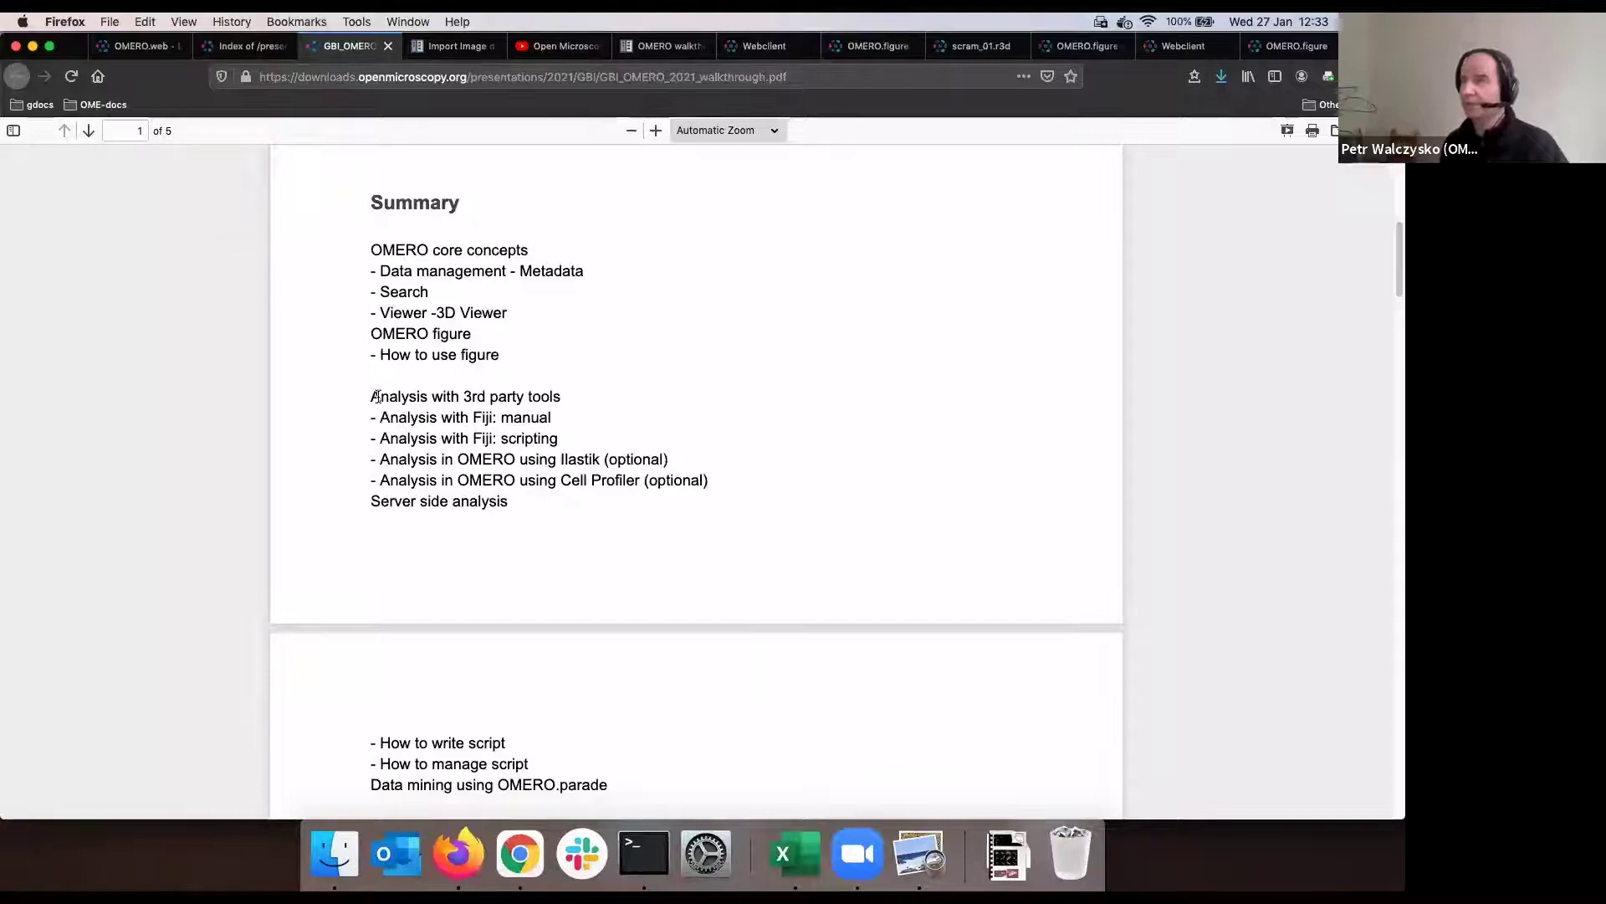
Scroll the GBI OMERO walkthrough PDF past the OMERO parade heading to 'Analysis with Fiji' on page 3
{"action": "left_click_drag", "start_coordinate": [373, 394], "coordinate": [557, 424]}
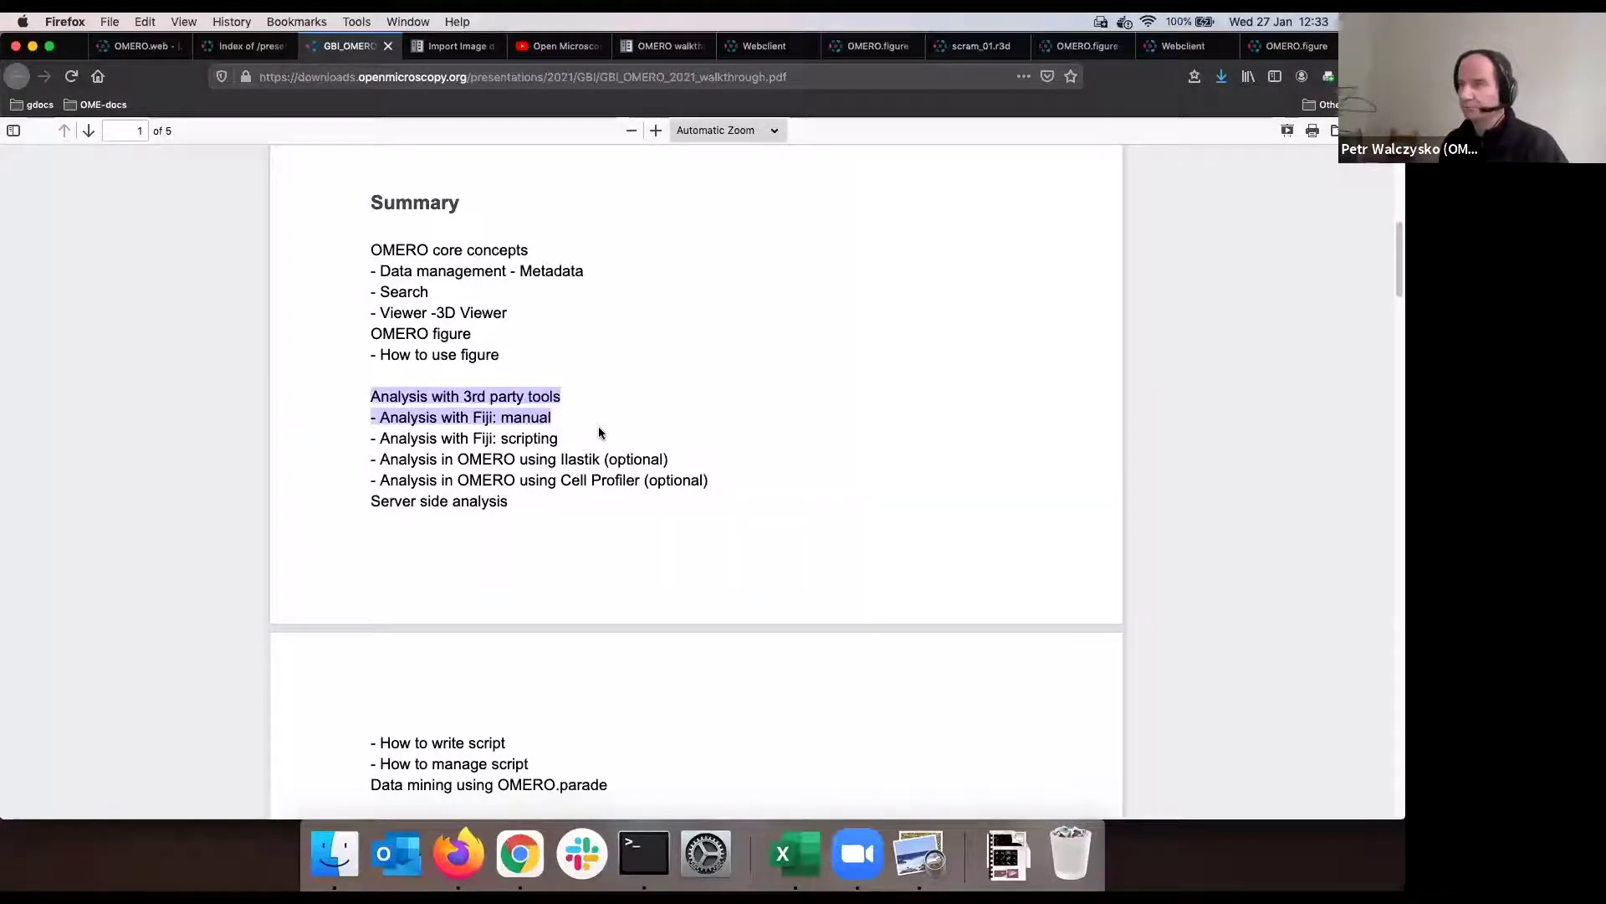
{"action": "left_click", "coordinate": [554, 418]}
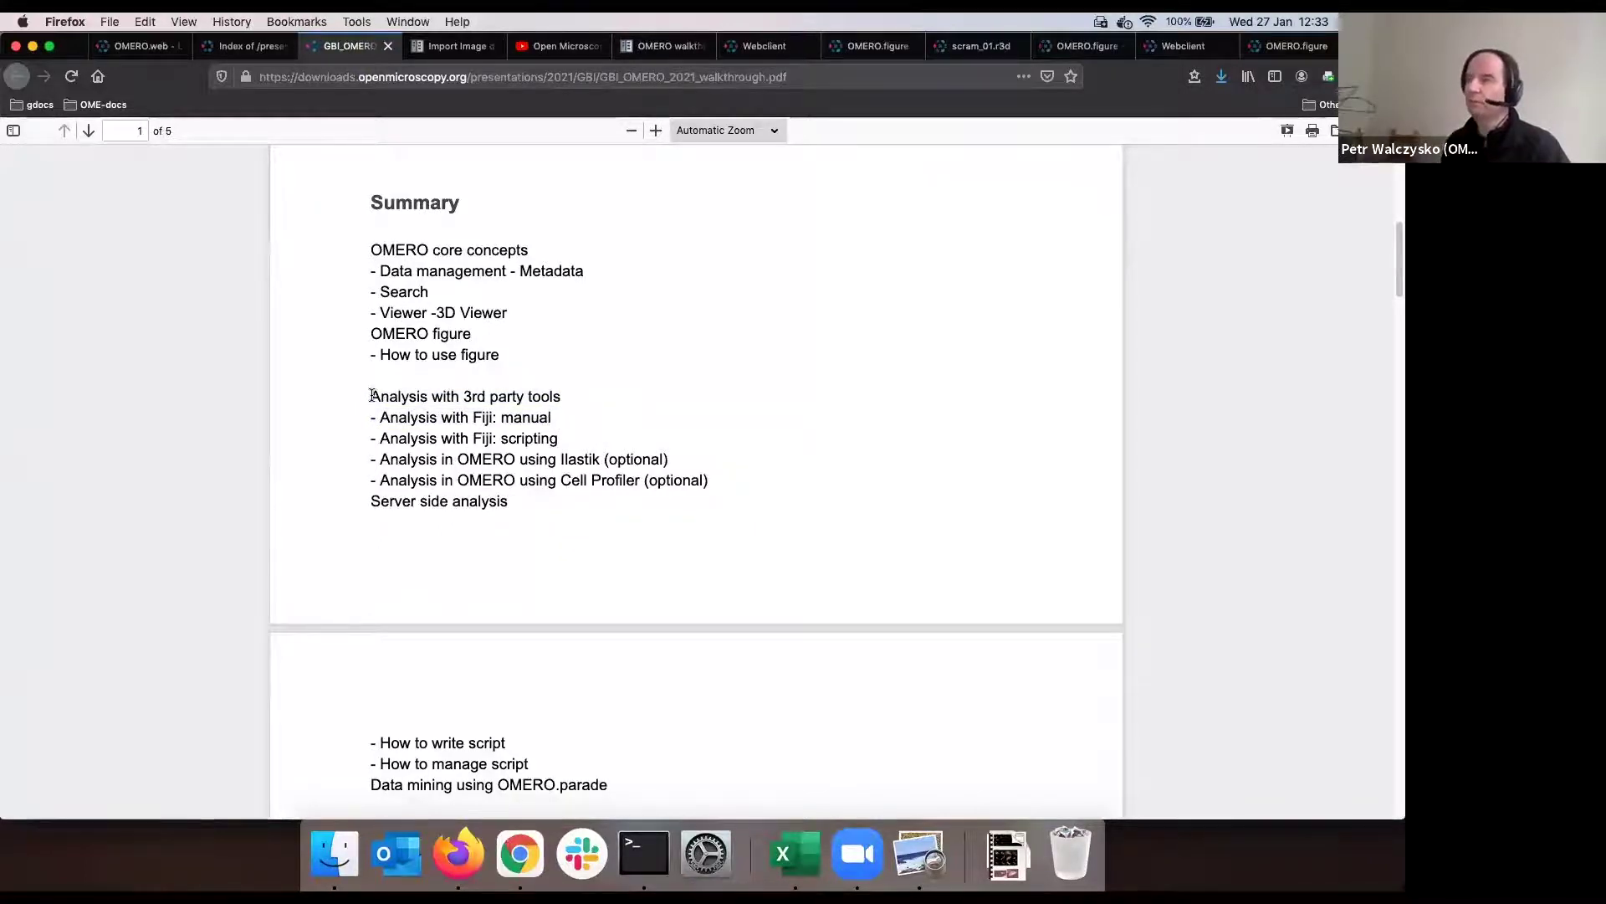
{"action": "scroll", "coordinate": [444, 432], "scroll_direction": "down", "scroll_amount": 10}
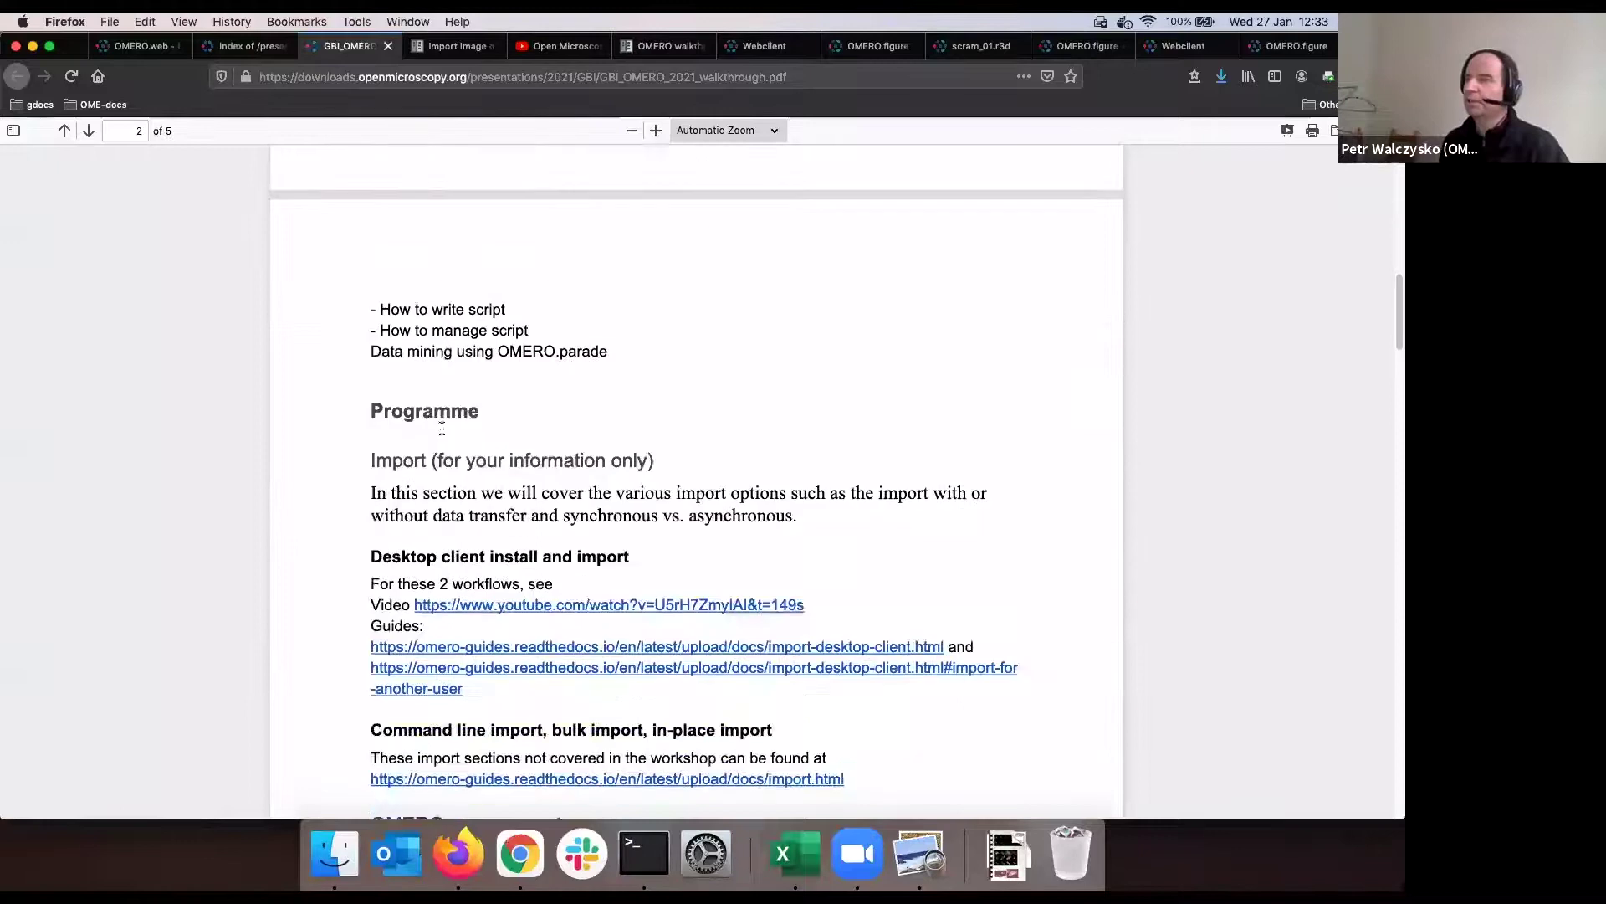
{"action": "scroll", "coordinate": [449, 426], "scroll_direction": "down", "scroll_amount": 10}
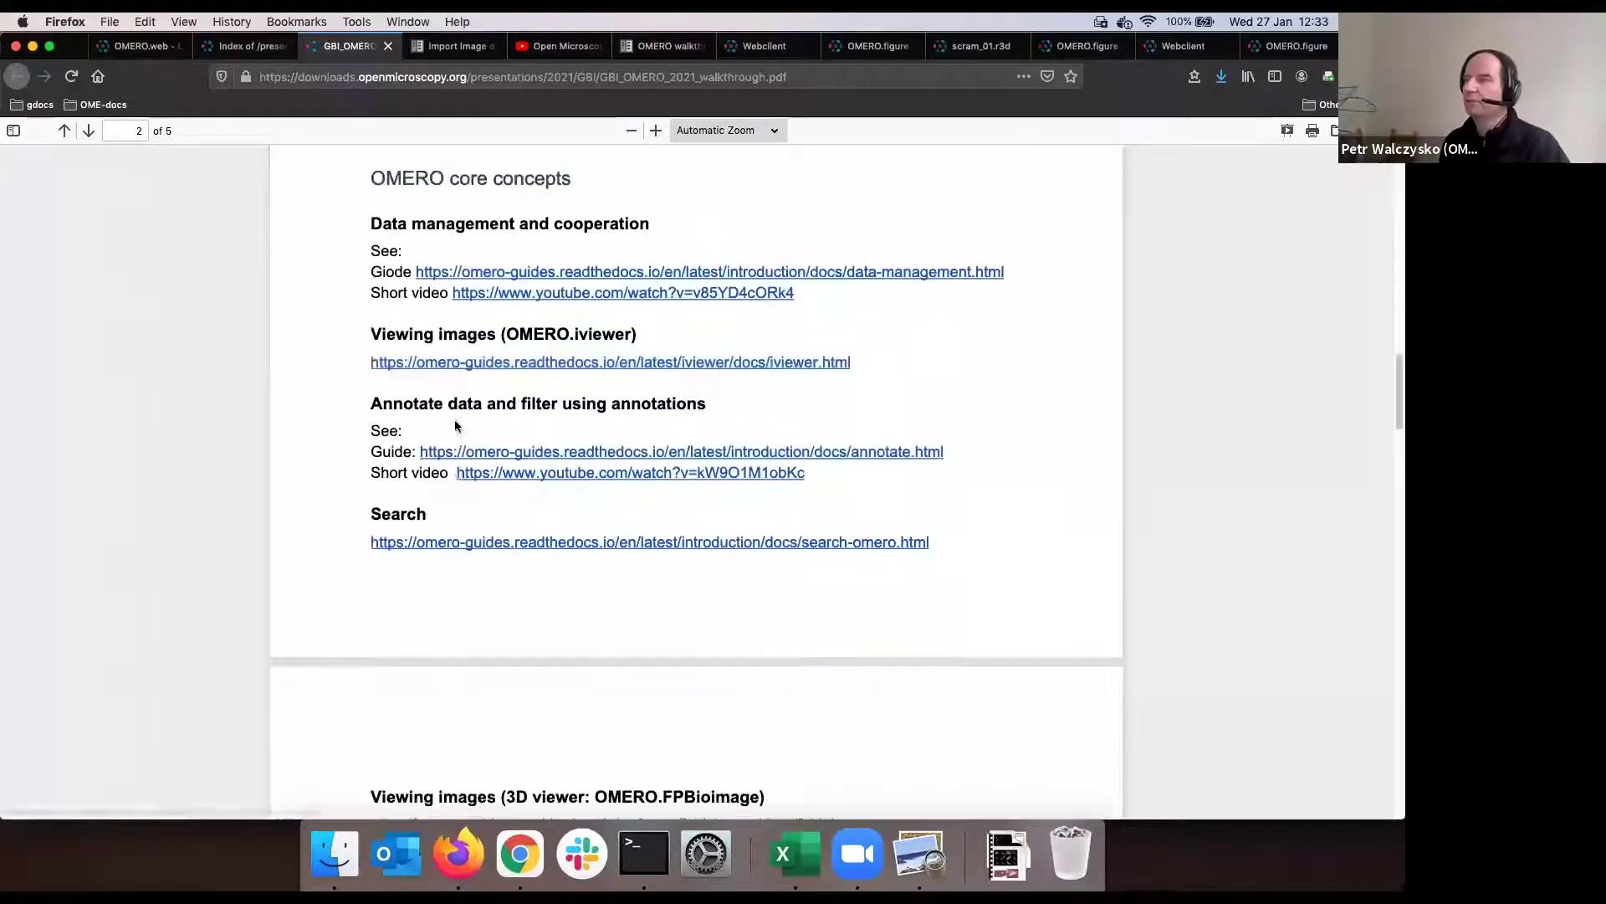
{"action": "scroll", "coordinate": [456, 425], "scroll_direction": "down", "scroll_amount": 7}
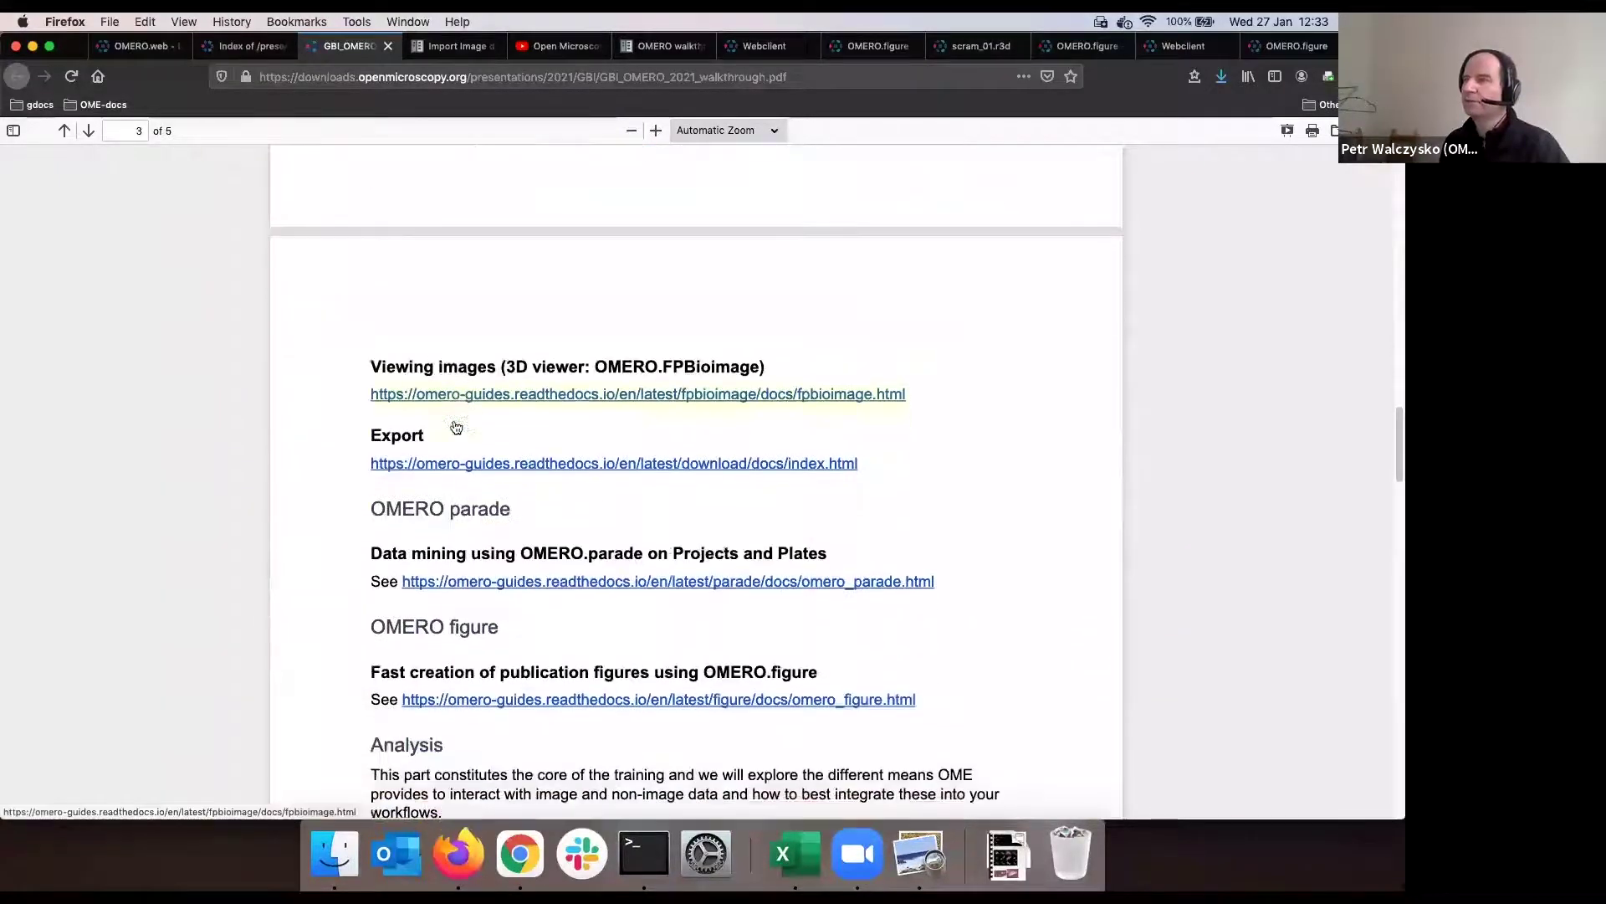
{"action": "scroll", "coordinate": [453, 425], "scroll_direction": "down", "scroll_amount": 2}
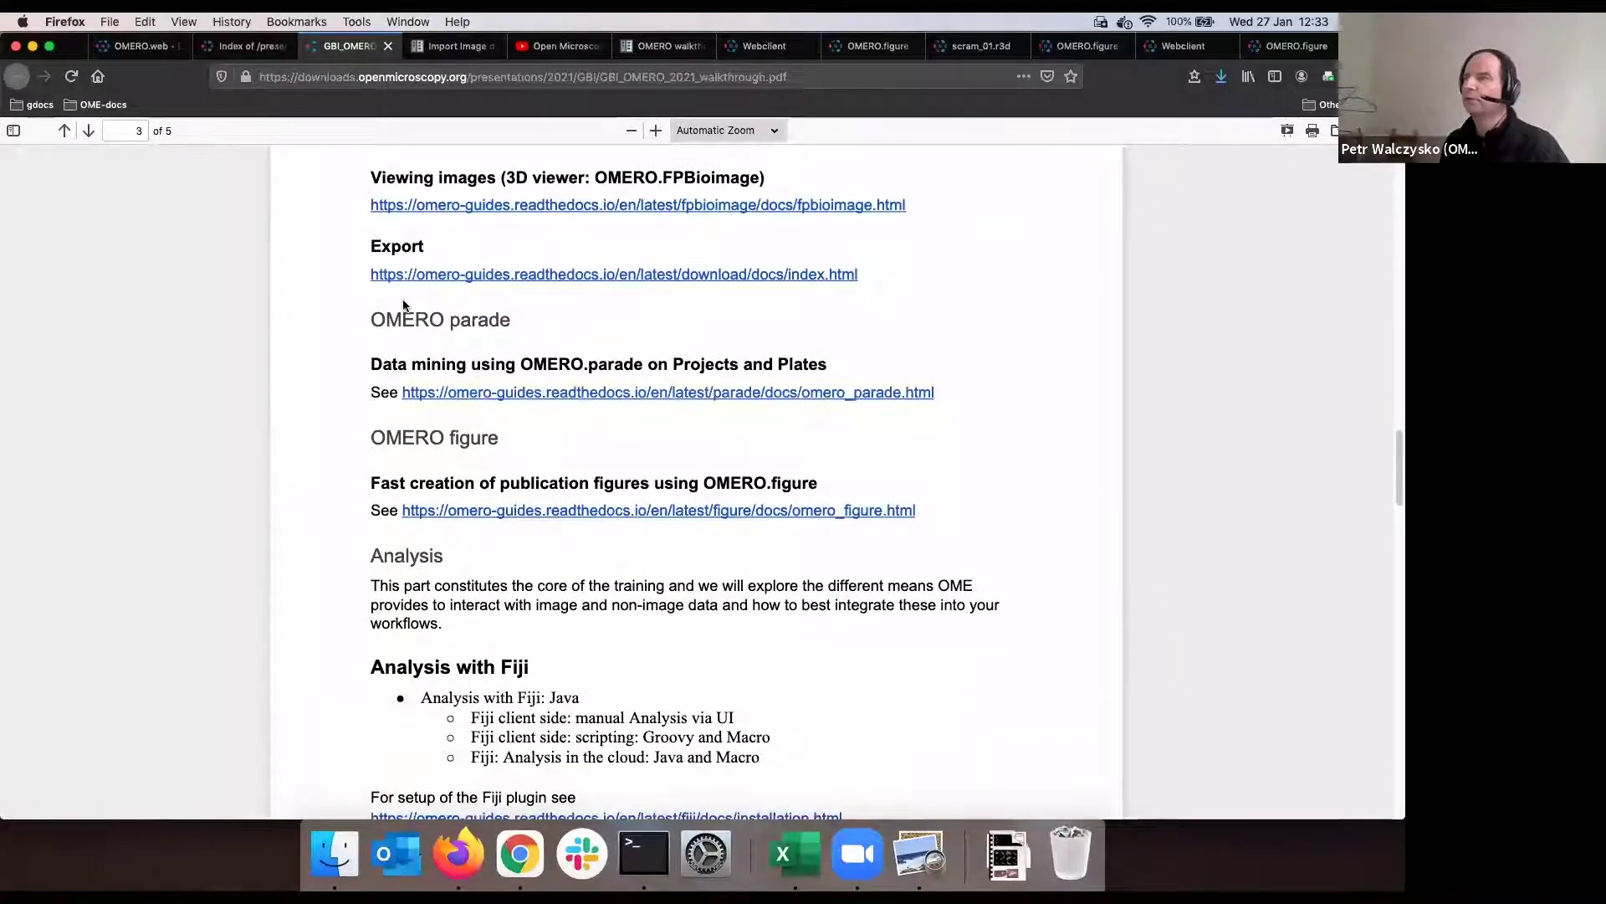
{"action": "triple_click", "coordinate": [405, 311]}
{"action": "scroll", "coordinate": [431, 431], "scroll_direction": "down", "scroll_amount": 2}
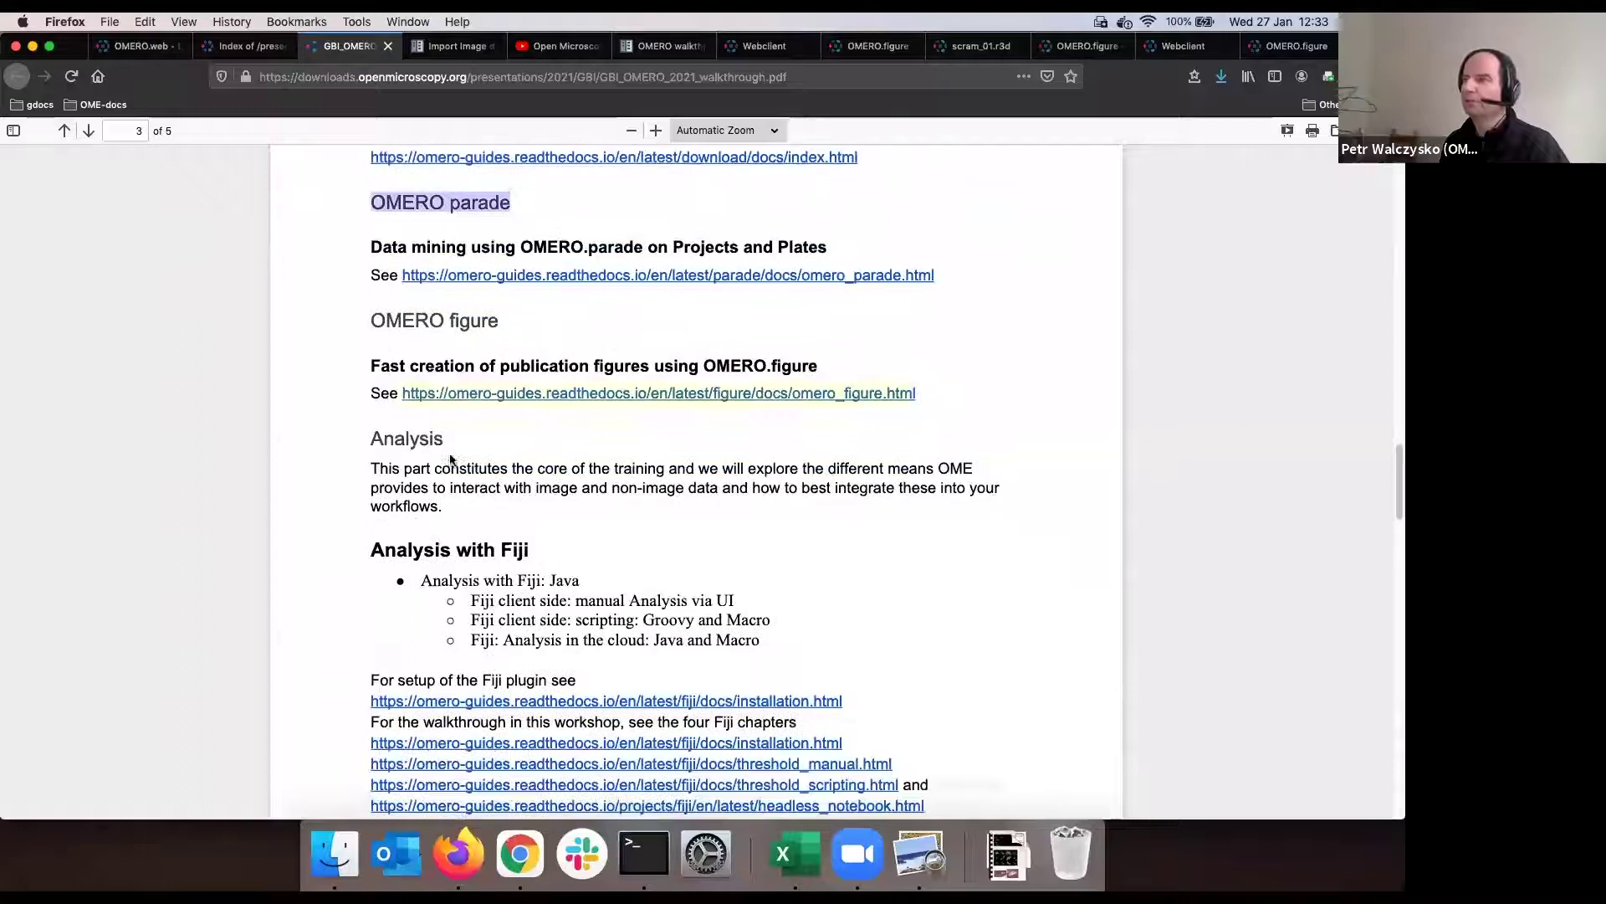
{"action": "scroll", "coordinate": [362, 329], "scroll_direction": "down", "scroll_amount": 2}
{"action": "left_click_drag", "start_coordinate": [488, 419], "coordinate": [427, 443]}
{"action": "scroll", "coordinate": [507, 504], "scroll_direction": "down", "scroll_amount": 2}
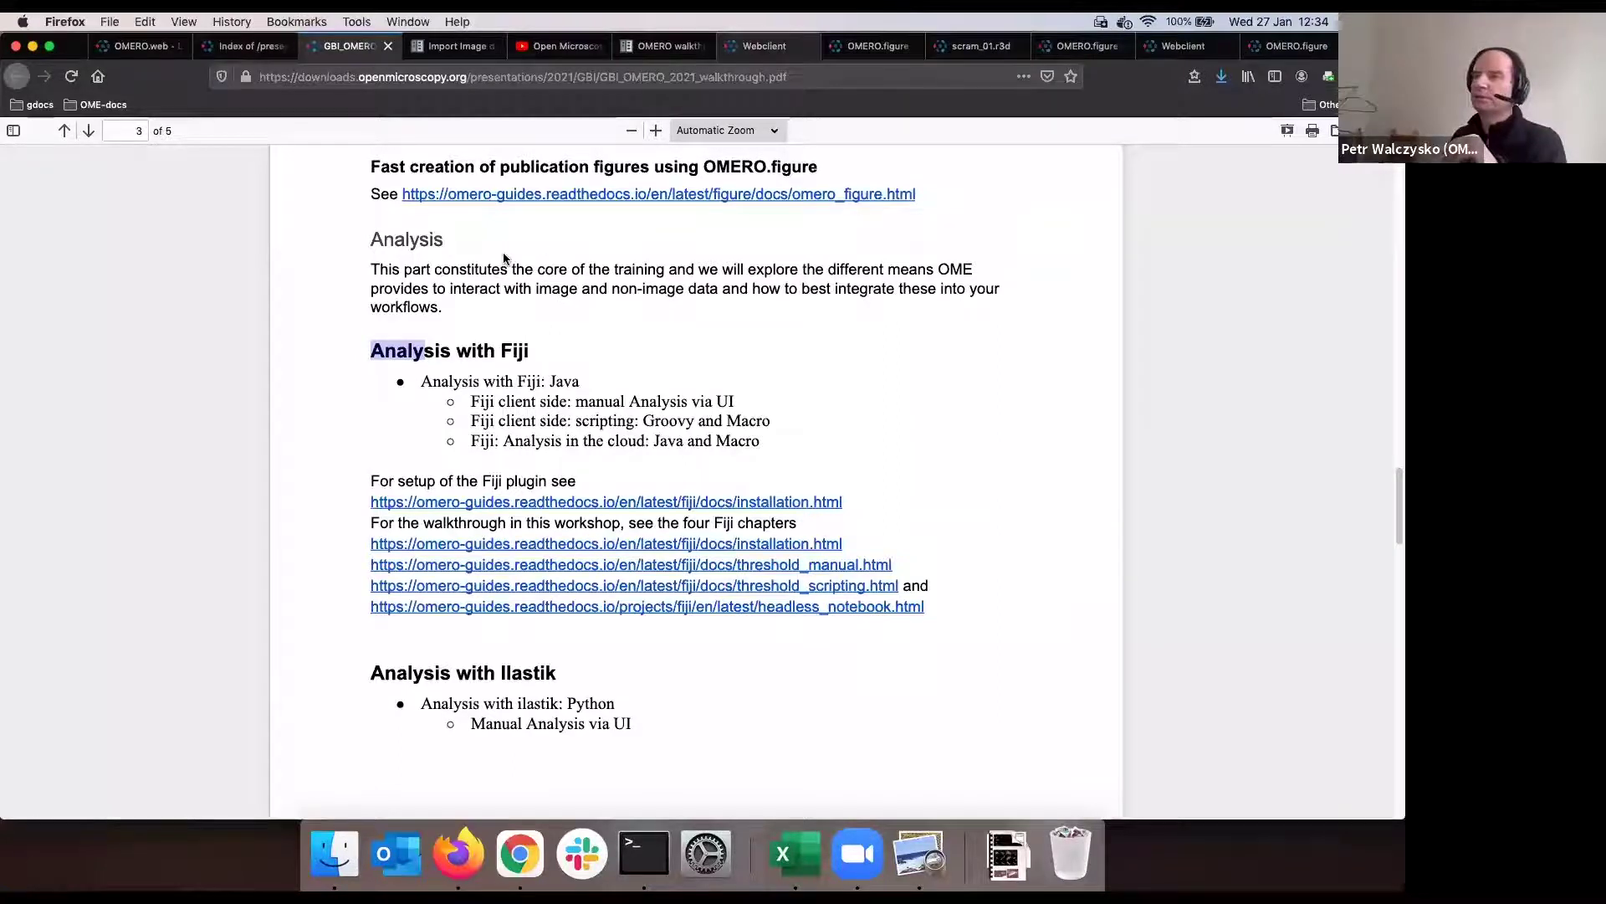
Switch to the Webclient tab showing the siRNAi-HeLa dataset thumbnails
{"action": "key", "text": "super+7"}
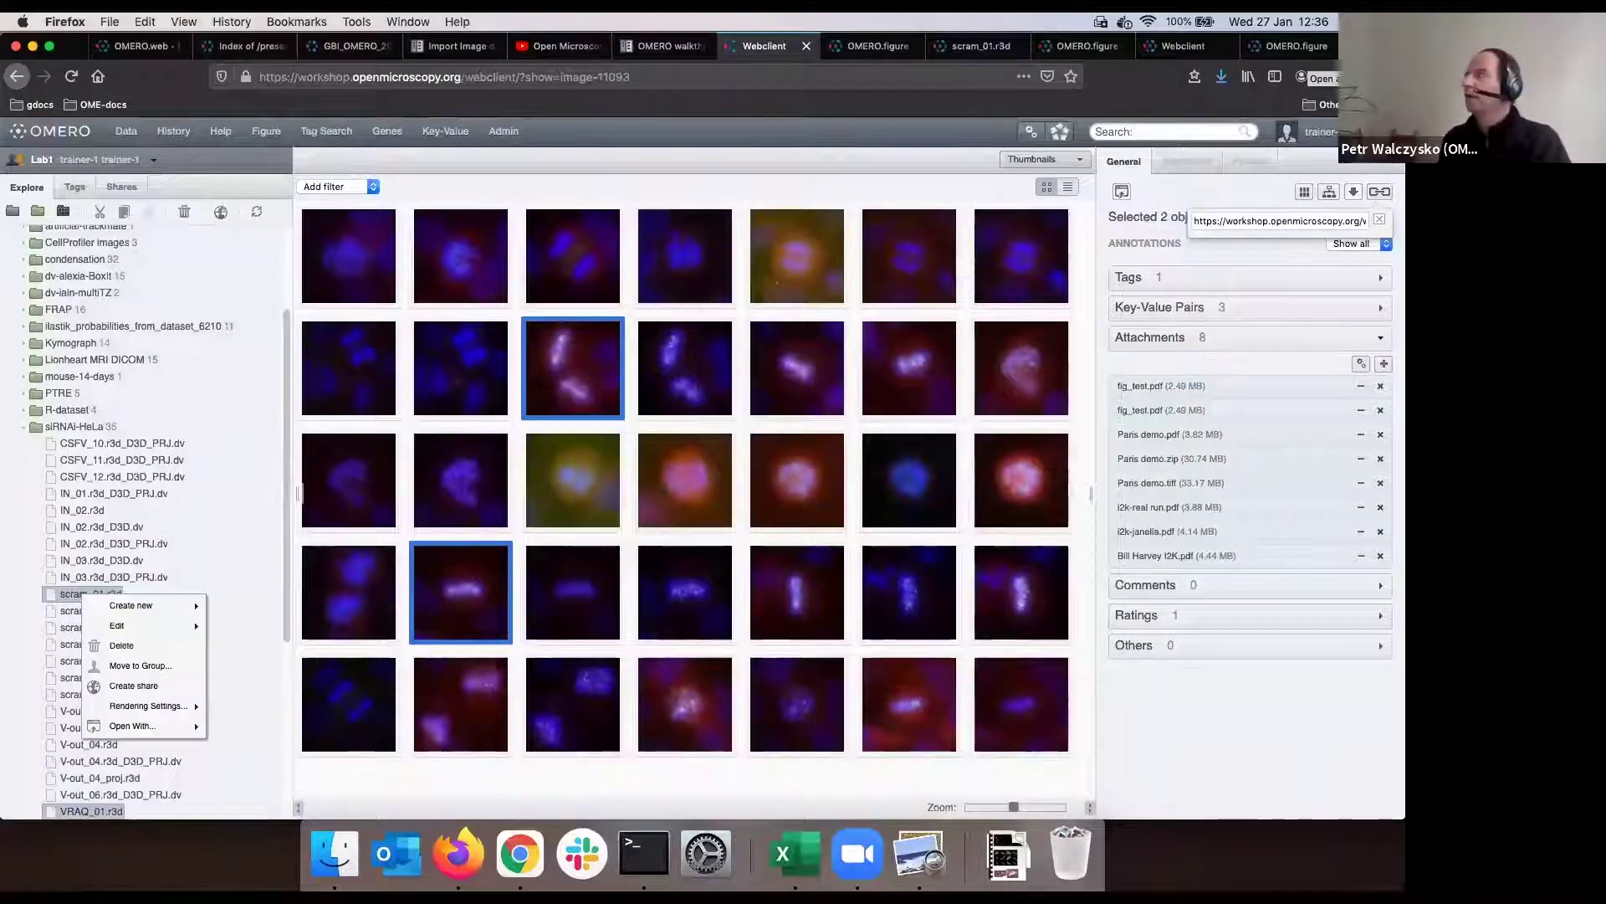
In a new tab, go from the OME home page's Explore section to the demo server sign-up page
{"action": "key", "text": "super+t"}
{"action": "key", "text": "Down"}
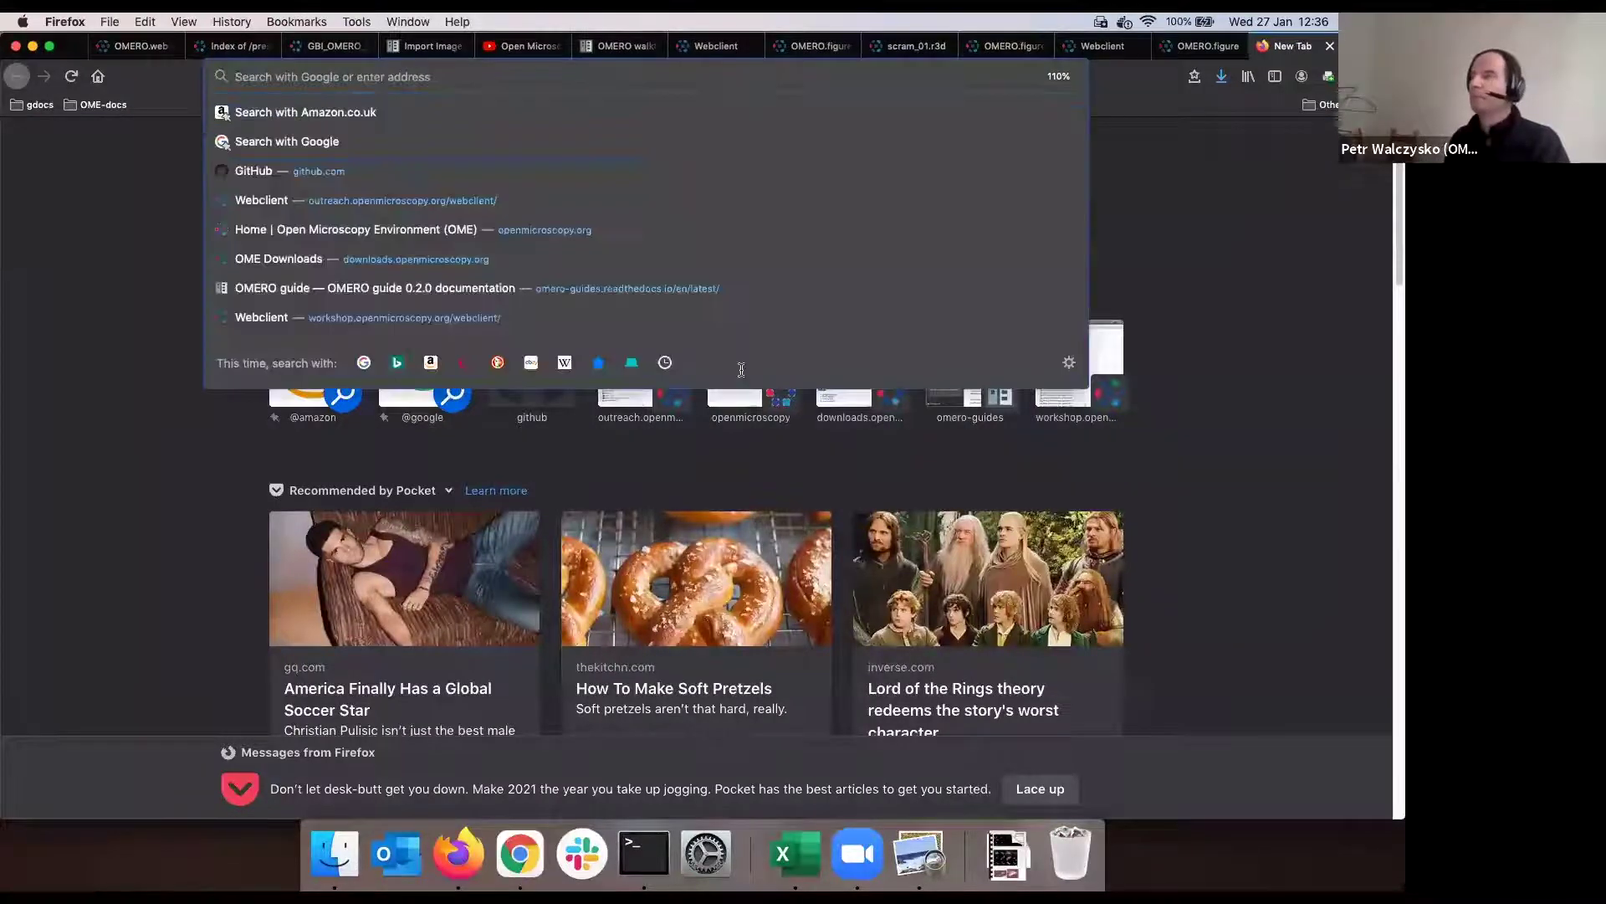
{"action": "key", "text": "Down"}
{"action": "key", "text": "Down"}
{"action": "key", "text": "Down"}
{"action": "key", "text": "Down"}
{"action": "key", "text": "Return"}
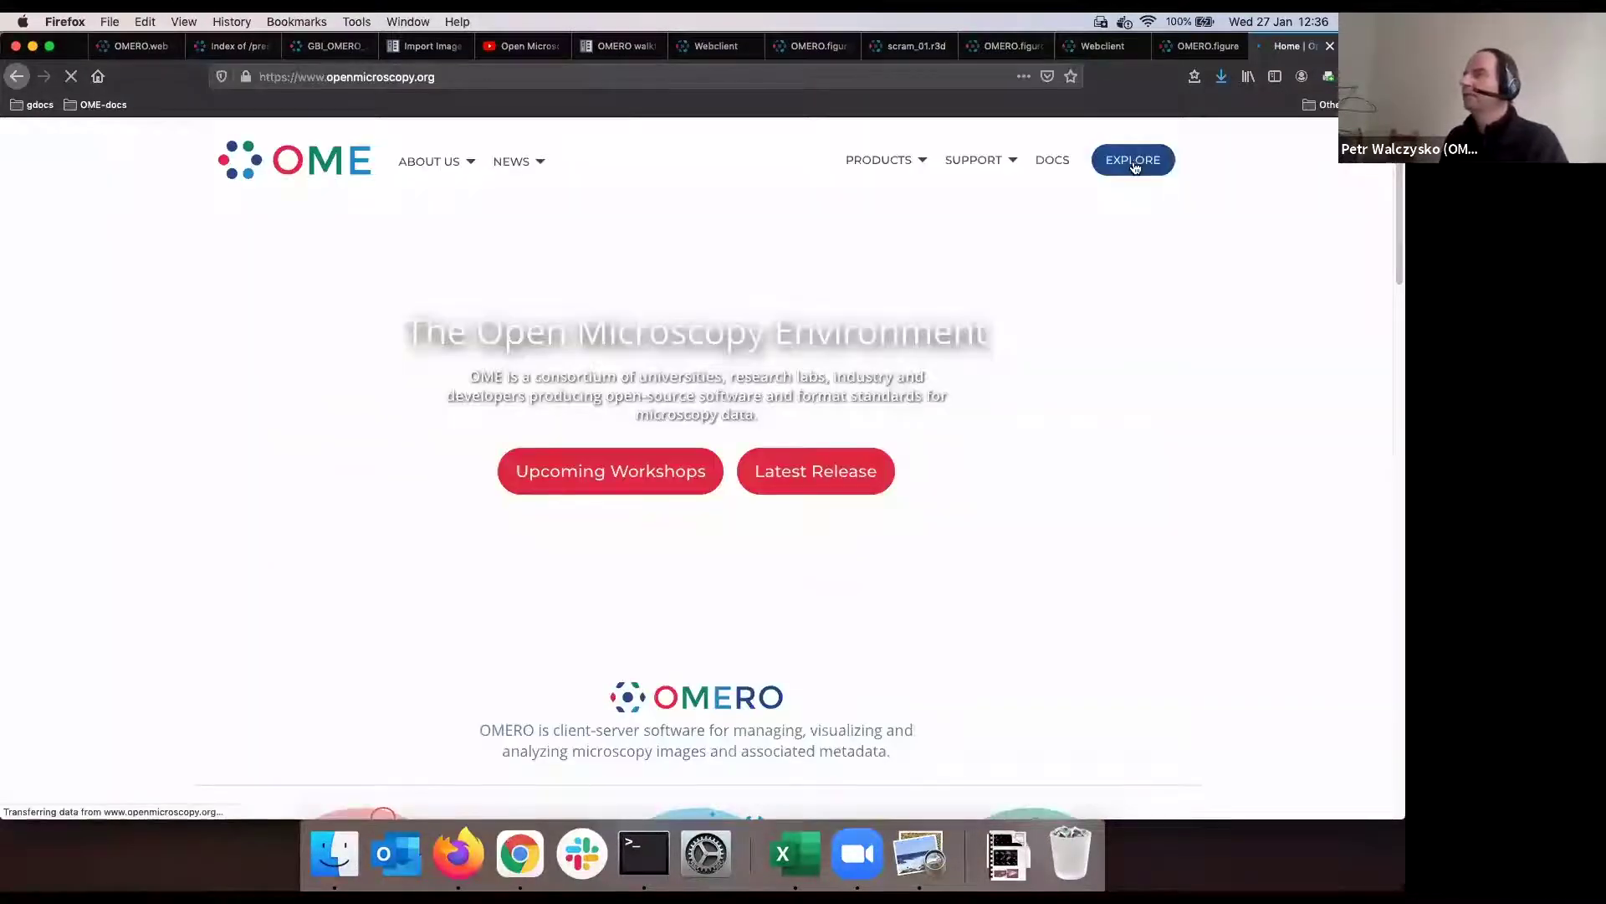
{"action": "left_click", "coordinate": [1135, 164]}
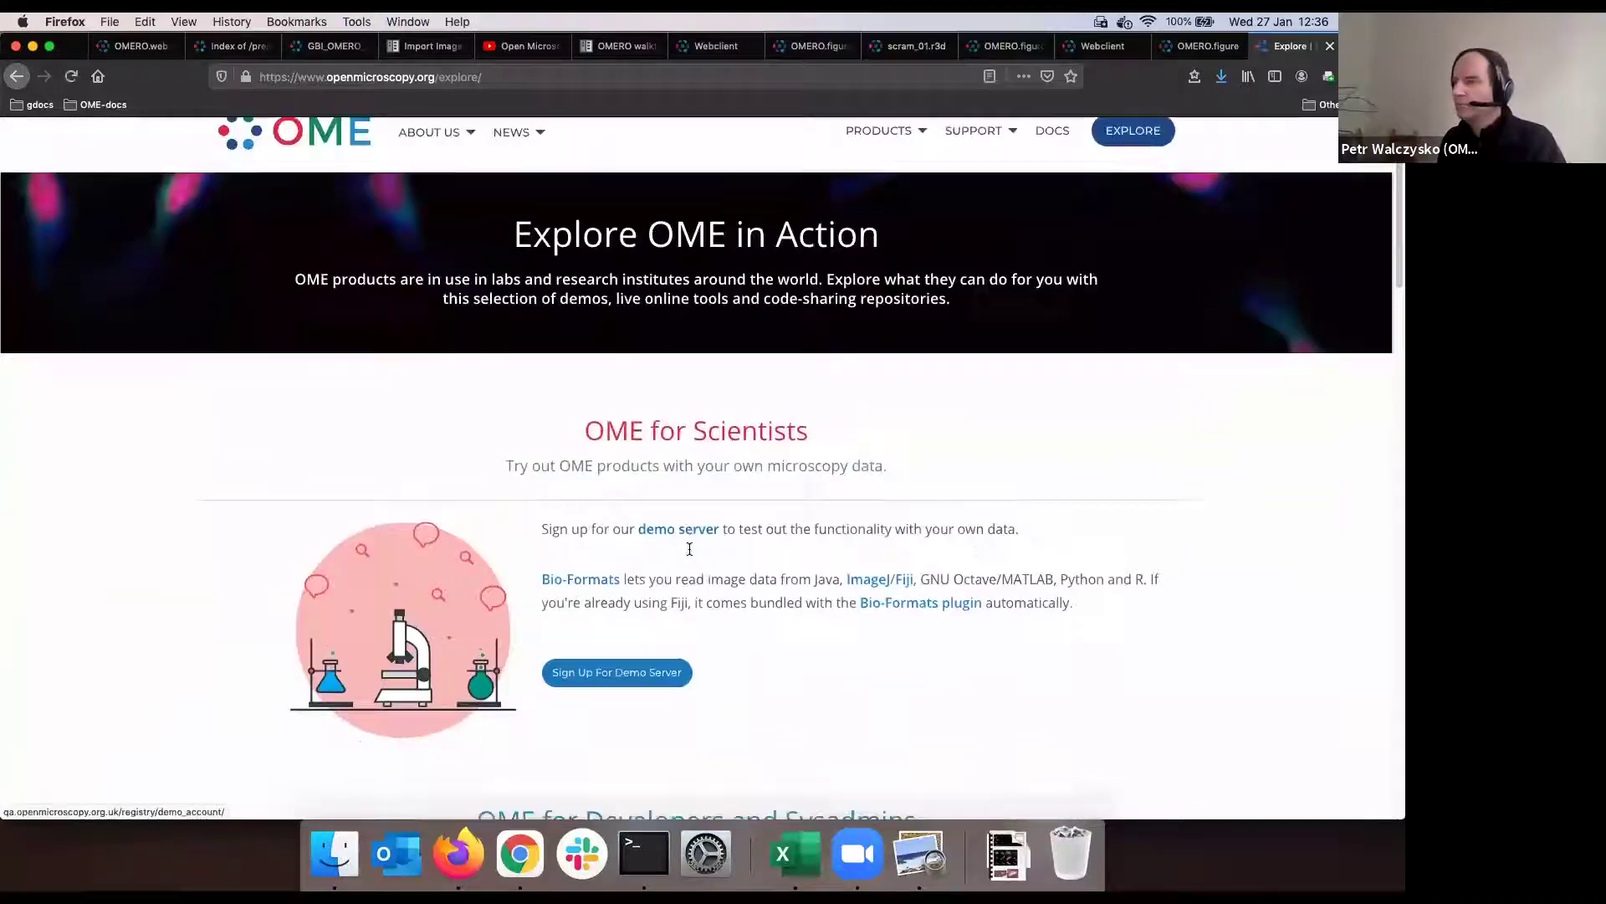
{"action": "scroll", "coordinate": [652, 594], "scroll_direction": "down", "scroll_amount": 1}
{"action": "left_click", "coordinate": [624, 631]}
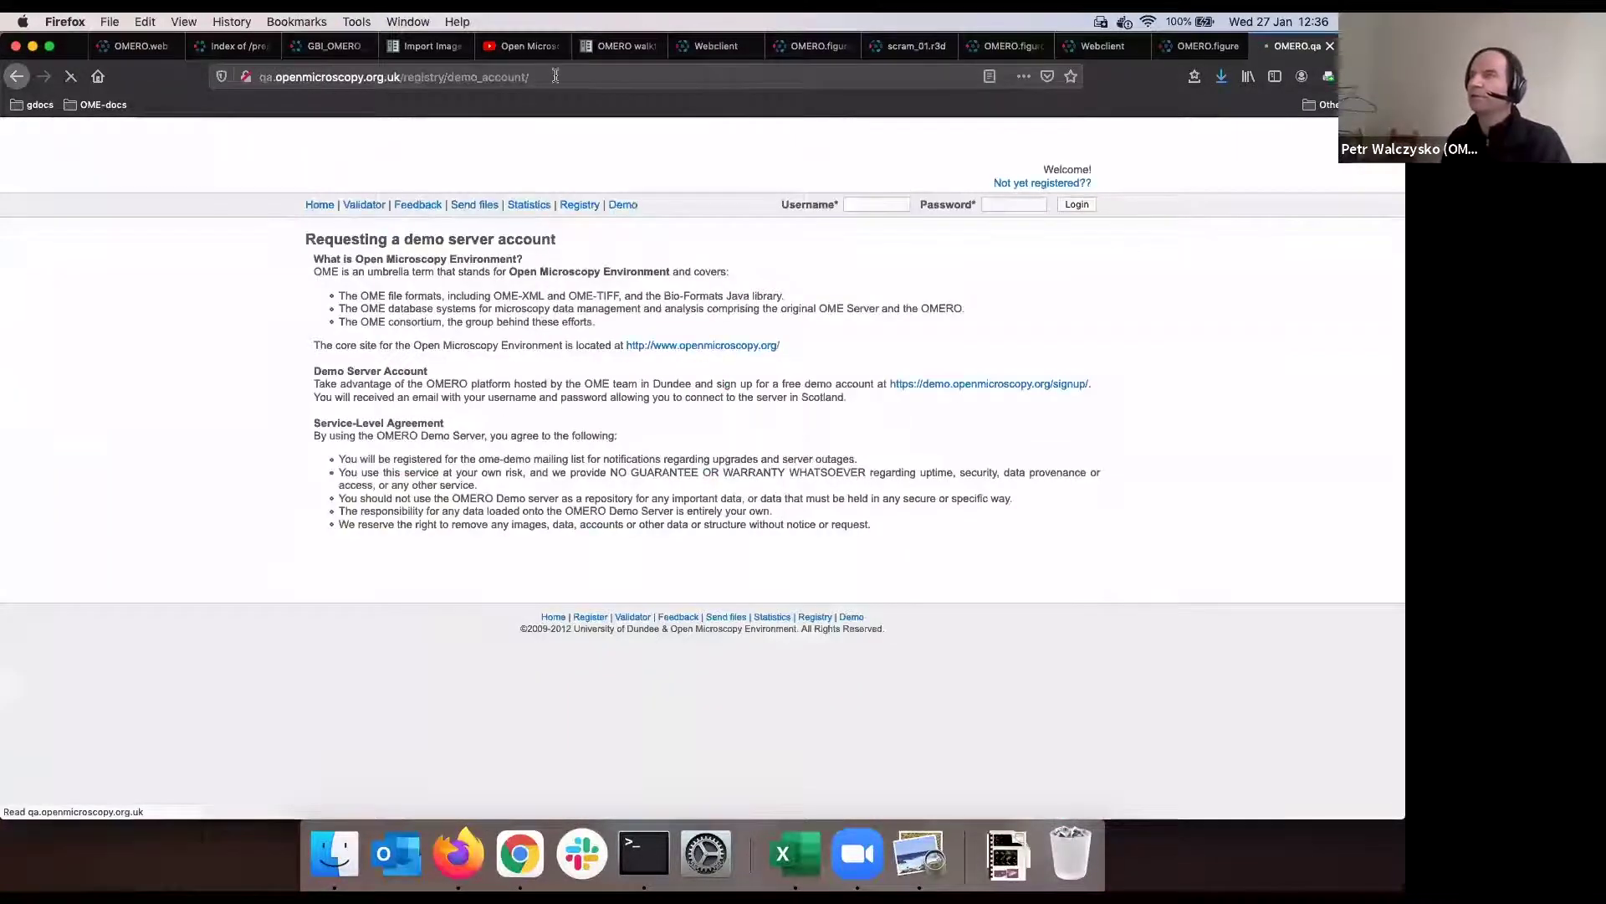
Copy the demo account request page's web address, then return to the Zoom meeting
{"action": "left_click", "coordinate": [545, 76]}
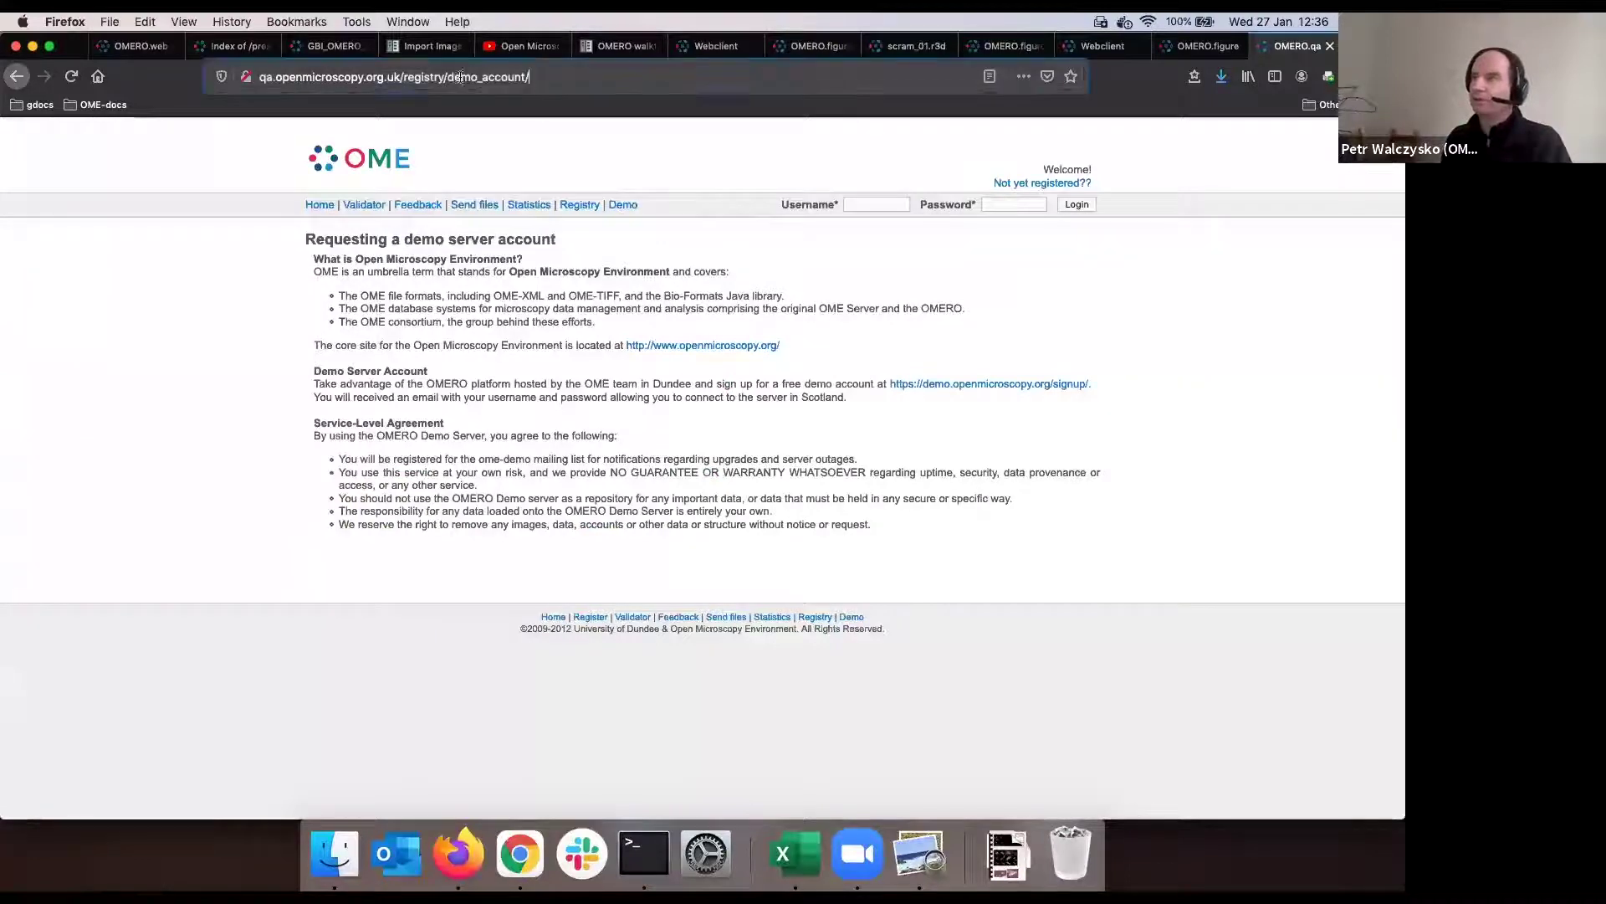
{"action": "right_click", "coordinate": [458, 78]}
{"action": "left_click", "coordinate": [505, 127]}
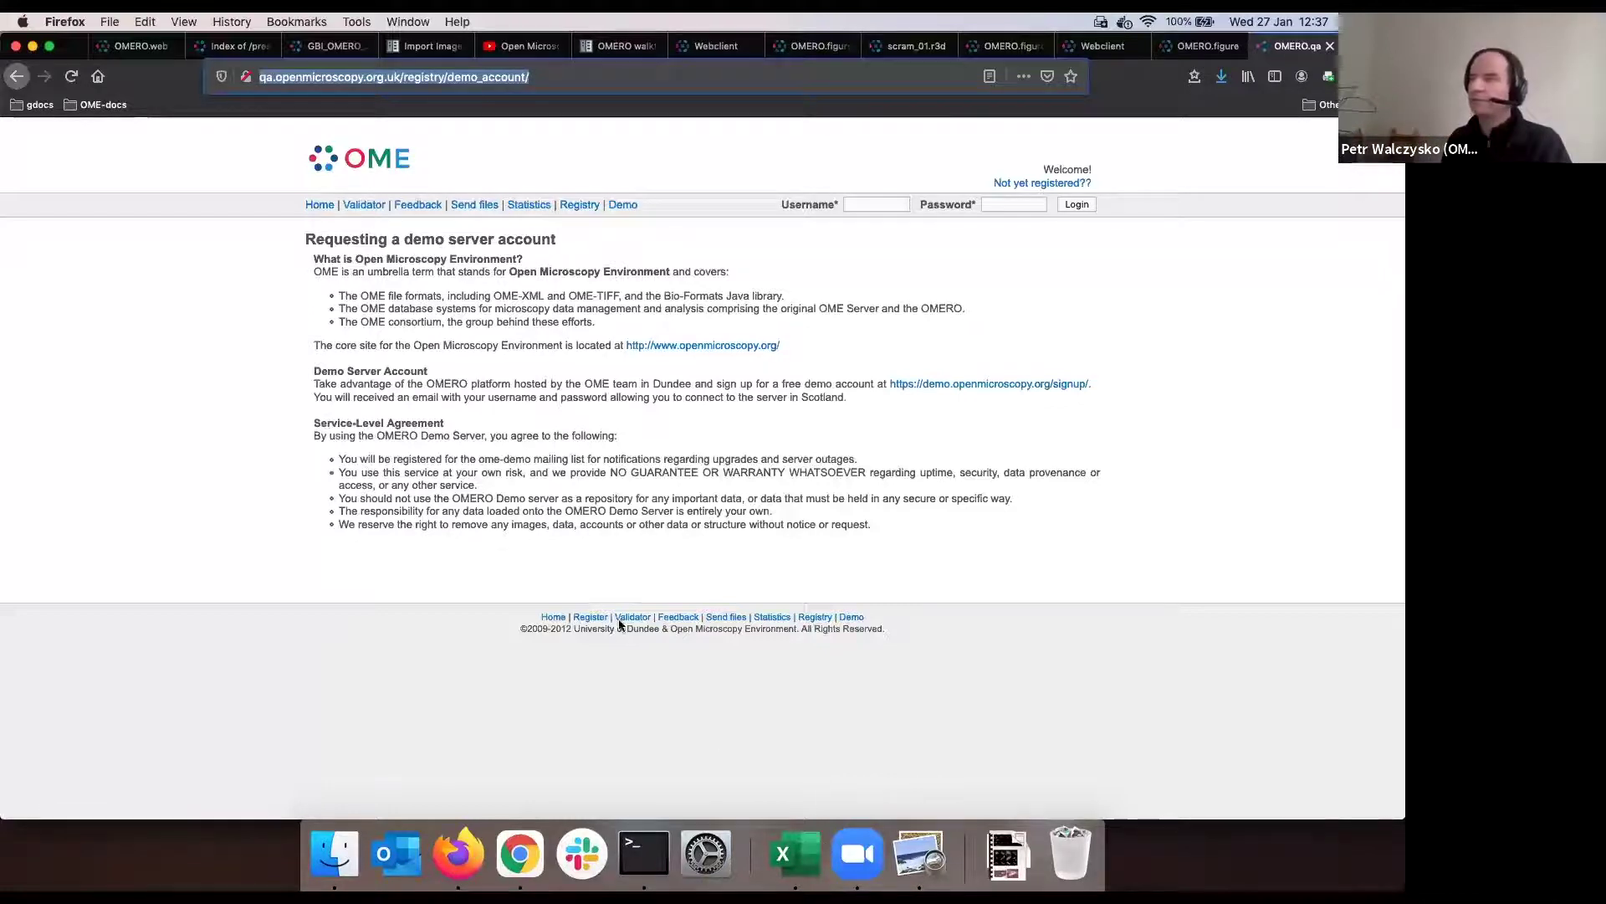
{"action": "left_click", "coordinate": [857, 853]}
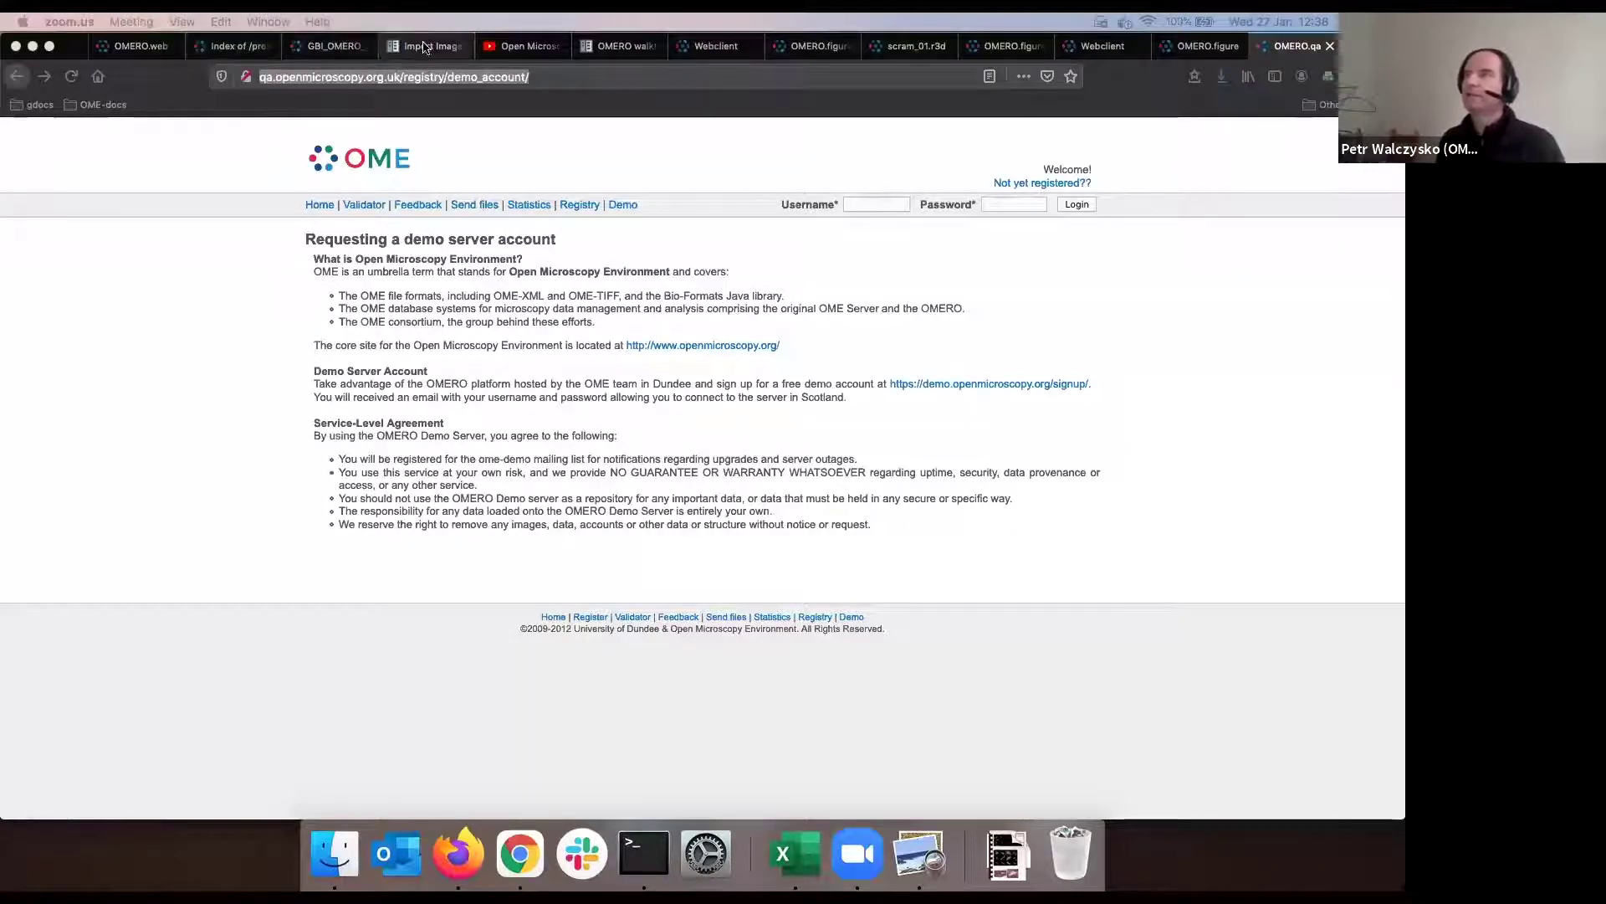
Open the PDF's Fiji installation link in a new tab and scroll to the OMERO plugins downloads
{"action": "left_click", "coordinate": [228, 46]}
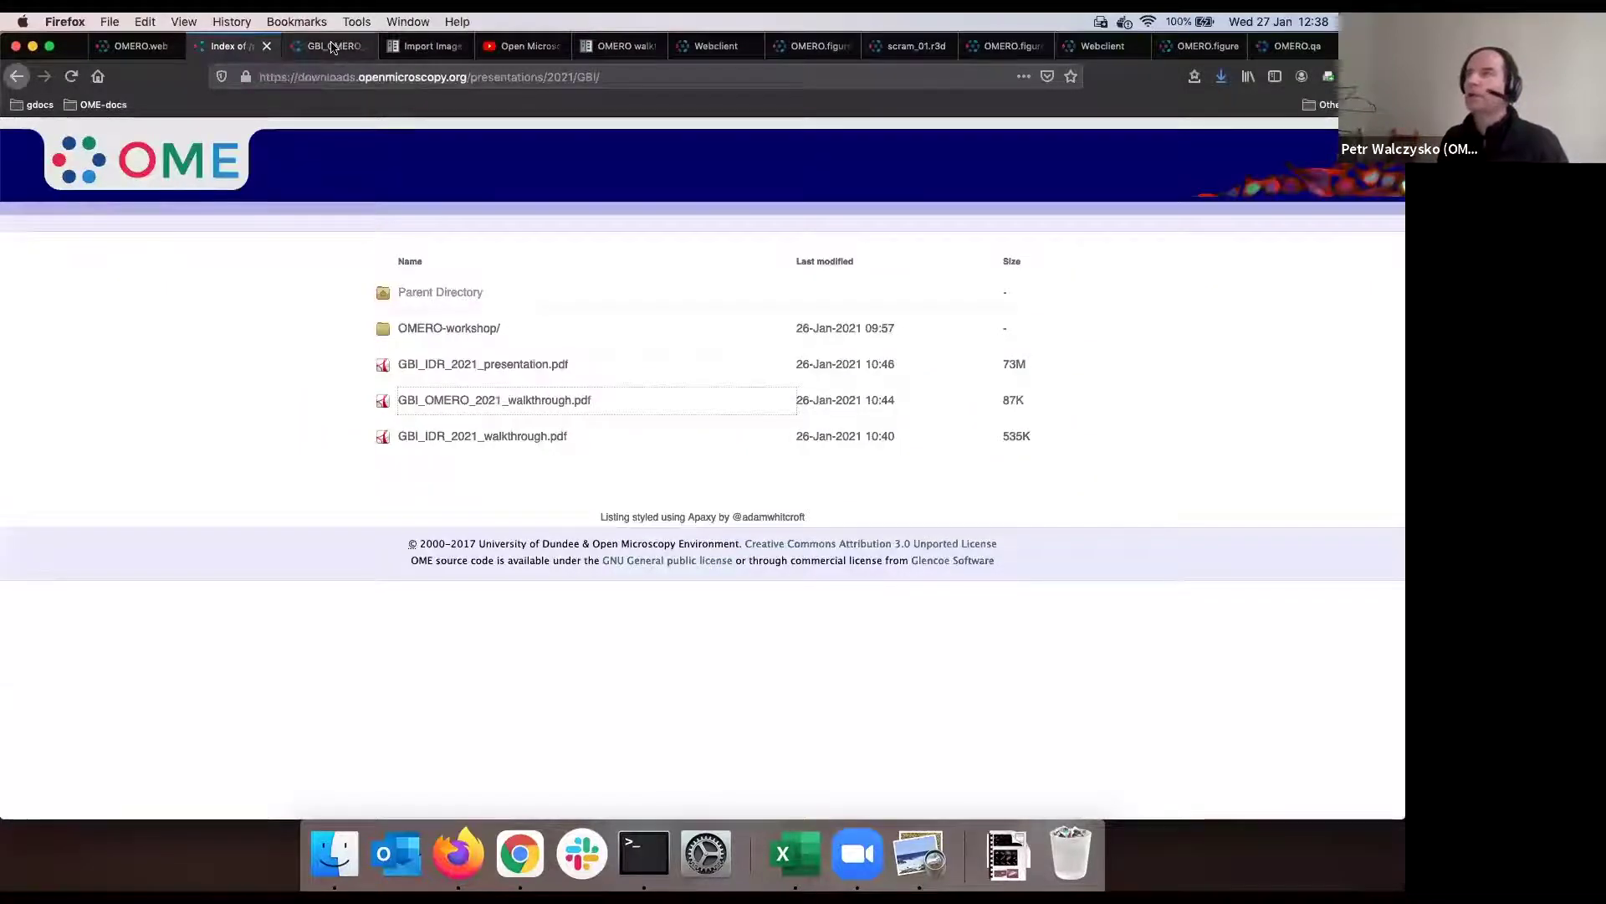
{"action": "left_click", "coordinate": [333, 48]}
{"action": "scroll", "coordinate": [537, 394], "scroll_direction": "down", "scroll_amount": 3}
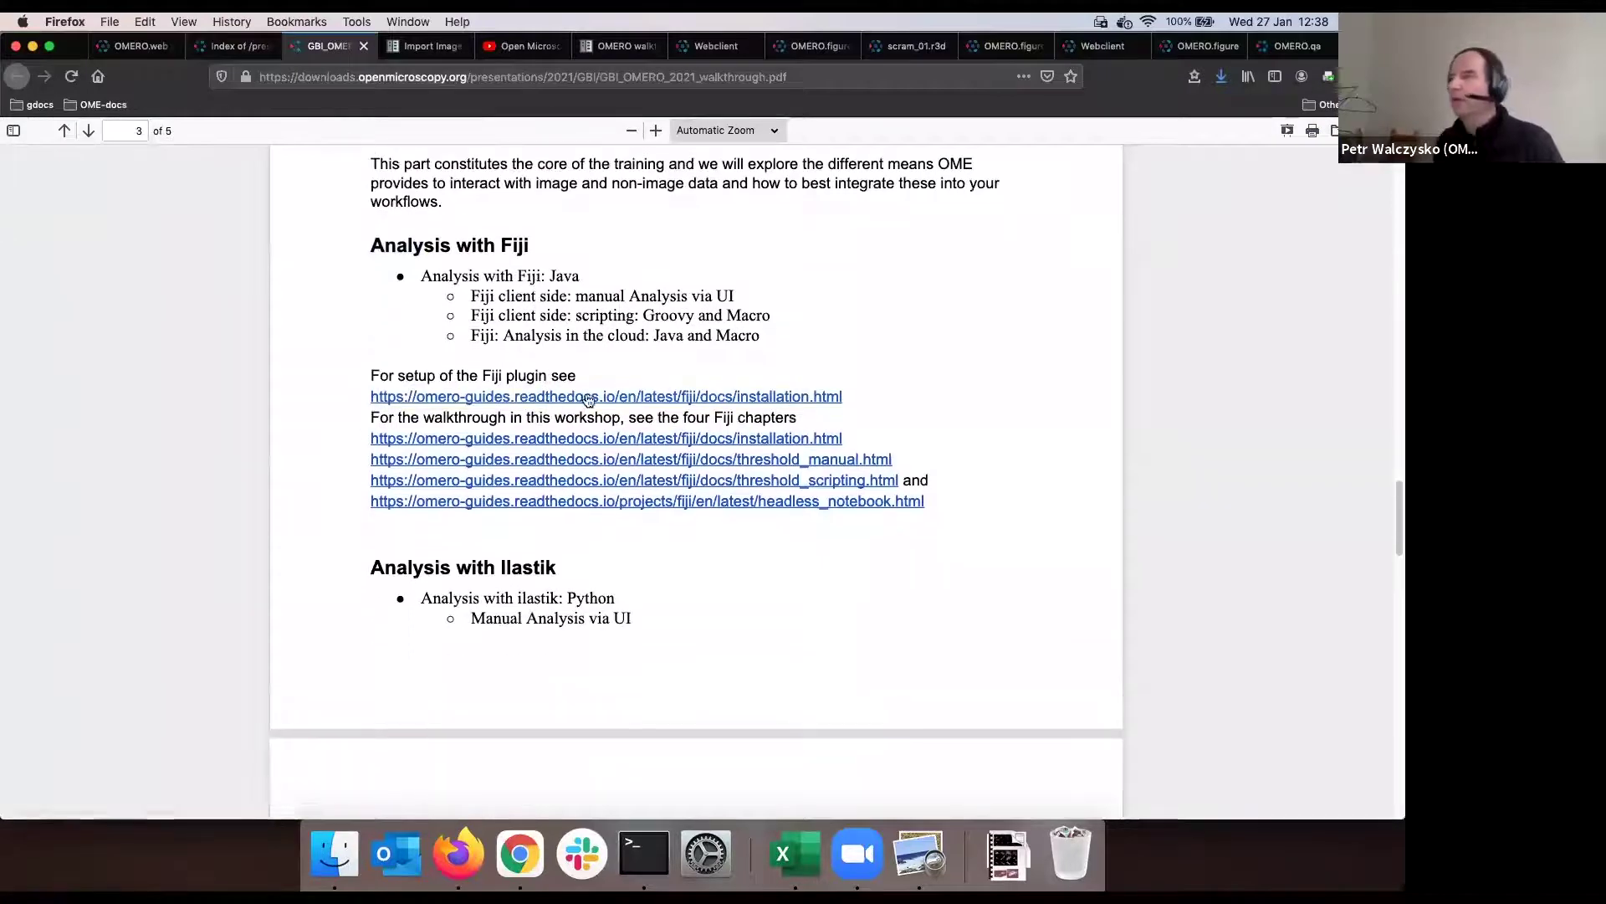
{"action": "right_click", "coordinate": [569, 395]}
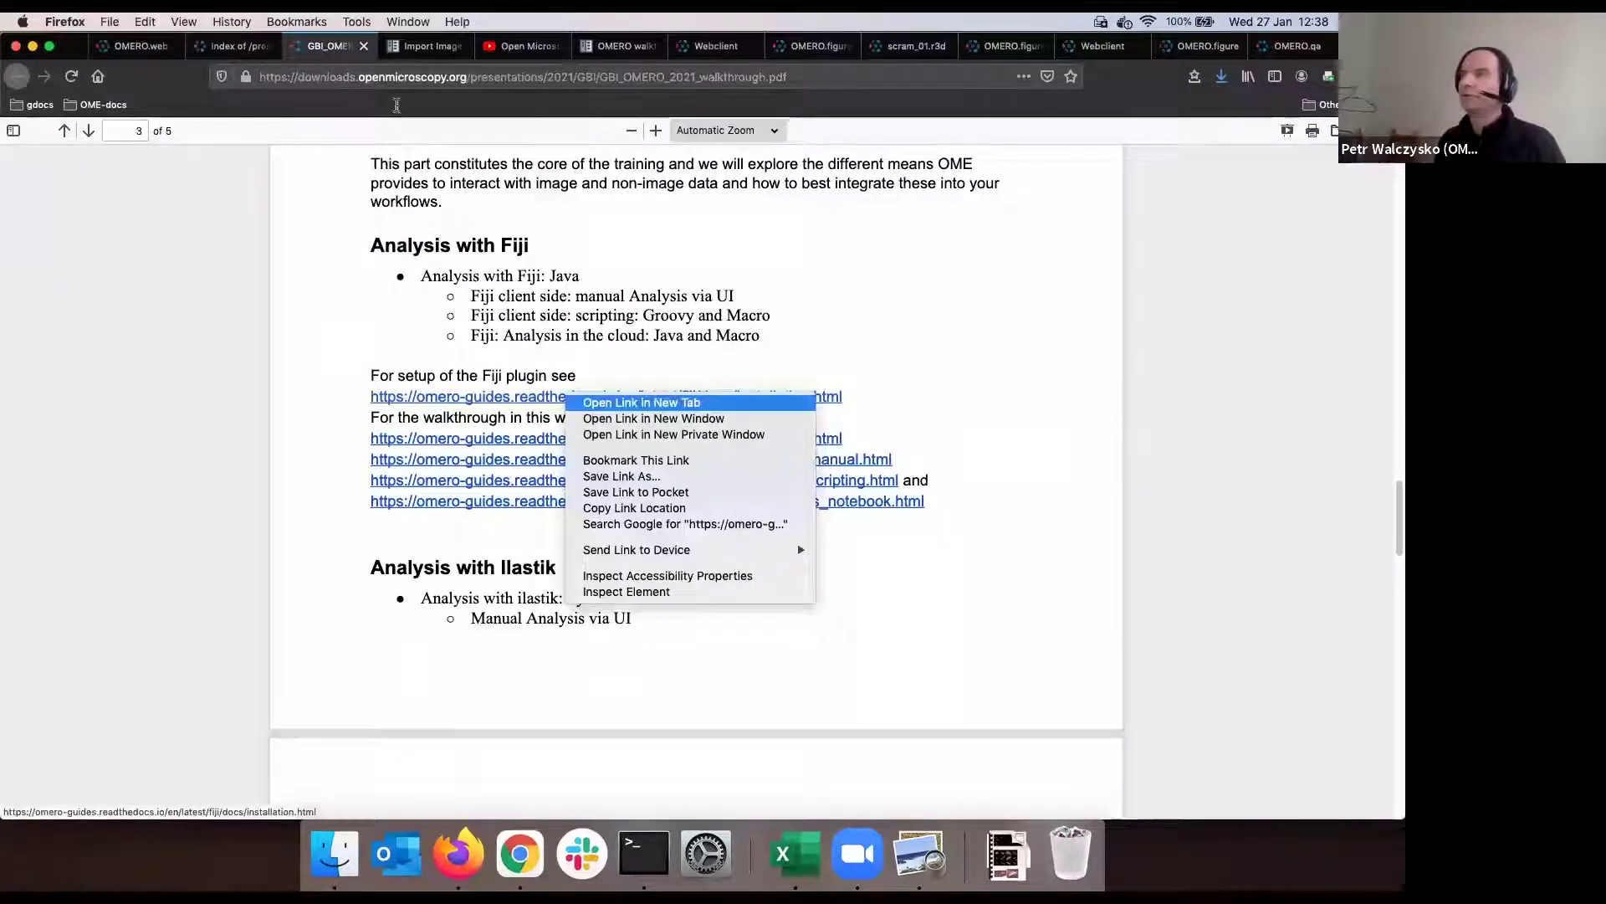
{"action": "left_click", "coordinate": [642, 402]}
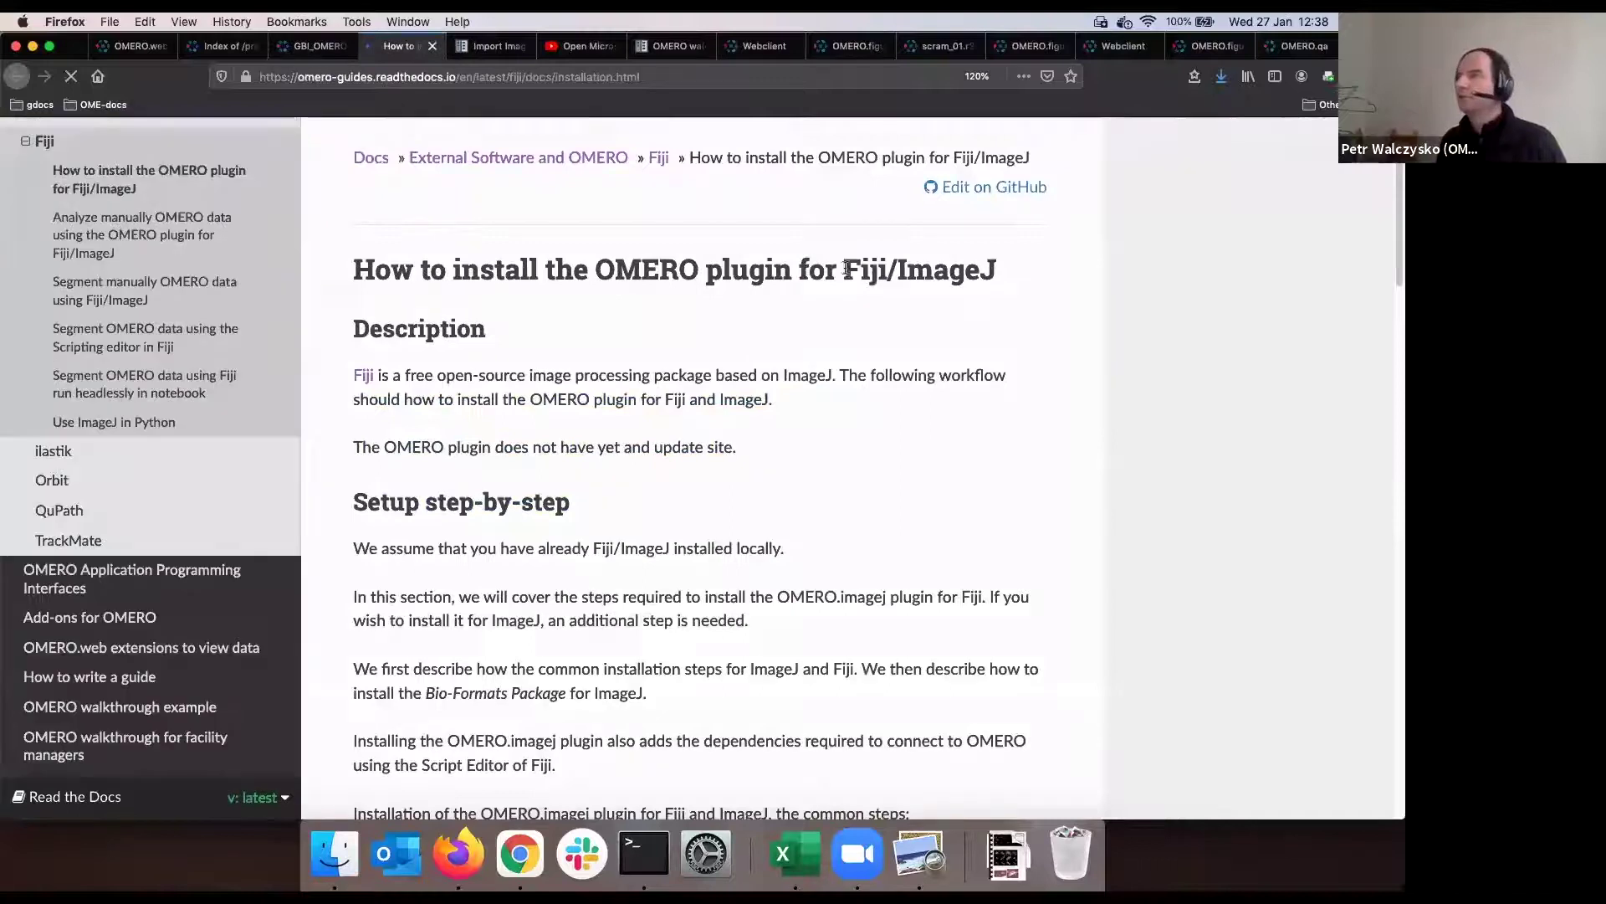
{"action": "scroll", "coordinate": [714, 339], "scroll_direction": "down", "scroll_amount": 3}
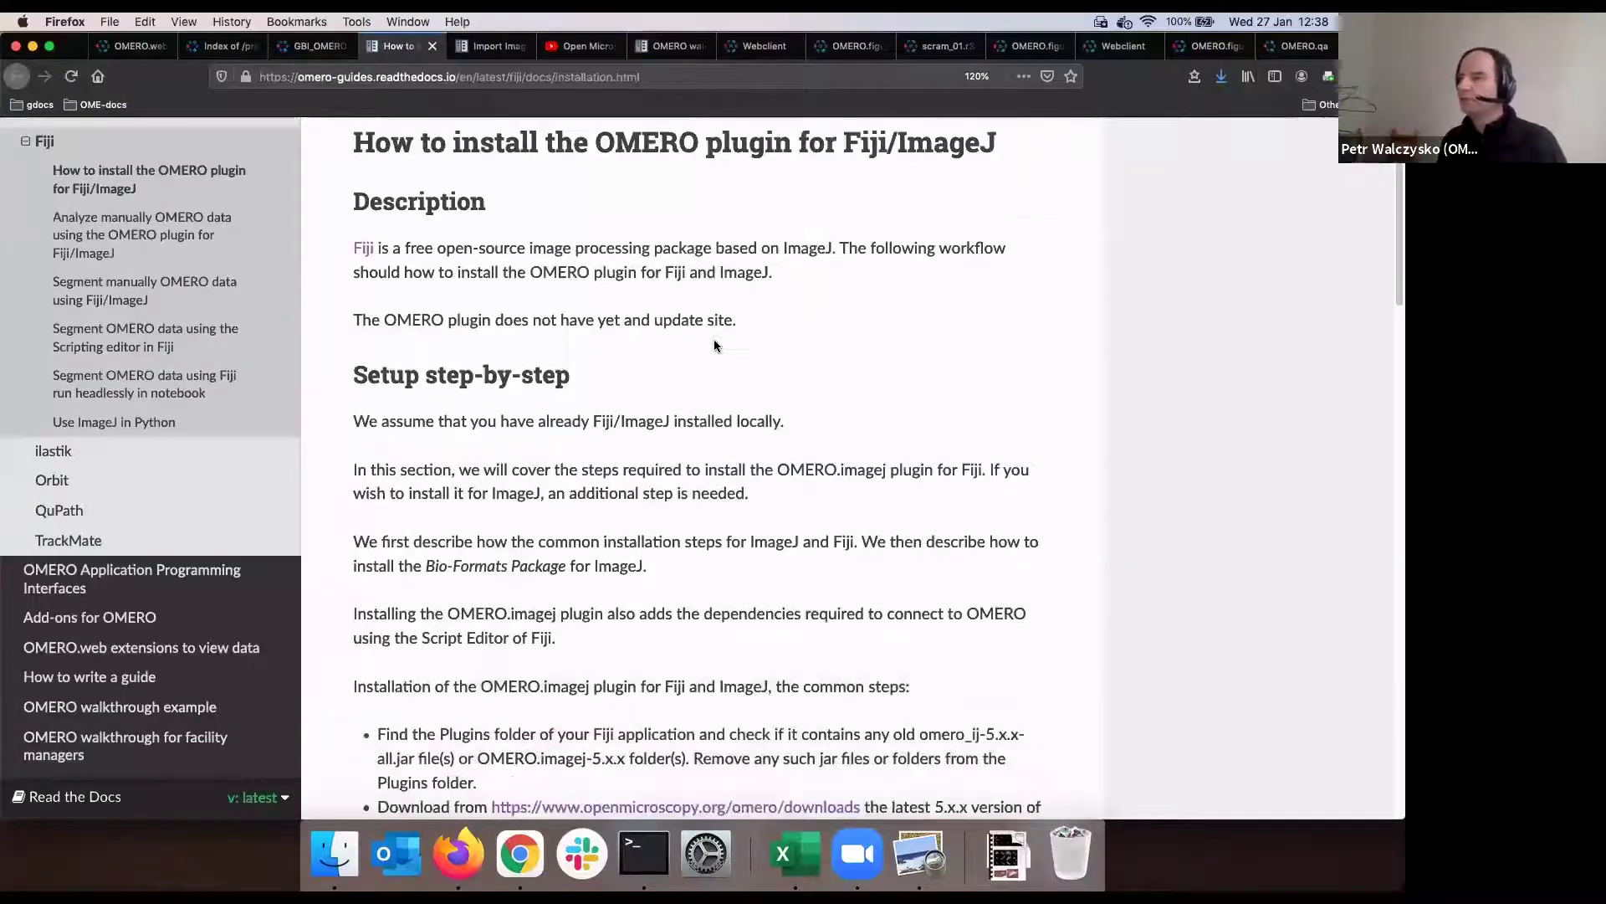
{"action": "scroll", "coordinate": [715, 344], "scroll_direction": "down", "scroll_amount": 5}
{"action": "scroll", "coordinate": [516, 460], "scroll_direction": "down", "scroll_amount": 5}
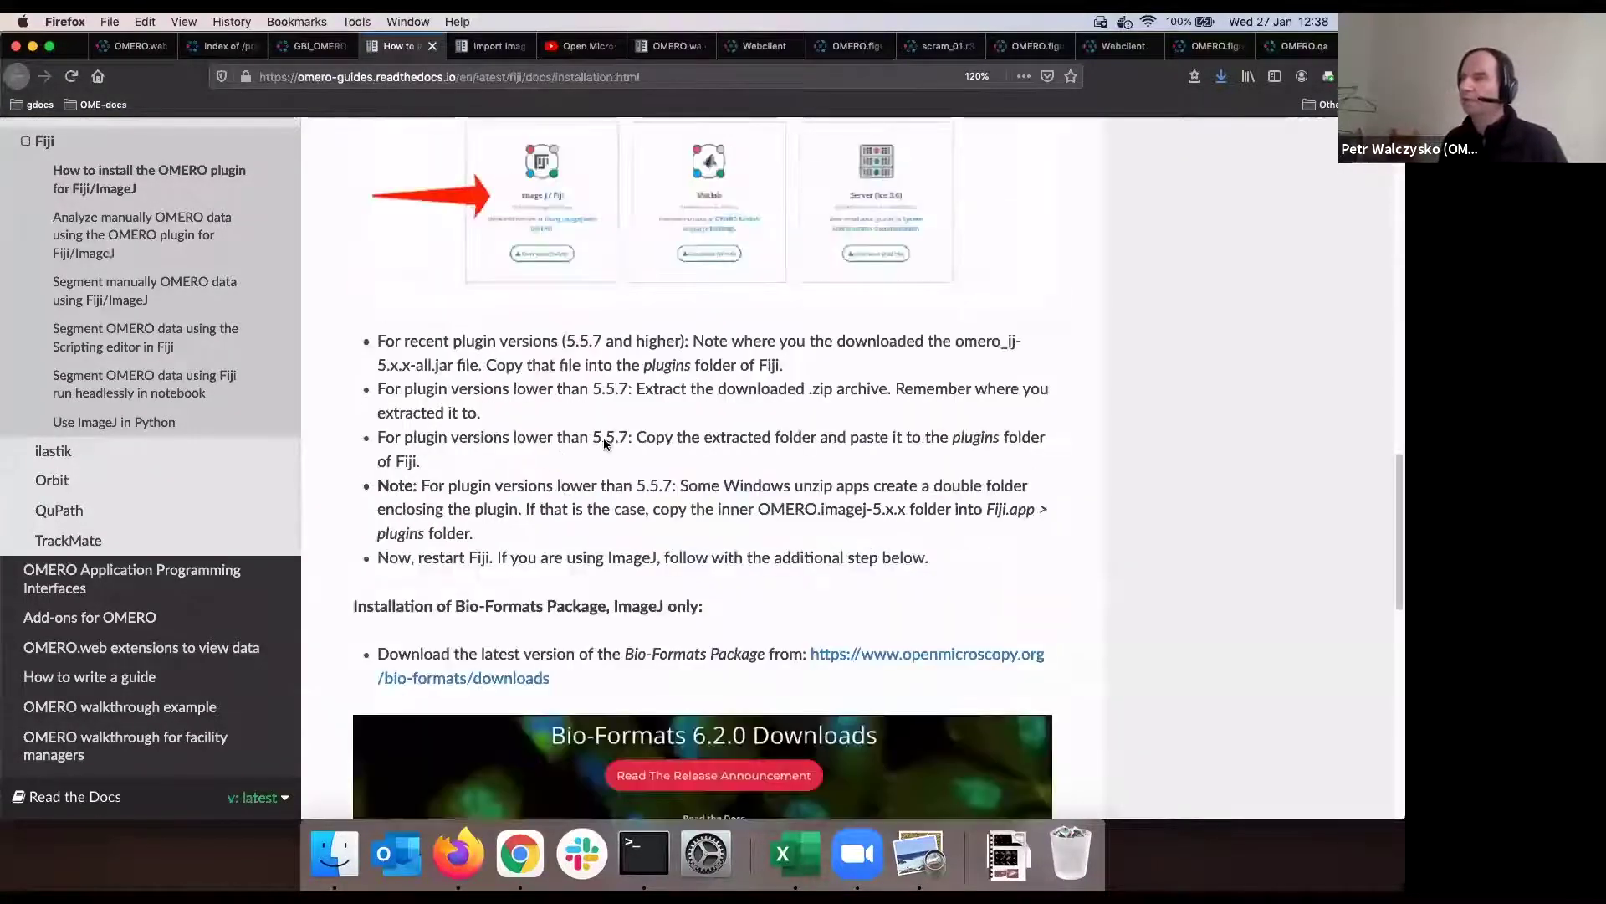
{"action": "scroll", "coordinate": [604, 442], "scroll_direction": "up", "scroll_amount": 5}
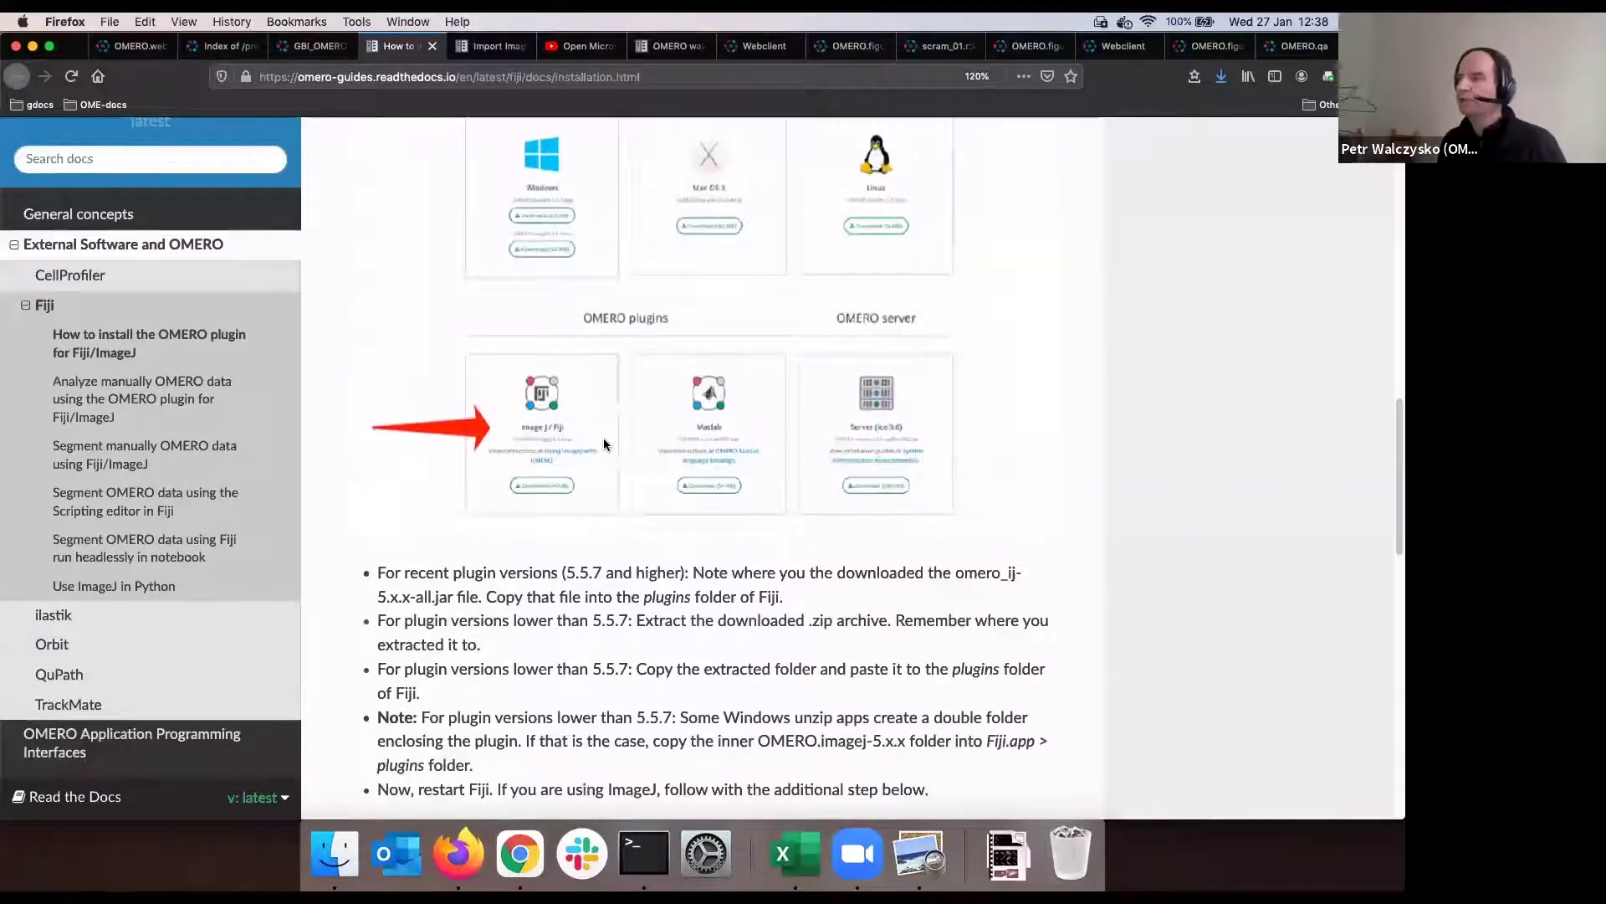
{"action": "scroll", "coordinate": [604, 443], "scroll_direction": "down", "scroll_amount": 10}
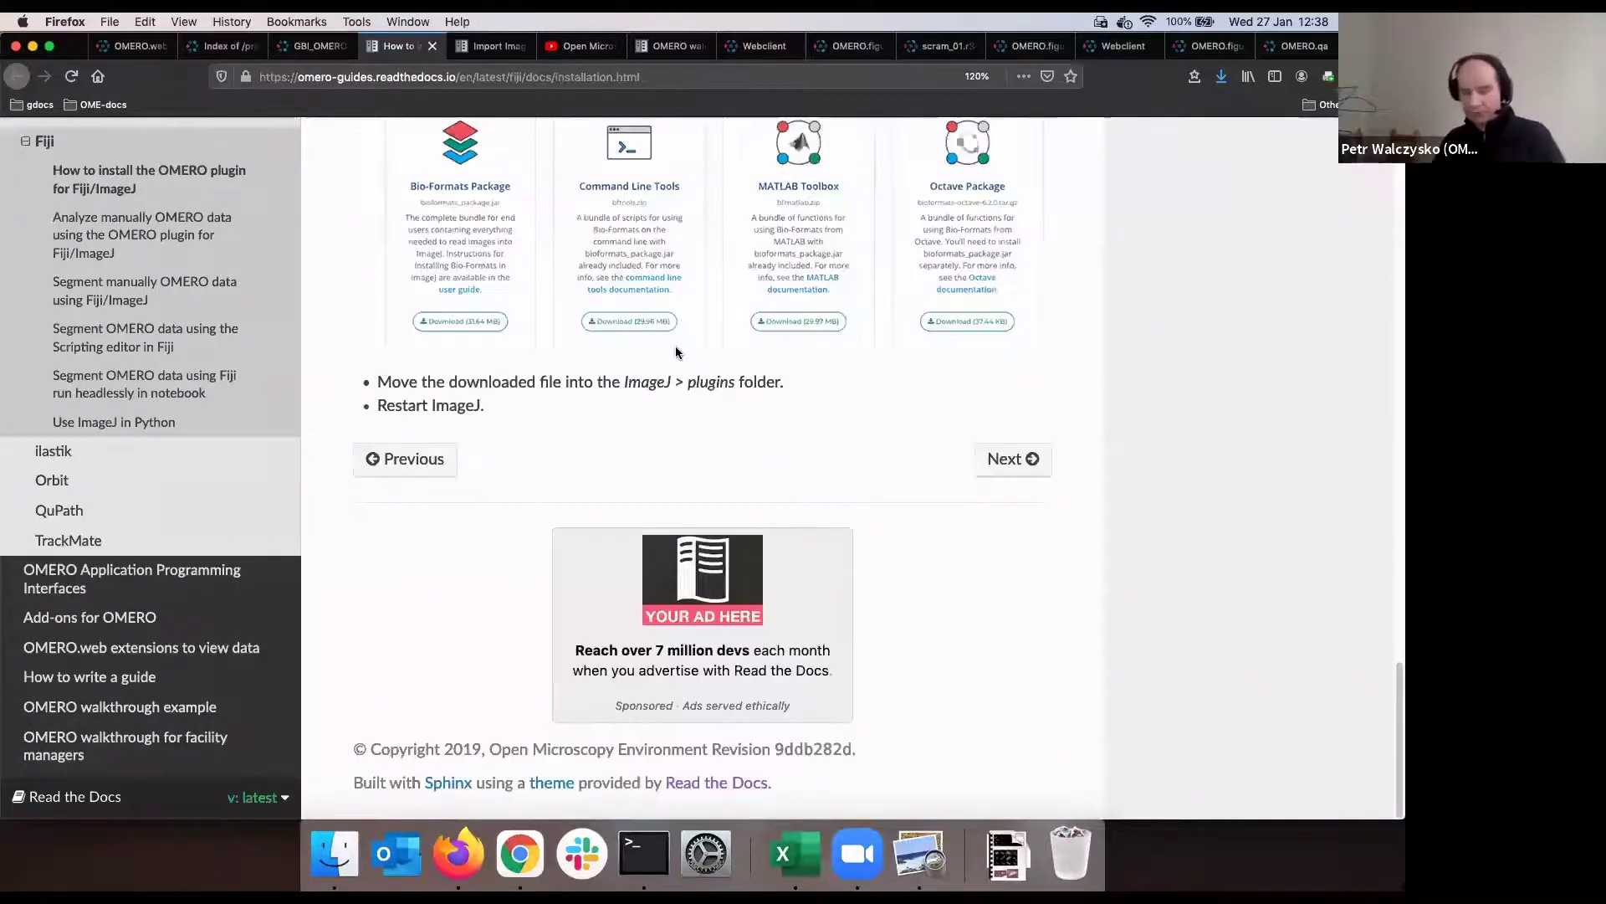
{"action": "scroll", "coordinate": [676, 351], "scroll_direction": "up", "scroll_amount": 10}
Launch Fiji through Spotlight search
{"action": "key", "text": "super+space"}
{"action": "type", "text": "fiji"}
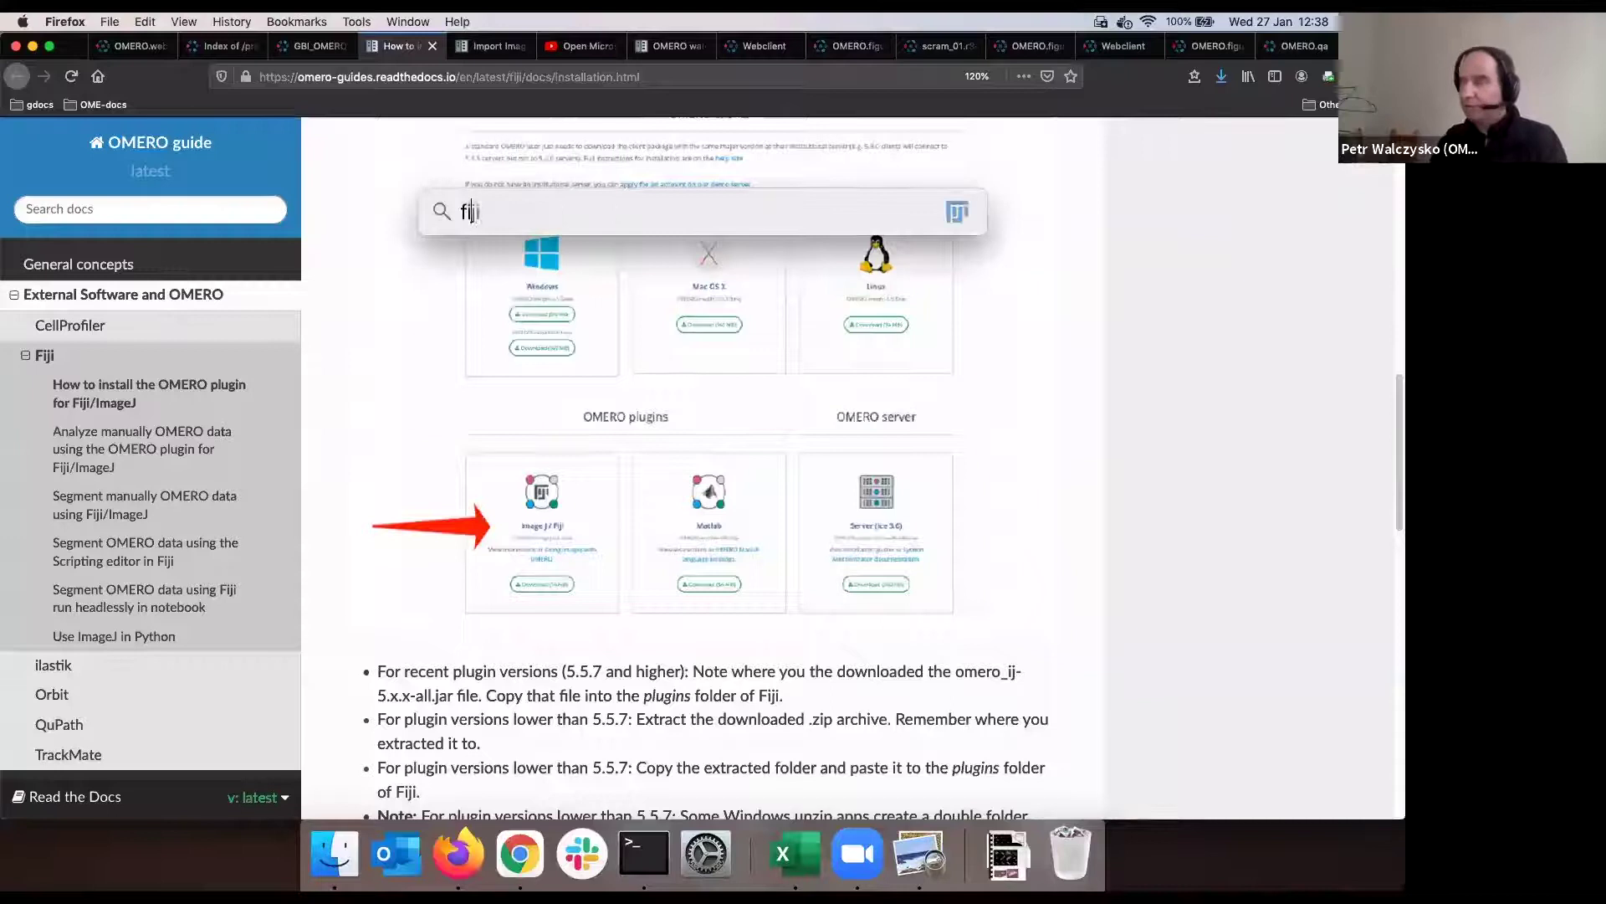
{"action": "key", "text": "Return"}
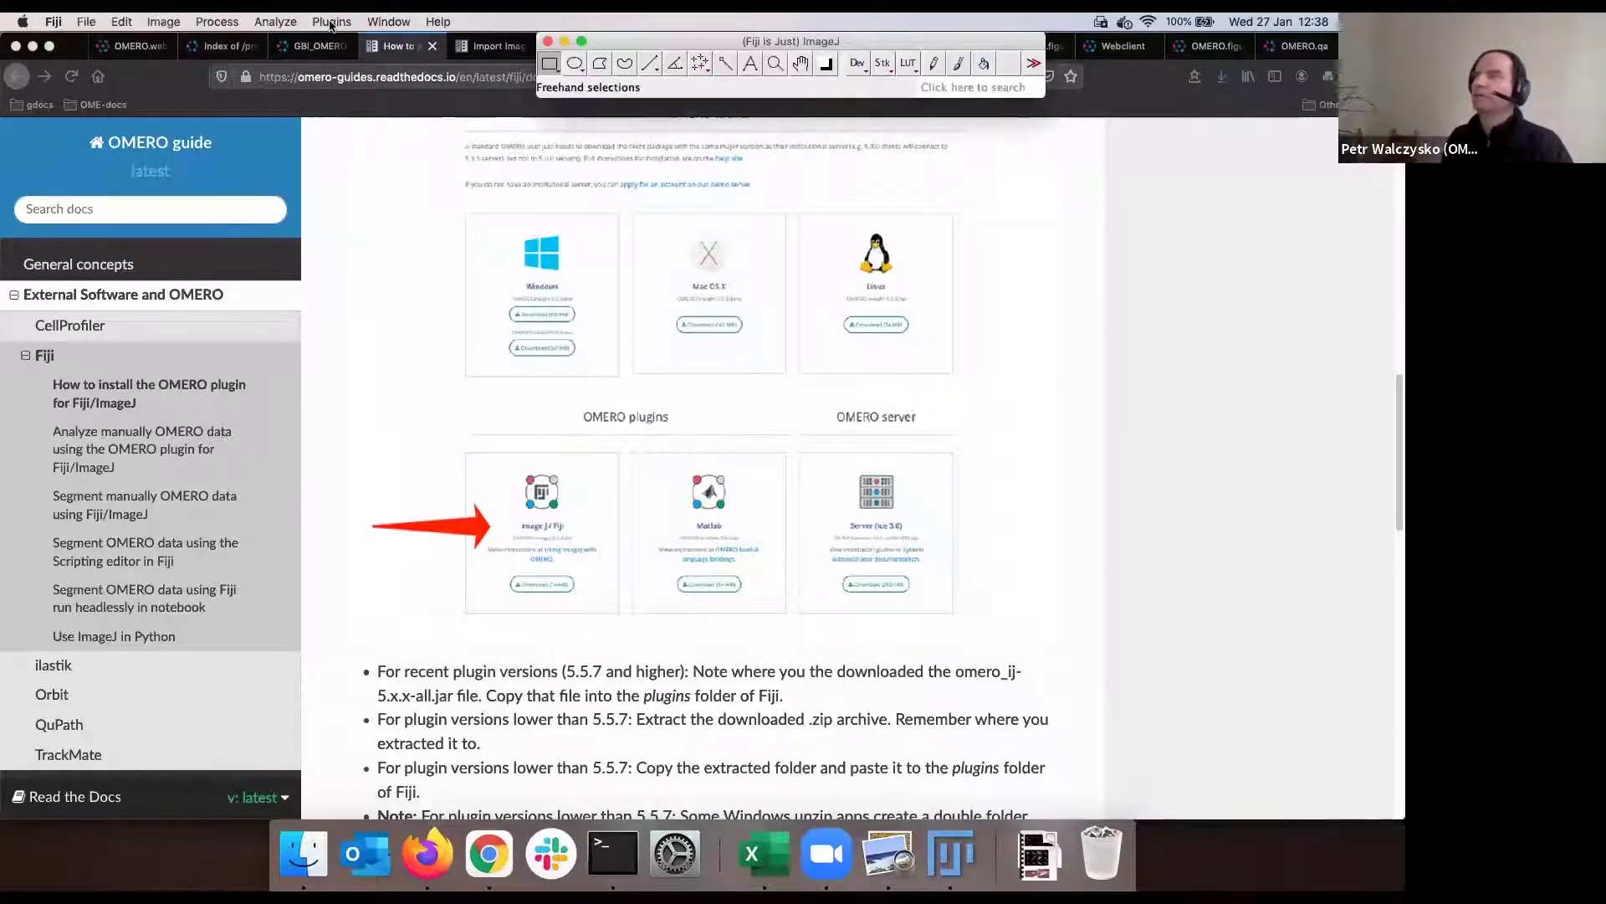
Defer Fiji's updates notice and show the Plugins > OMERO submenu commands
{"action": "left_click", "coordinate": [331, 21]}
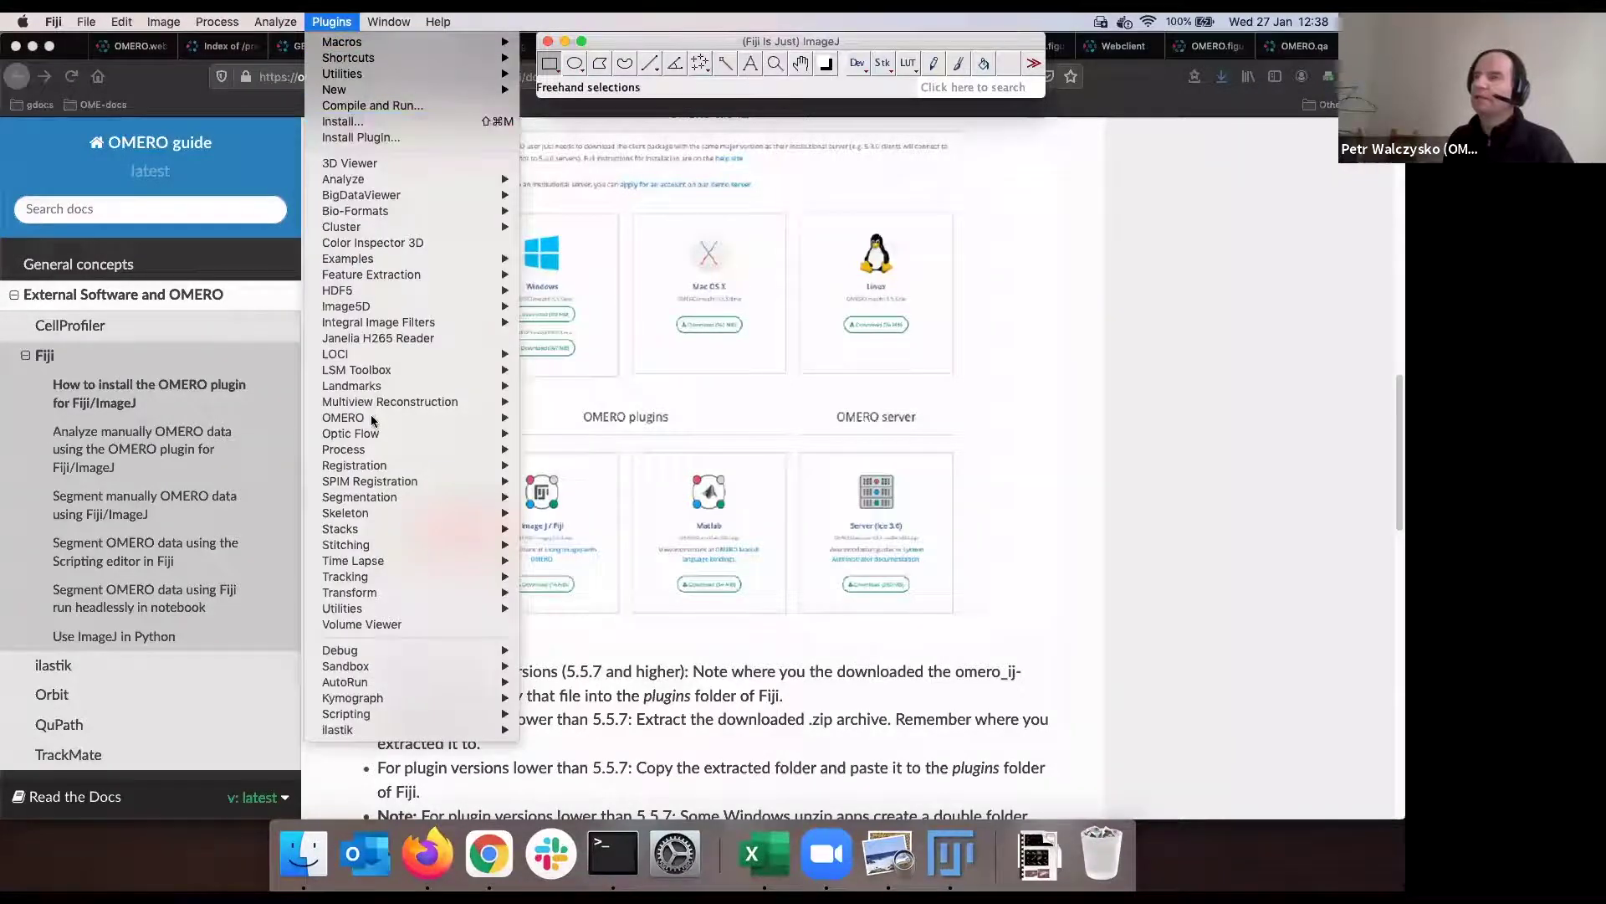
{"action": "mouse_move", "coordinate": [374, 418]}
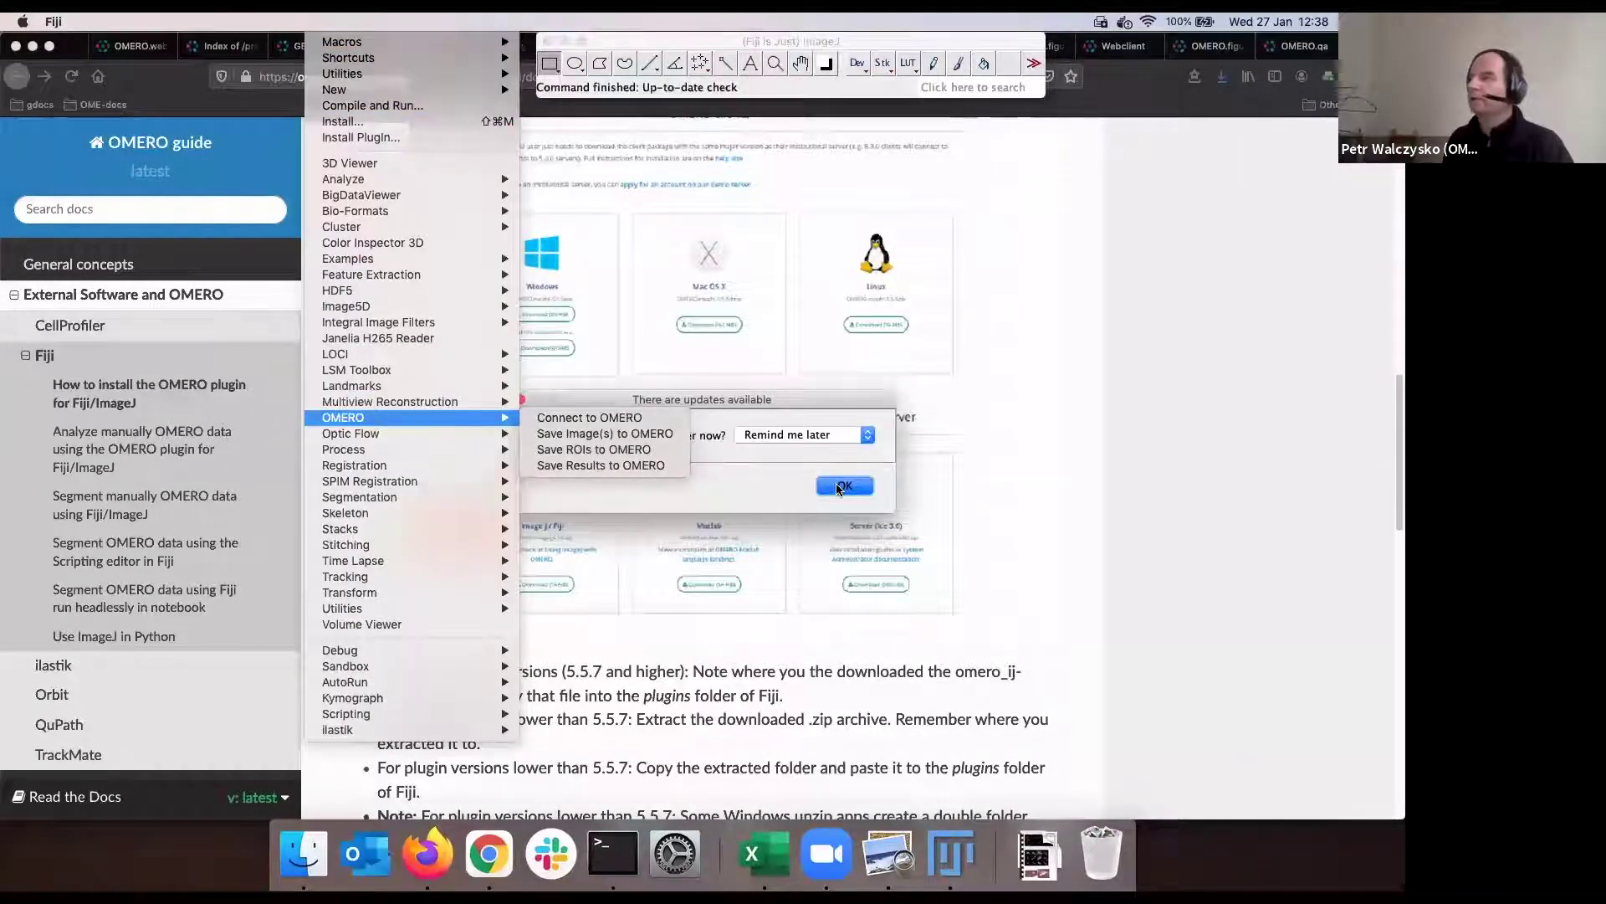
{"action": "left_click", "coordinate": [845, 487]}
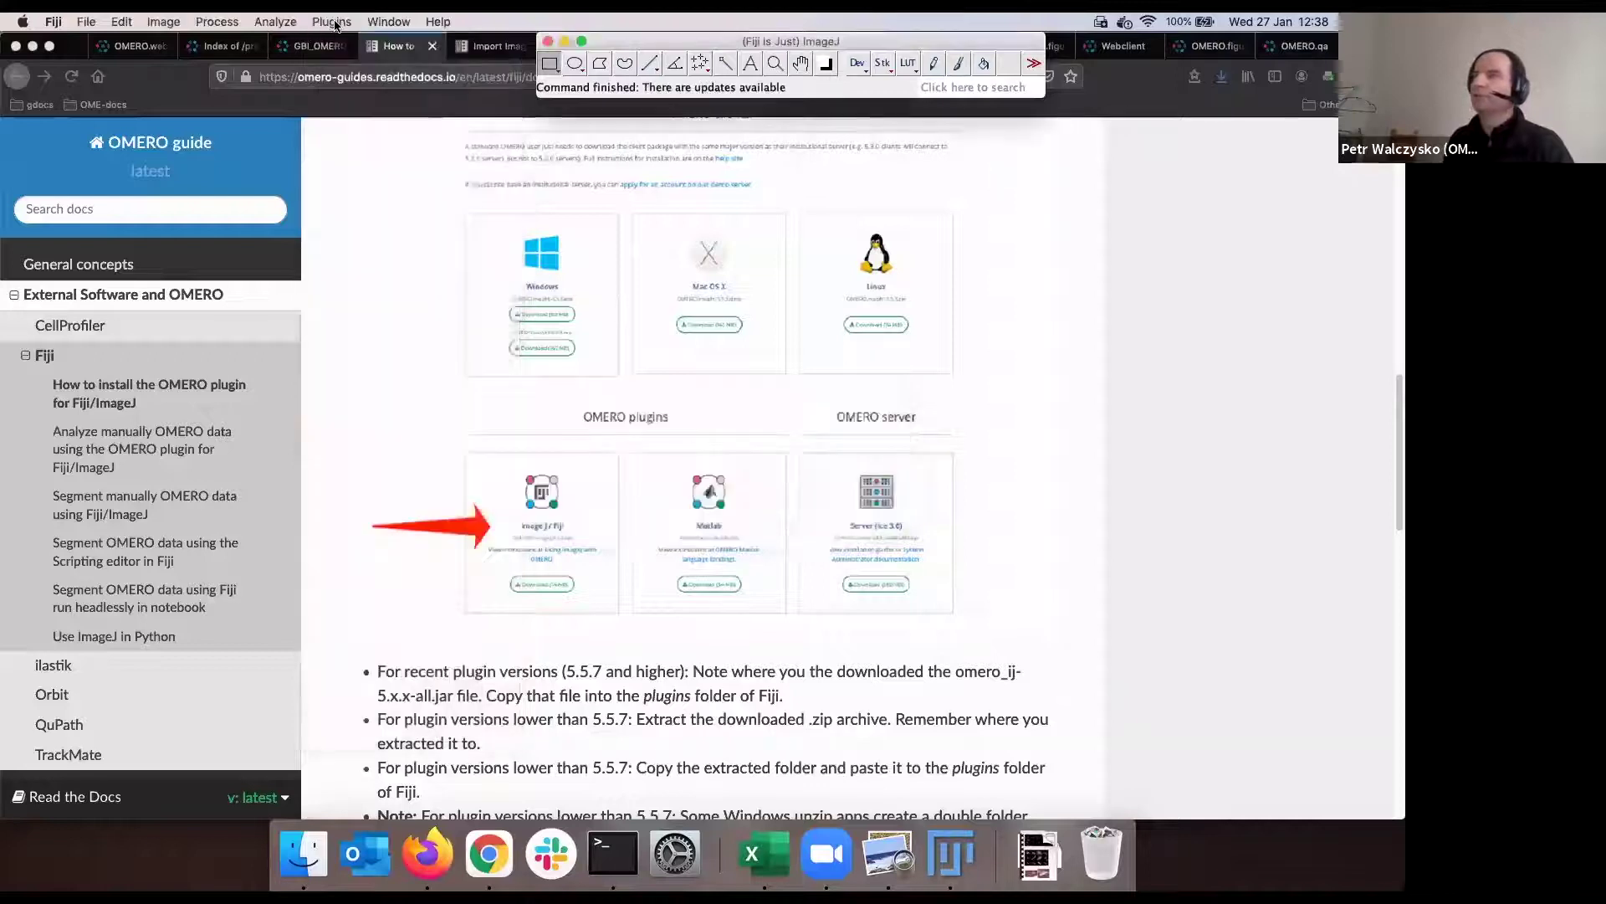
{"action": "left_click", "coordinate": [331, 22]}
{"action": "mouse_move", "coordinate": [358, 417]}
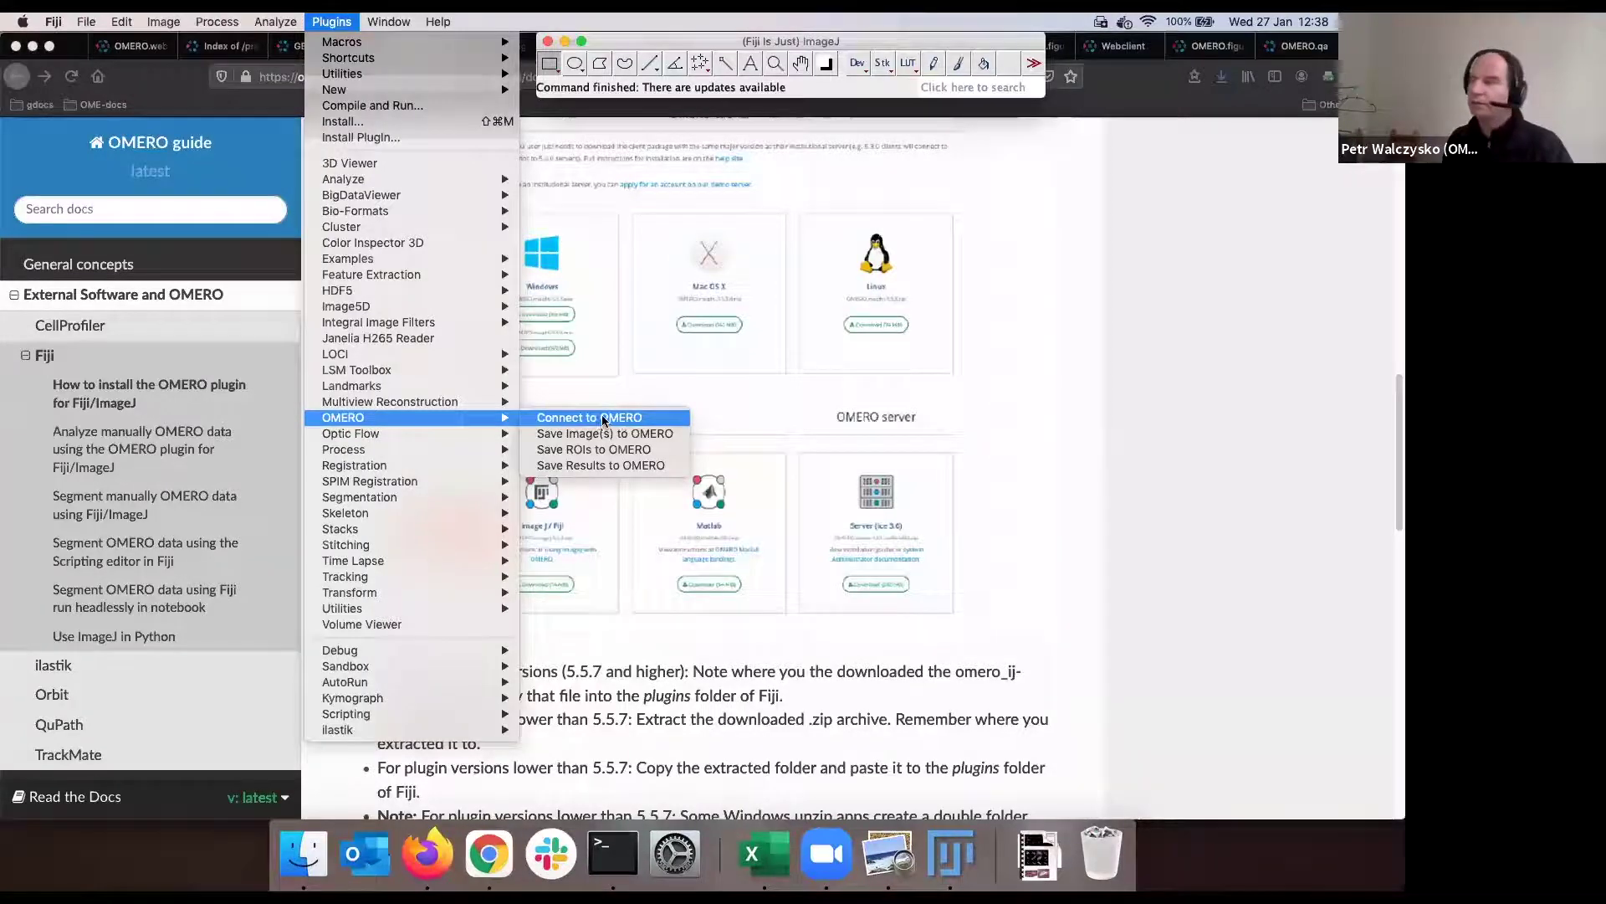
Start Connect to OMERO and set the server to workshop.openmicroscopy.org
{"action": "left_click", "coordinate": [625, 418]}
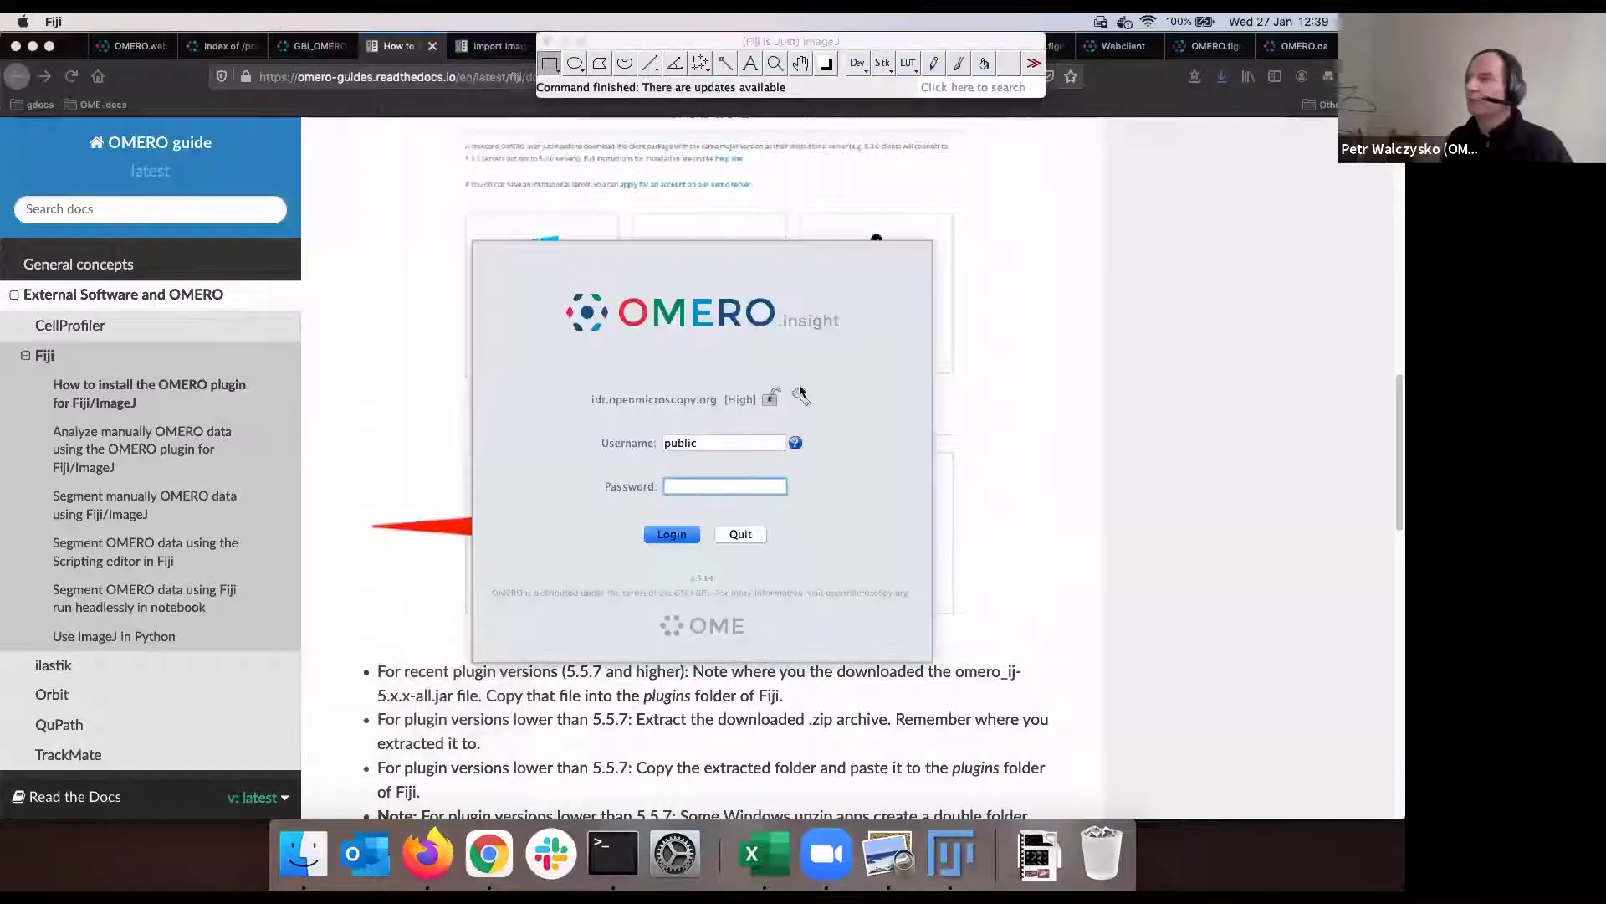
{"action": "left_click", "coordinate": [800, 400]}
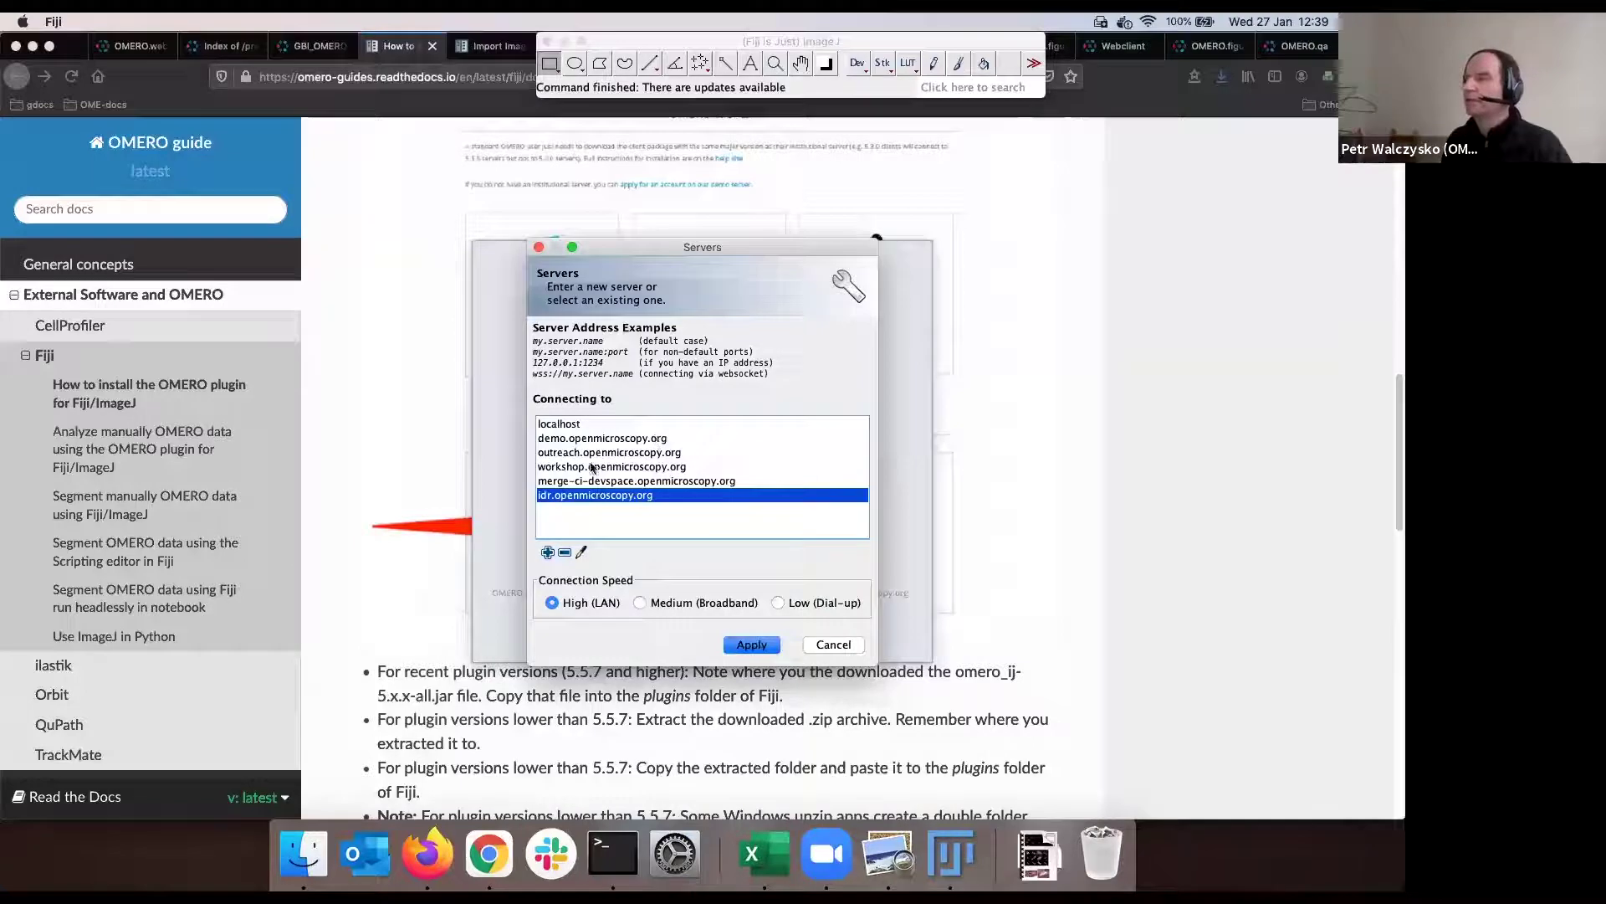
{"action": "left_click", "coordinate": [613, 467]}
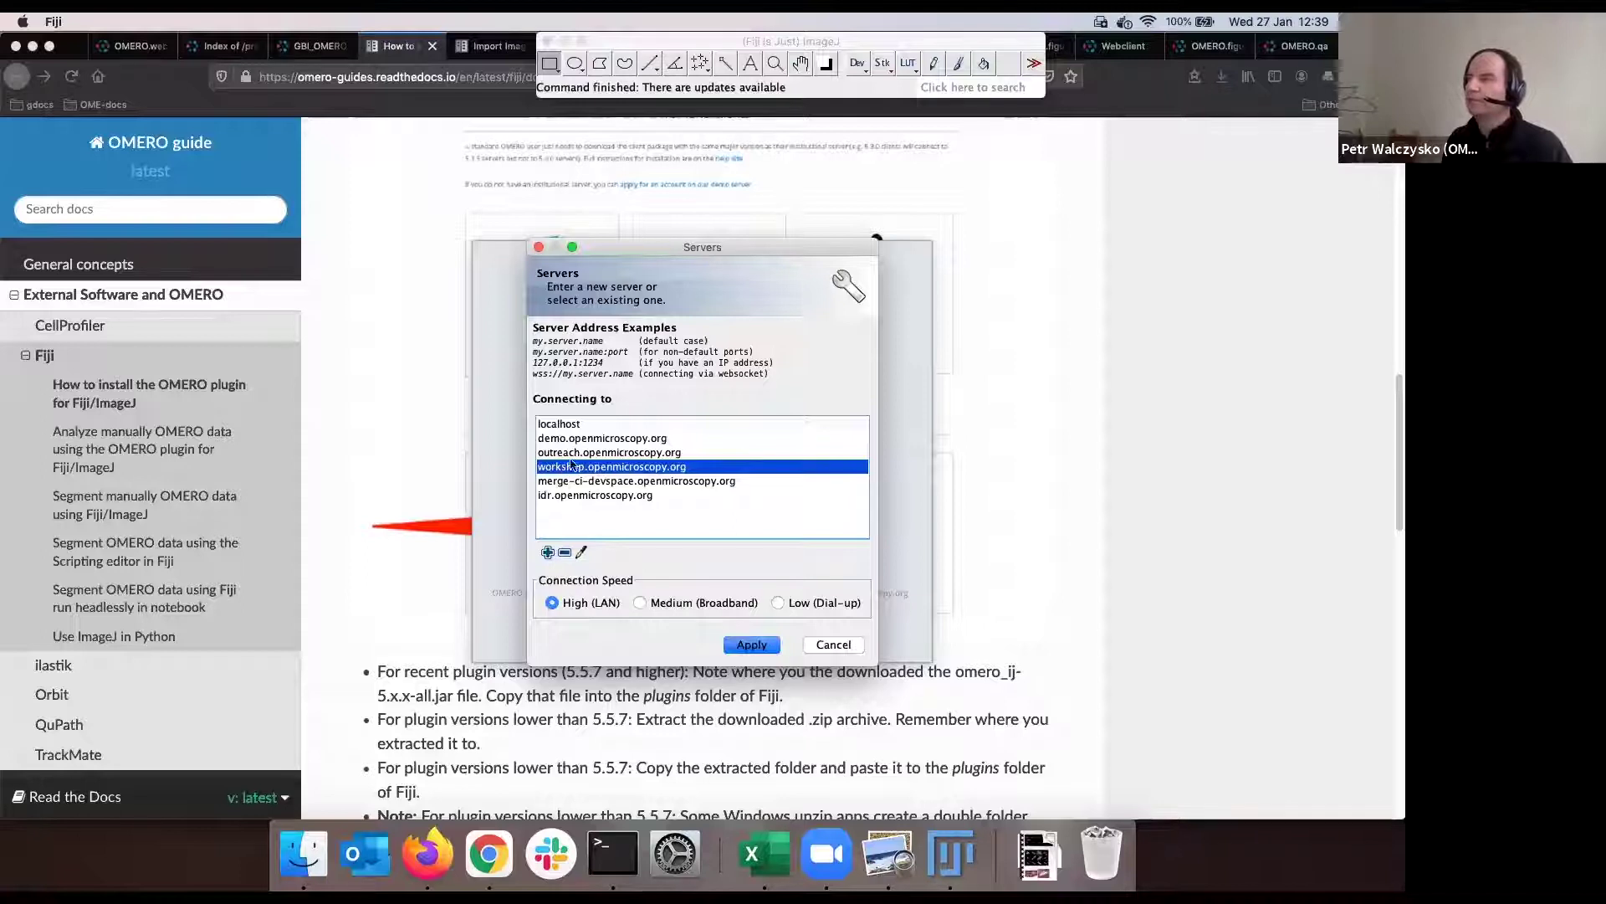
{"action": "left_click", "coordinate": [756, 643]}
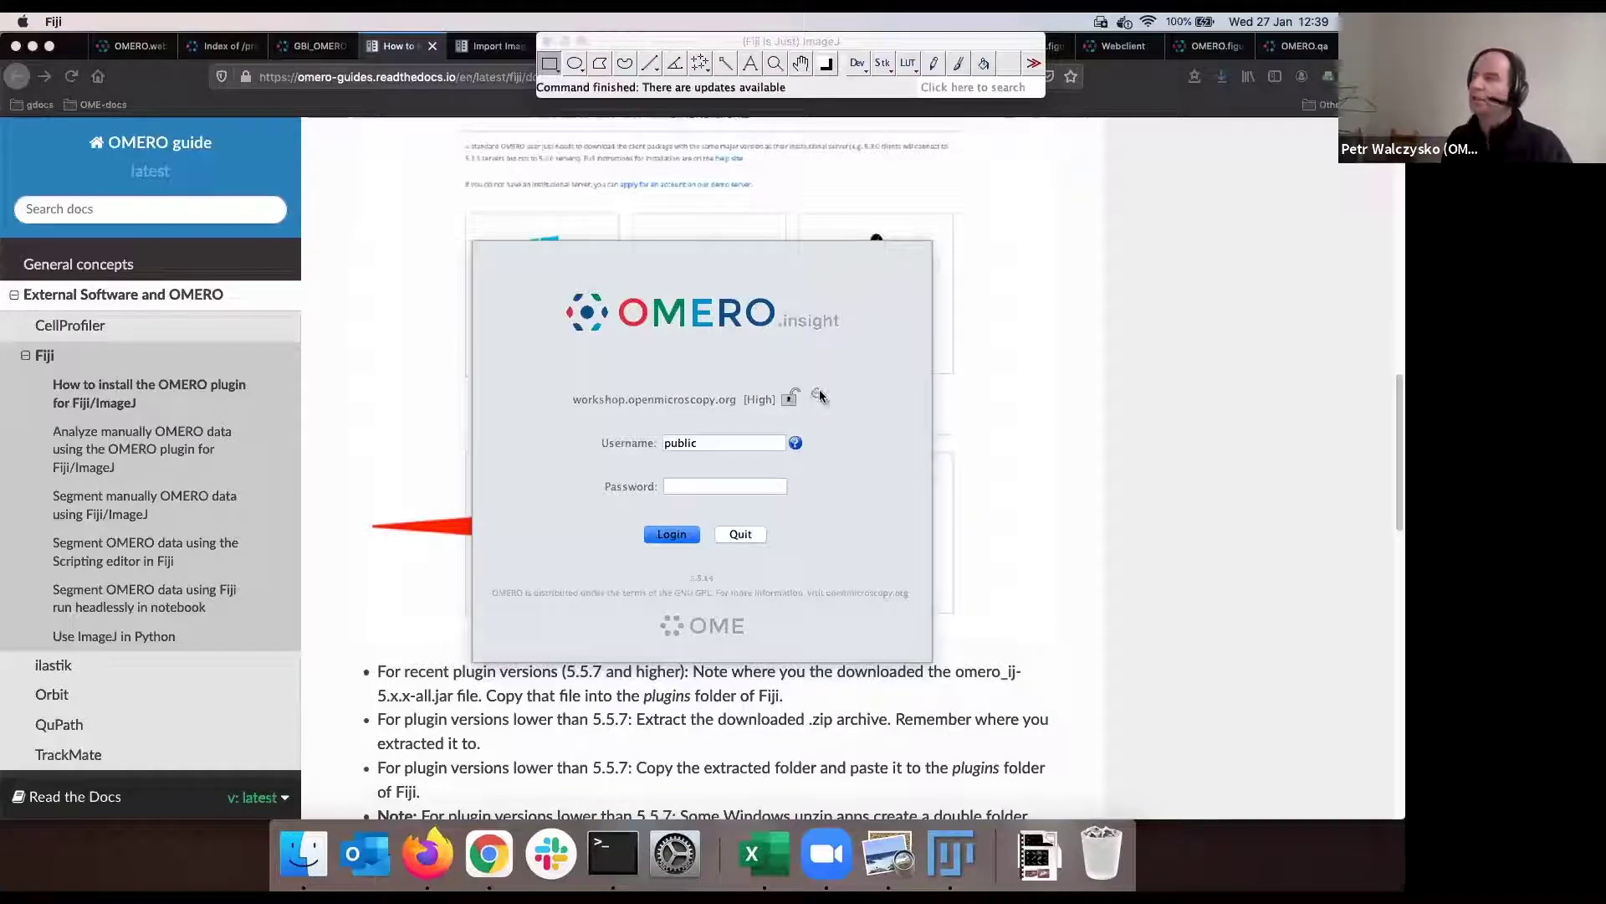
Enter the workshop account's username and password and log in
{"action": "double_click", "coordinate": [707, 443]}
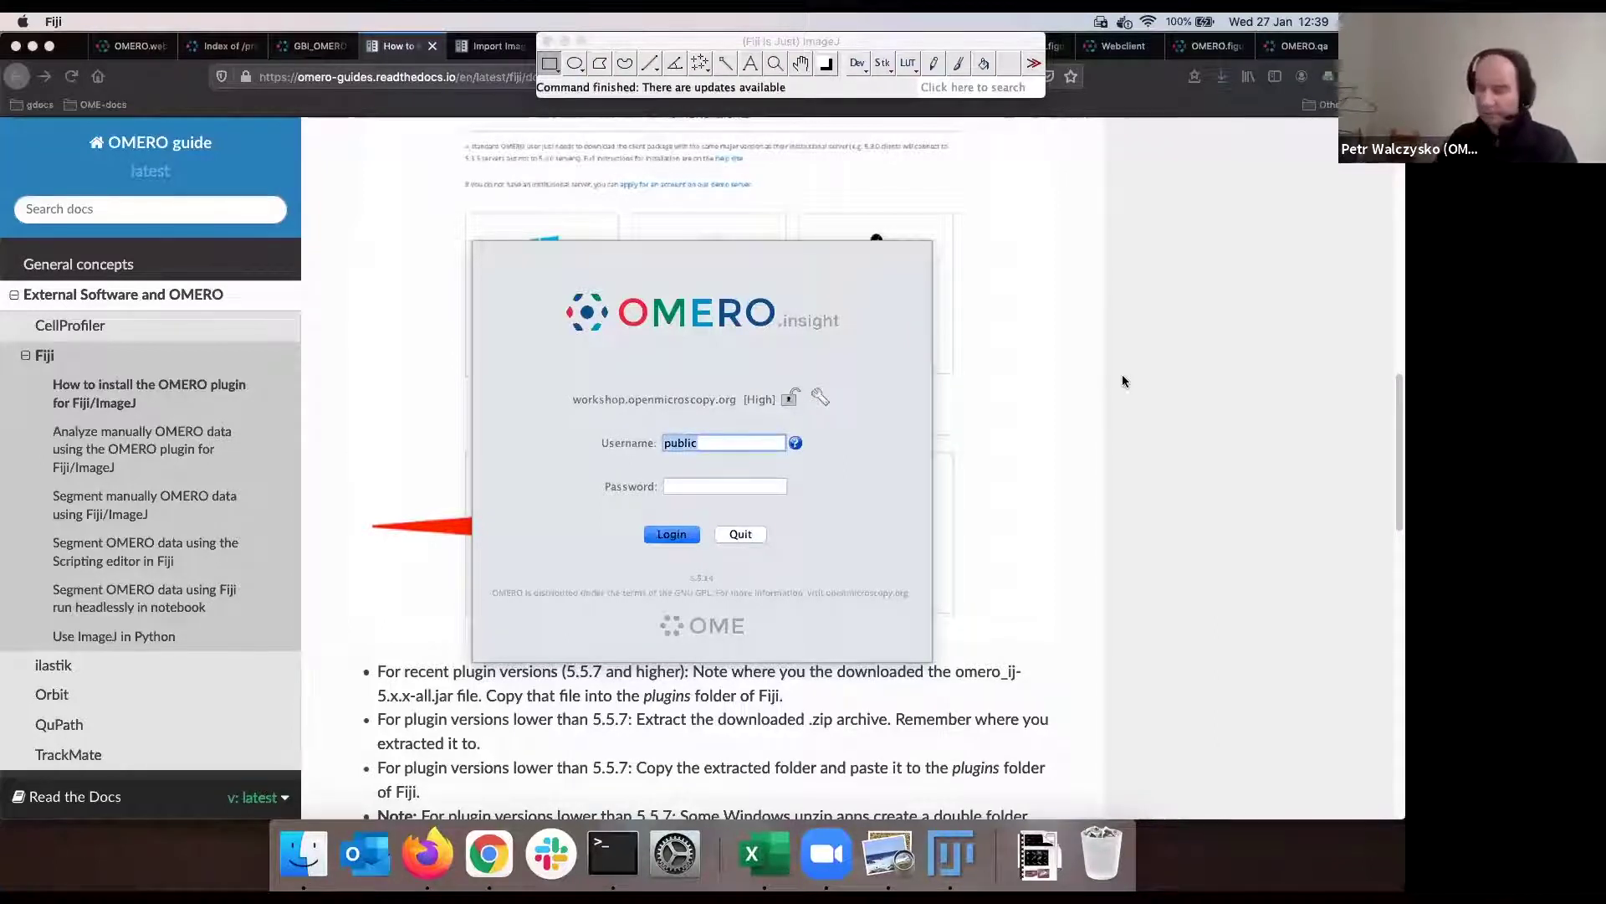
{"action": "type", "text": "trainer-1"}
{"action": "key", "text": "Tab"}
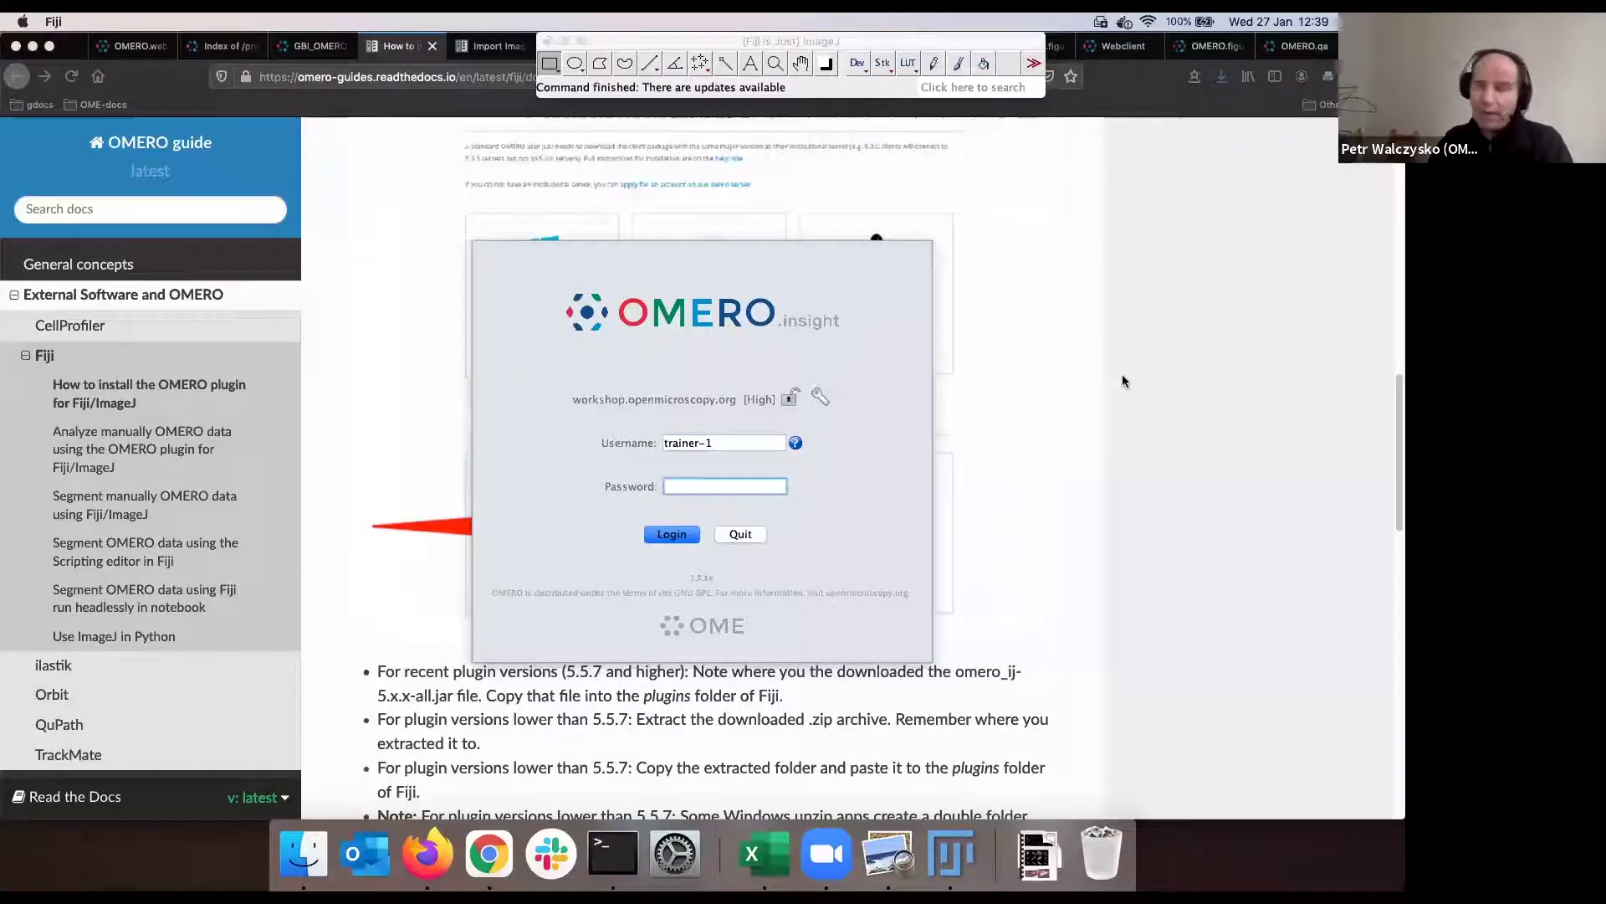
{"action": "type", "text": "•••"}
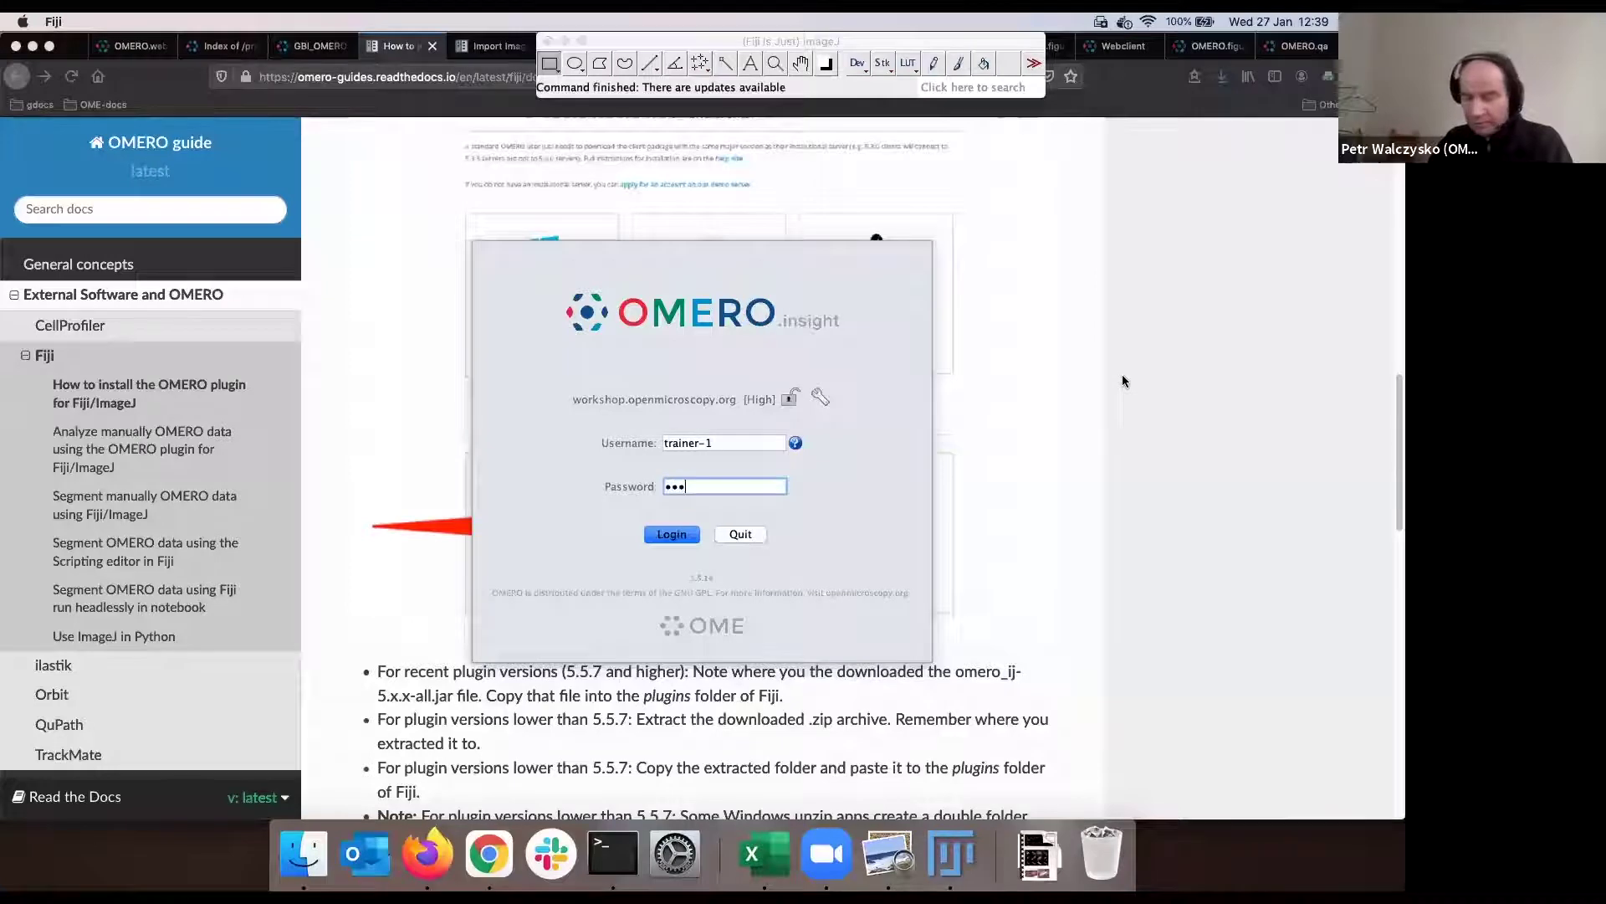
{"action": "type", "text": "••"}
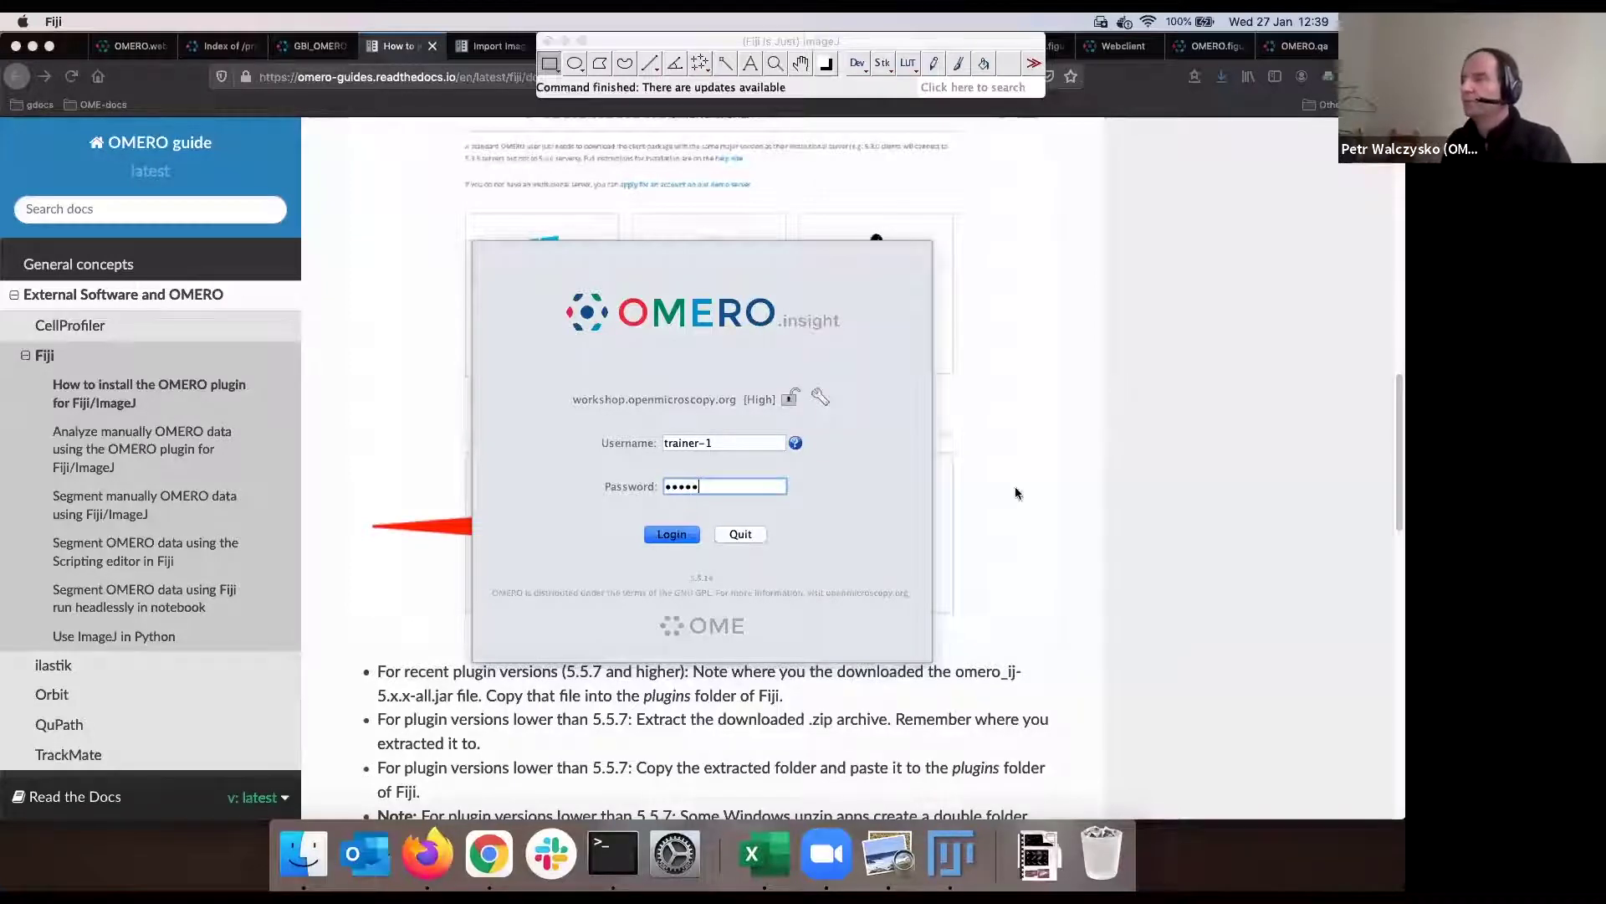
{"action": "left_click", "coordinate": [683, 535]}
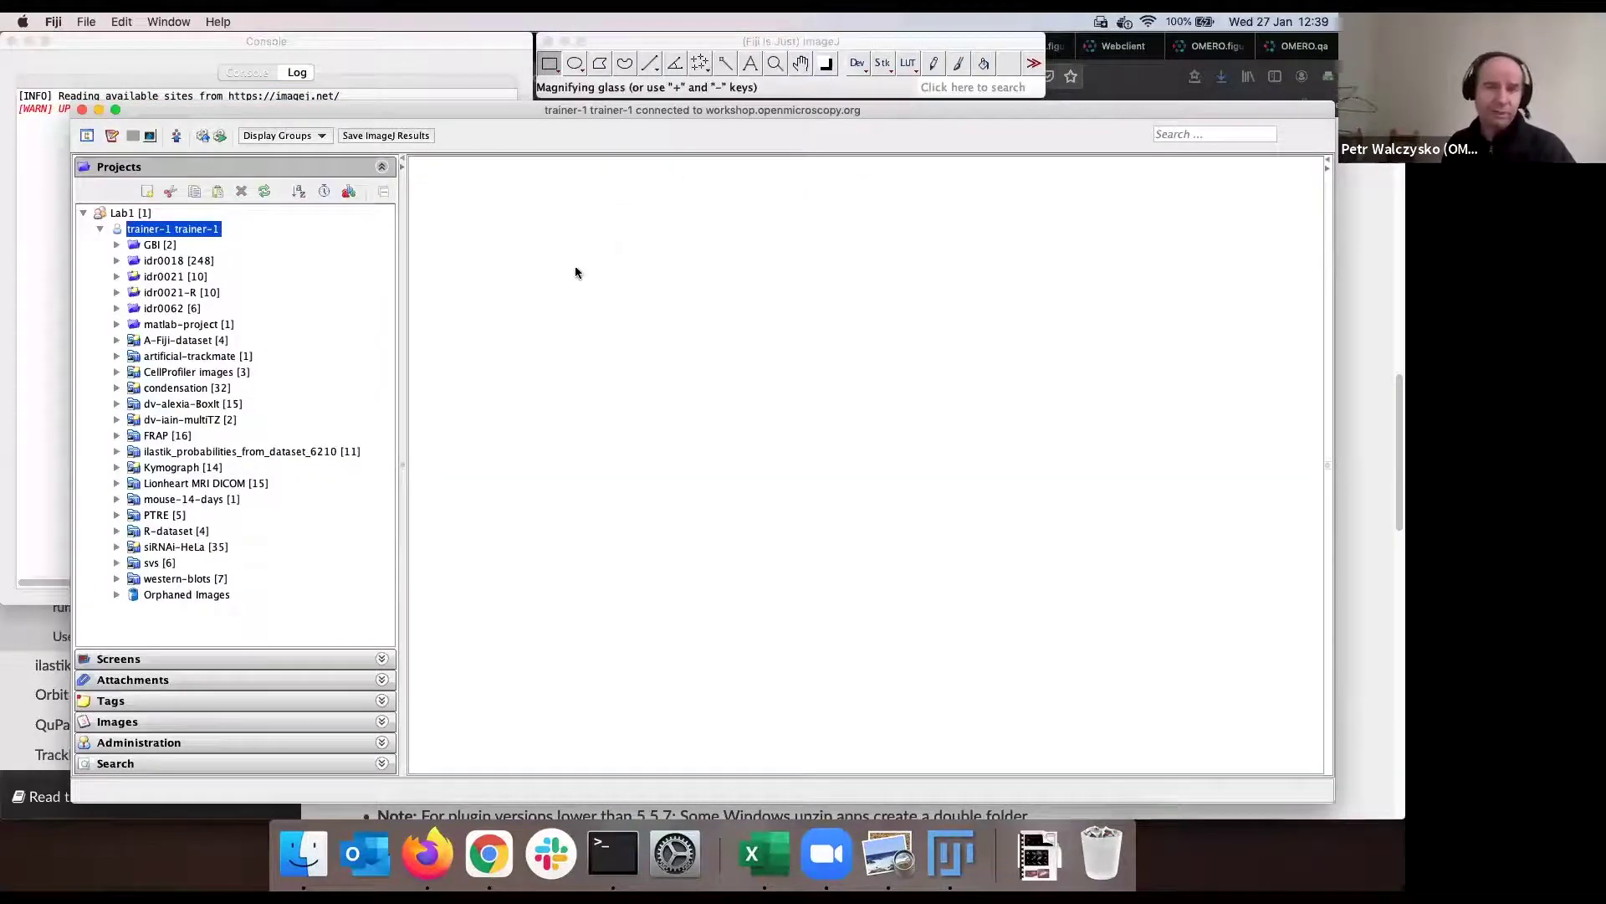
Browse projects idr0018 and idr0021, viewing the CDK5RAP2-C dataset
{"action": "mouse_move", "coordinate": [651, 115]}
{"action": "left_mouse_down"}
{"action": "mouse_move", "coordinate": [734, 113]}
{"action": "mouse_move", "coordinate": [616, 113]}
{"action": "mouse_move", "coordinate": [634, 113]}
{"action": "left_mouse_up"}
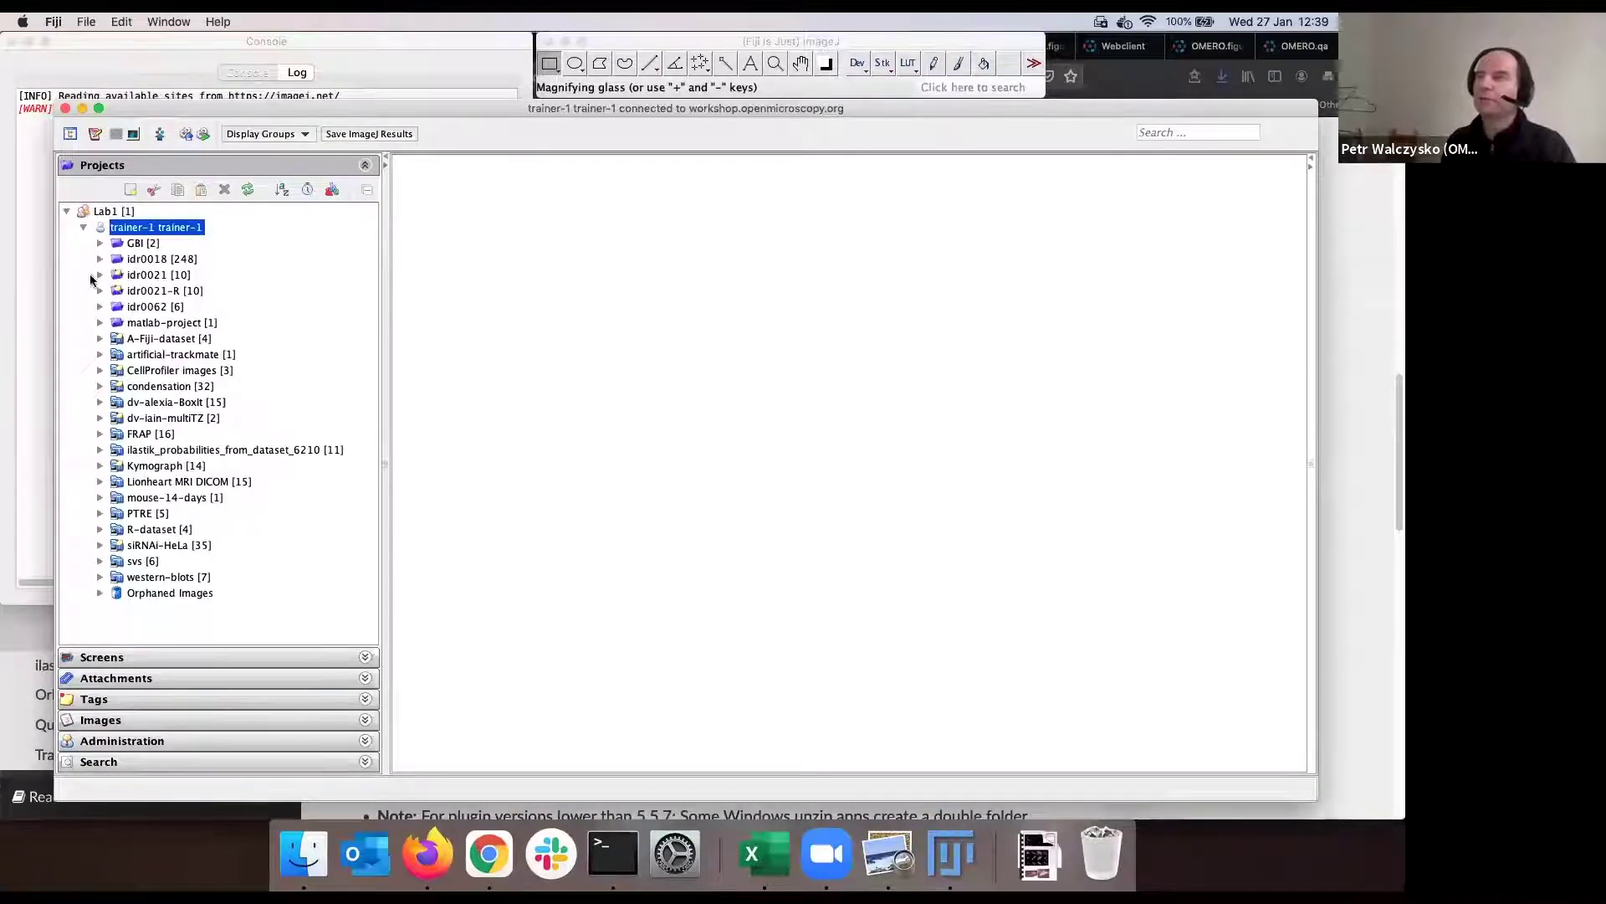
{"action": "left_click", "coordinate": [99, 260]}
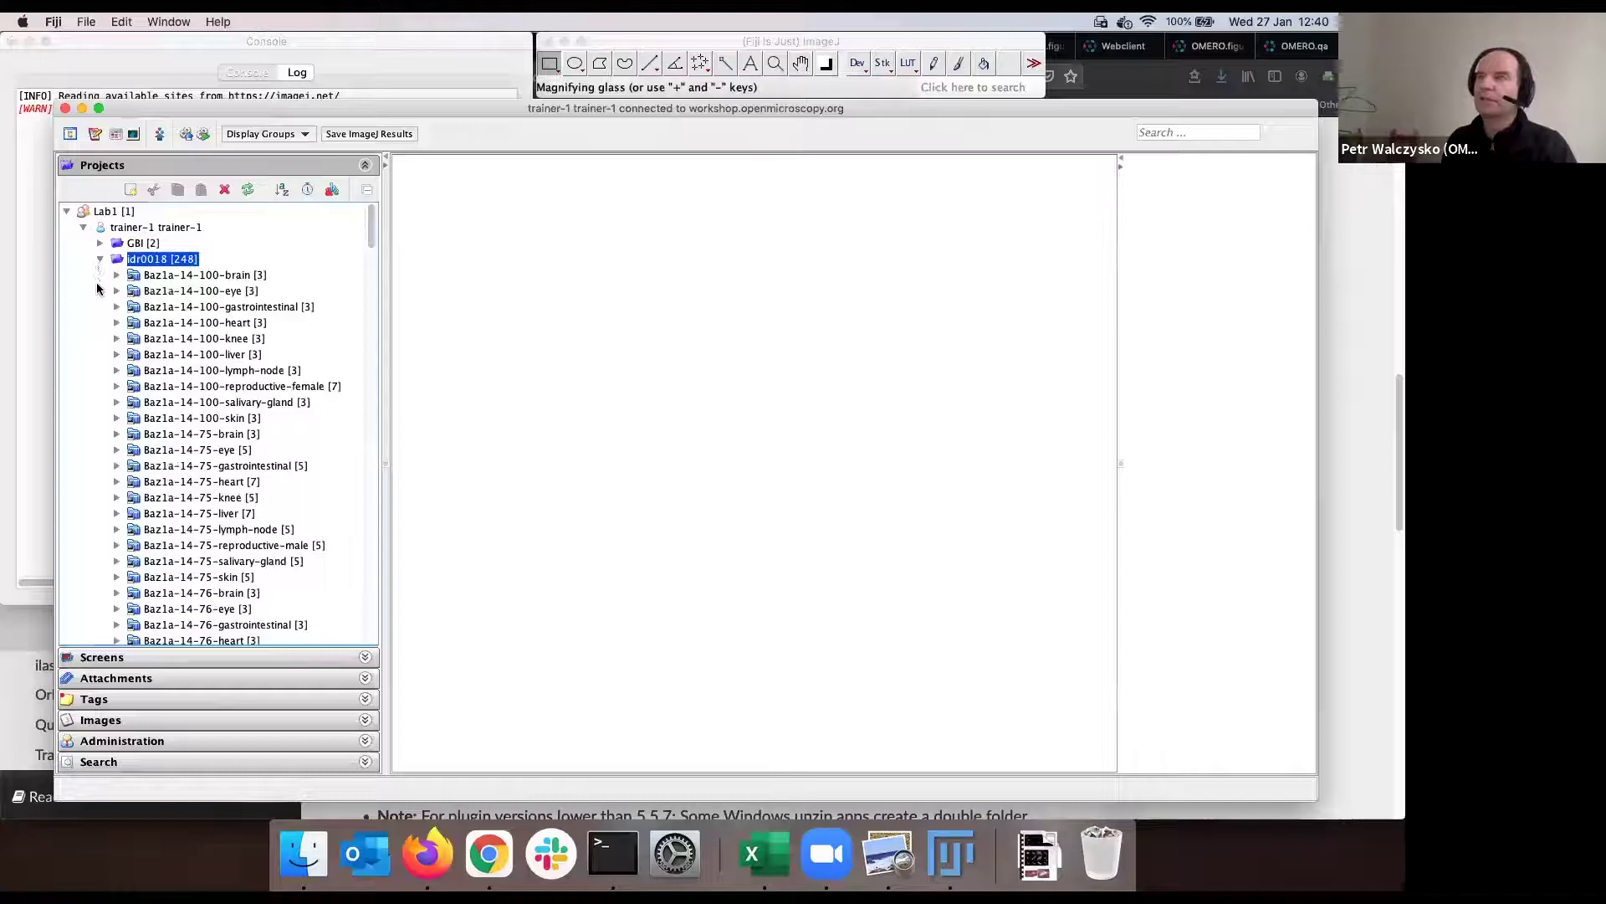
{"action": "left_click", "coordinate": [100, 258]}
{"action": "left_click", "coordinate": [100, 274]}
{"action": "left_click", "coordinate": [118, 290]}
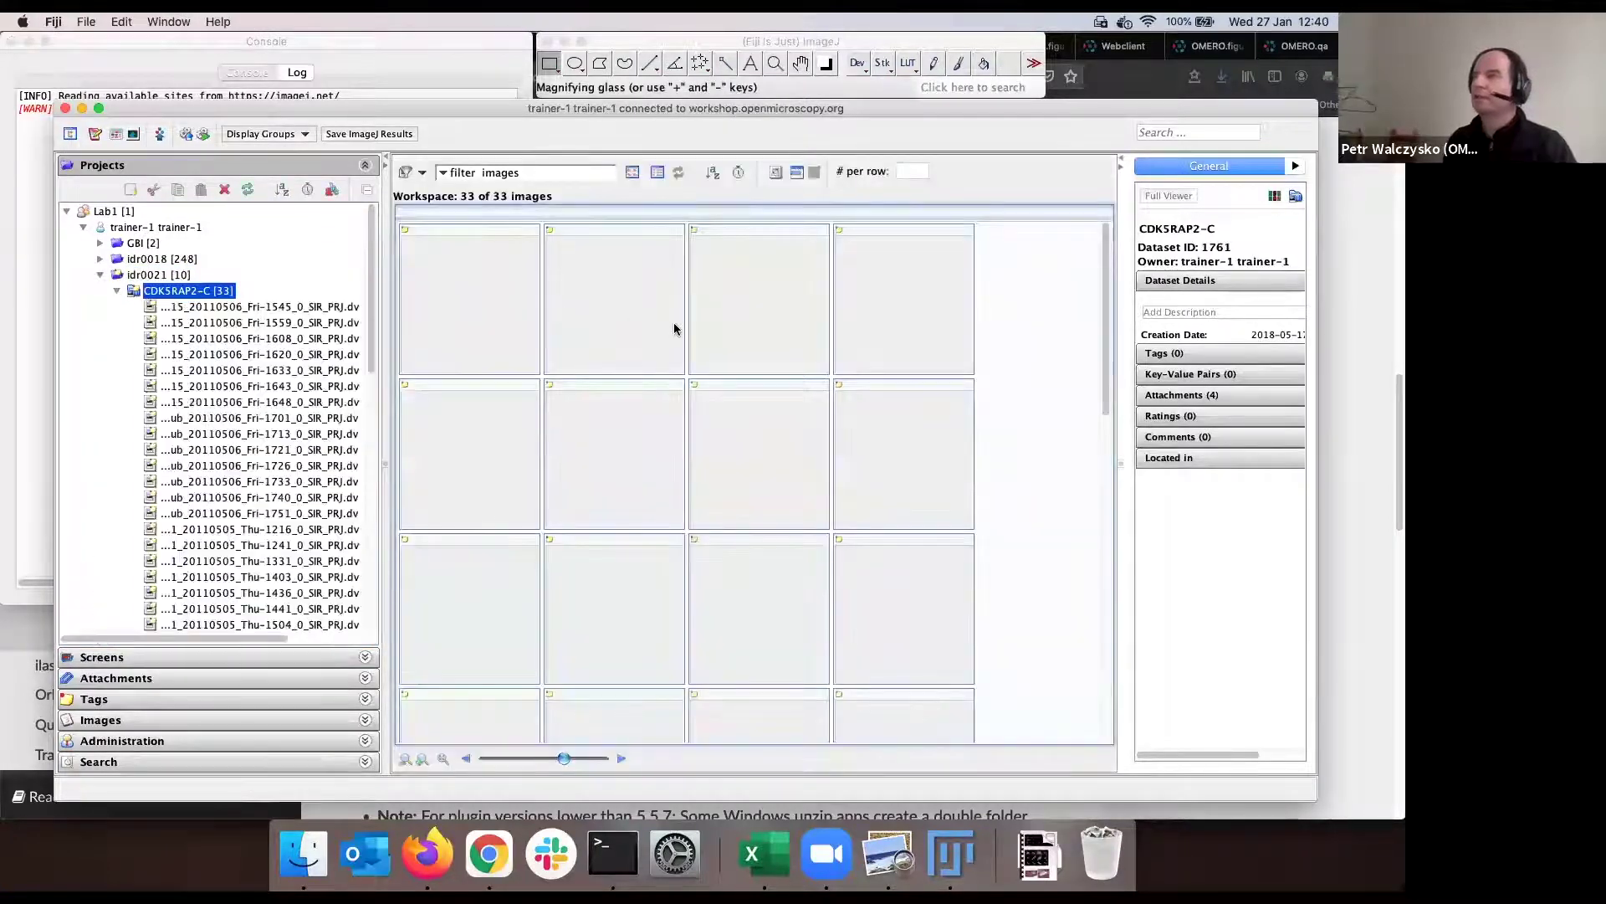
{"action": "left_click", "coordinate": [99, 274]}
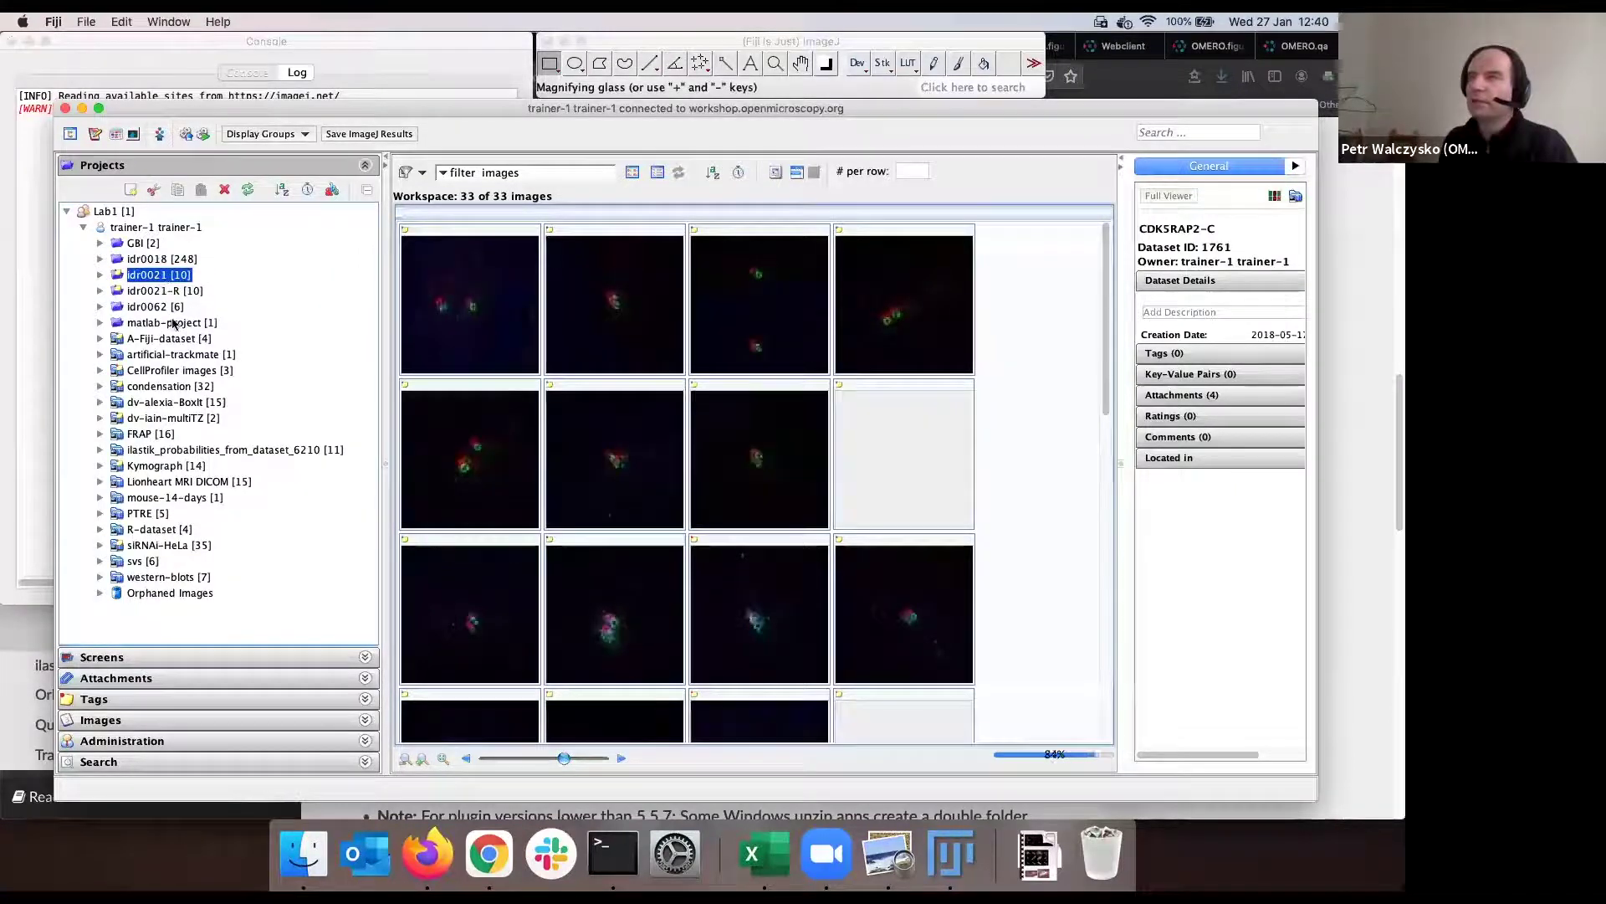
{"action": "left_click", "coordinate": [171, 260]}
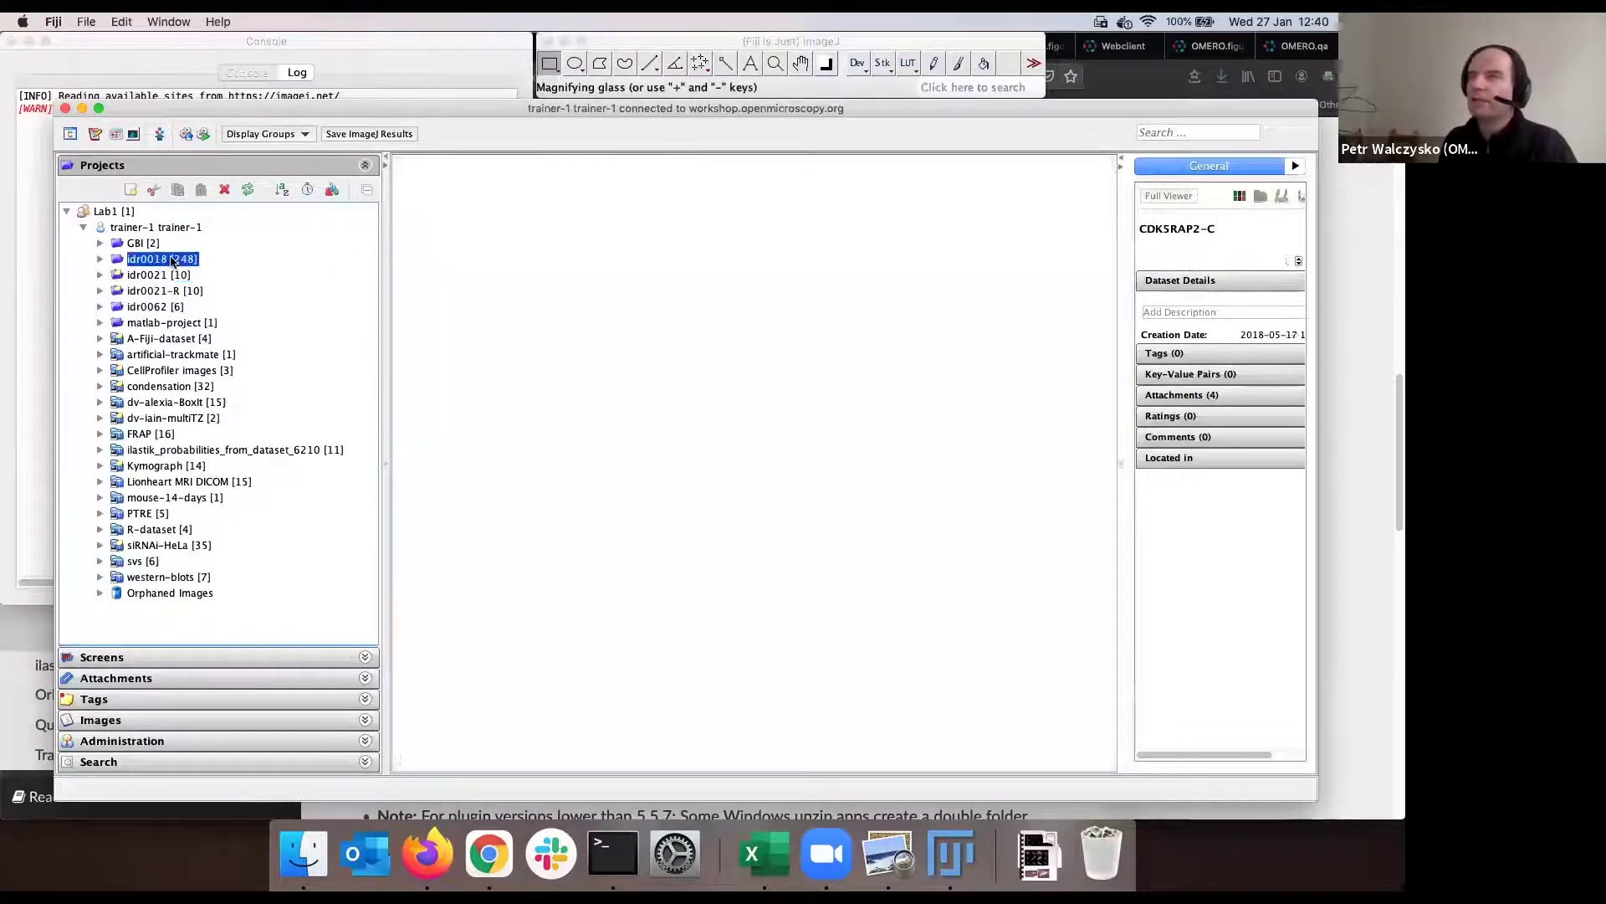
{"action": "left_click", "coordinate": [100, 260]}
{"action": "left_click", "coordinate": [99, 260]}
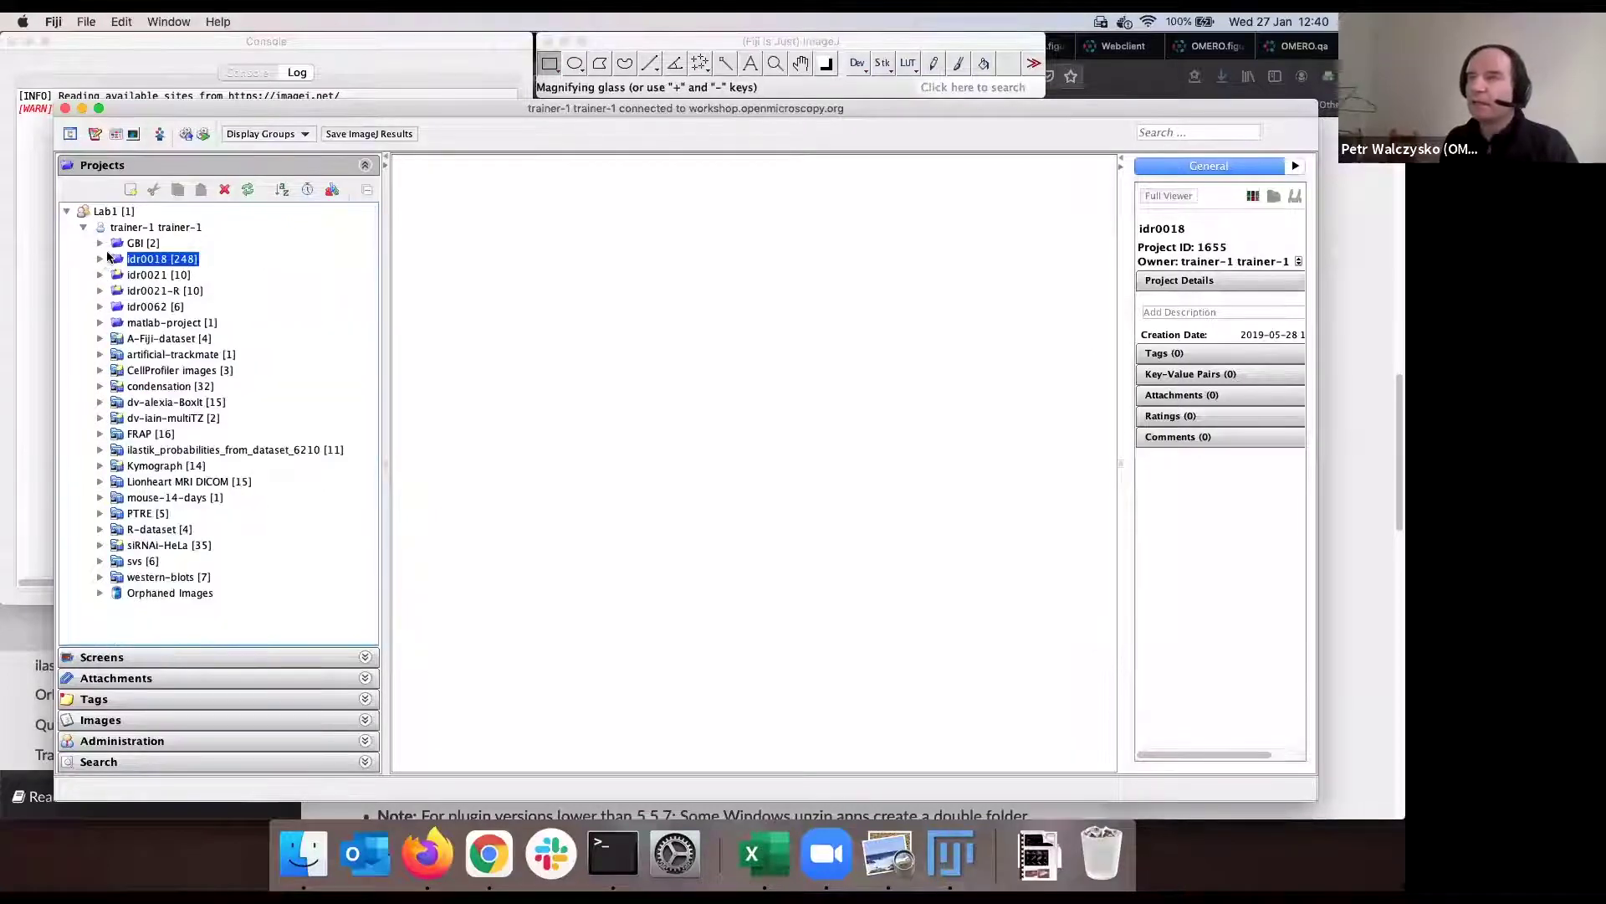
Look at image B1_C1.tif in idr0062's Blastocysts, then open A-Fiji-dataset's four images
{"action": "left_click", "coordinate": [99, 308]}
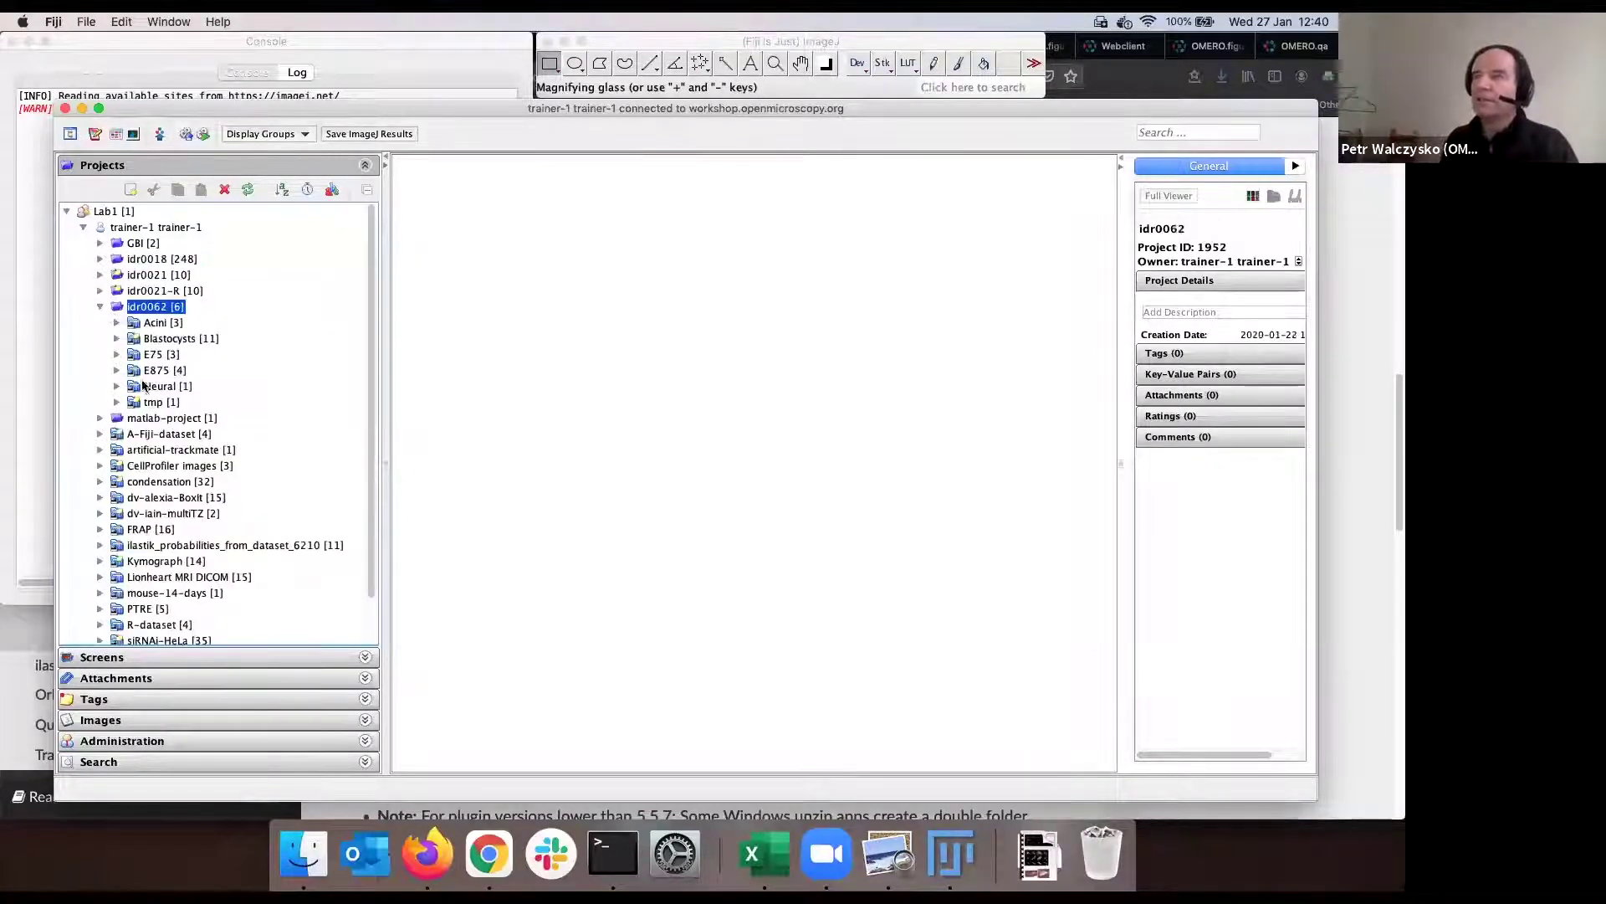
{"action": "left_click", "coordinate": [117, 339]}
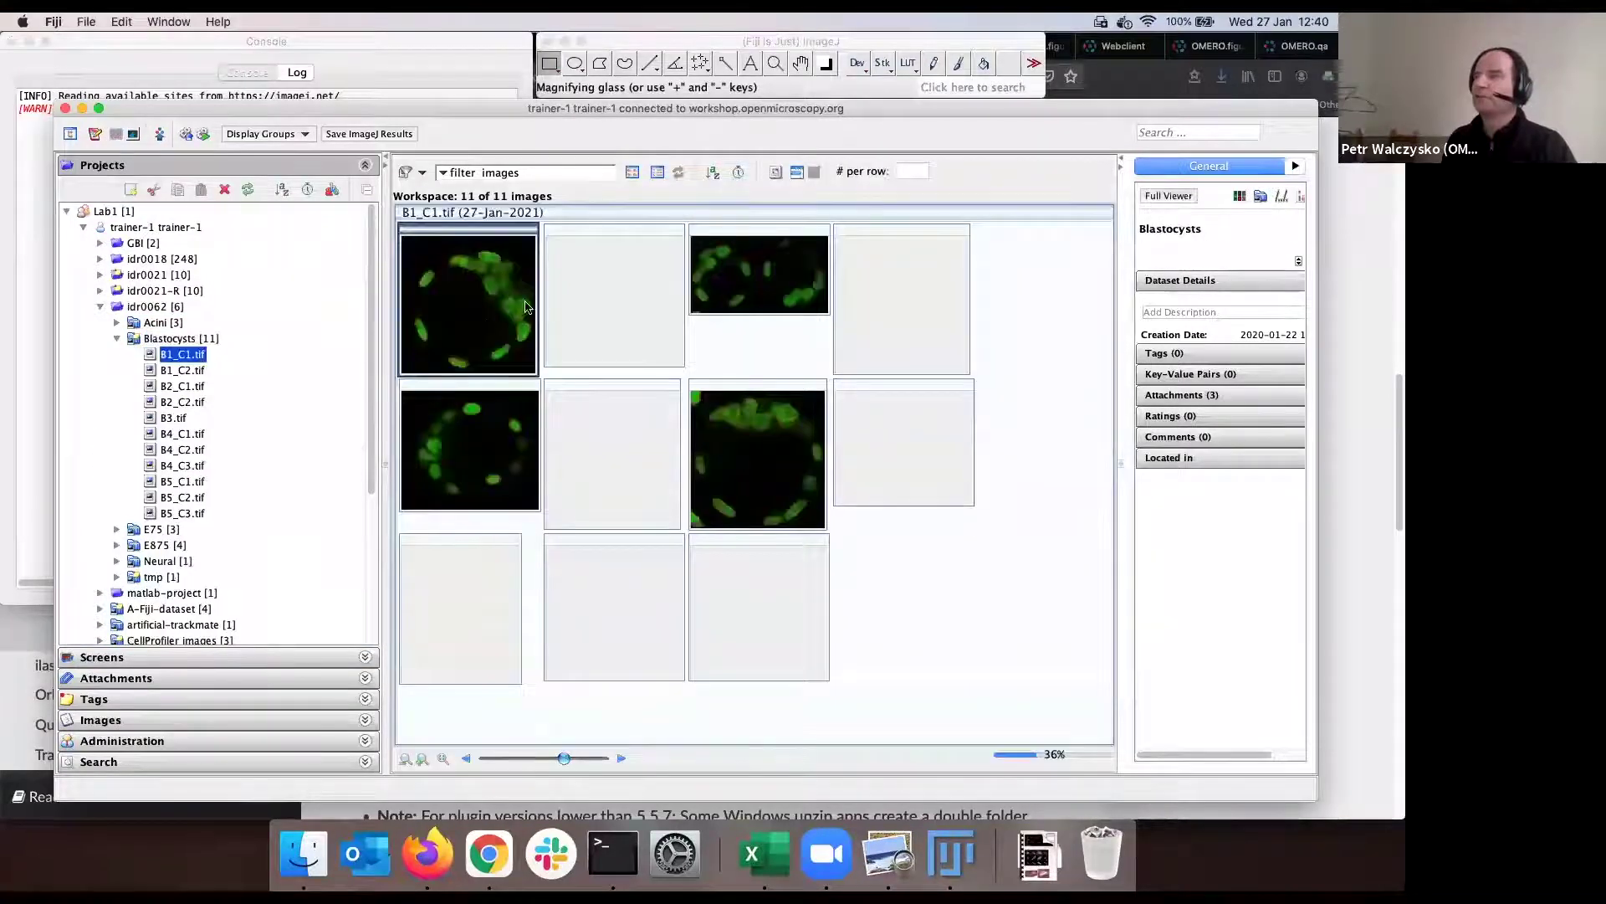
{"action": "left_click", "coordinate": [483, 333]}
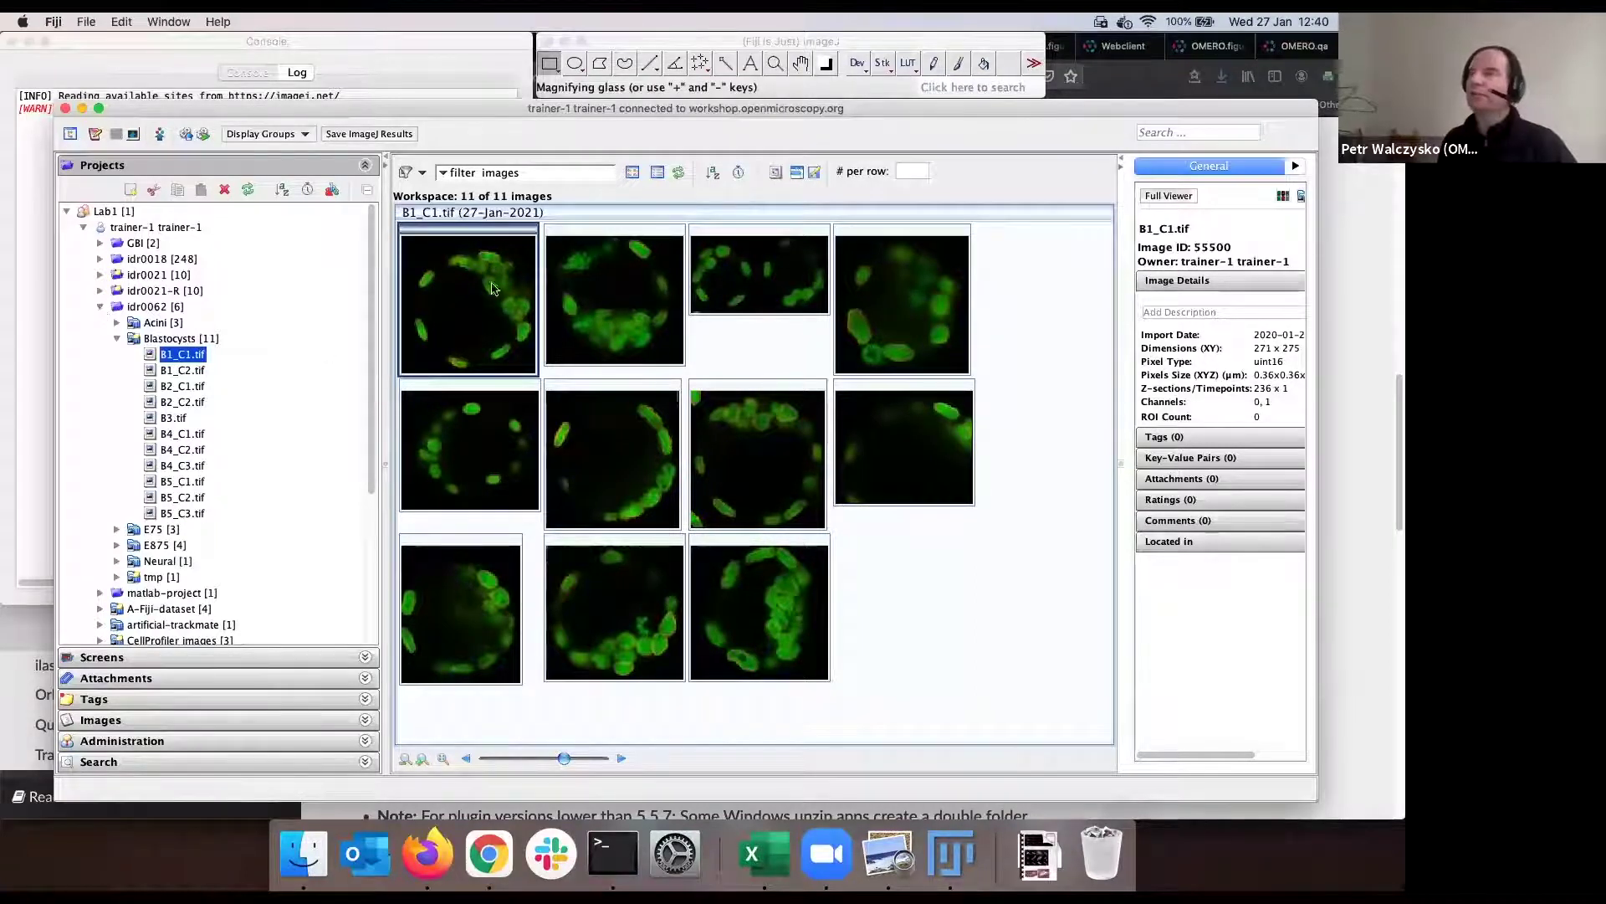
{"action": "left_click", "coordinate": [100, 307]}
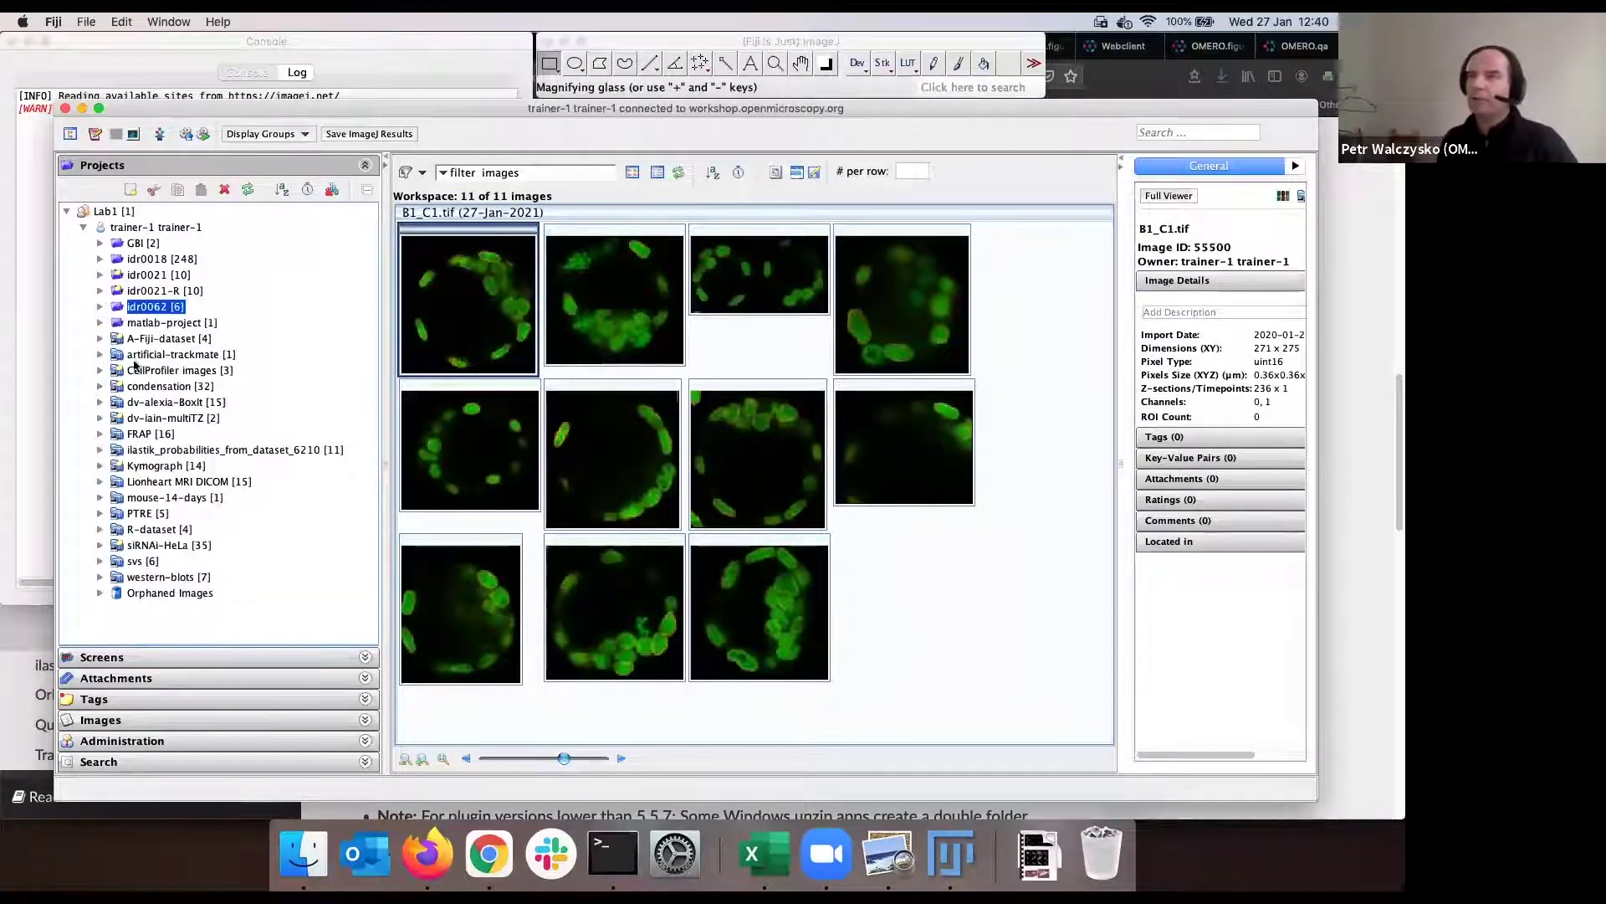
{"action": "left_click", "coordinate": [106, 339]}
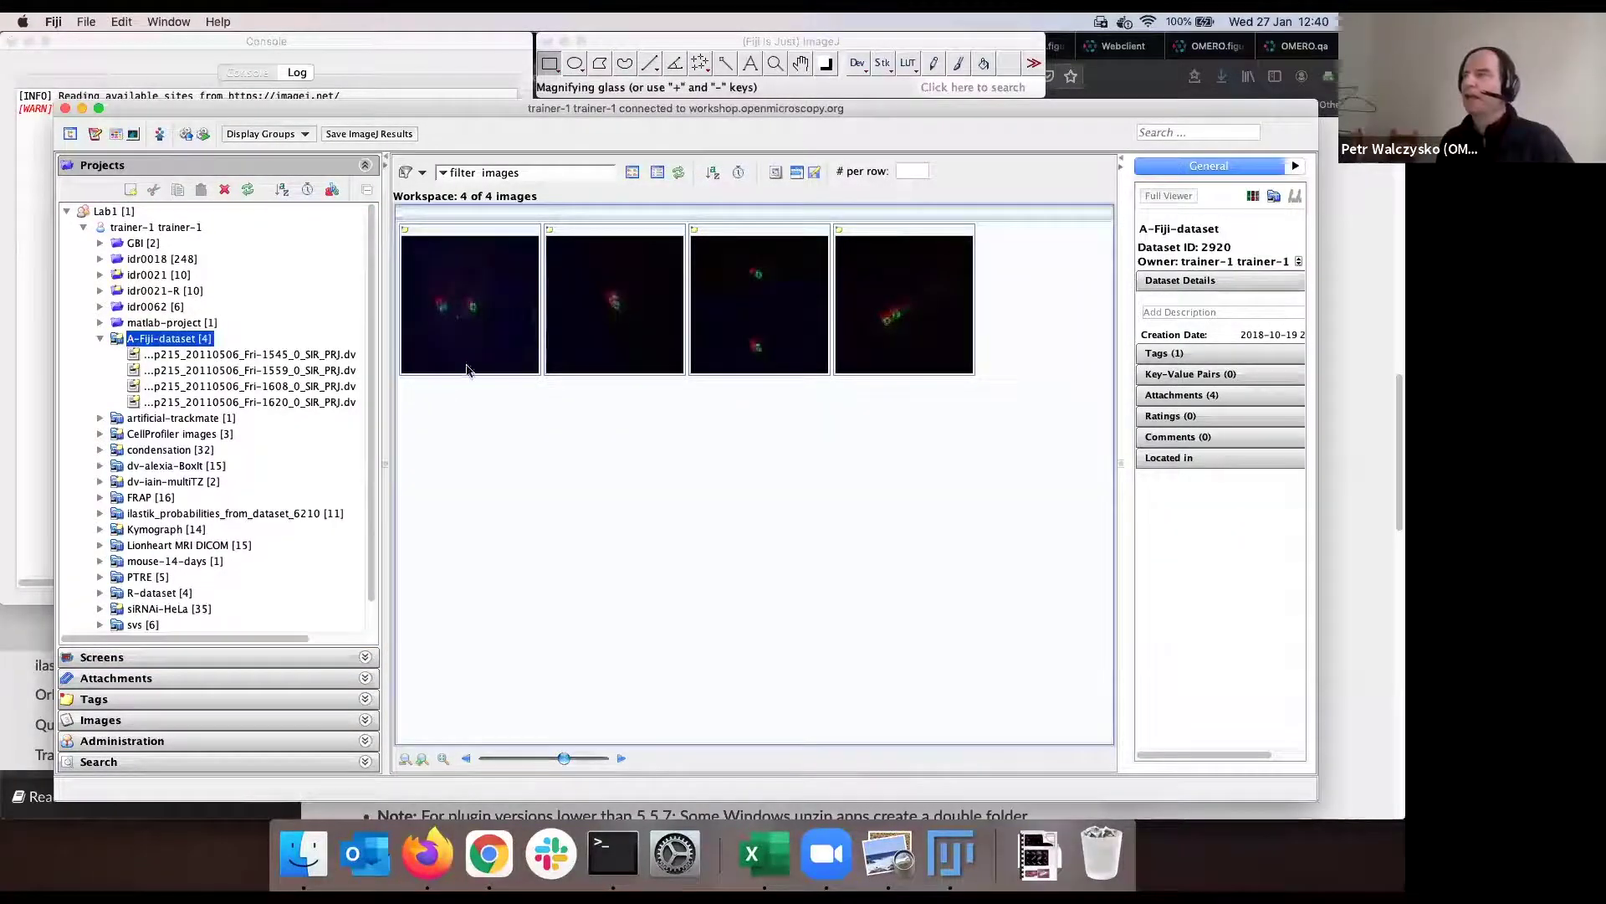
Select Fri-1608_0_SIR_PRJ.dv, widen its details panel, and open it for import into Fiji
{"action": "left_click", "coordinate": [286, 386]}
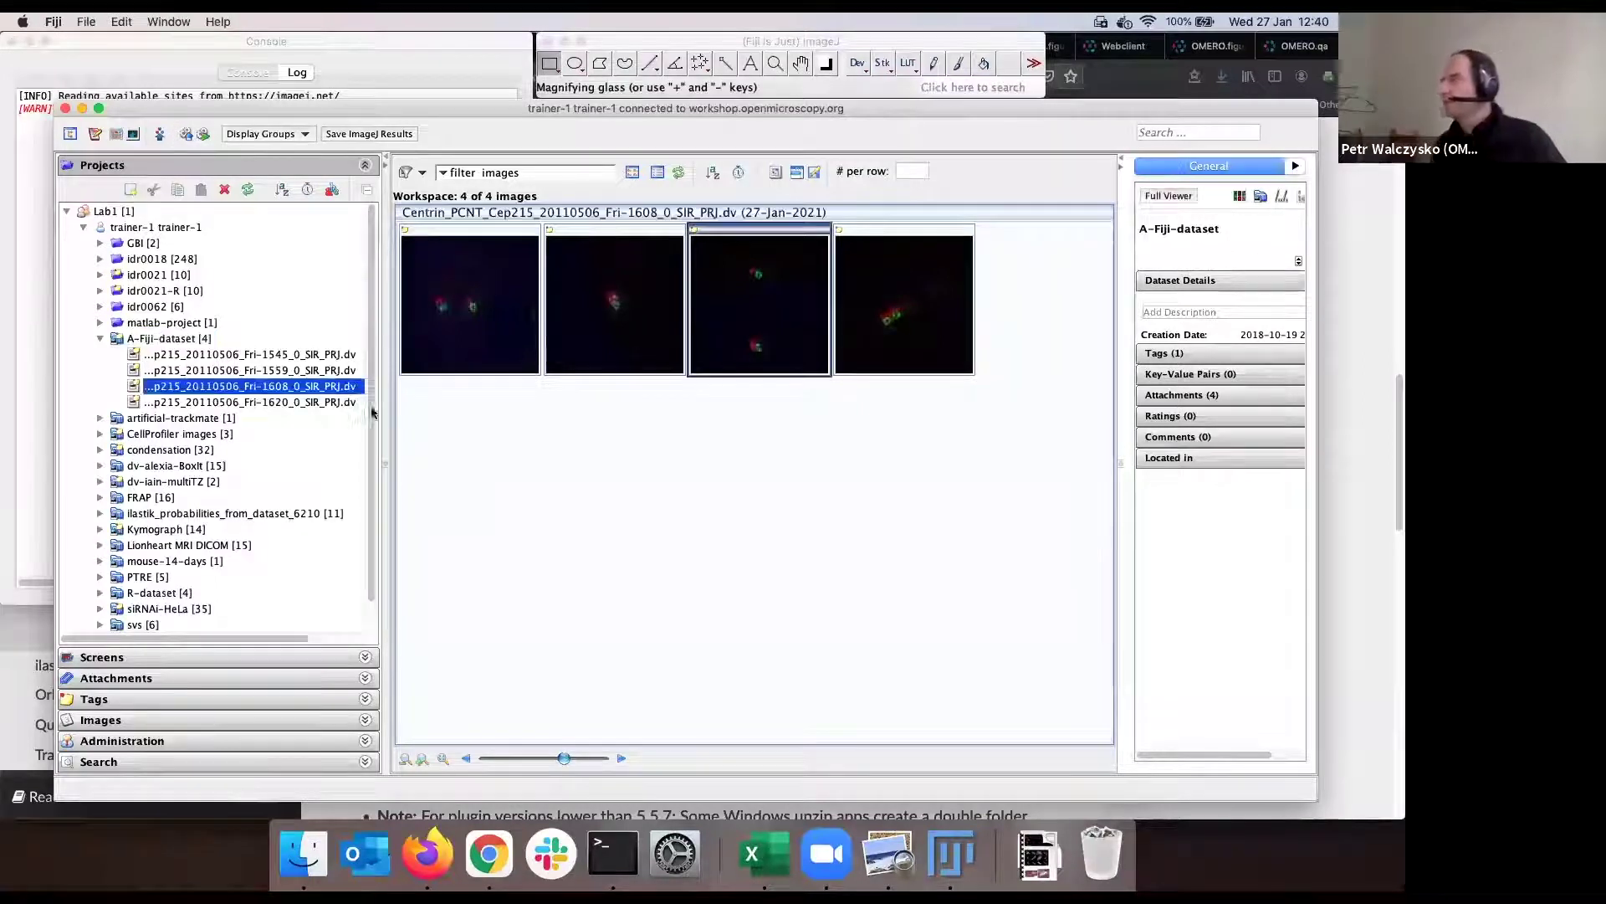
{"action": "left_click_drag", "start_coordinate": [1116, 475], "coordinate": [1024, 471]}
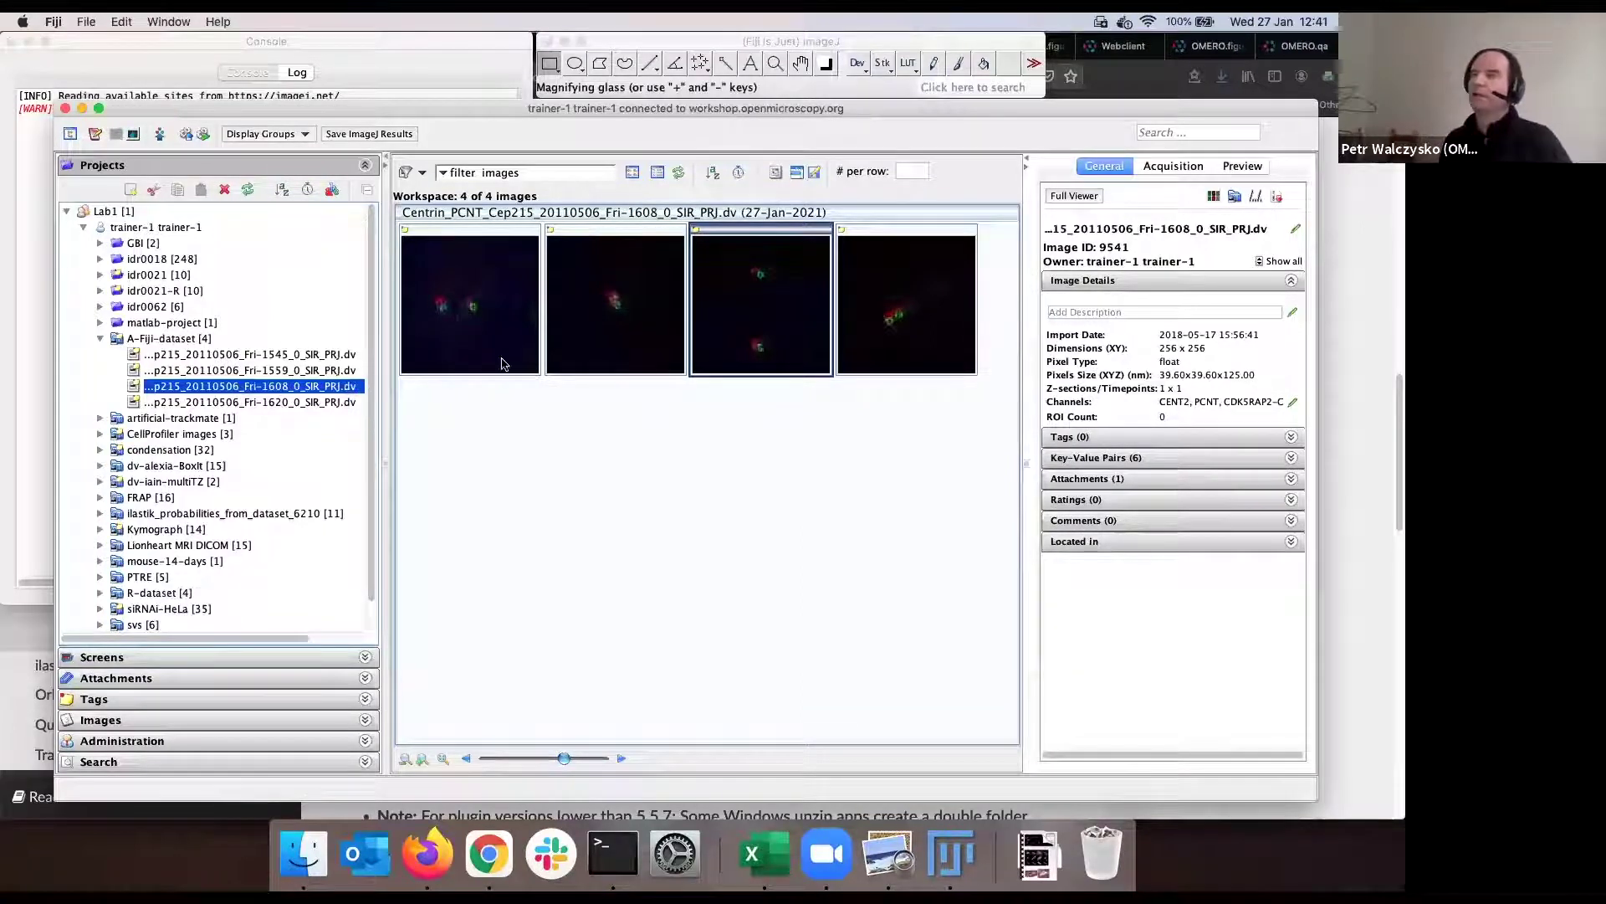
{"action": "double_click", "coordinate": [745, 318]}
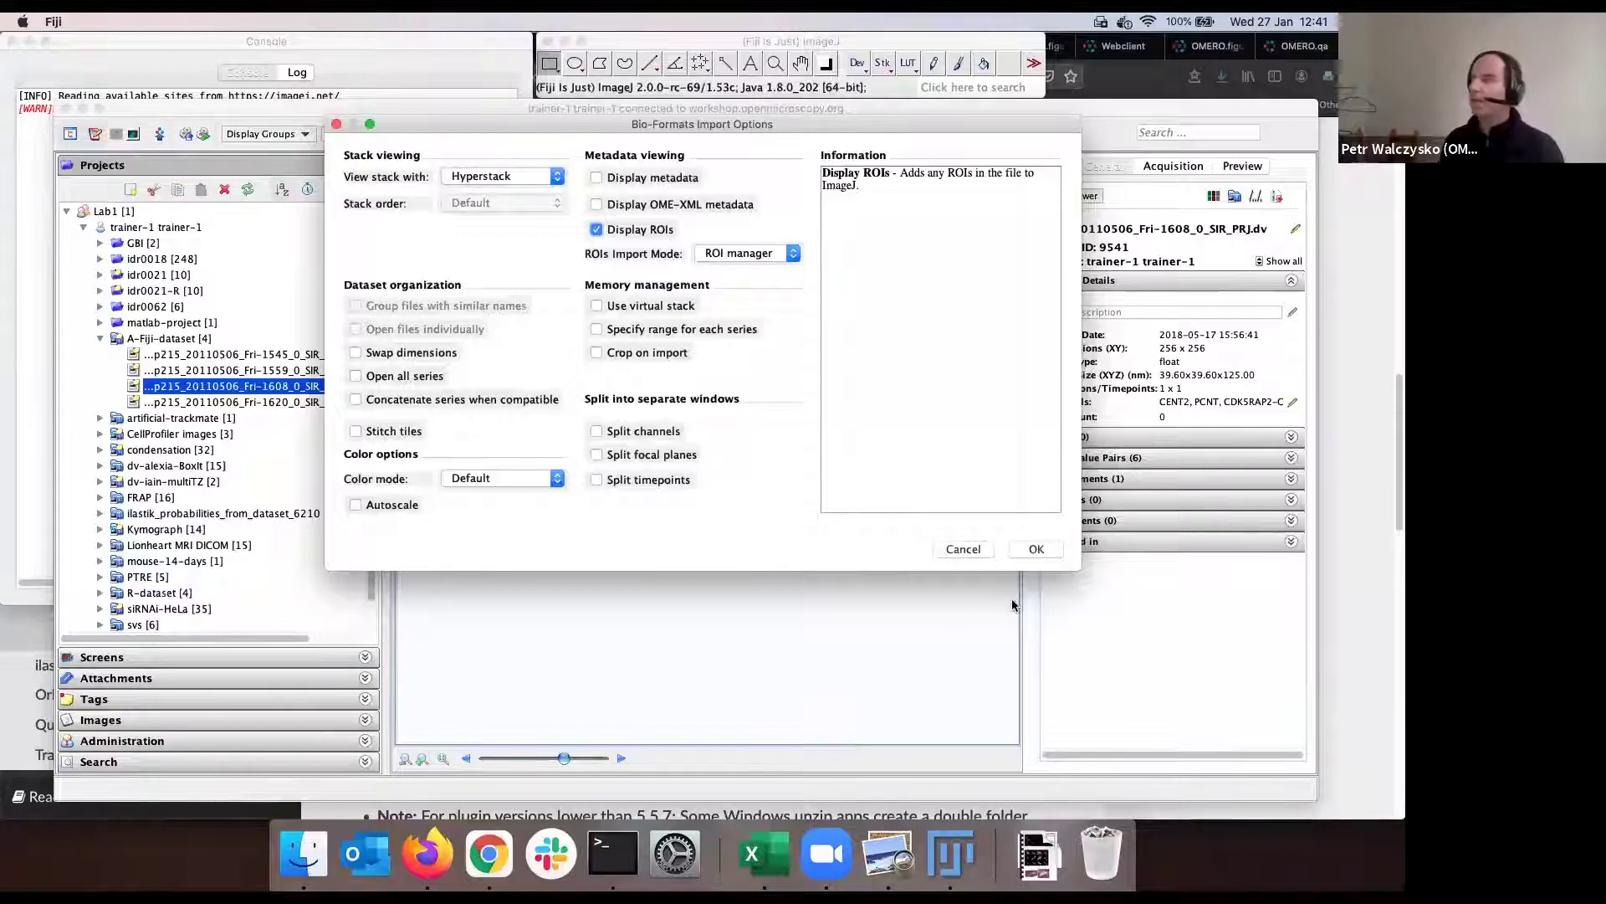
Accept the Bio-Formats import options with ROI manager display to open Fri-1608 in Fiji
{"action": "left_click", "coordinate": [1035, 549]}
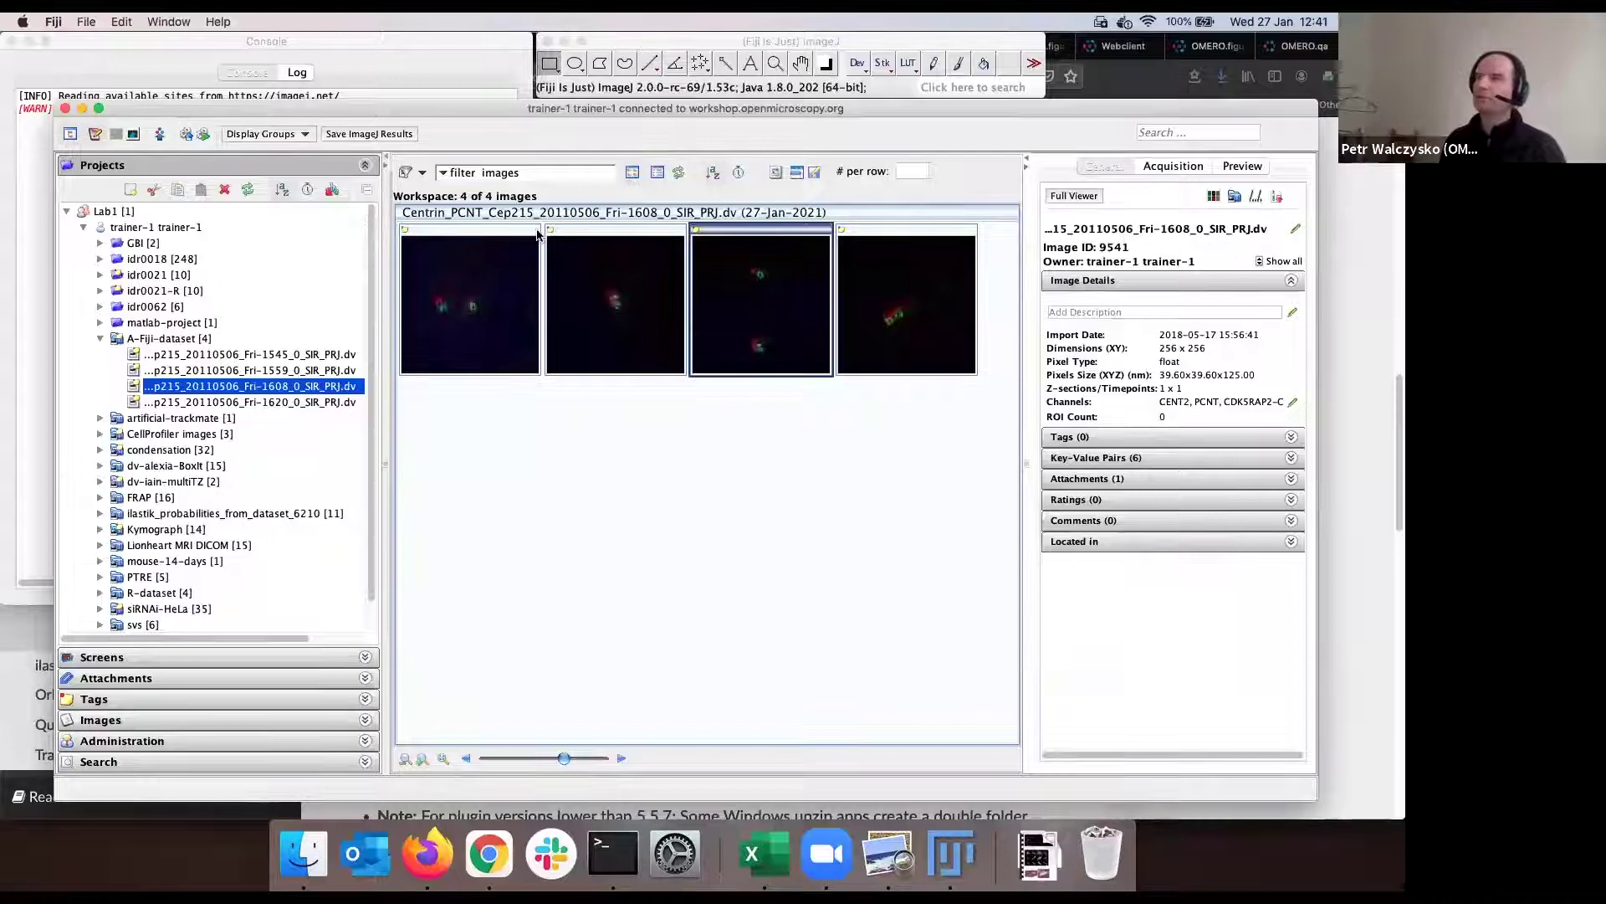
{"action": "left_click", "coordinate": [735, 33]}
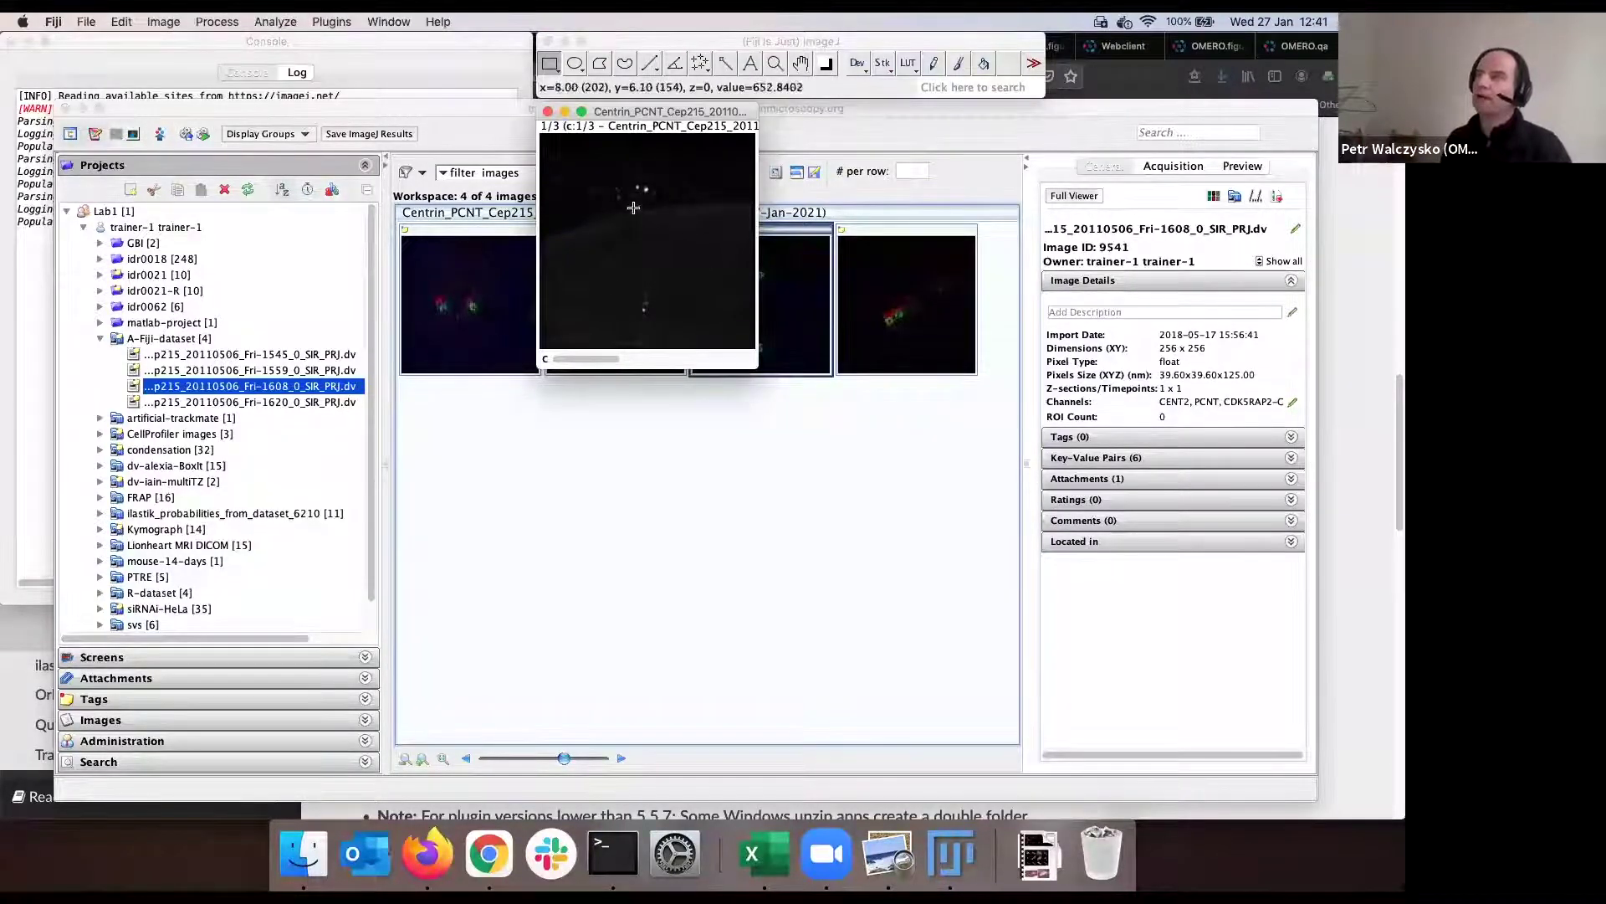
Draw and nudge a tall, narrow rectangle over the bright spots near Fri-1608's top centre
{"action": "left_click", "coordinate": [698, 42]}
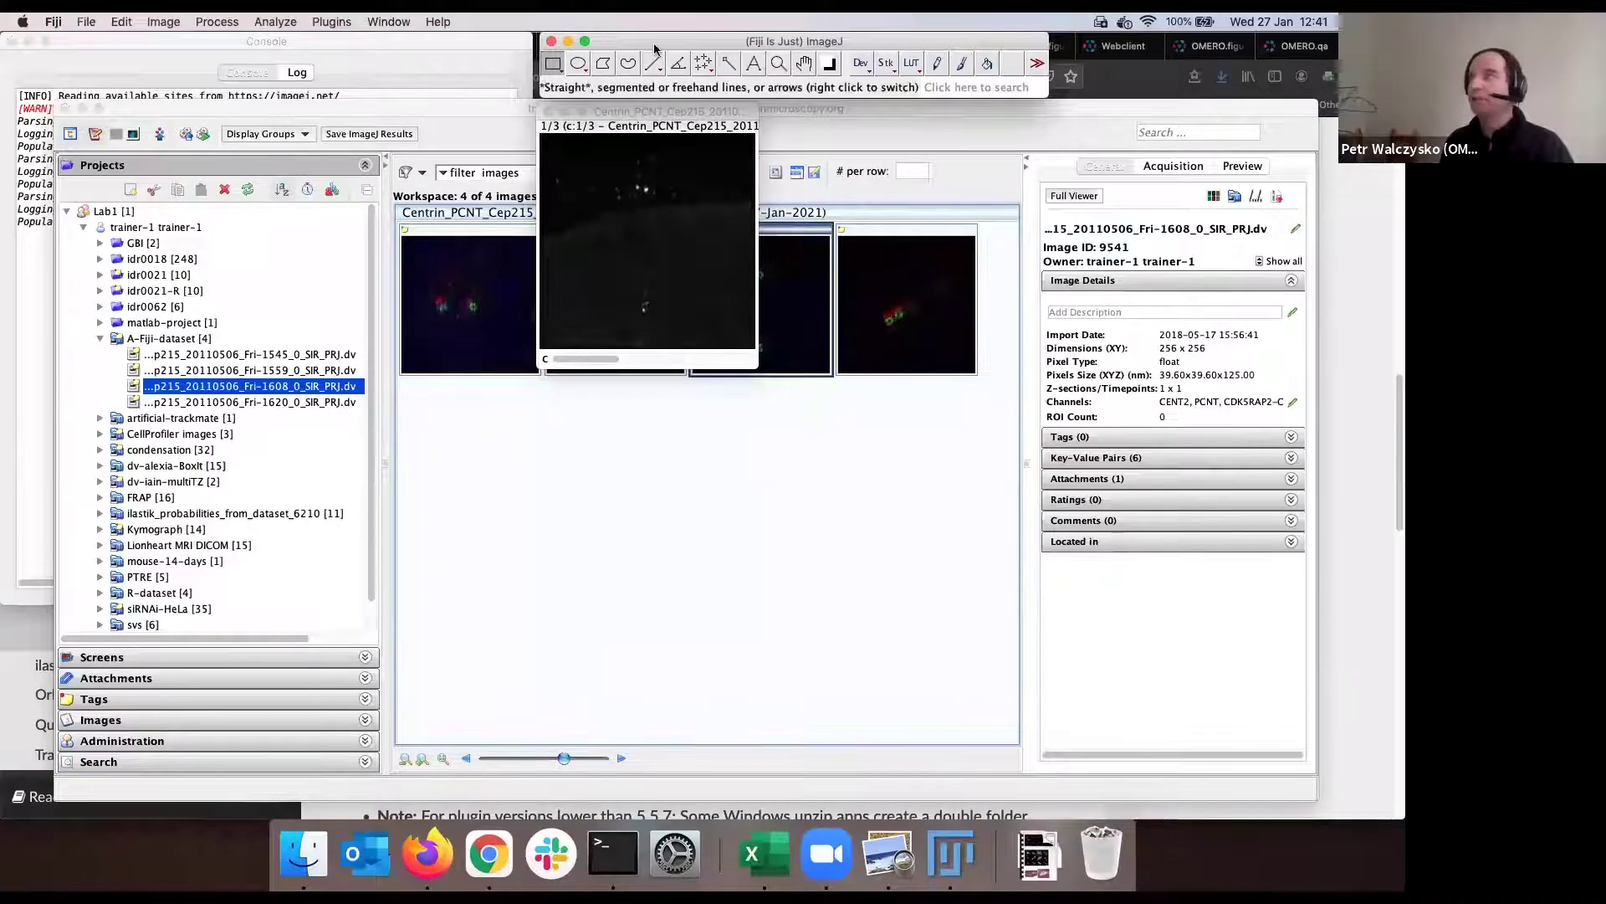
{"action": "left_click_drag", "start_coordinate": [665, 46], "coordinate": [672, 46]}
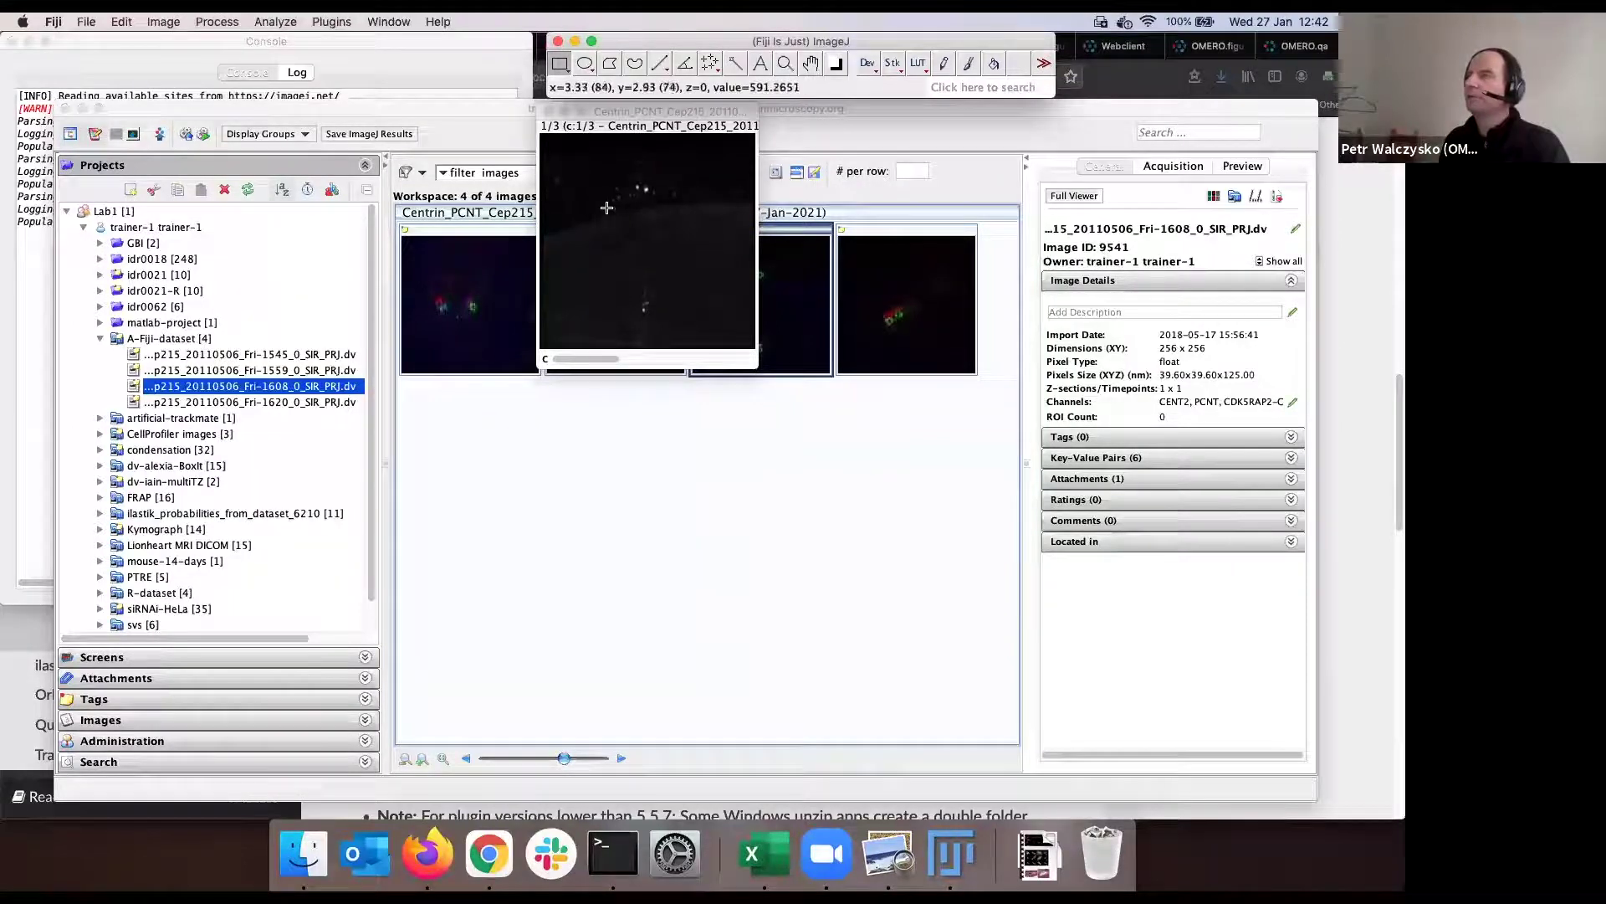
{"action": "left_click", "coordinate": [590, 255]}
{"action": "left_click_drag", "start_coordinate": [577, 169], "coordinate": [598, 295]}
{"action": "left_click_drag", "start_coordinate": [590, 237], "coordinate": [645, 251]}
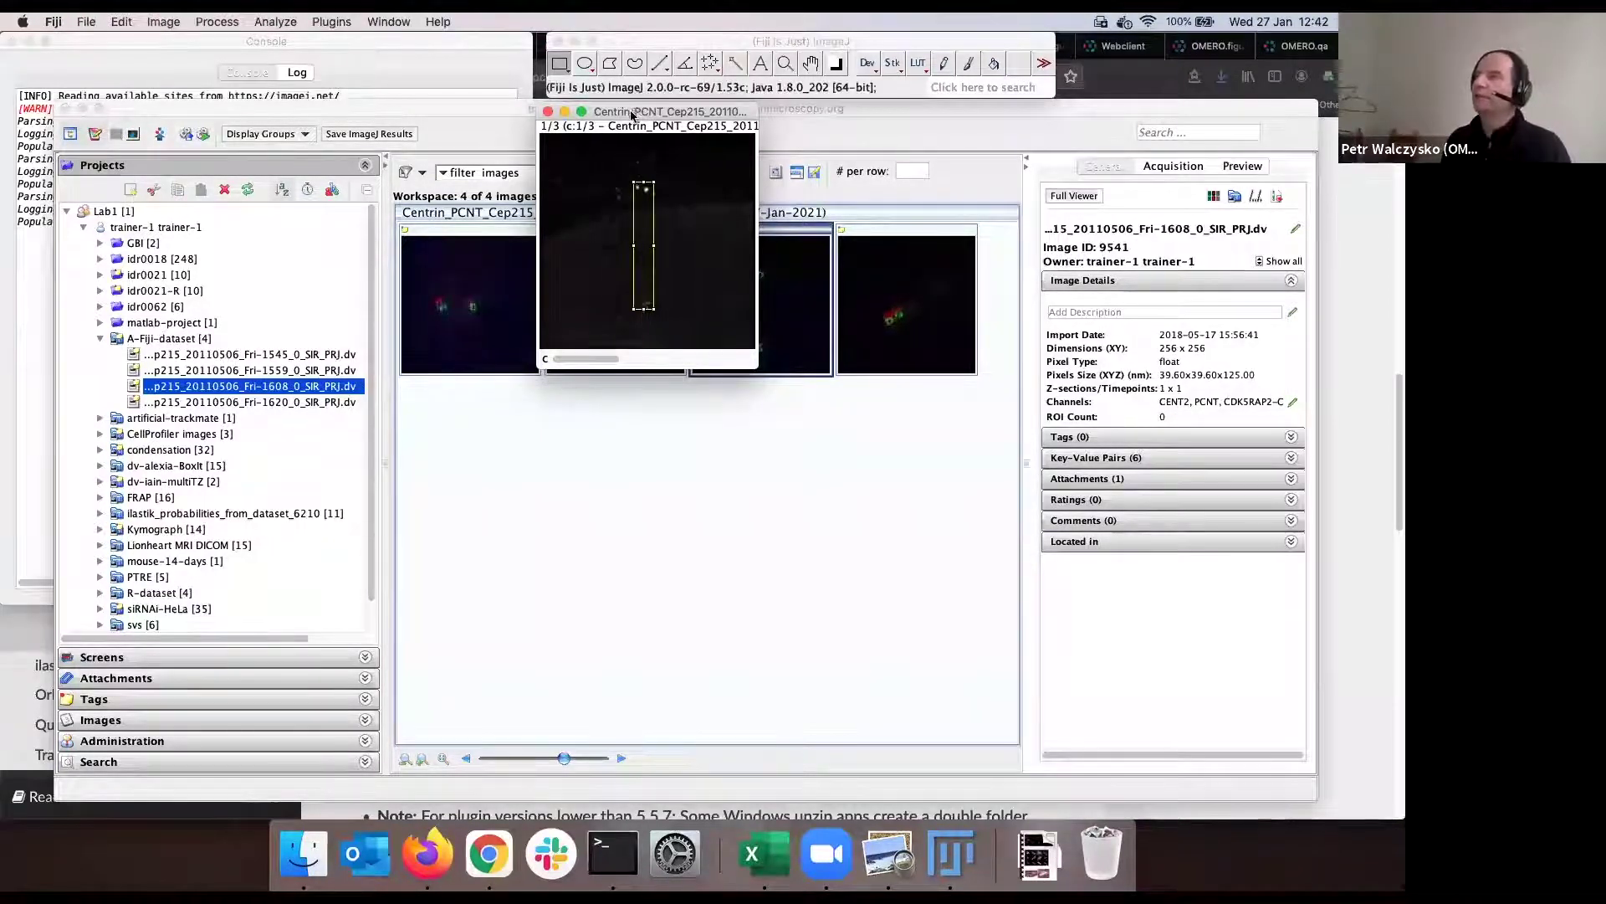
{"action": "left_click_drag", "start_coordinate": [635, 111], "coordinate": [615, 114]}
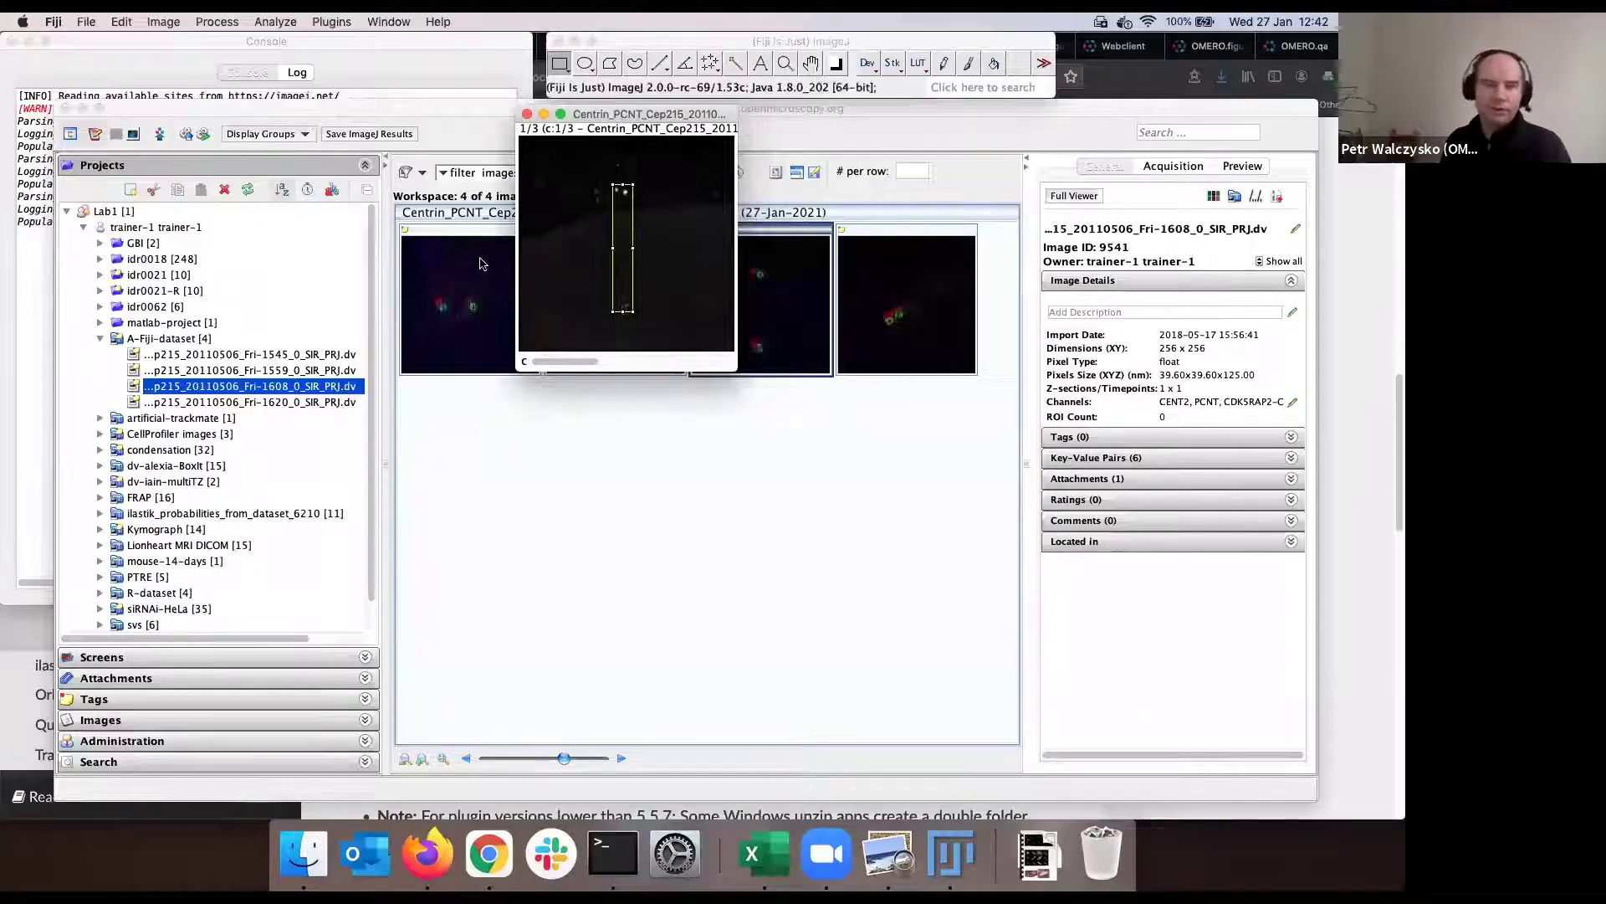
{"action": "mouse_move", "coordinate": [481, 264]}
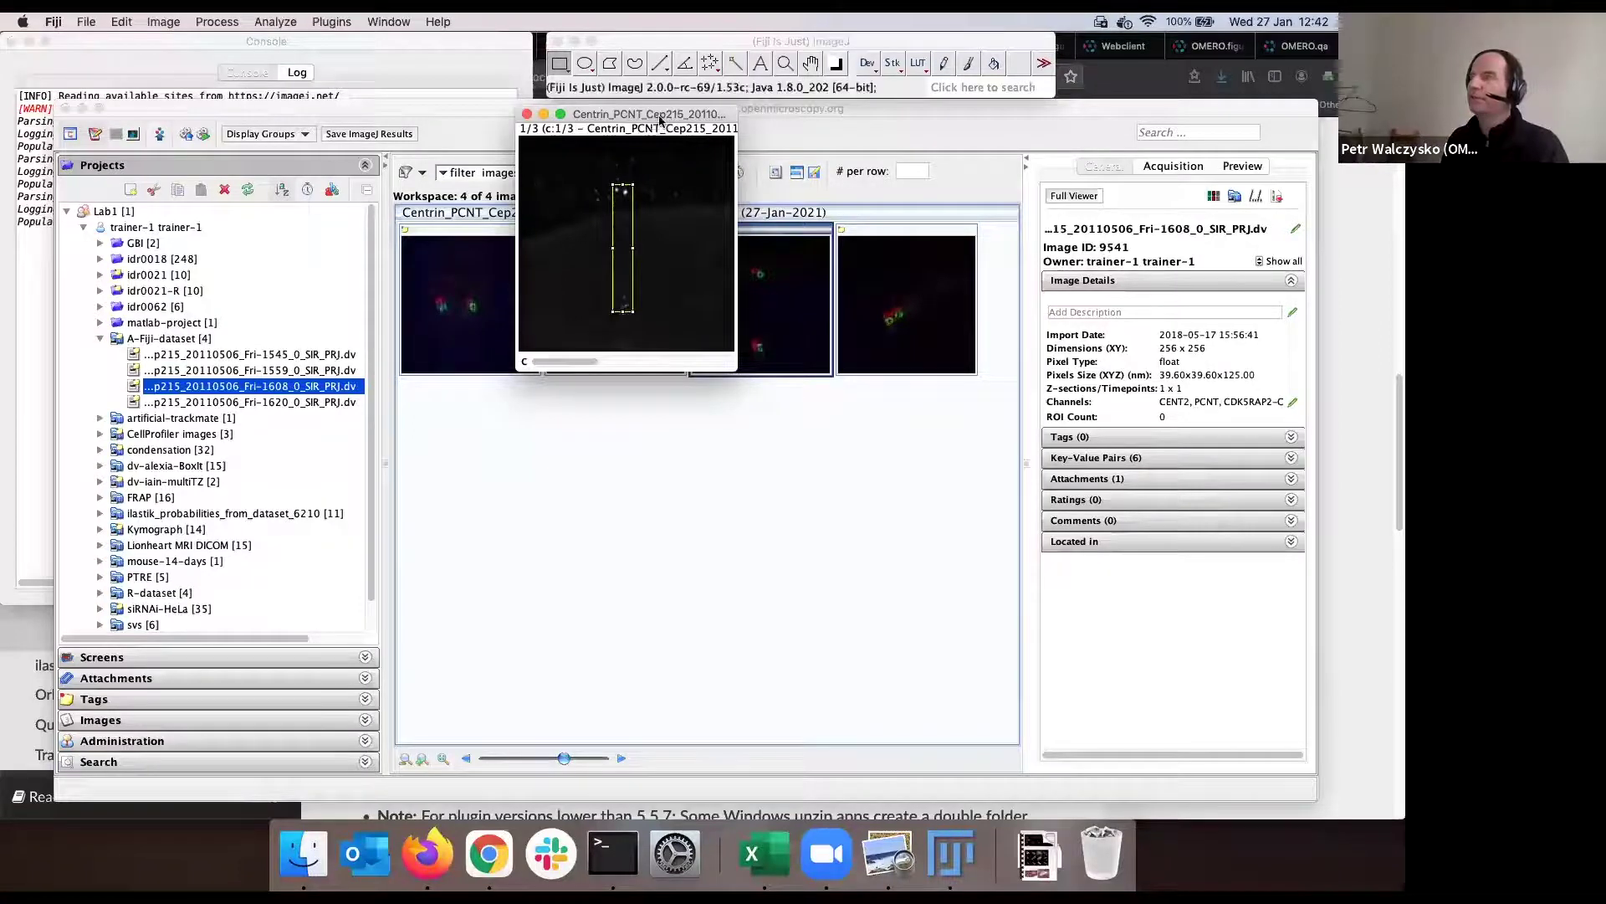
{"action": "left_click_drag", "start_coordinate": [660, 121], "coordinate": [649, 126]}
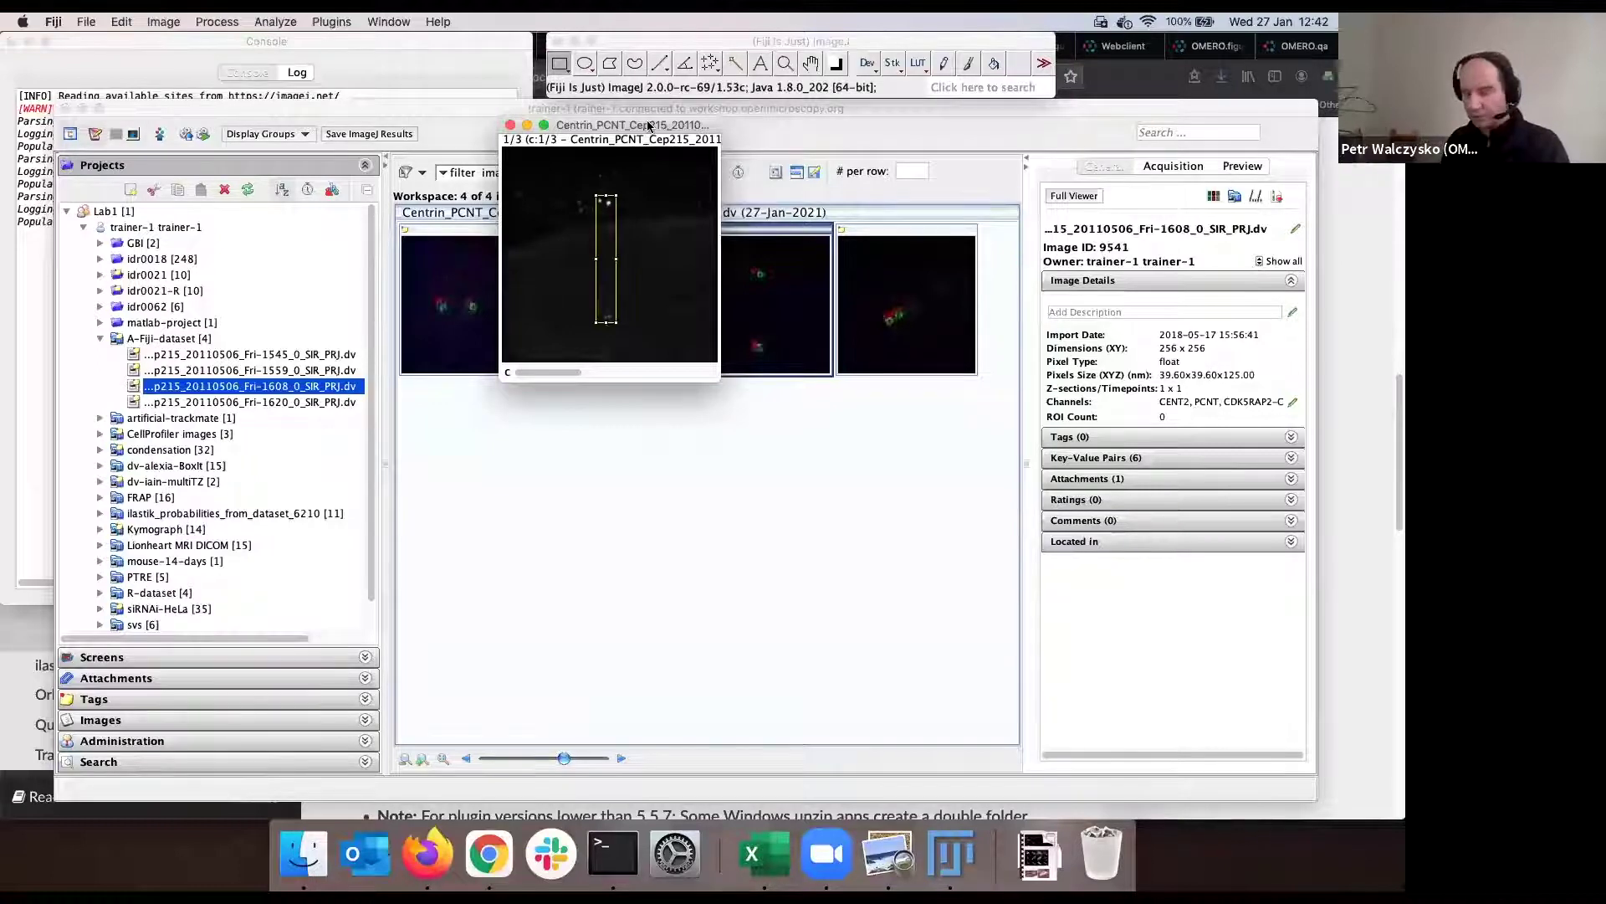
{"action": "key", "text": "t"}
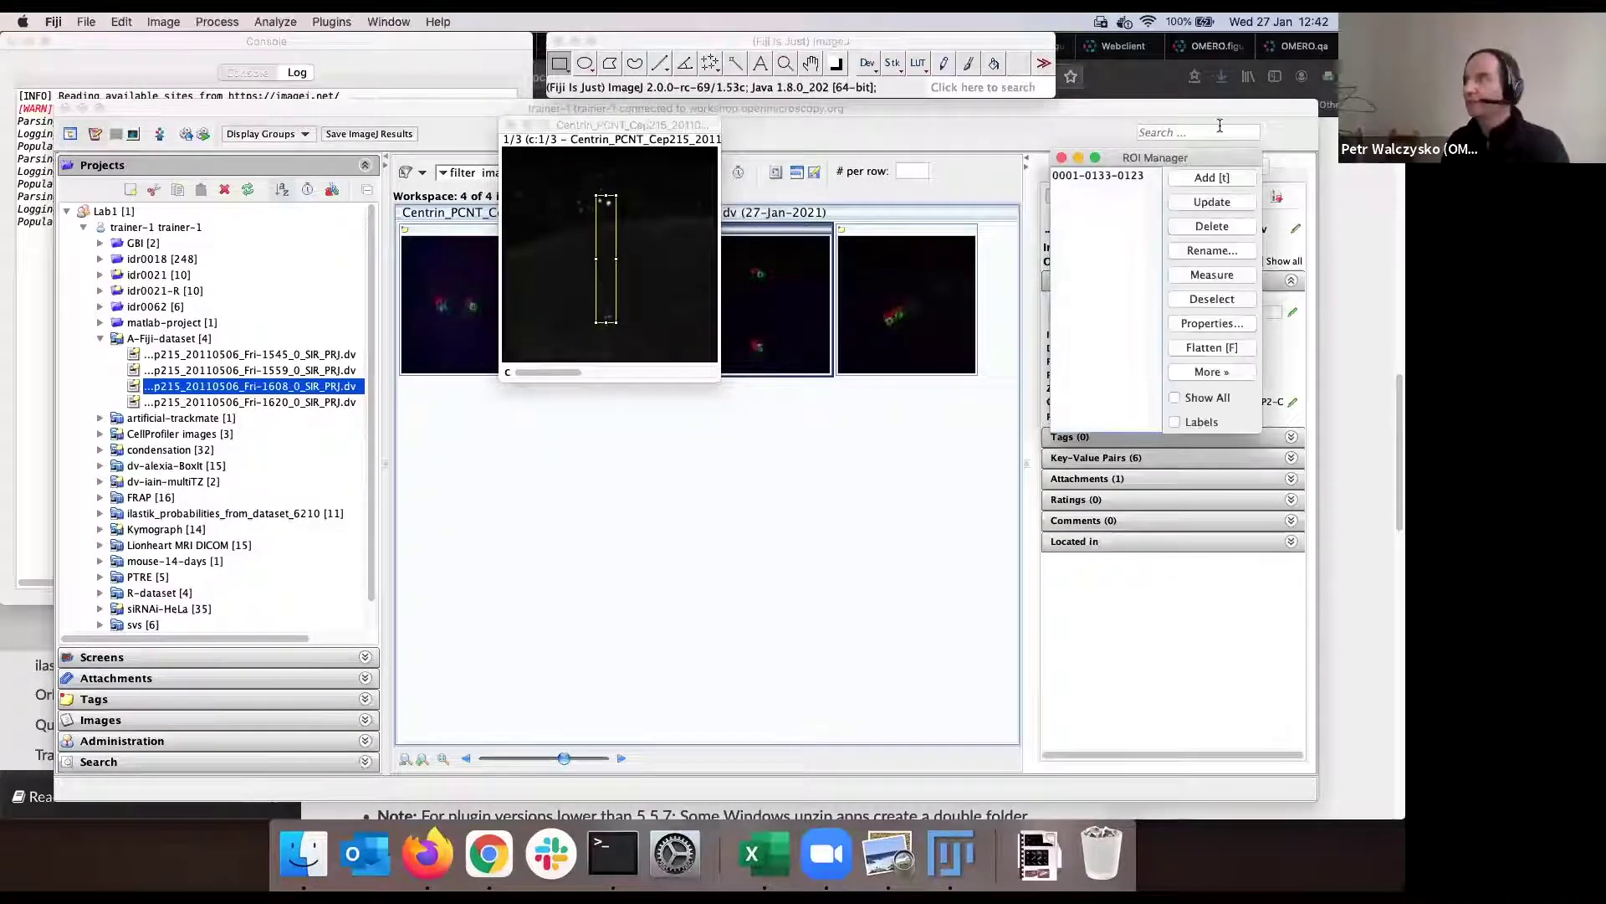
{"action": "left_click_drag", "start_coordinate": [1152, 158], "coordinate": [921, 148]}
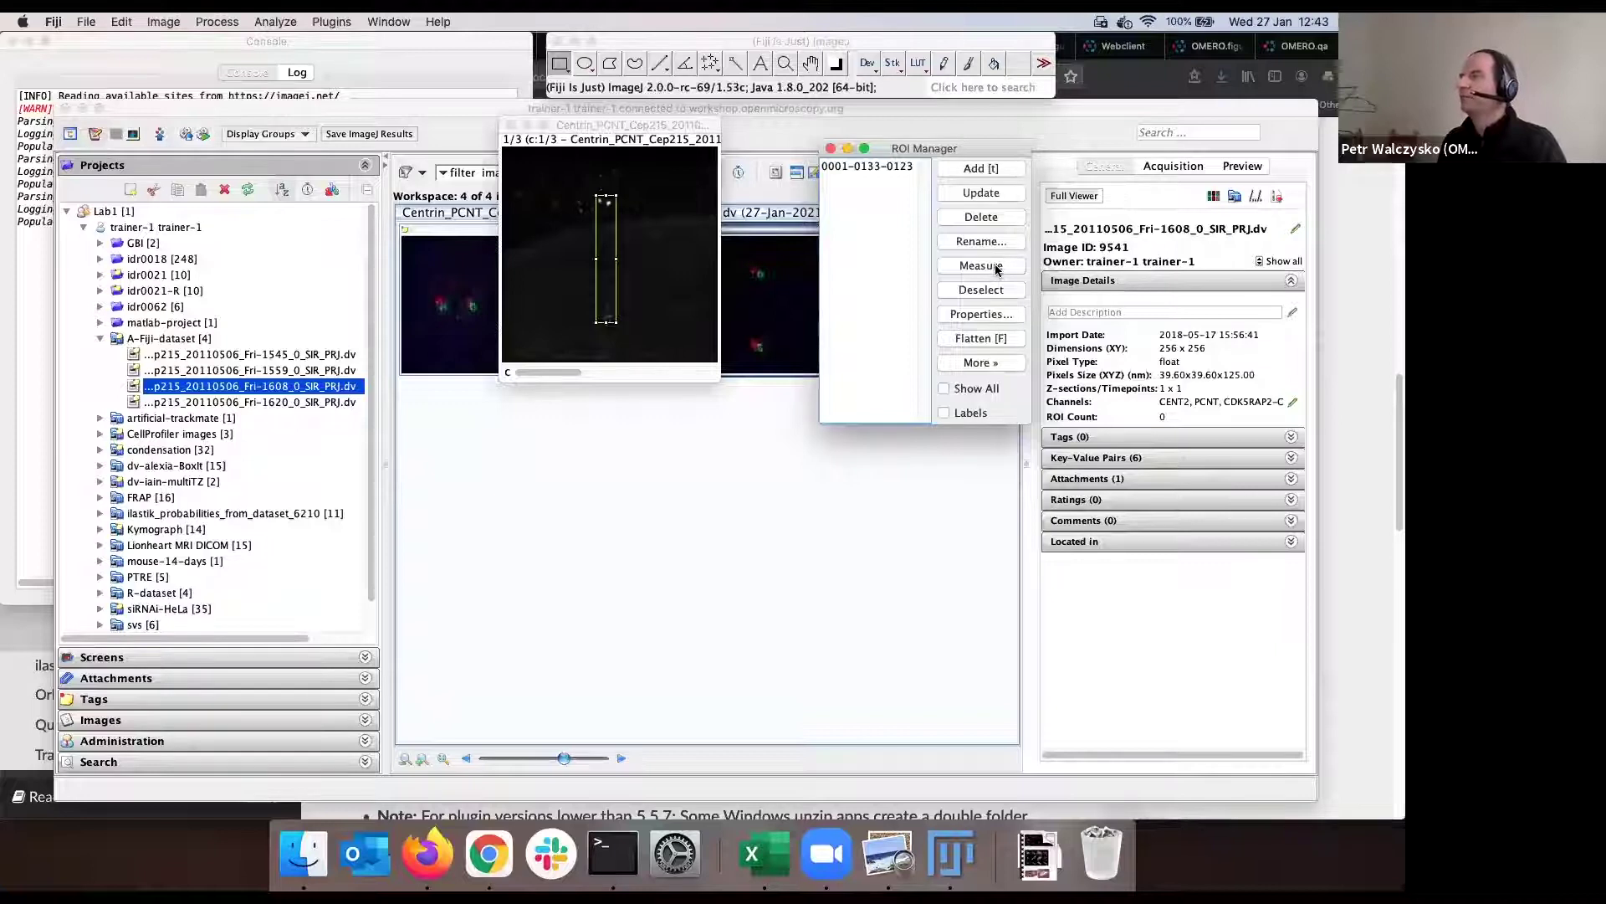
{"action": "left_click", "coordinate": [999, 269]}
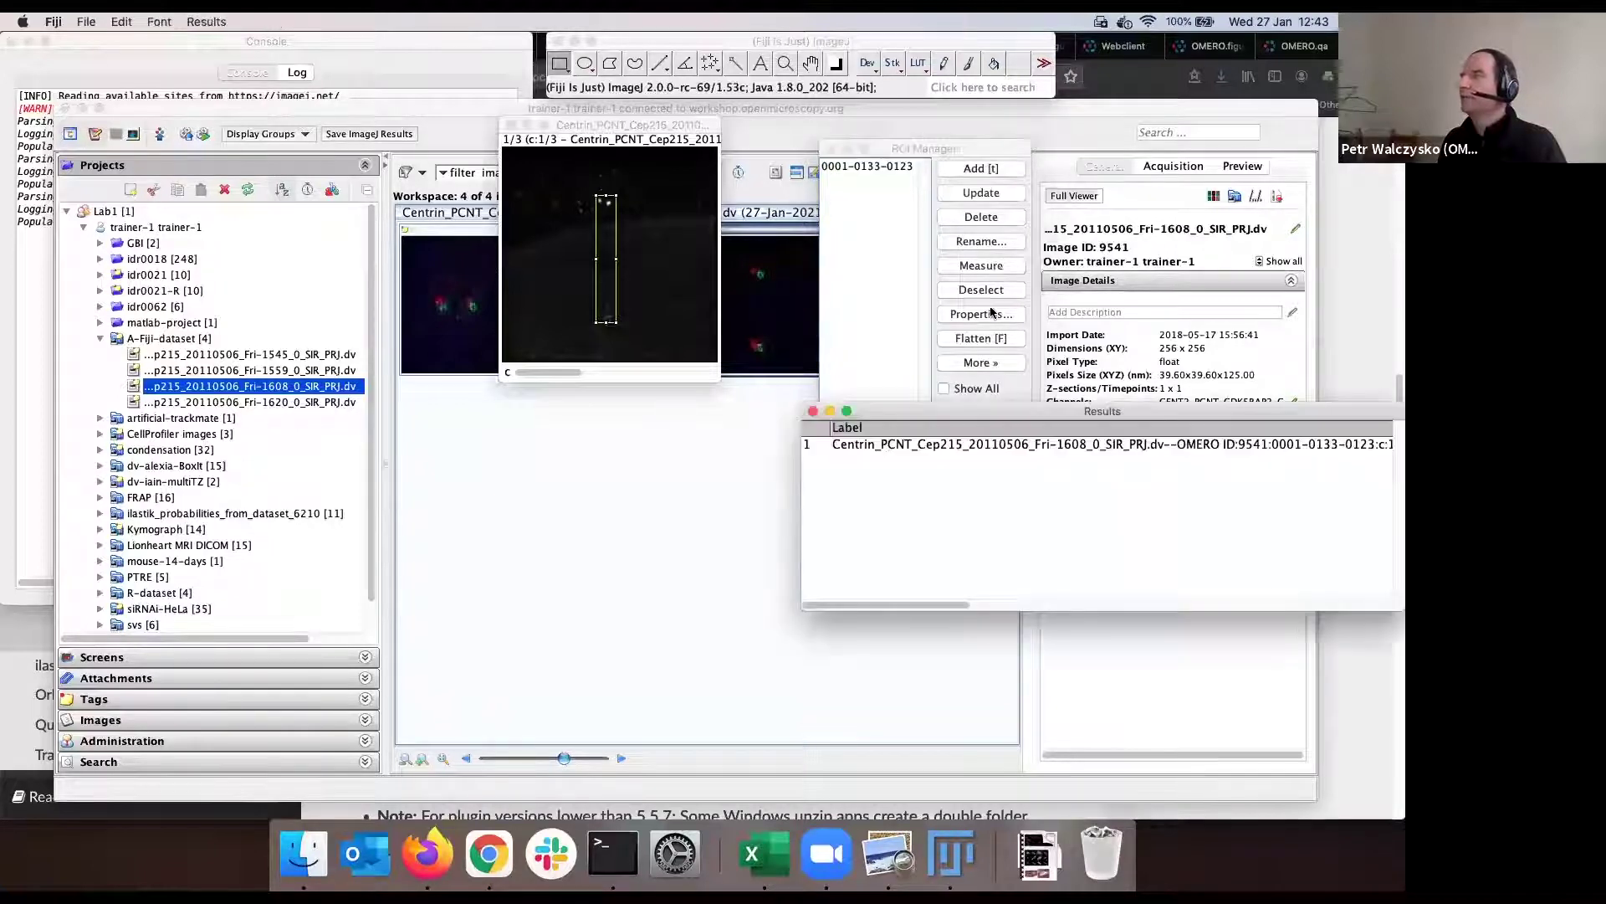
Rearrange the Results table, ROI Manager and image windows, then bring Fiji's main window forward
{"action": "left_click_drag", "start_coordinate": [837, 400], "coordinate": [411, 379]}
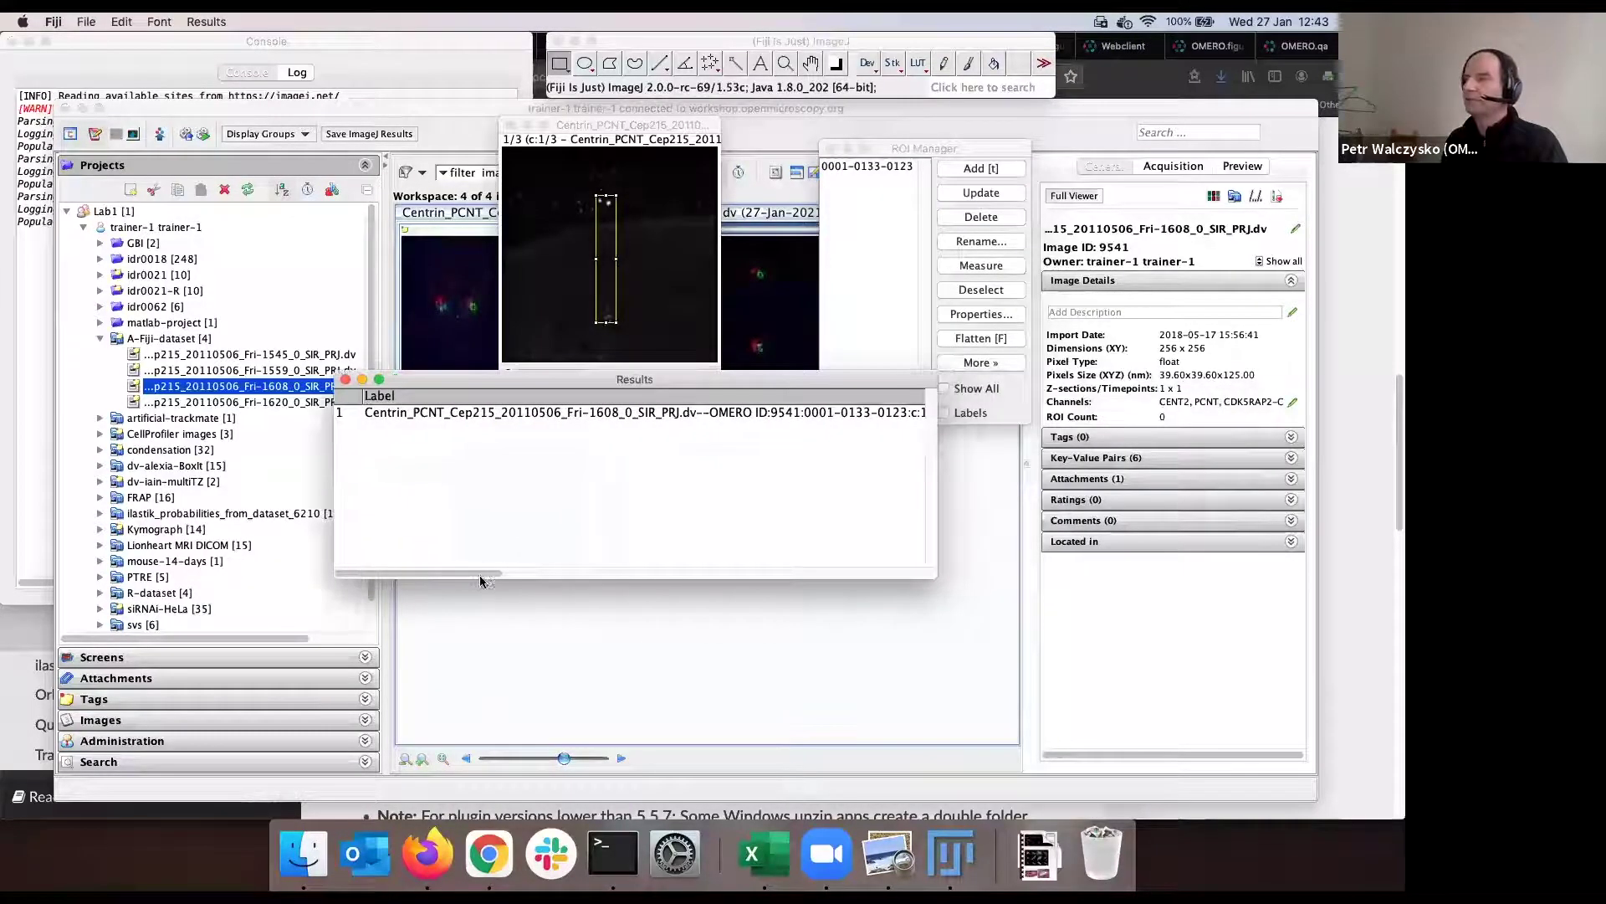
{"action": "left_click_drag", "start_coordinate": [605, 576], "coordinate": [502, 573]}
{"action": "left_click_drag", "start_coordinate": [665, 378], "coordinate": [775, 415]}
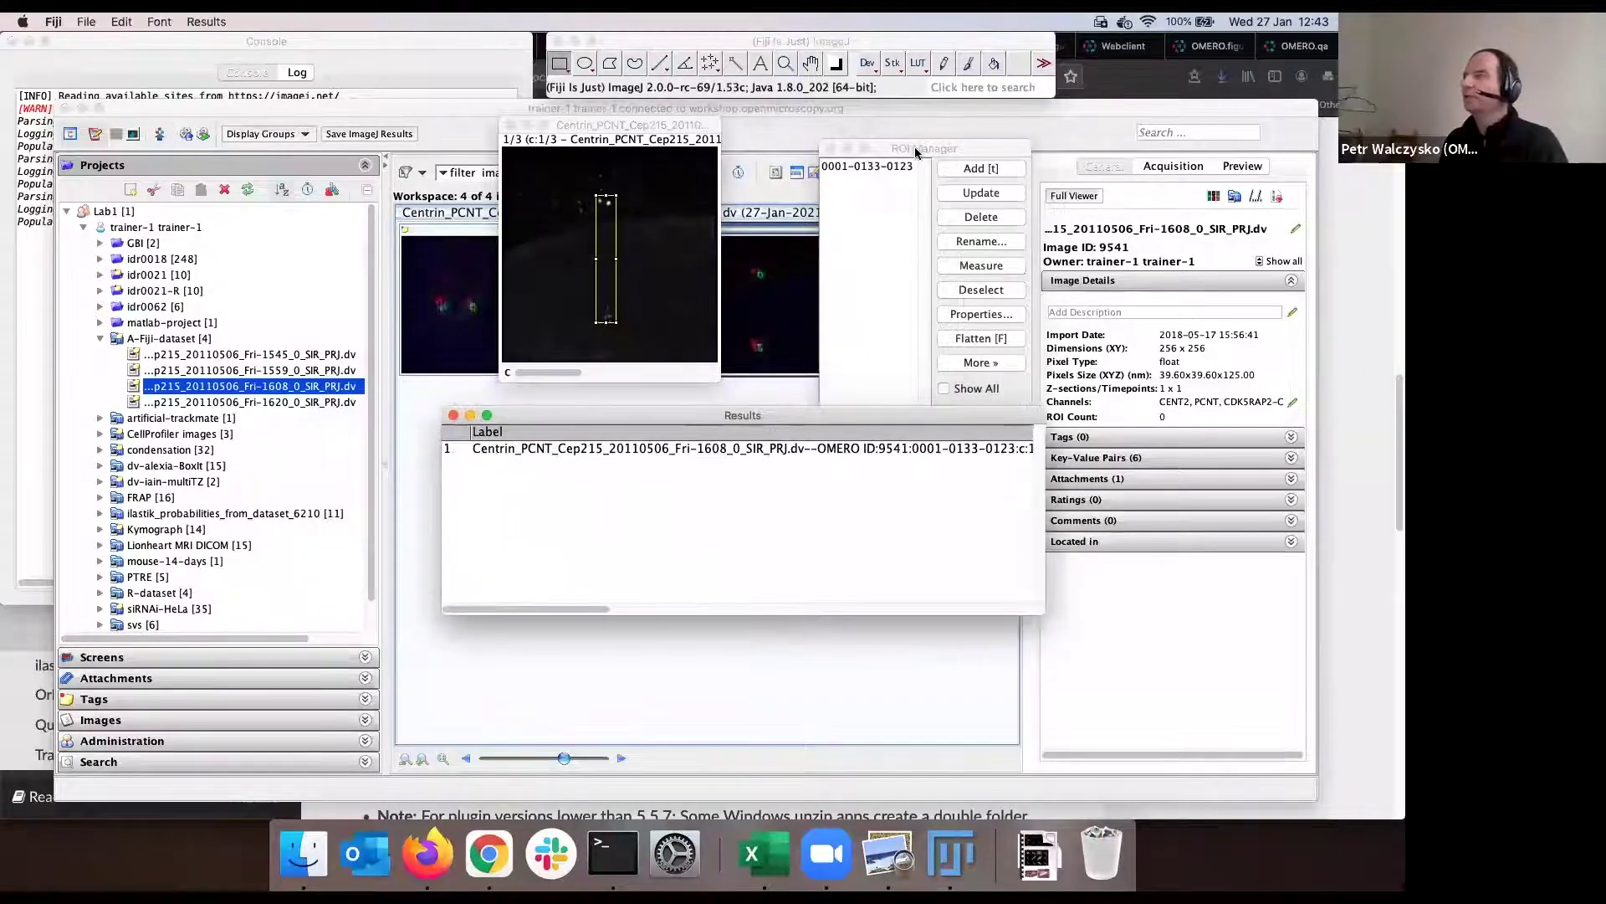
{"action": "left_click", "coordinate": [913, 147]}
{"action": "left_click_drag", "start_coordinate": [914, 147], "coordinate": [908, 140]}
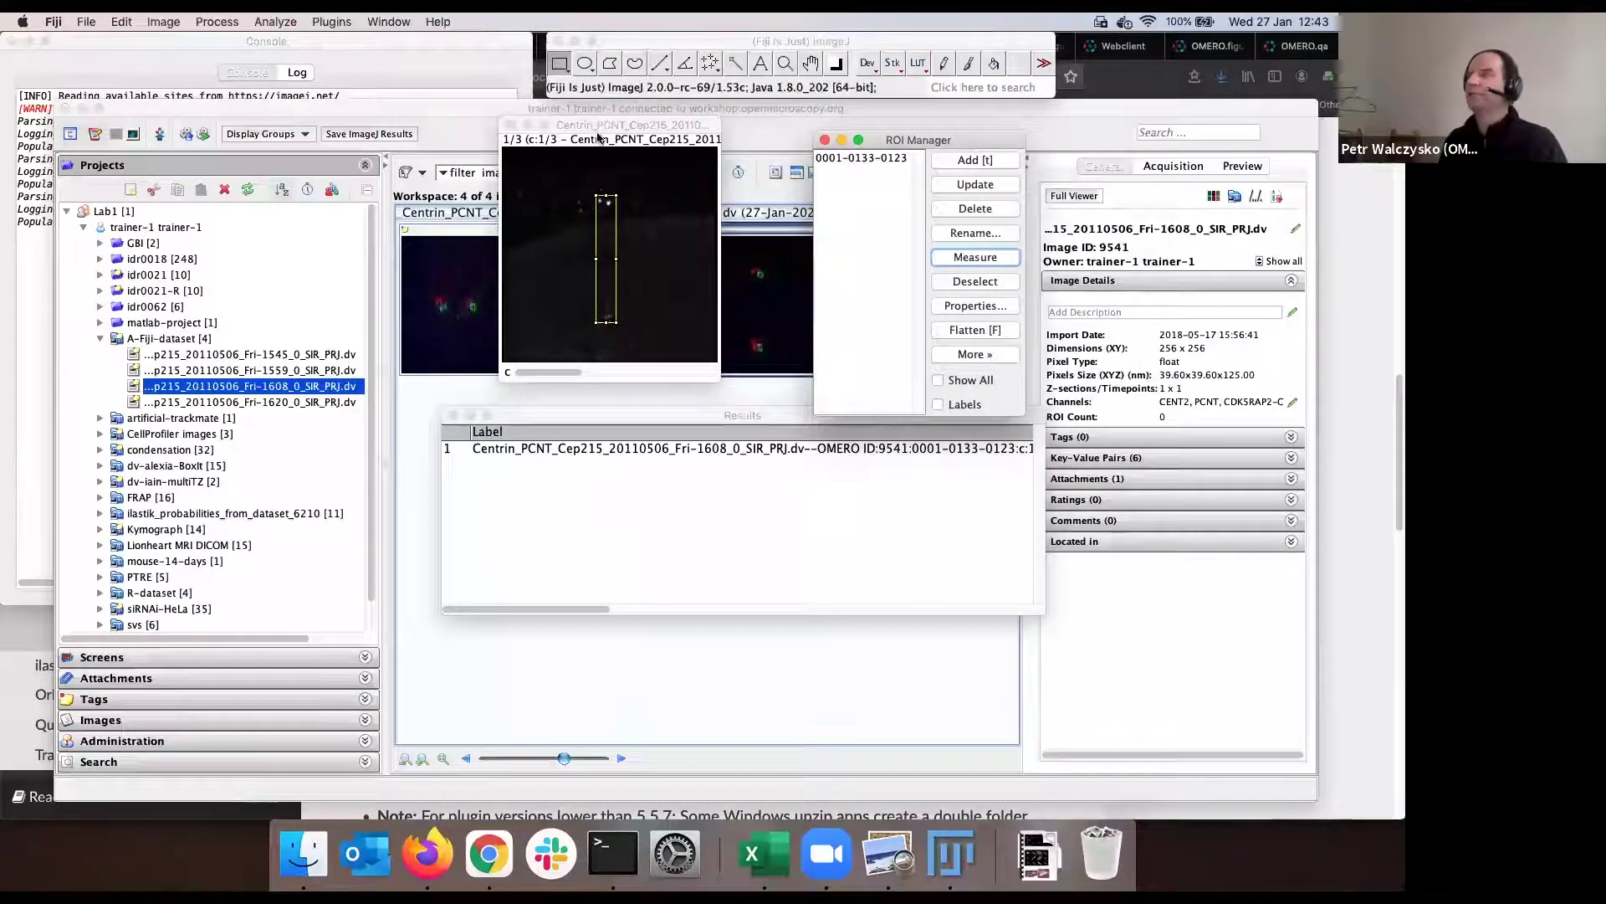
{"action": "left_click_drag", "start_coordinate": [620, 127], "coordinate": [612, 128]}
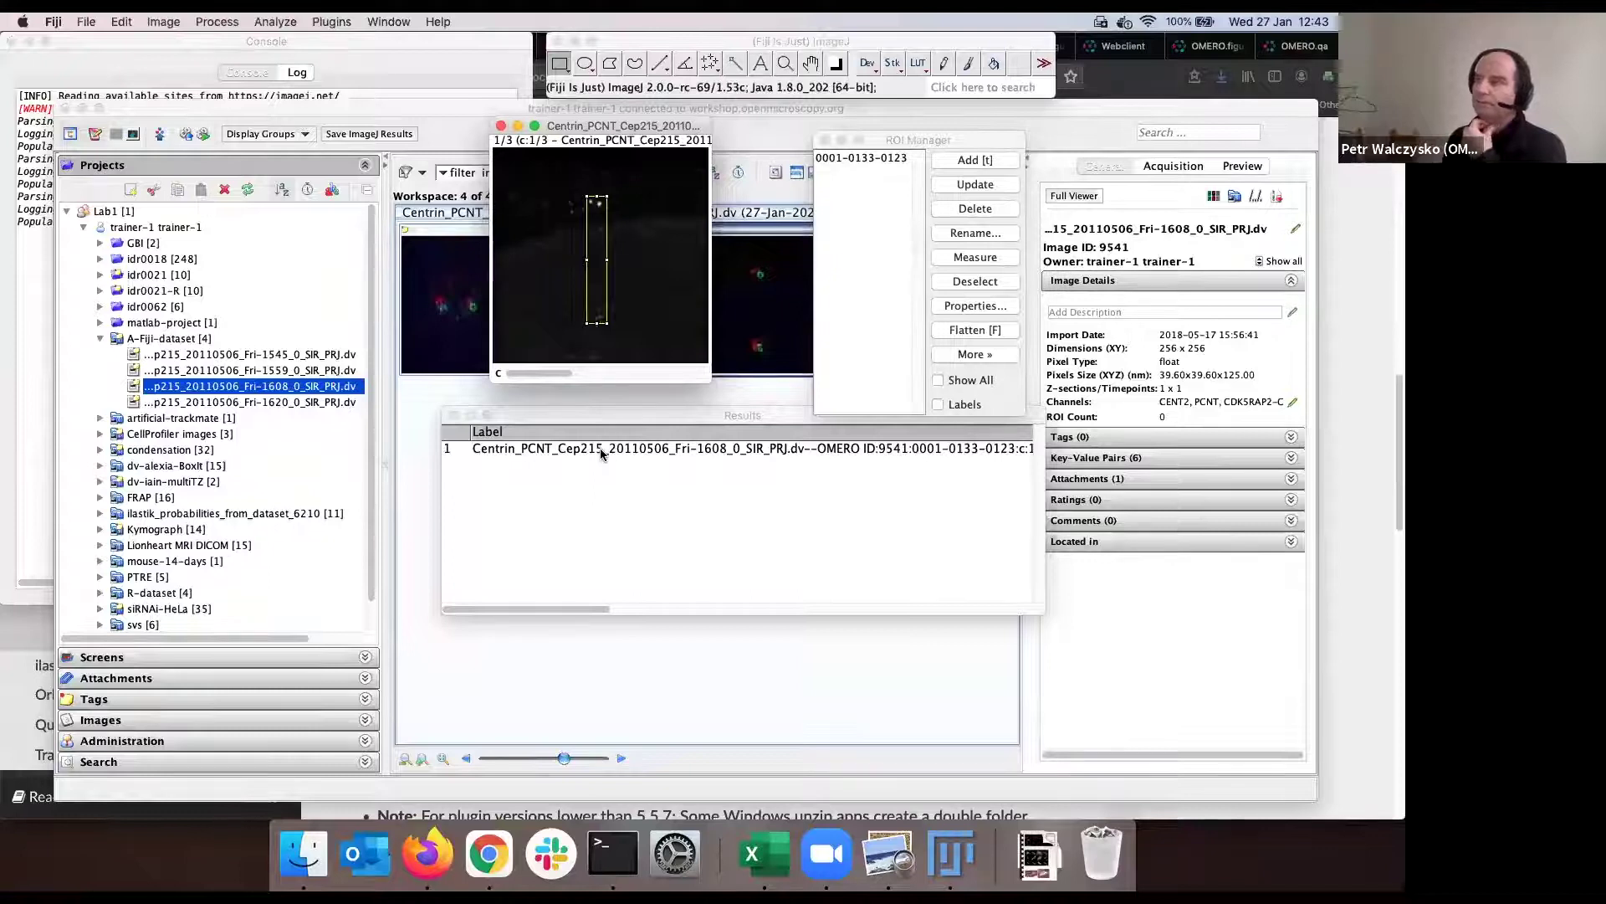
{"action": "left_click", "coordinate": [629, 40]}
Save the ROI and measurements to OMERO, naming the measurements file gbi-true
{"action": "left_click", "coordinate": [331, 22]}
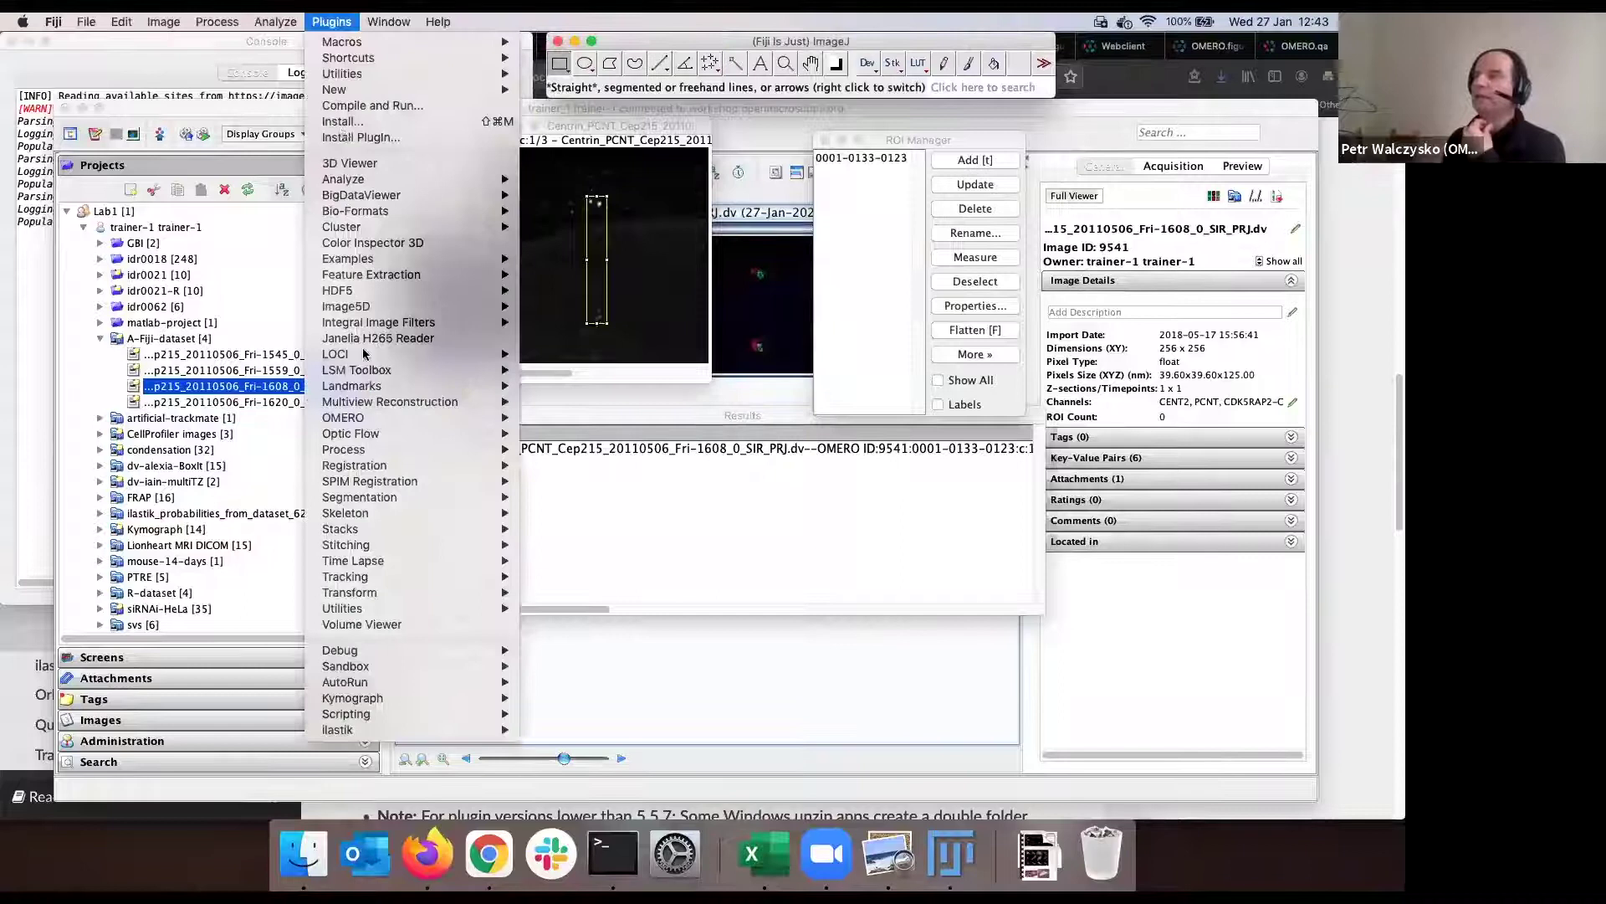
{"action": "mouse_move", "coordinate": [378, 417]}
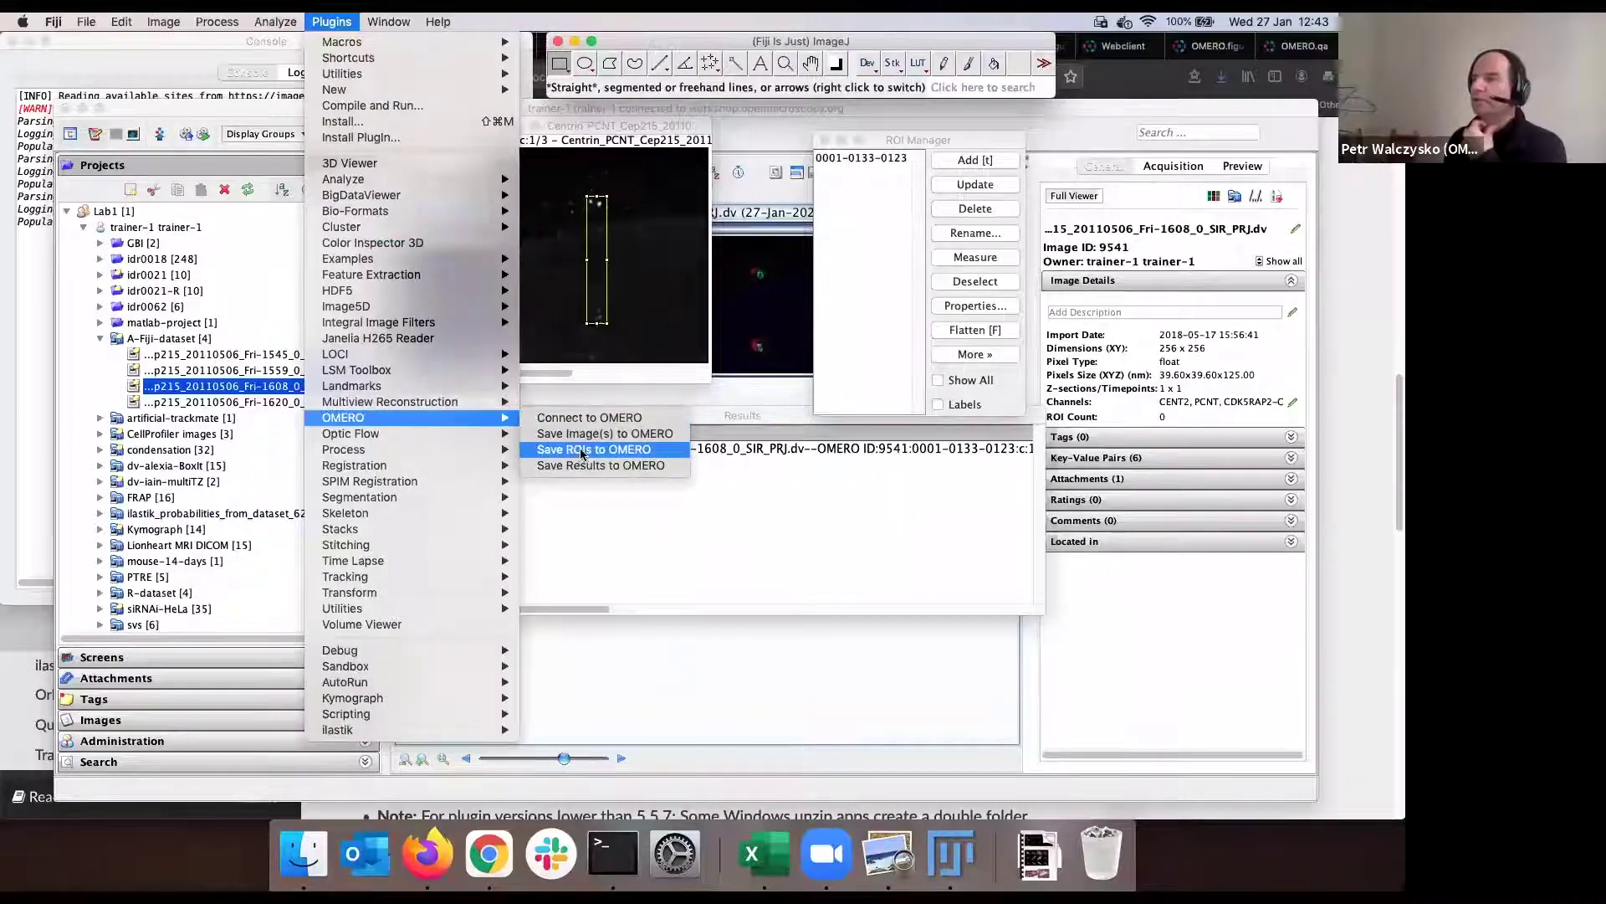
{"action": "left_click", "coordinate": [590, 433]}
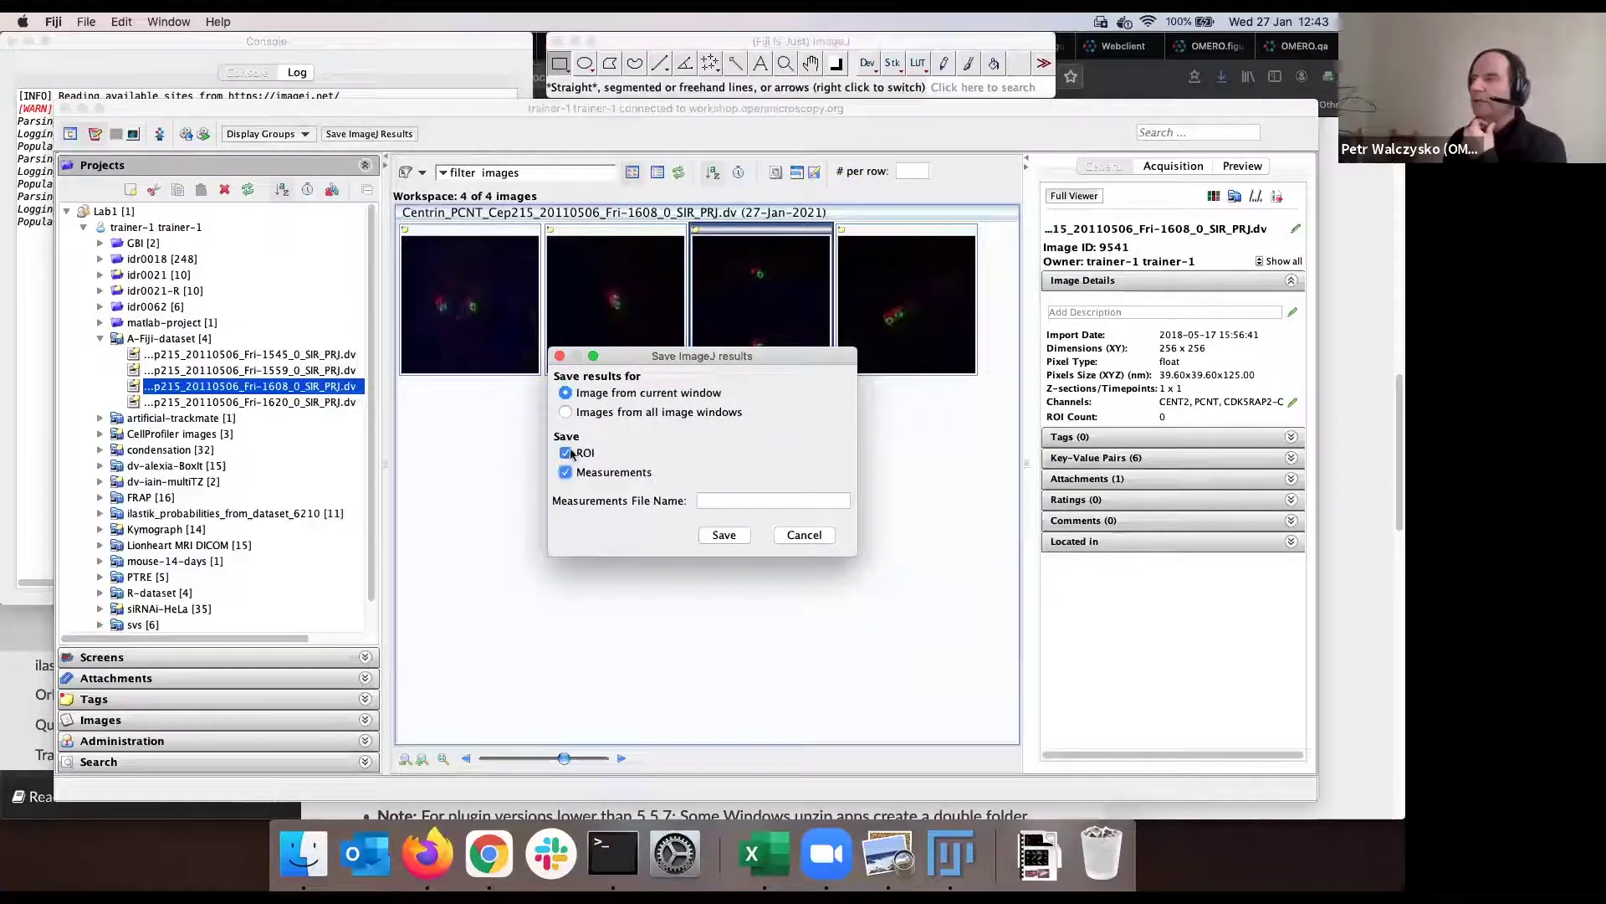
{"action": "left_click", "coordinate": [717, 501]}
{"action": "type", "text": "gbi-"}
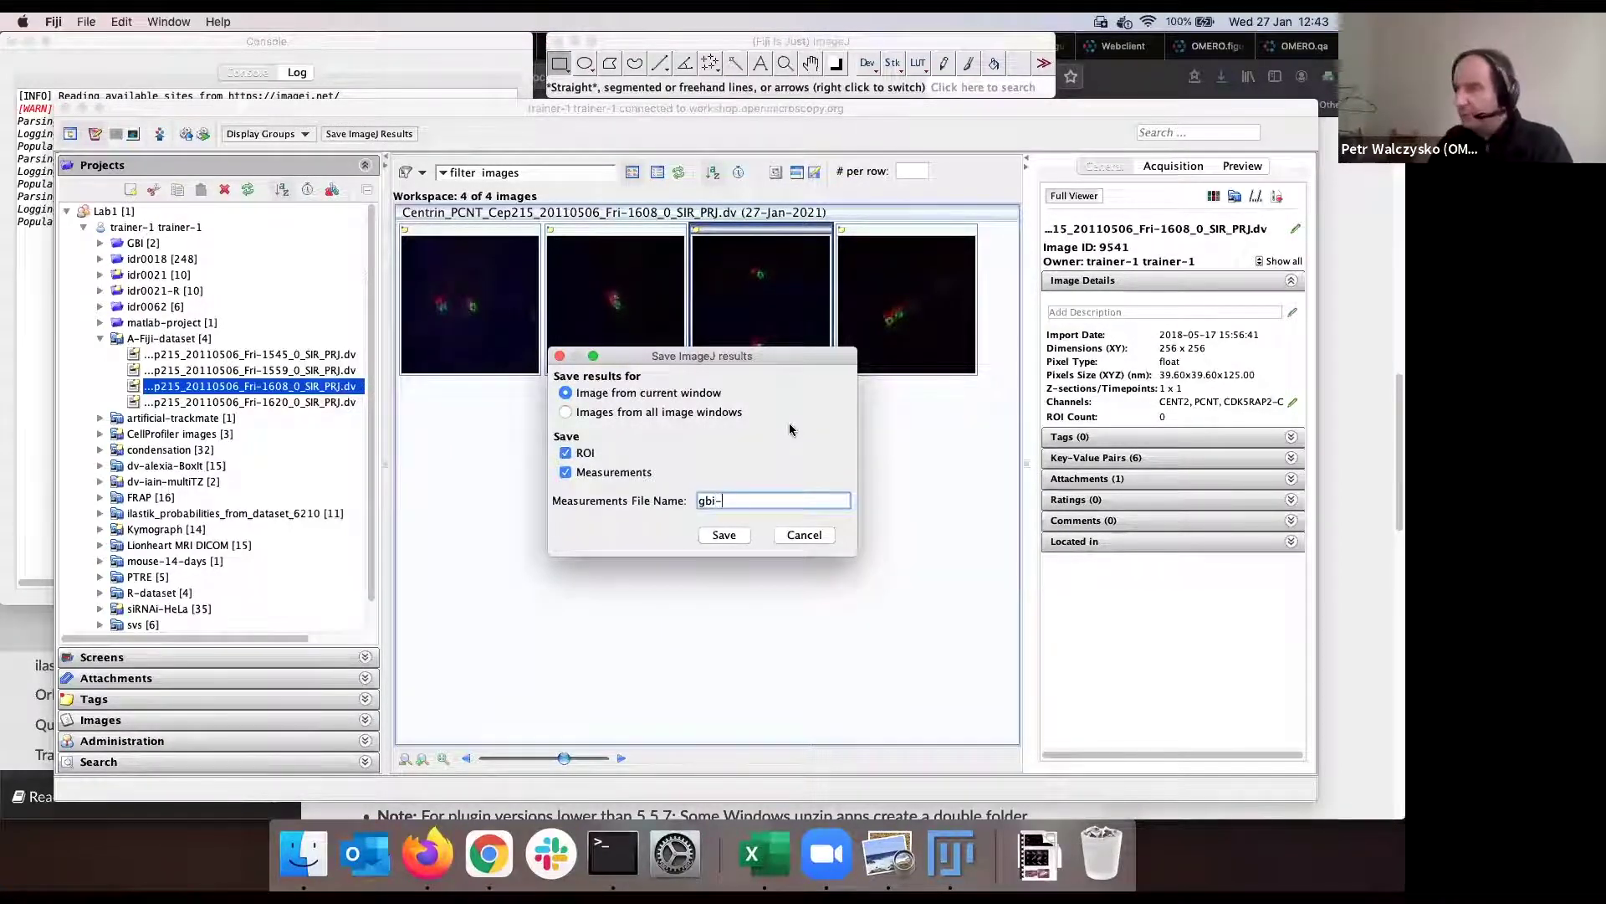
{"action": "type", "text": "true"}
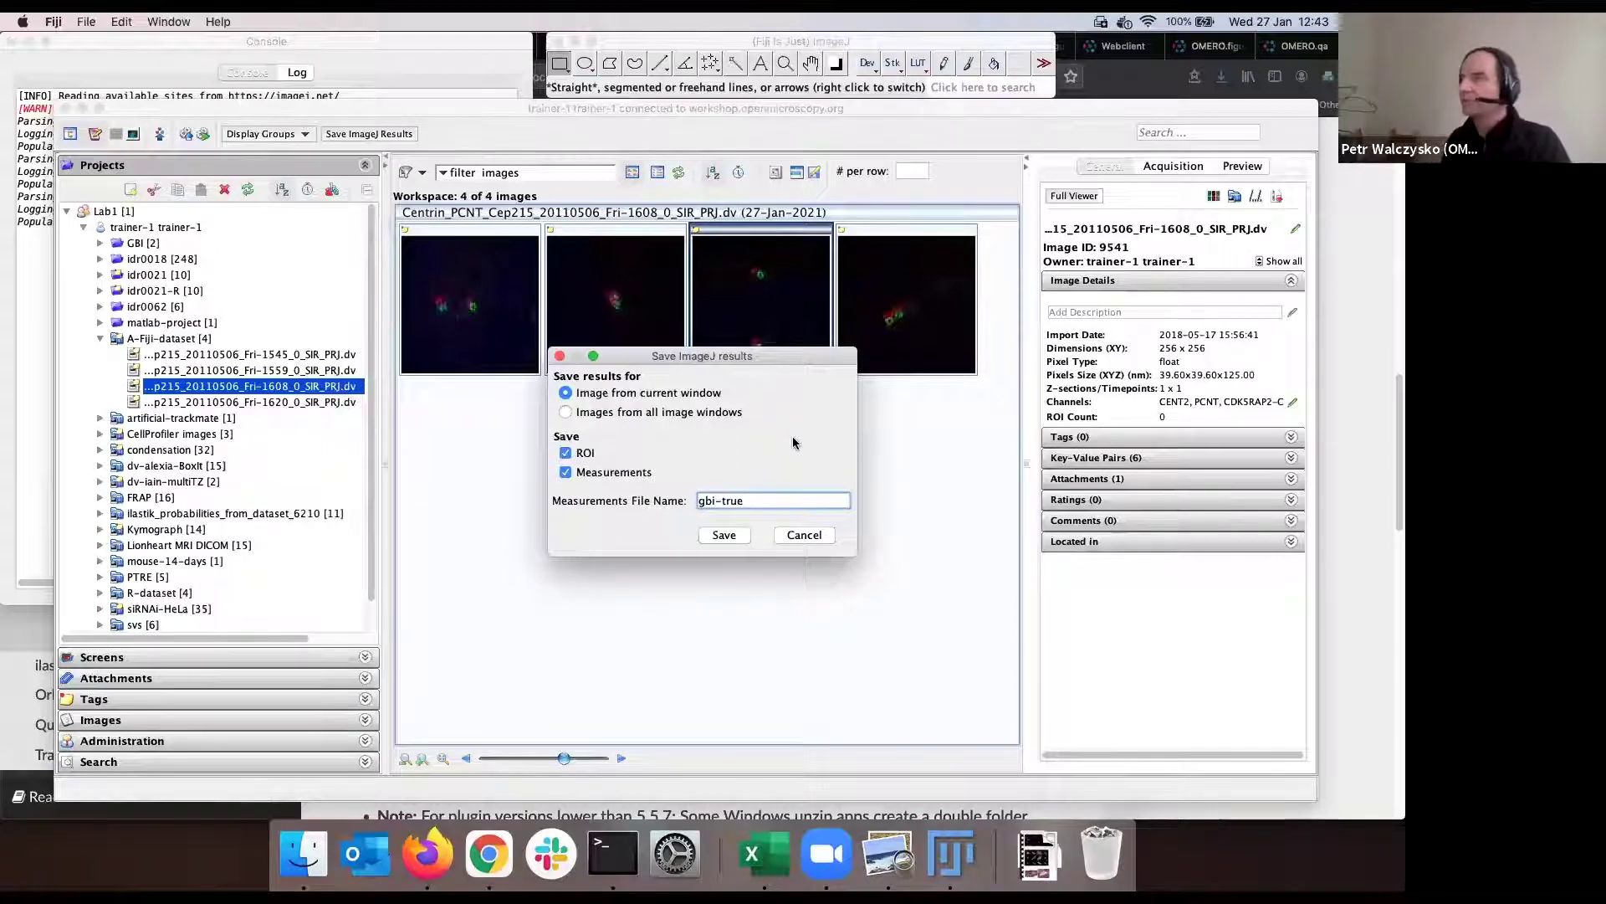
{"action": "left_click", "coordinate": [725, 535]}
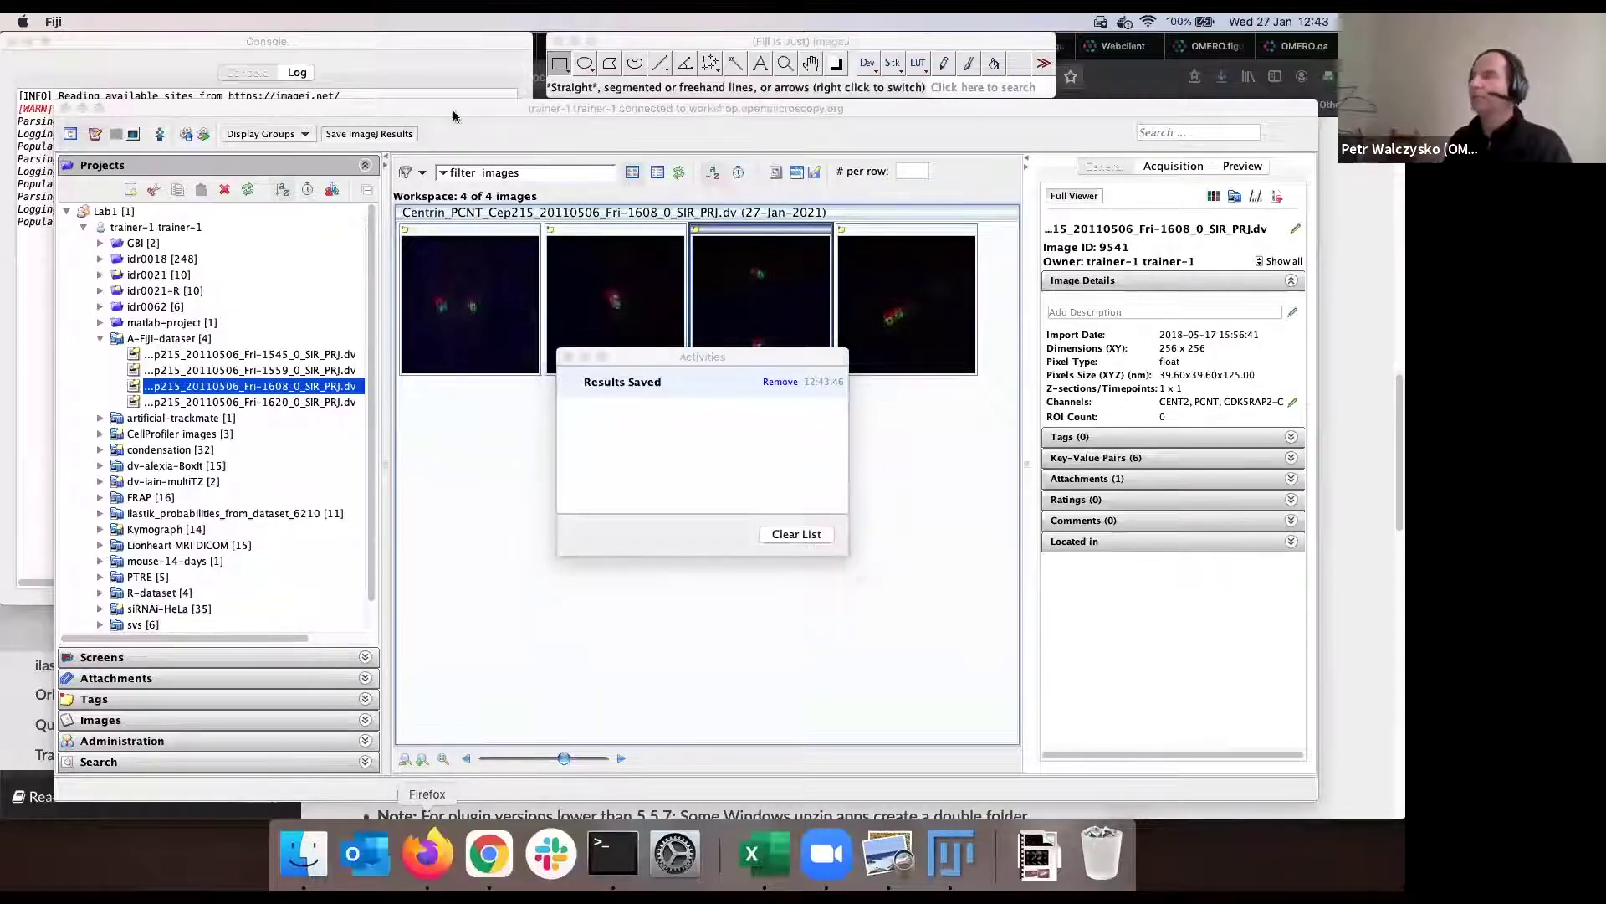
Switch to the logged-in OMERO.web webclient in the browser and open A-Fiji-dataset
{"action": "key", "text": "super+Tab"}
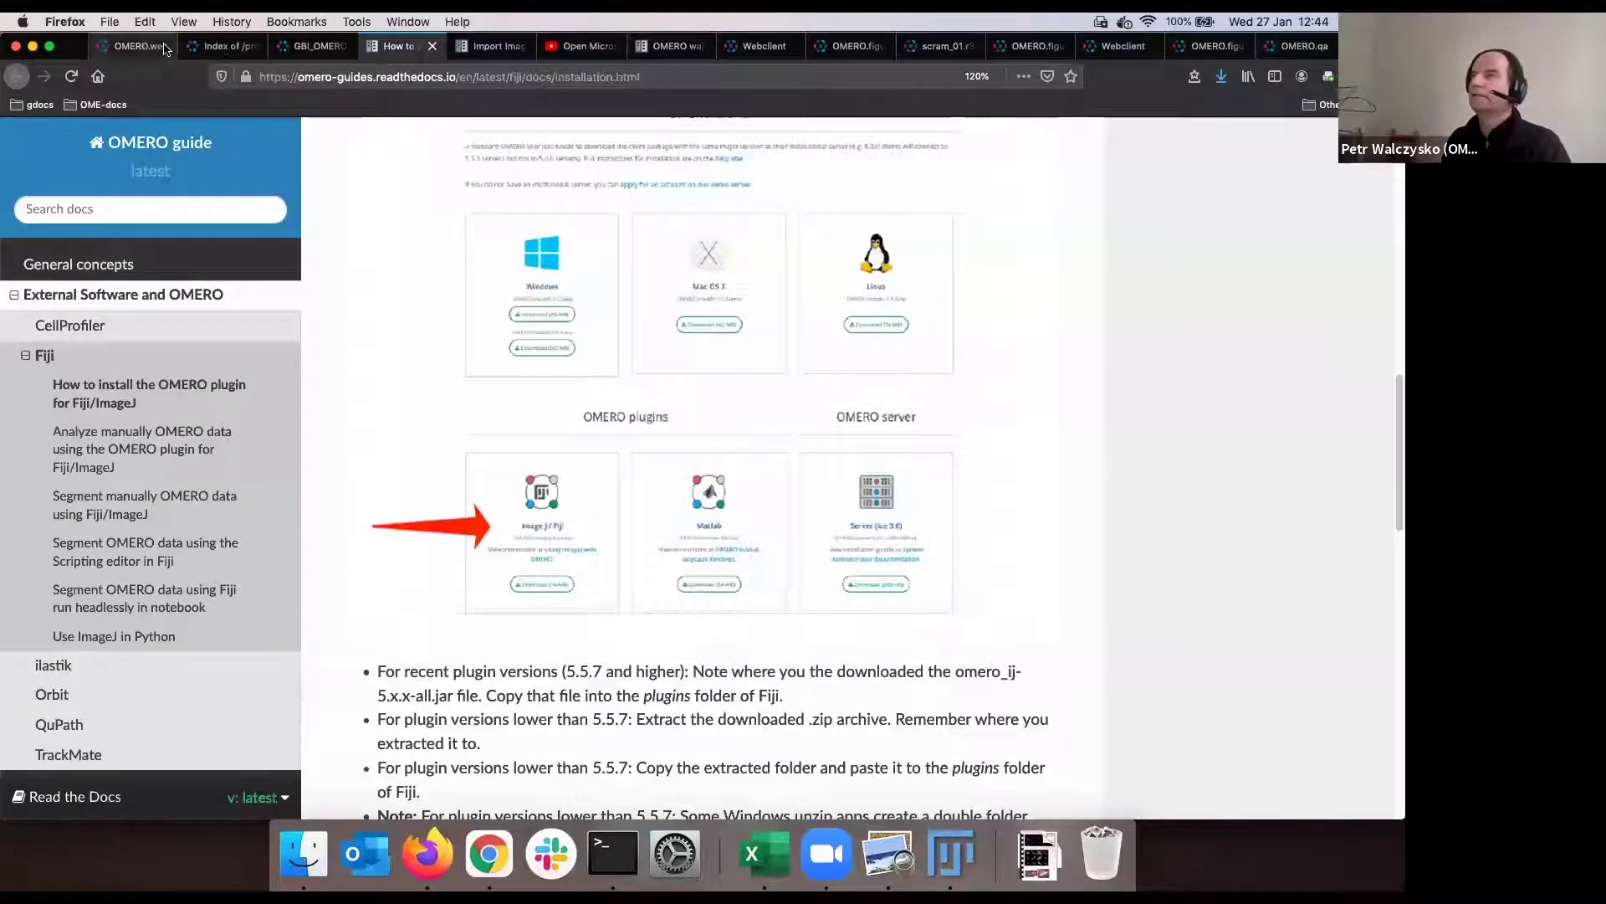
{"action": "left_click", "coordinate": [165, 49]}
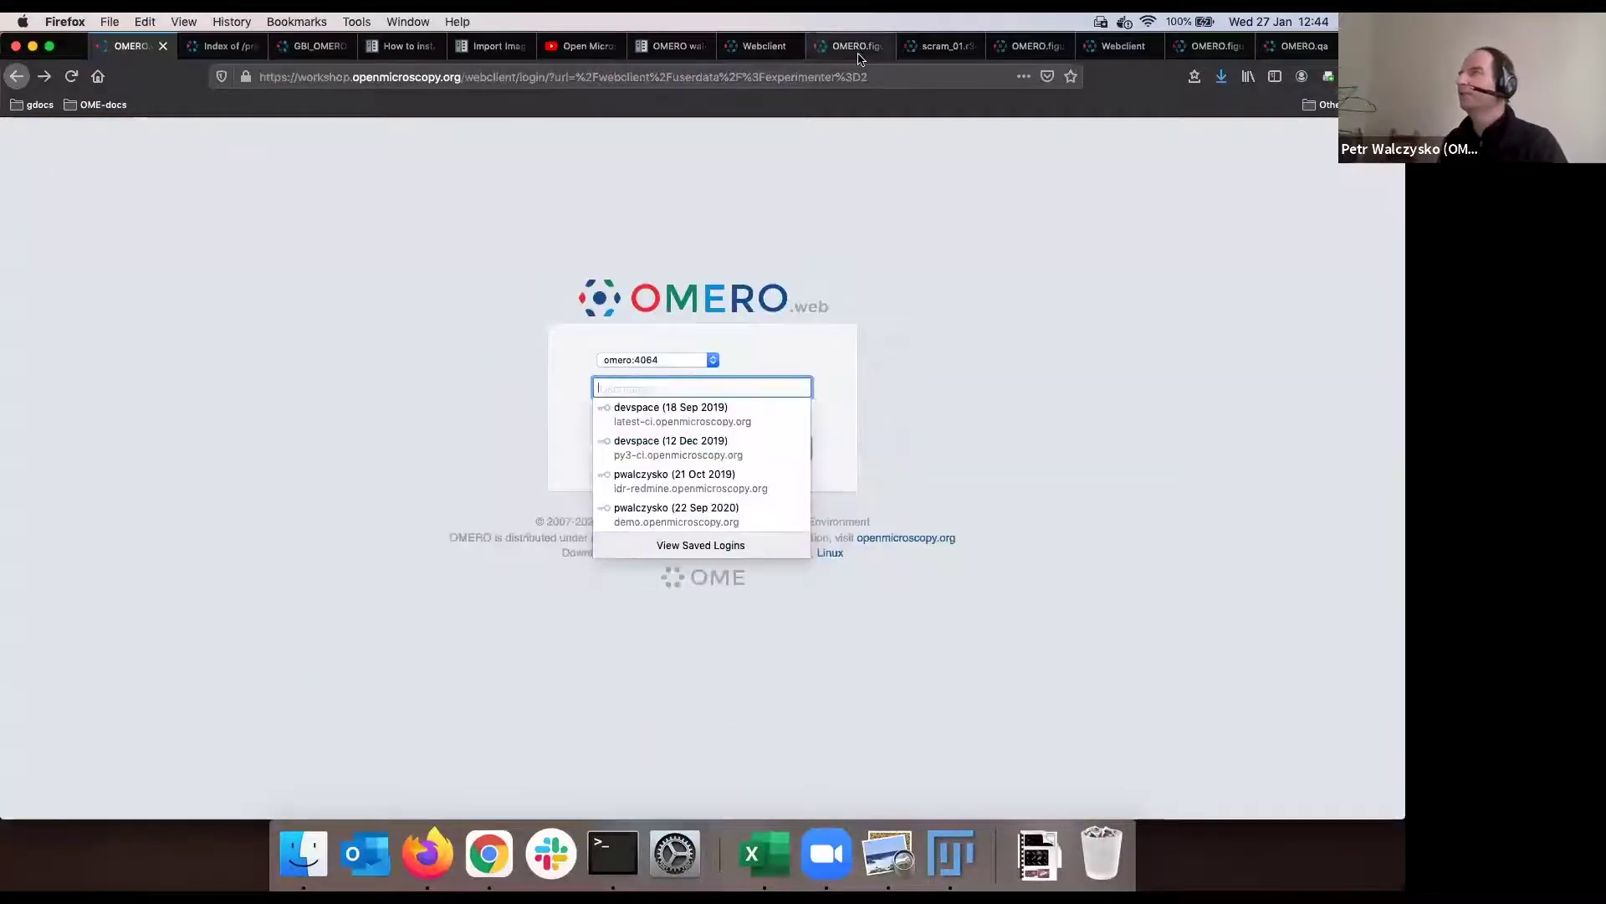
{"action": "key", "text": "Escape"}
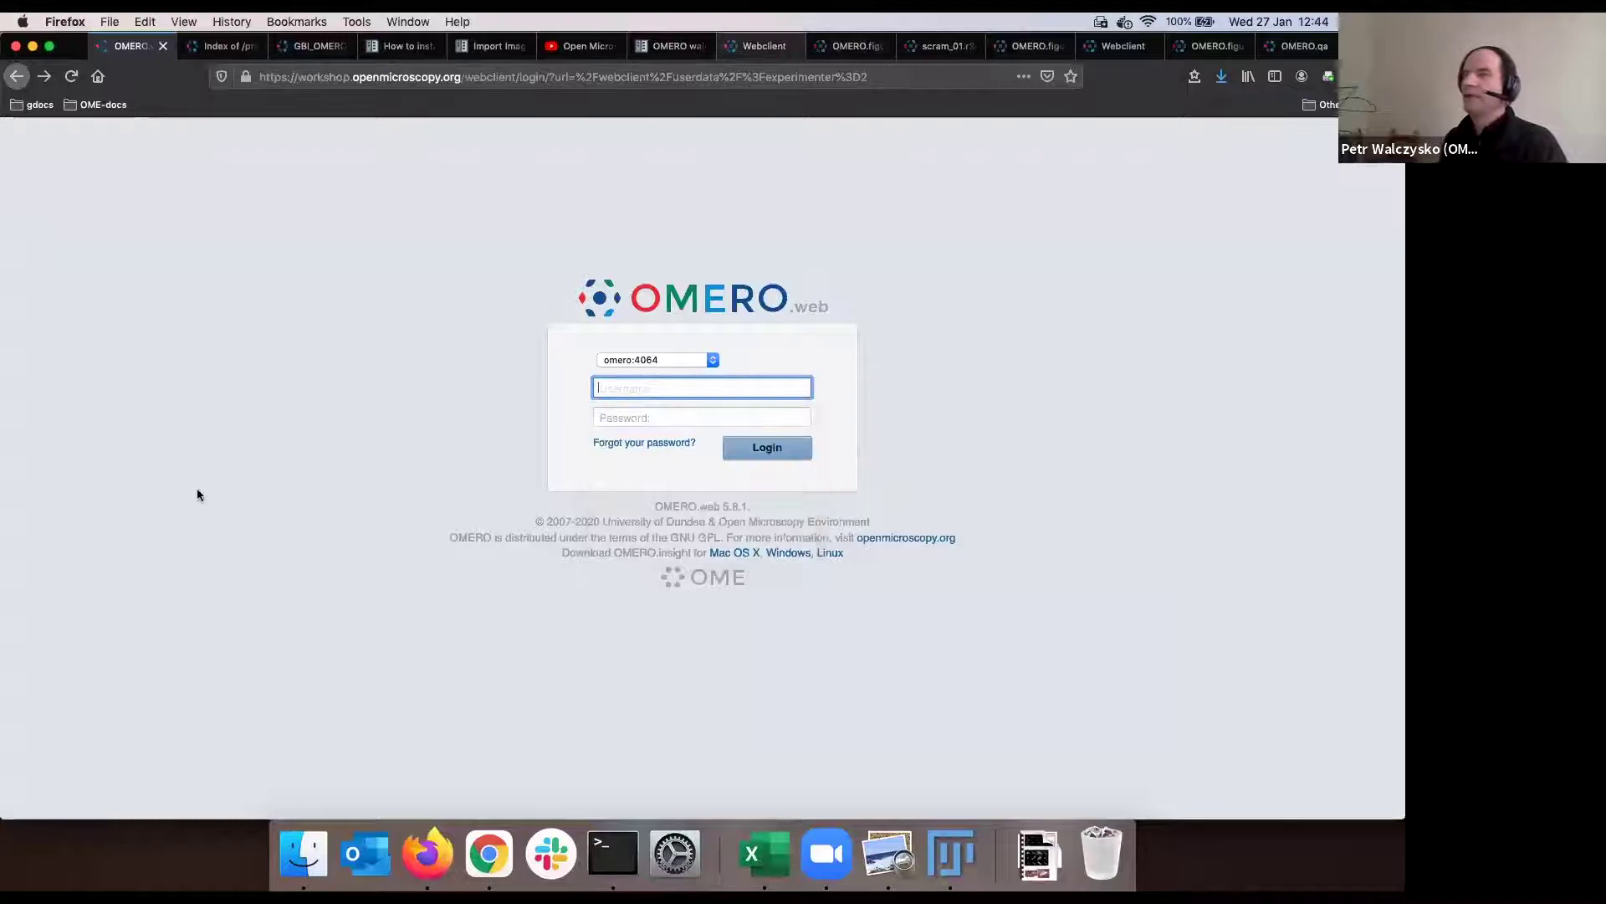
{"action": "key", "text": "ctrl+Tab"}
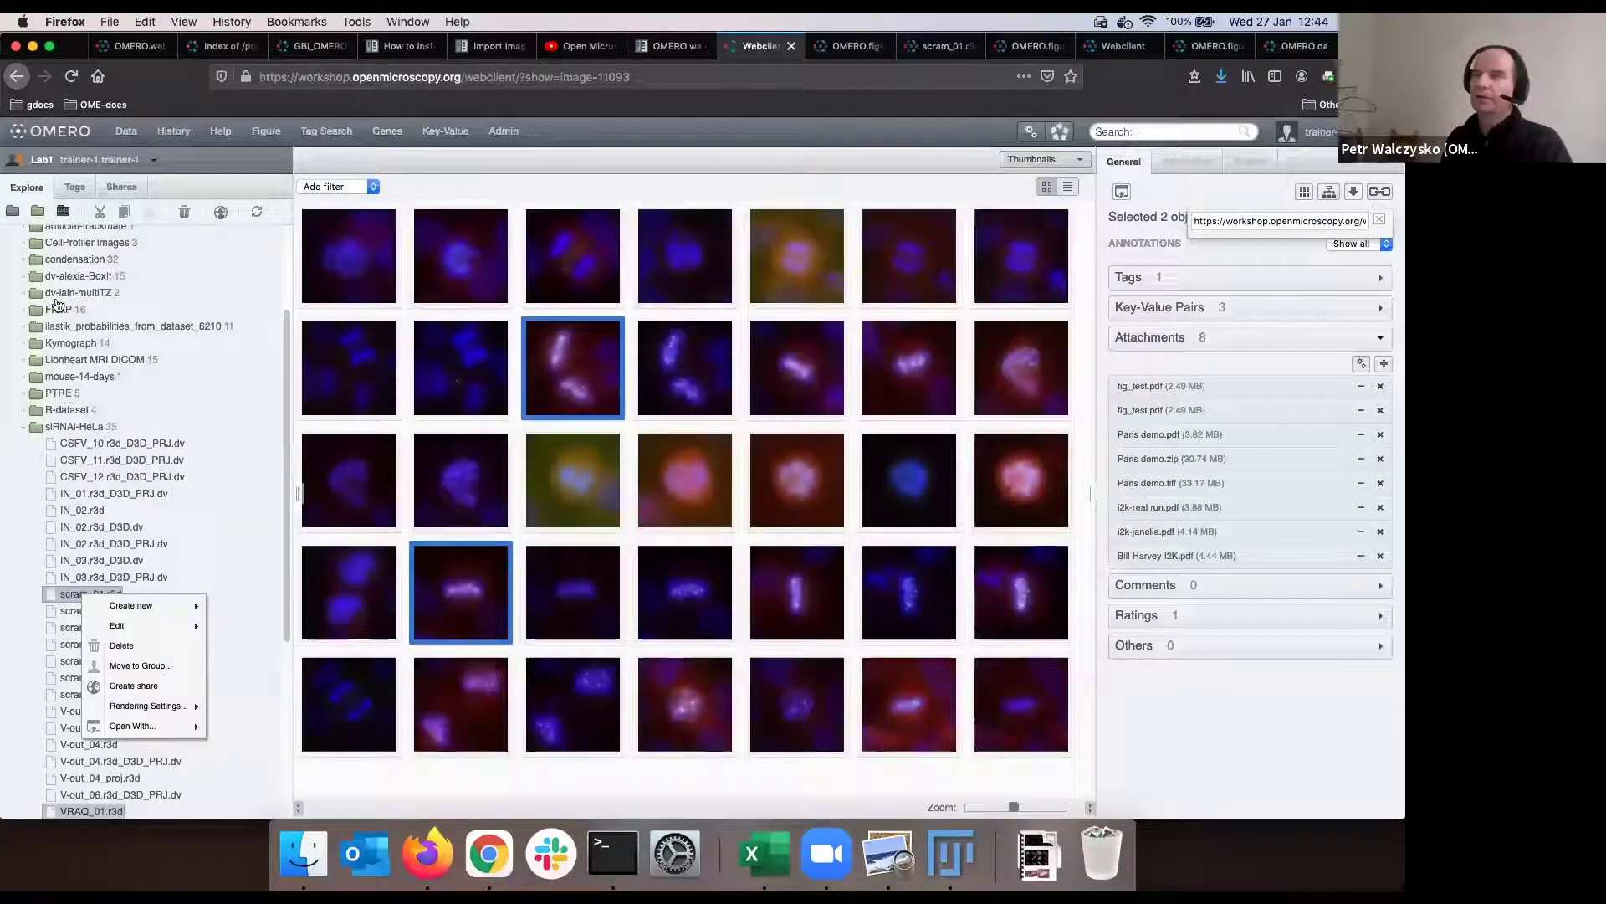
{"action": "scroll", "coordinate": [53, 295], "scroll_direction": "up", "scroll_amount": 4}
{"action": "left_click", "coordinate": [73, 349]}
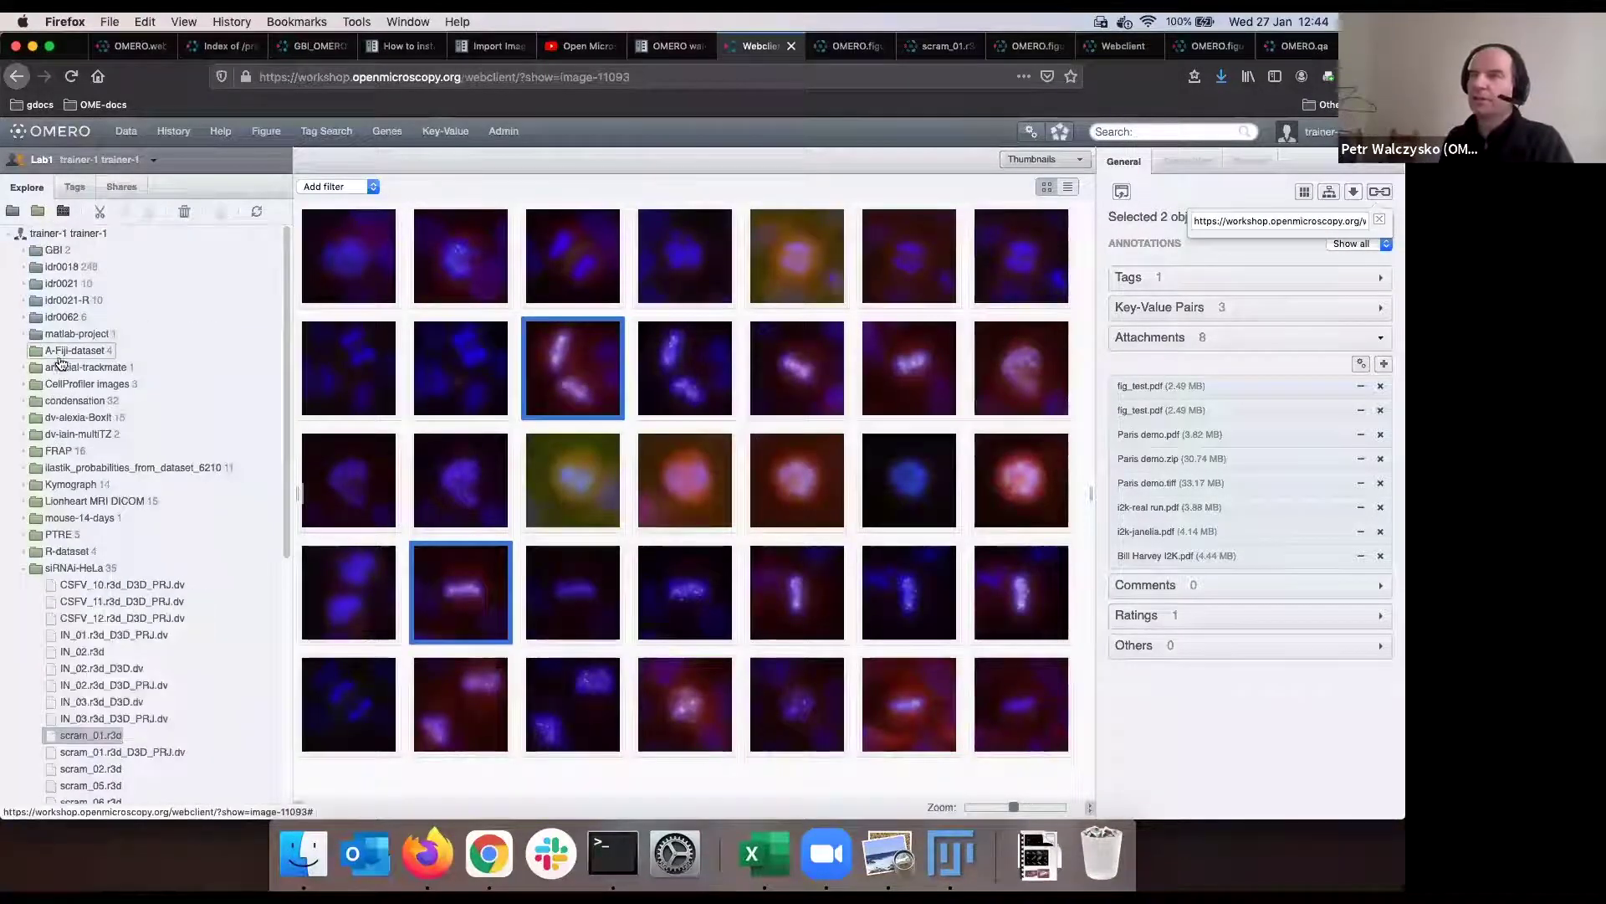
{"action": "double_click", "coordinate": [565, 278]}
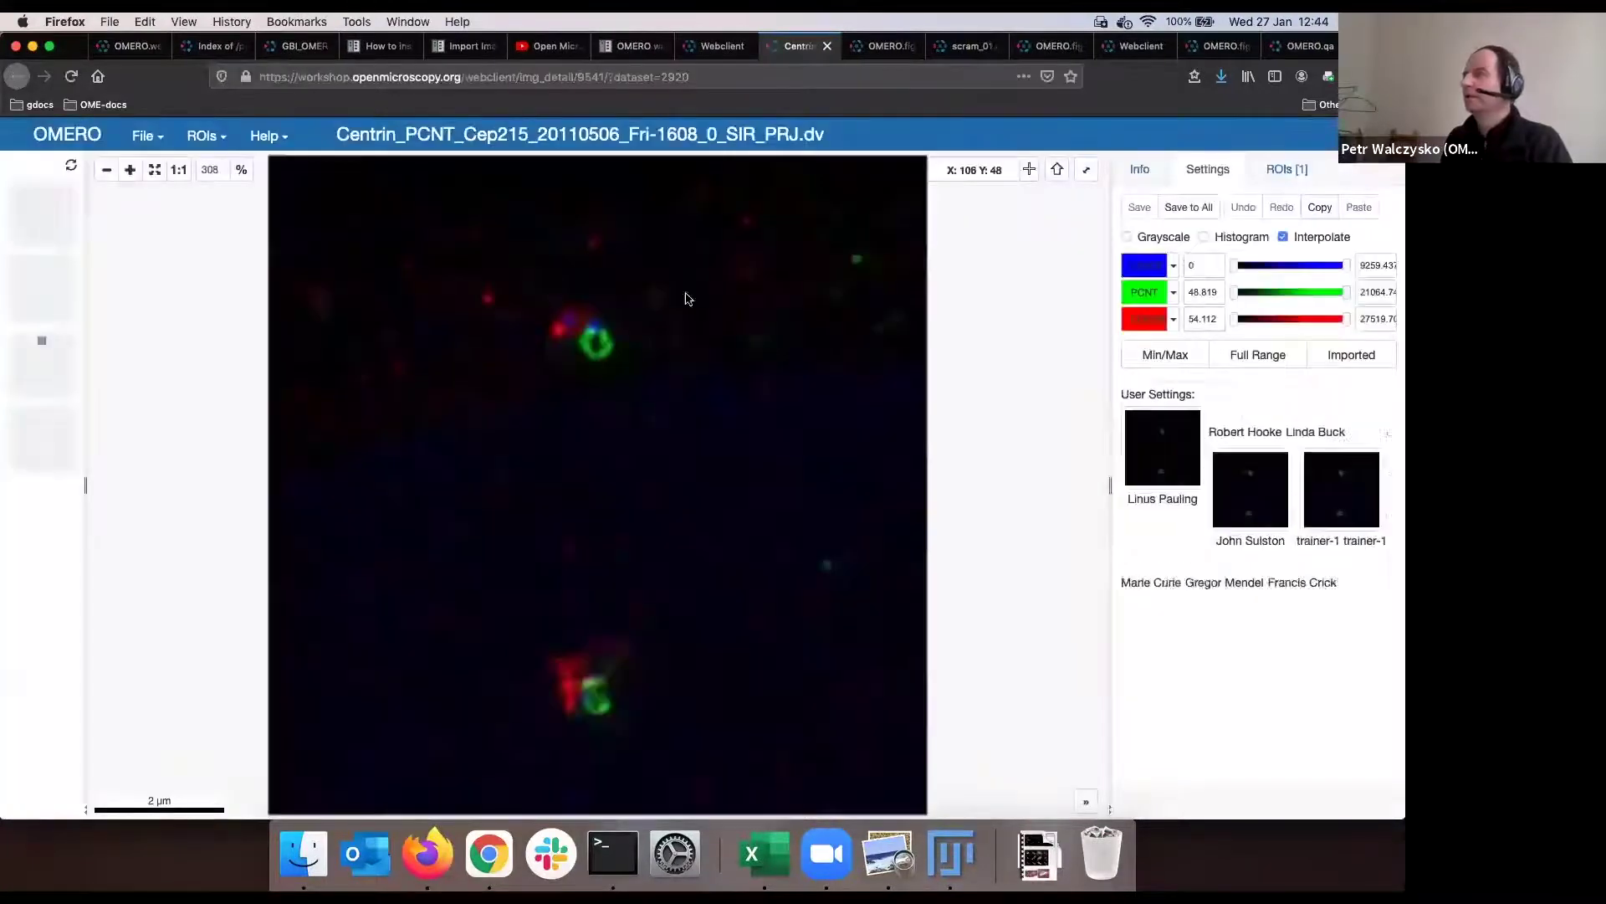
{"action": "left_click", "coordinate": [1292, 171]}
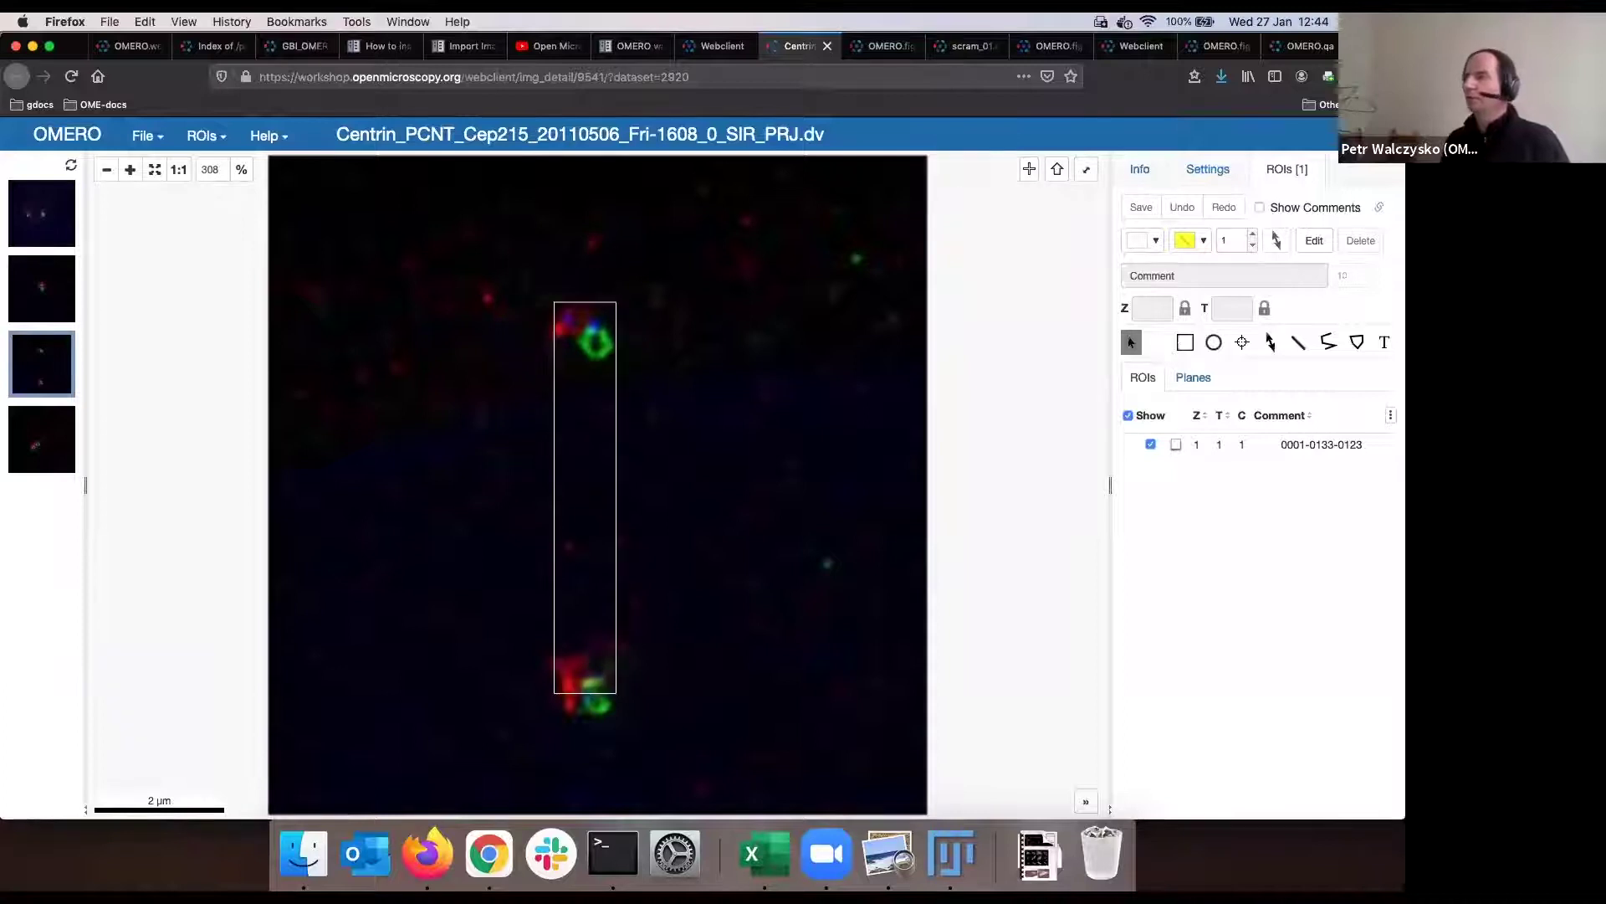
{"action": "left_click", "coordinate": [950, 853]}
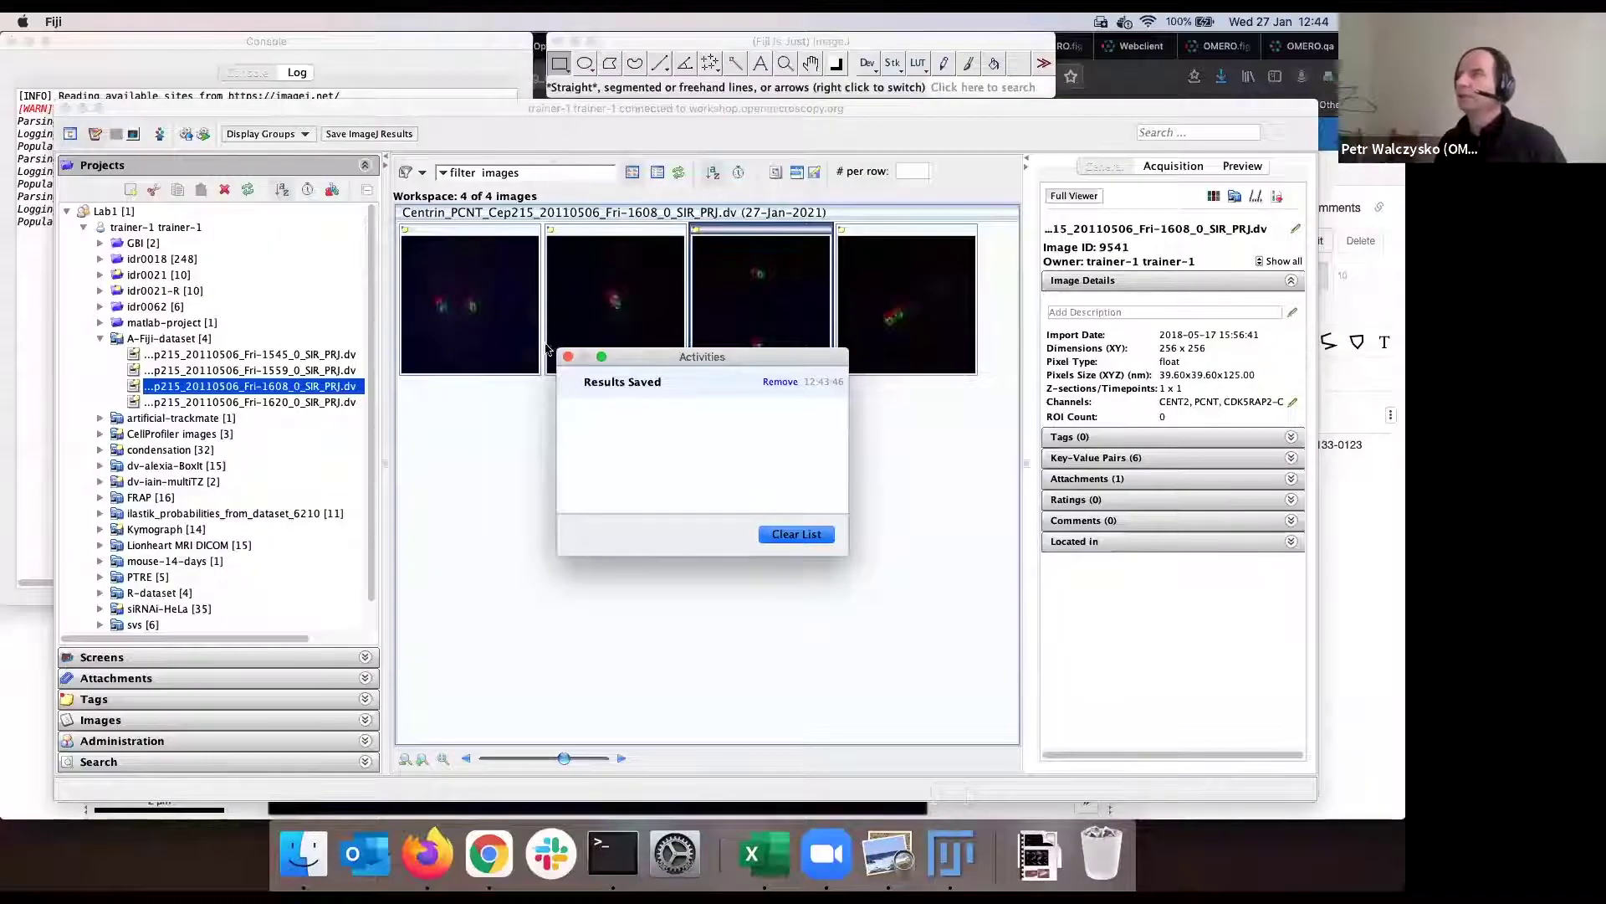
Dismiss the results-saved notice and reopen Fri-1608 from OMERO.insight with ROIs in the ROI Manager
{"action": "left_click", "coordinate": [569, 357]}
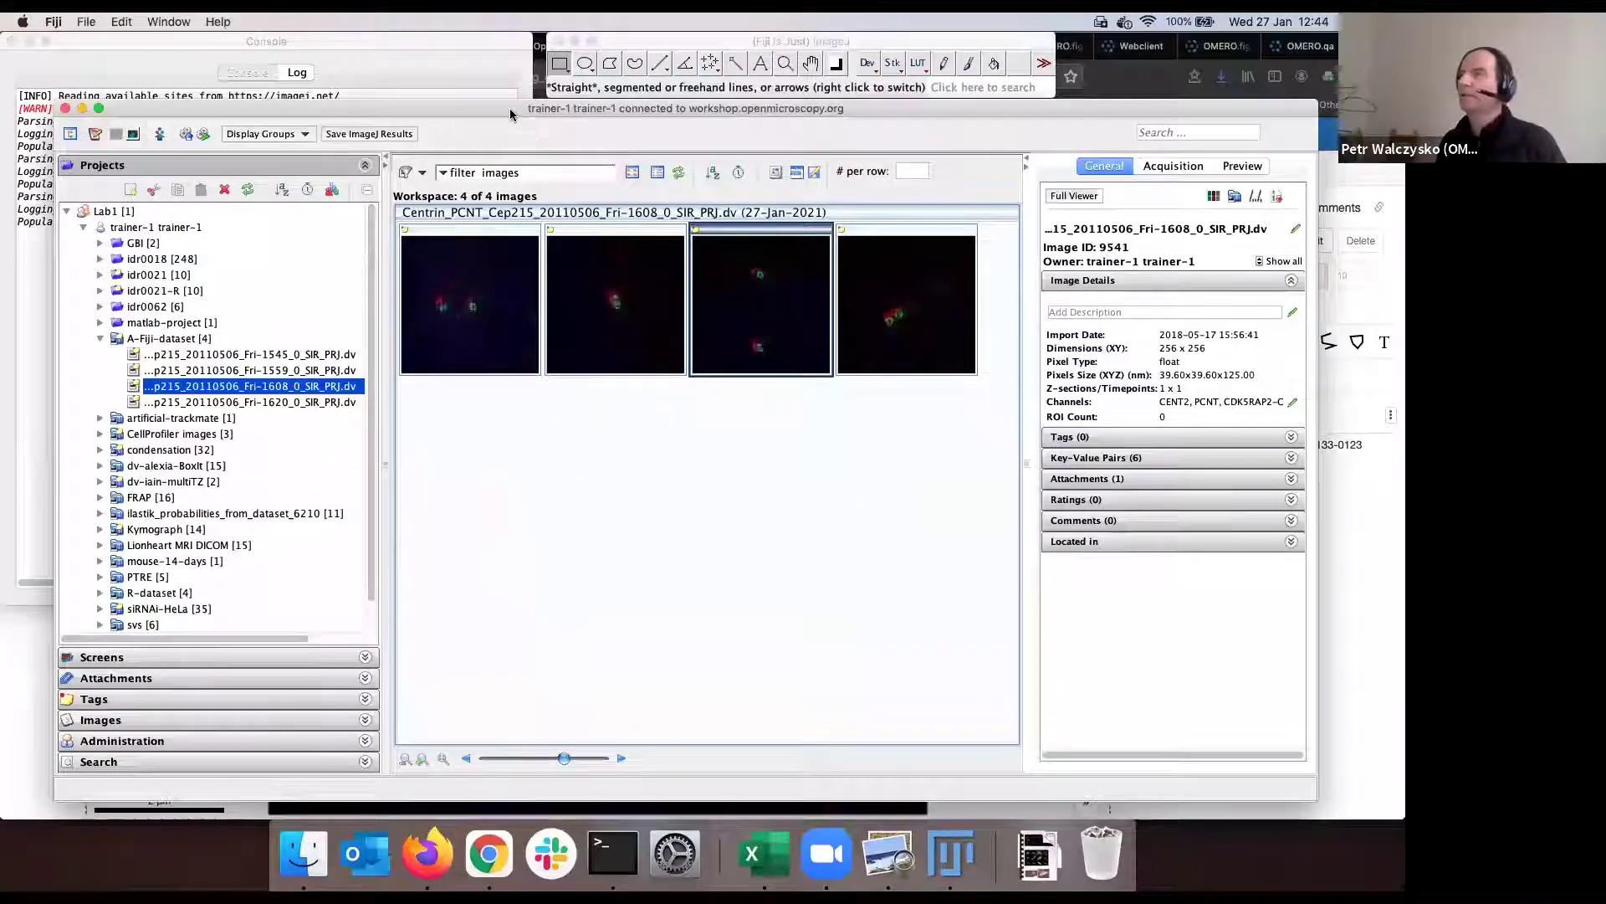
{"action": "left_click_drag", "start_coordinate": [478, 101], "coordinate": [499, 123]}
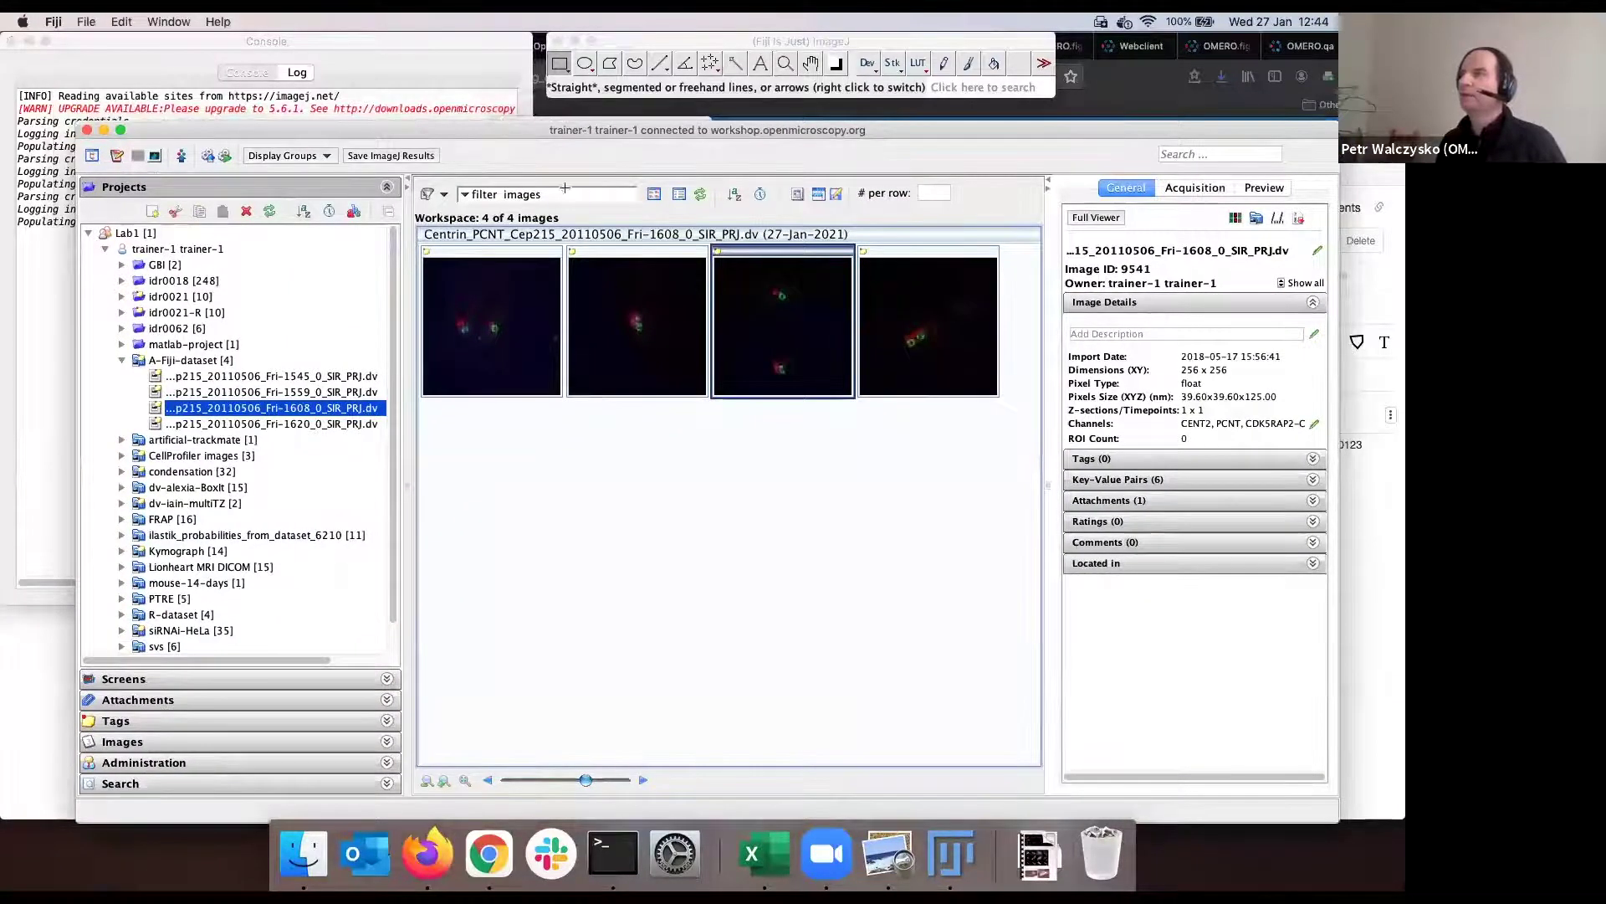
{"action": "left_click_drag", "start_coordinate": [555, 124], "coordinate": [502, 71]}
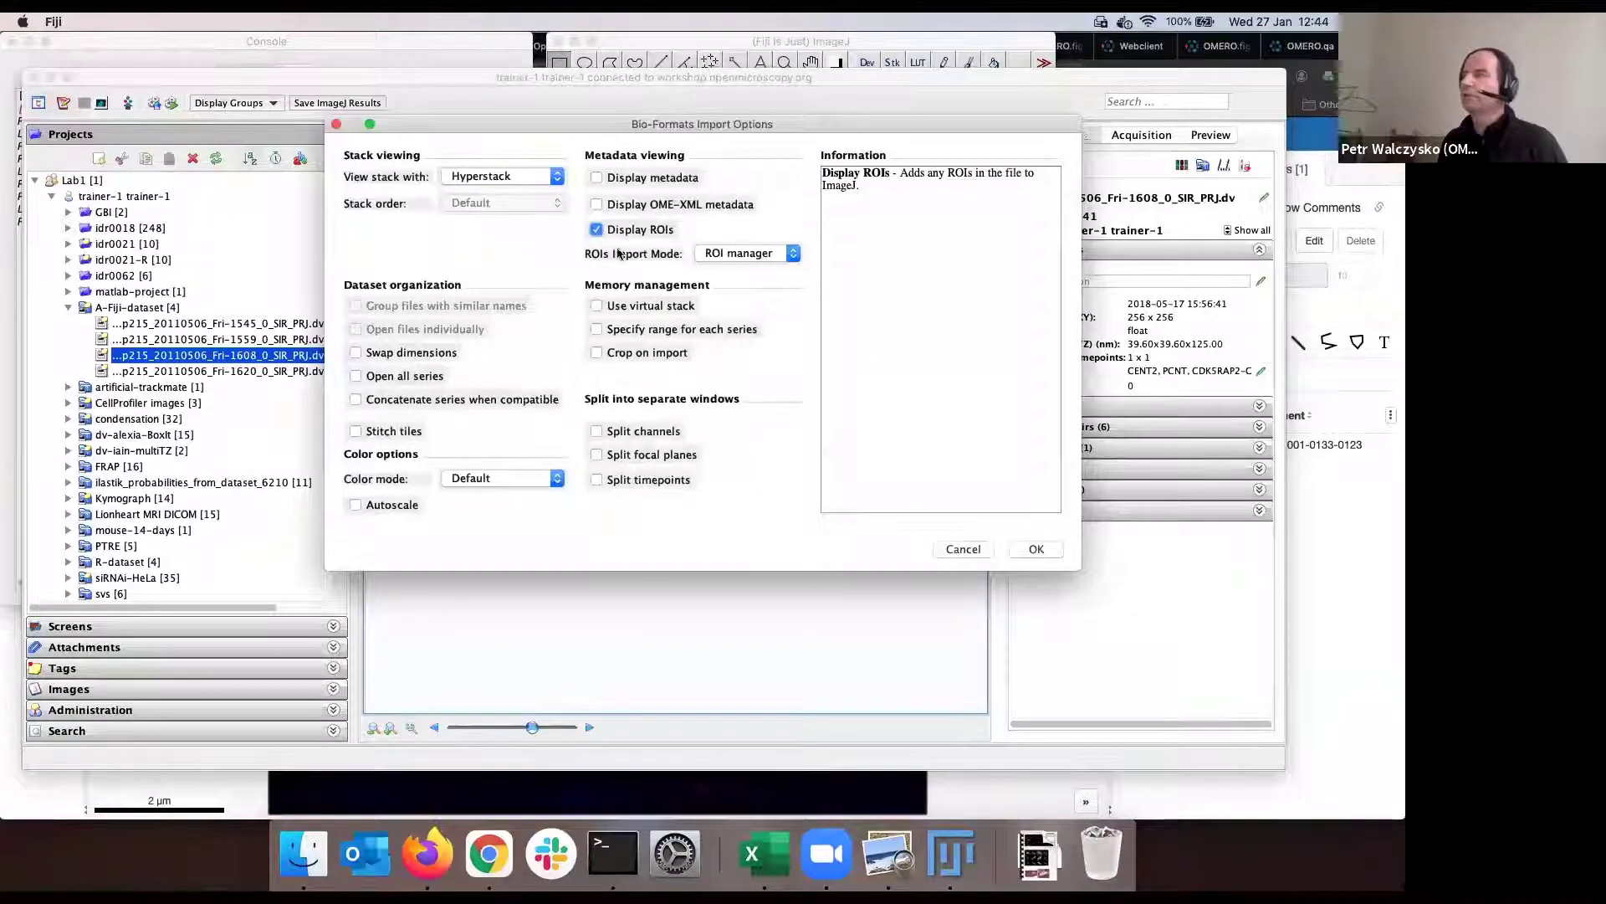
{"action": "left_click", "coordinate": [1036, 549]}
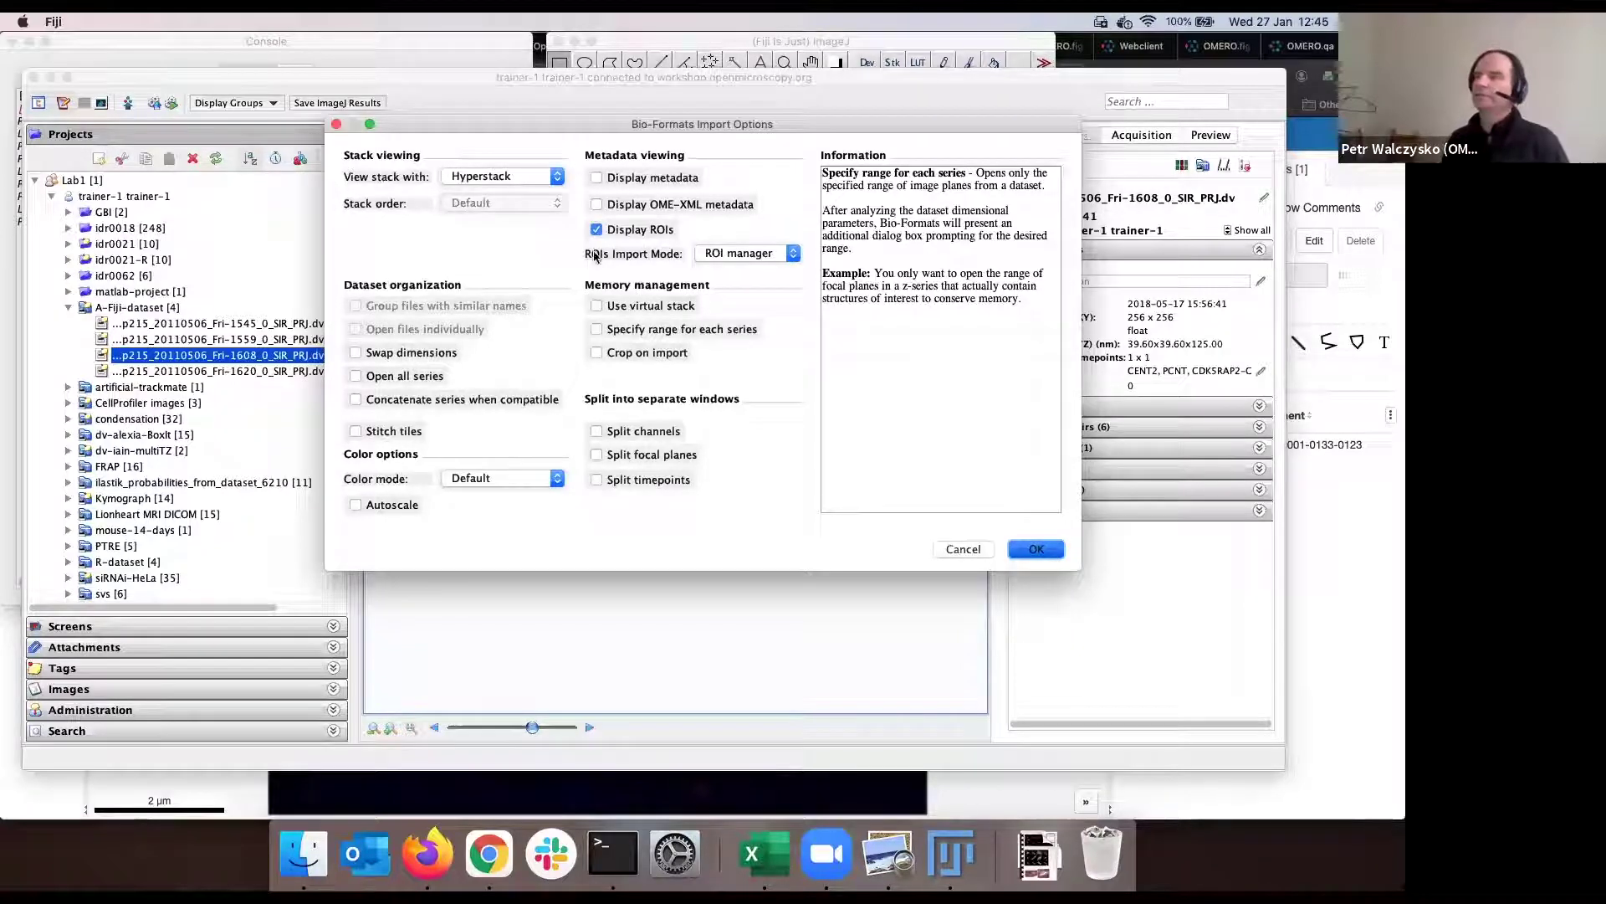
{"action": "key", "text": "Return"}
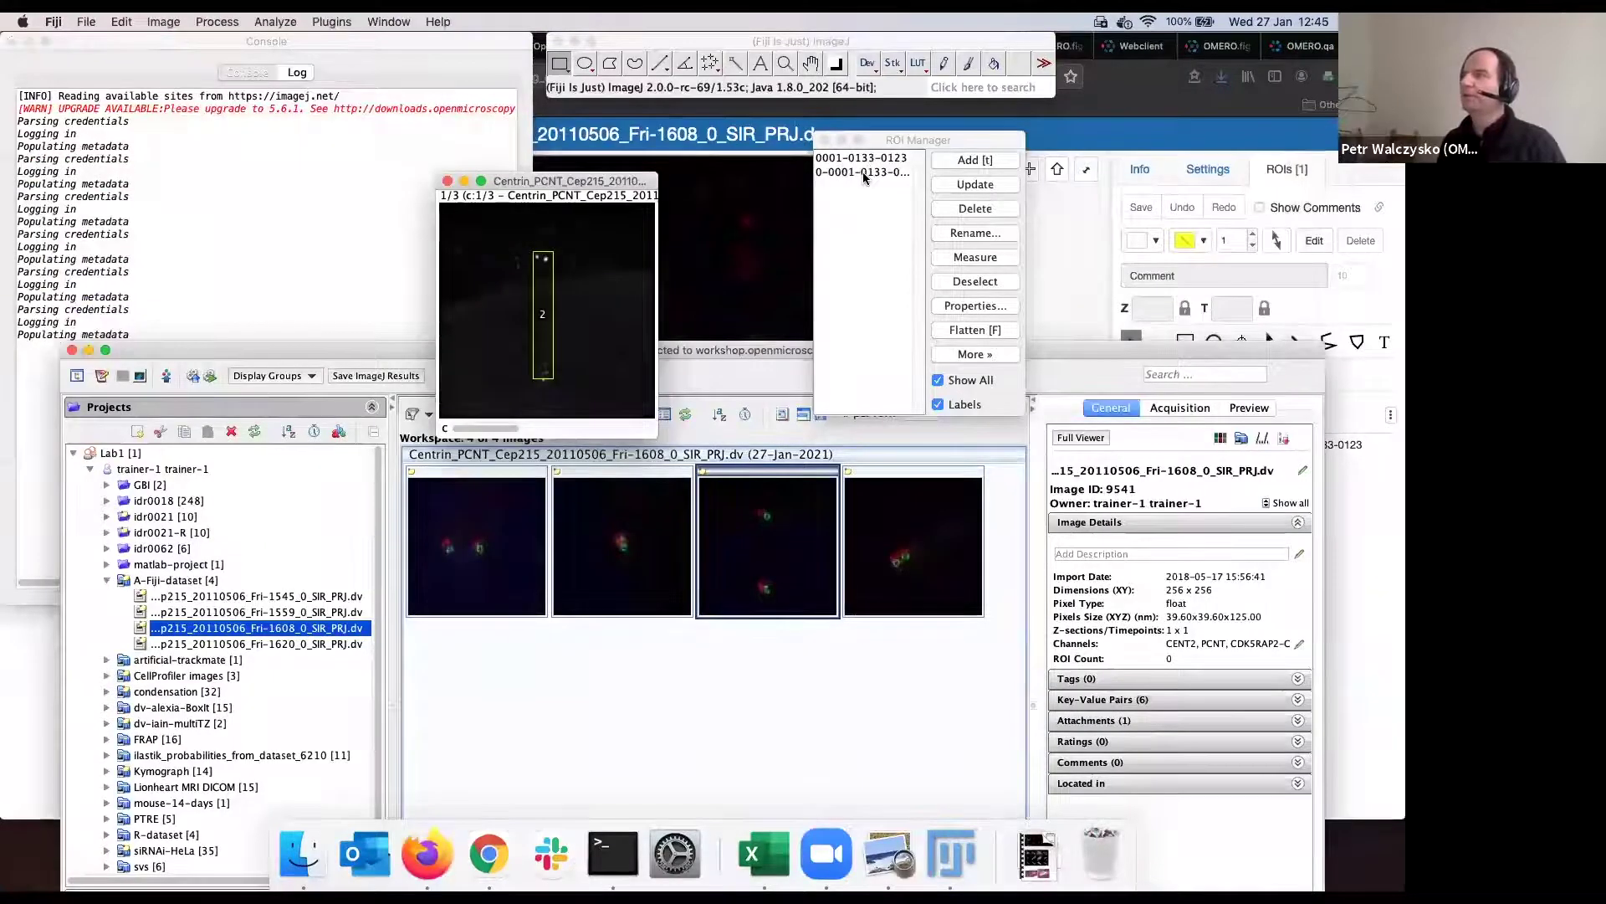
Toggle between the two ROI Manager entries to view each rectangle on the Centrin image
{"action": "left_click", "coordinate": [864, 172]}
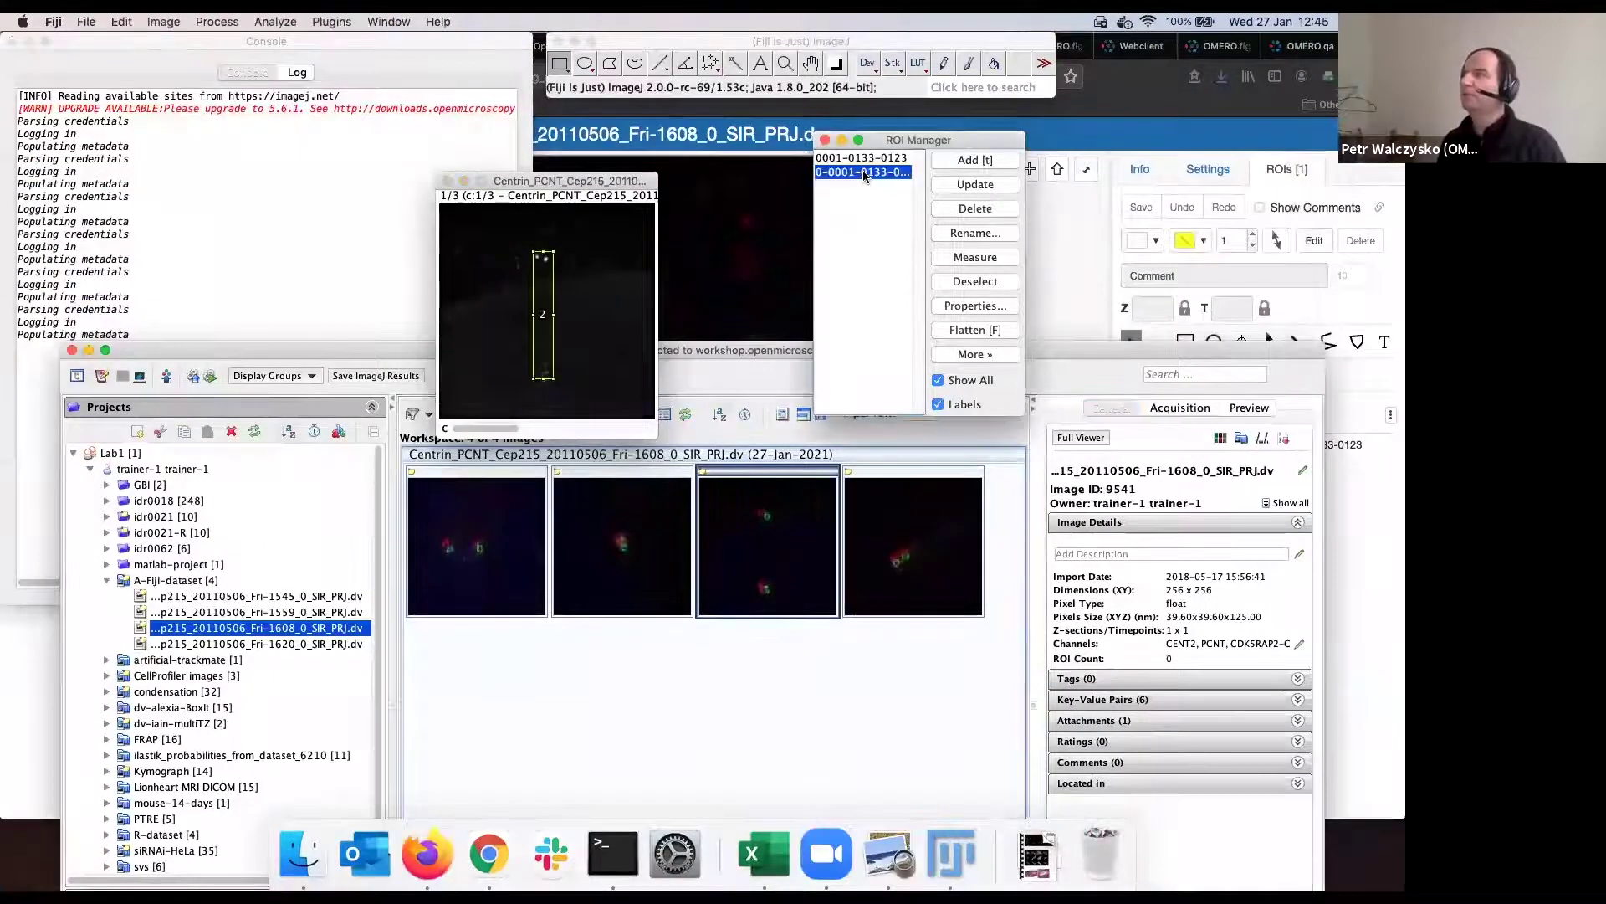
{"action": "left_click", "coordinate": [867, 159]}
{"action": "left_click", "coordinate": [867, 171]}
{"action": "left_click", "coordinate": [867, 160]}
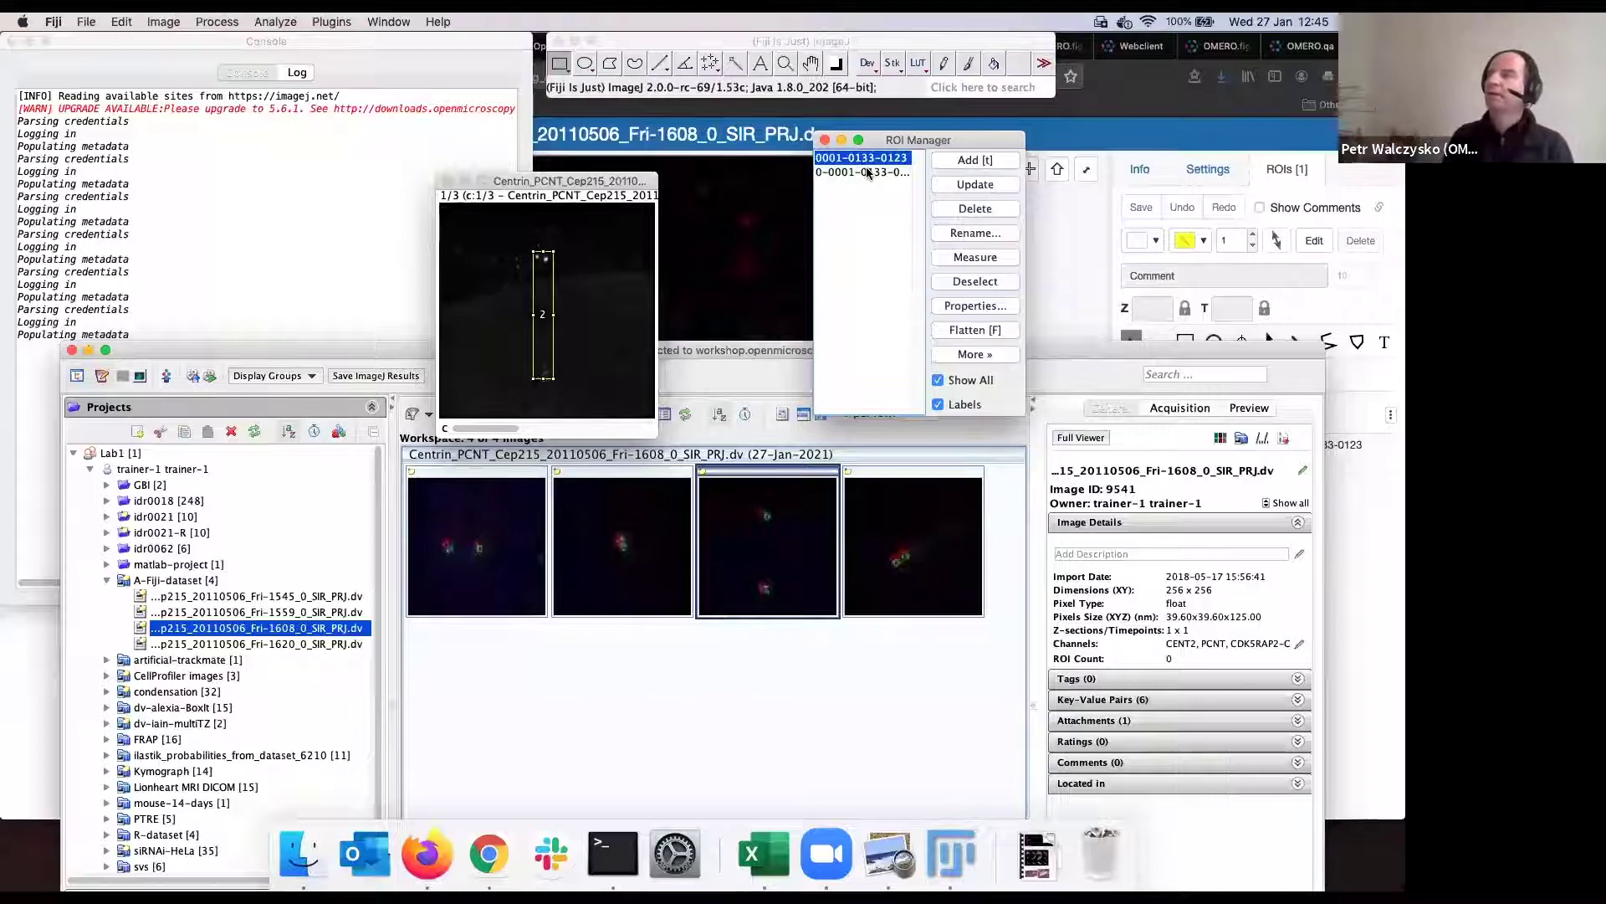
{"action": "left_click", "coordinate": [870, 176]}
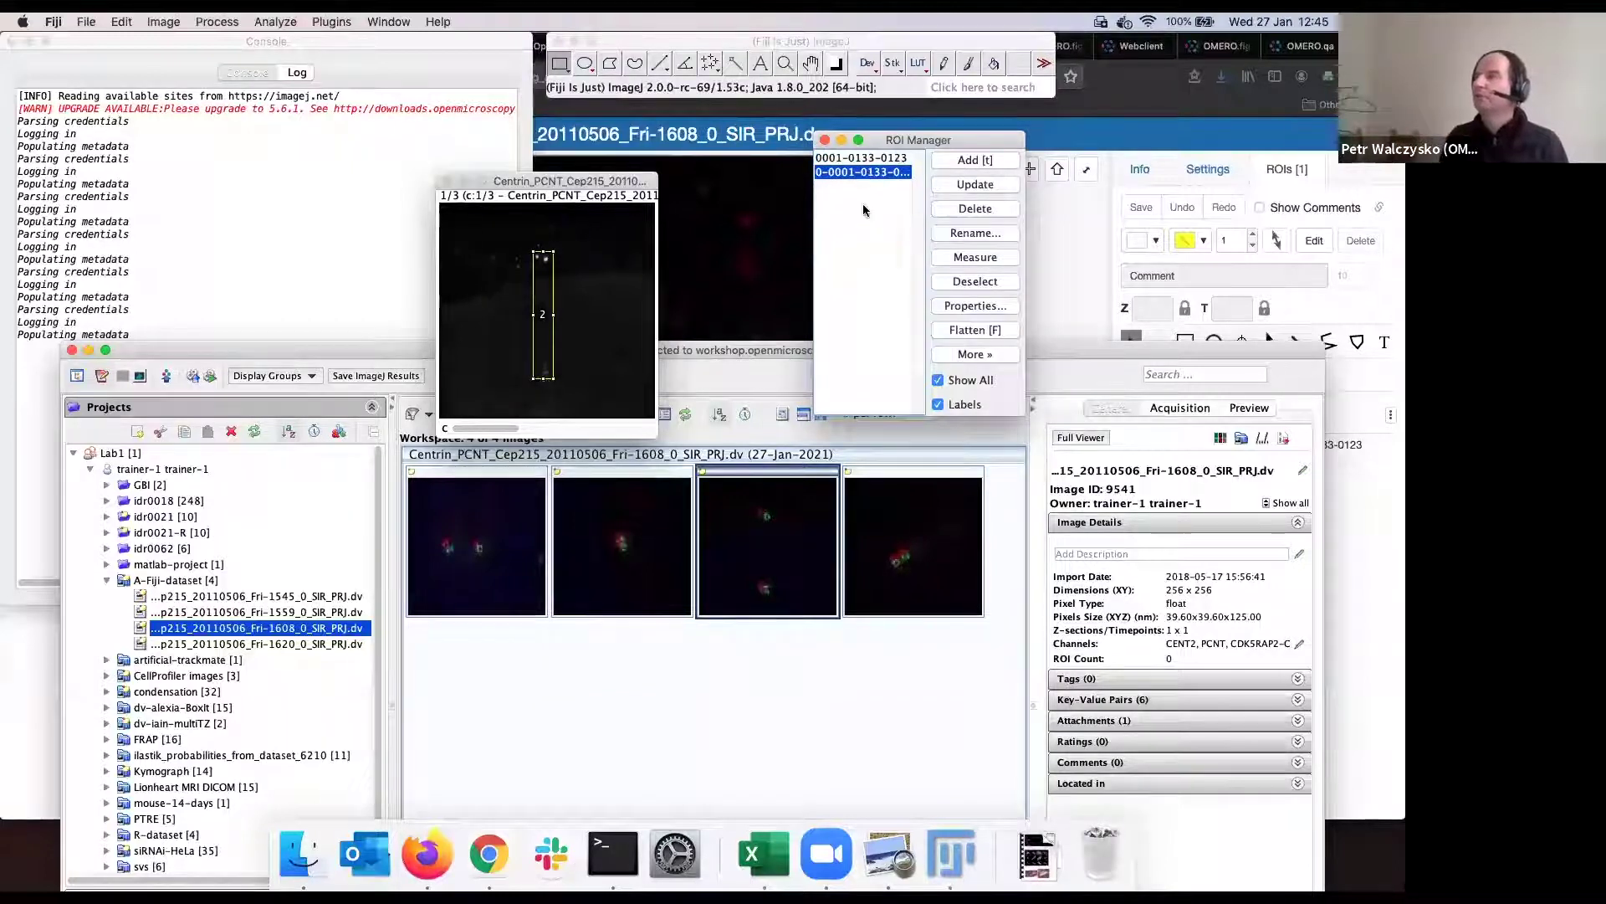
Move the Centrin image and OMERO.insight windows upward to tidy the workspace
{"action": "left_click_drag", "start_coordinate": [563, 179], "coordinate": [563, 144]}
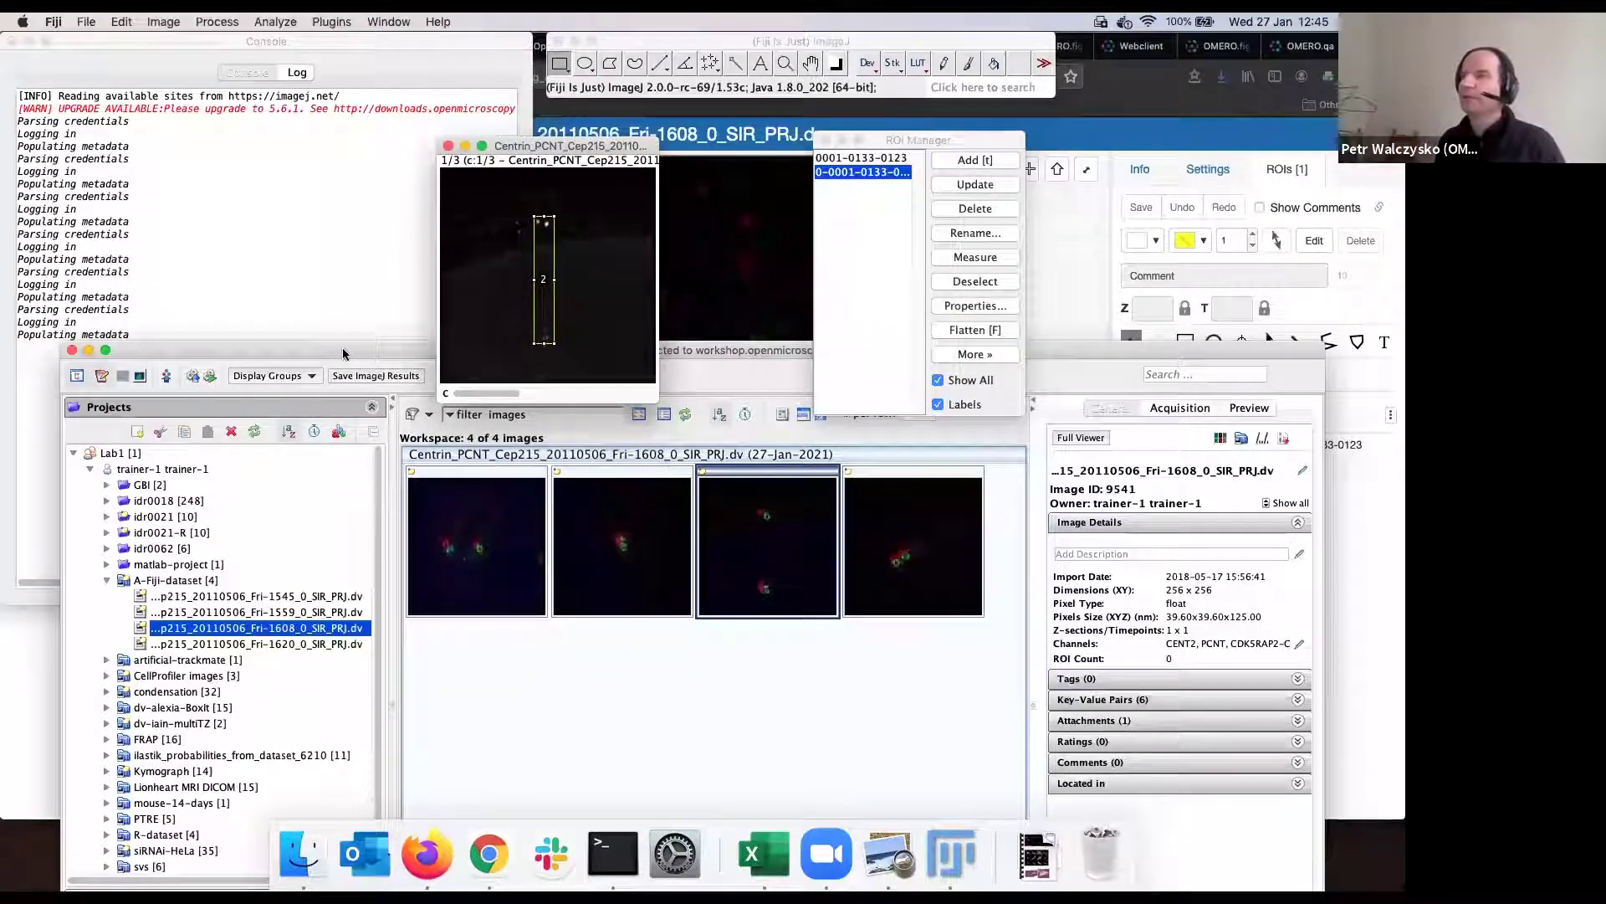
{"action": "left_click_drag", "start_coordinate": [348, 354], "coordinate": [360, 329]}
{"action": "left_click_drag", "start_coordinate": [372, 239], "coordinate": [366, 236]}
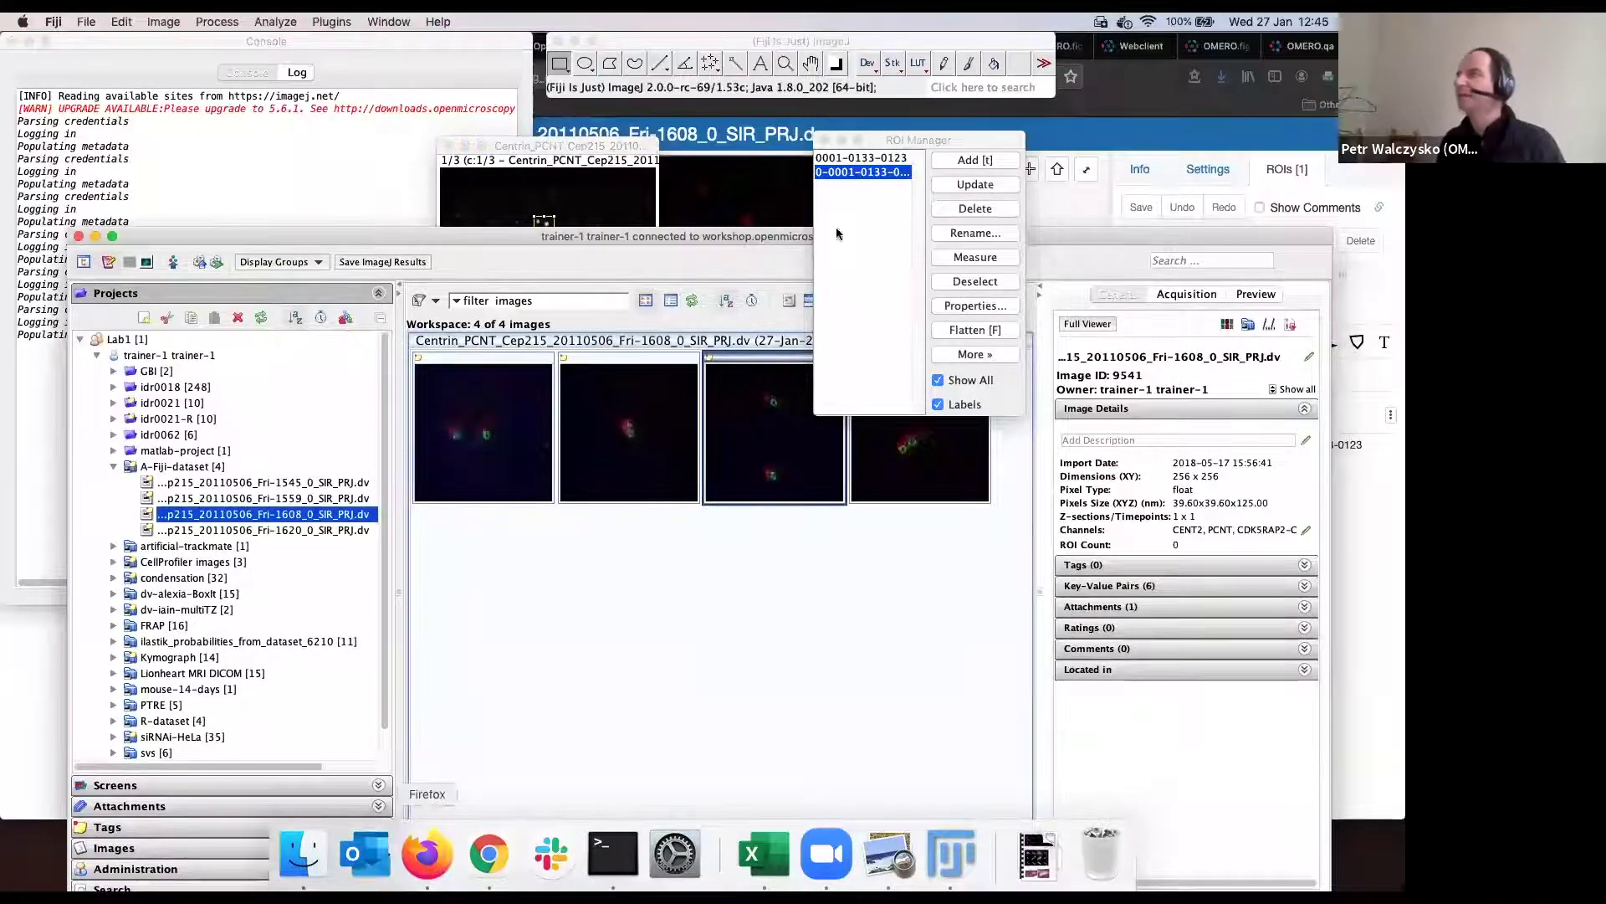
{"action": "key", "text": "super+Tab"}
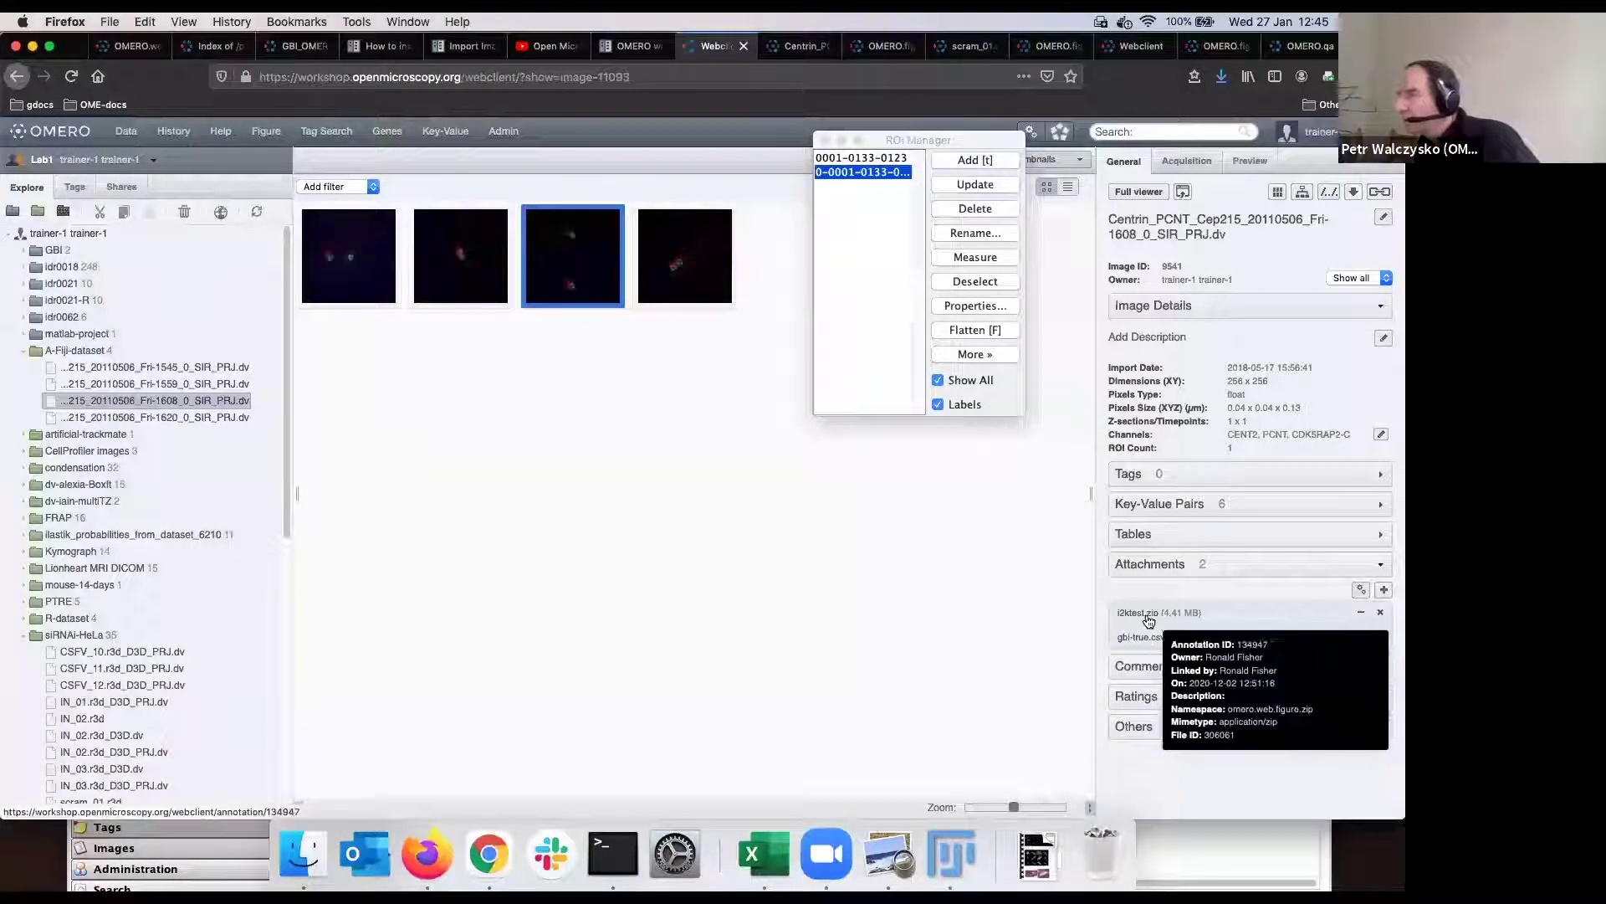
Zoom in on the Fri-1608 attachments in OMERO.web and open gbi-true.csv (403 B)
{"action": "mouse_move", "coordinate": [1142, 642]}
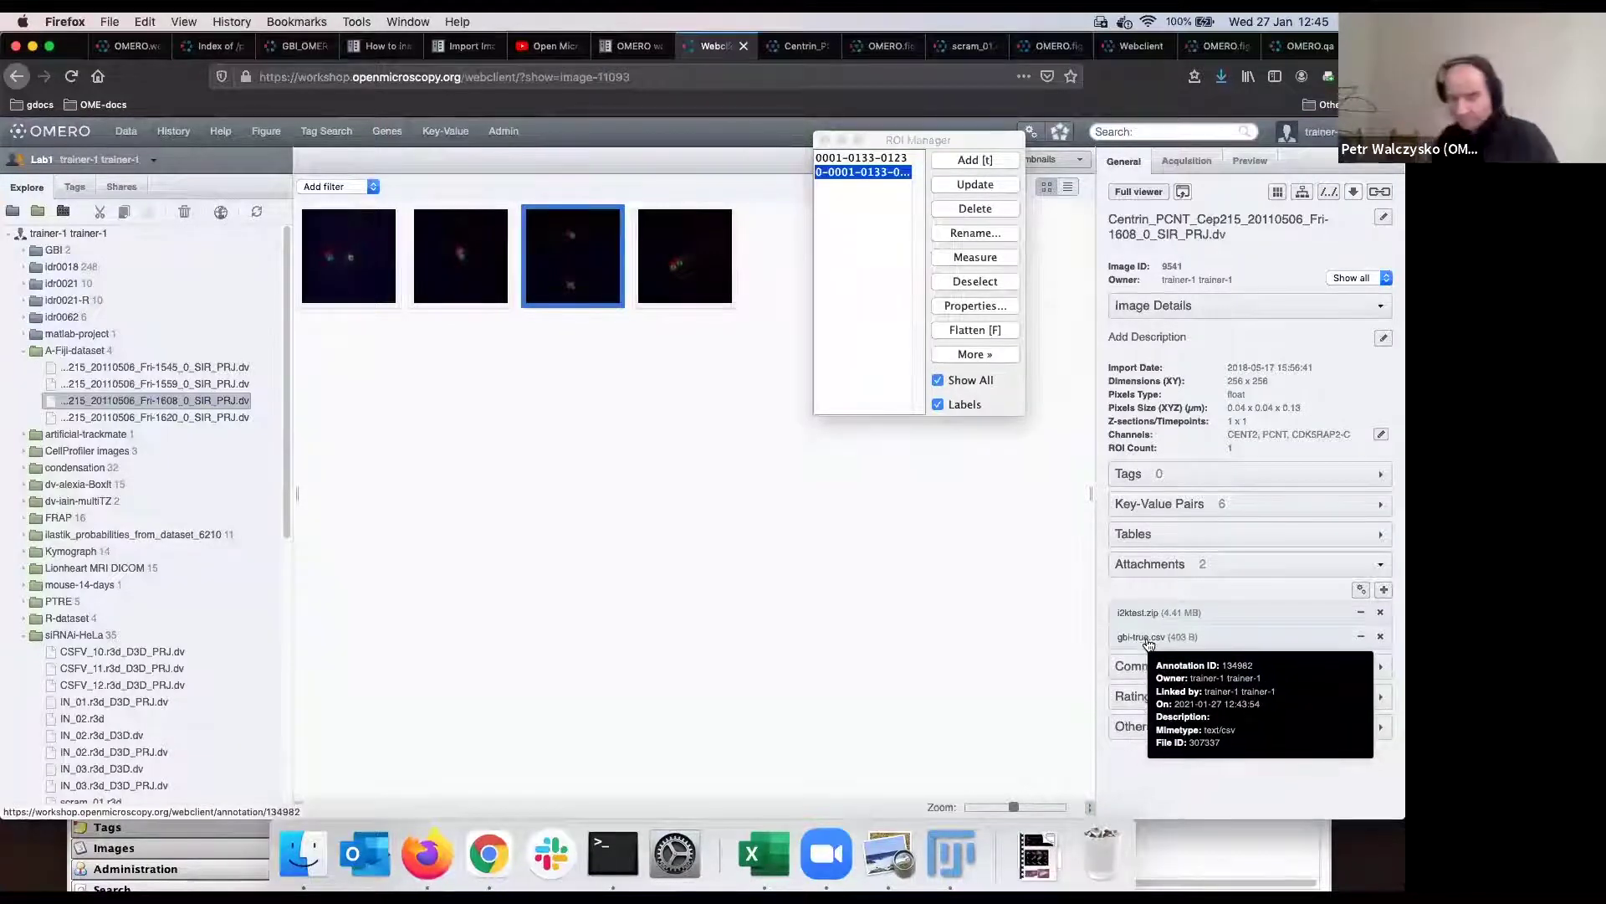
{"action": "key", "text": "super+plus"}
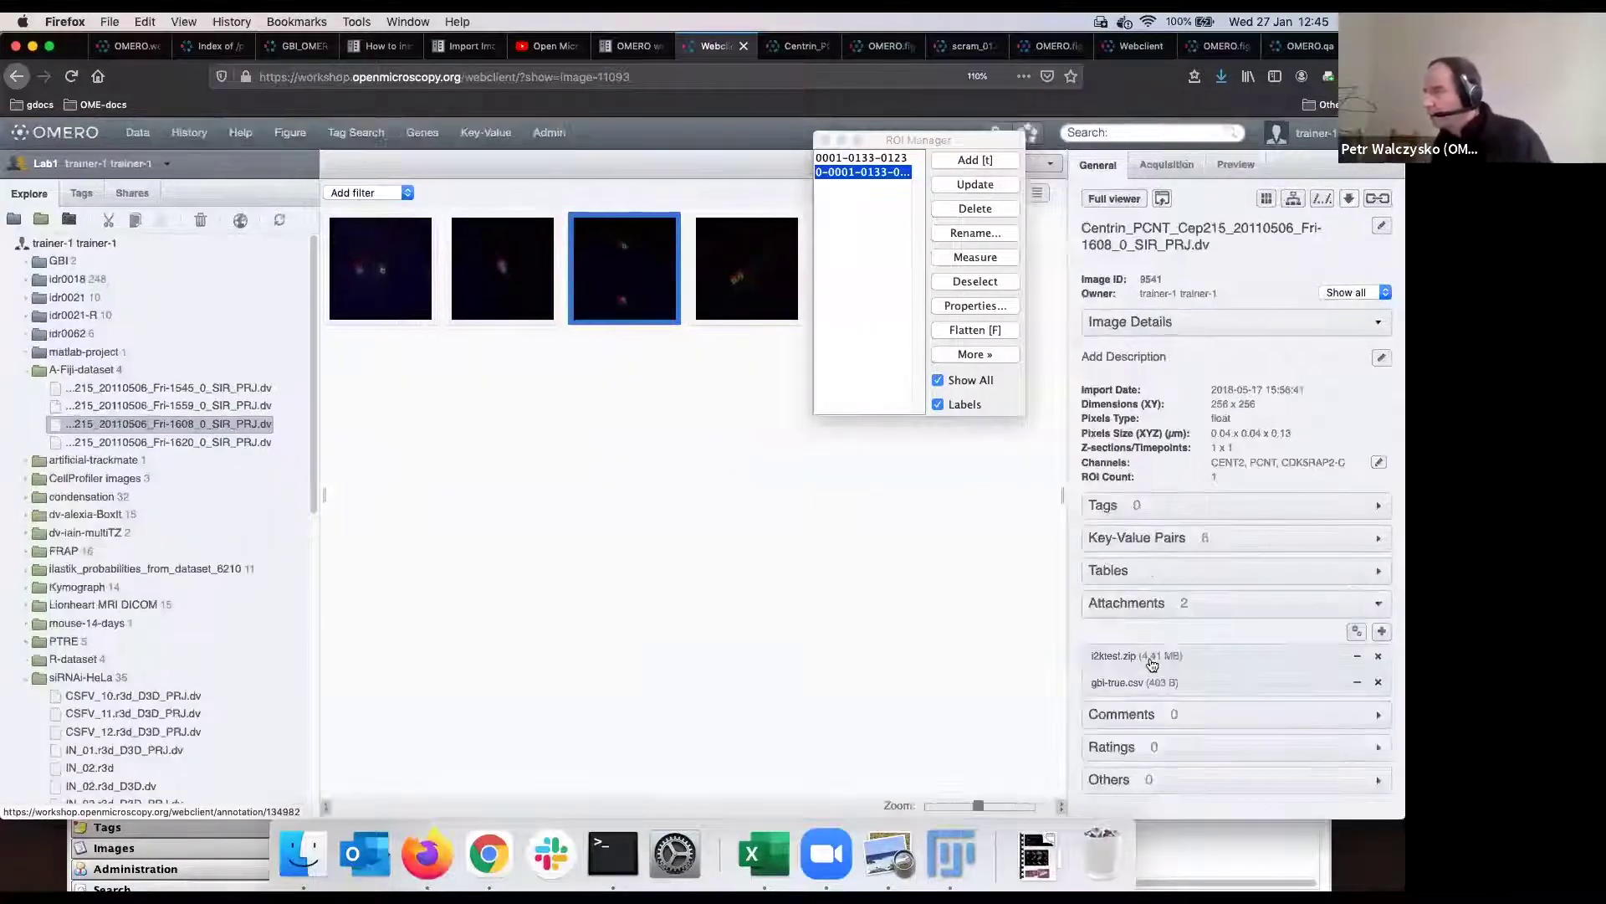
{"action": "key", "text": "super+plus"}
{"action": "key", "text": "super+plus"}
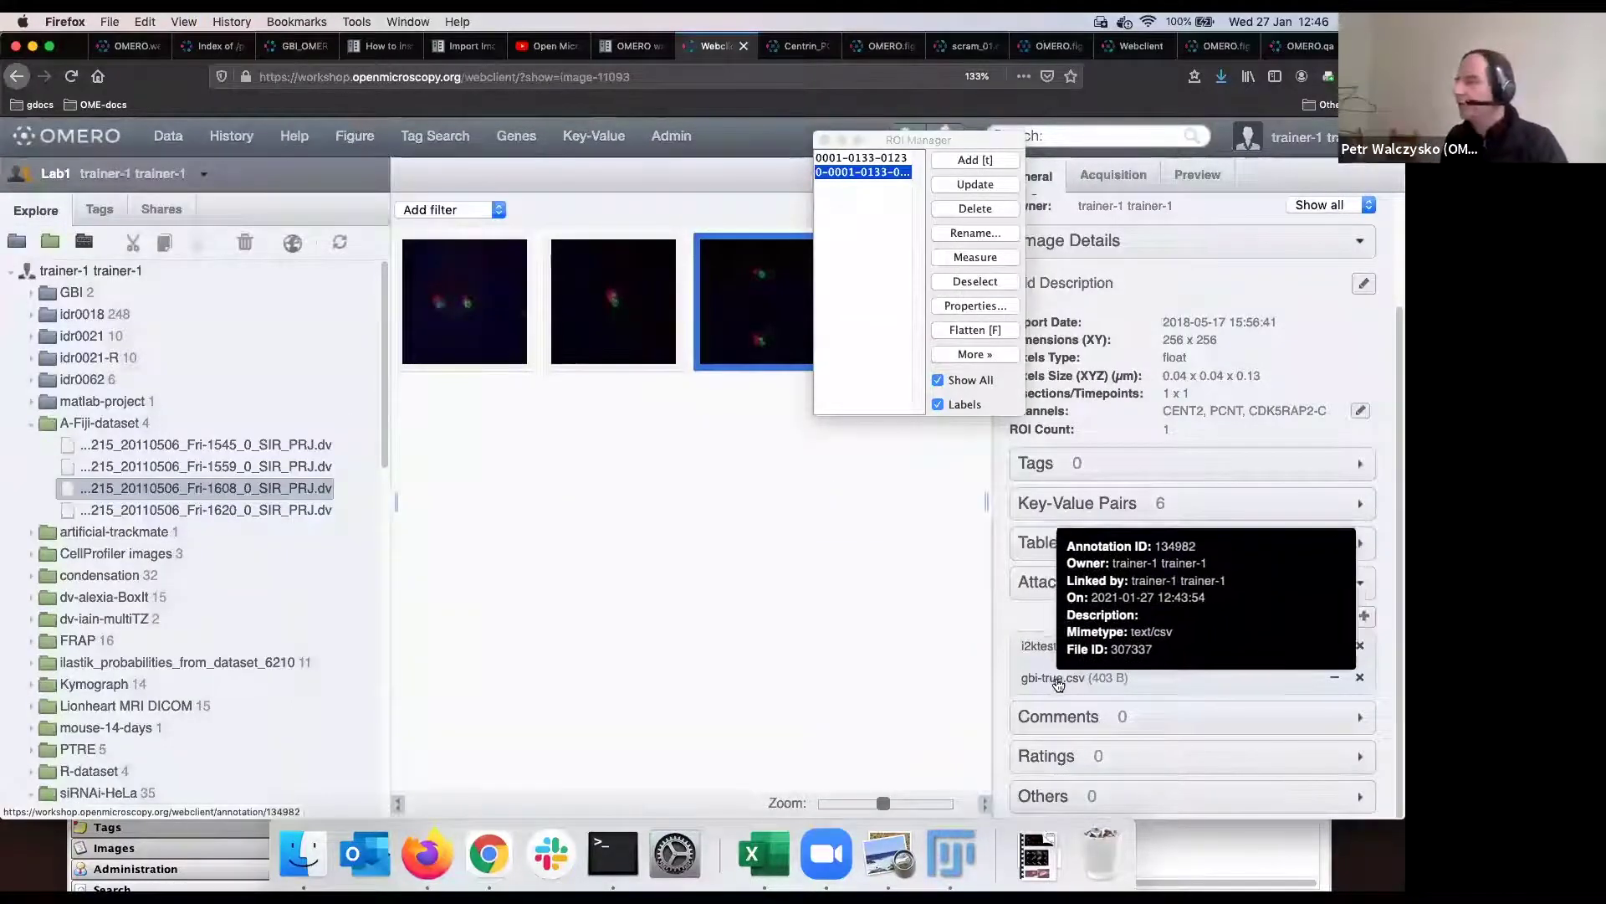
{"action": "left_click", "coordinate": [1061, 680]}
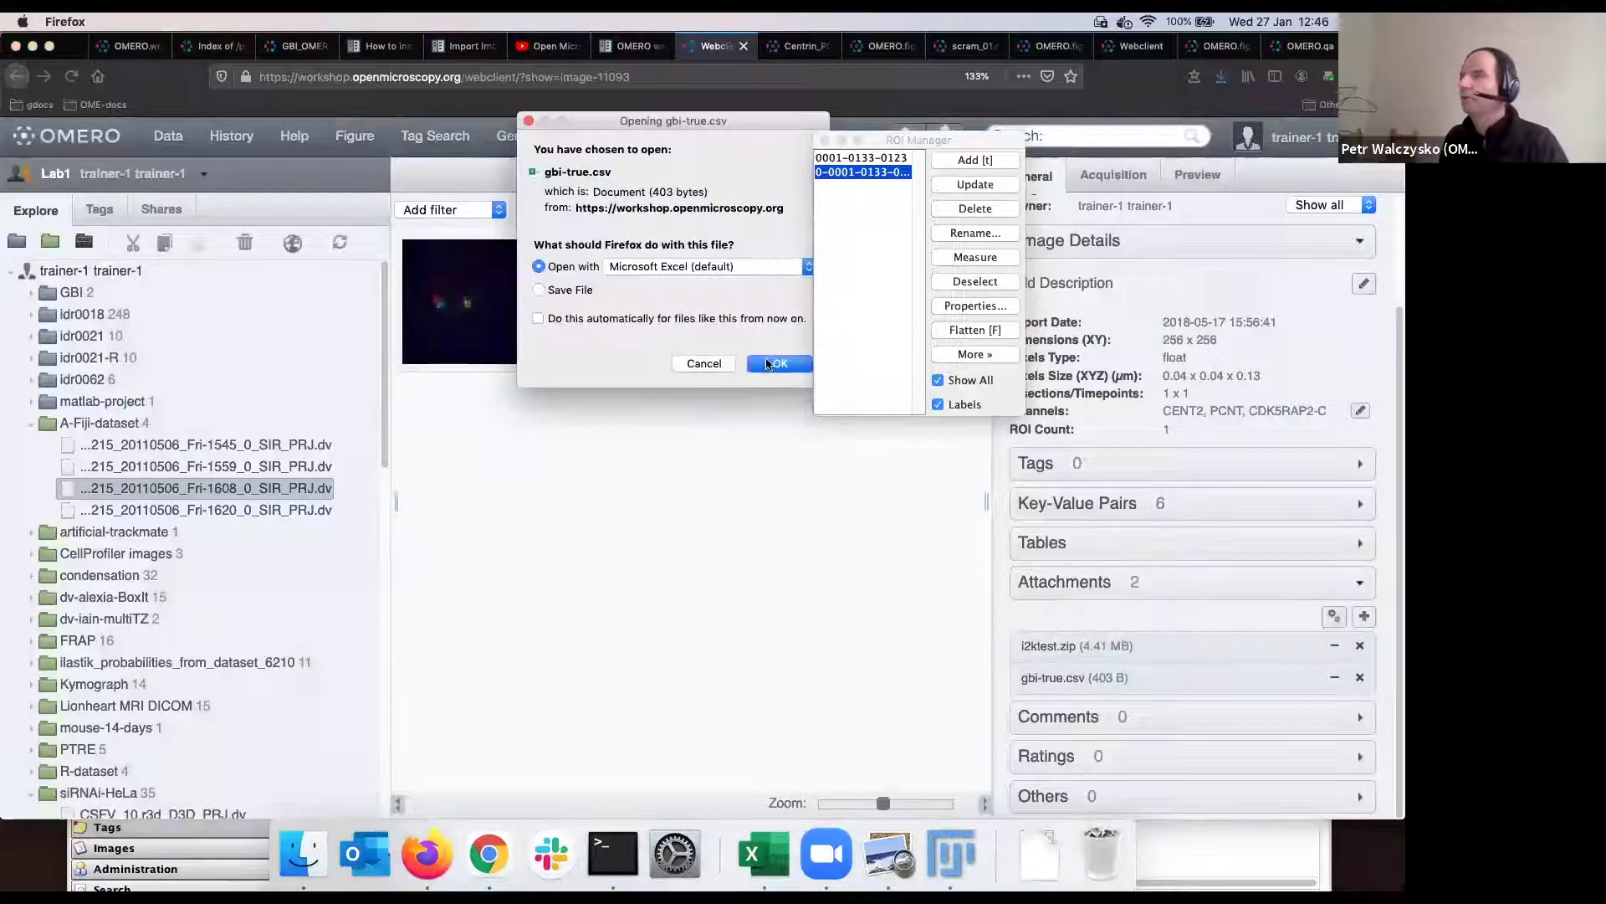
Open gbi-true.csv in Excel, showing the Centrin_PCNT row with Area 5.721 and Mean 653.805
{"action": "left_click", "coordinate": [767, 364]}
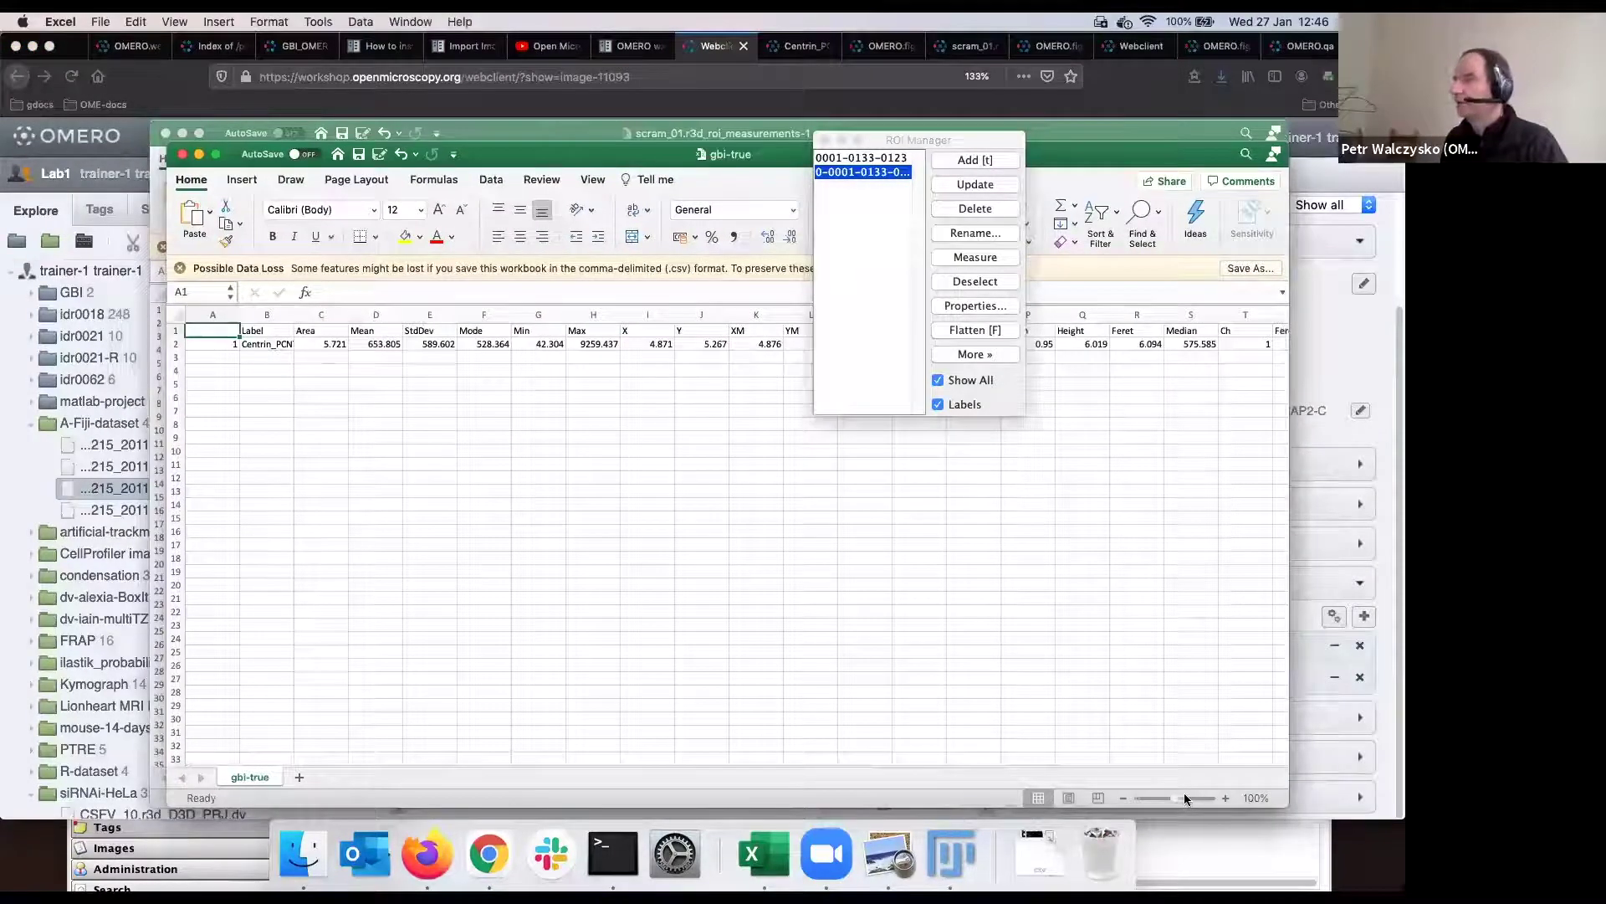
{"action": "scroll", "coordinate": [783, 752], "scroll_direction": "up", "scroll_amount": 5}
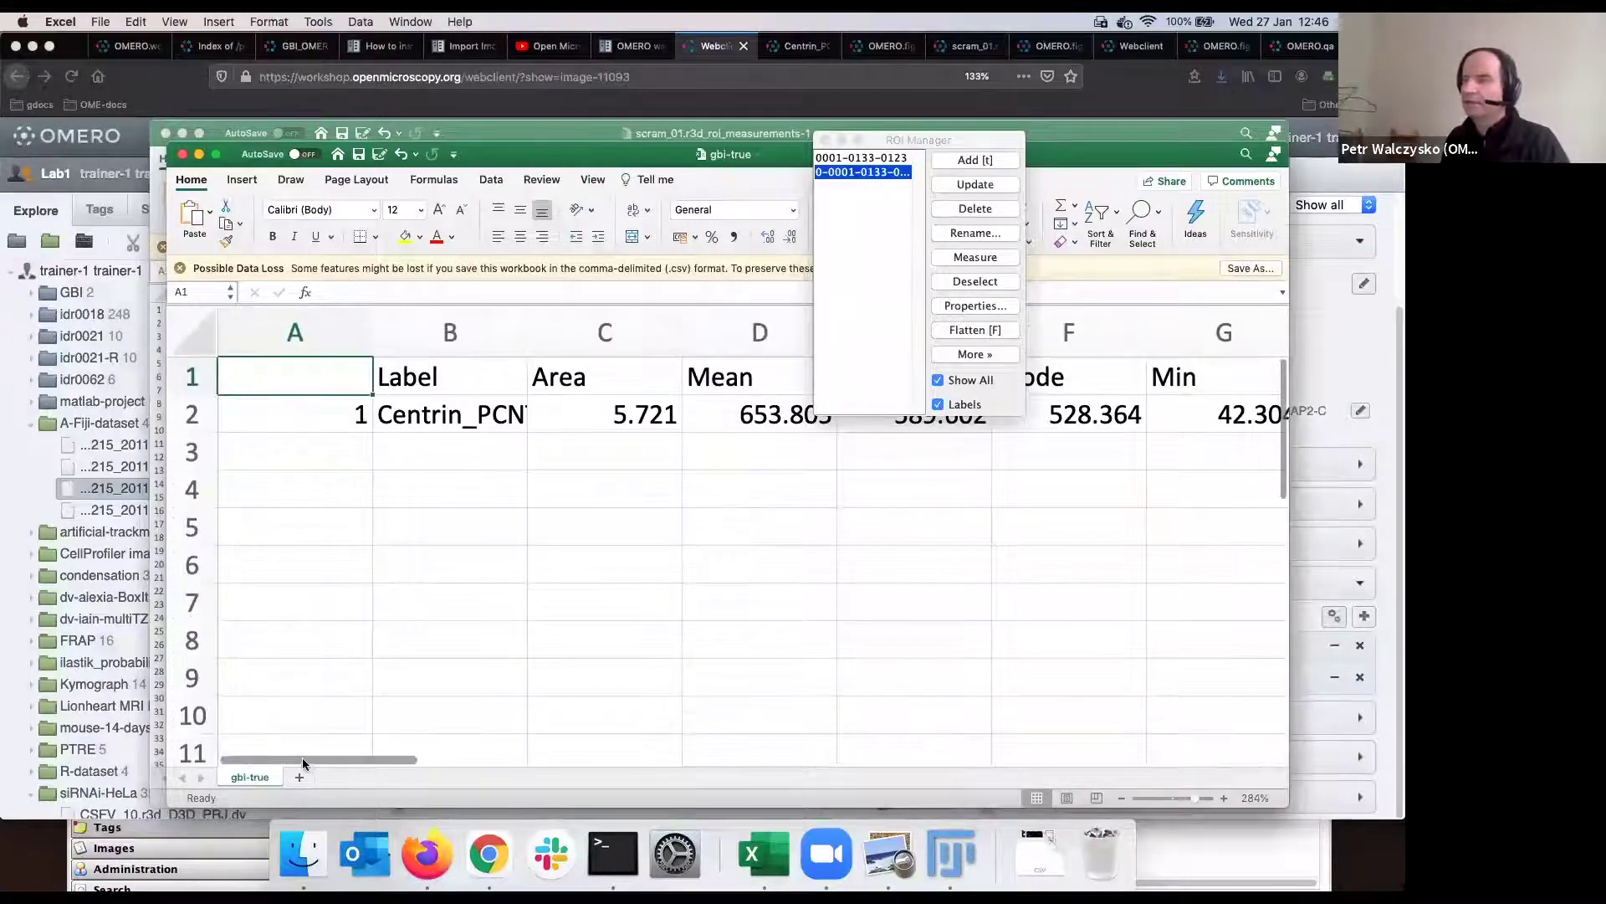
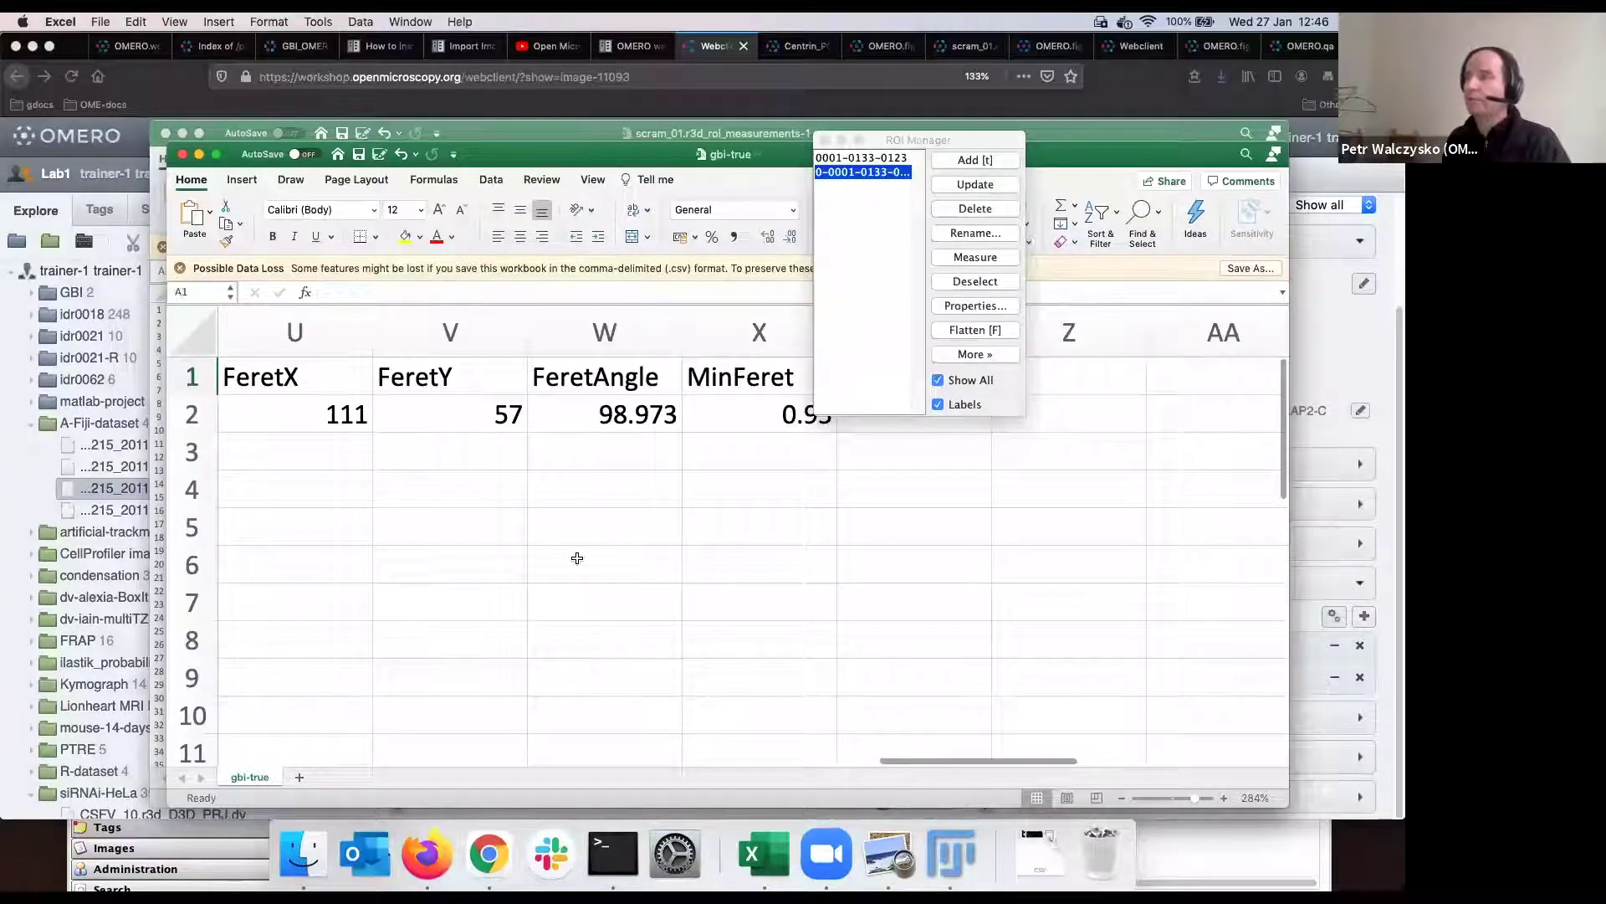
Check the FeretY and FeretAngle values, scroll back to column A, and return to Fiji
{"action": "left_click", "coordinate": [452, 411]}
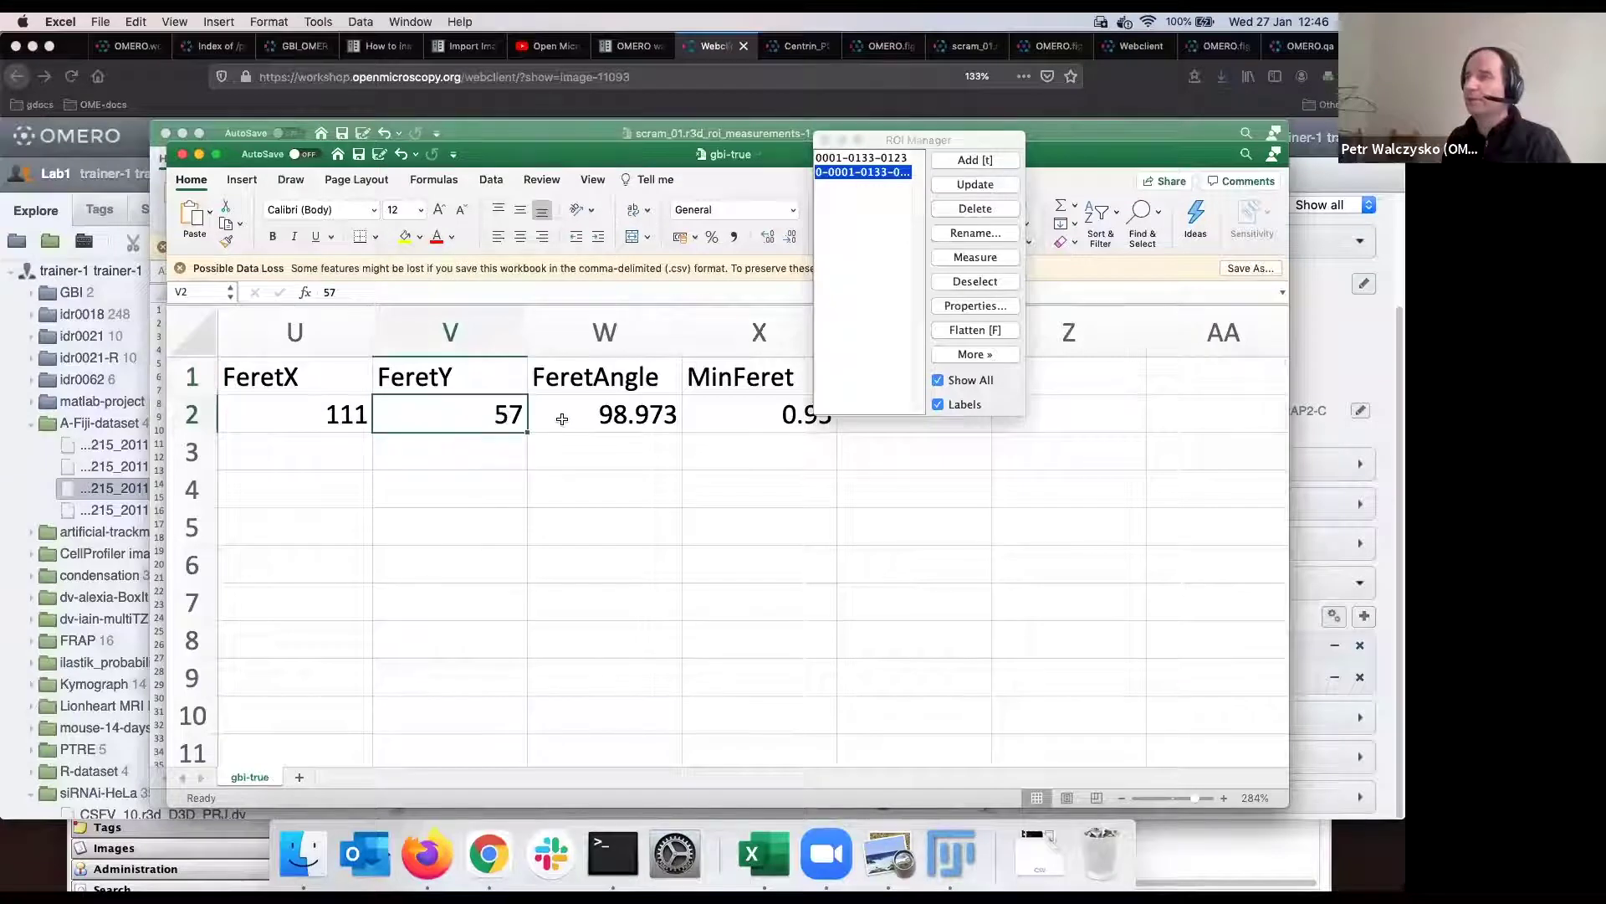
{"action": "left_click", "coordinate": [606, 416]}
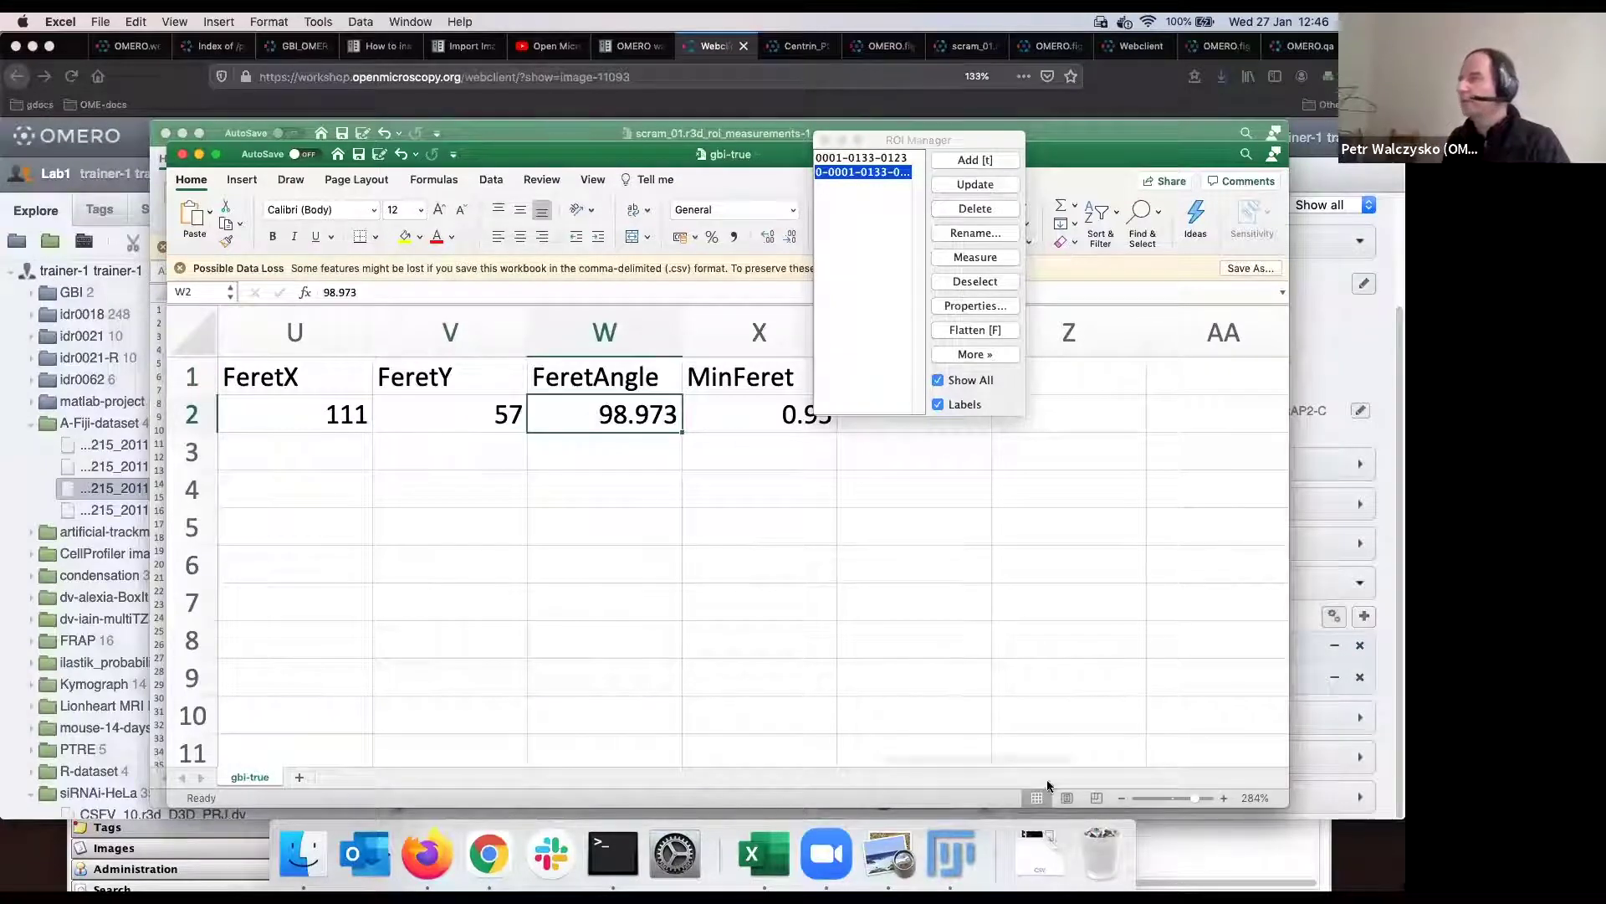
{"action": "scroll", "coordinate": [920, 753], "scroll_direction": "left", "scroll_amount": 2}
{"action": "scroll", "coordinate": [825, 758], "scroll_direction": "left", "scroll_amount": 10}
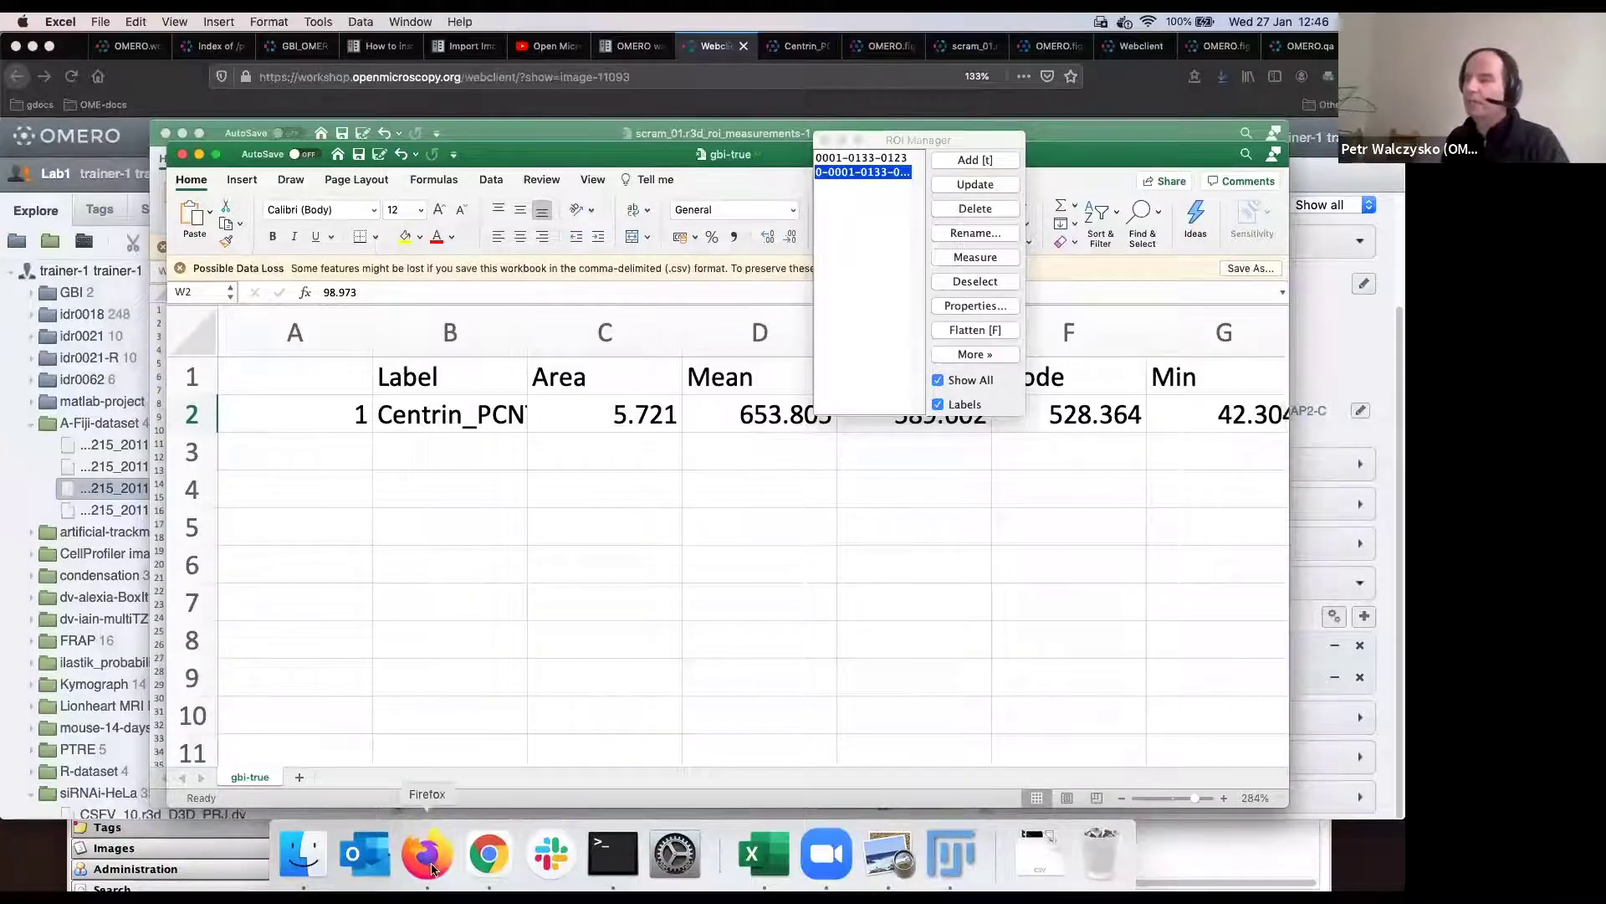
{"action": "left_click", "coordinate": [950, 851]}
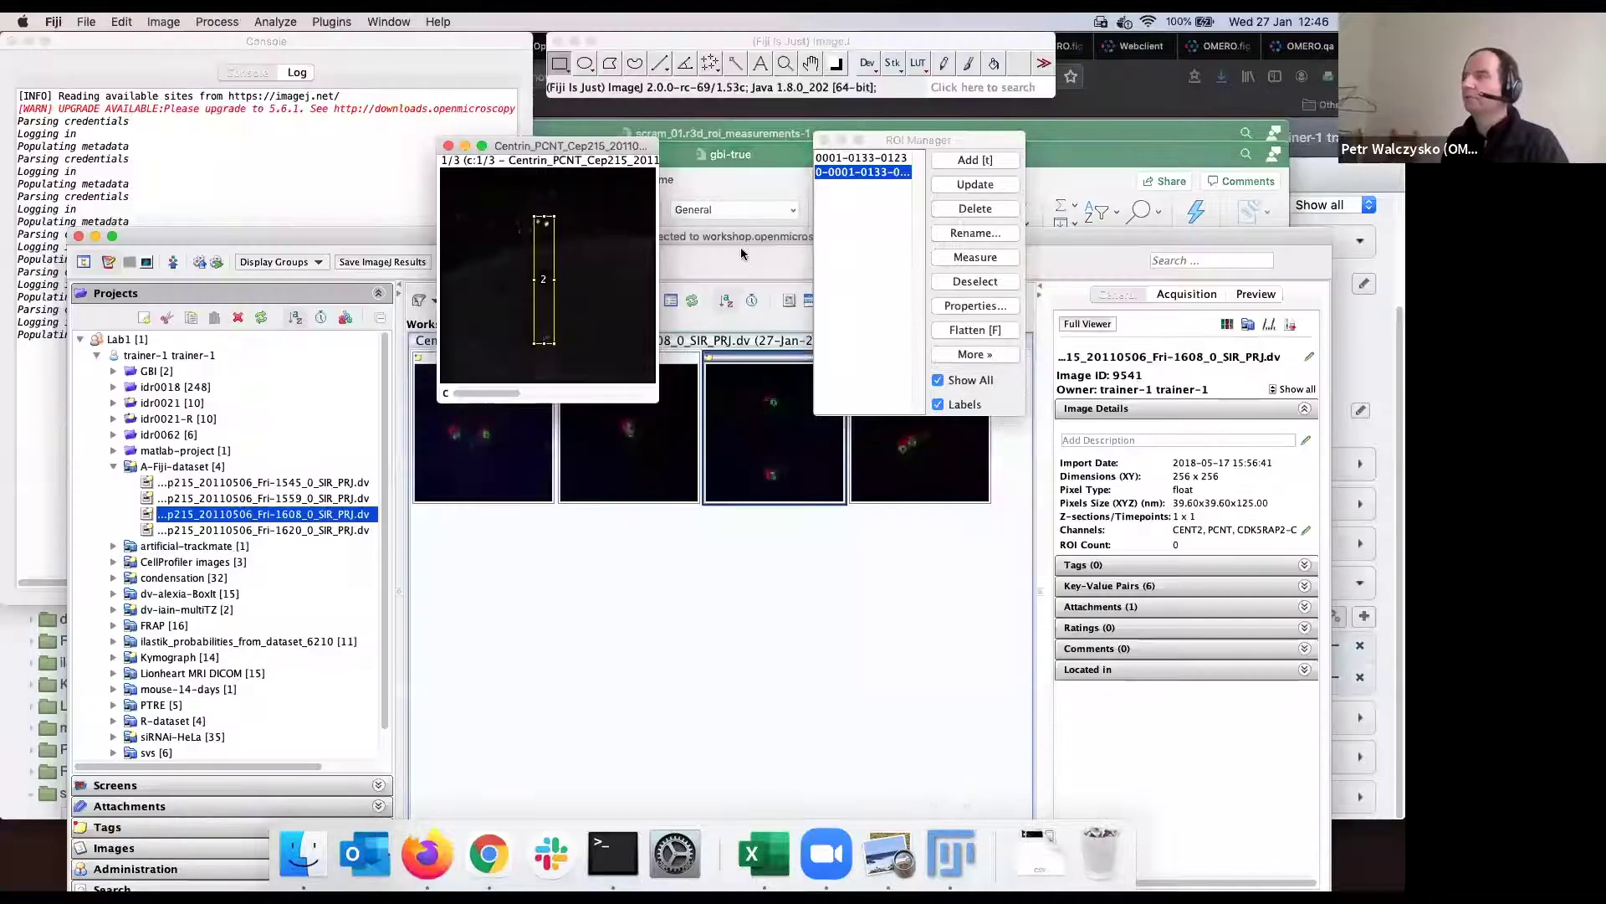
Reposition the OMERO browser and move the Centrin image window with its ROI to the right
{"action": "left_click", "coordinate": [735, 238]}
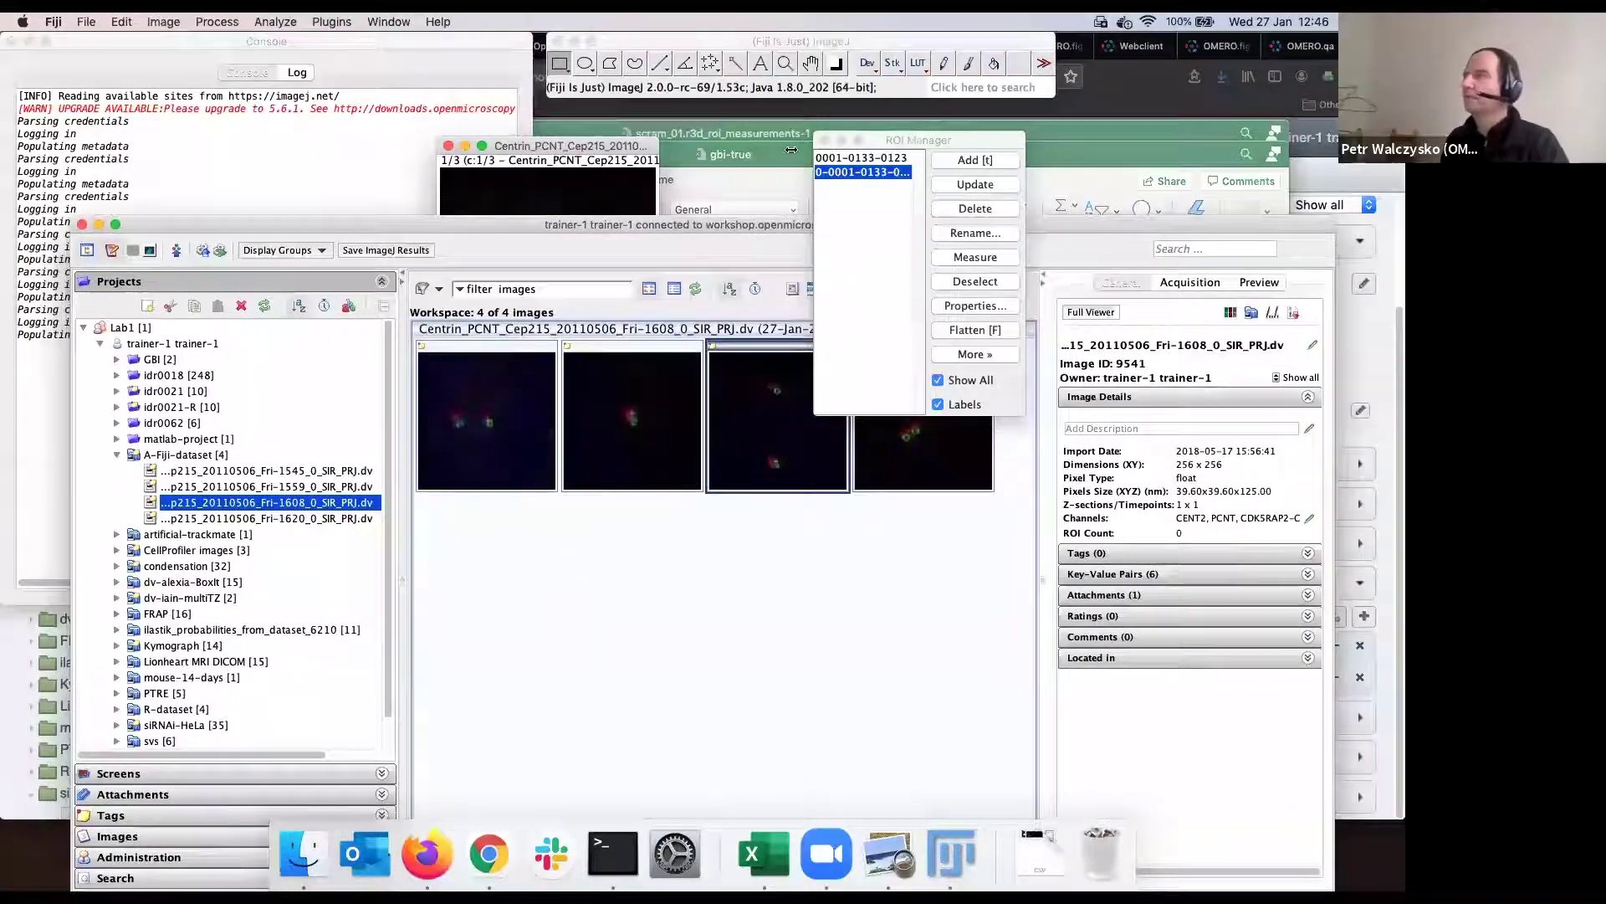
{"action": "left_click_drag", "start_coordinate": [735, 238], "coordinate": [723, 218]}
{"action": "left_click_drag", "start_coordinate": [581, 147], "coordinate": [585, 121]}
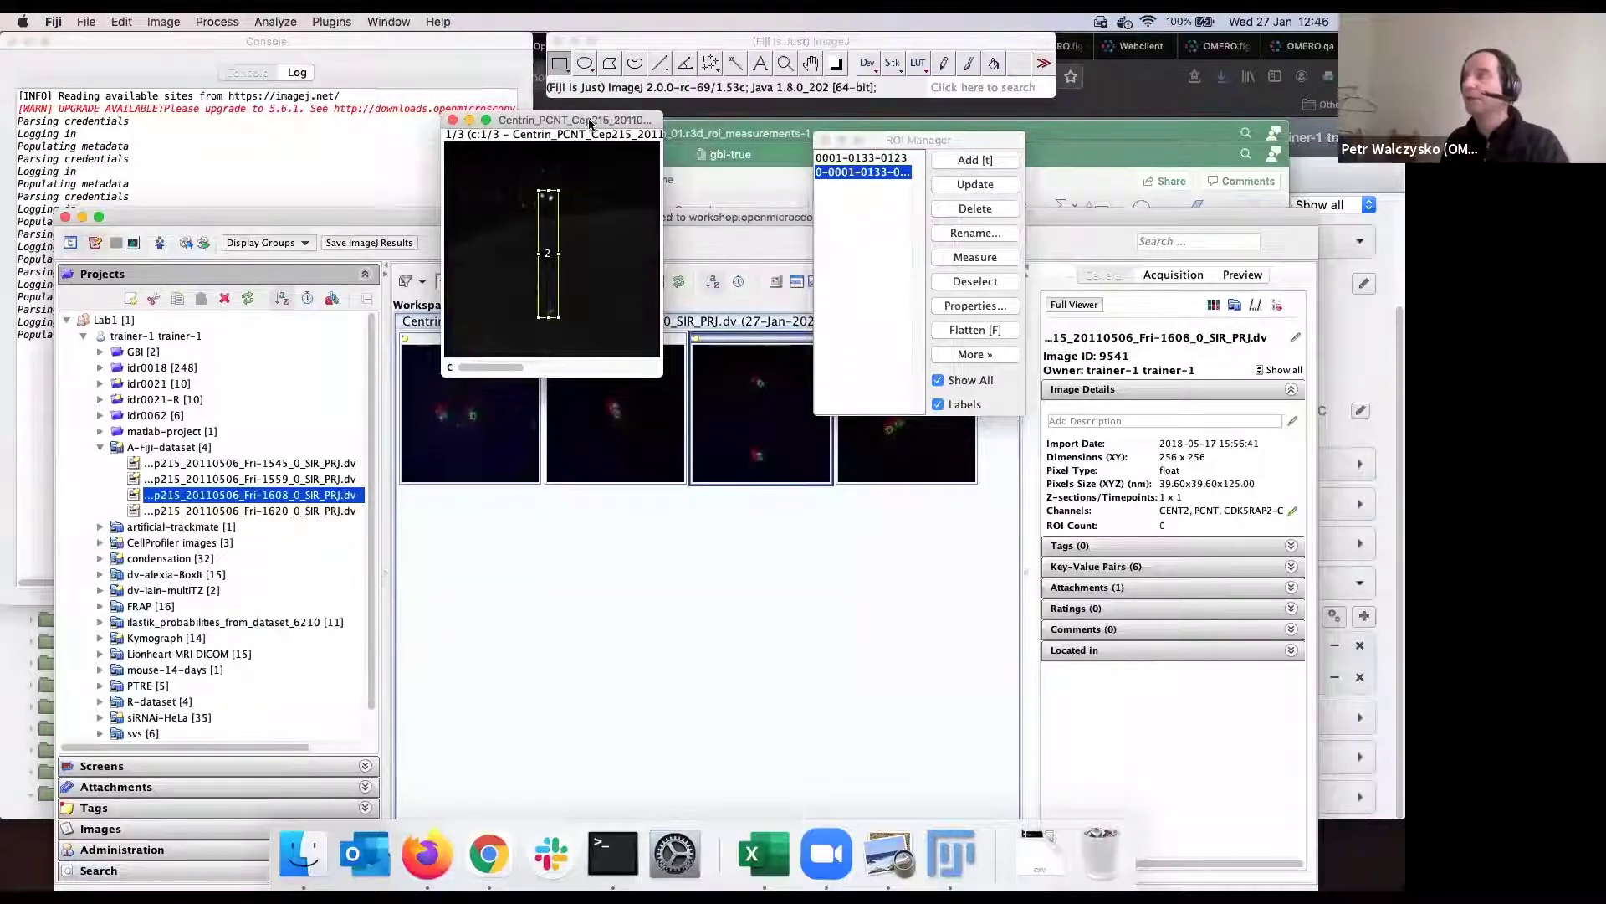
{"action": "left_click_drag", "start_coordinate": [599, 123], "coordinate": [660, 136]}
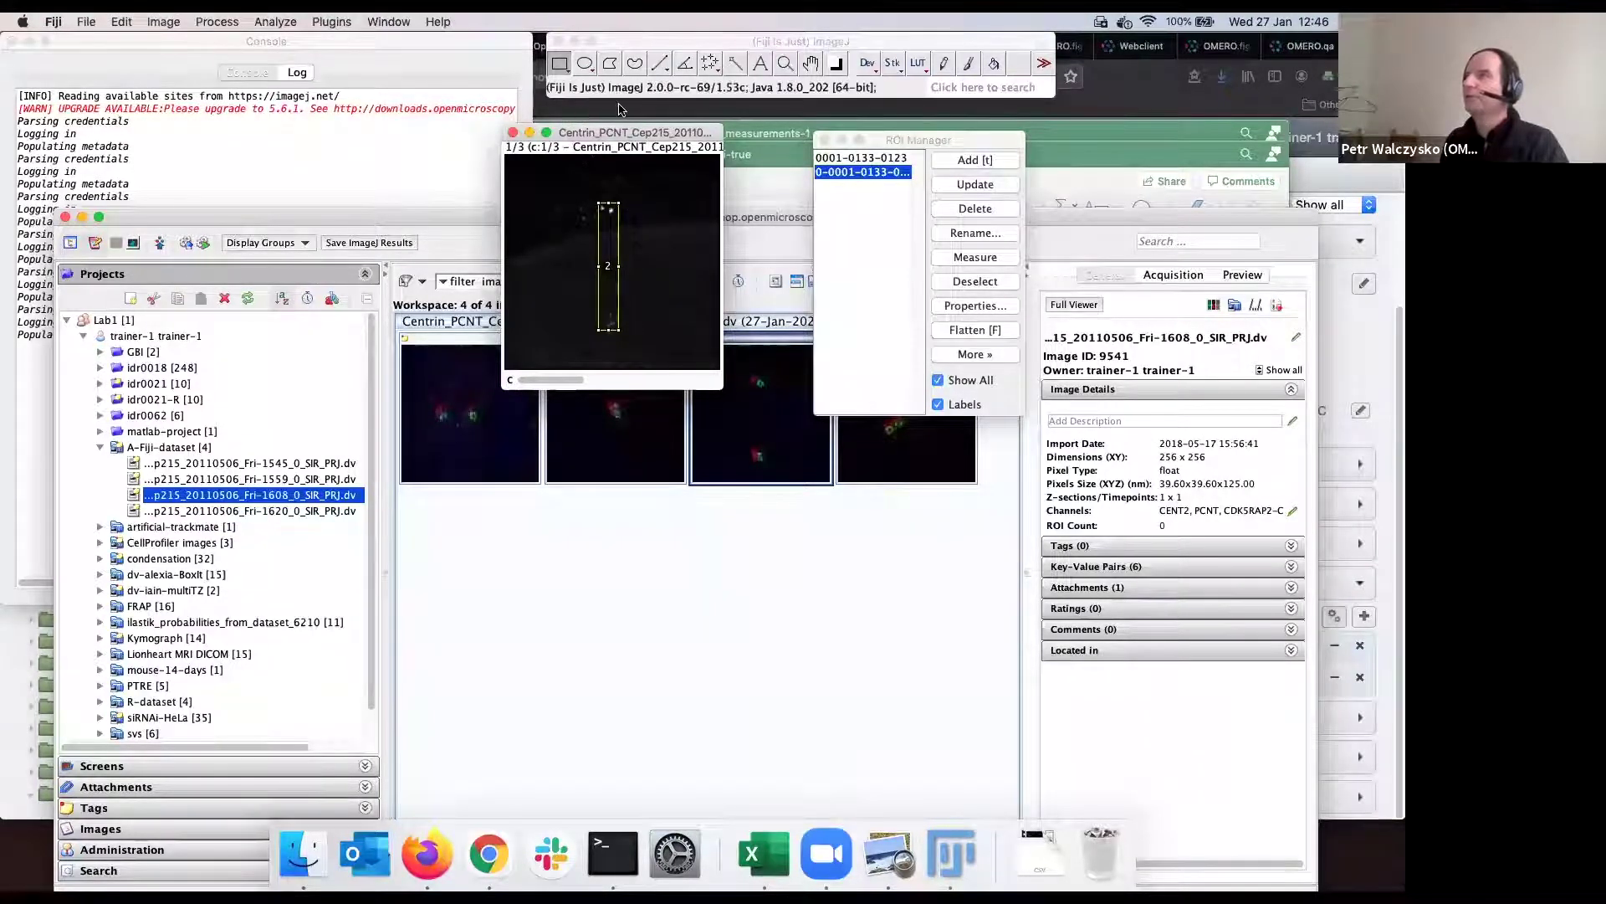
{"action": "left_click", "coordinate": [635, 38]}
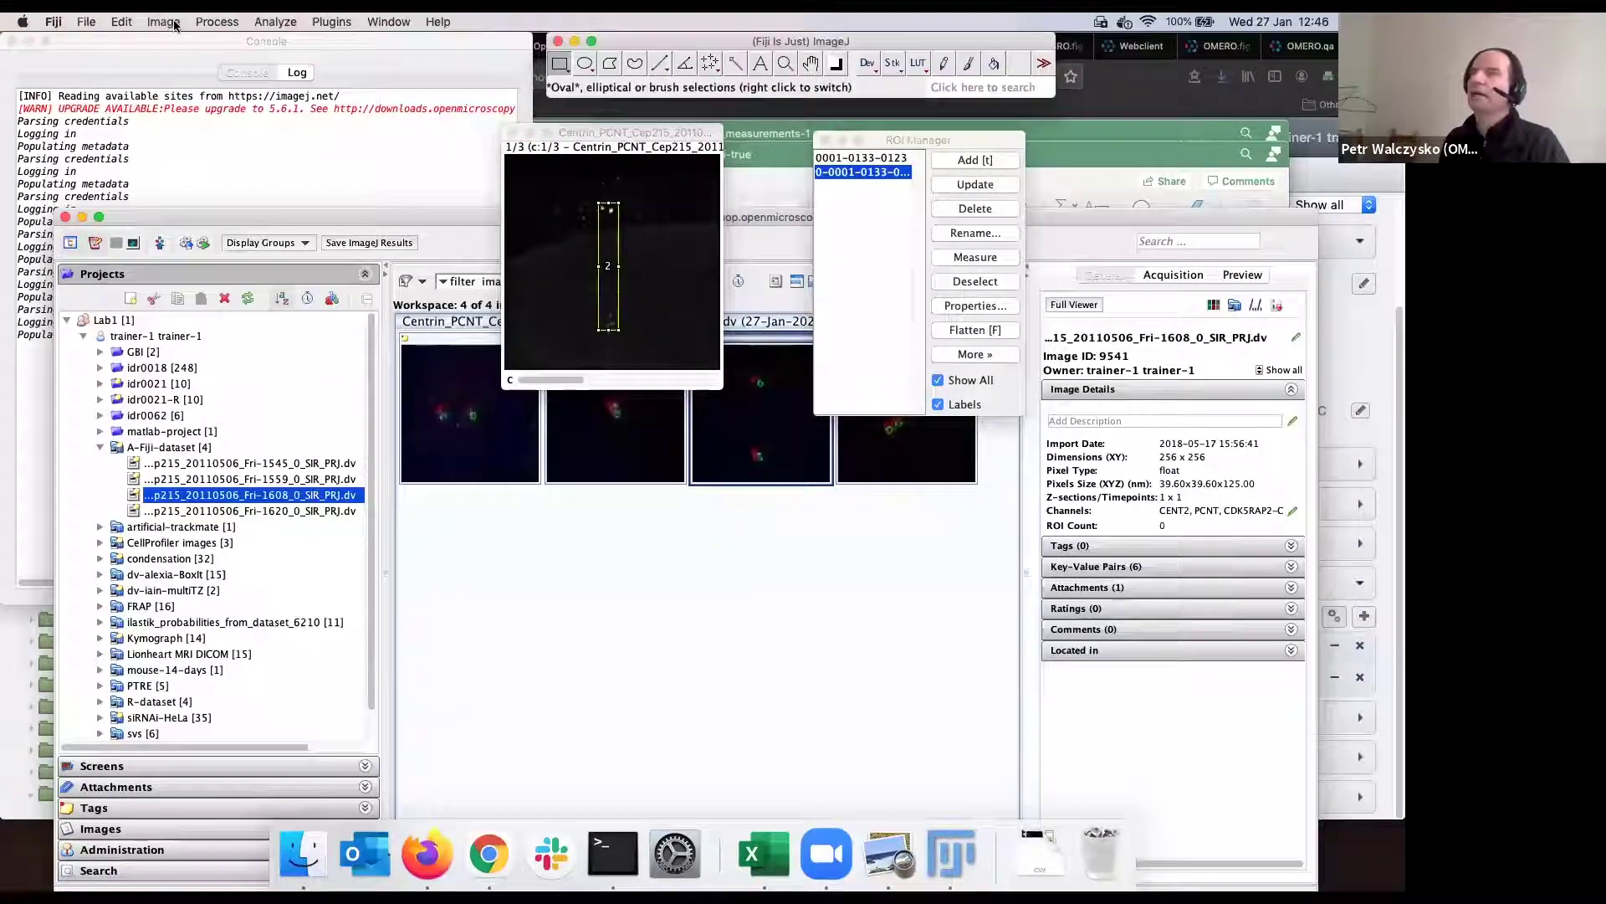
Crop the Centrin image to its rectangle ROI and move the cropped window down-left
{"action": "left_click", "coordinate": [165, 22]}
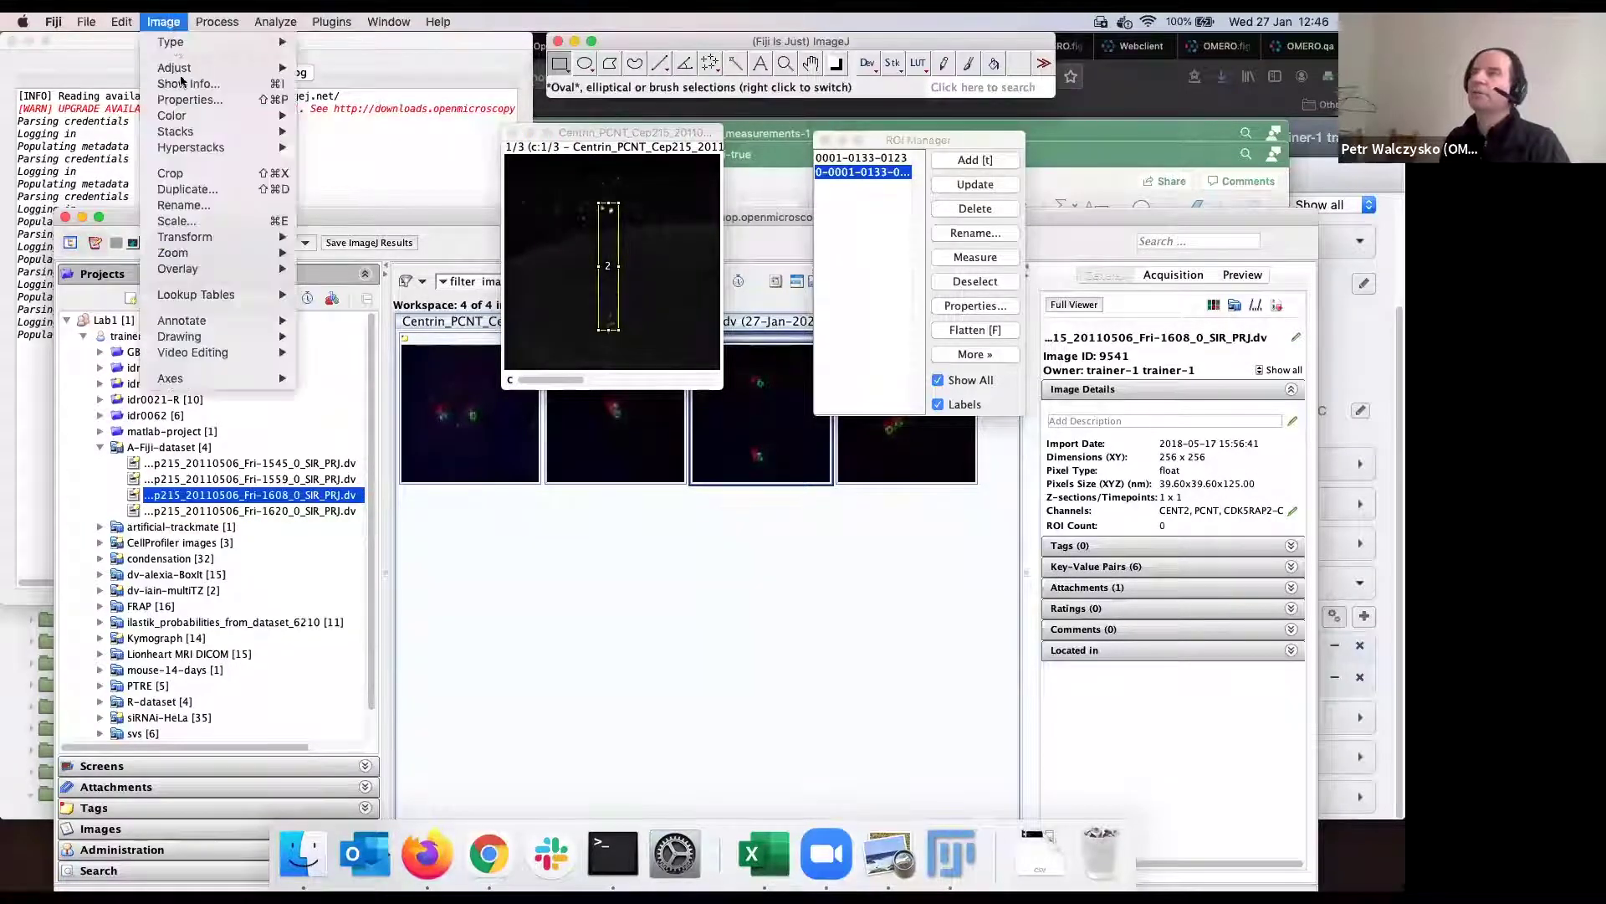
{"action": "left_click", "coordinate": [193, 178]}
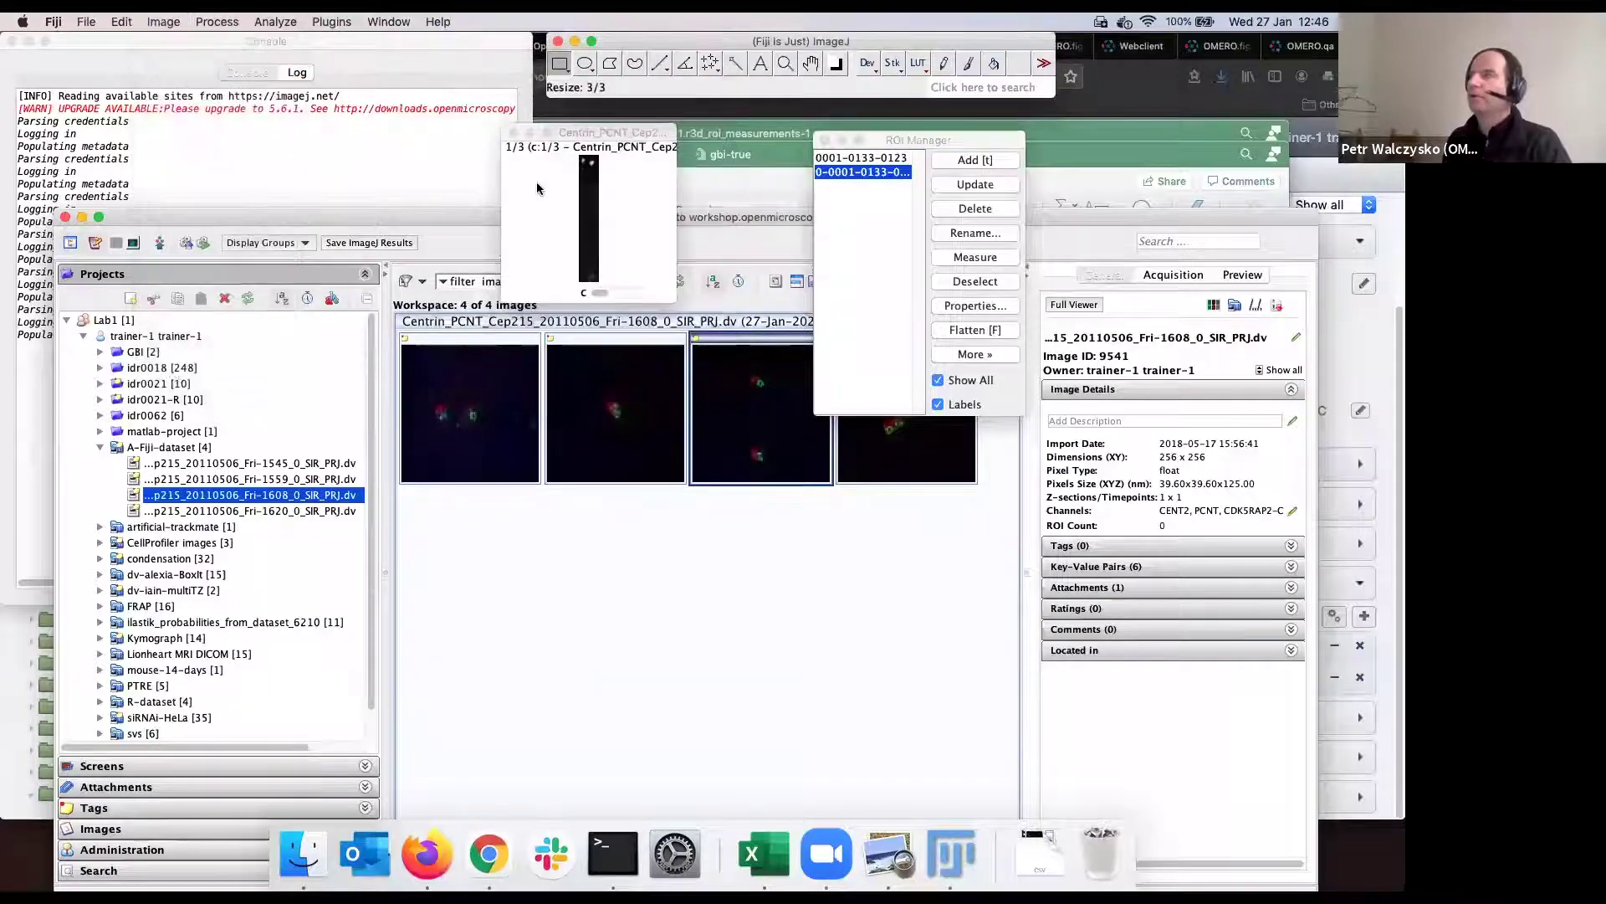
{"action": "left_click_drag", "start_coordinate": [598, 134], "coordinate": [562, 180]}
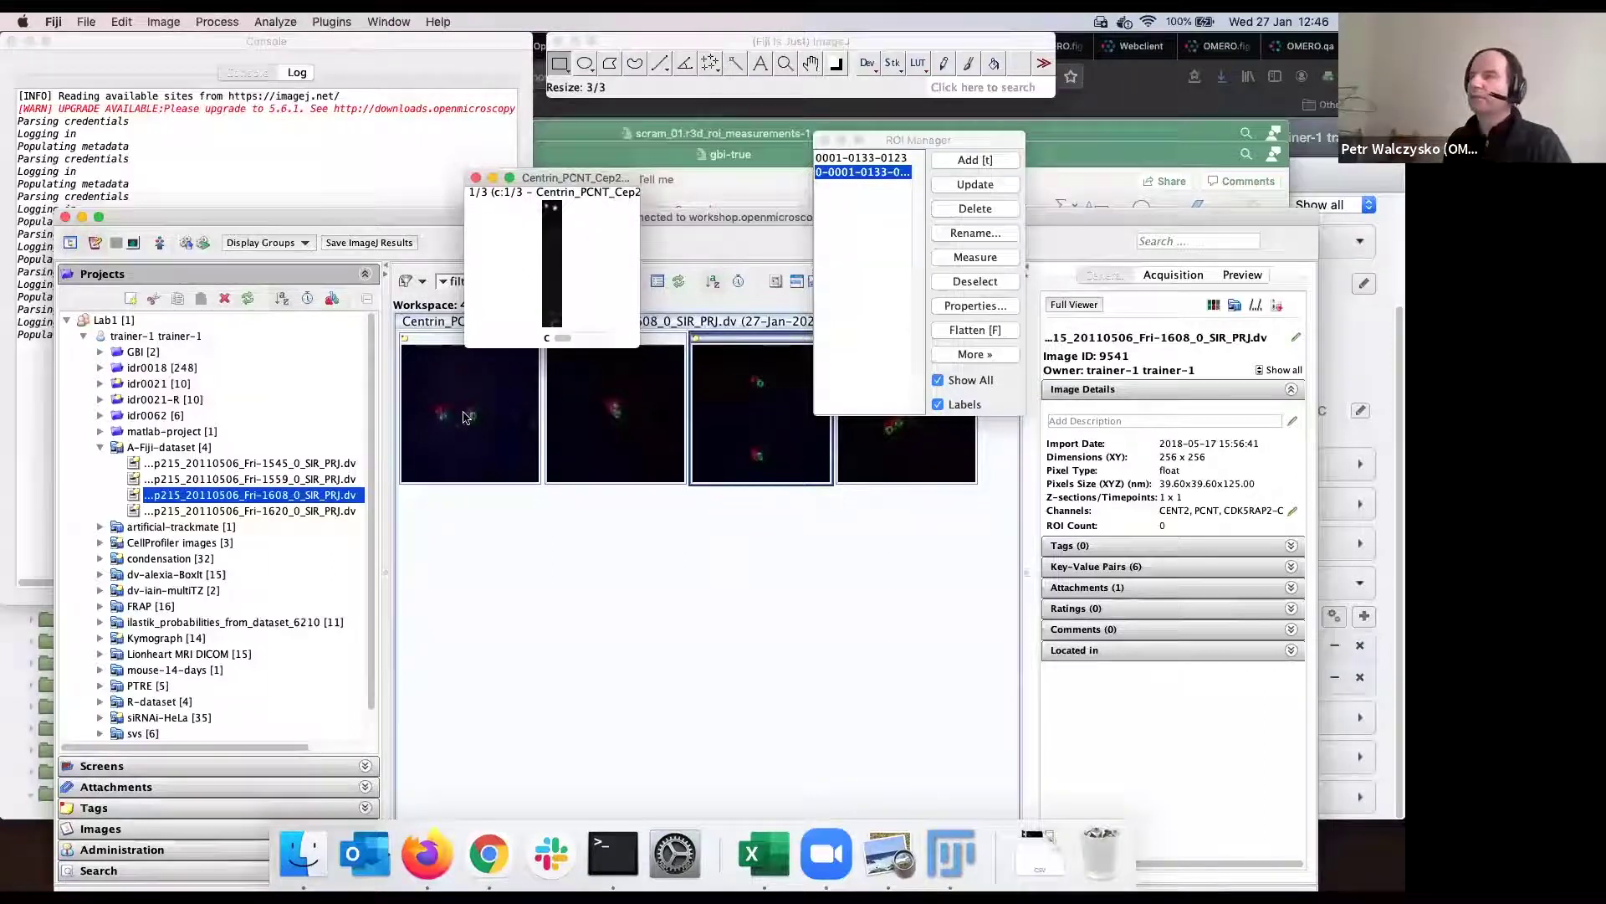
{"action": "left_click", "coordinate": [331, 21]}
Start Save Image(s) to OMERO and choose A-Fiji-dataset as the upload destination
{"action": "mouse_move", "coordinate": [410, 417]}
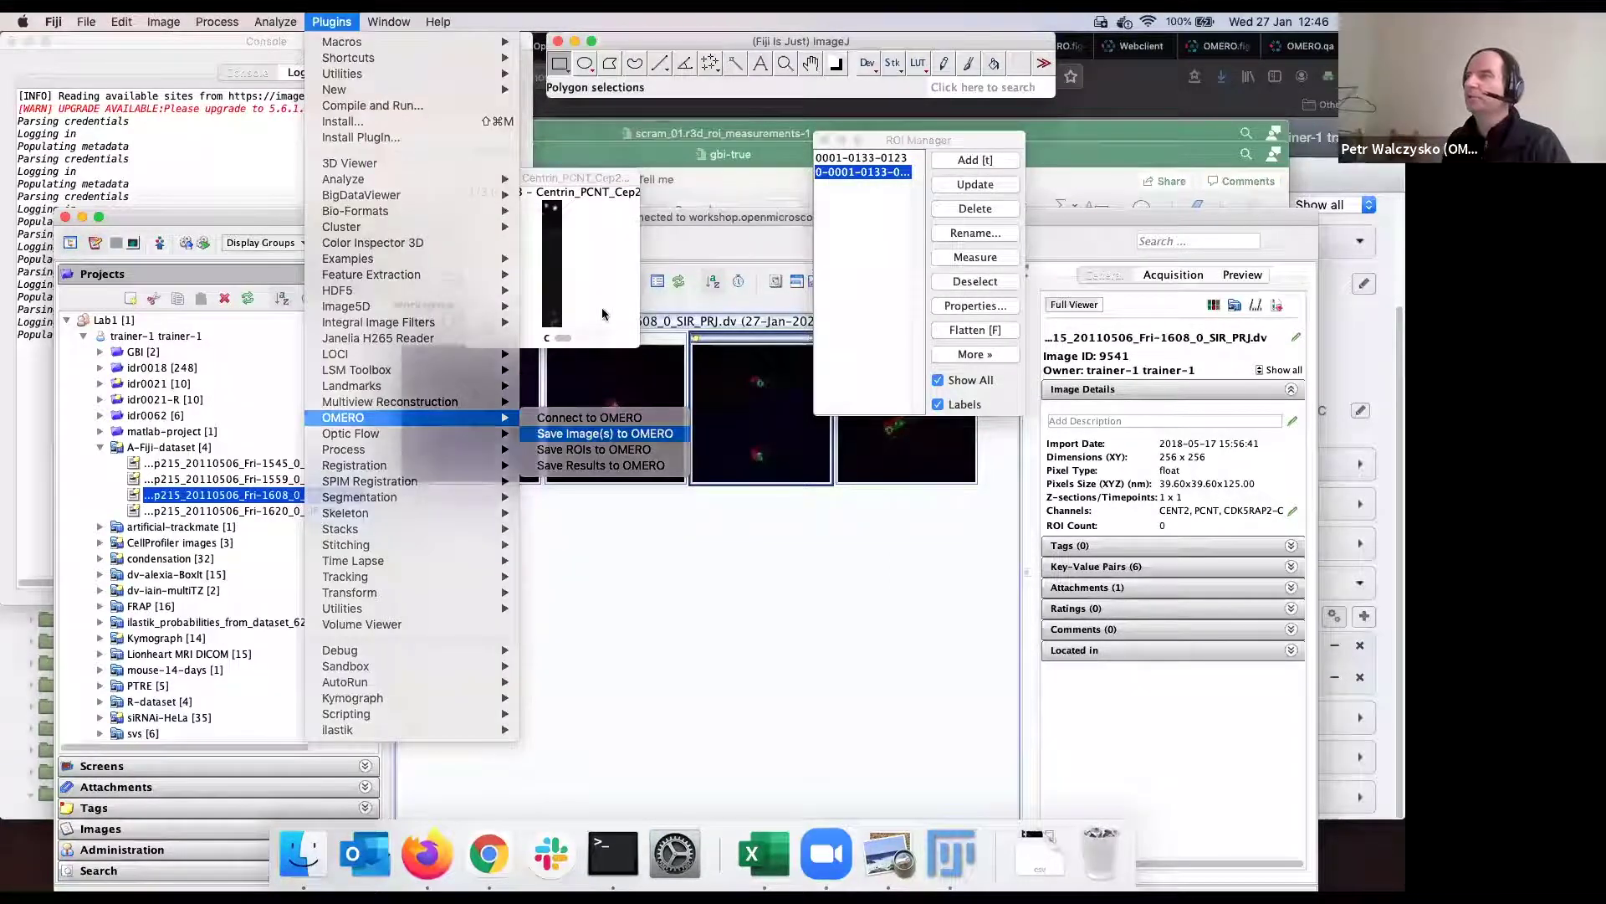
{"action": "key", "text": "Return"}
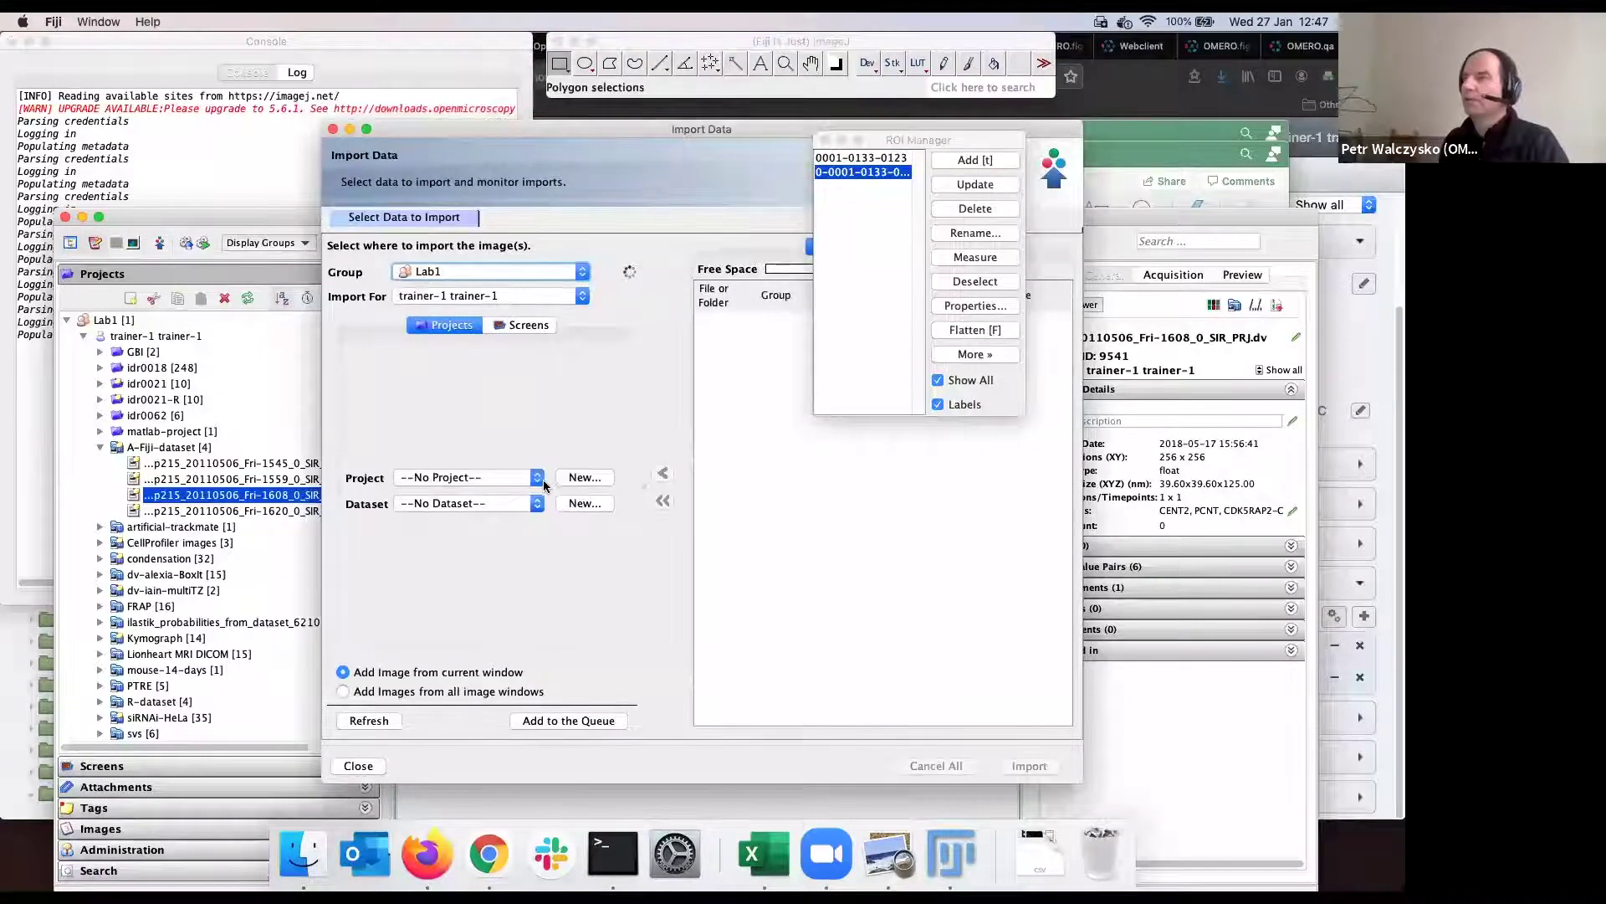
{"action": "left_click", "coordinate": [536, 507]}
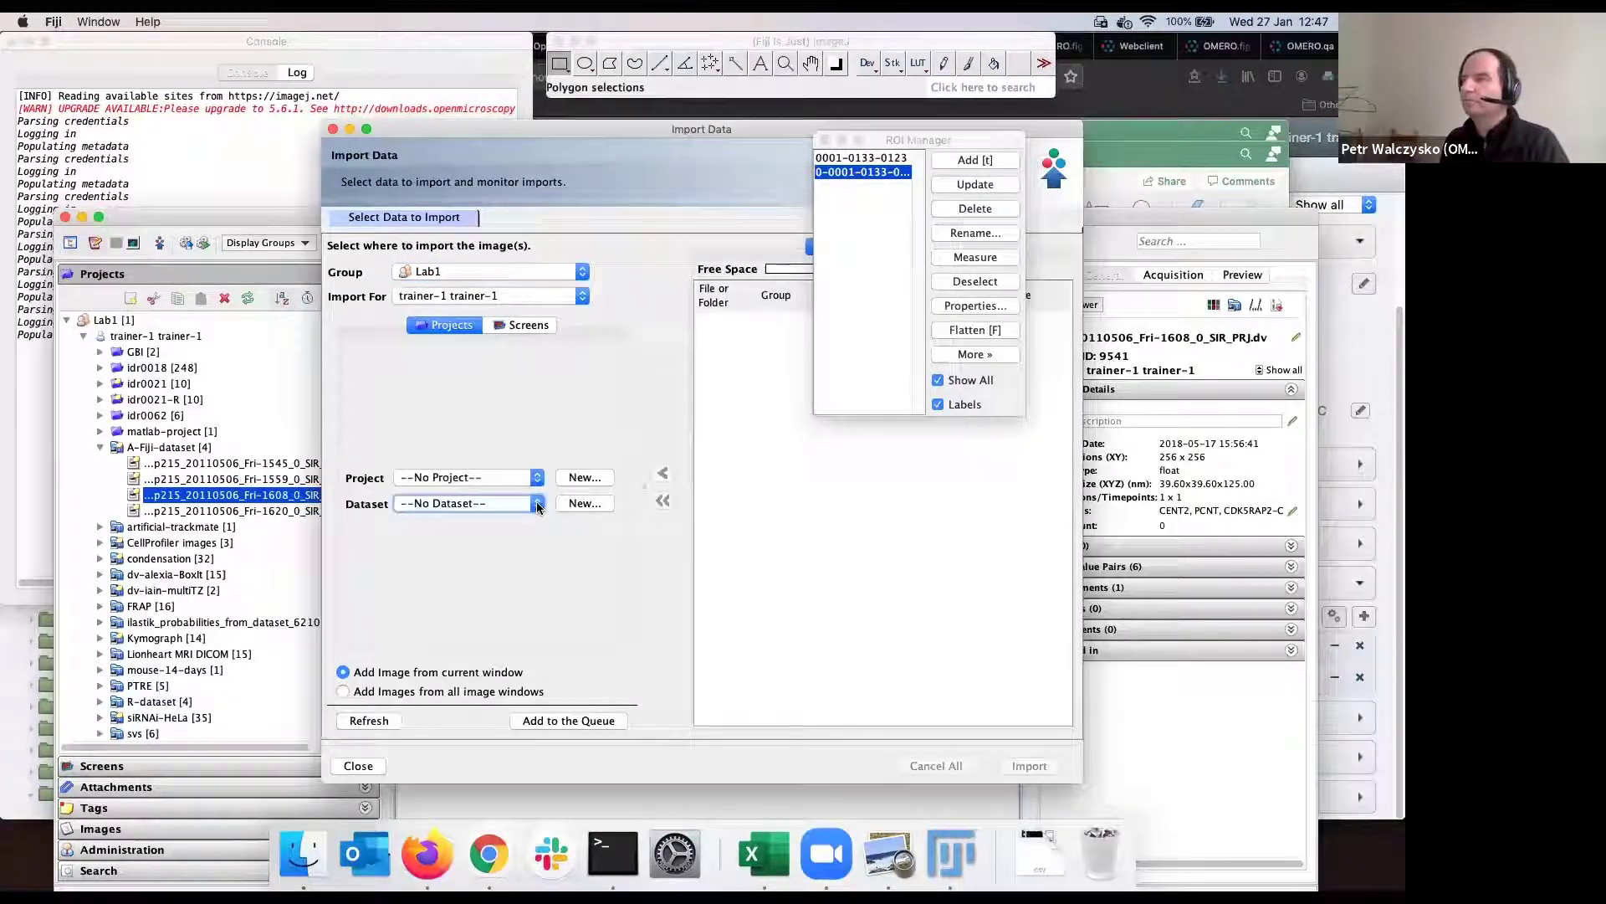
{"action": "left_click", "coordinate": [538, 506]}
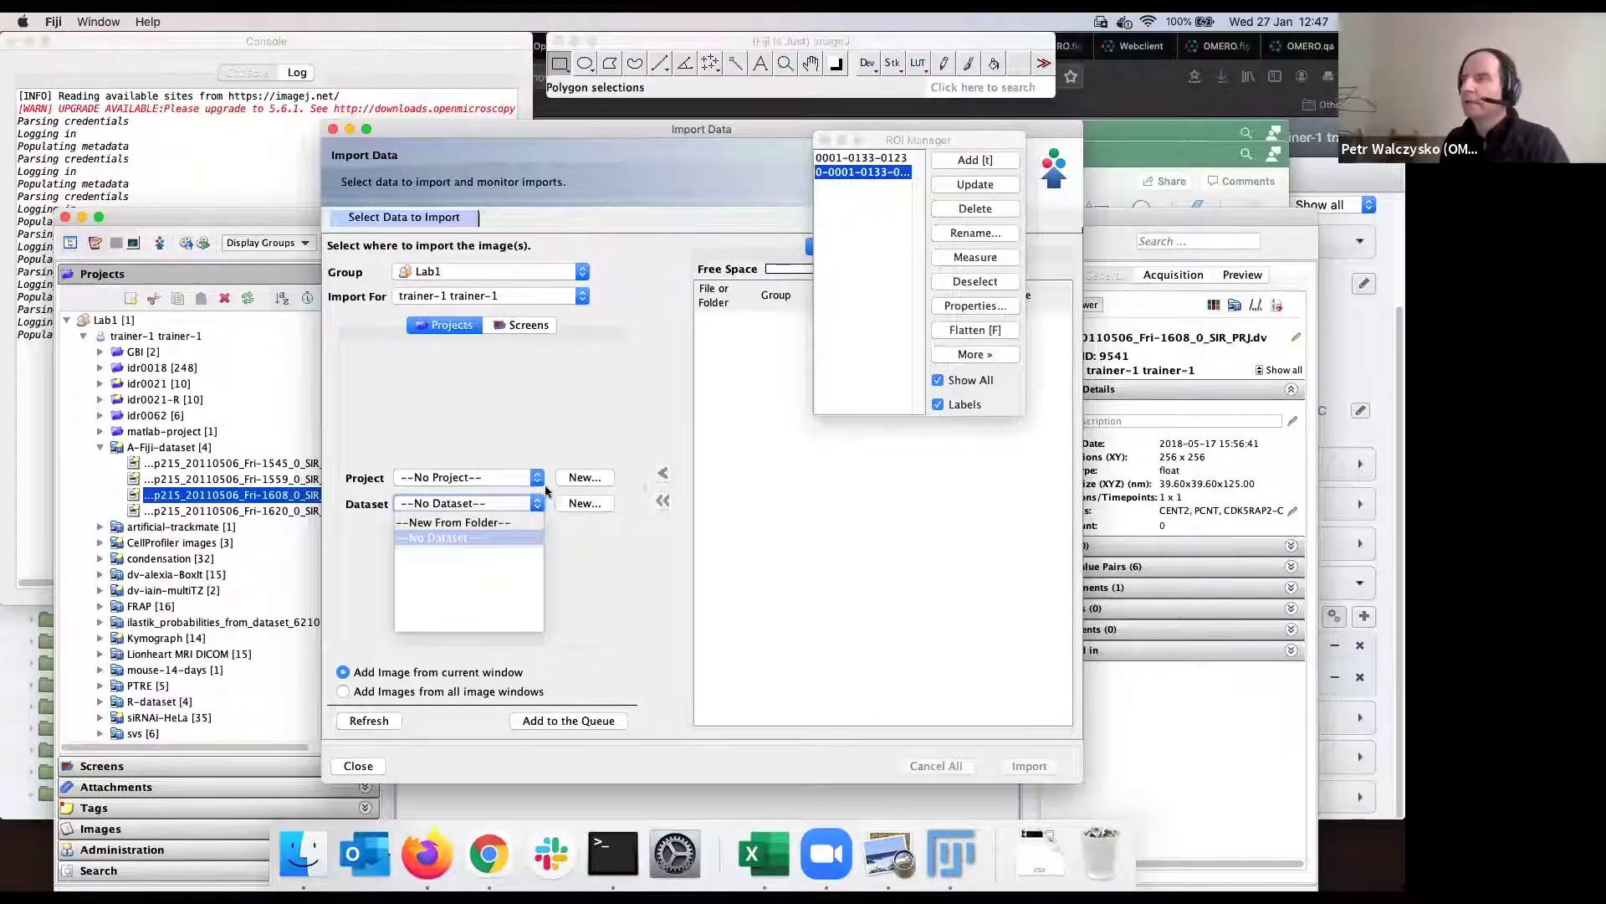
{"action": "left_click", "coordinate": [537, 478]}
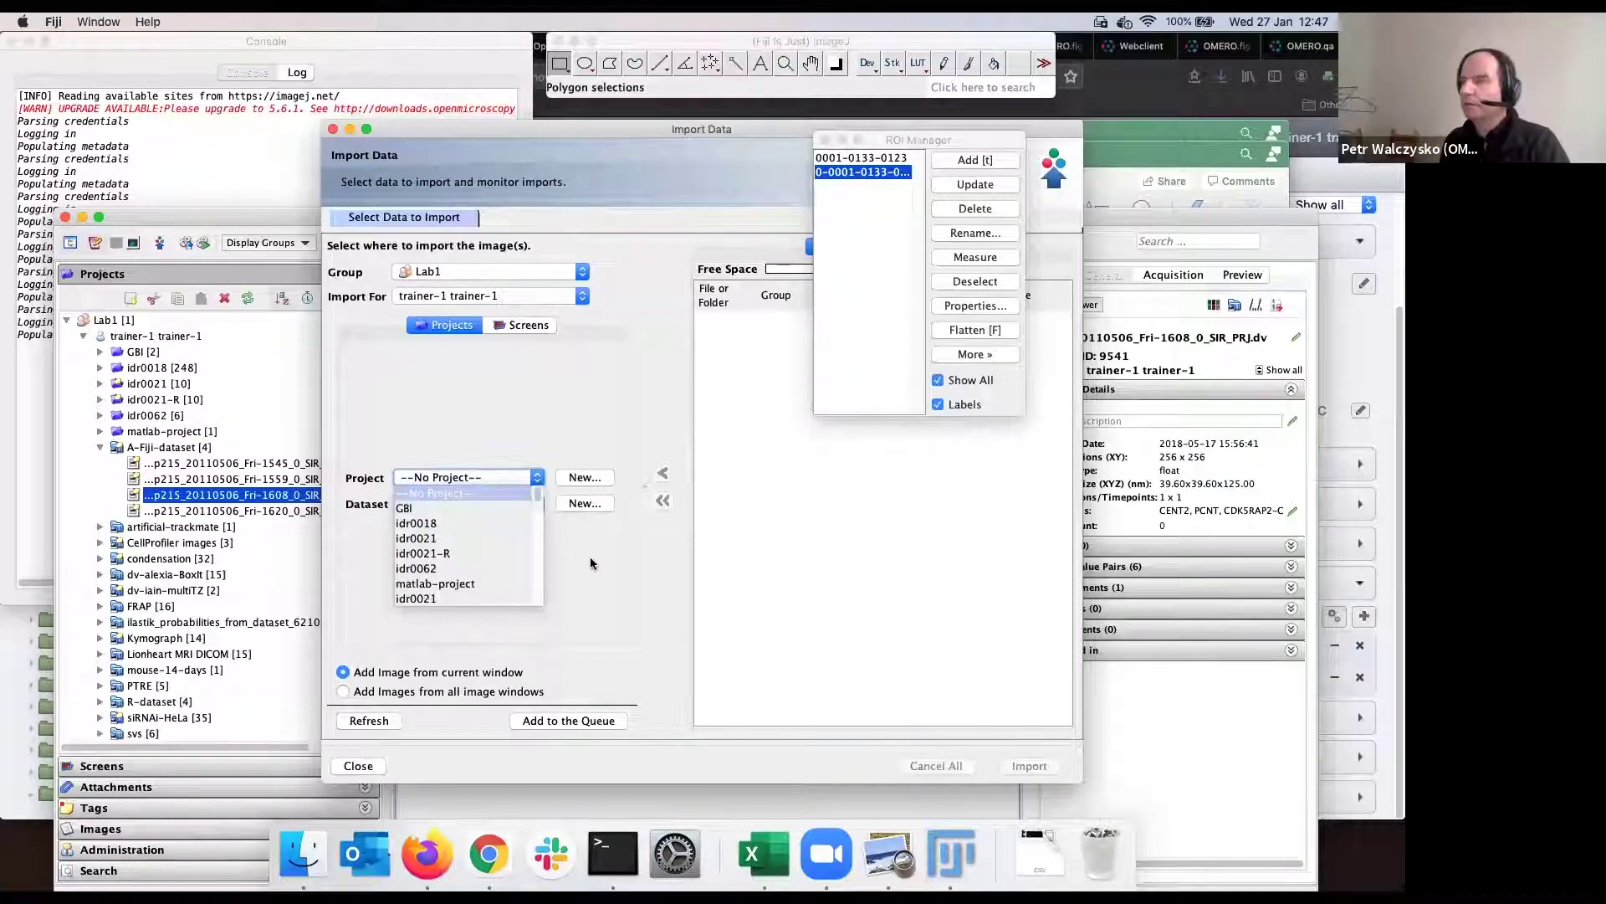
{"action": "left_click", "coordinate": [591, 564]}
{"action": "left_click", "coordinate": [538, 505]}
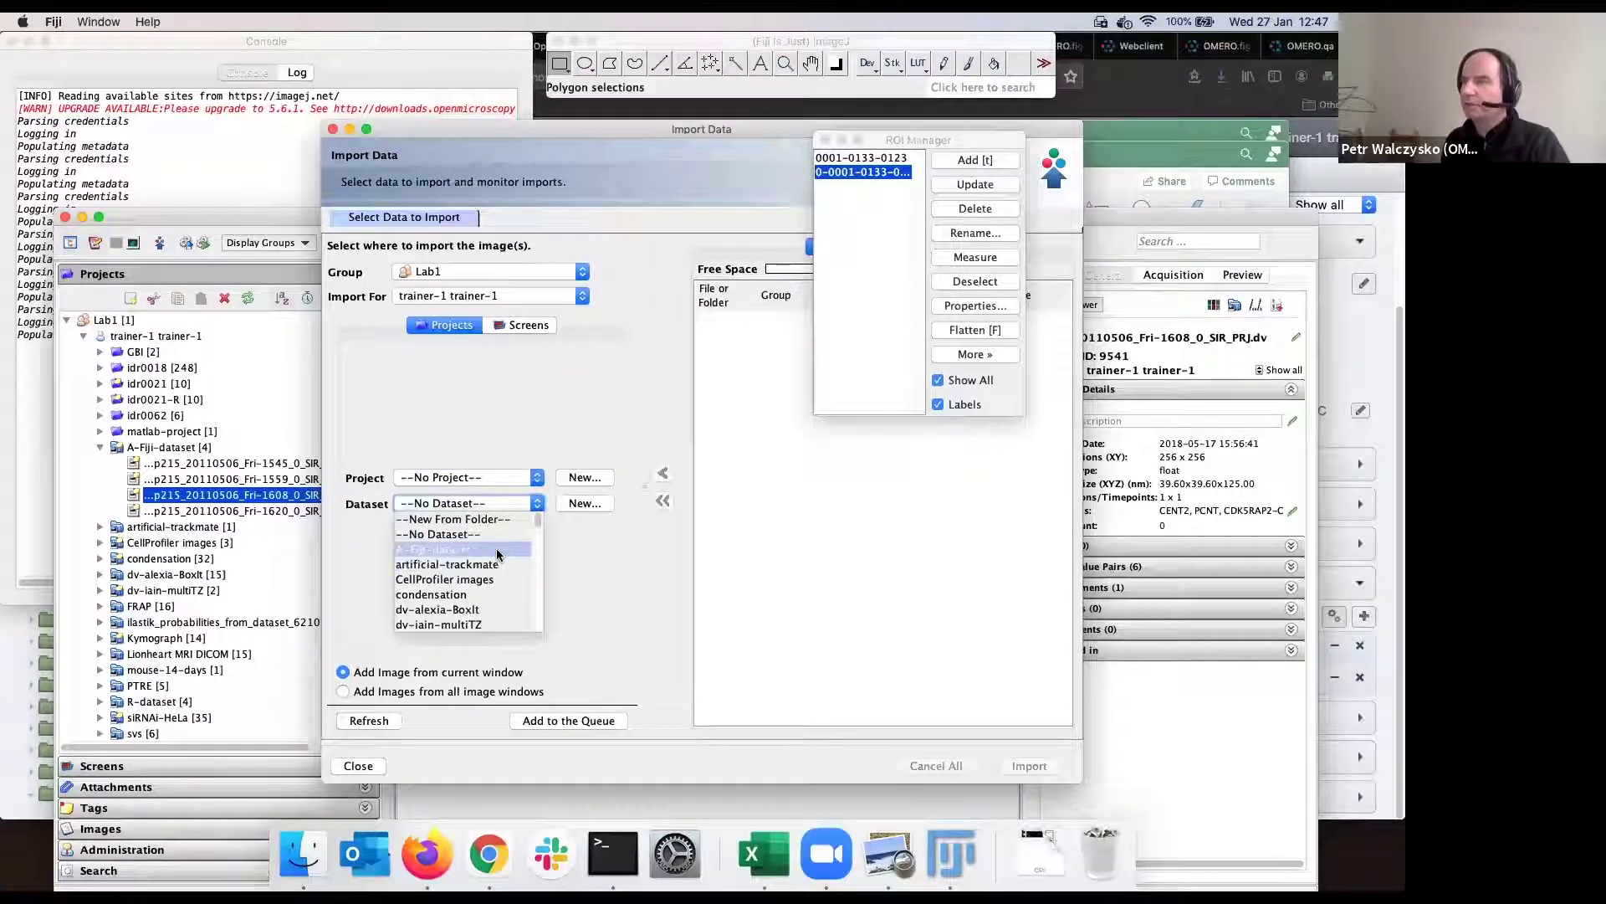
{"action": "left_click", "coordinate": [484, 550]}
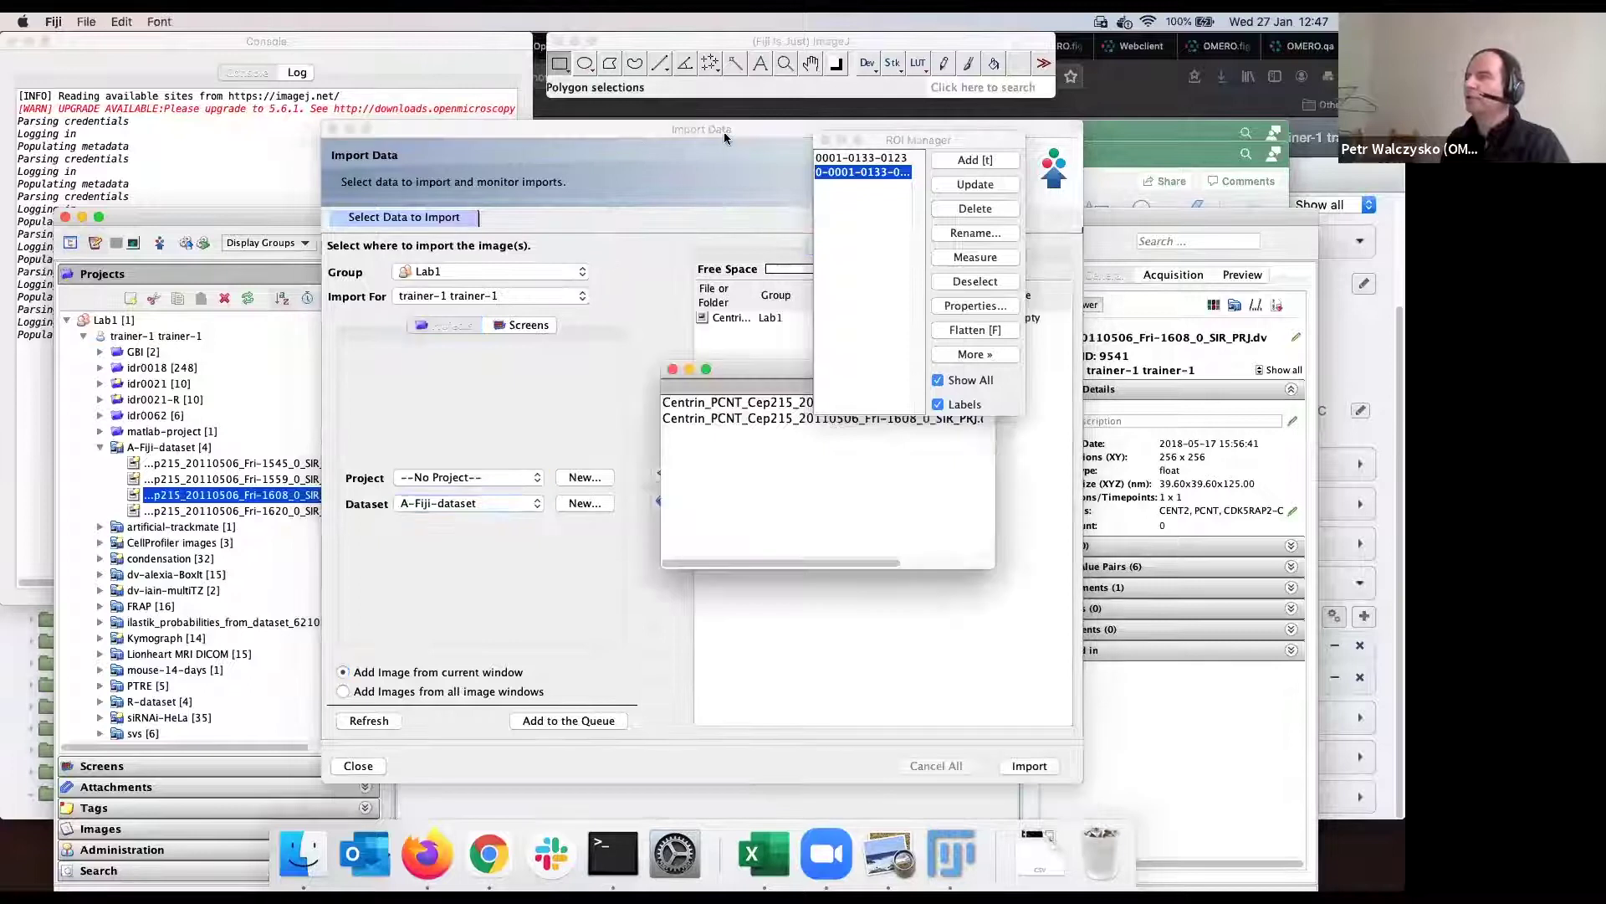
{"action": "left_click_drag", "start_coordinate": [554, 136], "coordinate": [327, 135]}
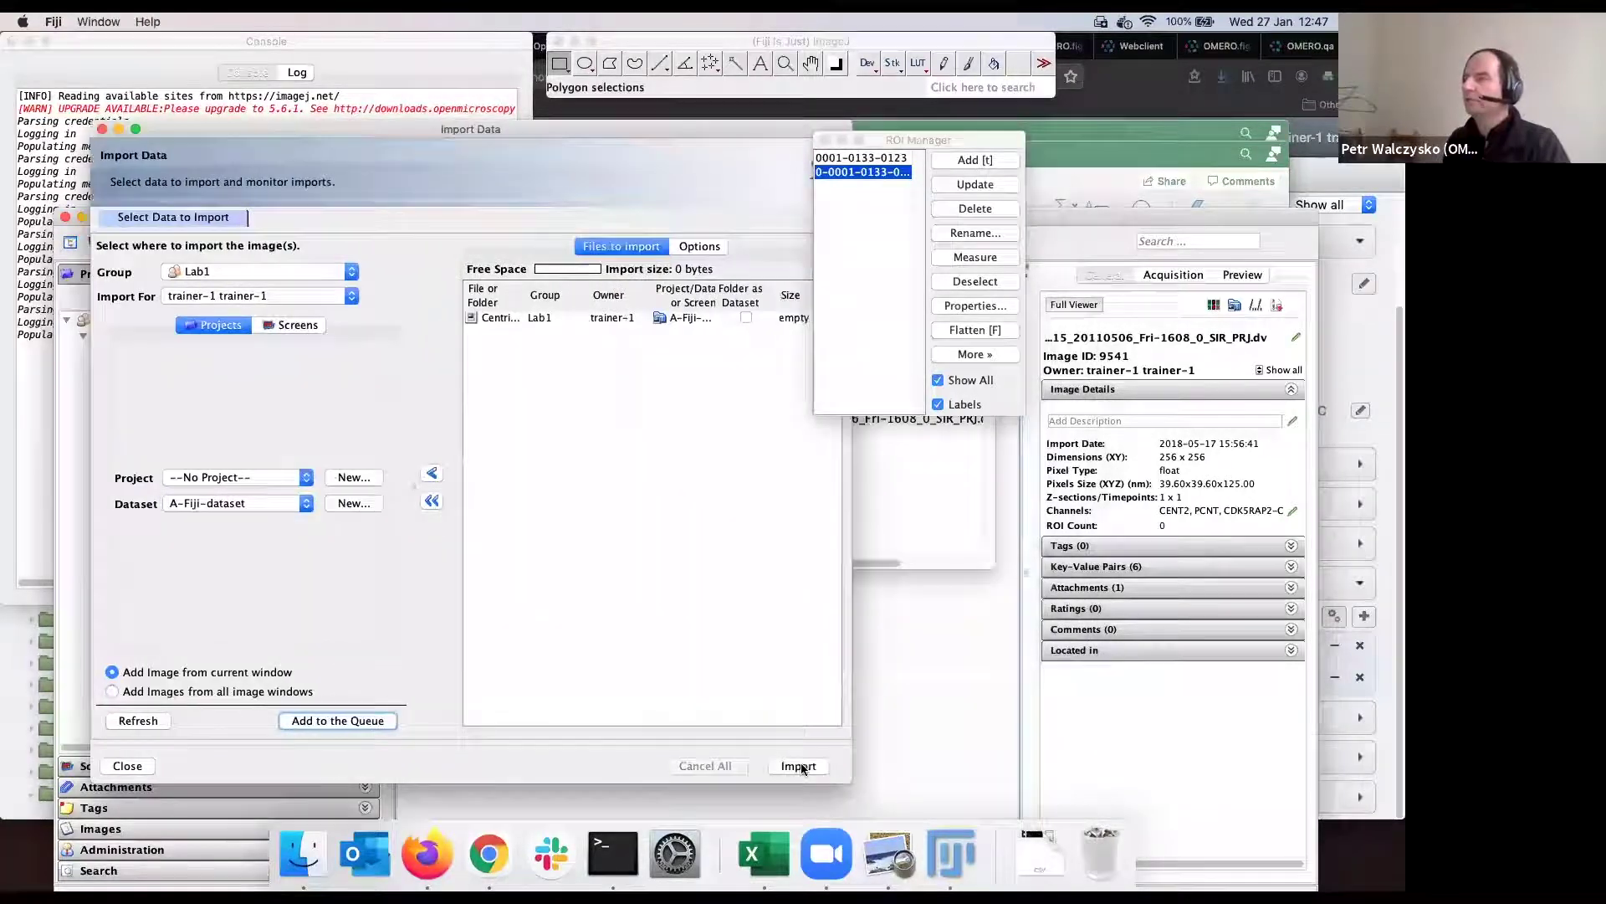
Import the queued Centrin crop to OMERO, then switch to the Firefox web client
{"action": "left_click", "coordinate": [802, 765]}
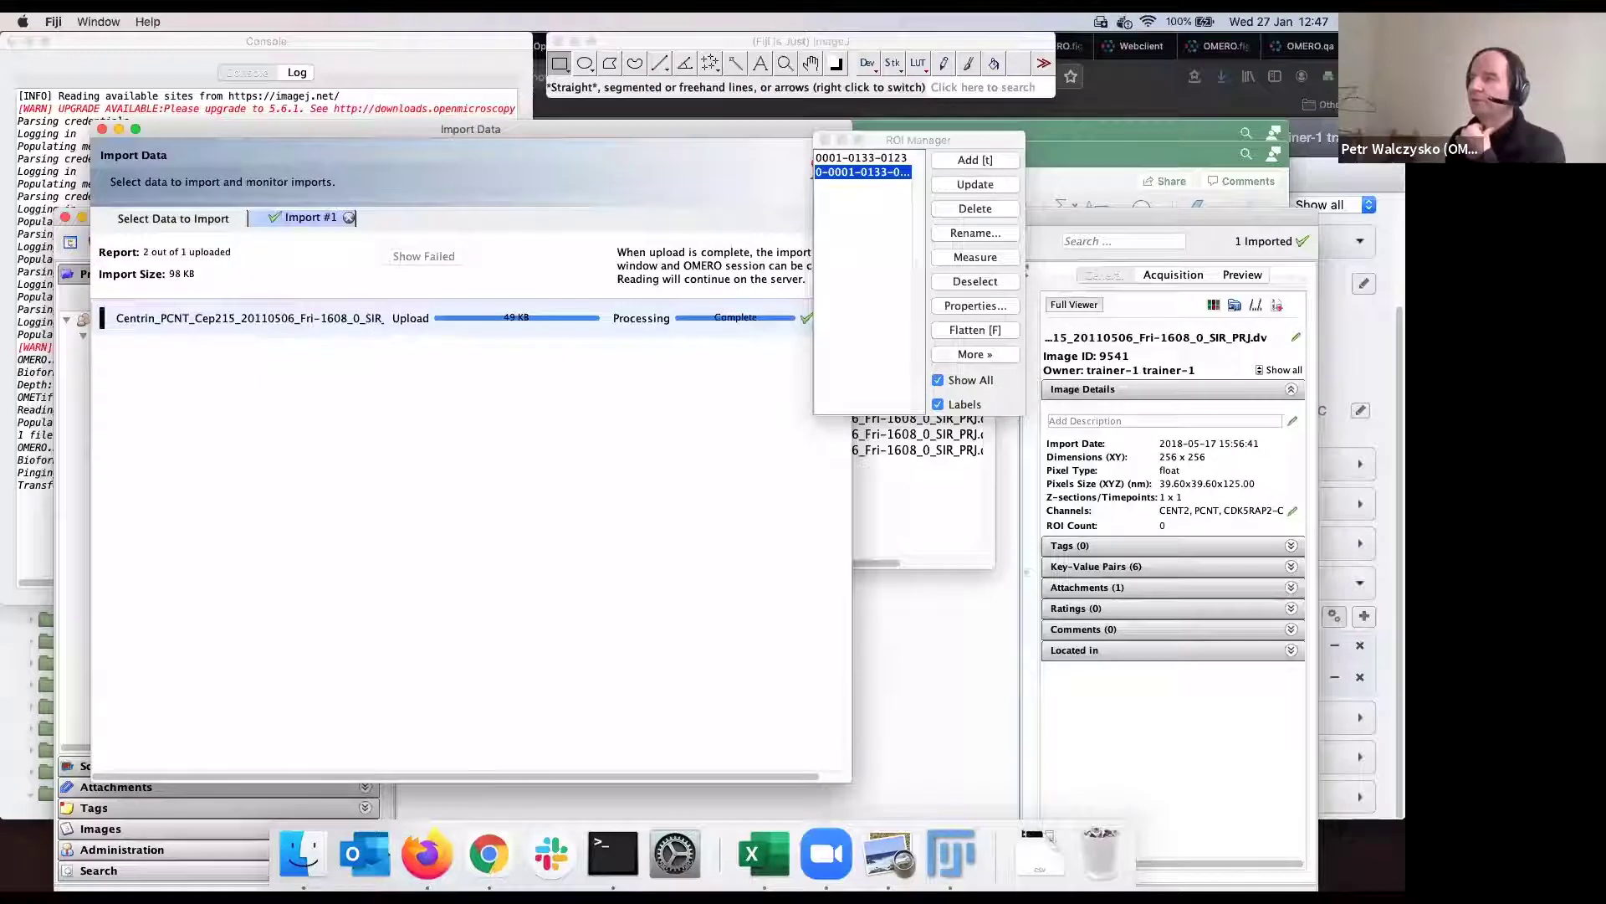
{"action": "left_click", "coordinate": [576, 348]}
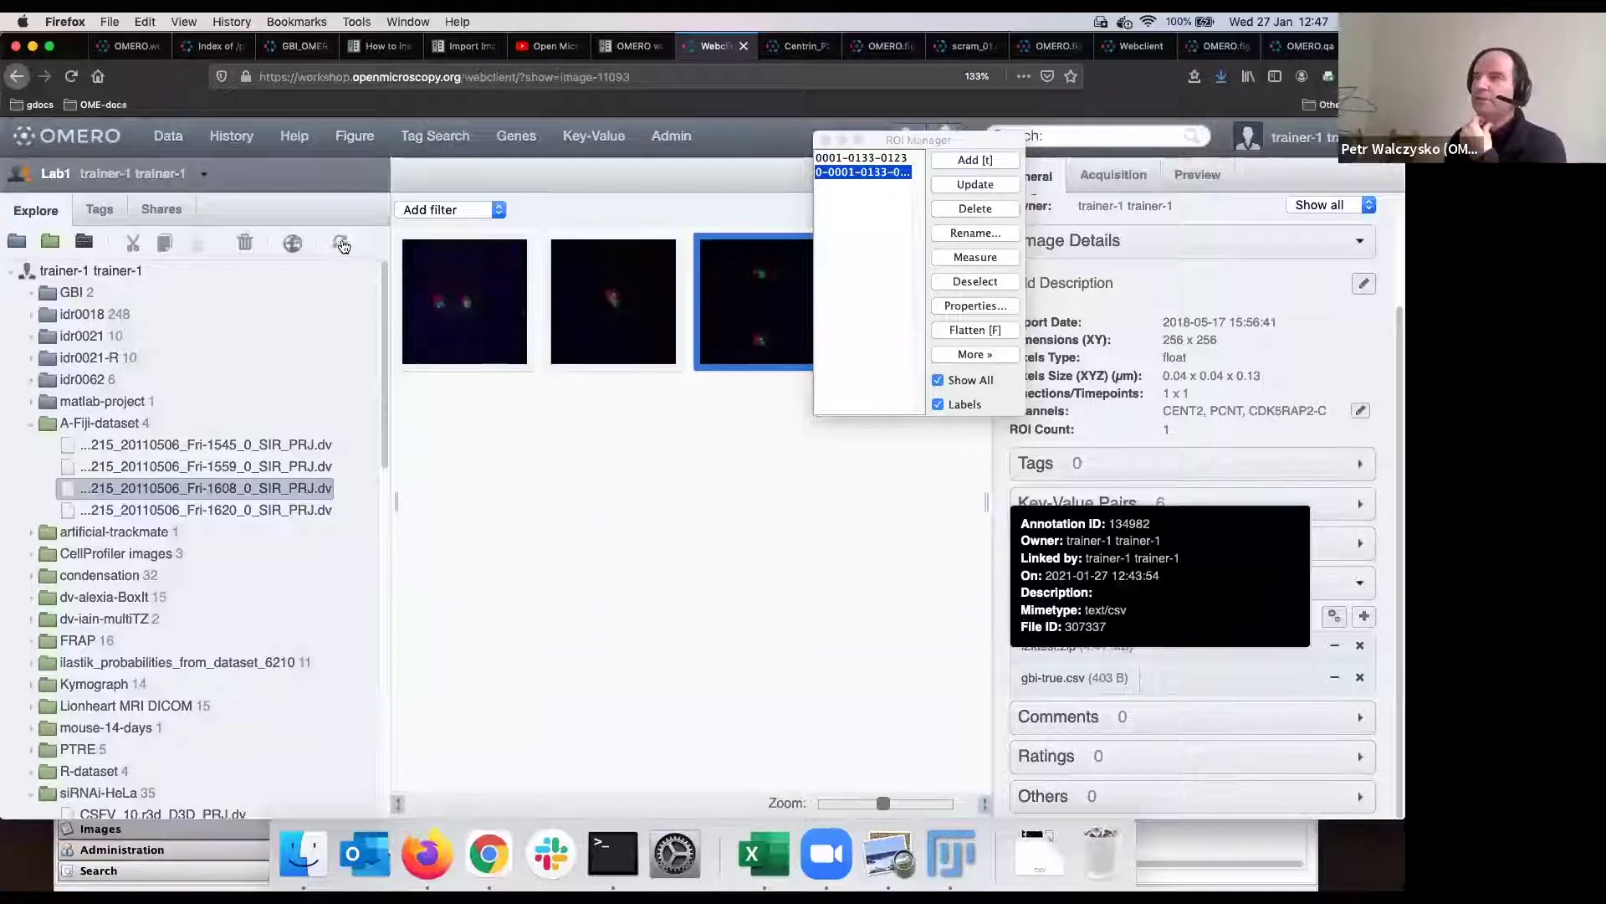
Refresh the OMERO.web tree, view the new OMEROID:9541 crop, then return to Fiji
{"action": "left_click_drag", "start_coordinate": [840, 141], "coordinate": [1138, 151]}
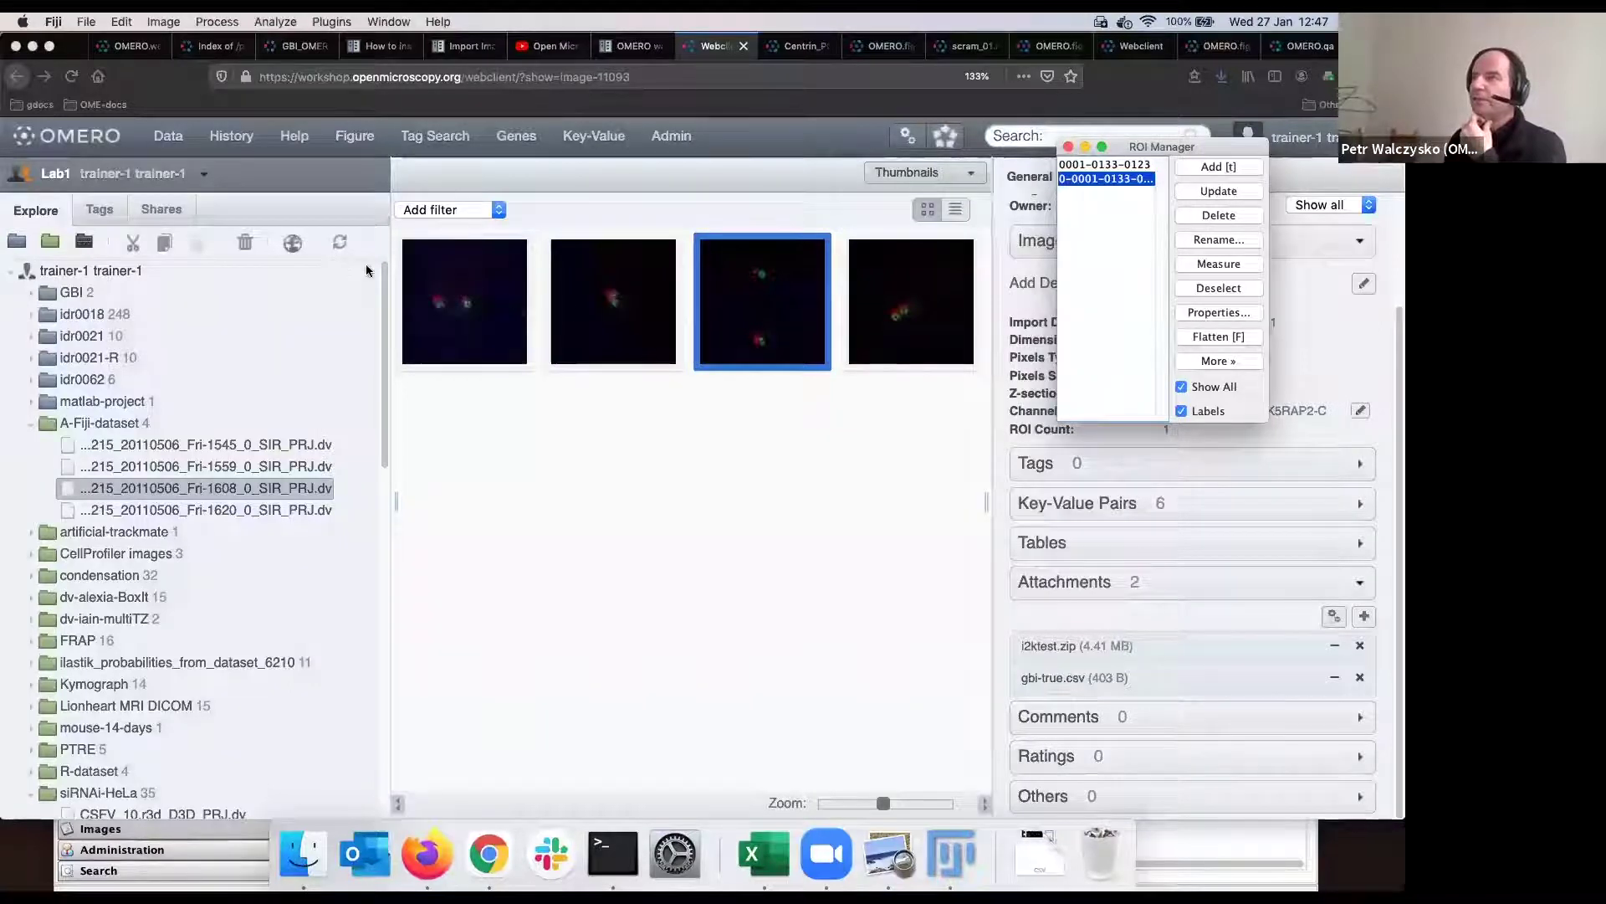
{"action": "left_click", "coordinate": [339, 242]}
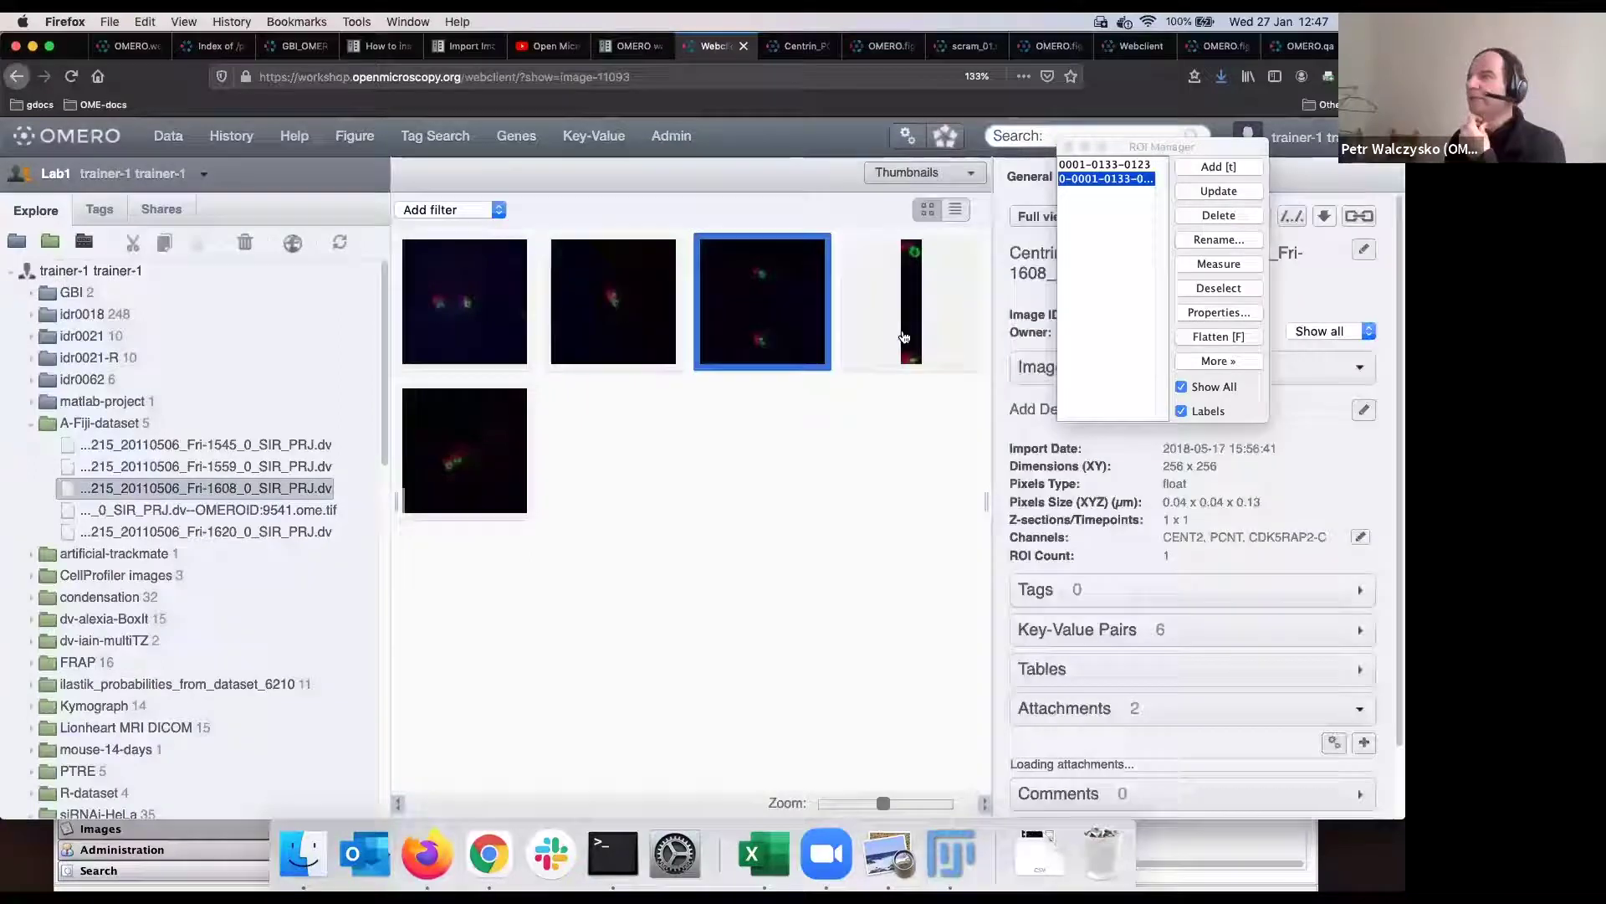
{"action": "left_click", "coordinate": [926, 329]}
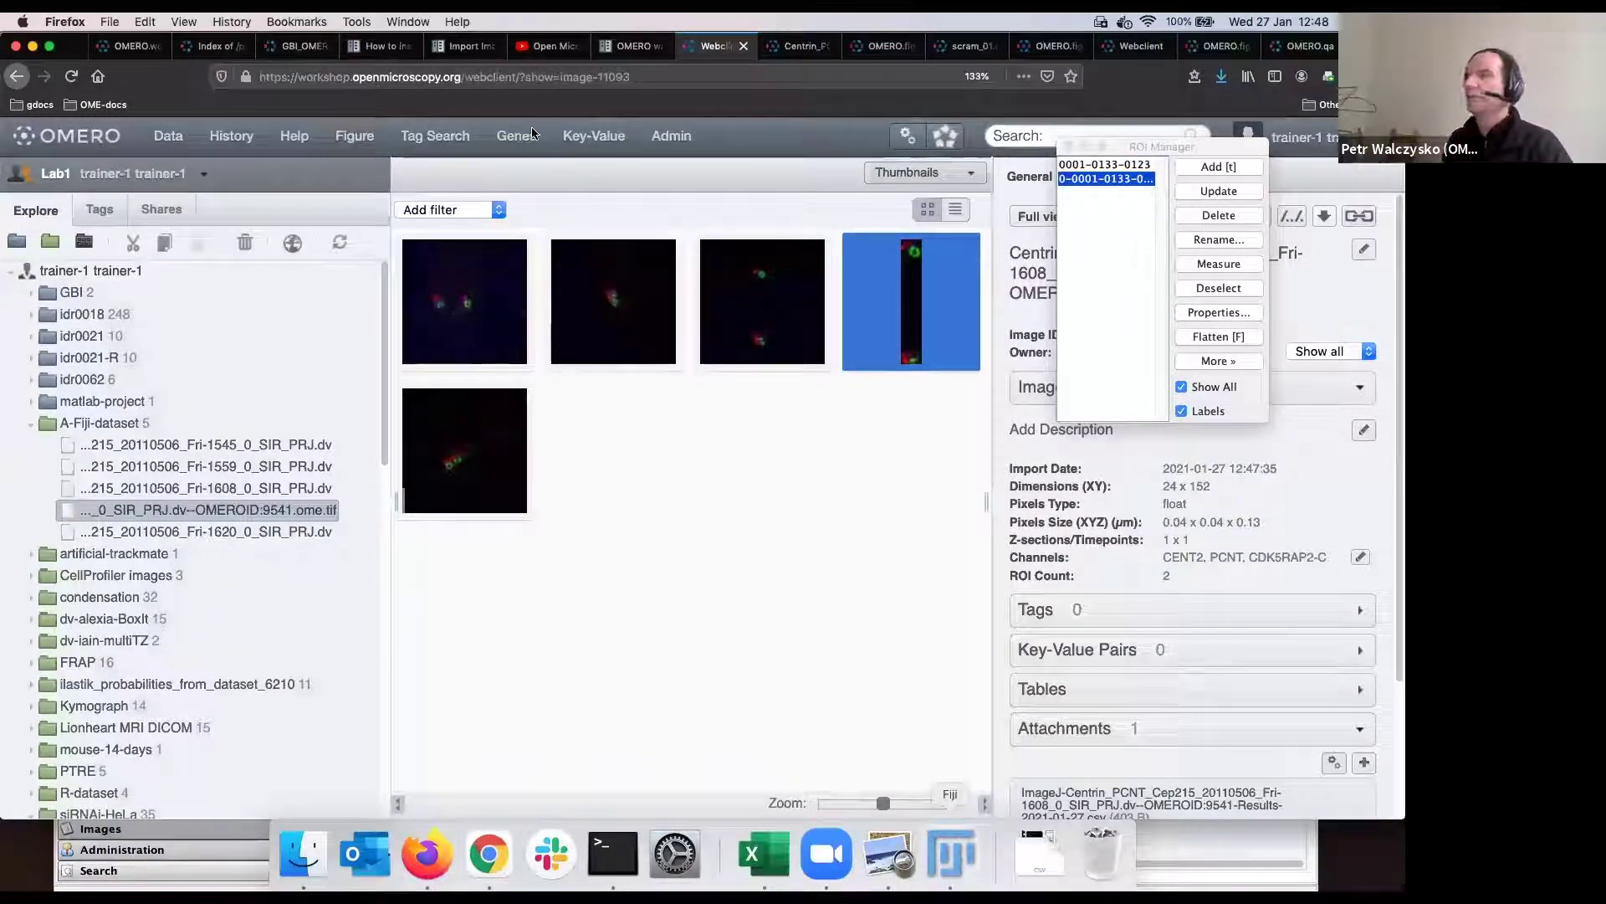
{"action": "key", "text": "super+Tab"}
{"action": "left_click", "coordinate": [321, 128]}
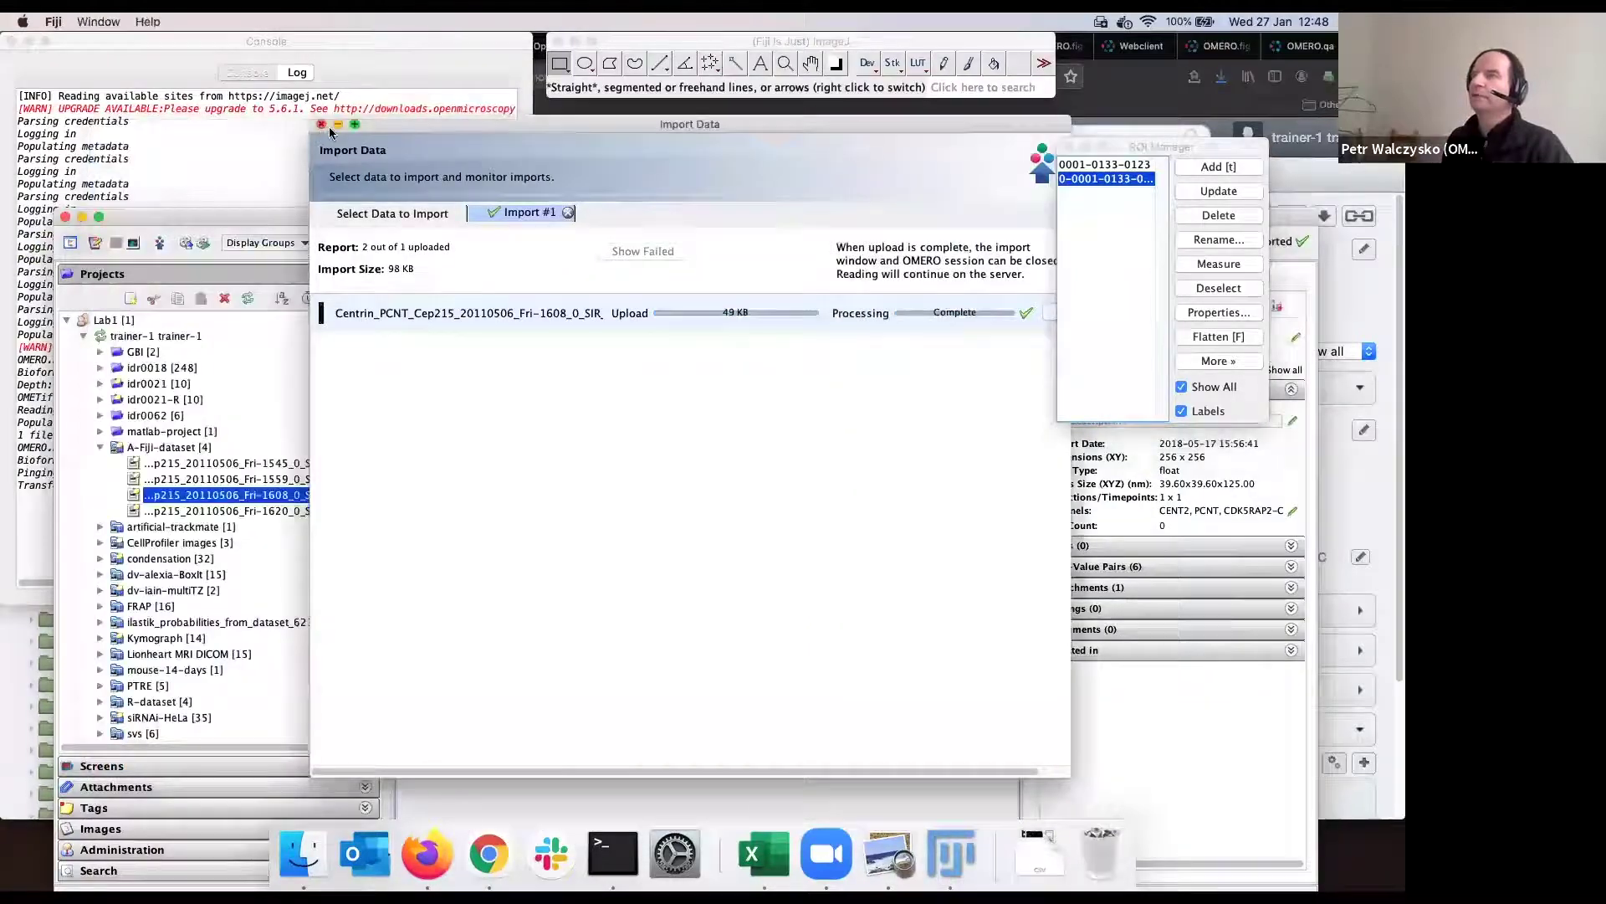
Close the uploaded image without saving, close the Log, and bring OMERO.insight forward
{"action": "left_click", "coordinate": [475, 180]}
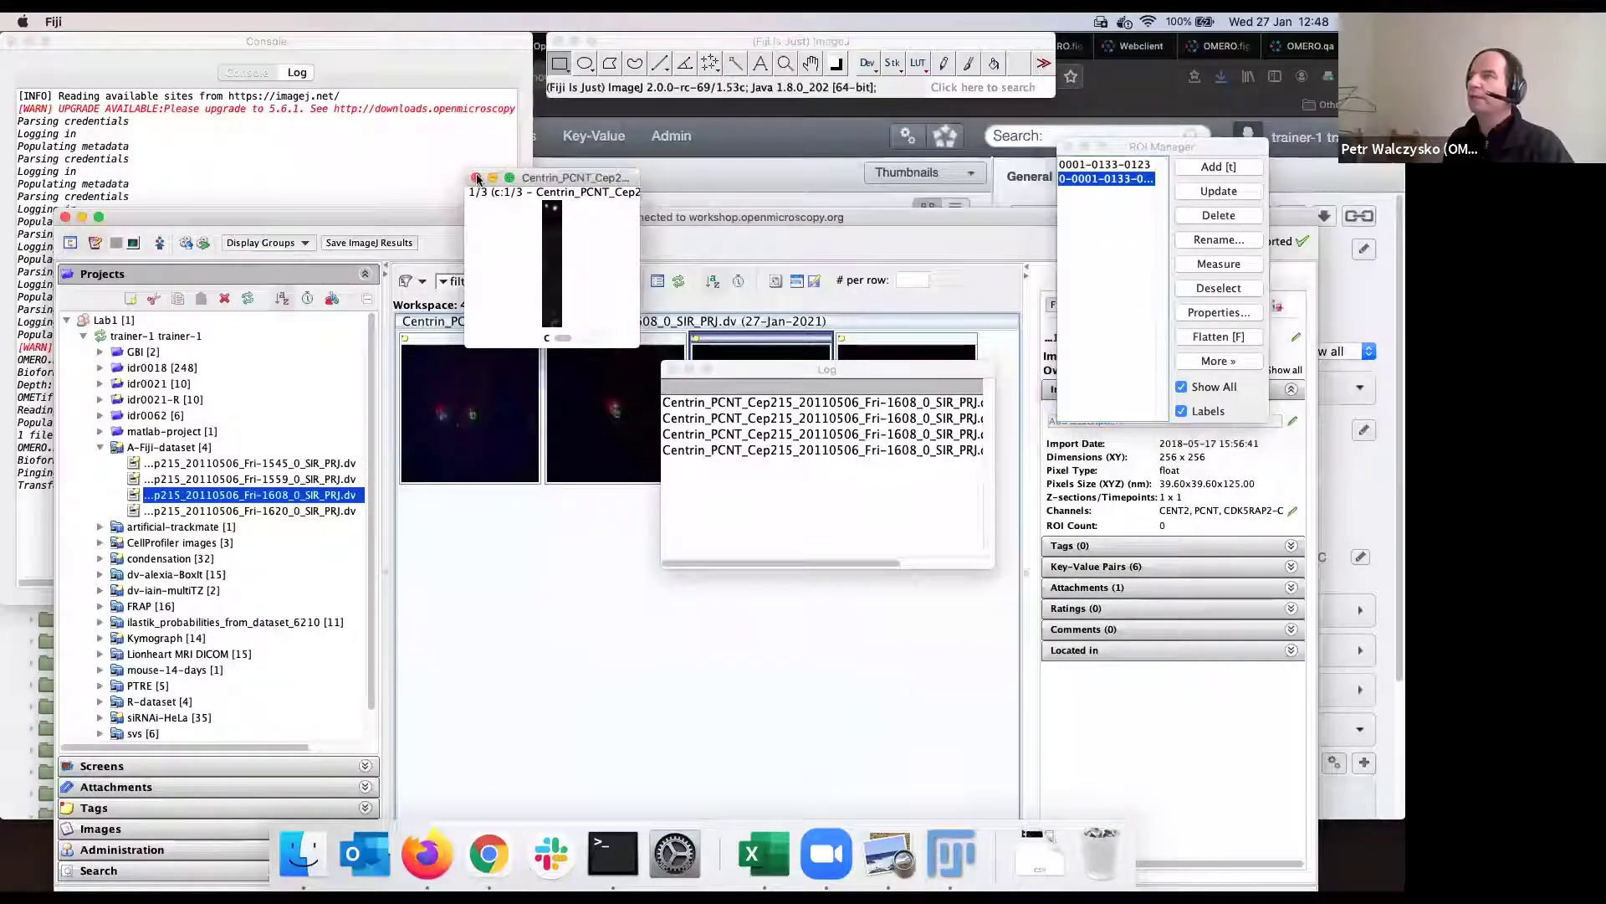
{"action": "left_click", "coordinate": [697, 292]}
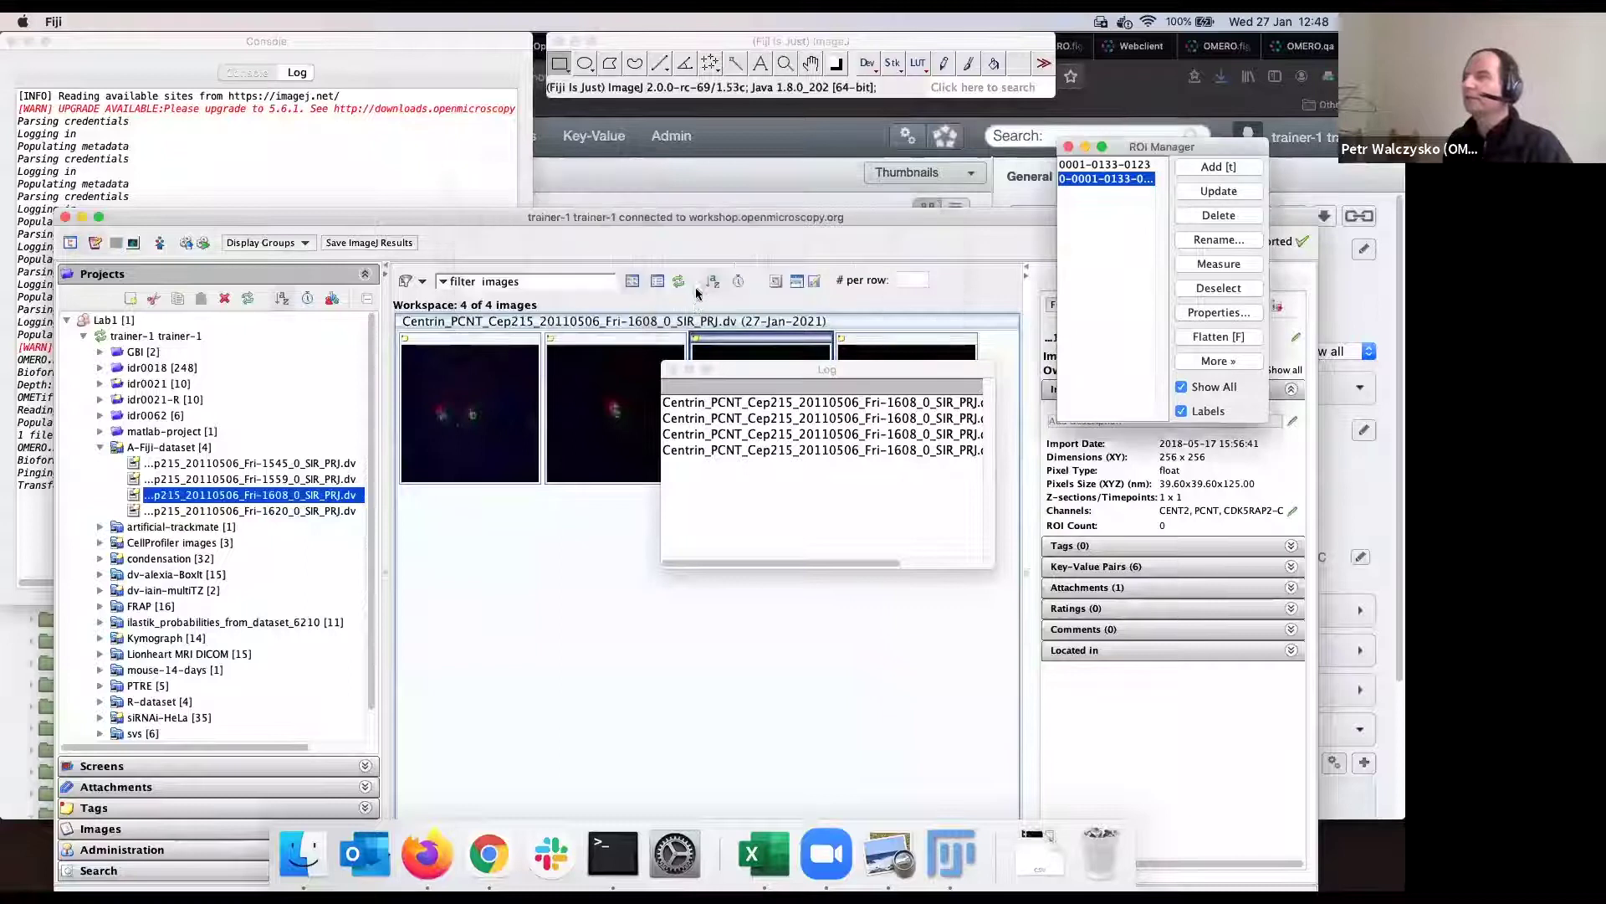
{"action": "left_click", "coordinate": [669, 369]}
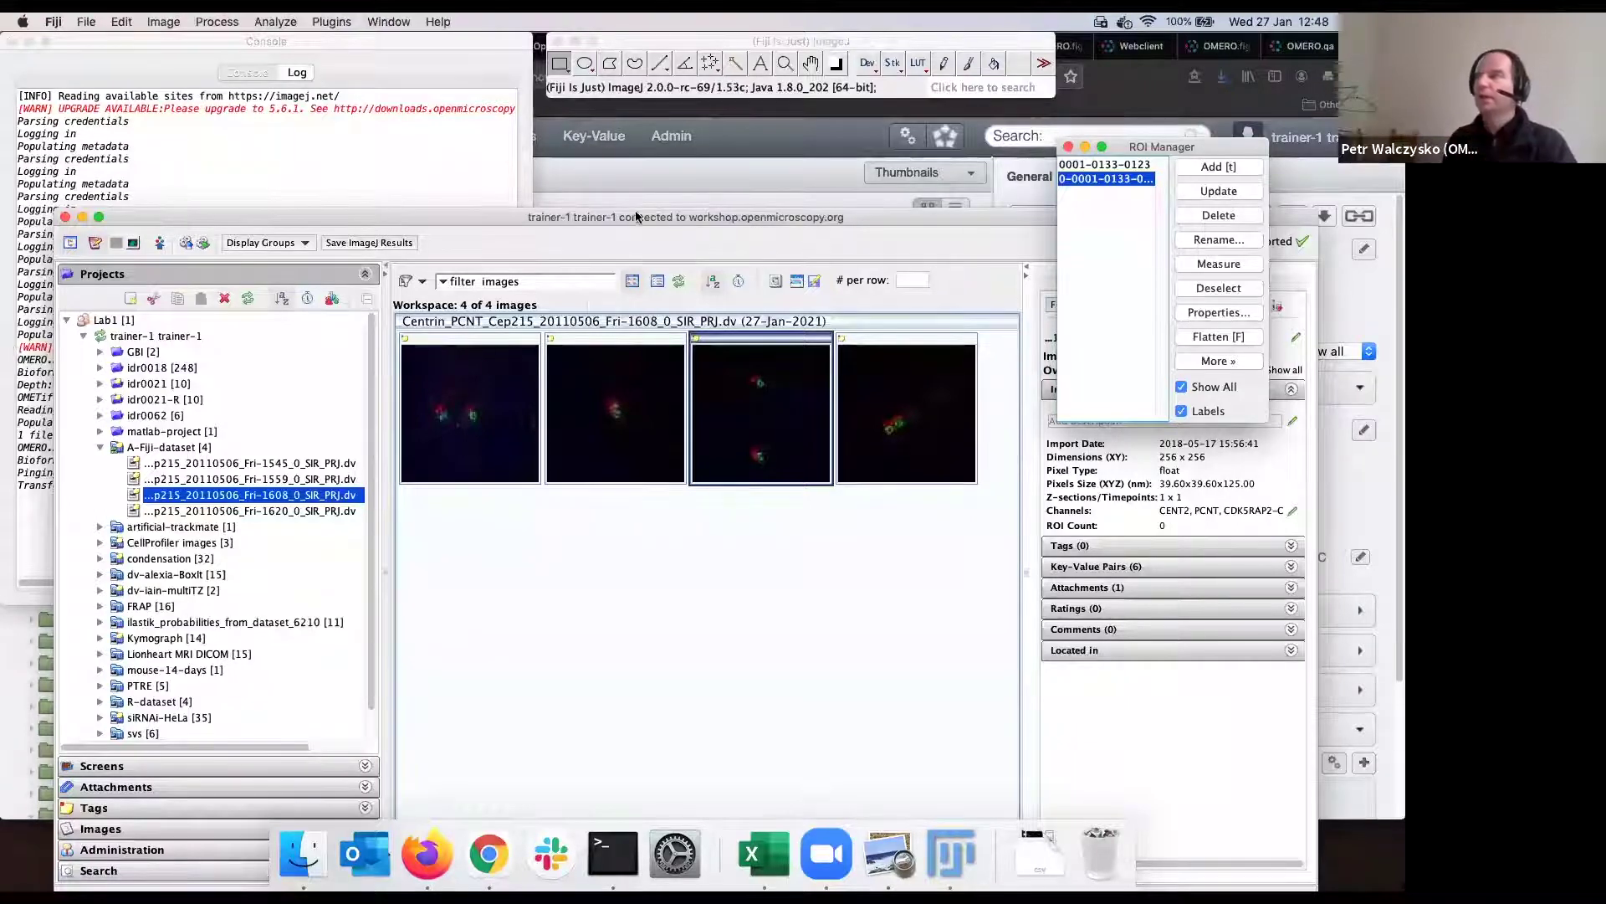
{"action": "left_click_drag", "start_coordinate": [667, 216], "coordinate": [671, 198]}
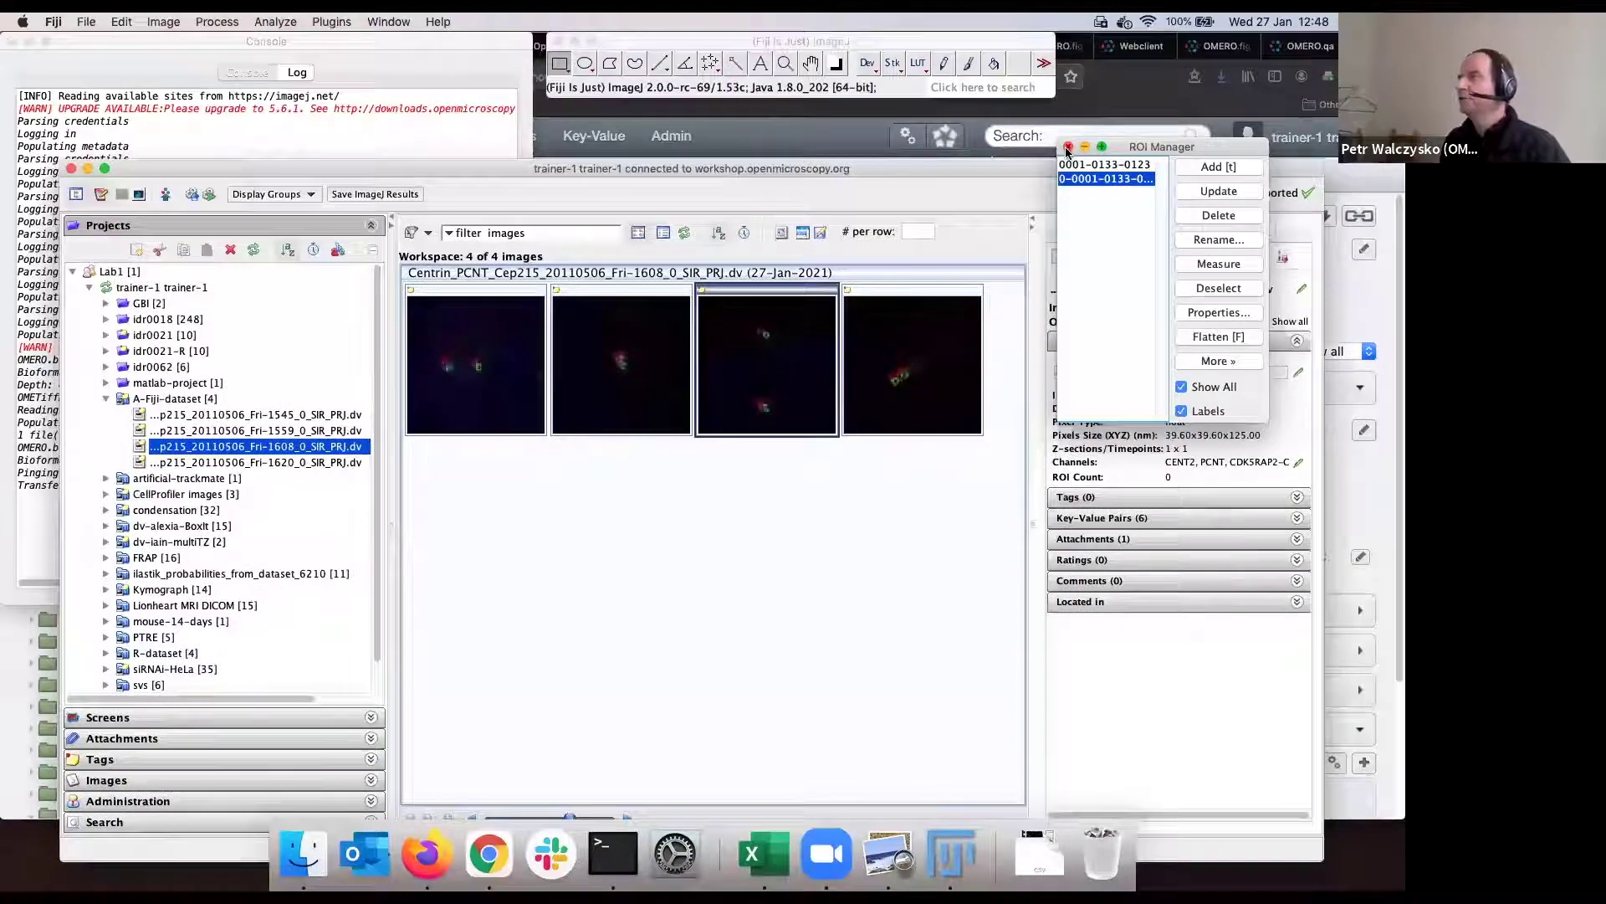
{"action": "left_click", "coordinate": [703, 44]}
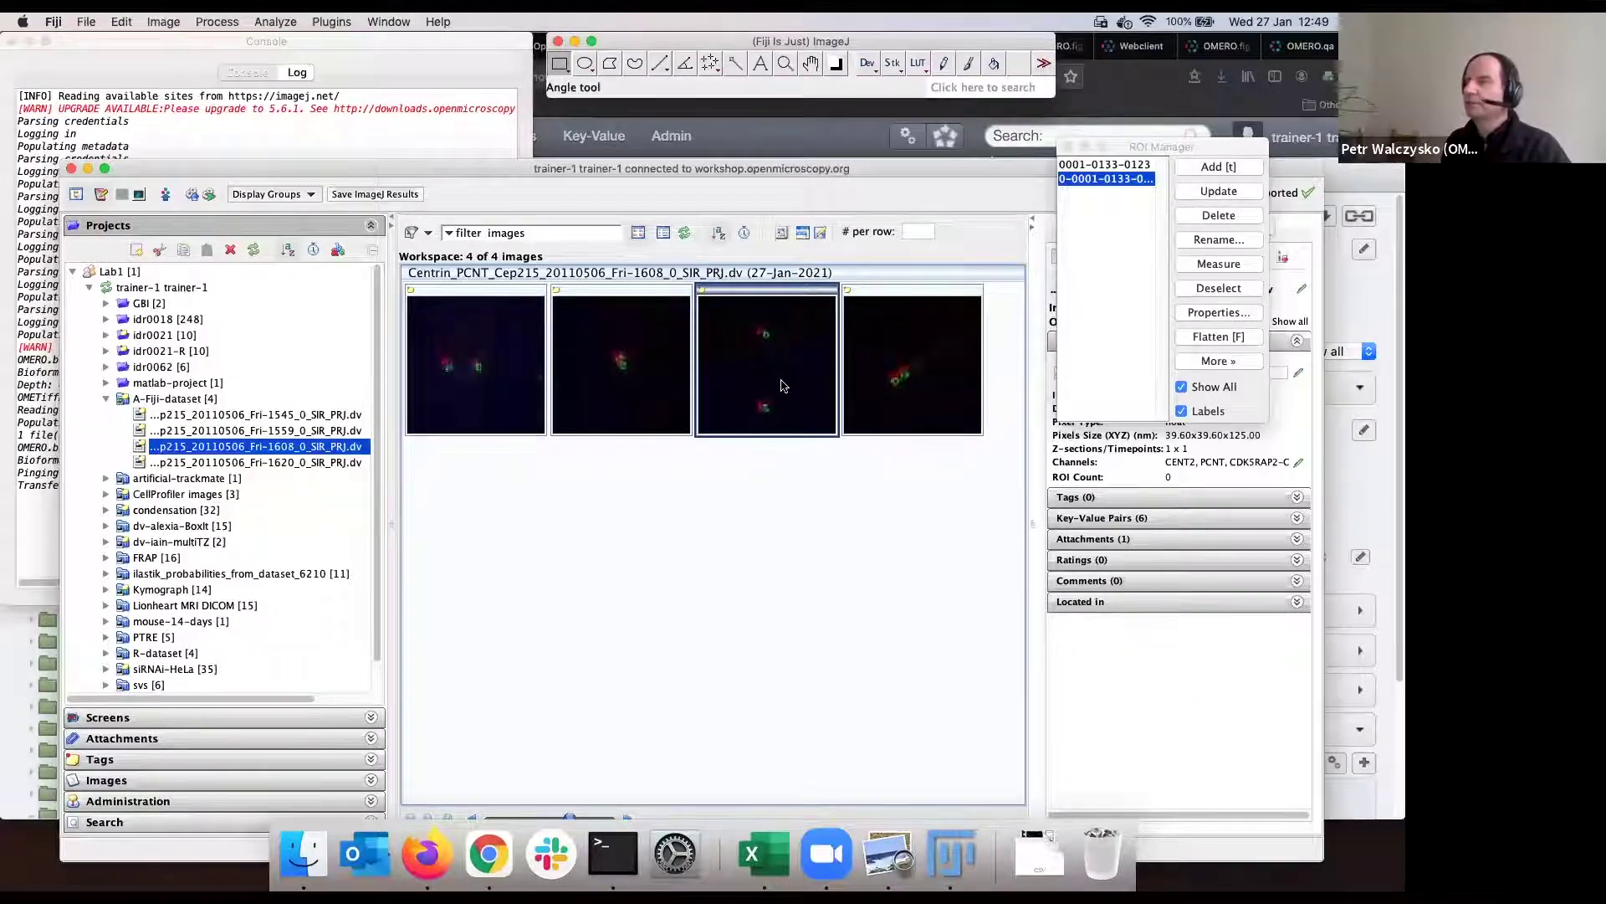
{"action": "left_click", "coordinate": [768, 365]}
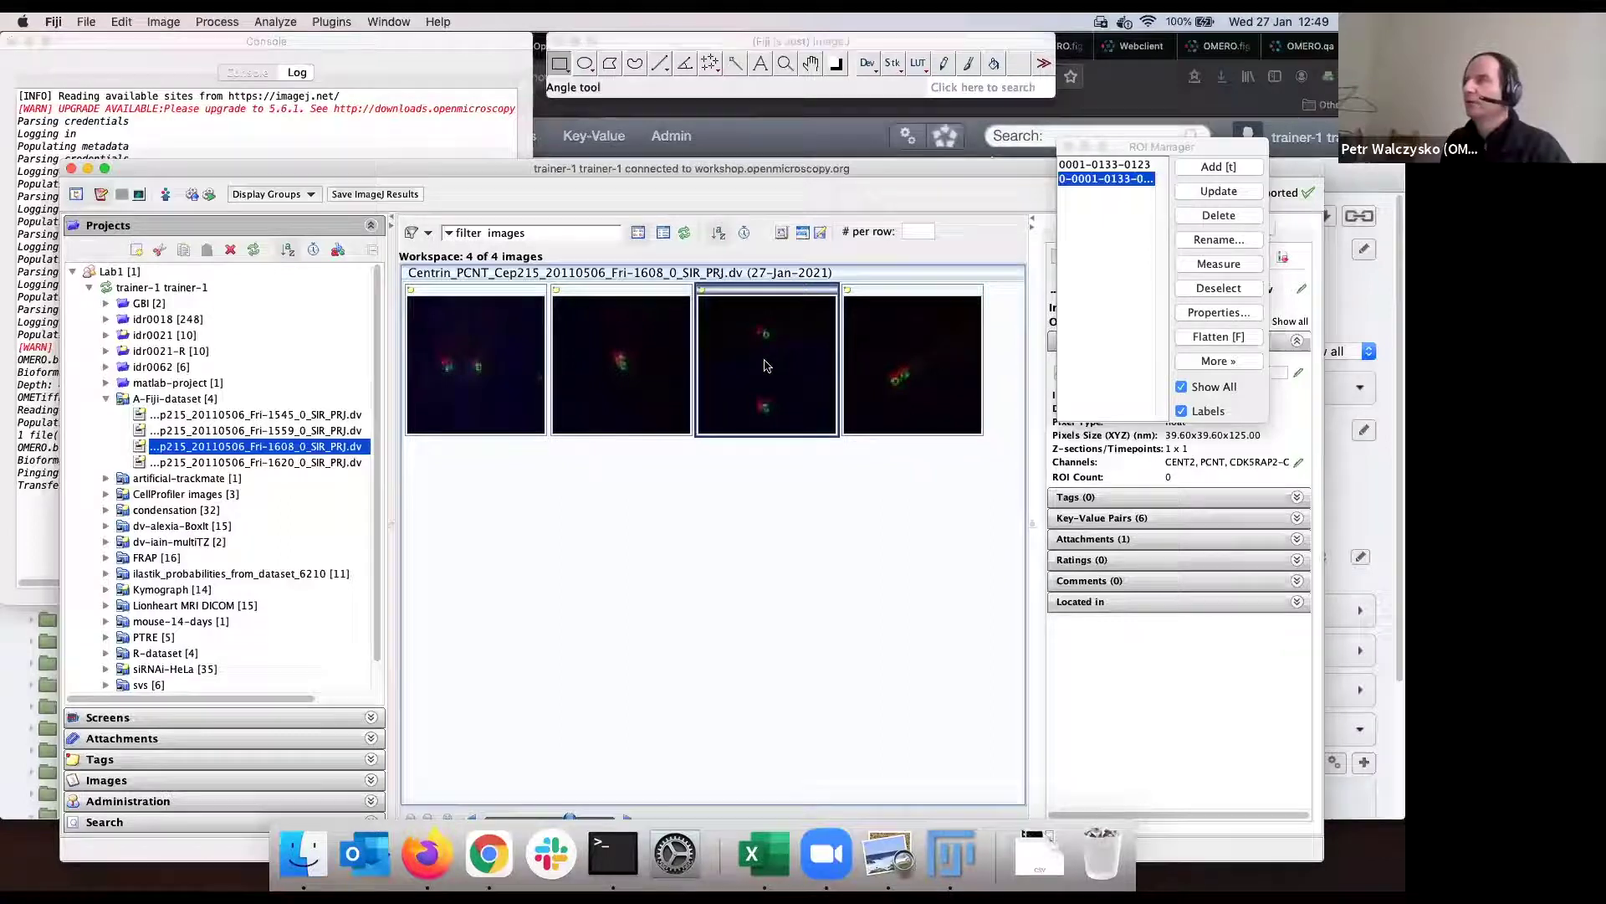
Open the third Centrin thumbnail in Fiji, accepting the Bio-Formats import options
{"action": "double_click", "coordinate": [767, 366]}
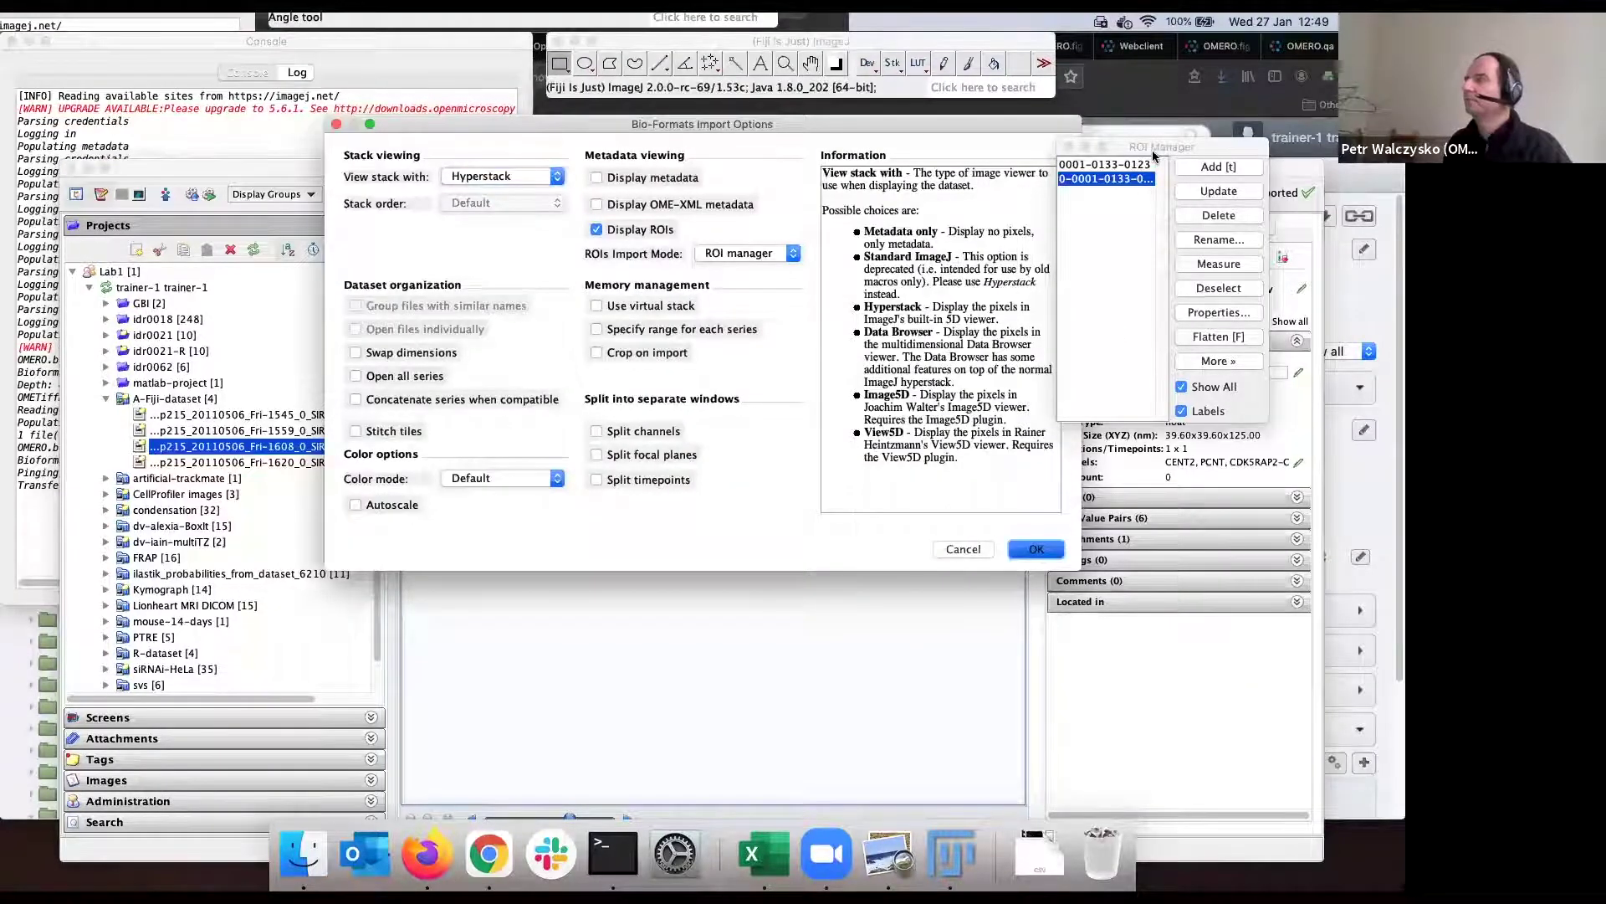
{"action": "left_click_drag", "start_coordinate": [1154, 153], "coordinate": [1181, 234]}
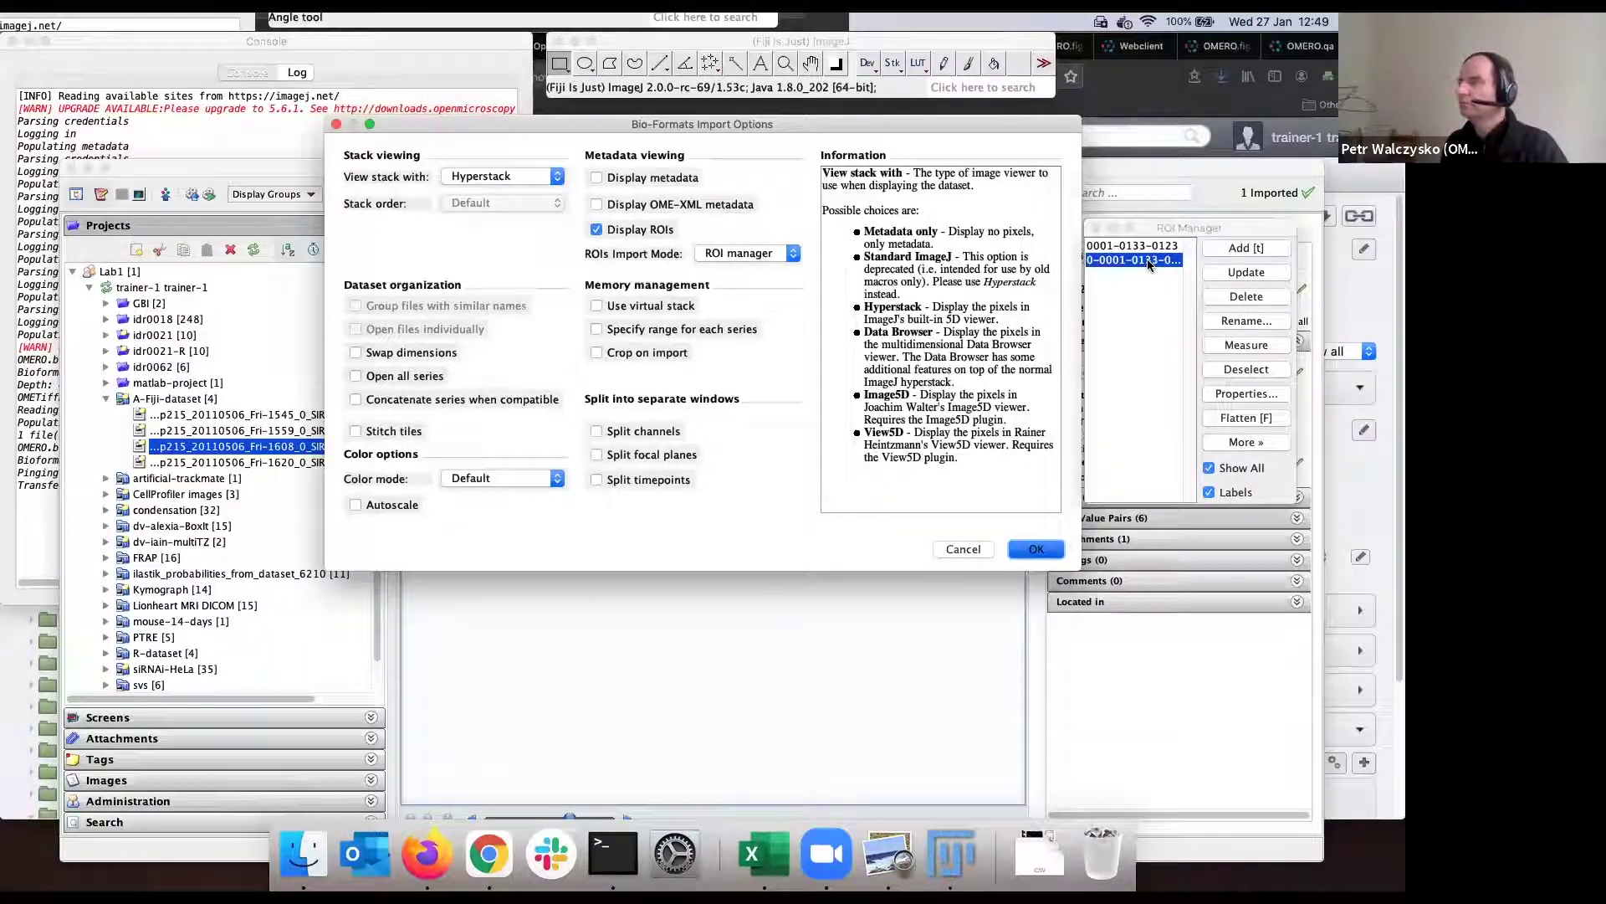
{"action": "key", "text": "Return"}
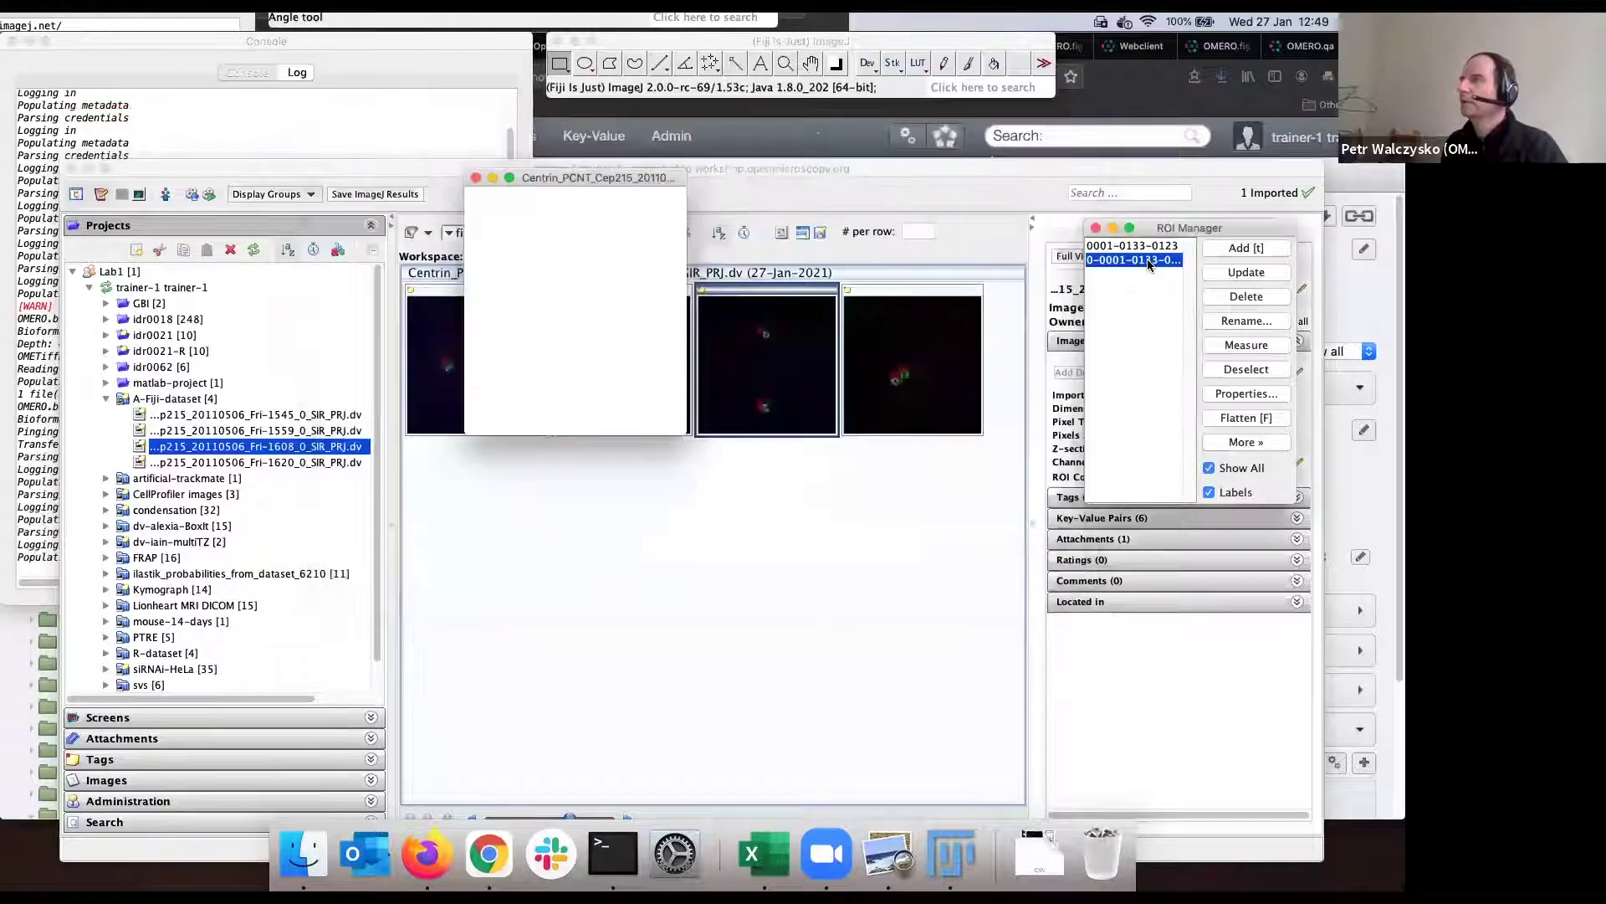
Select all three ROIs in the ROI Manager and delete them
{"action": "left_click", "coordinate": [1144, 246]}
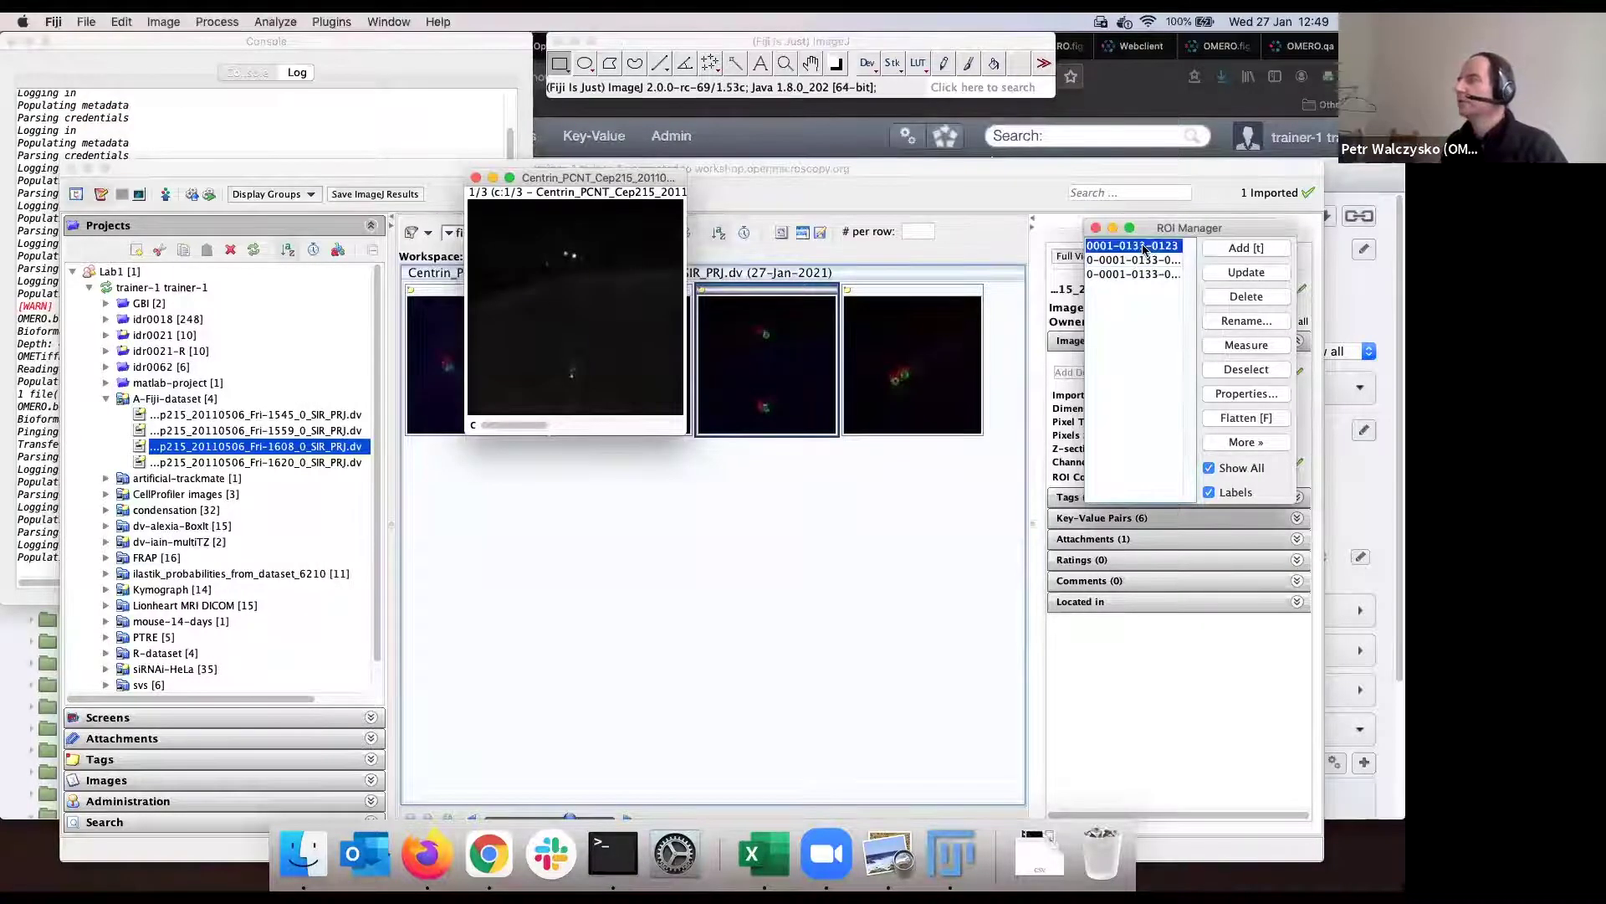
{"action": "left_click", "coordinate": [1131, 276], "text": "shift"}
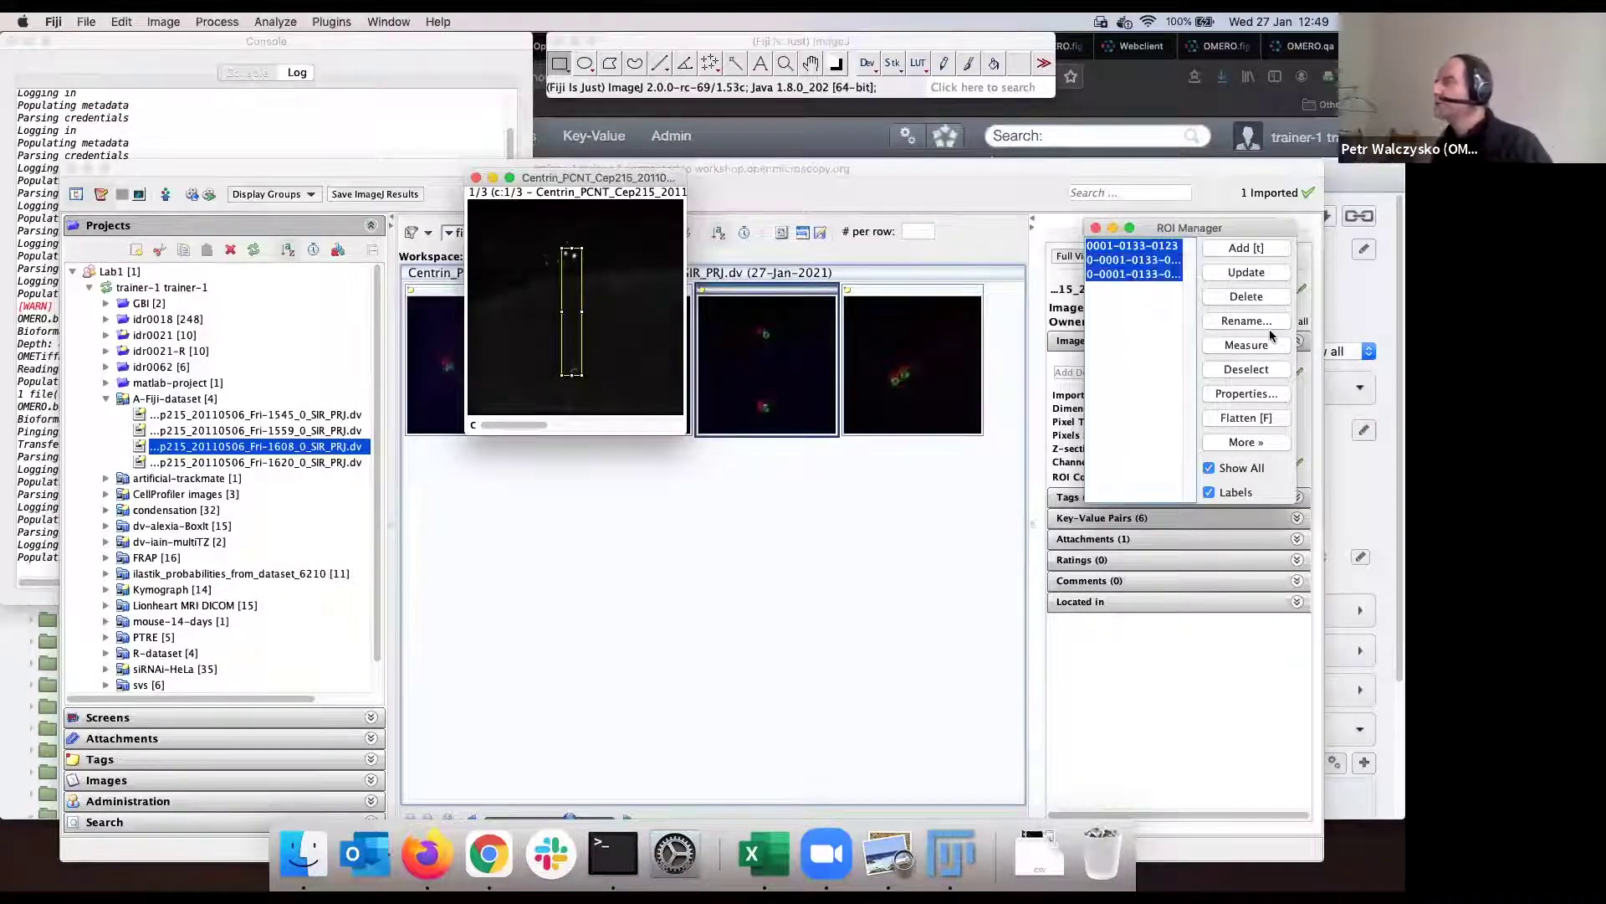
{"action": "left_click", "coordinate": [1247, 297]}
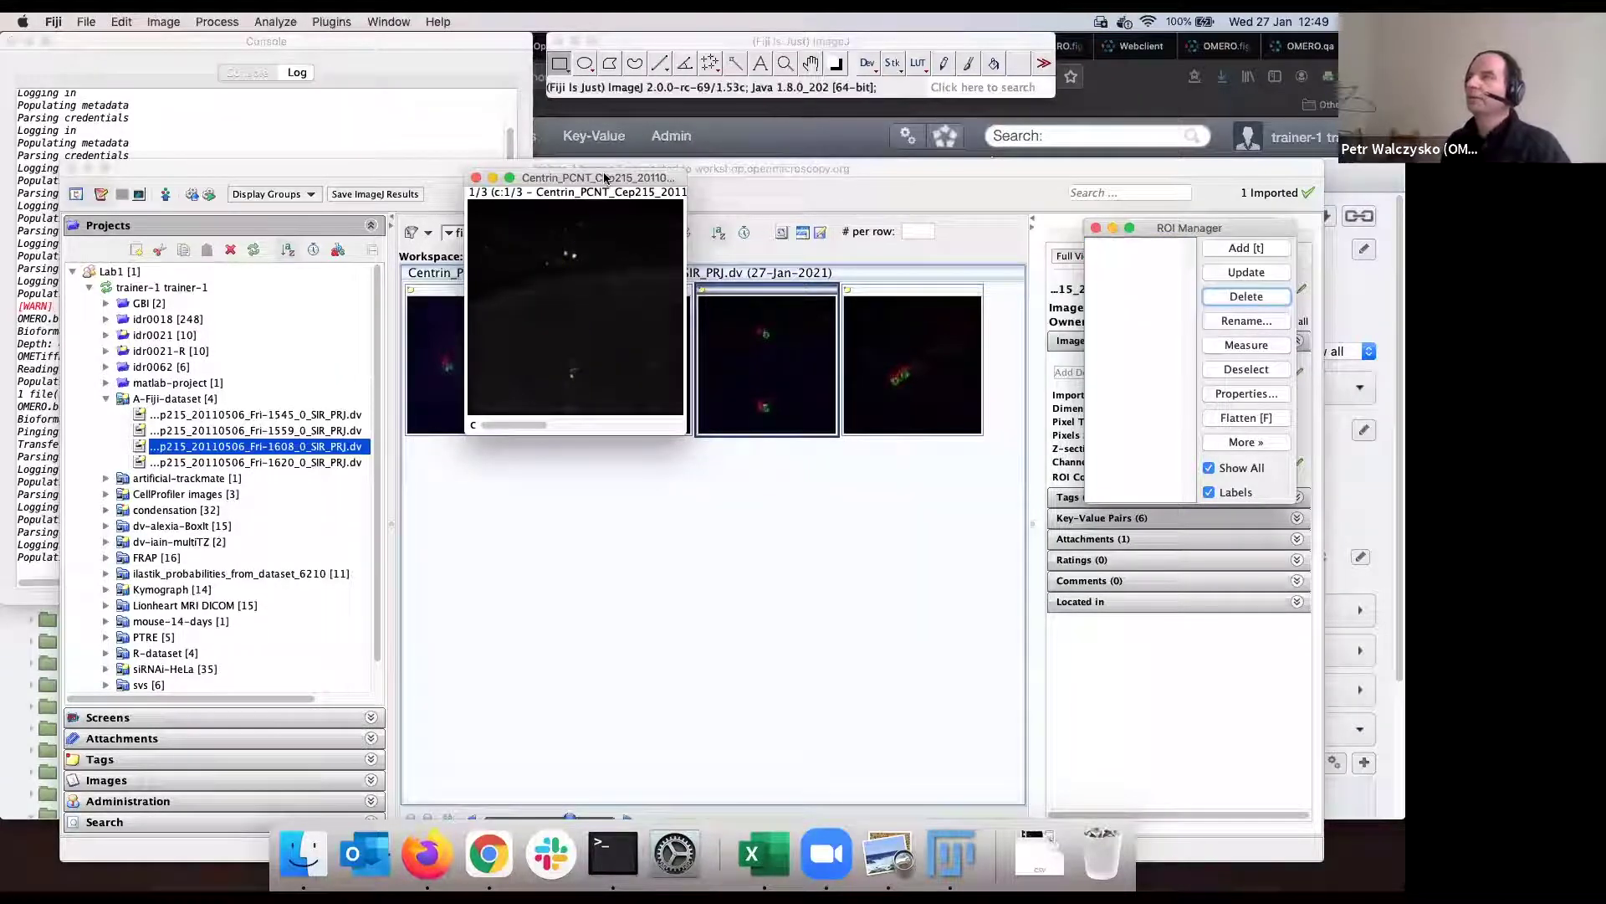
{"action": "left_click_drag", "start_coordinate": [603, 178], "coordinate": [577, 181]}
{"action": "left_click", "coordinate": [680, 40]}
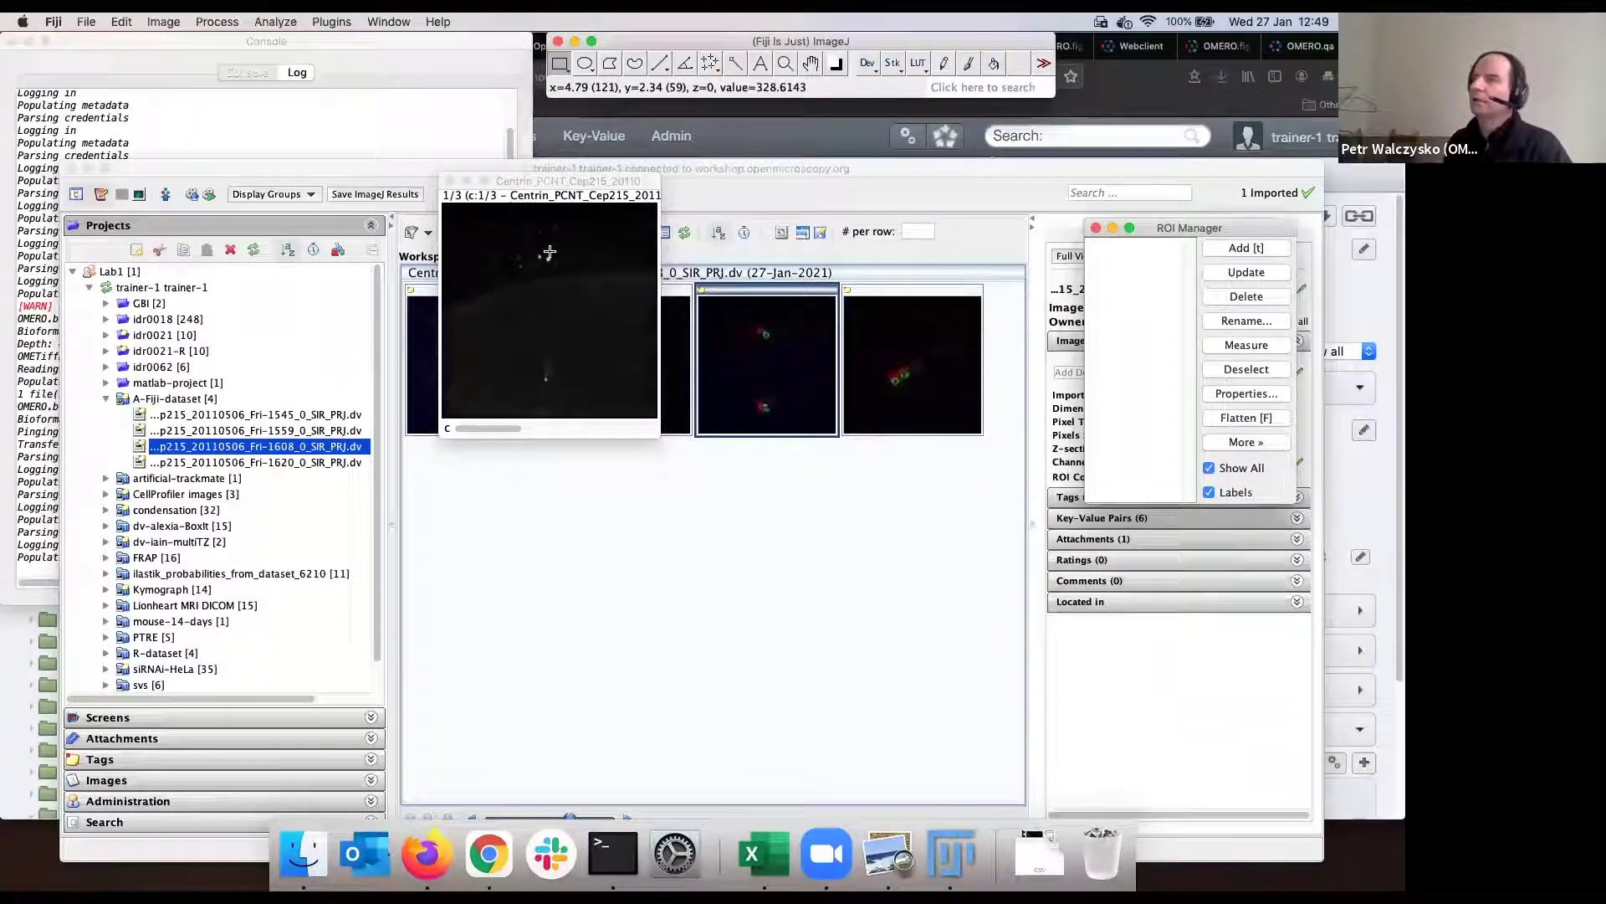
Convert the Centrin image to 8-bit
{"action": "left_click", "coordinate": [164, 24]}
{"action": "mouse_move", "coordinate": [201, 42]}
{"action": "left_click", "coordinate": [333, 48]}
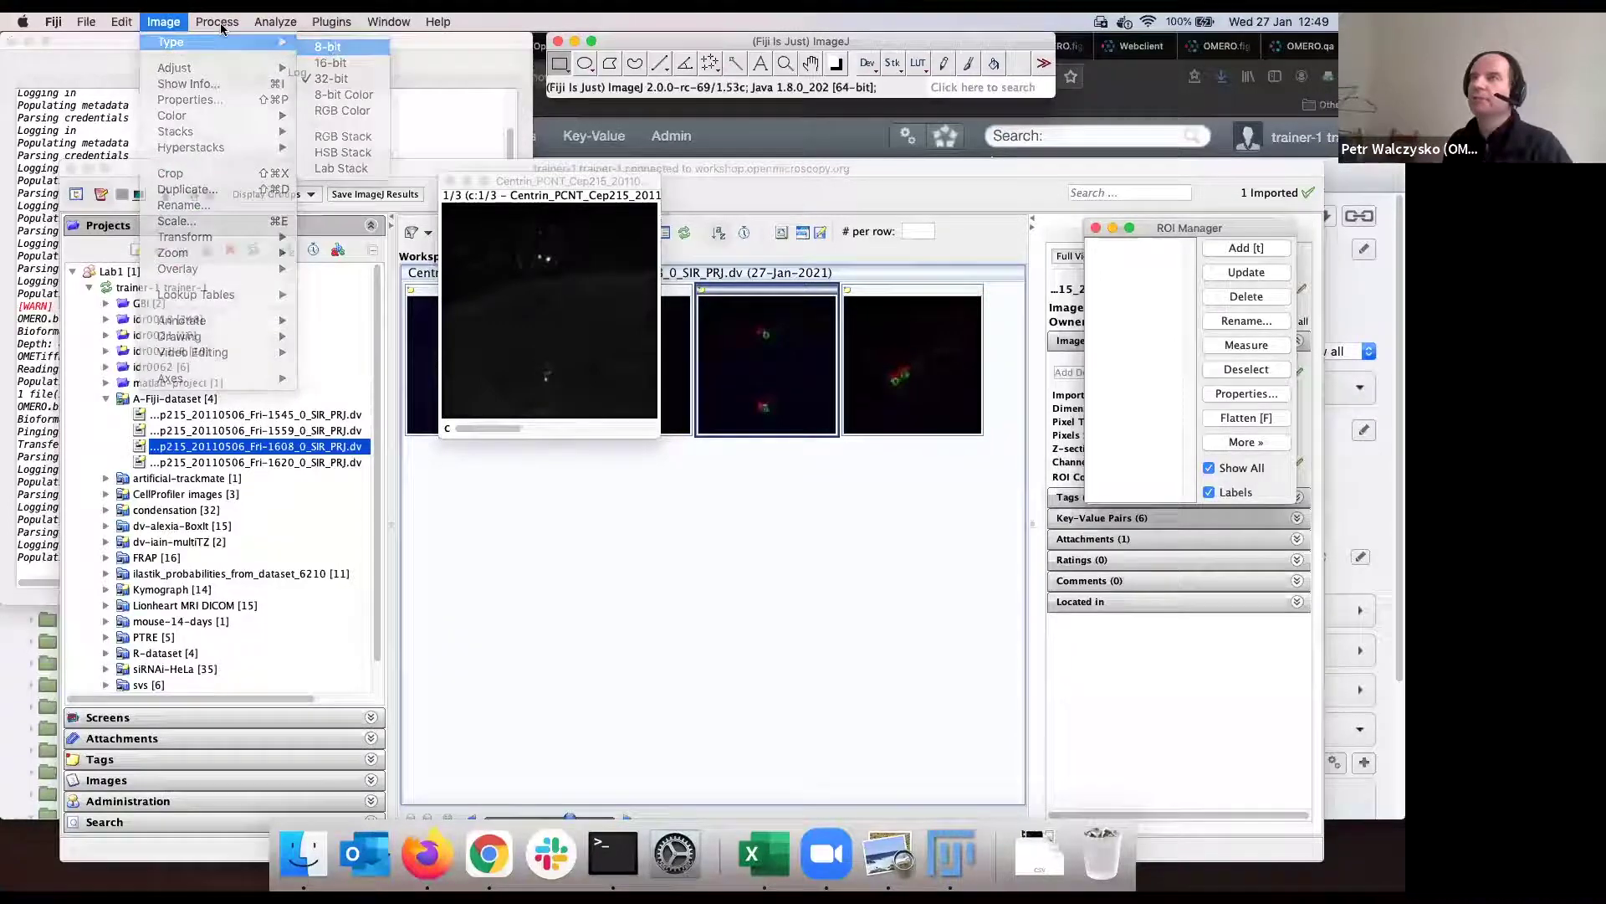
Auto-threshold the image using the MaxEntropy method
{"action": "left_click", "coordinate": [164, 22]}
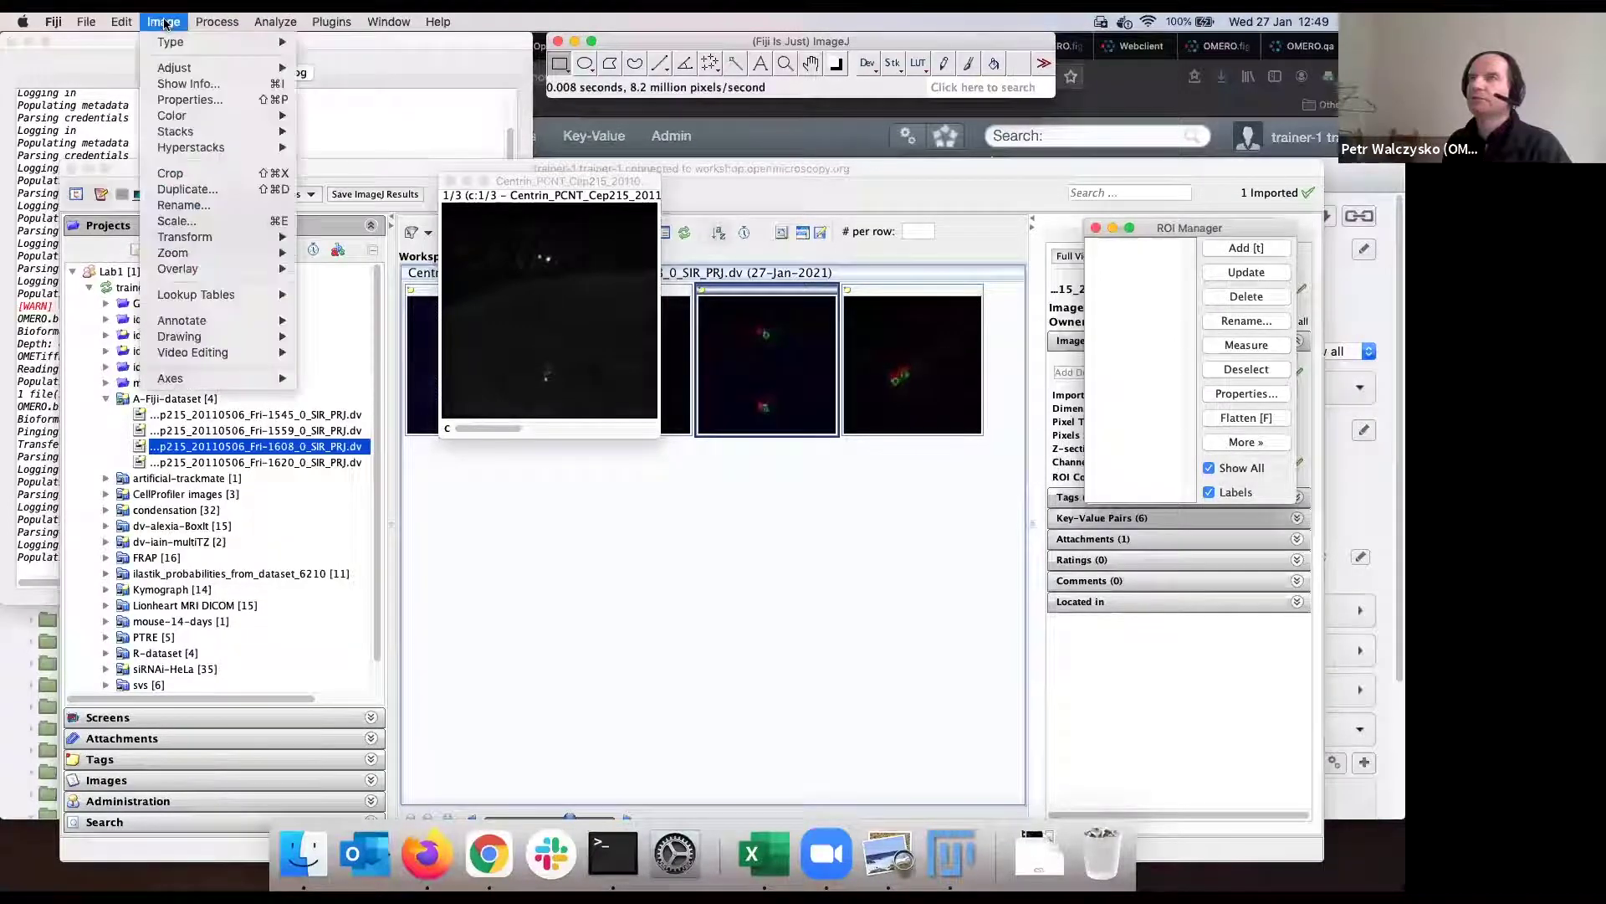
{"action": "mouse_move", "coordinate": [200, 71]}
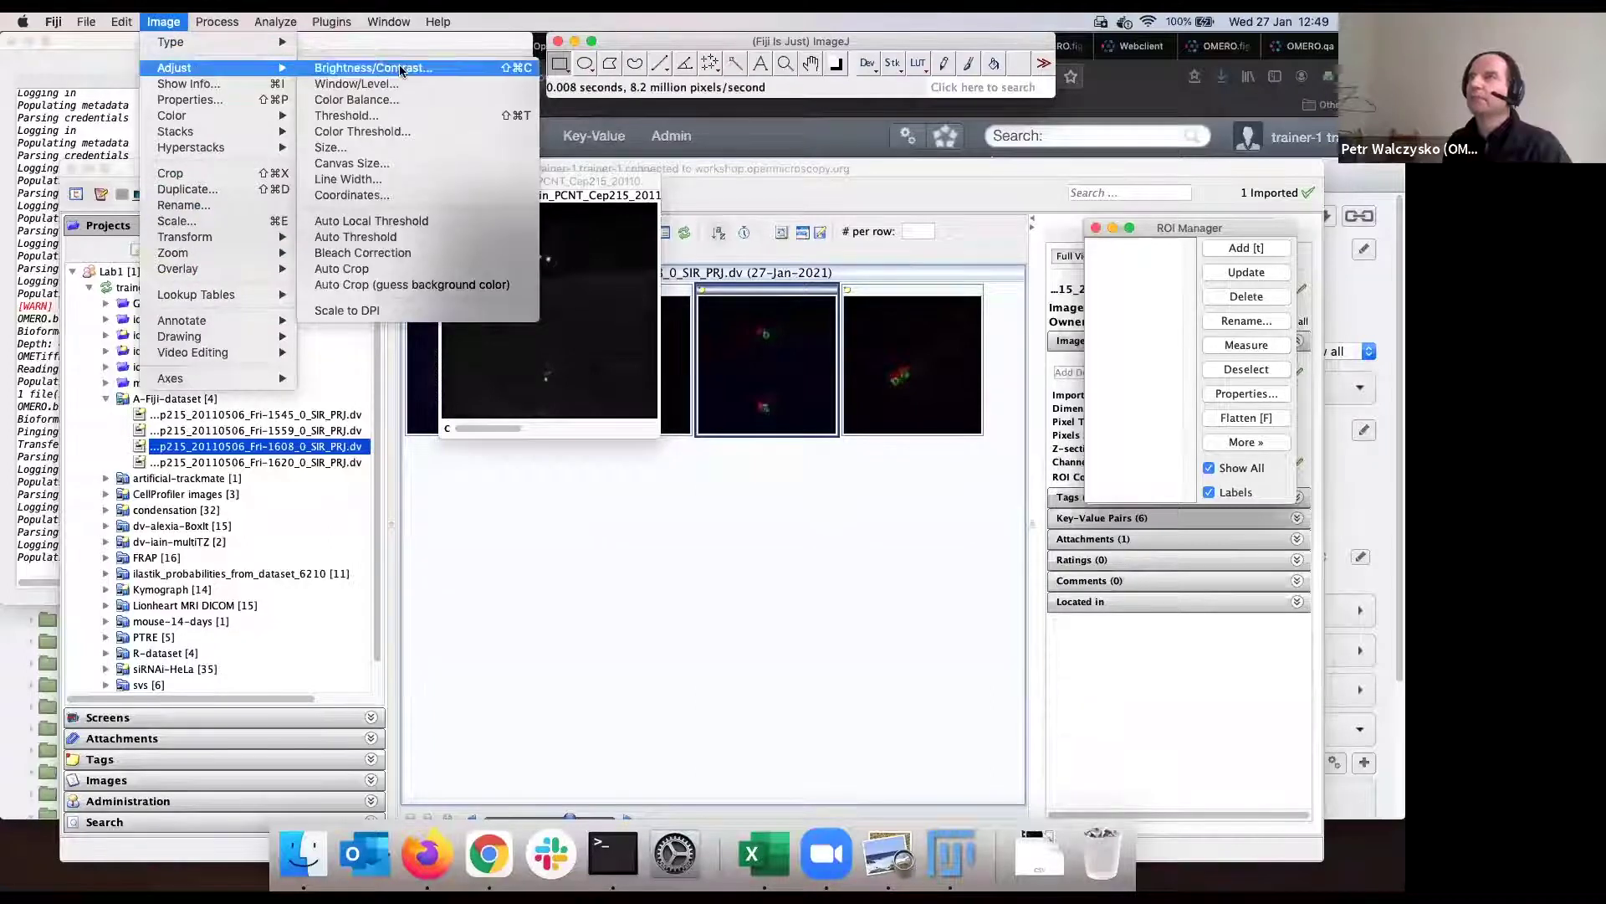
{"action": "left_click", "coordinate": [419, 238]}
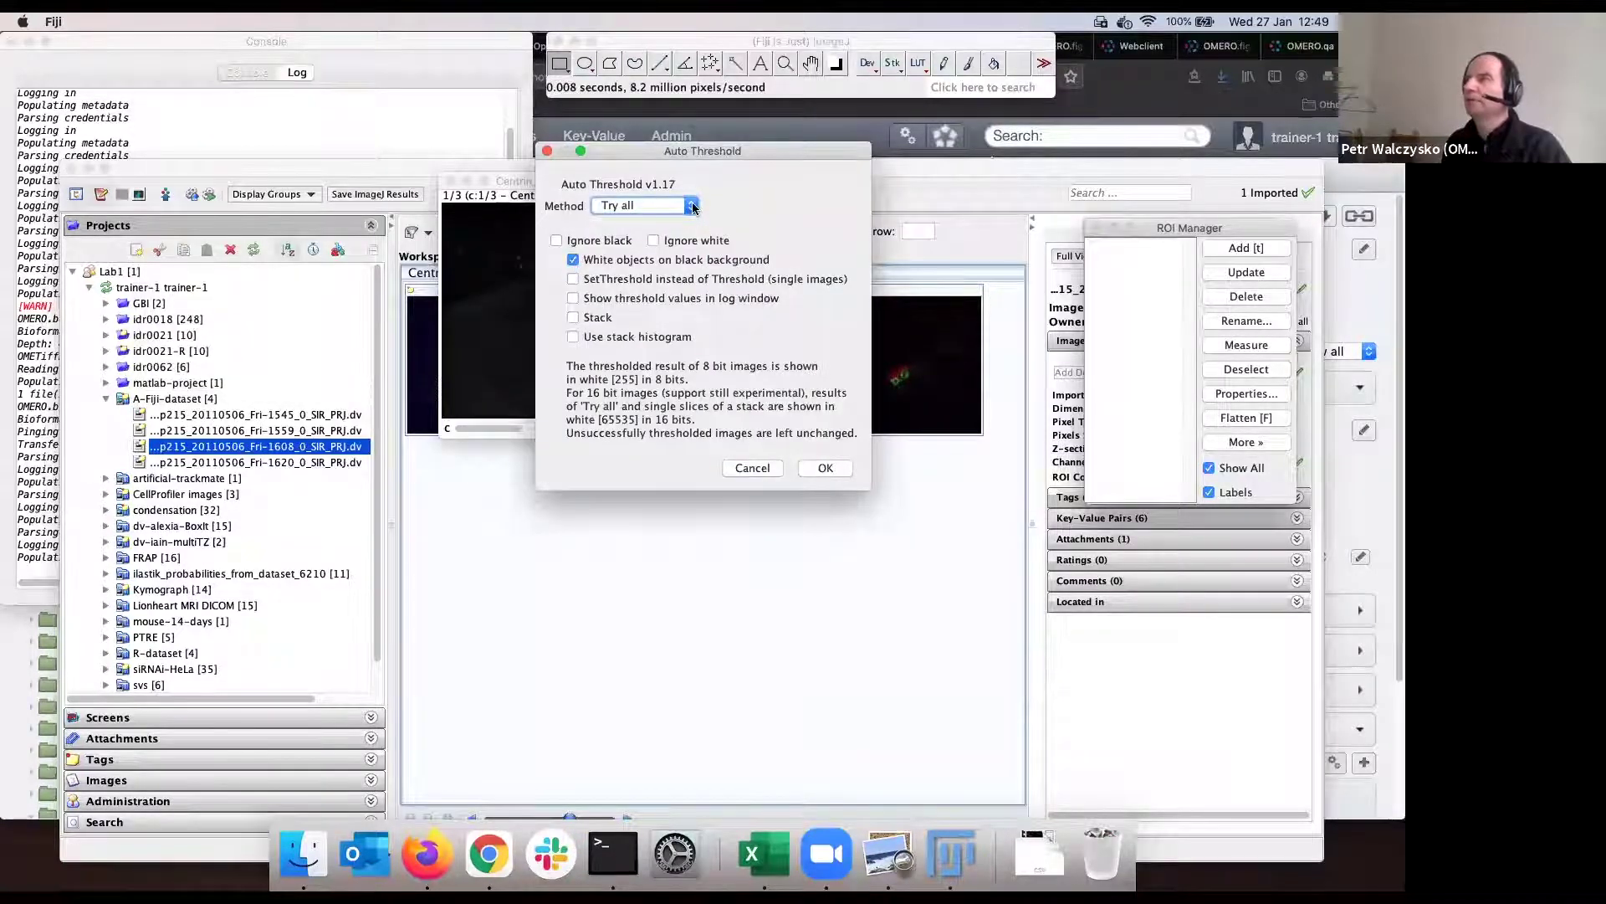
{"action": "left_click", "coordinate": [692, 207]}
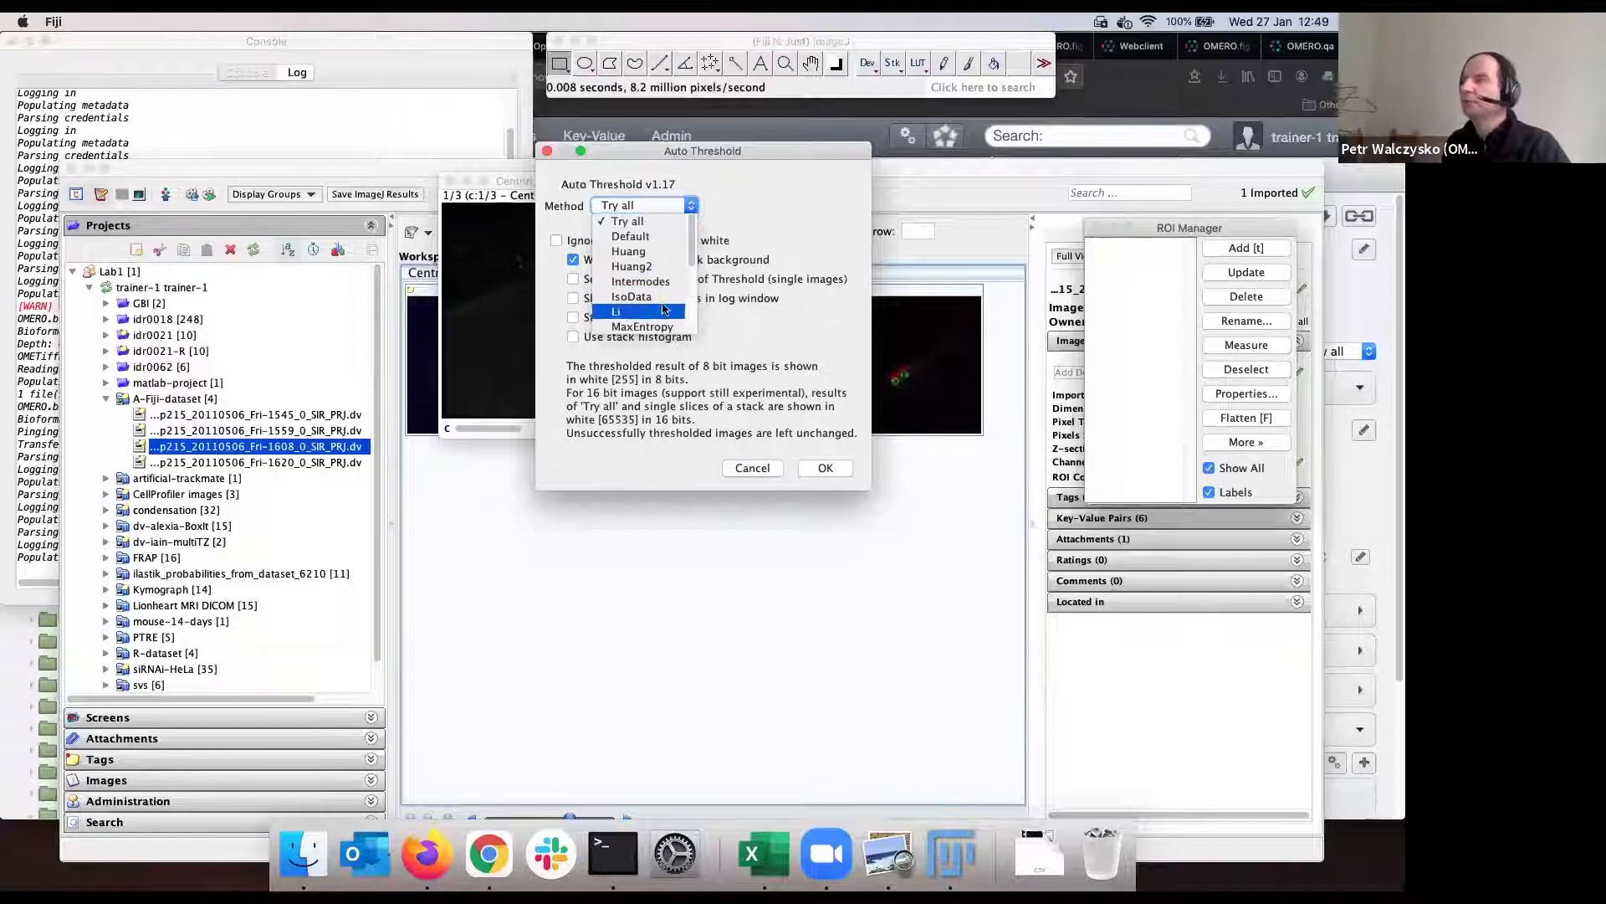
{"action": "left_click", "coordinate": [663, 327]}
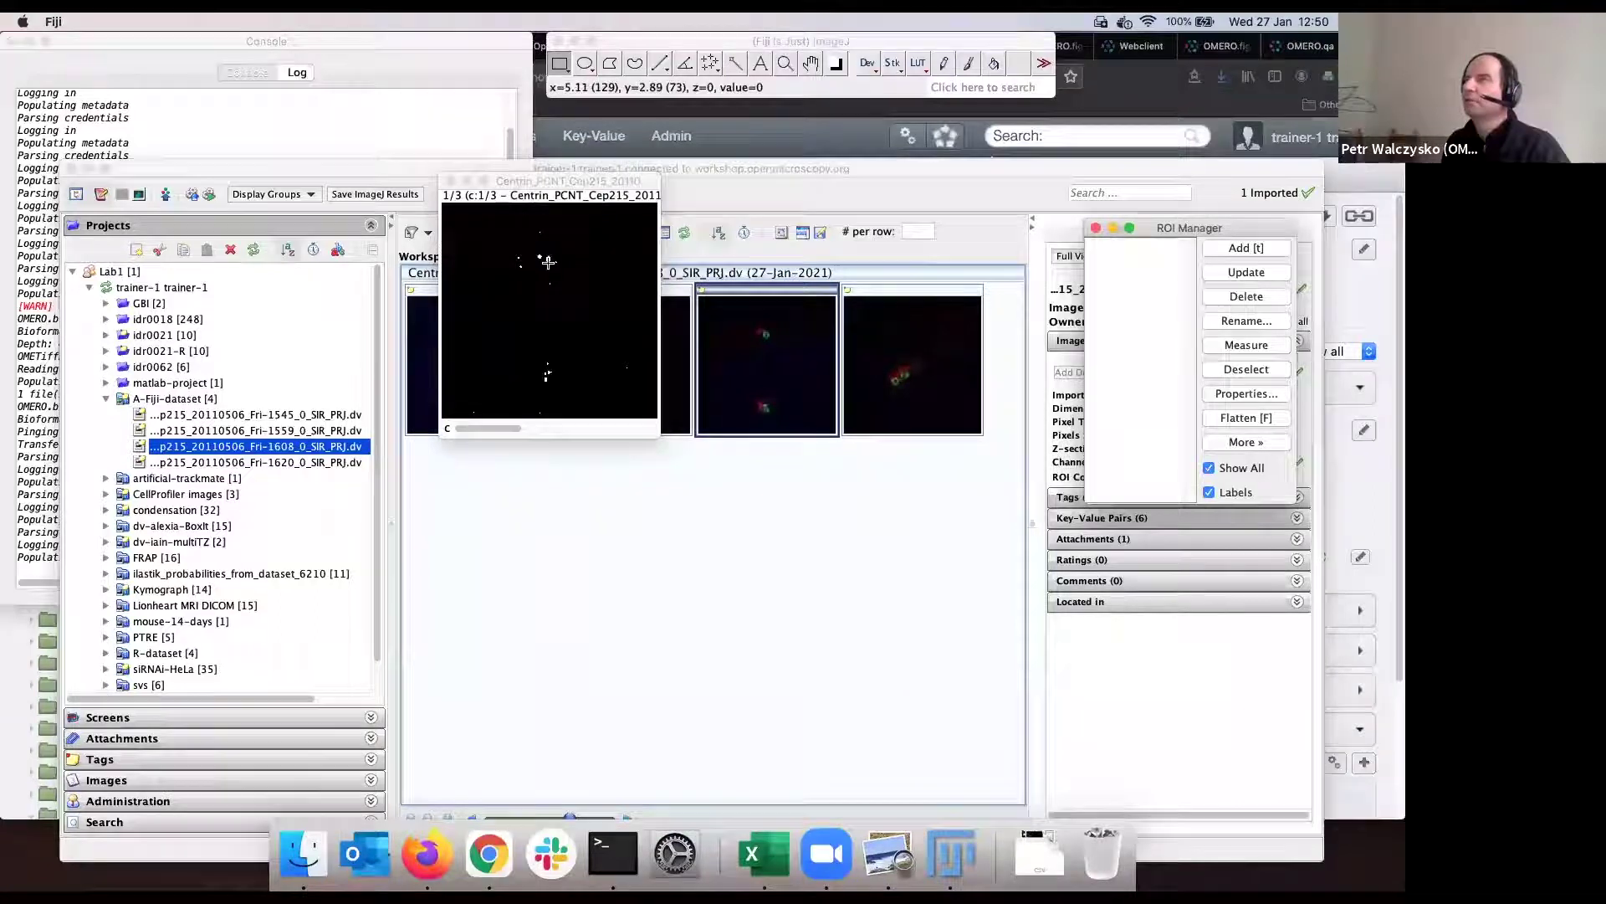
{"action": "left_click", "coordinate": [566, 184]}
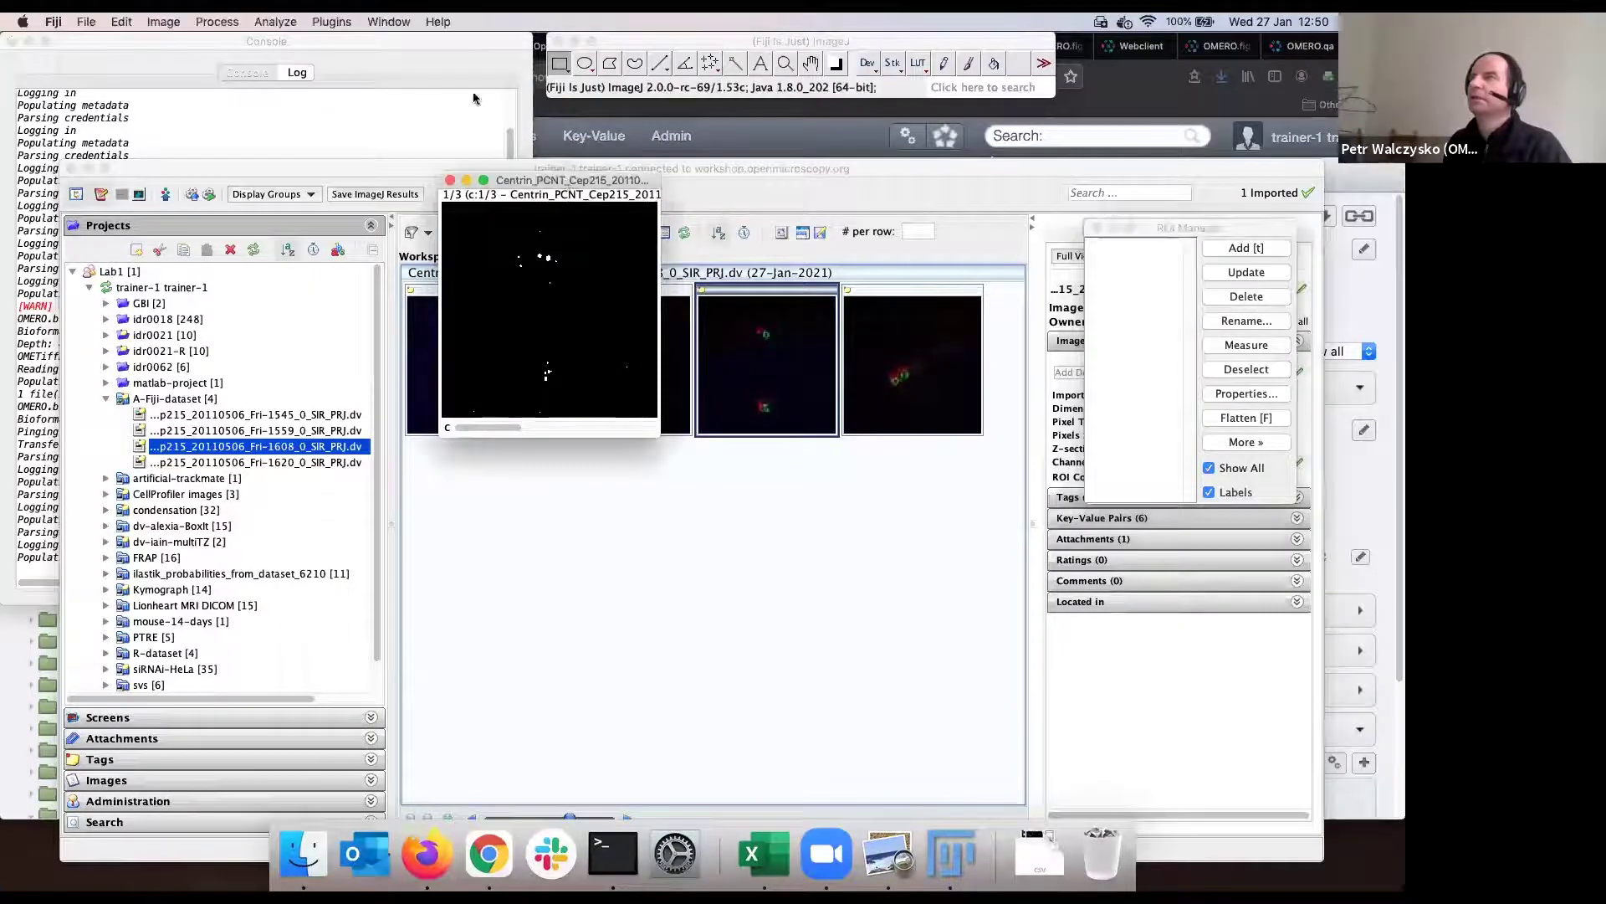
Analyze particles with size set to 1 on all 3 stack images, discarding the measurements
{"action": "left_click", "coordinate": [276, 22]}
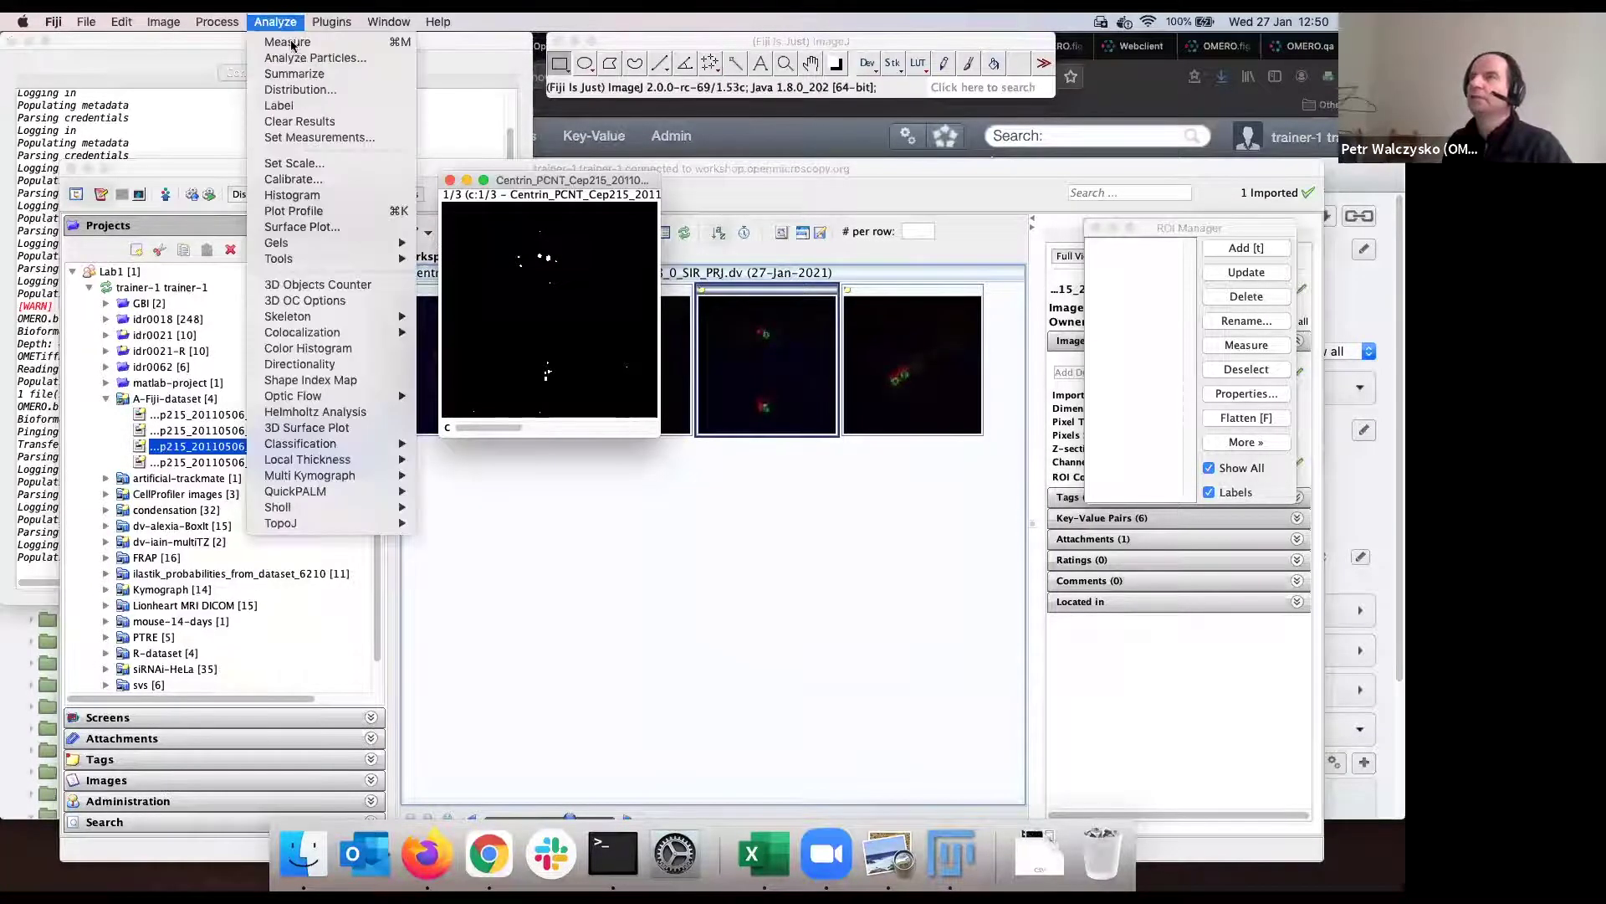
{"action": "left_click", "coordinate": [333, 63]}
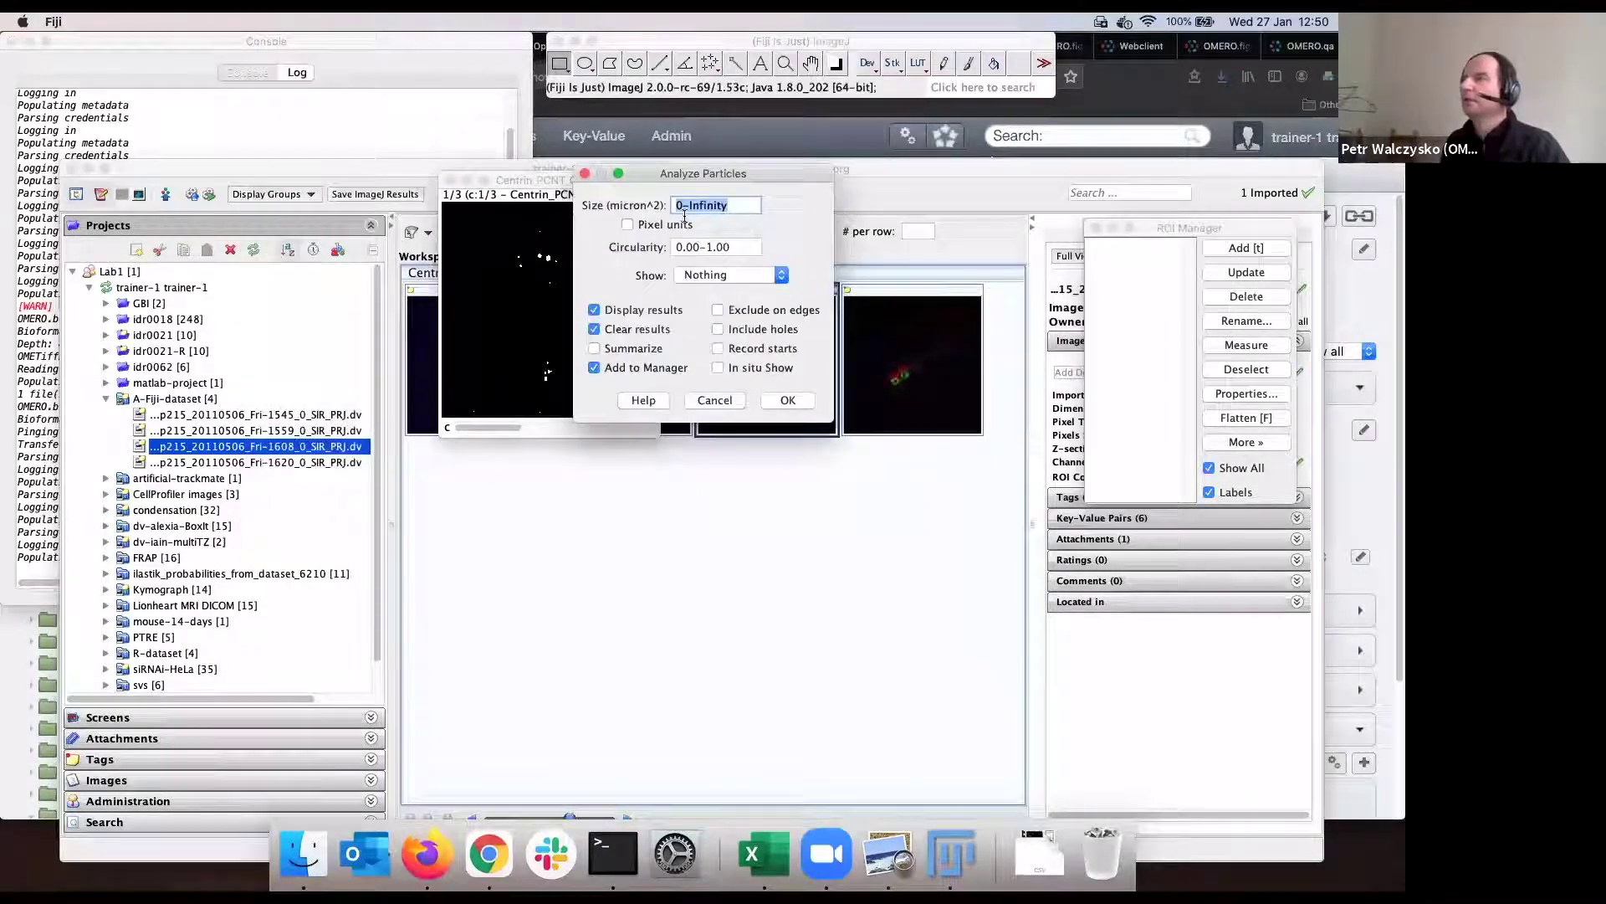
{"action": "left_click", "coordinate": [740, 204]}
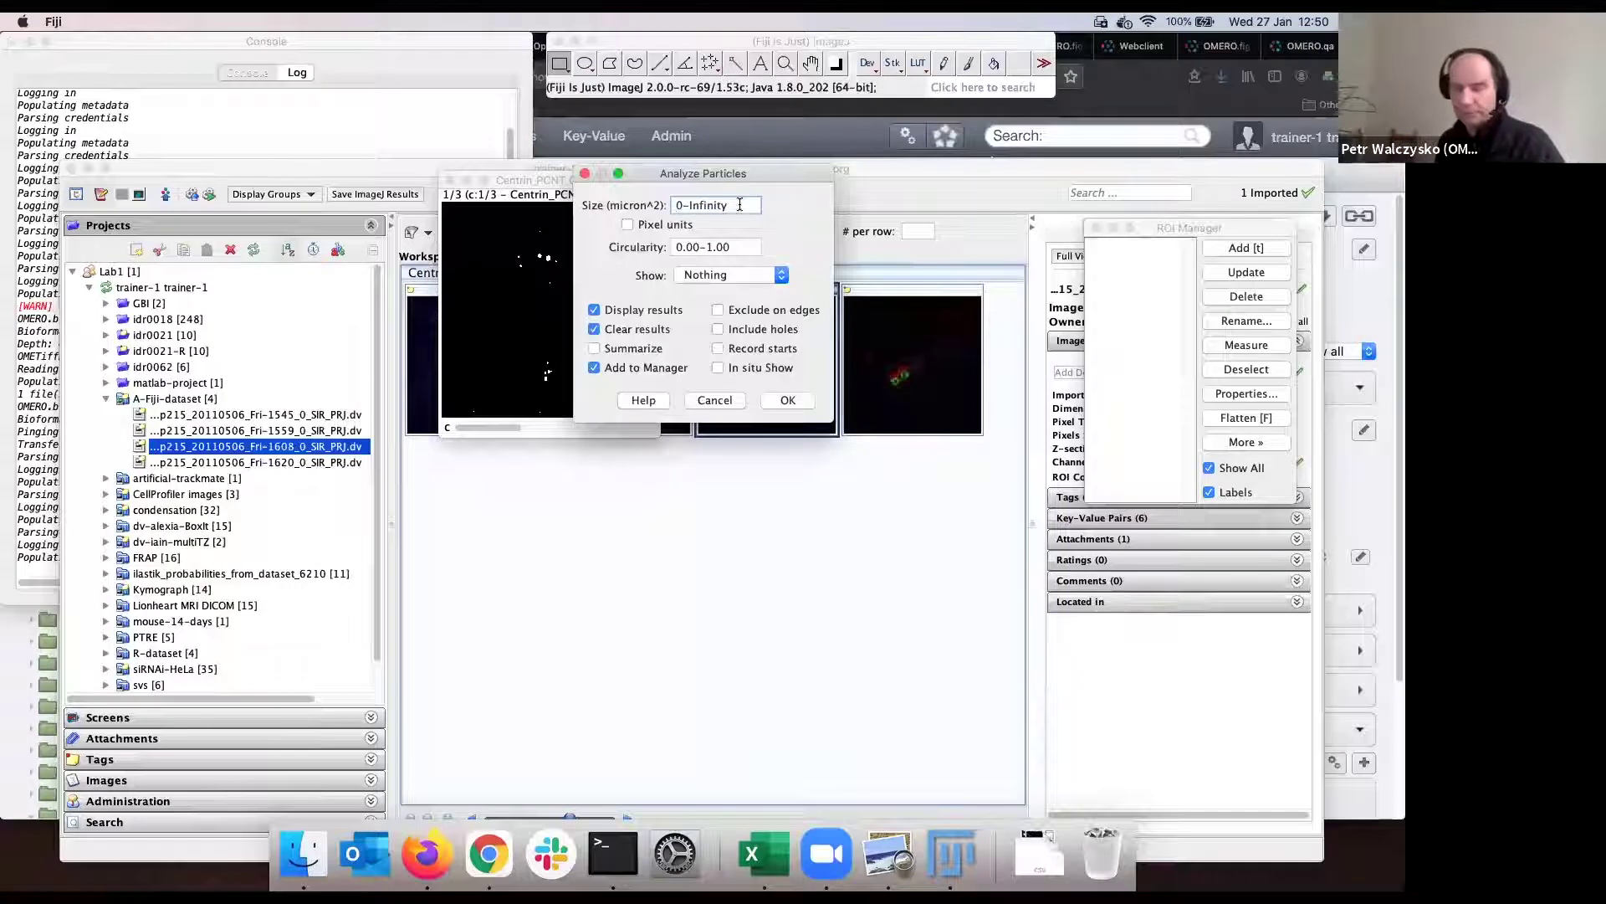
{"action": "type", "text": "1"}
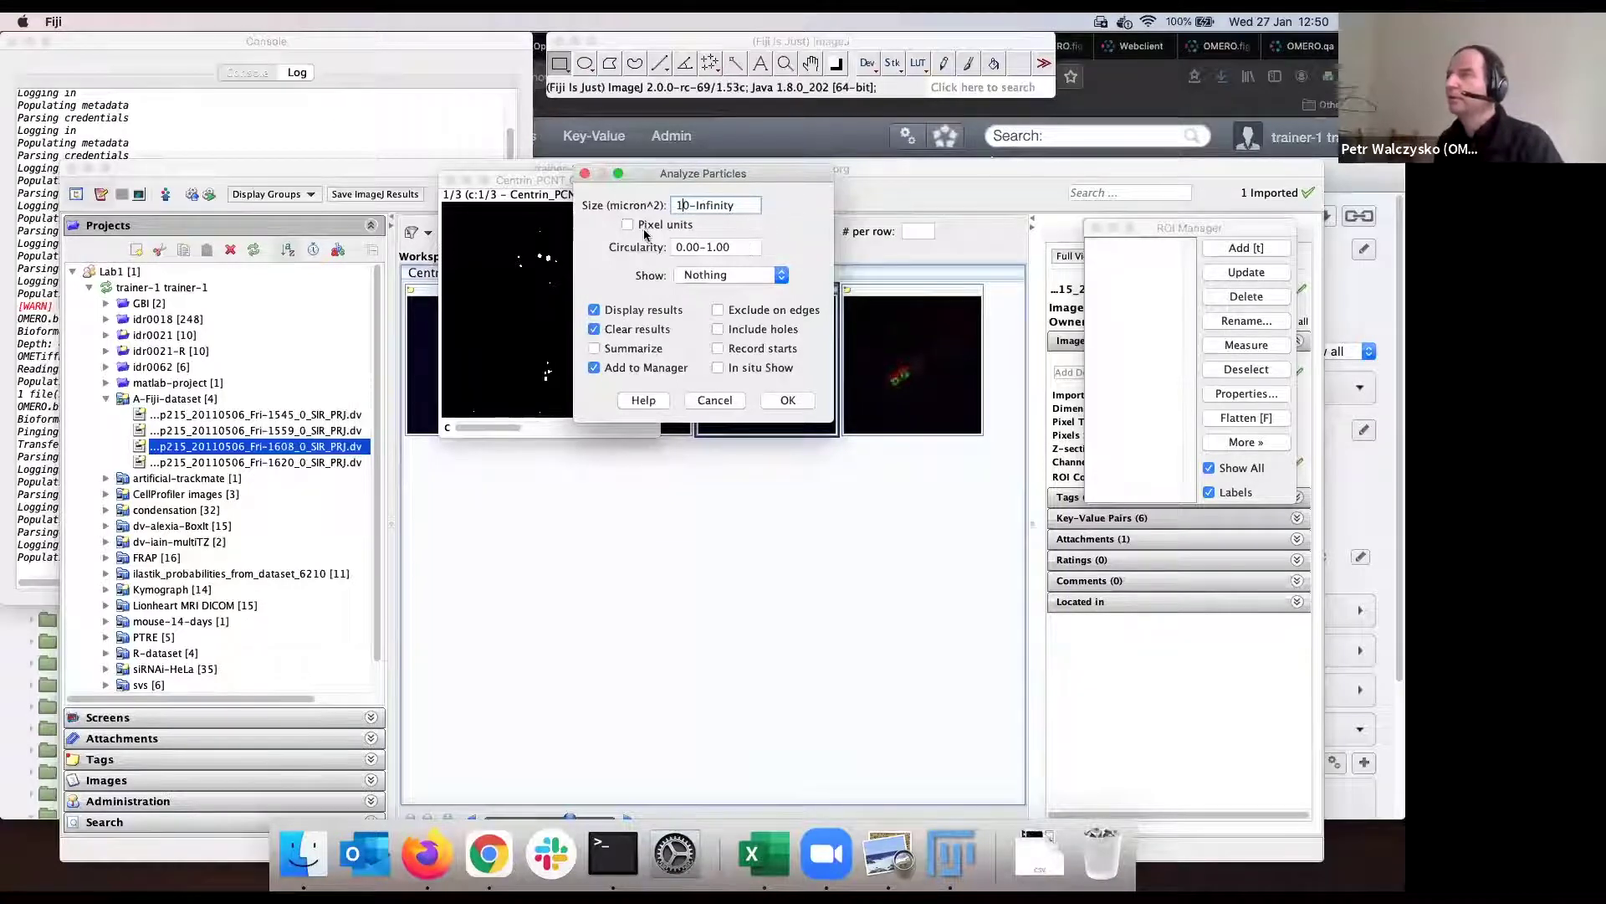
{"action": "left_click", "coordinate": [626, 224]}
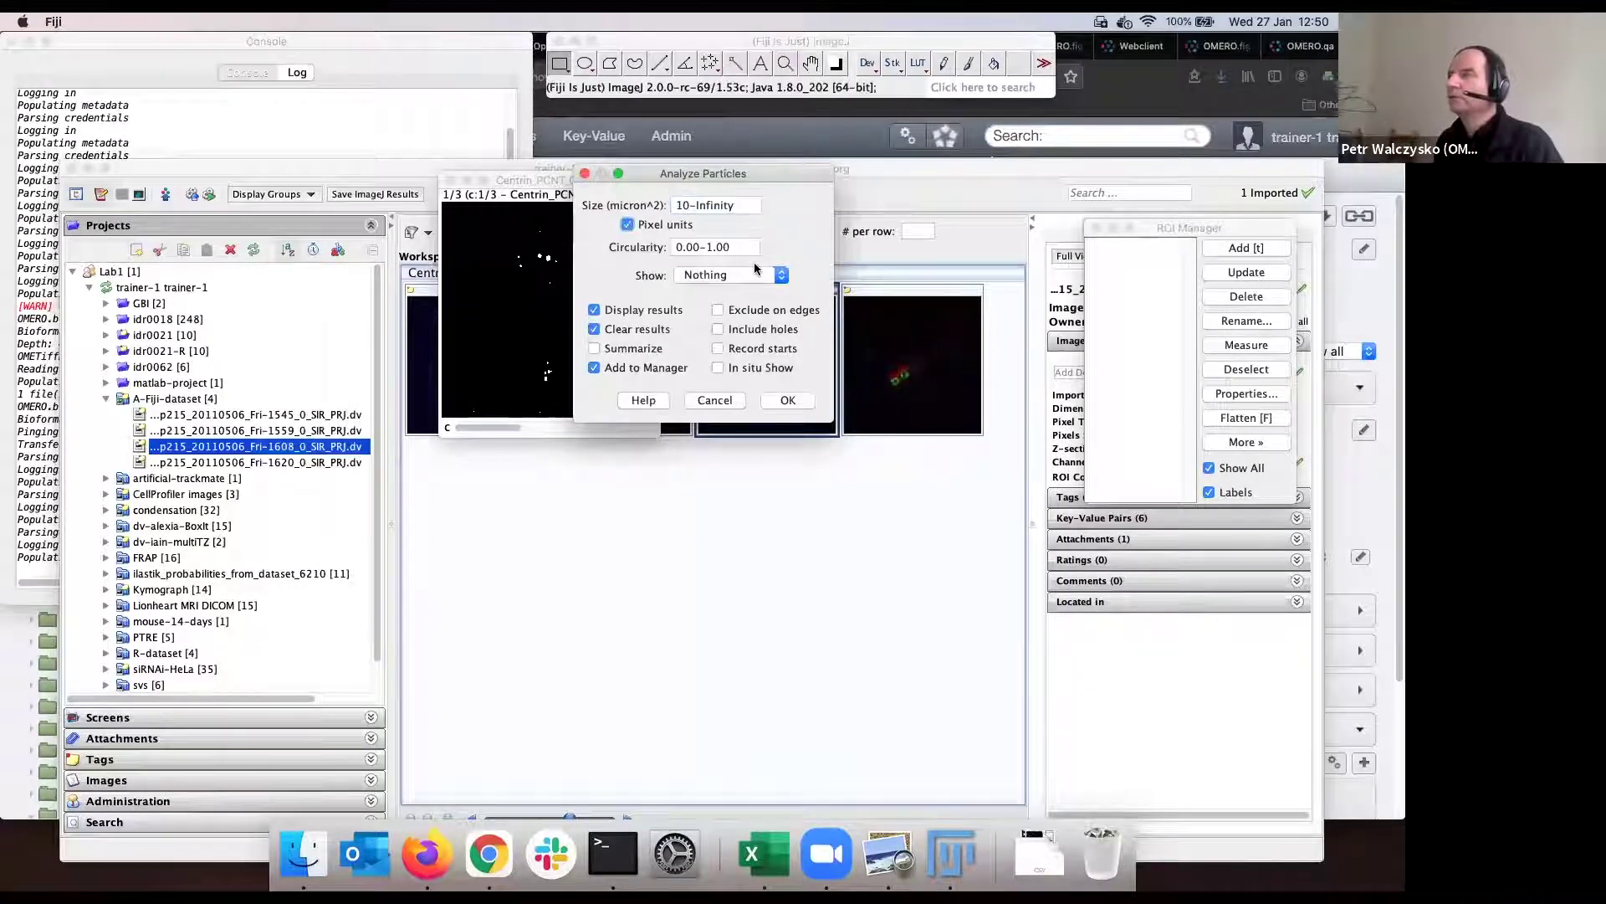
{"action": "left_click", "coordinate": [788, 401]}
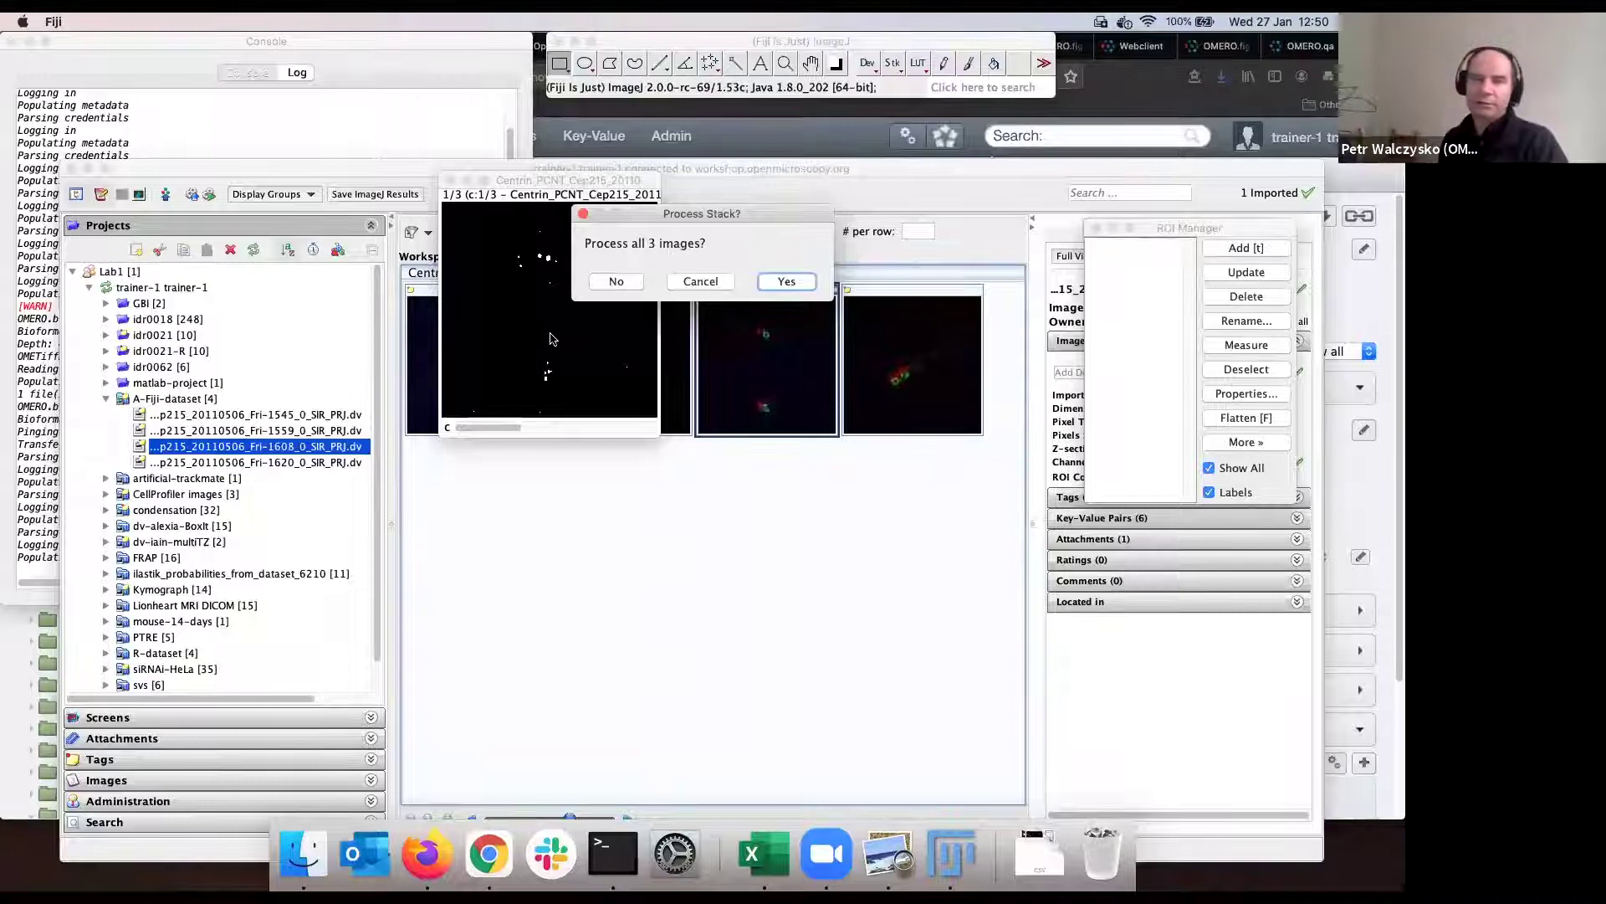
{"action": "left_click", "coordinate": [788, 282]}
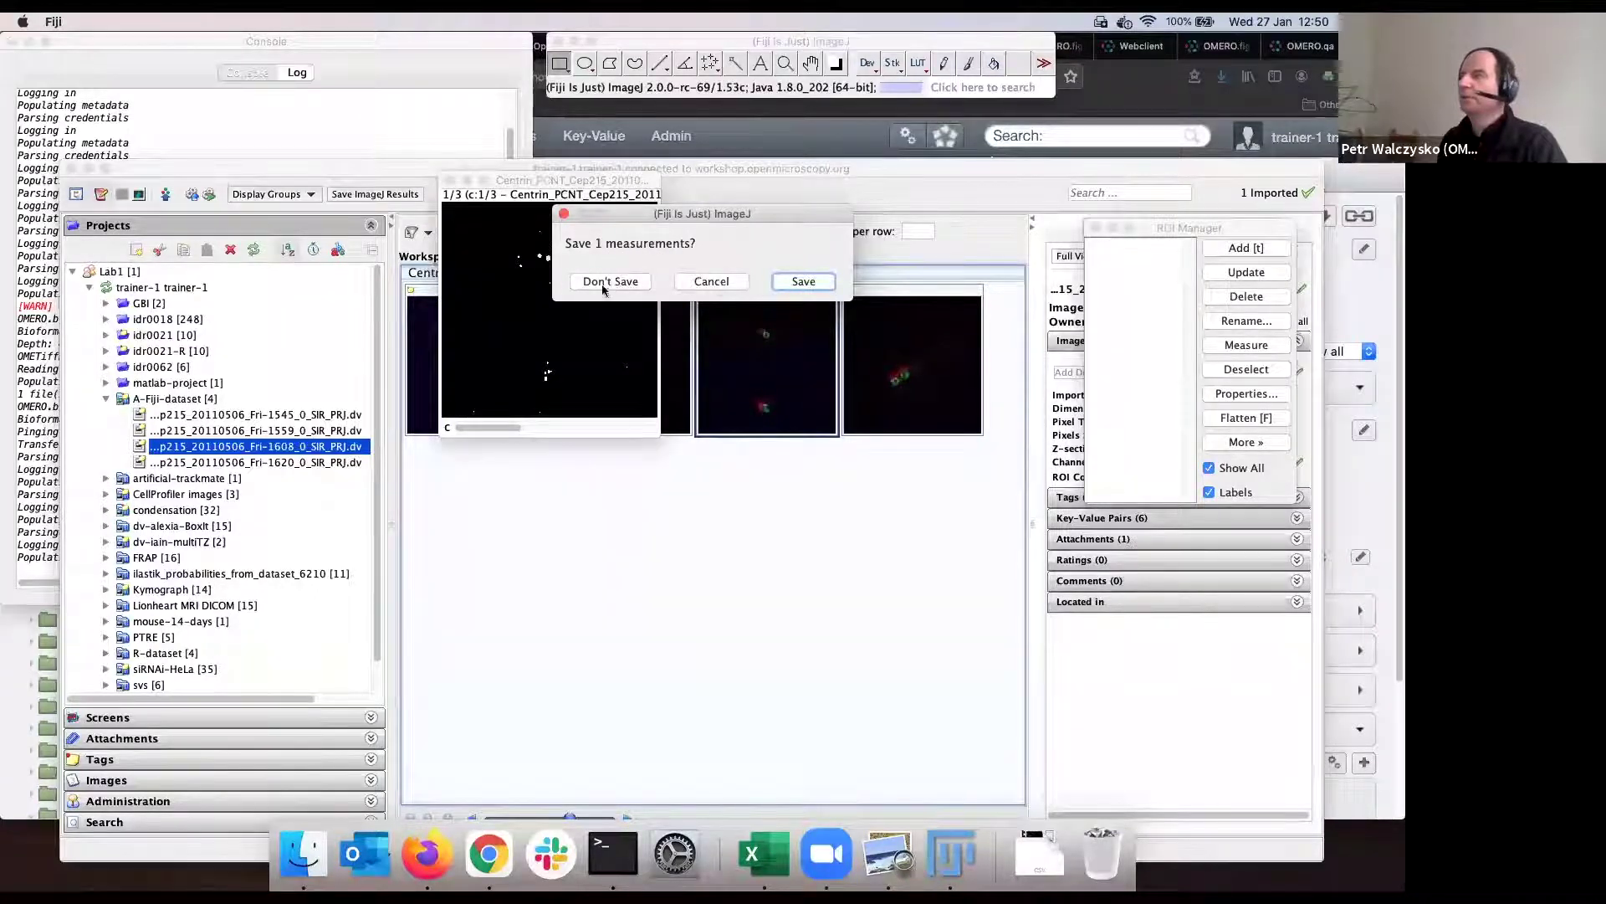
{"action": "left_click", "coordinate": [607, 283]}
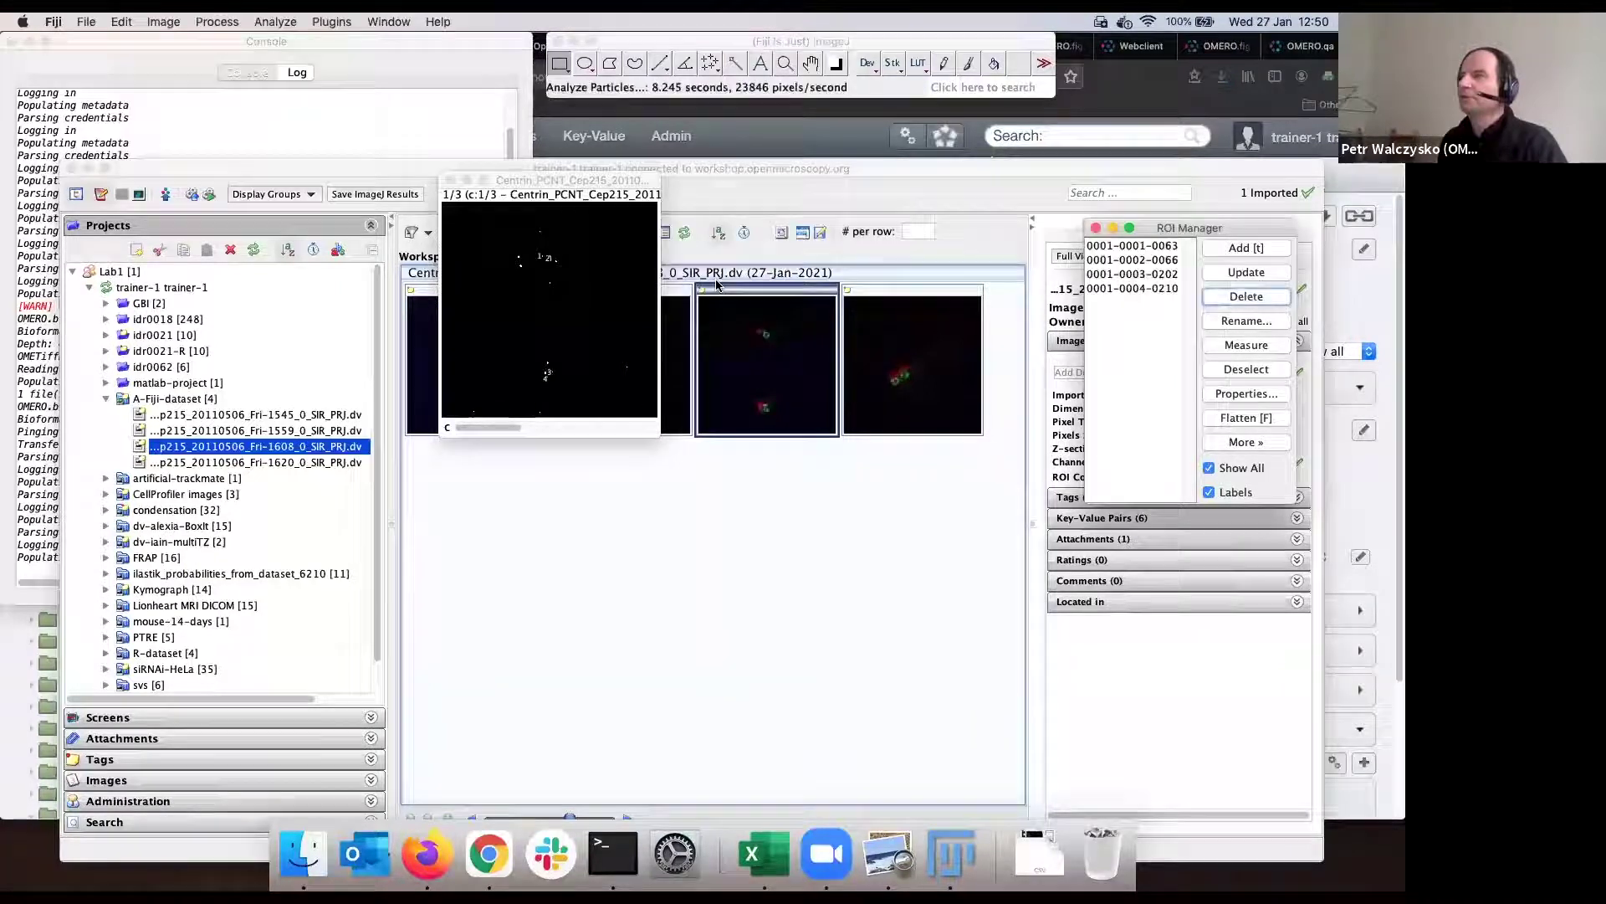
Zoom in on the Centrin image with + and reposition its window
{"action": "left_click", "coordinate": [578, 195]}
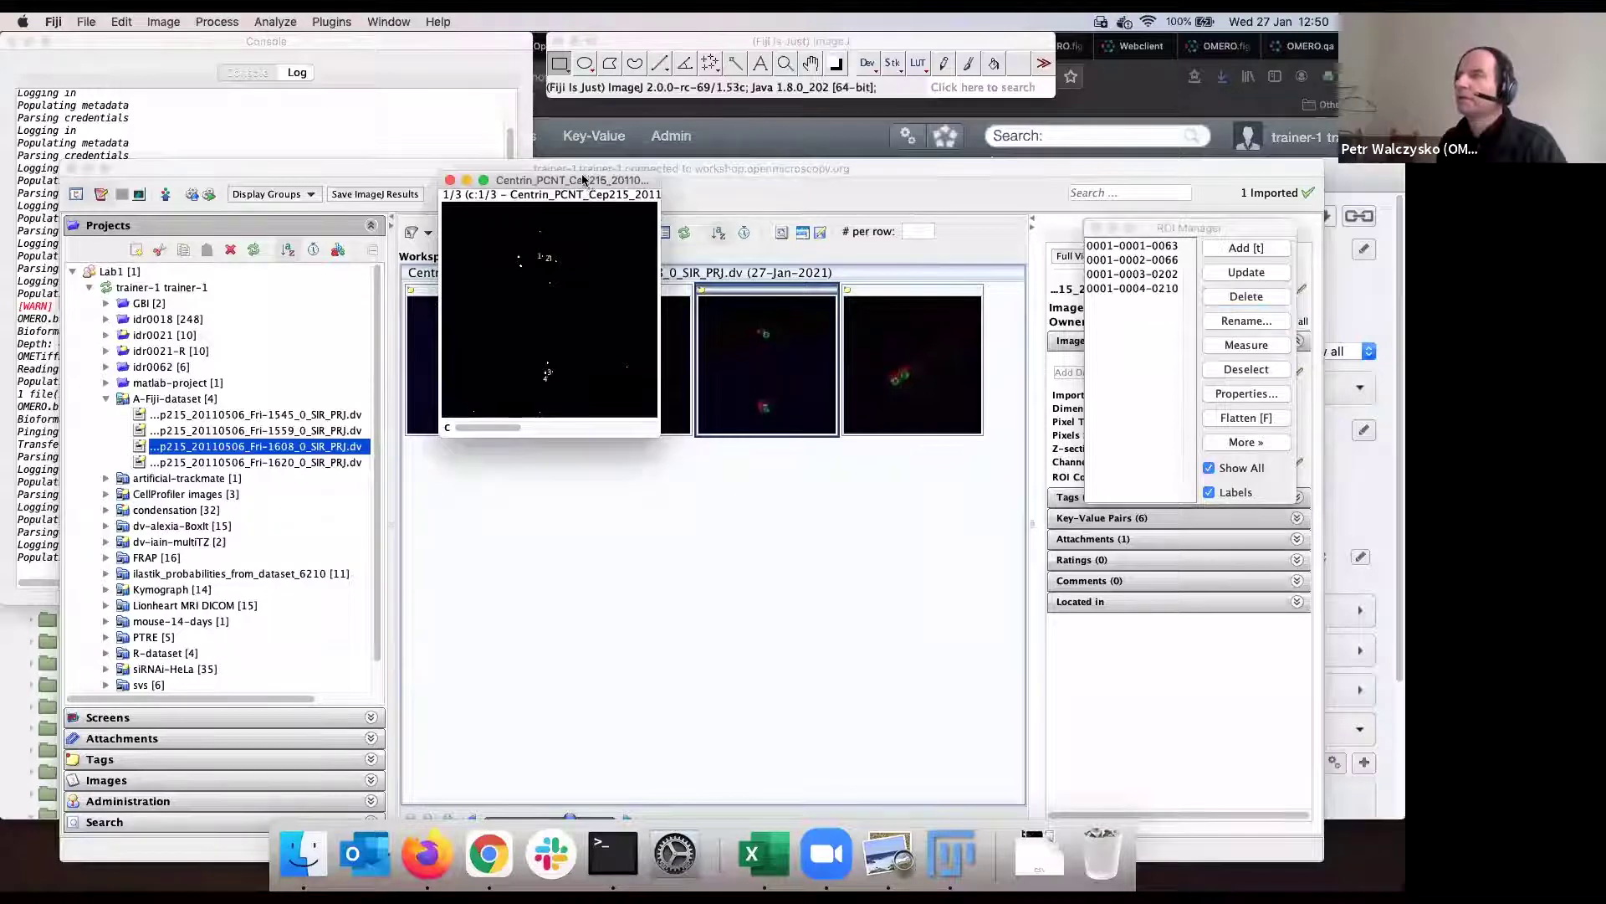
{"action": "left_click_drag", "start_coordinate": [583, 180], "coordinate": [640, 218]}
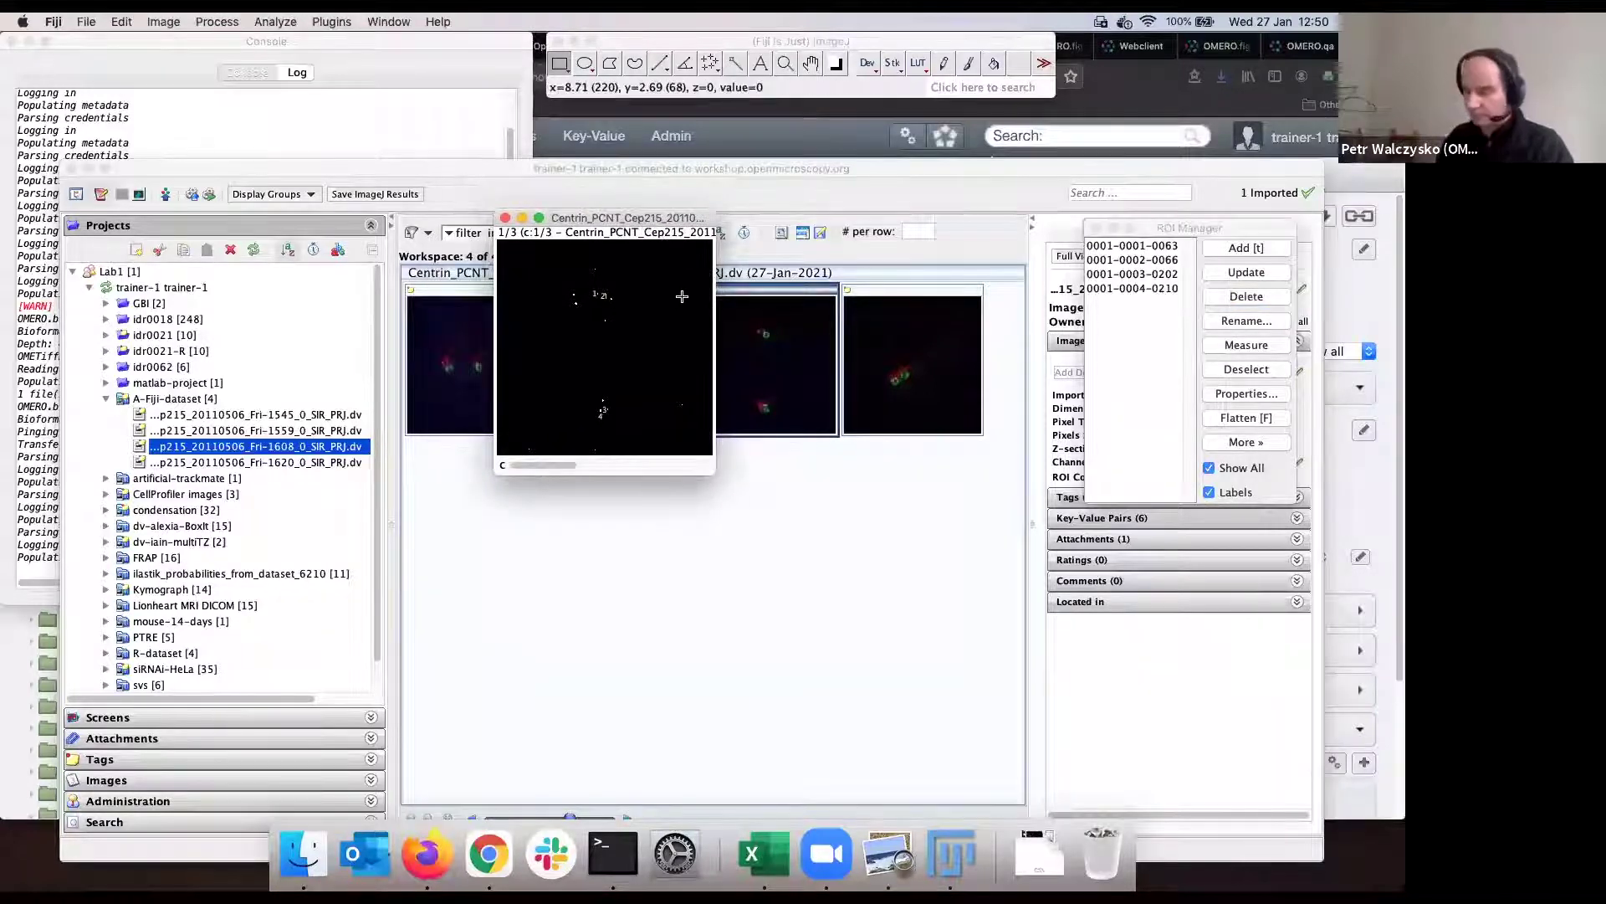
{"action": "key", "text": "plus"}
{"action": "key", "text": "plus"}
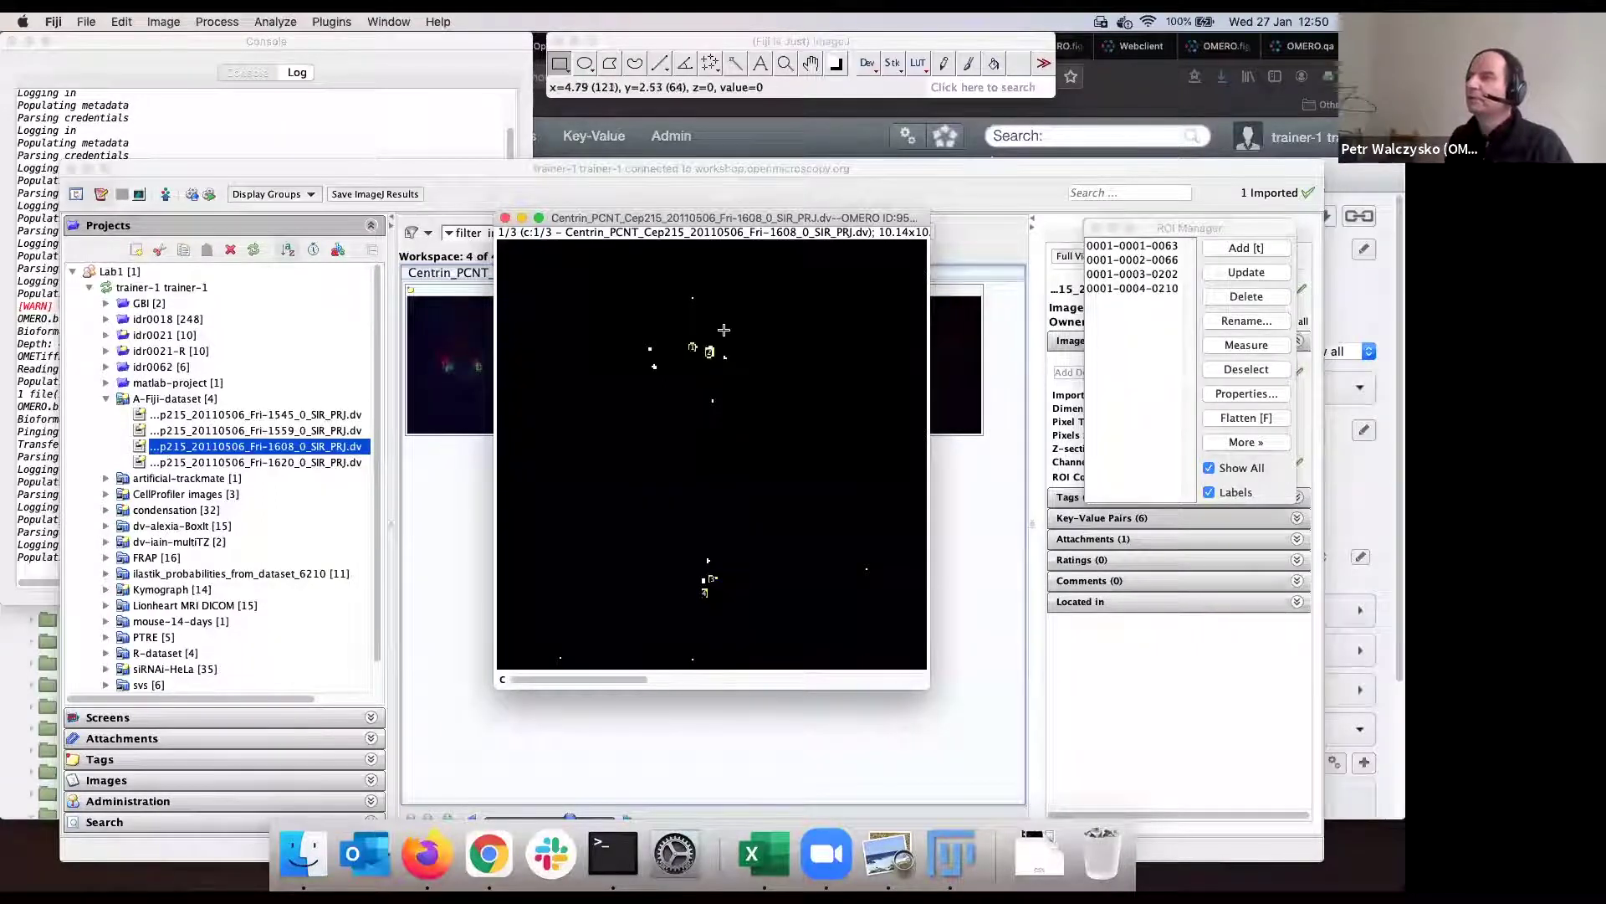
{"action": "left_click_drag", "start_coordinate": [744, 217], "coordinate": [604, 161]}
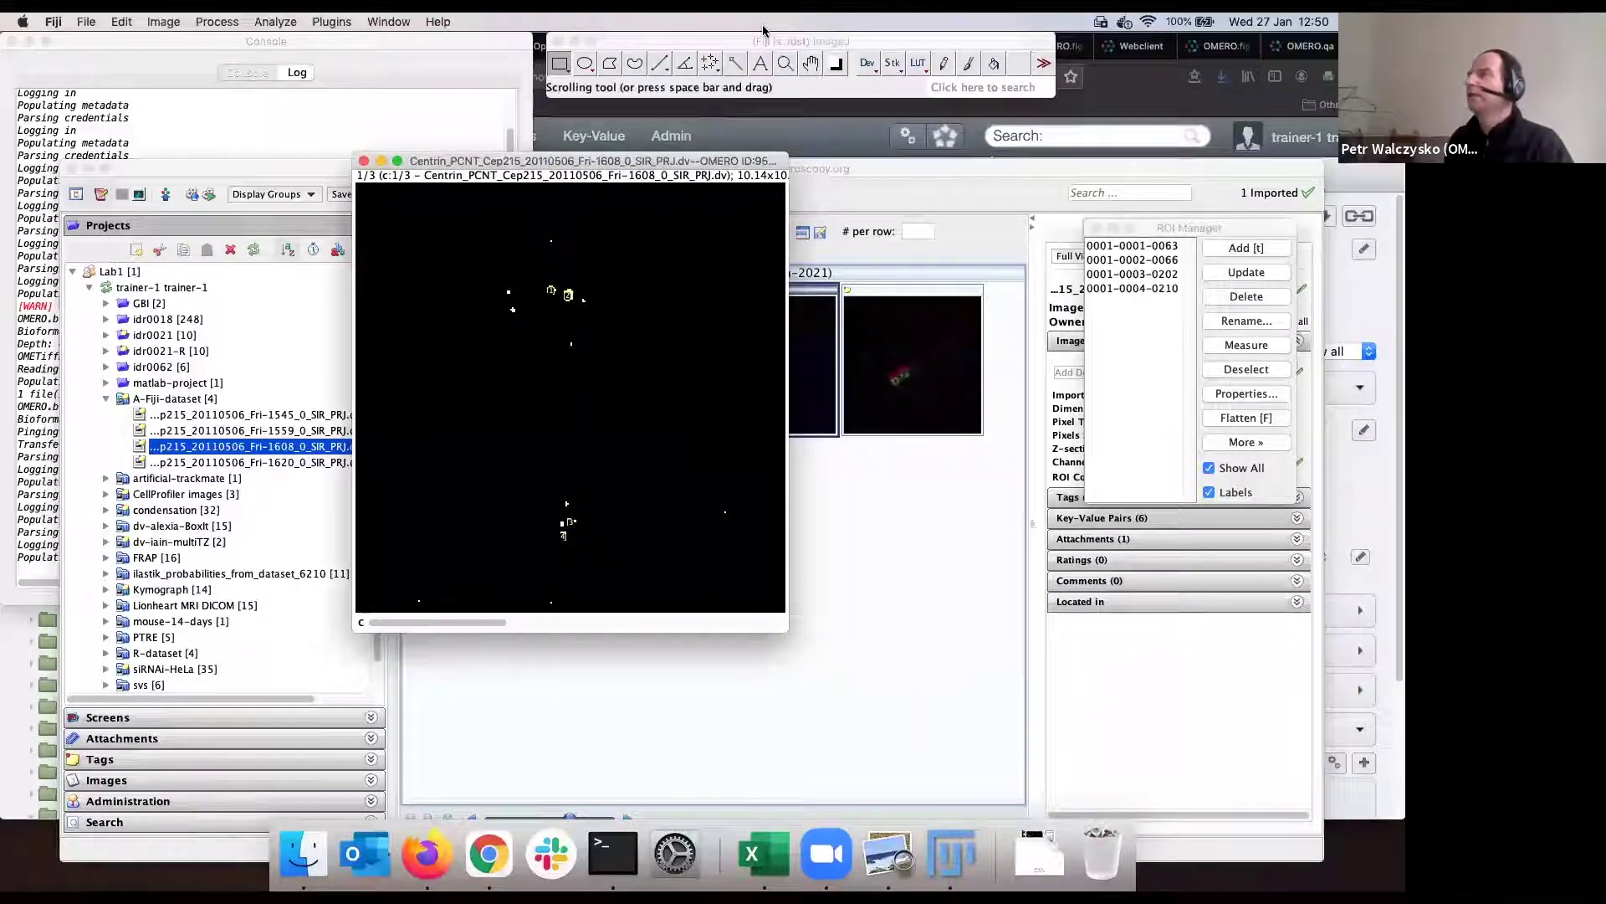
Display each detected particle ROI from the ROI Manager on the enlarged image
{"action": "left_click", "coordinate": [1141, 277]}
{"action": "left_click", "coordinate": [1132, 263]}
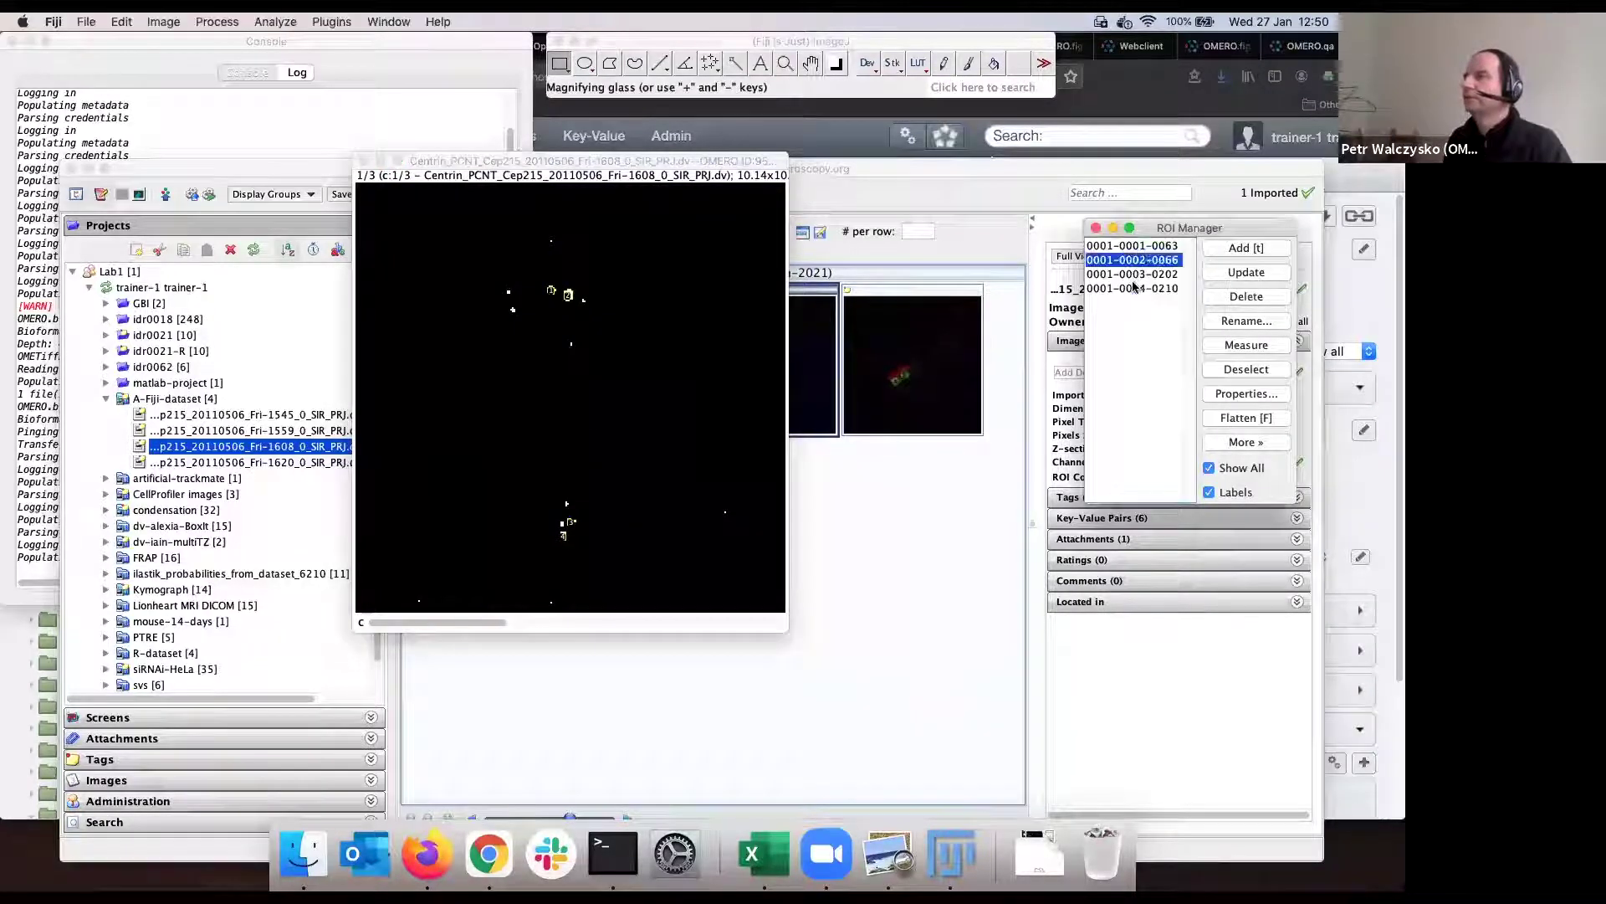
{"action": "left_click", "coordinate": [1131, 287]}
{"action": "left_click", "coordinate": [1131, 273]}
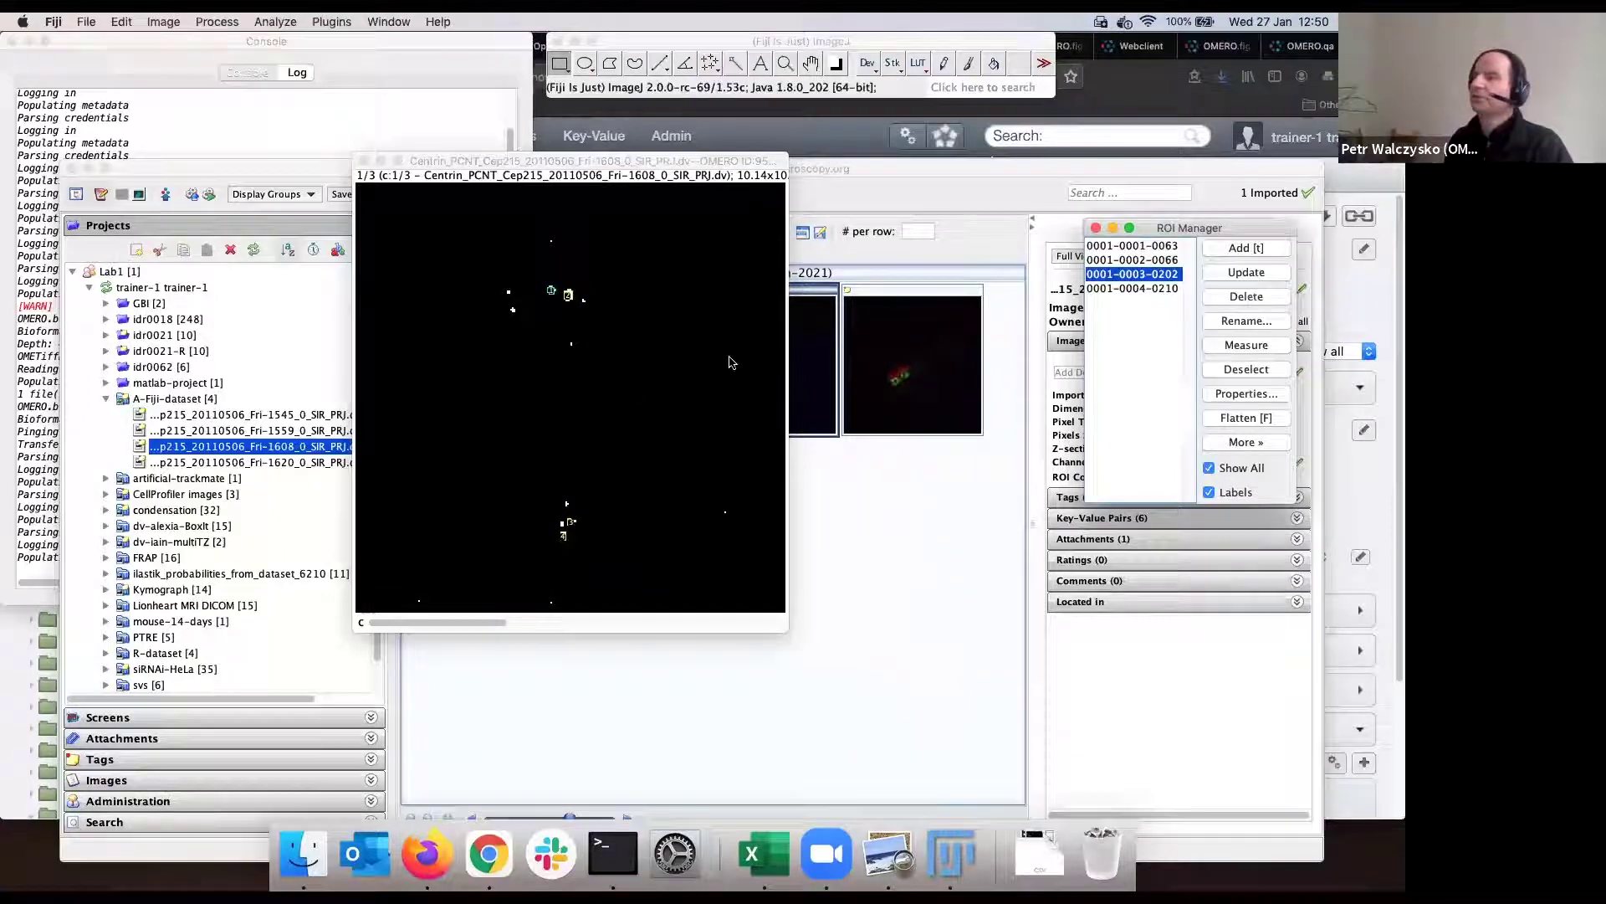
Select all four particle ROIs in the ROI Manager and delete them
{"action": "left_click", "coordinate": [626, 152]}
{"action": "left_click_drag", "start_coordinate": [548, 159], "coordinate": [591, 164]}
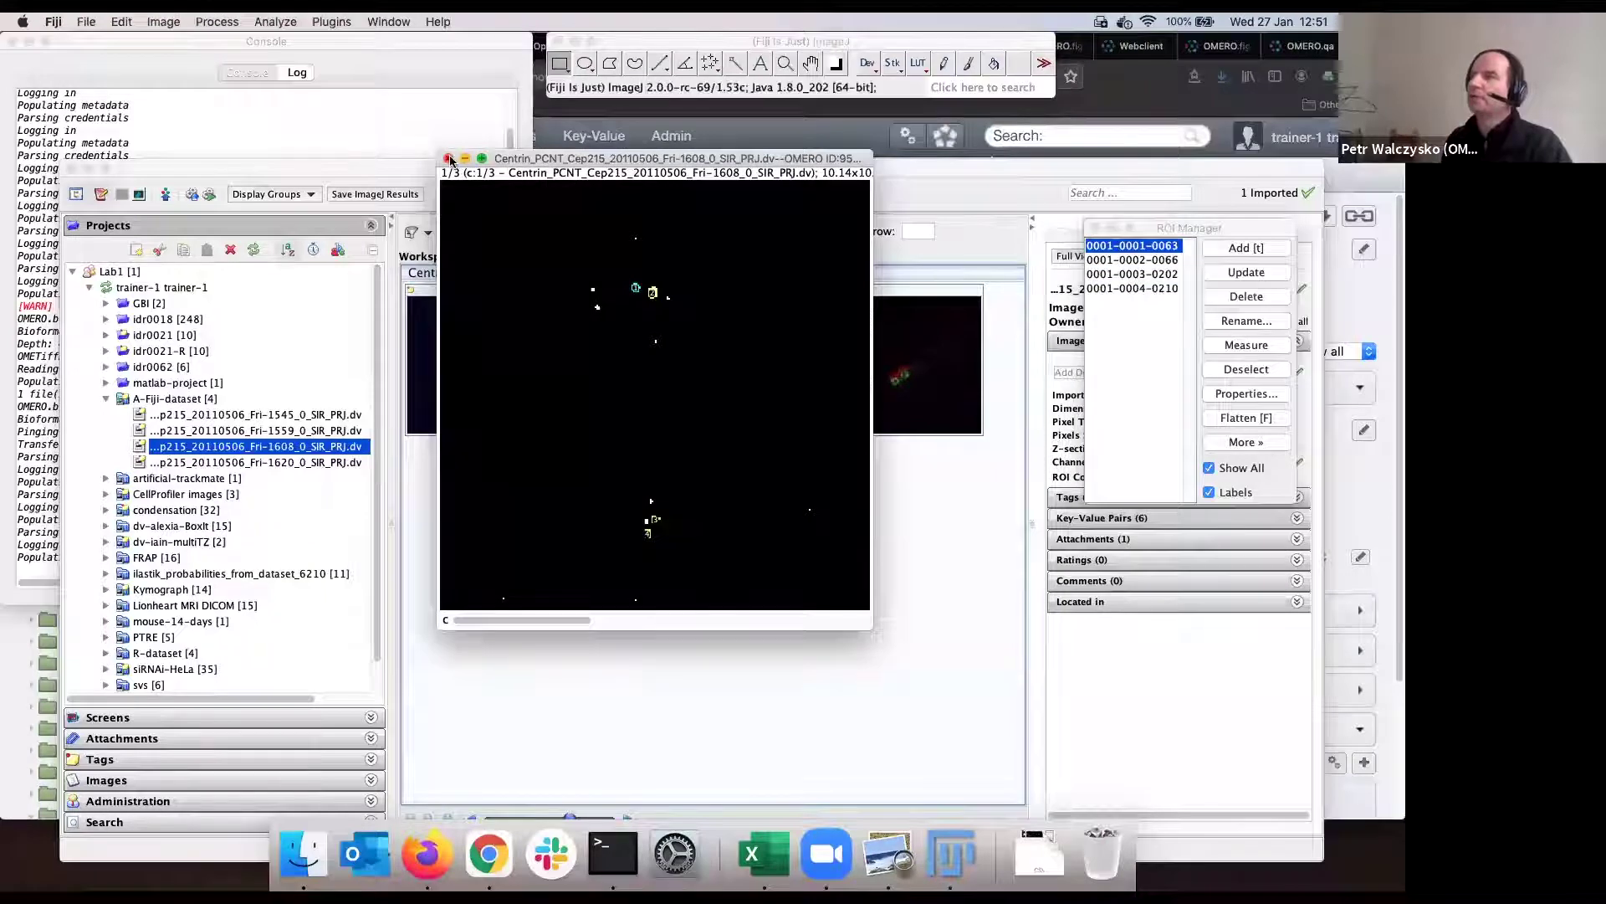
{"action": "left_click_drag", "start_coordinate": [635, 159], "coordinate": [654, 159]}
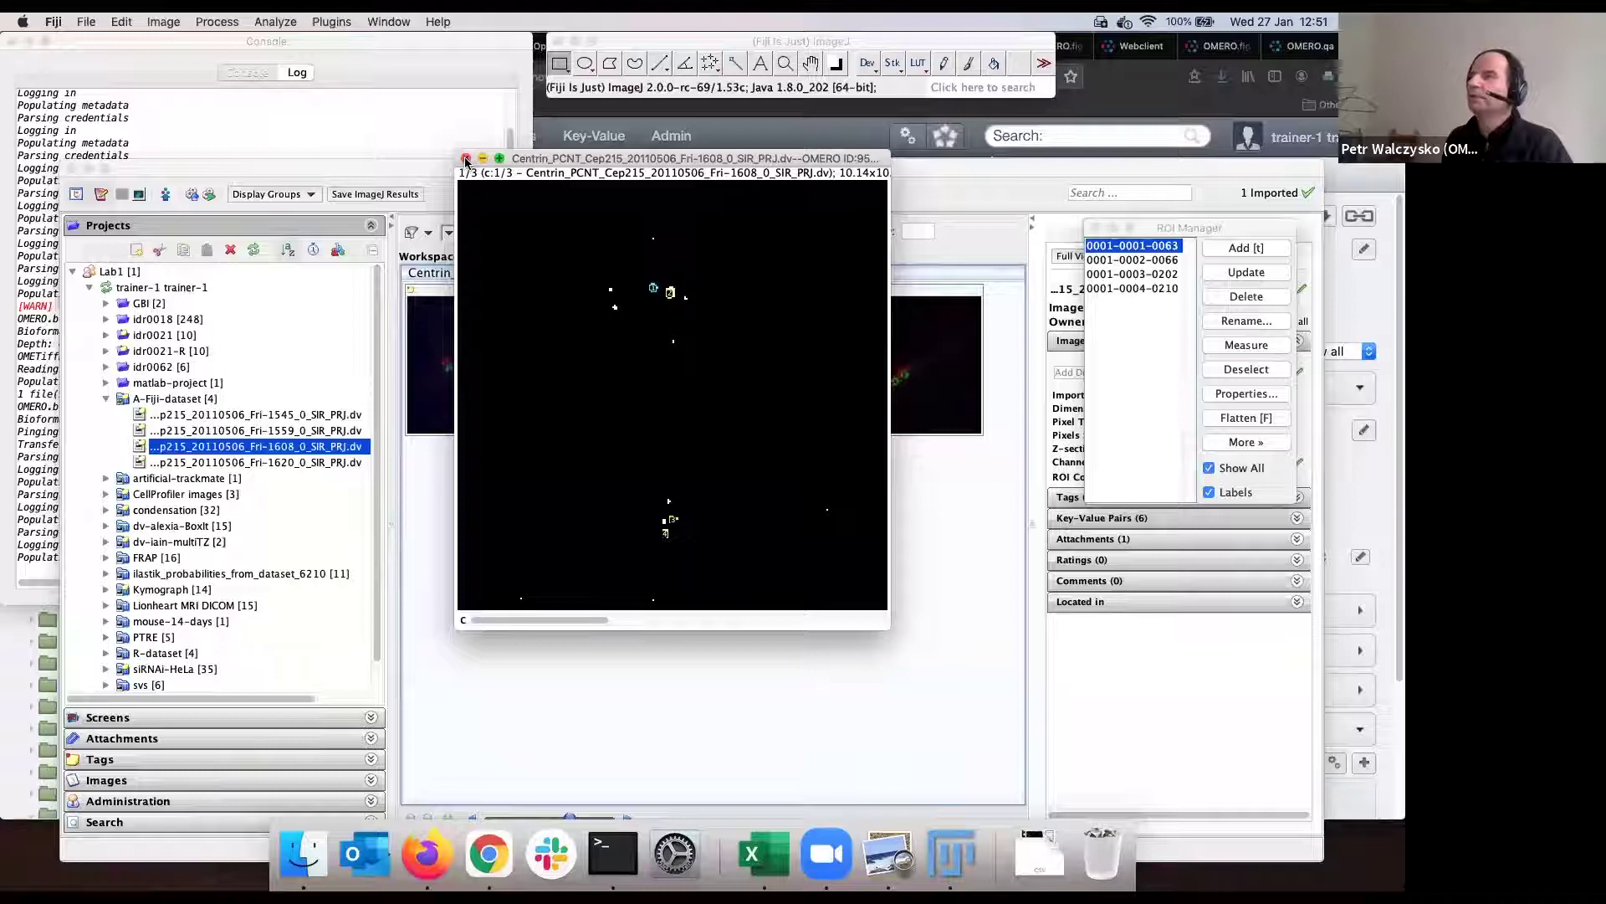
{"action": "left_click", "coordinate": [1146, 289], "text": "shift"}
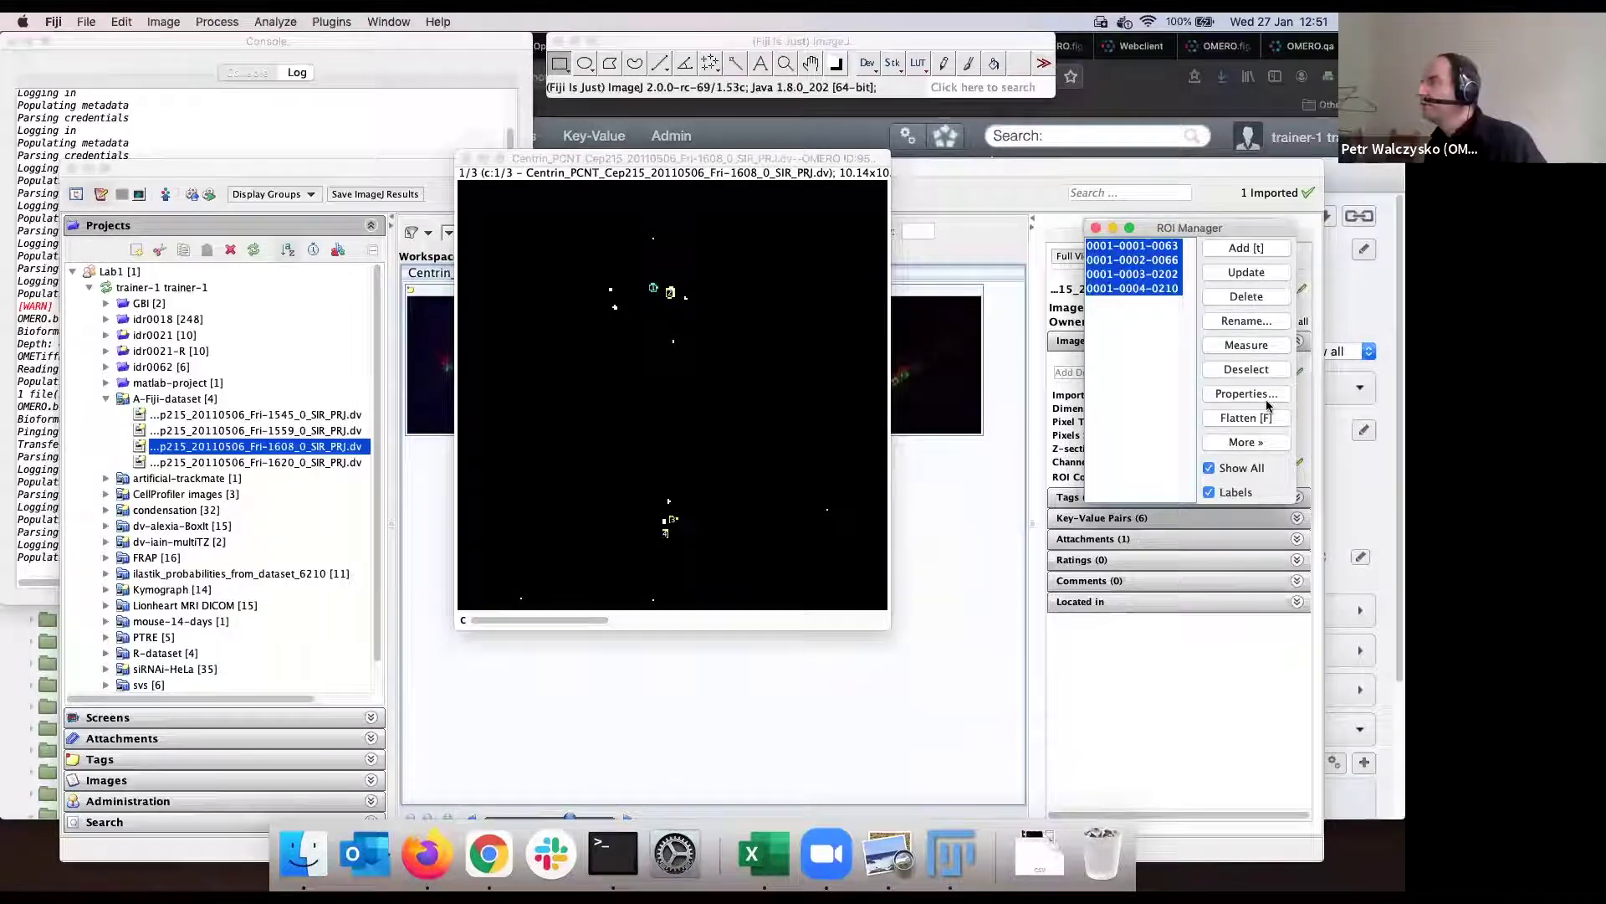
{"action": "left_click", "coordinate": [1245, 297]}
{"action": "left_click", "coordinate": [734, 325]}
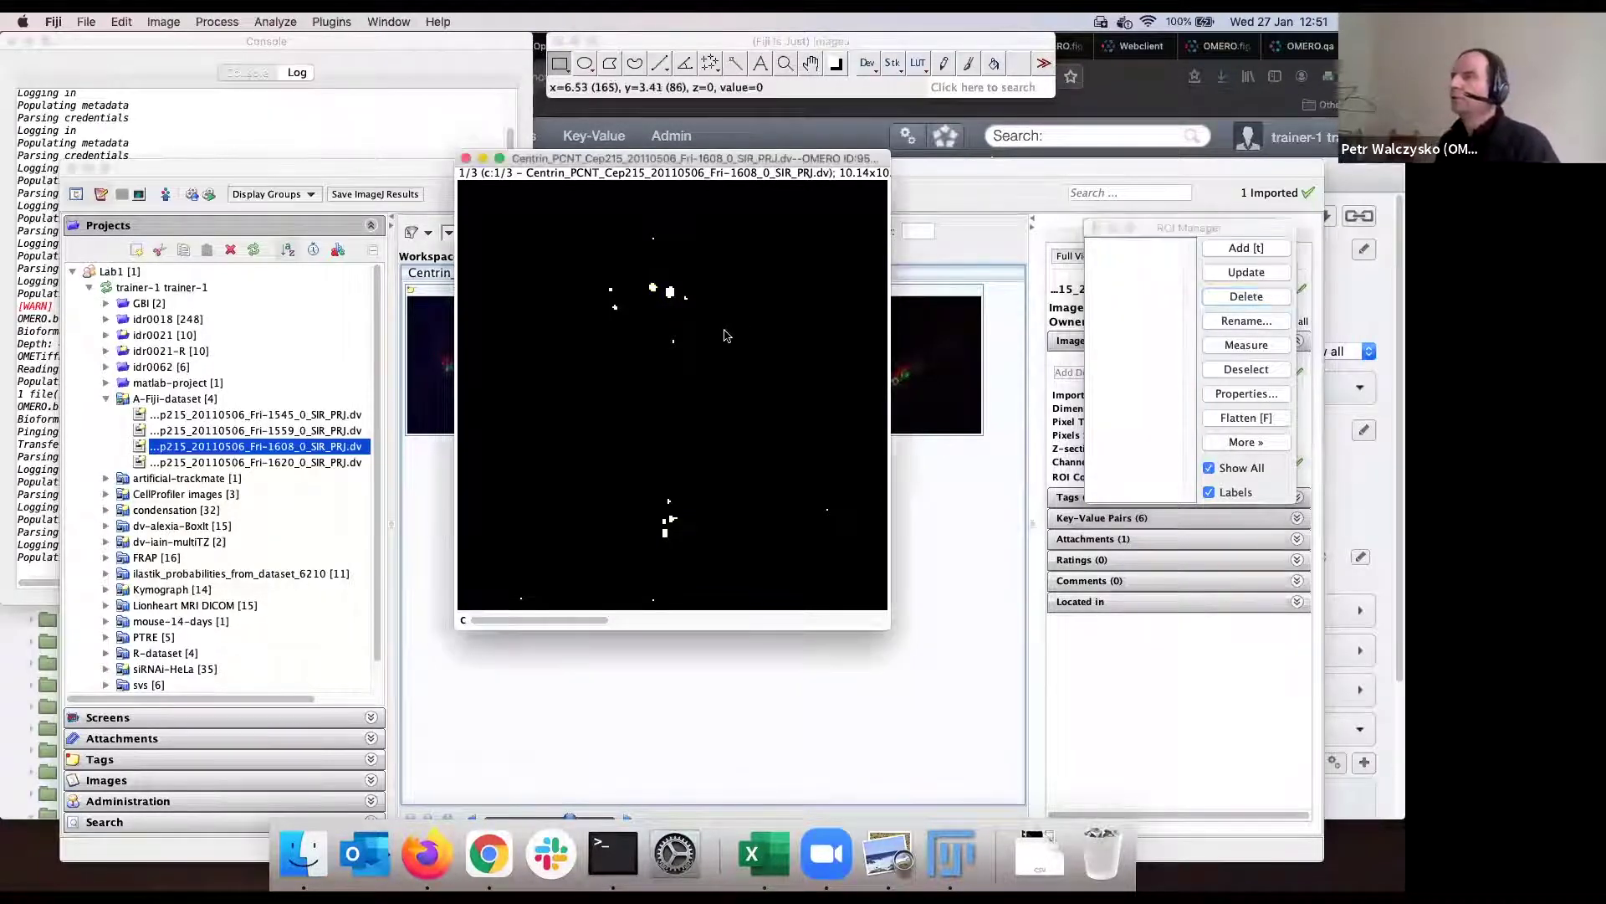
{"action": "left_click", "coordinate": [649, 620]}
{"action": "left_click", "coordinate": [816, 617]}
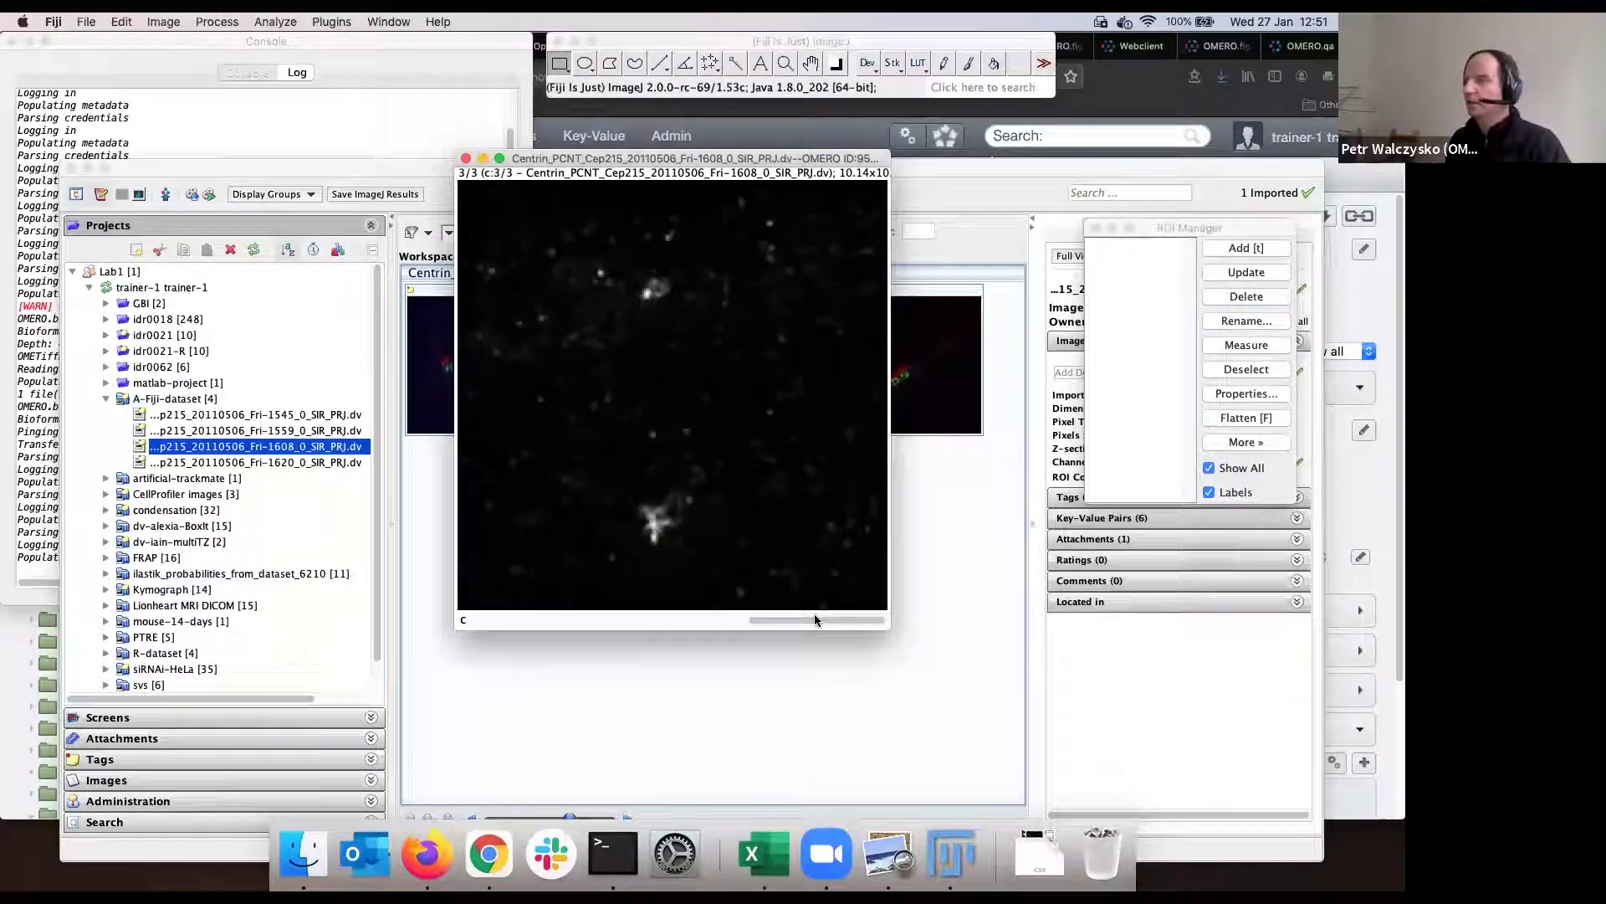
{"action": "left_click", "coordinate": [685, 617]}
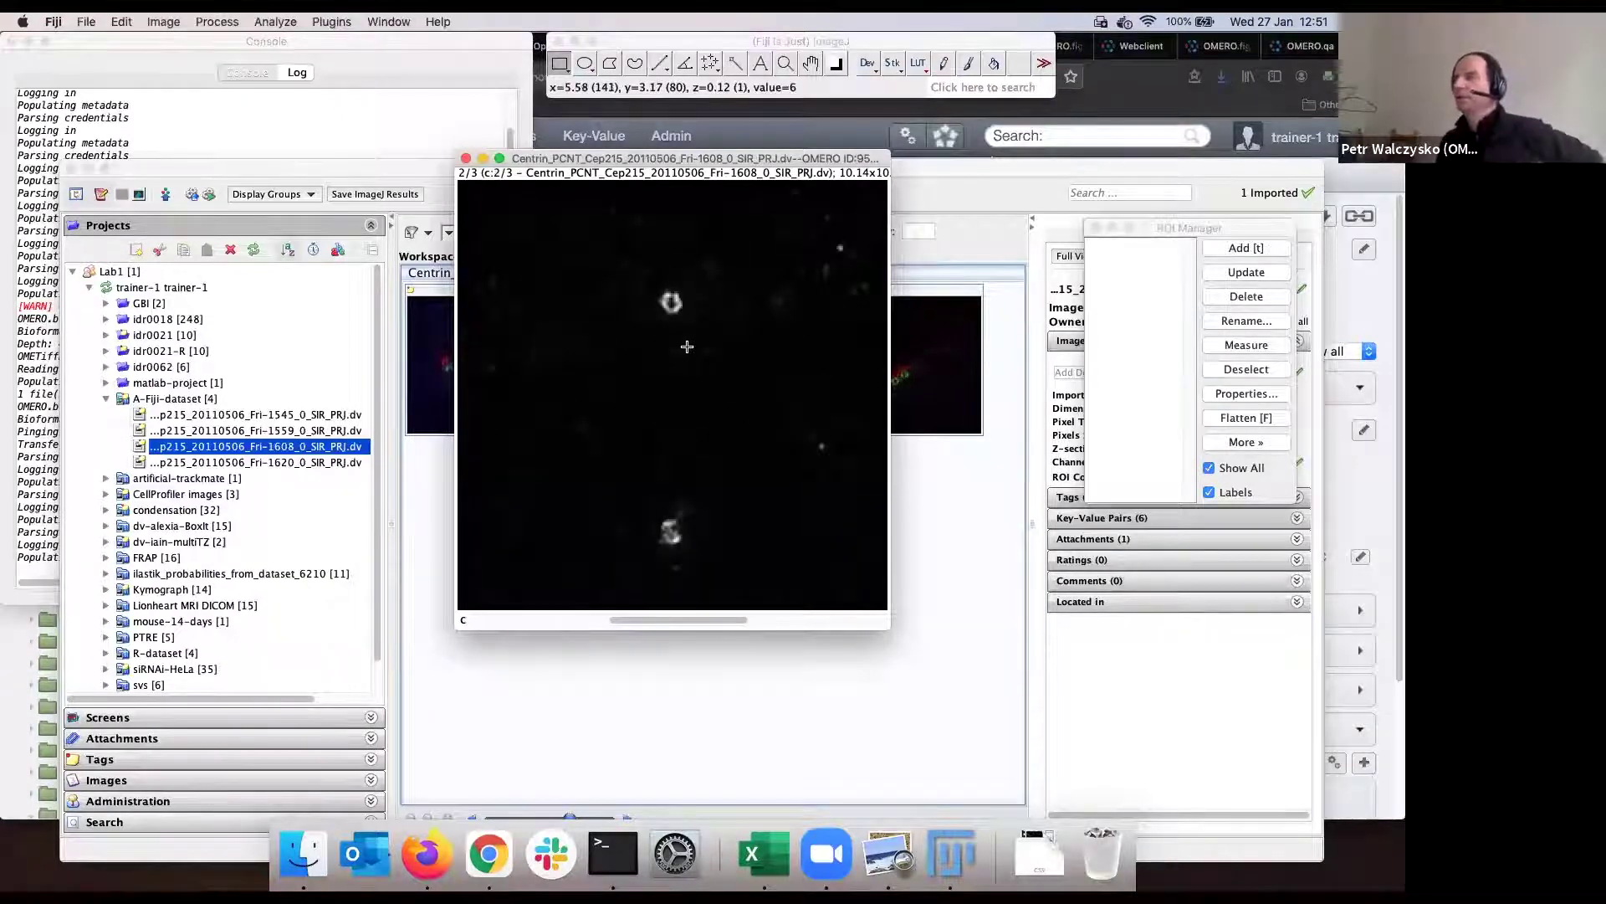
{"action": "left_click", "coordinate": [555, 619]}
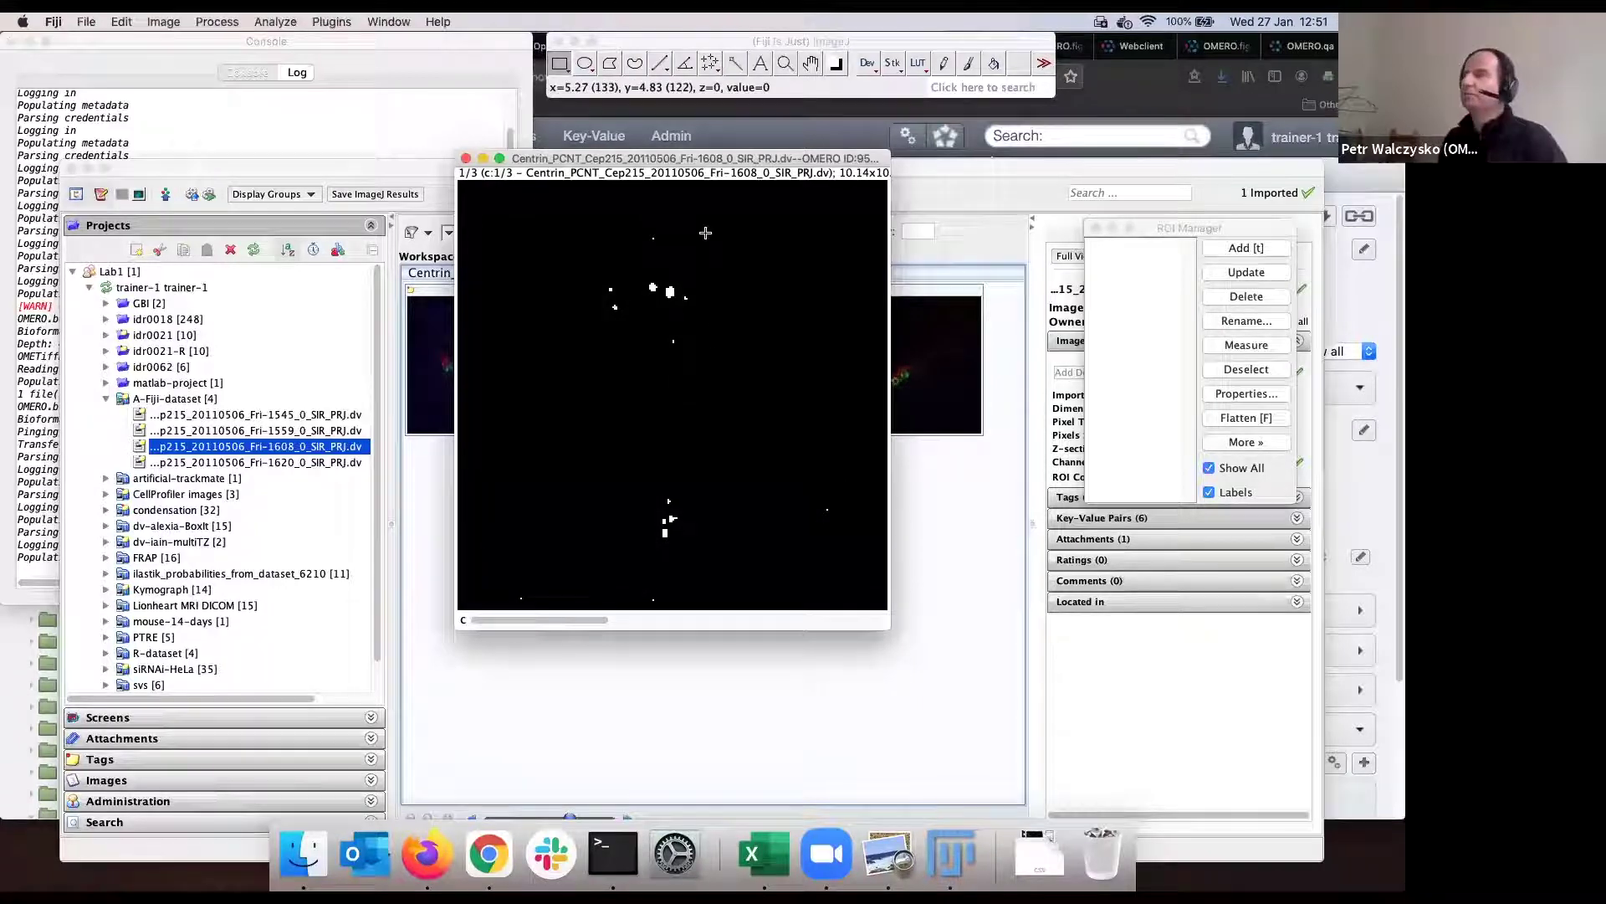
{"action": "left_click_drag", "start_coordinate": [724, 165], "coordinate": [708, 179]}
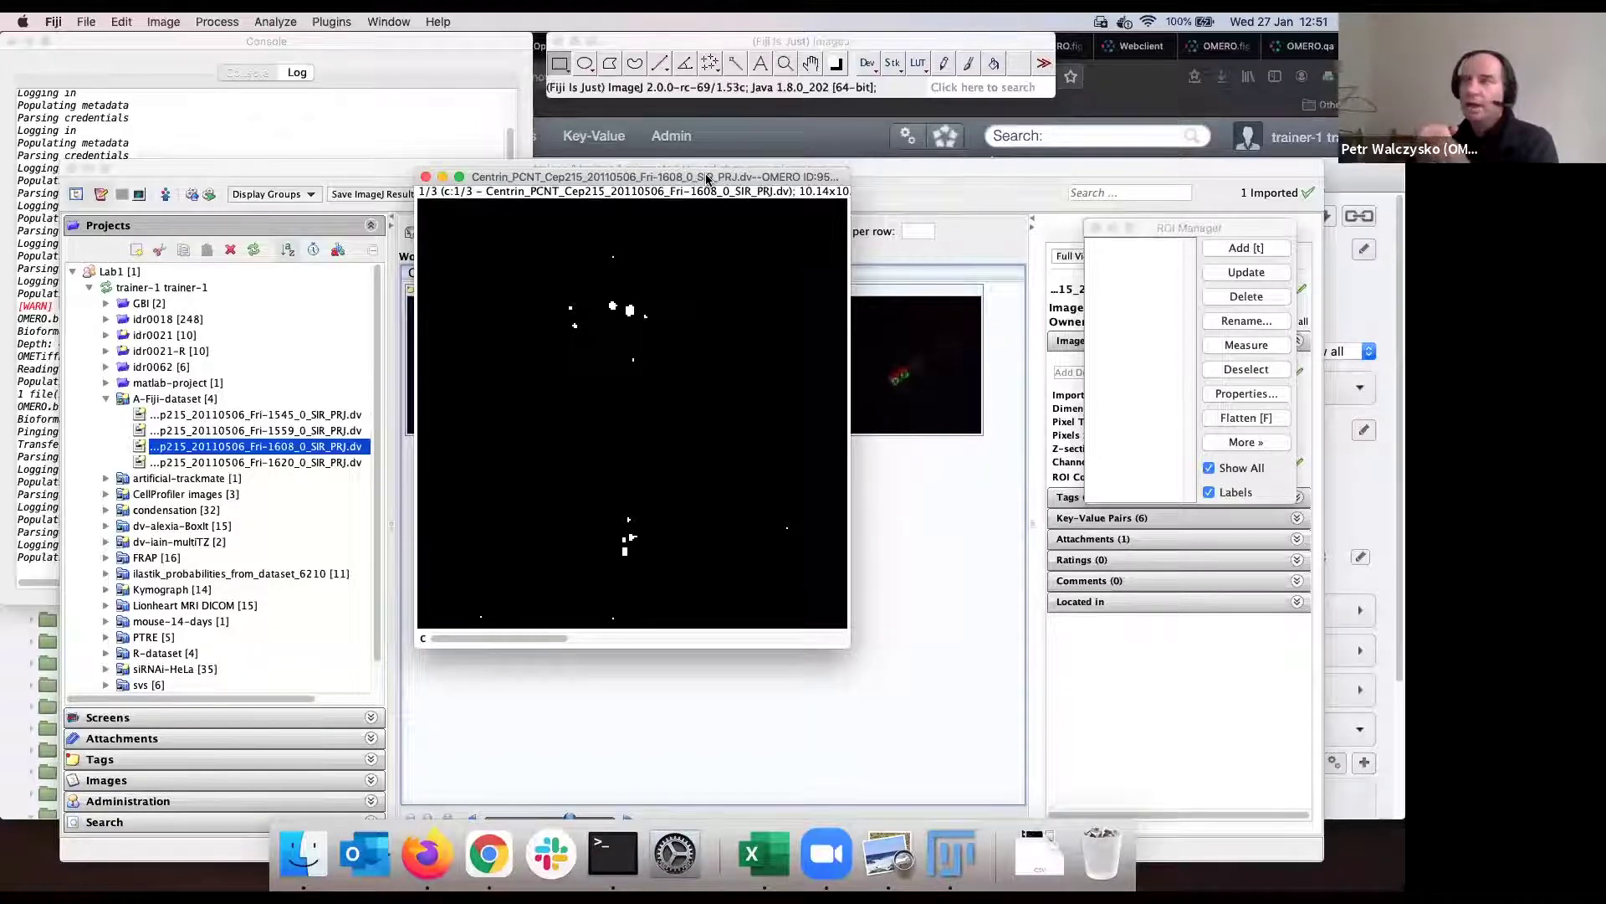
{"action": "left_click", "coordinate": [728, 42]}
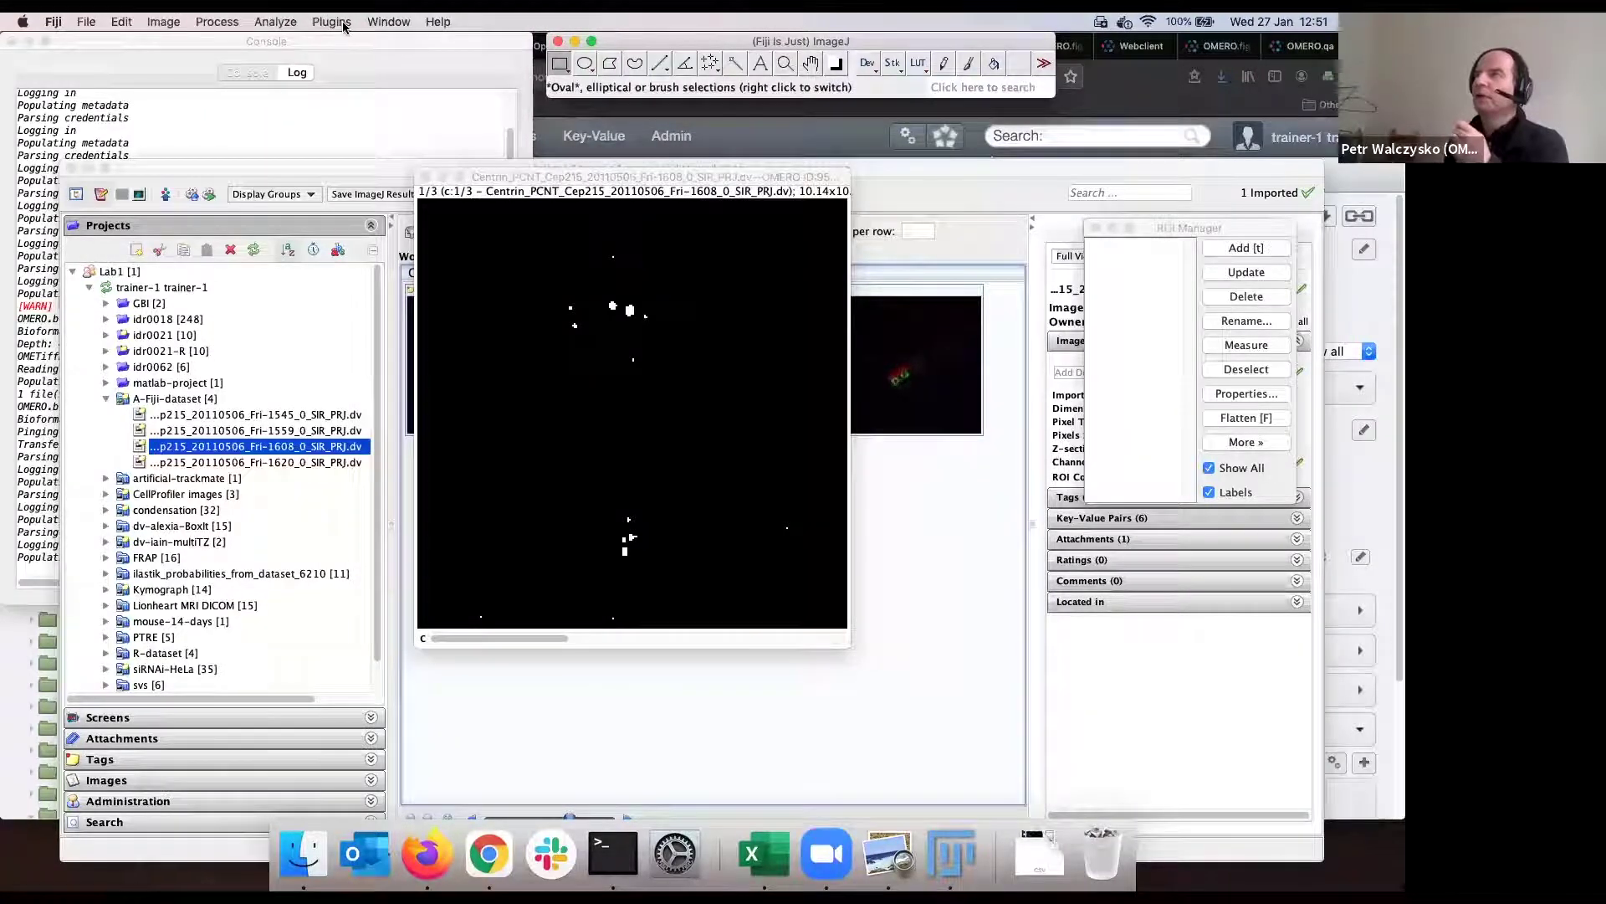
Start the Macro Recorder via Plugins > Macros > Record... for a new Macro.ijm
{"action": "left_click", "coordinate": [425, 25]}
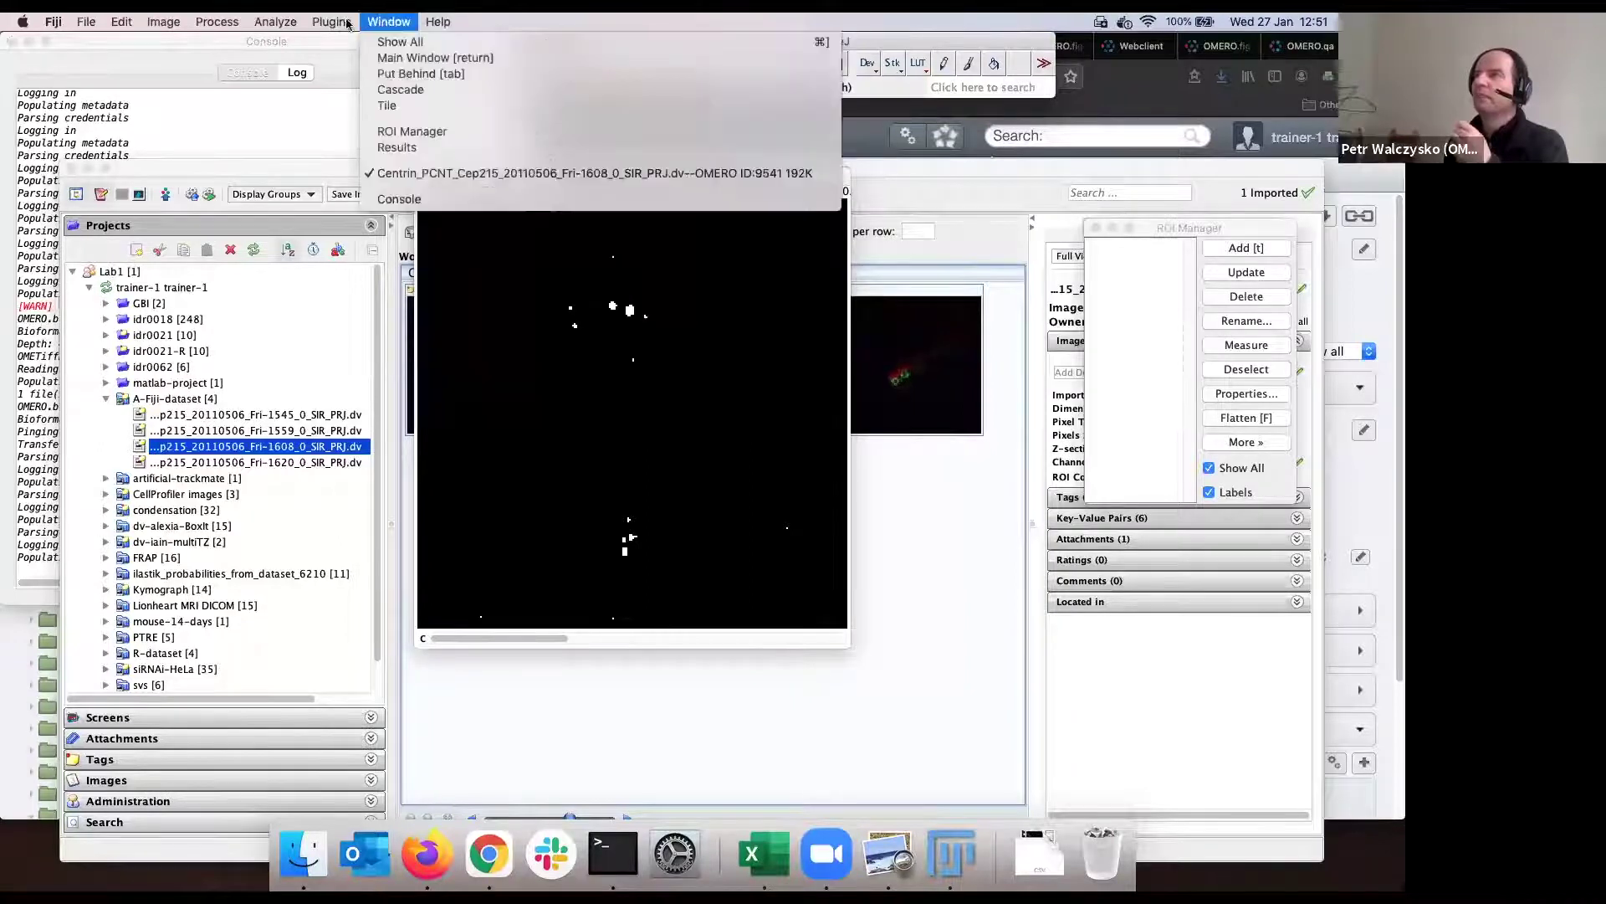
{"action": "mouse_move", "coordinate": [401, 41]}
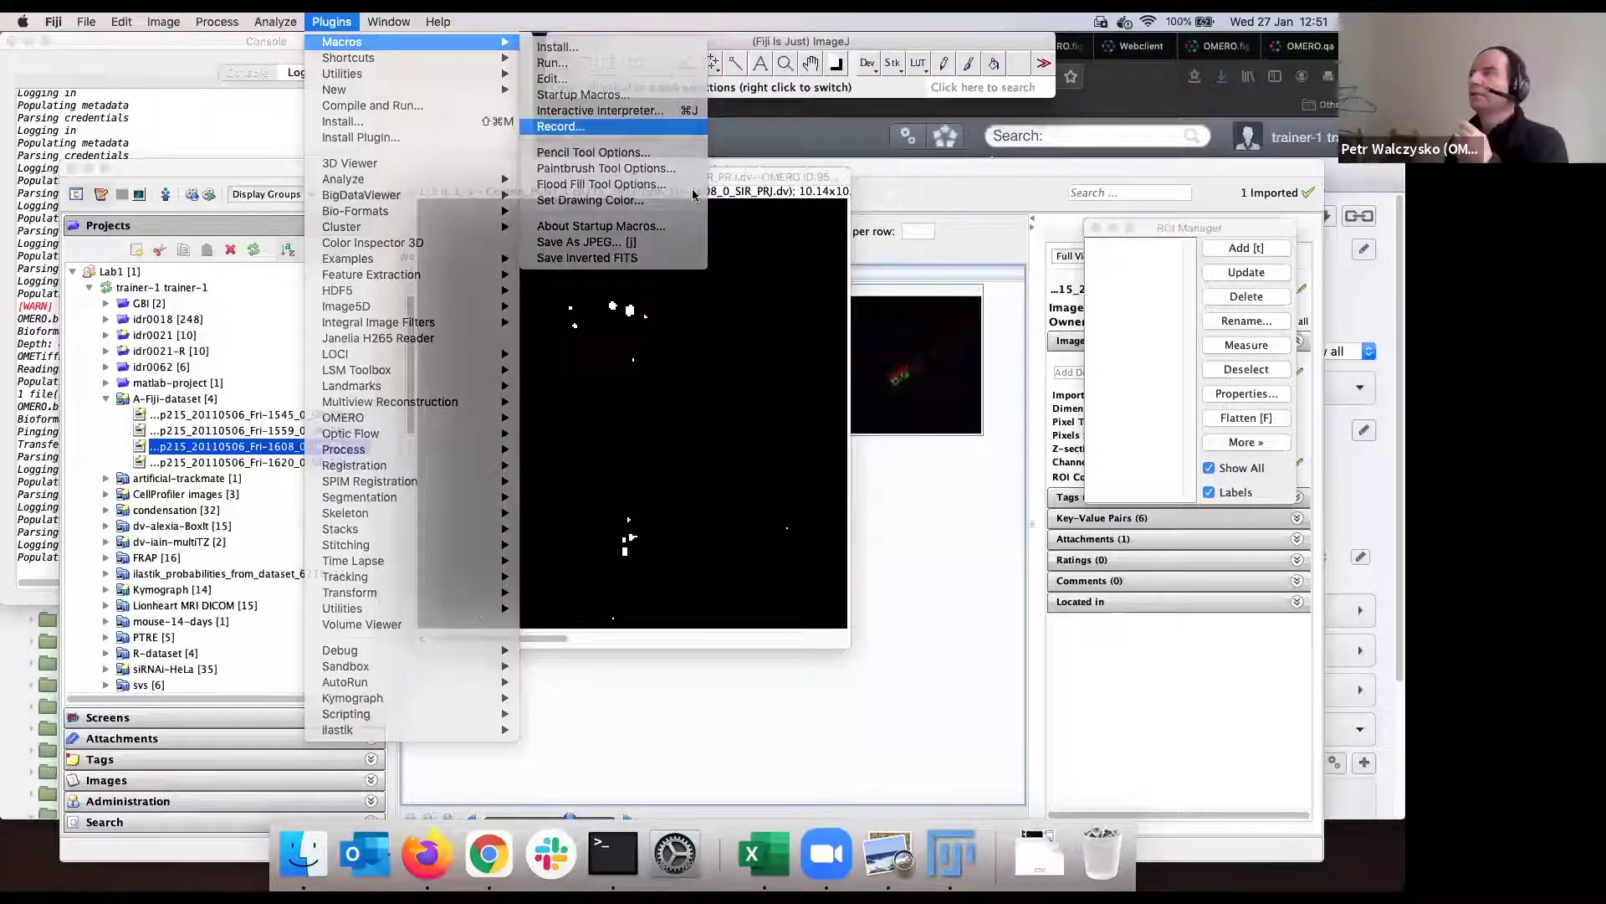
{"action": "left_click", "coordinate": [561, 127]}
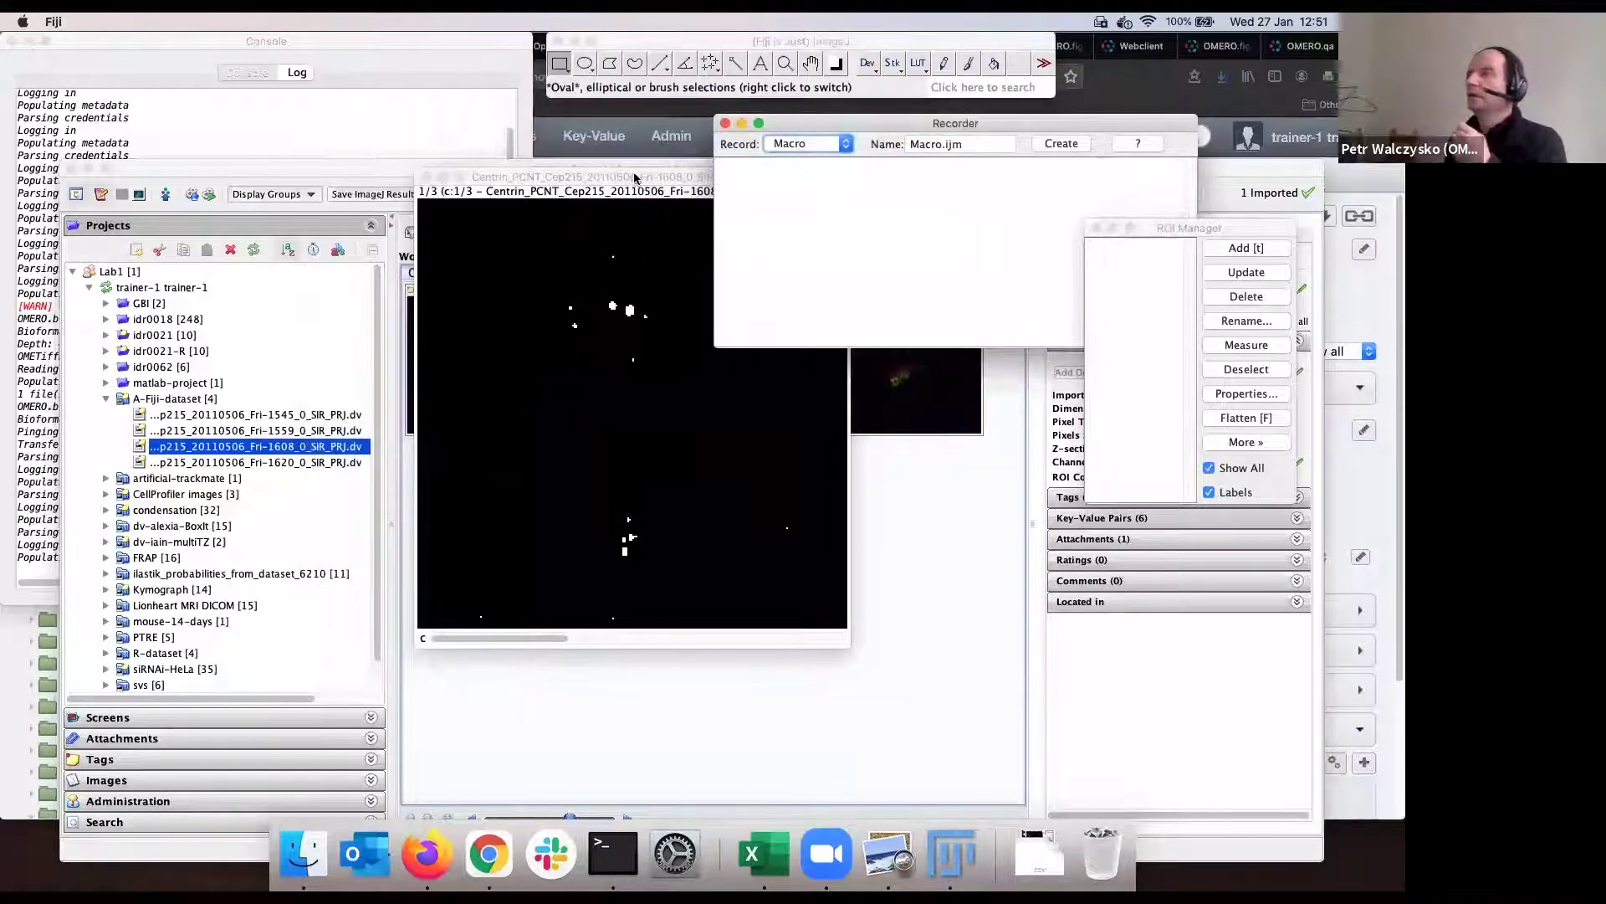
{"action": "left_click_drag", "start_coordinate": [557, 177], "coordinate": [450, 160]}
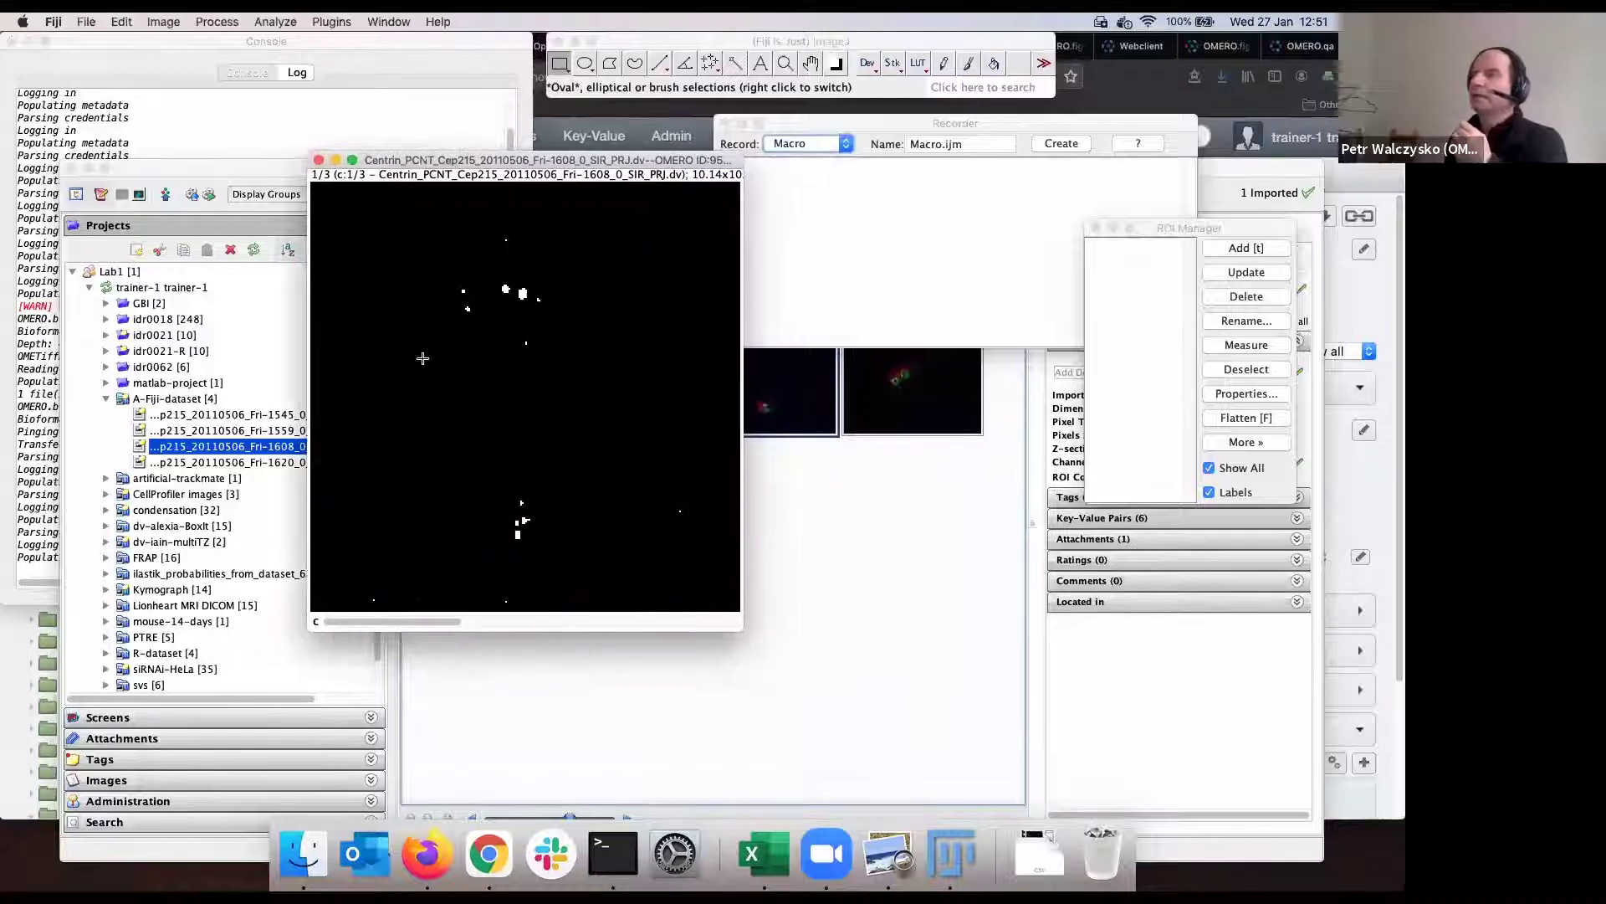
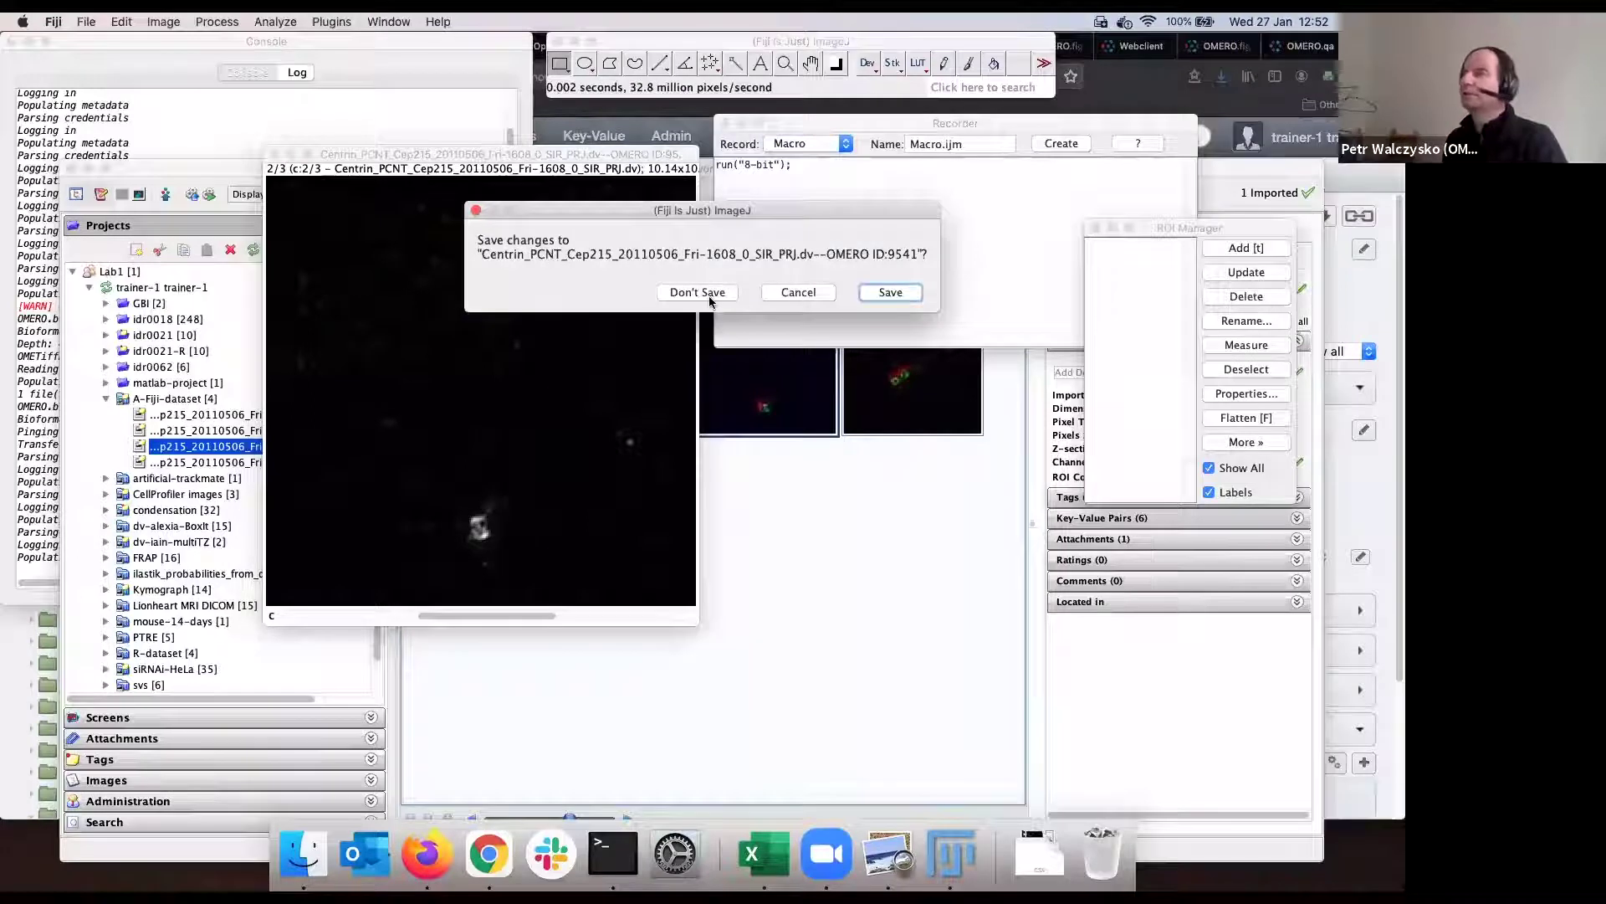
Discard the edited image and open Centrin_PCNT_Cep215_20110506_Fri-1608_0_SIR_PRJ.dv from the OMERO dataset
{"action": "left_click", "coordinate": [712, 294]}
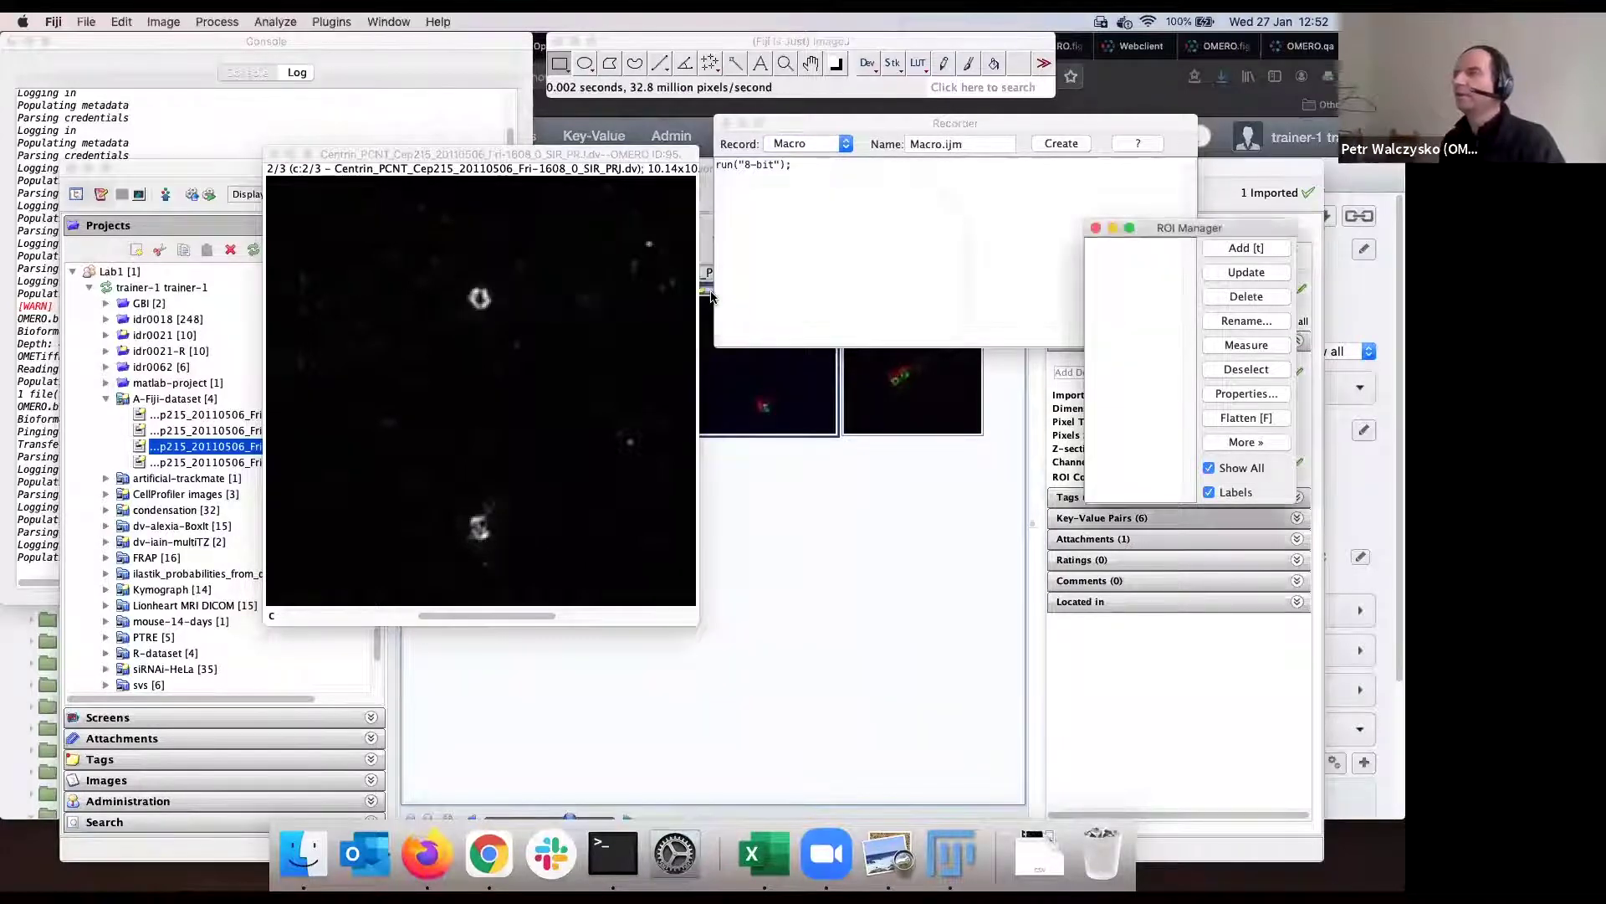
{"action": "left_click", "coordinate": [487, 384]}
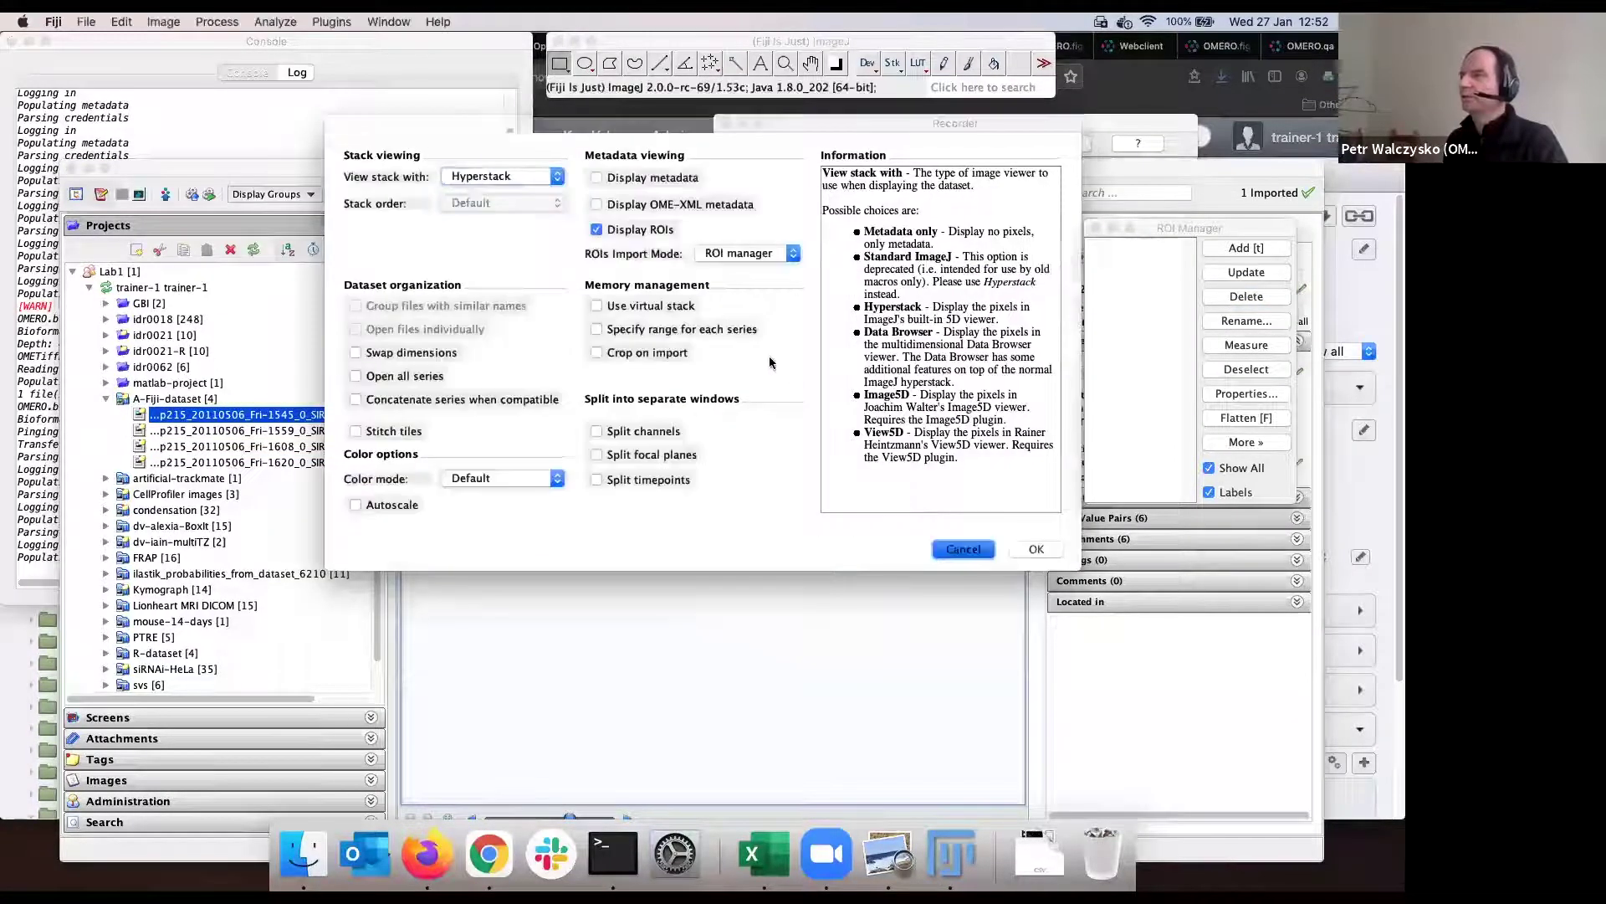
{"action": "left_click", "coordinate": [960, 545]}
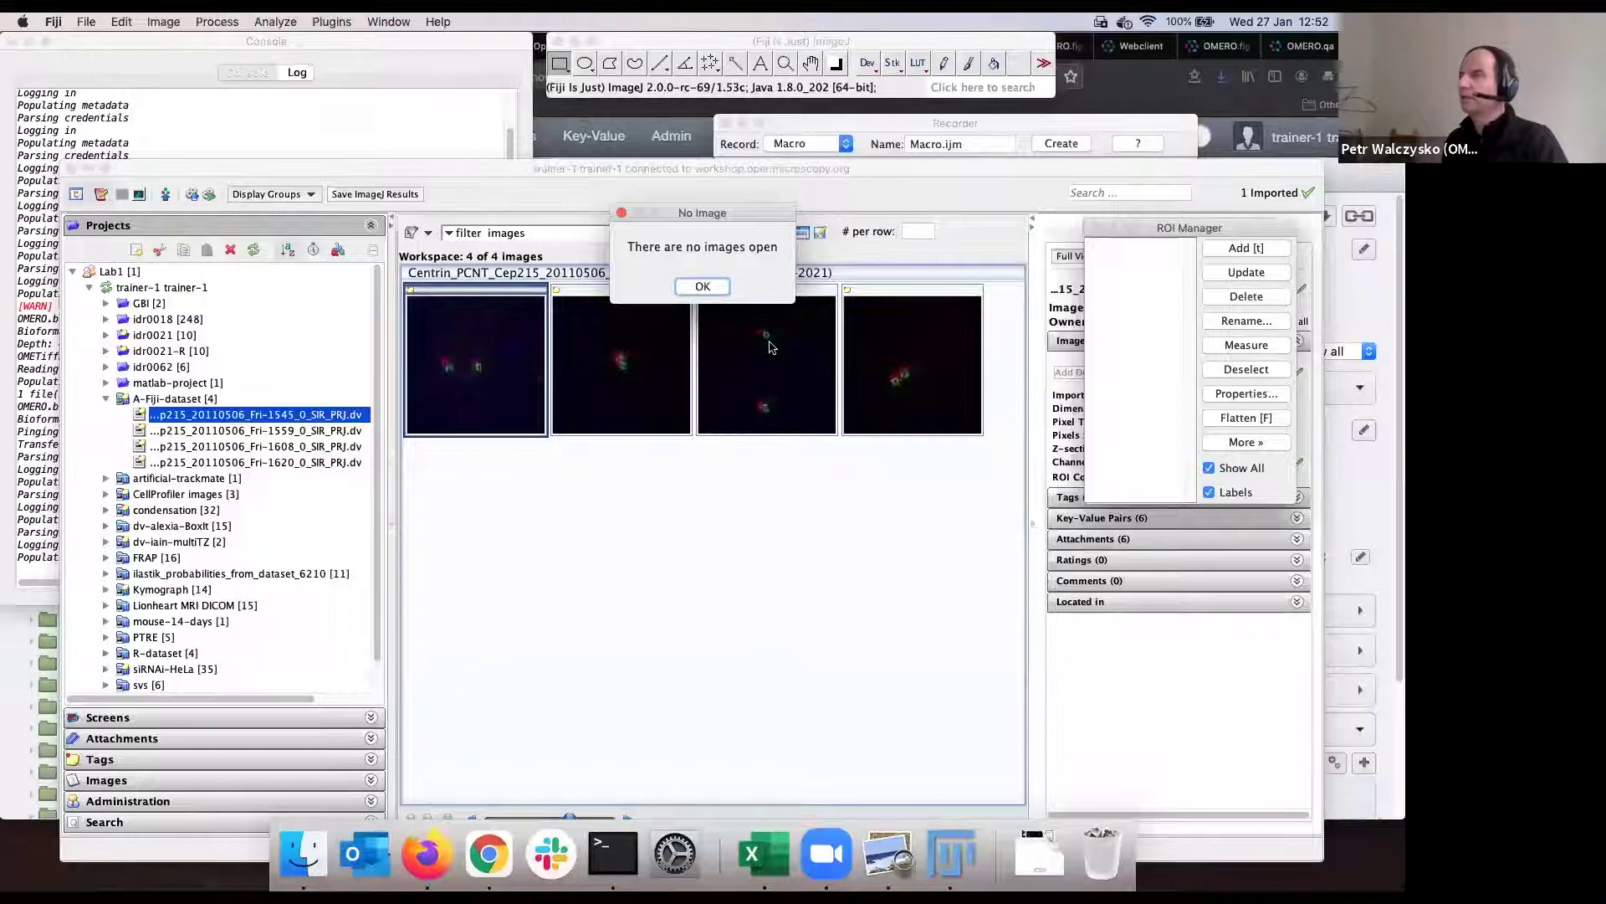
{"action": "left_click", "coordinate": [795, 343]}
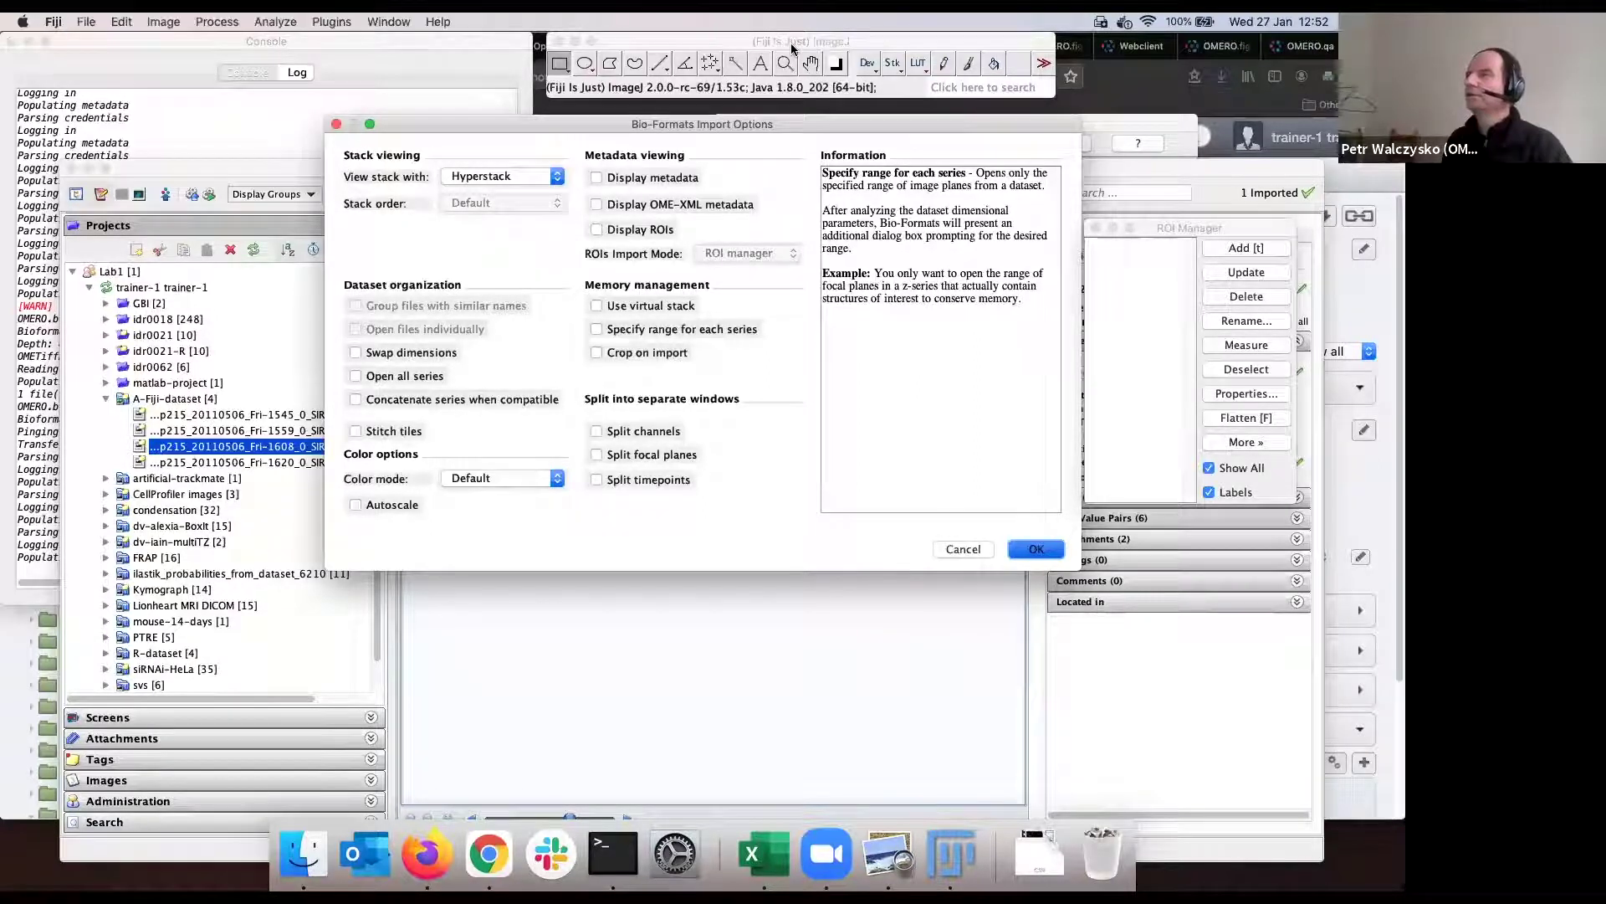
{"action": "key", "text": "Return"}
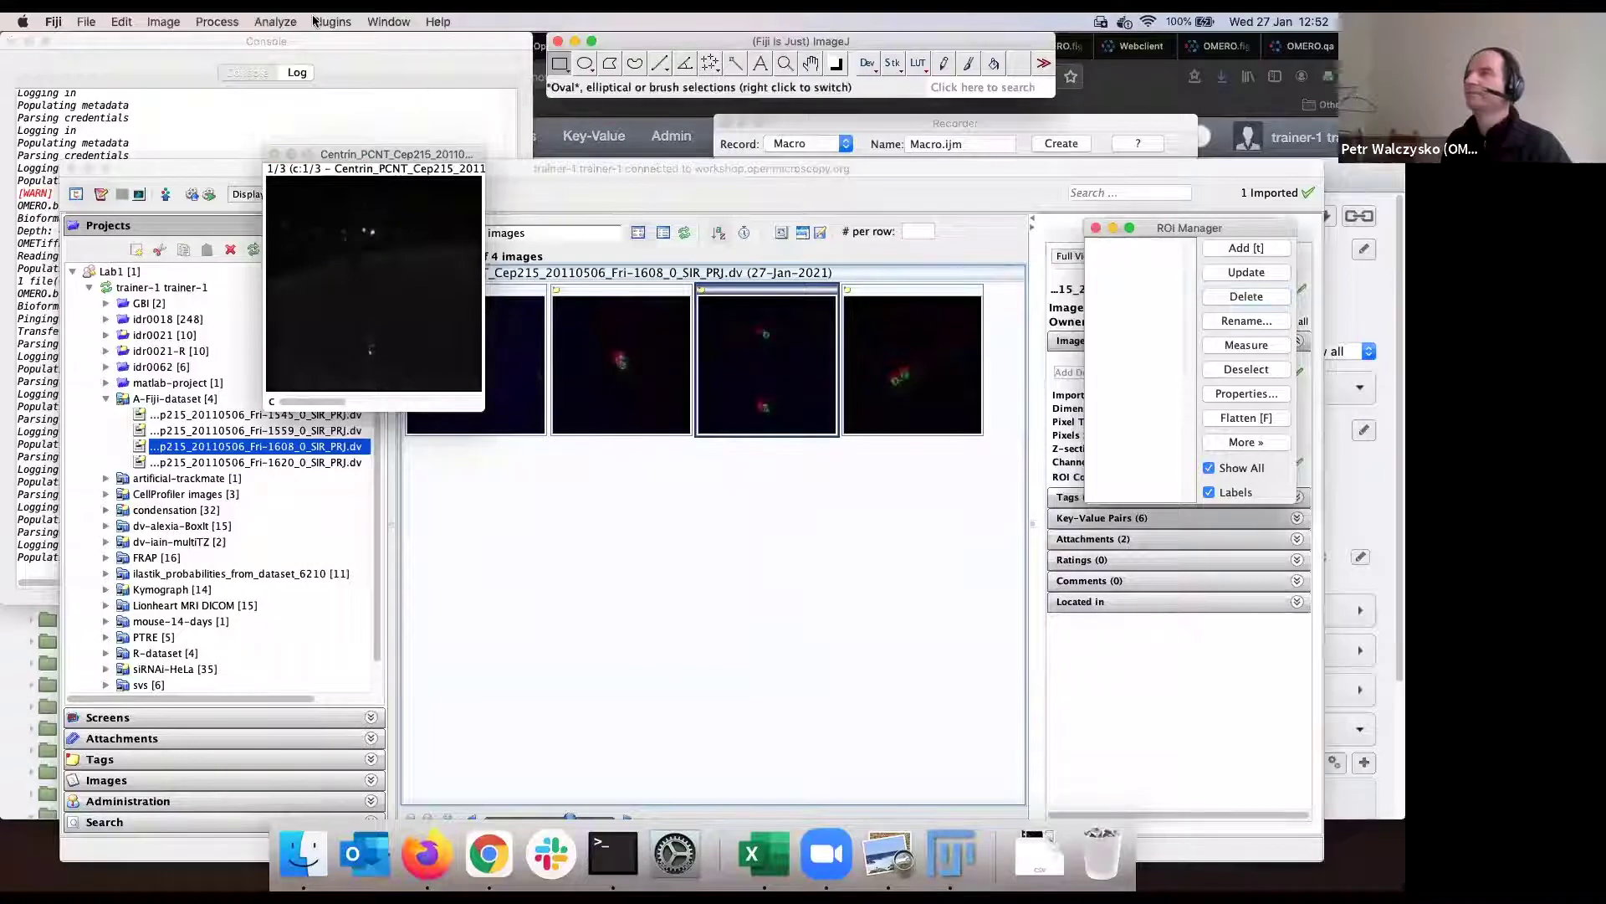
Clear all previously recorded lines from the Macro Recorder
{"action": "left_click", "coordinate": [369, 20]}
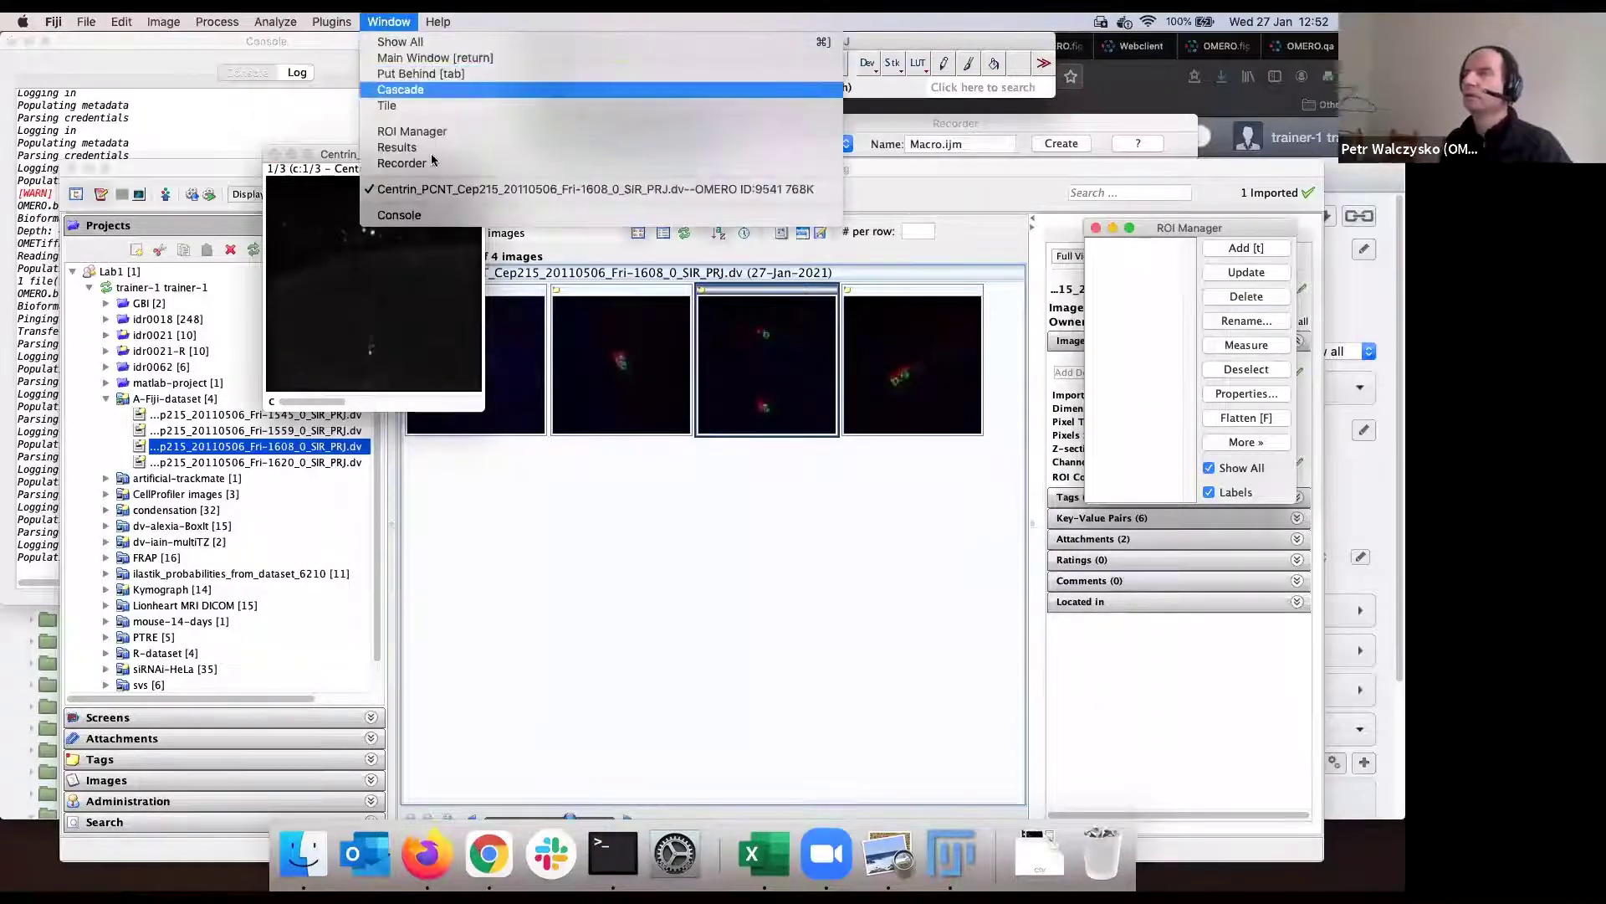
{"action": "left_click", "coordinate": [482, 165]}
{"action": "left_click_drag", "start_coordinate": [870, 123], "coordinate": [671, 205]}
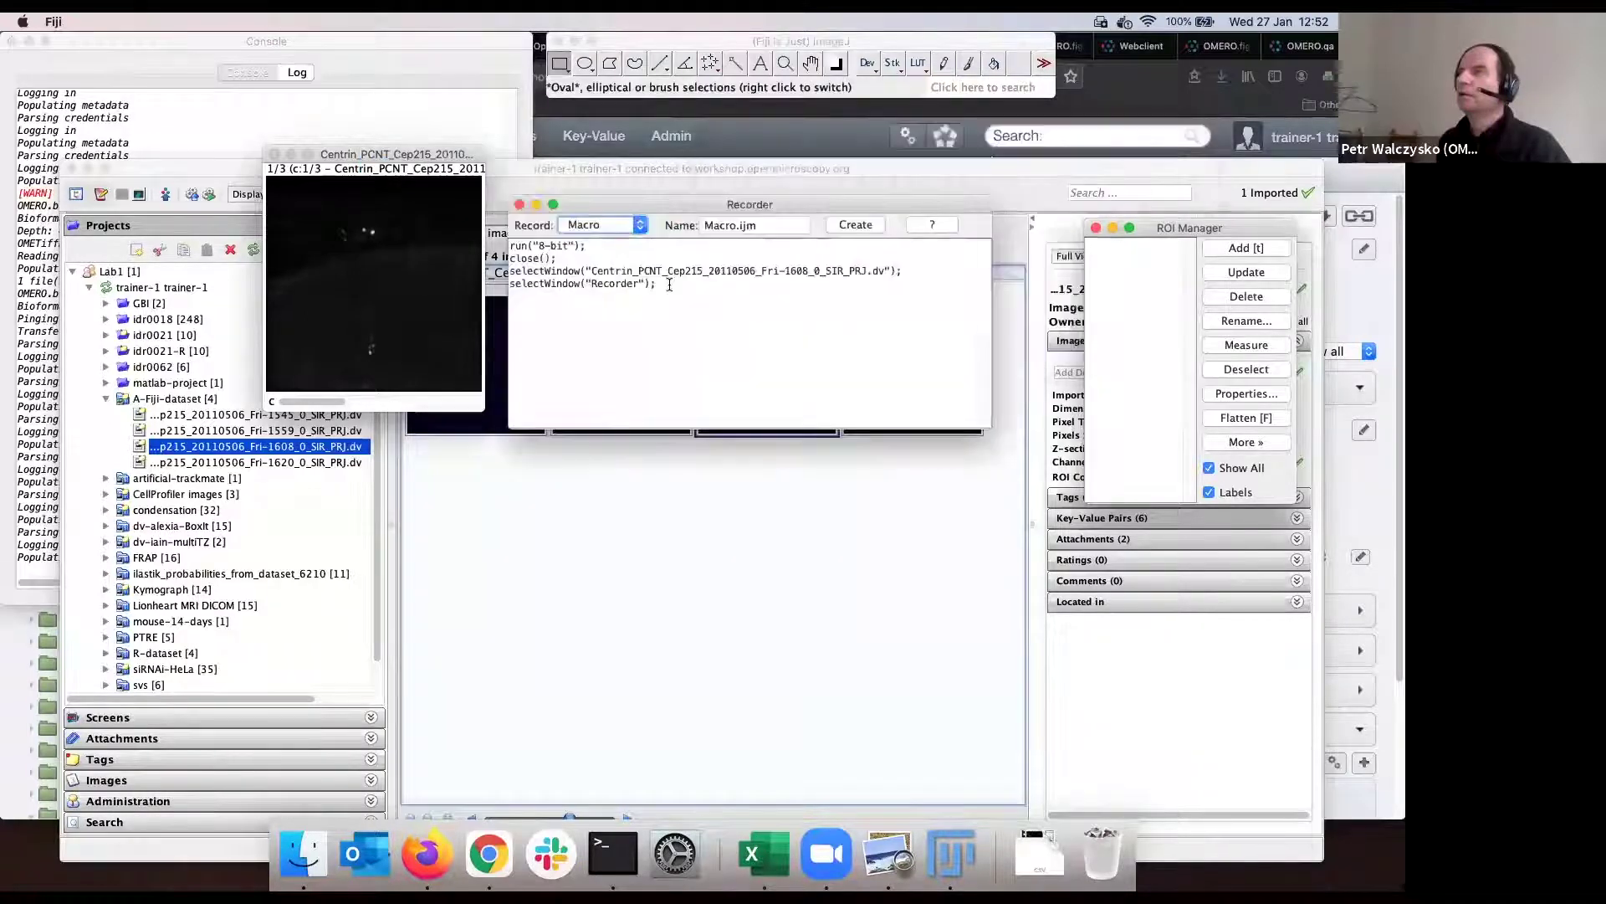
{"action": "left_click_drag", "start_coordinate": [662, 282], "coordinate": [512, 245]}
{"action": "key", "text": "BackSpace"}
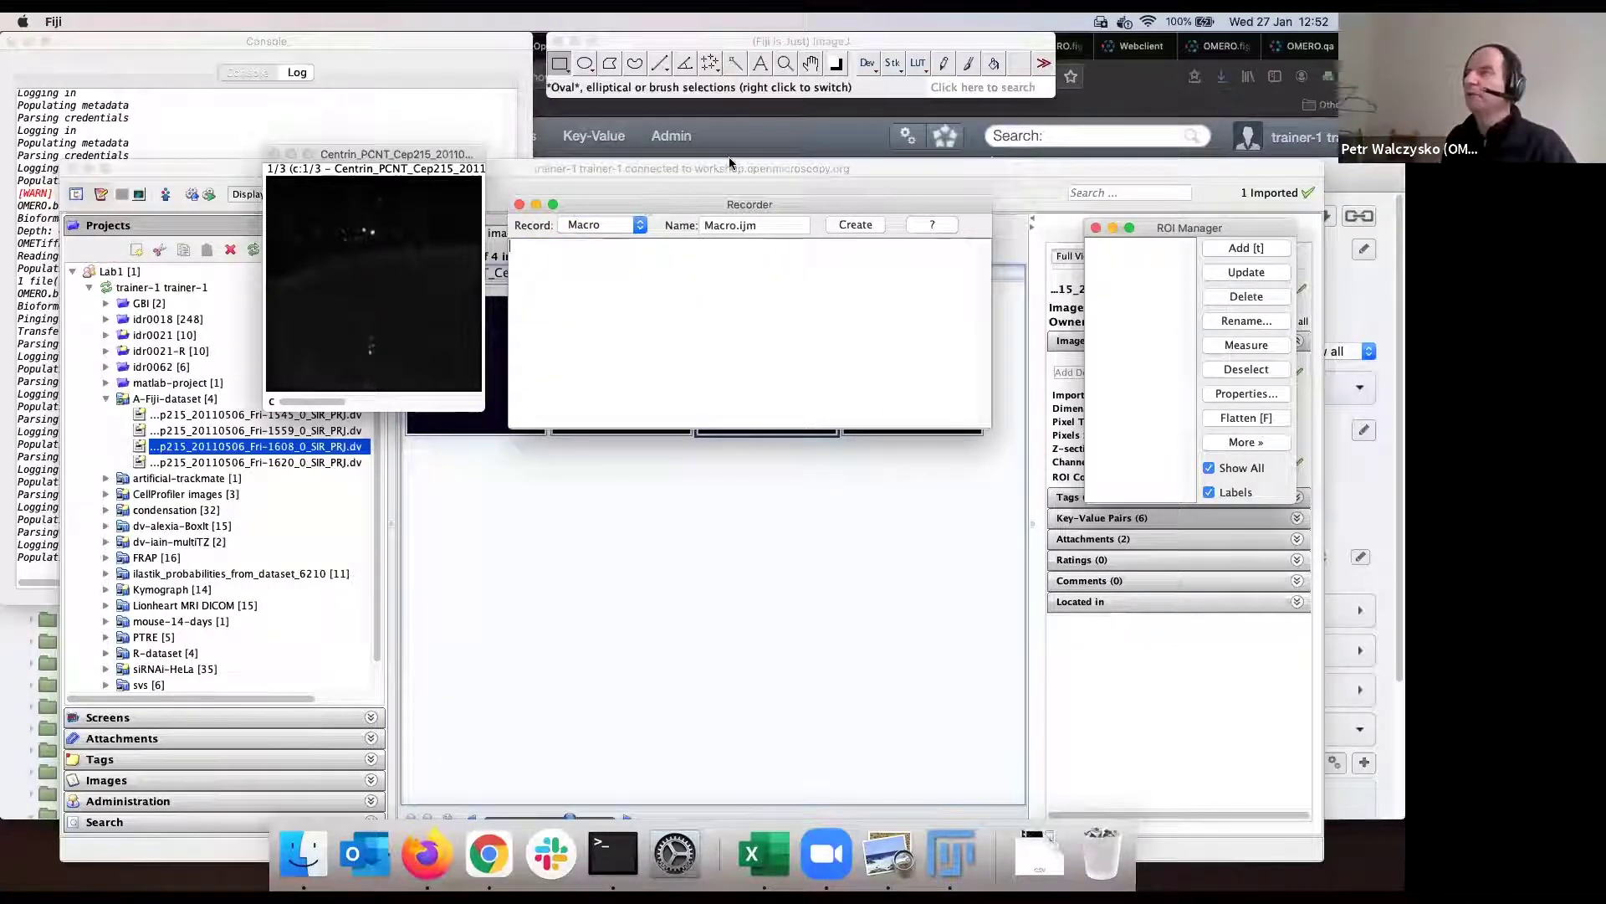
{"action": "left_click_drag", "start_coordinate": [753, 204], "coordinate": [846, 163]}
{"action": "left_click_drag", "start_coordinate": [393, 155], "coordinate": [473, 196]}
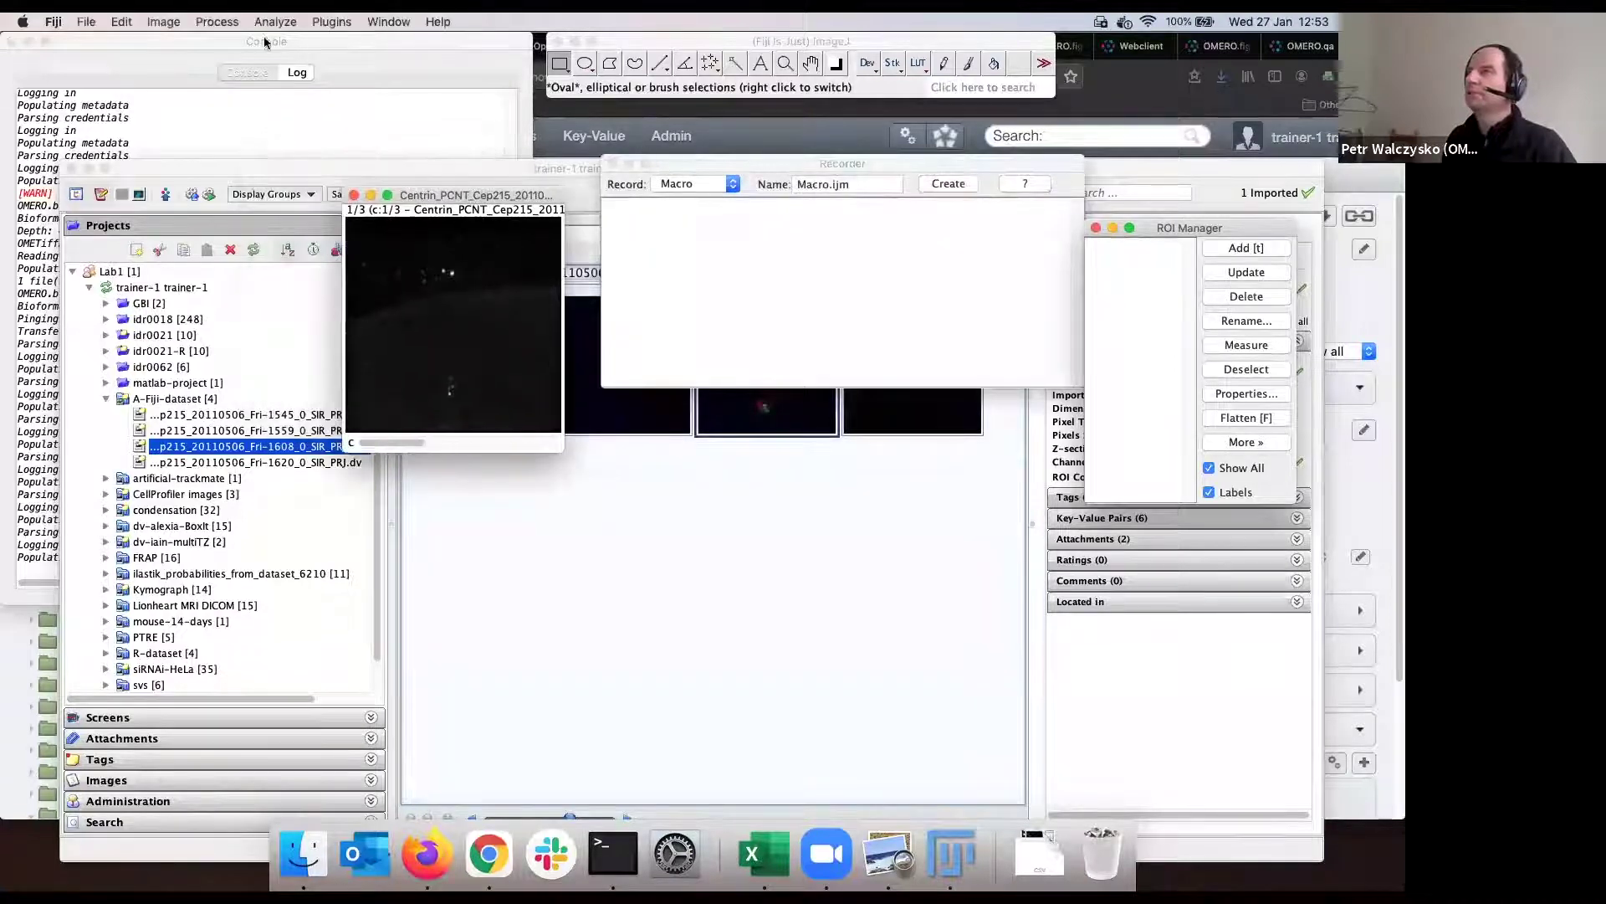
Convert the Fri-1608 image to 8-bit and bring up Auto Threshold
{"action": "left_click", "coordinate": [415, 196]}
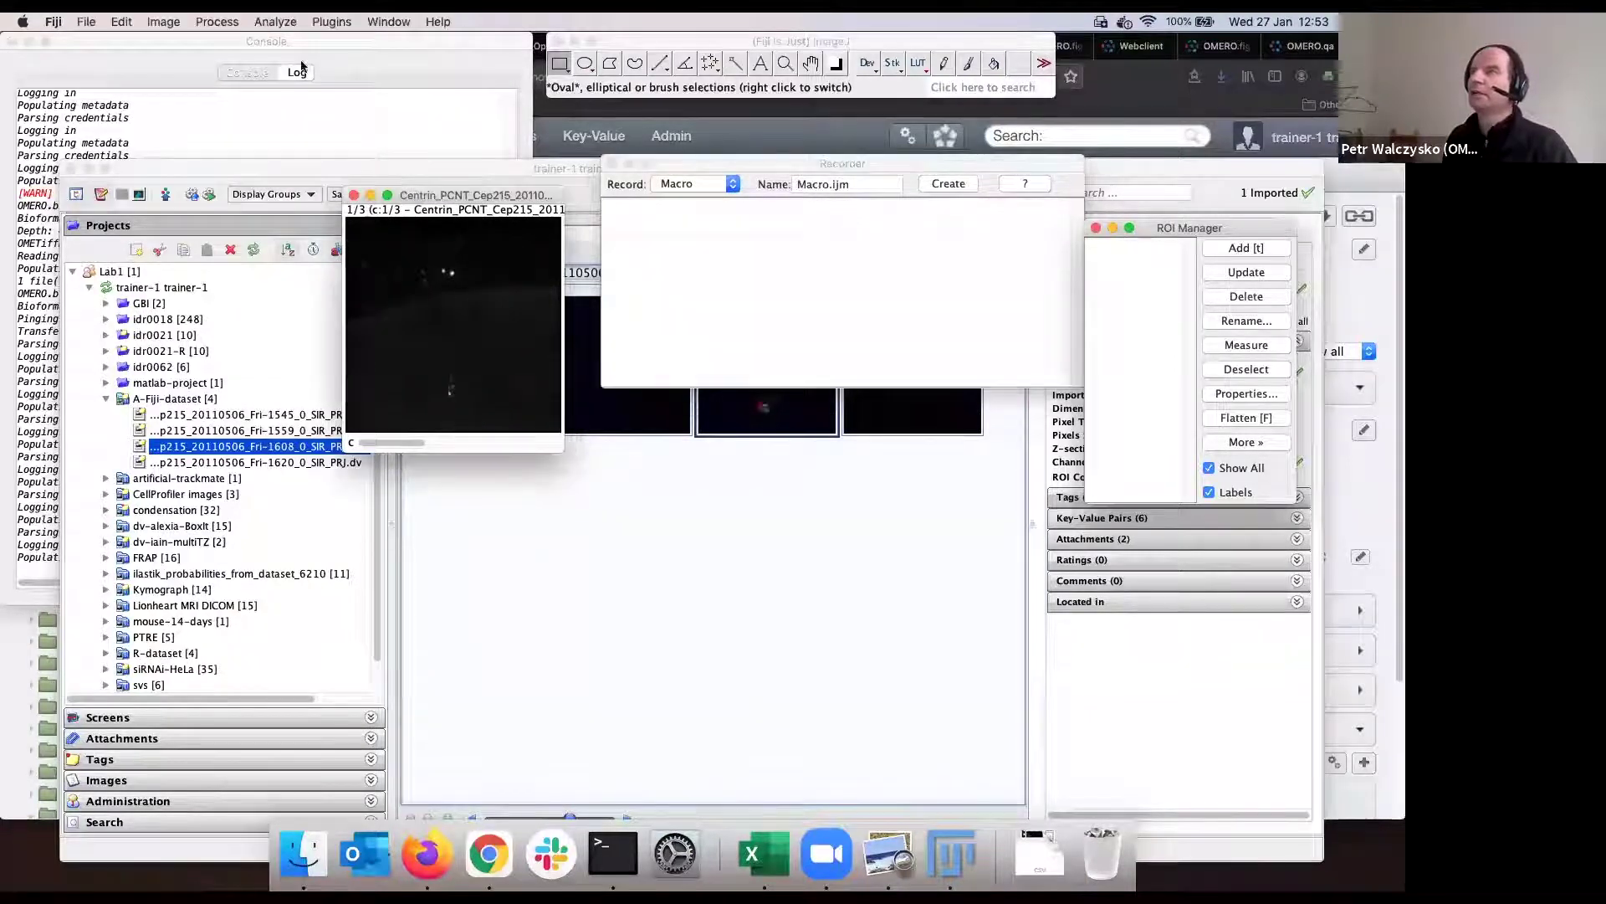
{"action": "left_click", "coordinate": [164, 22]}
{"action": "mouse_move", "coordinate": [170, 44]}
{"action": "left_click", "coordinate": [334, 48]}
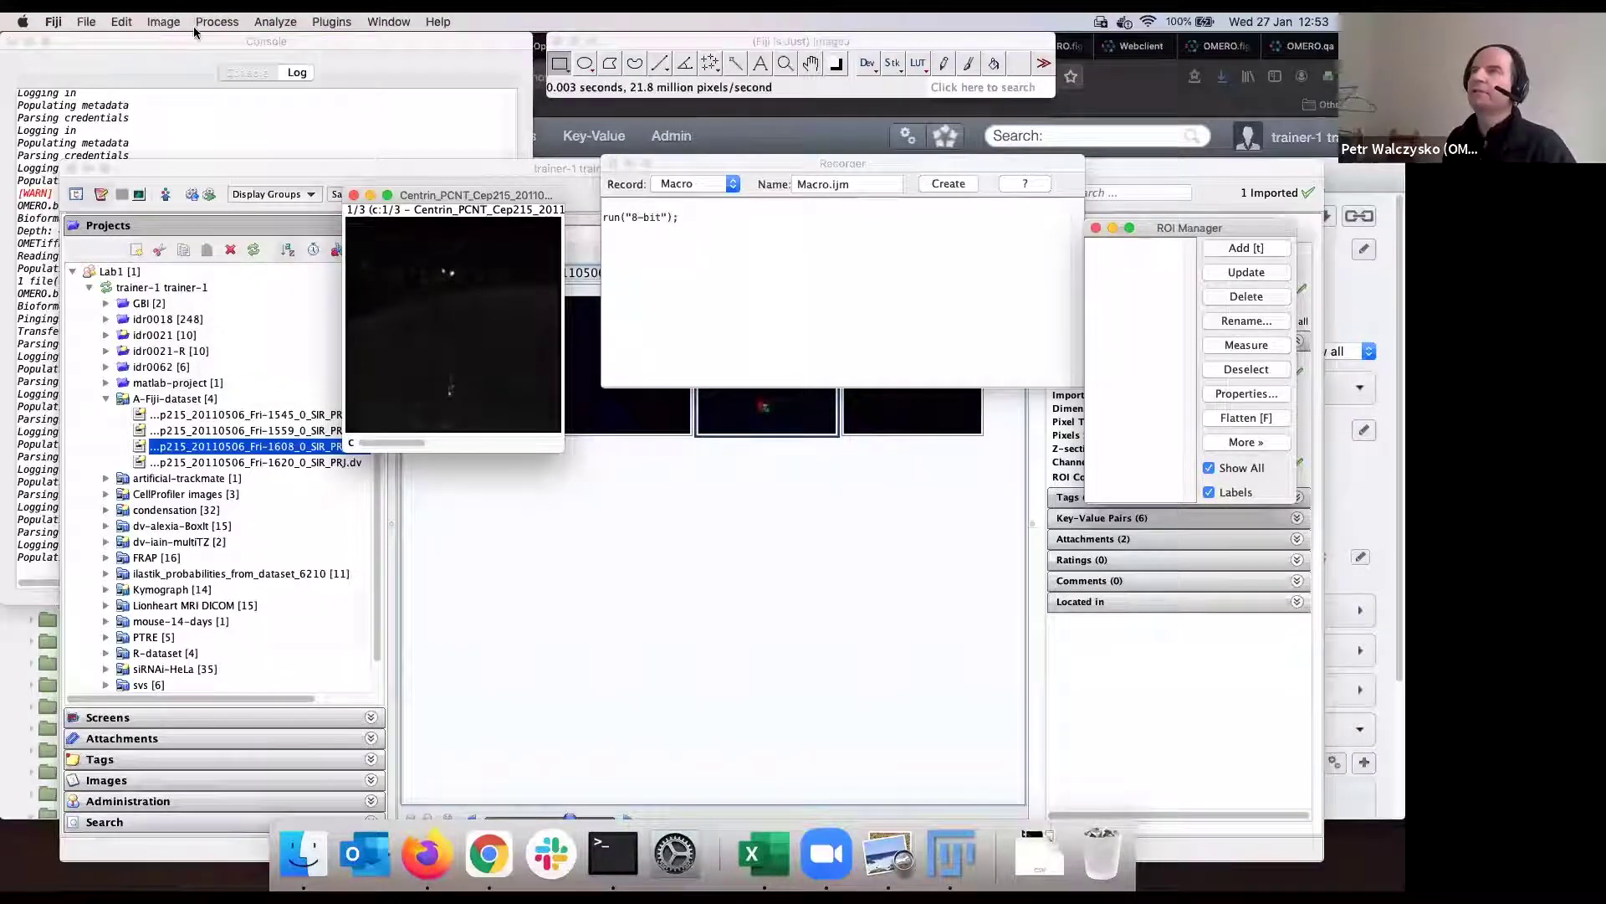
{"action": "left_click", "coordinate": [164, 22]}
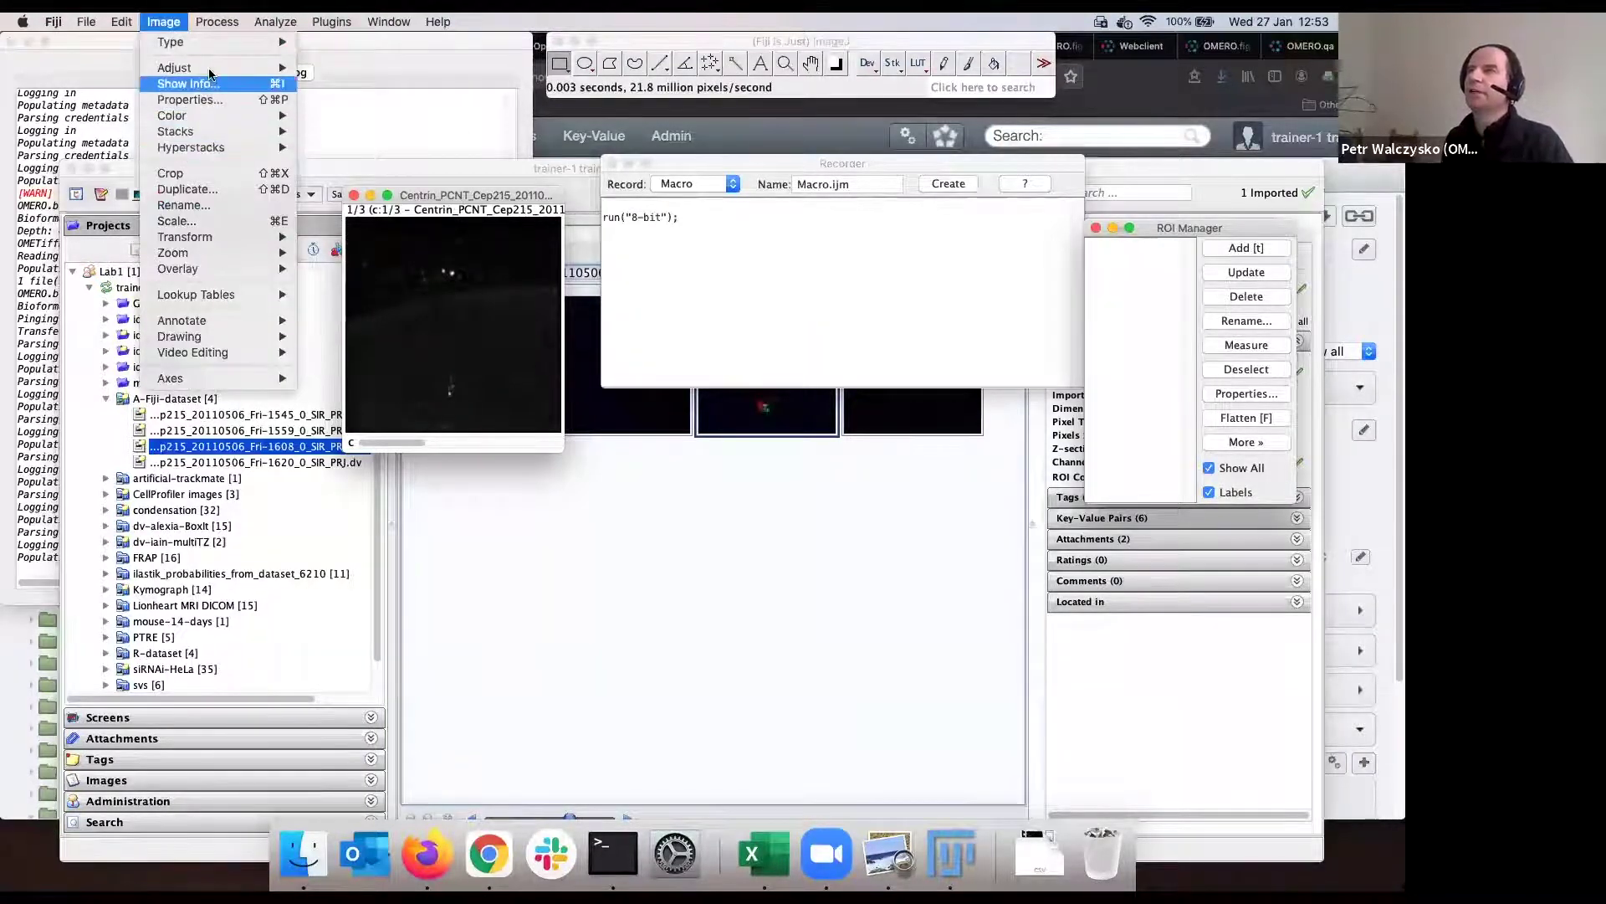
{"action": "mouse_move", "coordinate": [210, 70]}
{"action": "left_click", "coordinate": [390, 240]}
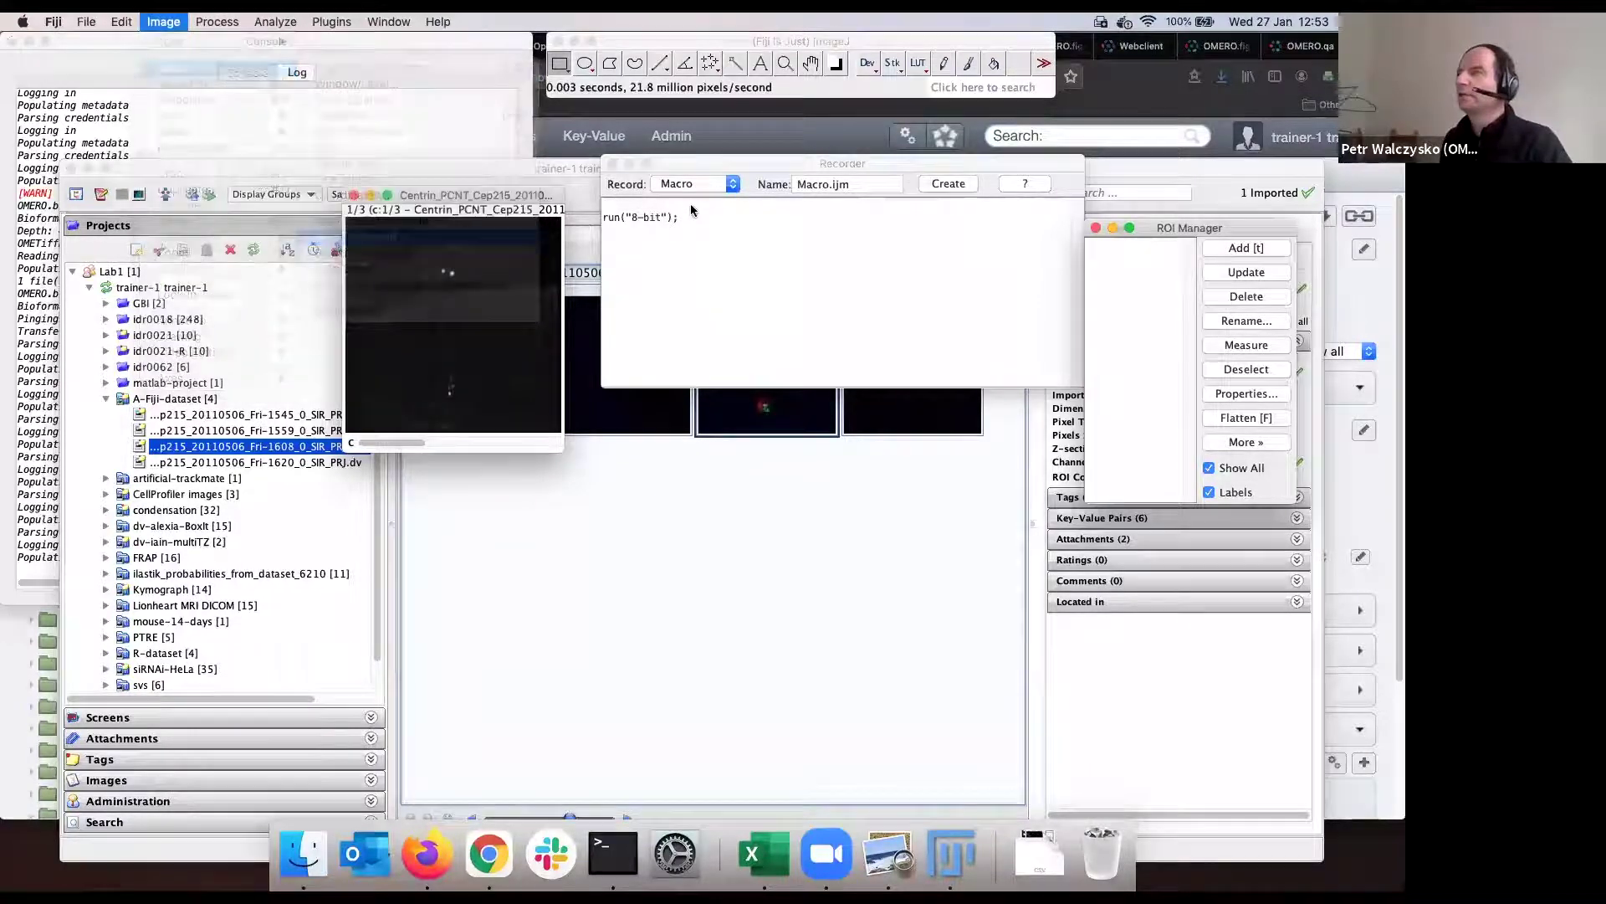
Apply Auto Threshold with the MaxEntropy method to the image
{"action": "left_click", "coordinate": [691, 206]}
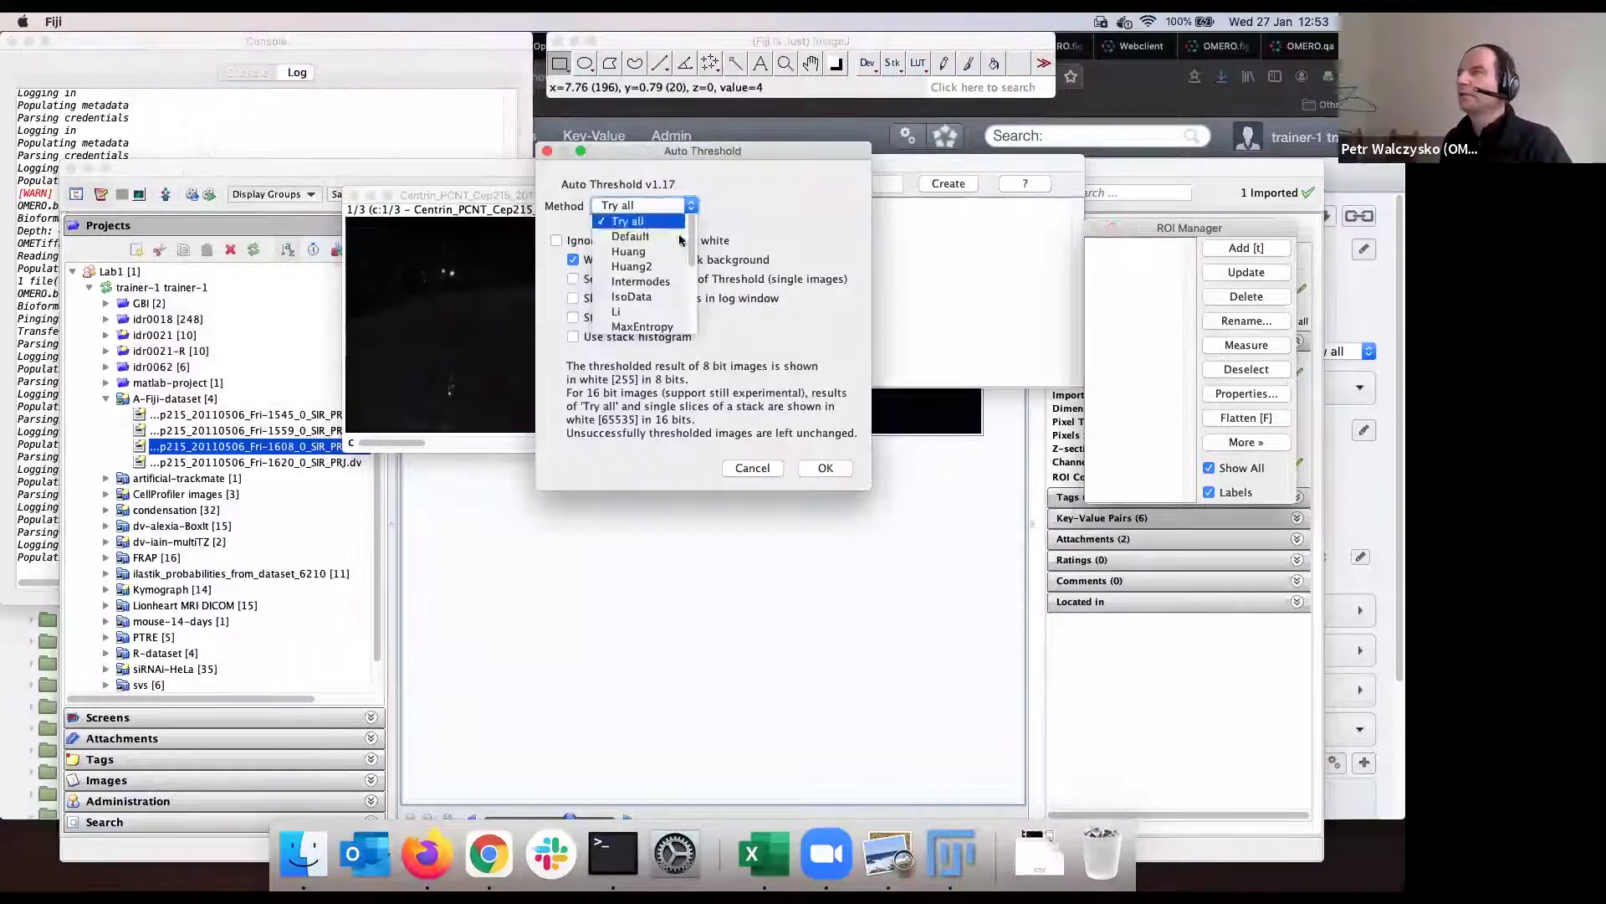
{"action": "left_click", "coordinate": [642, 328]}
{"action": "left_click", "coordinate": [825, 468]}
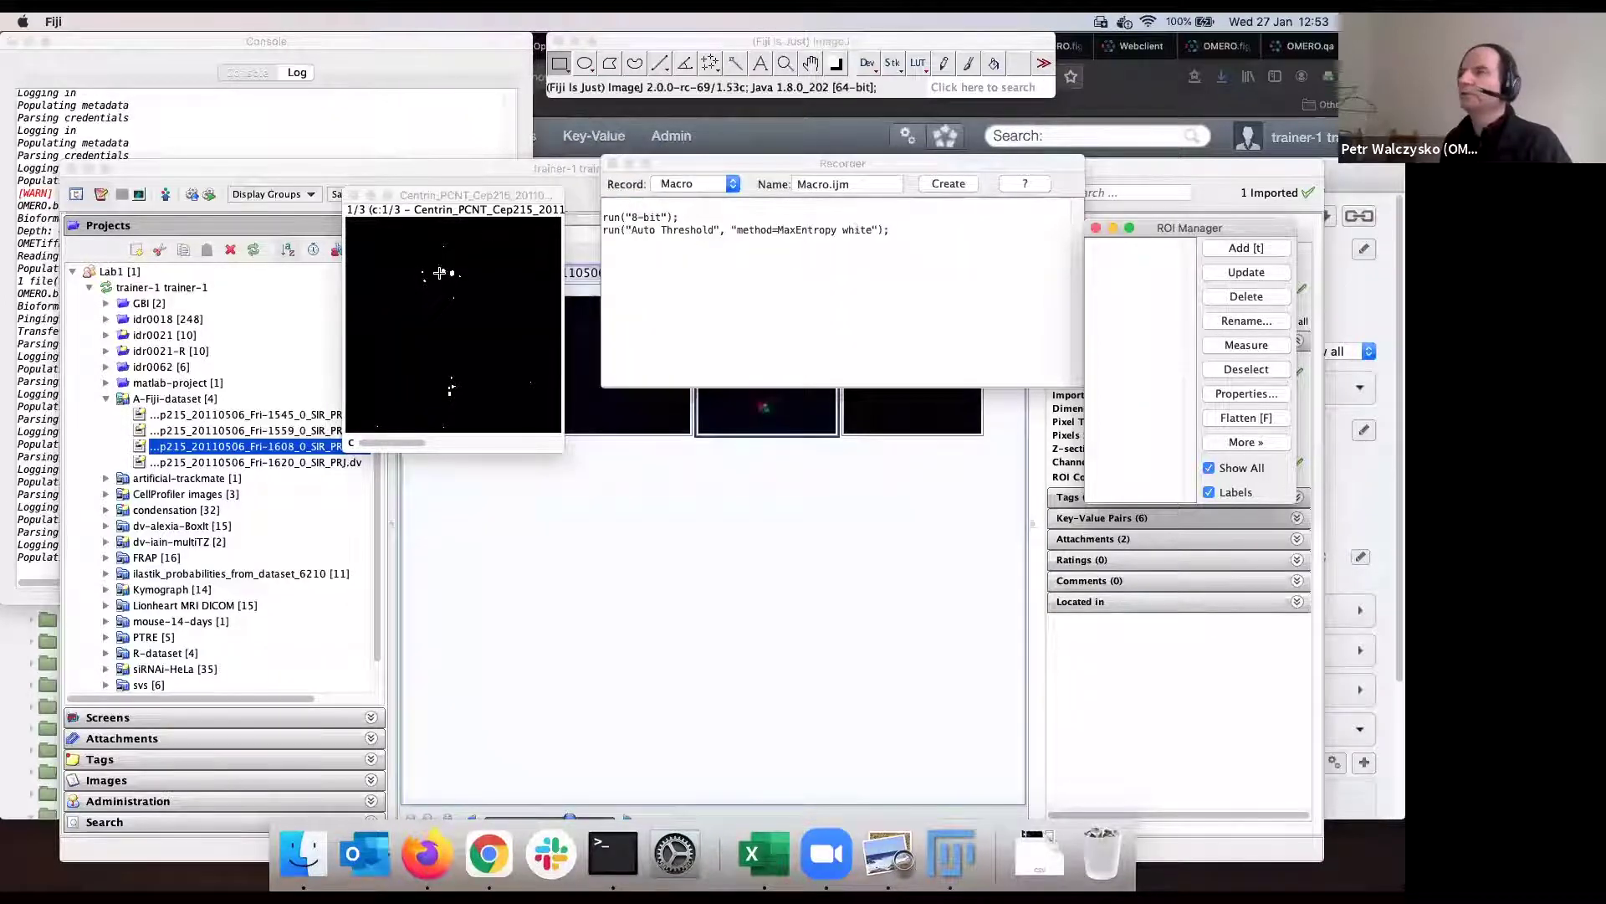
Run Analyze Particles (size 10–Infinity) on all 3 channels without saving measurements
{"action": "left_click", "coordinate": [434, 197]}
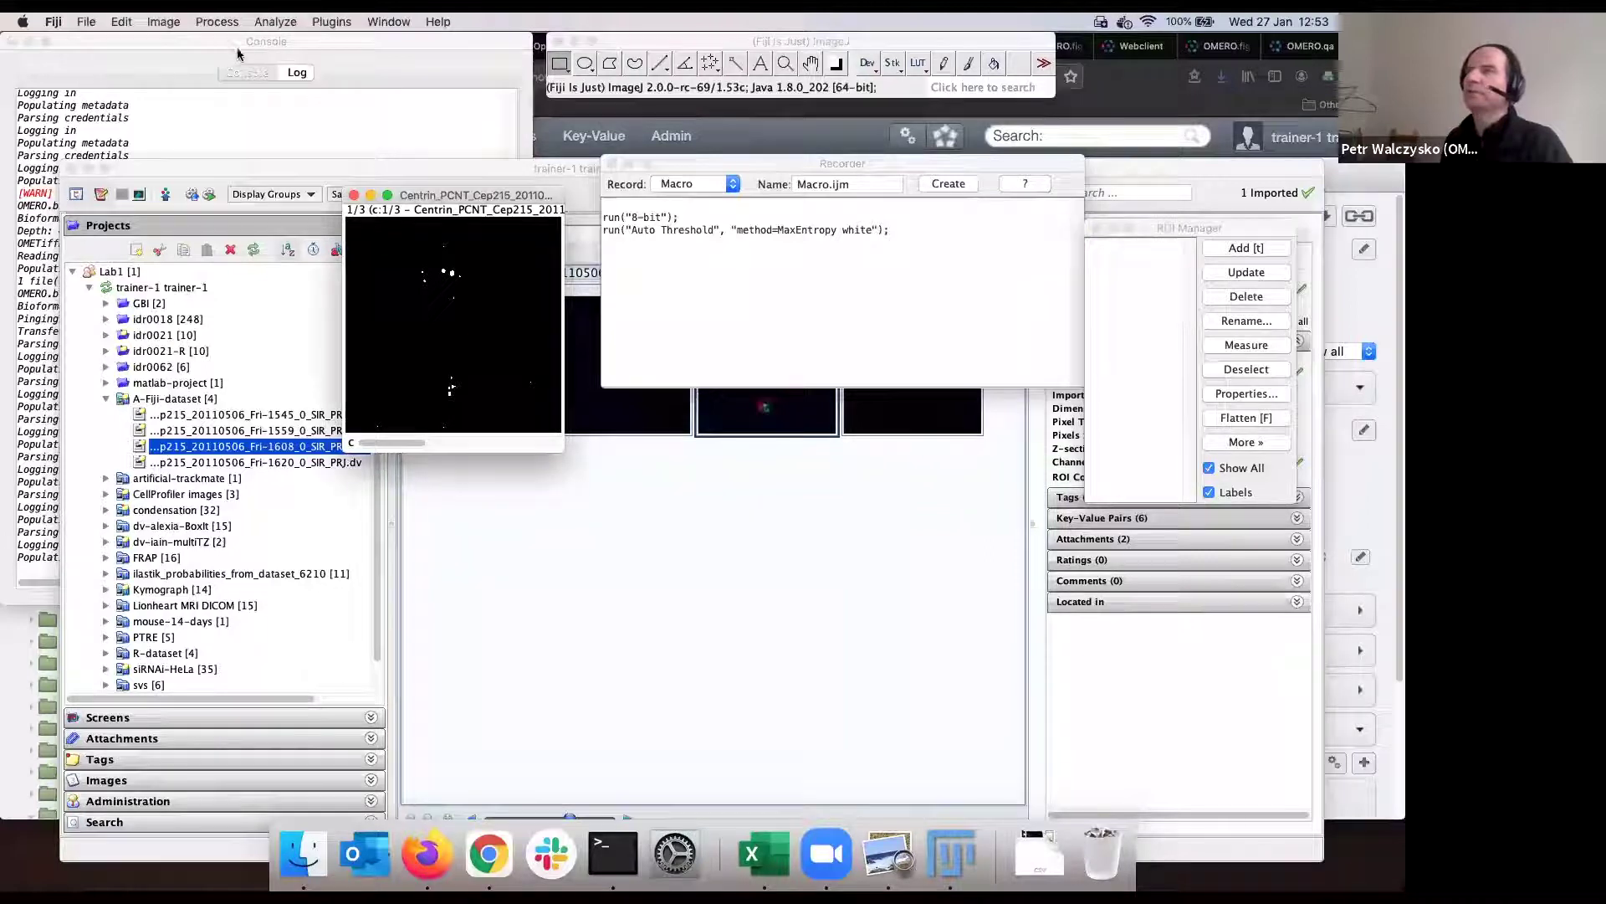
{"action": "left_click", "coordinate": [275, 22]}
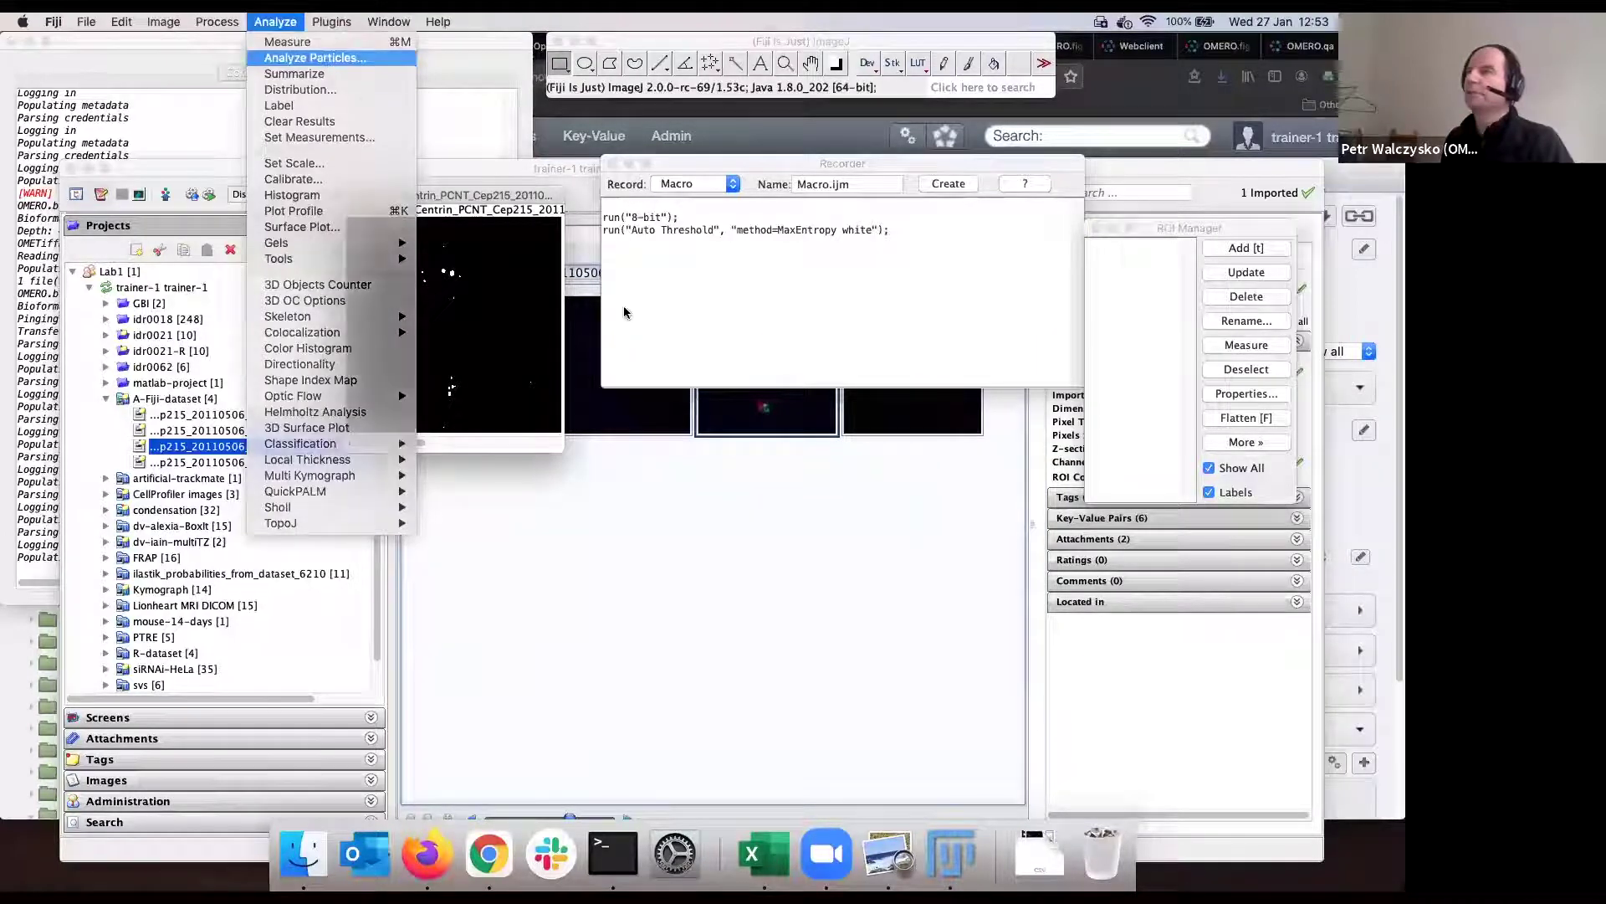
{"action": "left_click", "coordinate": [309, 58]}
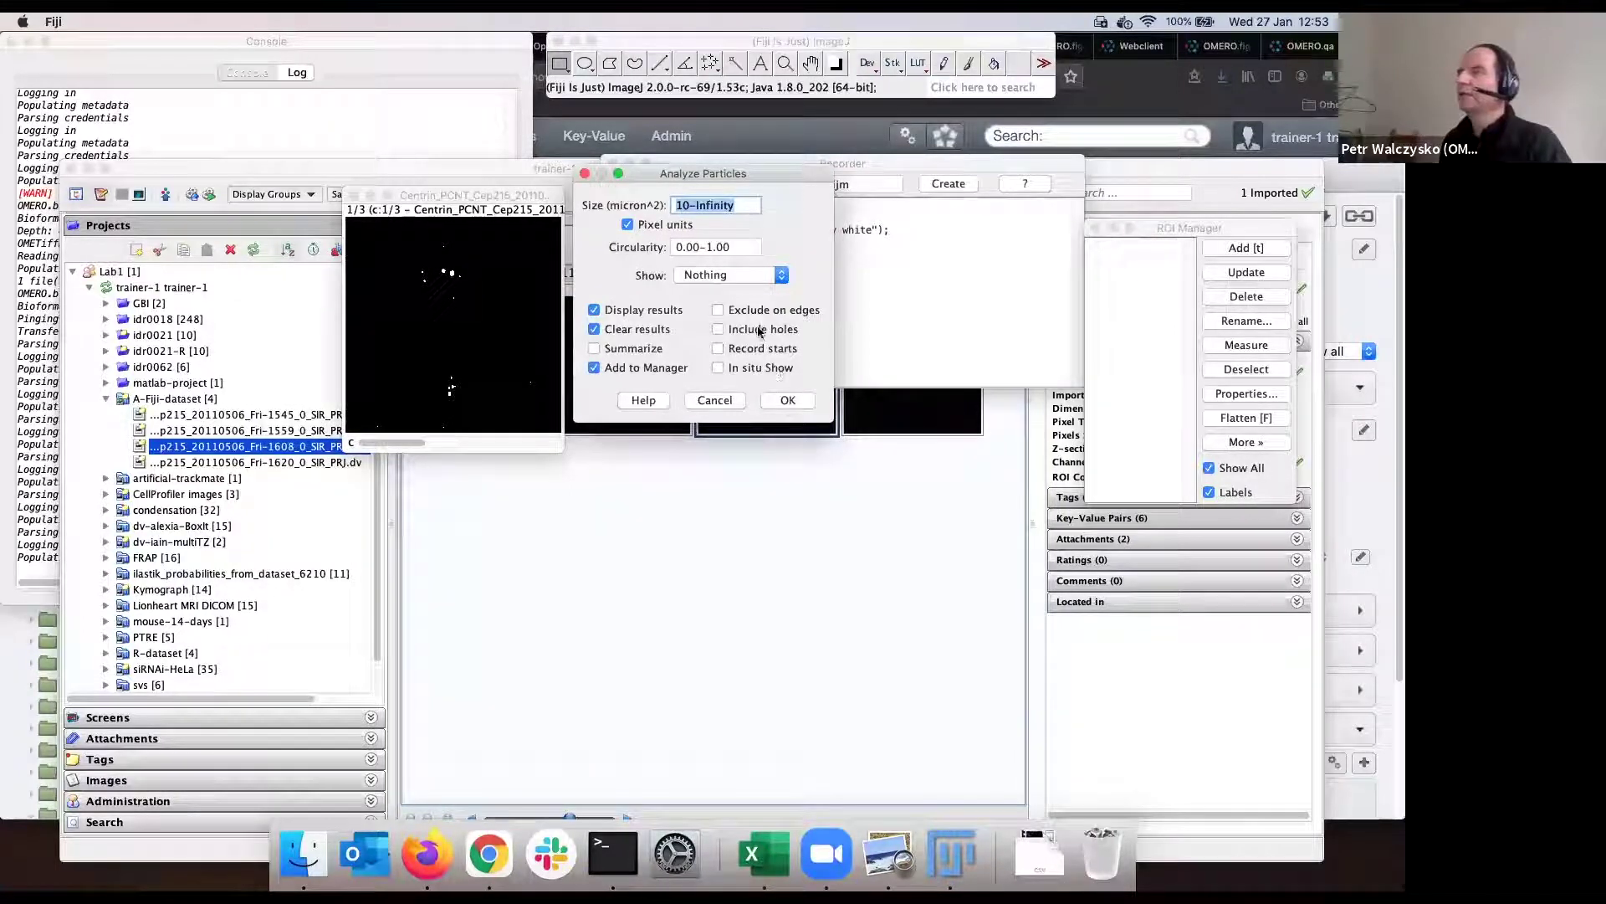
{"action": "key", "text": "Return"}
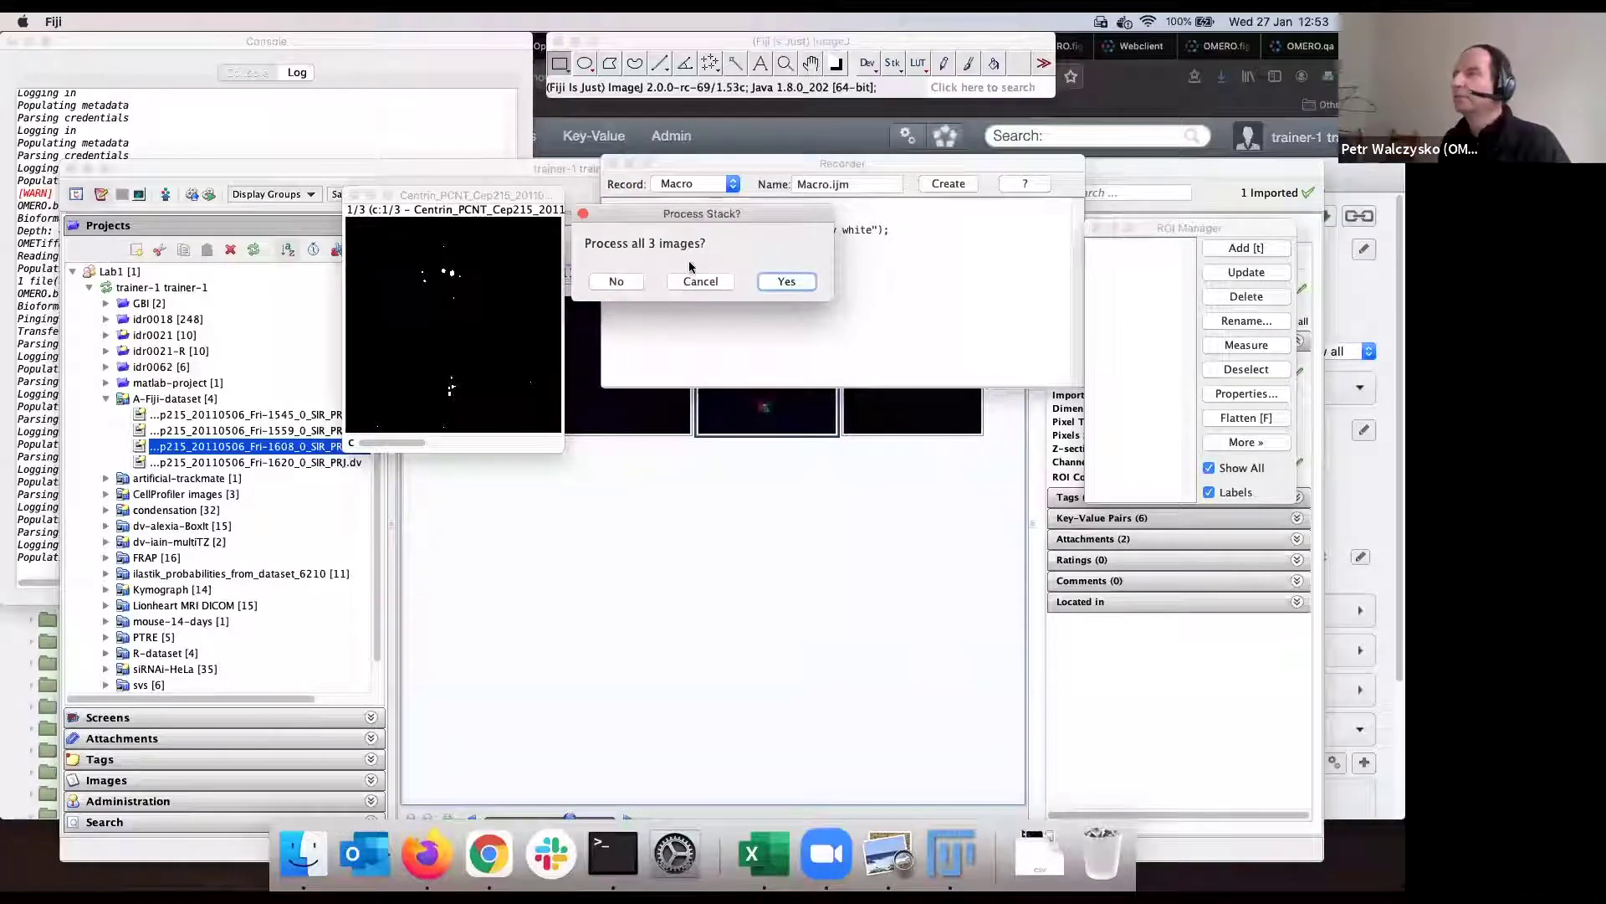
{"action": "left_click", "coordinate": [784, 282]}
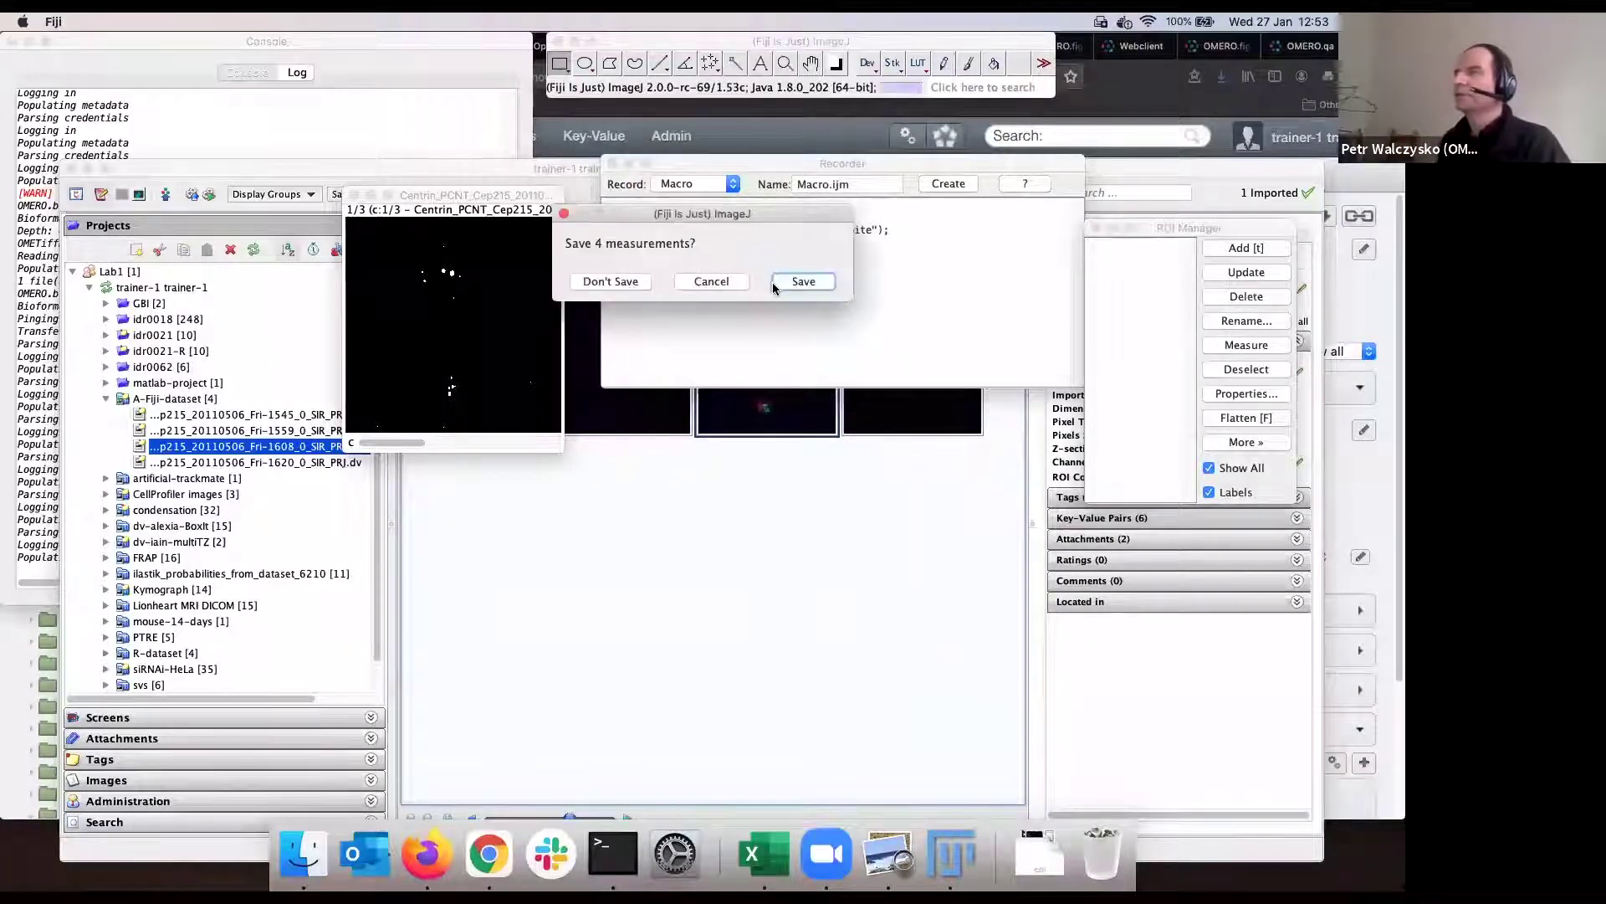
{"action": "left_click", "coordinate": [640, 283]}
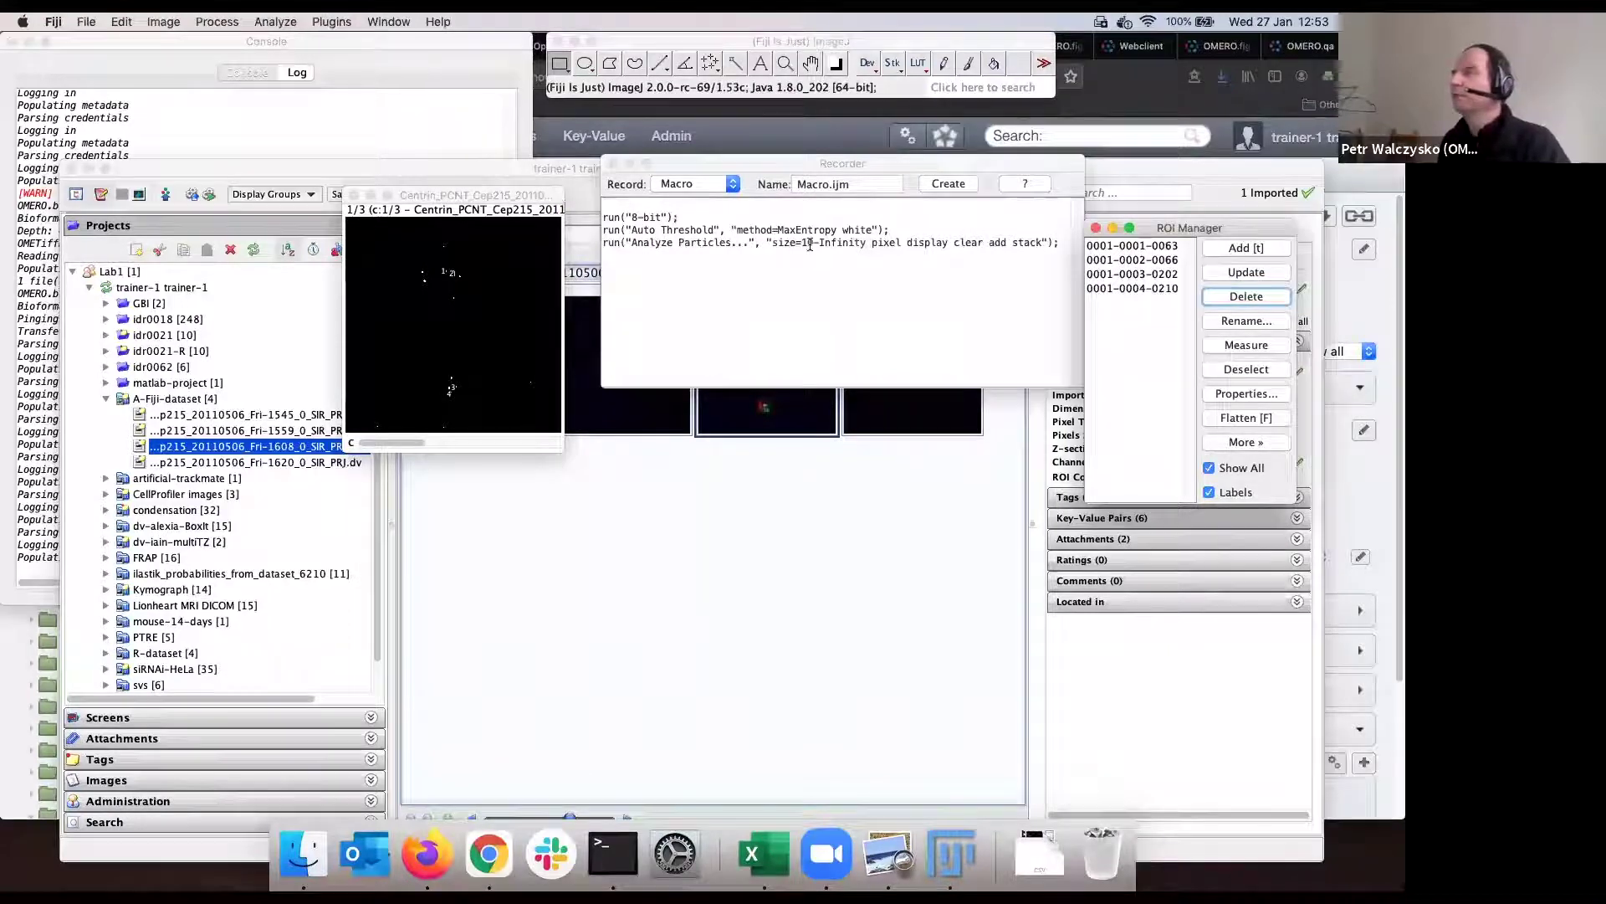
Check the recorded particle settings and the detected ROIs on each channel, zoomed in
{"action": "left_click", "coordinate": [711, 243]}
{"action": "left_click", "coordinate": [947, 242]}
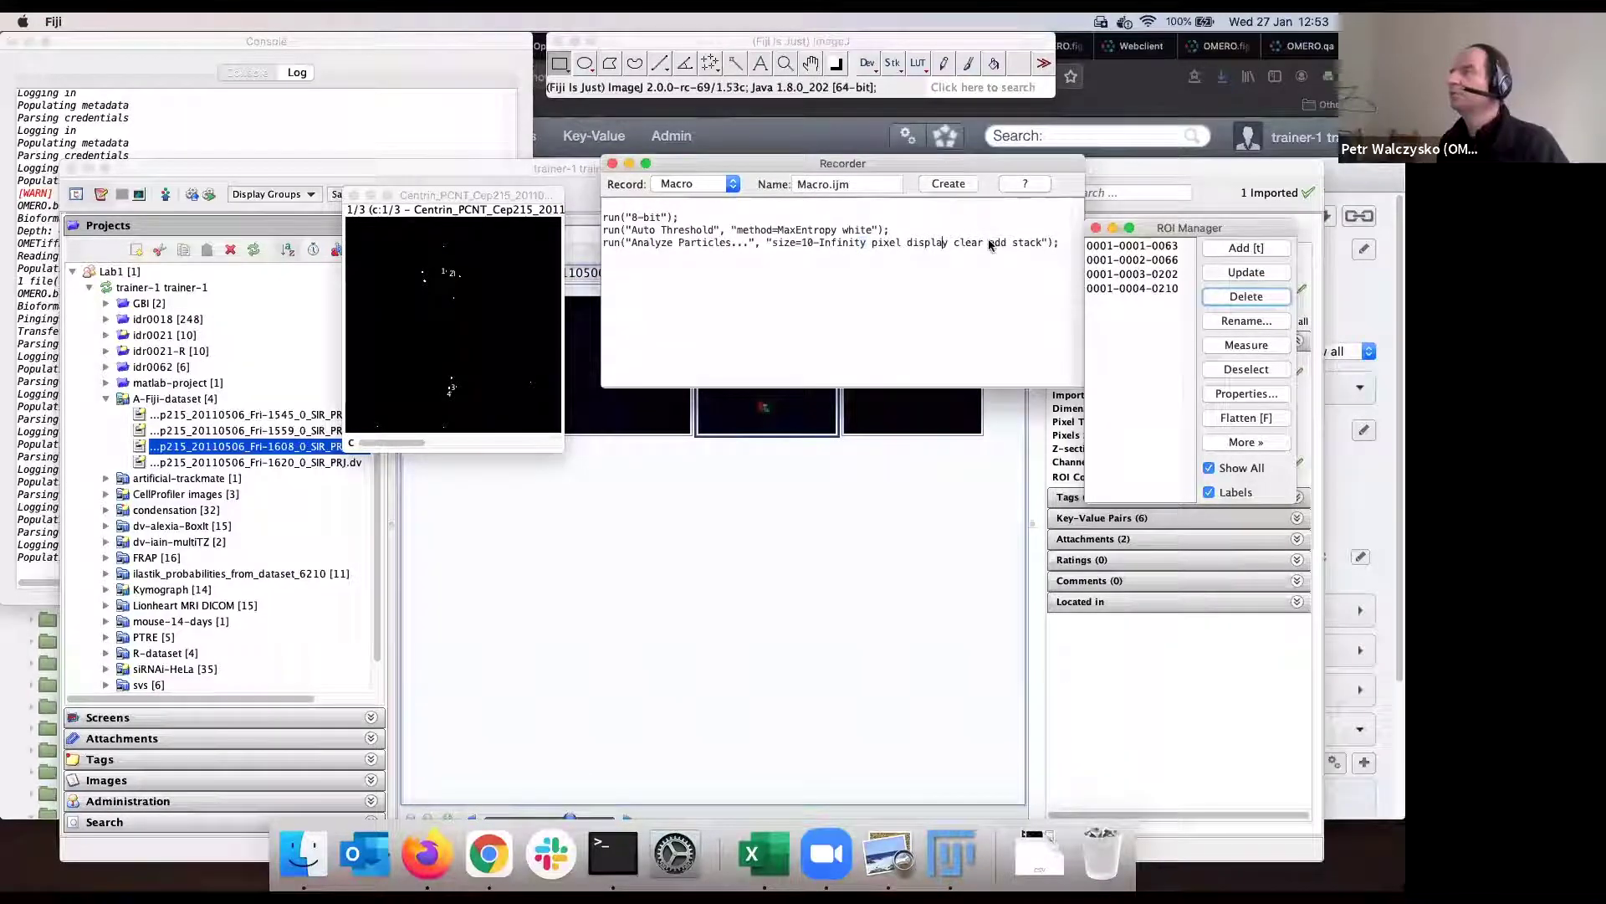
{"action": "left_click", "coordinate": [444, 443]}
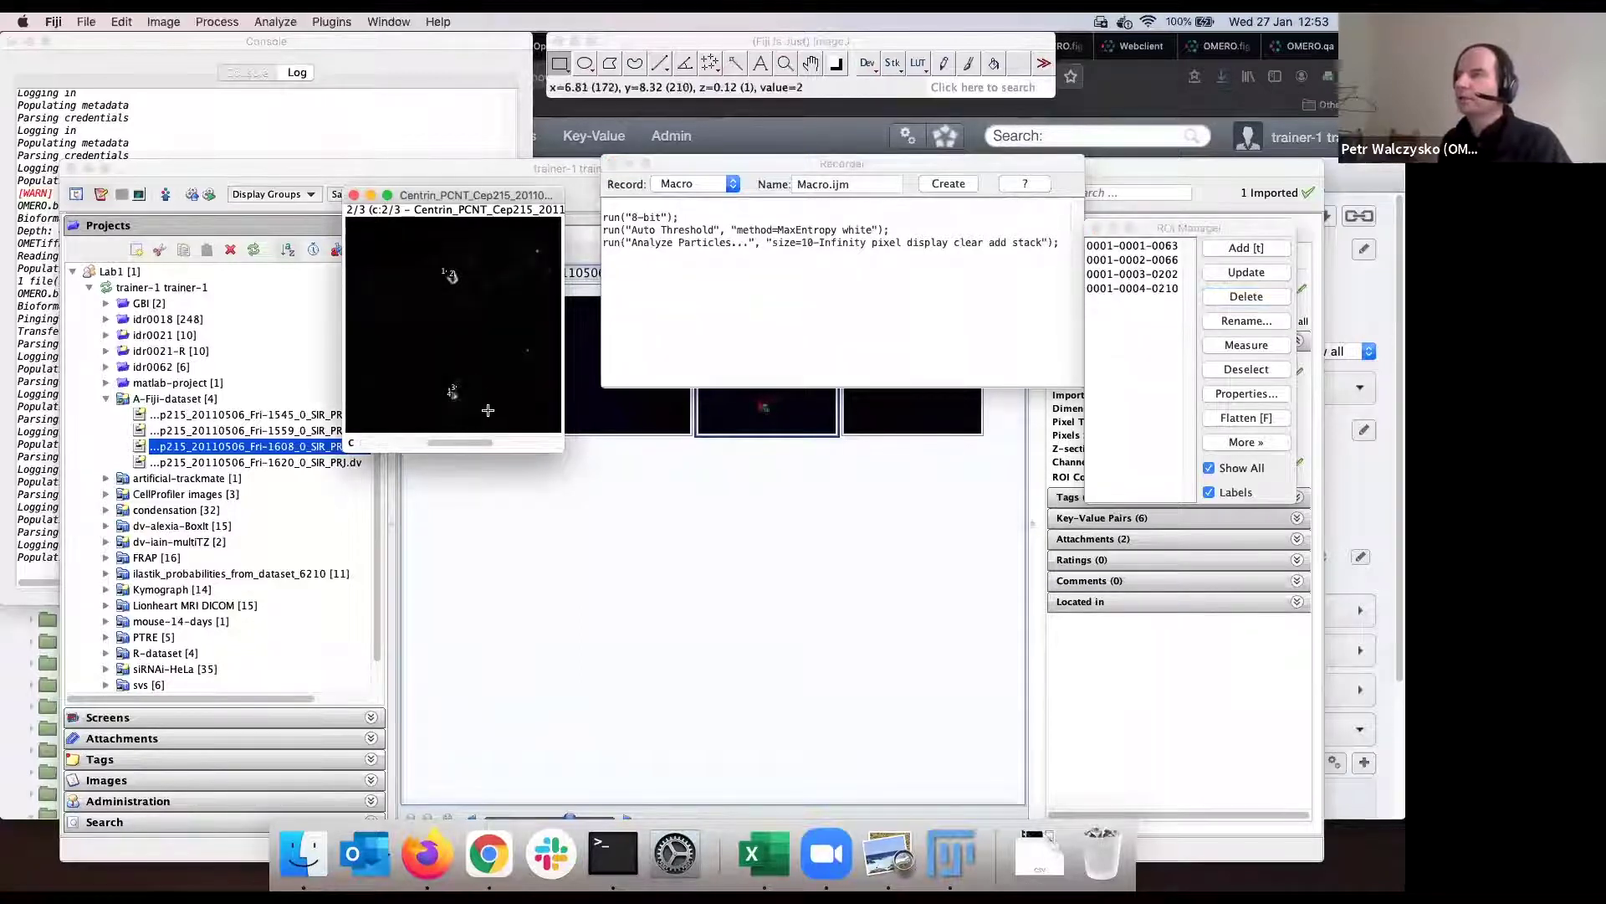
{"action": "scroll", "coordinate": [460, 330], "scroll_direction": "up", "scroll_amount": 1}
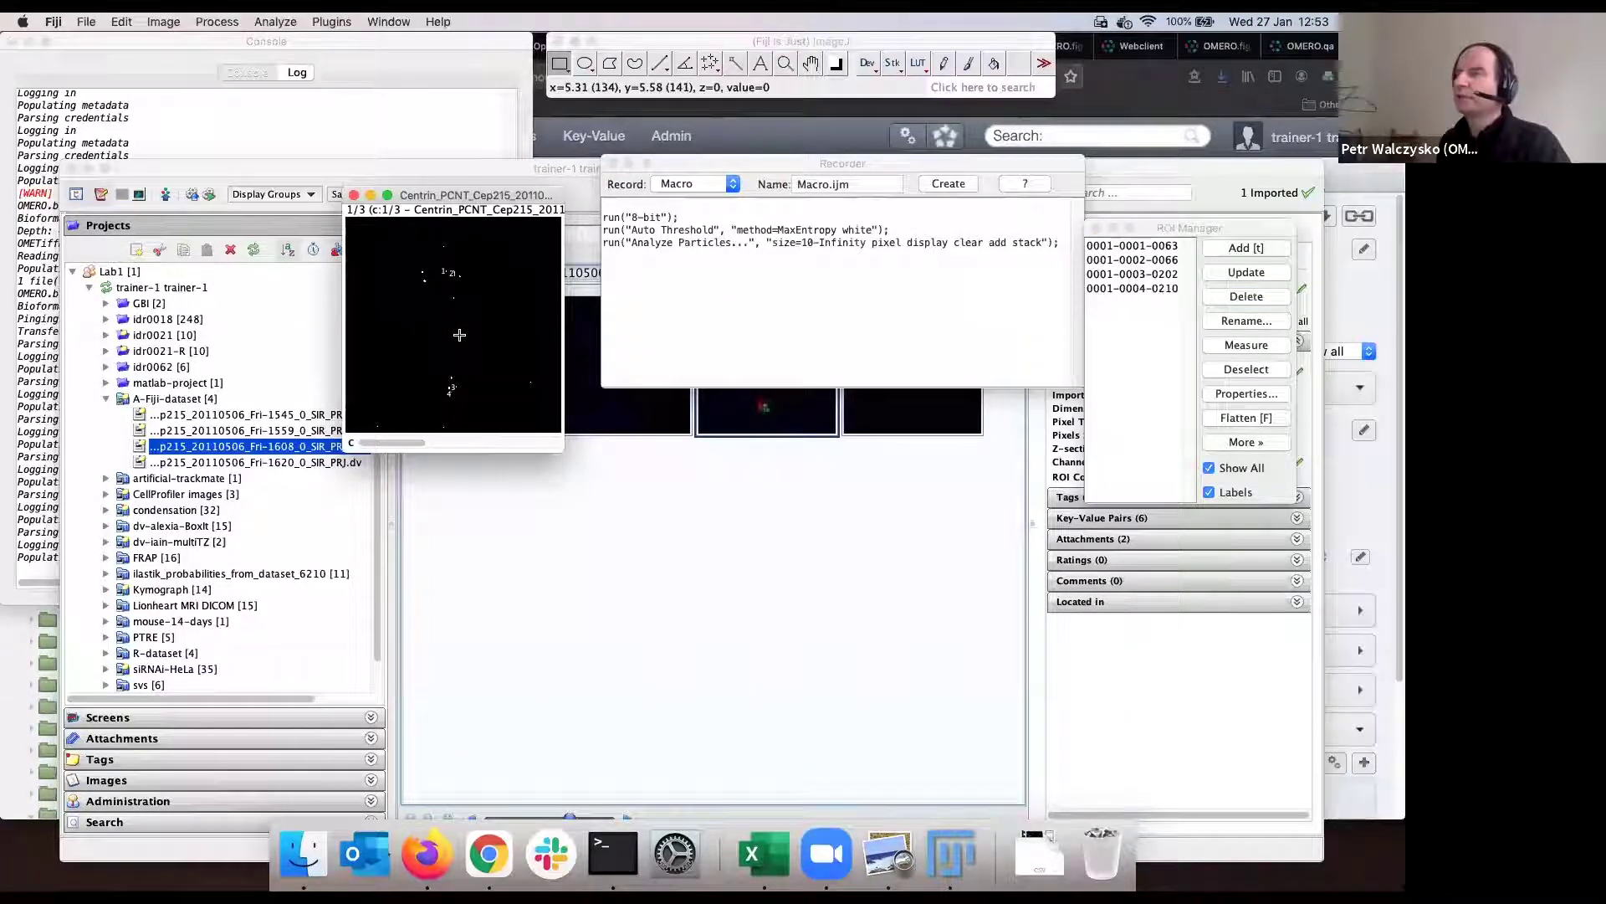
{"action": "scroll", "coordinate": [459, 334], "scroll_direction": "down", "scroll_amount": 1}
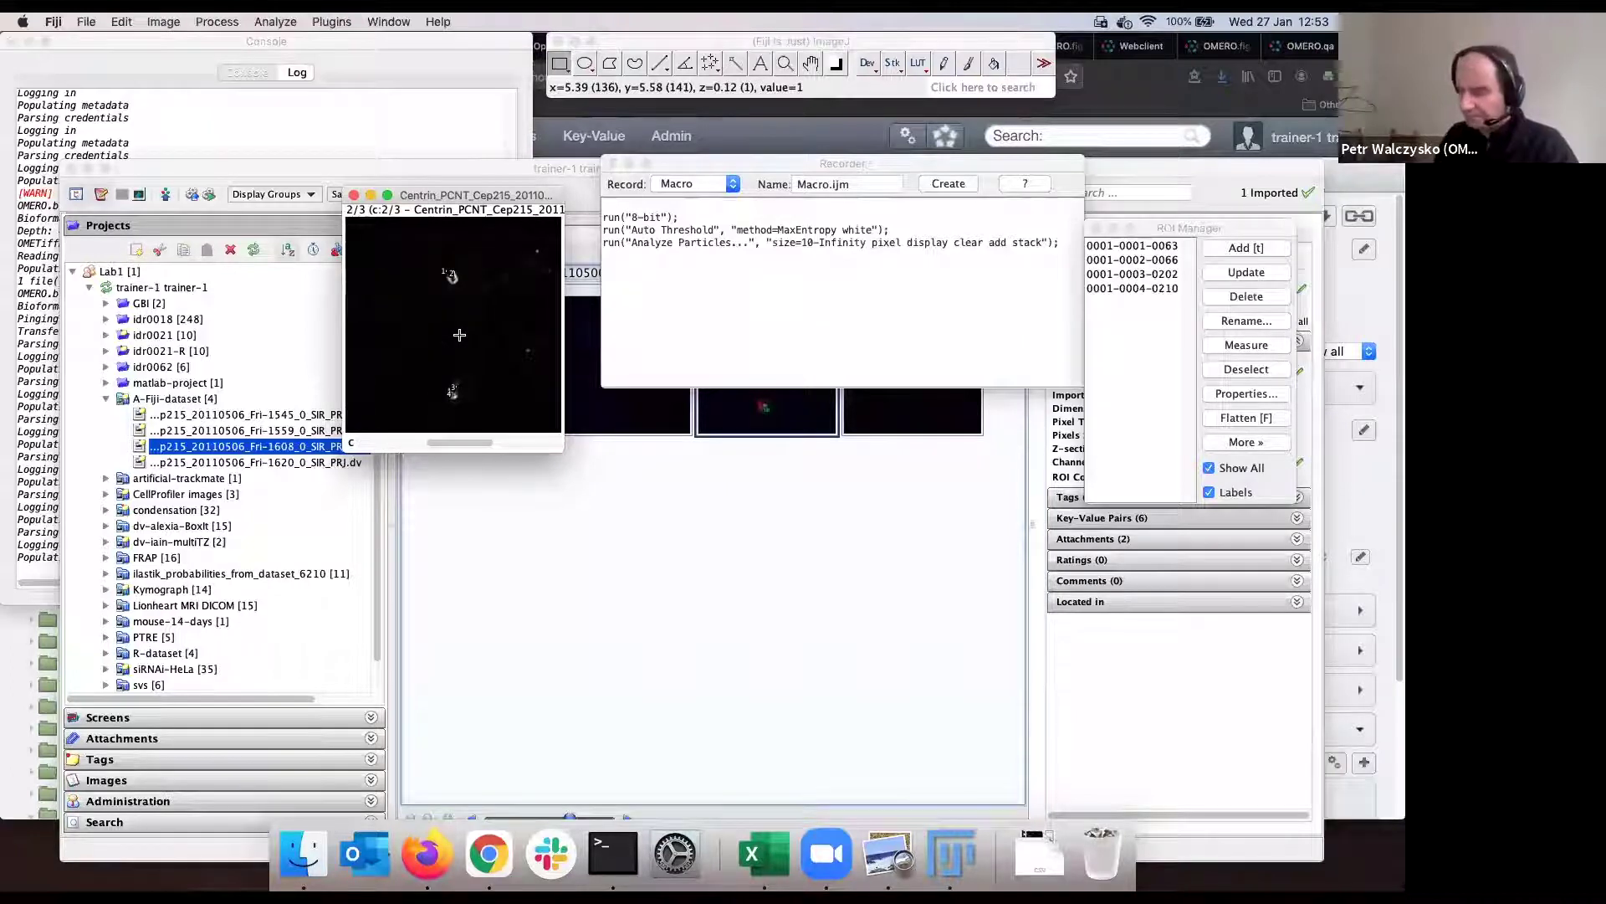
{"action": "key", "text": "plus"}
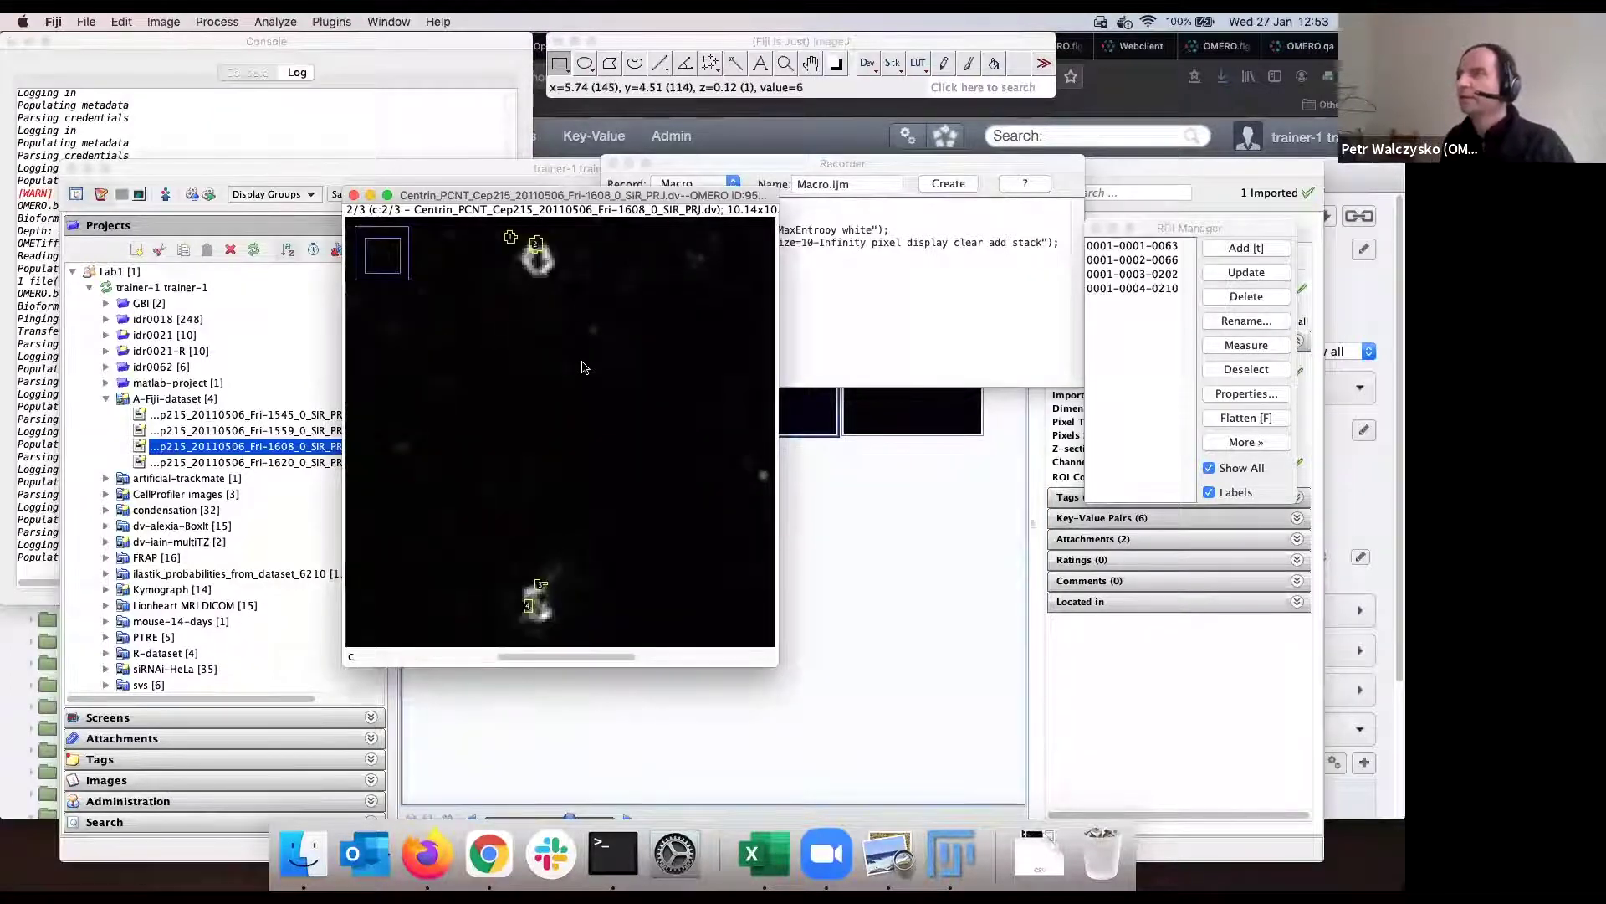
{"action": "scroll", "coordinate": [583, 360], "scroll_direction": "up", "scroll_amount": 1}
{"action": "scroll", "coordinate": [583, 364], "scroll_direction": "down", "scroll_amount": 2}
{"action": "scroll", "coordinate": [583, 368], "scroll_direction": "up", "scroll_amount": 1}
{"action": "scroll", "coordinate": [581, 358], "scroll_direction": "down", "scroll_amount": 1}
{"action": "scroll", "coordinate": [581, 358], "scroll_direction": "up", "scroll_amount": 1}
{"action": "left_click_drag", "start_coordinate": [637, 196], "coordinate": [494, 196]}
Delete the three run("In [+]") zoom lines and create a macro from the recording
{"action": "left_click", "coordinate": [666, 286]}
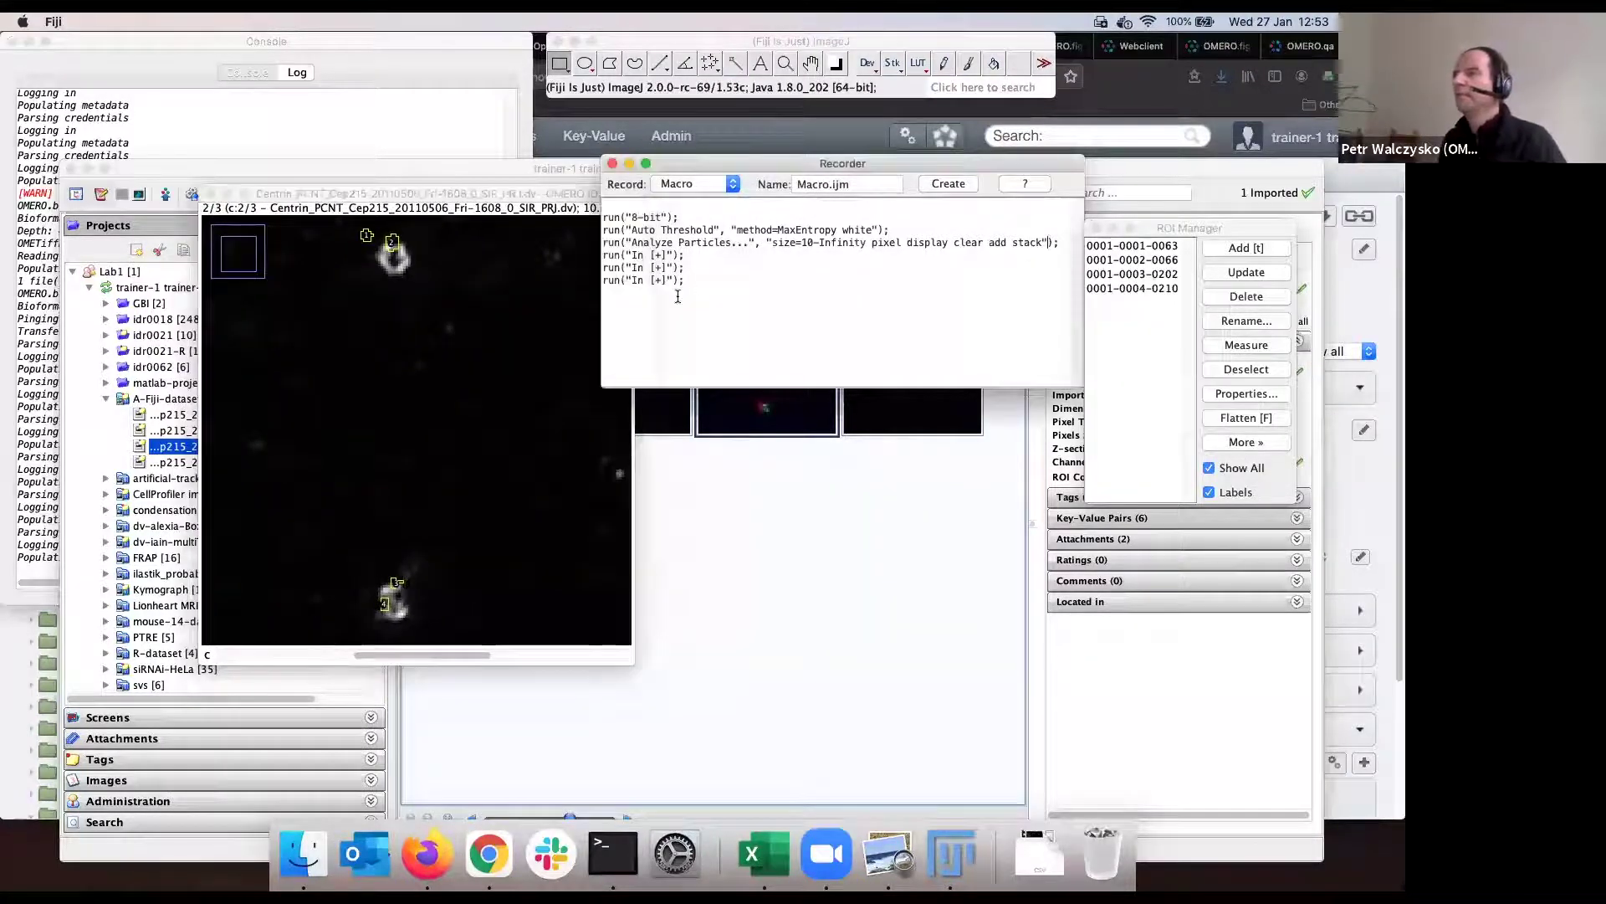
{"action": "left_click_drag", "start_coordinate": [686, 284], "coordinate": [596, 253]}
{"action": "key", "text": "BackSpace"}
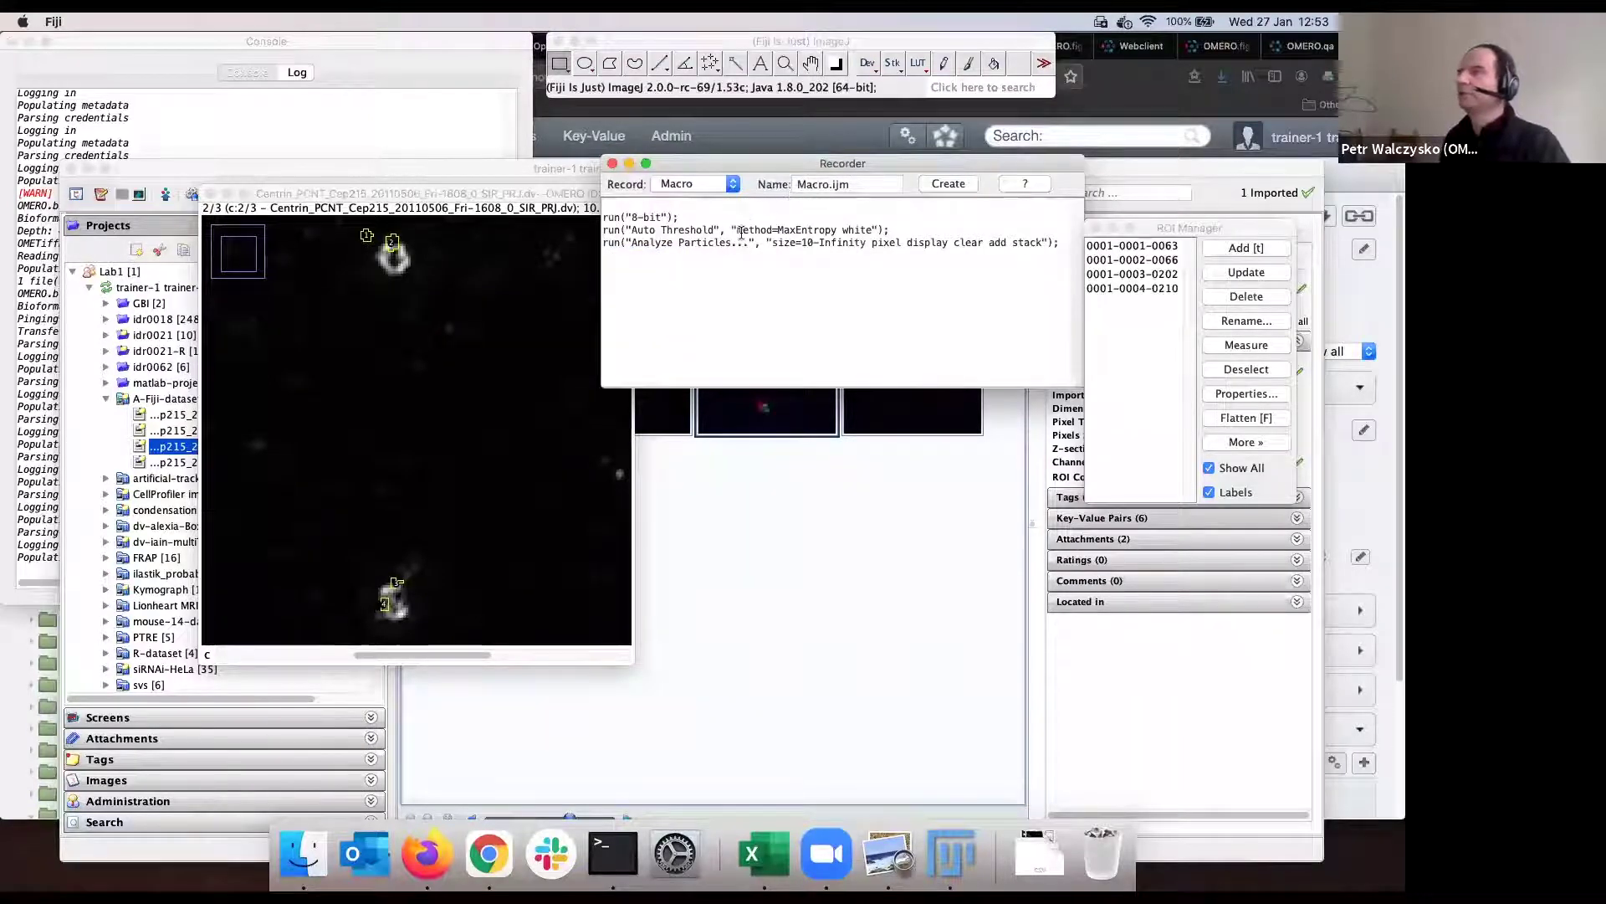
{"action": "left_click_drag", "start_coordinate": [955, 163], "coordinate": [851, 212]}
{"action": "left_click", "coordinate": [852, 237]}
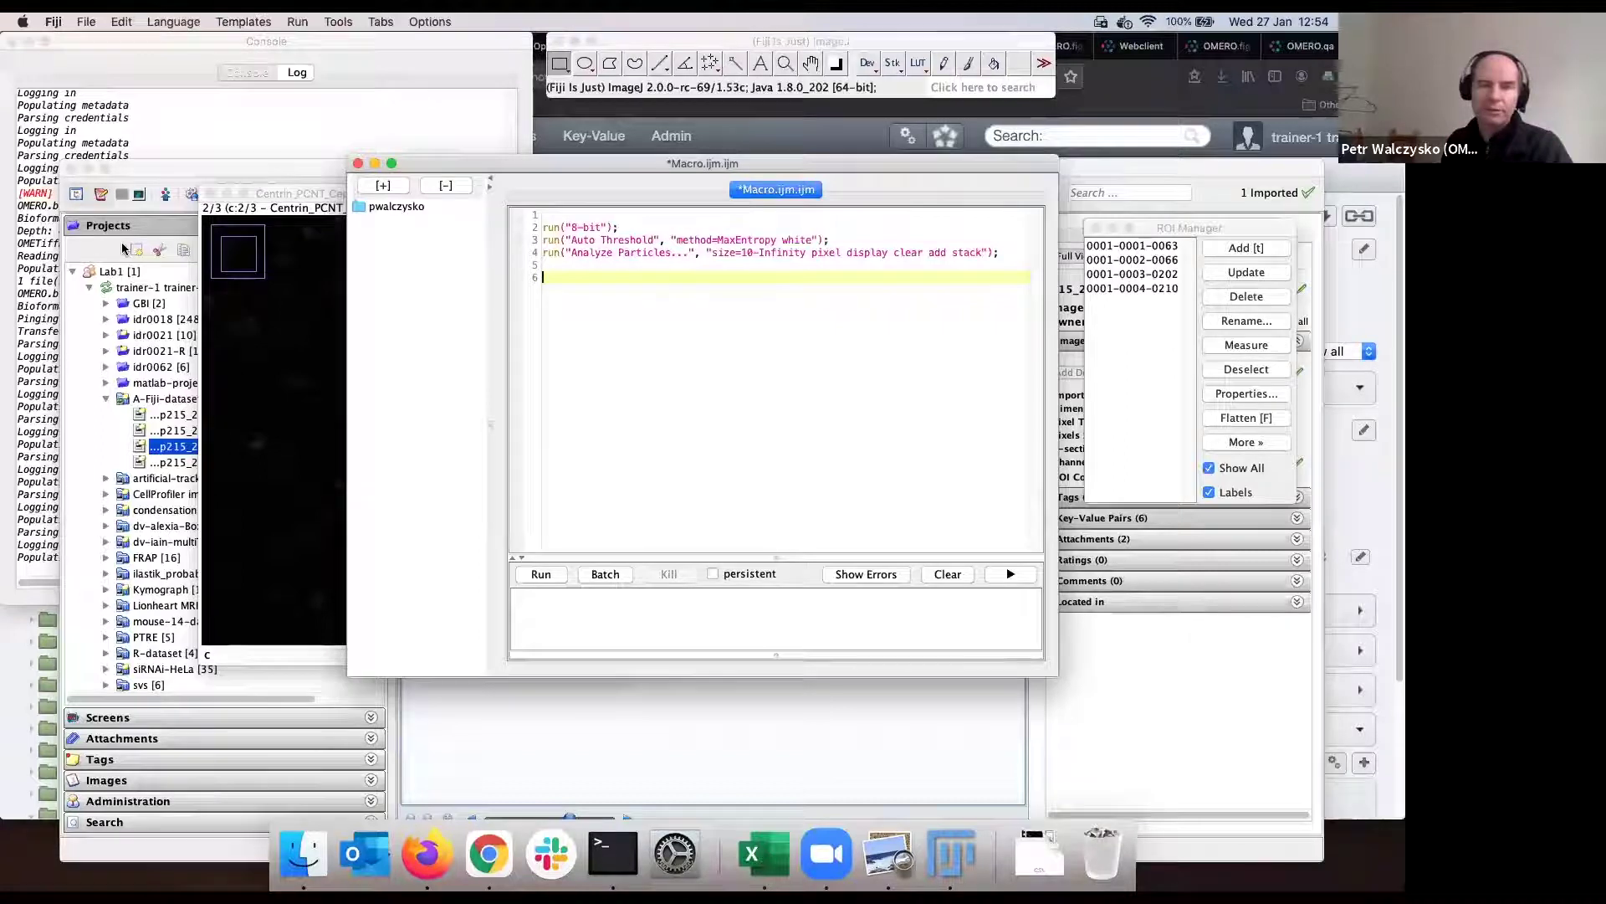
Confirm Macro.ijm is set to IJ1 Macro language and start saving it
{"action": "left_click_drag", "start_coordinate": [581, 162], "coordinate": [554, 168]}
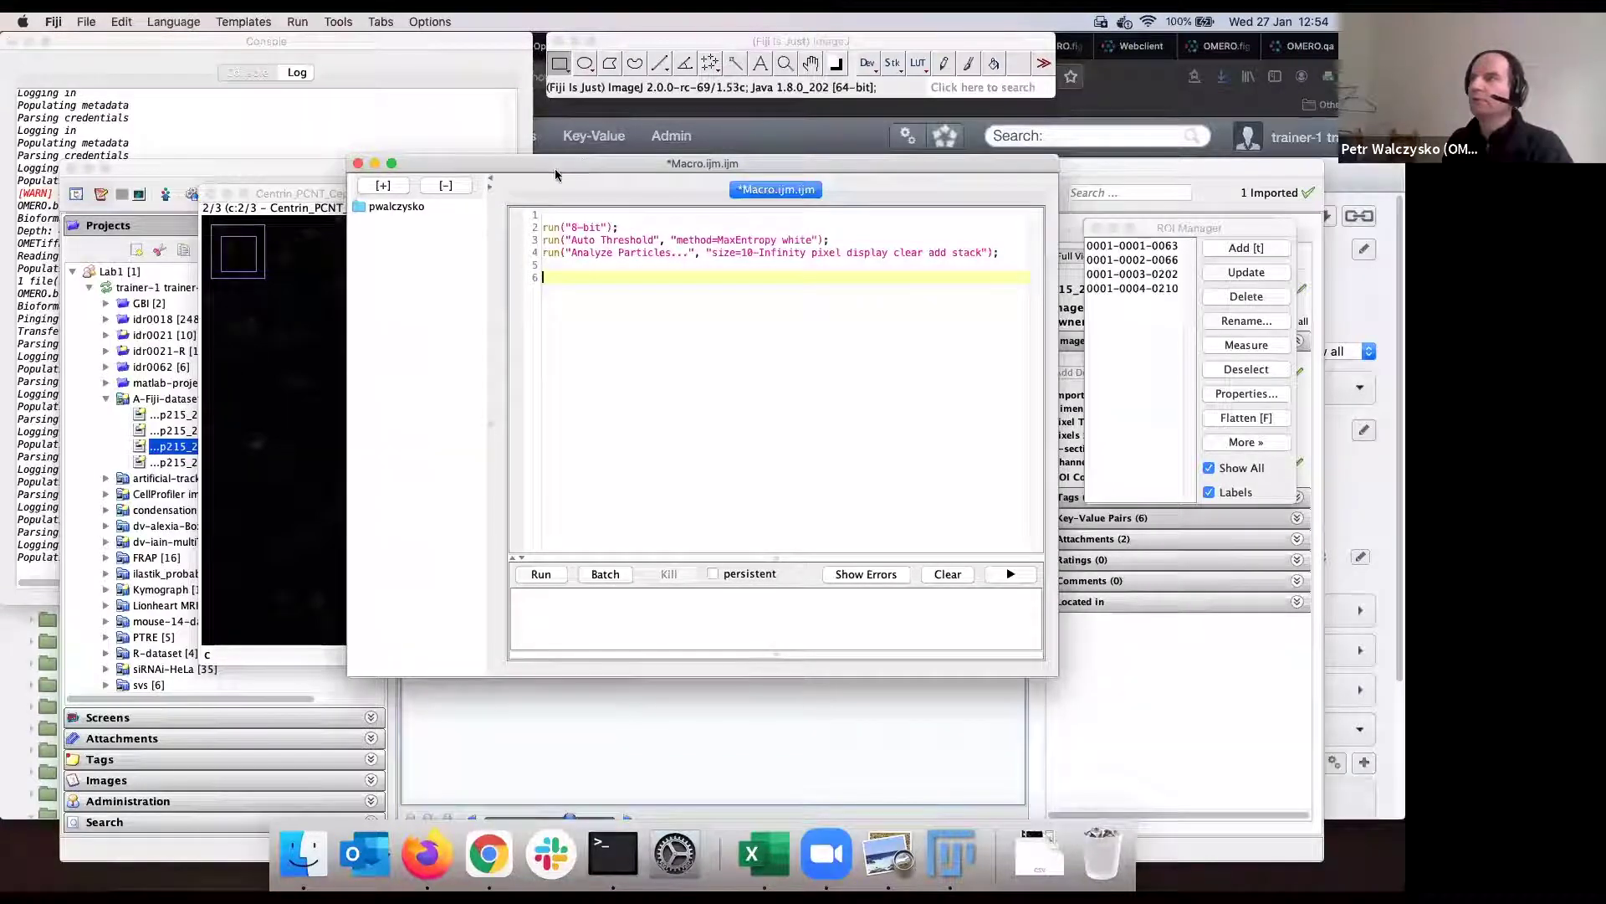
{"action": "left_click", "coordinate": [173, 21]}
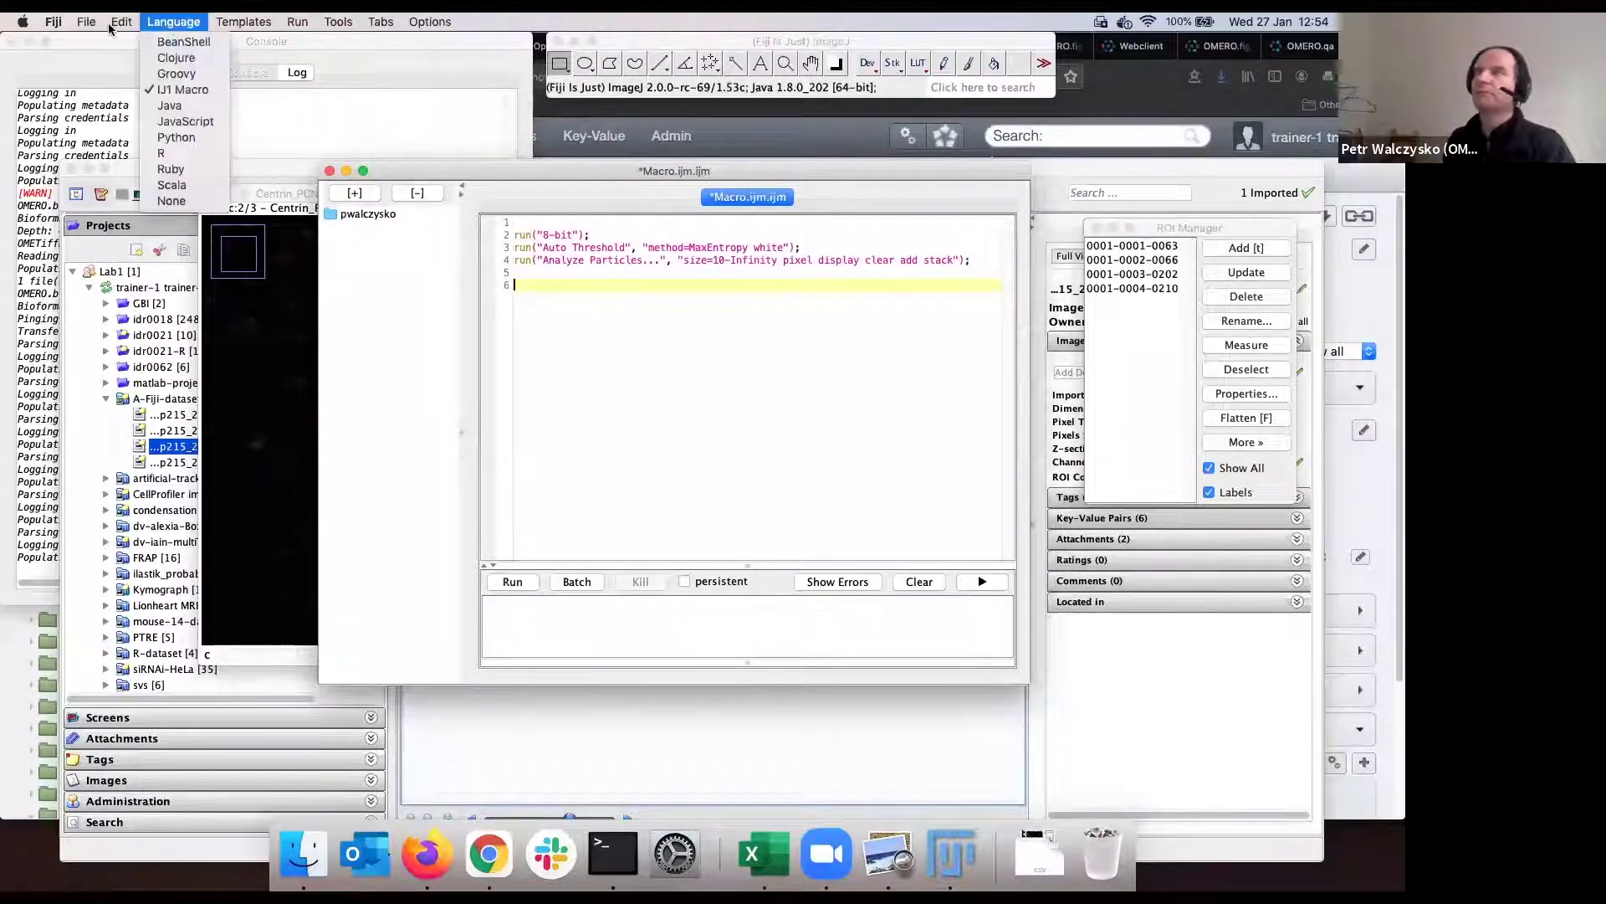
{"action": "mouse_move", "coordinate": [88, 22]}
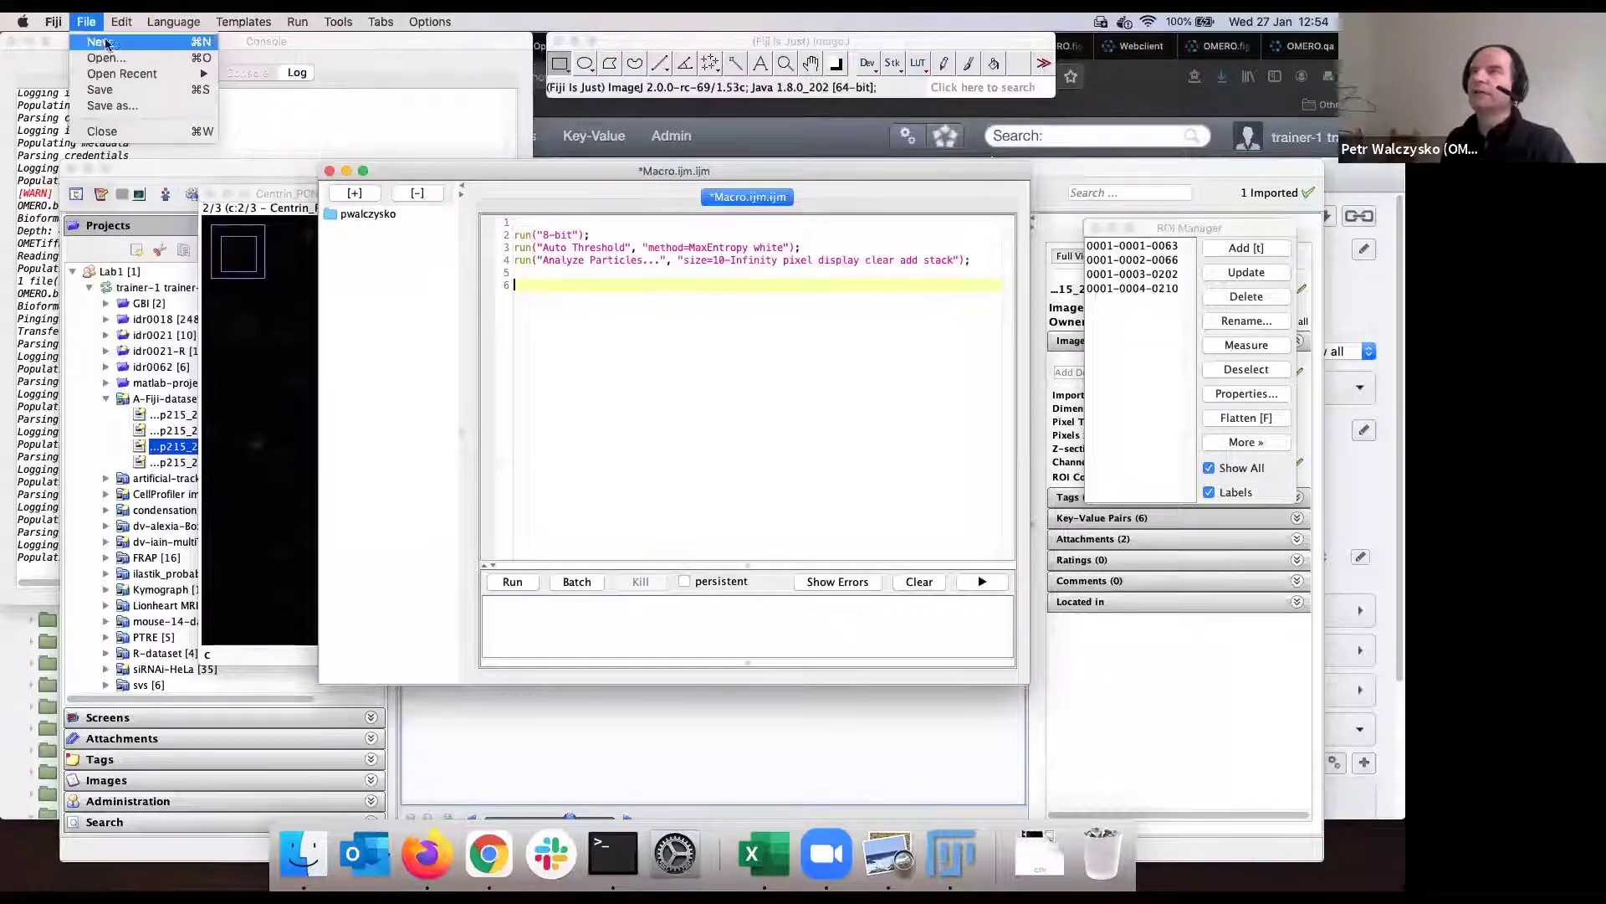
{"action": "left_click", "coordinate": [600, 261]}
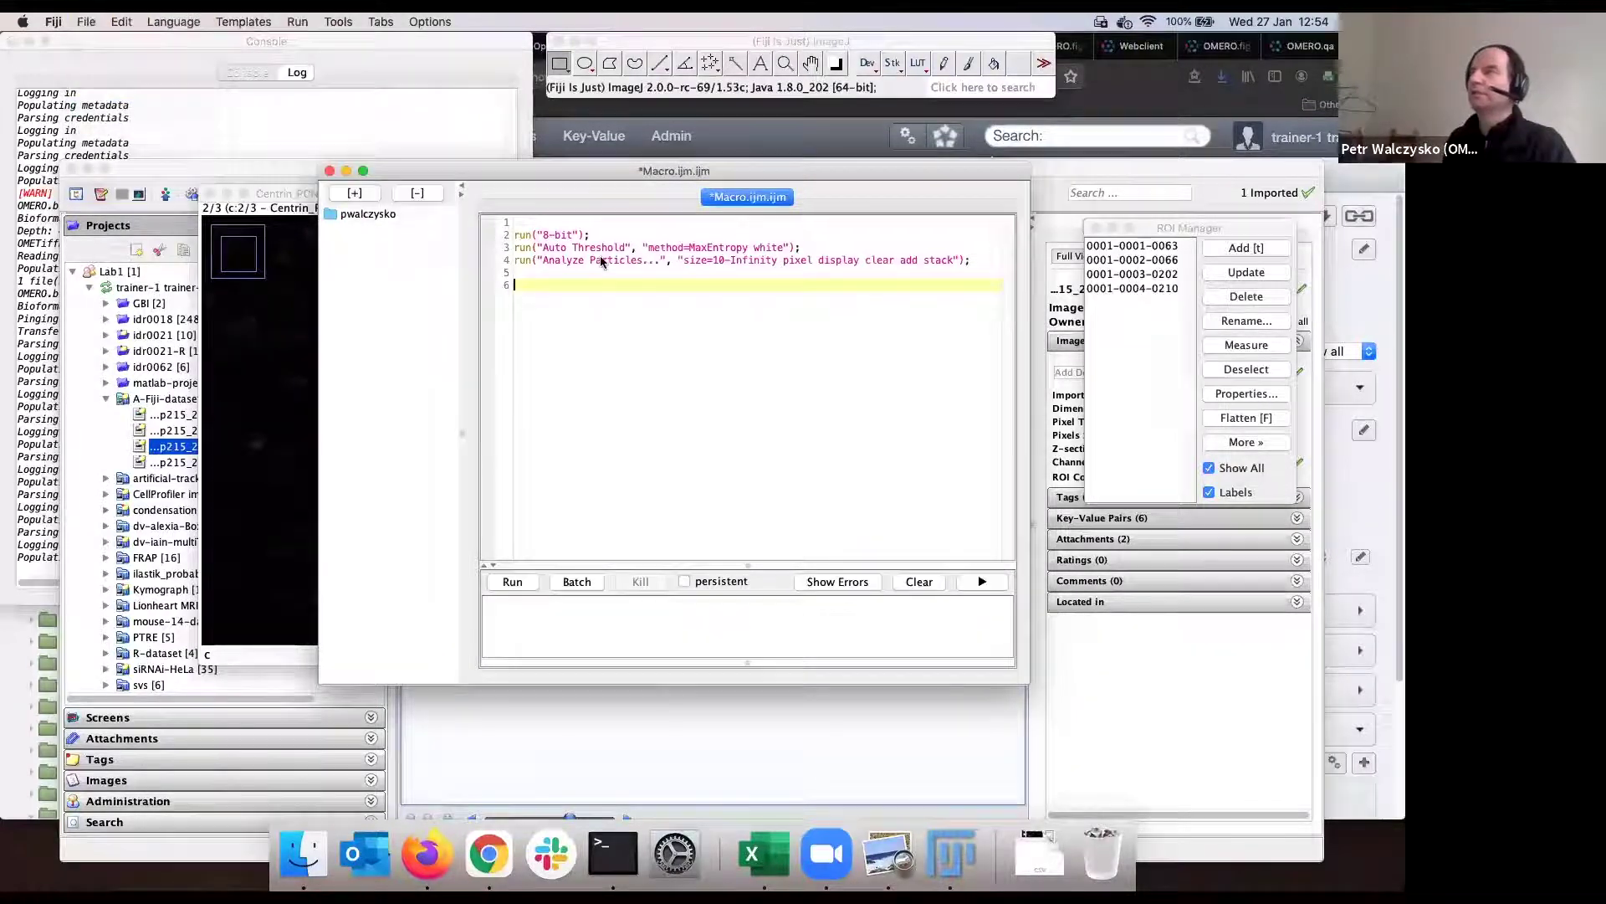
{"action": "key", "text": "super+s"}
Save the macro under the name GBI-real-macro.ijm
{"action": "left_click", "coordinate": [697, 172]}
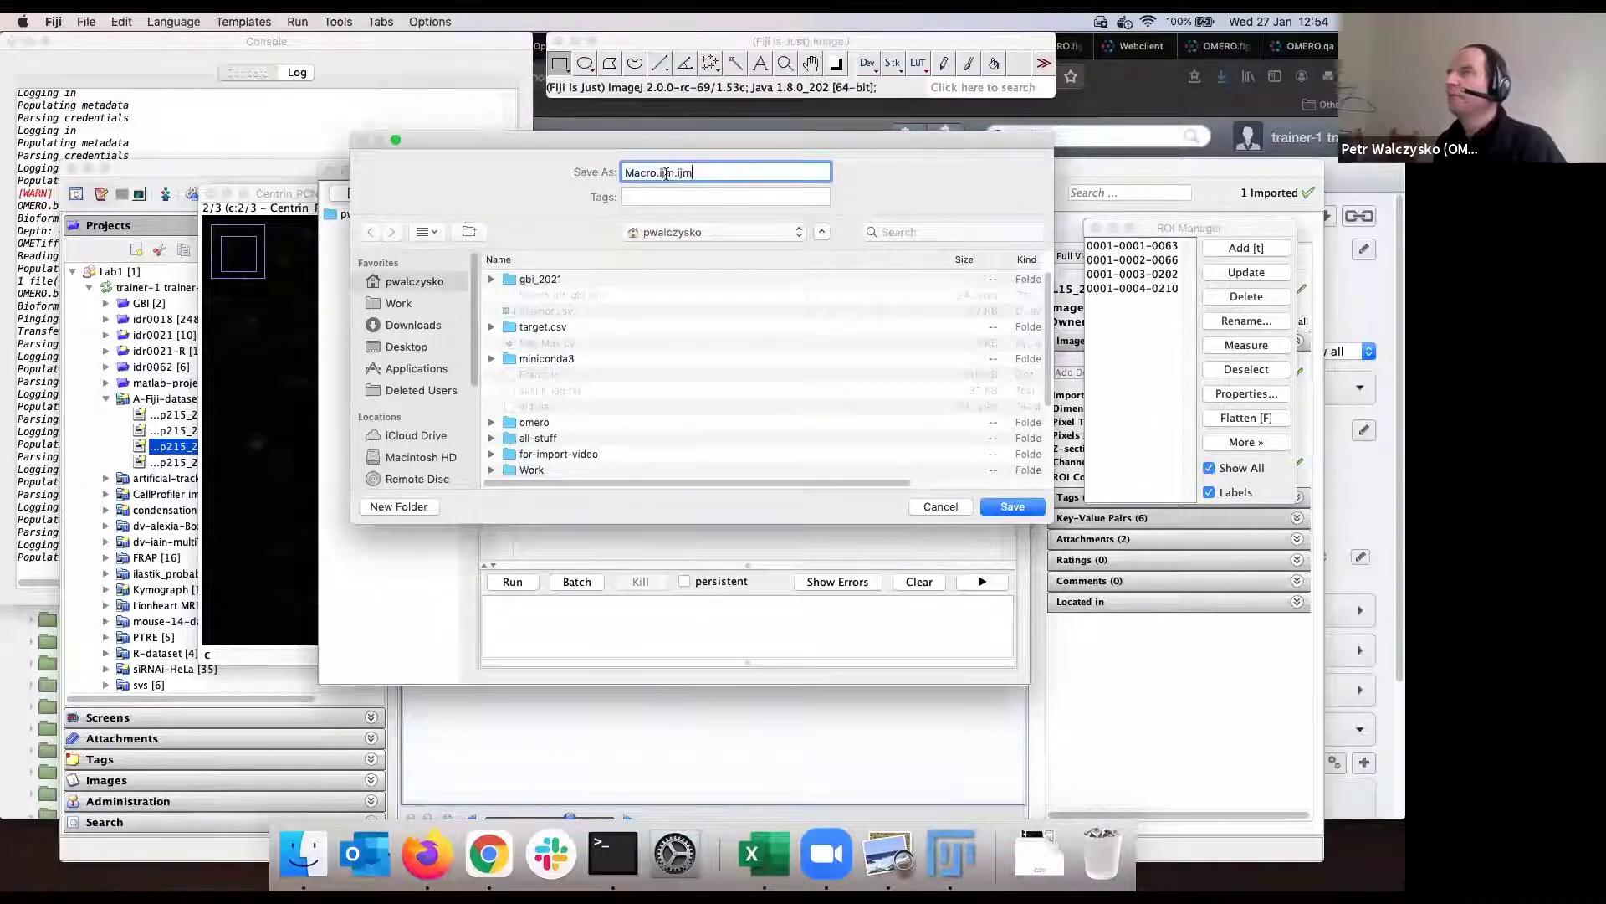
{"action": "left_click_drag", "start_coordinate": [674, 172], "coordinate": [582, 170]}
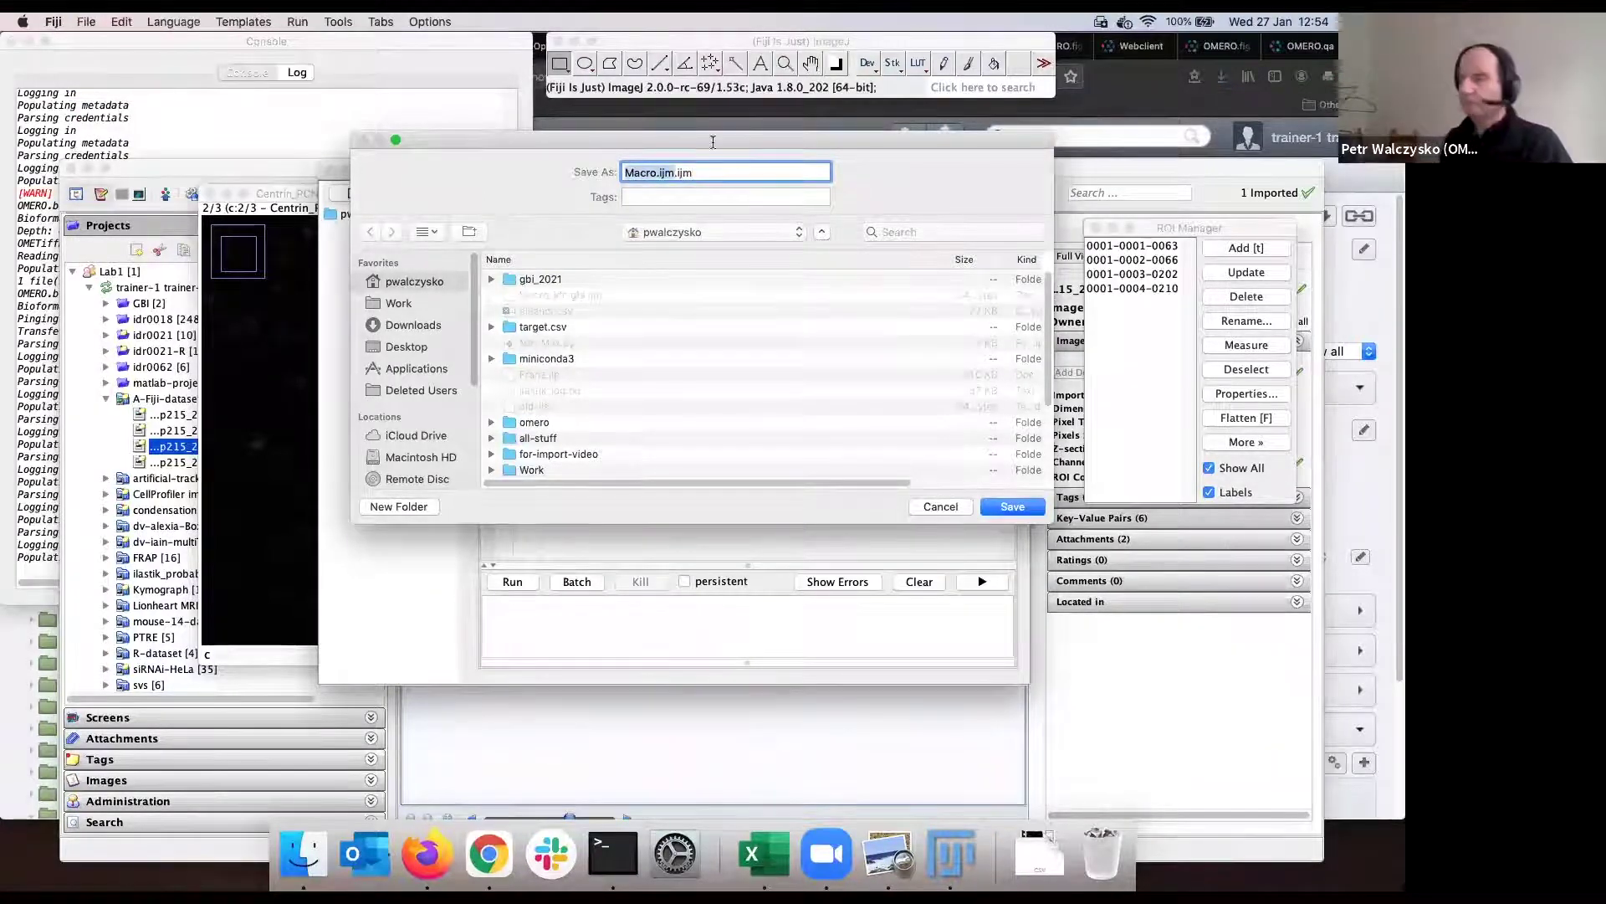
{"action": "type", "text": "GBI-rea"}
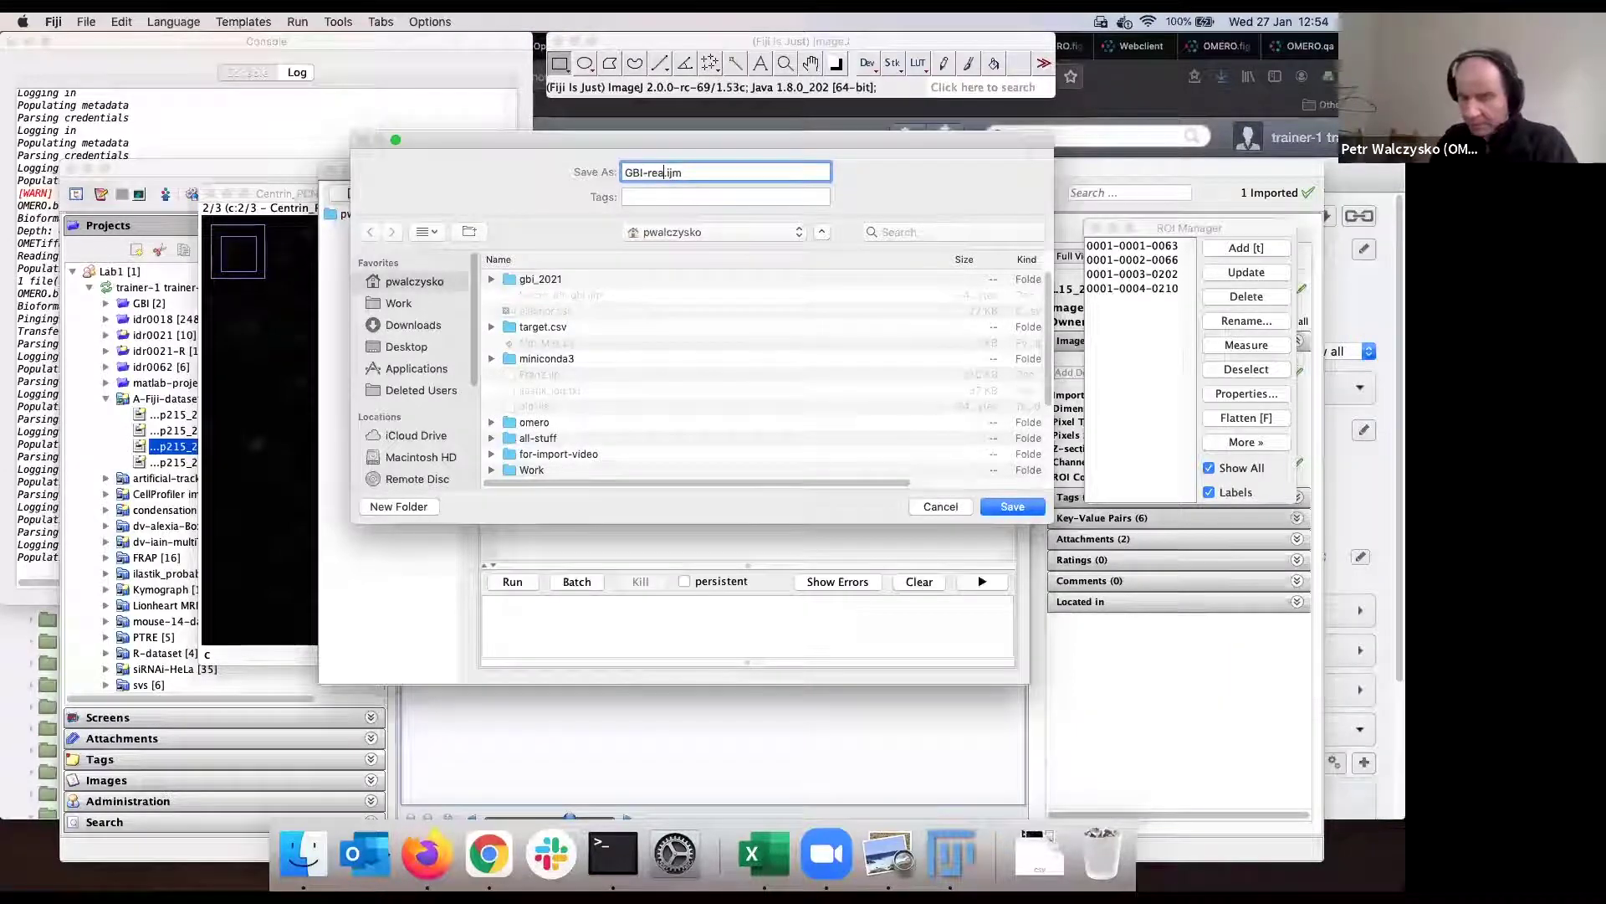
{"action": "type", "text": "l-macro"}
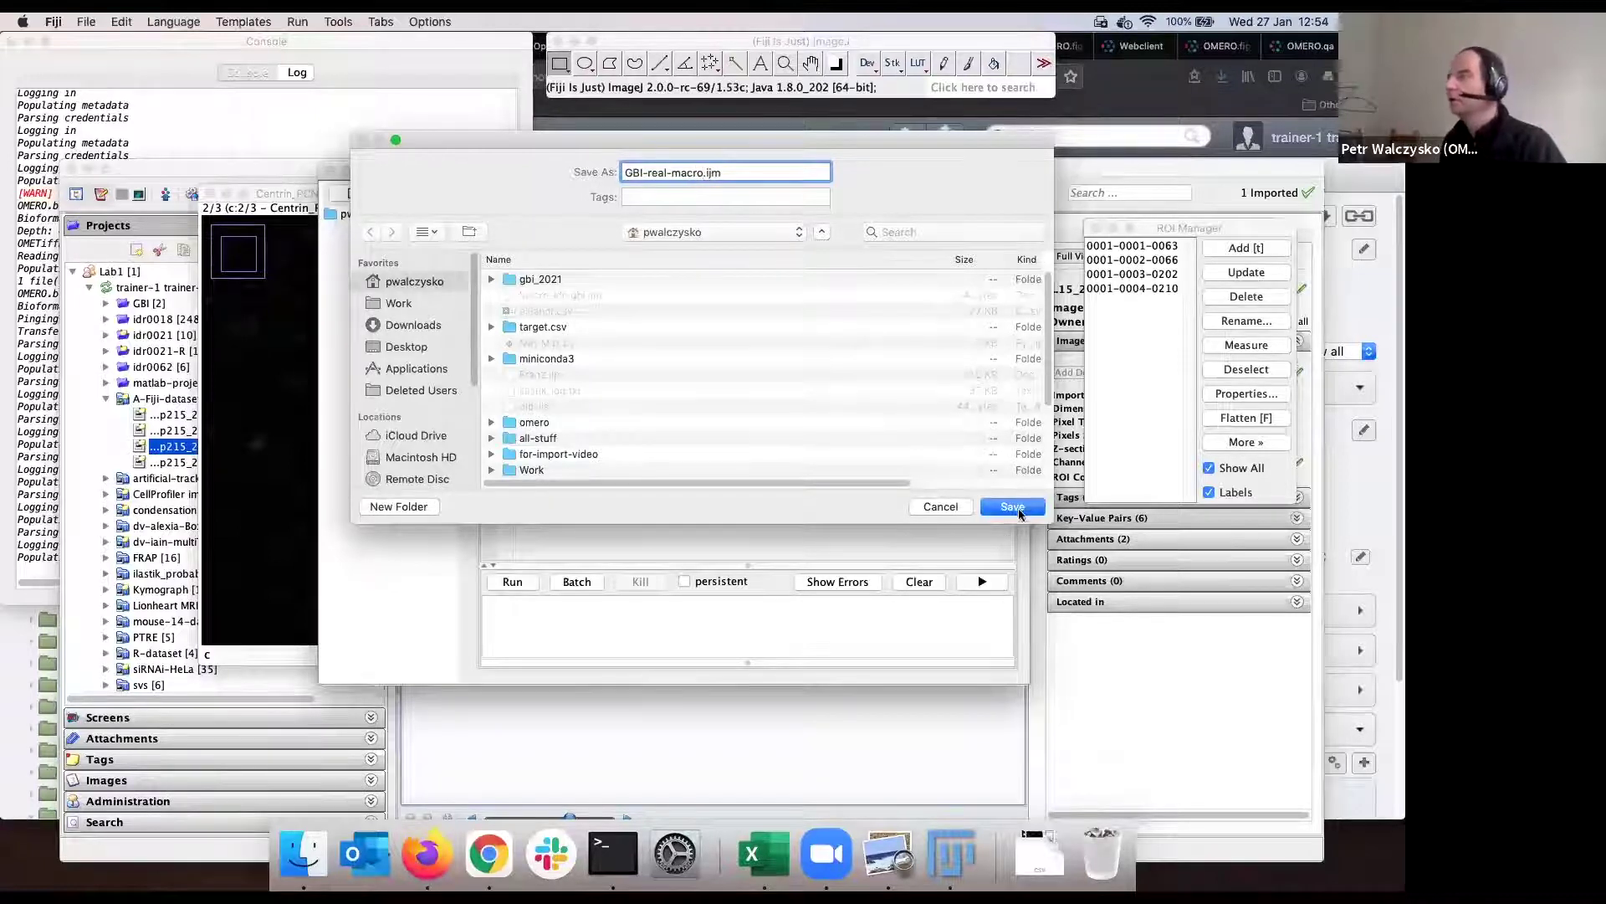
{"action": "left_click", "coordinate": [1012, 507]}
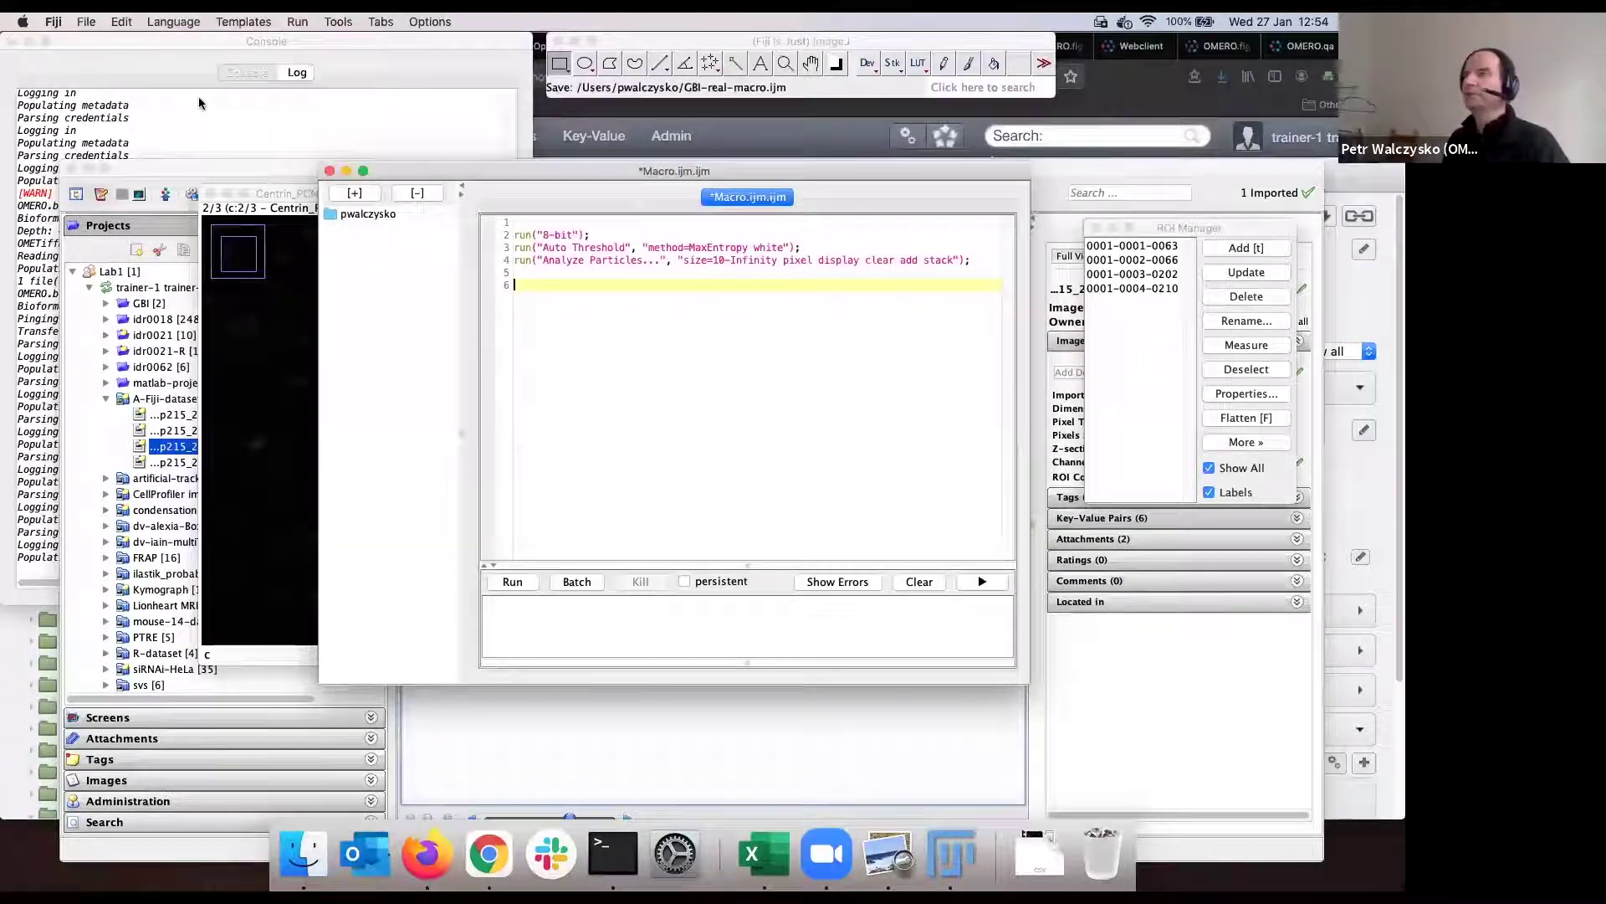
Save GBI-real-macro.ijm again, this time into the gbi_2021 folder
{"action": "left_click", "coordinate": [92, 27]}
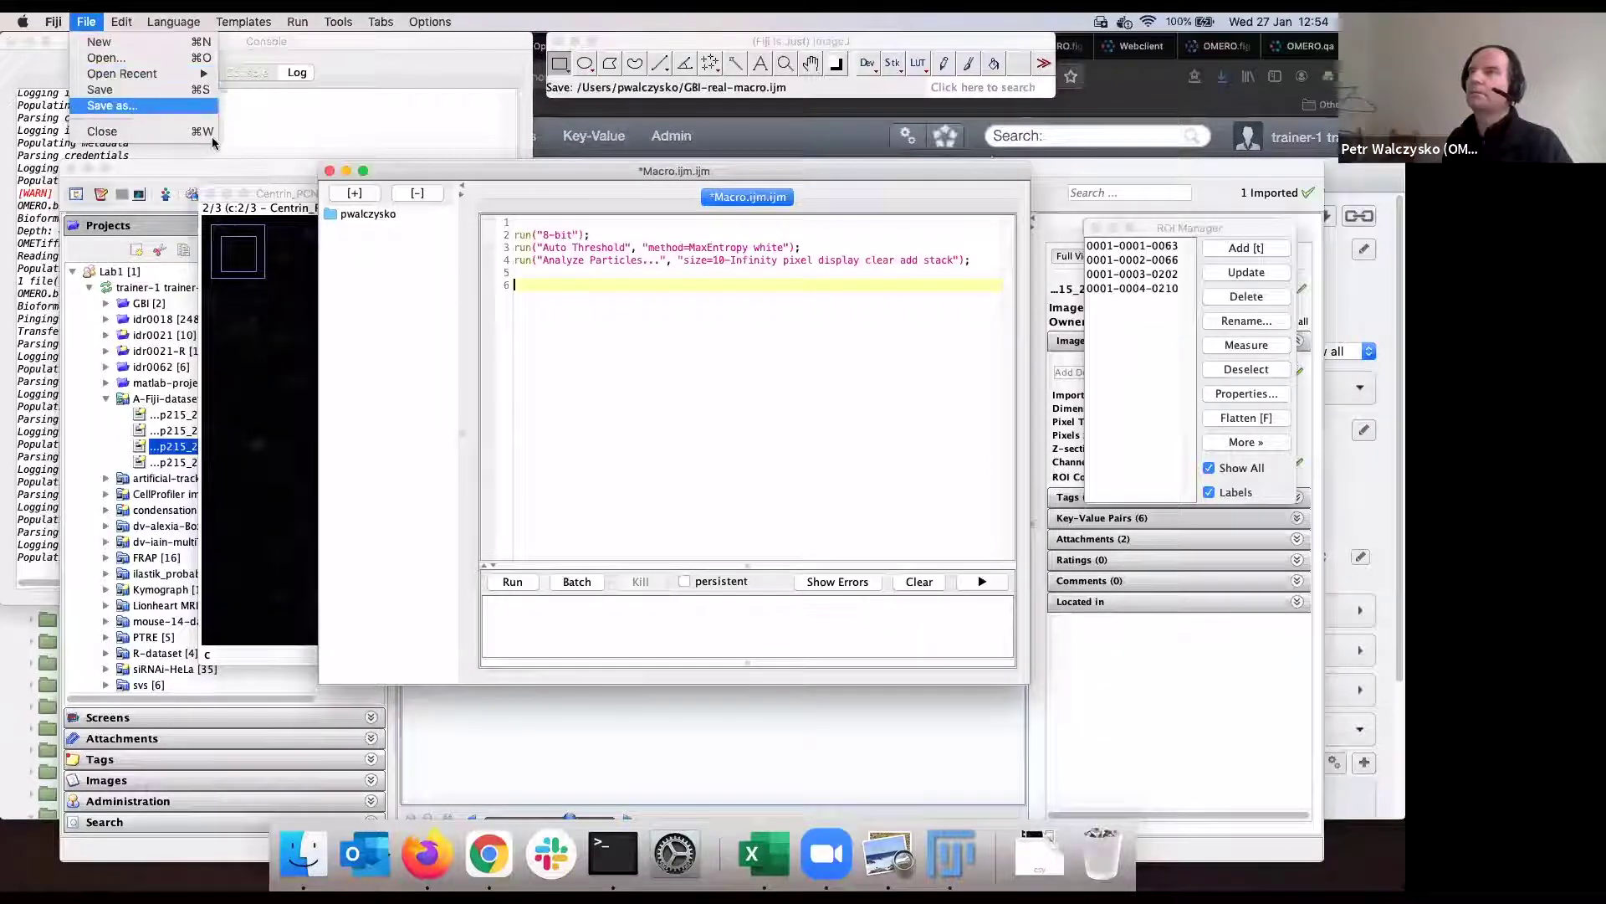
{"action": "left_click", "coordinate": [117, 100]}
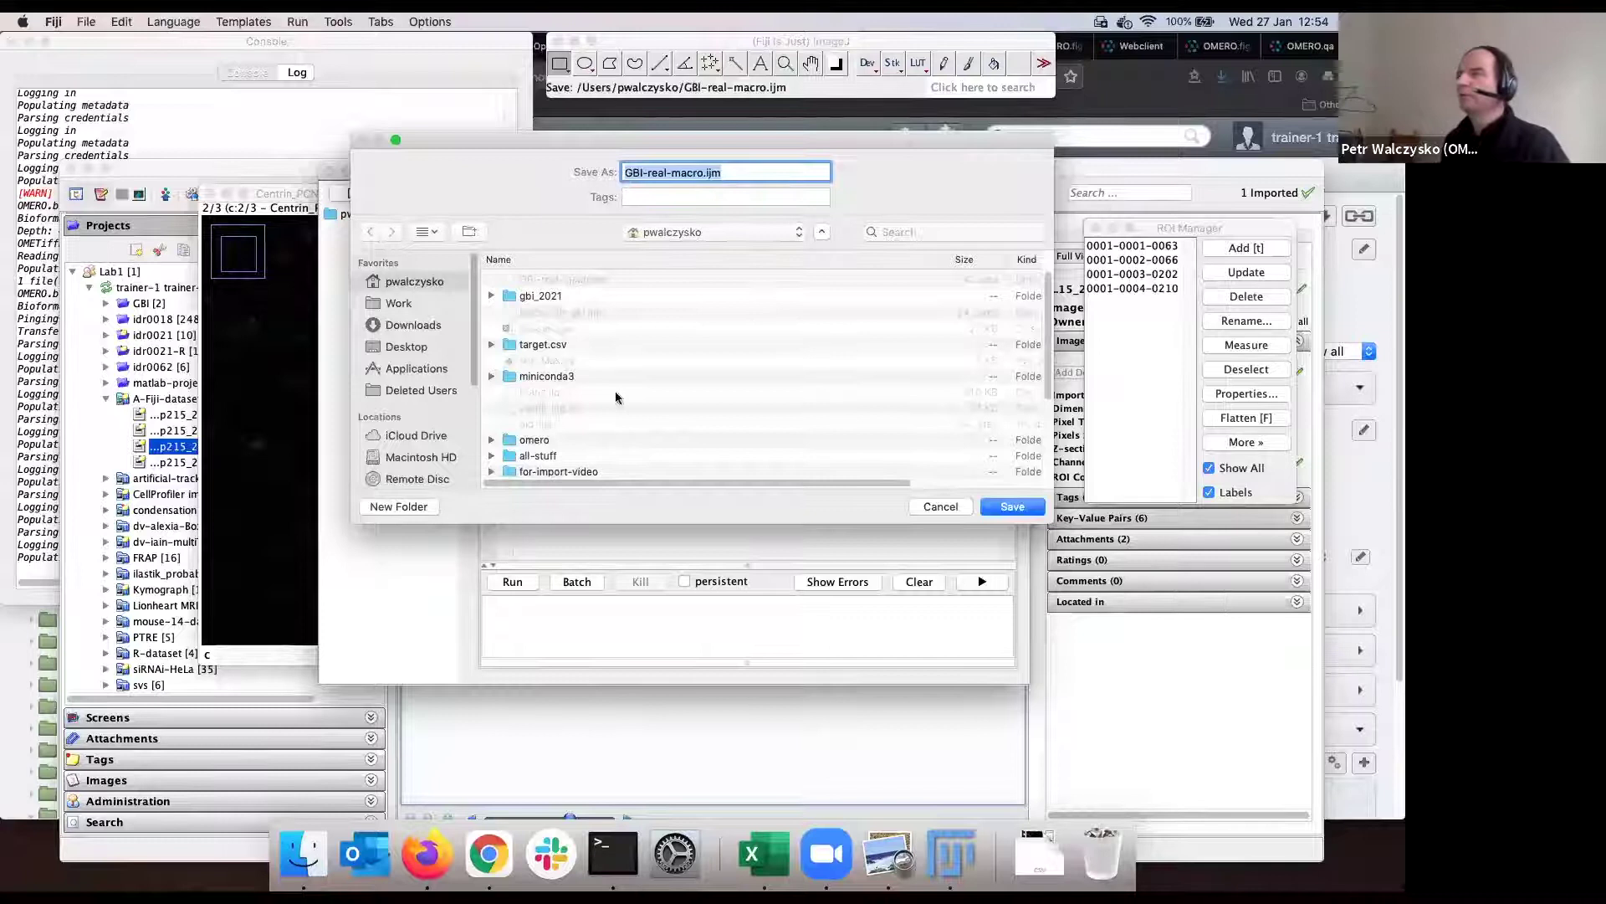
{"action": "double_click", "coordinate": [548, 301]}
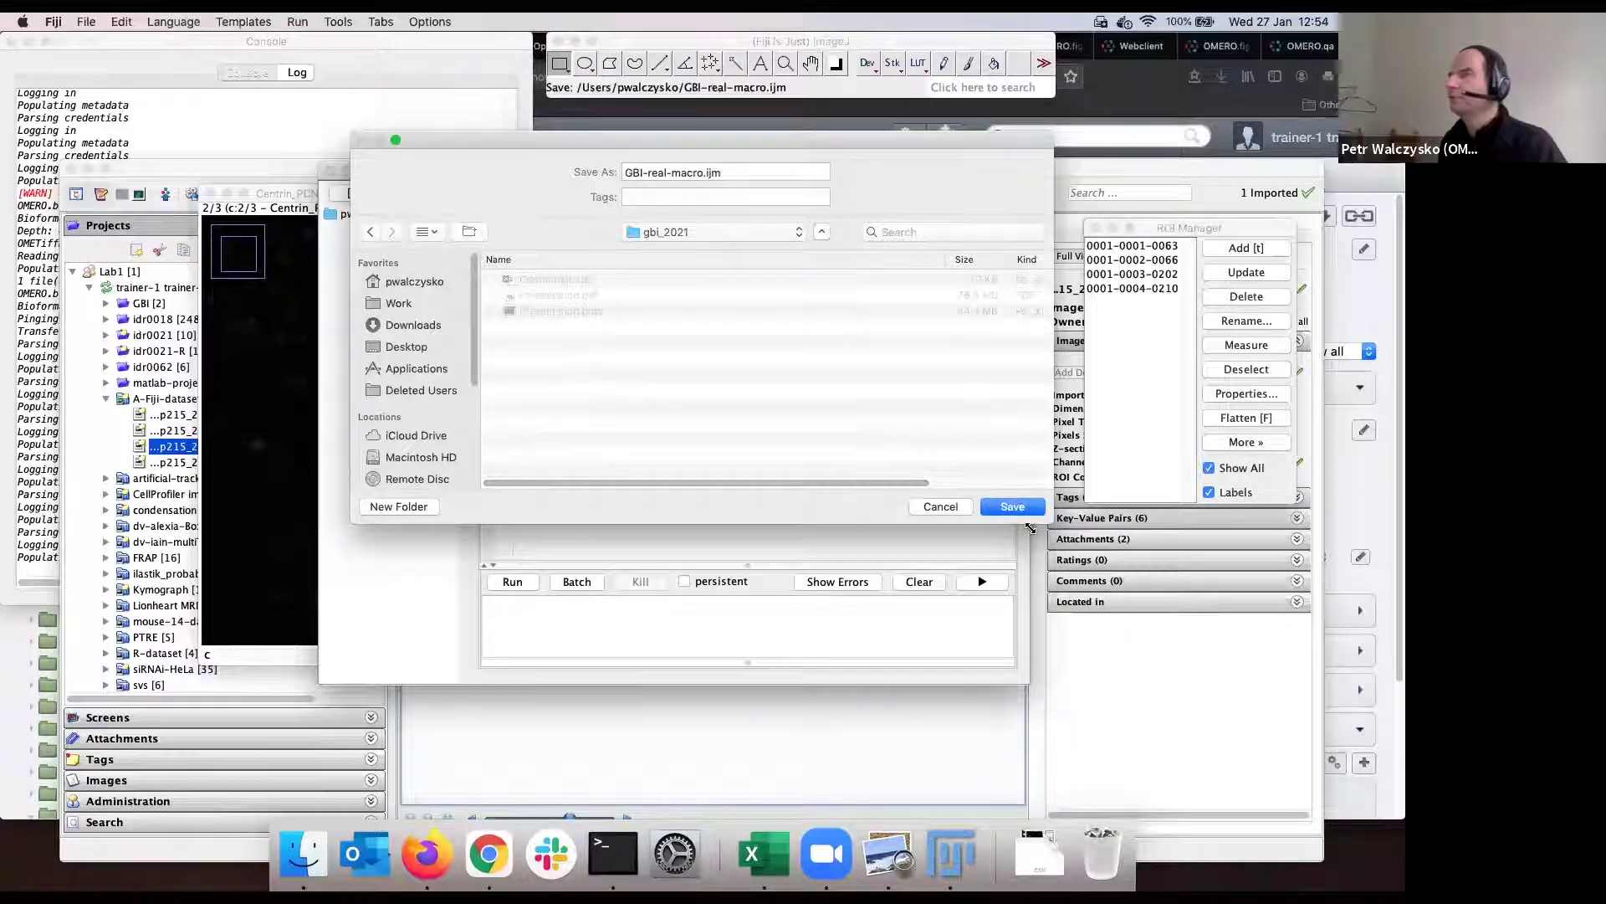
{"action": "left_click", "coordinate": [1011, 507]}
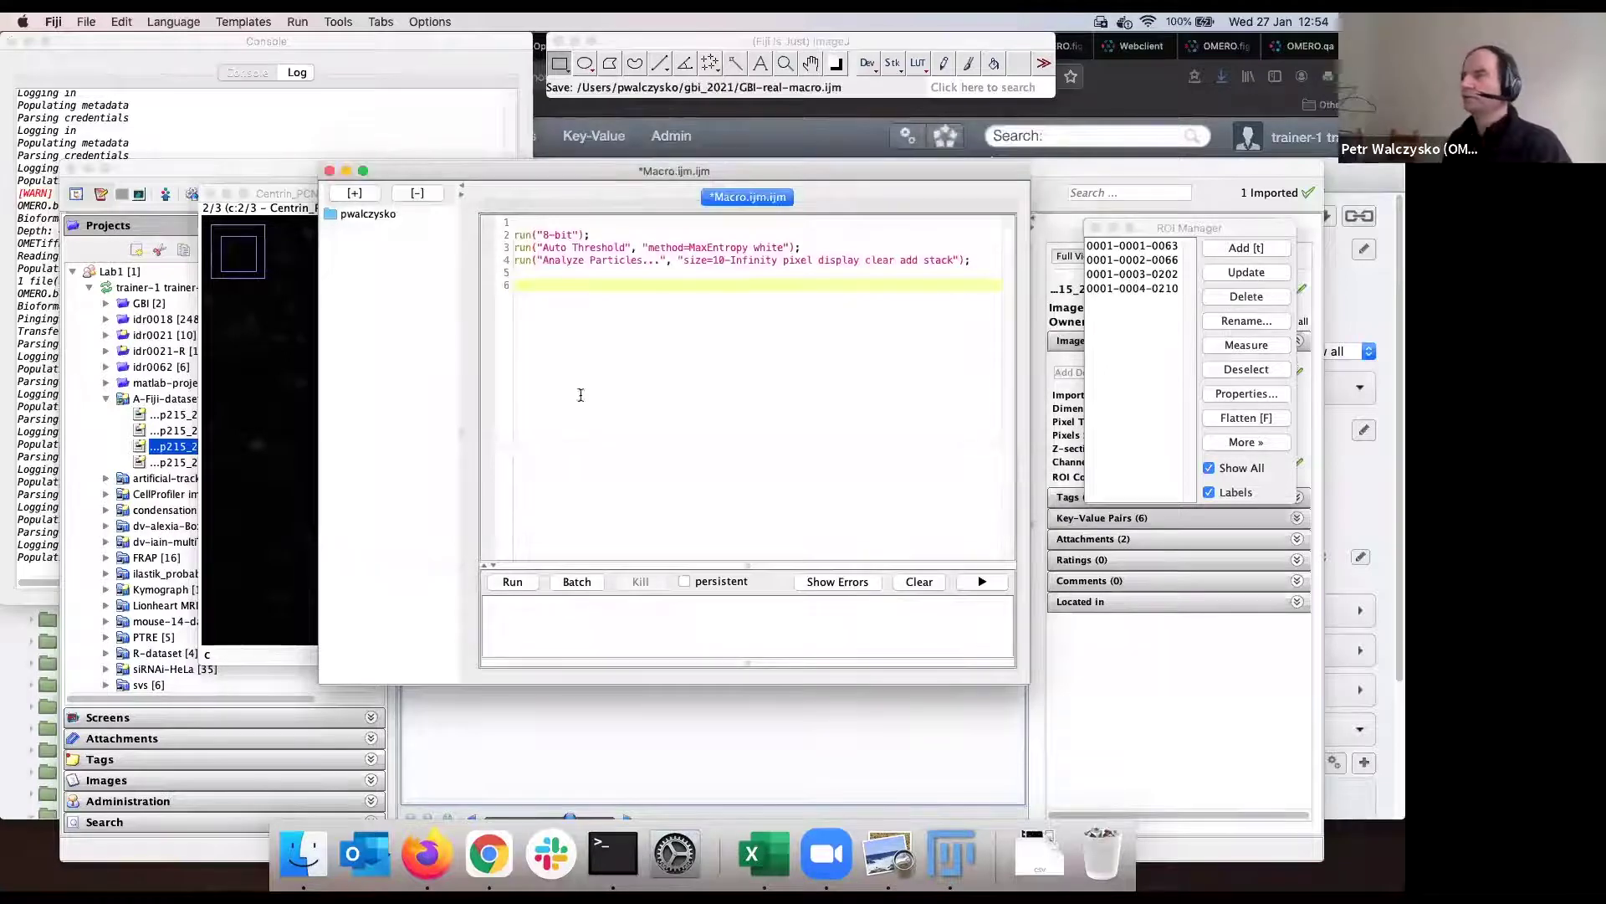
Select the Fri-1608 image in A-Fiji-dataset and open the local file chooser for attachments
{"action": "left_click", "coordinate": [452, 861]}
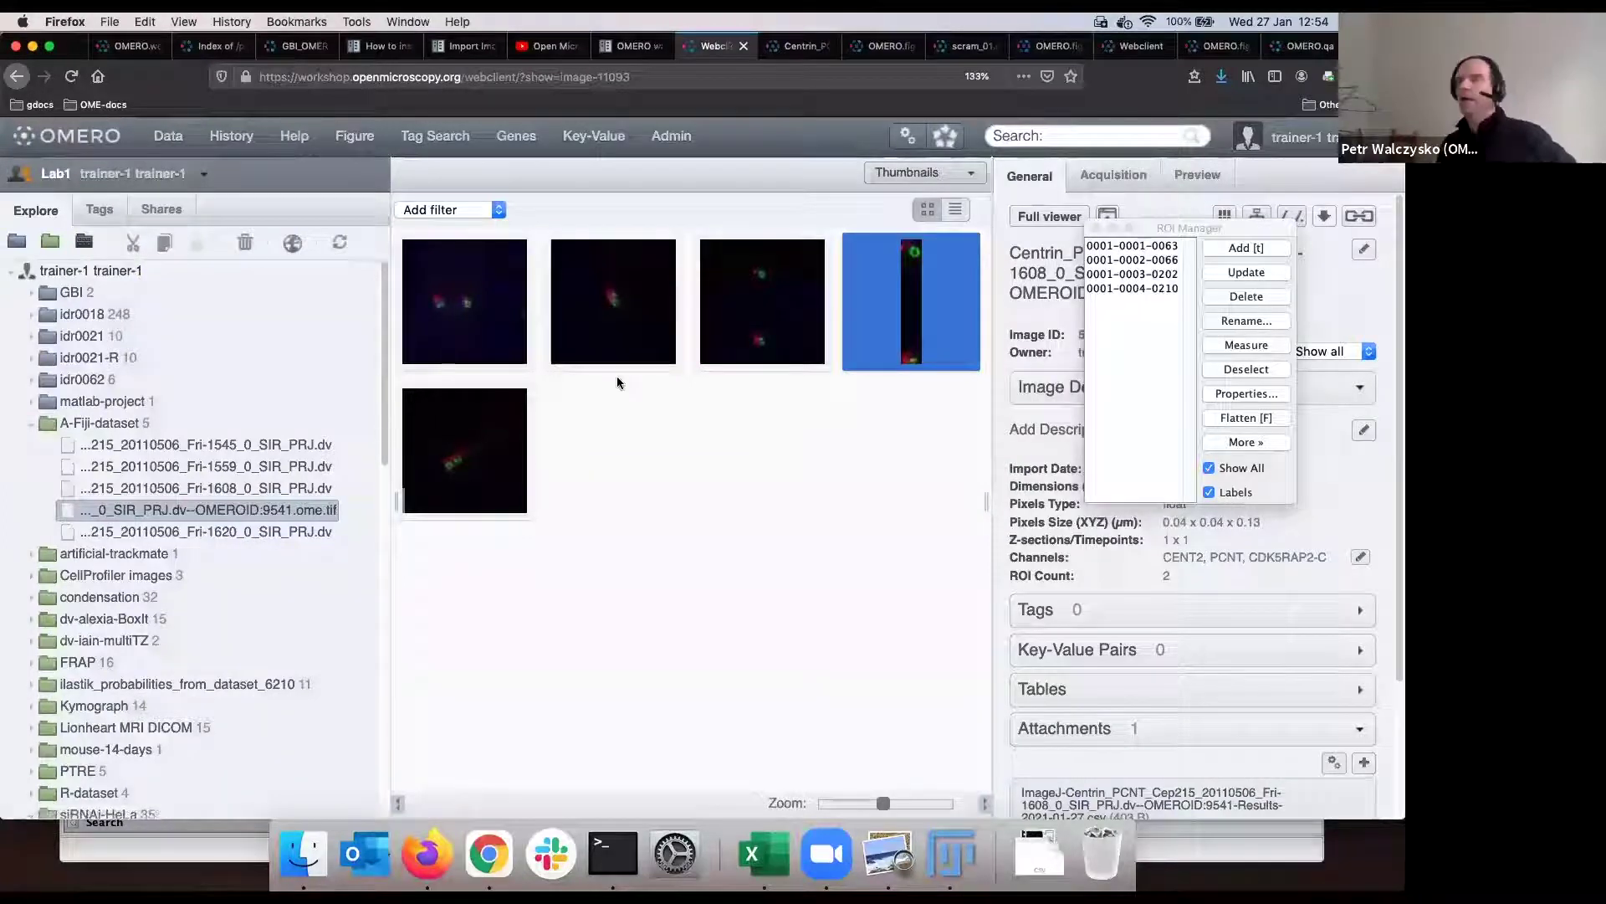
{"action": "left_click", "coordinate": [767, 331]}
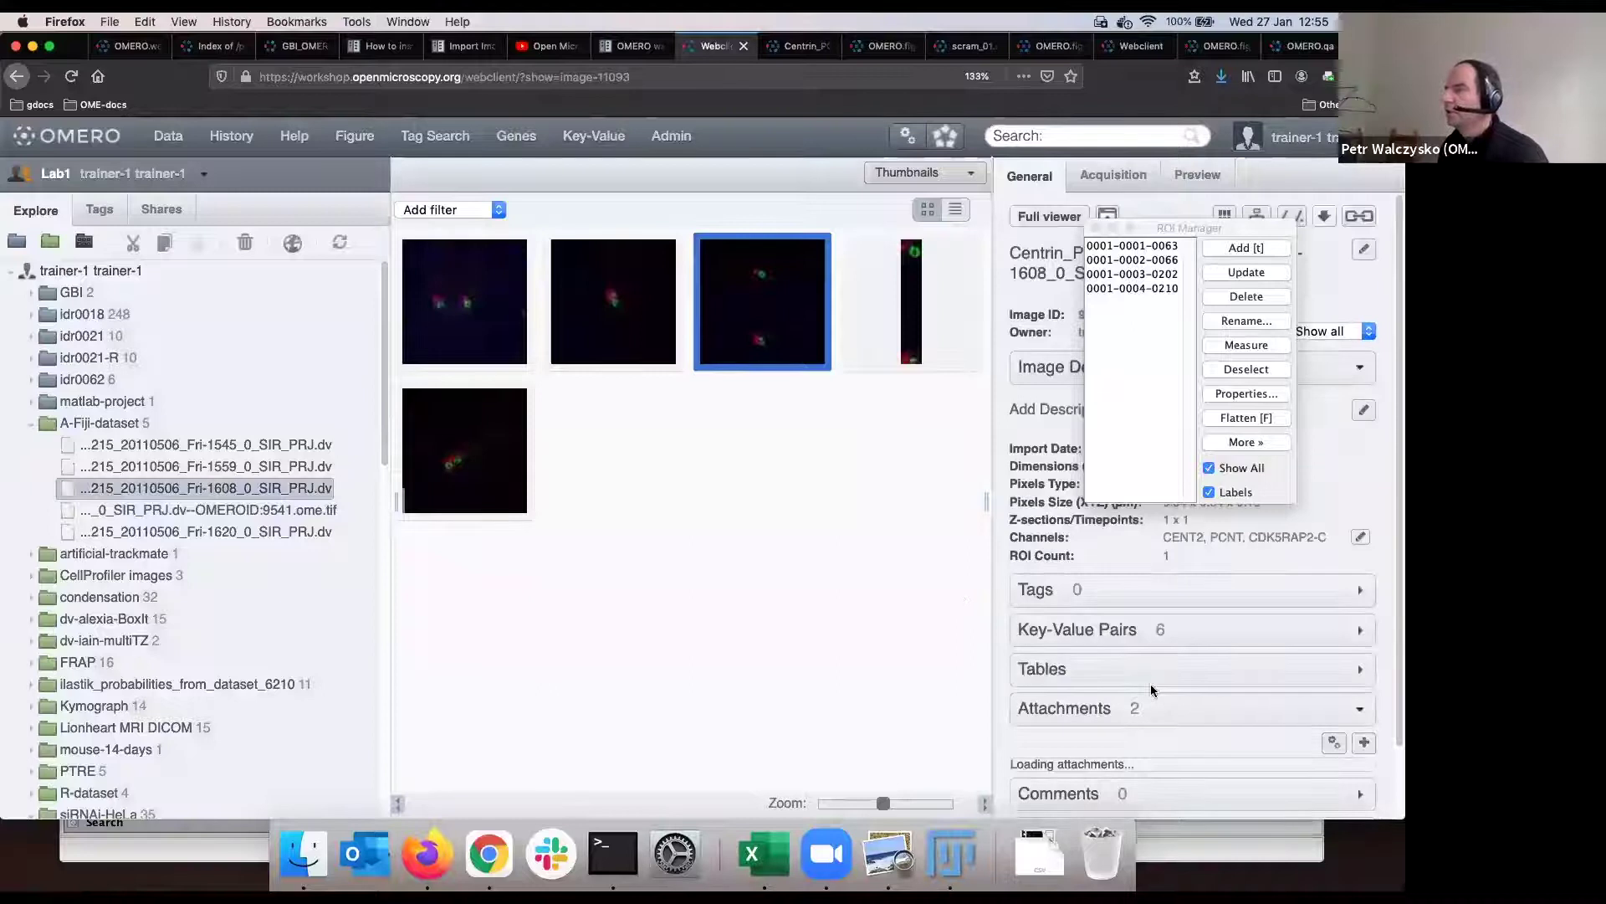
{"action": "scroll", "coordinate": [1151, 690], "scroll_direction": "down", "scroll_amount": 3}
{"action": "mouse_move", "coordinate": [1103, 685]}
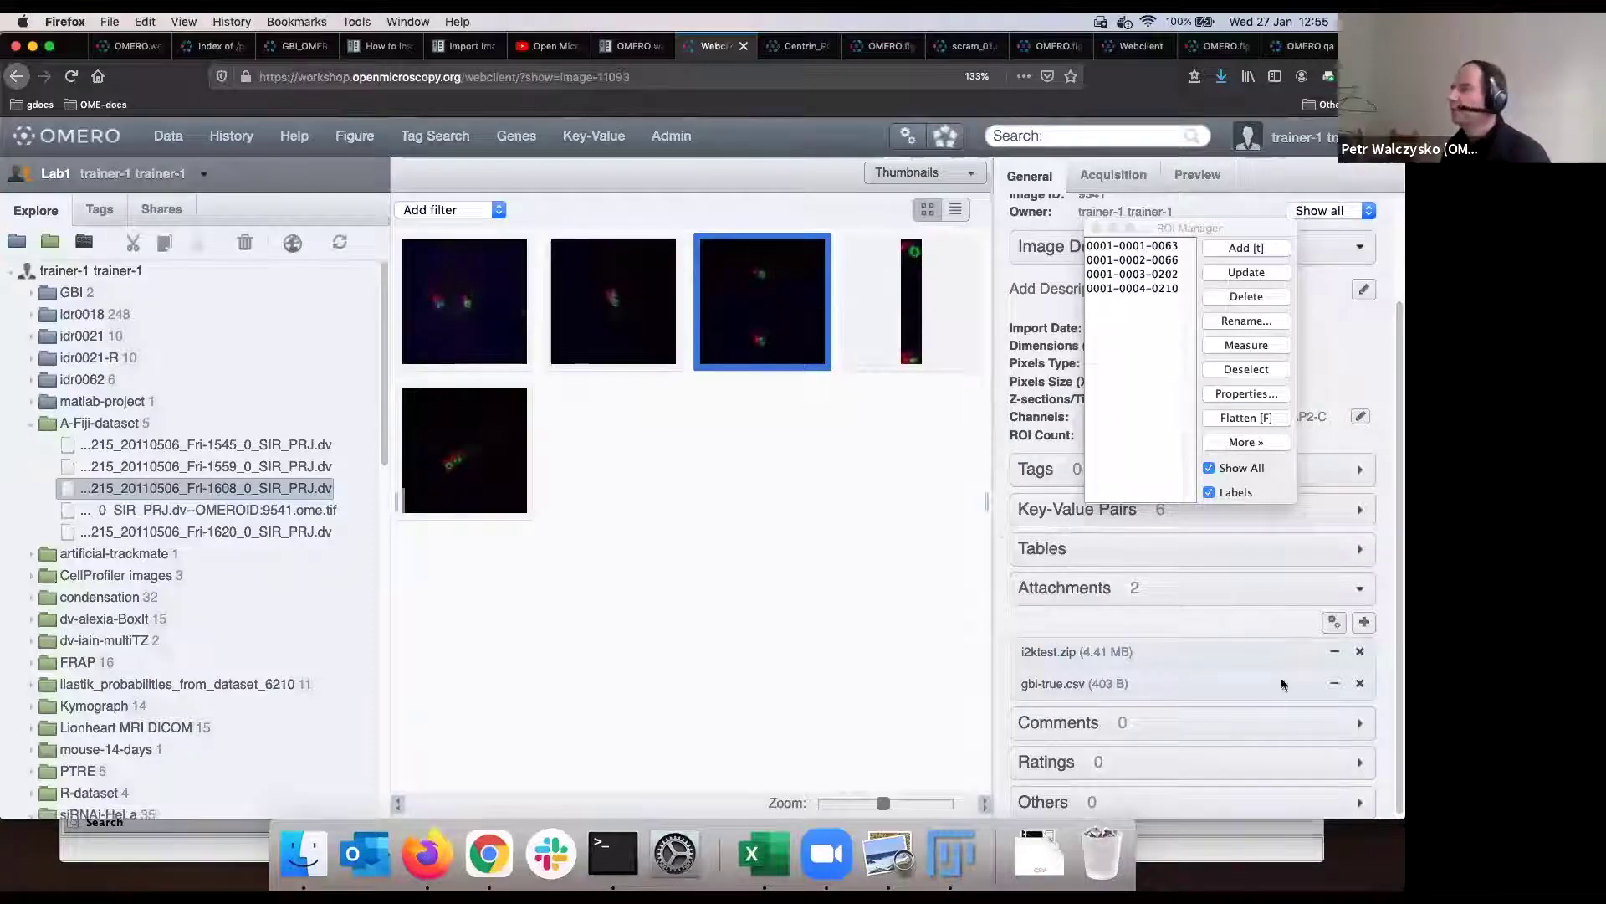
{"action": "left_click", "coordinate": [1364, 623]}
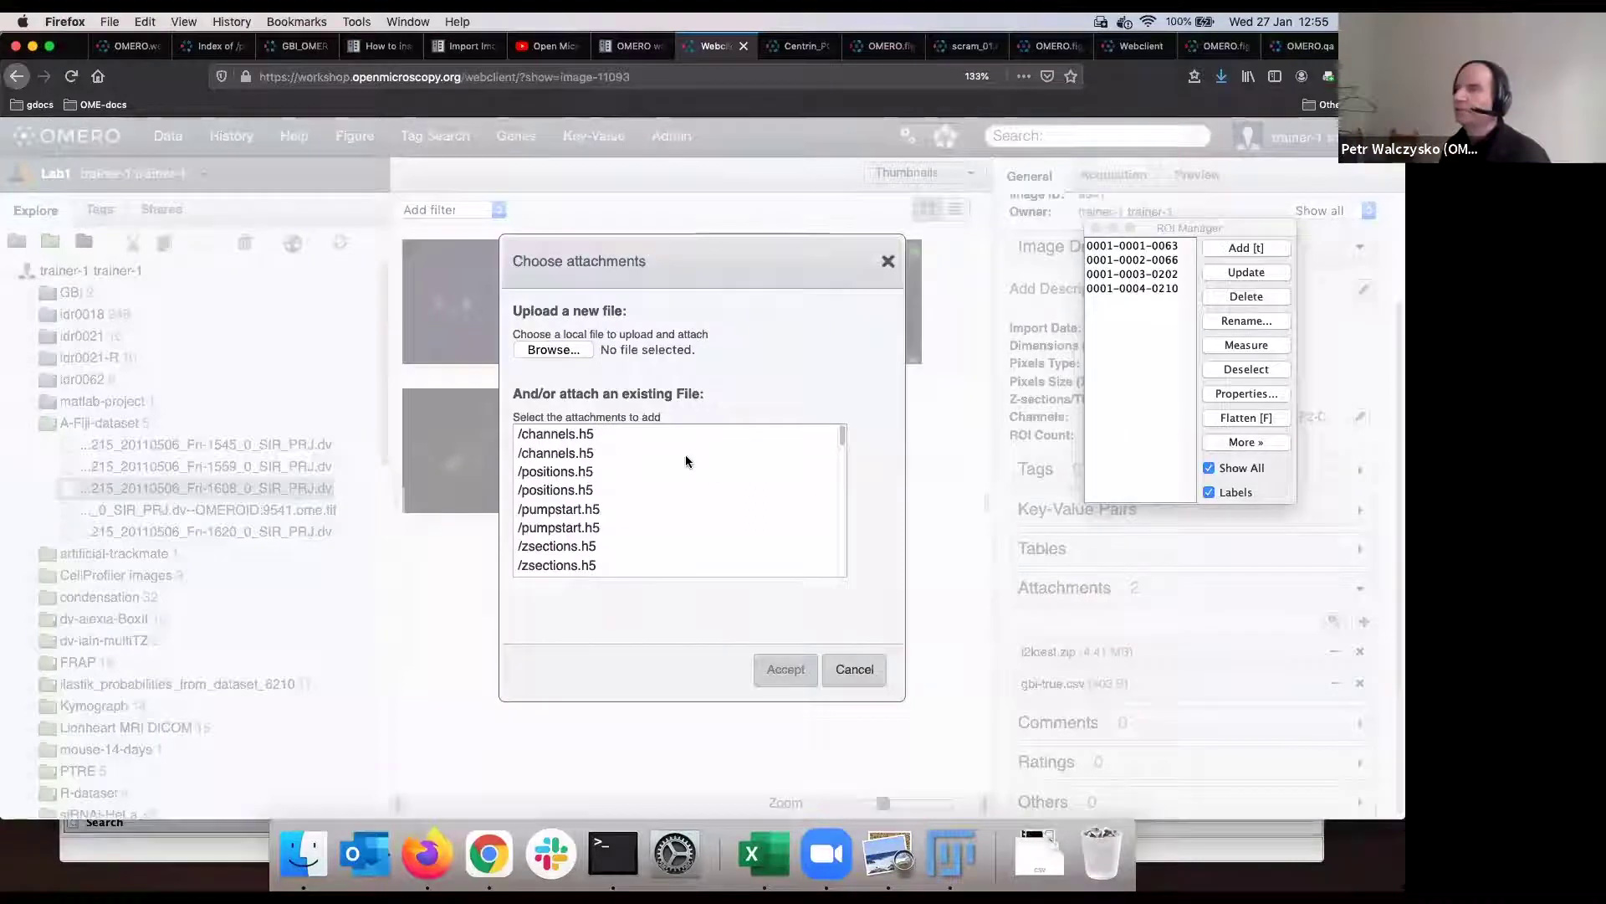
{"action": "left_click", "coordinate": [554, 349]}
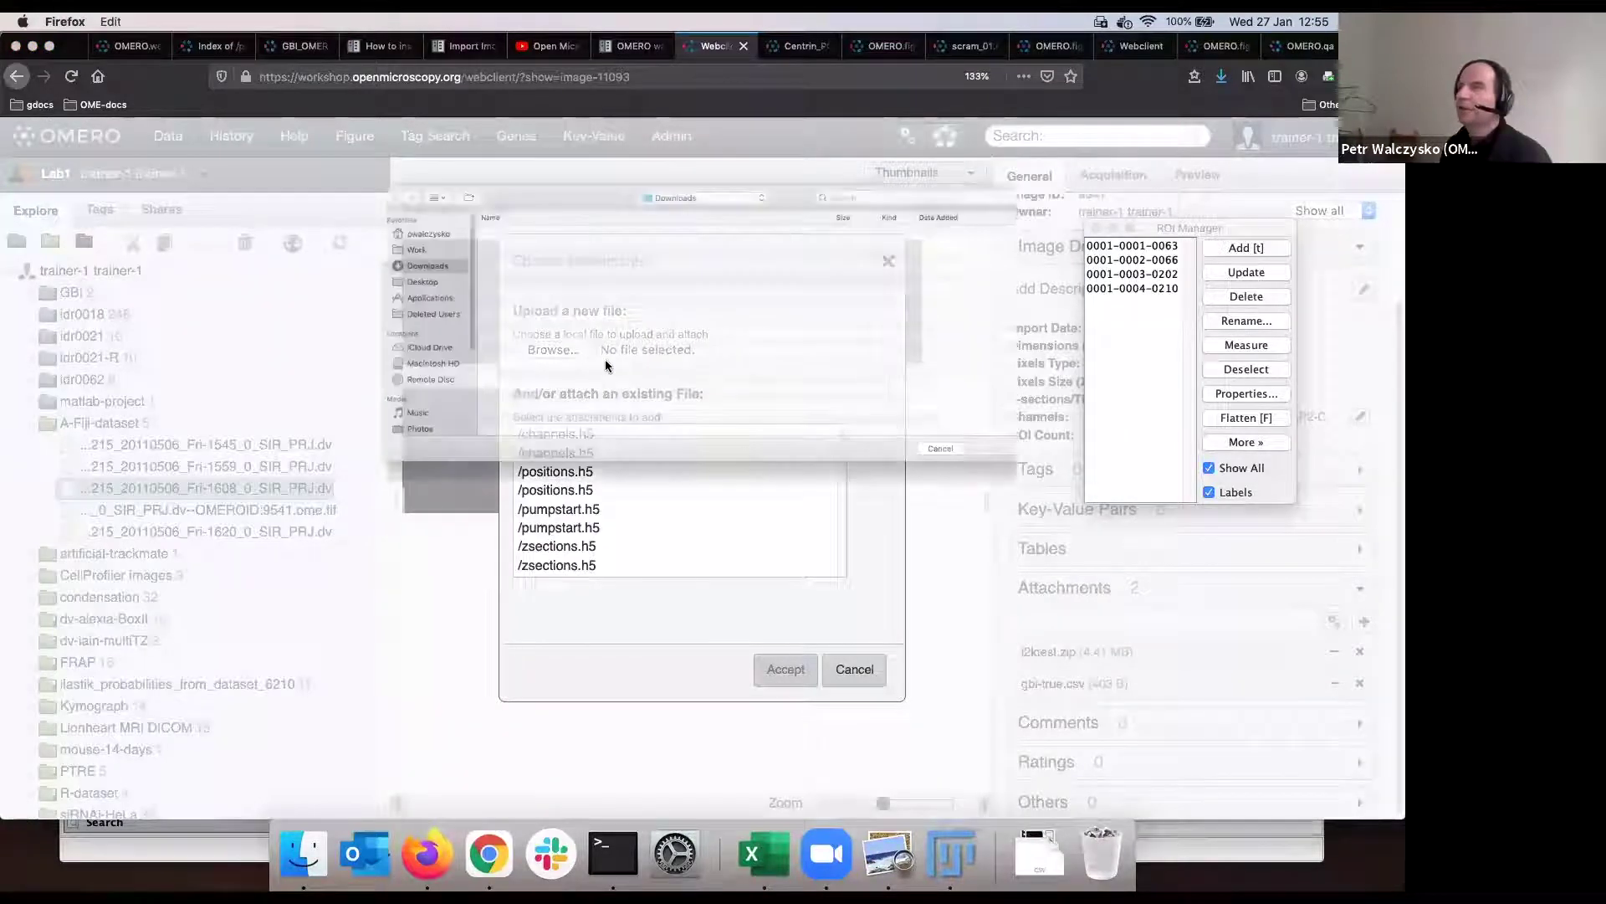
Attach gbi_2021/GBI-real-macro.ijm to the Fri-1608 image
{"action": "left_click", "coordinate": [317, 210]}
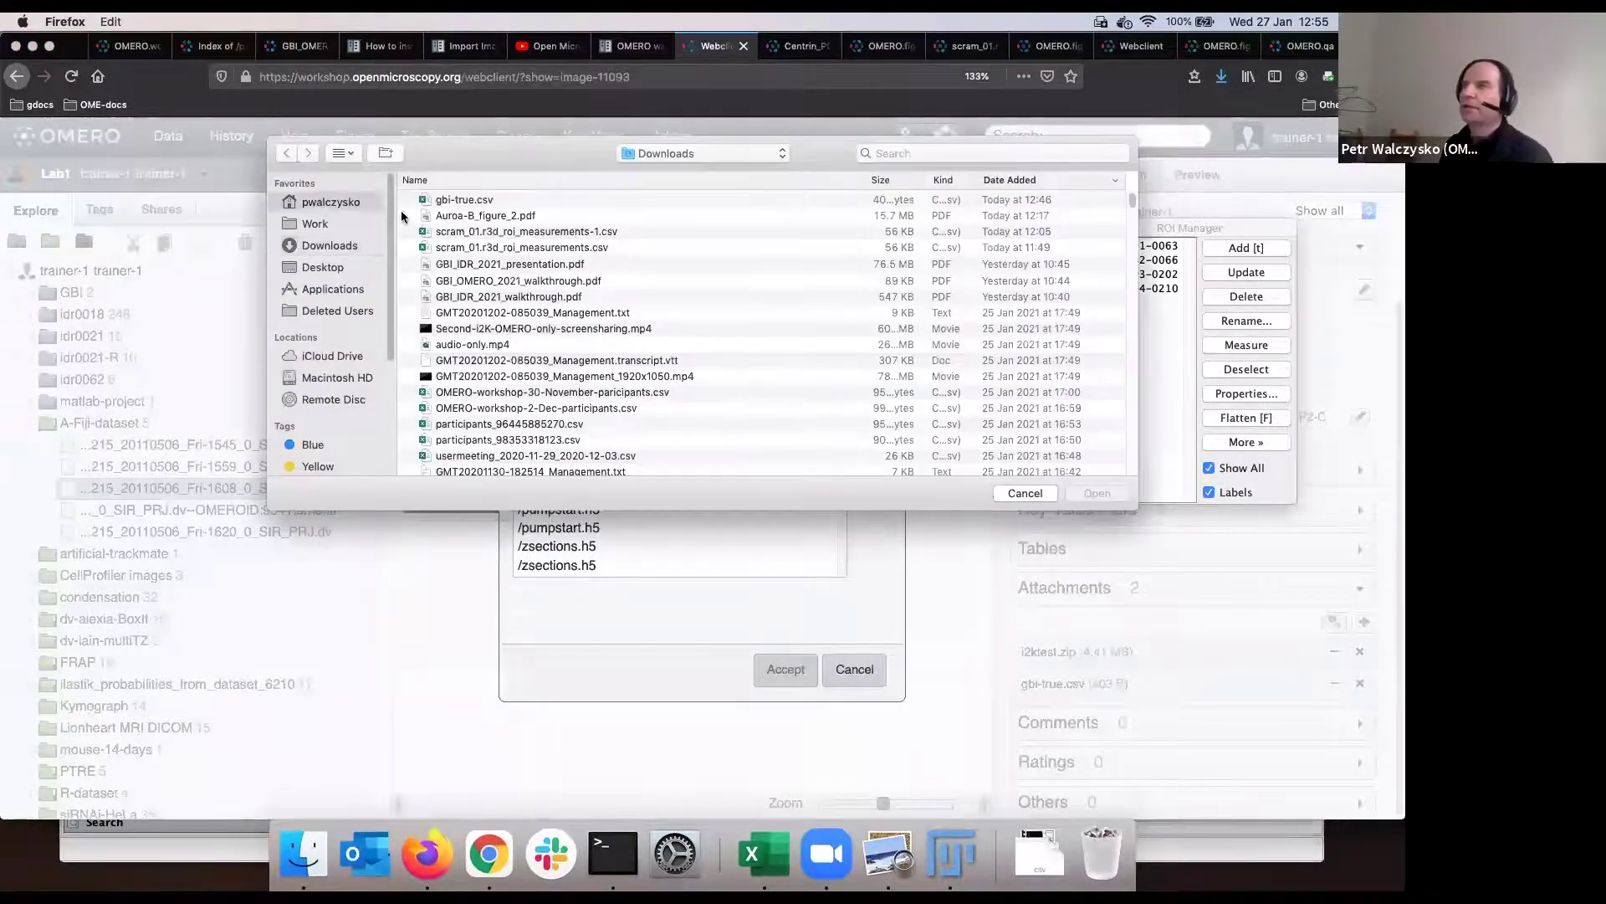
{"action": "double_click", "coordinate": [468, 215]}
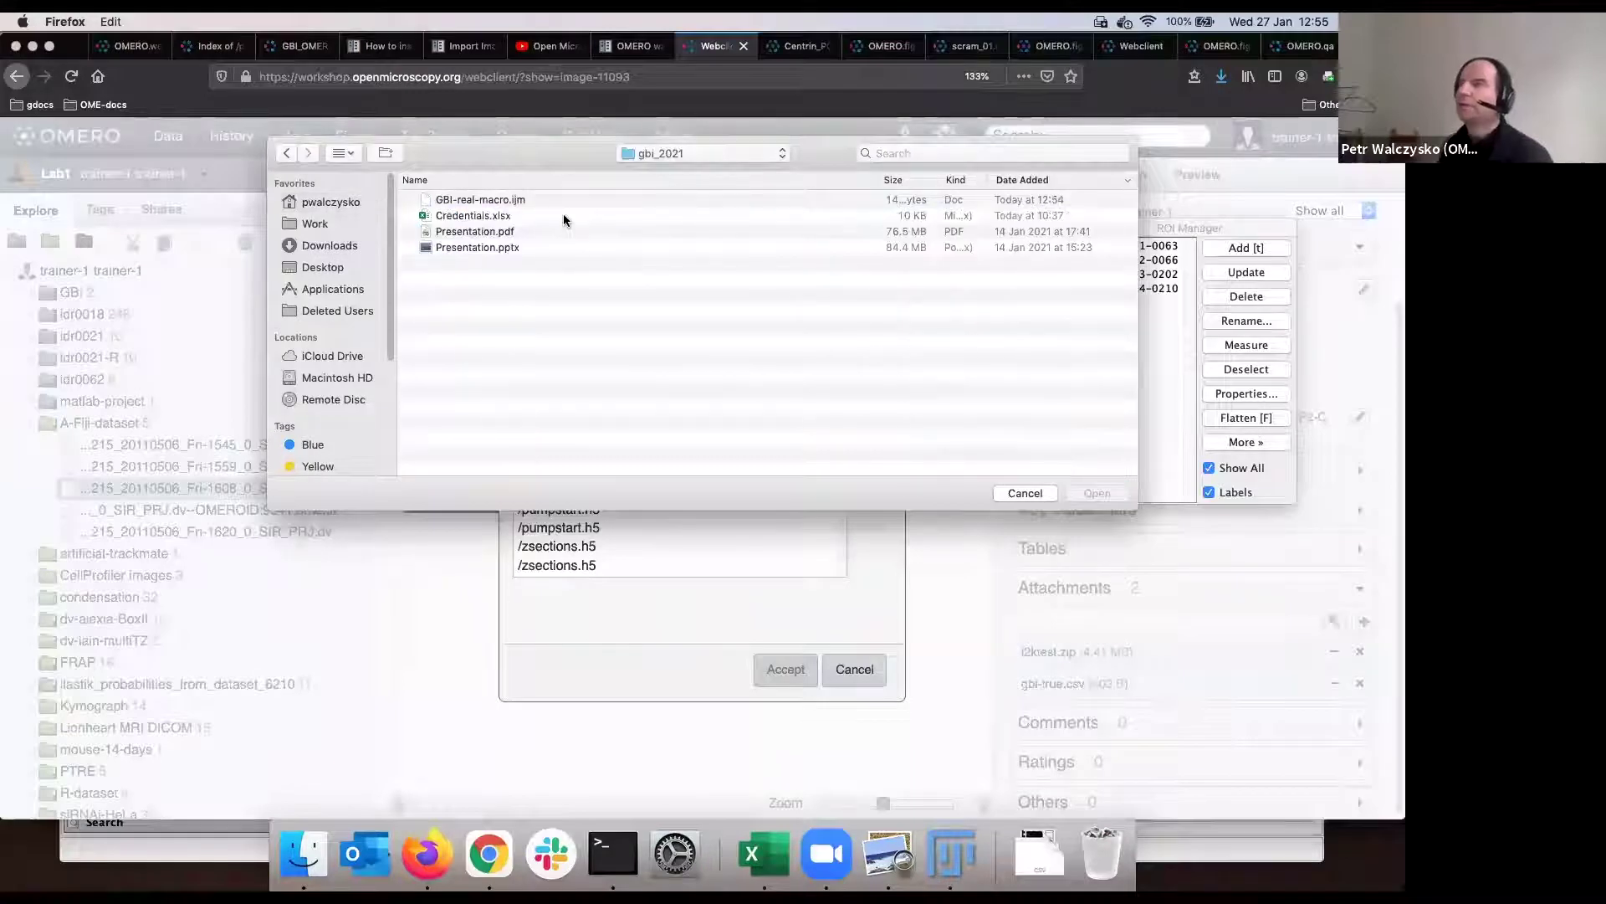
{"action": "left_click", "coordinate": [500, 199]}
{"action": "left_click", "coordinate": [1096, 494]}
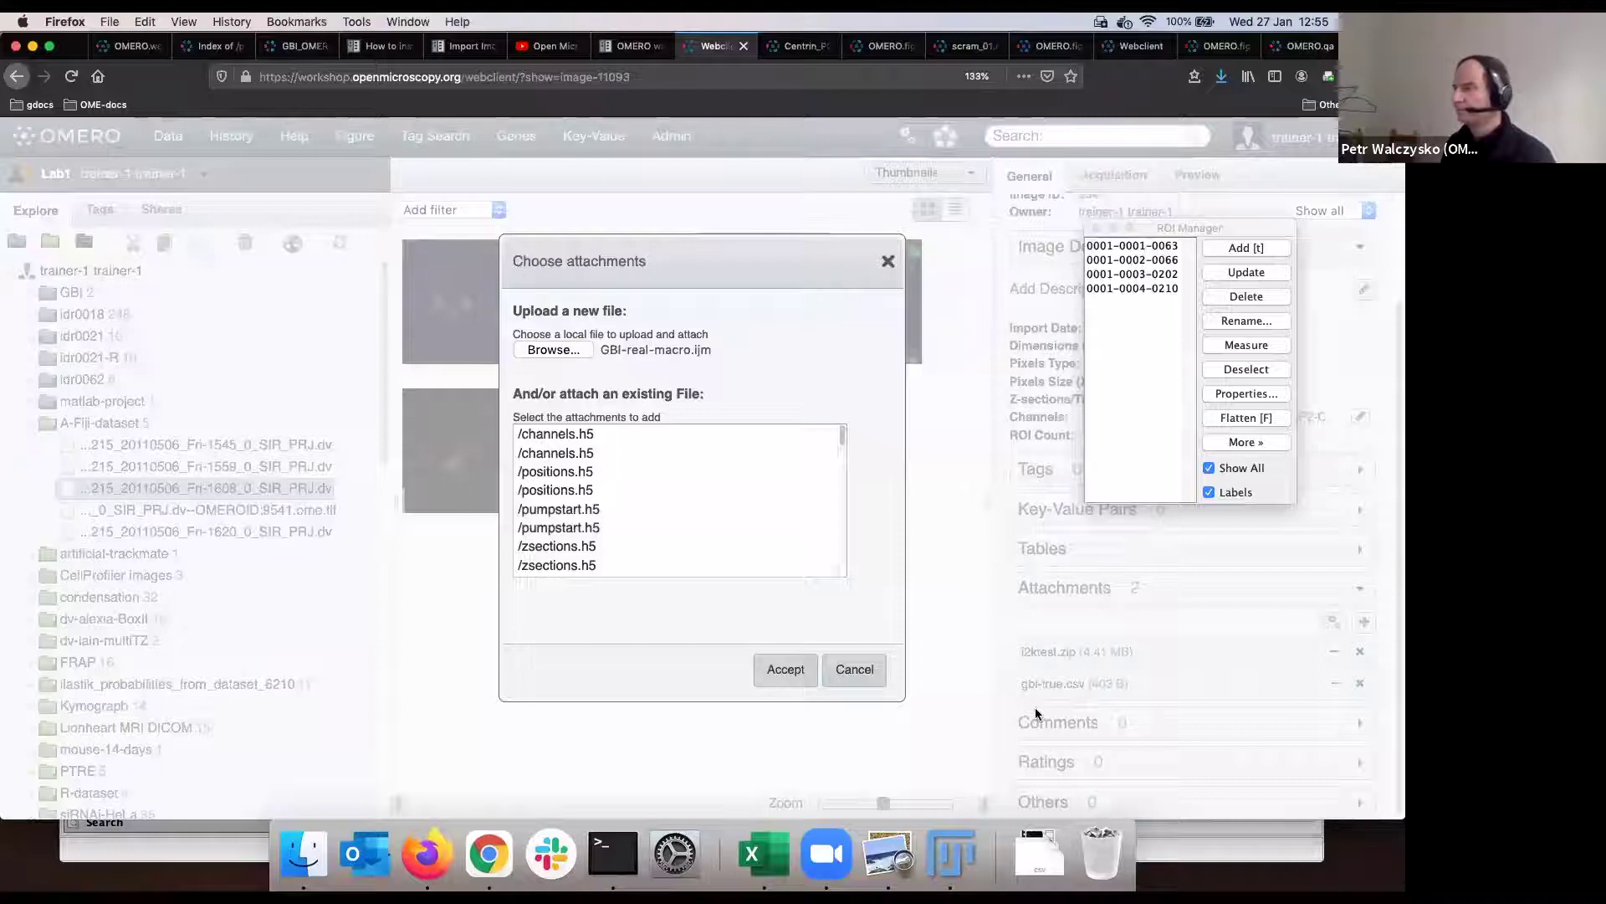
{"action": "key", "text": "Return"}
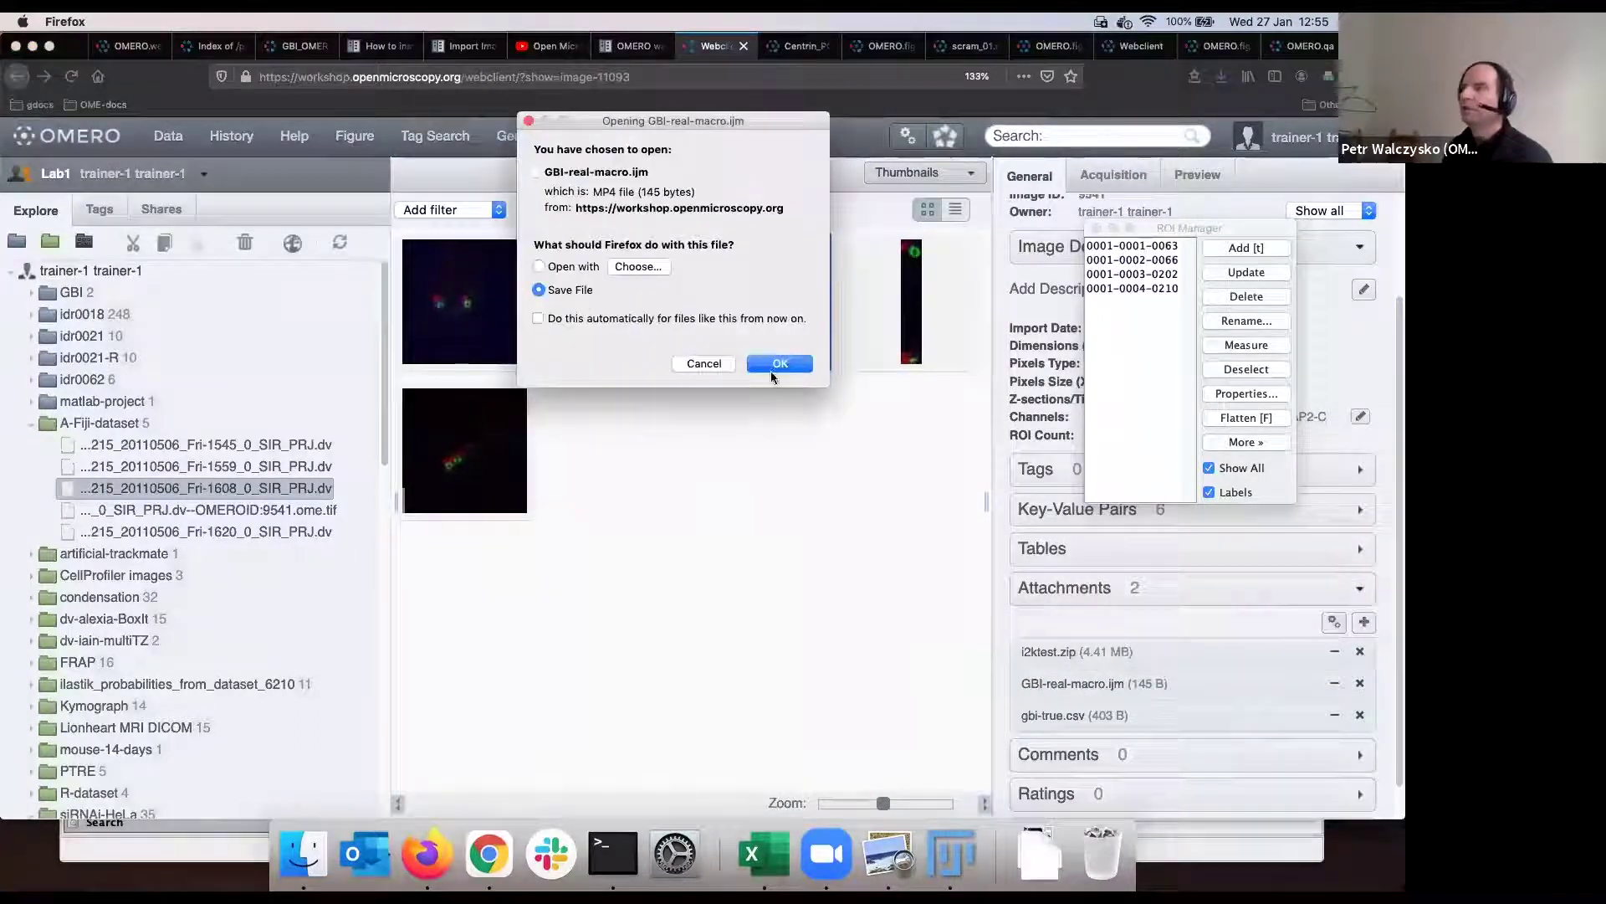
Download the attached GBI-real-macro.ijm and choose an application to open it
{"action": "left_click", "coordinate": [775, 365]}
{"action": "left_click", "coordinate": [1039, 851]}
{"action": "left_click_drag", "start_coordinate": [1041, 790], "coordinate": [1010, 851]}
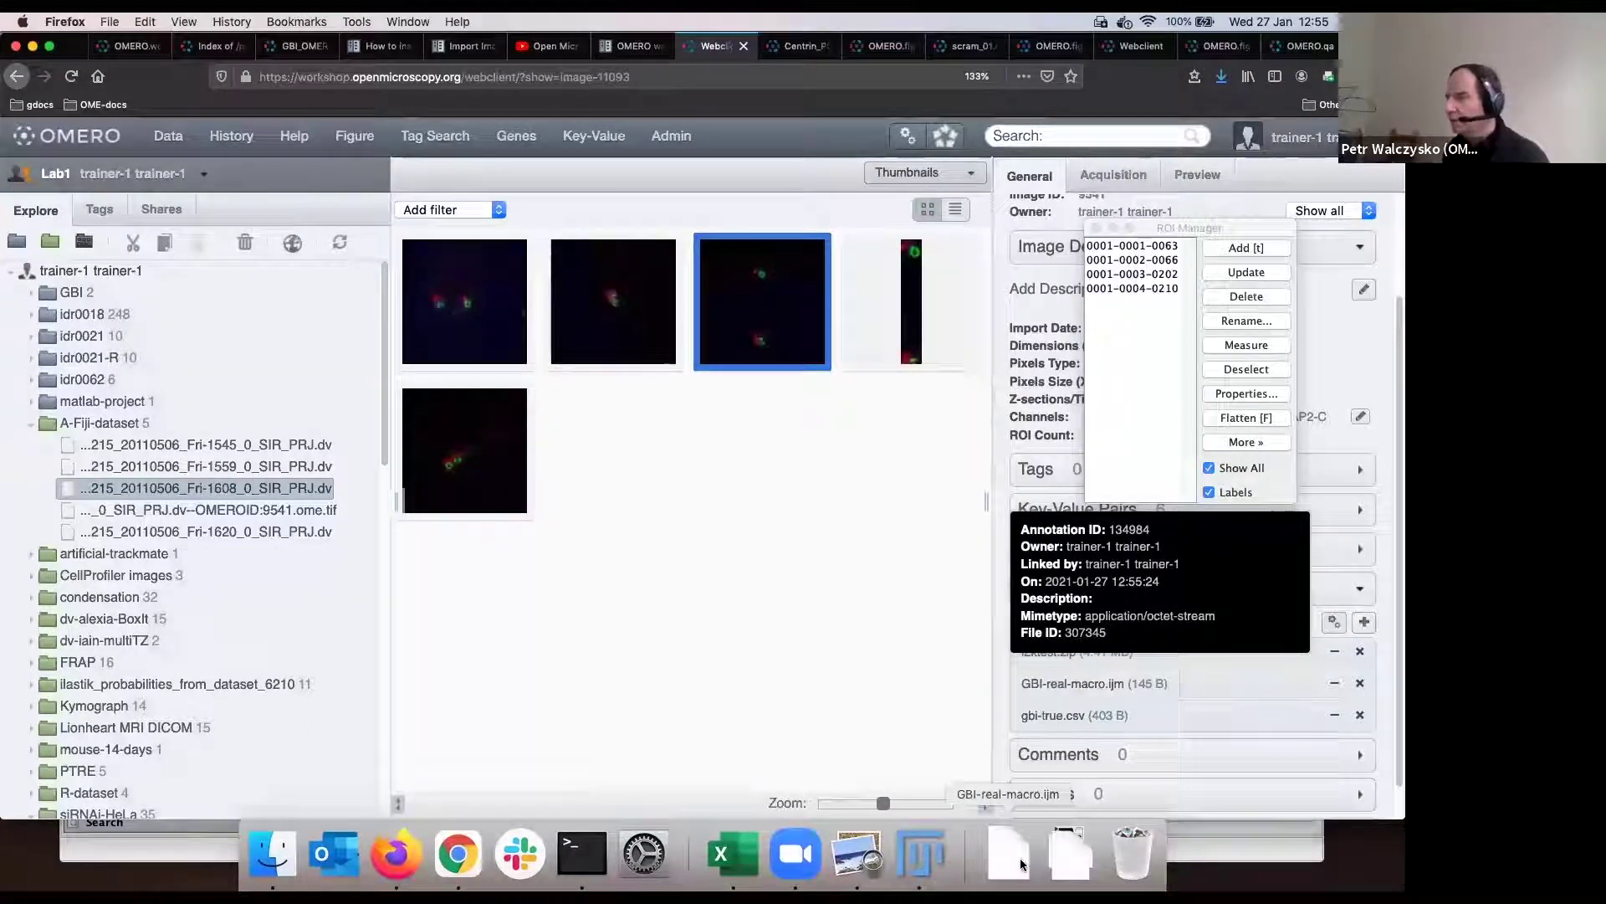
{"action": "left_click", "coordinate": [1012, 859]}
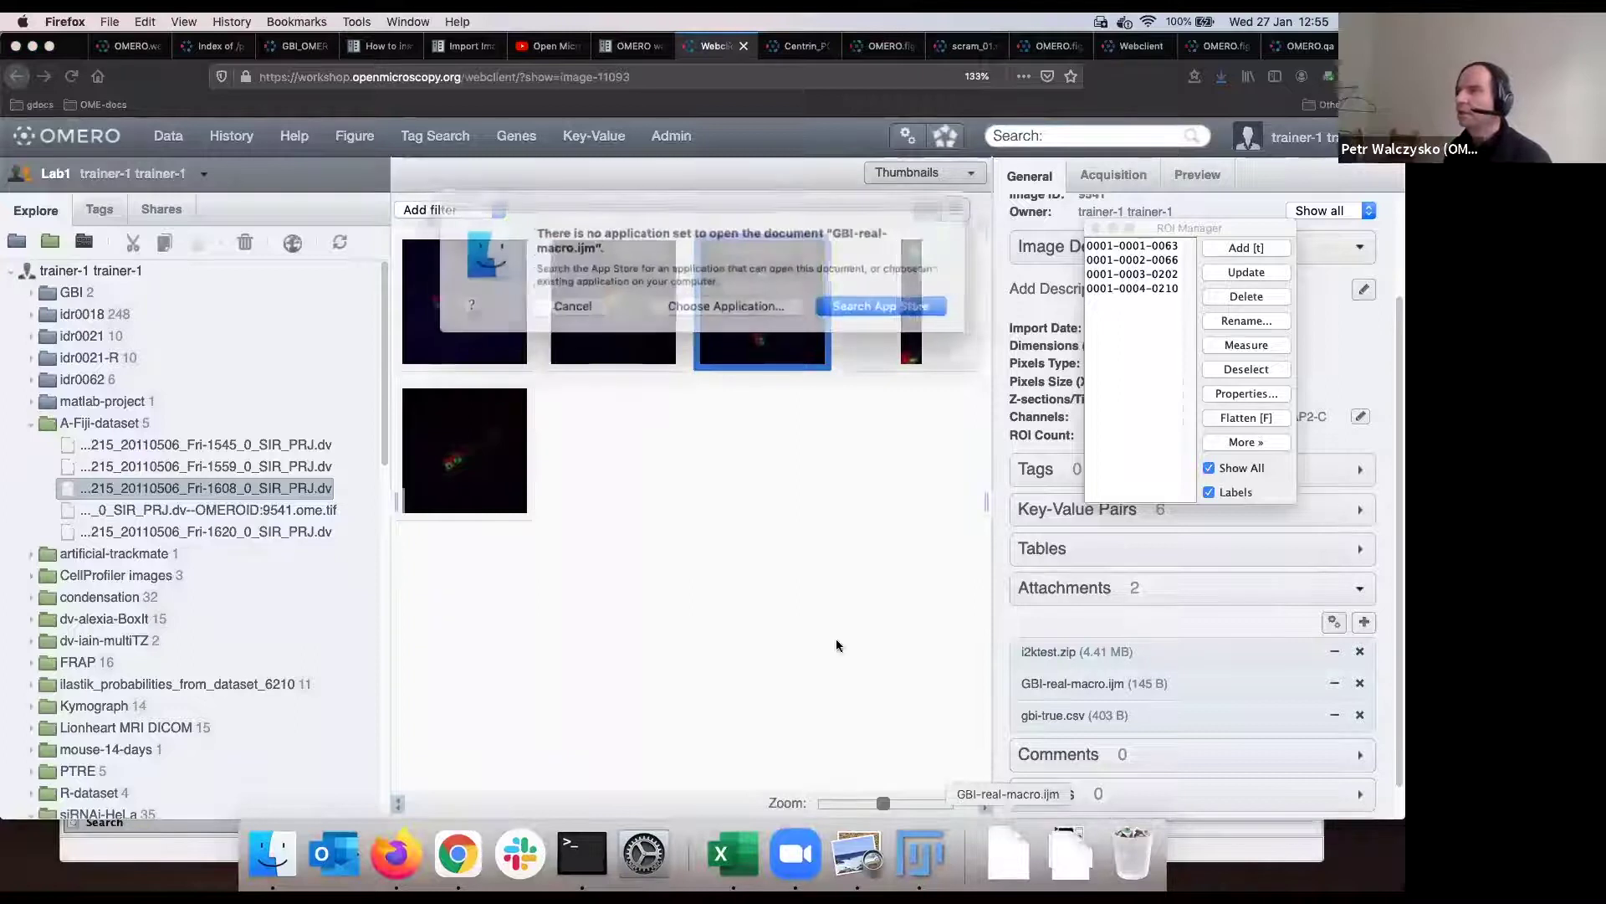
{"action": "left_click", "coordinate": [720, 310]}
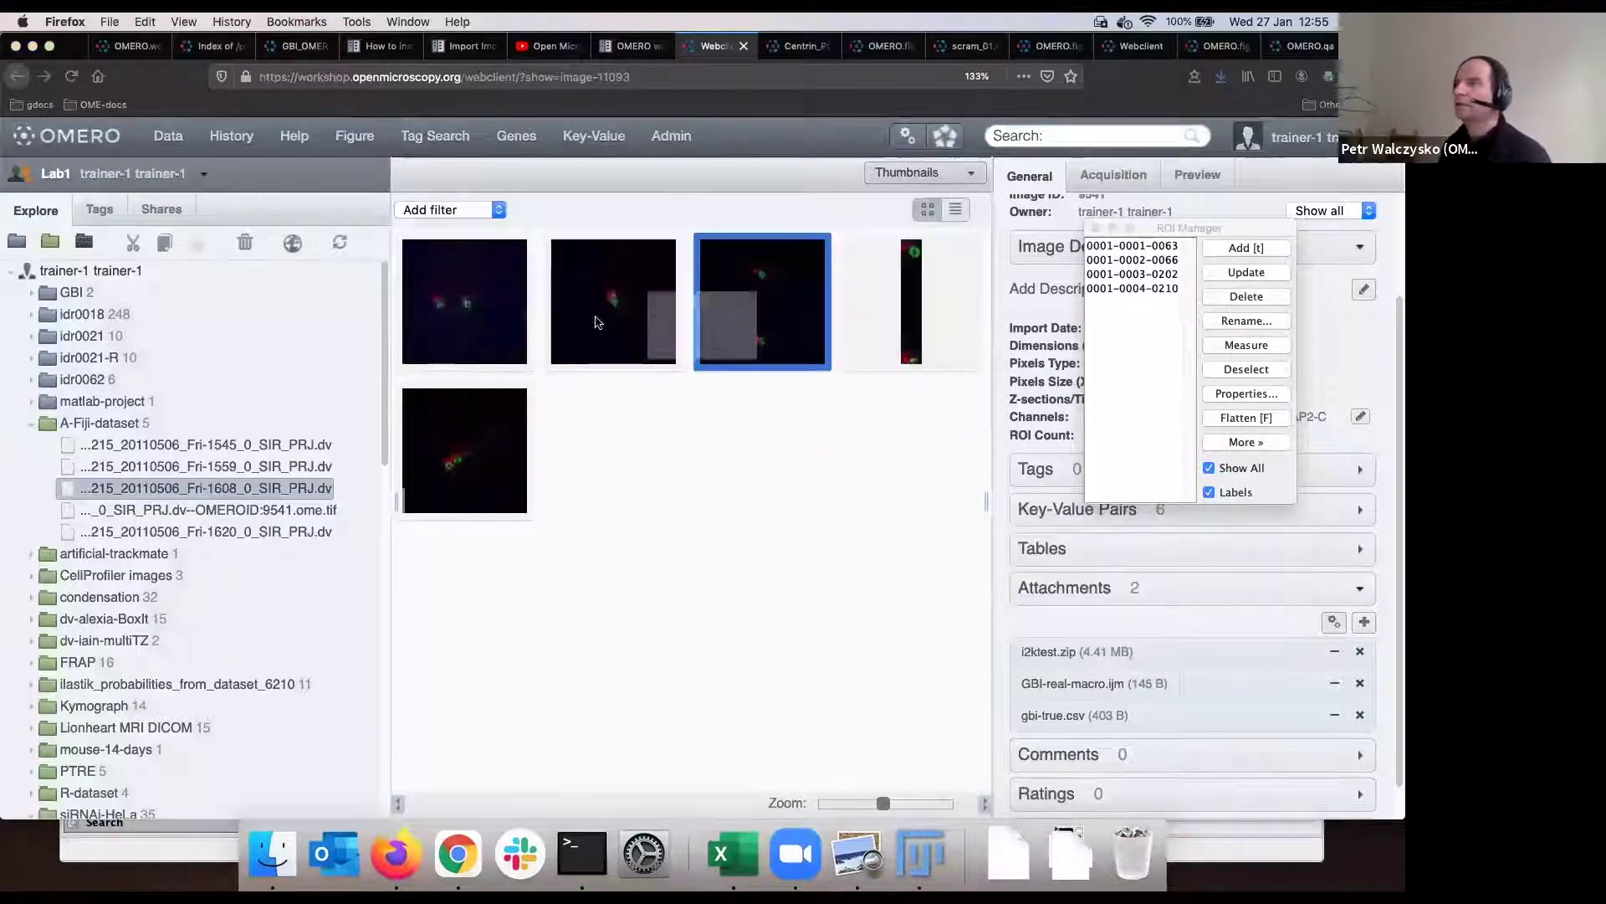
Open GBI-real-macro.ijm in Visual Studio Code, review its three command lines, then return to Fiji
{"action": "left_click", "coordinate": [579, 355]}
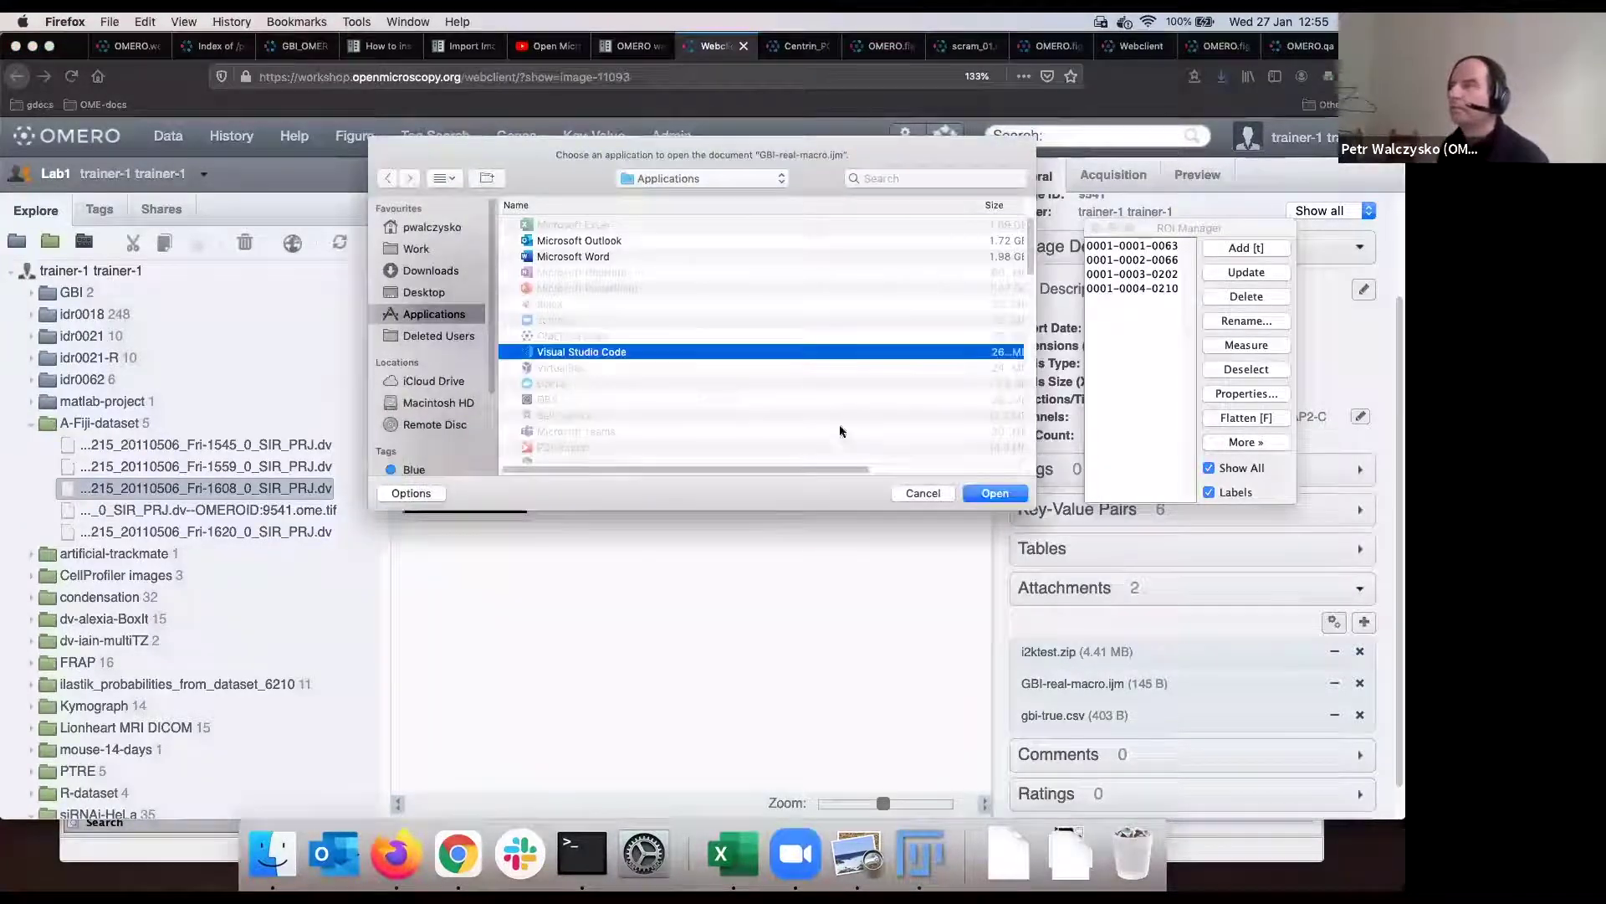
{"action": "left_click", "coordinate": [995, 494]}
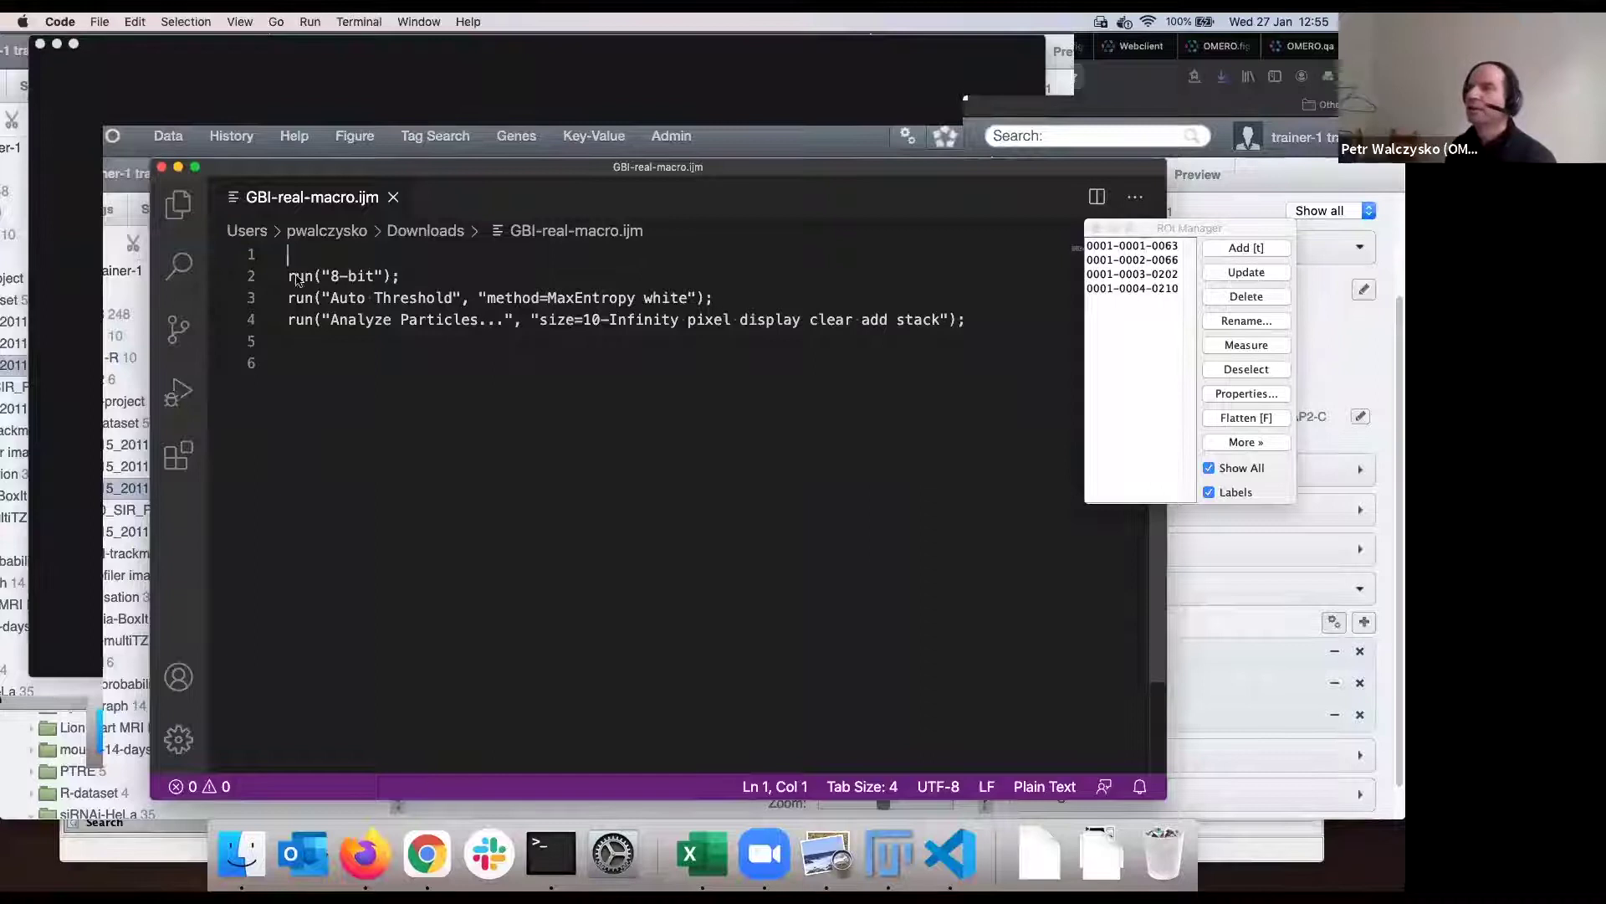
{"action": "left_click_drag", "start_coordinate": [967, 319], "coordinate": [287, 276]}
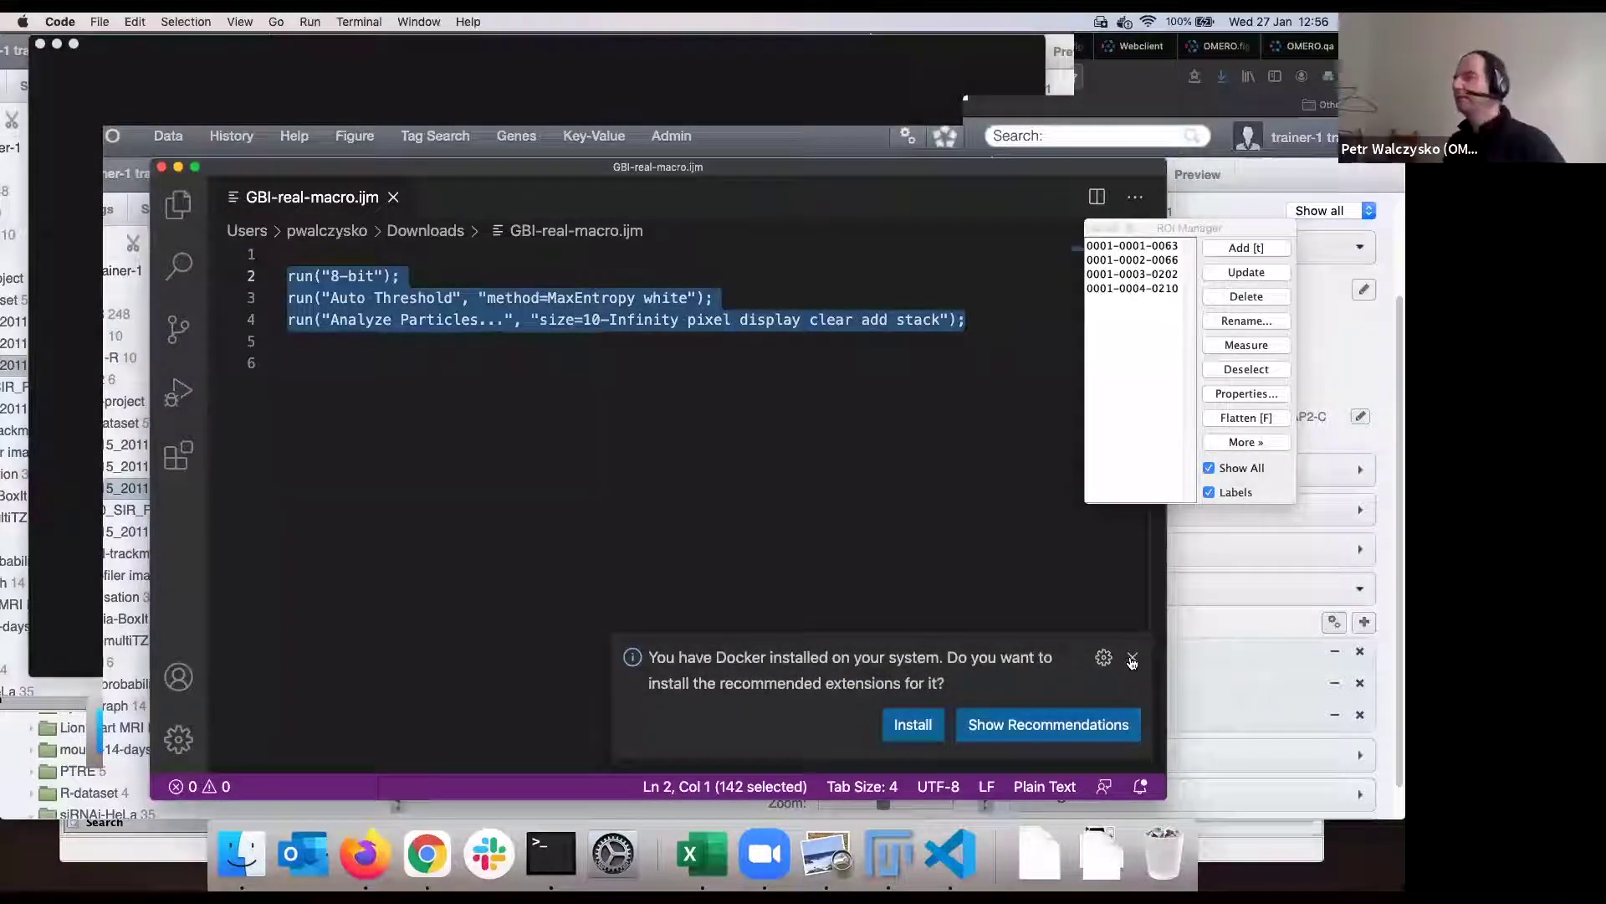
{"action": "left_click", "coordinate": [1132, 658]}
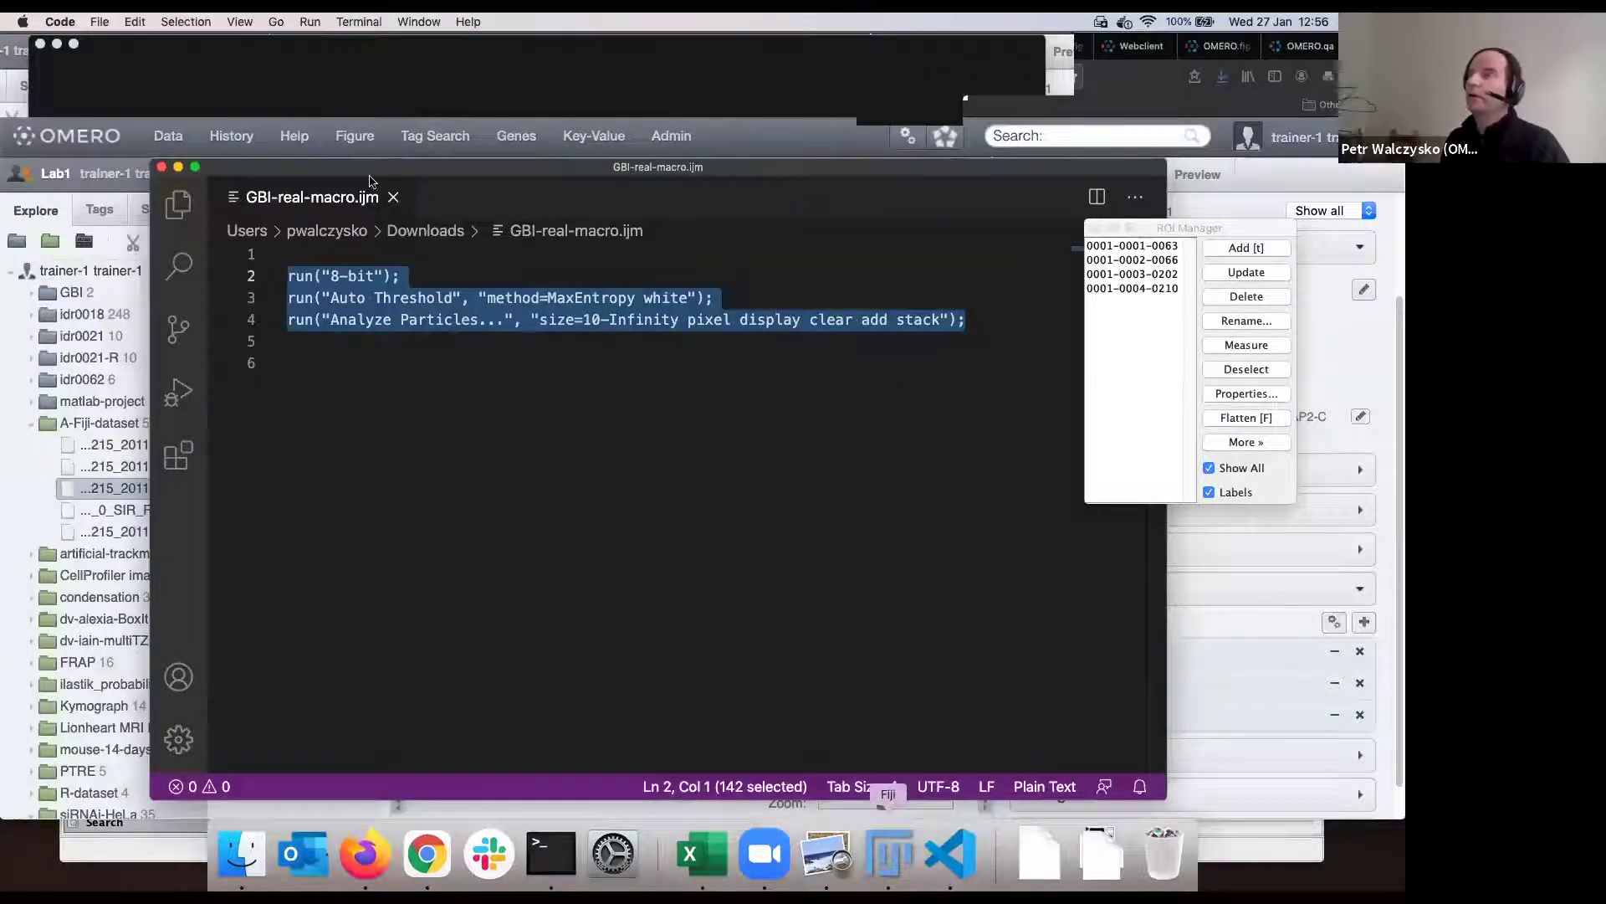
{"action": "key", "text": "super+Tab"}
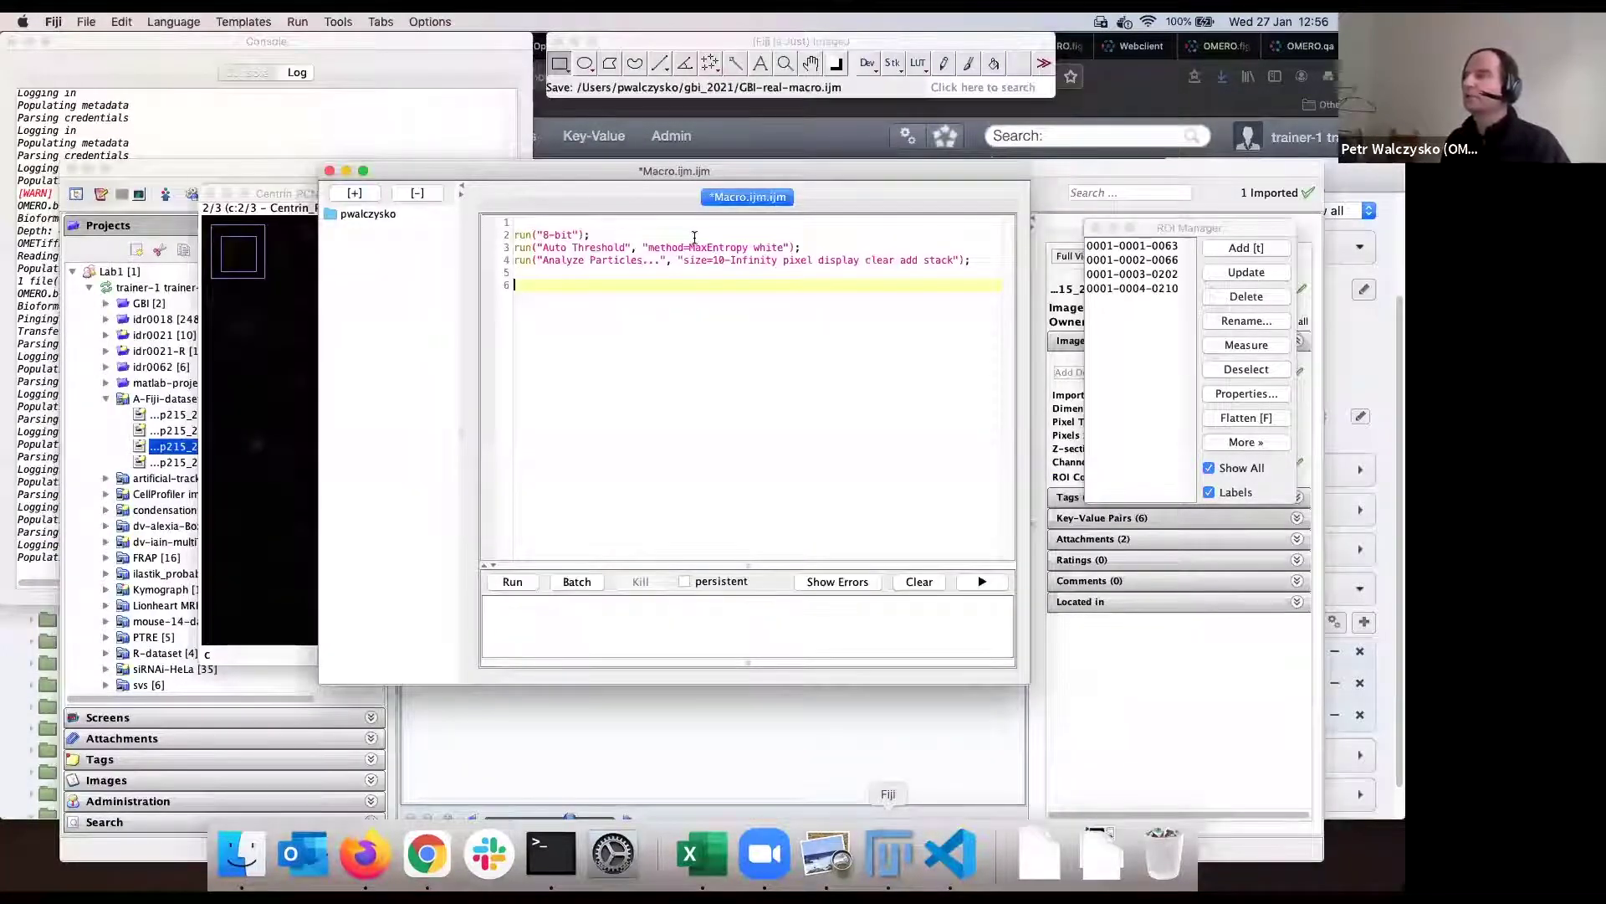
Bring the OMERO webclient in front of Fiji to show the image's GBI-real-macro.ijm attachment
{"action": "left_click_drag", "start_coordinate": [669, 171], "coordinate": [721, 180]}
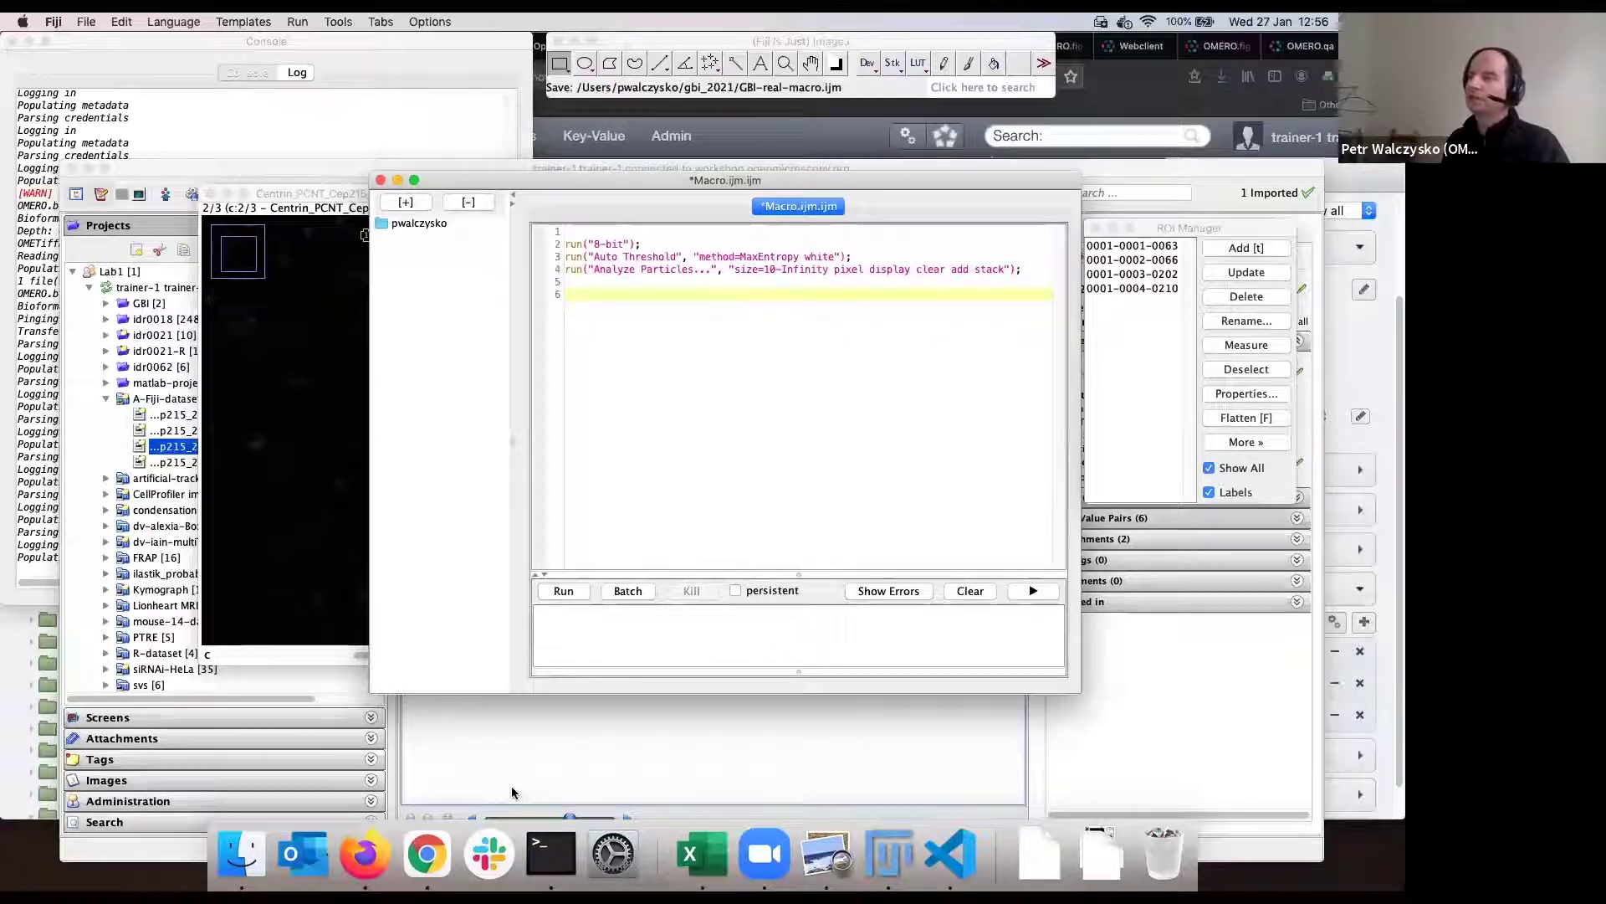
{"action": "left_click", "coordinate": [364, 855]}
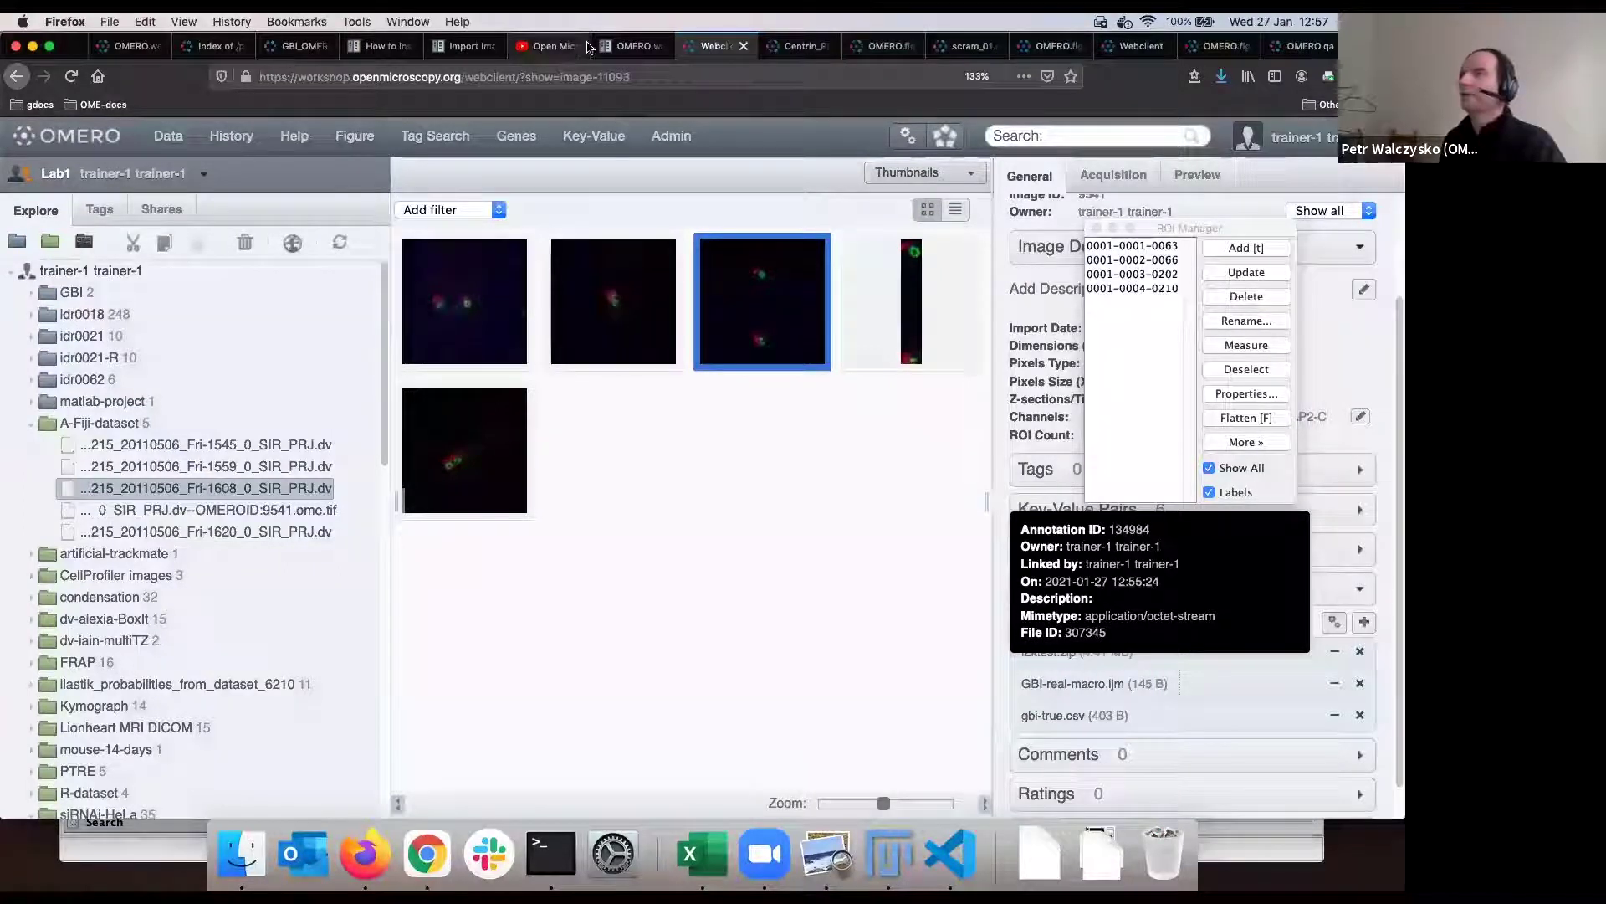
Look through the guide tabs and open the Fiji scripting chapter from the workshop PDF
{"action": "left_click", "coordinate": [625, 49]}
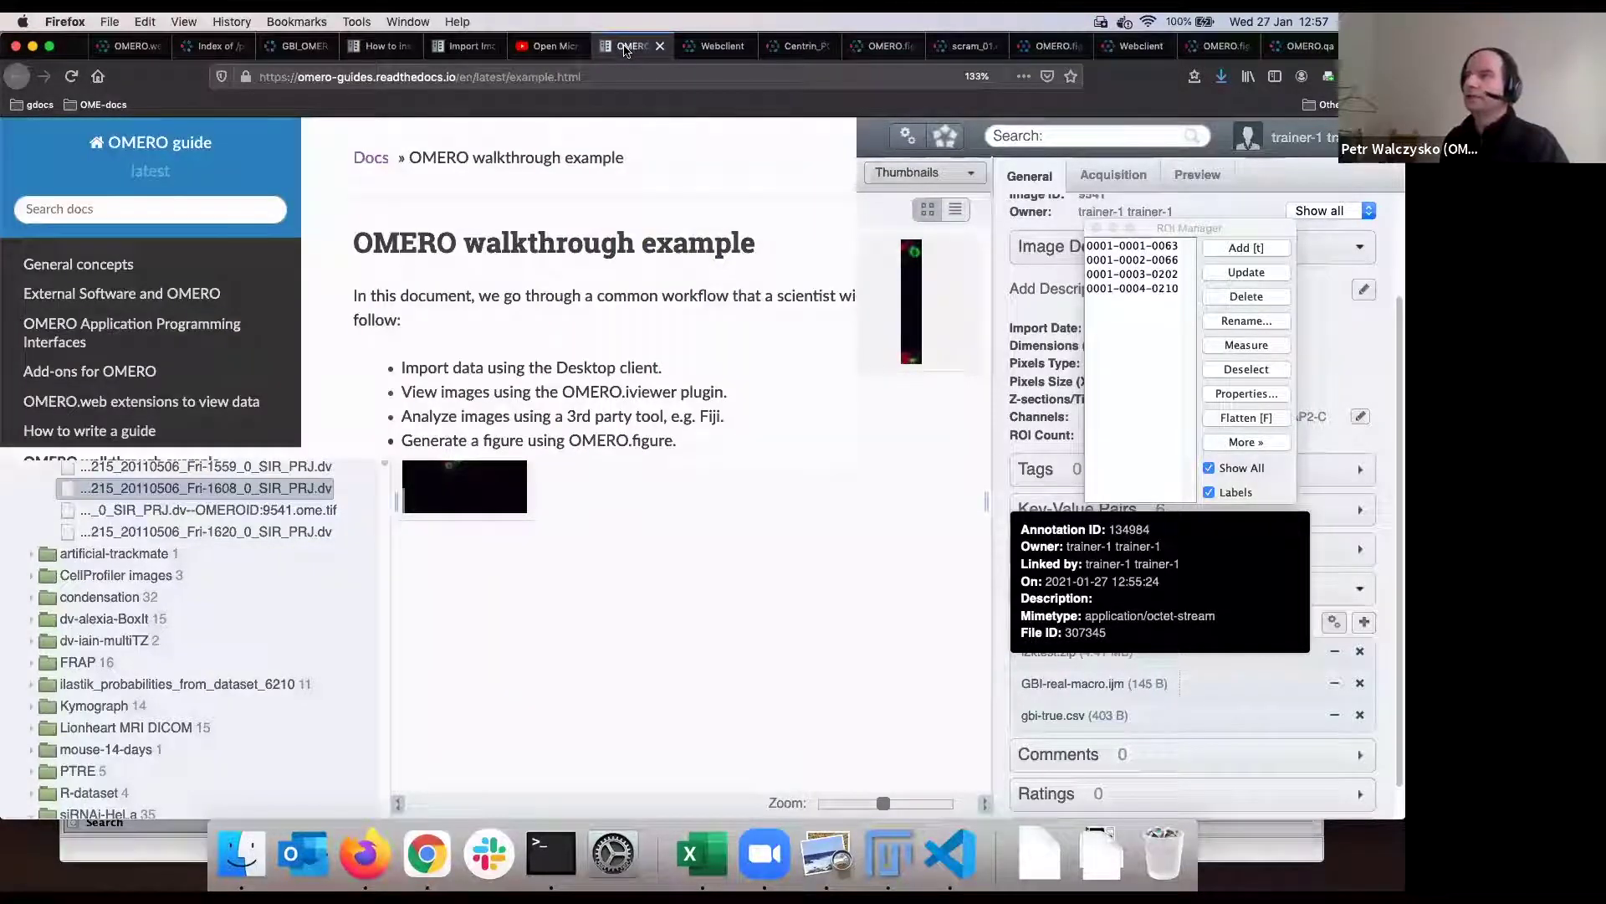
{"action": "left_click", "coordinate": [346, 50]}
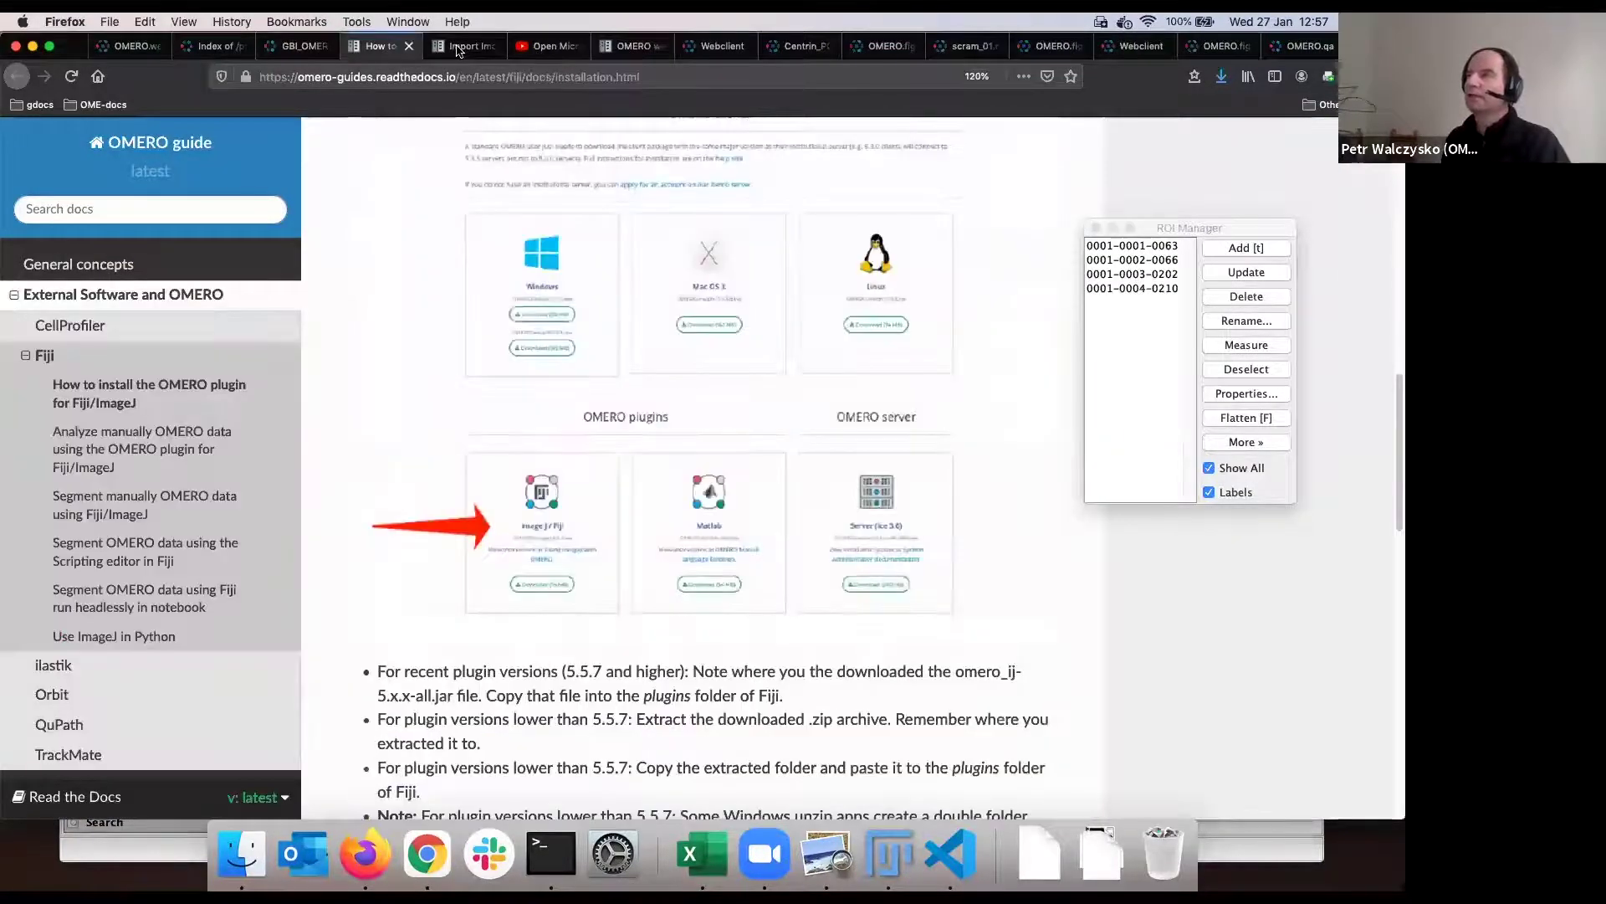
{"action": "left_click", "coordinate": [464, 46]}
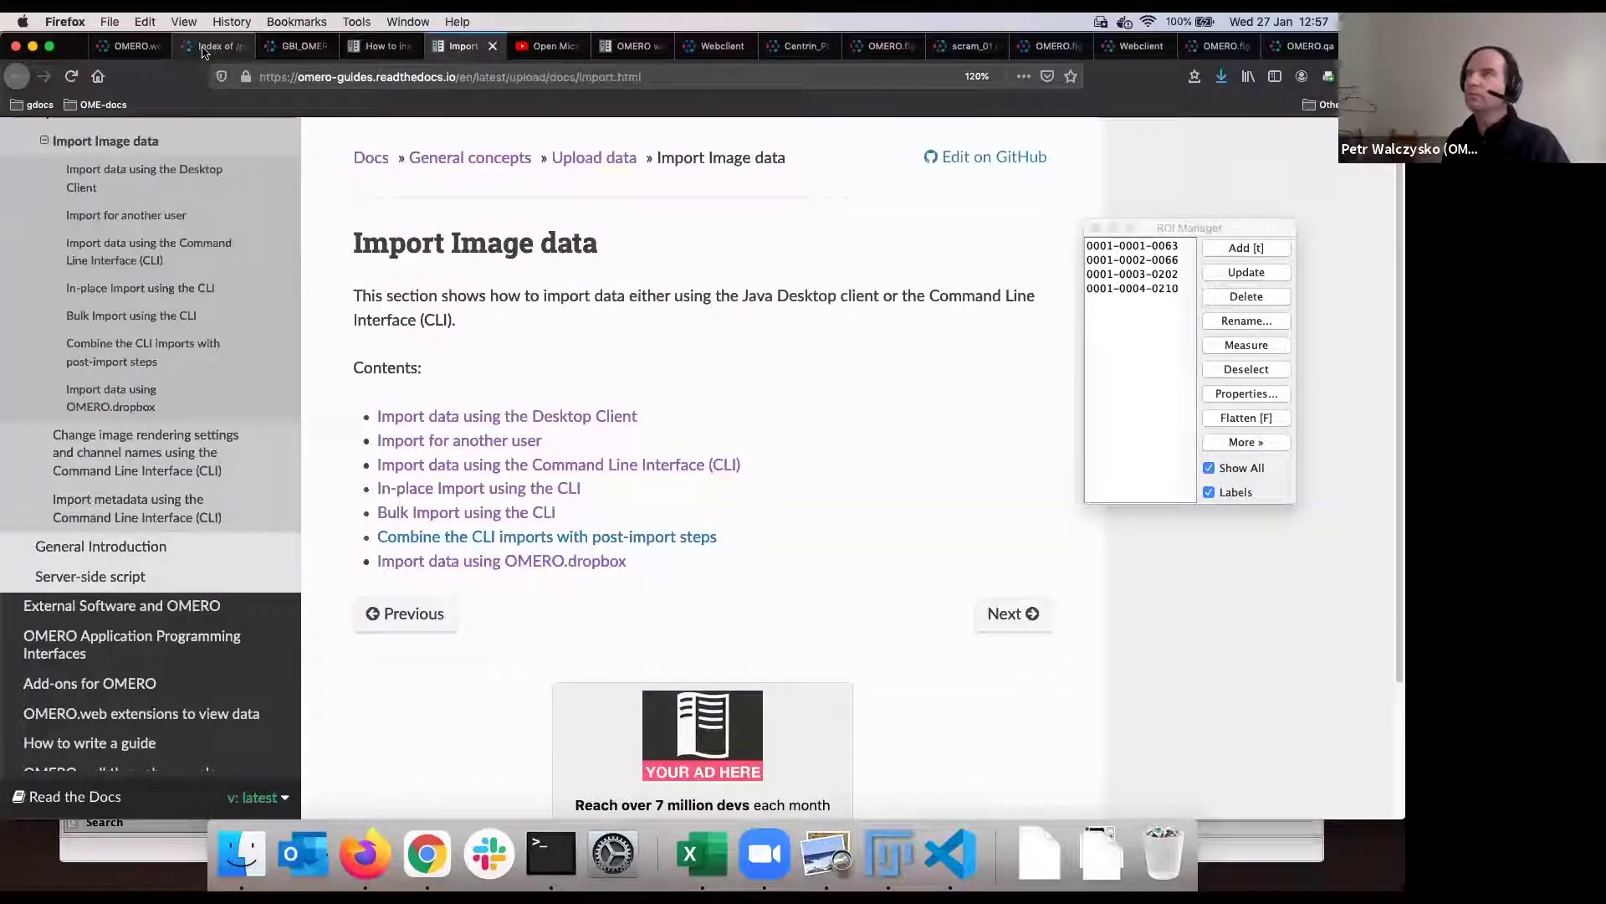
{"action": "key", "text": "ctrl+shift+Tab"}
{"action": "key", "text": "ctrl+shift+Tab"}
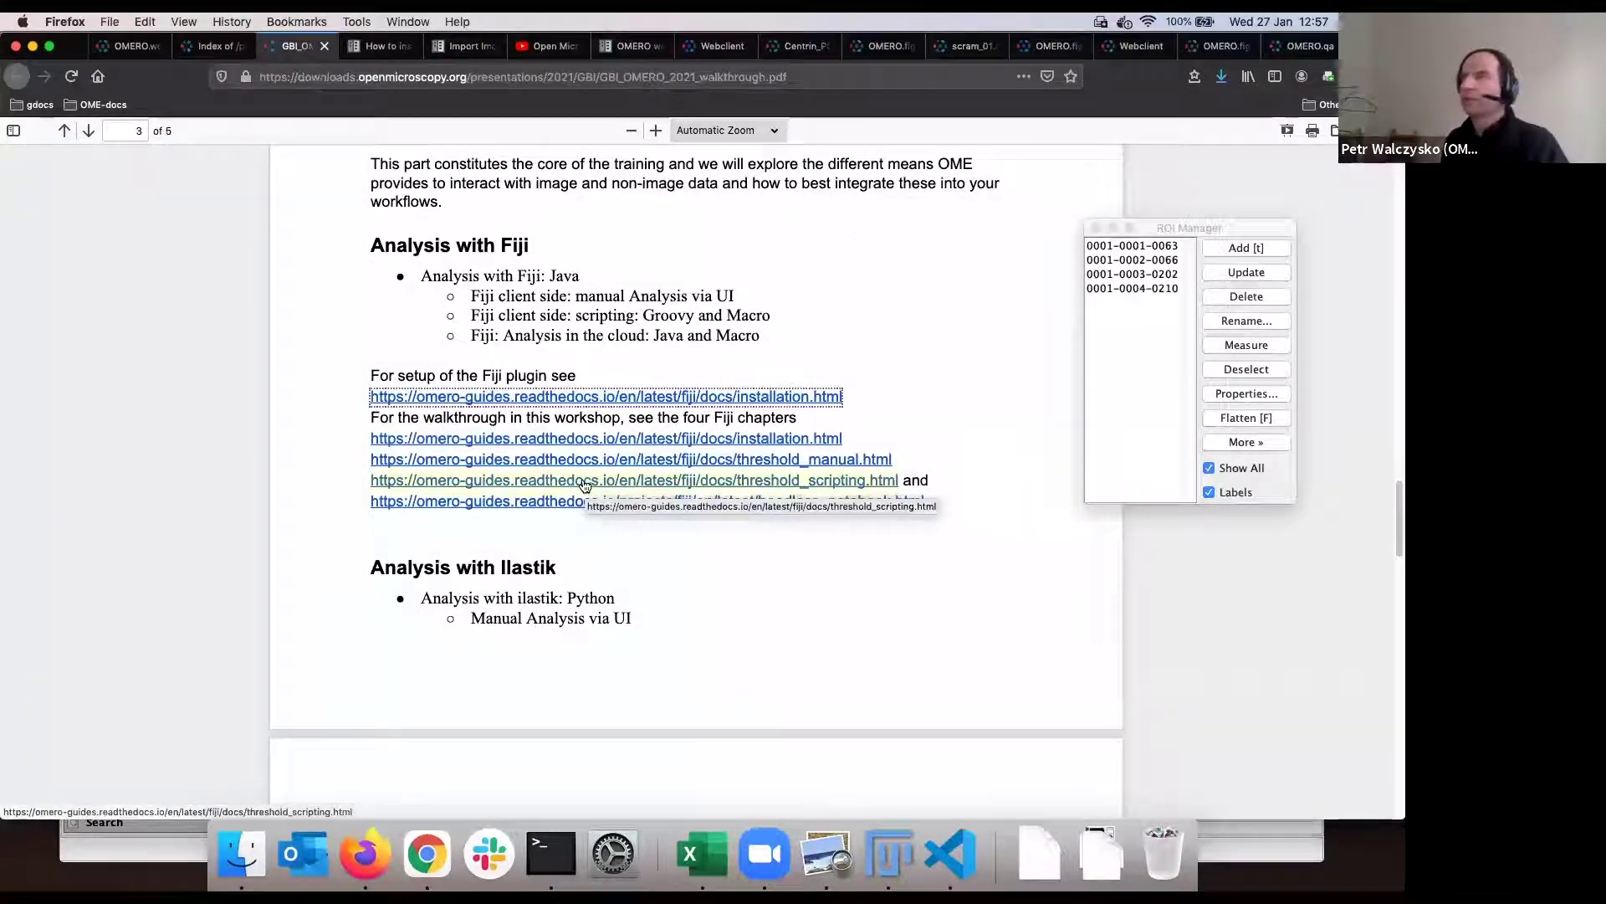
{"action": "left_click", "coordinate": [614, 351]}
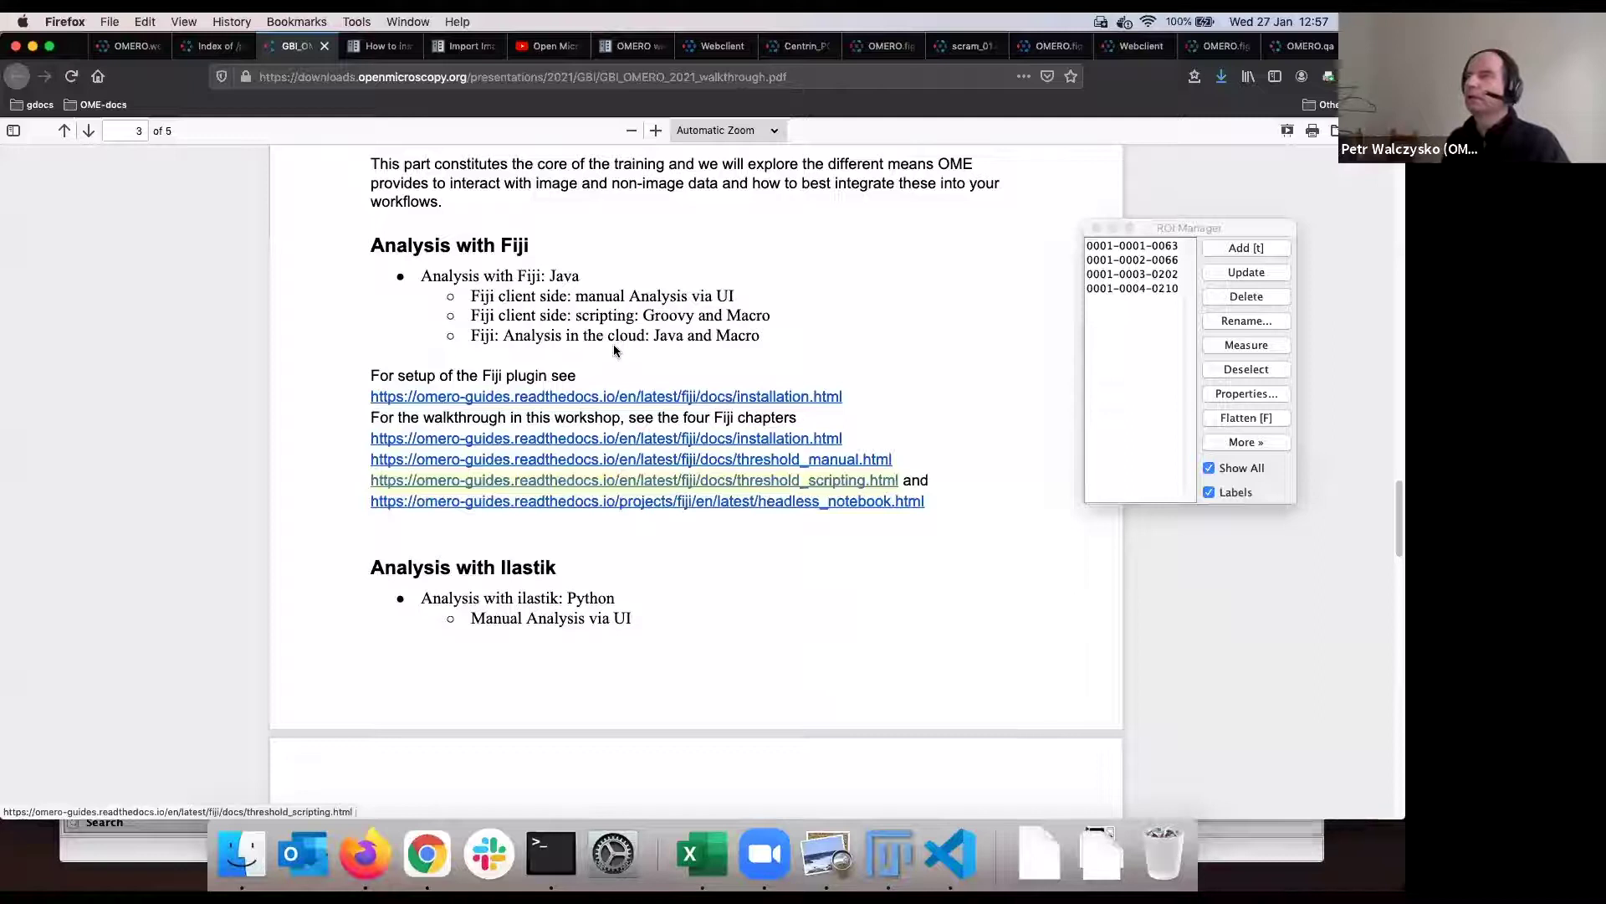
{"action": "scroll", "coordinate": [615, 346], "scroll_direction": "down", "scroll_amount": 2}
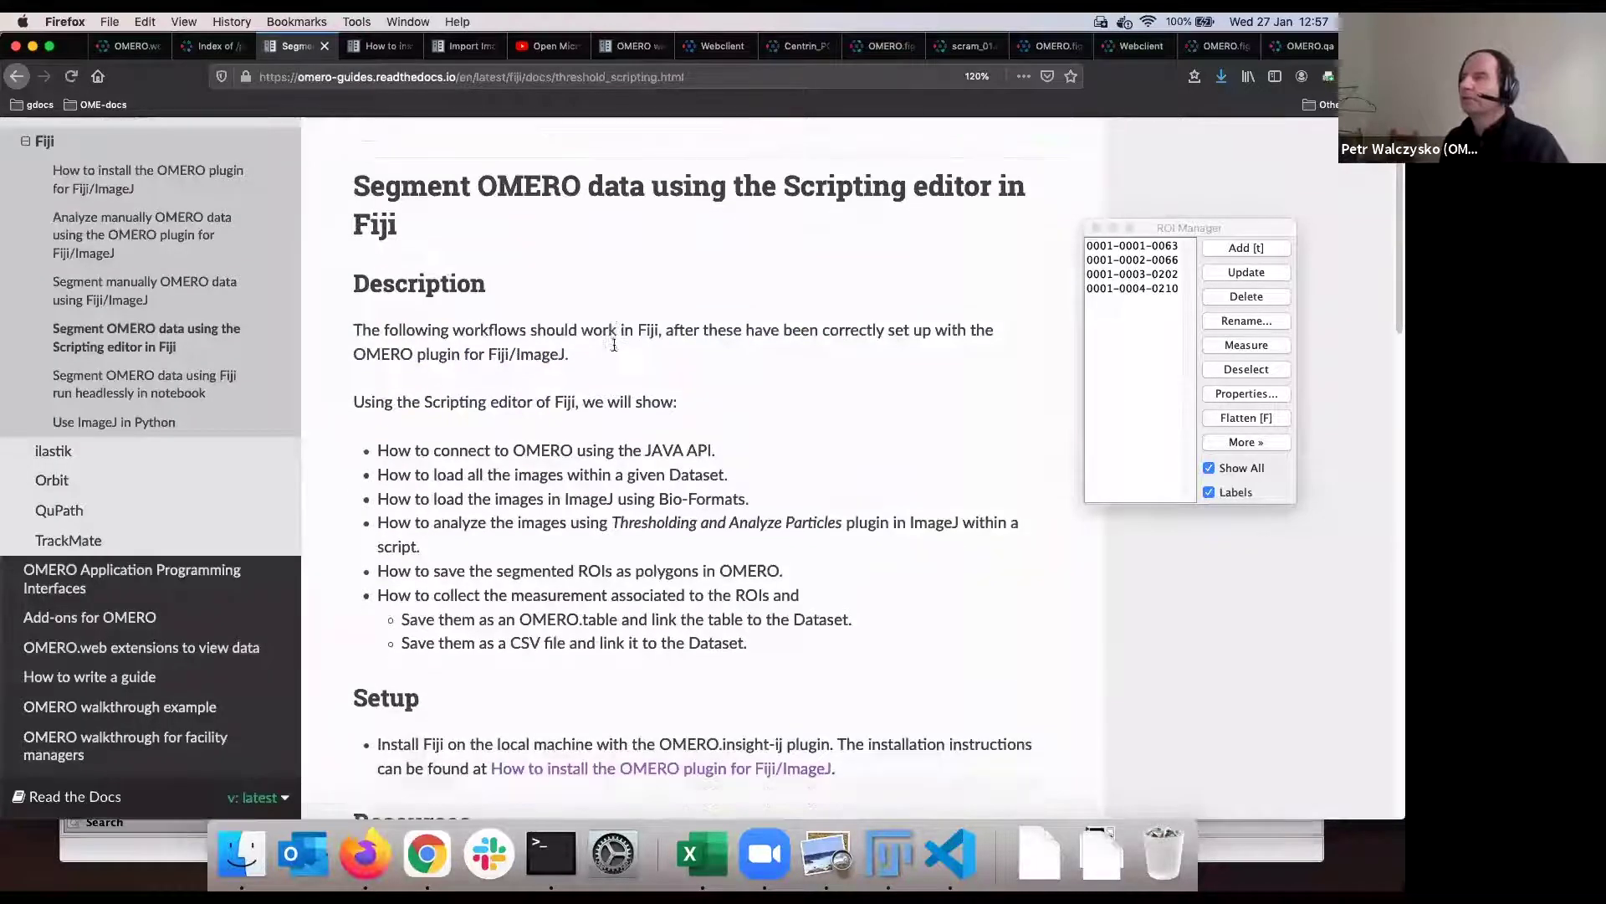
{"action": "scroll", "coordinate": [614, 349], "scroll_direction": "down", "scroll_amount": 10}
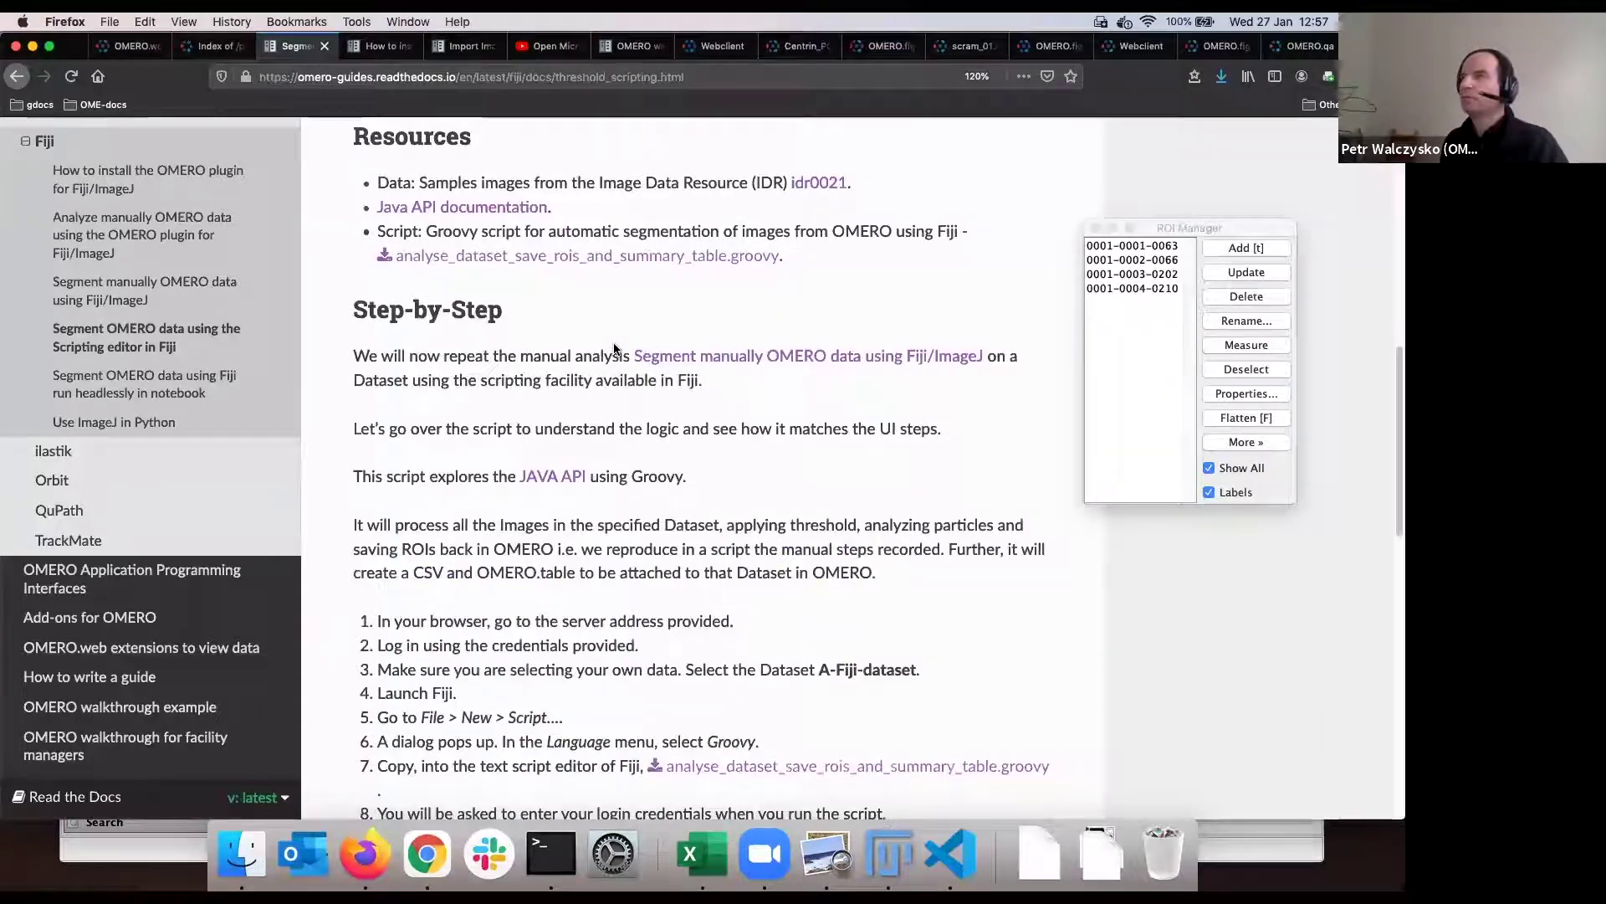
Download analyse_dataset_save_rois_and_summary_table.groovy and check it in Downloads
{"action": "right_click", "coordinate": [546, 261]}
{"action": "left_click", "coordinate": [586, 257]}
{"action": "key", "text": "Return"}
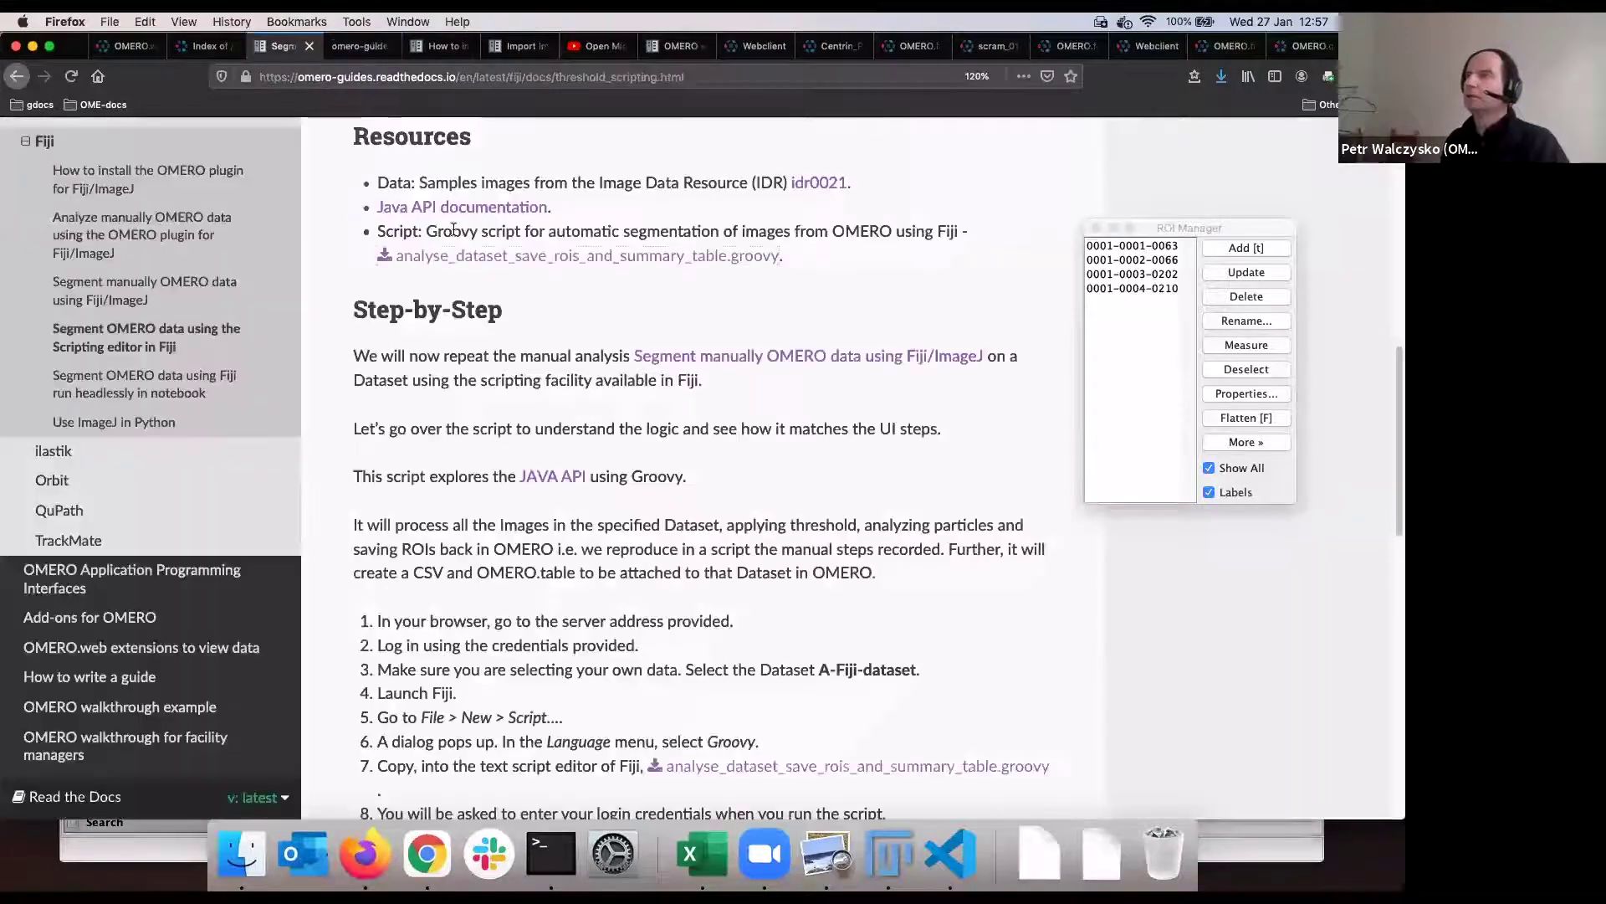
{"action": "left_click", "coordinate": [410, 22]}
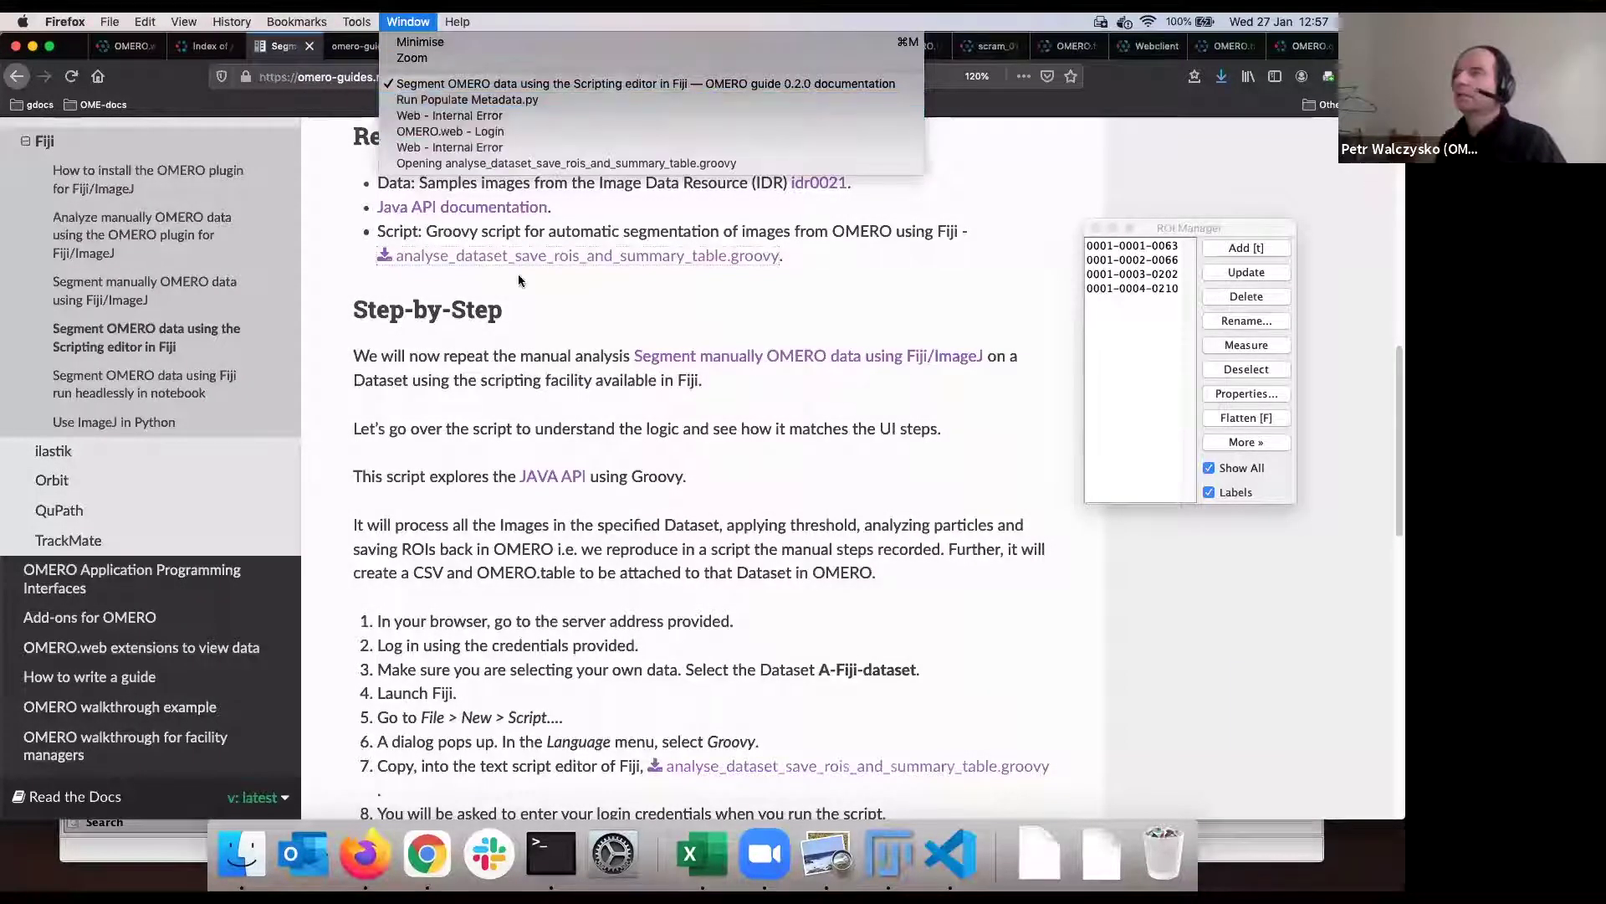
{"action": "left_click", "coordinate": [595, 284]}
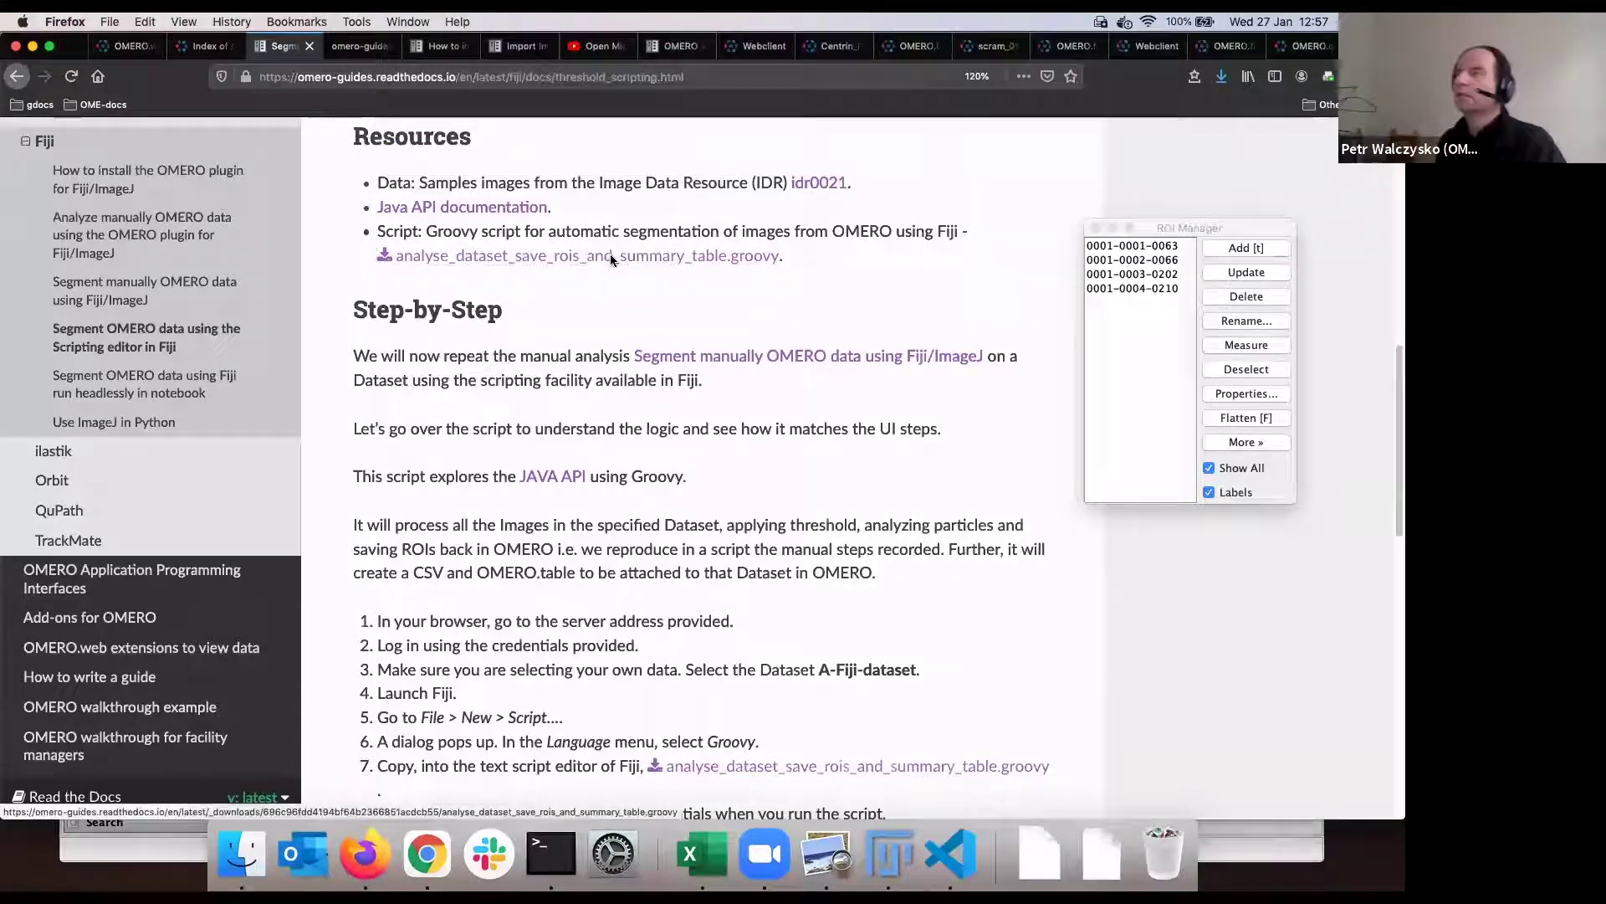
{"action": "left_click", "coordinate": [611, 259]}
{"action": "left_click", "coordinate": [780, 253]}
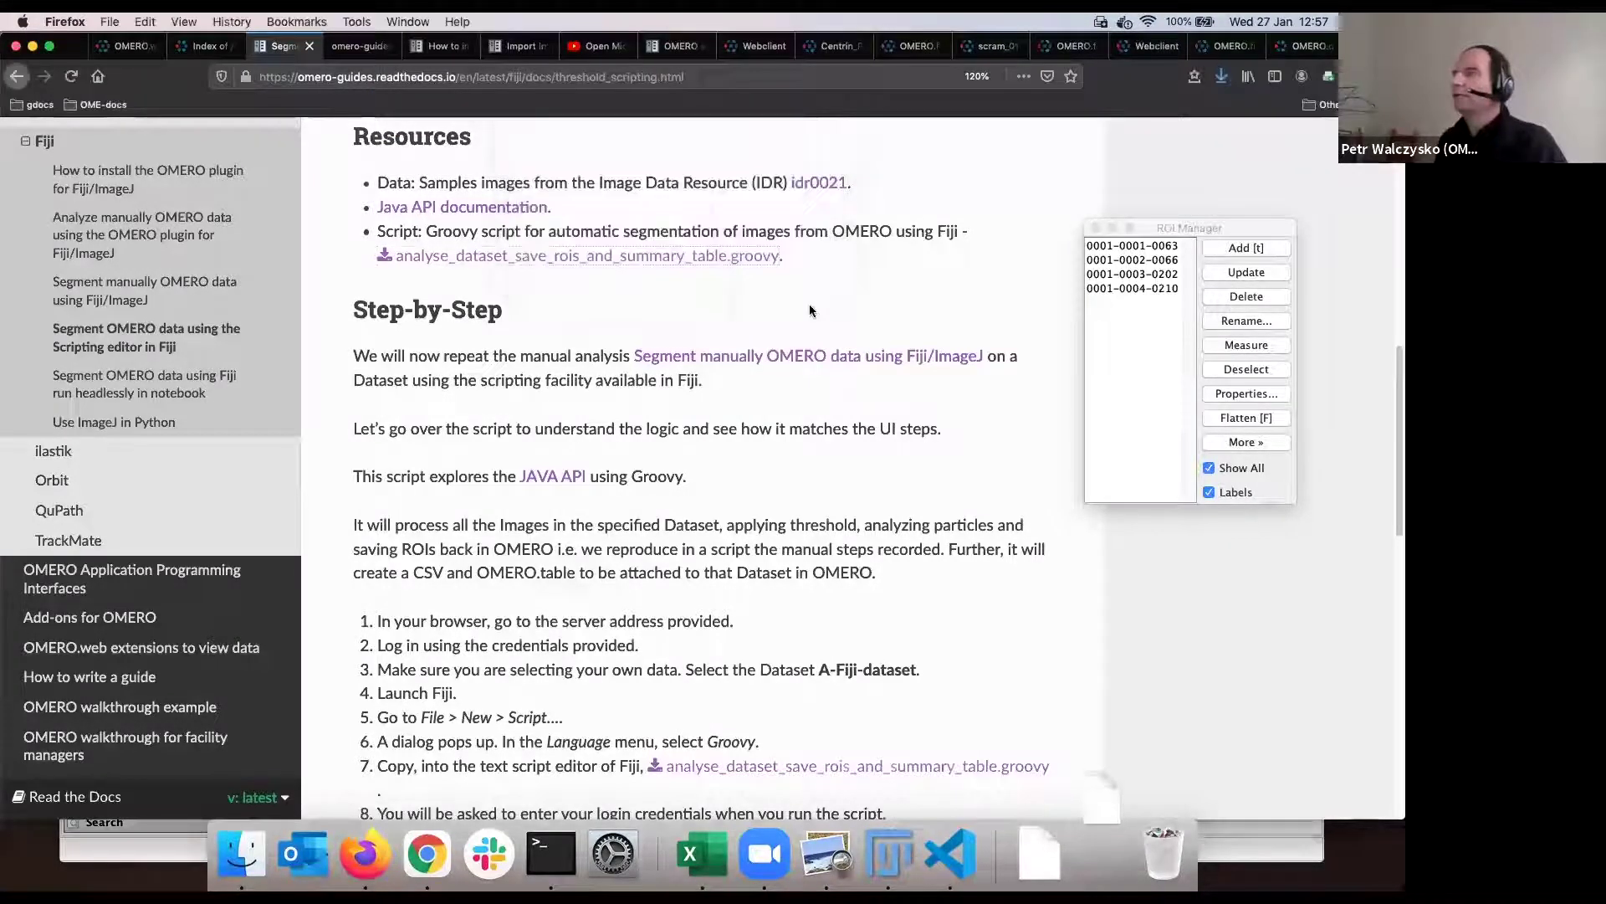
{"action": "left_click", "coordinate": [1101, 853]}
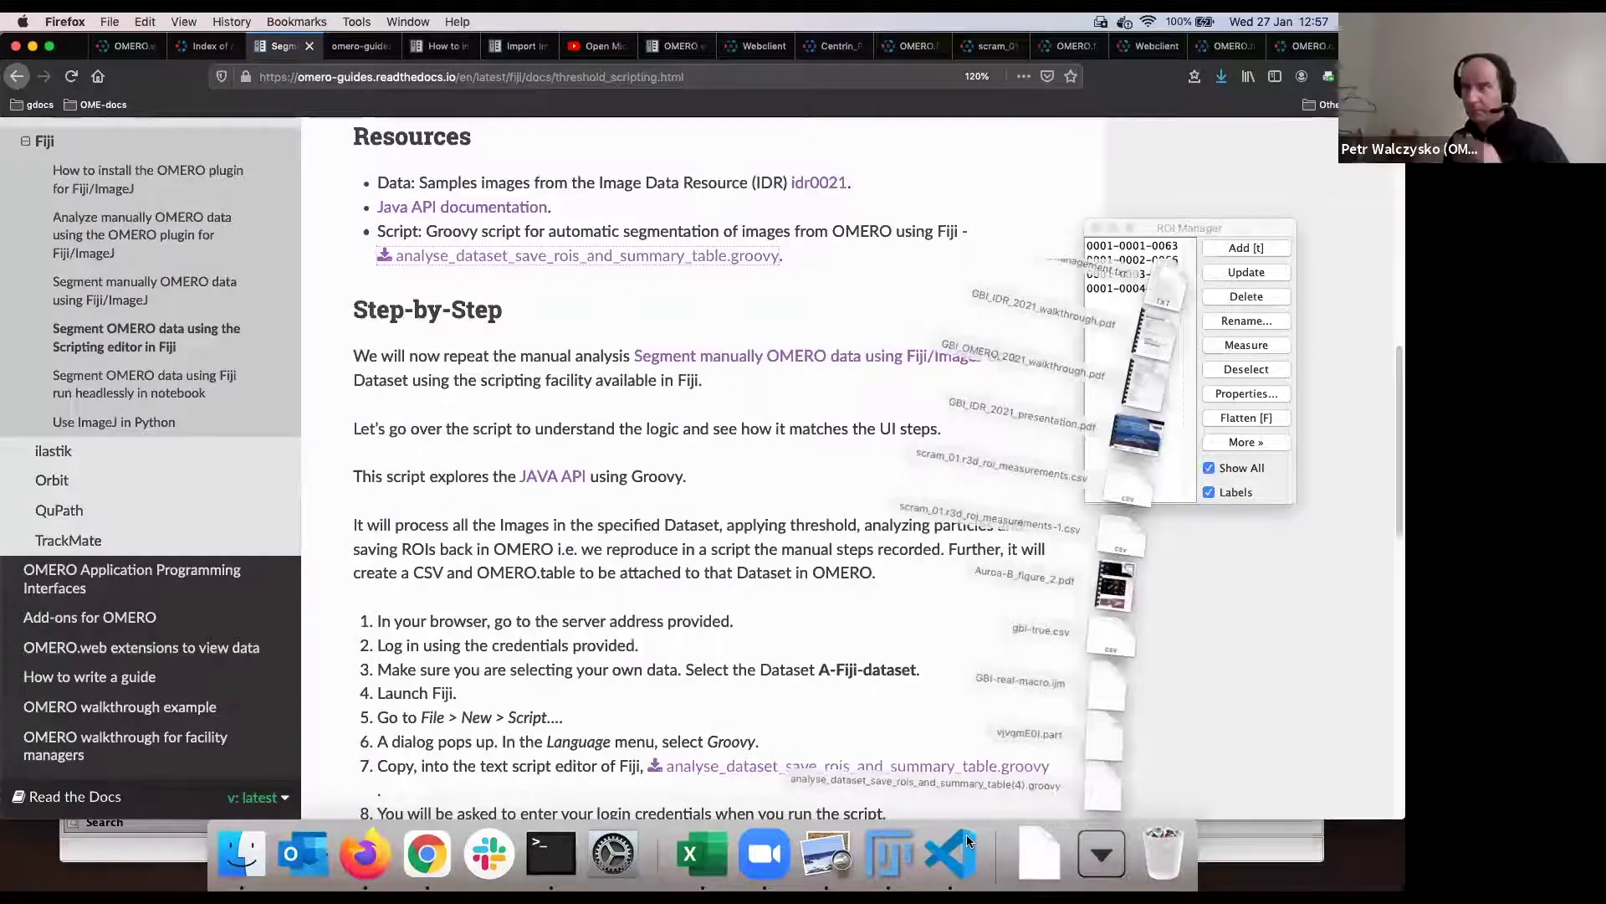
{"action": "key", "text": "Escape"}
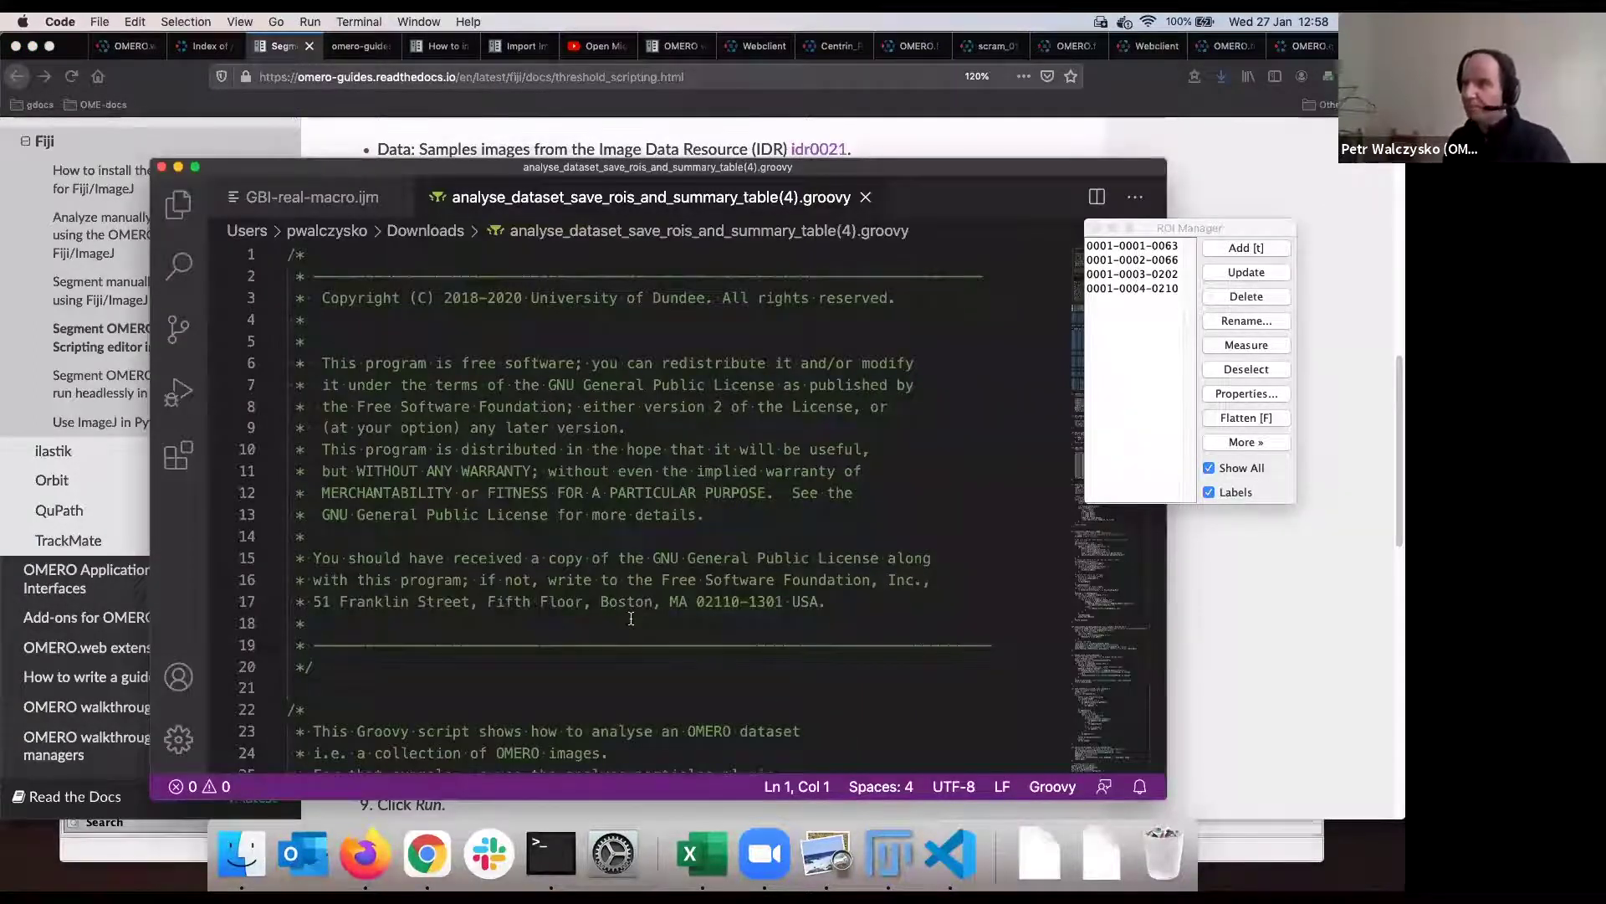
{"action": "scroll", "coordinate": [631, 618], "scroll_direction": "down", "scroll_amount": 10}
{"action": "scroll", "coordinate": [631, 618], "scroll_direction": "down", "scroll_amount": 8}
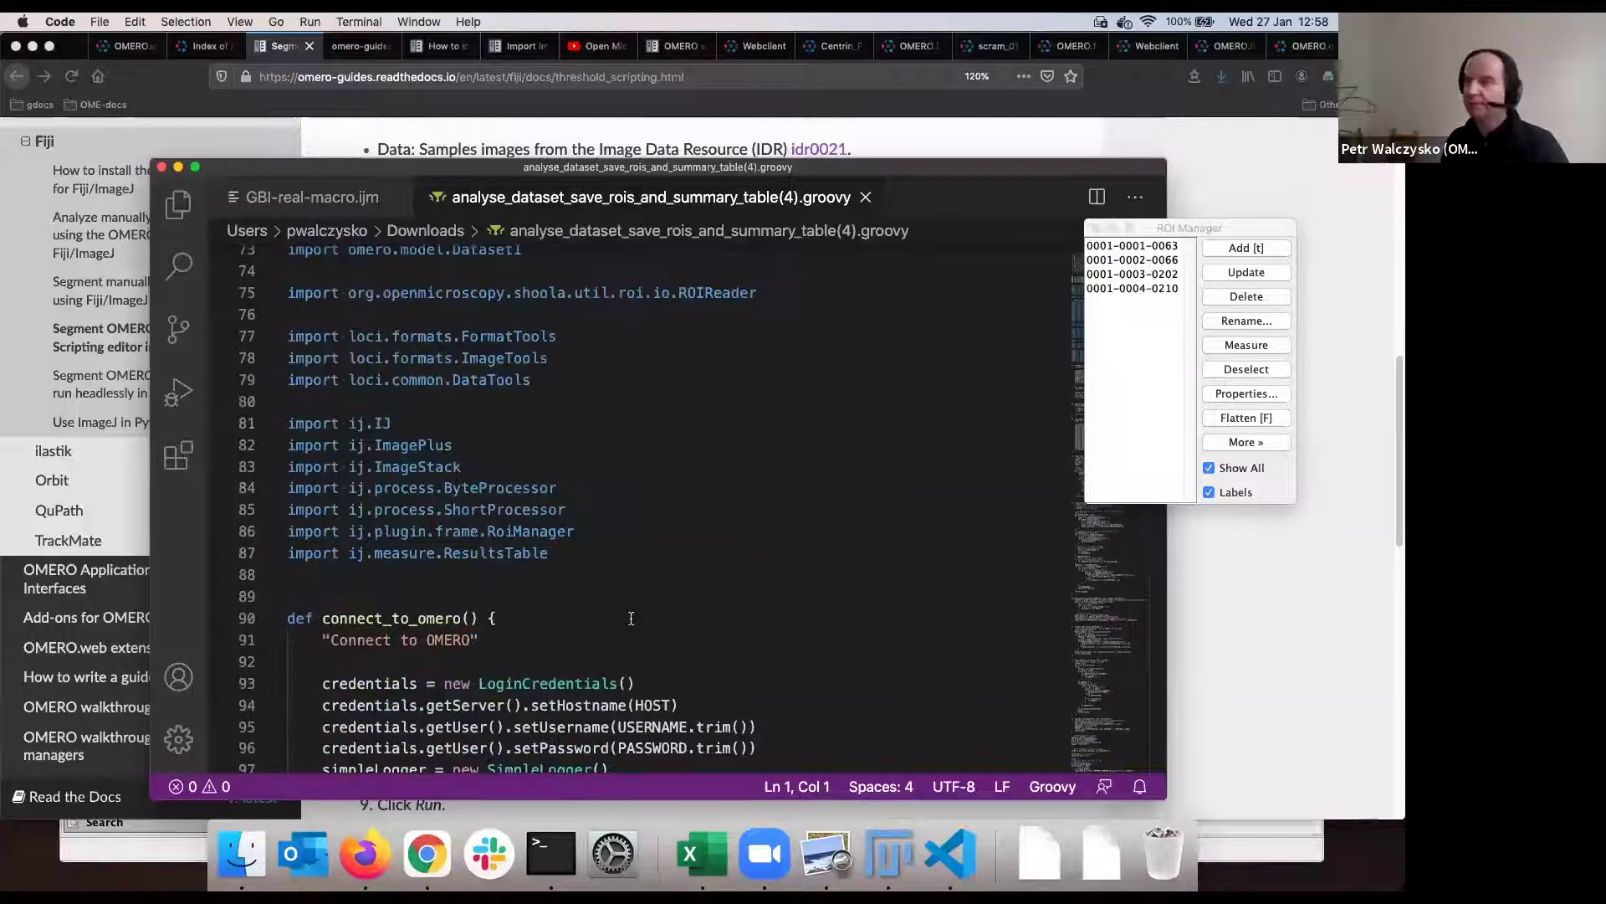
{"action": "scroll", "coordinate": [631, 618], "scroll_direction": "down", "scroll_amount": 5}
{"action": "scroll", "coordinate": [631, 618], "scroll_direction": "down", "scroll_amount": 8}
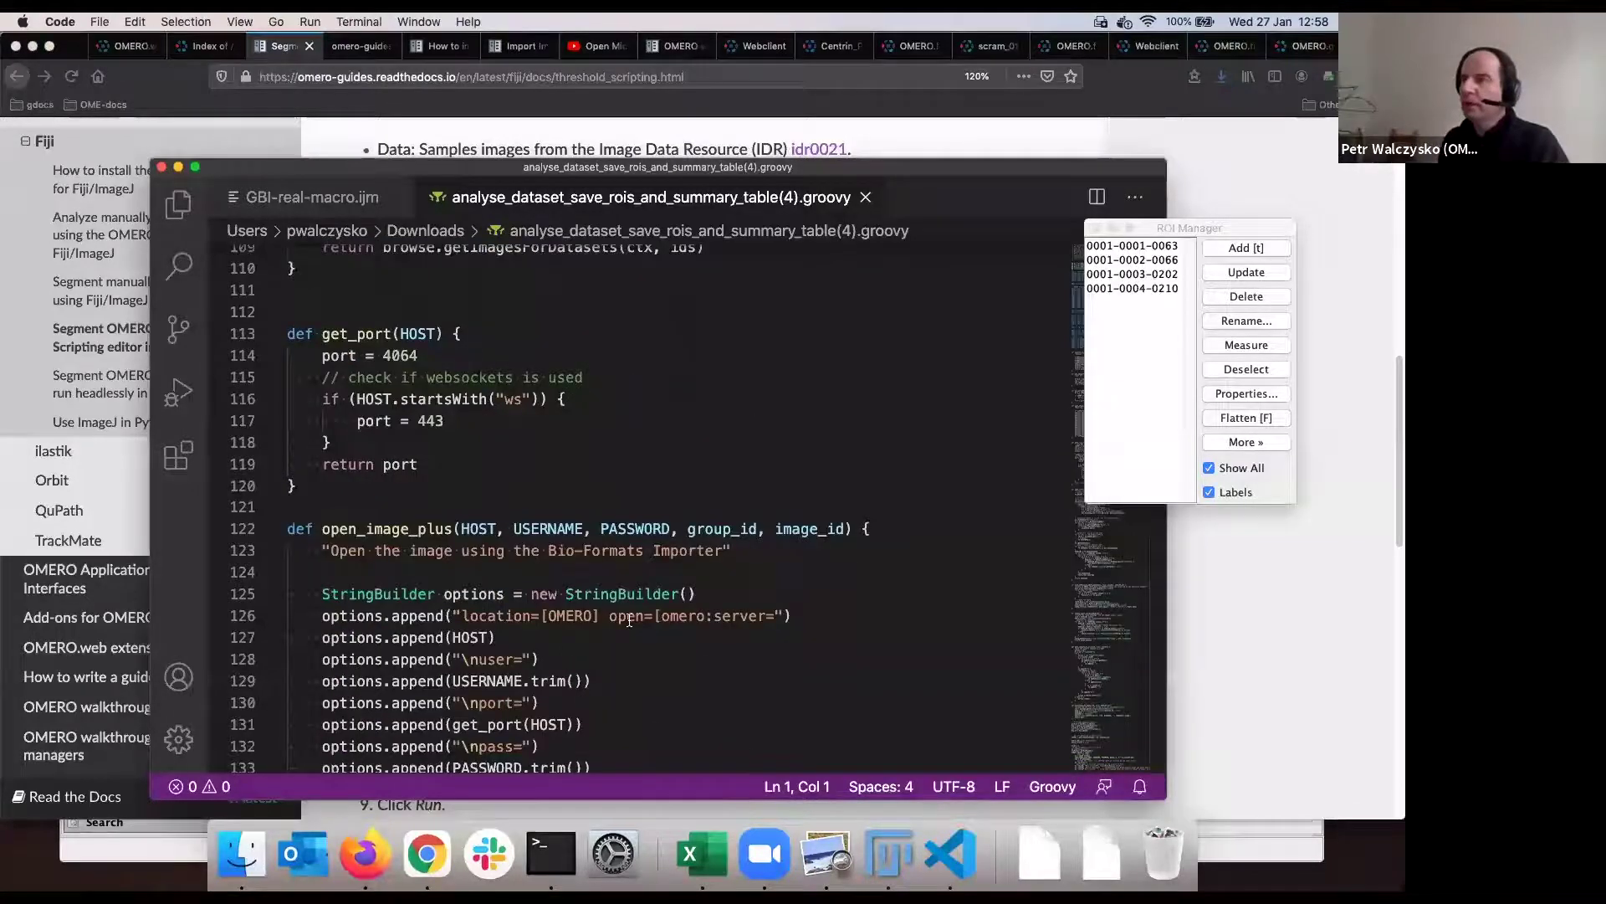
{"action": "scroll", "coordinate": [629, 620], "scroll_direction": "down", "scroll_amount": 12}
{"action": "scroll", "coordinate": [628, 619], "scroll_direction": "up", "scroll_amount": 20}
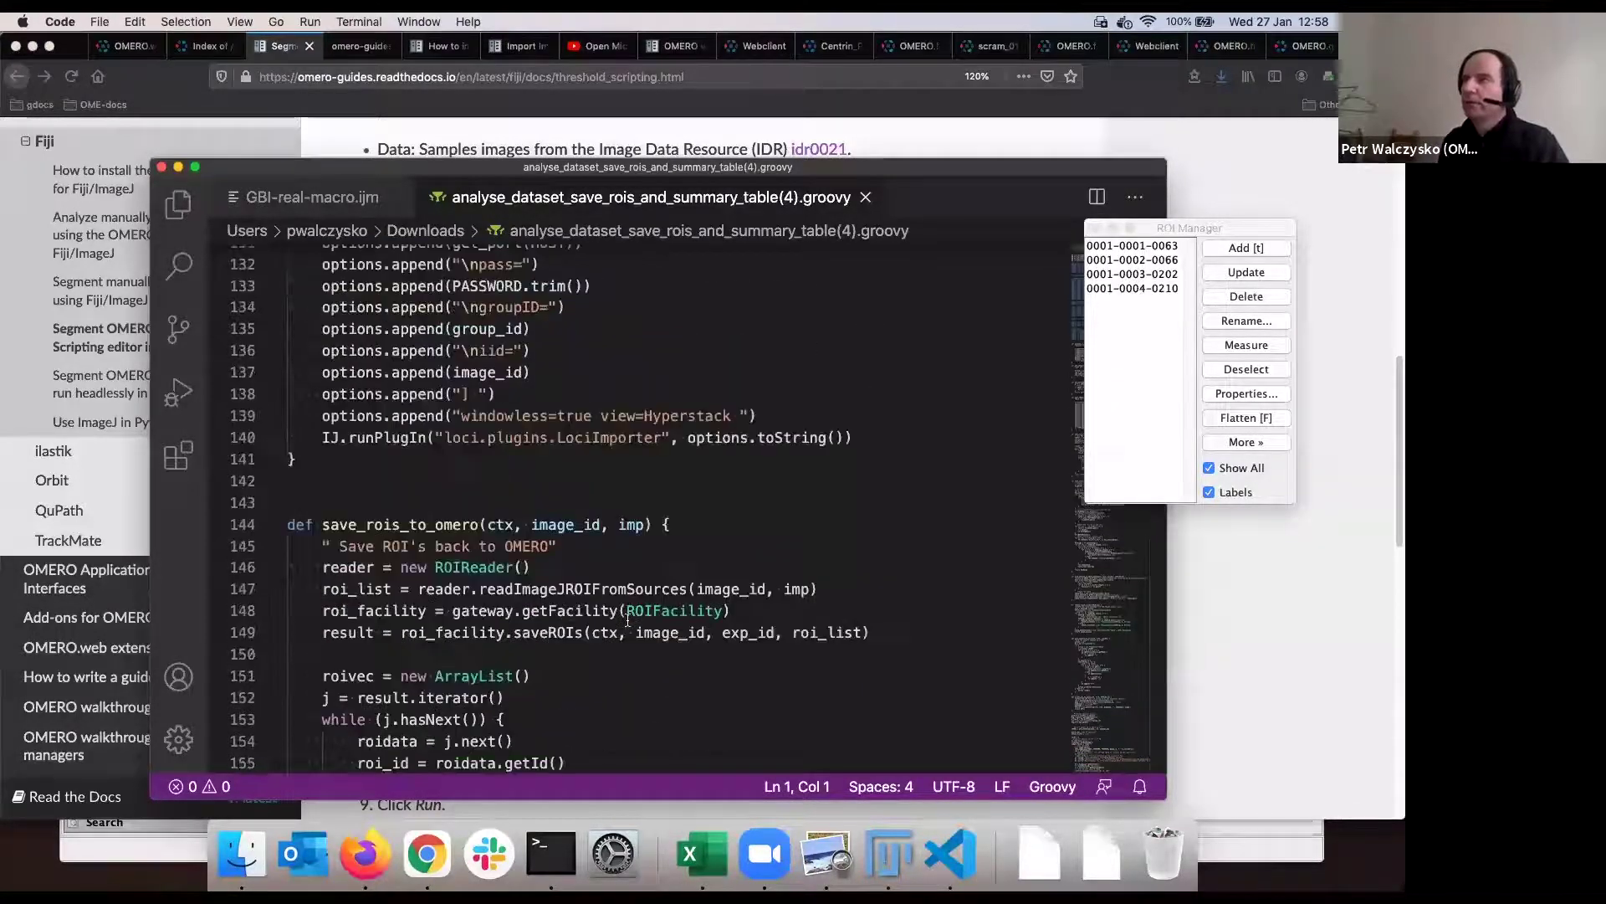
{"action": "scroll", "coordinate": [628, 620], "scroll_direction": "up", "scroll_amount": 4}
{"action": "scroll", "coordinate": [627, 620], "scroll_direction": "down", "scroll_amount": 5}
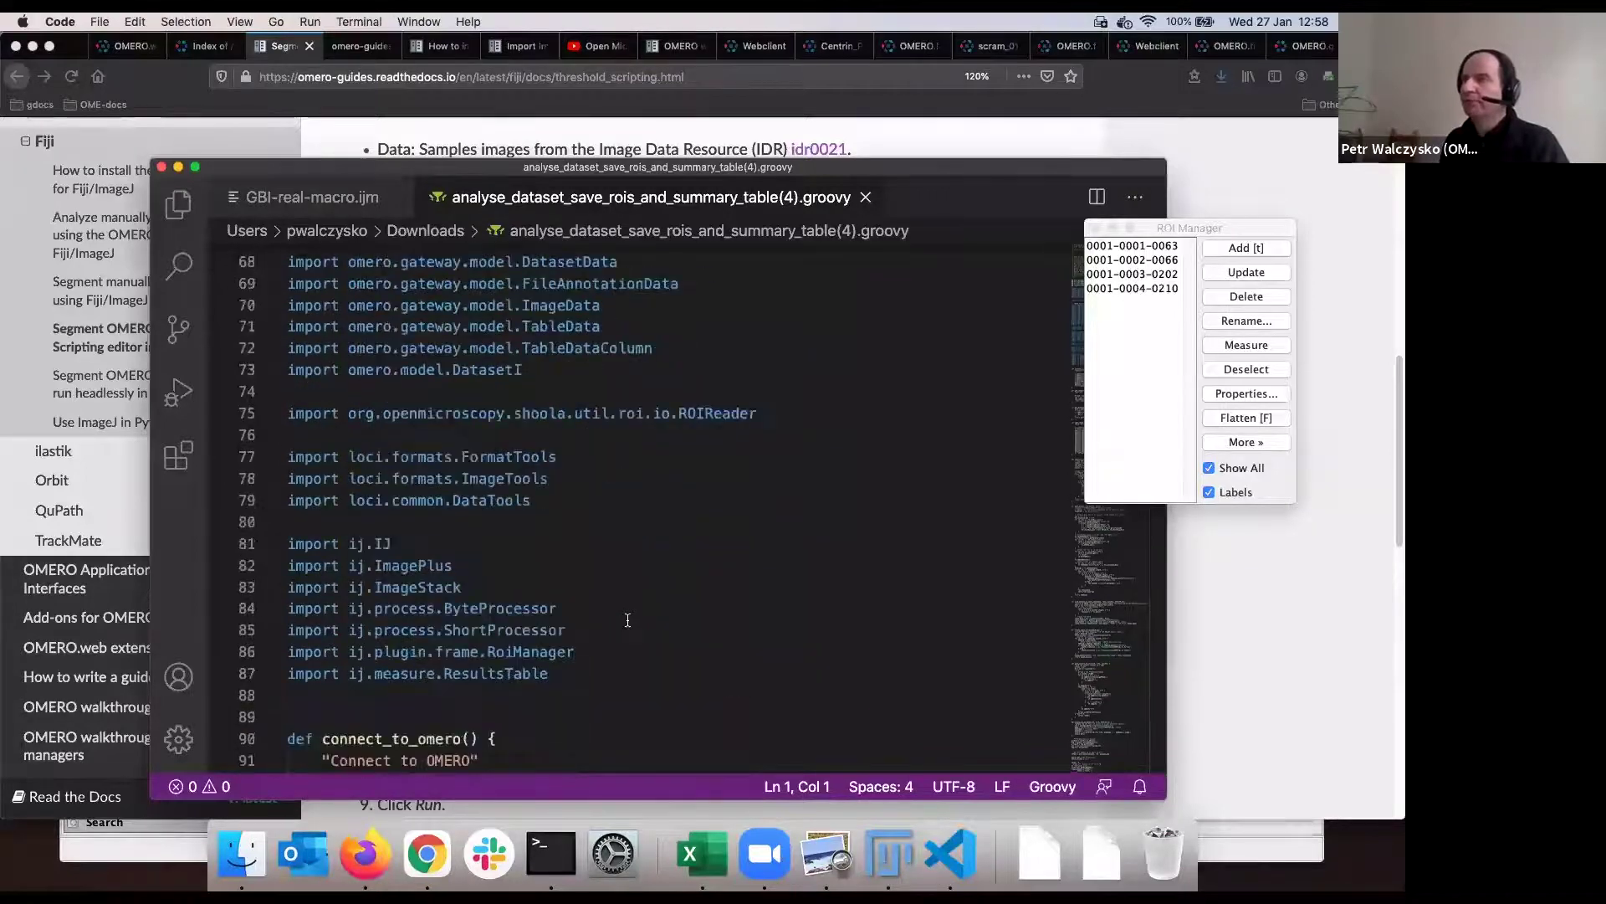
{"action": "scroll", "coordinate": [627, 620], "scroll_direction": "down", "scroll_amount": 2}
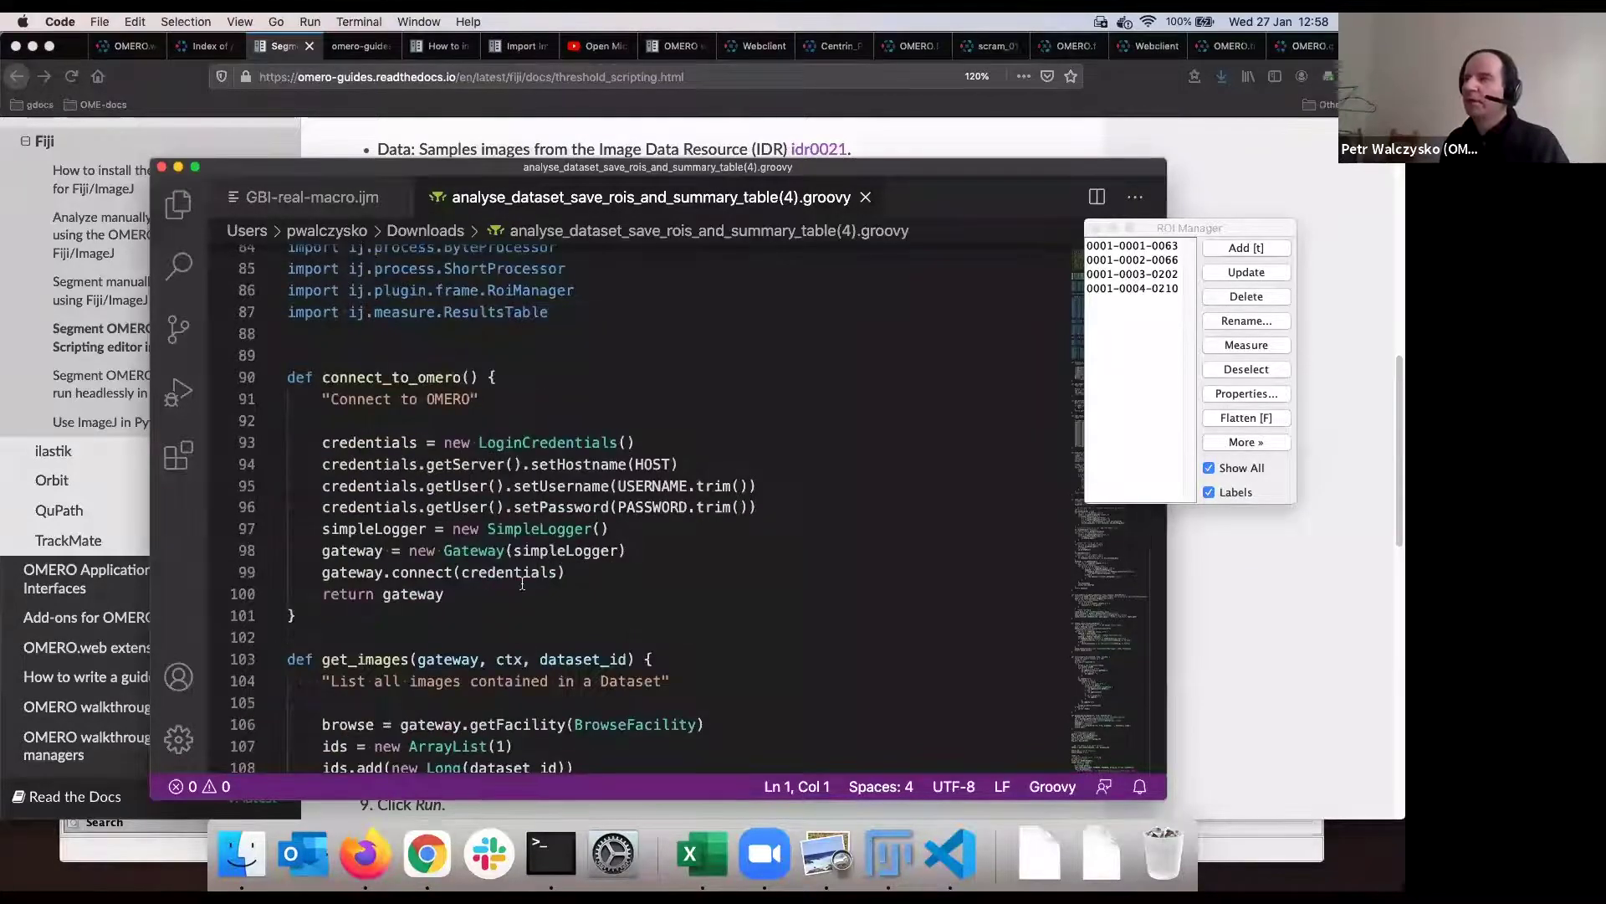
{"action": "scroll", "coordinate": [522, 583], "scroll_direction": "down", "scroll_amount": 1}
{"action": "left_click_drag", "start_coordinate": [432, 557], "coordinate": [284, 446]}
{"action": "left_click_drag", "start_coordinate": [257, 308], "coordinate": [259, 293]}
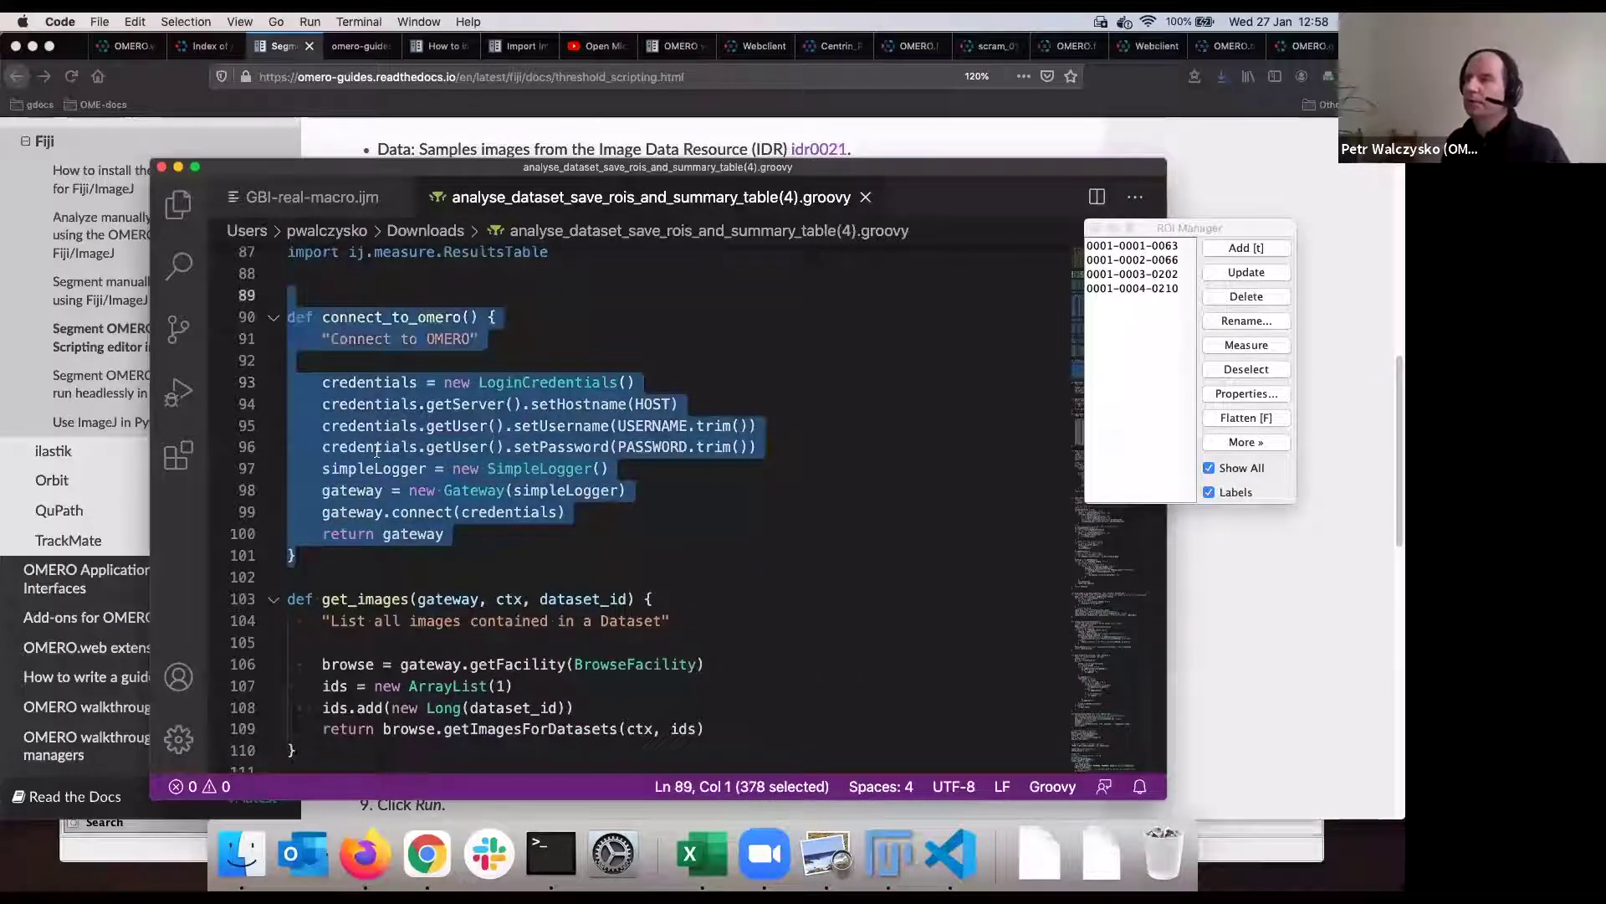
{"action": "scroll", "coordinate": [376, 452], "scroll_direction": "down", "scroll_amount": 3}
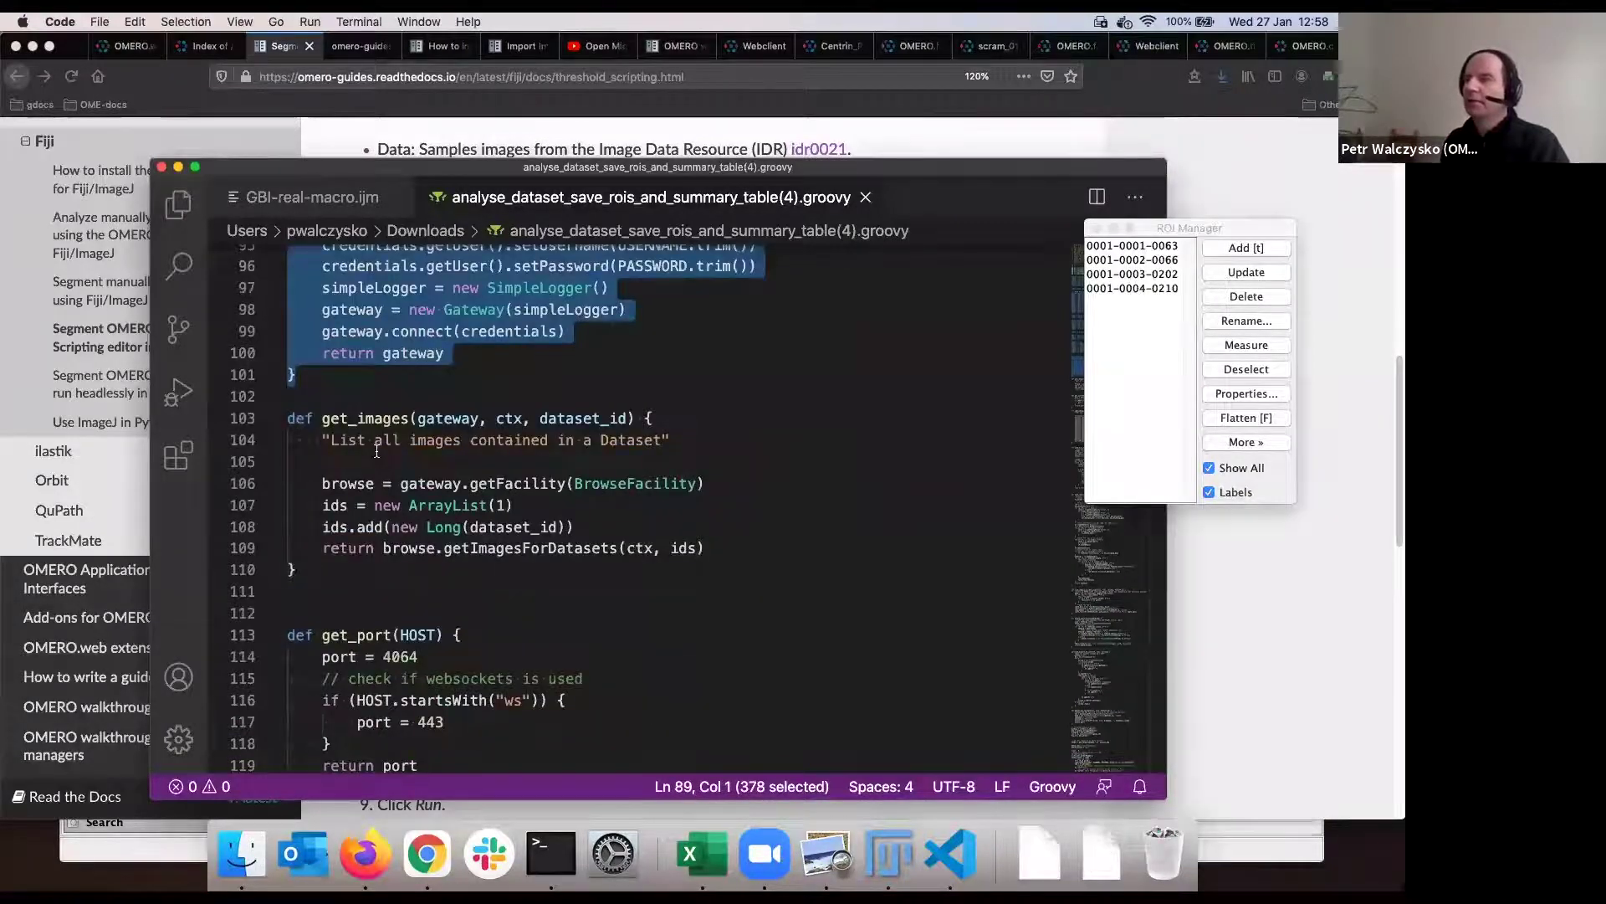
{"action": "scroll", "coordinate": [376, 451], "scroll_direction": "down", "scroll_amount": 8}
{"action": "scroll", "coordinate": [378, 451], "scroll_direction": "down", "scroll_amount": 1}
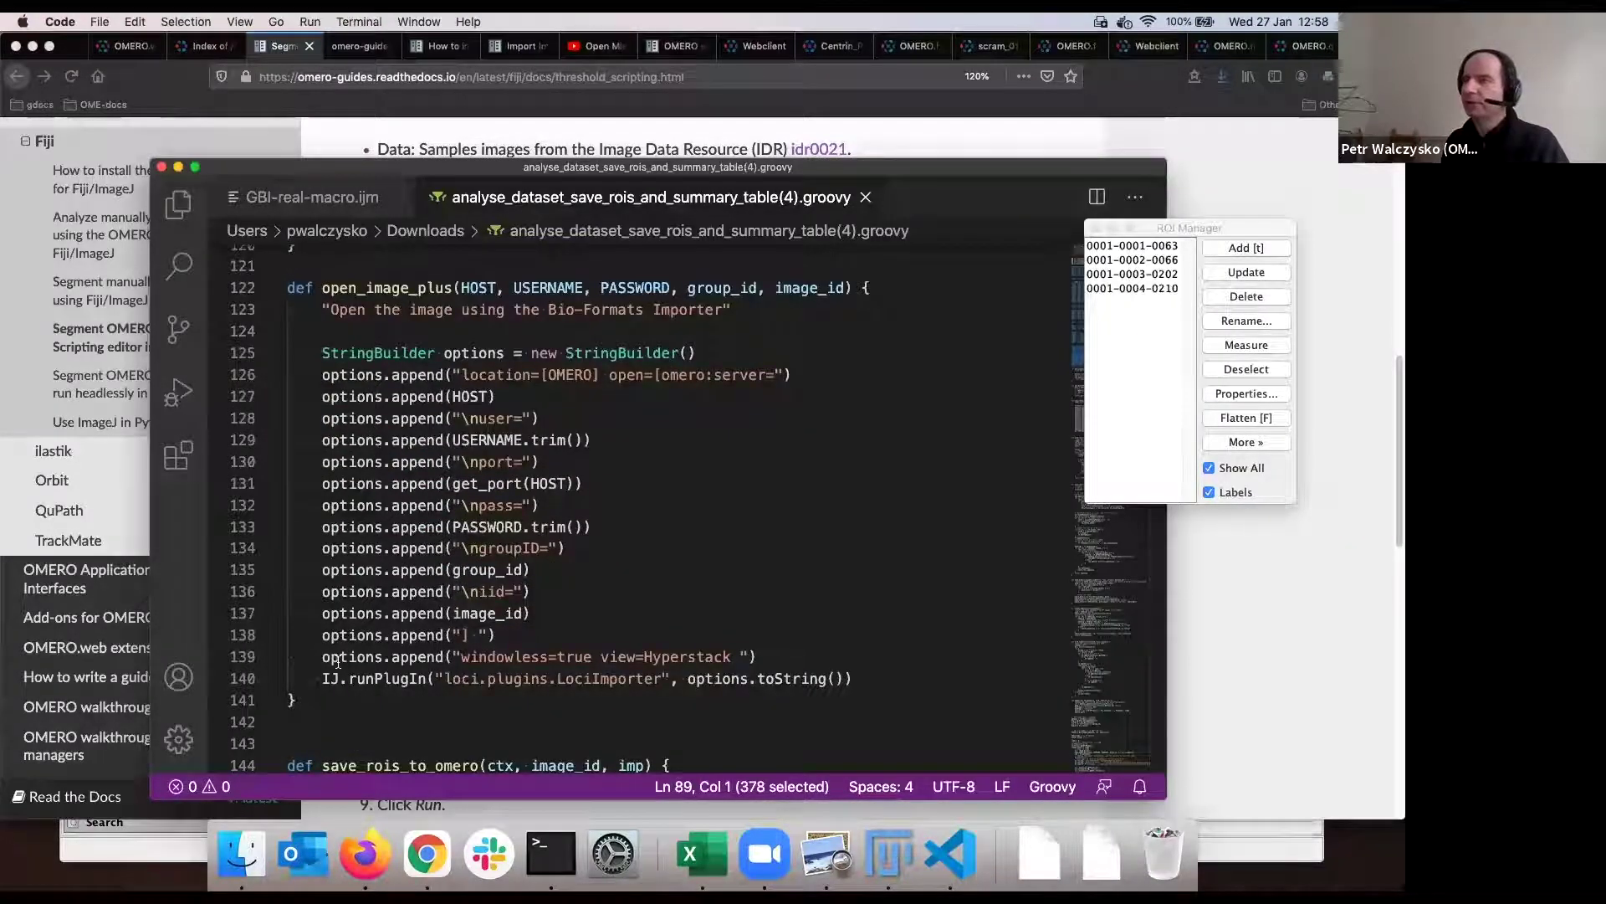
{"action": "scroll", "coordinate": [338, 661], "scroll_direction": "down", "scroll_amount": 2}
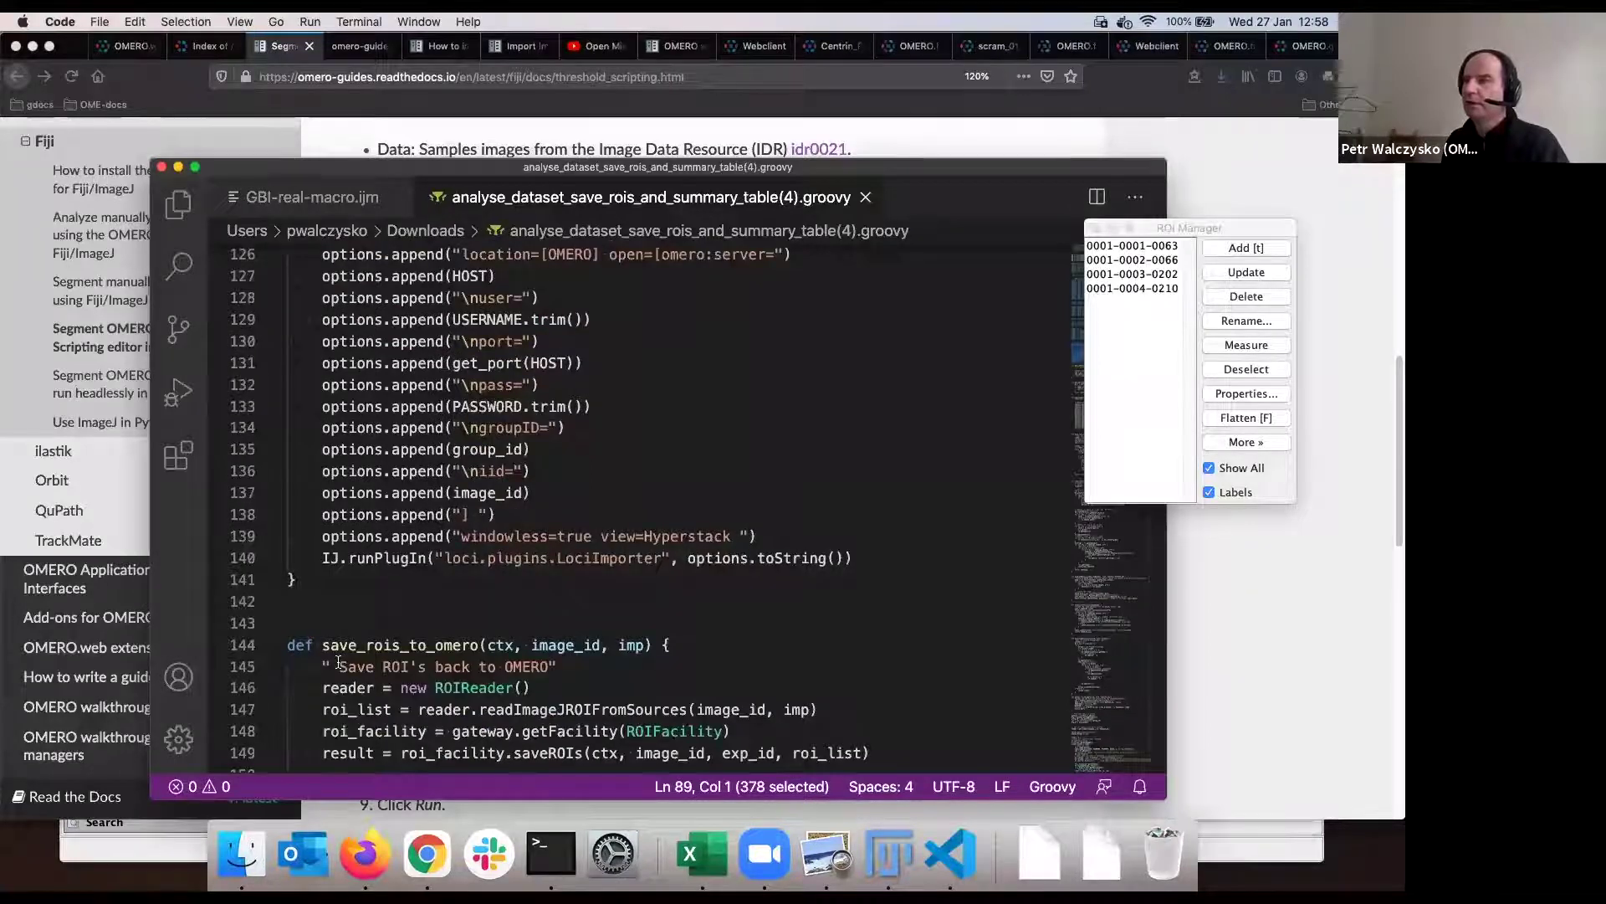
{"action": "scroll", "coordinate": [337, 661], "scroll_direction": "down", "scroll_amount": 4}
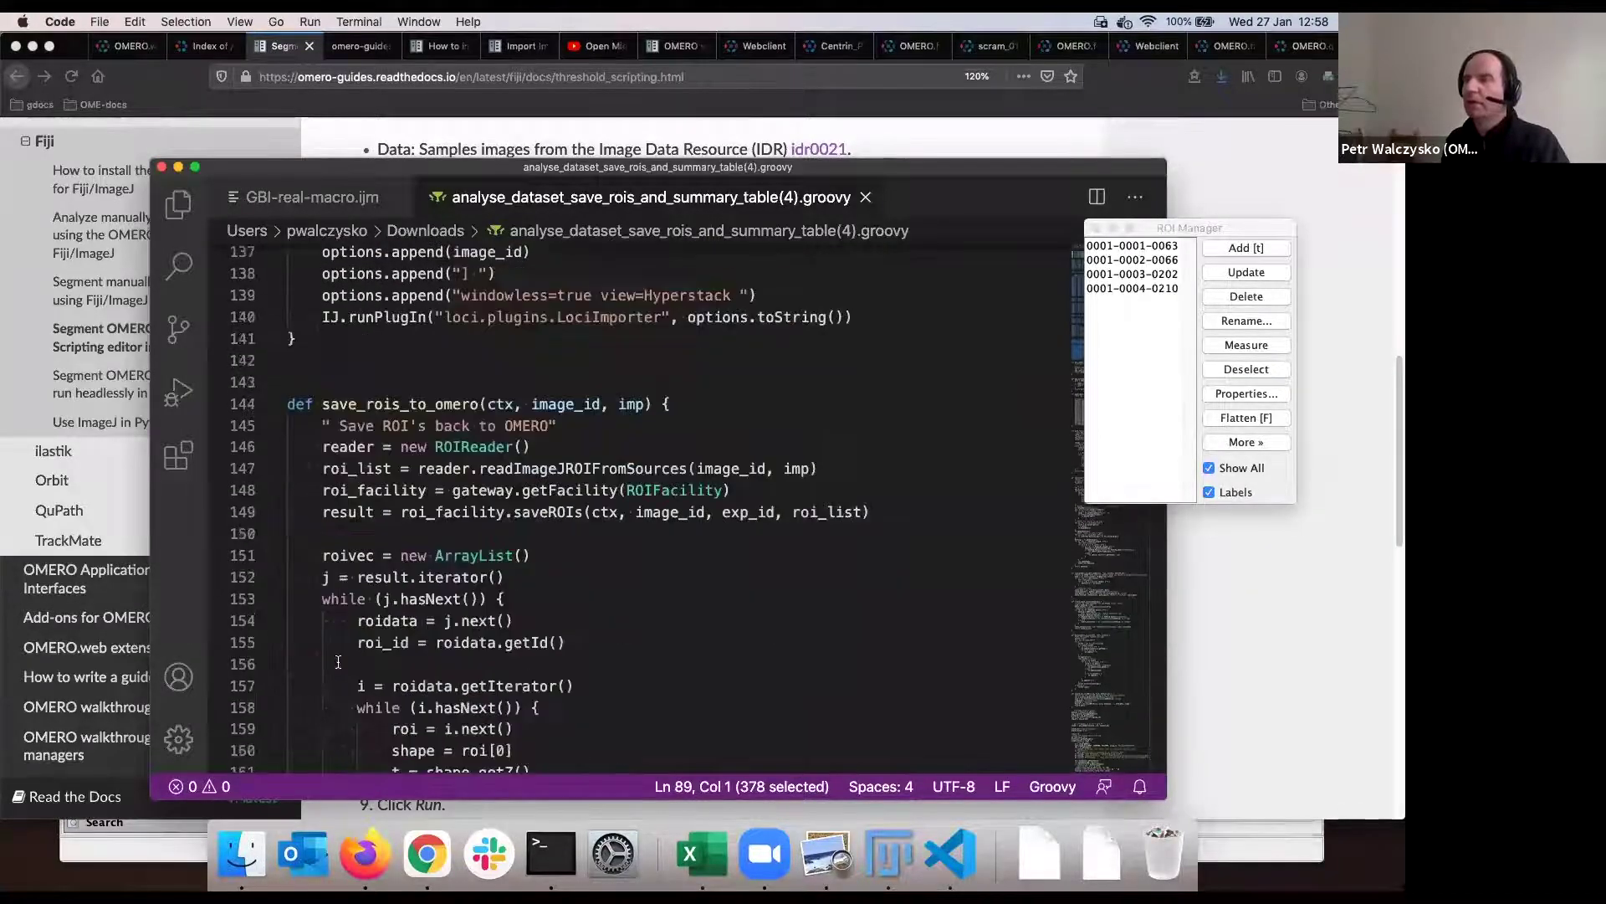
{"action": "scroll", "coordinate": [338, 662], "scroll_direction": "down", "scroll_amount": 2}
{"action": "scroll", "coordinate": [445, 550], "scroll_direction": "down", "scroll_amount": 4}
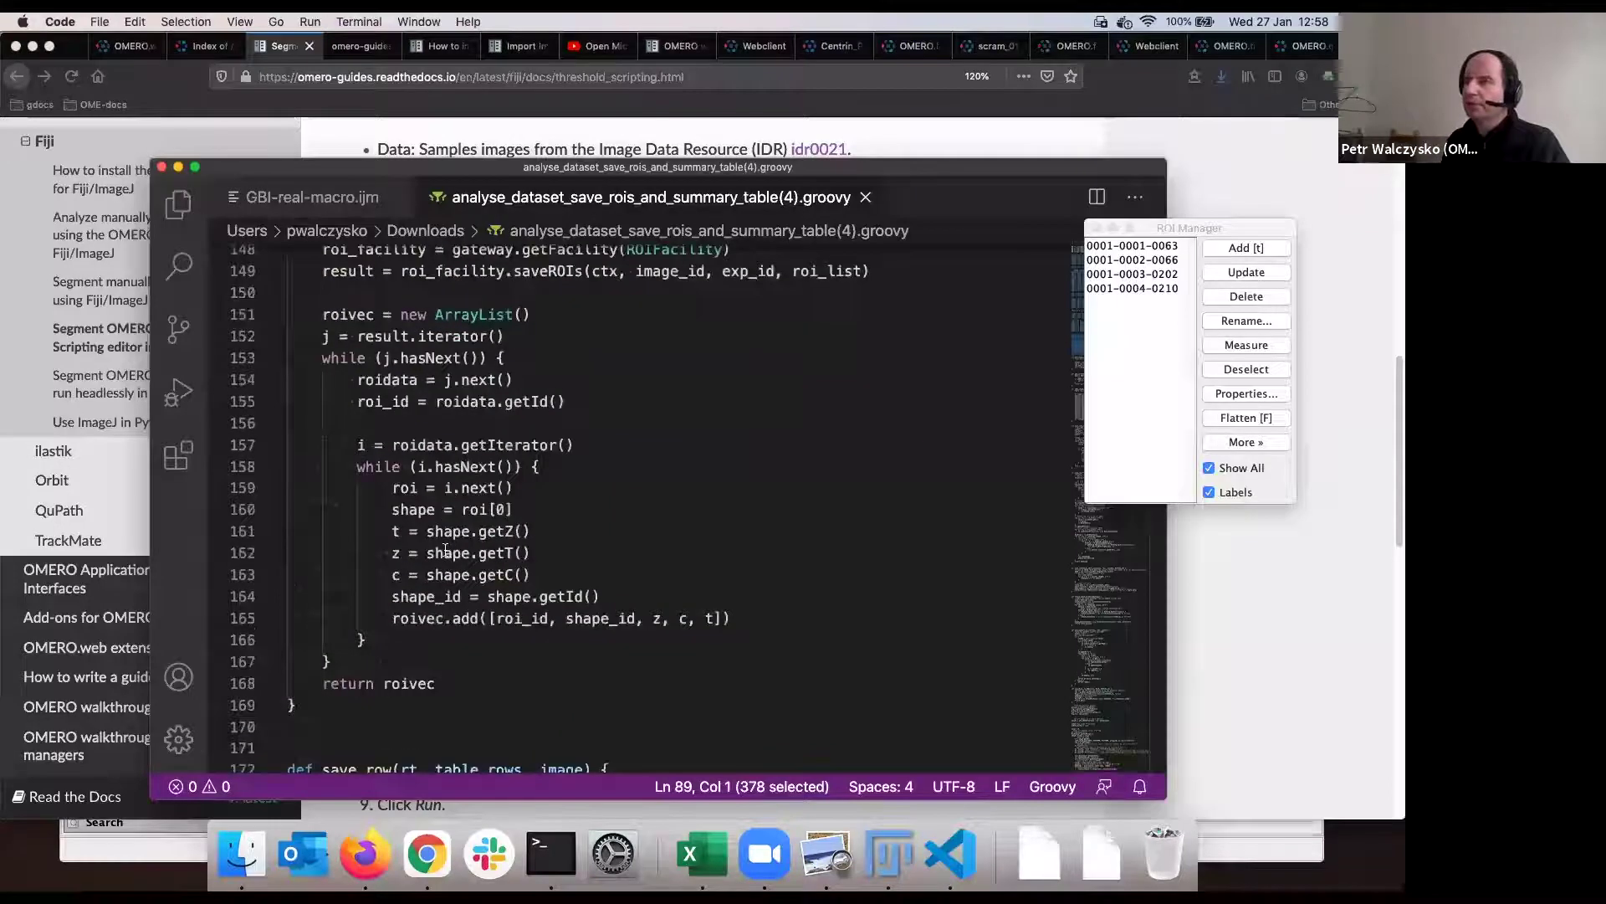
{"action": "scroll", "coordinate": [445, 550], "scroll_direction": "down", "scroll_amount": 2}
{"action": "scroll", "coordinate": [445, 550], "scroll_direction": "down", "scroll_amount": 3}
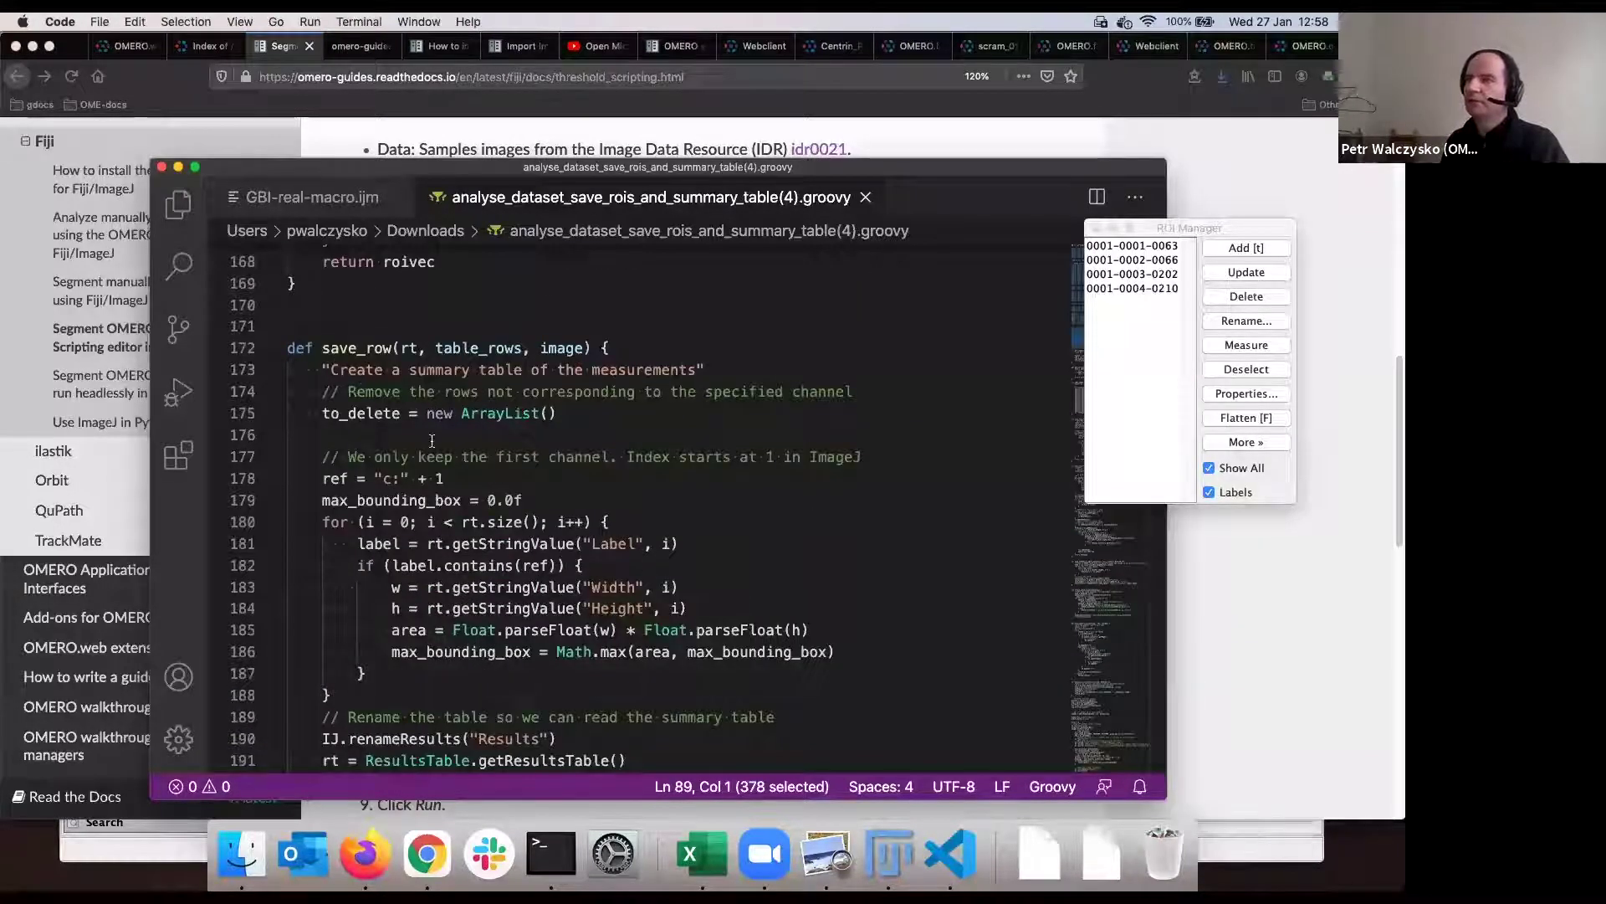
{"action": "scroll", "coordinate": [431, 456], "scroll_direction": "down", "scroll_amount": 3}
{"action": "scroll", "coordinate": [429, 472], "scroll_direction": "down", "scroll_amount": 8}
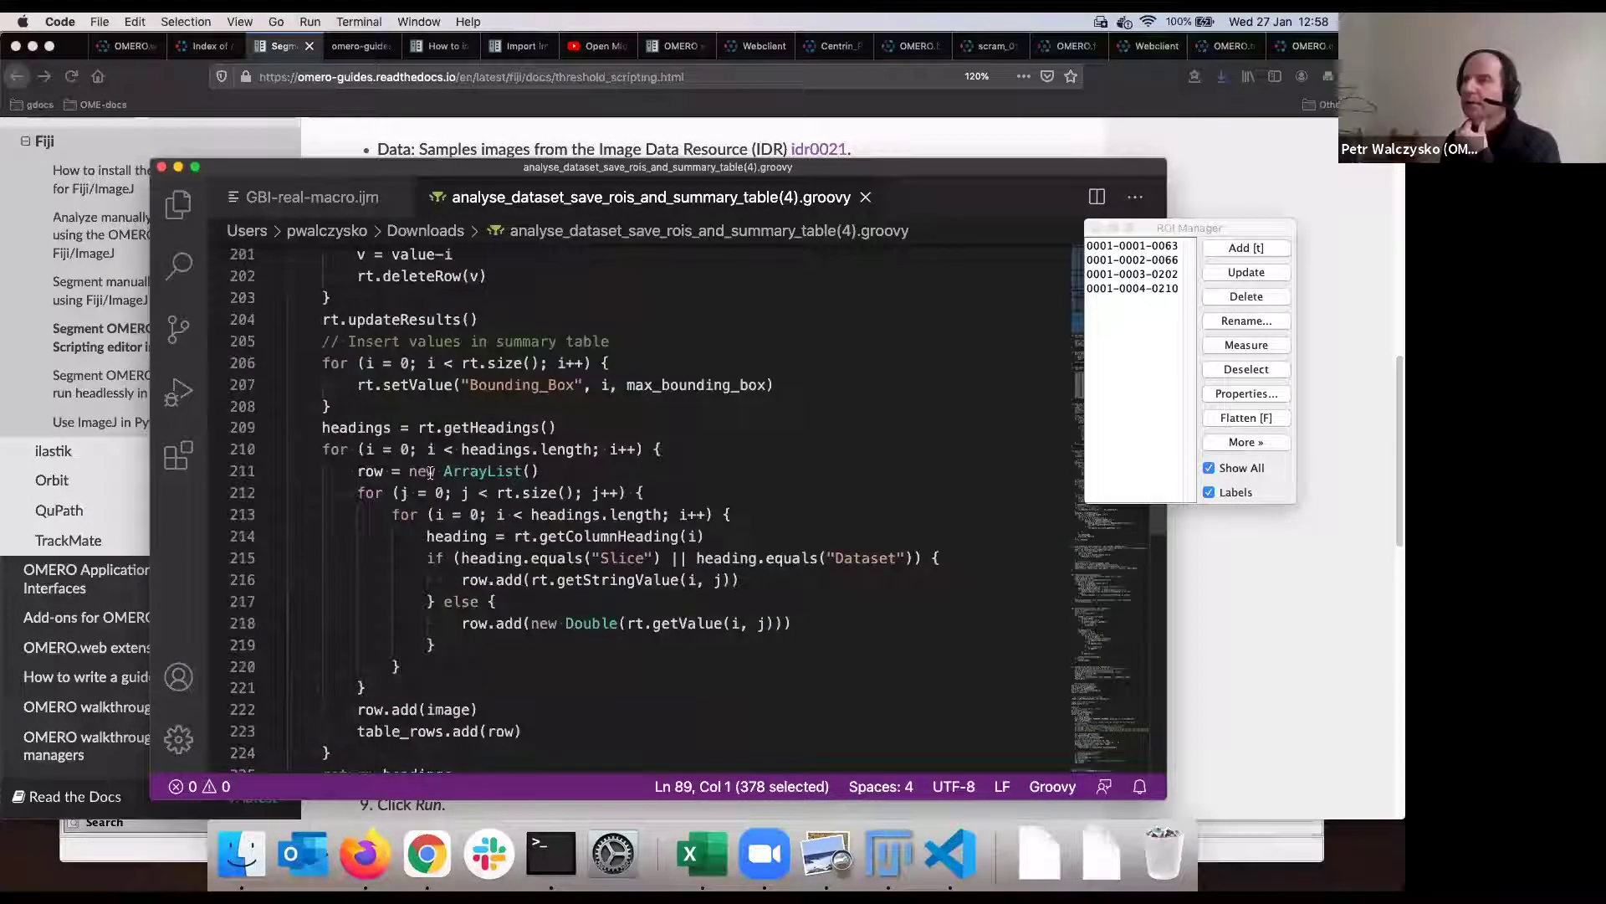
{"action": "scroll", "coordinate": [429, 473], "scroll_direction": "down", "scroll_amount": 6}
{"action": "scroll", "coordinate": [430, 471], "scroll_direction": "down", "scroll_amount": 7}
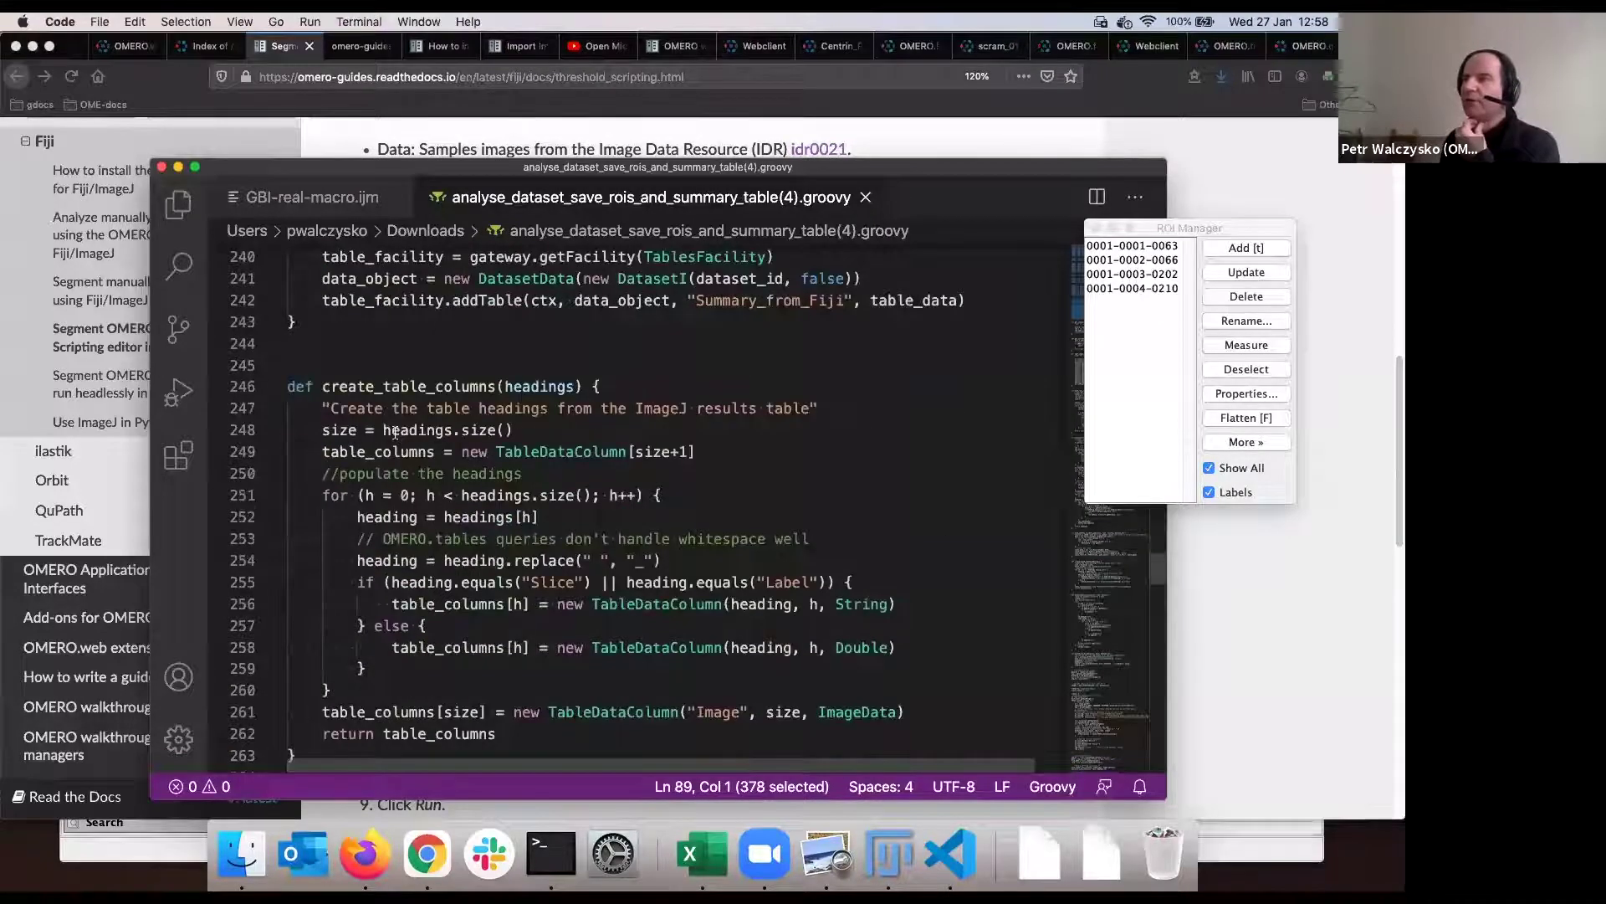
{"action": "scroll", "coordinate": [395, 432], "scroll_direction": "down", "scroll_amount": 8}
{"action": "scroll", "coordinate": [395, 432], "scroll_direction": "down", "scroll_amount": 6}
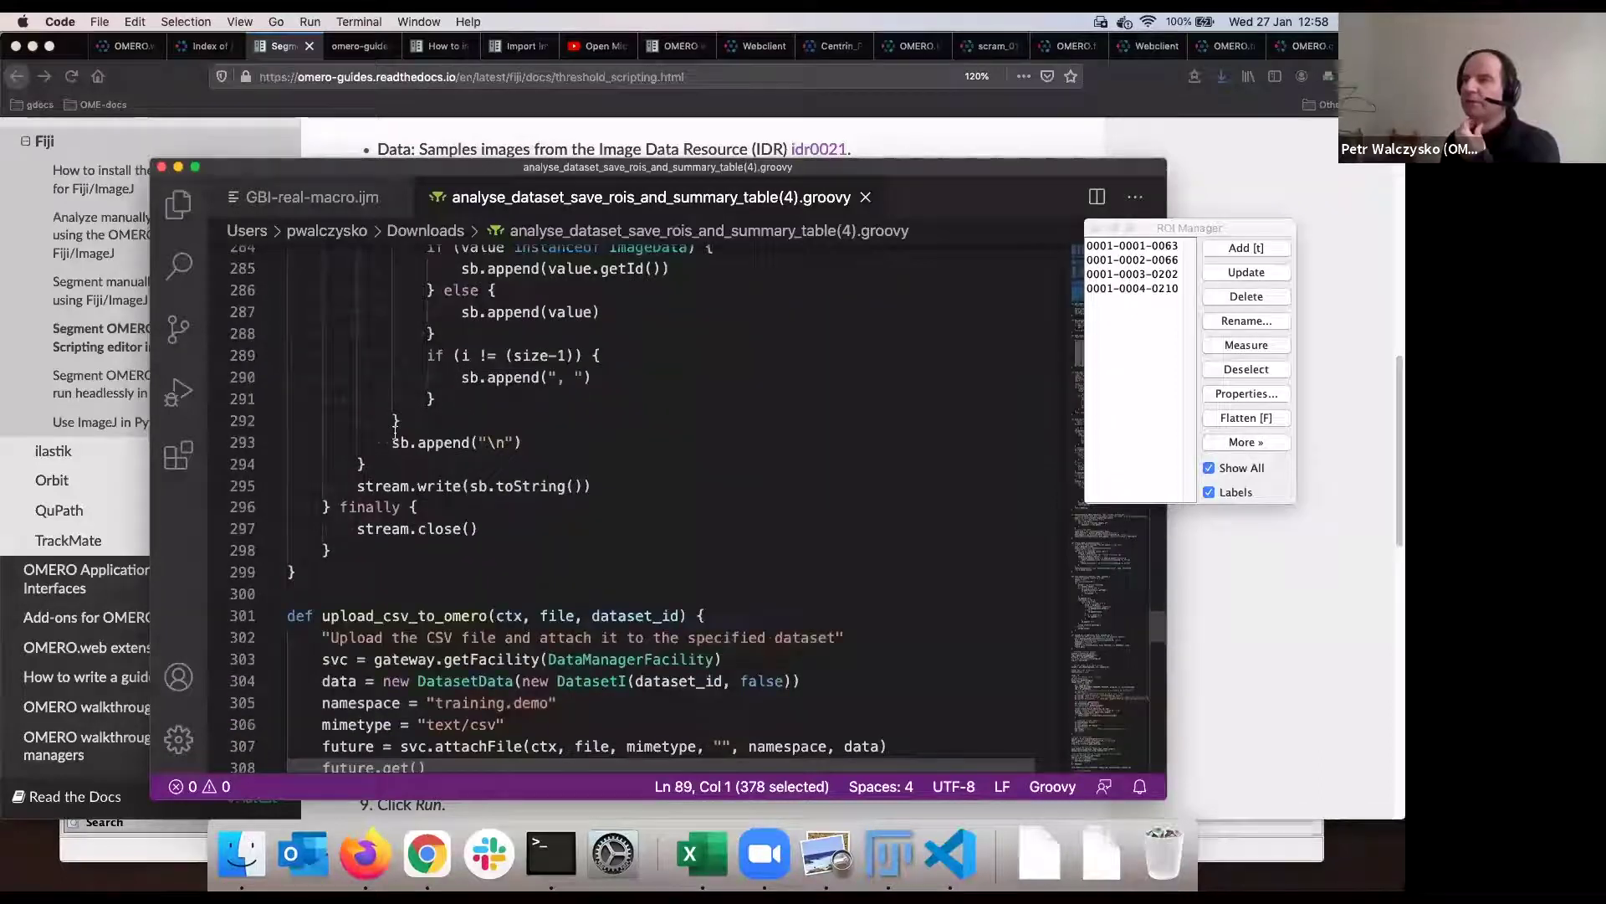
{"action": "scroll", "coordinate": [395, 432], "scroll_direction": "down", "scroll_amount": 2}
{"action": "scroll", "coordinate": [395, 432], "scroll_direction": "down", "scroll_amount": 7}
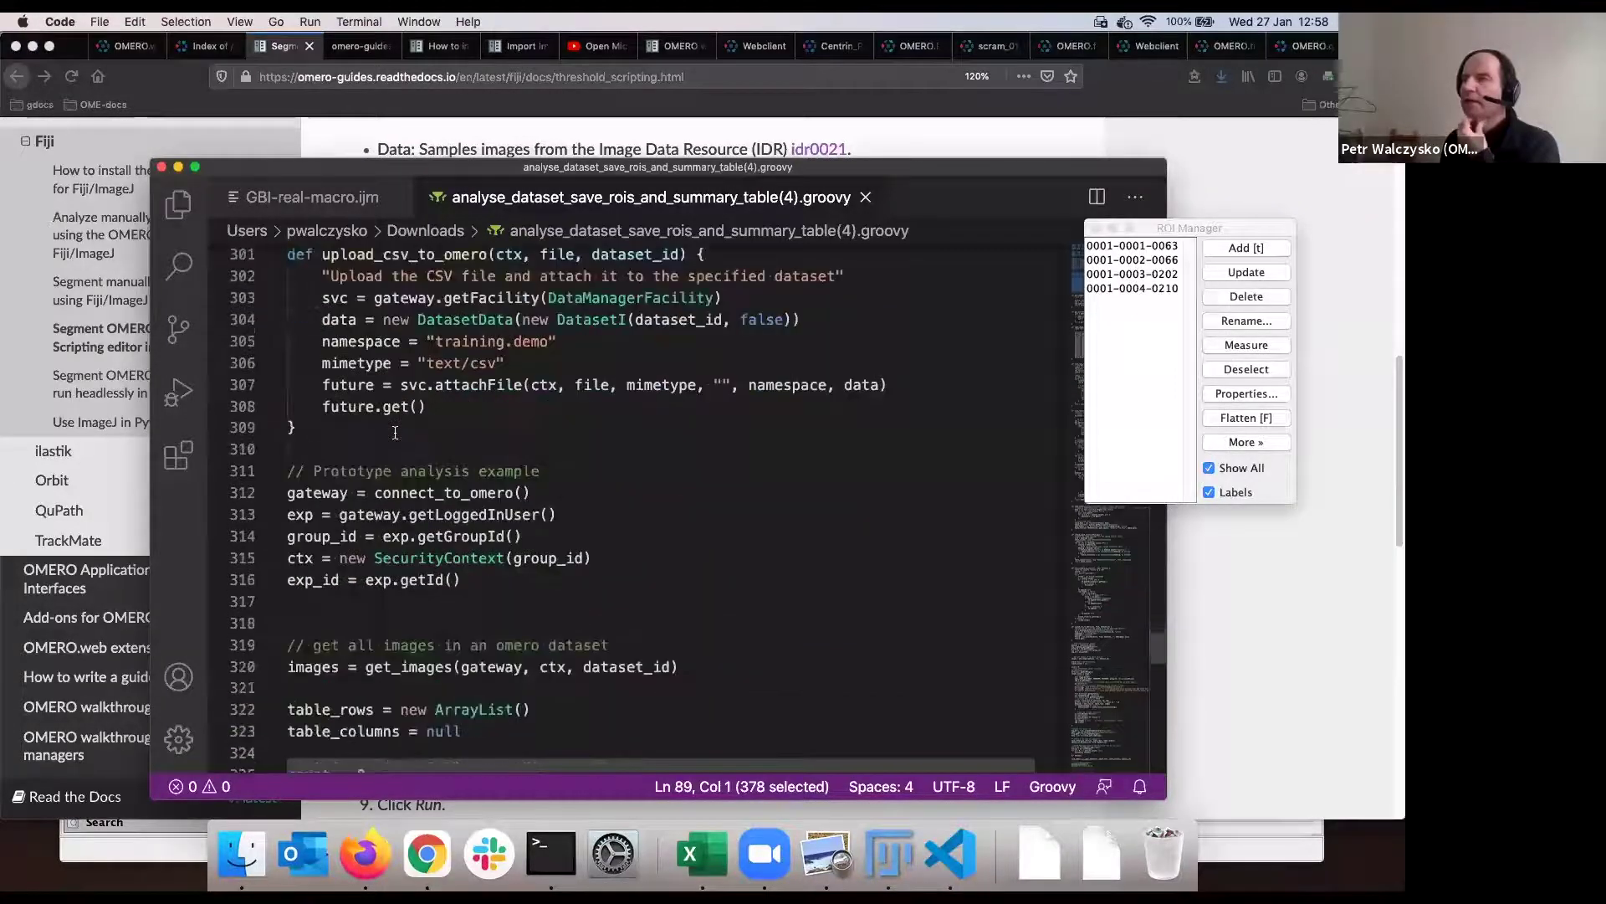
{"action": "scroll", "coordinate": [395, 432], "scroll_direction": "down", "scroll_amount": 2}
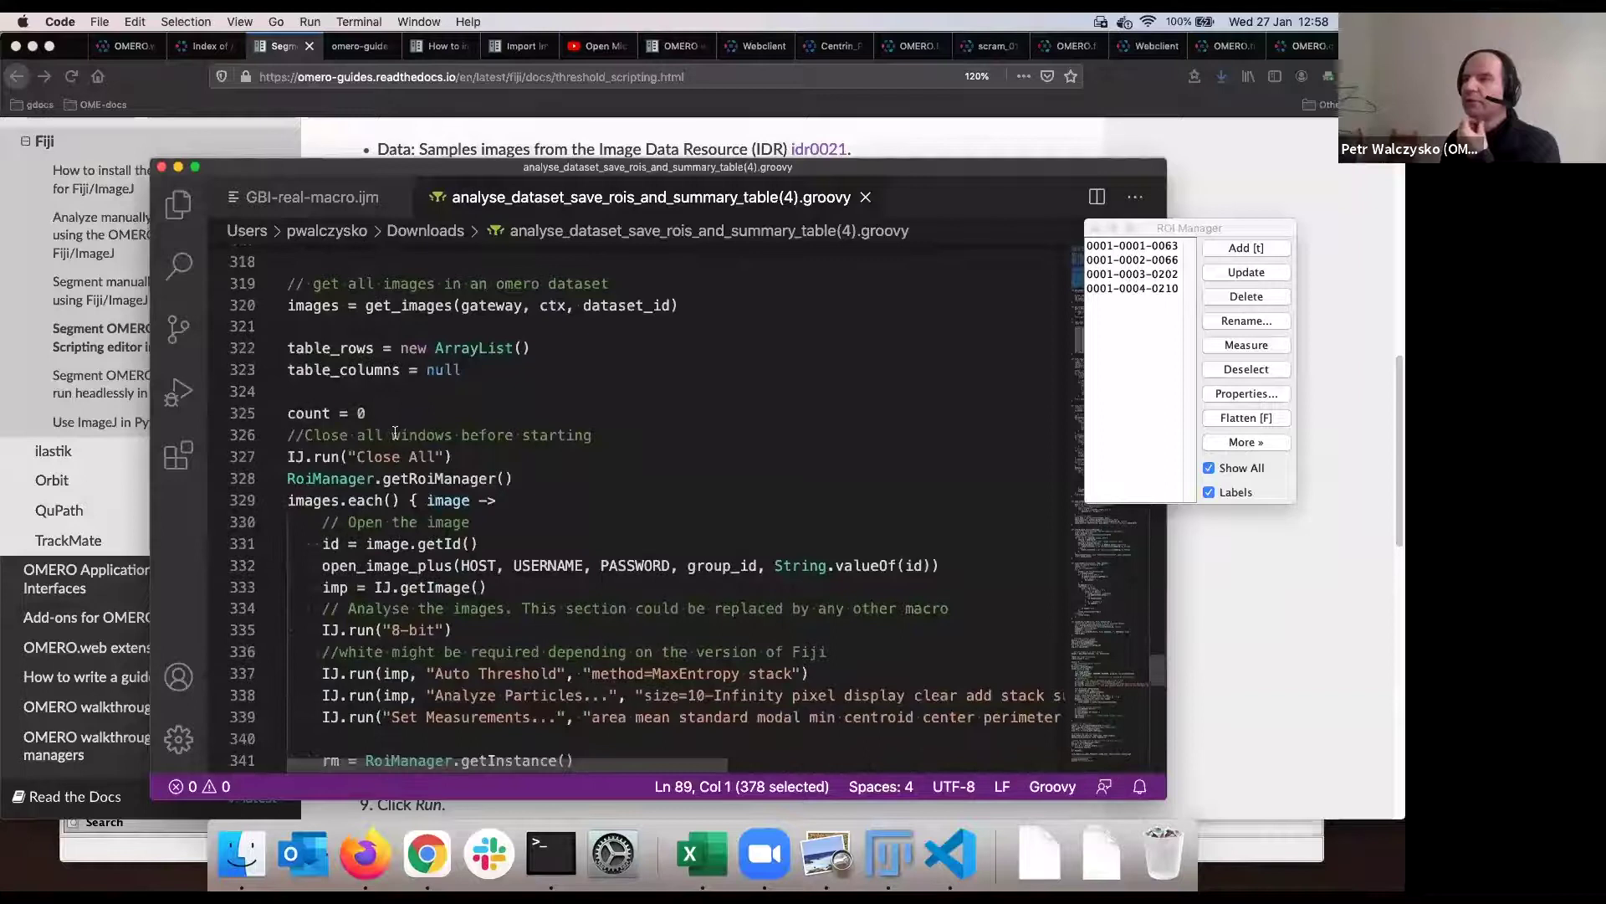
{"action": "scroll", "coordinate": [395, 431], "scroll_direction": "down", "scroll_amount": 1}
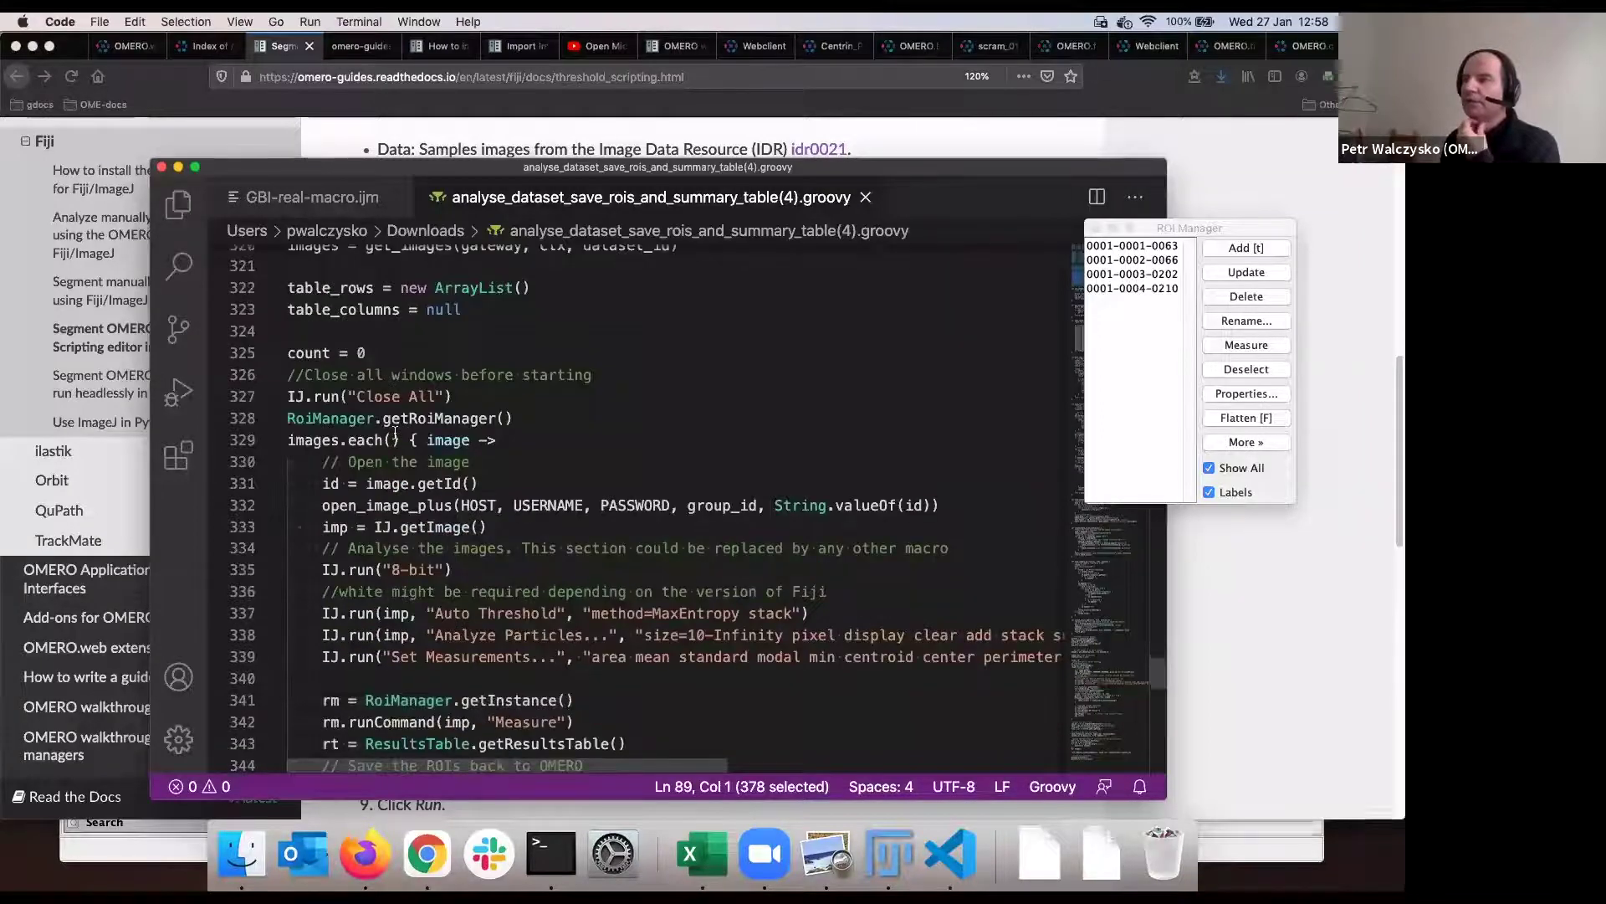
{"action": "scroll", "coordinate": [325, 377], "scroll_direction": "up", "scroll_amount": 3}
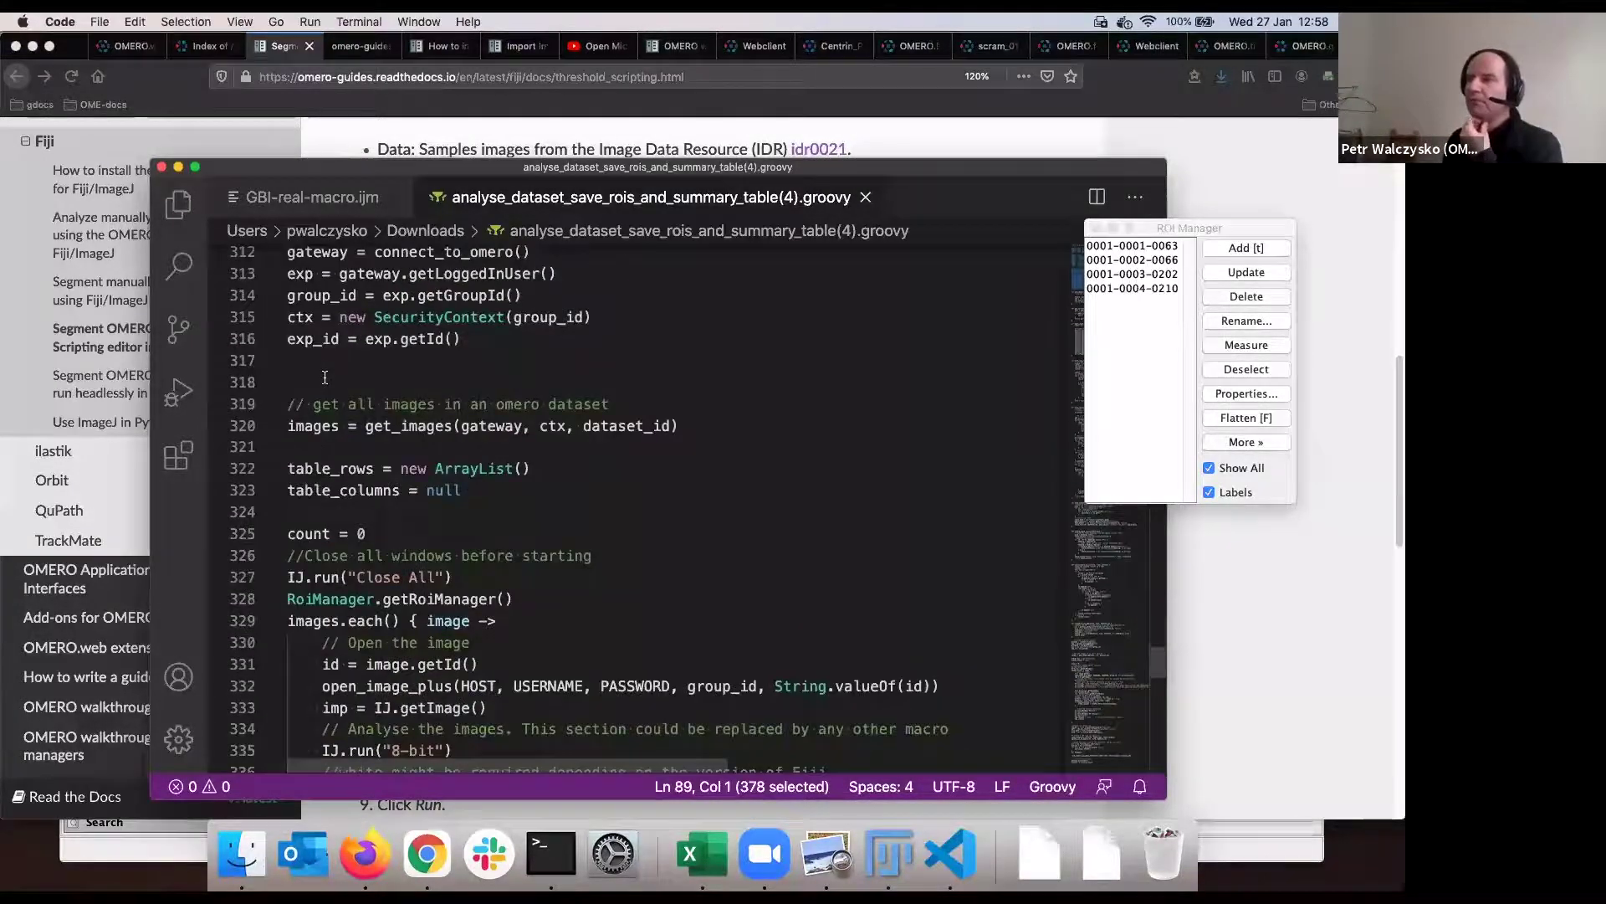
{"action": "scroll", "coordinate": [325, 377], "scroll_direction": "down", "scroll_amount": 2}
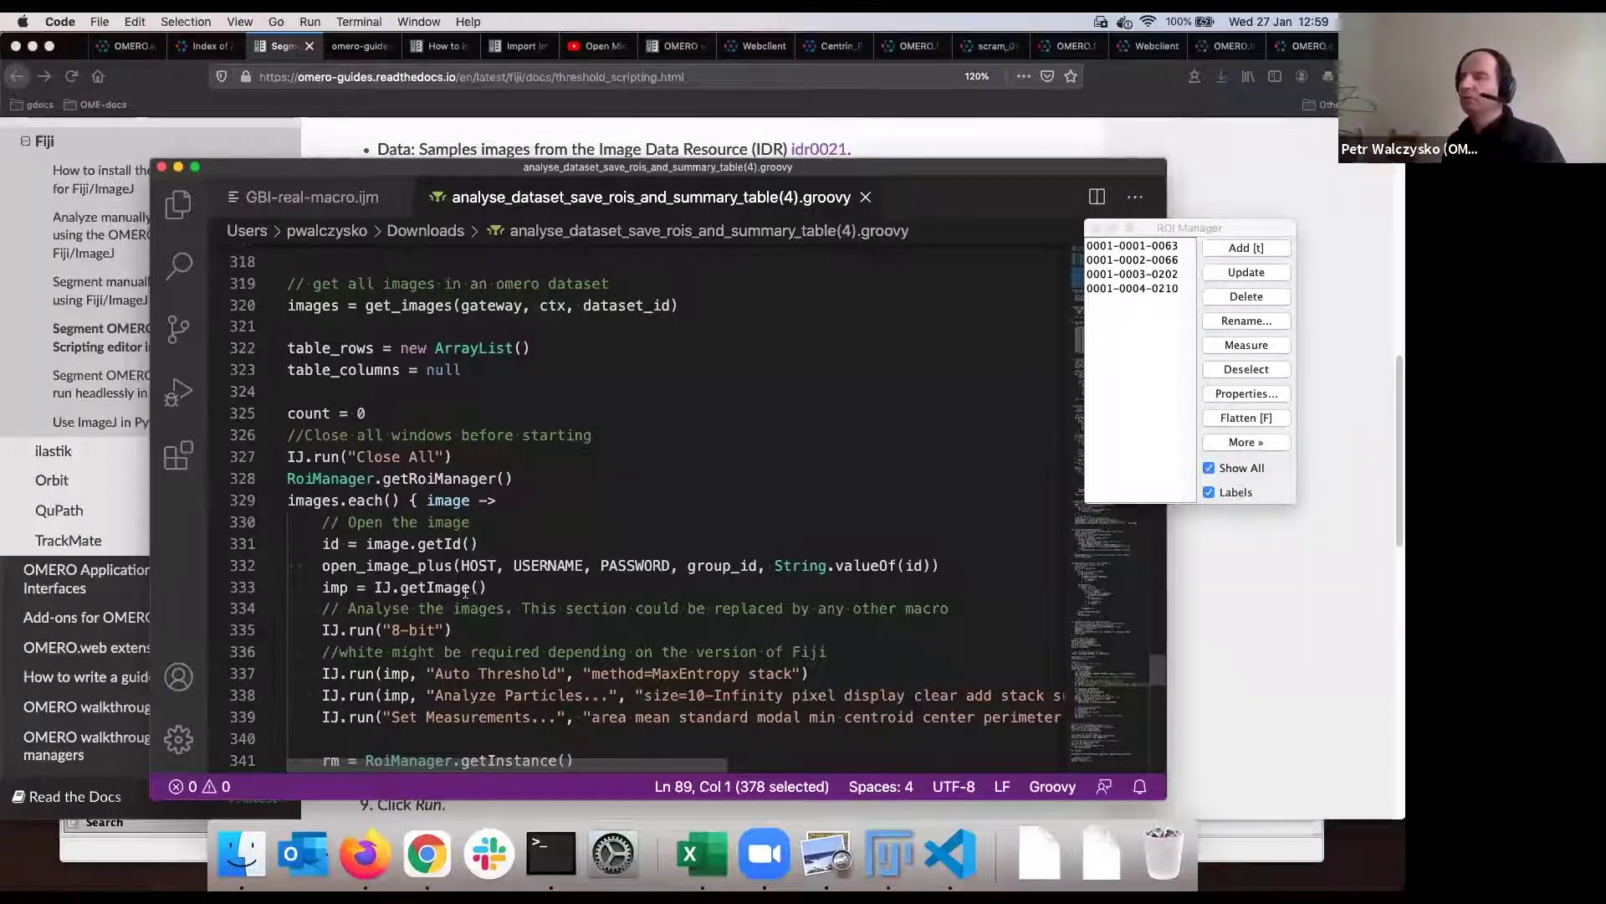
{"action": "left_click_drag", "start_coordinate": [316, 630], "coordinate": [943, 720]}
{"action": "left_click_drag", "start_coordinate": [728, 770], "coordinate": [452, 679]}
{"action": "left_click", "coordinate": [506, 694]}
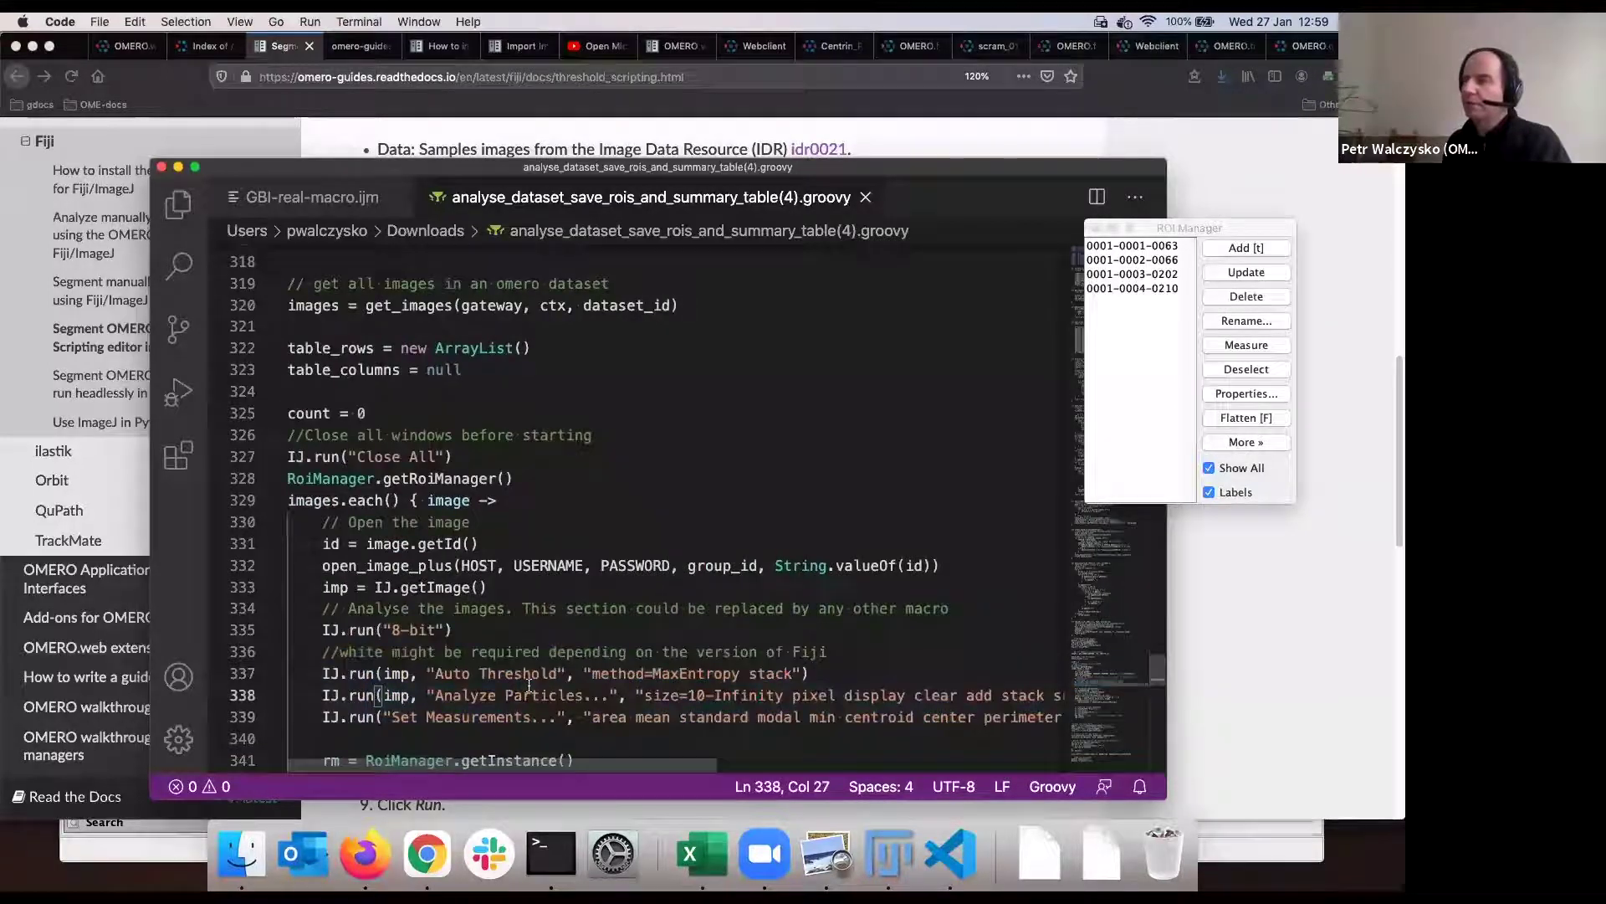
{"action": "scroll", "coordinate": [523, 677], "scroll_direction": "down", "scroll_amount": 1}
{"action": "left_click_drag", "start_coordinate": [318, 568], "coordinate": [456, 570]}
{"action": "left_click_drag", "start_coordinate": [315, 613], "coordinate": [680, 636]}
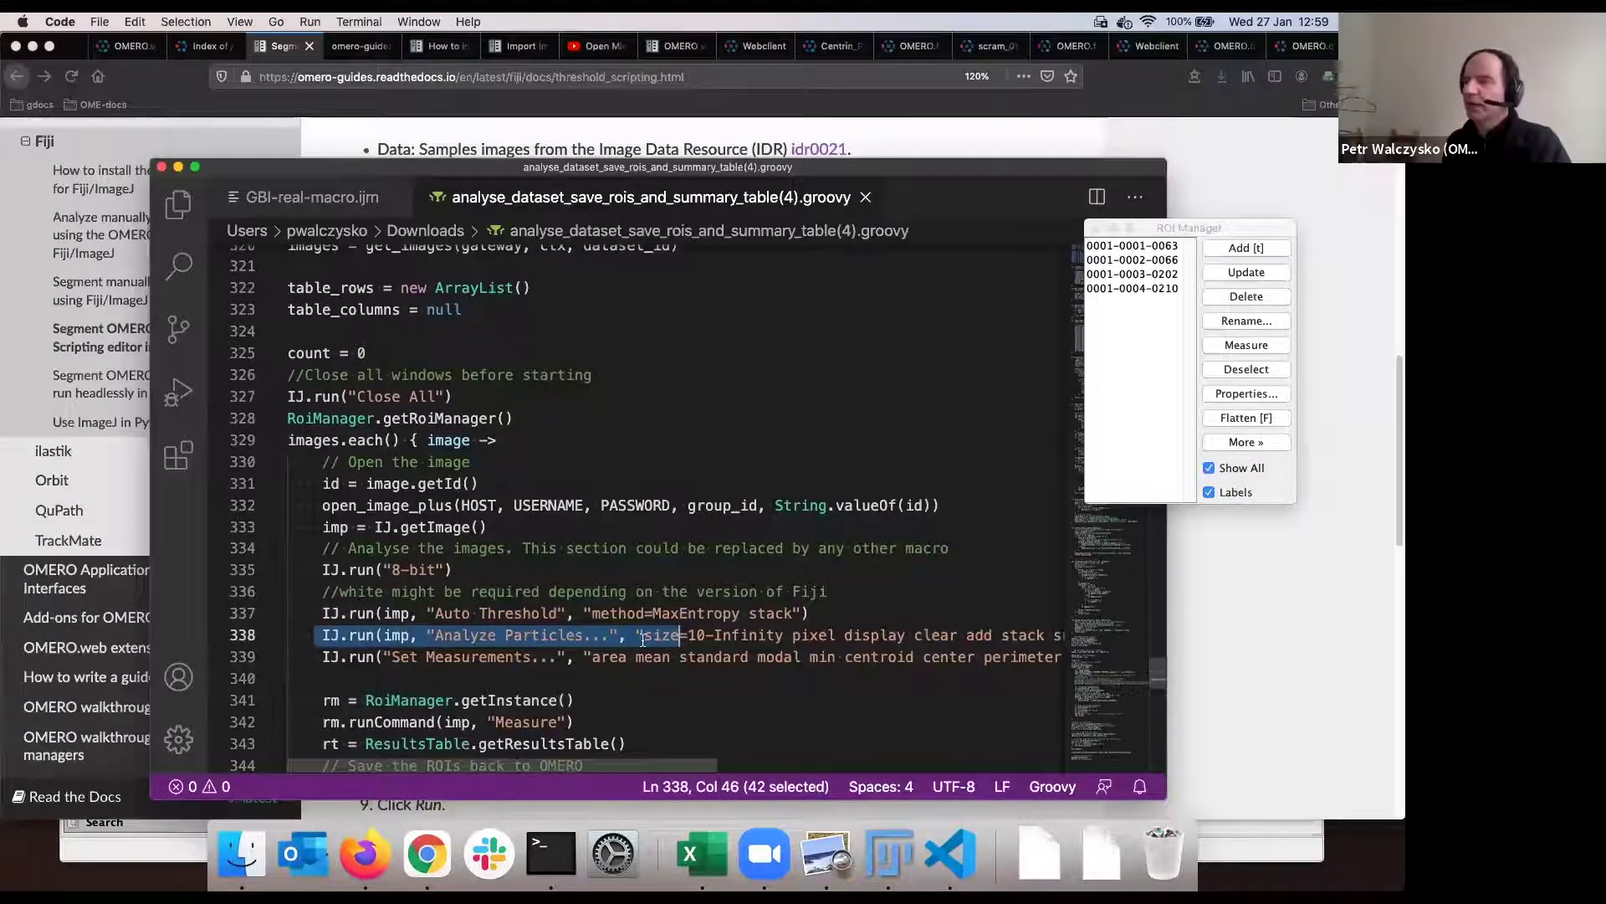
{"action": "left_click_drag", "start_coordinate": [322, 656], "coordinate": [757, 657]}
{"action": "scroll", "coordinate": [642, 638], "scroll_direction": "down", "scroll_amount": 3}
{"action": "scroll", "coordinate": [642, 638], "scroll_direction": "down", "scroll_amount": 5}
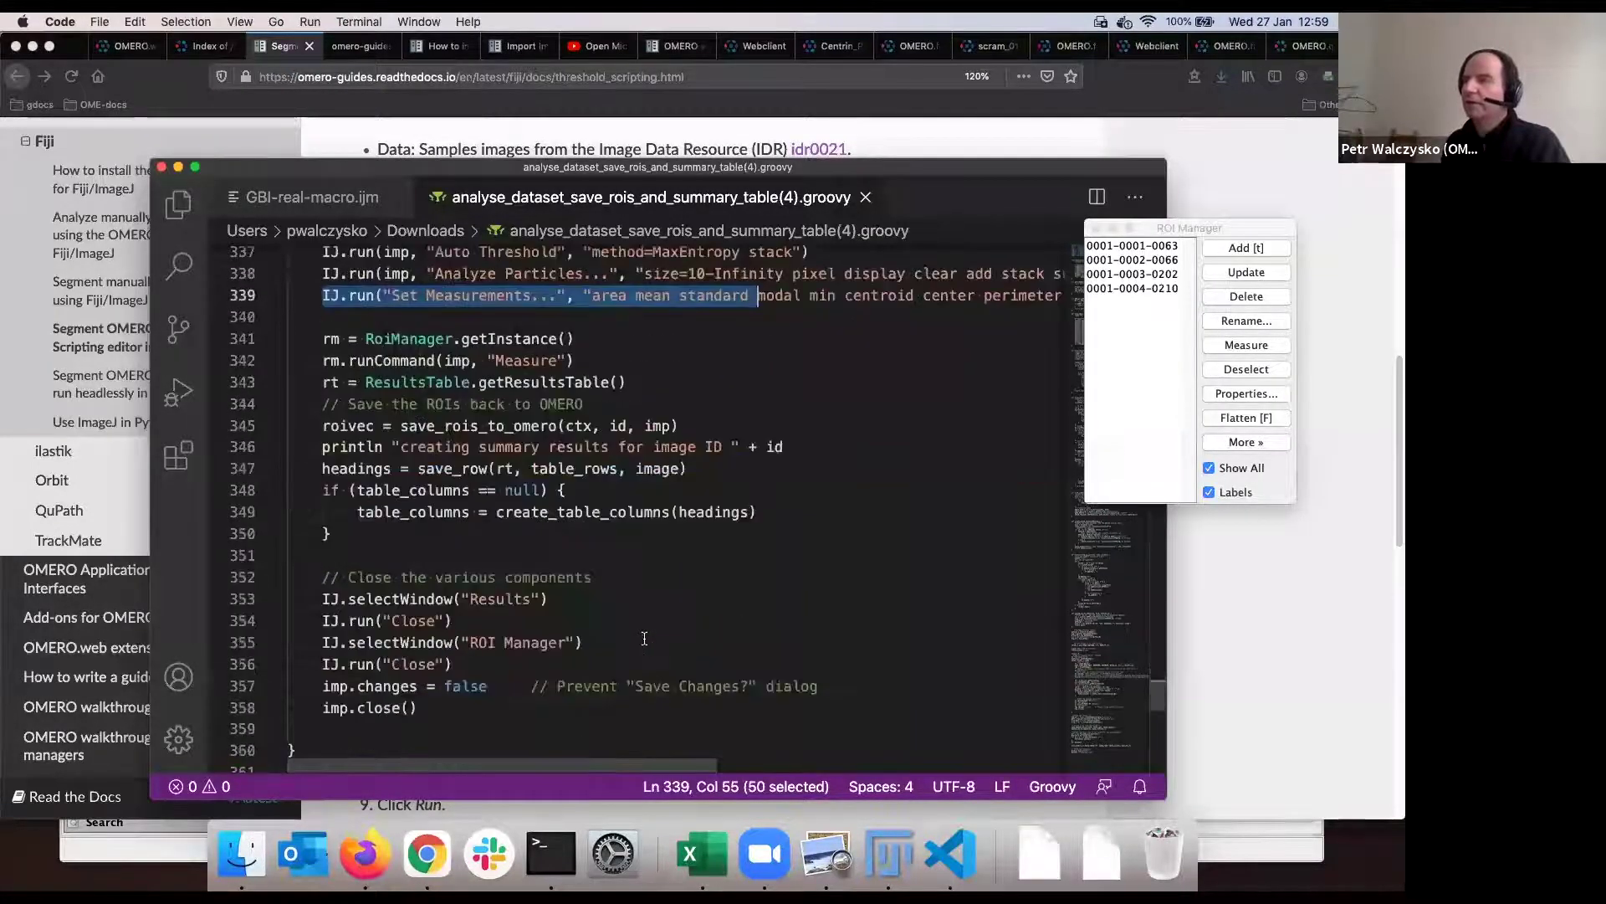
{"action": "scroll", "coordinate": [416, 665], "scroll_direction": "down", "scroll_amount": 5}
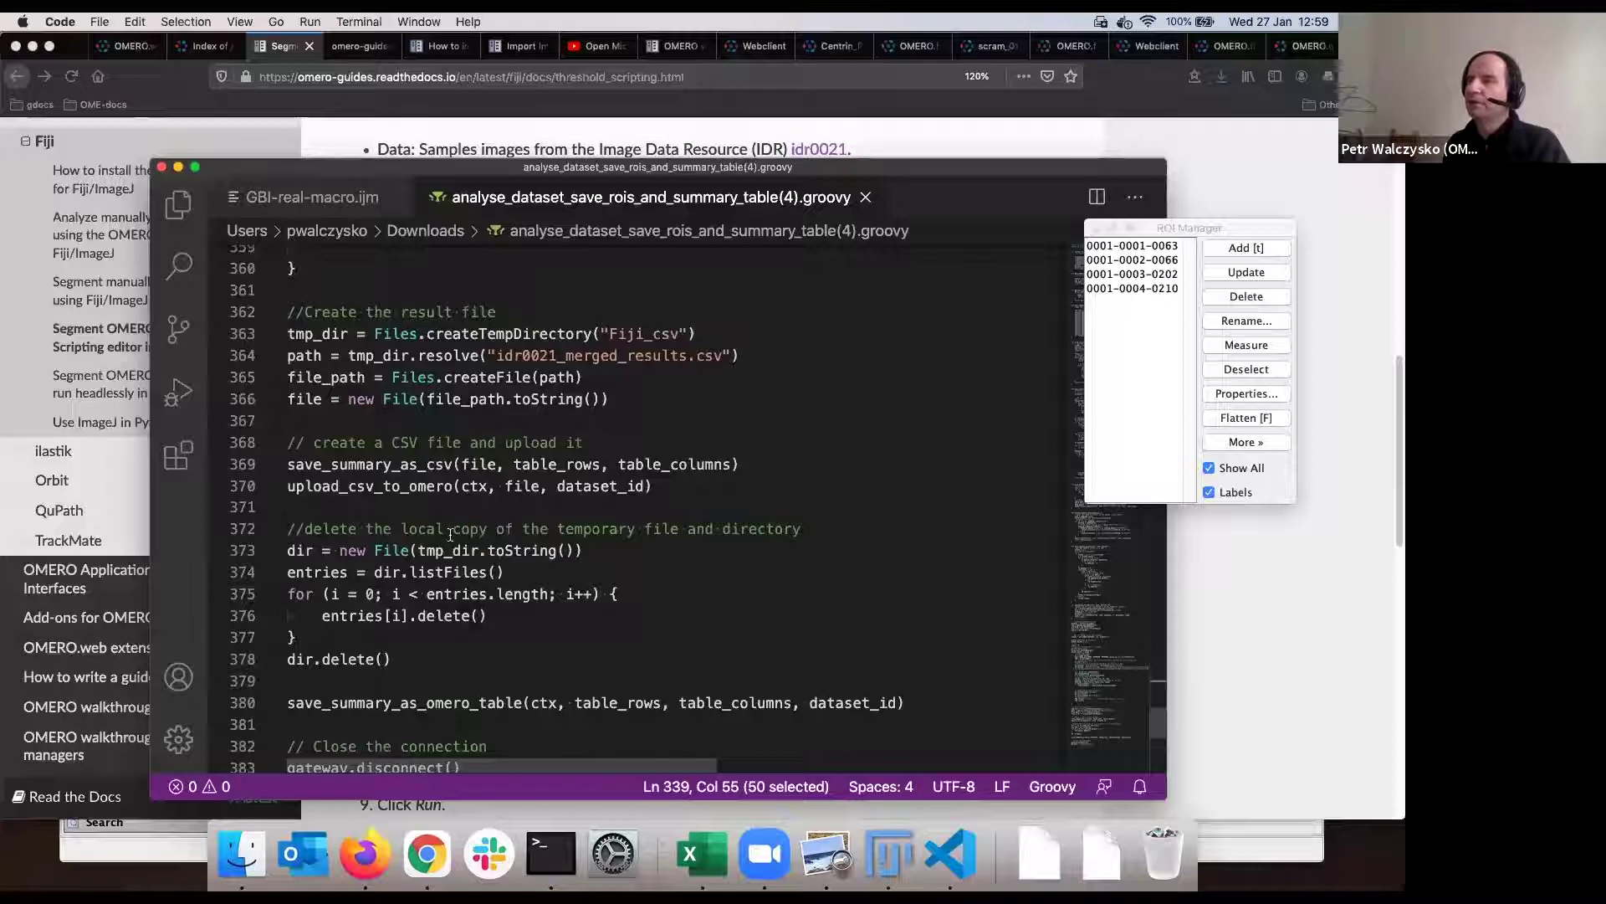
{"action": "scroll", "coordinate": [431, 591], "scroll_direction": "down", "scroll_amount": 3}
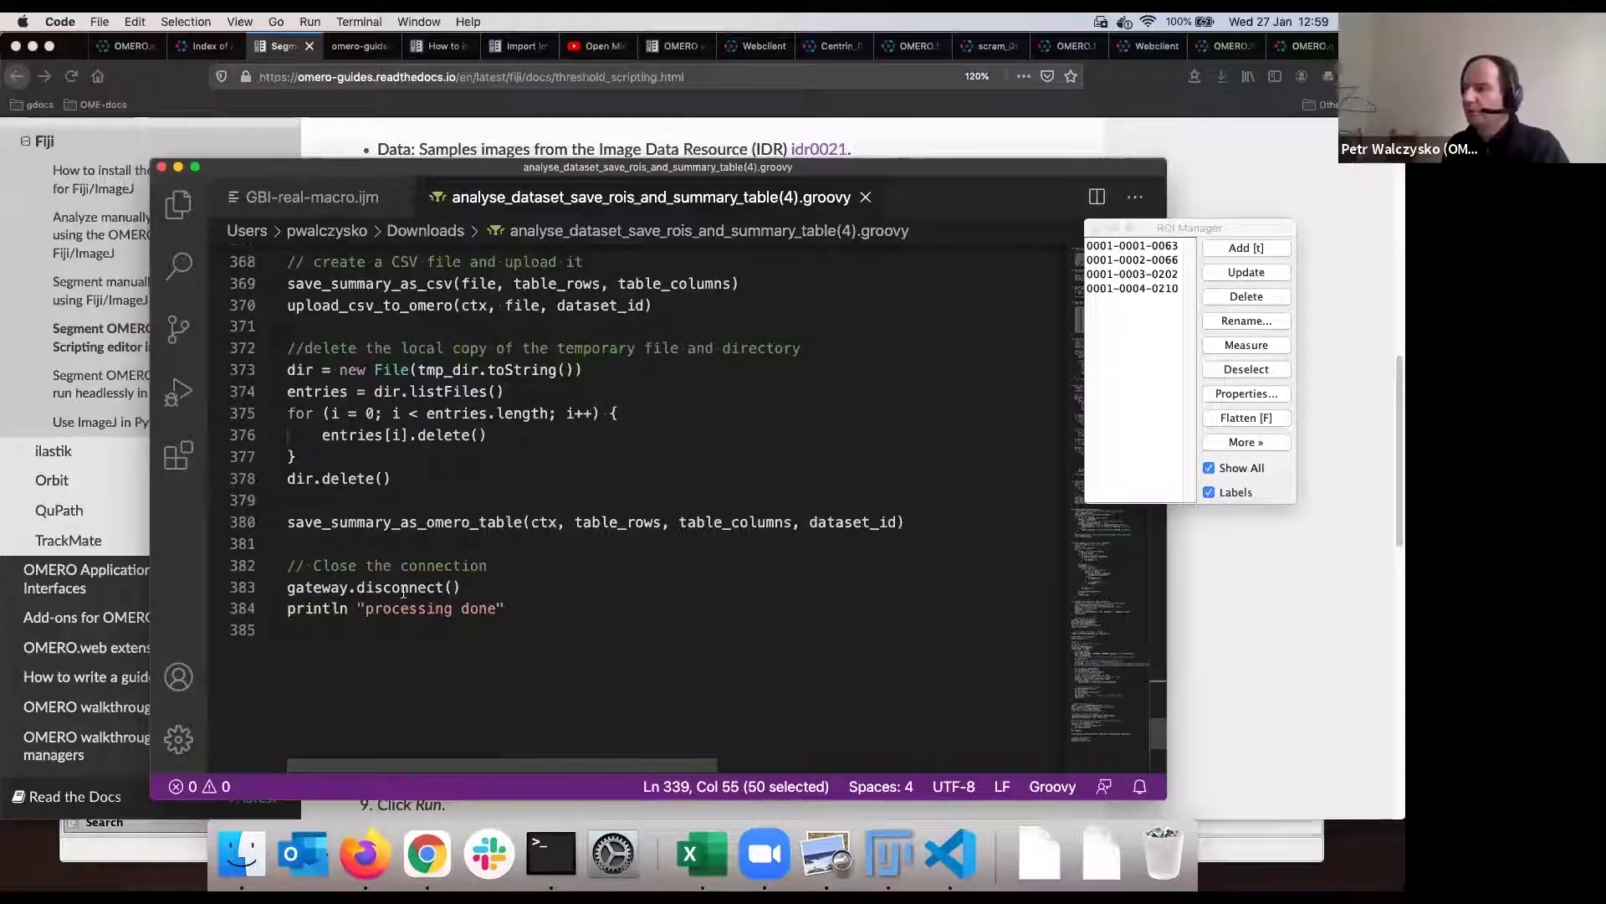
{"action": "scroll", "coordinate": [535, 558], "scroll_direction": "up", "scroll_amount": 15}
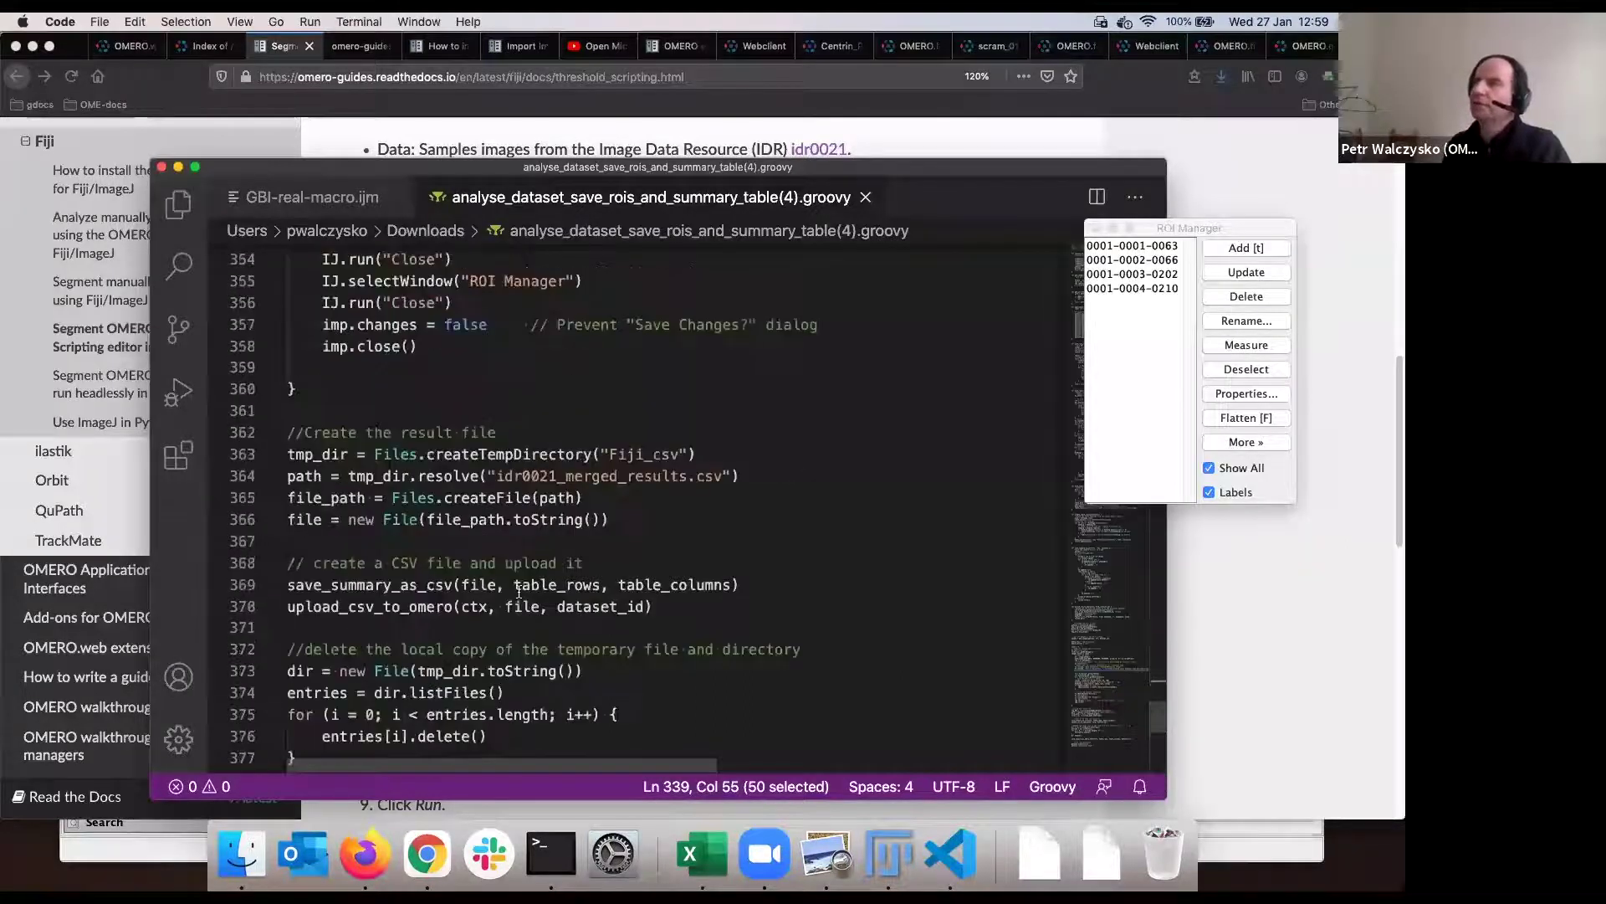
{"action": "scroll", "coordinate": [519, 592], "scroll_direction": "up", "scroll_amount": 20}
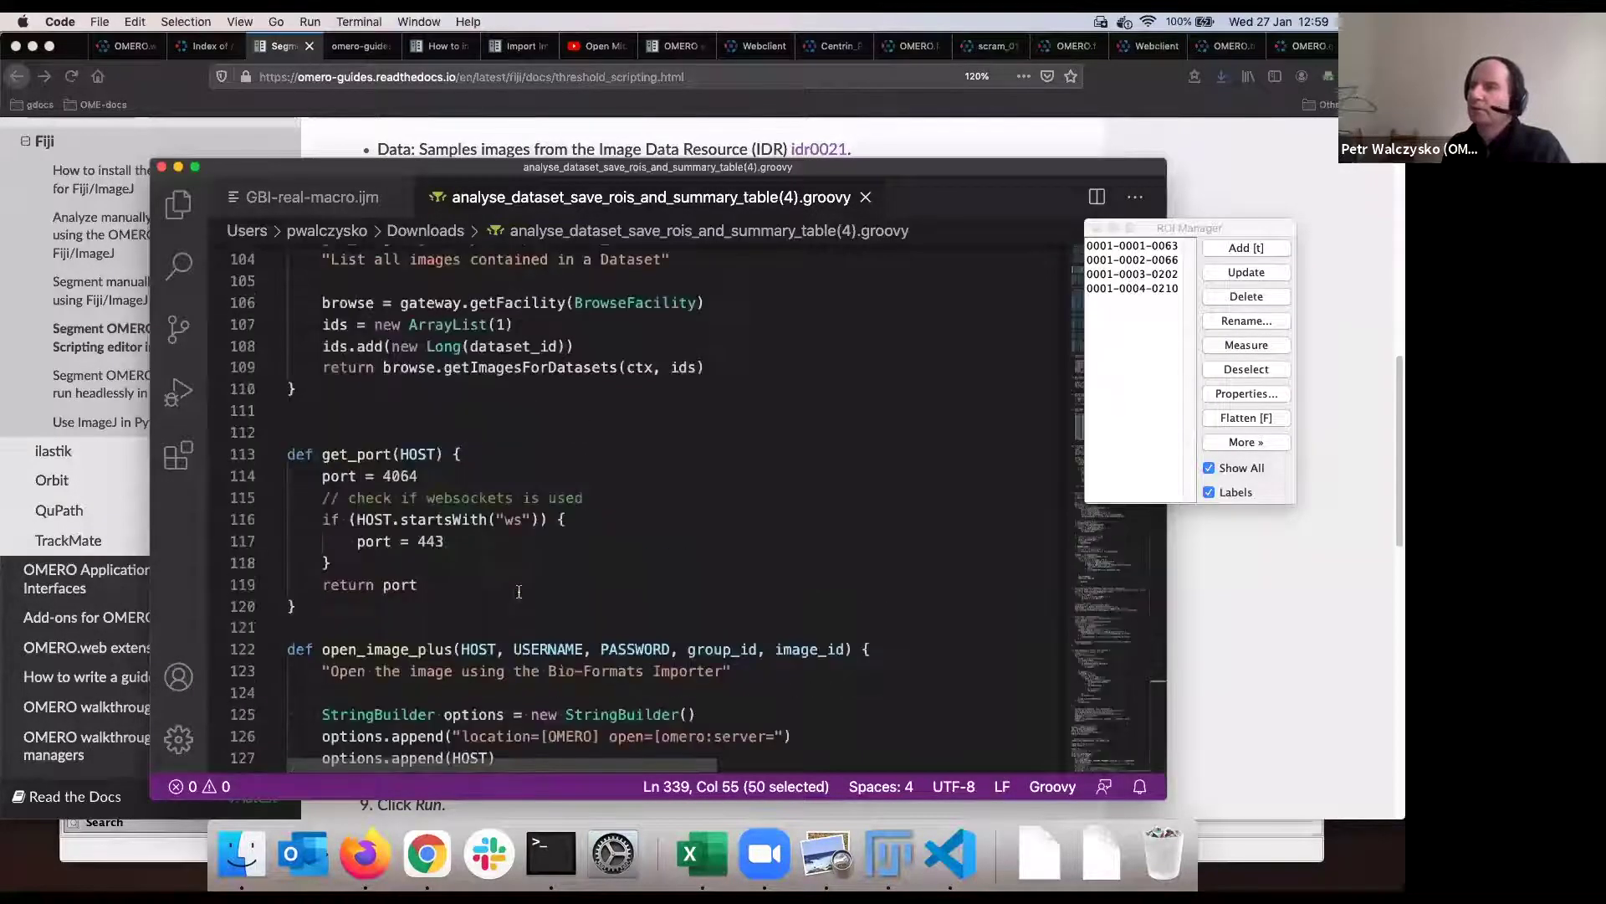
{"action": "scroll", "coordinate": [519, 590], "scroll_direction": "down", "scroll_amount": 5}
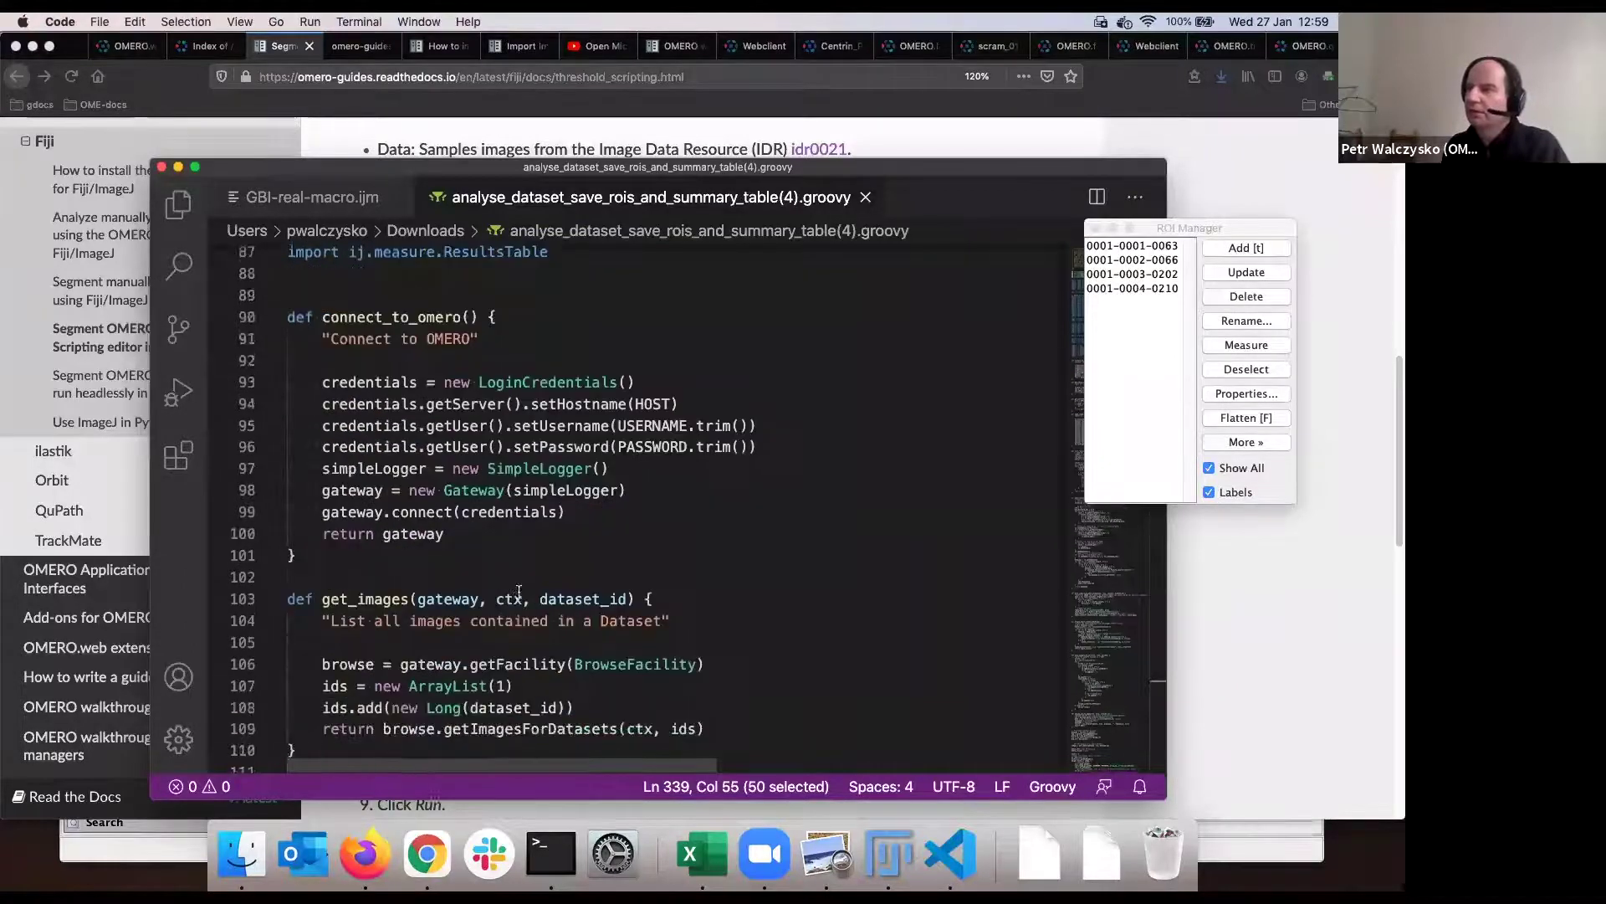
{"action": "scroll", "coordinate": [519, 591], "scroll_direction": "down", "scroll_amount": 2}
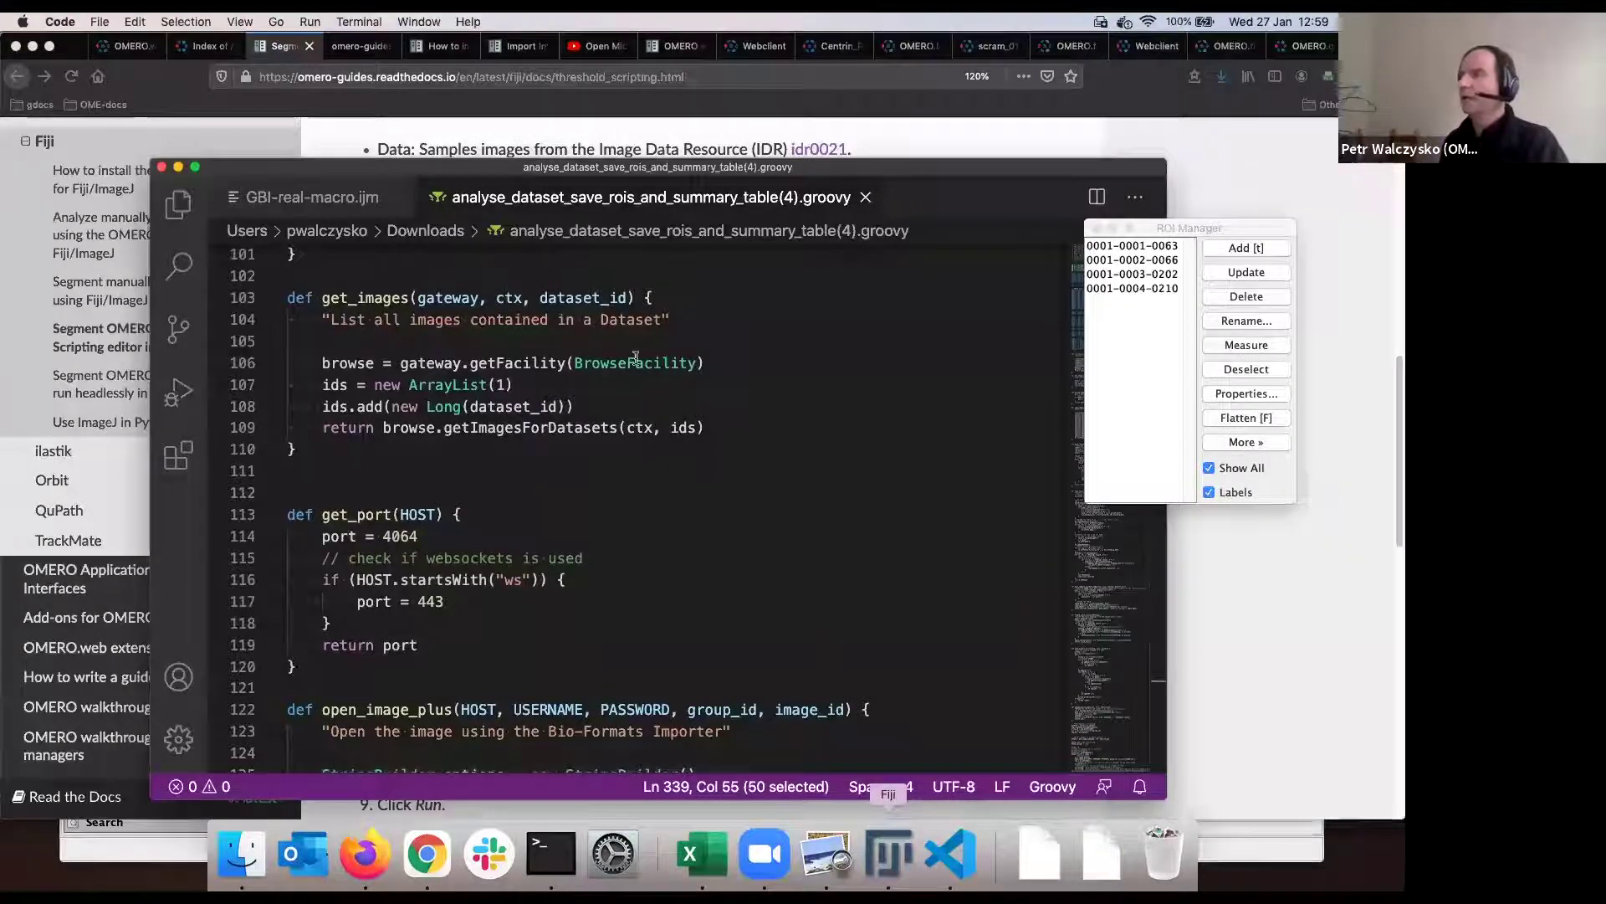
Paste the copied OMERO analysis script into a new Fiji script window
{"action": "key", "text": "super+Tab"}
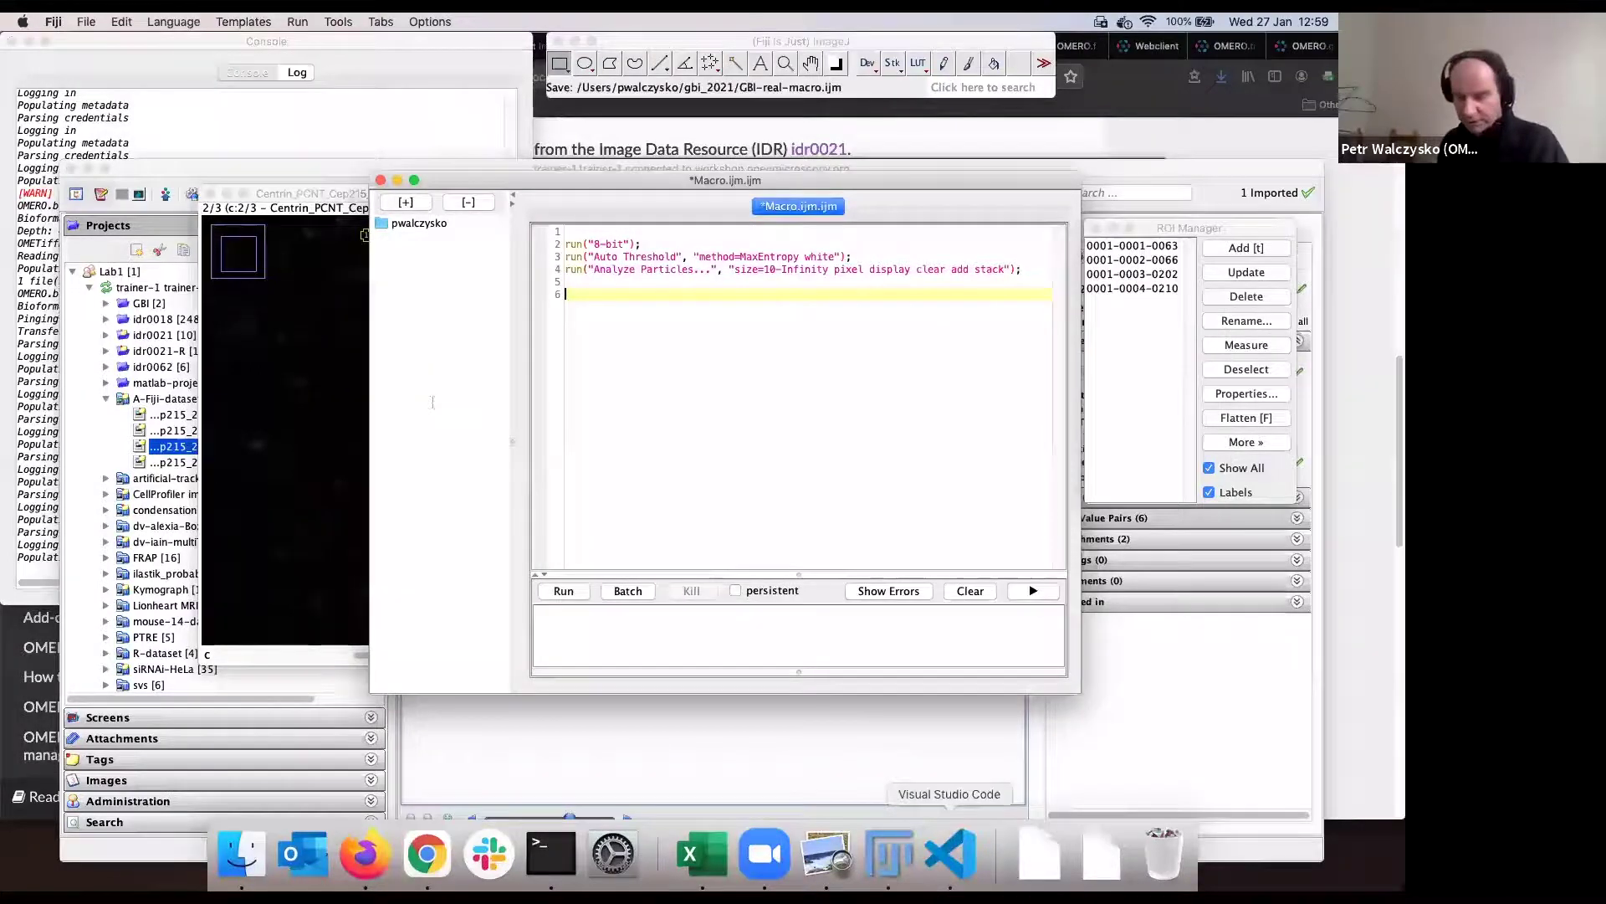
{"action": "key", "text": "super+Tab"}
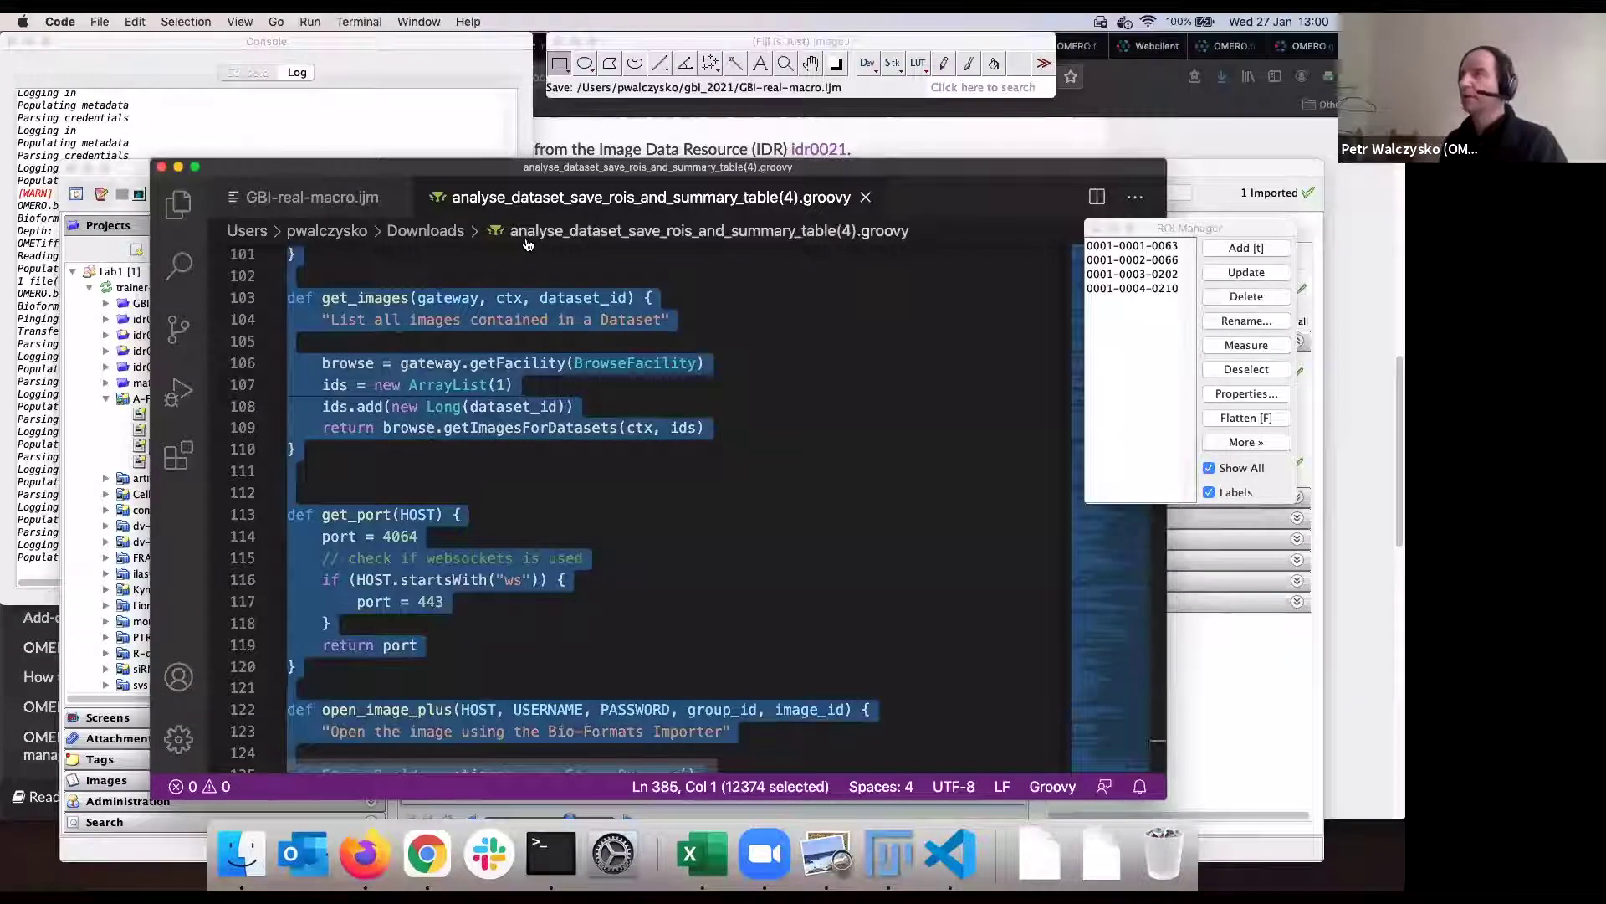
{"action": "left_click", "coordinate": [645, 42]}
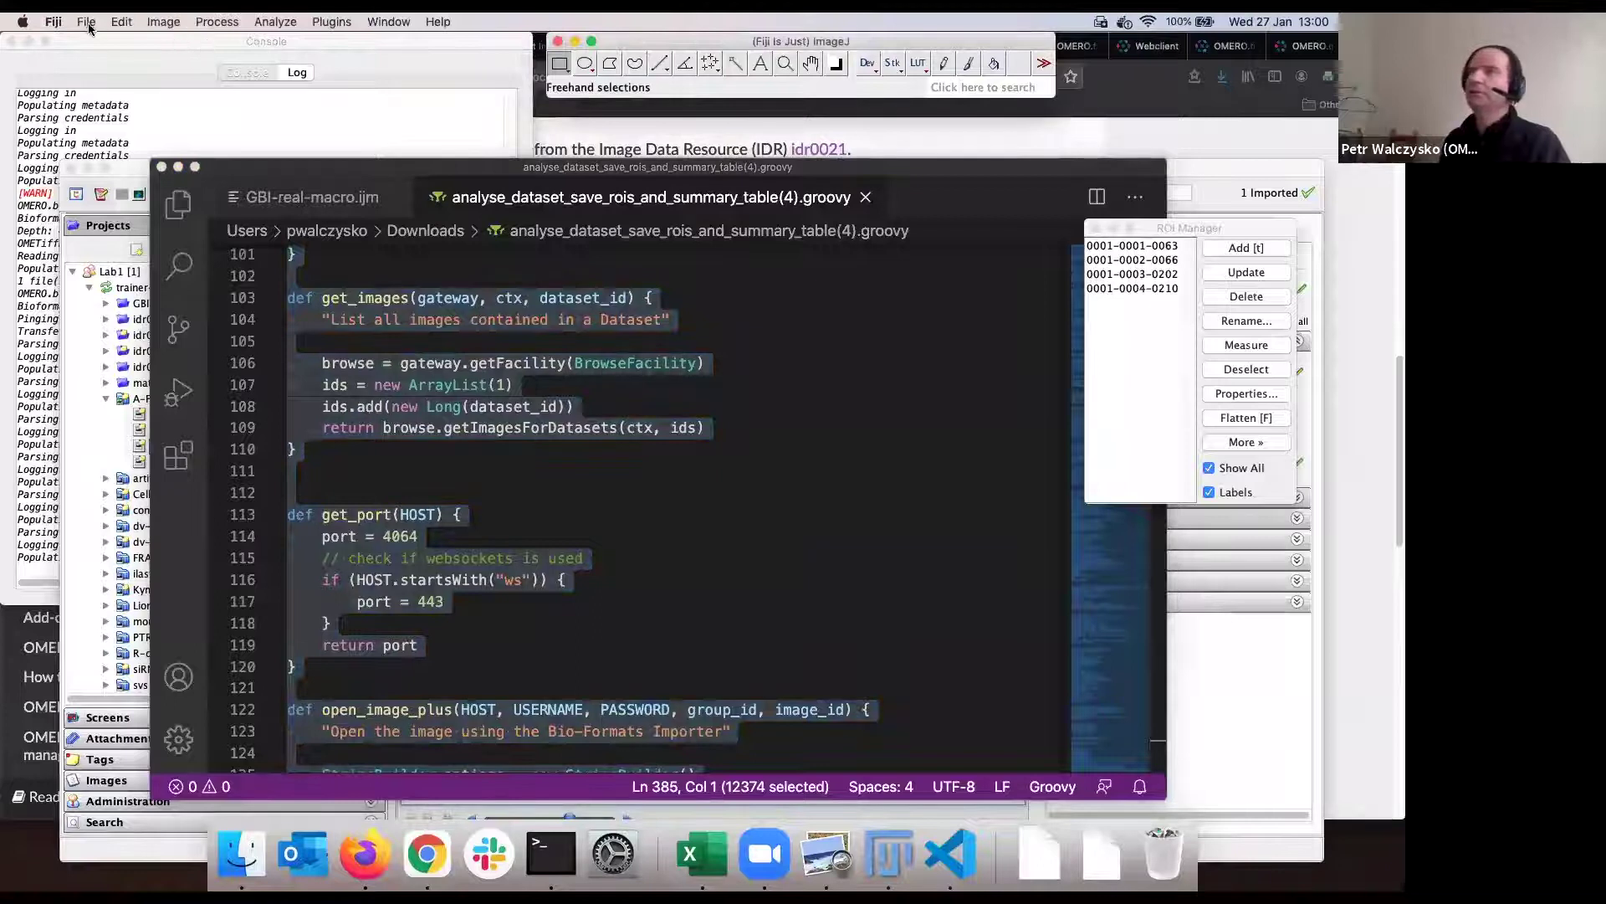
{"action": "left_click", "coordinate": [87, 23]}
{"action": "mouse_move", "coordinate": [109, 42]}
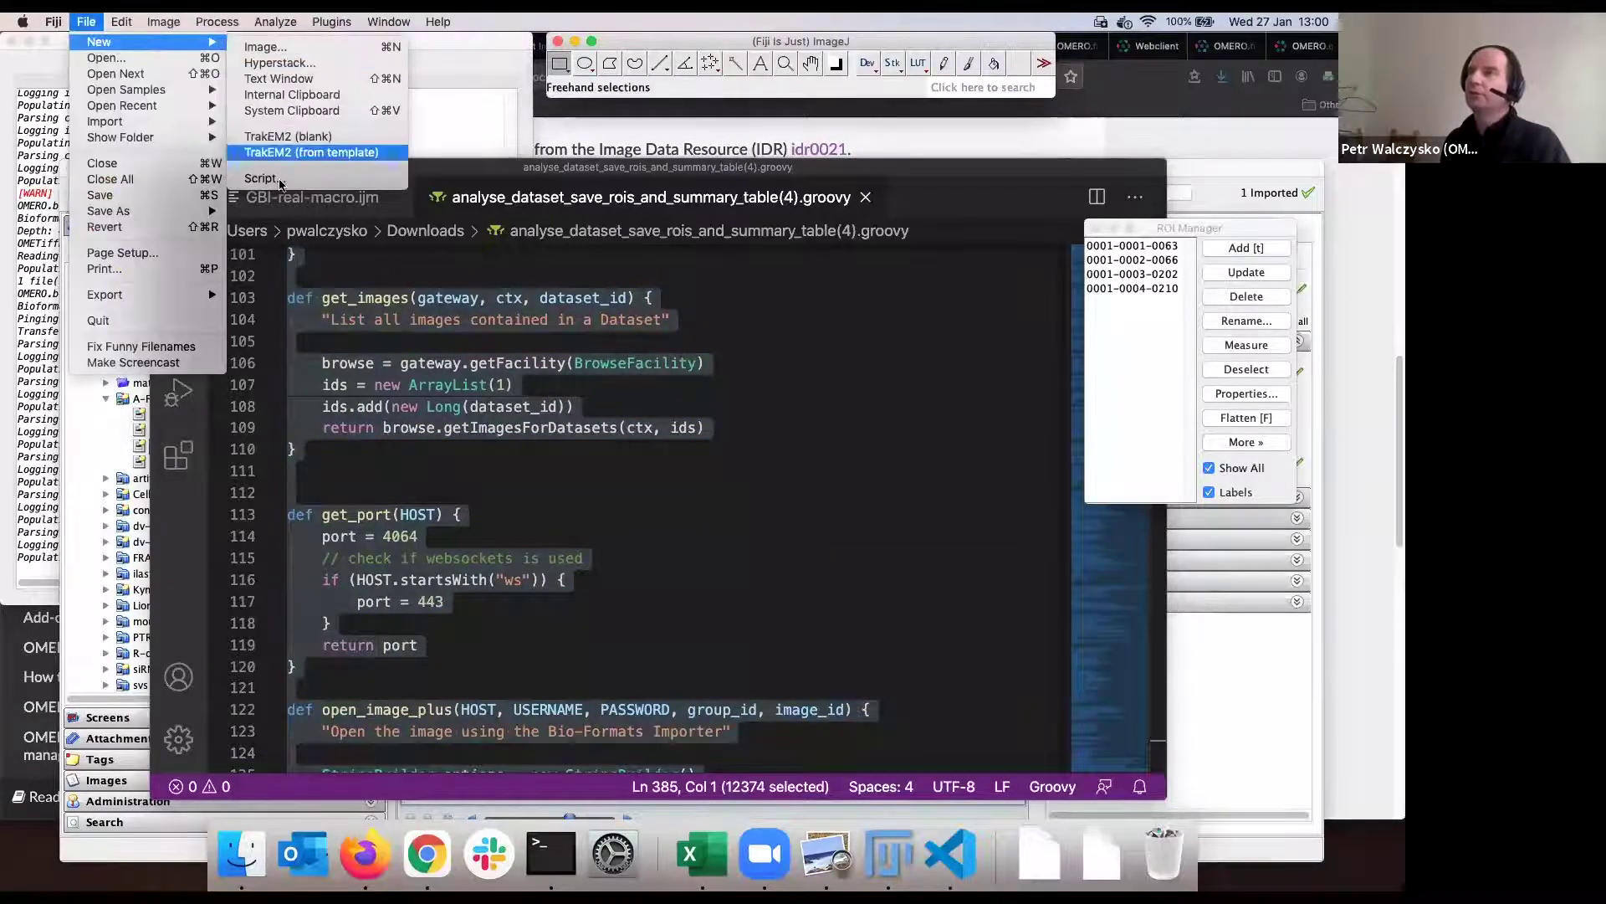
{"action": "key", "text": "Return"}
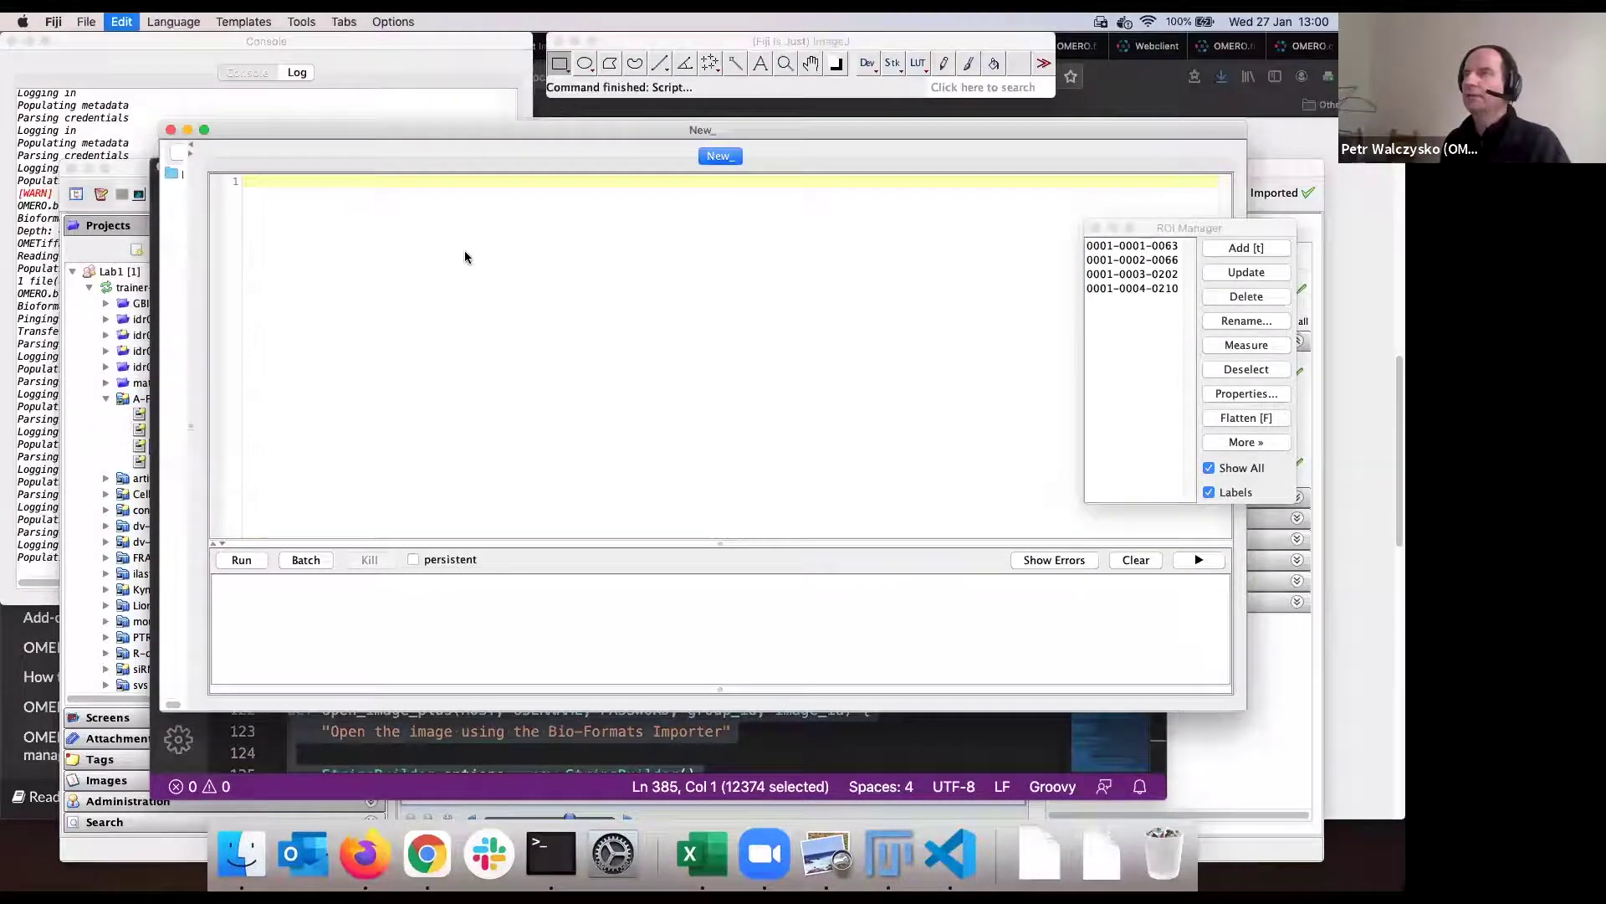
{"action": "key", "text": "super+v"}
{"action": "scroll", "coordinate": [289, 272], "scroll_direction": "up", "scroll_amount": 10}
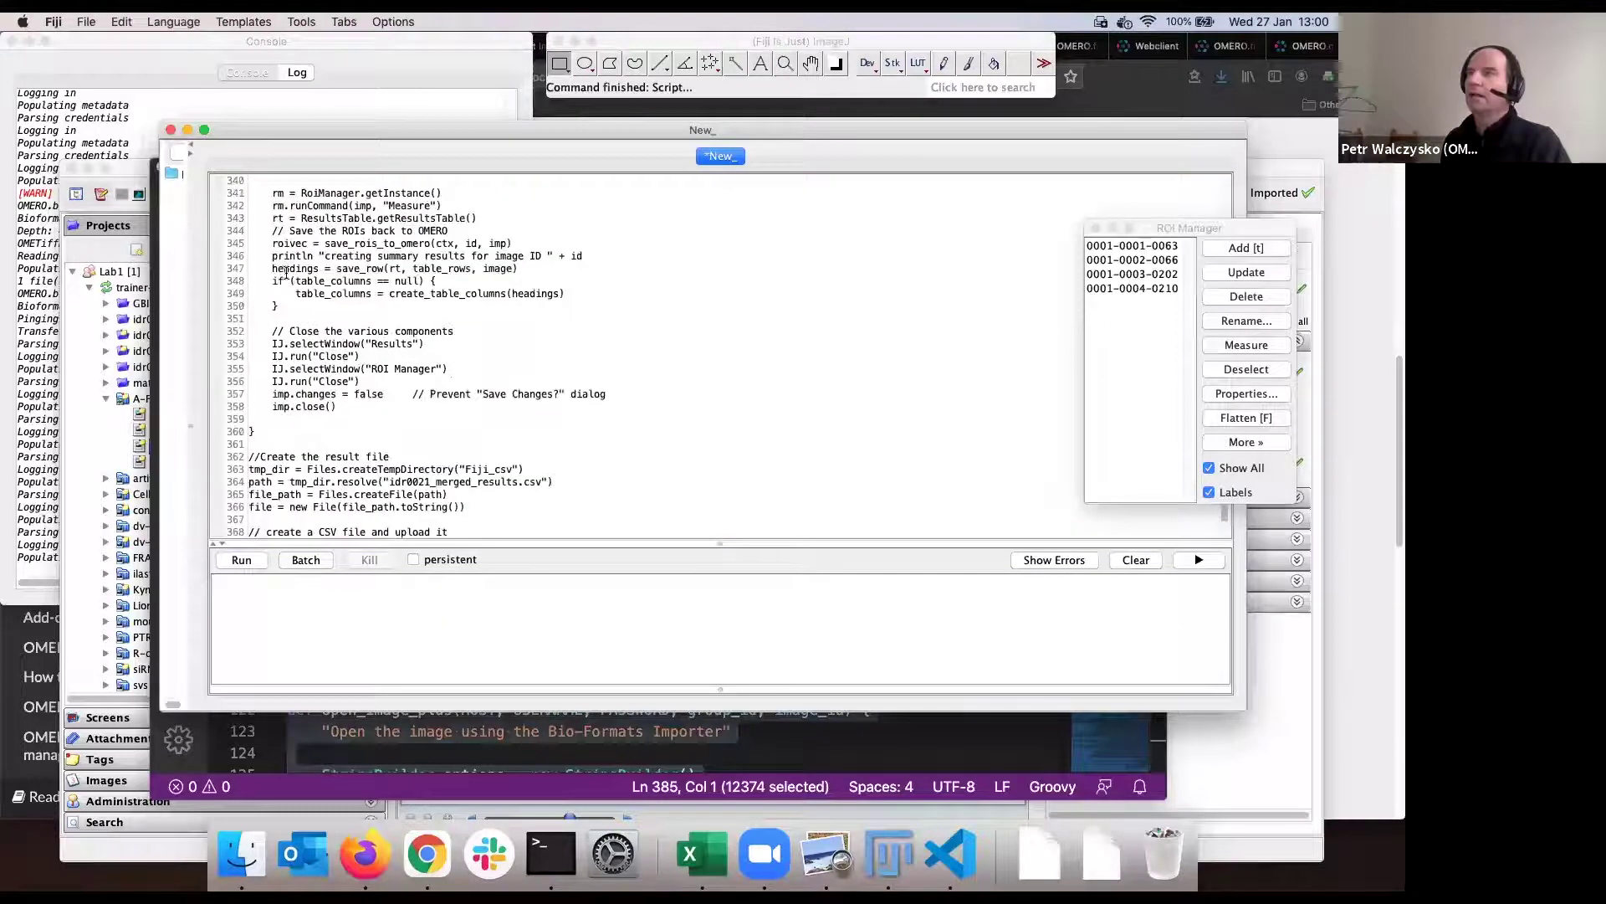
Set the new script's language to Groovy and scroll through the code
{"action": "left_click", "coordinate": [176, 23]}
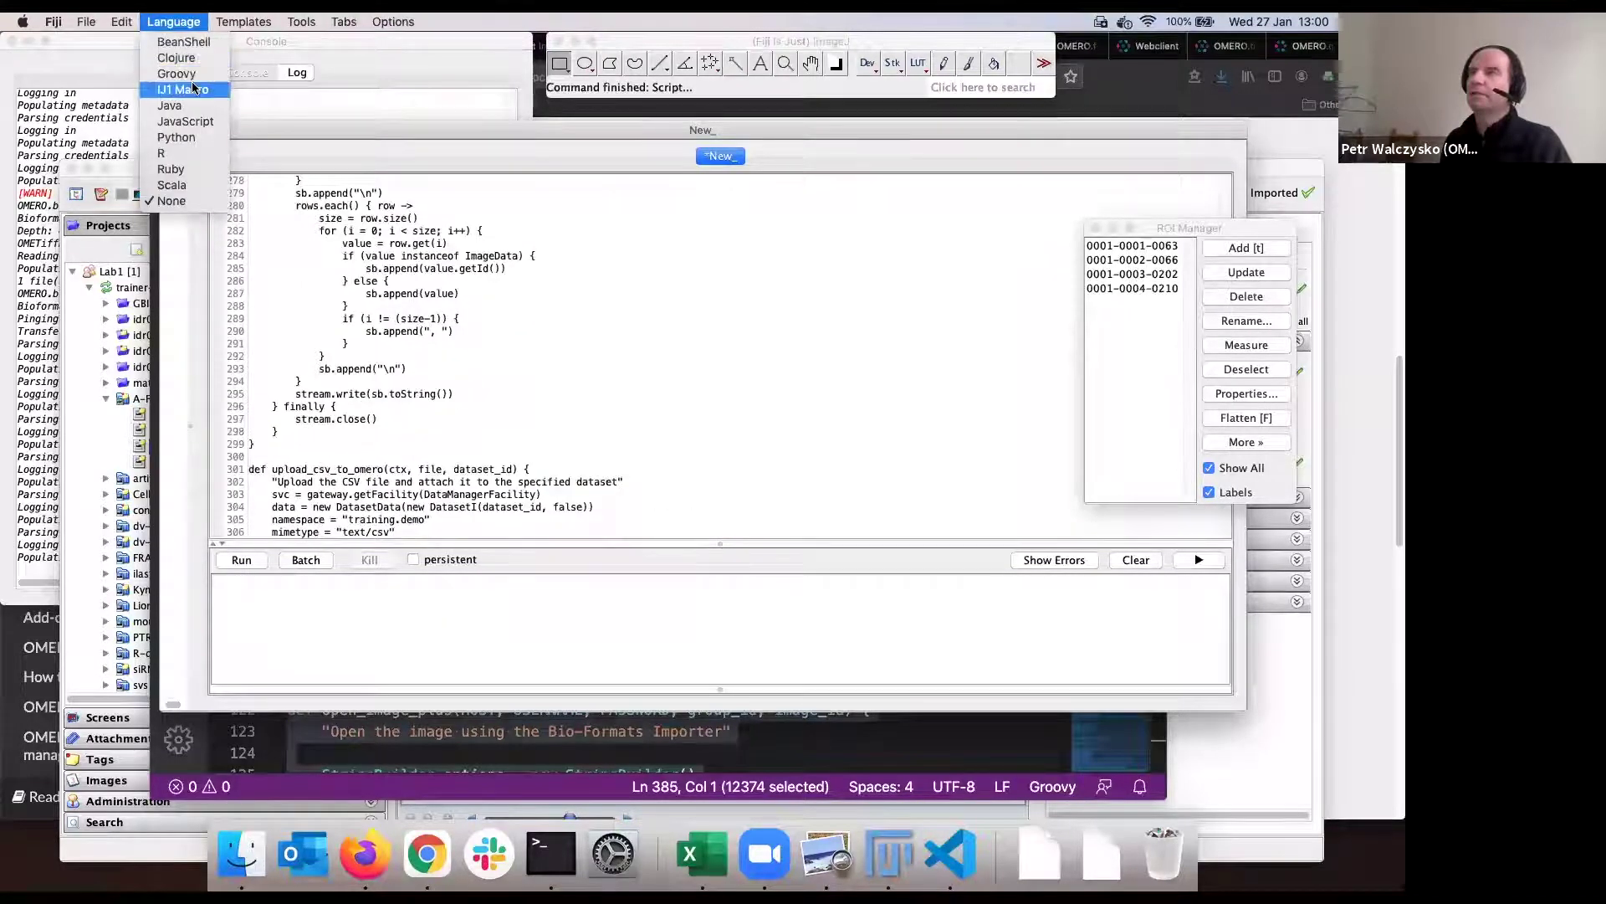
{"action": "left_click", "coordinate": [177, 74]}
{"action": "scroll", "coordinate": [462, 379], "scroll_direction": "up", "scroll_amount": 5}
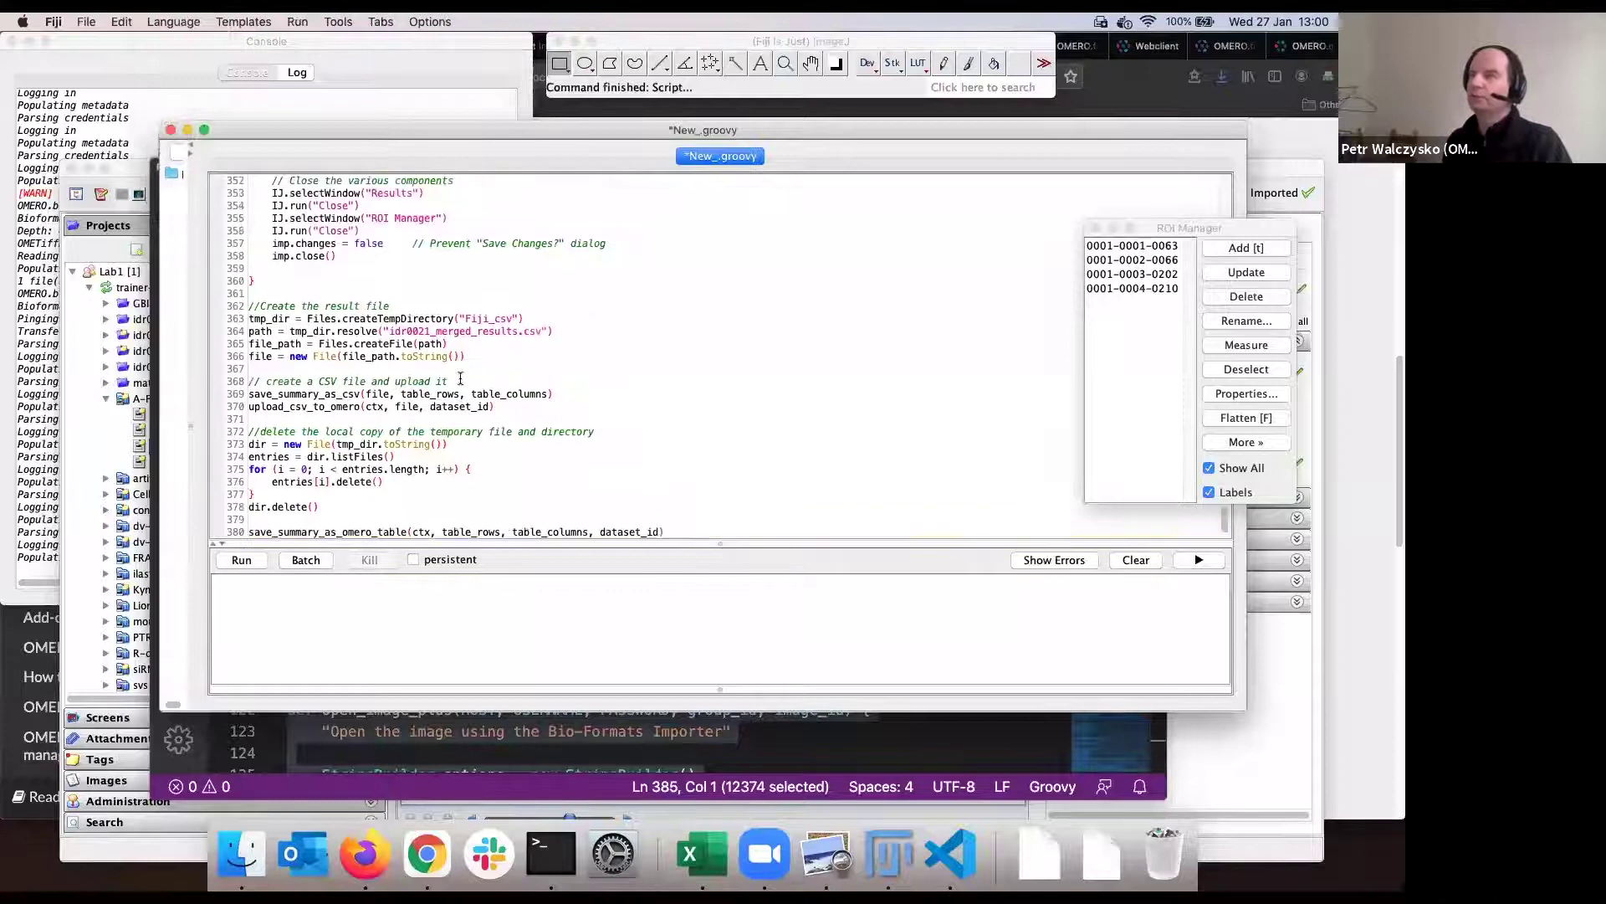
{"action": "scroll", "coordinate": [461, 379], "scroll_direction": "up", "scroll_amount": 20}
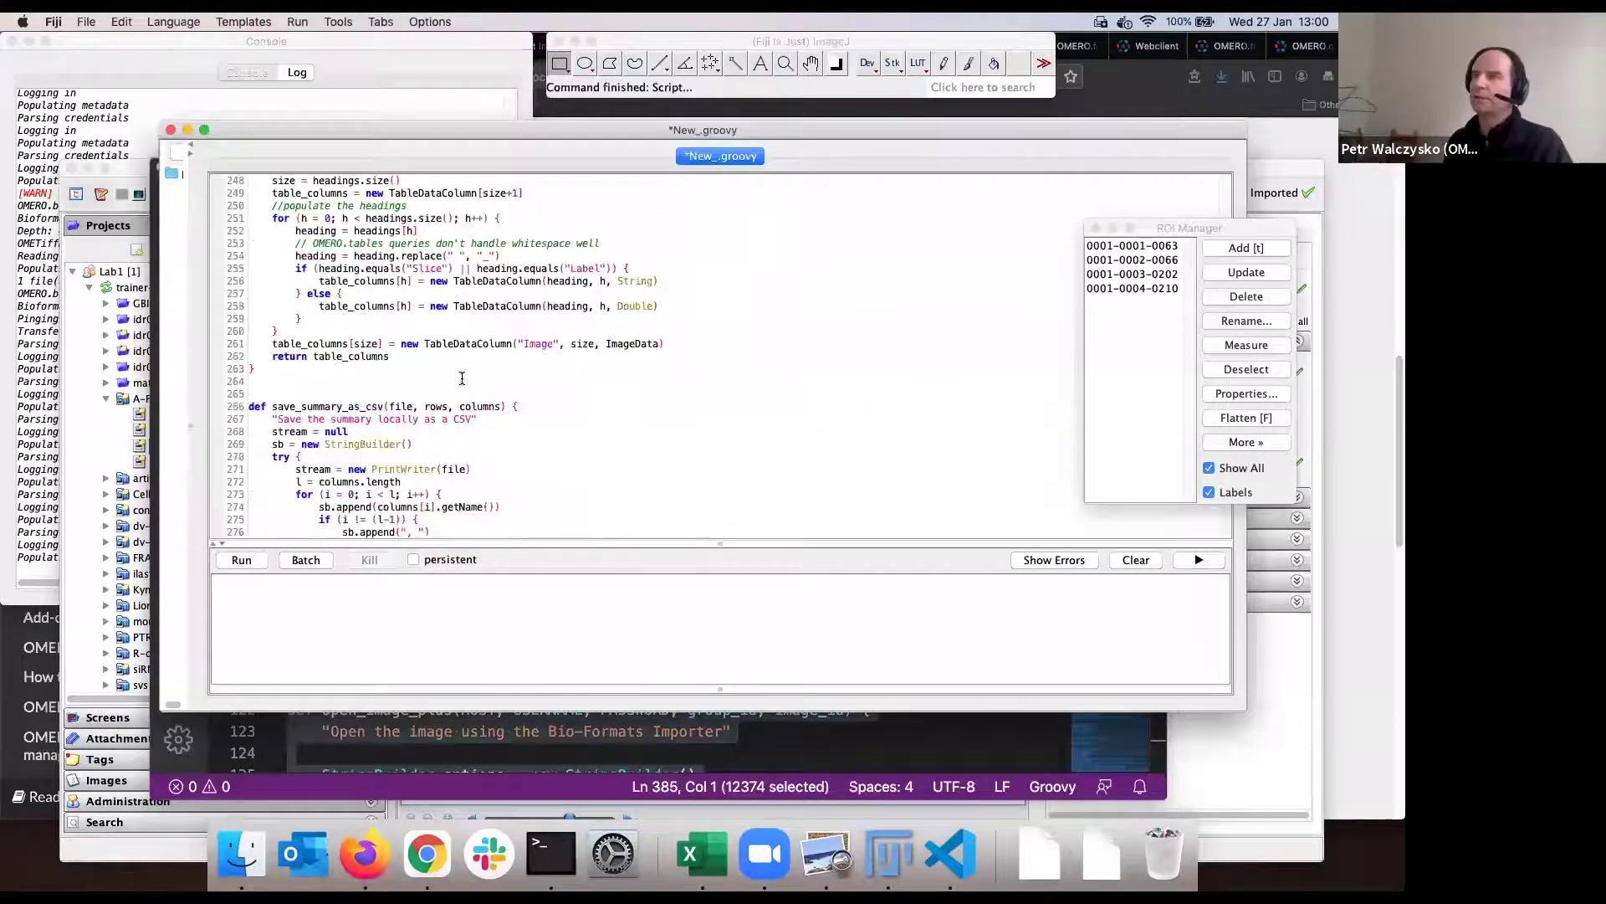
{"action": "scroll", "coordinate": [461, 378], "scroll_direction": "up", "scroll_amount": 20}
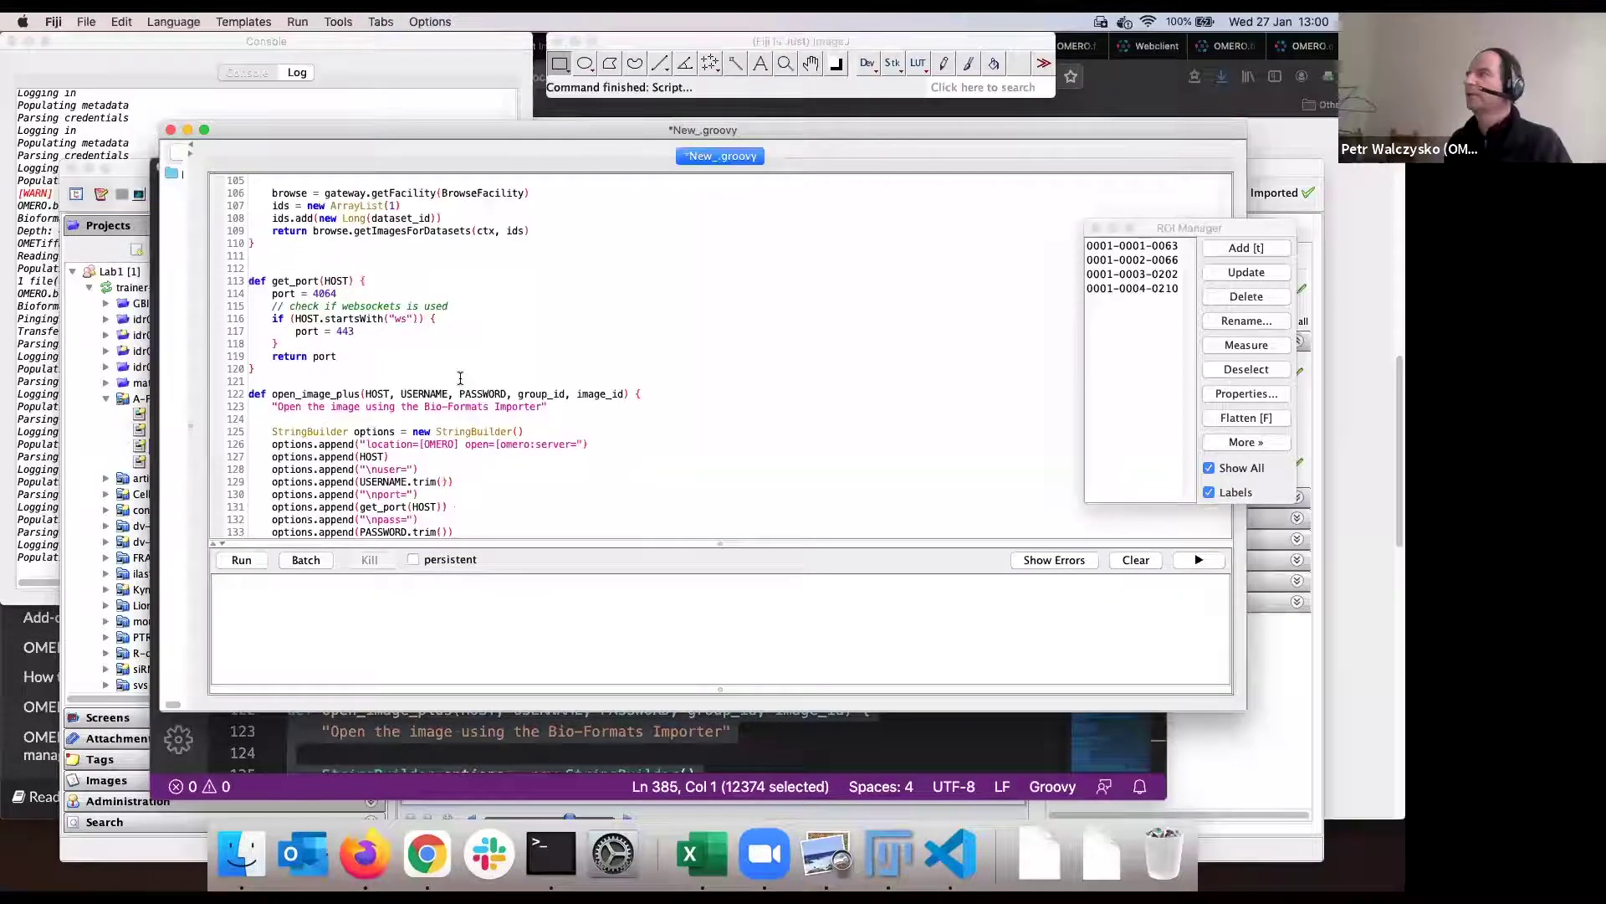
{"action": "scroll", "coordinate": [460, 379], "scroll_direction": "up", "scroll_amount": 8}
{"action": "scroll", "coordinate": [460, 378], "scroll_direction": "up", "scroll_amount": 13}
{"action": "scroll", "coordinate": [461, 378], "scroll_direction": "down", "scroll_amount": 6}
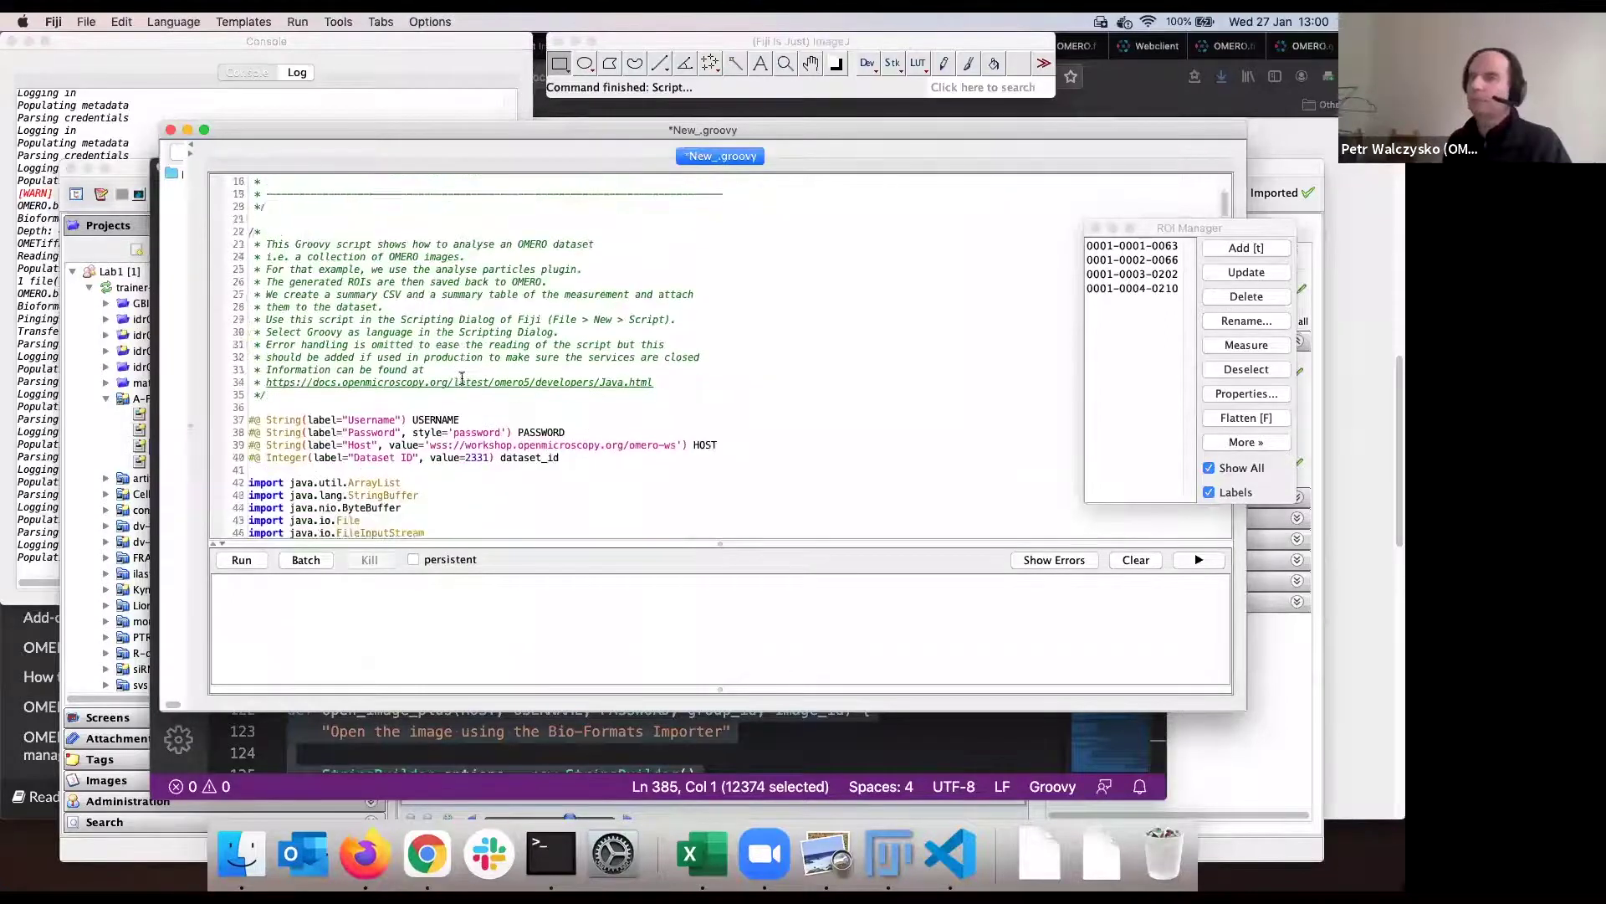
{"action": "scroll", "coordinate": [462, 379], "scroll_direction": "down", "scroll_amount": 3}
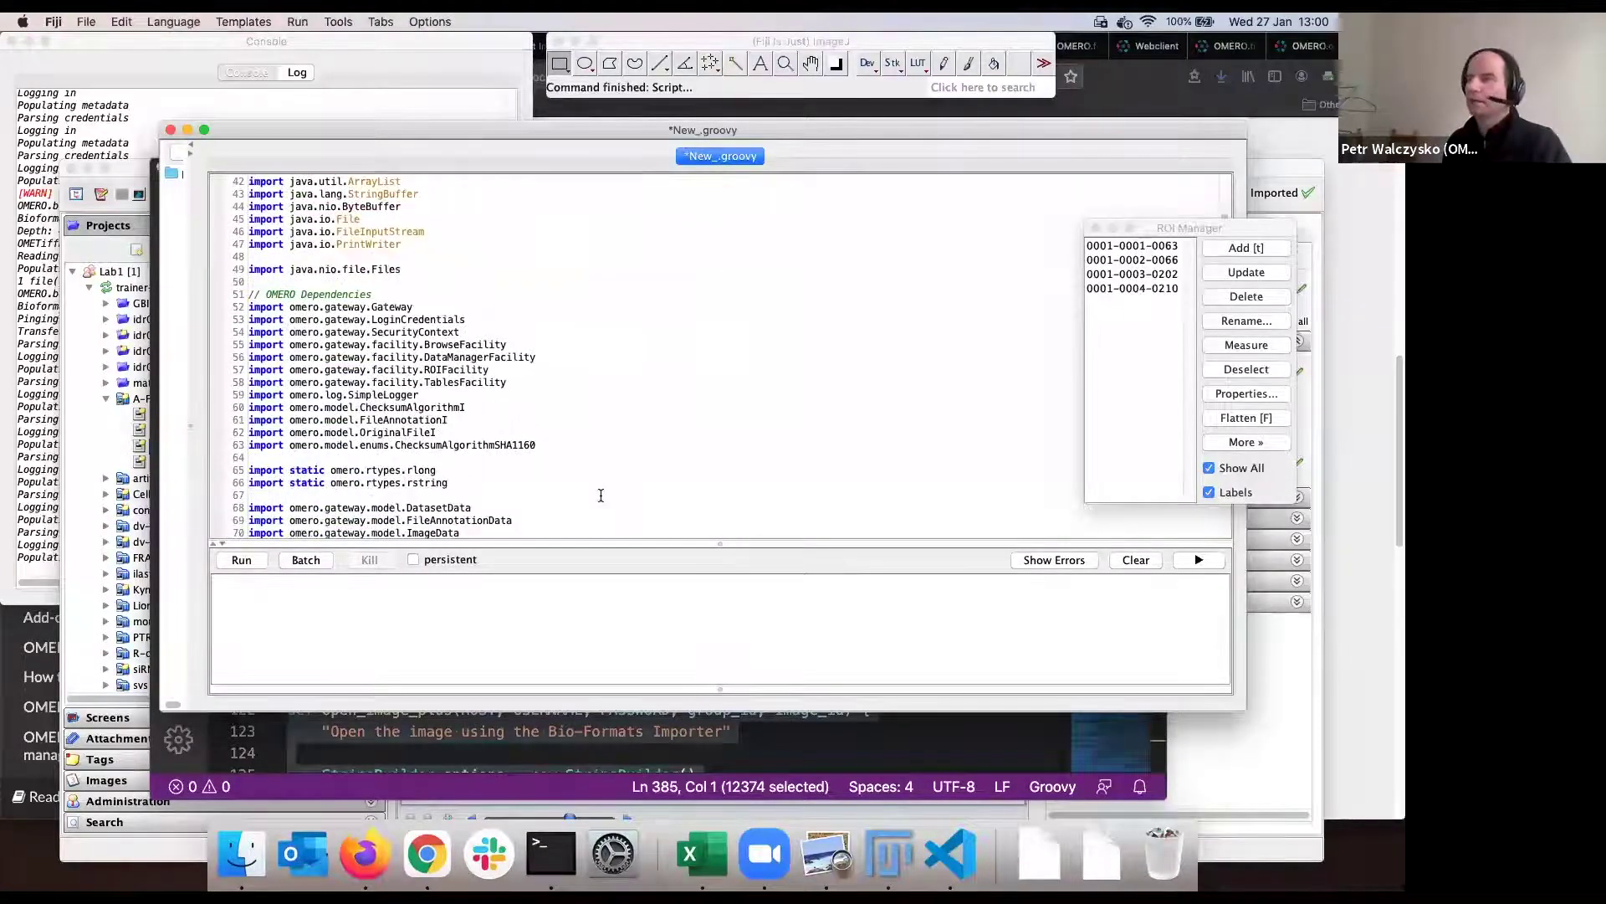
Run New_.groovy and enter the username, password and host workshop.openmicroscopy.org in its login dialog
{"action": "left_click", "coordinate": [243, 561]}
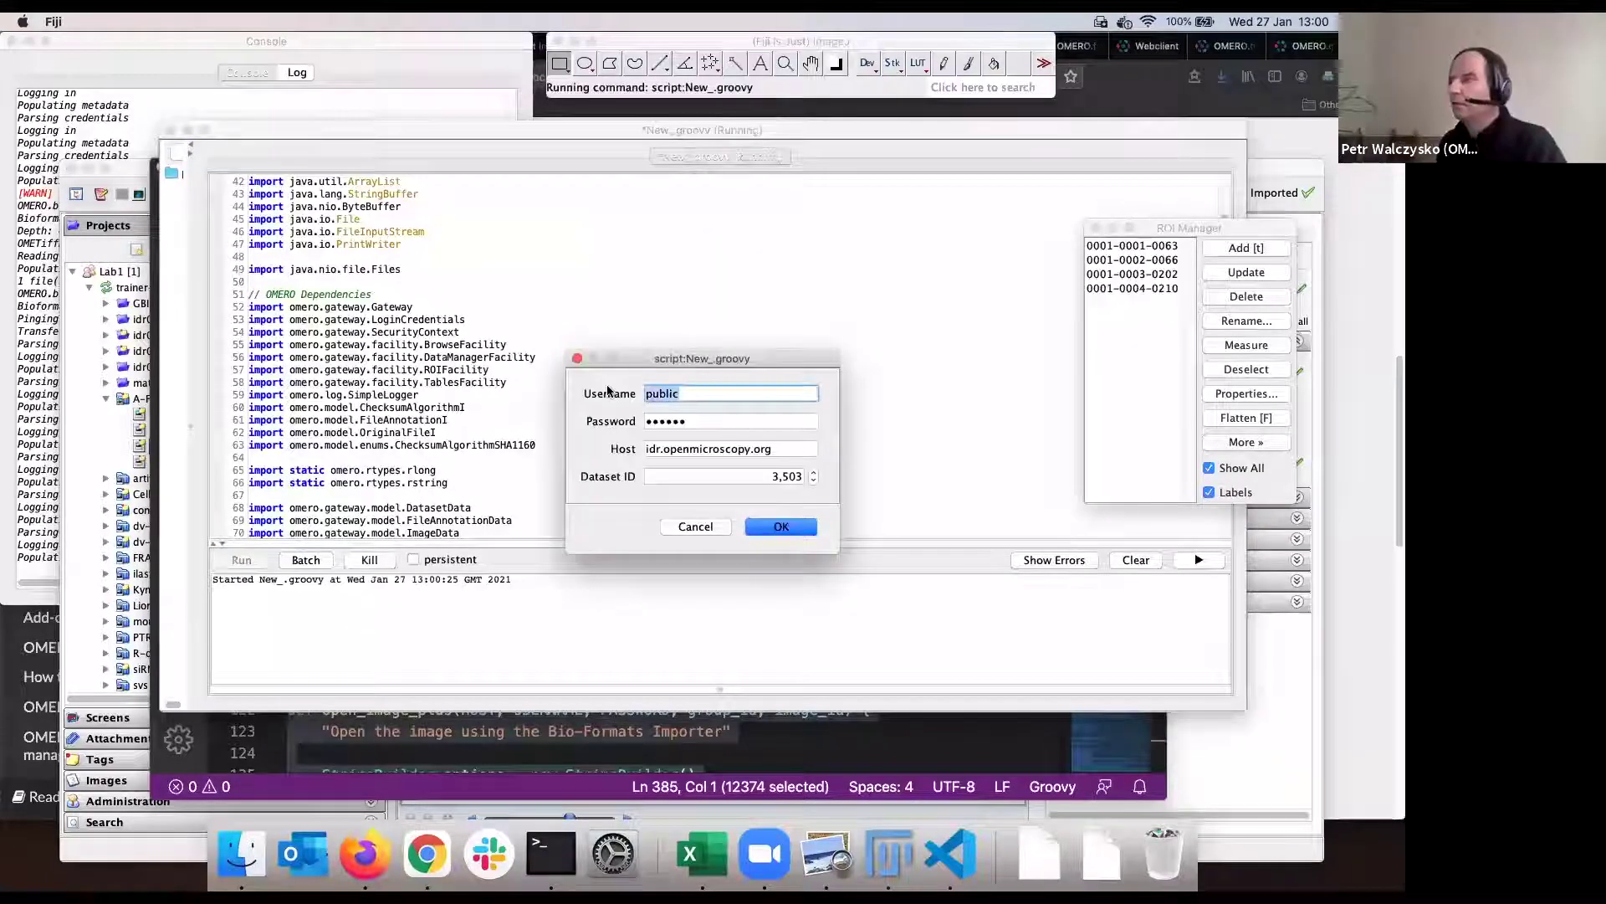
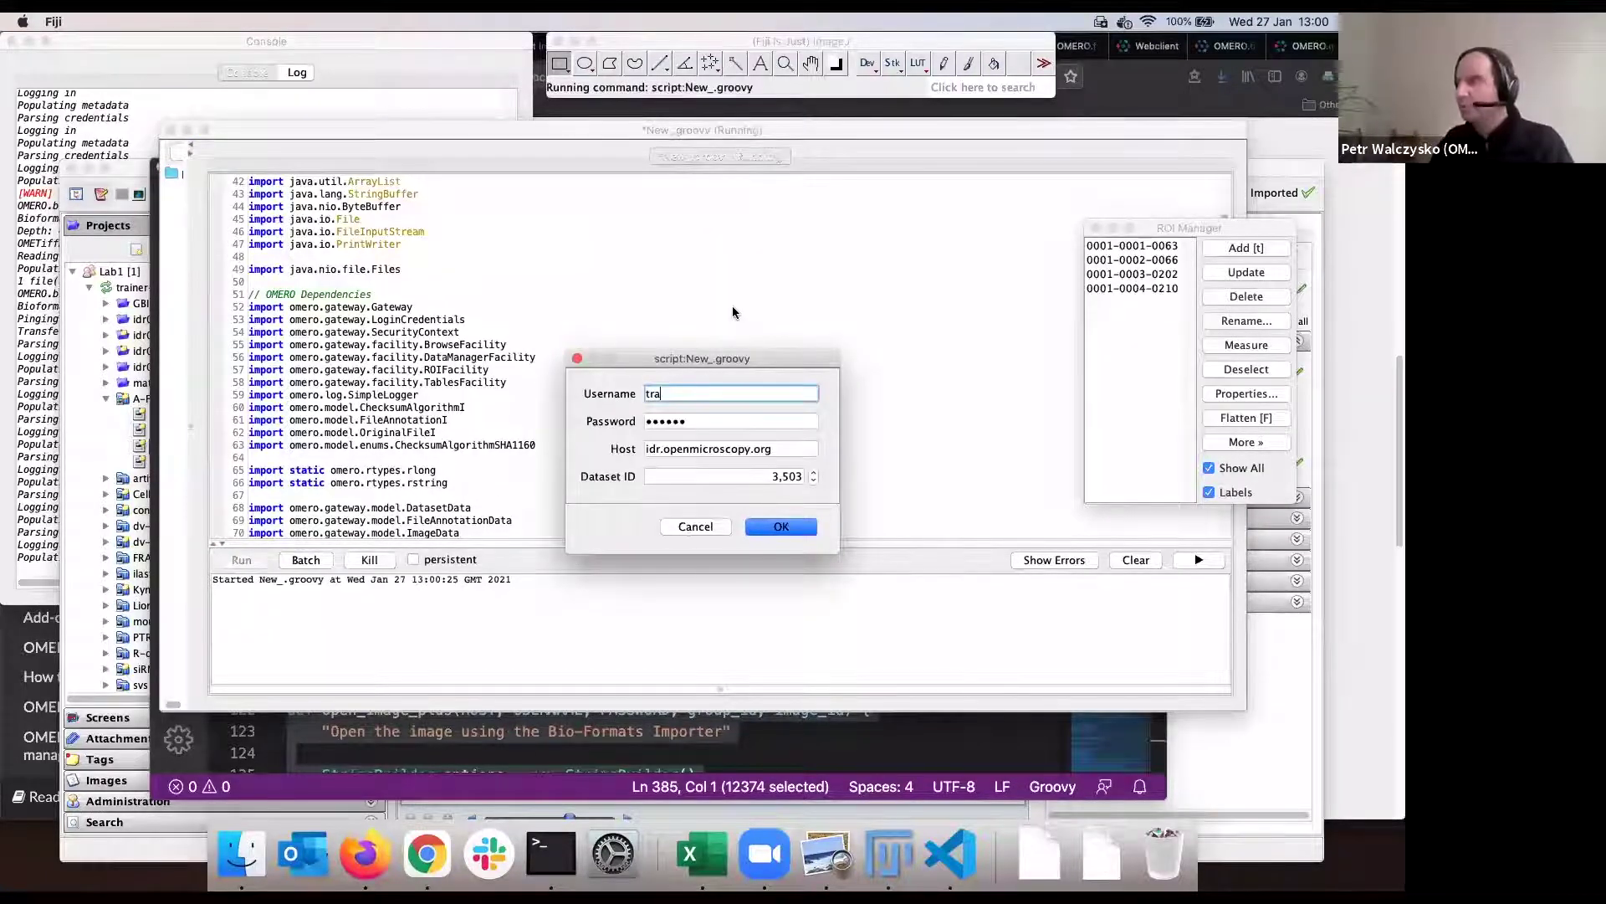
{"action": "key", "text": "Tab"}
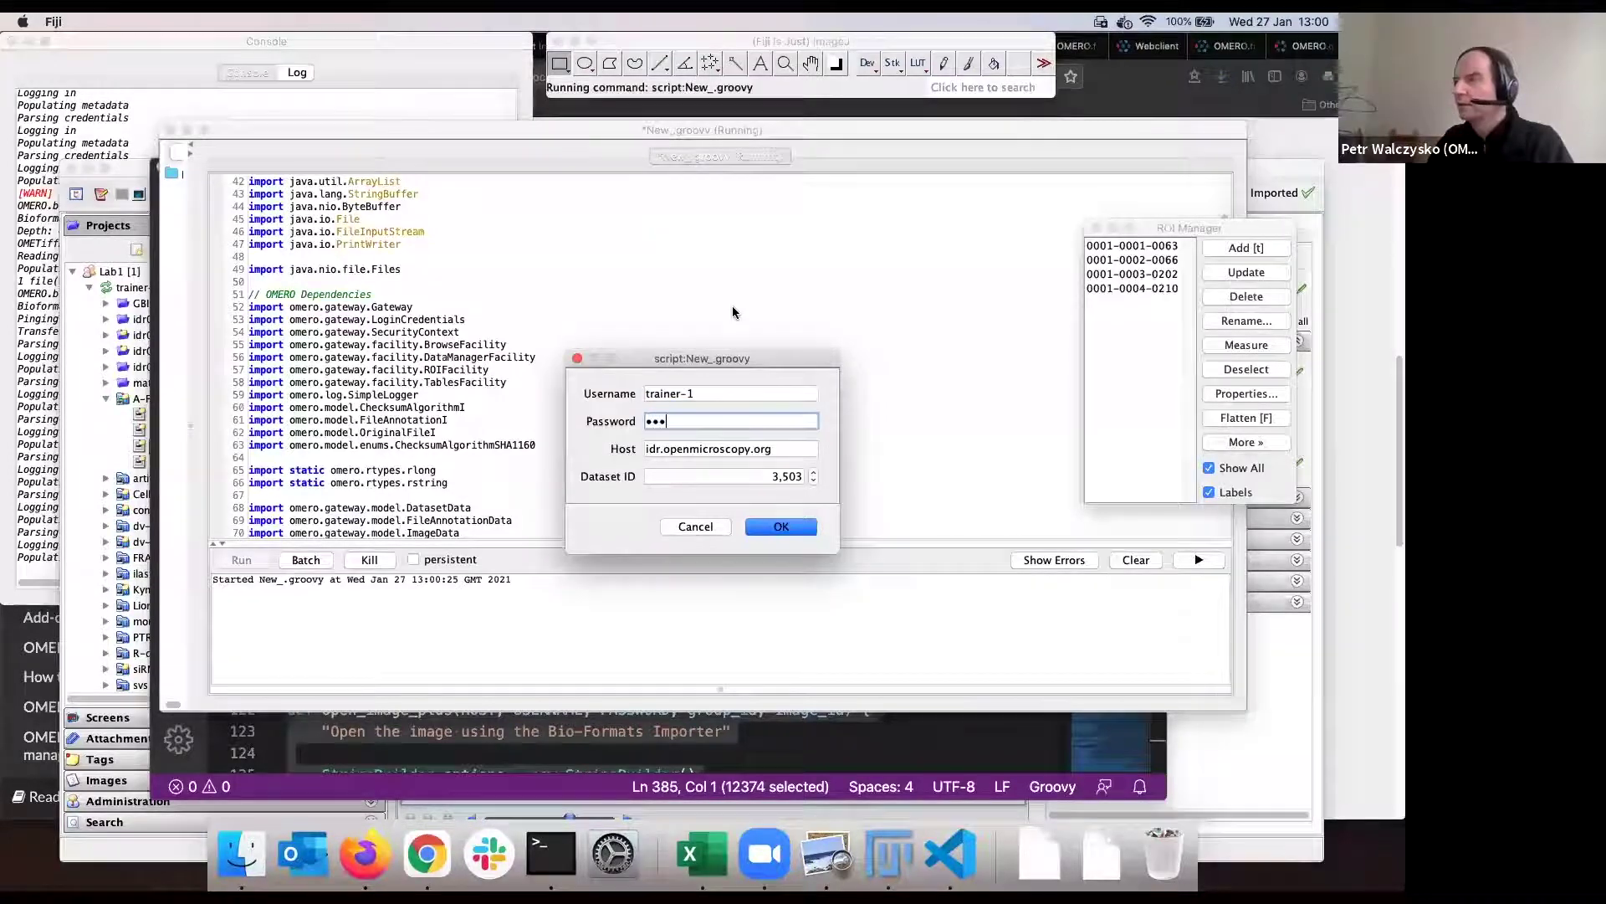
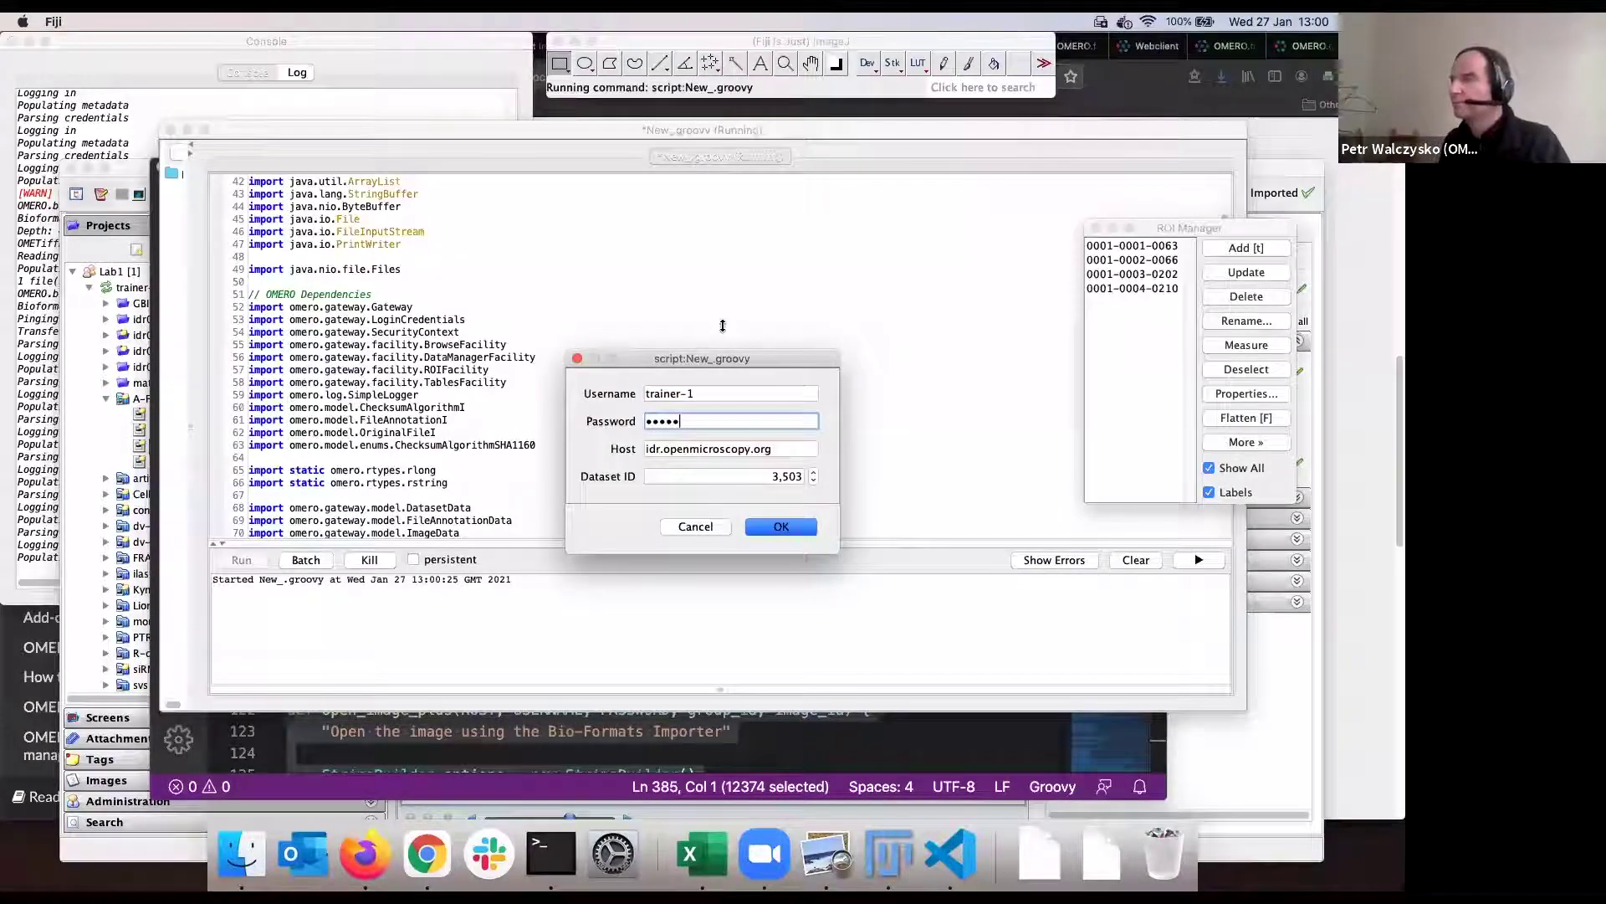
{"action": "key", "text": "Tab"}
{"action": "key", "text": "Left"}
{"action": "key", "text": "Delete"}
{"action": "key", "text": "Delete"}
{"action": "key", "text": "Delete"}
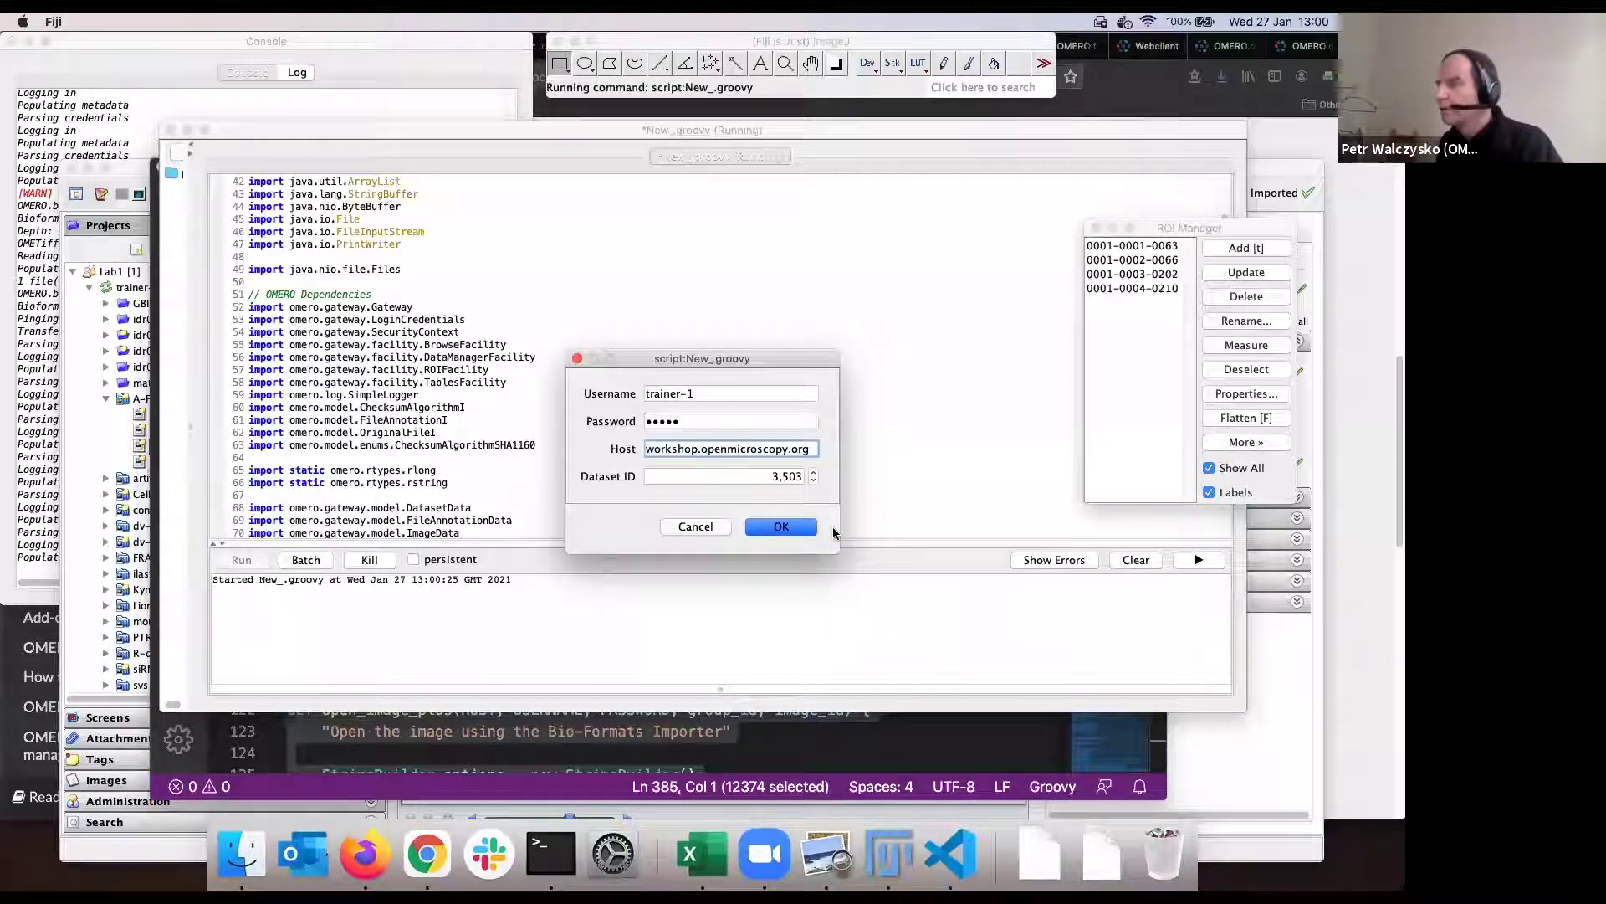
{"action": "left_click", "coordinate": [368, 855]}
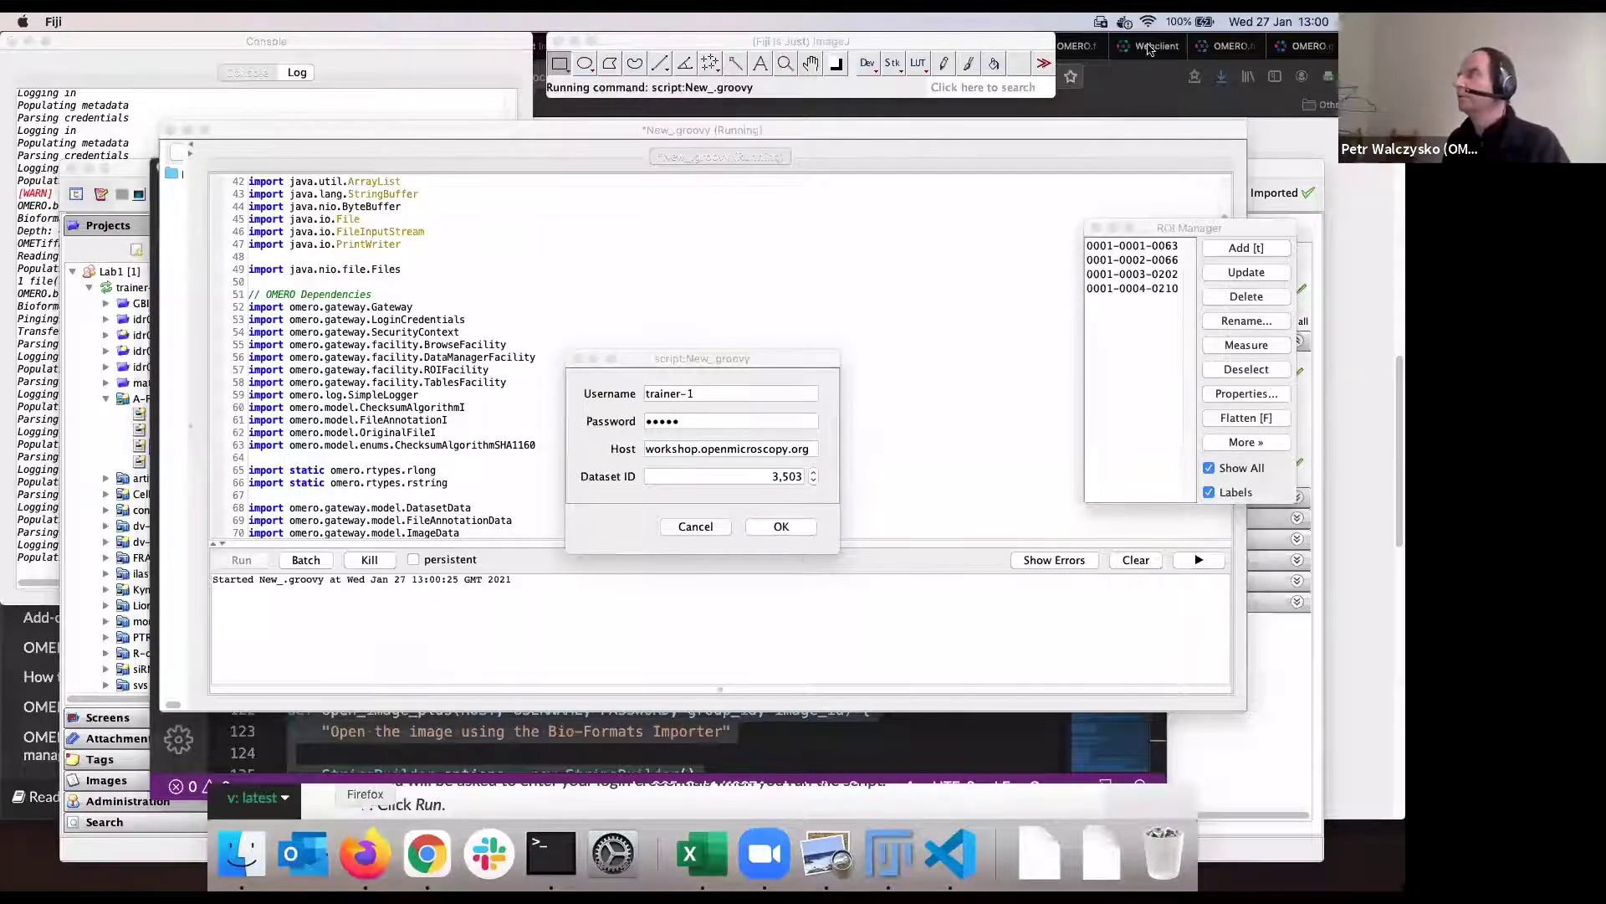
Delete the stray OME-TIFF image from A-Fiji-dataset in OMERO.web
{"action": "left_click", "coordinate": [1149, 50]}
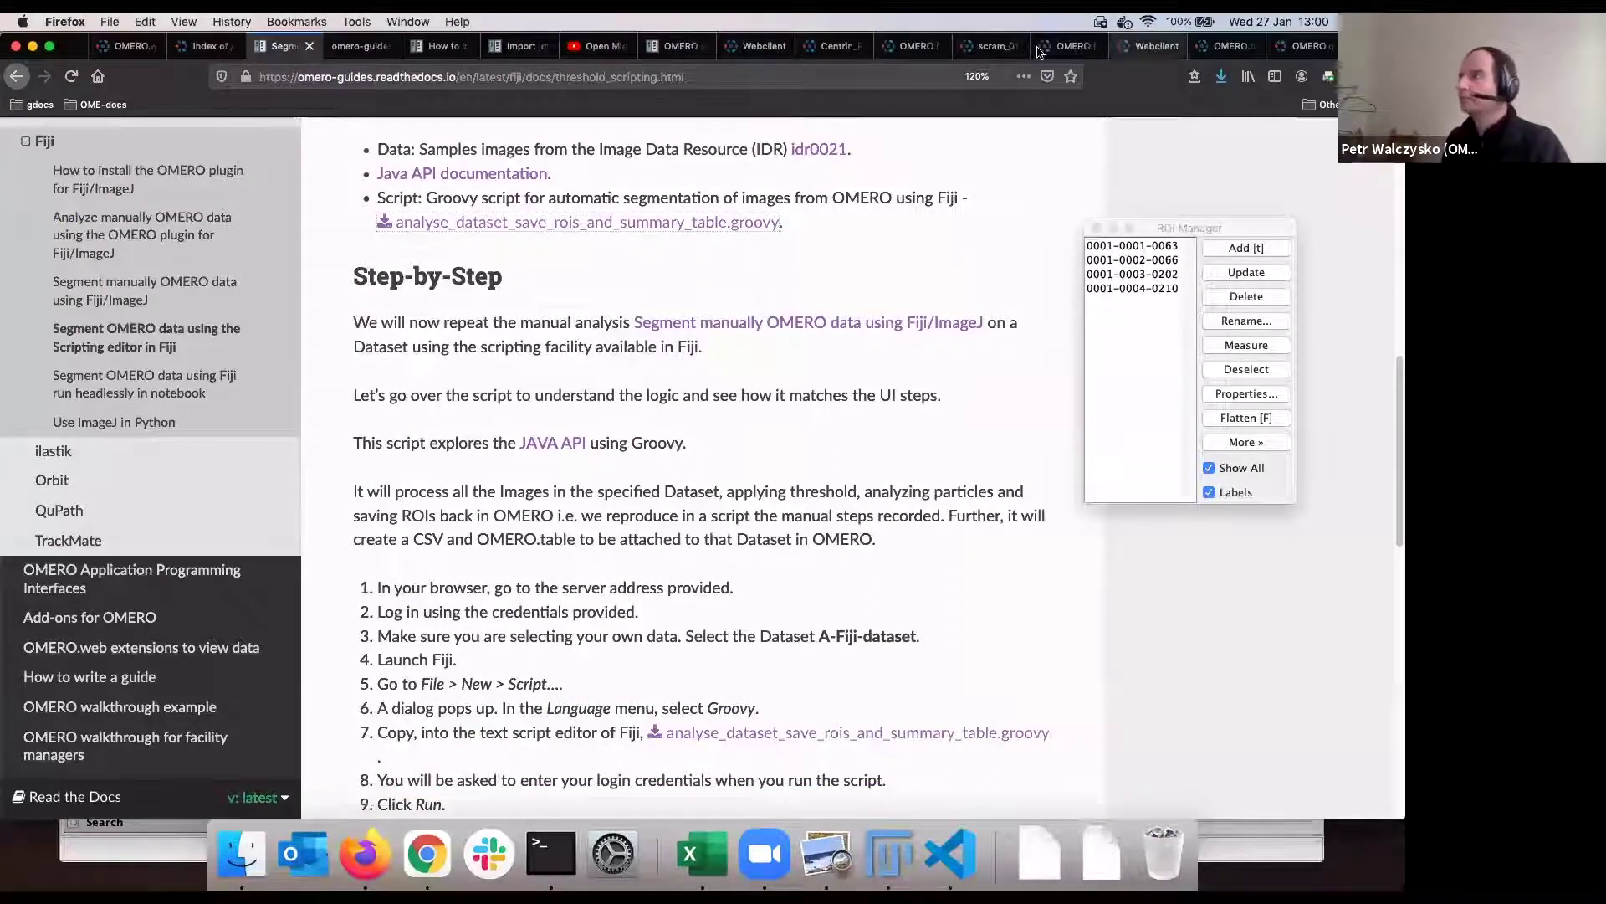
{"action": "left_click", "coordinate": [912, 46]}
{"action": "left_click", "coordinate": [992, 46]}
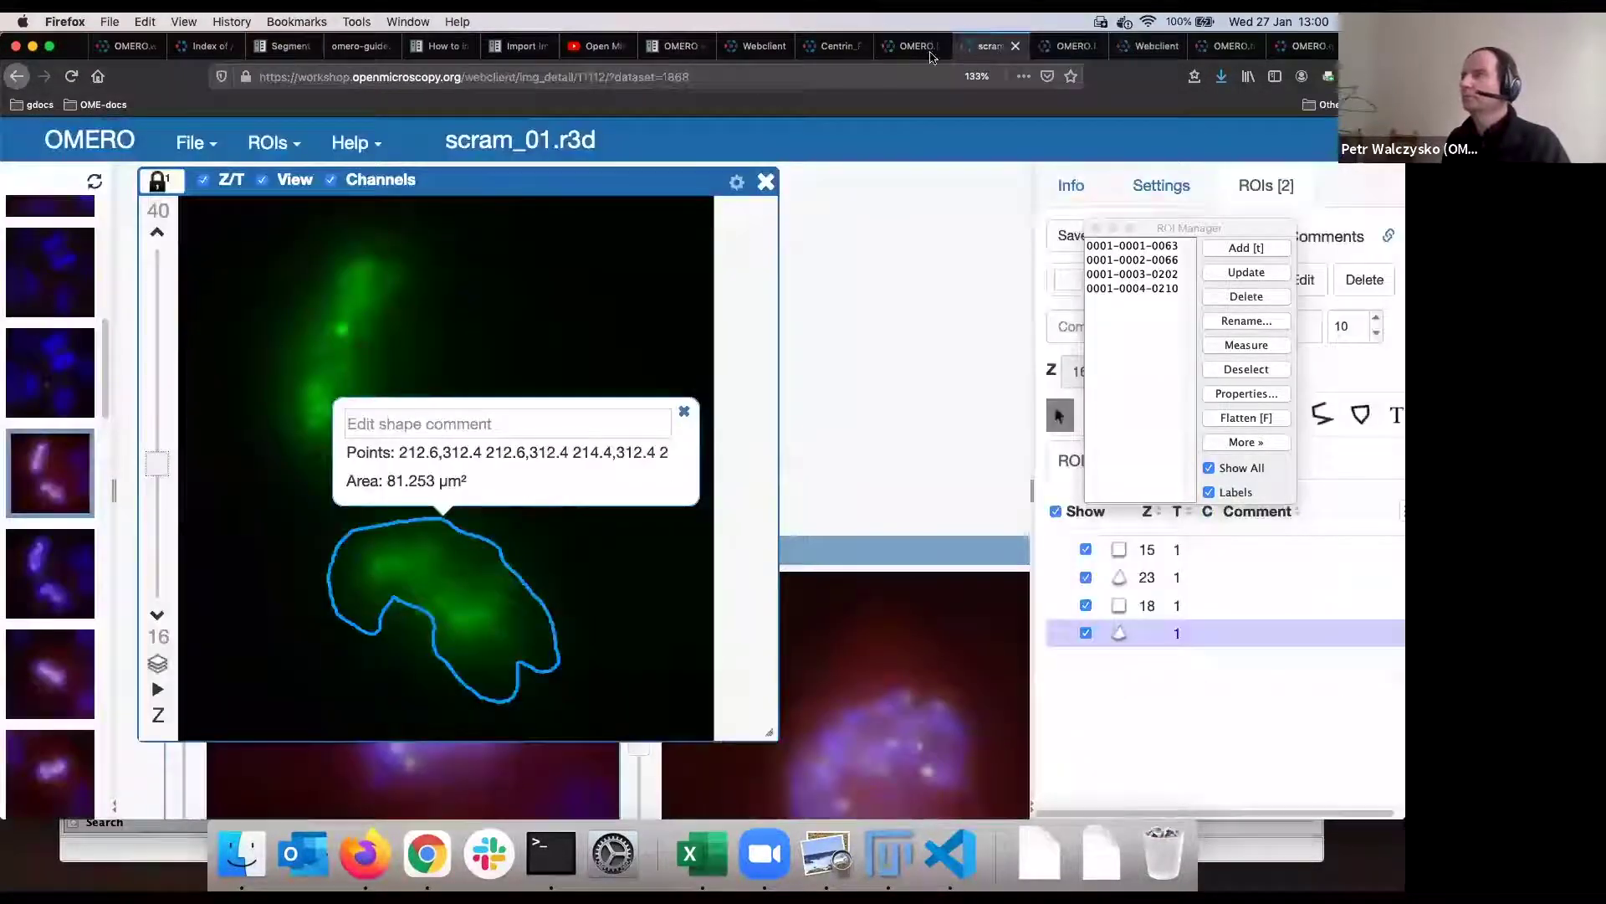
{"action": "key", "text": "ctrl+Tab"}
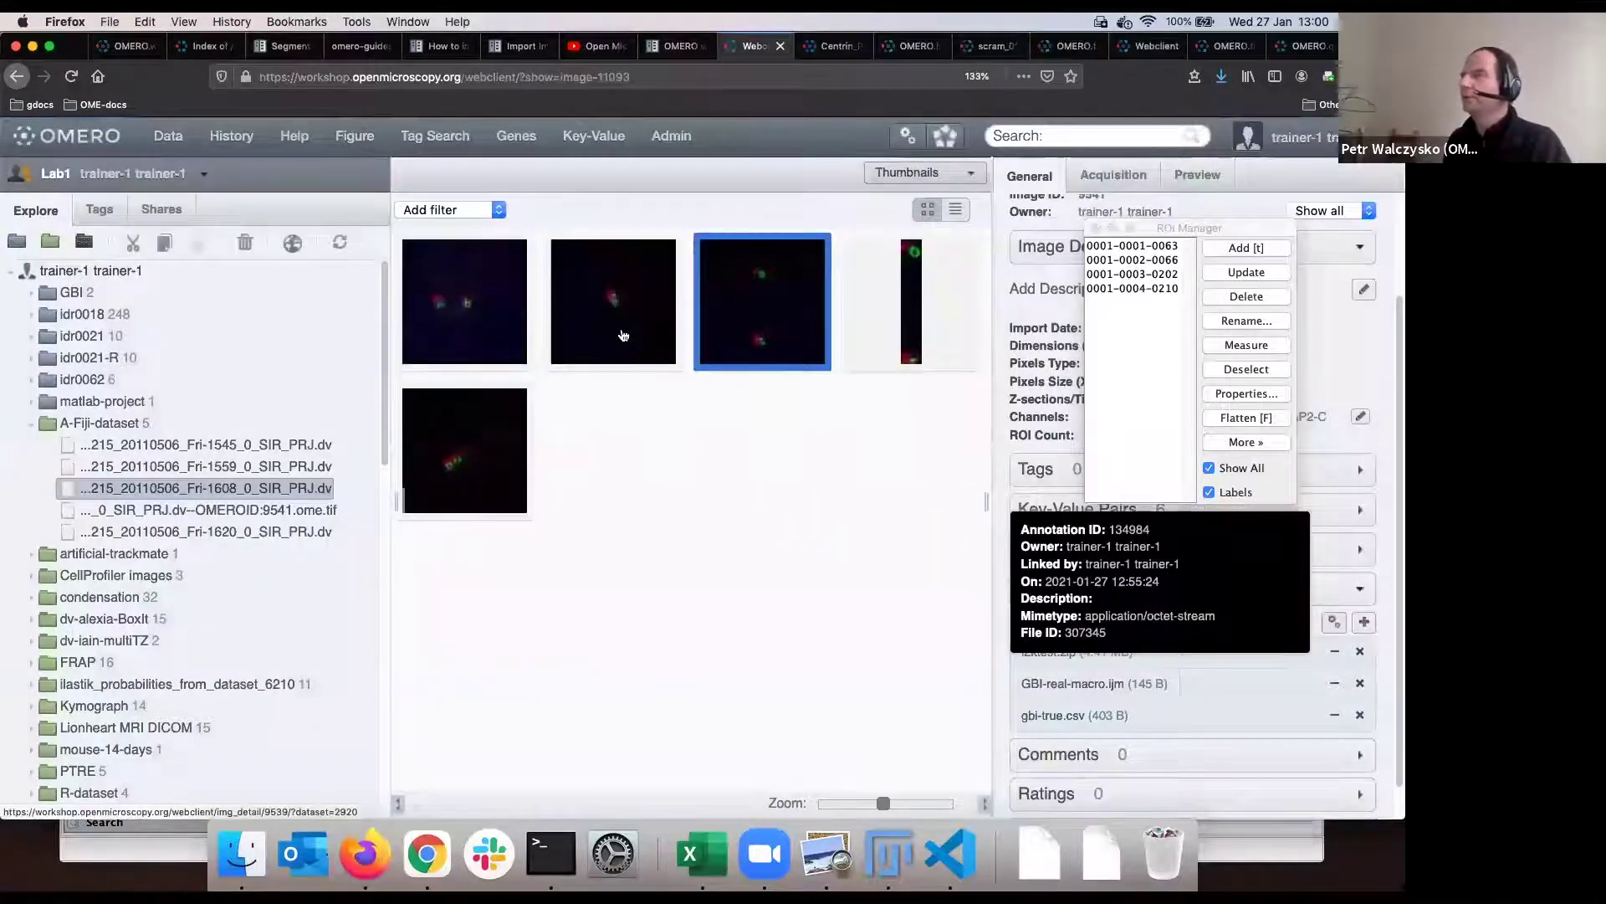
{"action": "left_click", "coordinate": [919, 326]}
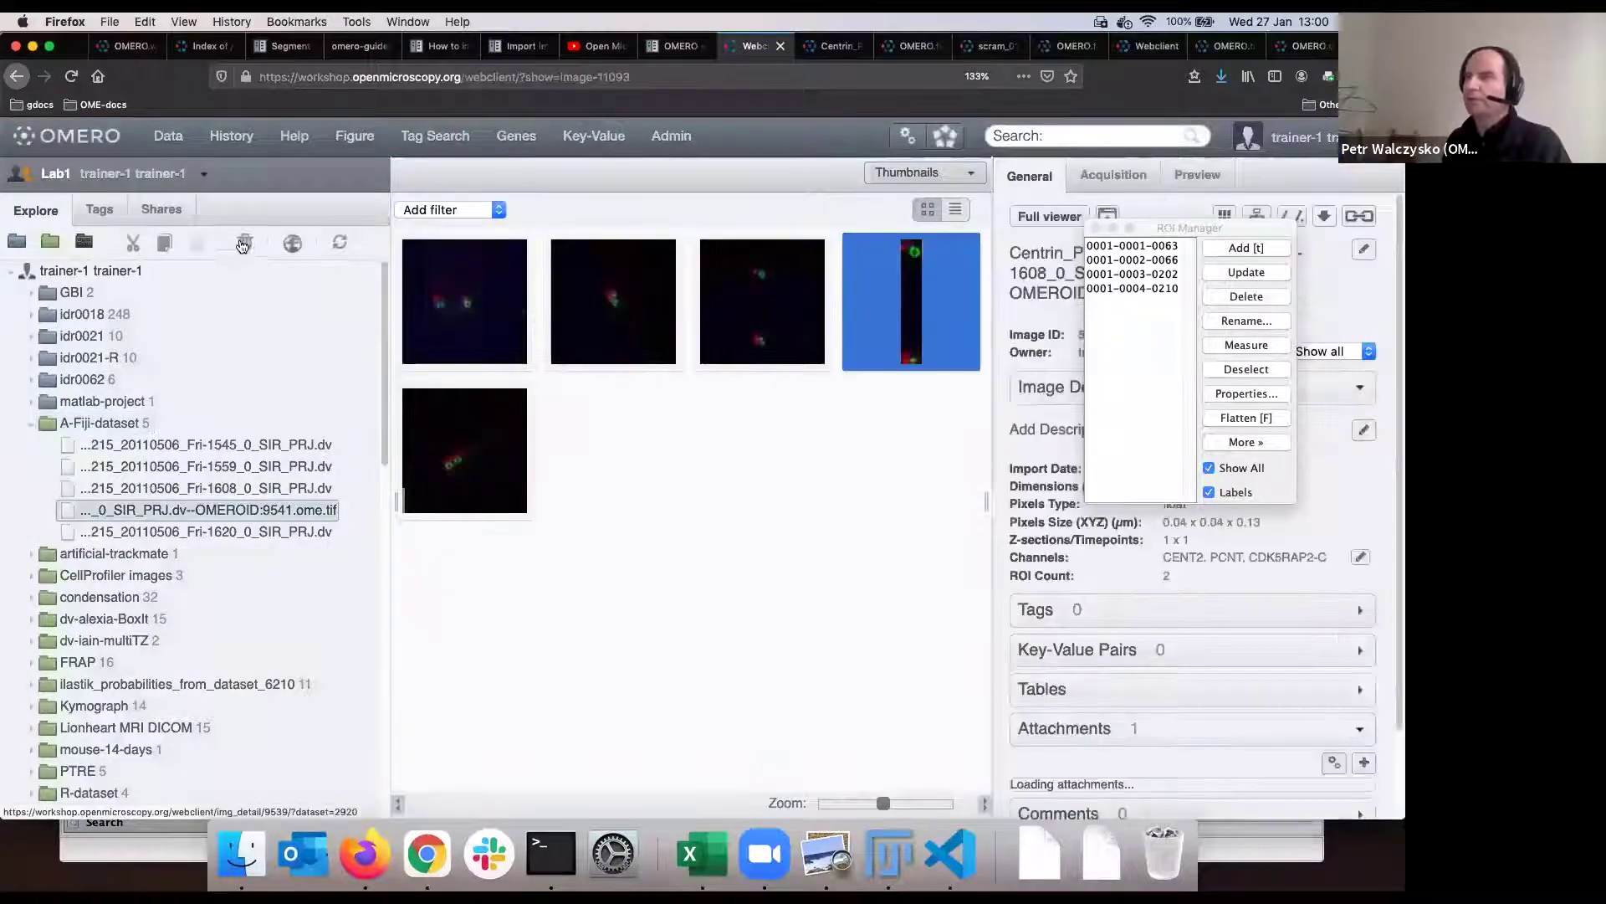
{"action": "key", "text": "Delete"}
{"action": "left_click", "coordinate": [848, 553]}
Show A-Fiji-dataset's details and select its Dataset ID, 2920
{"action": "left_click", "coordinate": [121, 420]}
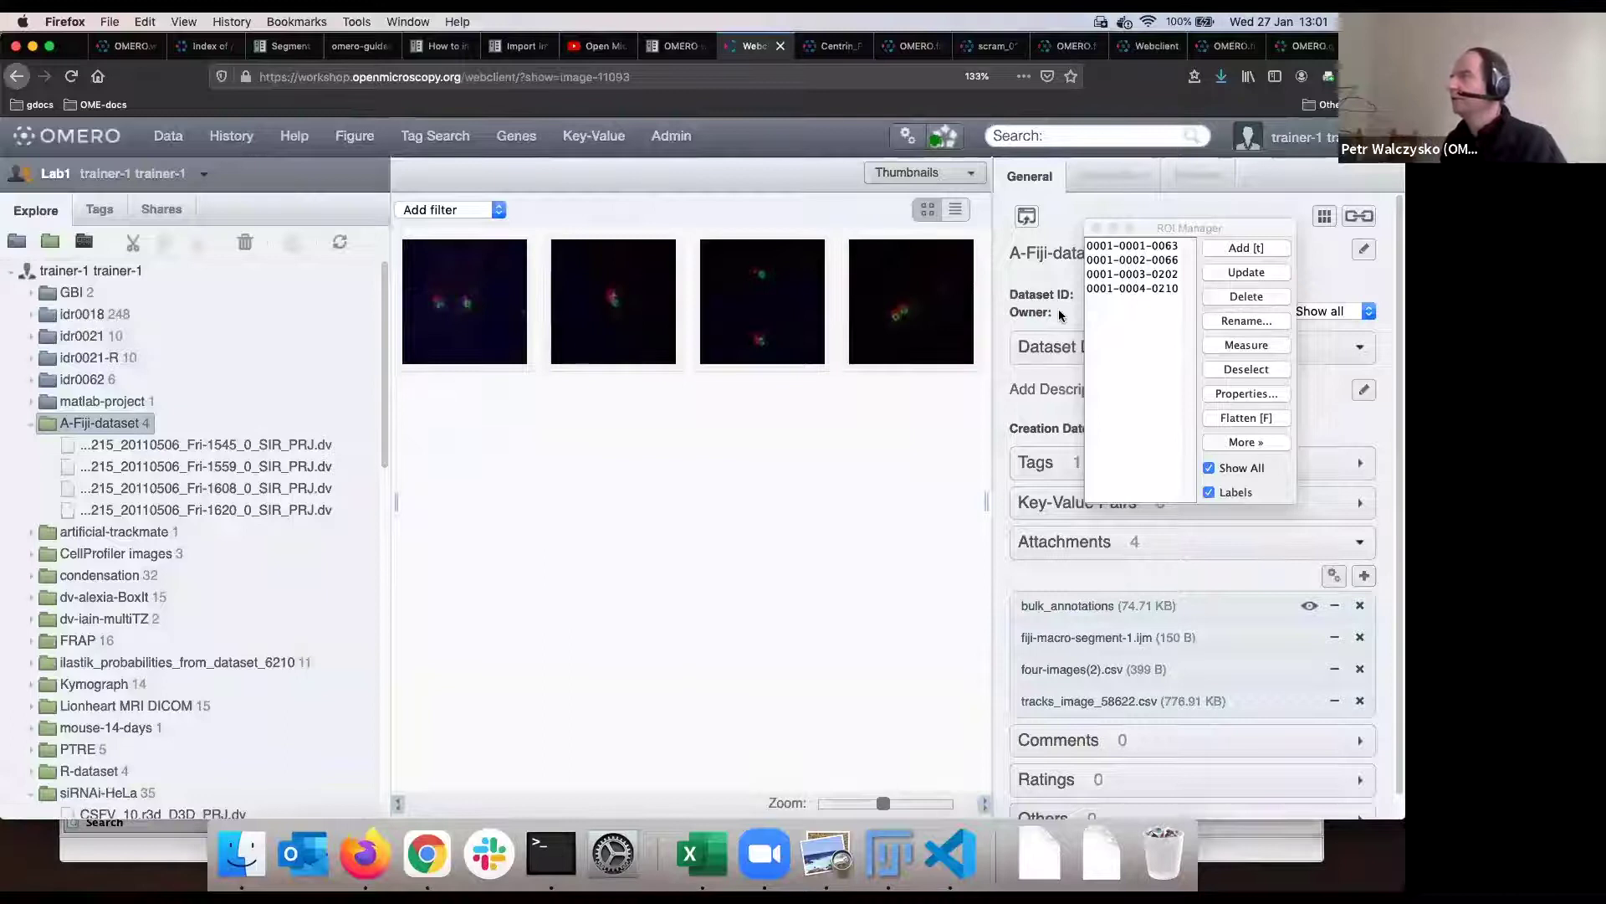
{"action": "left_click", "coordinate": [1090, 231]}
{"action": "left_click_drag", "start_coordinate": [1090, 231], "coordinate": [845, 587]}
{"action": "left_click", "coordinate": [1089, 299]}
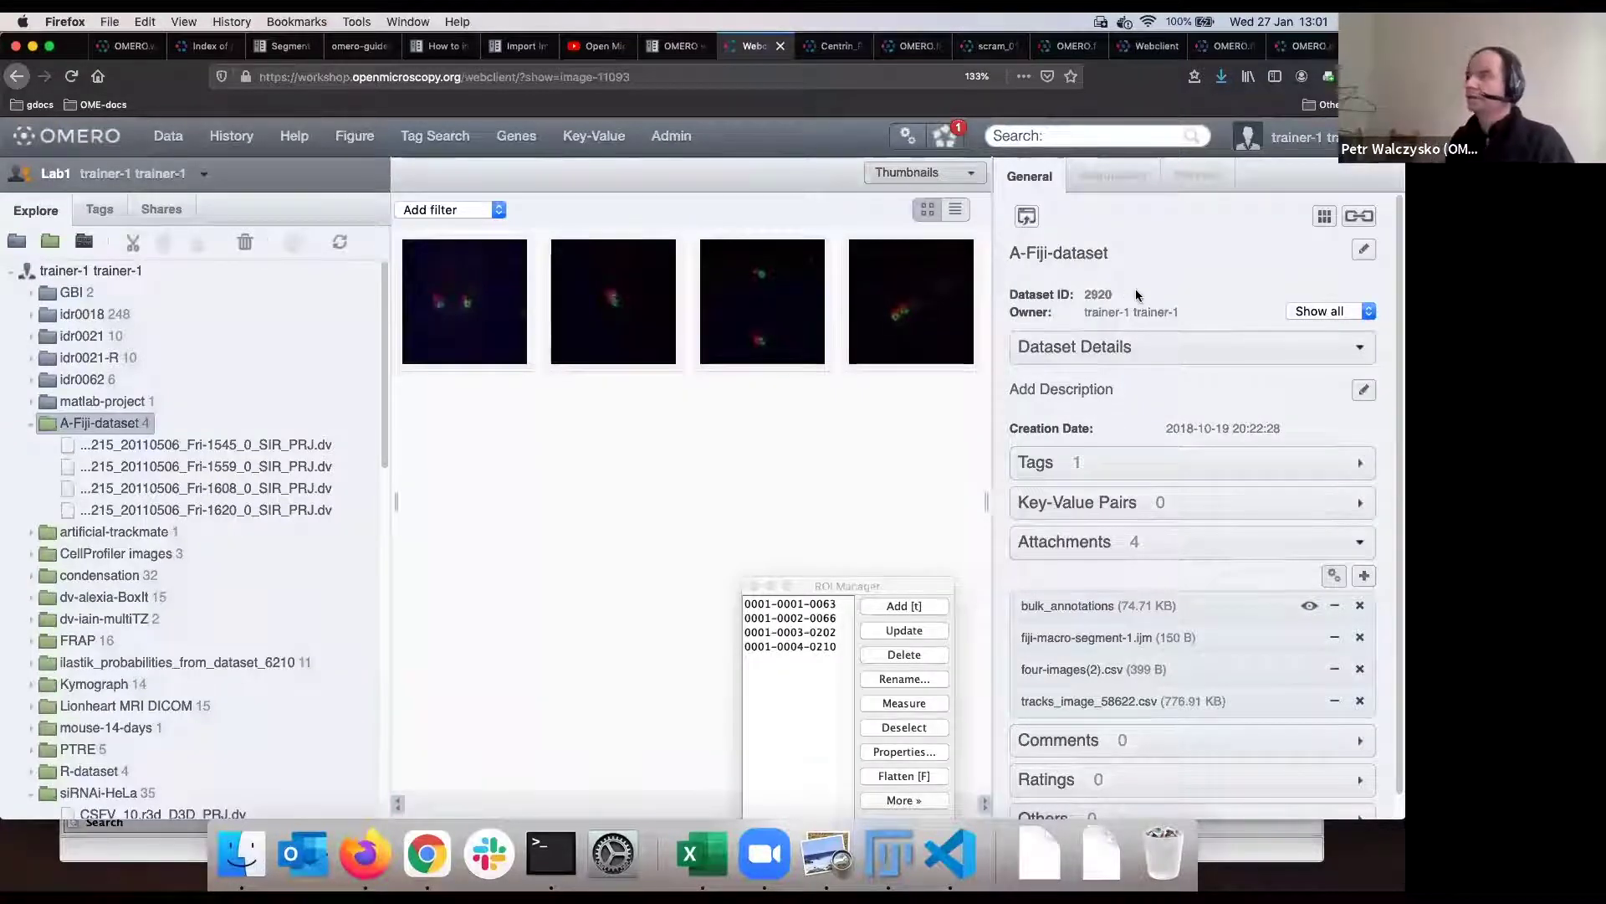
{"action": "left_click_drag", "start_coordinate": [1113, 295], "coordinate": [1034, 294]}
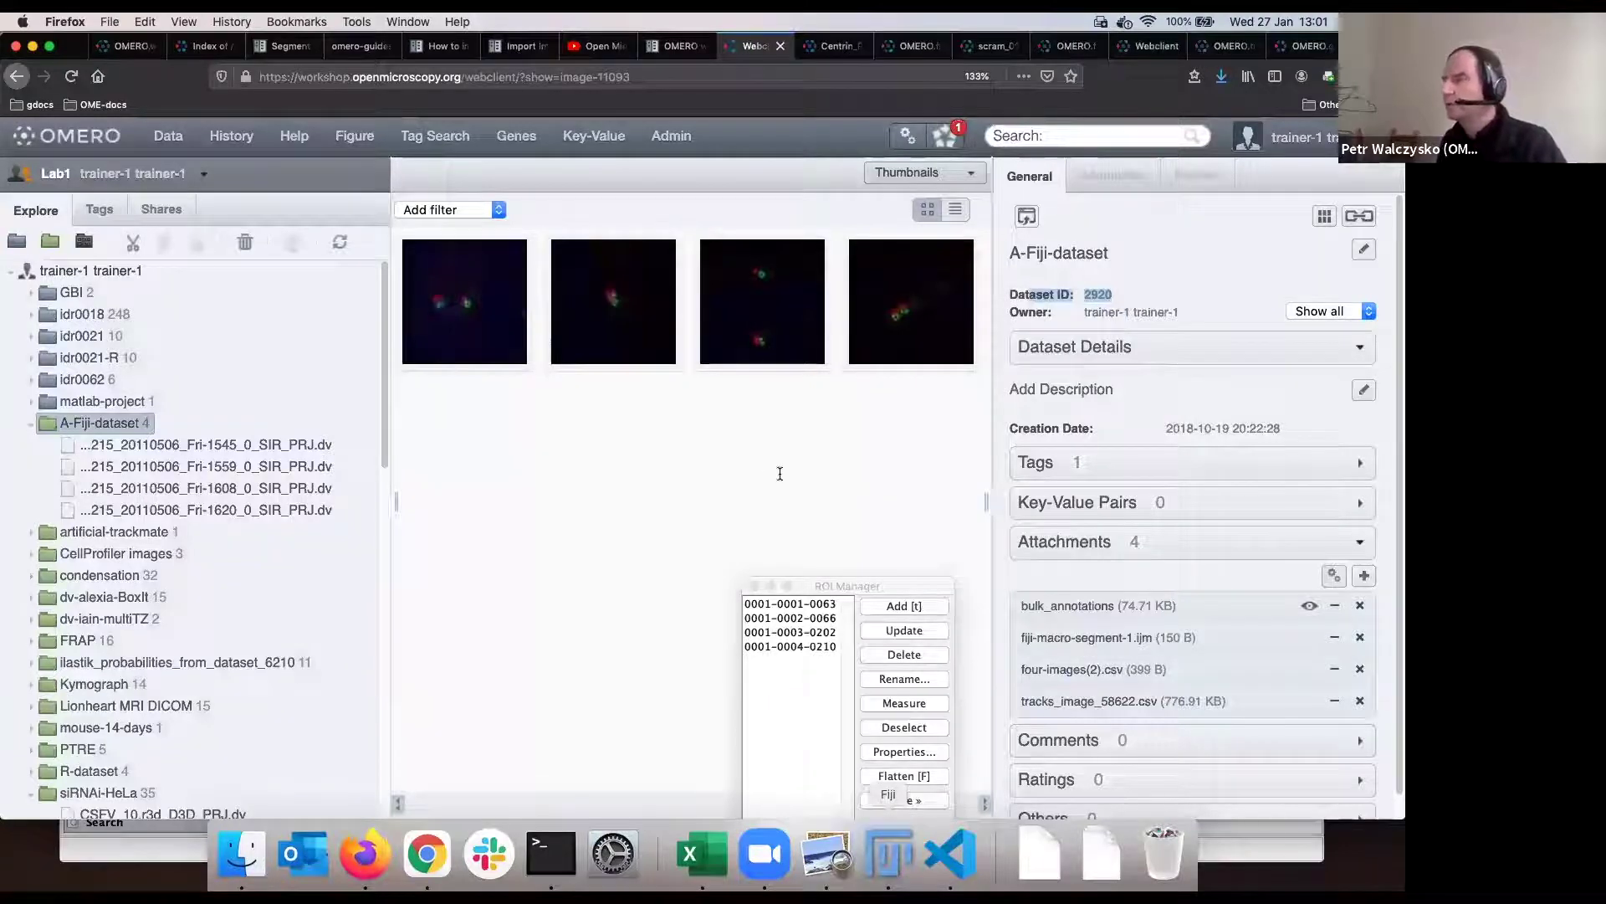
Change the login dialog's Dataset ID to 2920 and start the analysis
{"action": "key", "text": "super+Tab"}
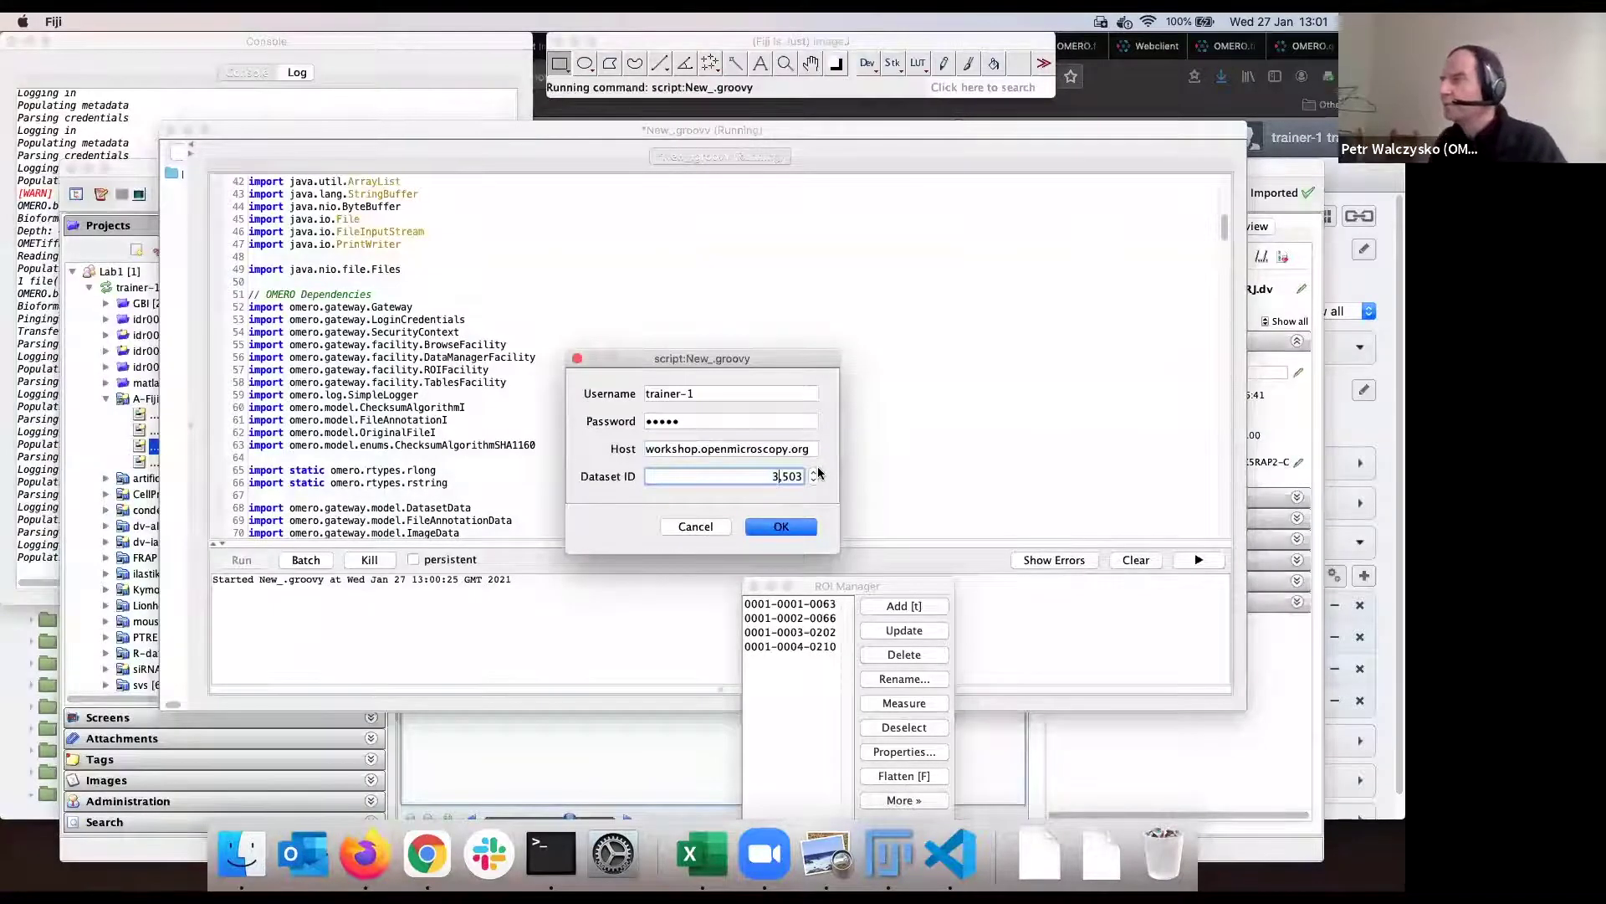
{"action": "key", "text": "Delete"}
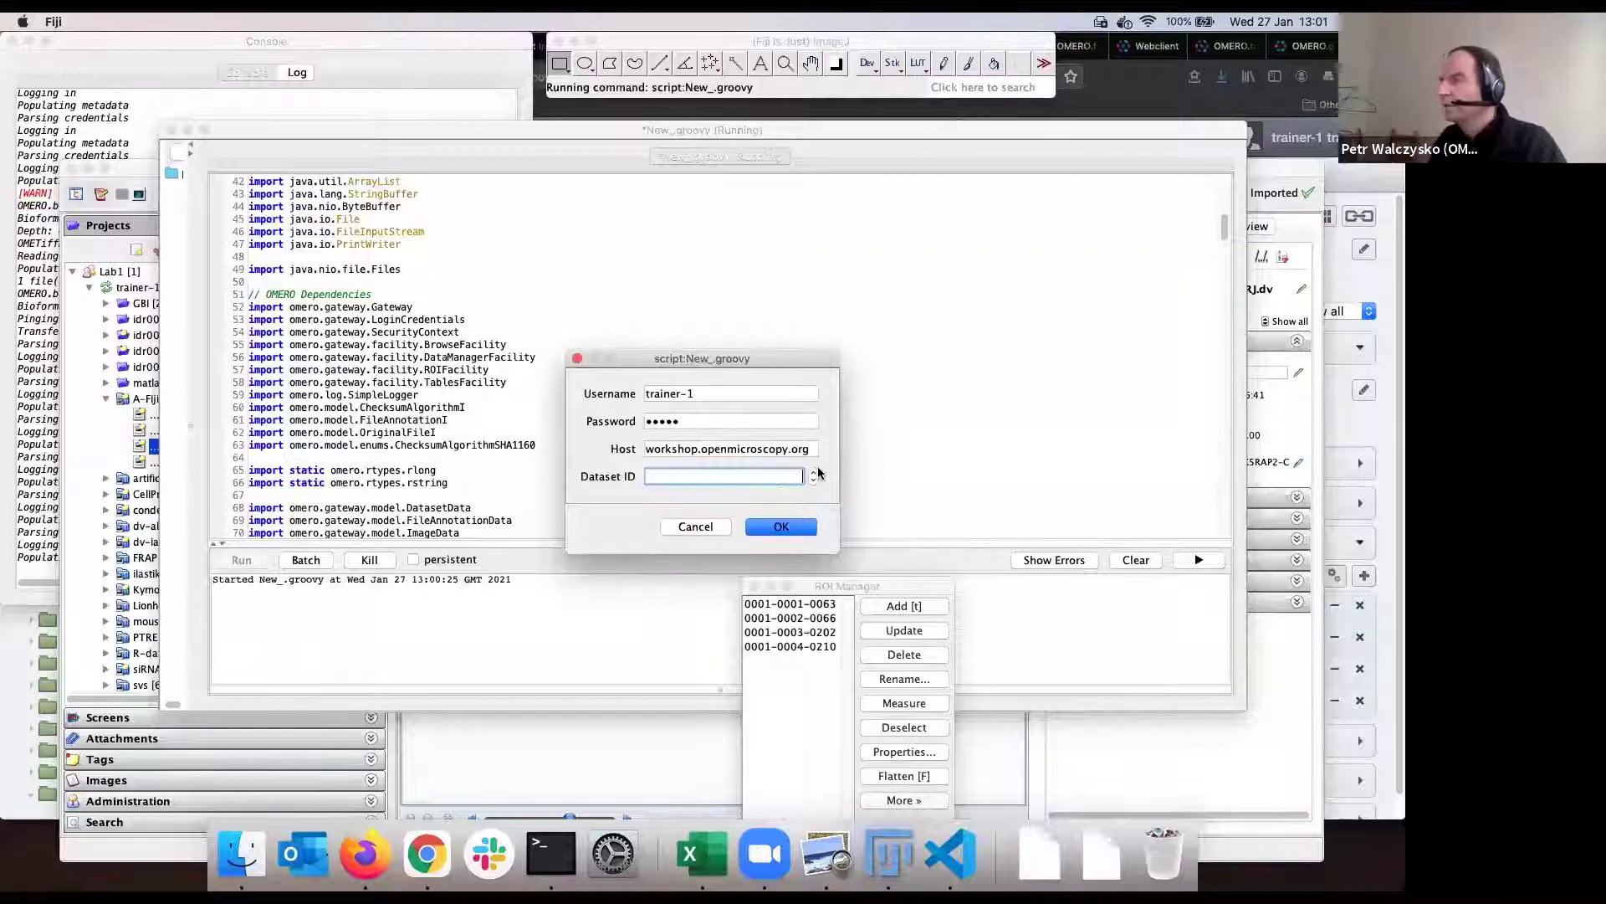
{"action": "type", "text": "2920"}
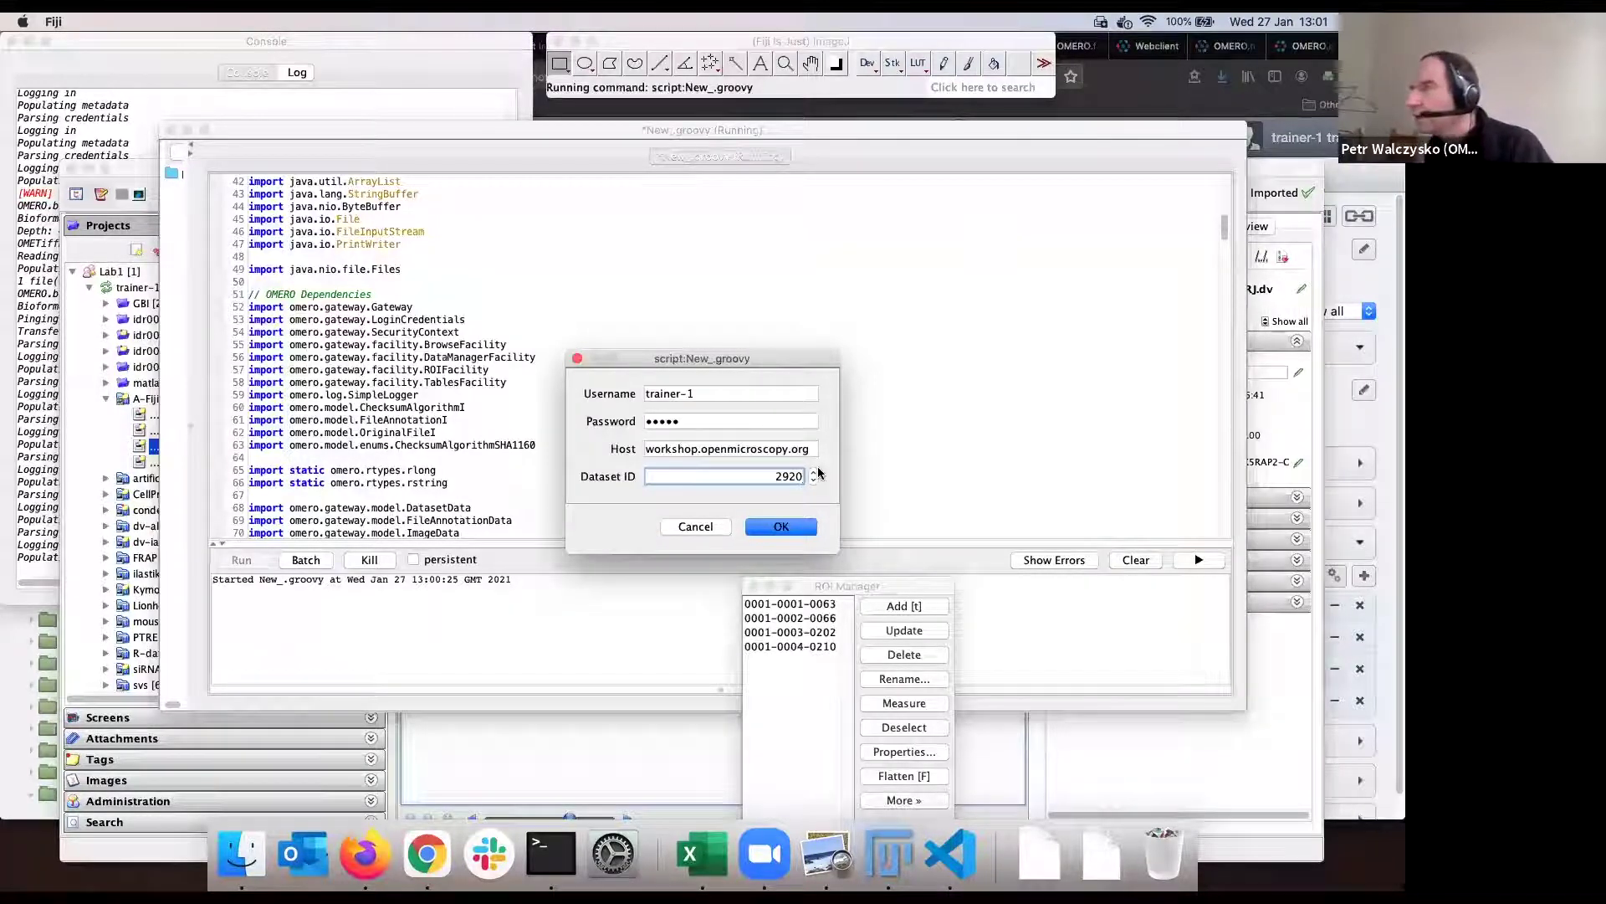
{"action": "left_click", "coordinate": [782, 527]}
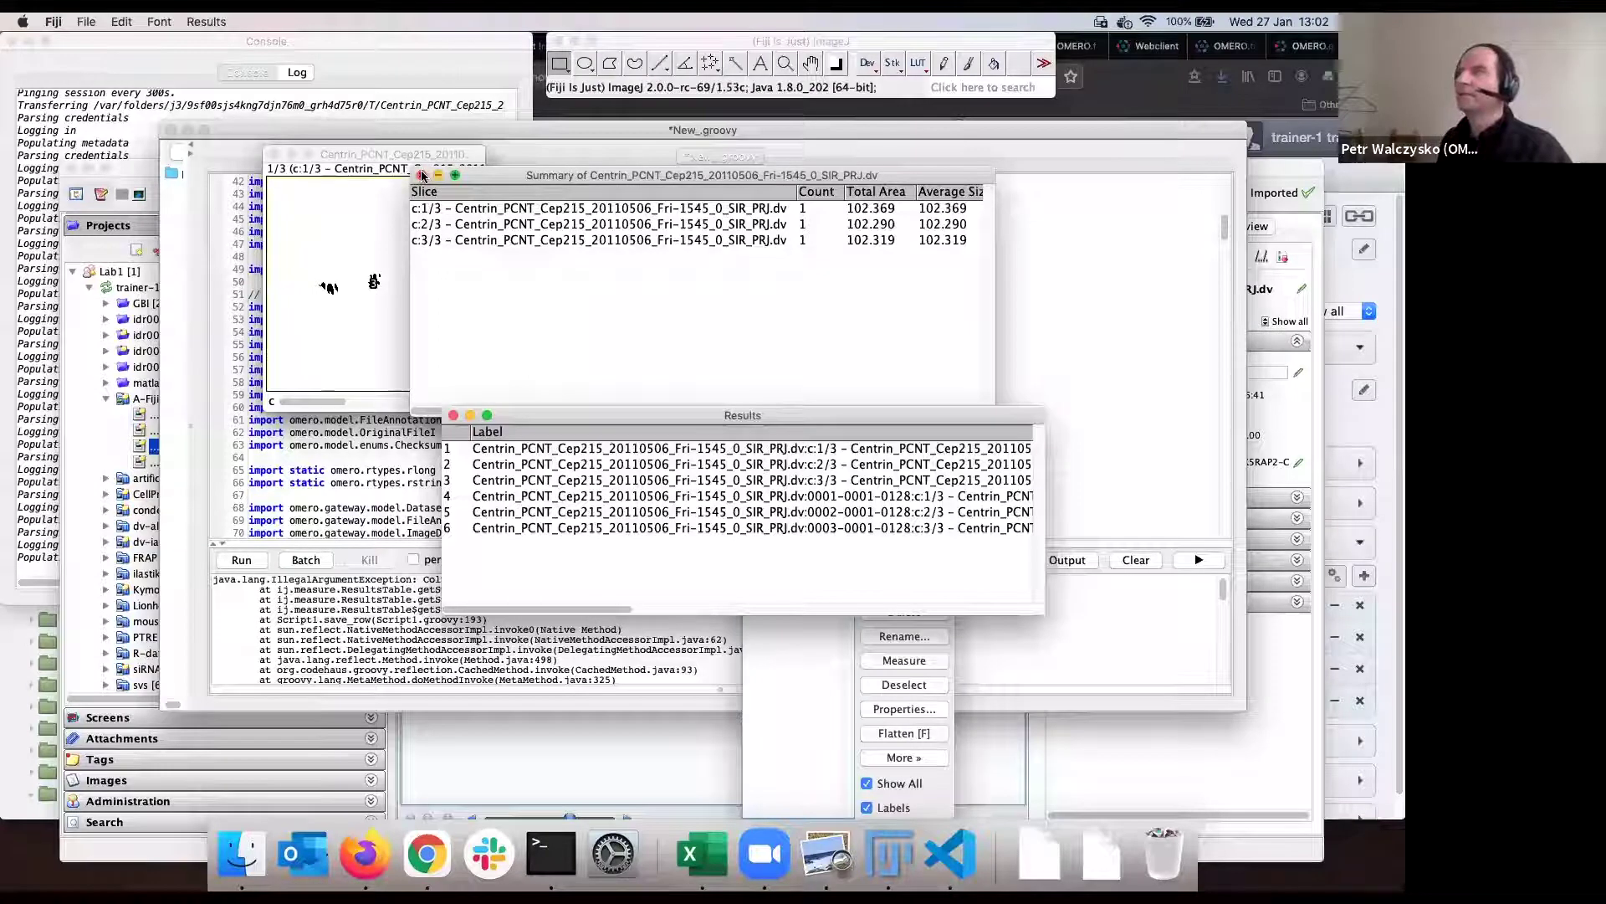
Close the Summary table and the processed image window without saving
{"action": "left_click", "coordinate": [422, 175]}
{"action": "left_click", "coordinate": [276, 156]}
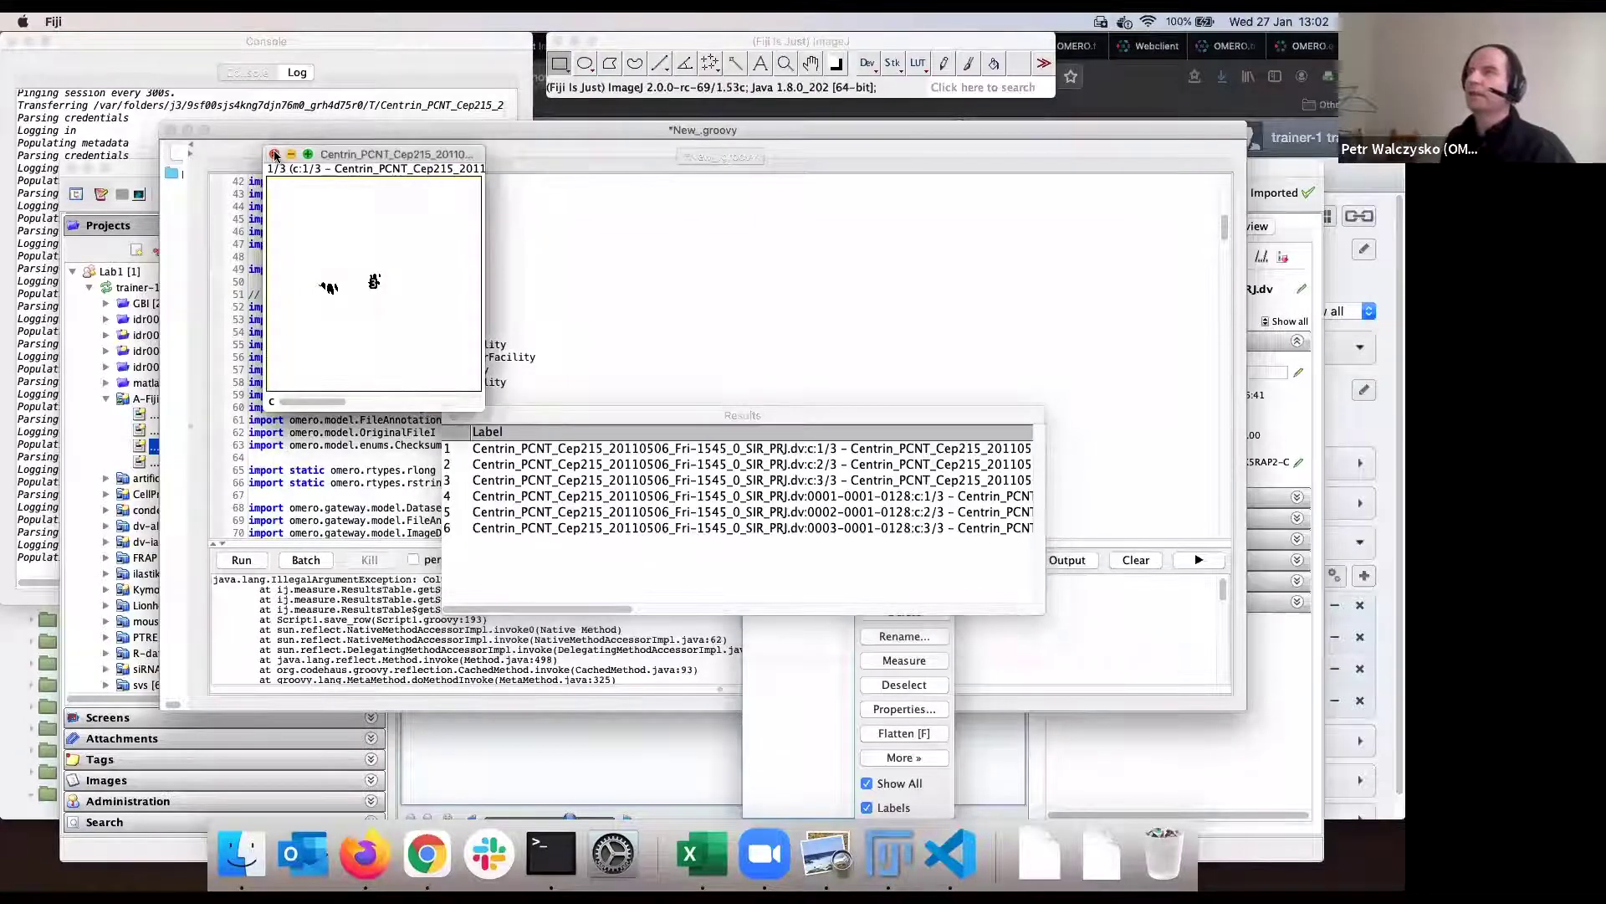
{"action": "left_click", "coordinate": [645, 292]}
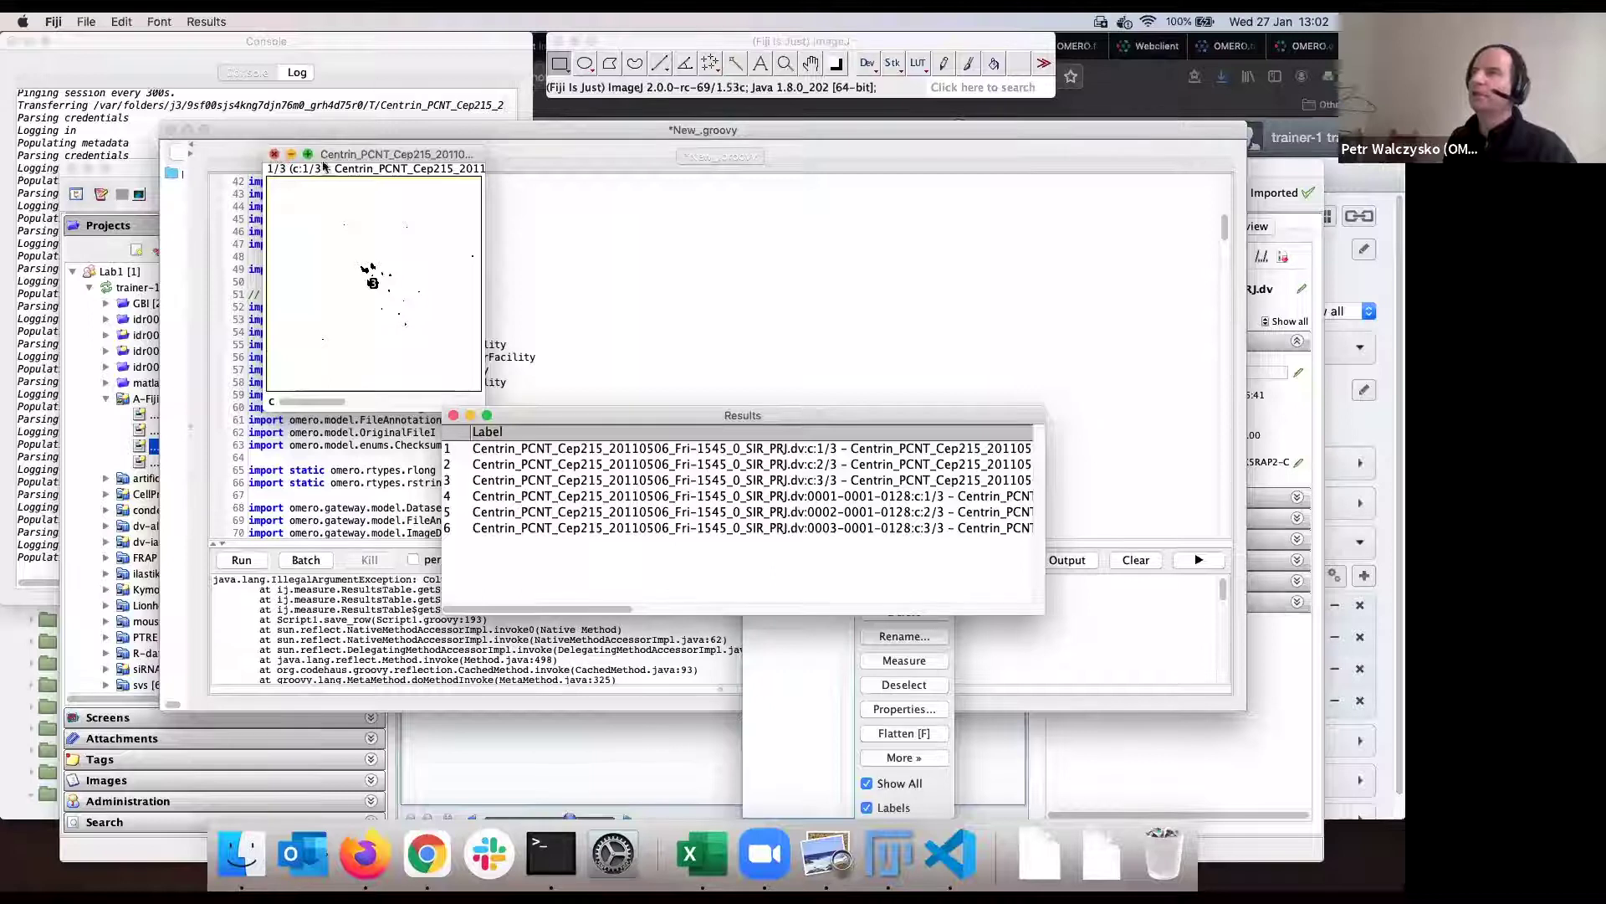
Clear the error trace from the script editor's output
{"action": "left_click", "coordinate": [565, 303]}
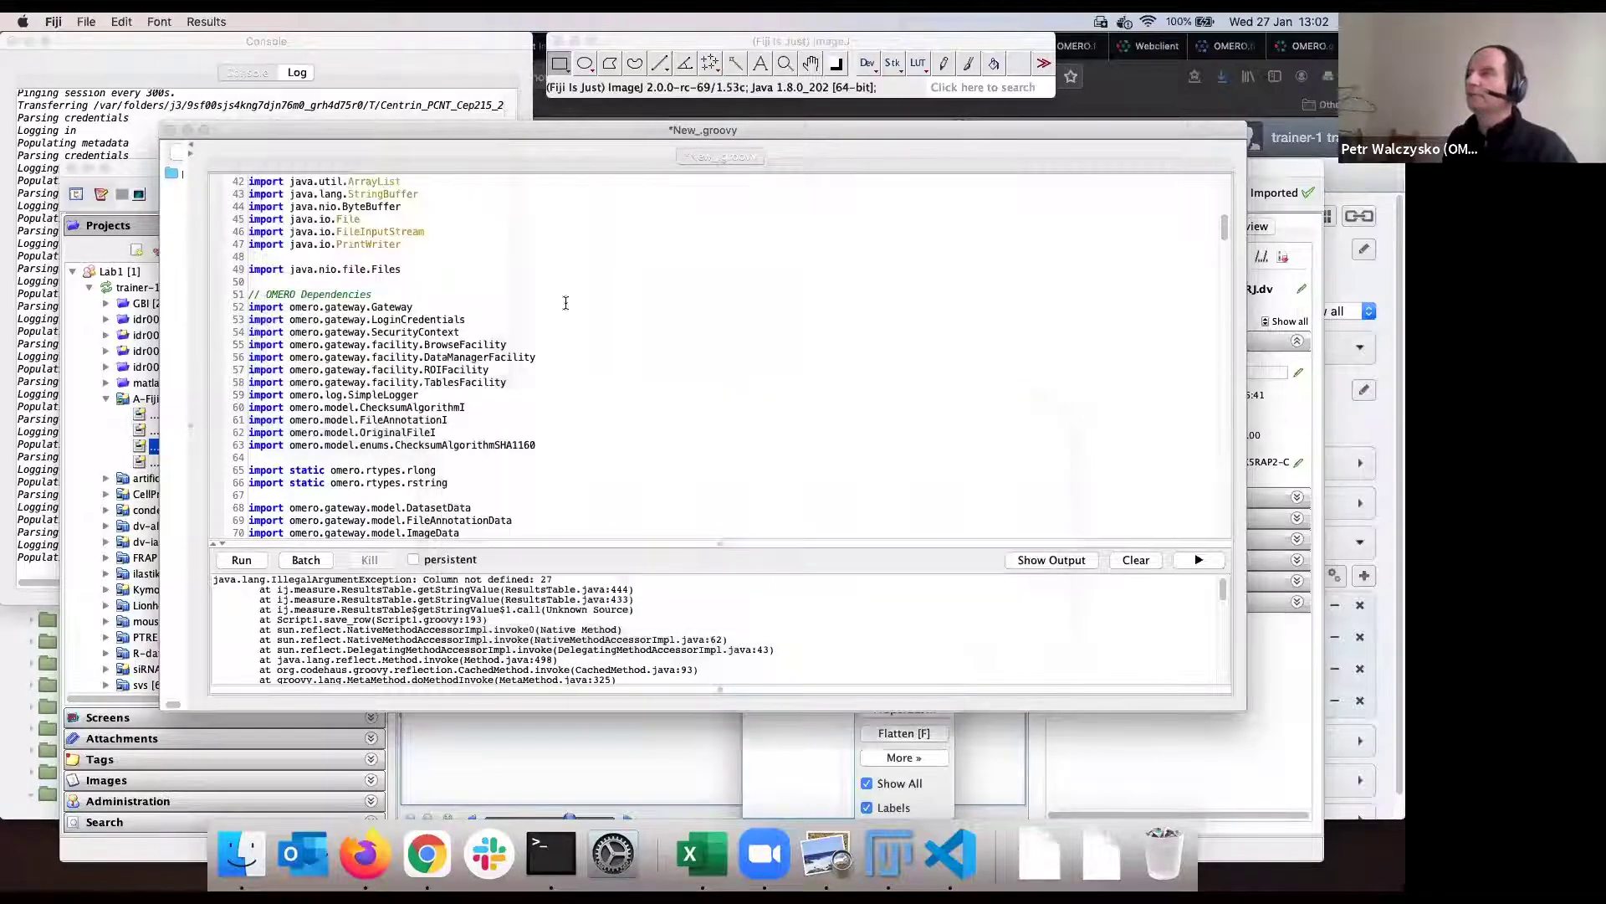
{"action": "left_click", "coordinate": [1167, 551]}
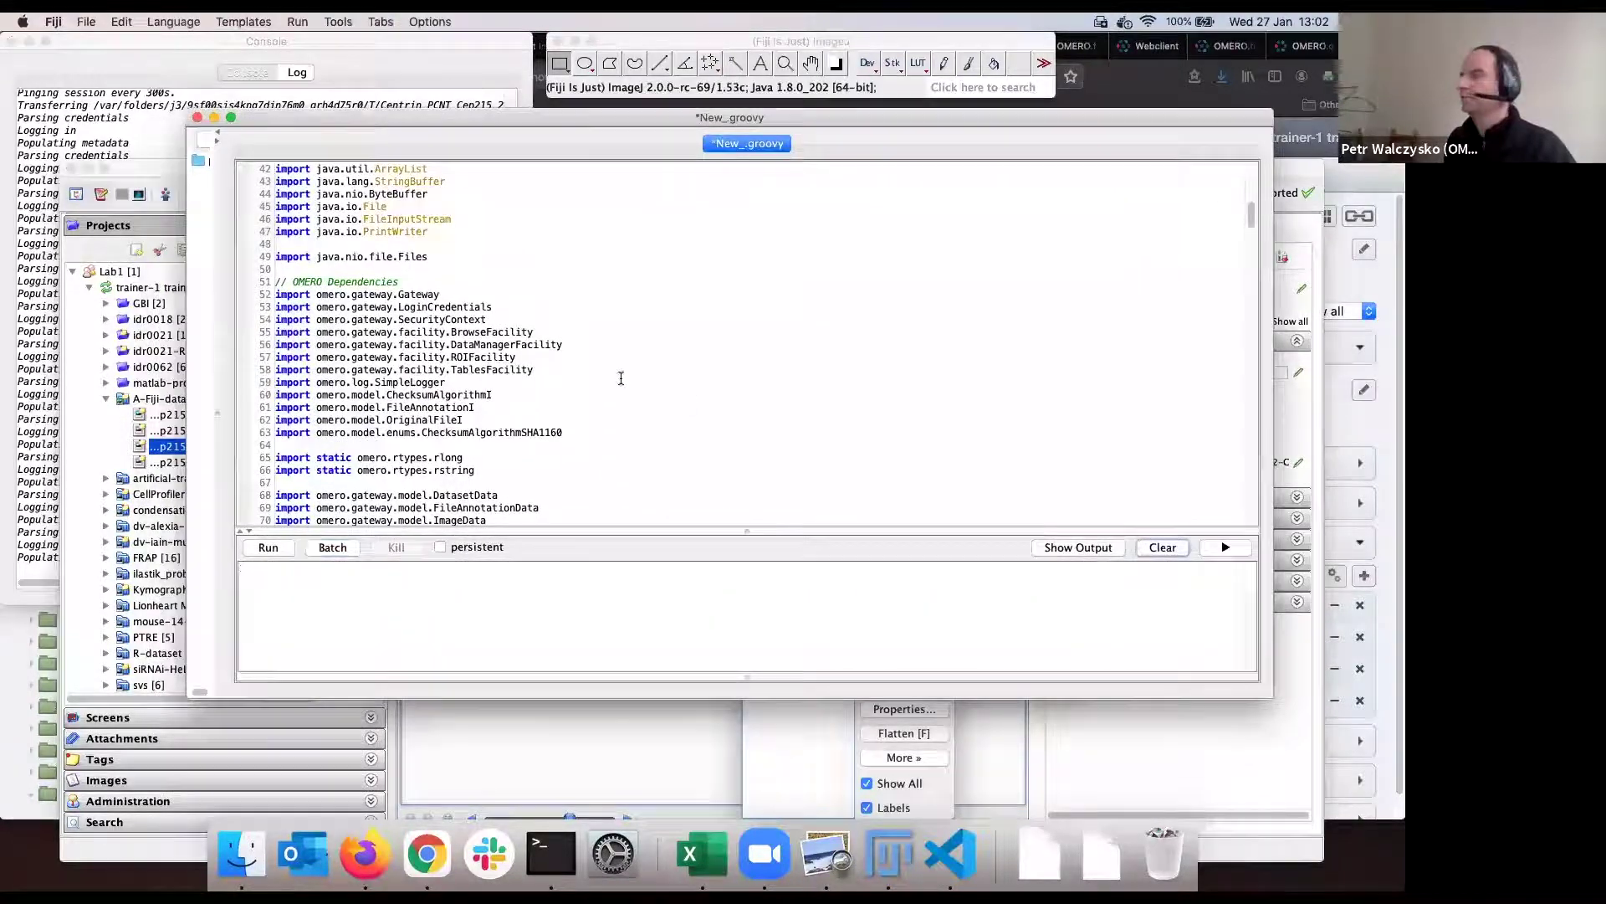
{"action": "scroll", "coordinate": [614, 360], "scroll_direction": "down", "scroll_amount": 5}
{"action": "scroll", "coordinate": [616, 360], "scroll_direction": "down", "scroll_amount": 10}
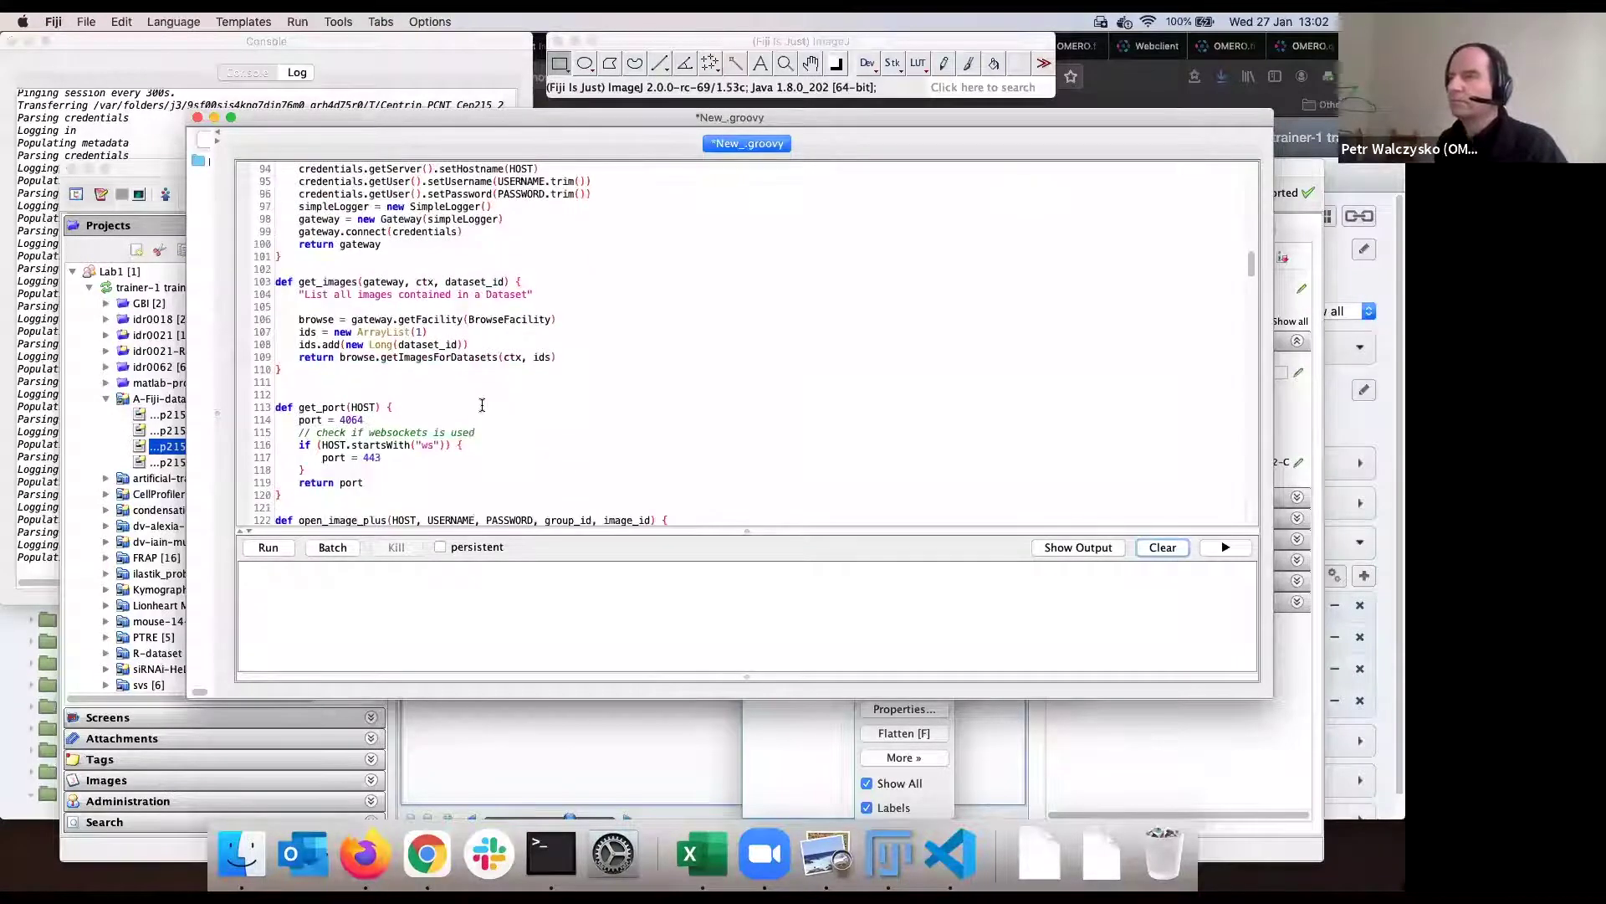
{"action": "scroll", "coordinate": [482, 405], "scroll_direction": "down", "scroll_amount": 4}
Search for 'white' and insert ' white' after MaxEntropy on line 337
{"action": "key", "text": "super+f"}
{"action": "type", "text": "white"}
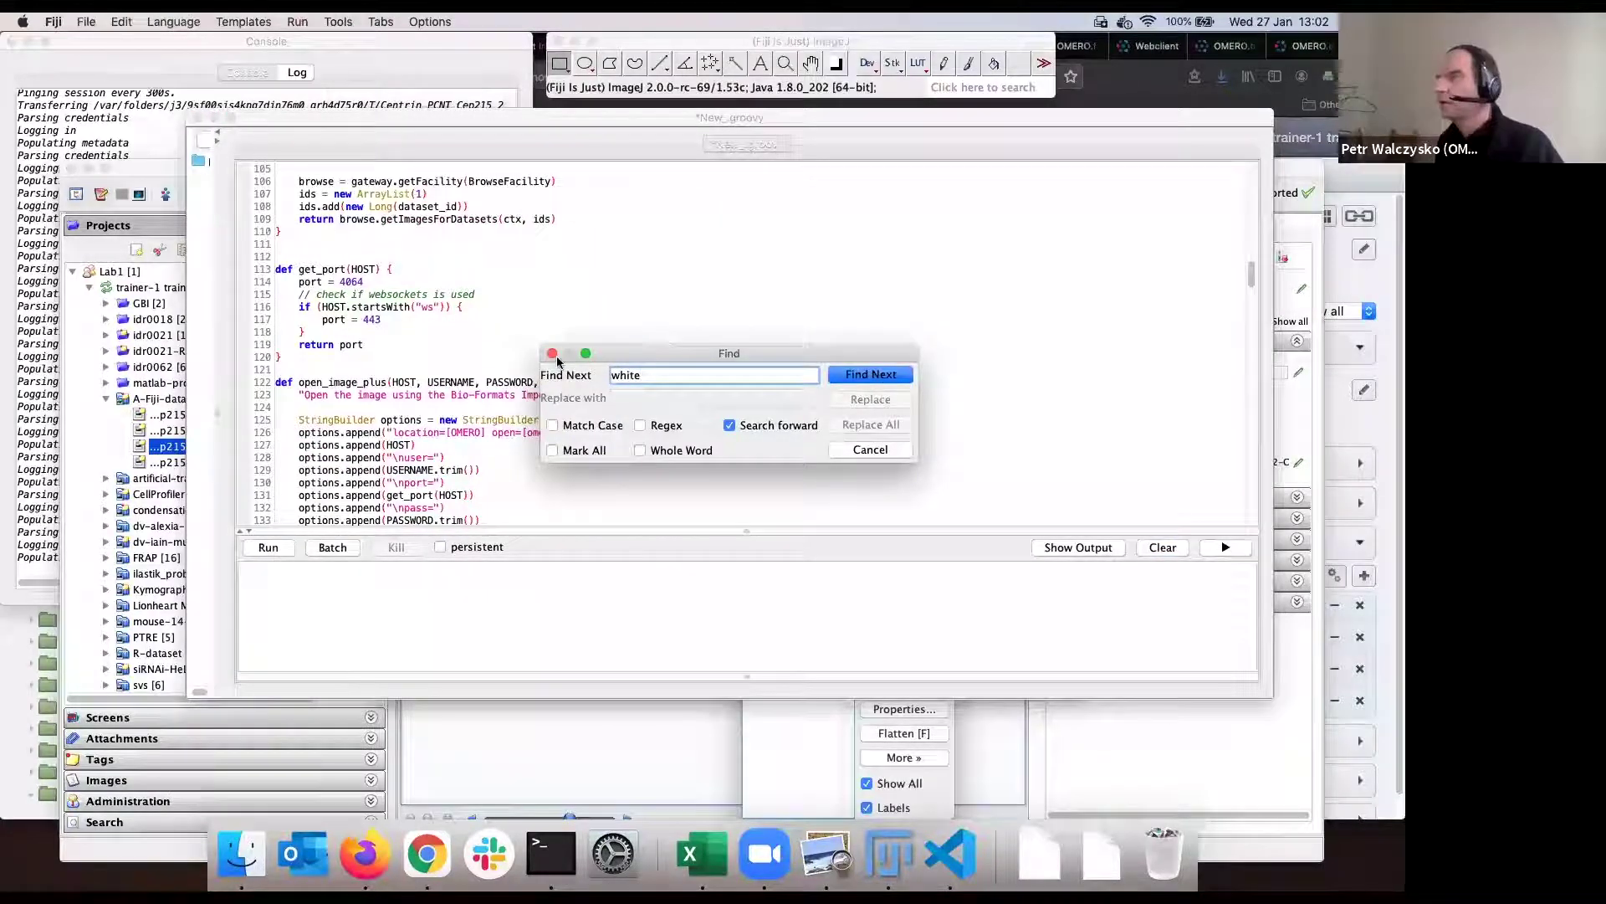
{"action": "left_click", "coordinate": [870, 374]}
{"action": "key", "text": "Escape"}
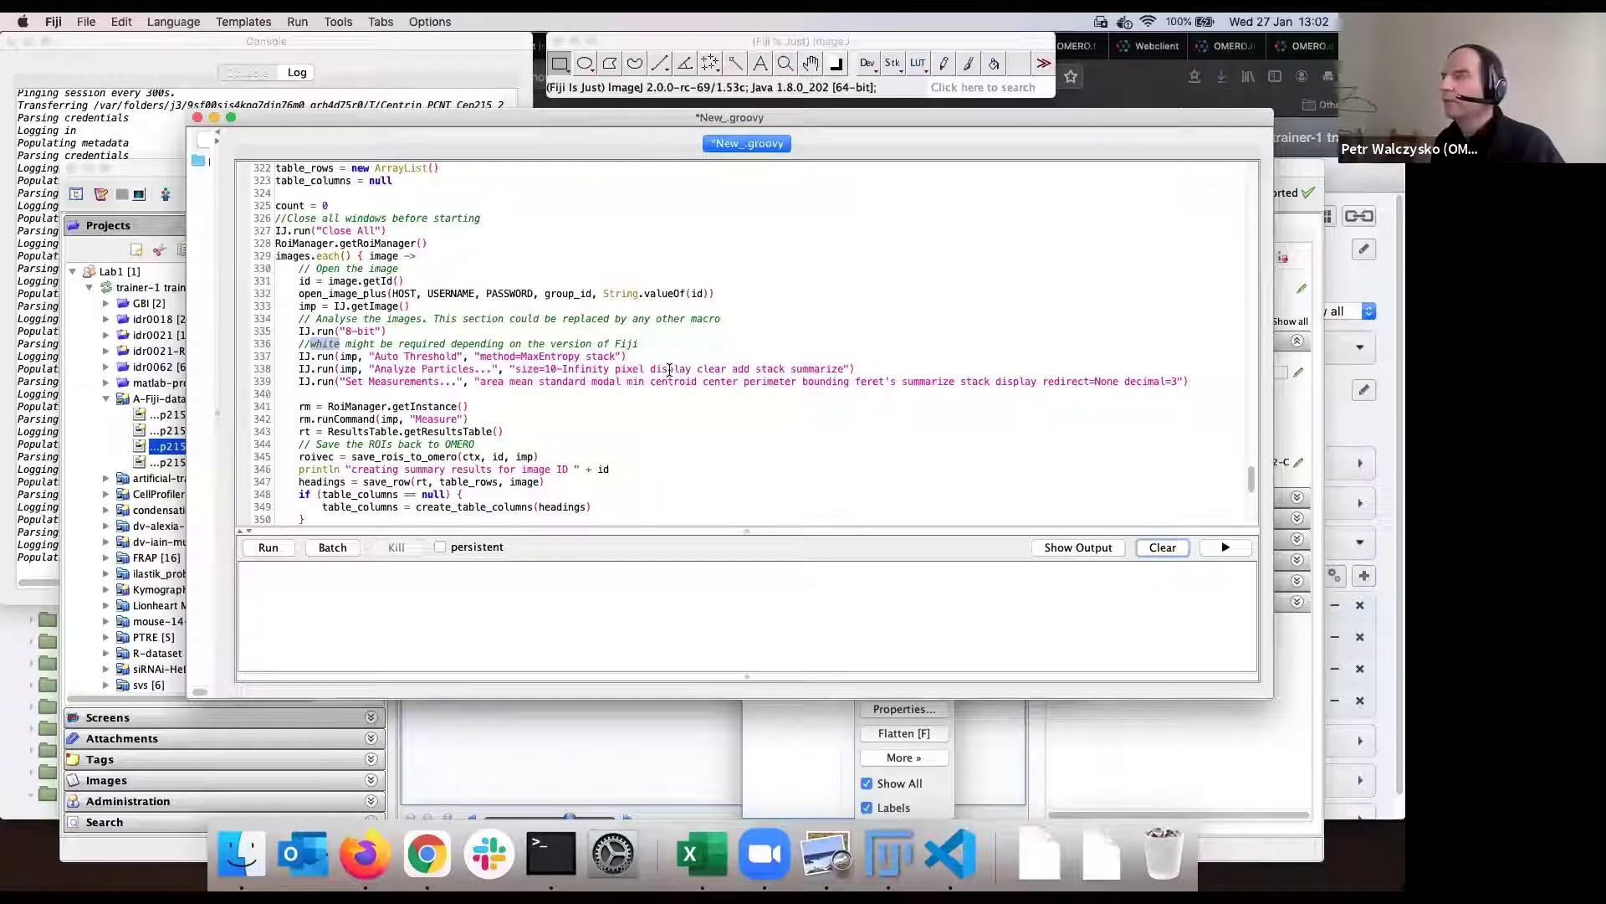
{"action": "left_click", "coordinate": [580, 356]}
{"action": "type", "text": "whi"}
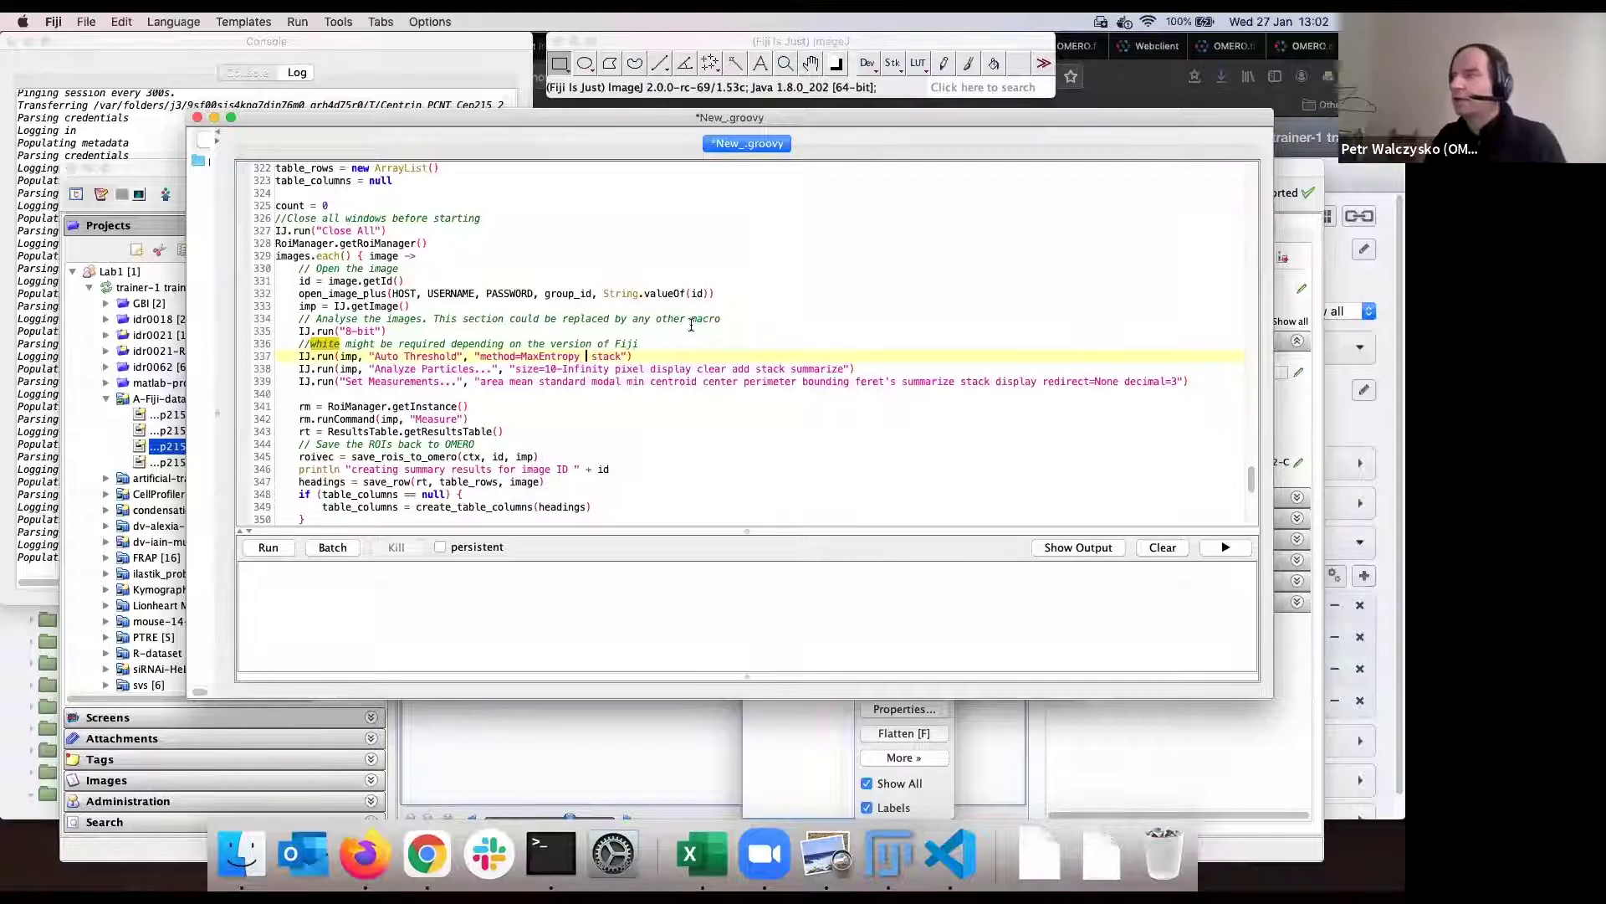
{"action": "type", "text": "te"}
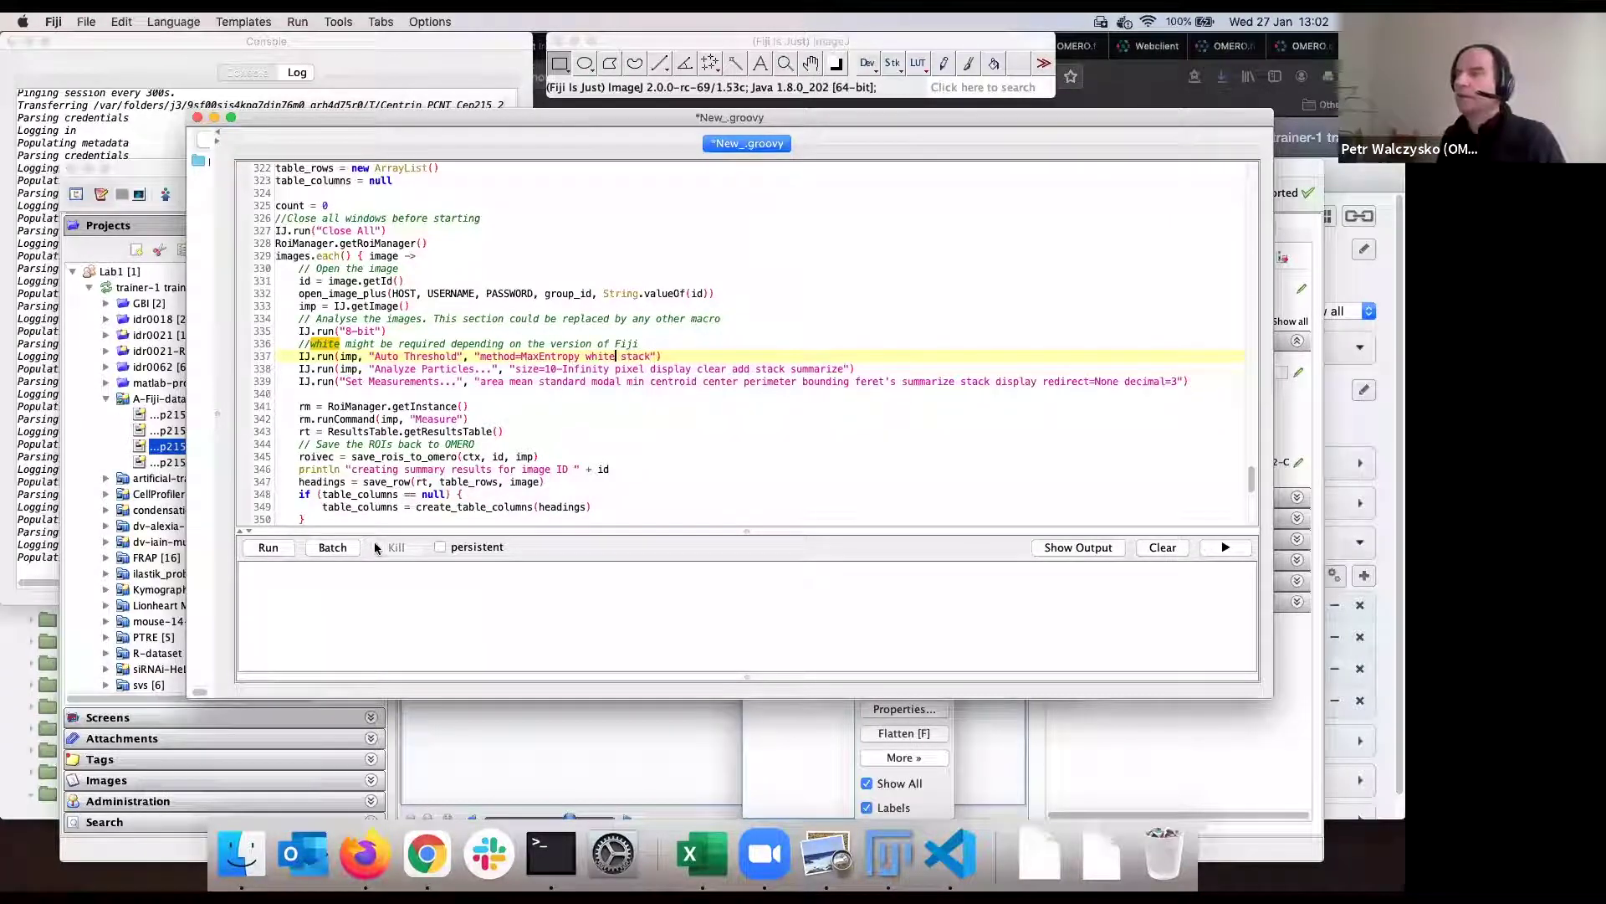
Rerun the edited script, keeping Dataset ID 2920 in the login dialog
{"action": "left_click", "coordinate": [269, 548]}
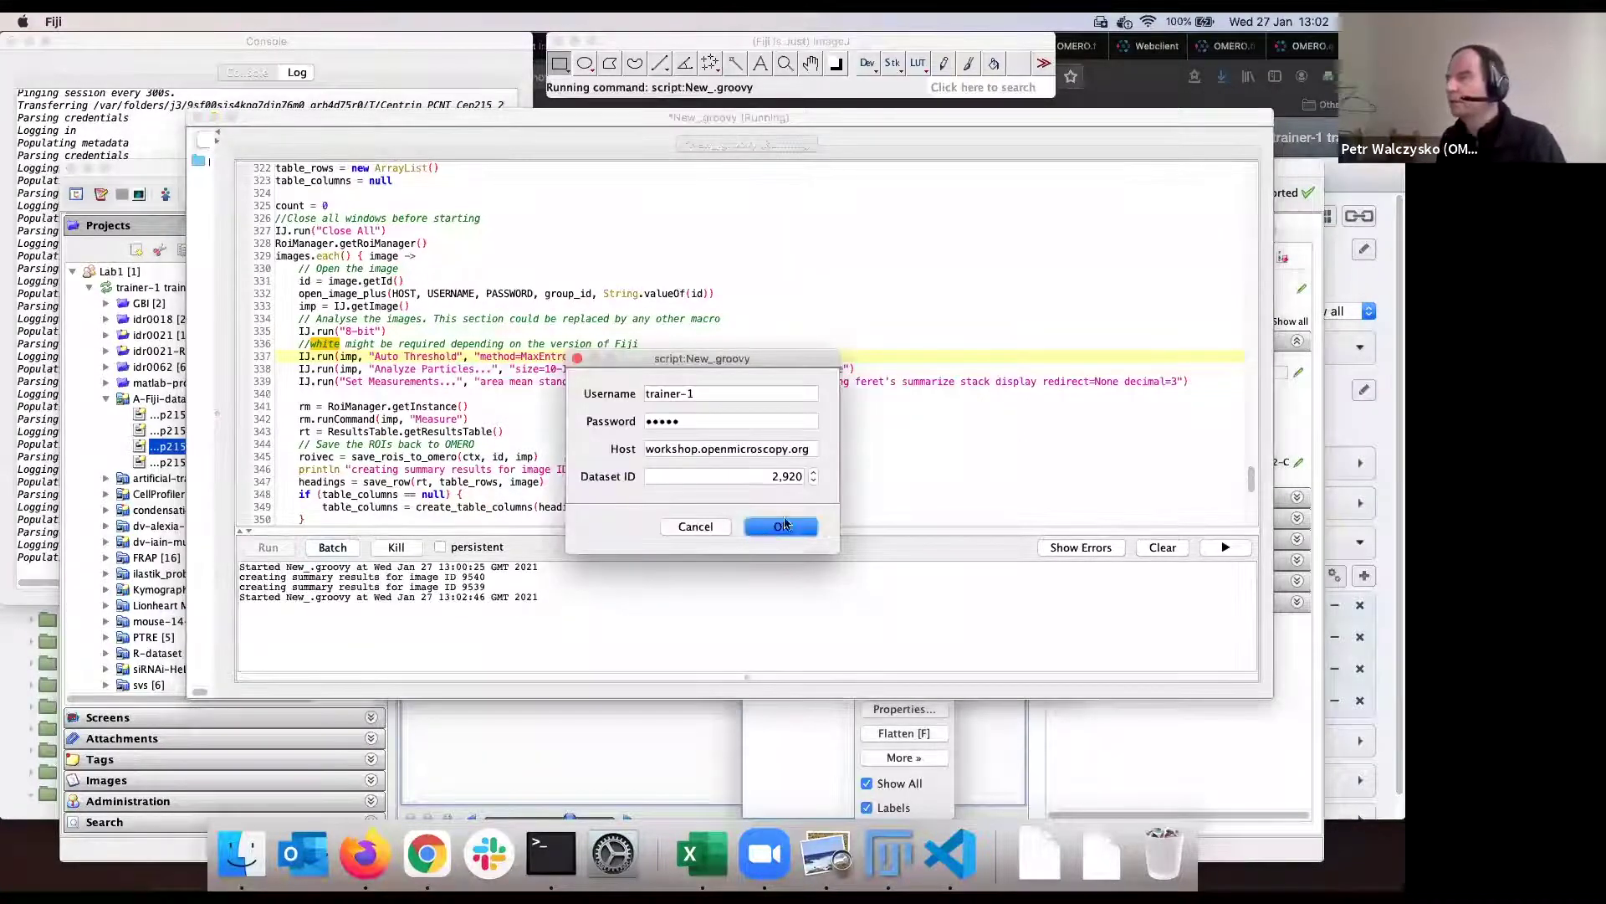
{"action": "left_click", "coordinate": [784, 527]}
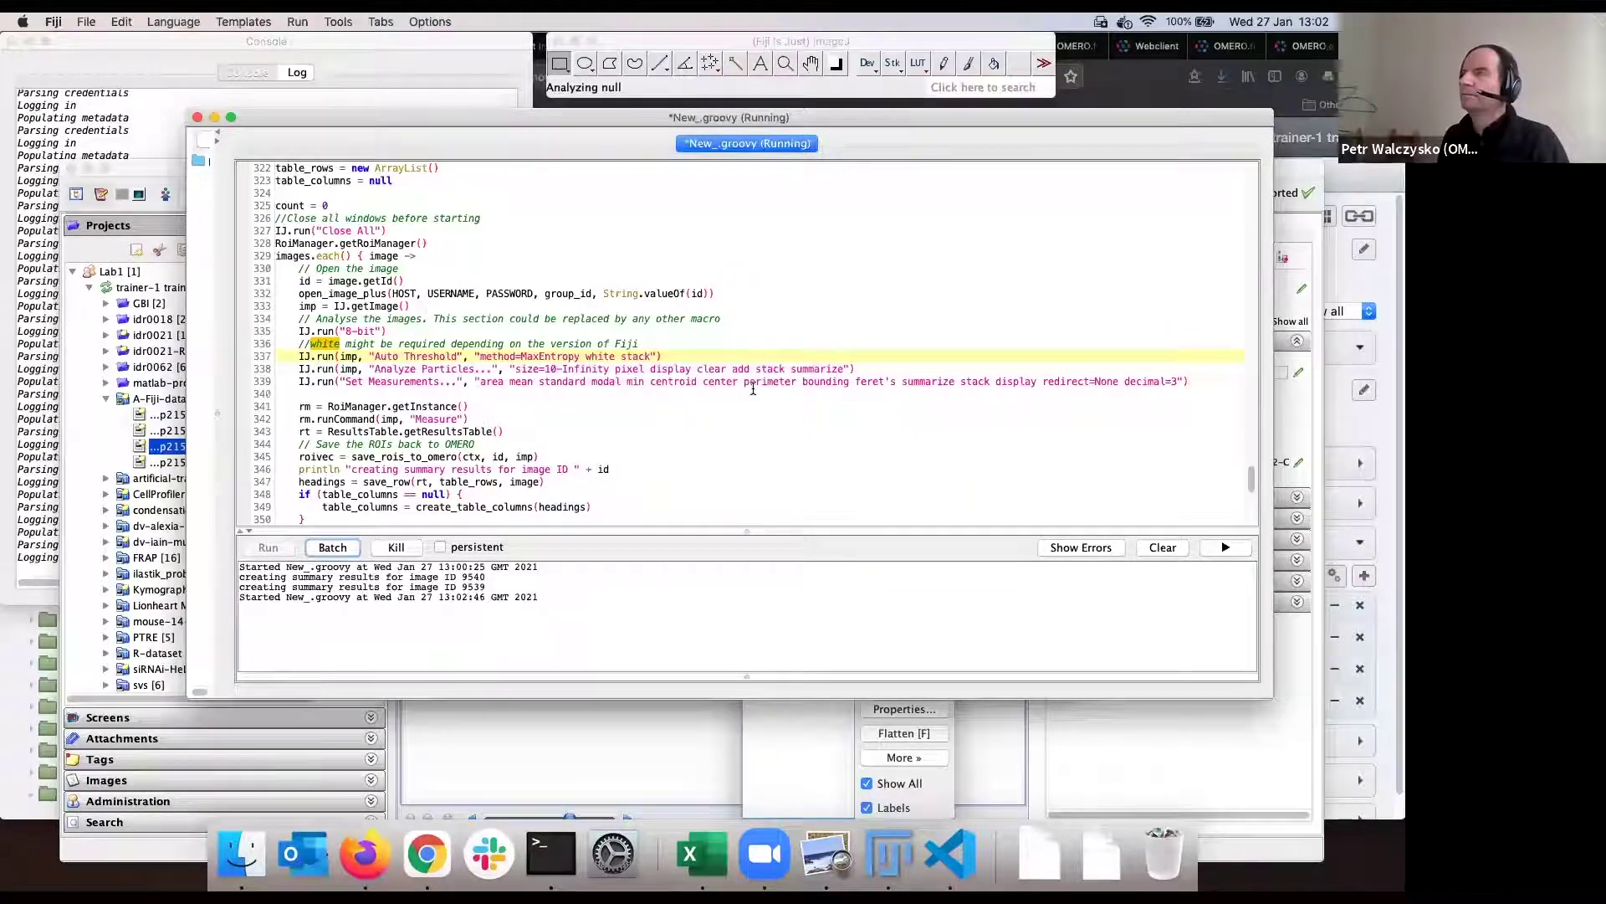
{"action": "left_click_drag", "start_coordinate": [589, 113], "coordinate": [742, 143]}
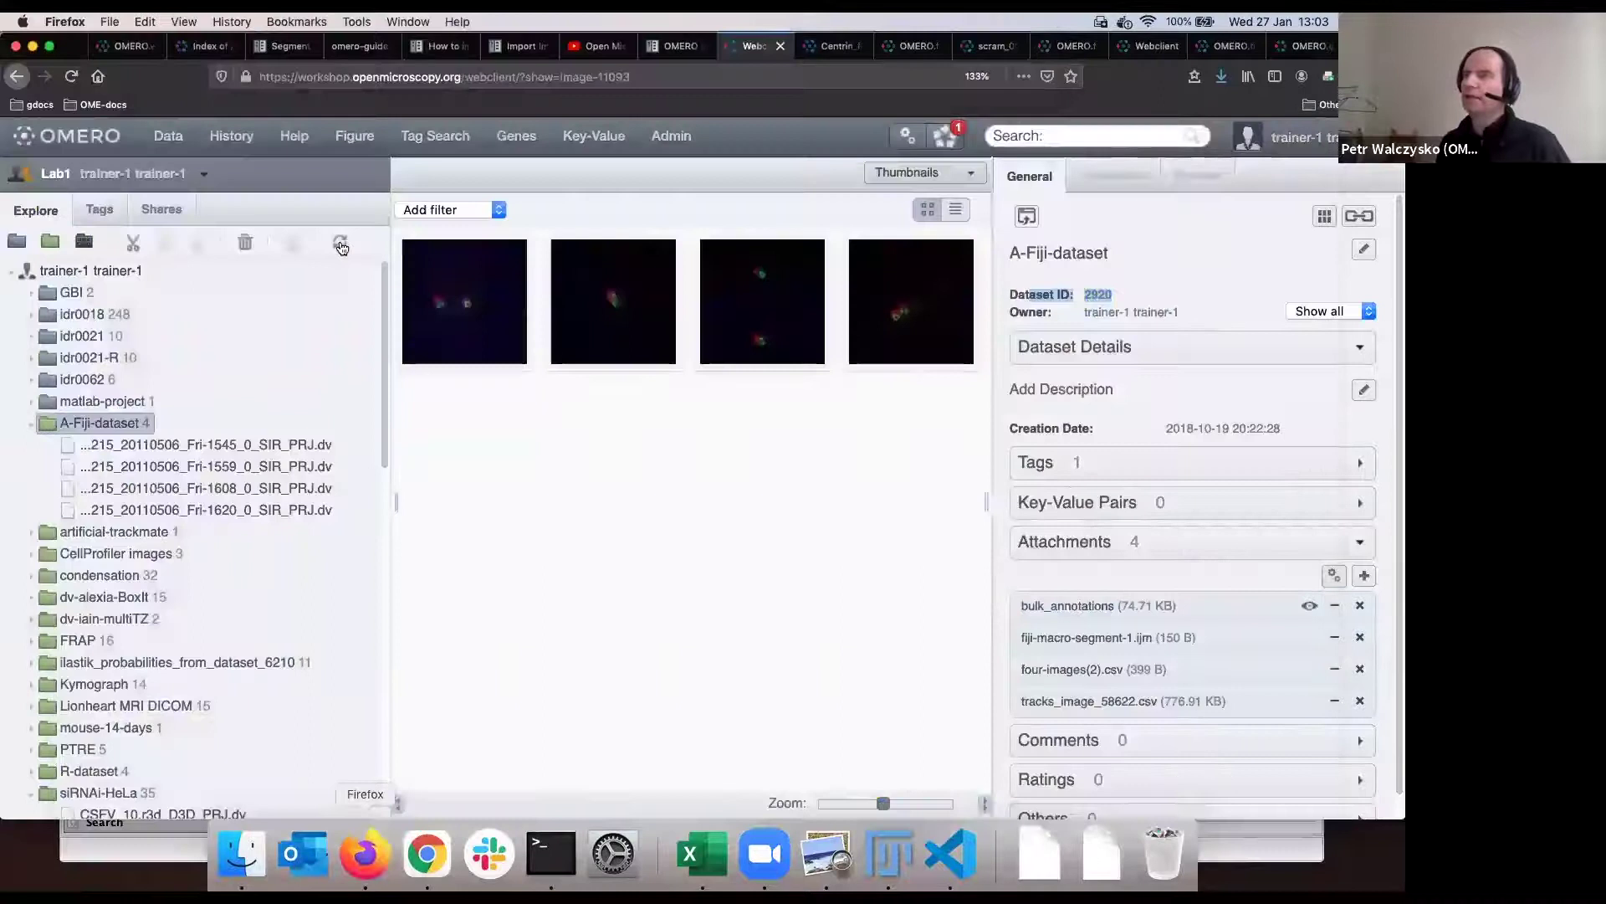
Open Centrin_PCNT_Cep215_20110506_Fri-1545_0_SIR_PRJ.dv in the viewer and show its 50 ROIs
{"action": "left_click", "coordinate": [251, 448]}
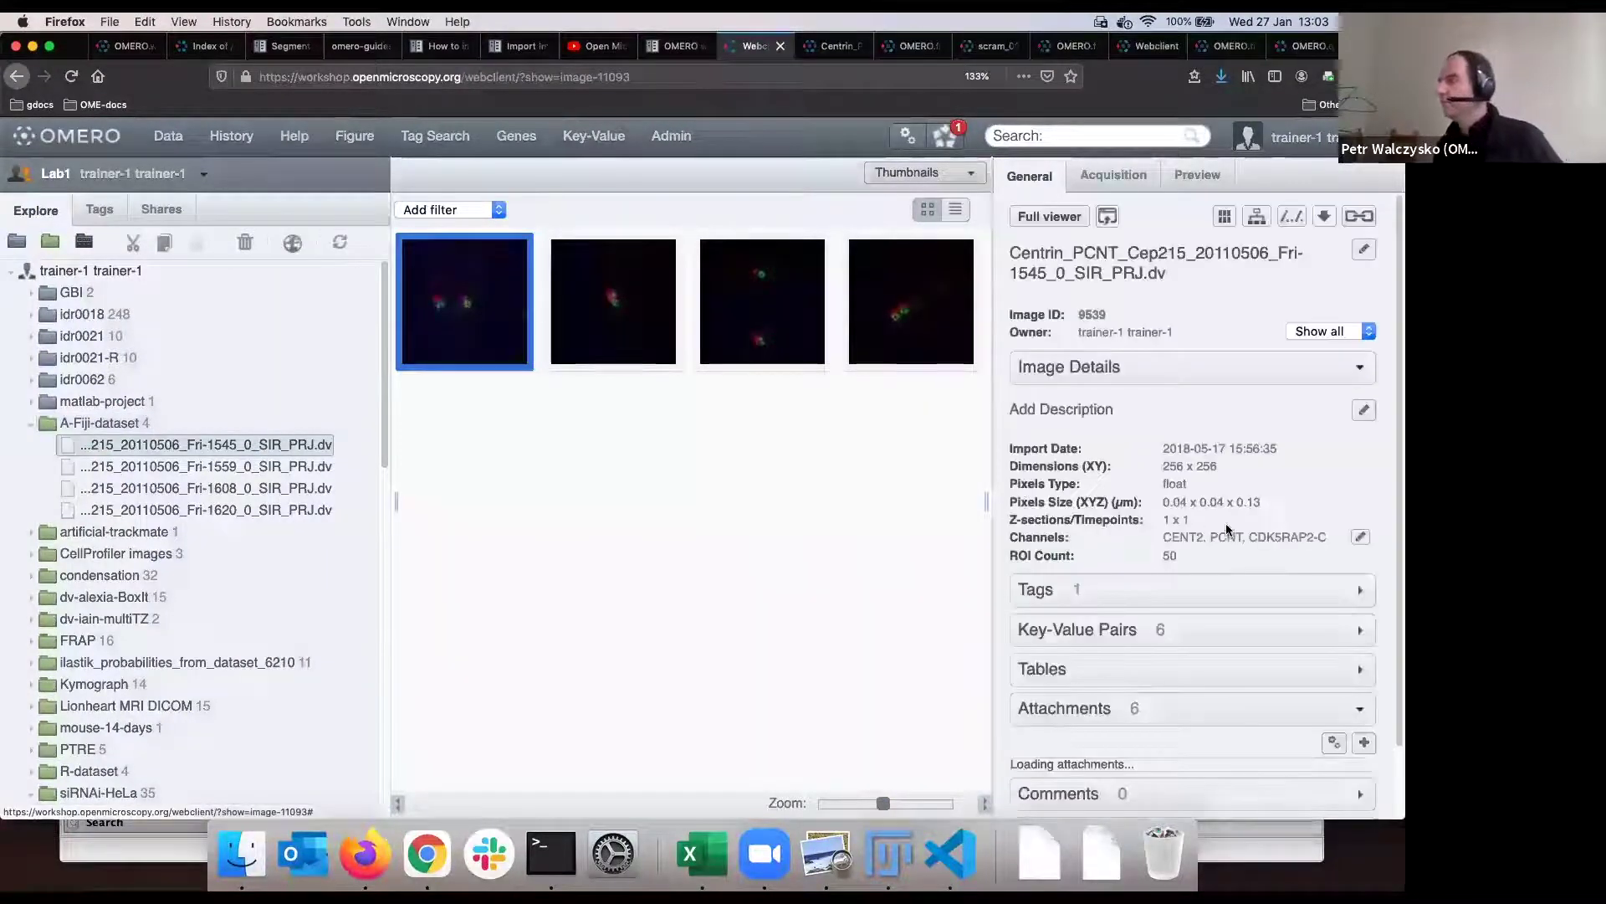
{"action": "double_click", "coordinate": [221, 445]}
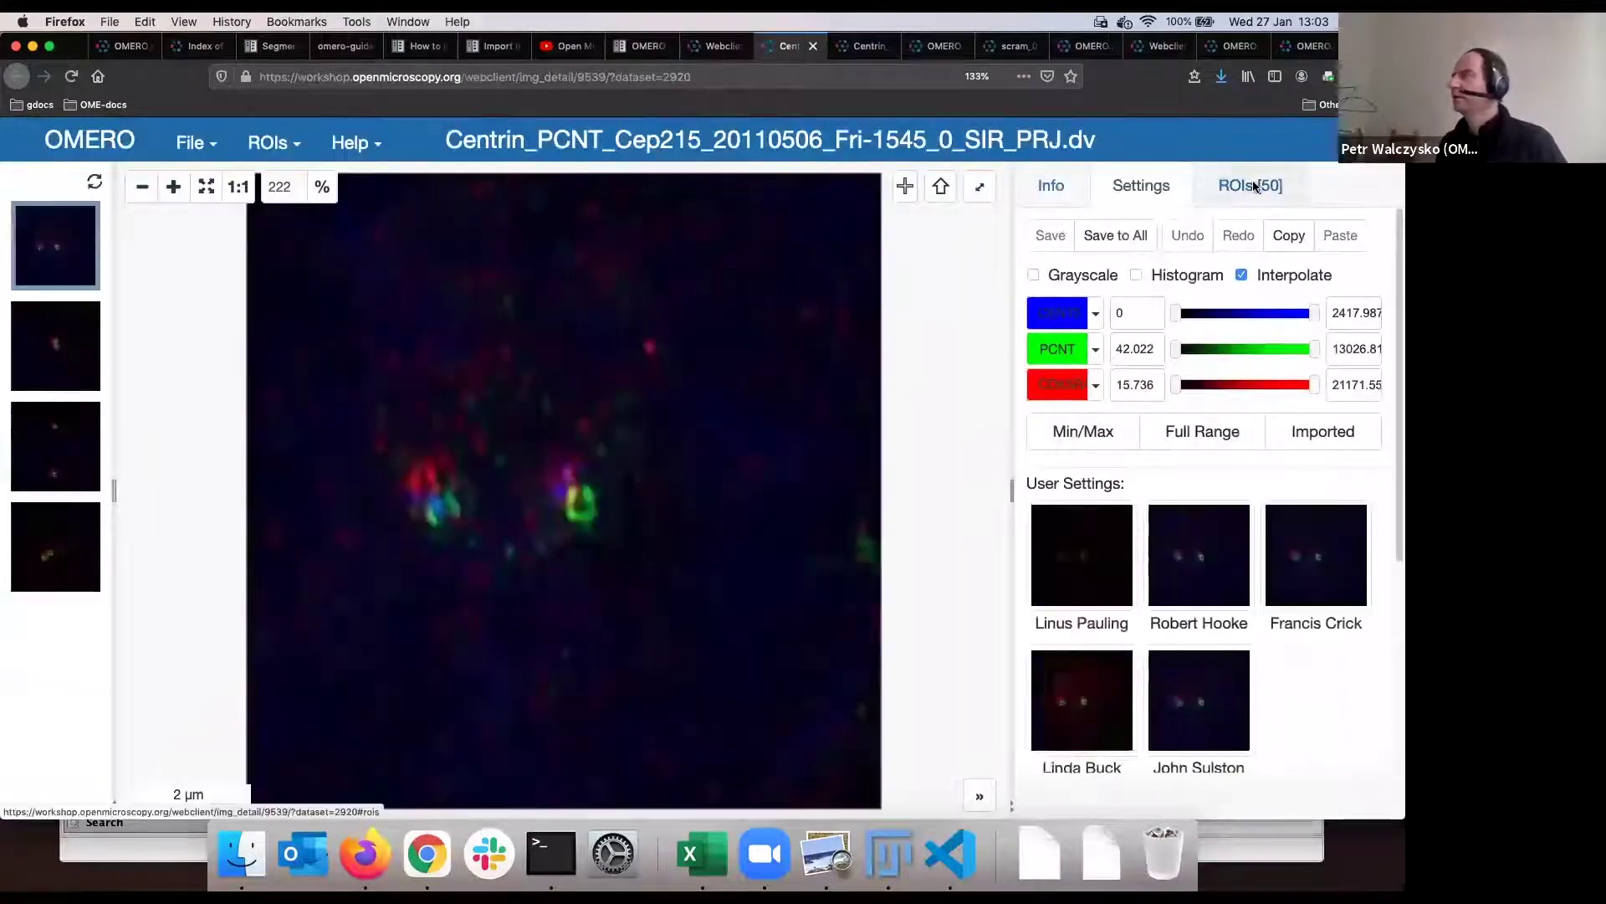
{"action": "left_click", "coordinate": [1252, 186]}
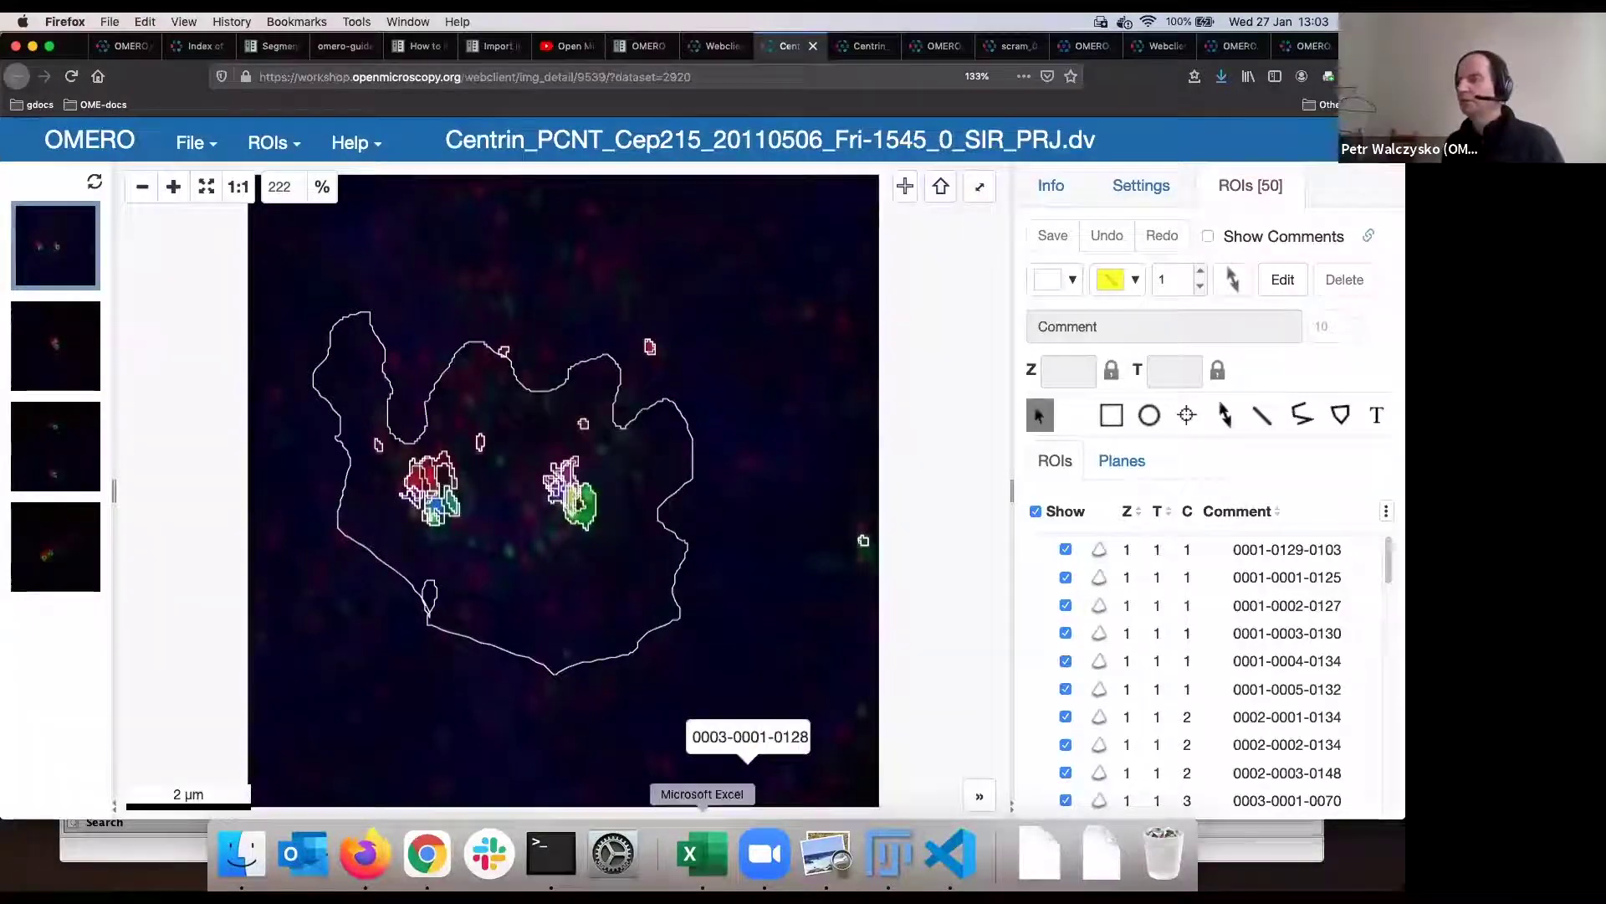
{"action": "left_click", "coordinate": [956, 866]}
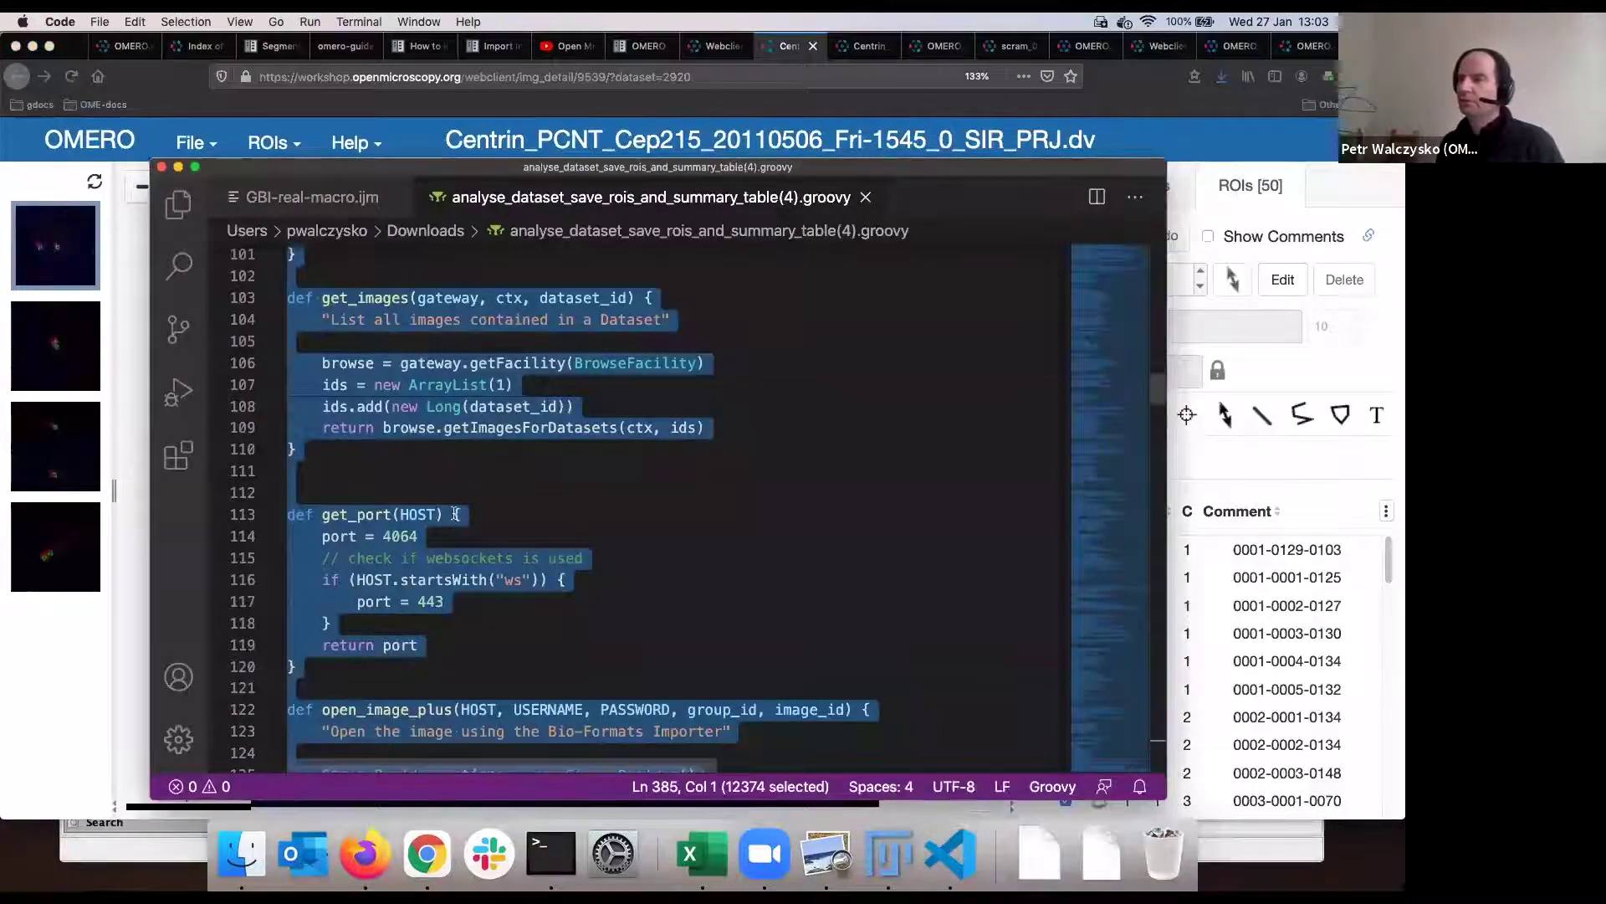
Deselect the script in VS Code and return to the OMERO walkthrough example page
{"action": "left_click", "coordinate": [589, 602]}
{"action": "scroll", "coordinate": [589, 602], "scroll_direction": "down", "scroll_amount": 15}
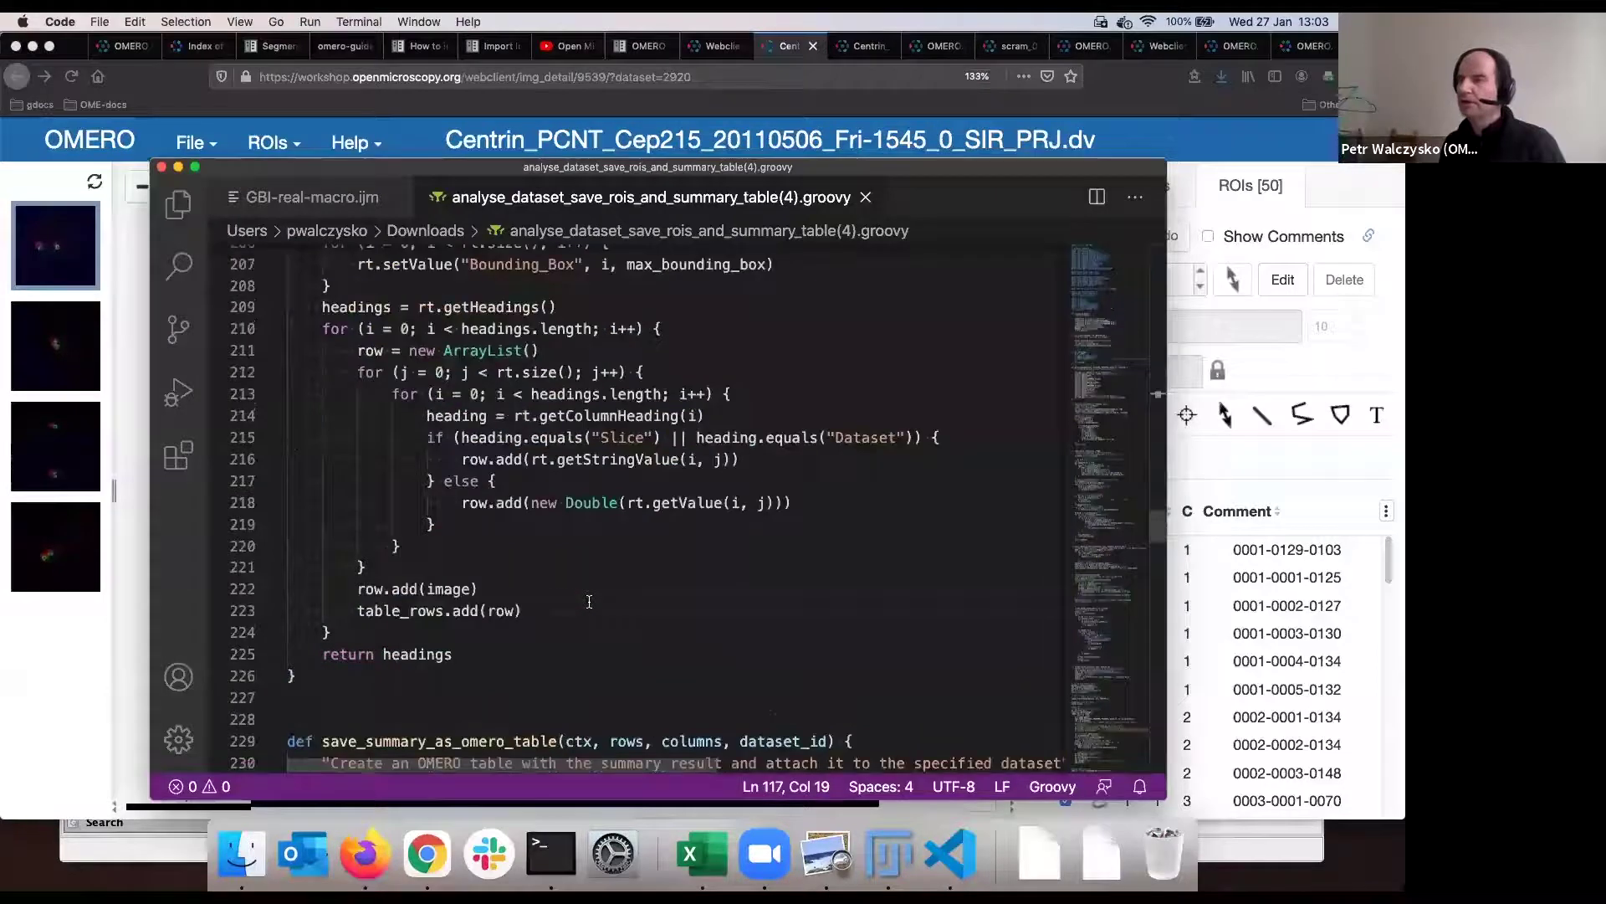
{"action": "scroll", "coordinate": [655, 763], "scroll_direction": "down", "scroll_amount": 5}
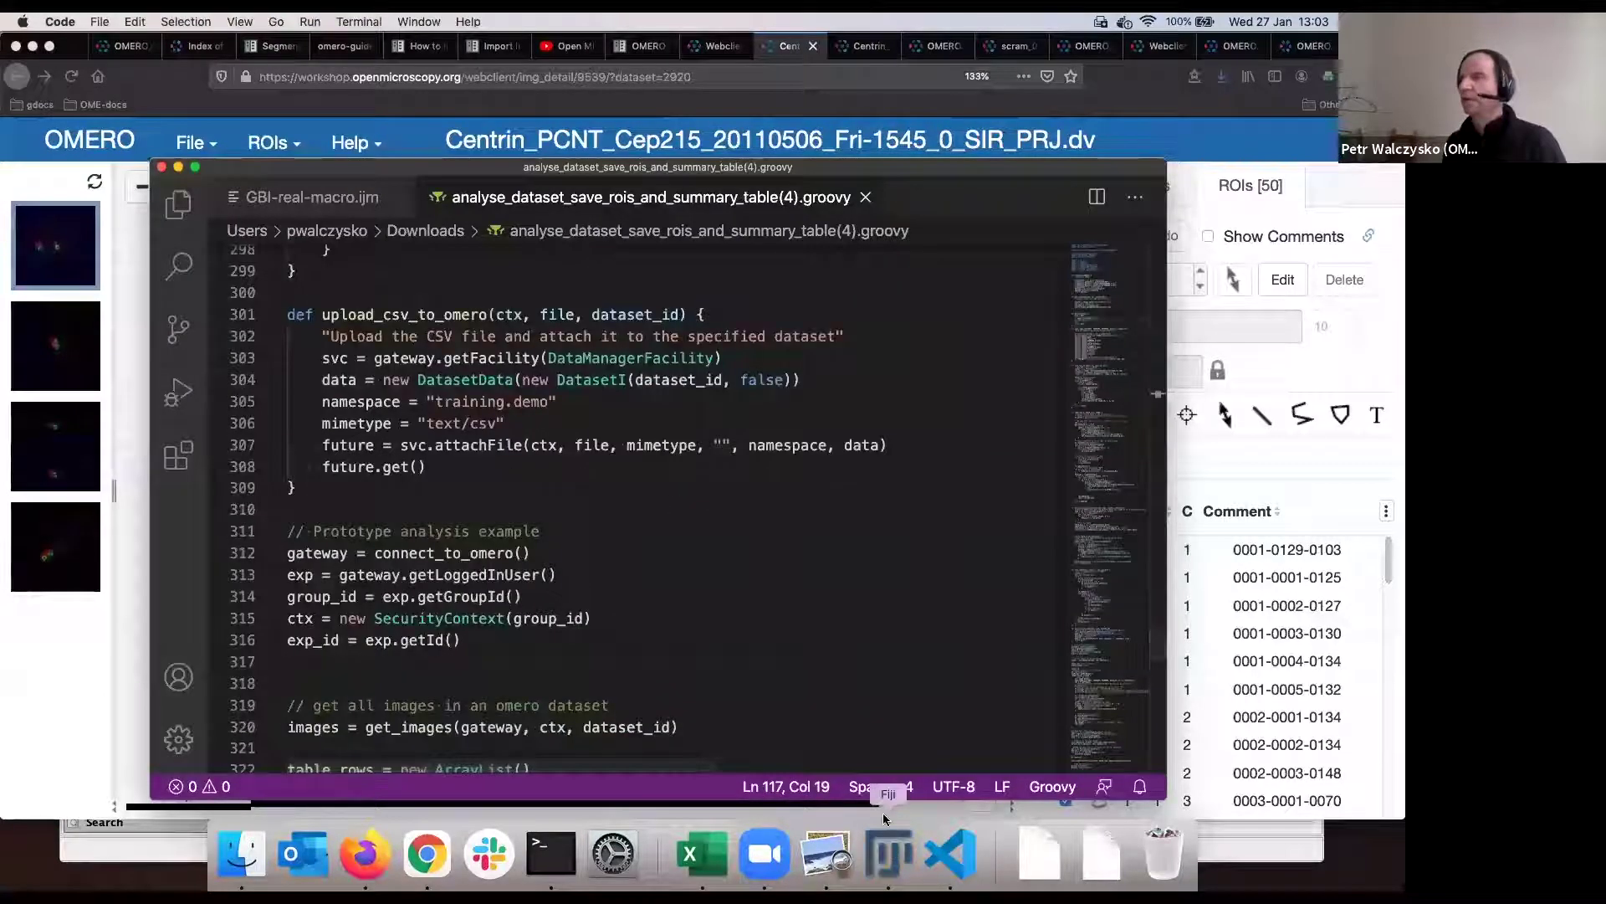
{"action": "key", "text": "super+Tab"}
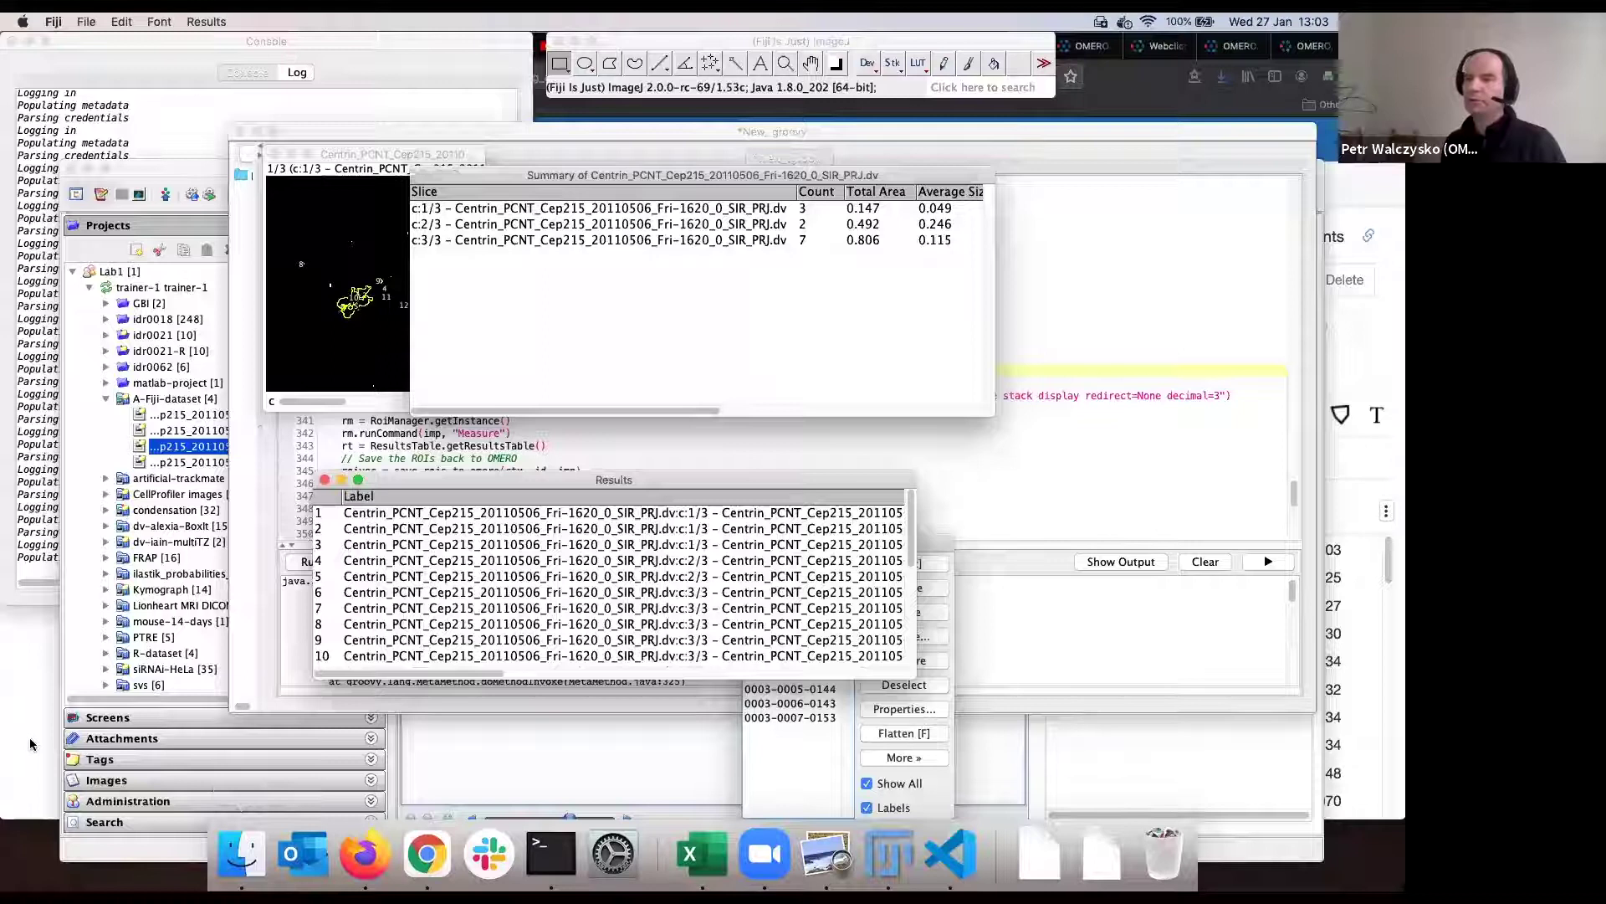
{"action": "key", "text": "super+Tab"}
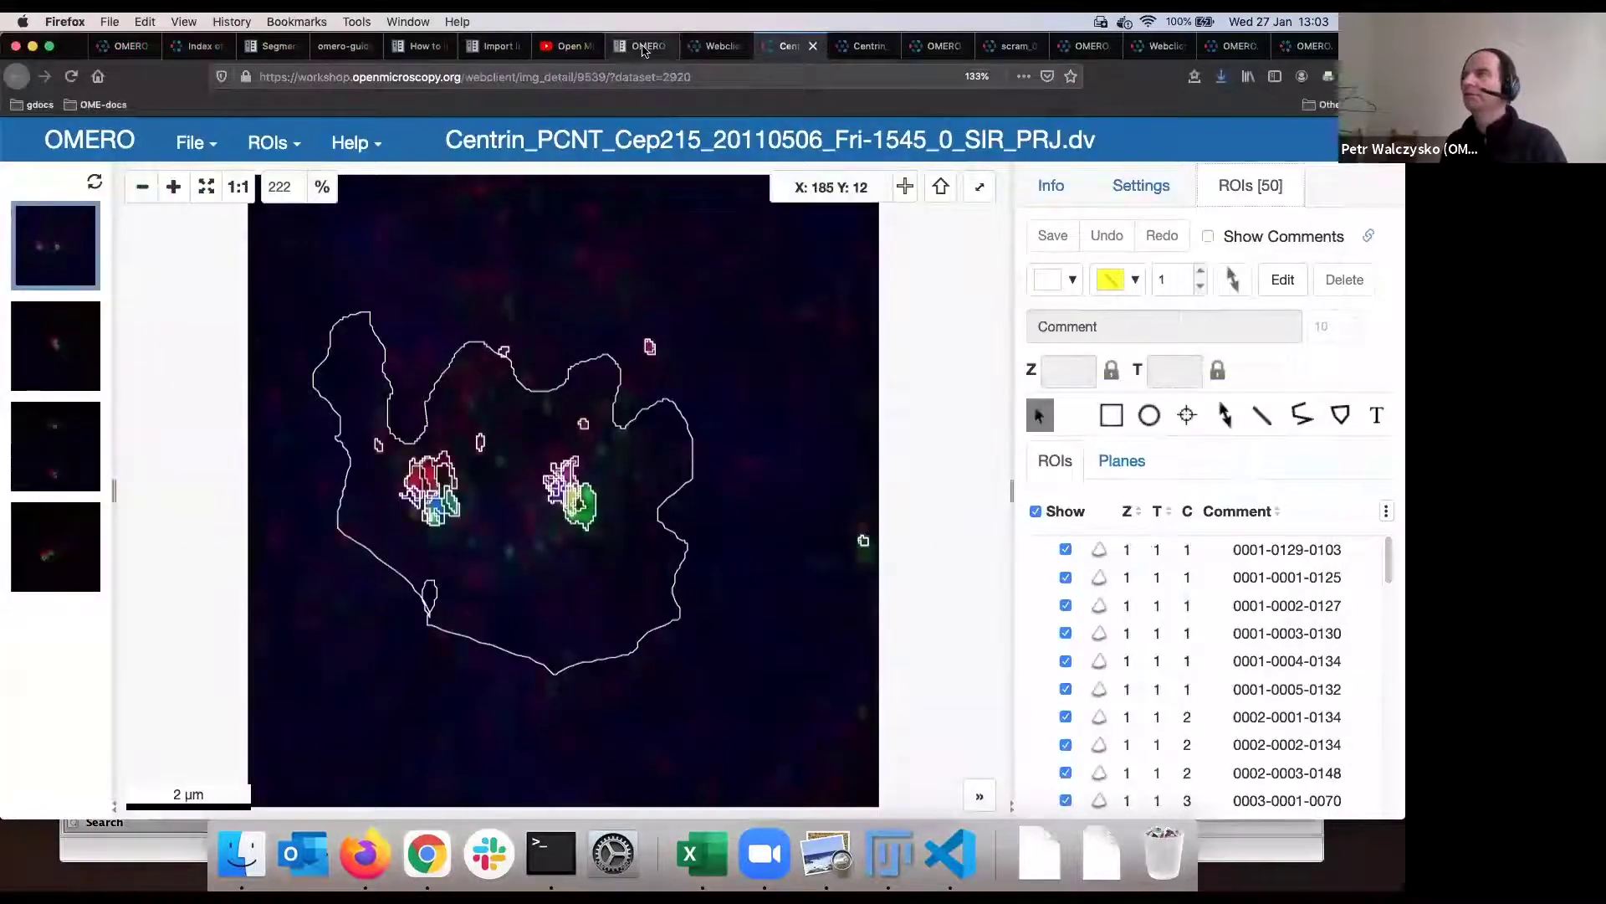
{"action": "left_click", "coordinate": [643, 46]}
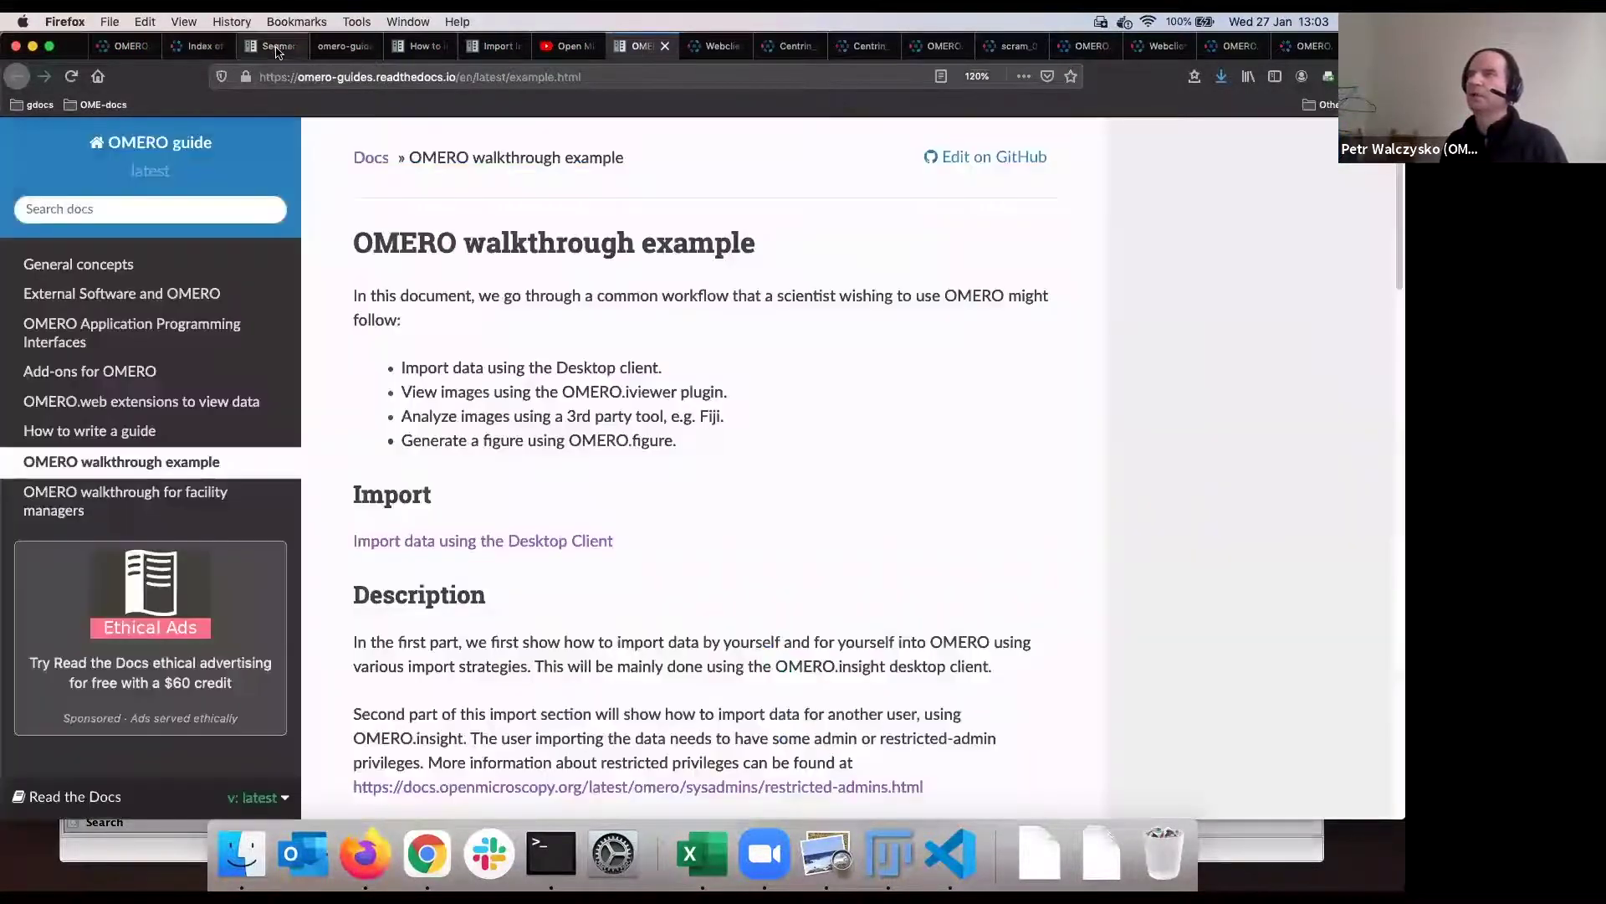
Read the 'Segment OMERO data using the Scripting editor in Fiji' page, then return to the Fiji index
{"action": "left_click", "coordinate": [277, 48]}
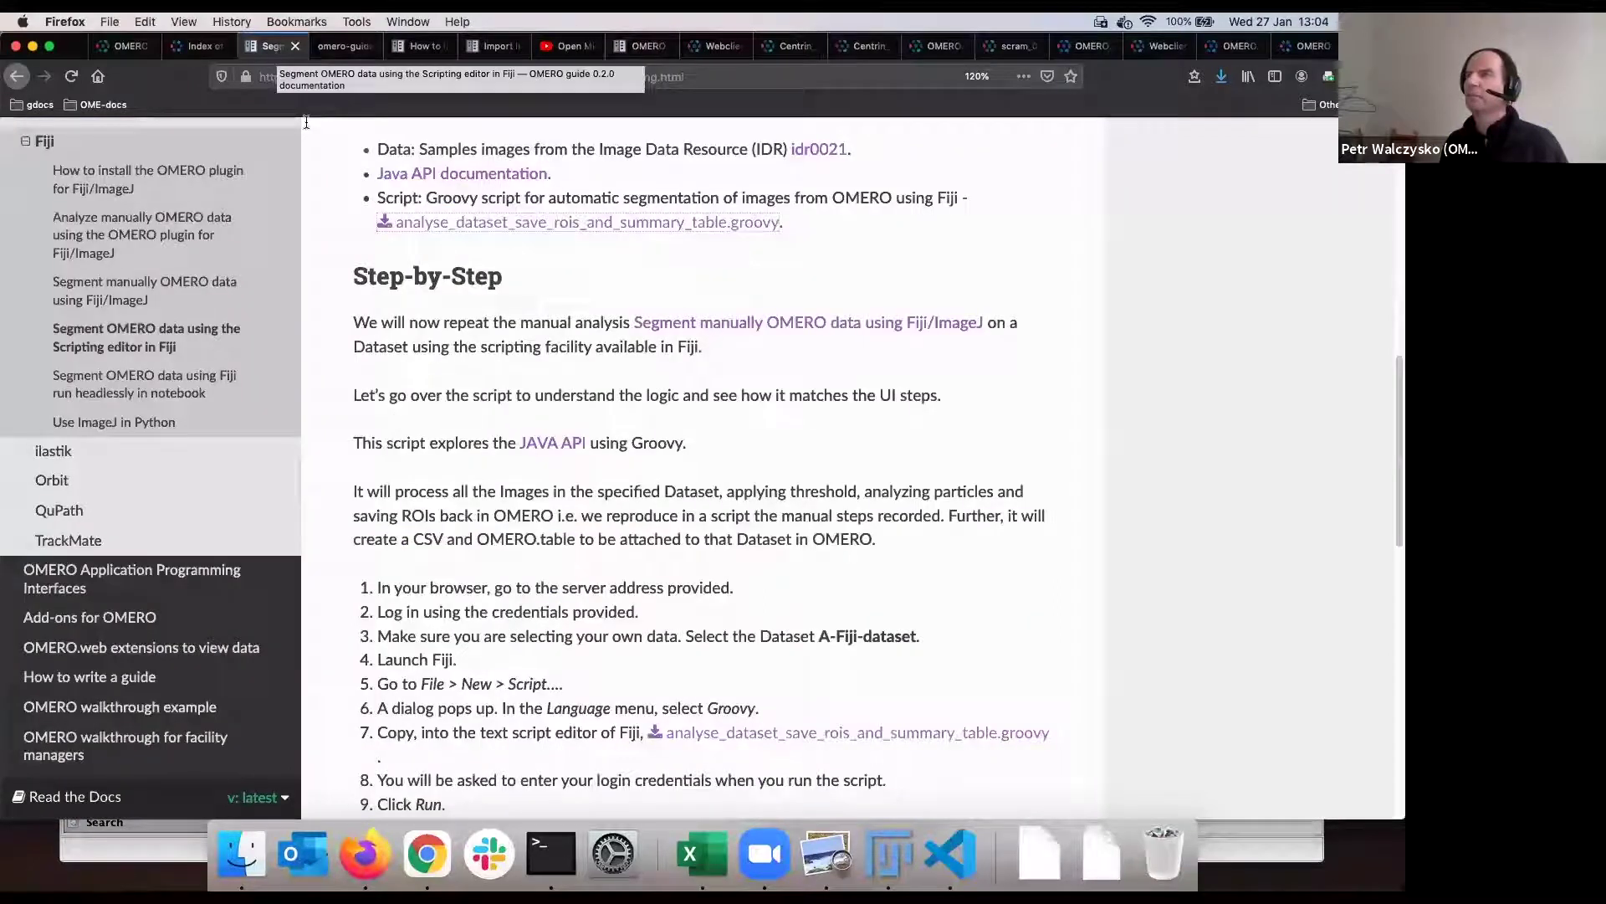
{"action": "left_click", "coordinate": [553, 225]}
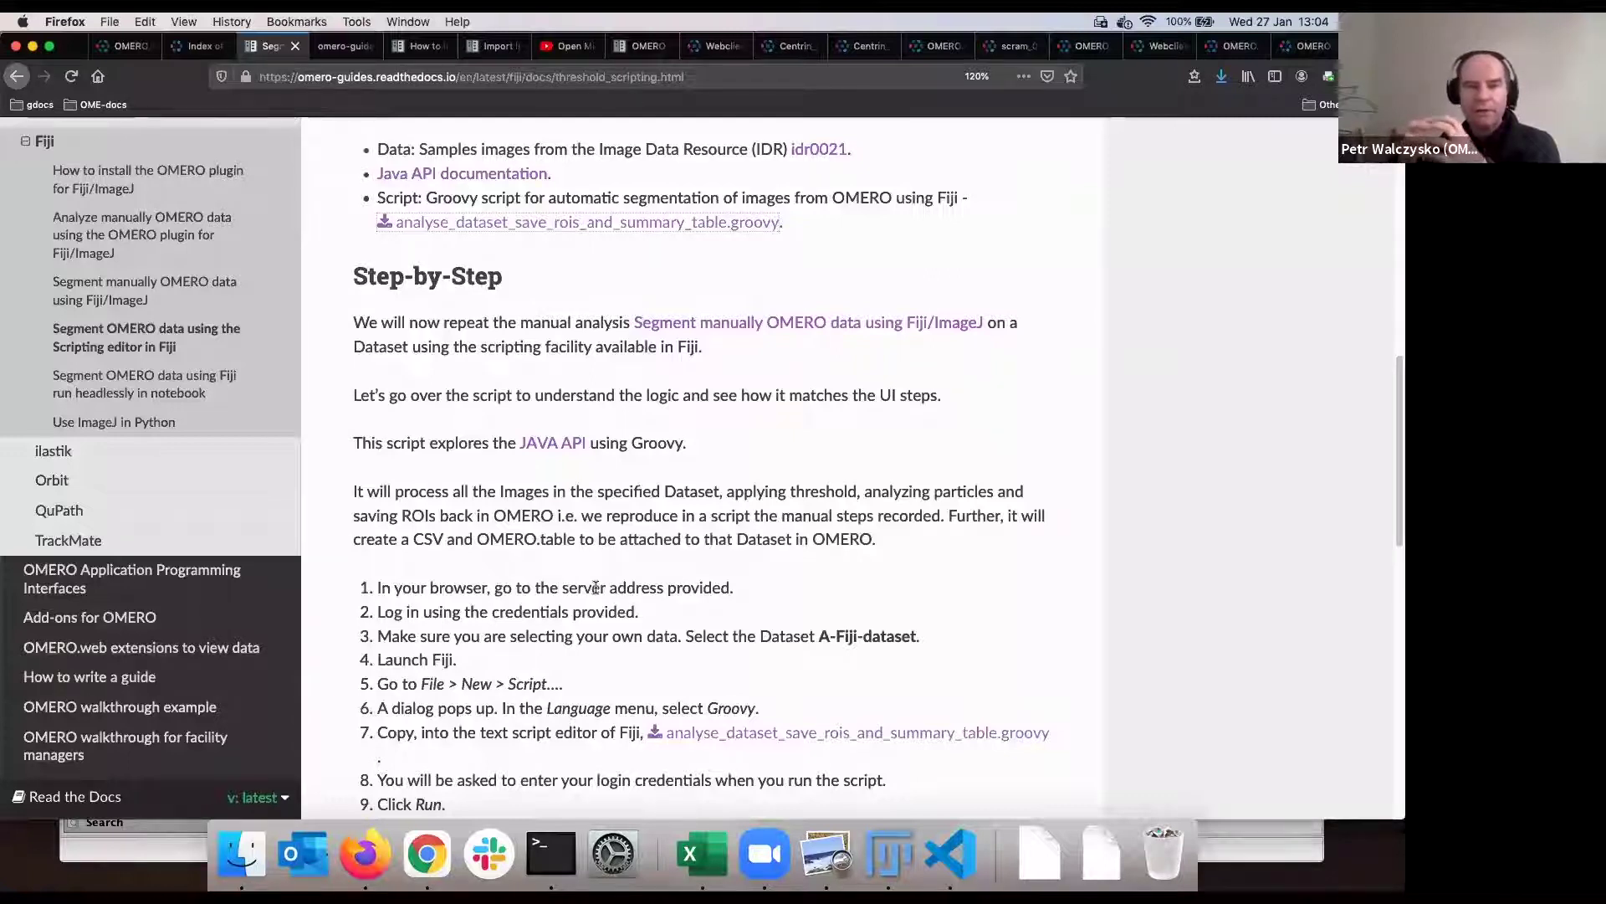
{"action": "scroll", "coordinate": [814, 502], "scroll_direction": "up", "scroll_amount": 3}
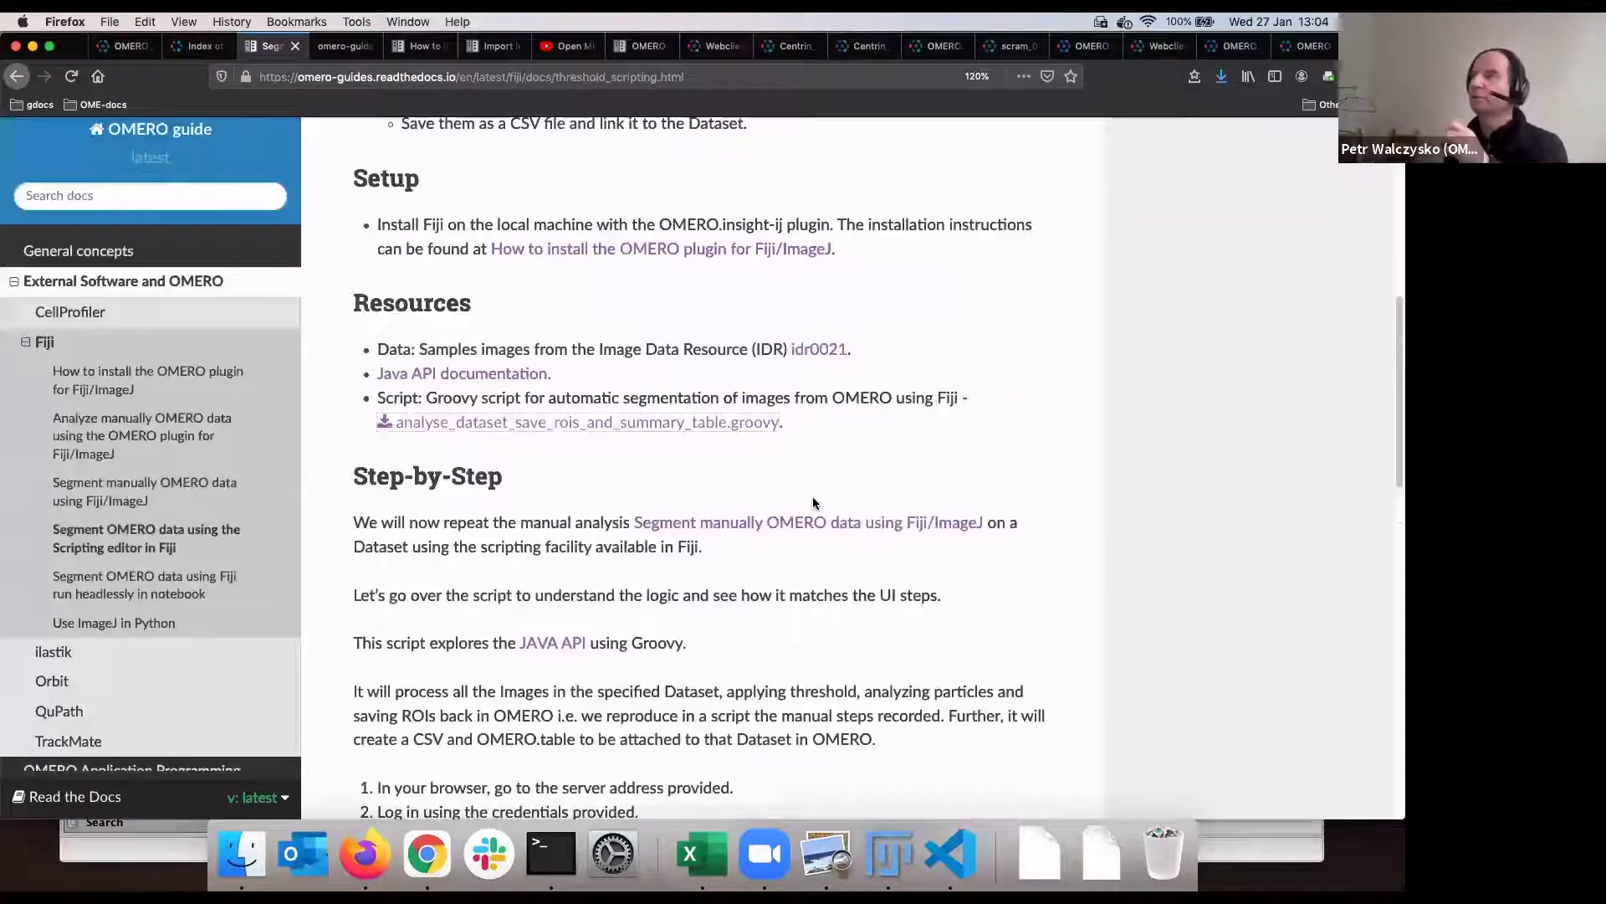
{"action": "scroll", "coordinate": [813, 501], "scroll_direction": "up", "scroll_amount": 8}
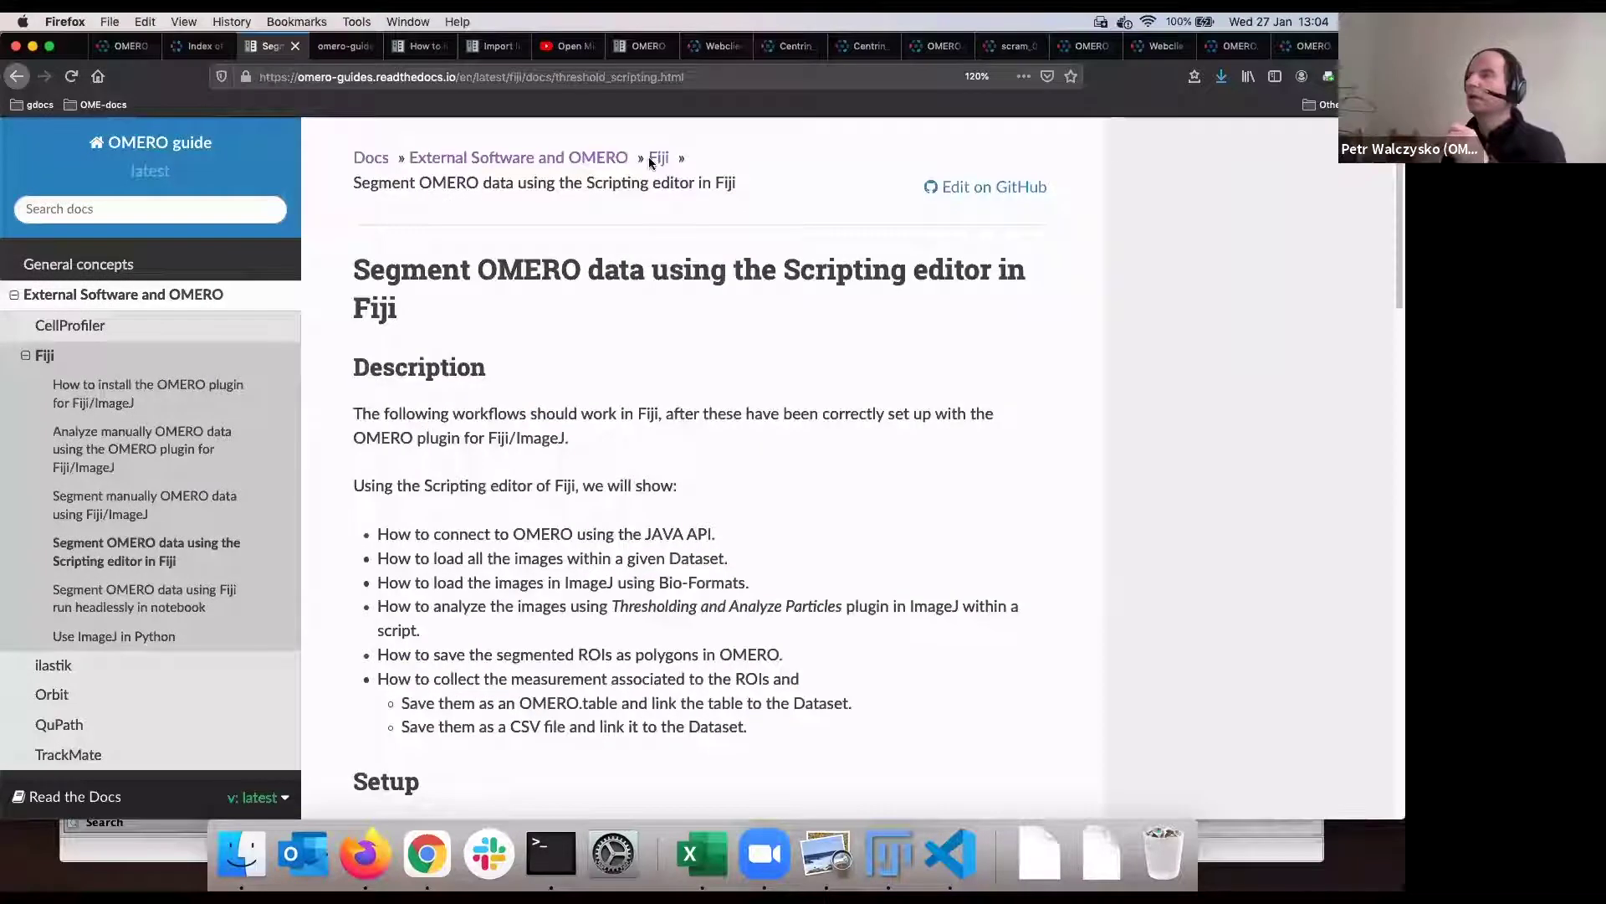
{"action": "key", "text": "super+Left"}
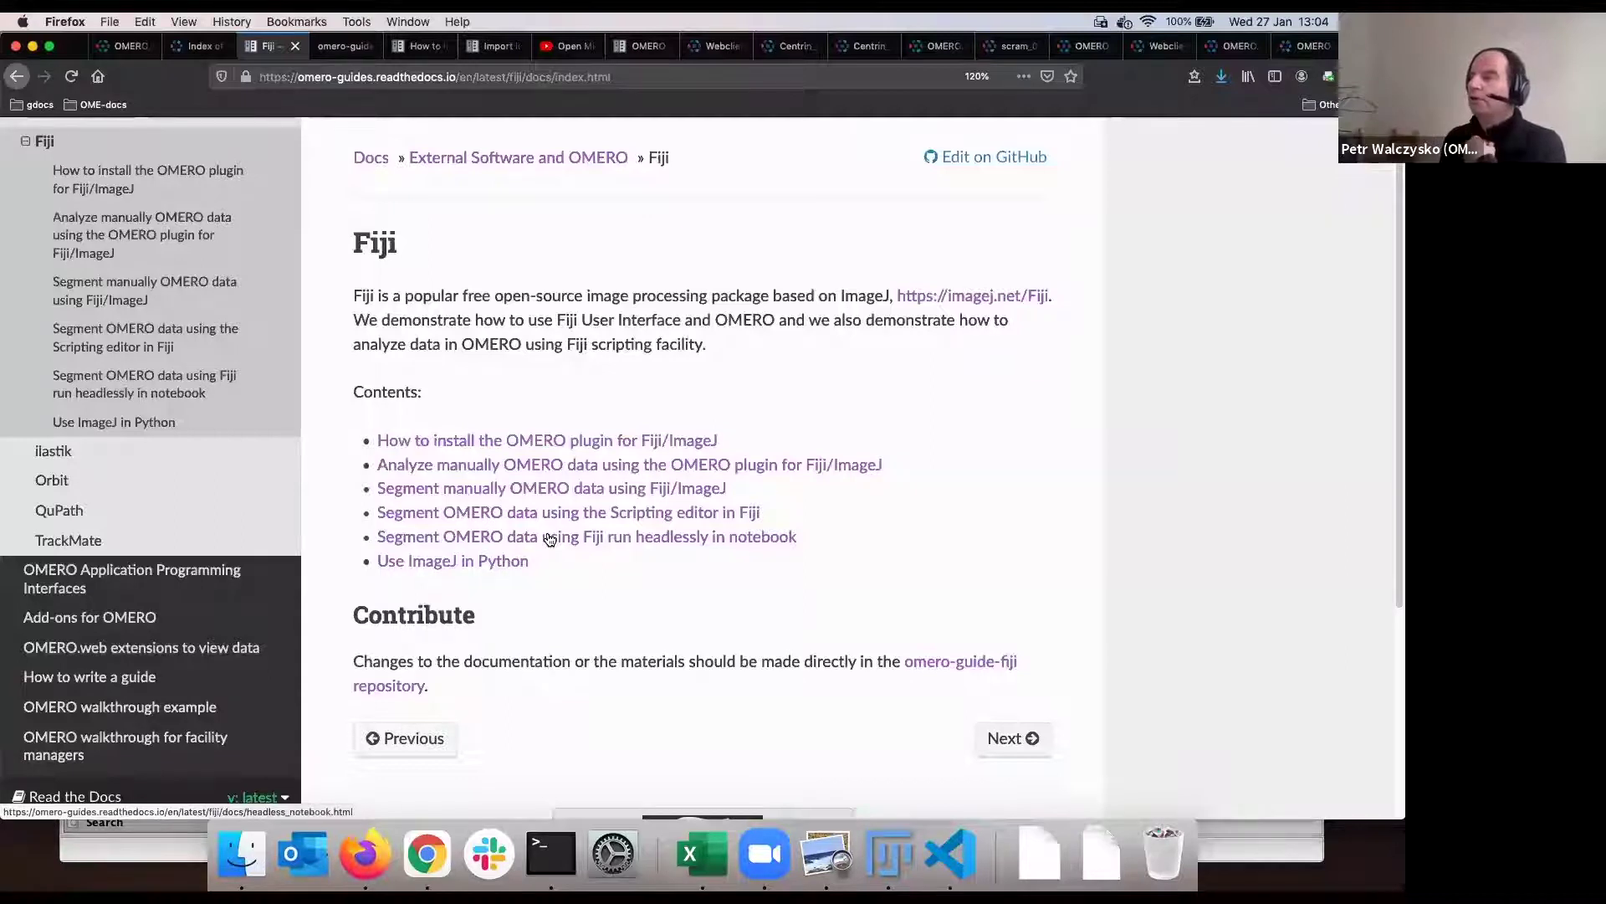
Open the guide page on segmenting OMERO data with Fiji headlessly in a notebook and read its steps
{"action": "left_click", "coordinate": [591, 536]}
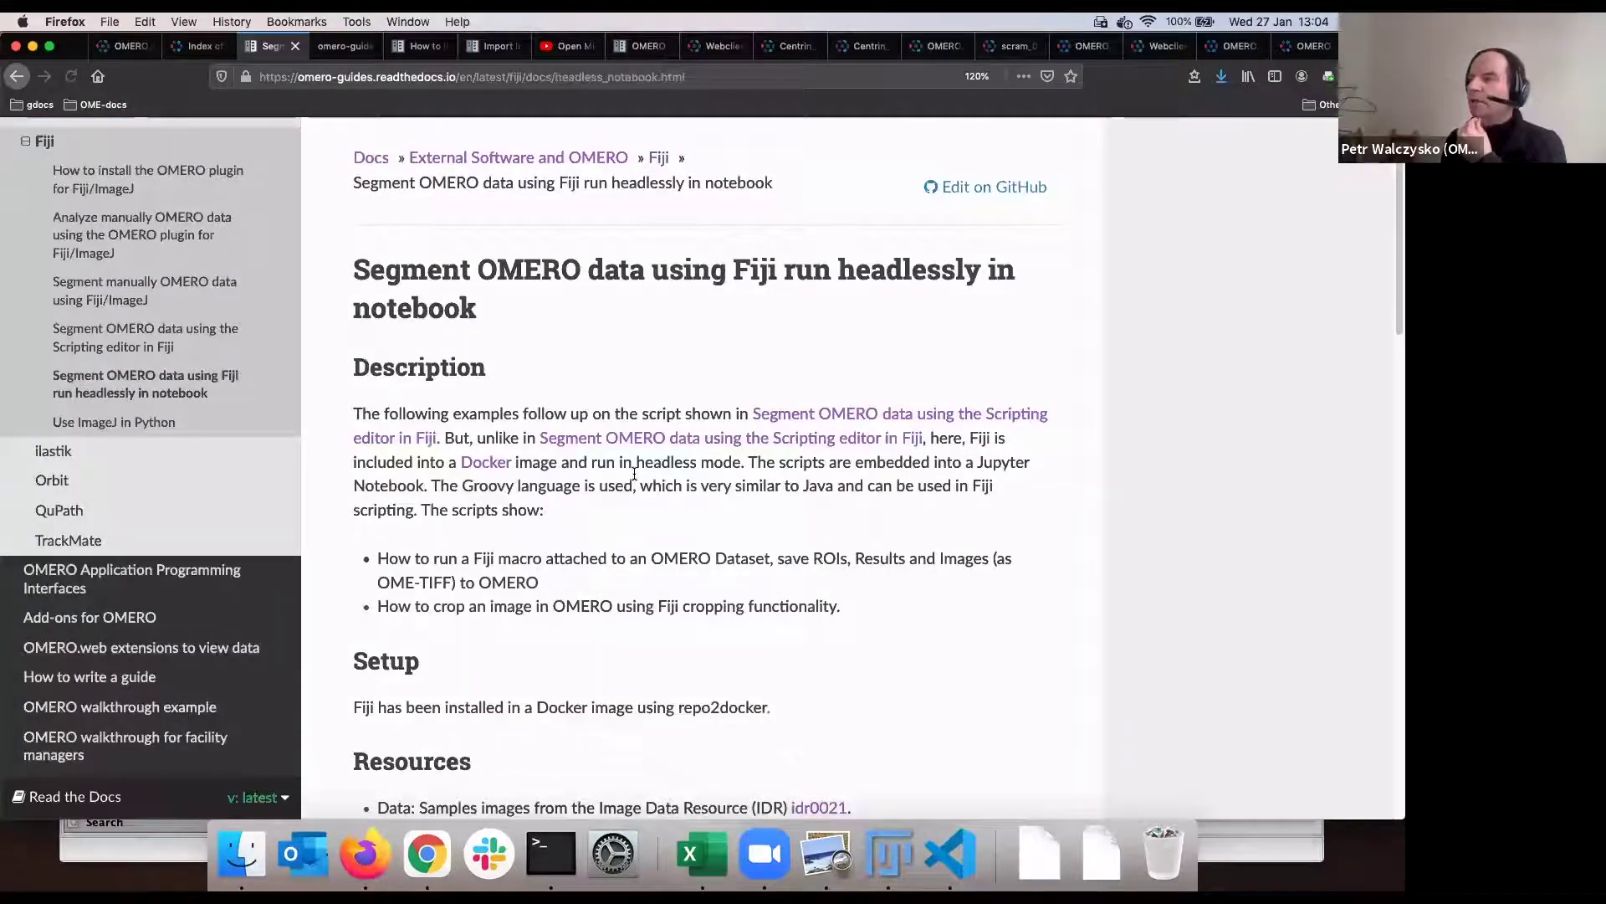
{"action": "scroll", "coordinate": [634, 477], "scroll_direction": "down", "scroll_amount": 5}
{"action": "scroll", "coordinate": [634, 475], "scroll_direction": "down", "scroll_amount": 10}
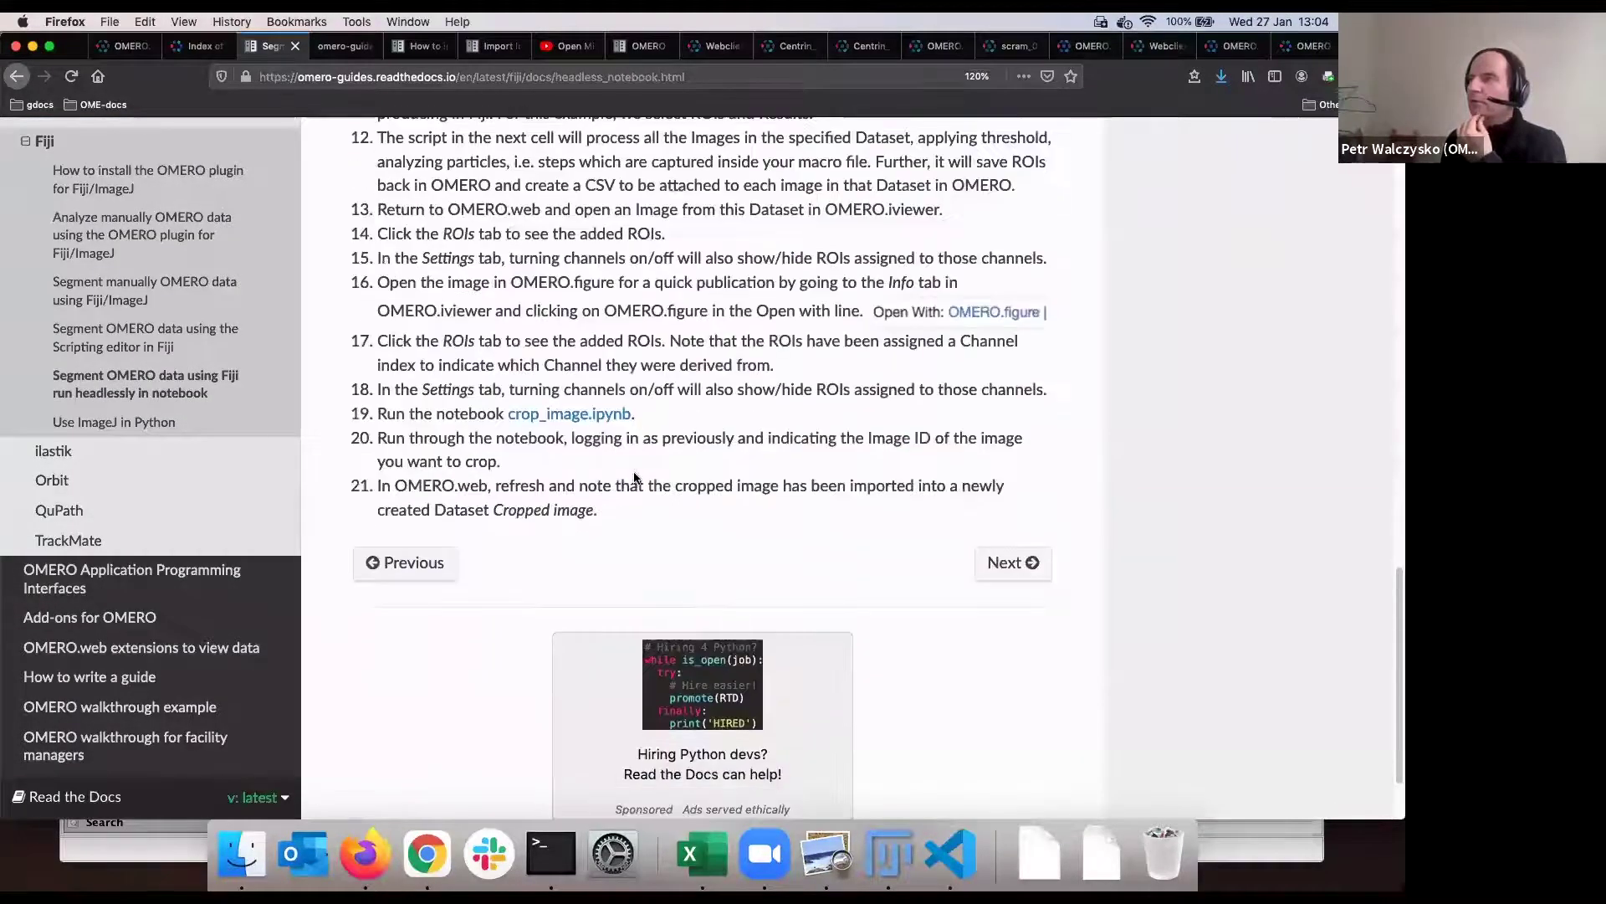
{"action": "scroll", "coordinate": [634, 477], "scroll_direction": "up", "scroll_amount": 15}
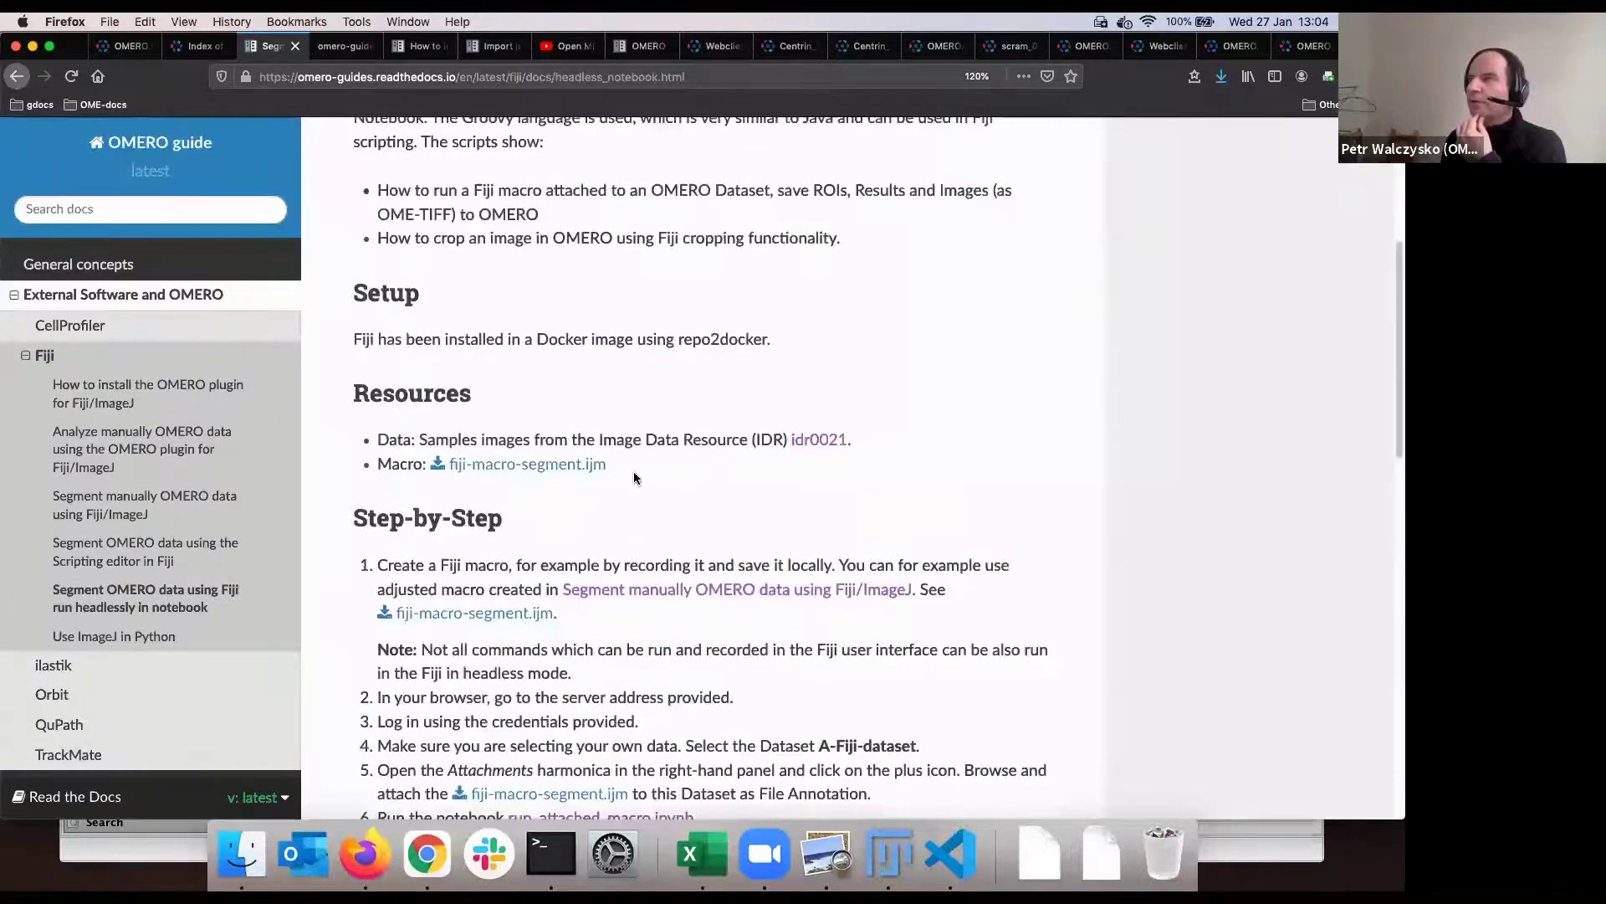
{"action": "scroll", "coordinate": [634, 474], "scroll_direction": "up", "scroll_amount": 2}
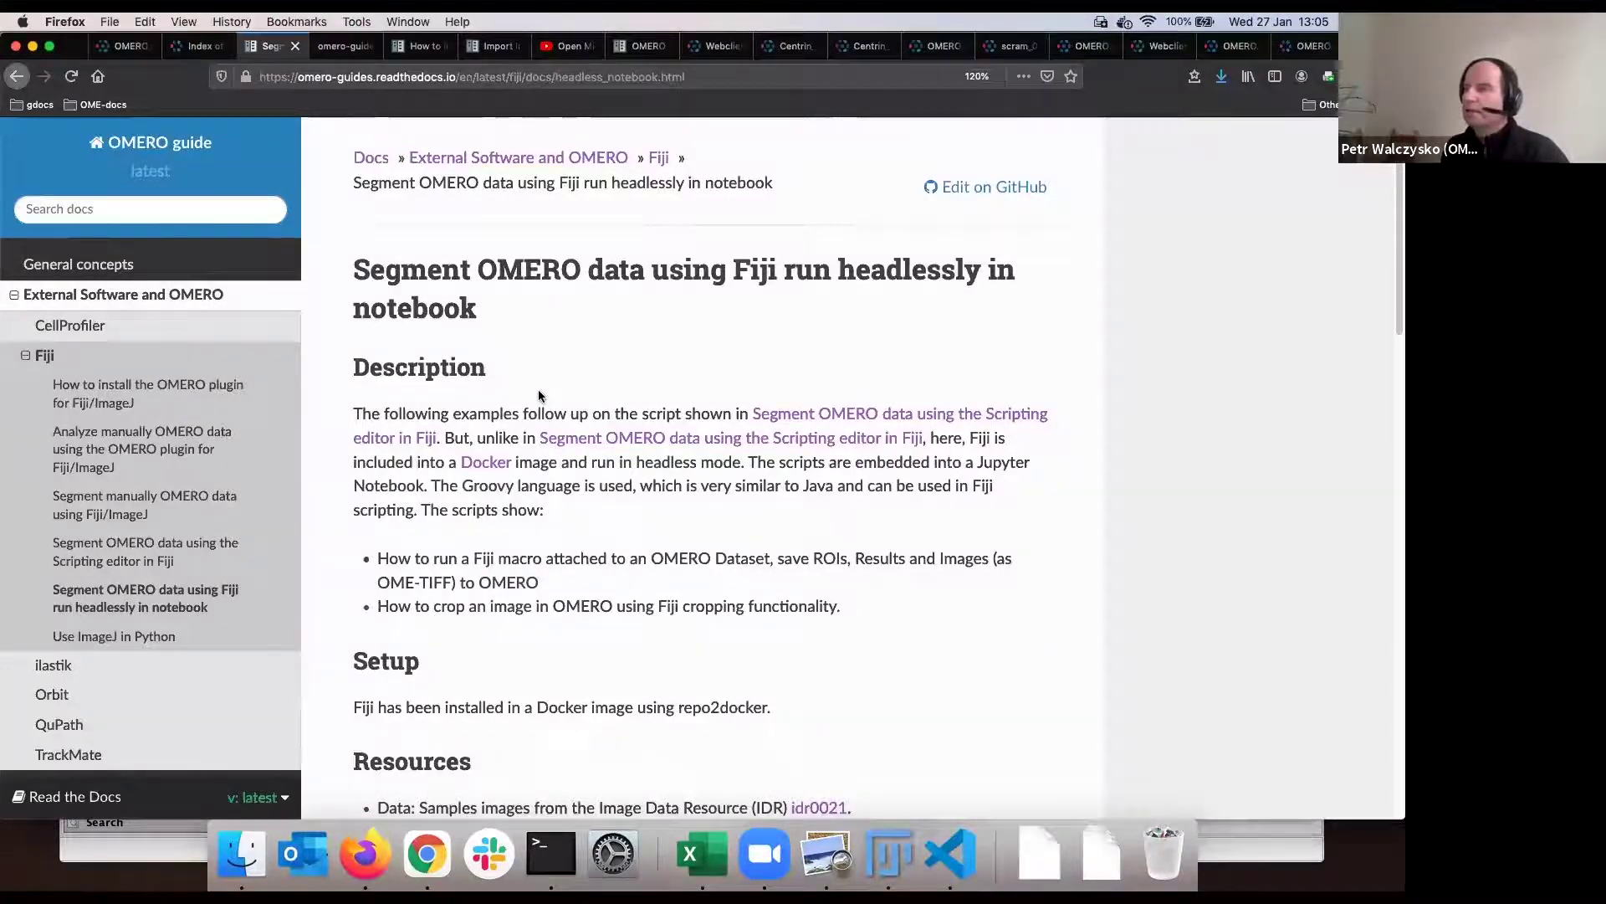
{"action": "scroll", "coordinate": [539, 395], "scroll_direction": "down", "scroll_amount": 2}
{"action": "scroll", "coordinate": [539, 391], "scroll_direction": "down", "scroll_amount": 3}
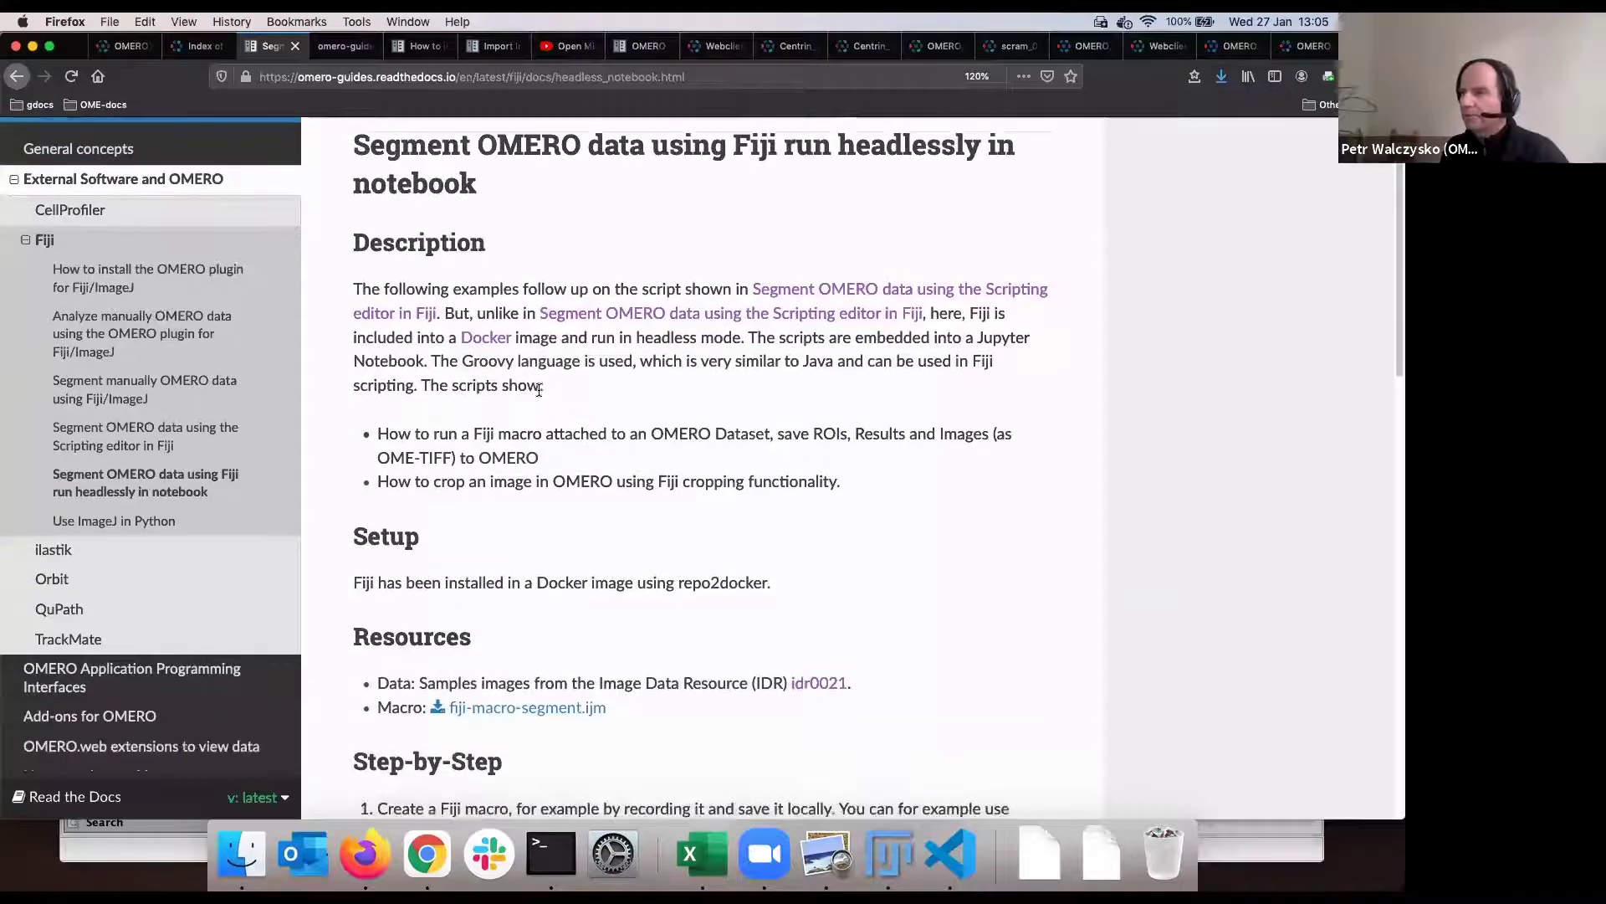
{"action": "scroll", "coordinate": [539, 397], "scroll_direction": "down", "scroll_amount": 2}
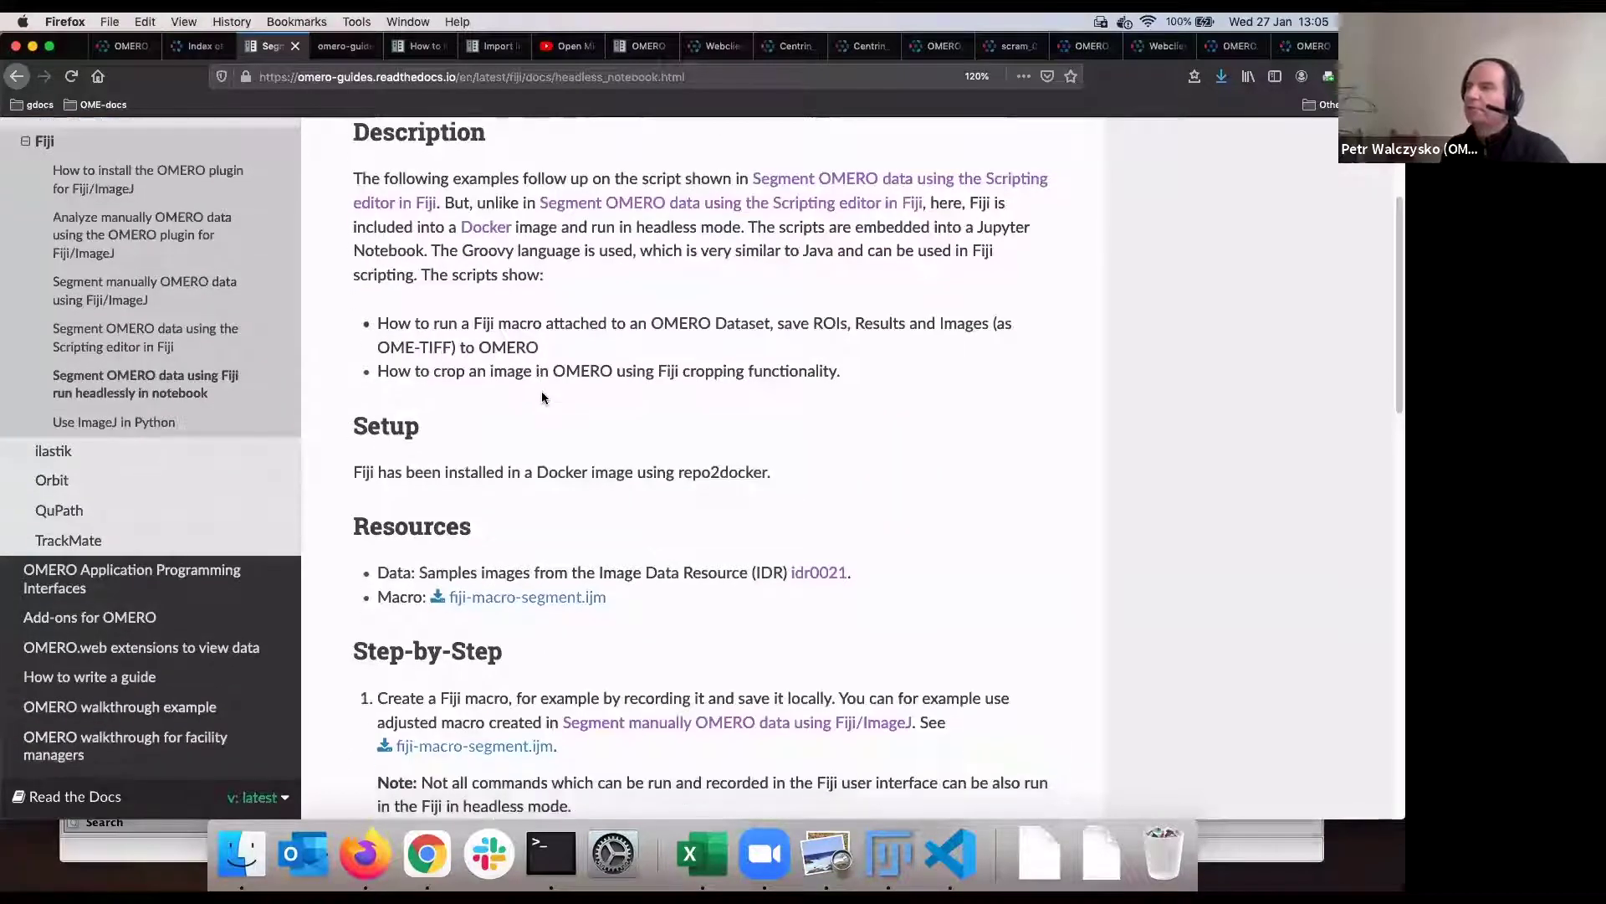
{"action": "scroll", "coordinate": [507, 553], "scroll_direction": "down", "scroll_amount": 9}
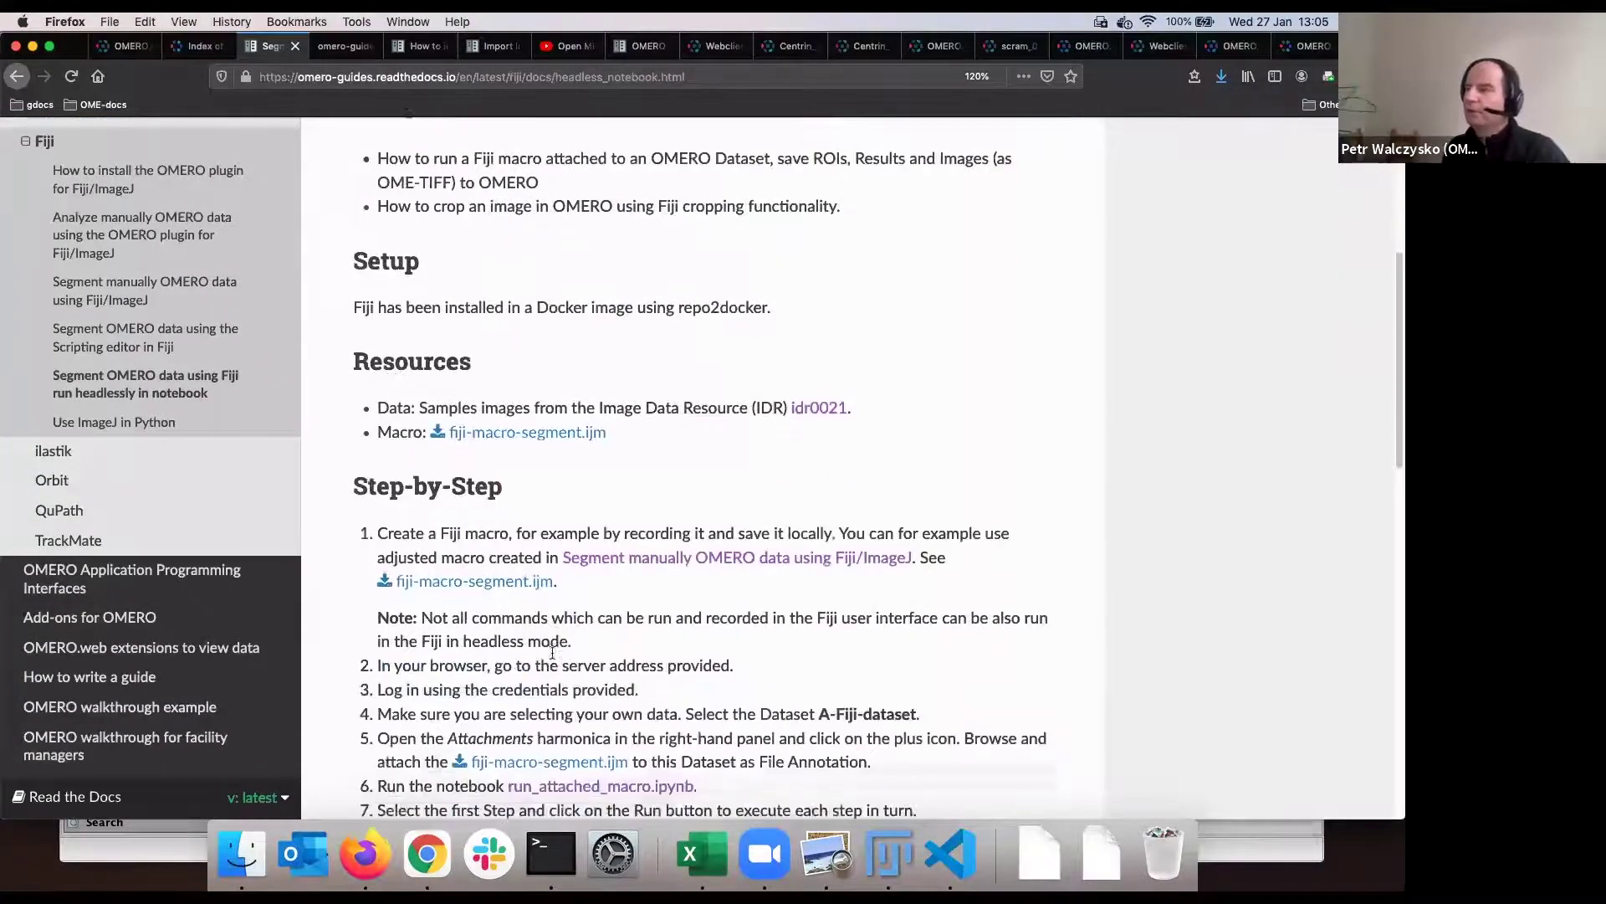
{"action": "scroll", "coordinate": [552, 657], "scroll_direction": "down", "scroll_amount": 1}
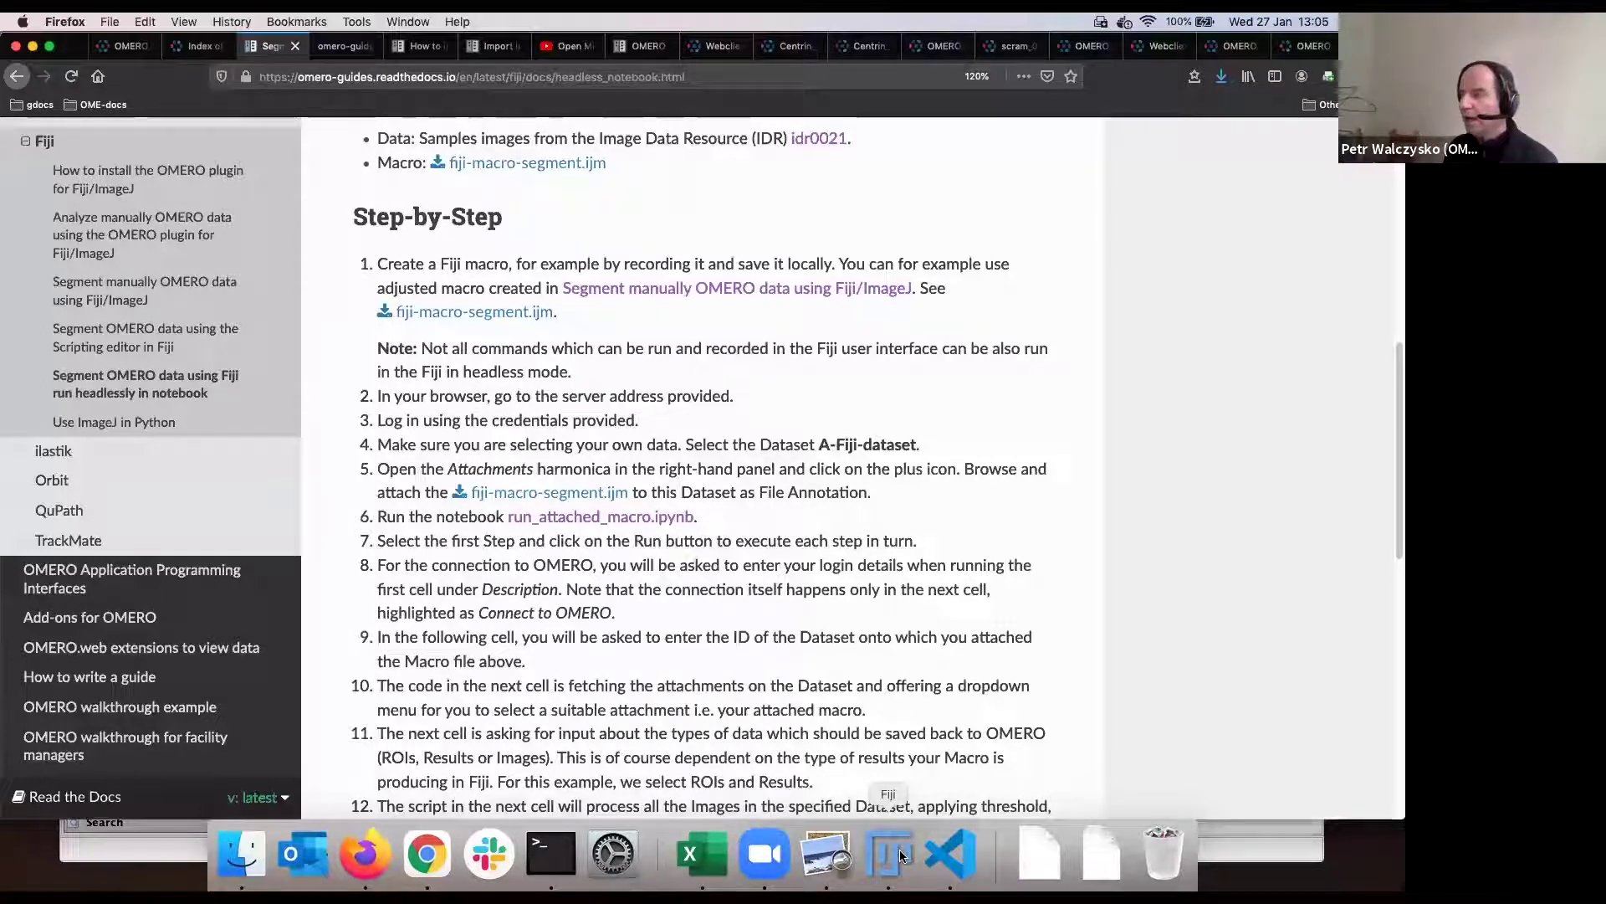
Scroll back up the page, then switch to the OME GBI 2021 downloads listing
{"action": "scroll", "coordinate": [495, 428], "scroll_direction": "up", "scroll_amount": 5}
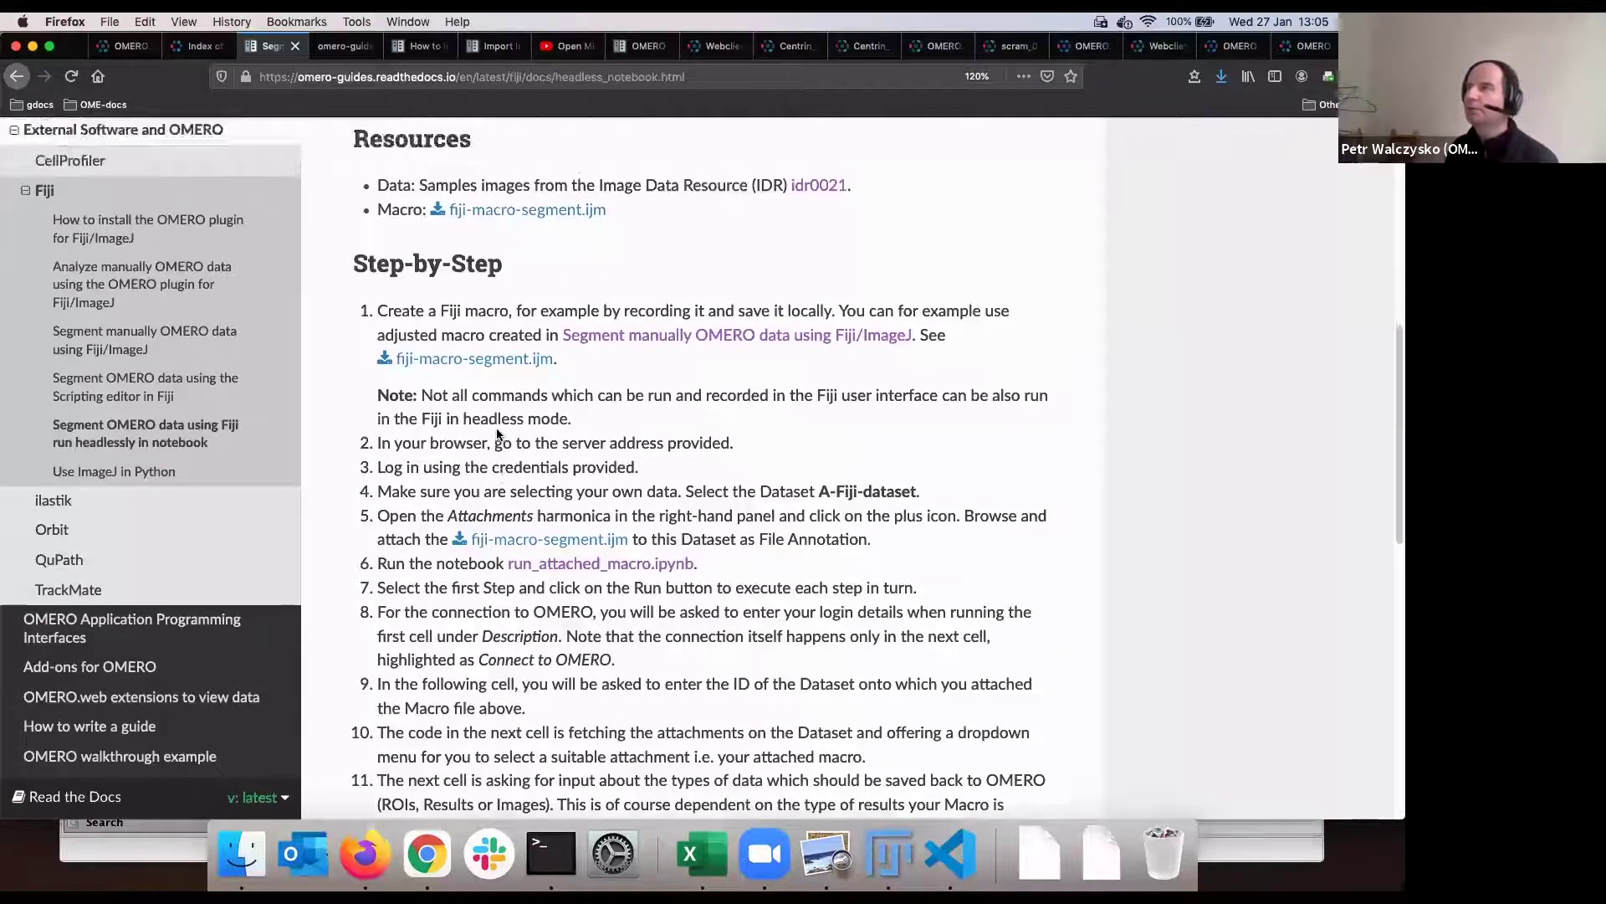
{"action": "scroll", "coordinate": [497, 428], "scroll_direction": "up", "scroll_amount": 3}
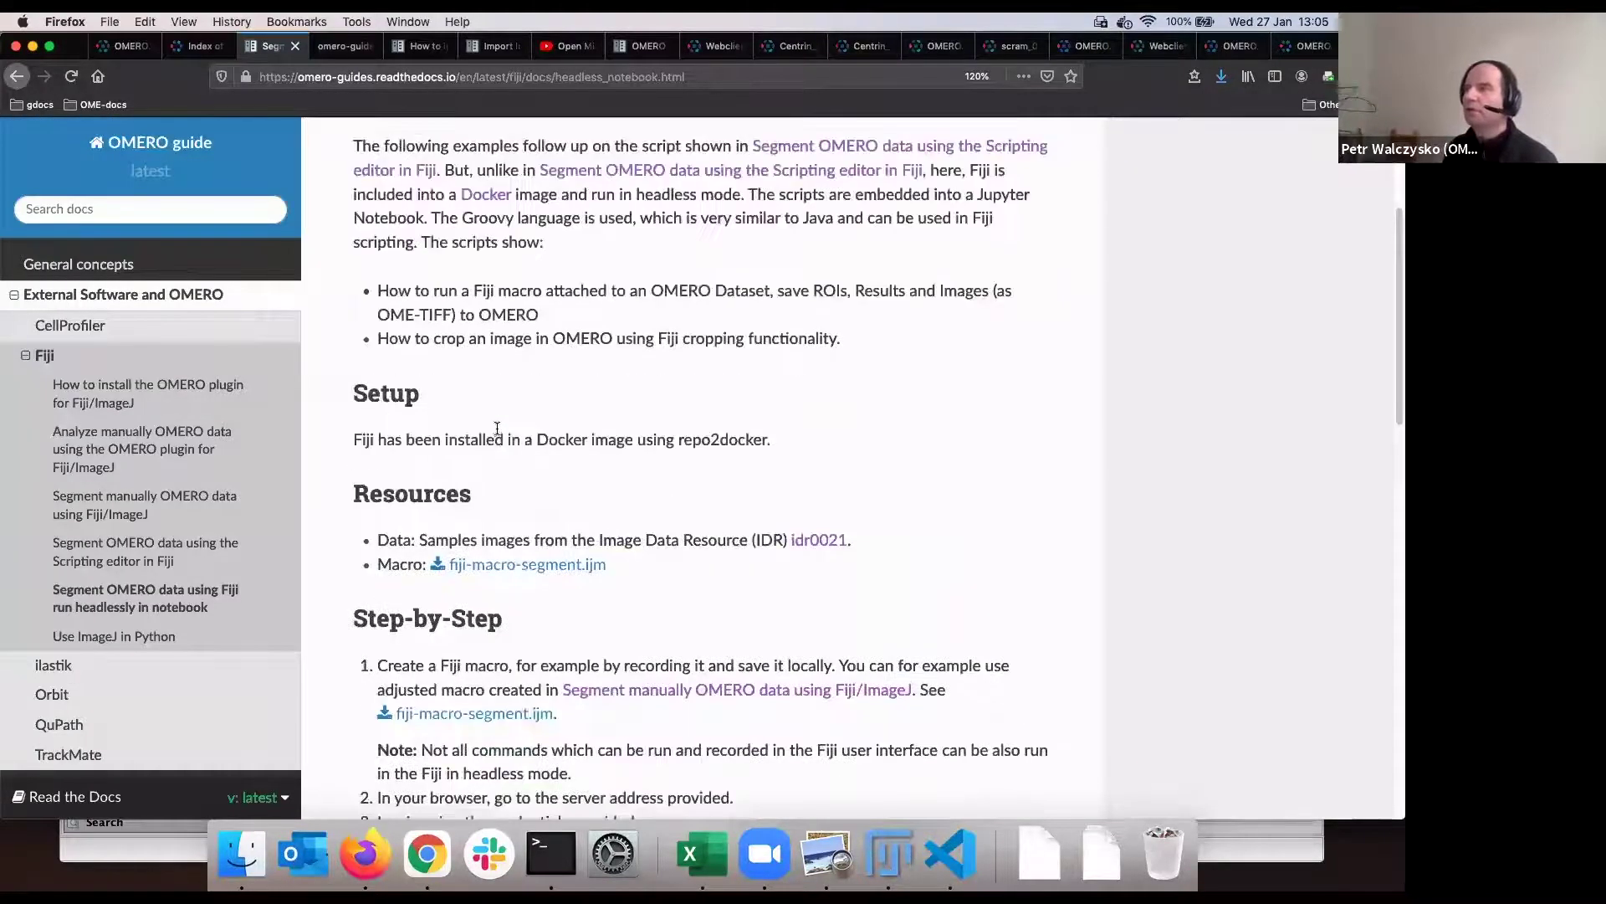
{"action": "scroll", "coordinate": [497, 428], "scroll_direction": "up", "scroll_amount": 5}
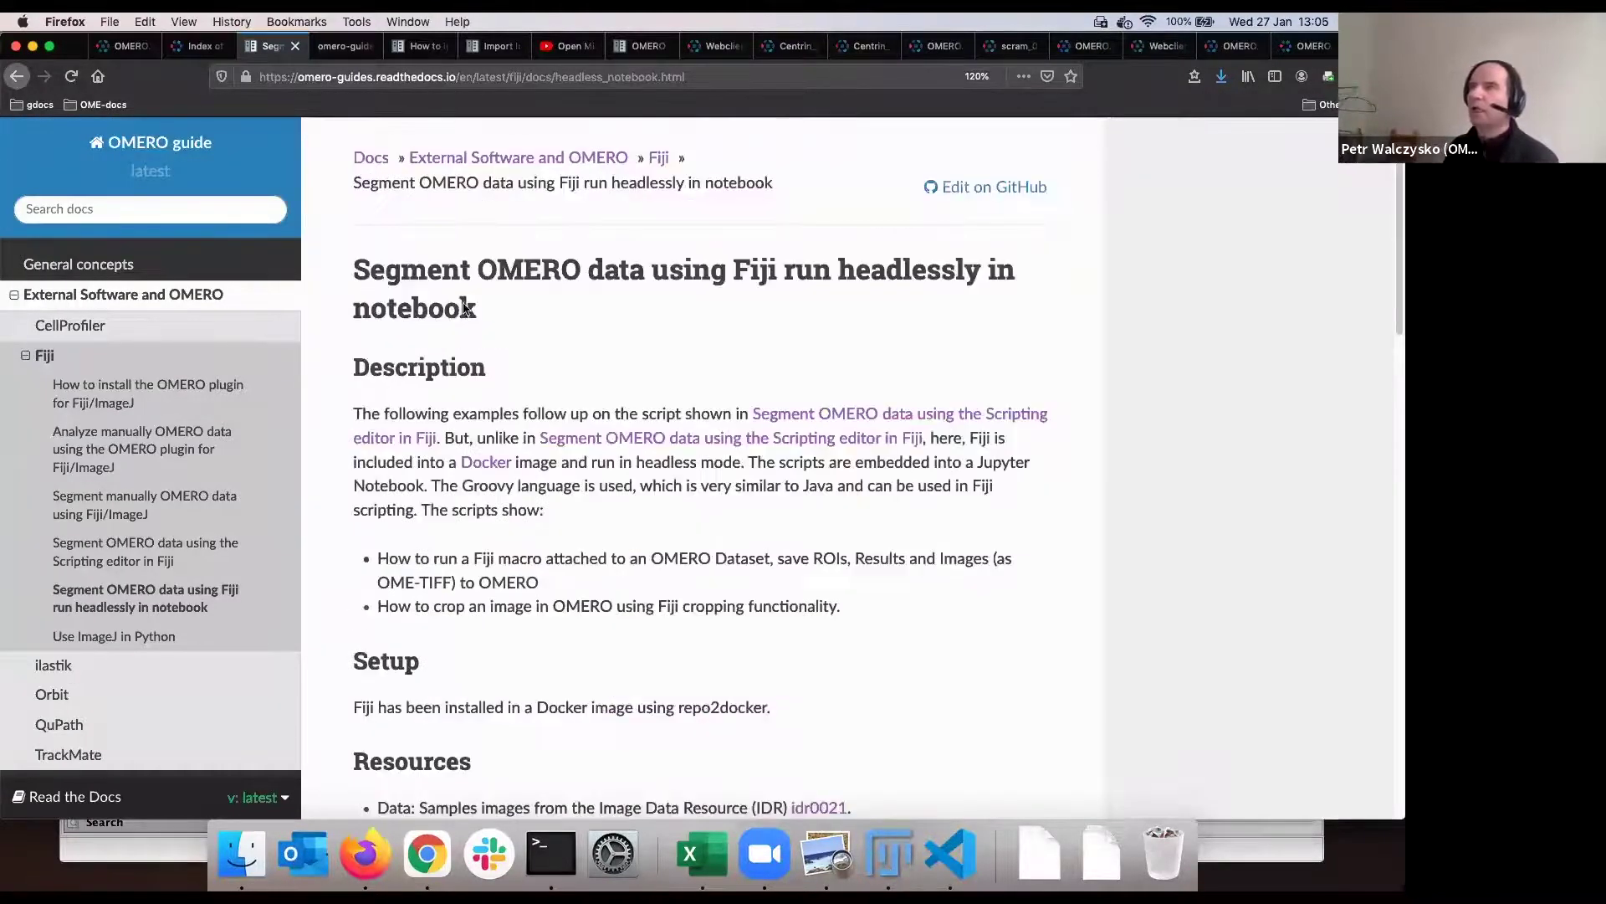
{"action": "left_click", "coordinate": [206, 47]}
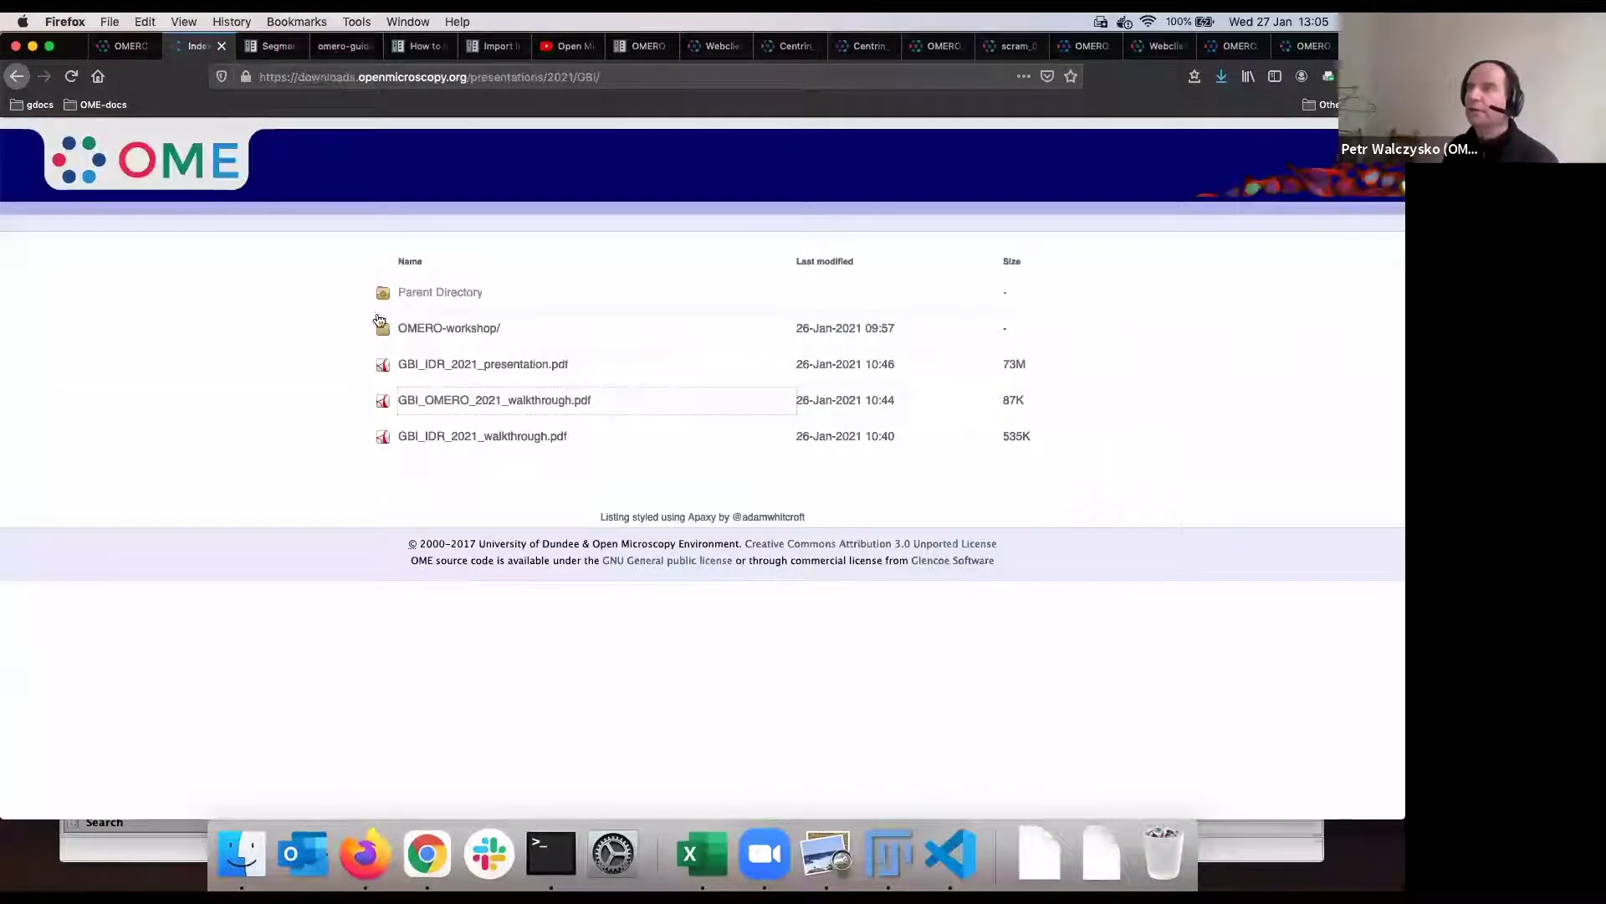
{"action": "left_click", "coordinate": [513, 400]}
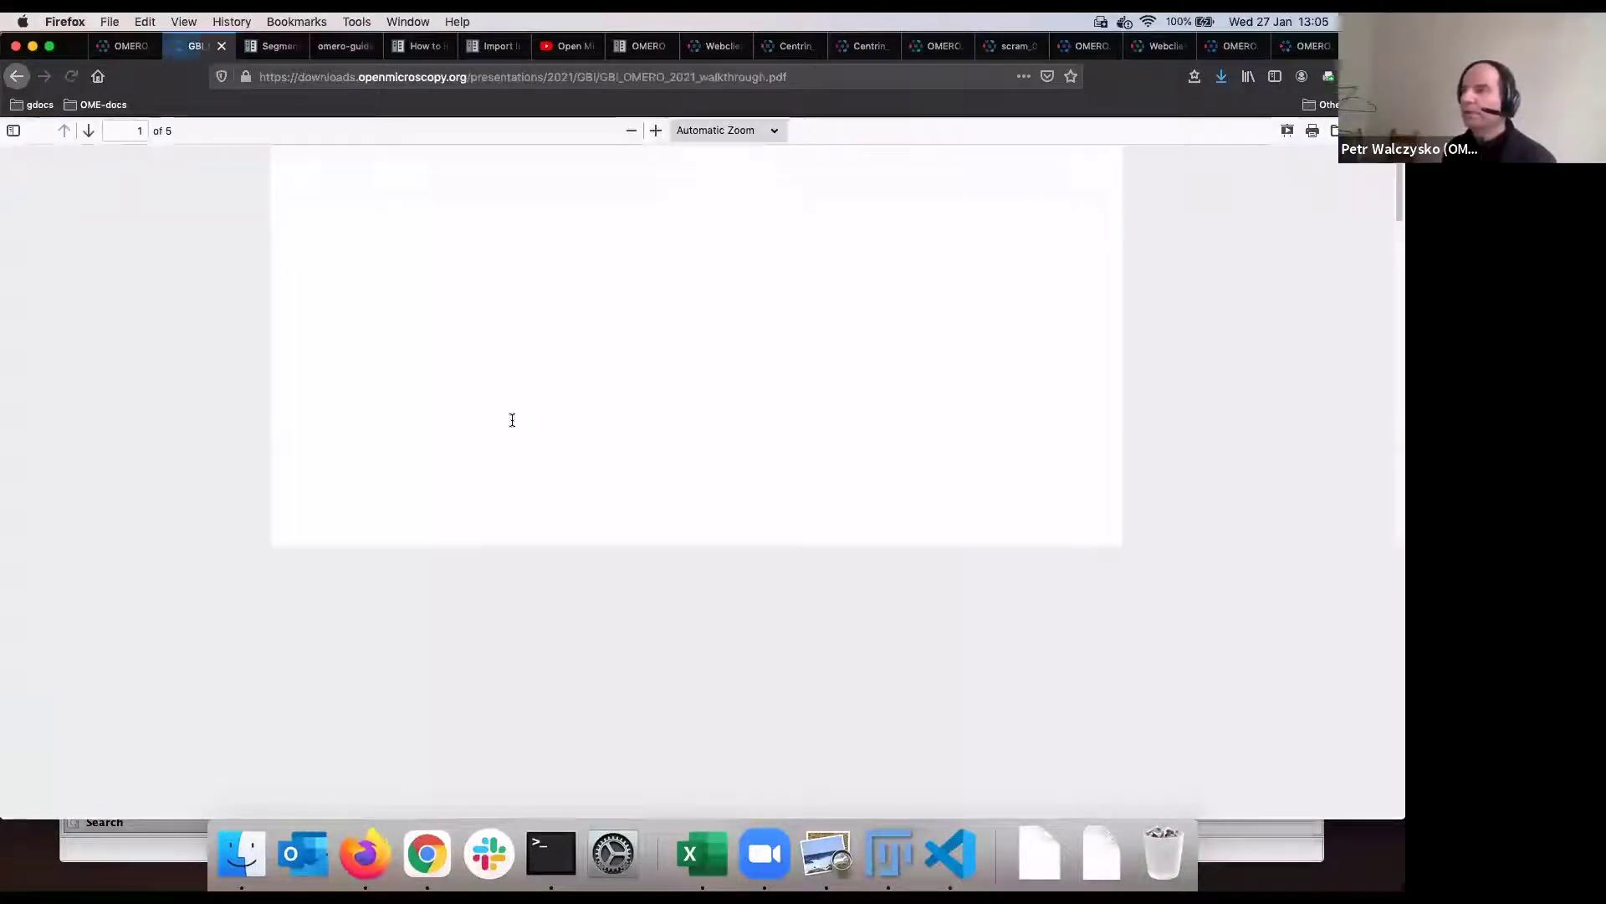
{"action": "scroll", "coordinate": [514, 422], "scroll_direction": "down", "scroll_amount": 4}
{"action": "scroll", "coordinate": [517, 424], "scroll_direction": "down", "scroll_amount": 5}
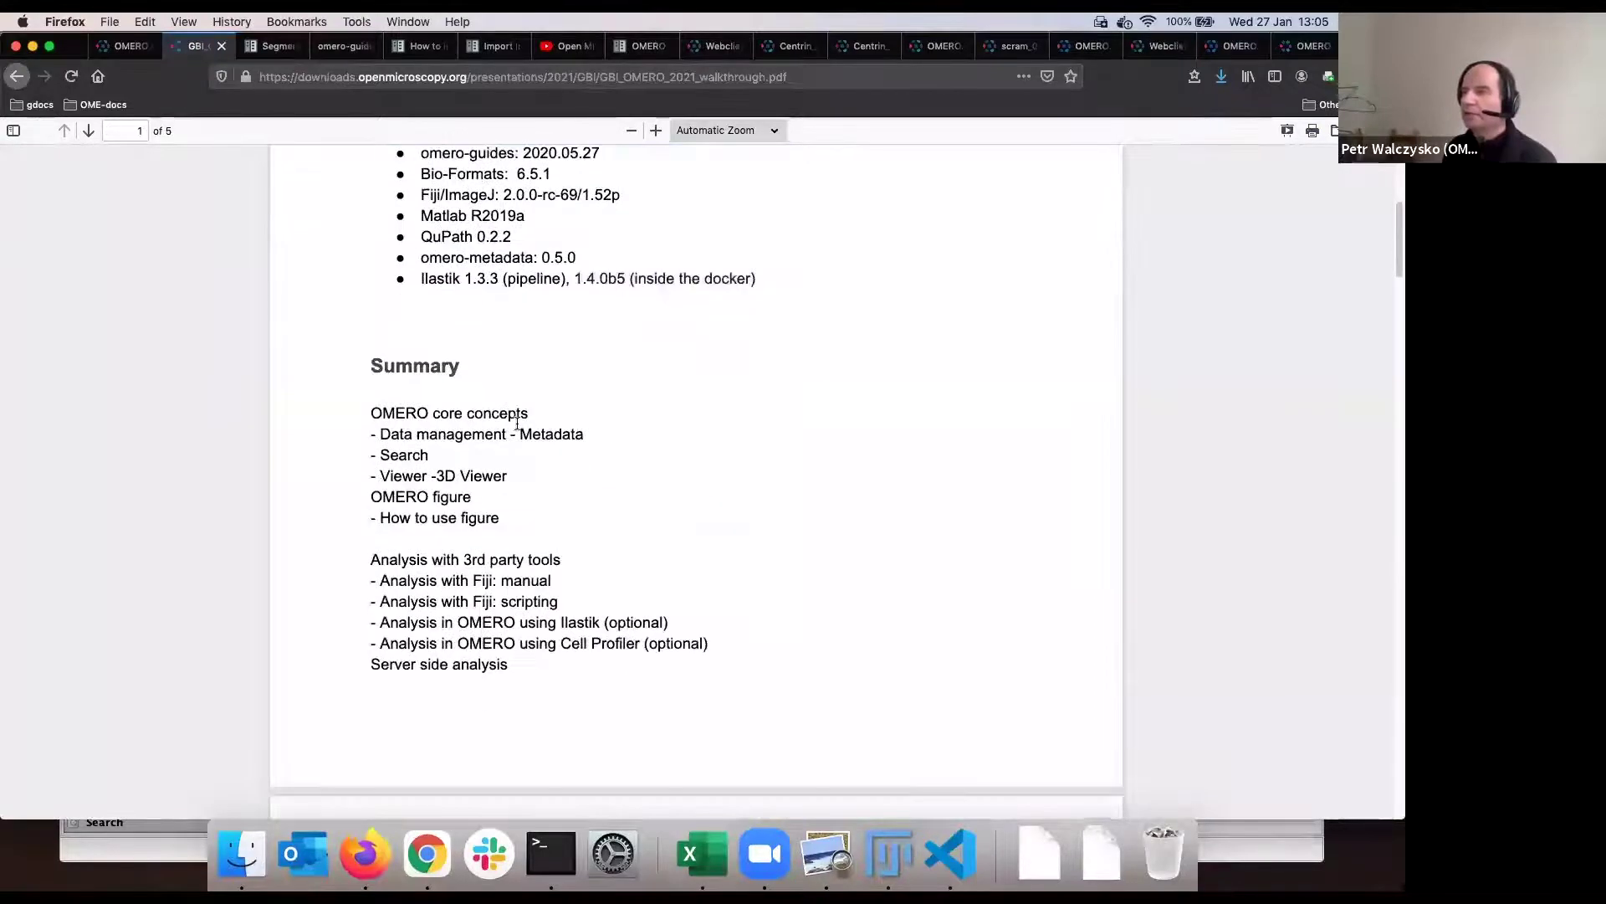
{"action": "scroll", "coordinate": [452, 443], "scroll_direction": "down", "scroll_amount": 4}
{"action": "left_click_drag", "start_coordinate": [378, 461], "coordinate": [704, 488]}
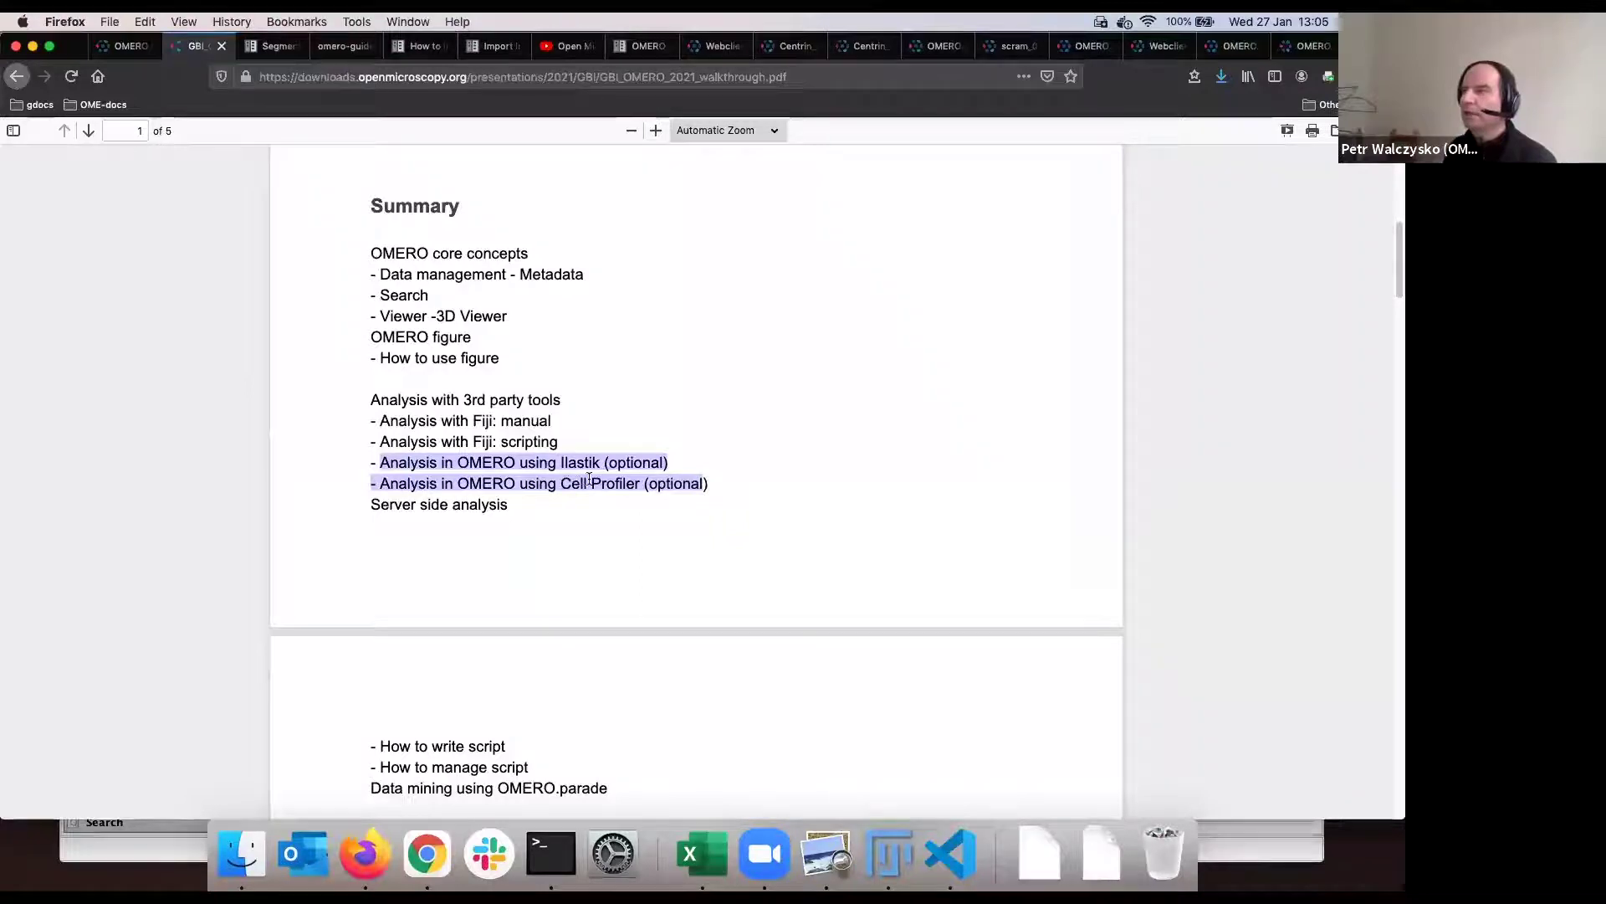
{"action": "scroll", "coordinate": [589, 478], "scroll_direction": "down", "scroll_amount": 5}
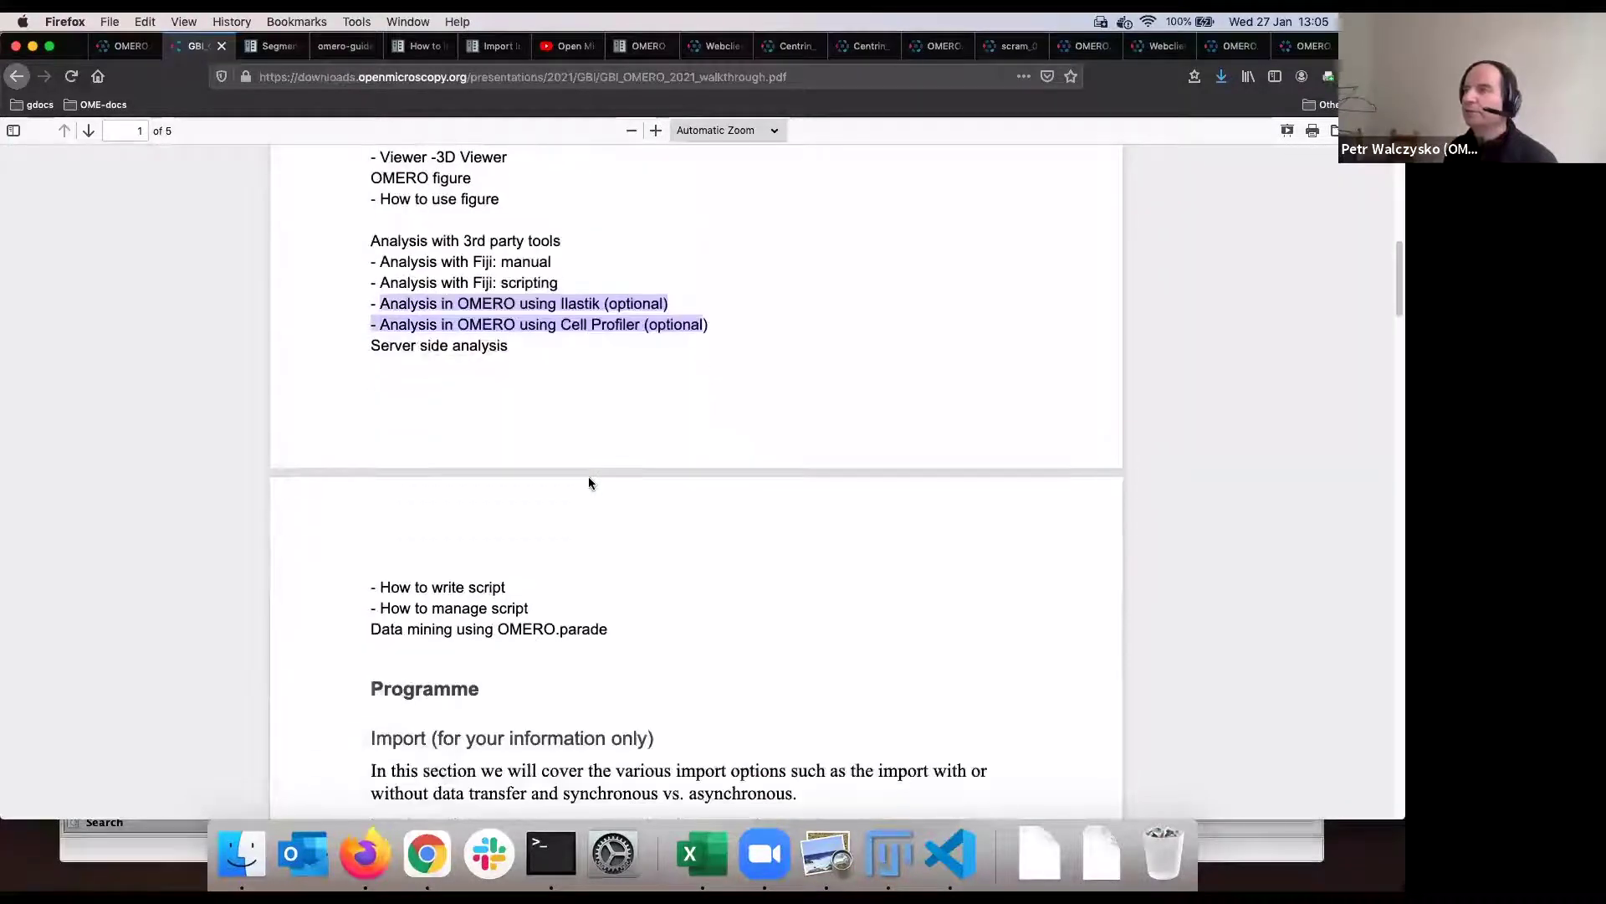
{"action": "scroll", "coordinate": [590, 483], "scroll_direction": "down", "scroll_amount": 6}
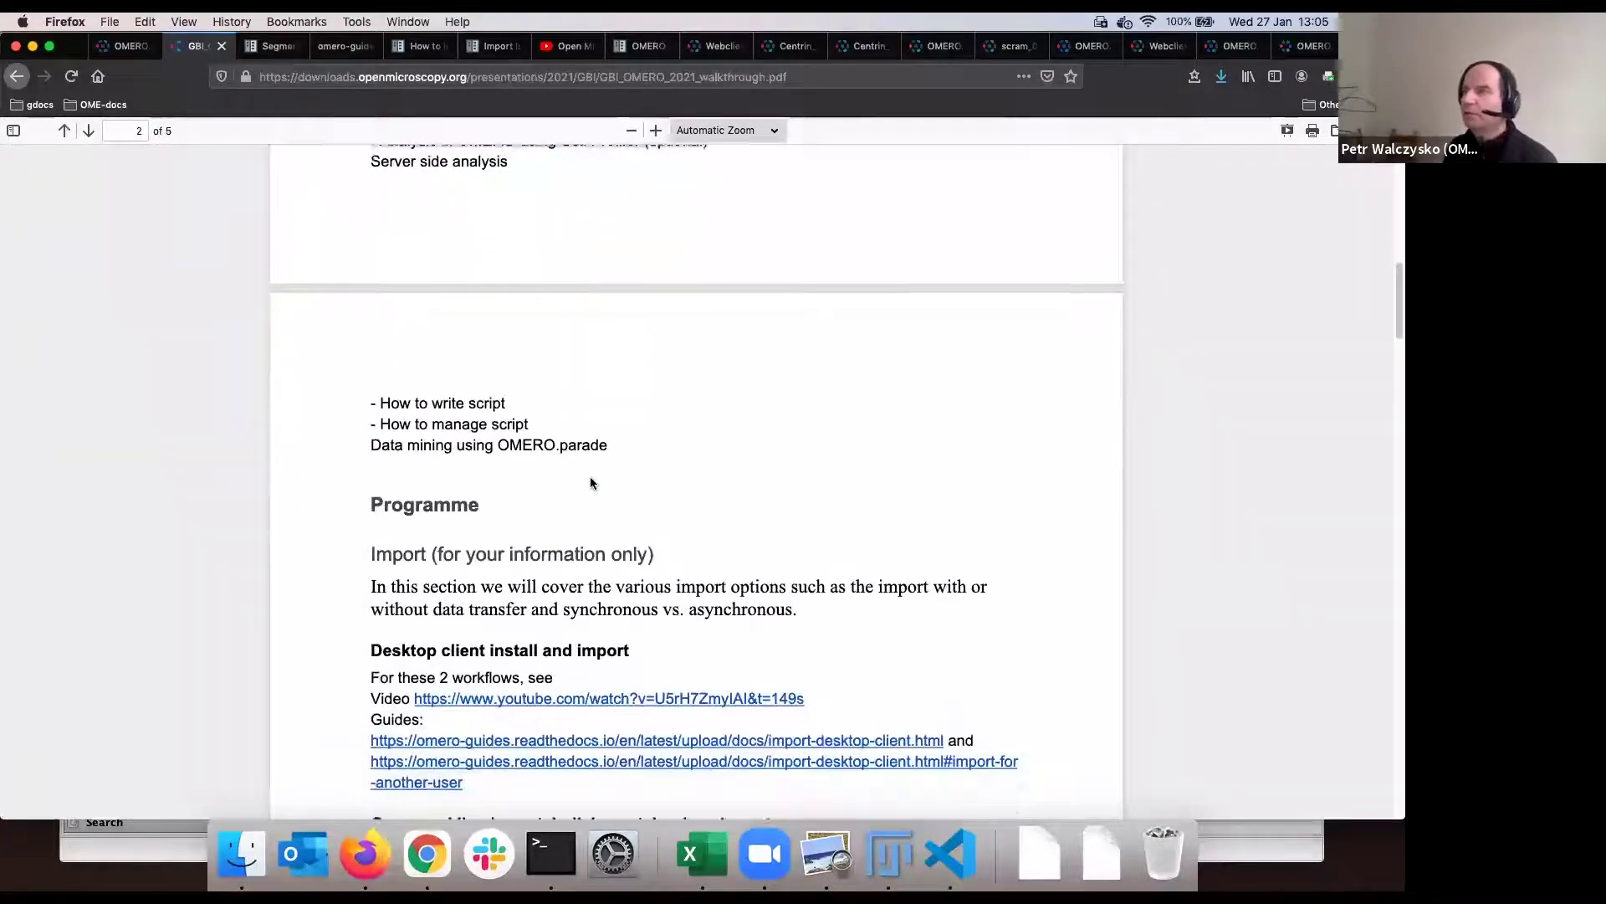
{"action": "scroll", "coordinate": [590, 475], "scroll_direction": "down", "scroll_amount": 6}
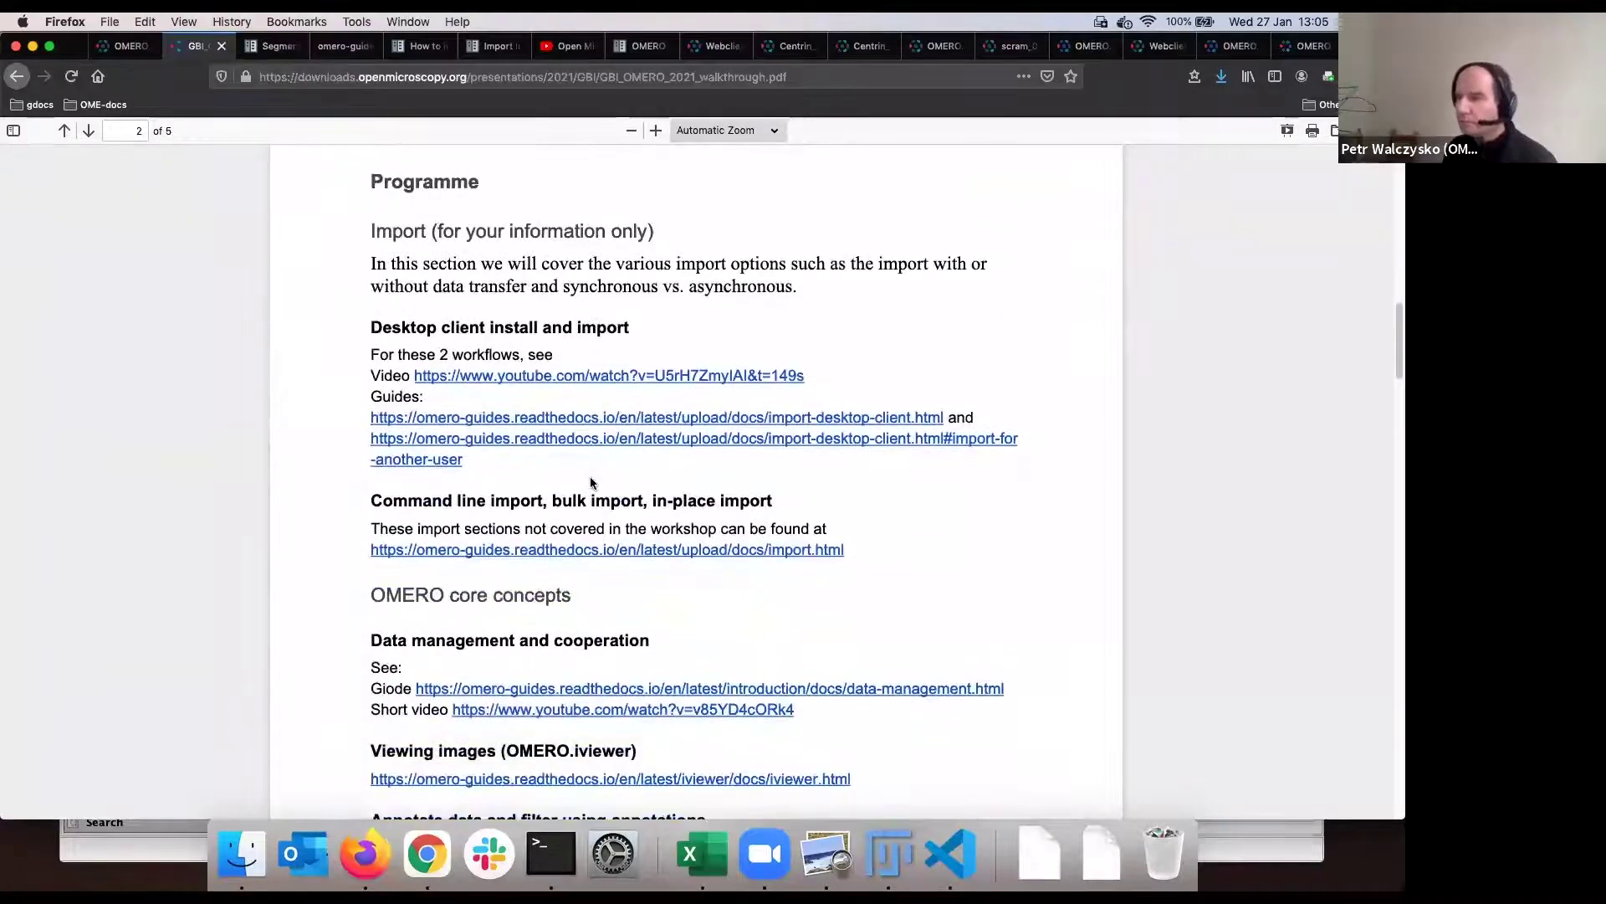
{"action": "scroll", "coordinate": [593, 479], "scroll_direction": "down", "scroll_amount": 16}
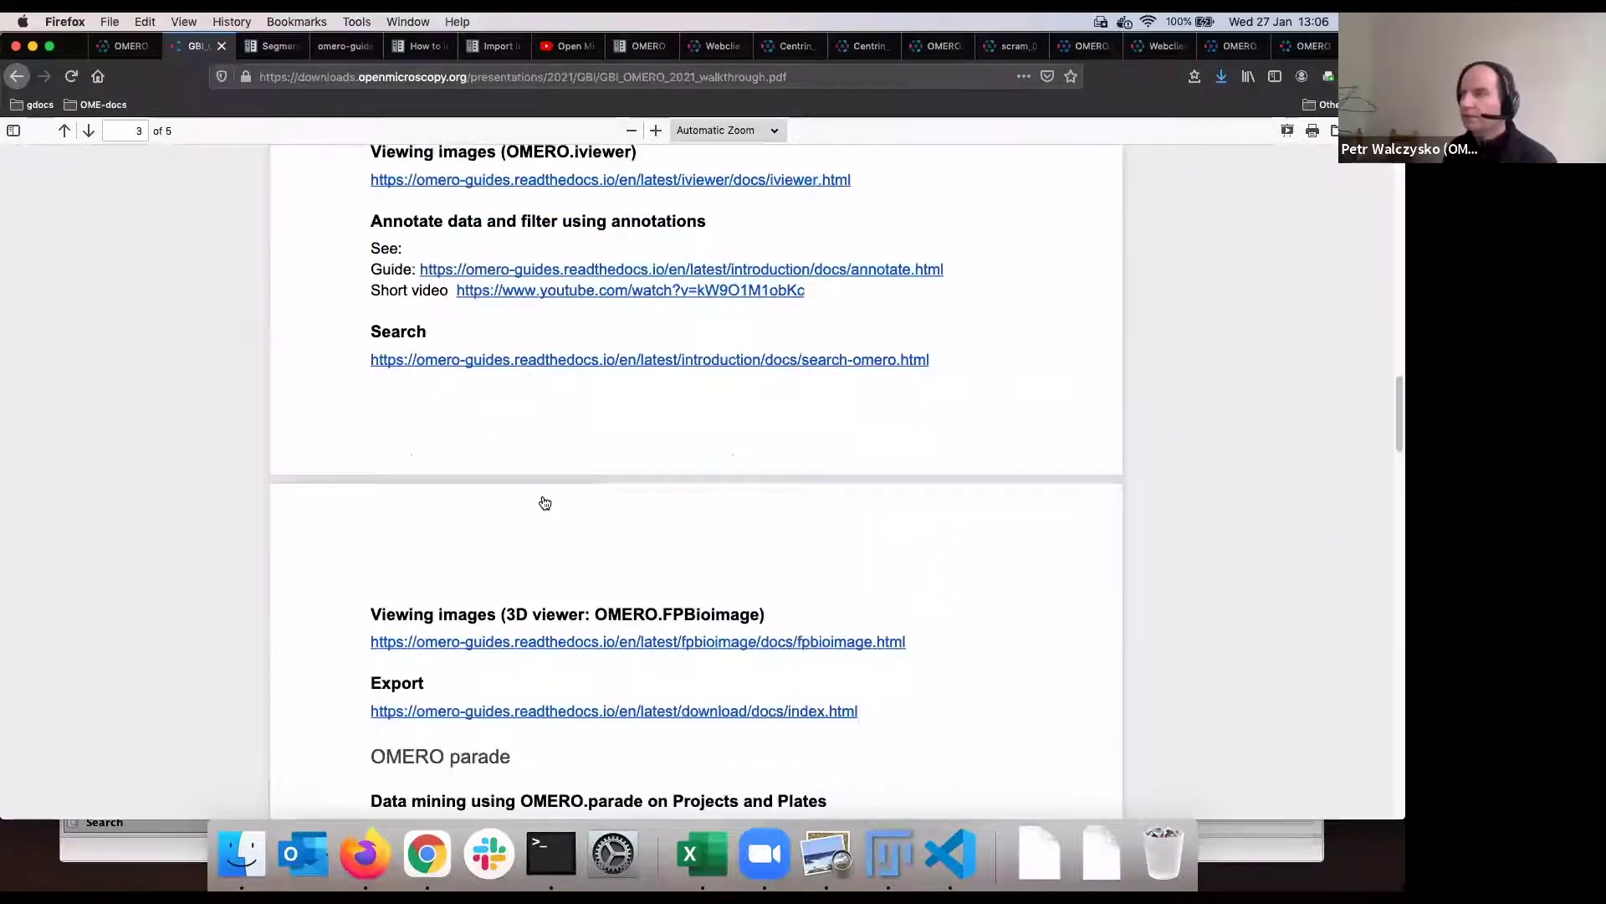
{"action": "scroll", "coordinate": [529, 511], "scroll_direction": "down", "scroll_amount": 5}
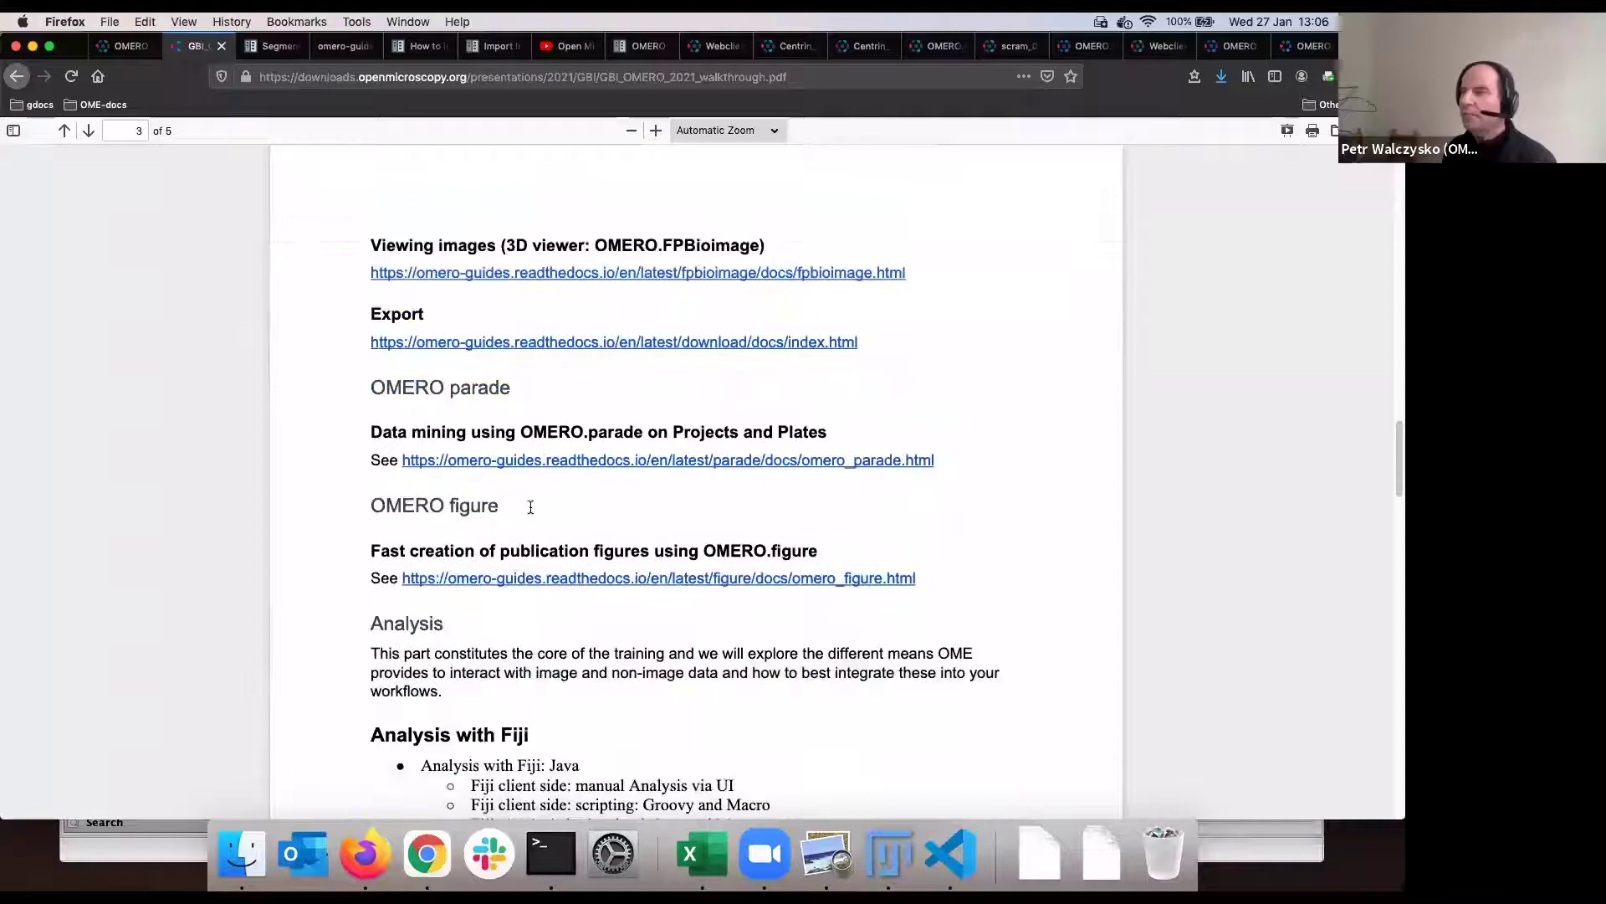
{"action": "scroll", "coordinate": [531, 512], "scroll_direction": "down", "scroll_amount": 12}
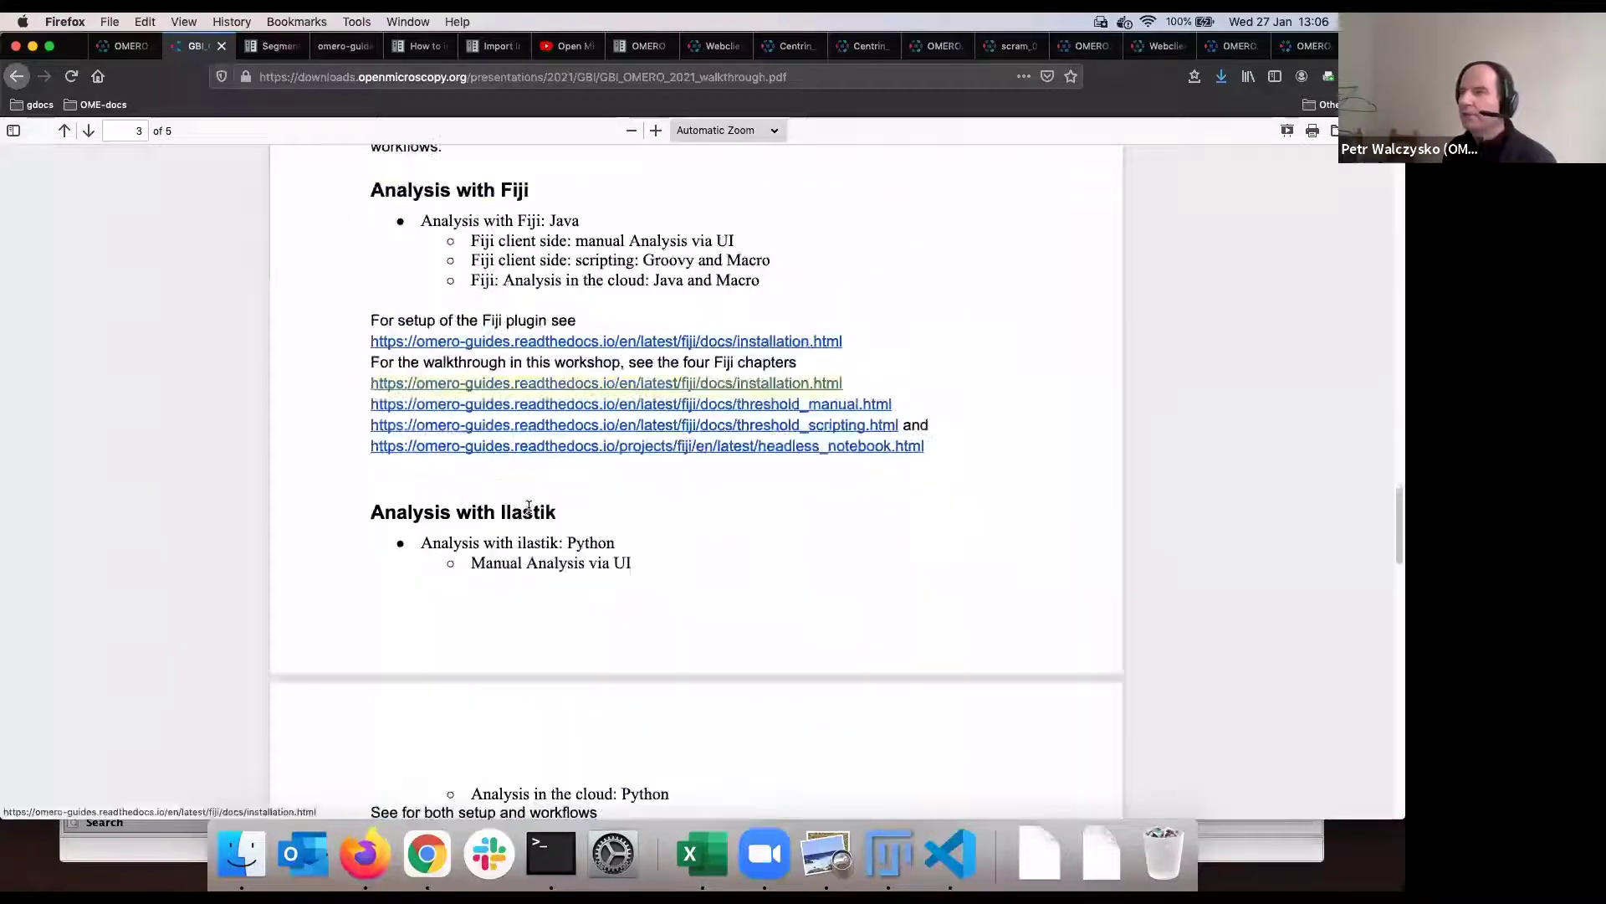
{"action": "scroll", "coordinate": [547, 544], "scroll_direction": "down", "scroll_amount": 6}
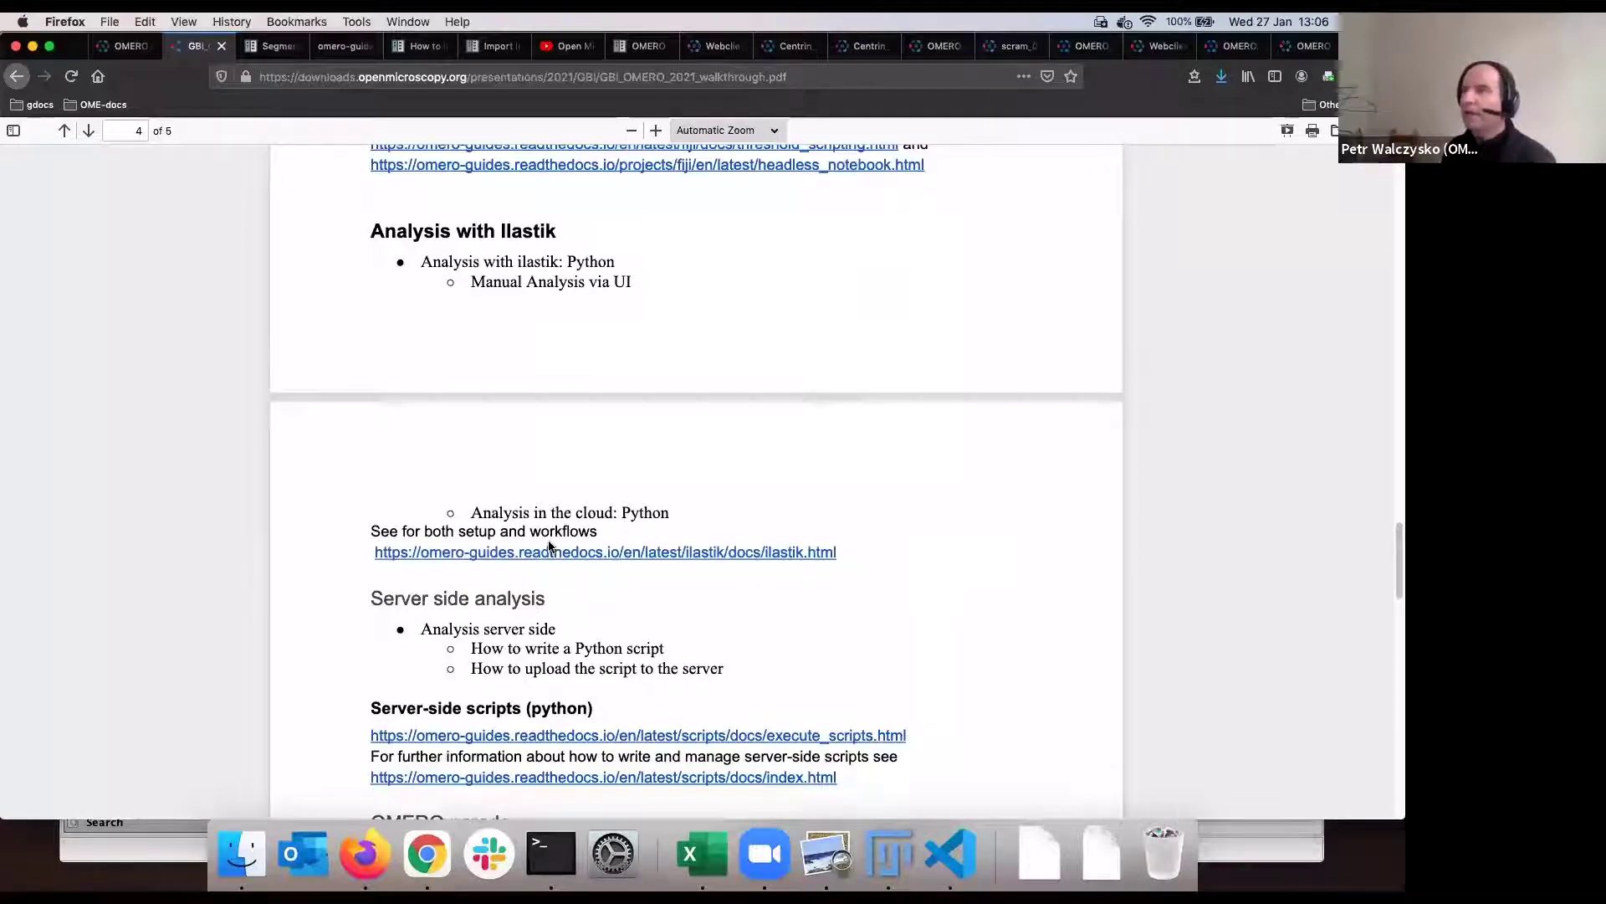
{"action": "right_click", "coordinate": [545, 554]}
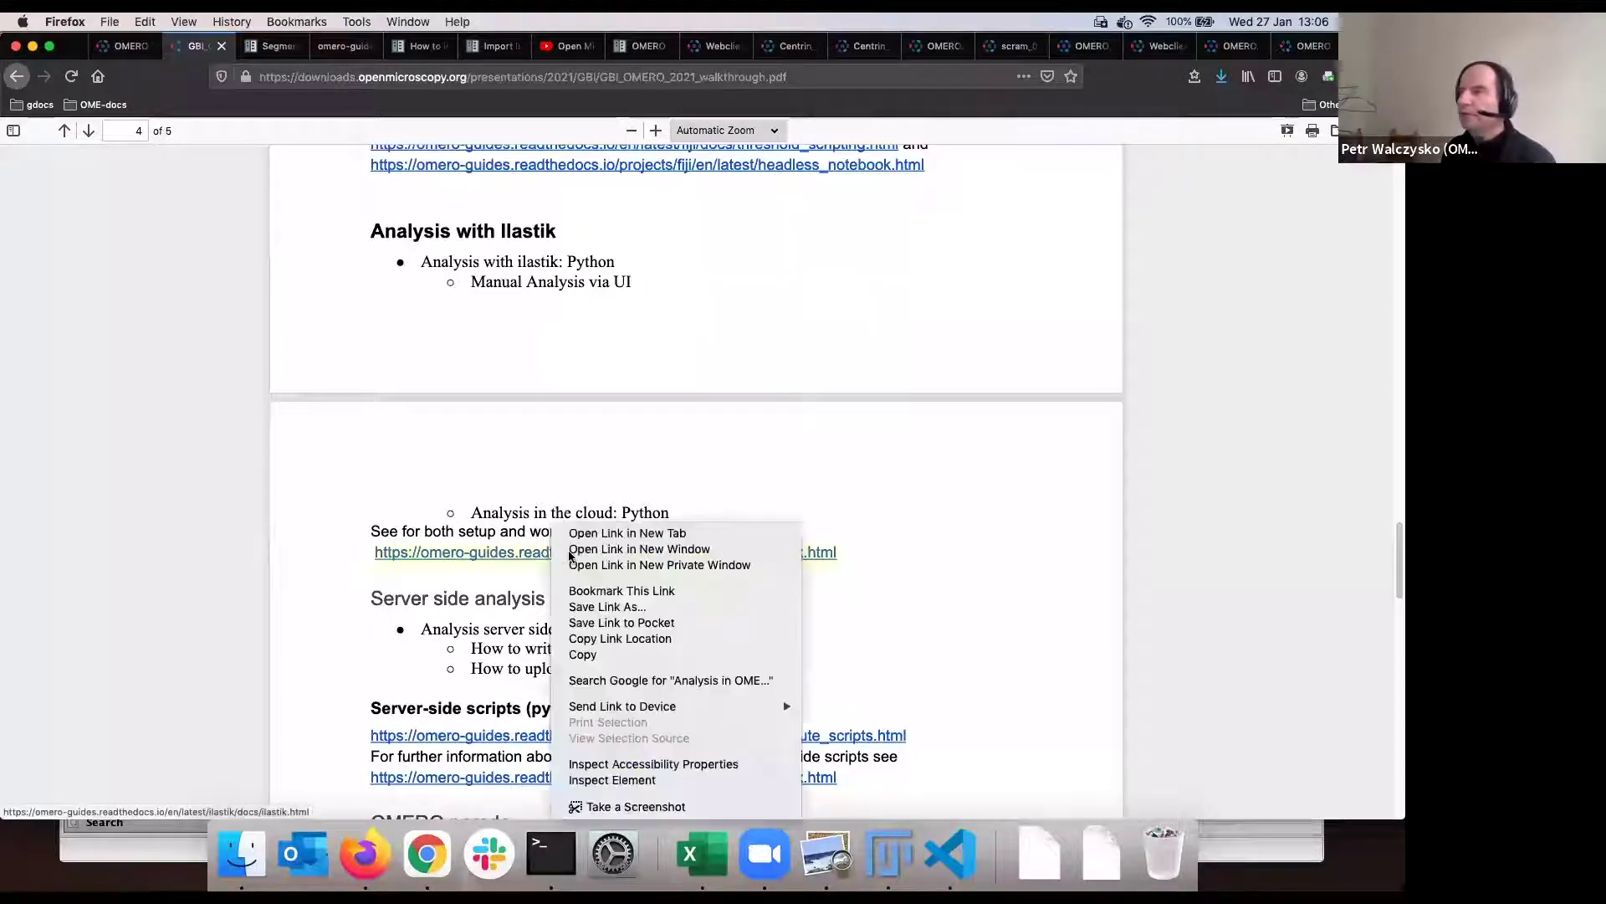
{"action": "left_click", "coordinate": [624, 536]}
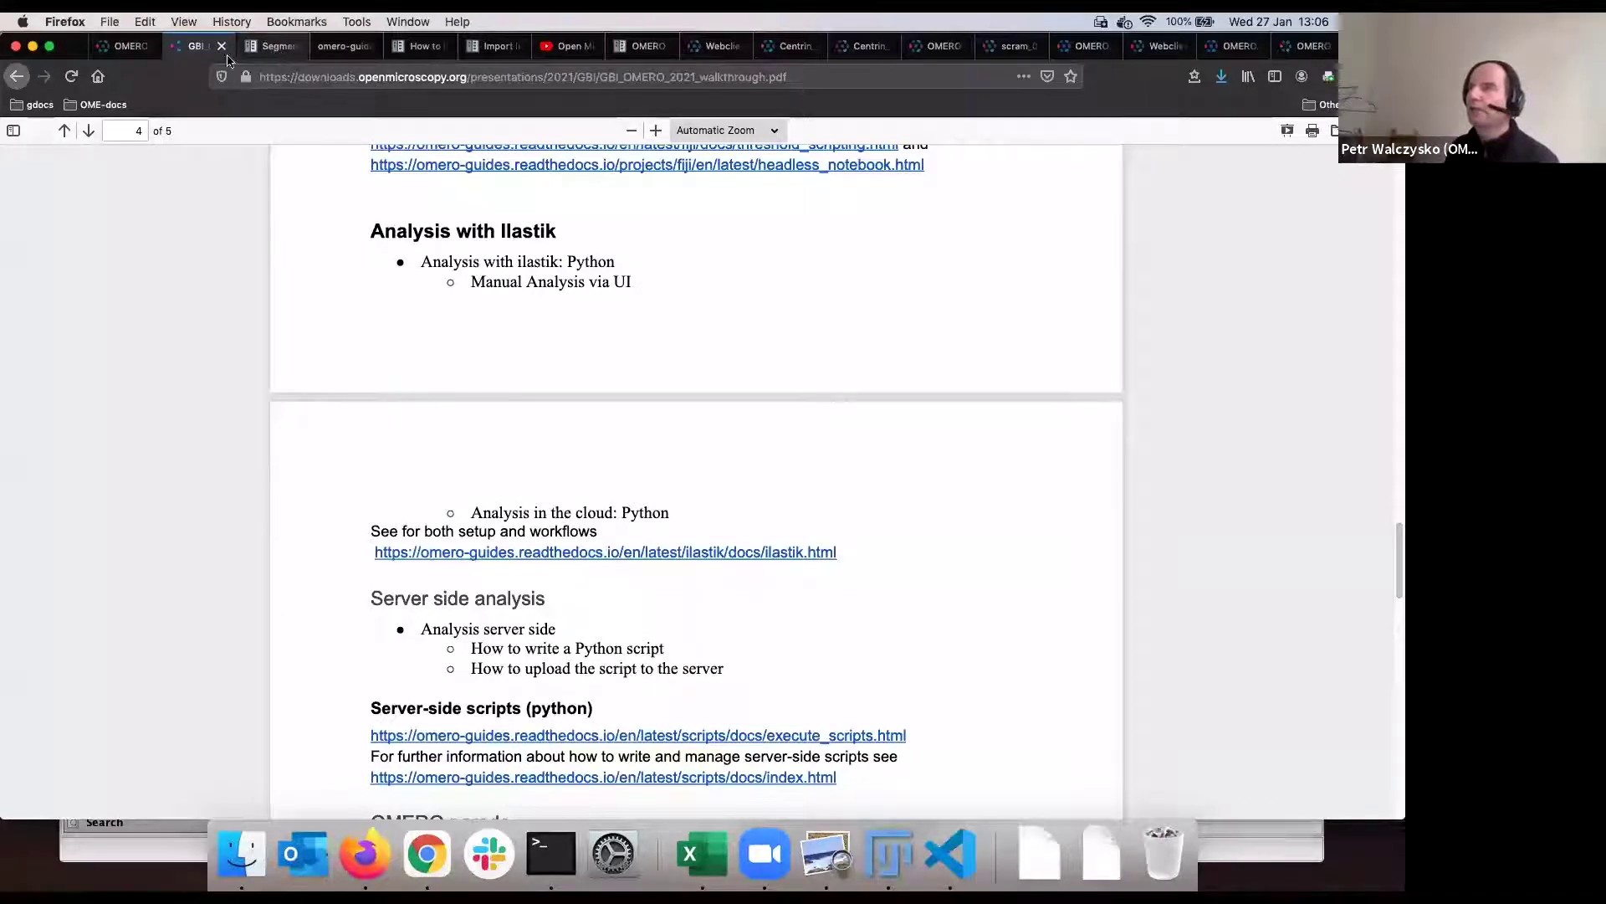
{"action": "key", "text": "ctrl+Tab"}
{"action": "key", "text": "ctrl+shift+Tab"}
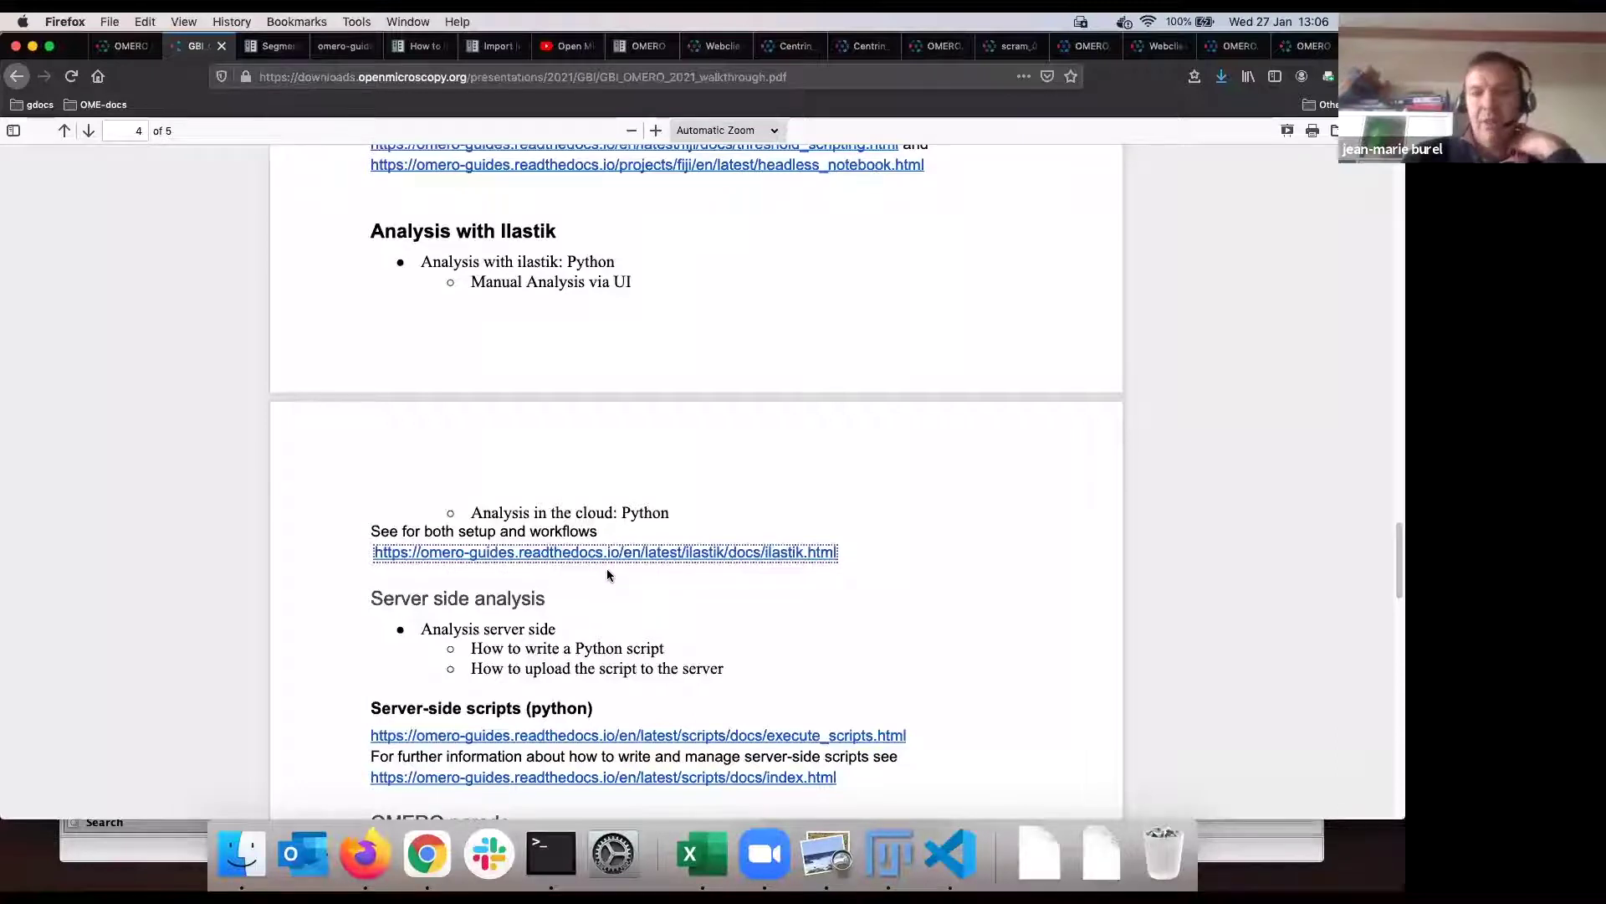
Open the PDF's ilastik link in a new tab, find it's a missing 404 page, and return to the PDF
{"action": "right_click", "coordinate": [585, 554]}
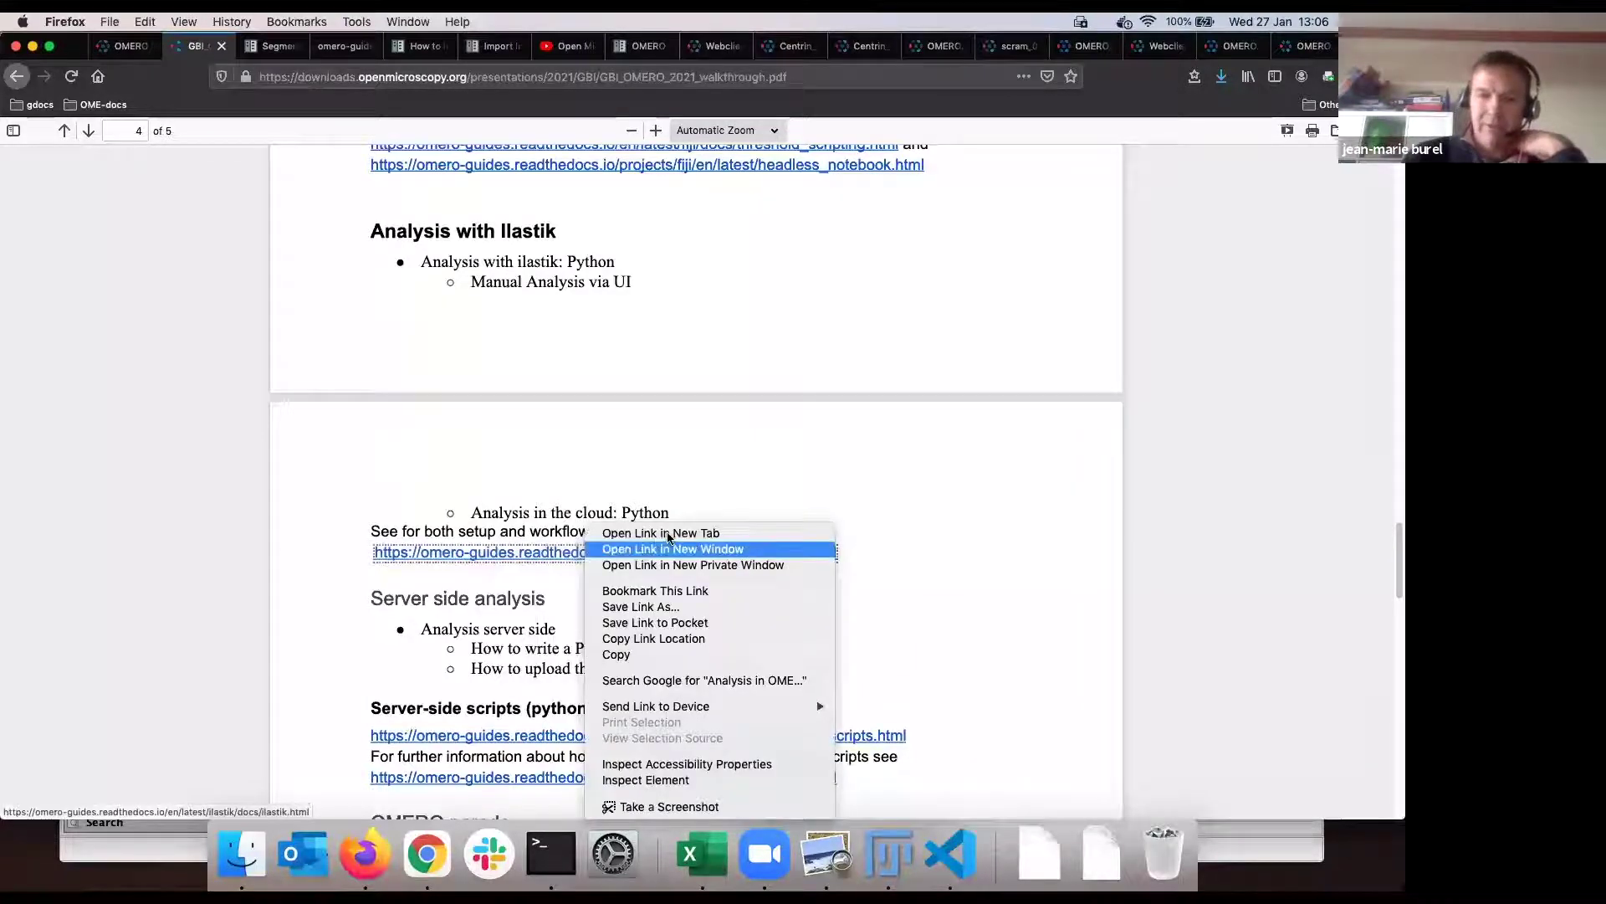
{"action": "left_click", "coordinate": [665, 534]}
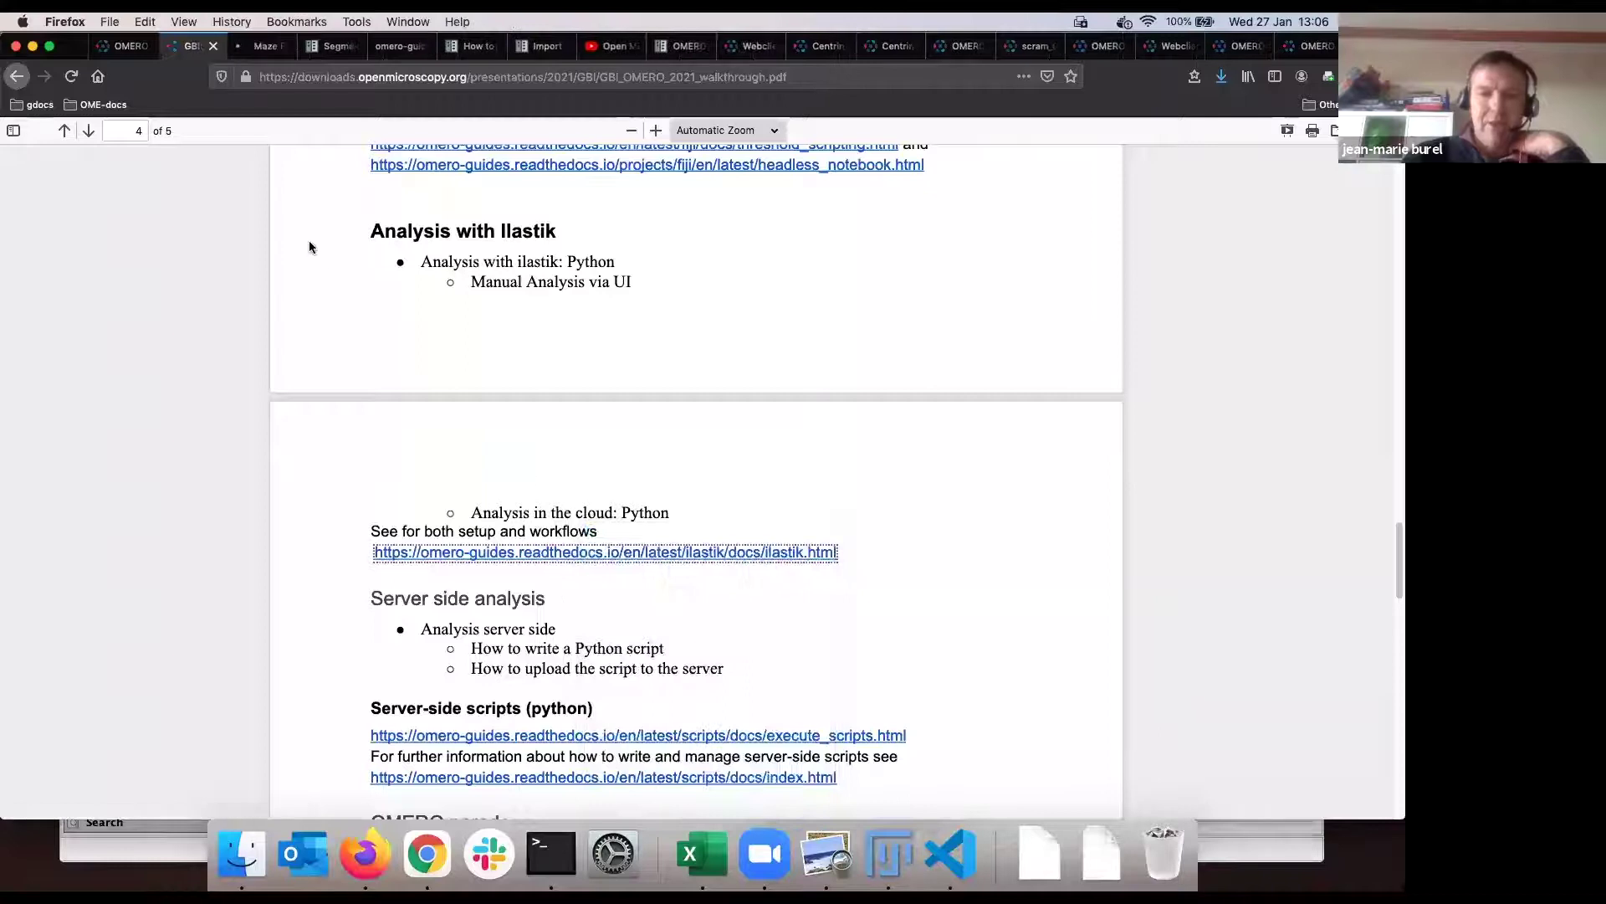
{"action": "left_click", "coordinate": [266, 50]}
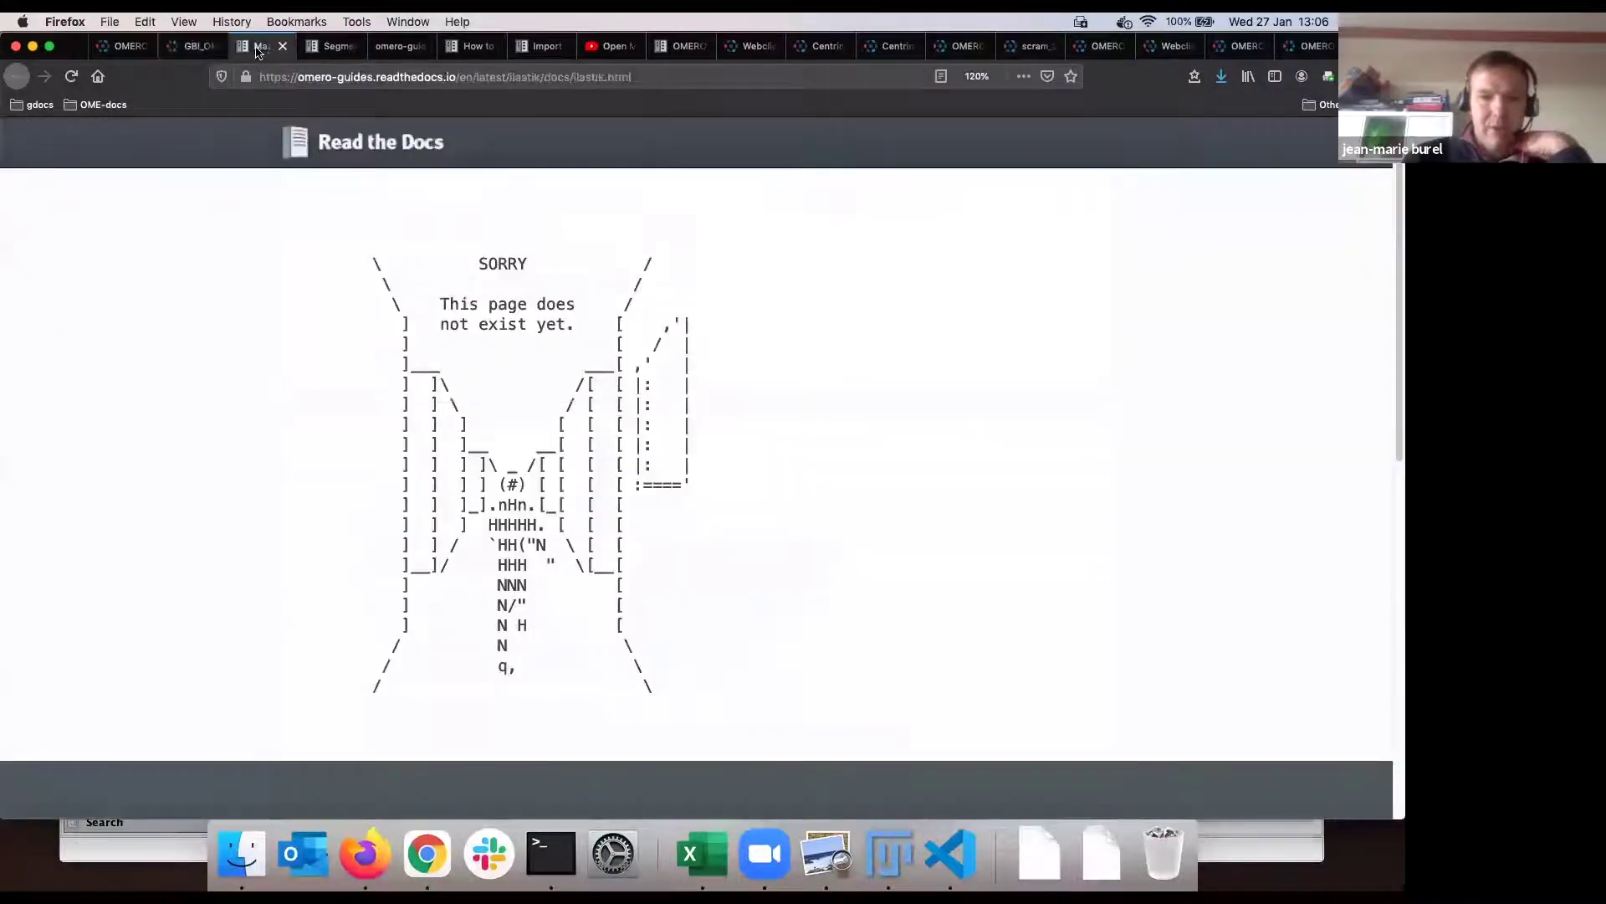
{"action": "left_click", "coordinate": [208, 50]}
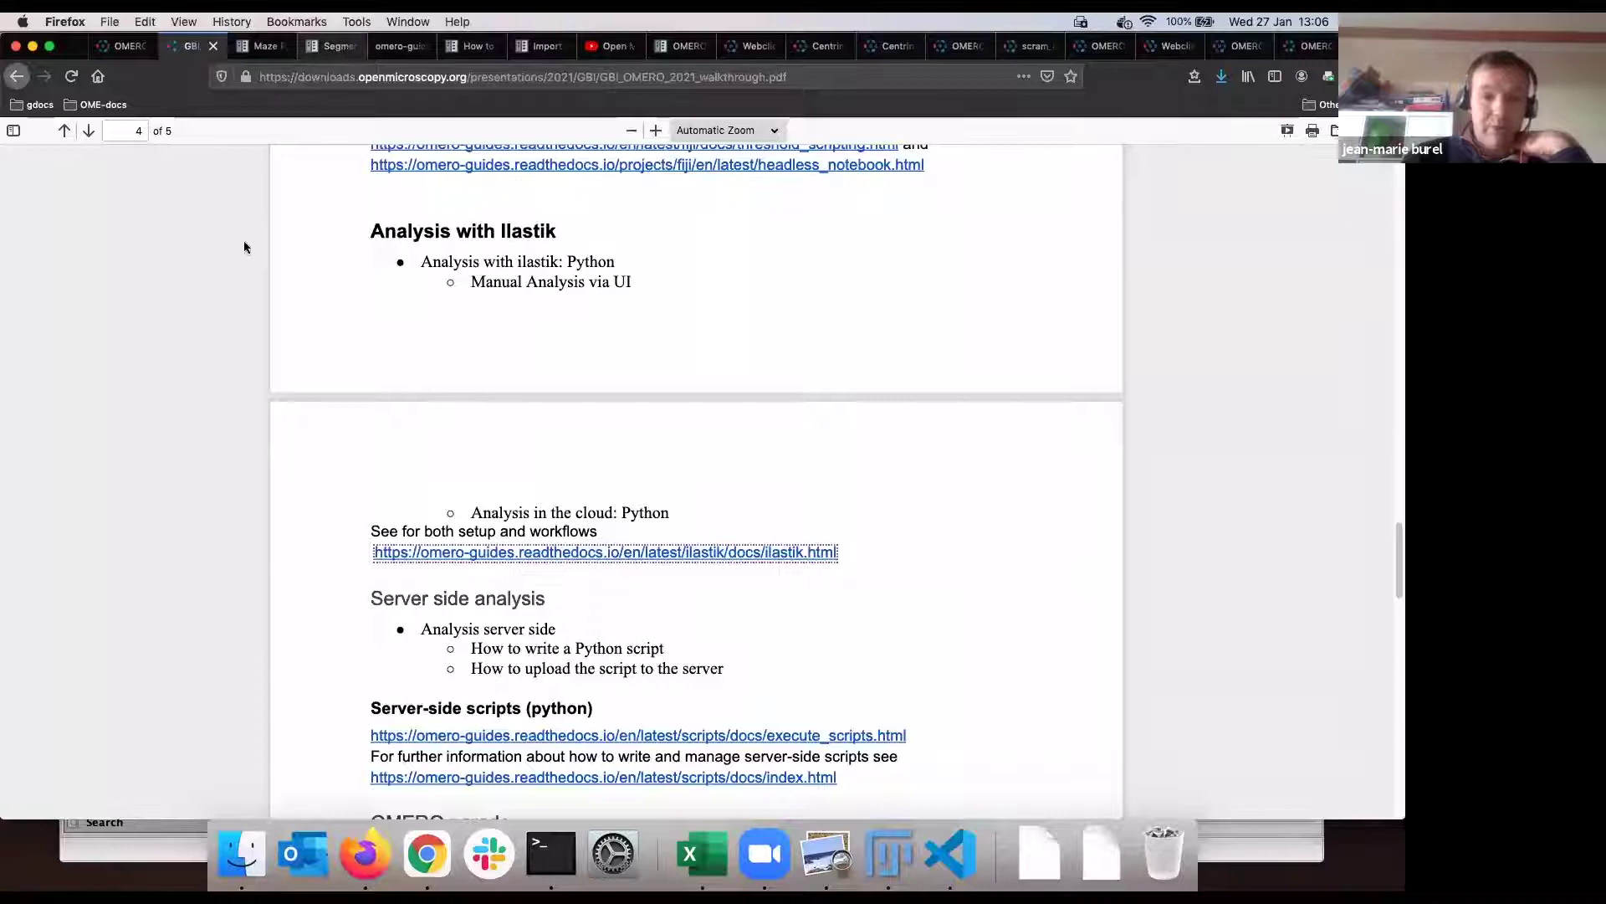
Go from the headless notebook page up to the OMERO guide's main index and scroll through it
{"action": "key", "text": "super+4"}
{"action": "left_click", "coordinate": [372, 158]}
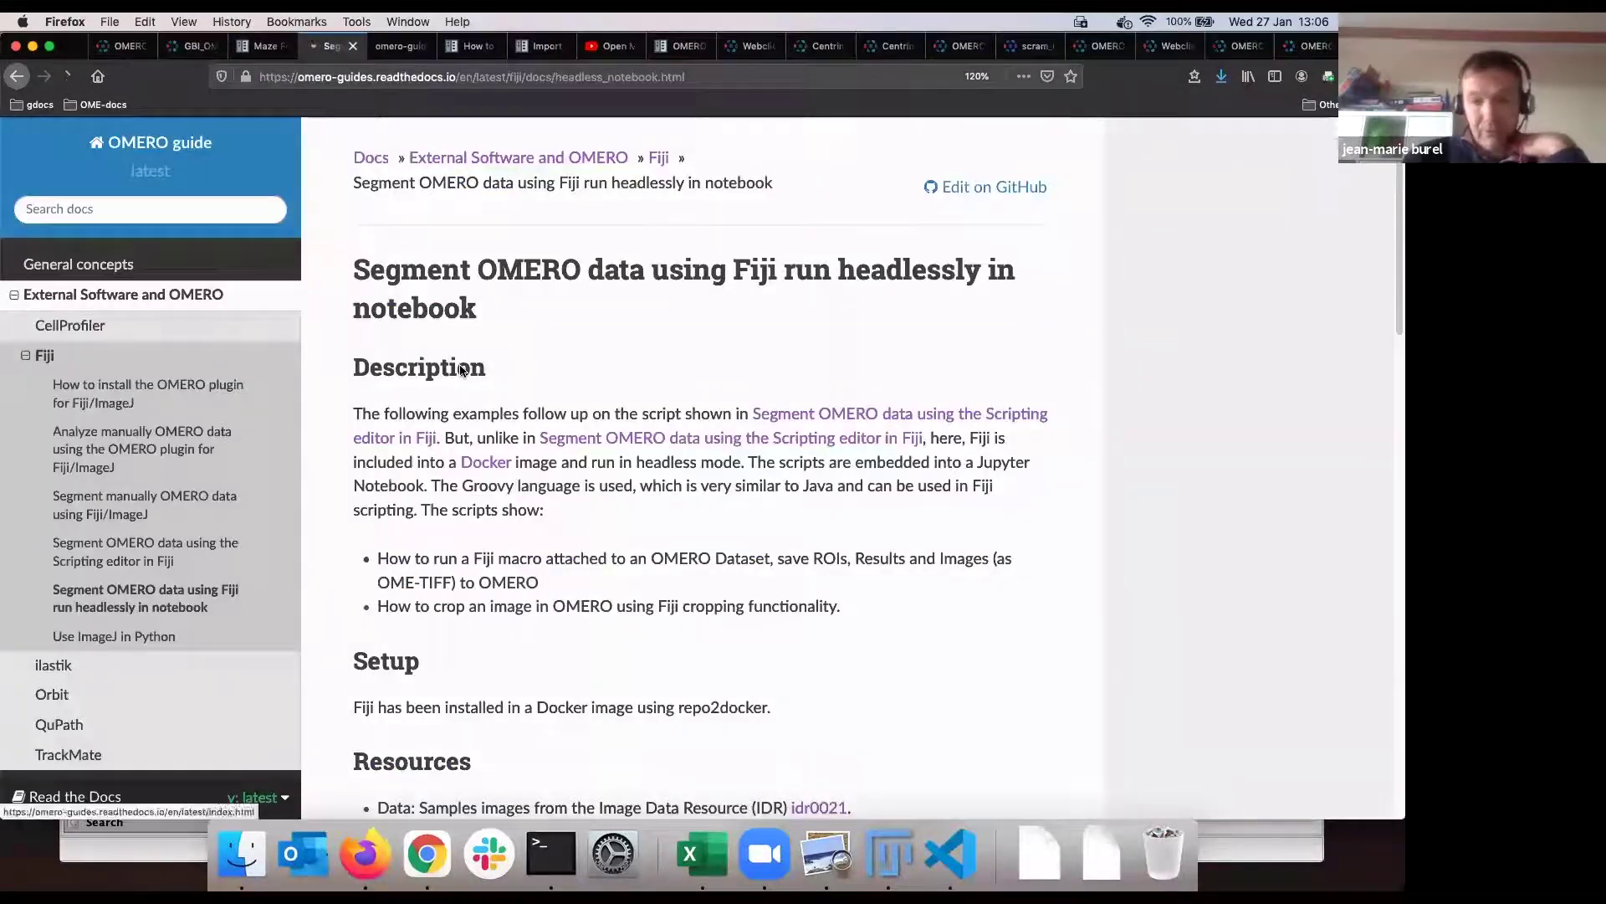
{"action": "scroll", "coordinate": [462, 370], "scroll_direction": "down", "scroll_amount": 5}
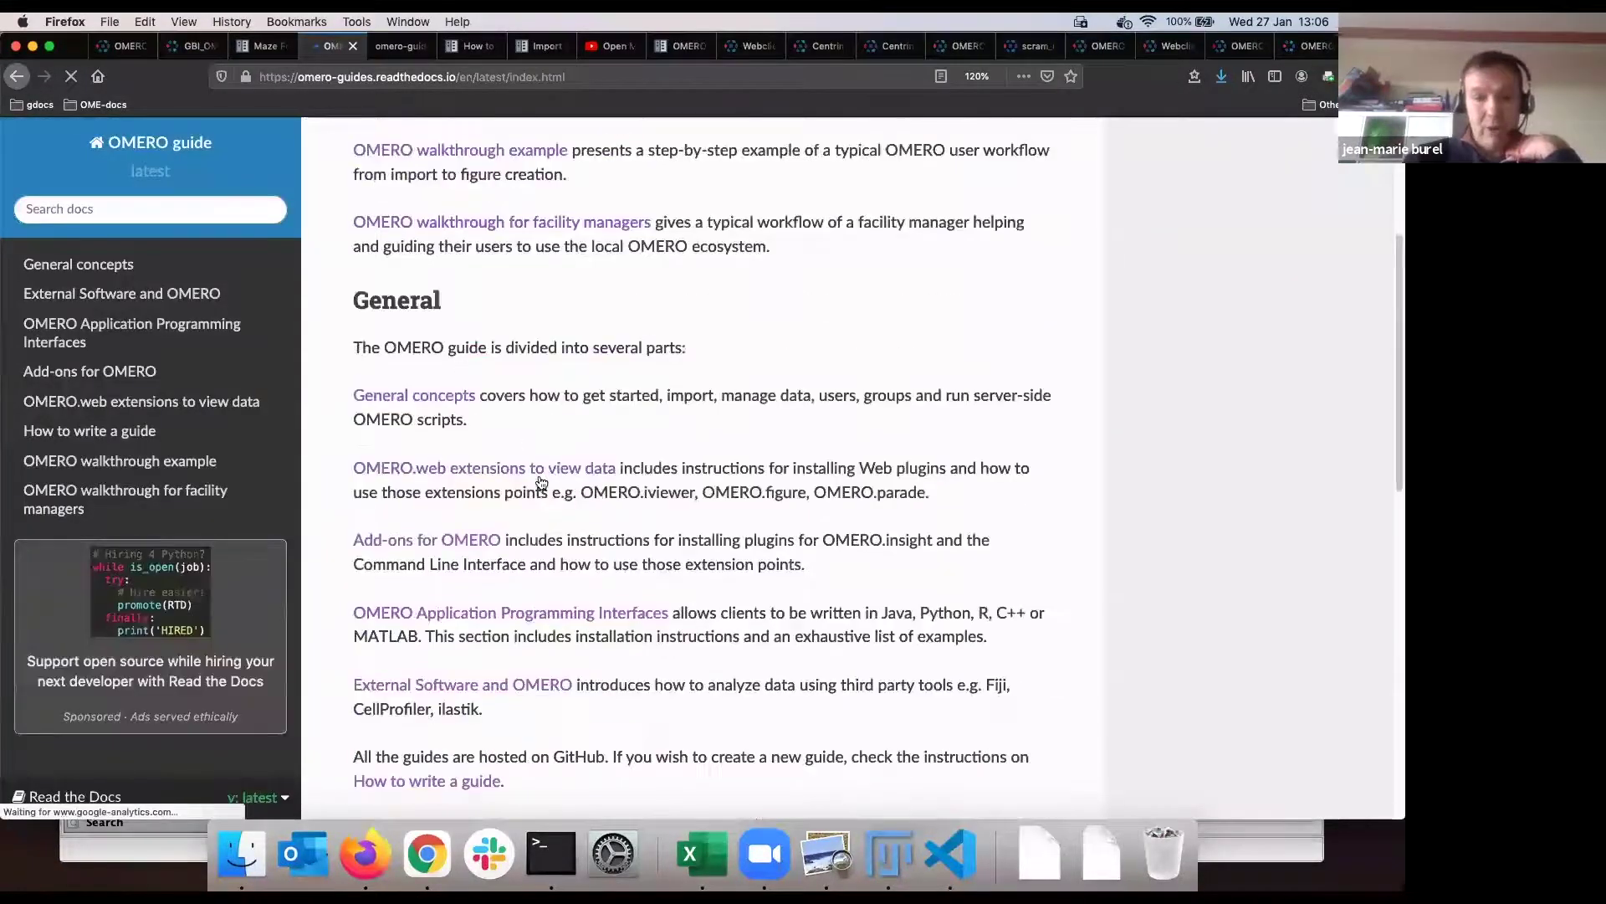
{"action": "scroll", "coordinate": [529, 479], "scroll_direction": "down", "scroll_amount": 6}
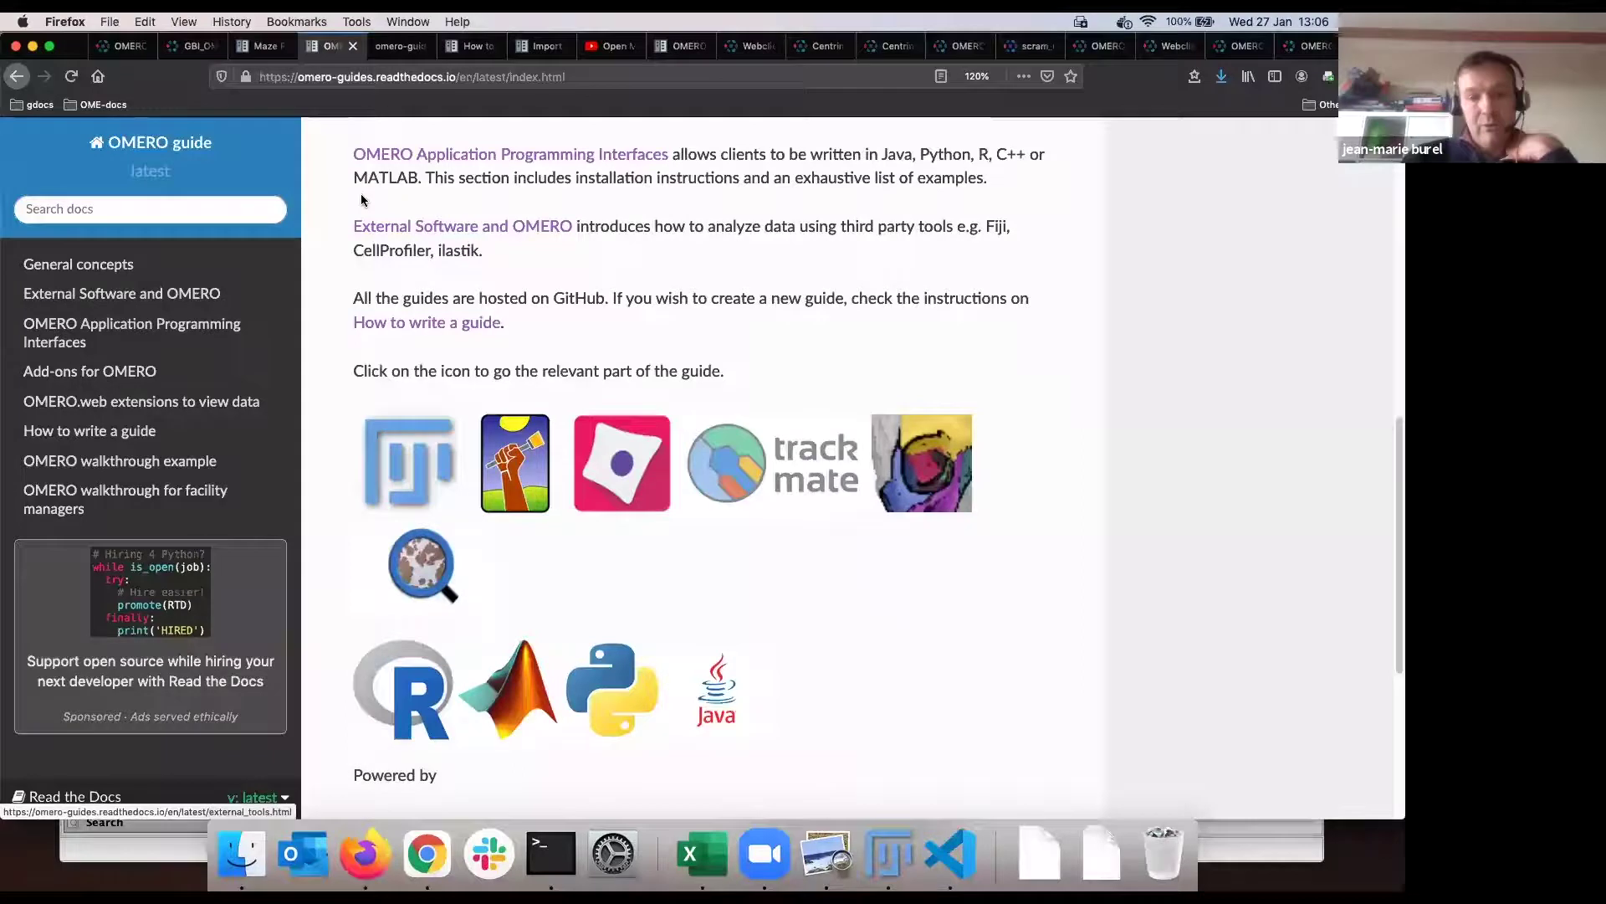
Recheck the missing ilastik page and open the PDF's ilastik link again in another new tab
{"action": "left_click", "coordinate": [269, 53]}
{"action": "left_click", "coordinate": [196, 50]}
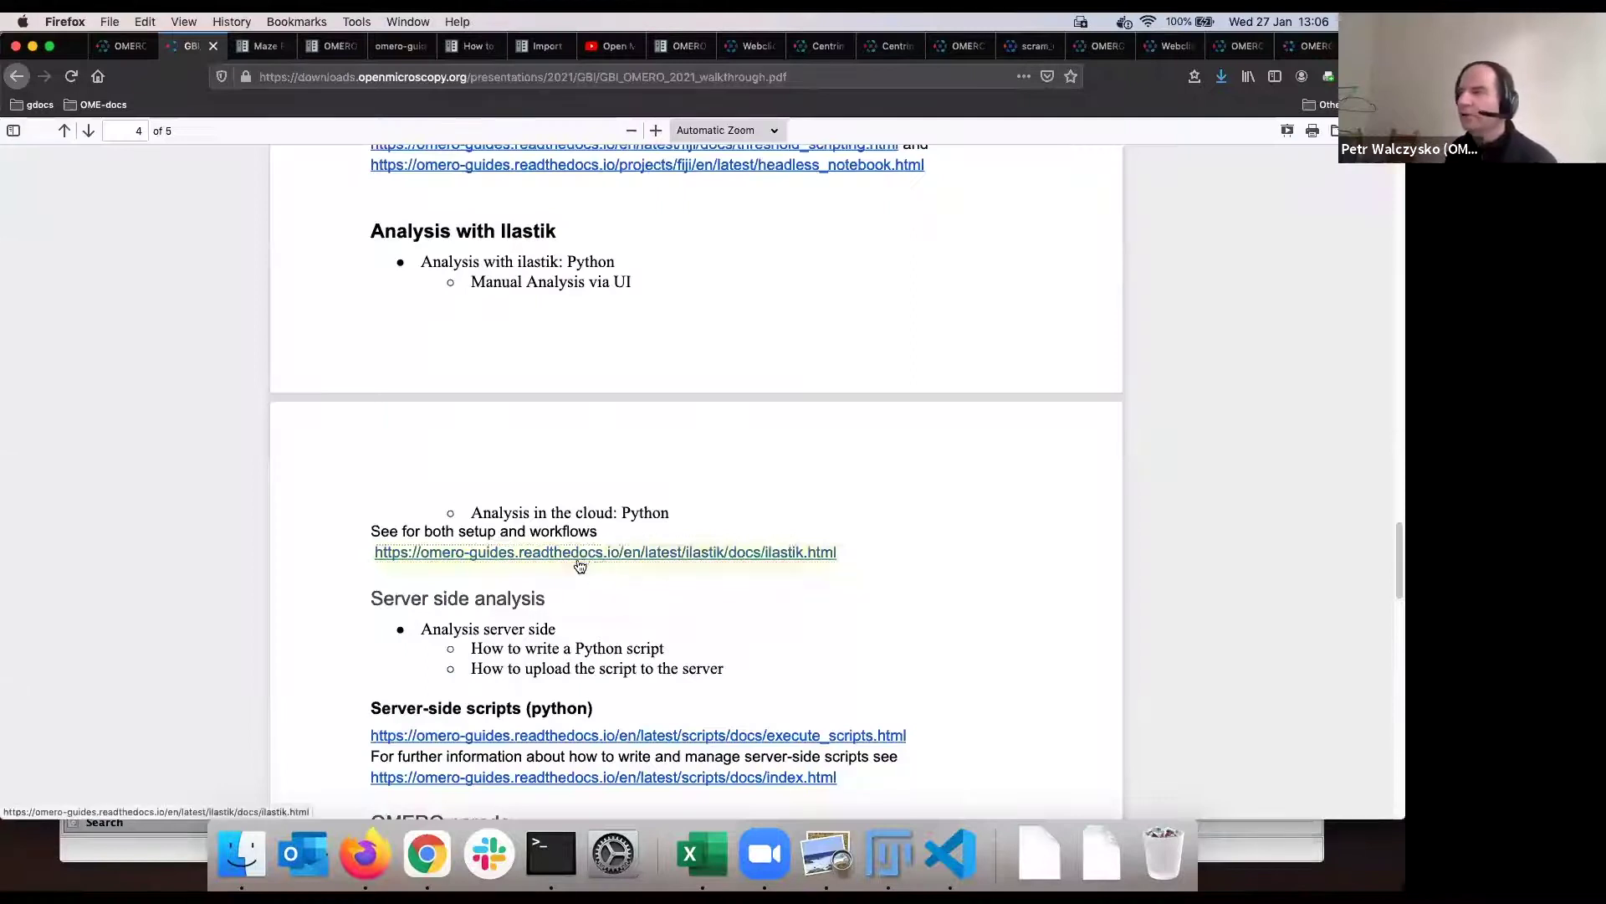
{"action": "right_click", "coordinate": [577, 560]}
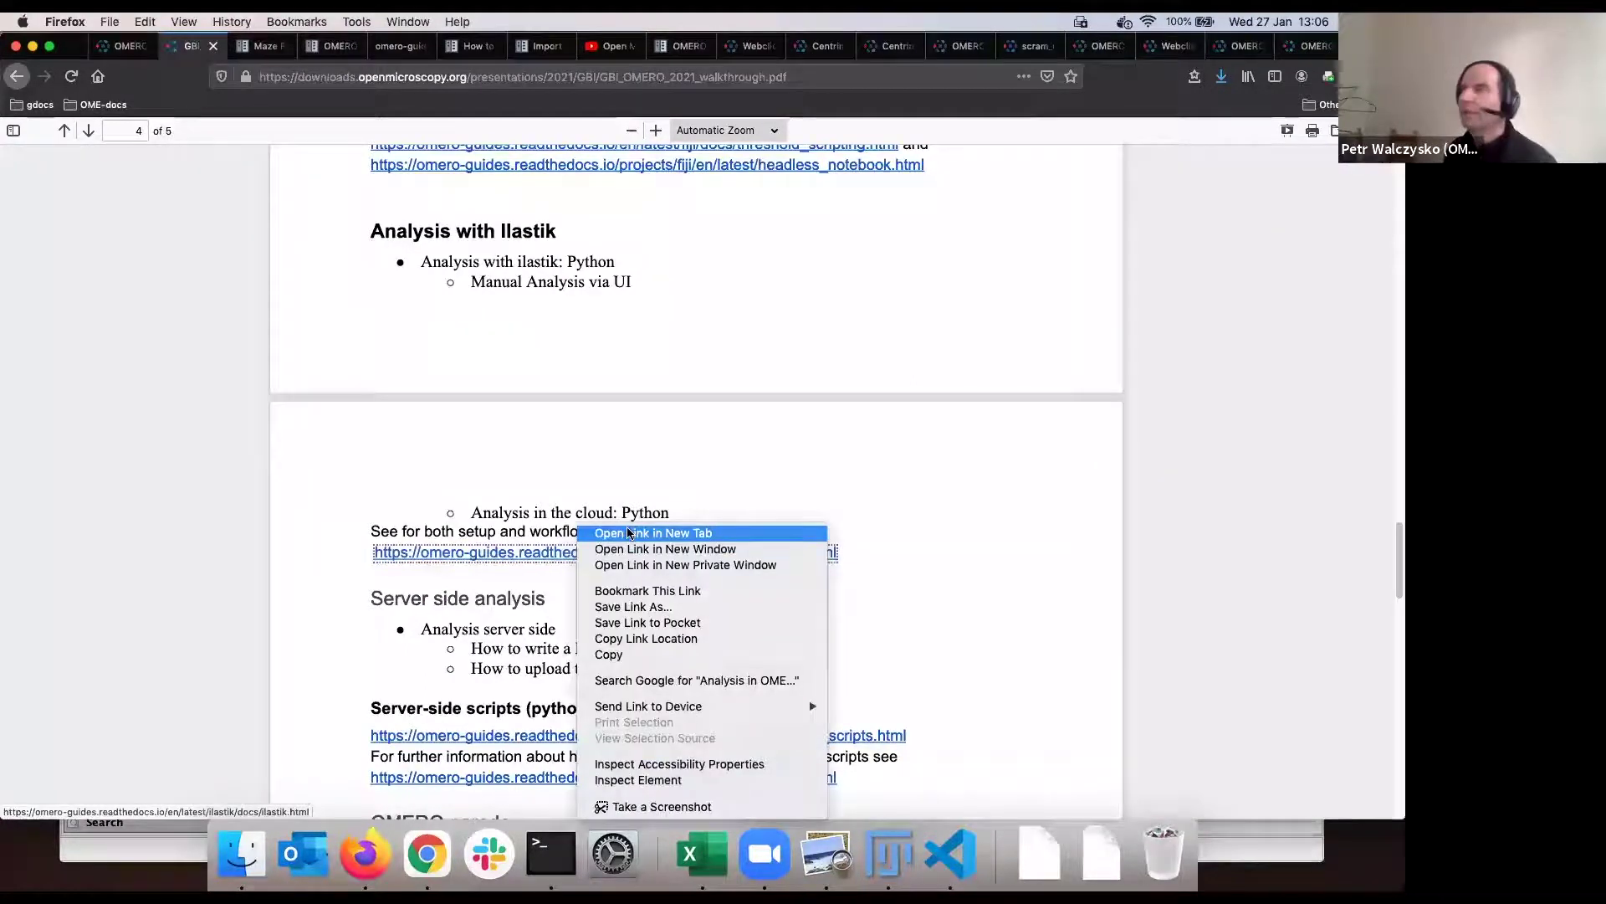
{"action": "left_click", "coordinate": [620, 526]}
{"action": "left_click", "coordinate": [256, 50]}
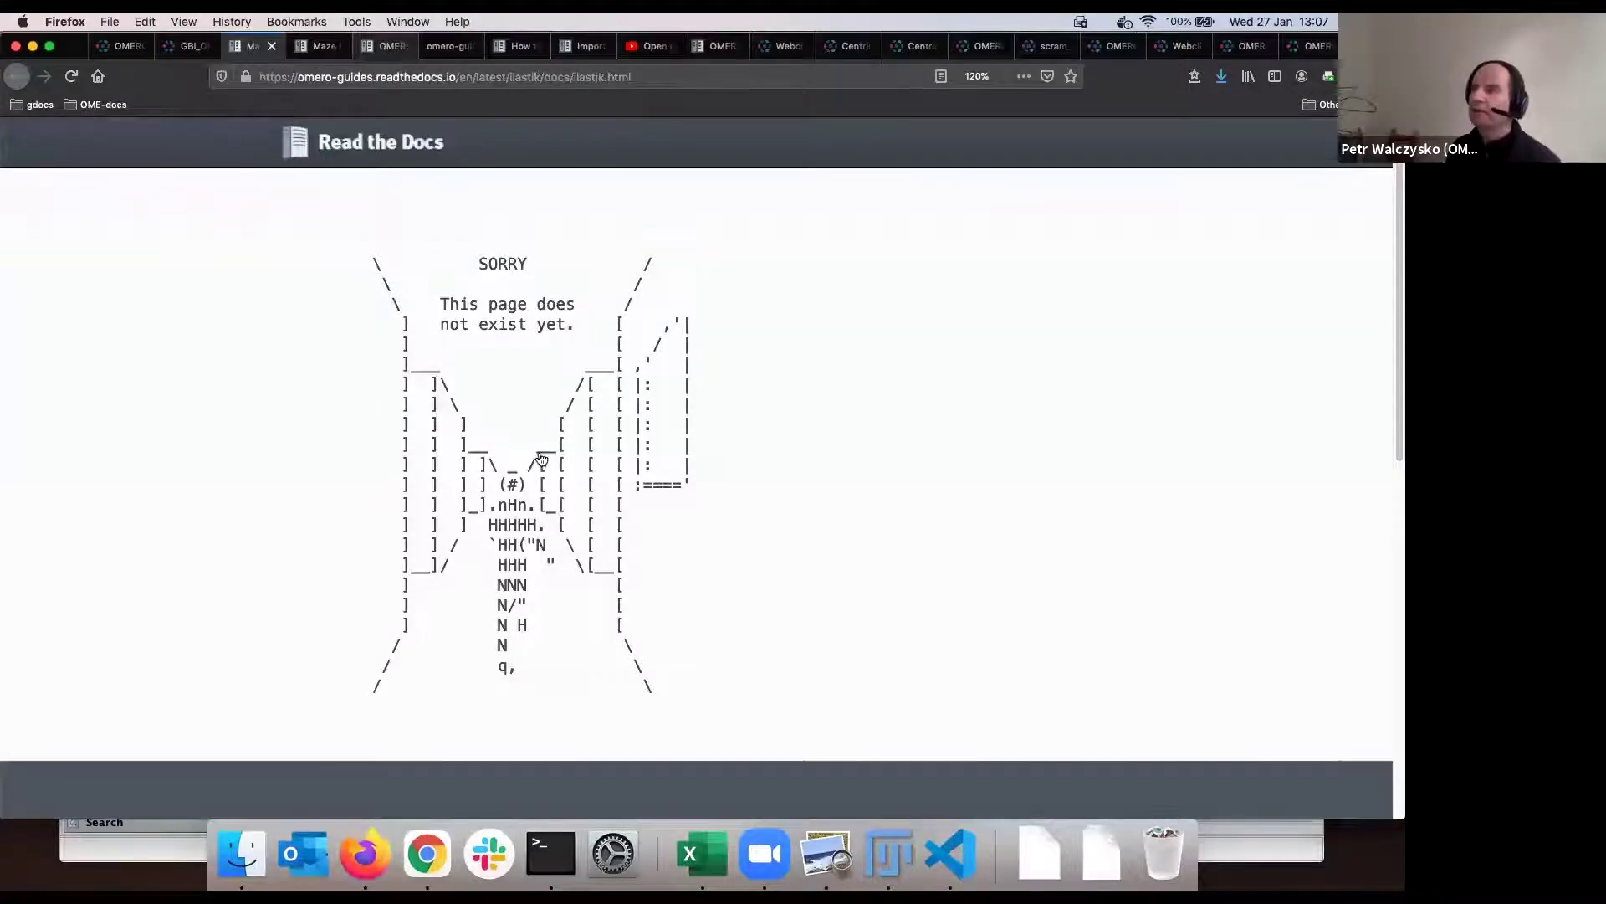
Open the ilastik section from the OMERO guide index instead
{"action": "key", "text": "ctrl+Tab"}
{"action": "key", "text": "ctrl+Tab"}
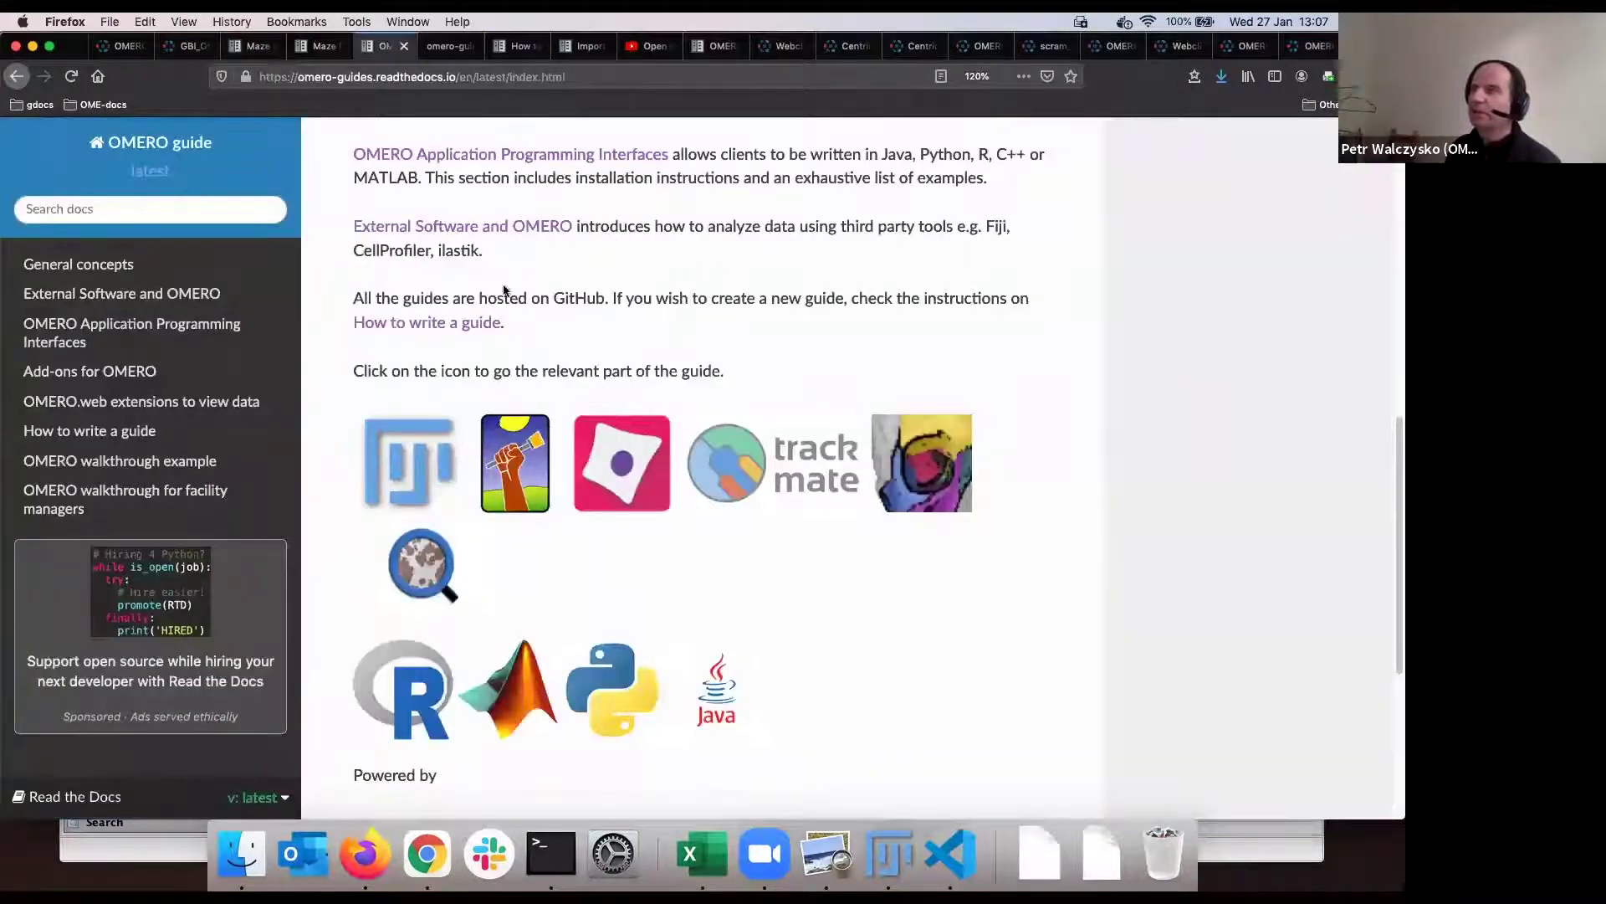
{"action": "scroll", "coordinate": [502, 293], "scroll_direction": "up", "scroll_amount": 10}
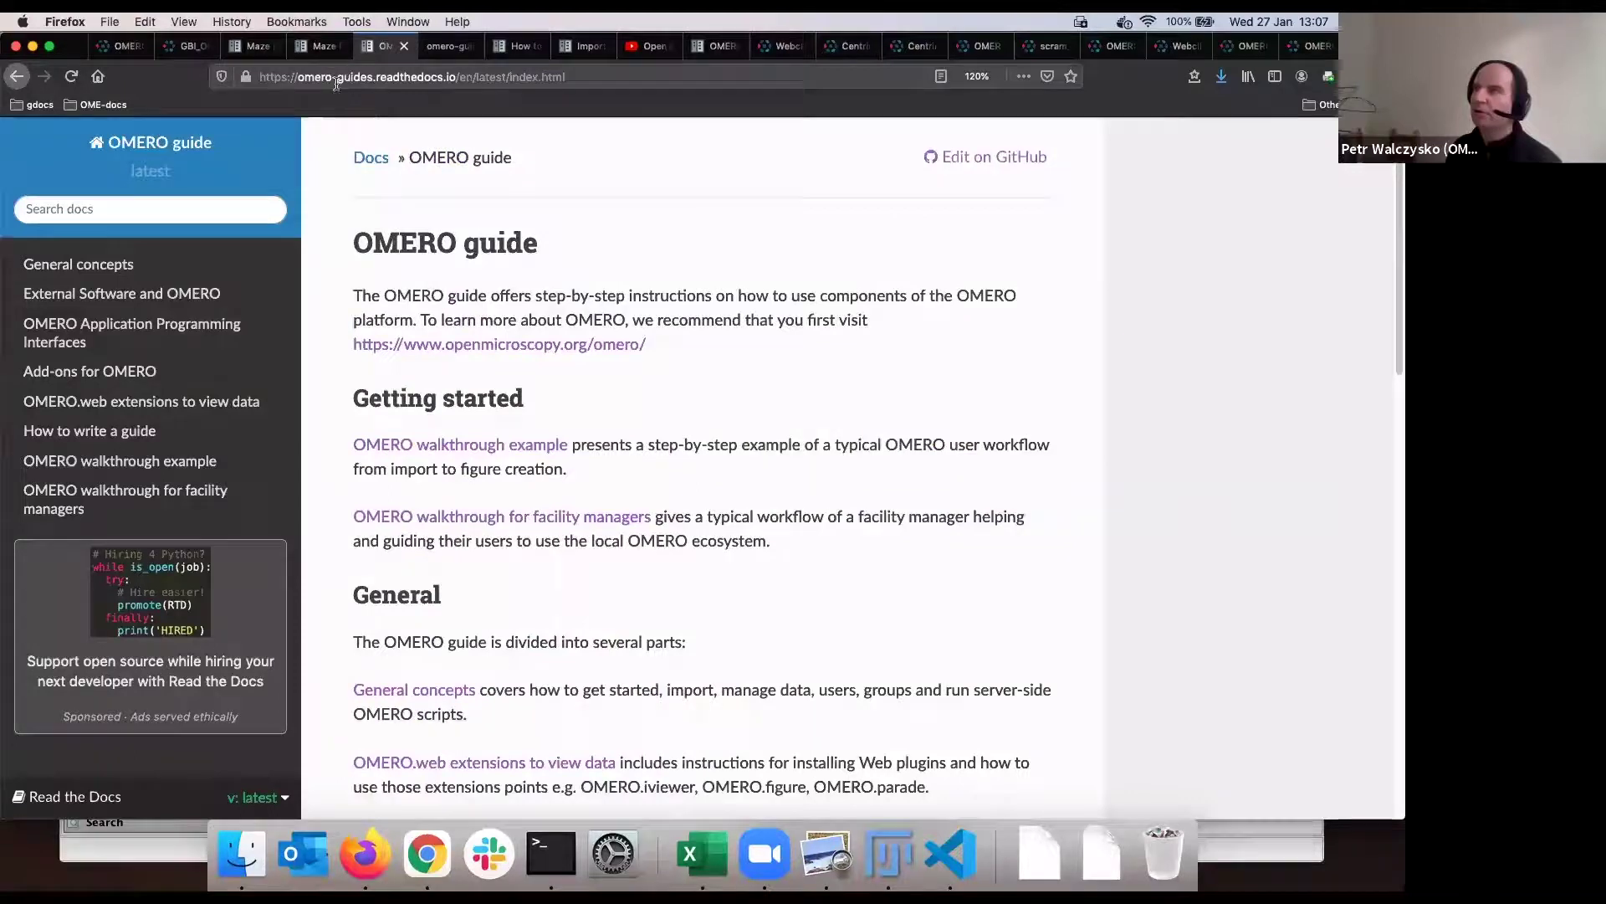
{"action": "scroll", "coordinate": [454, 314], "scroll_direction": "down", "scroll_amount": 4}
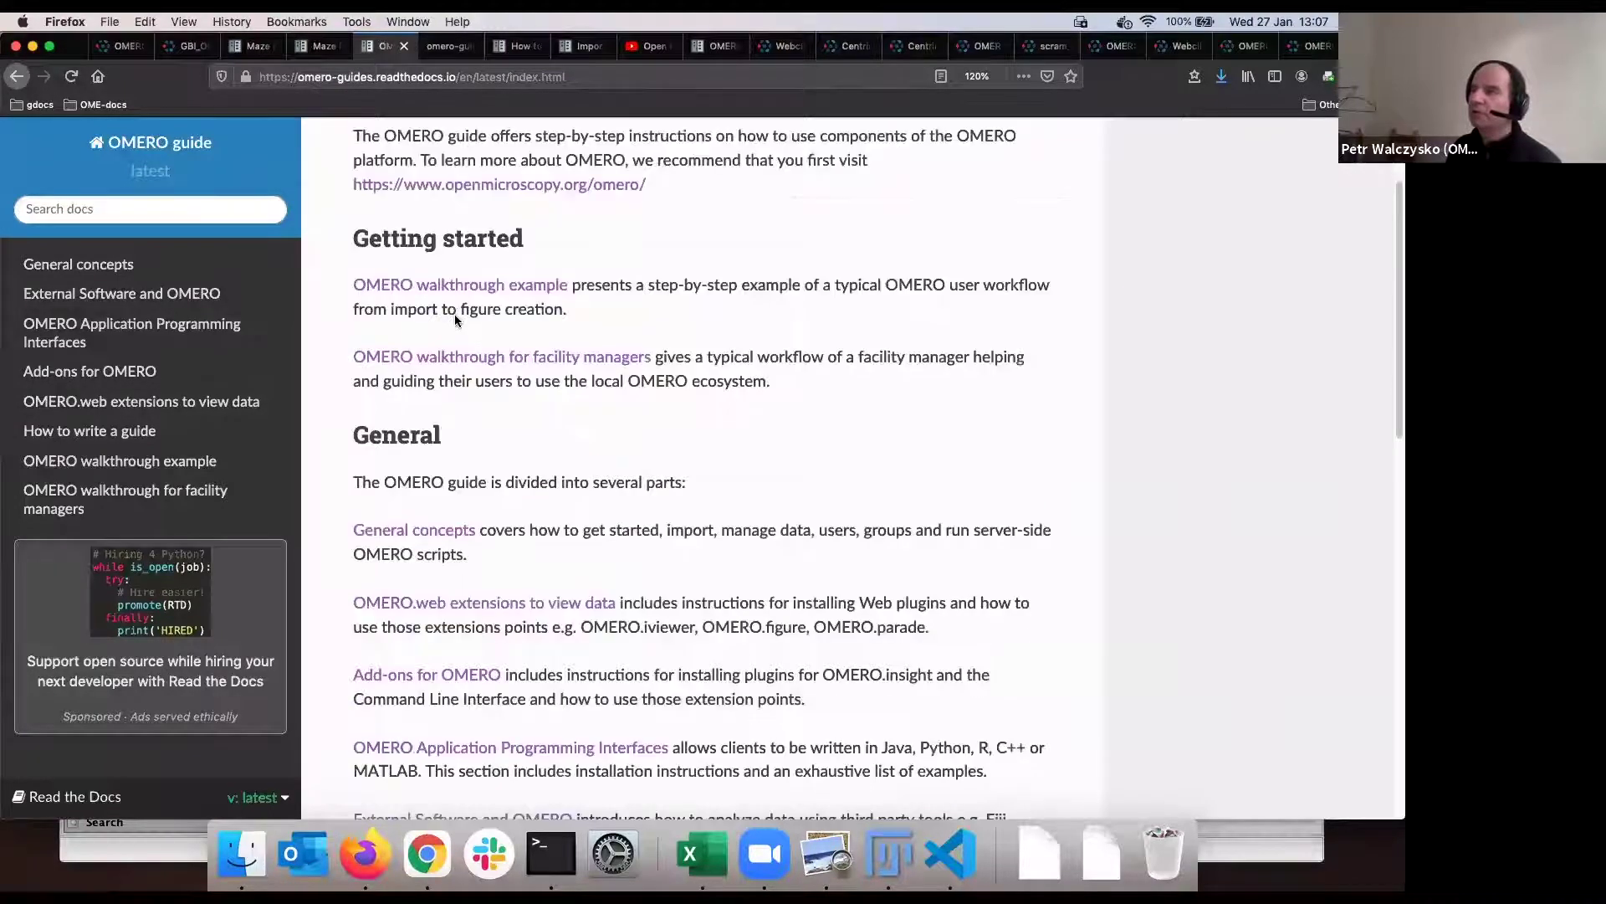
{"action": "scroll", "coordinate": [502, 561], "scroll_direction": "down", "scroll_amount": 2}
{"action": "scroll", "coordinate": [507, 571], "scroll_direction": "down", "scroll_amount": 5}
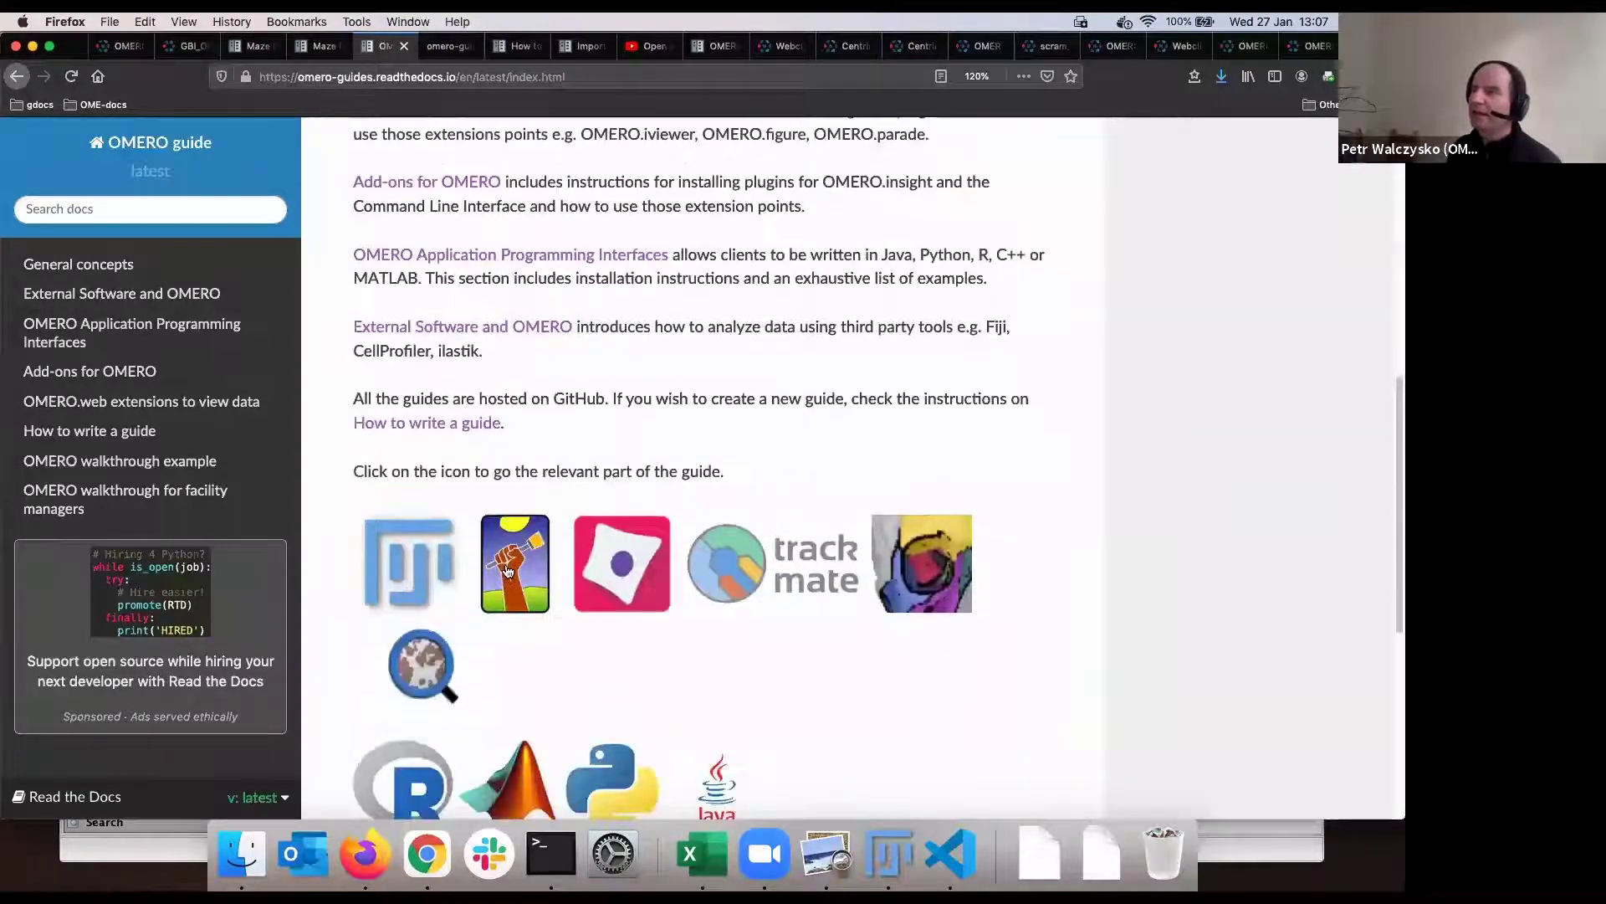
{"action": "left_click", "coordinate": [507, 570]}
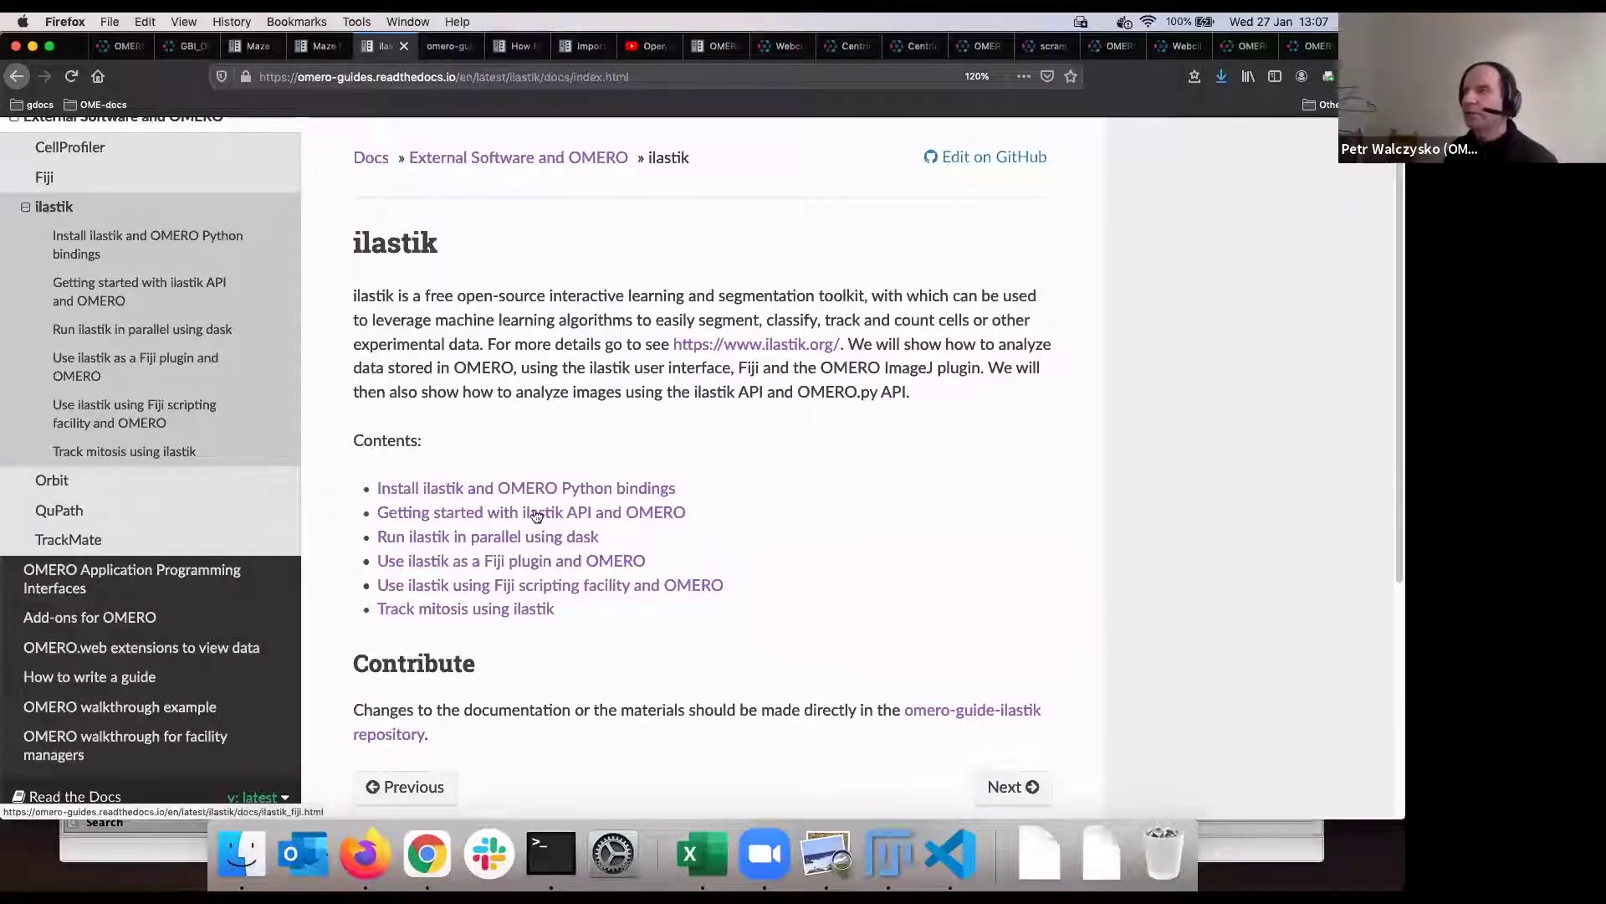
Look over the External Software and OMERO overview, then the Python API guide section
{"action": "left_click", "coordinate": [452, 161]}
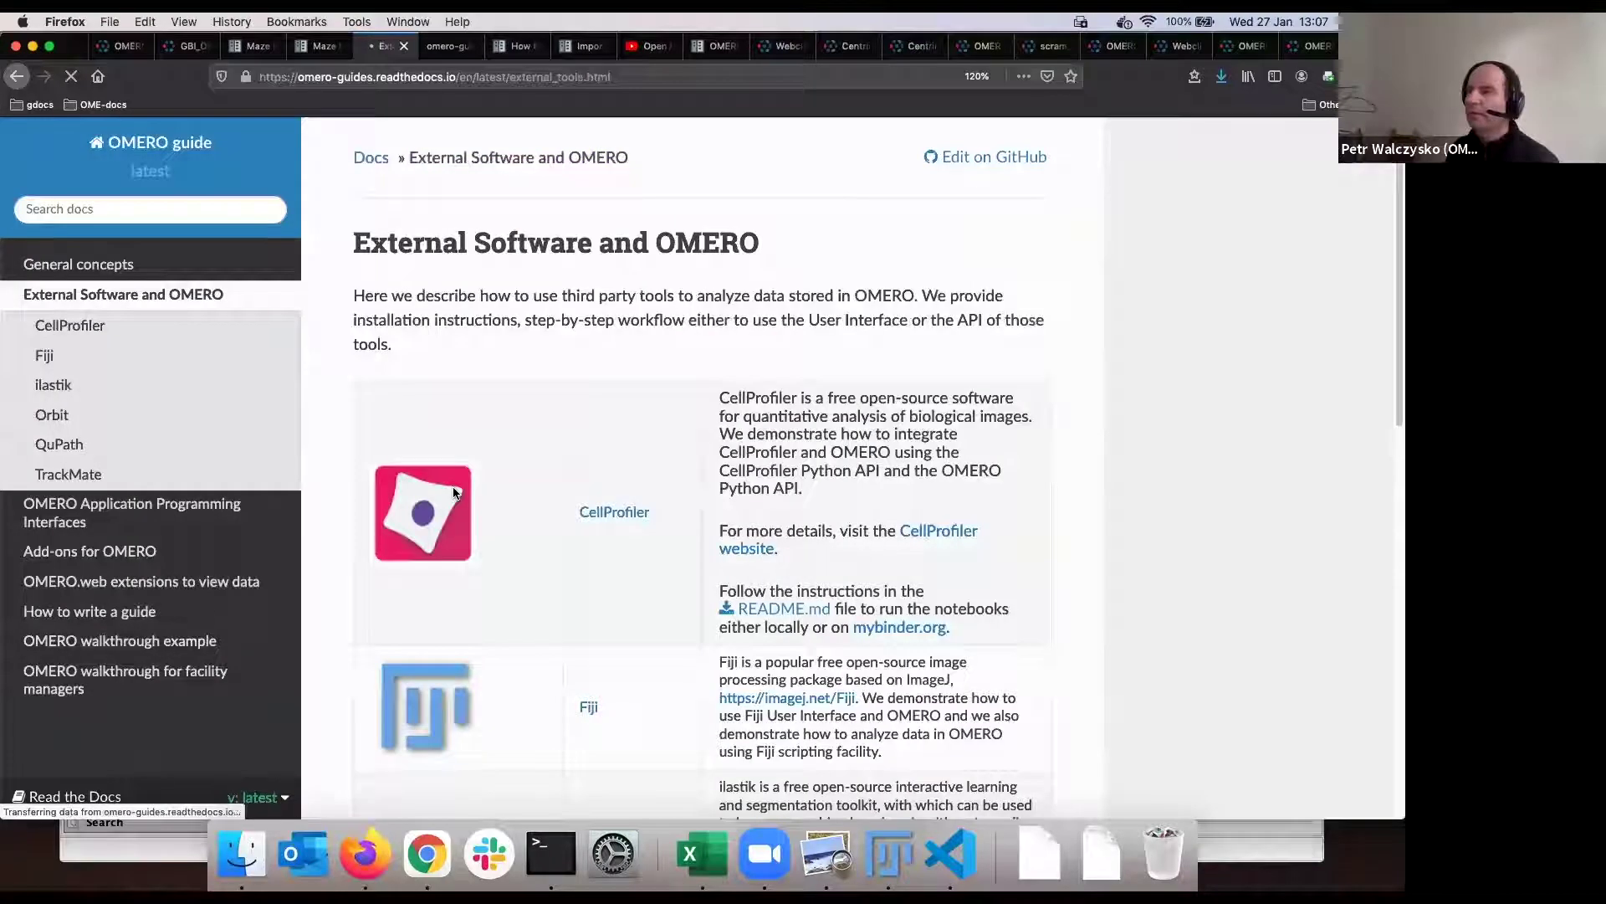
{"action": "scroll", "coordinate": [453, 492], "scroll_direction": "down", "scroll_amount": 3}
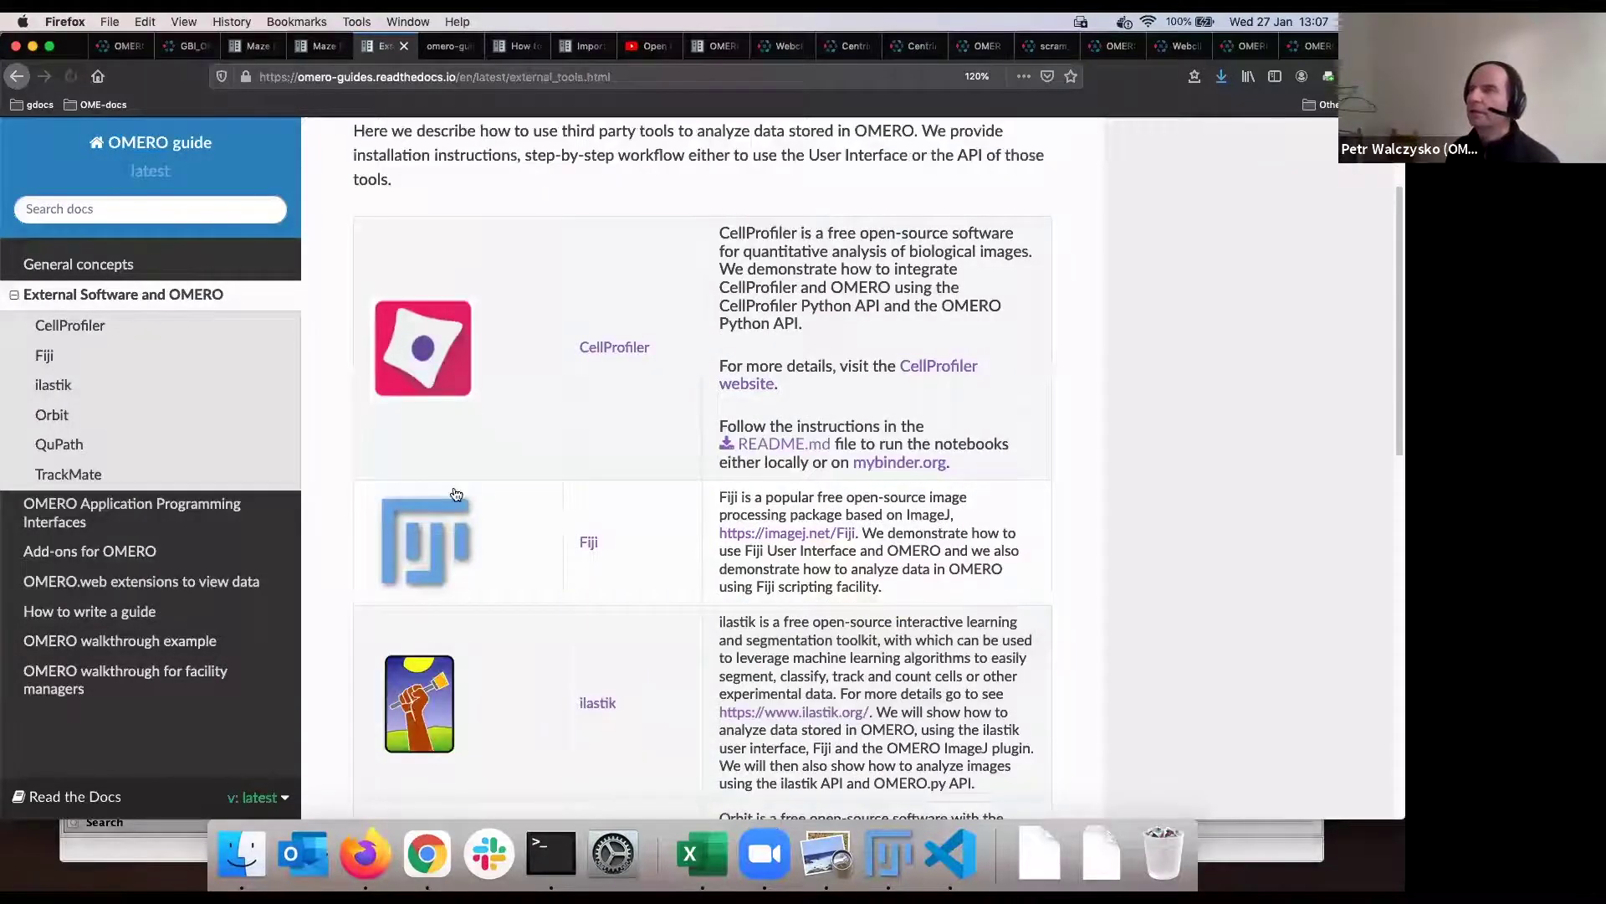
{"action": "scroll", "coordinate": [456, 494], "scroll_direction": "down", "scroll_amount": 5}
{"action": "scroll", "coordinate": [459, 272], "scroll_direction": "up", "scroll_amount": 10}
{"action": "left_click", "coordinate": [369, 156]}
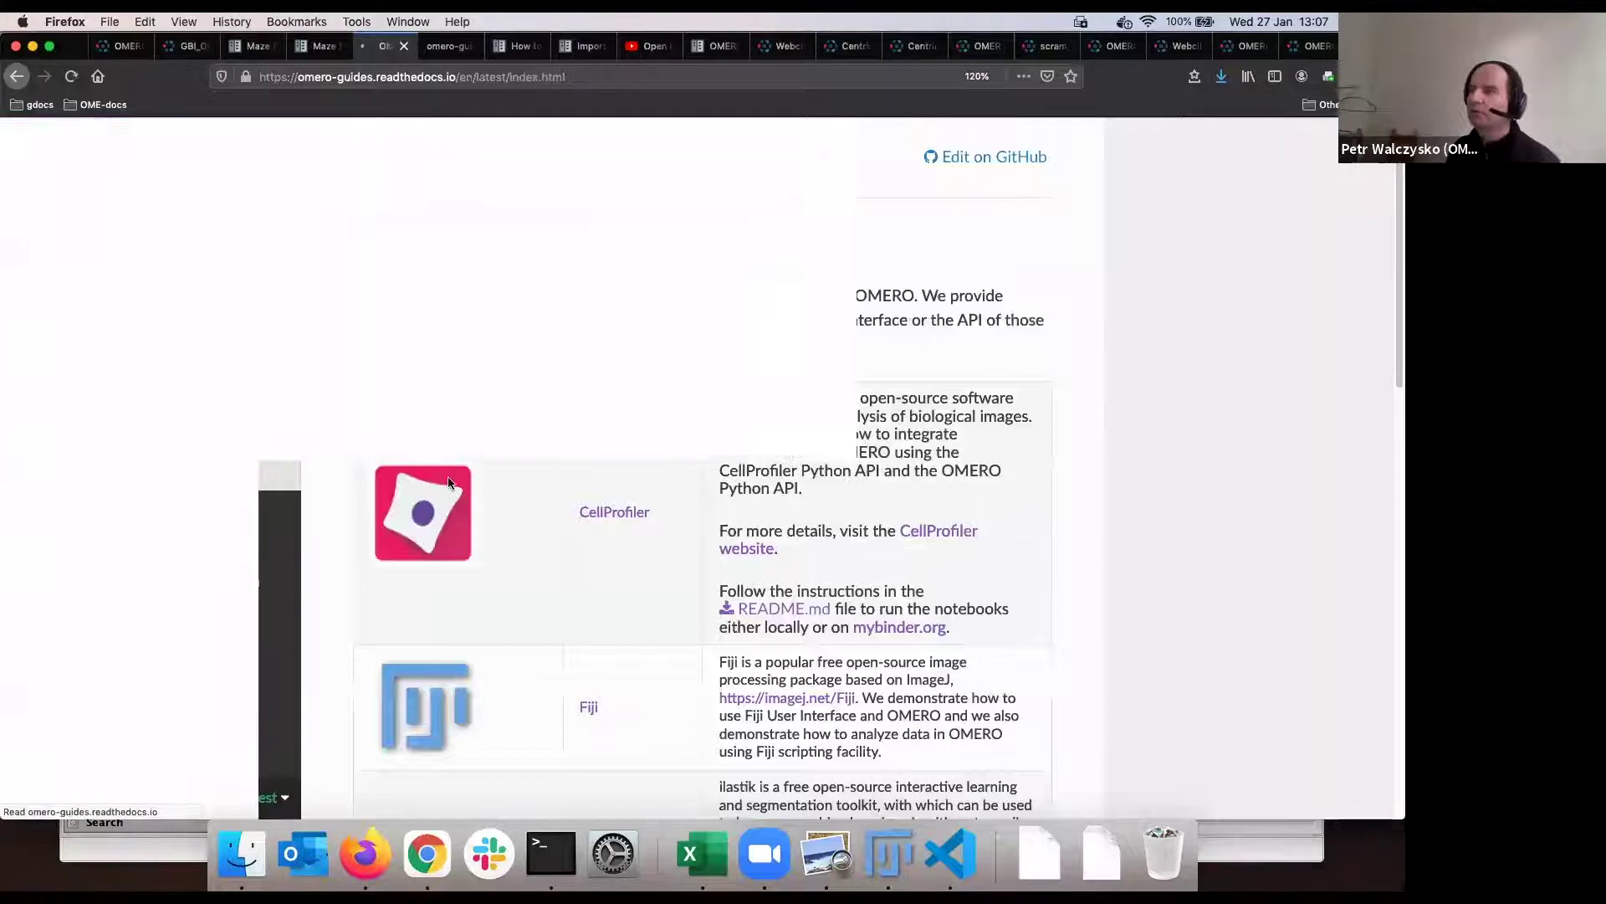
{"action": "scroll", "coordinate": [622, 614], "scroll_direction": "down", "scroll_amount": 5}
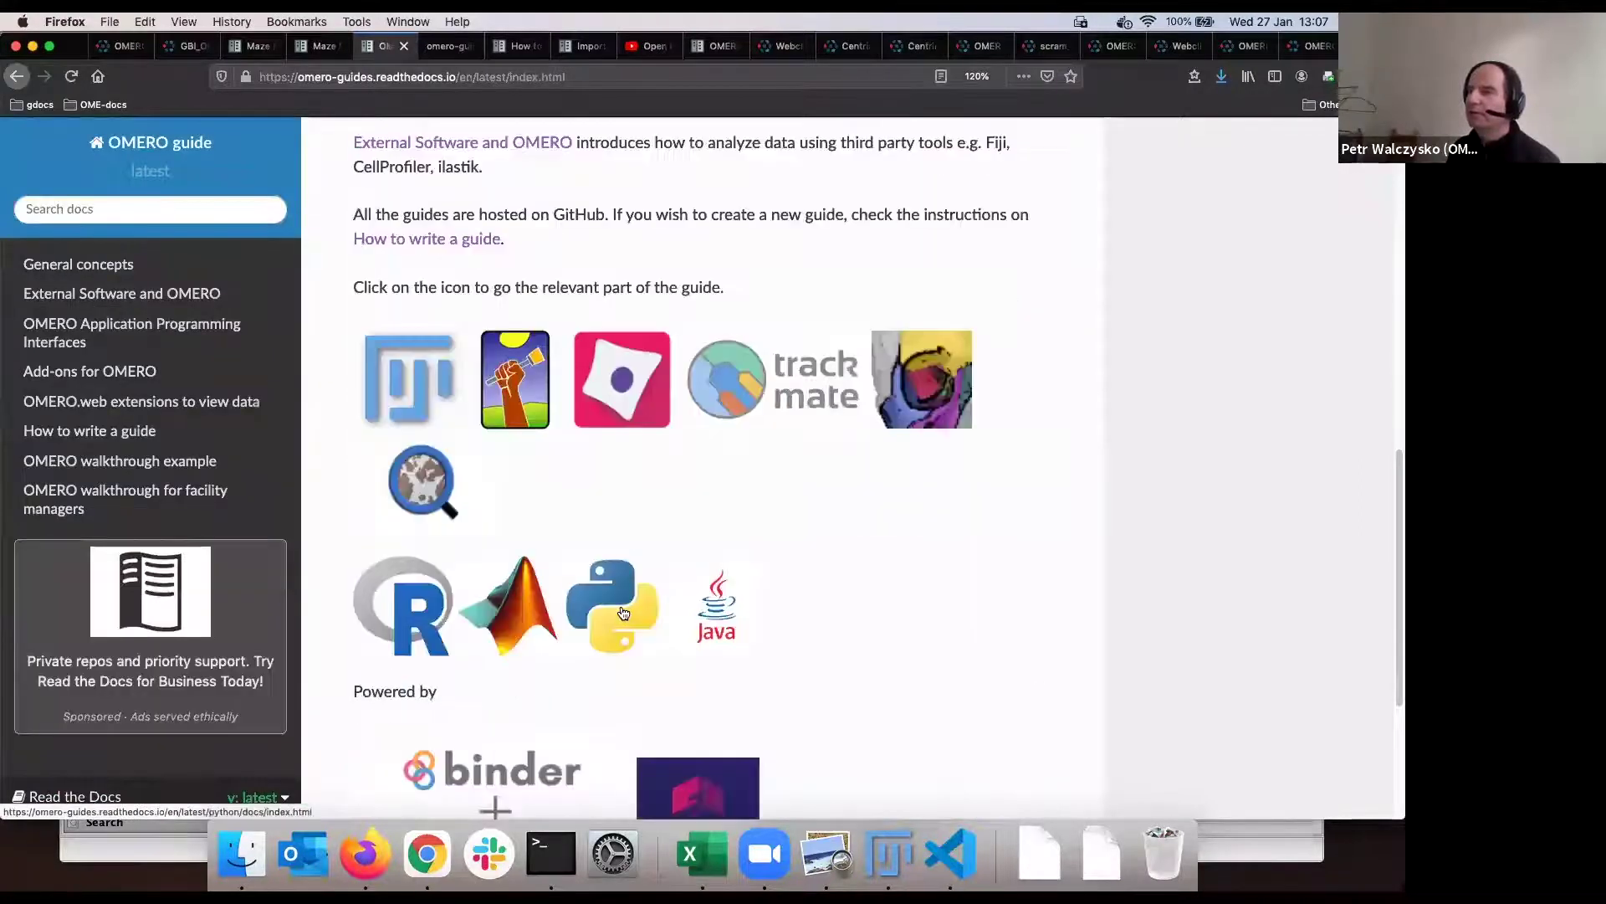
{"action": "left_click", "coordinate": [621, 614]}
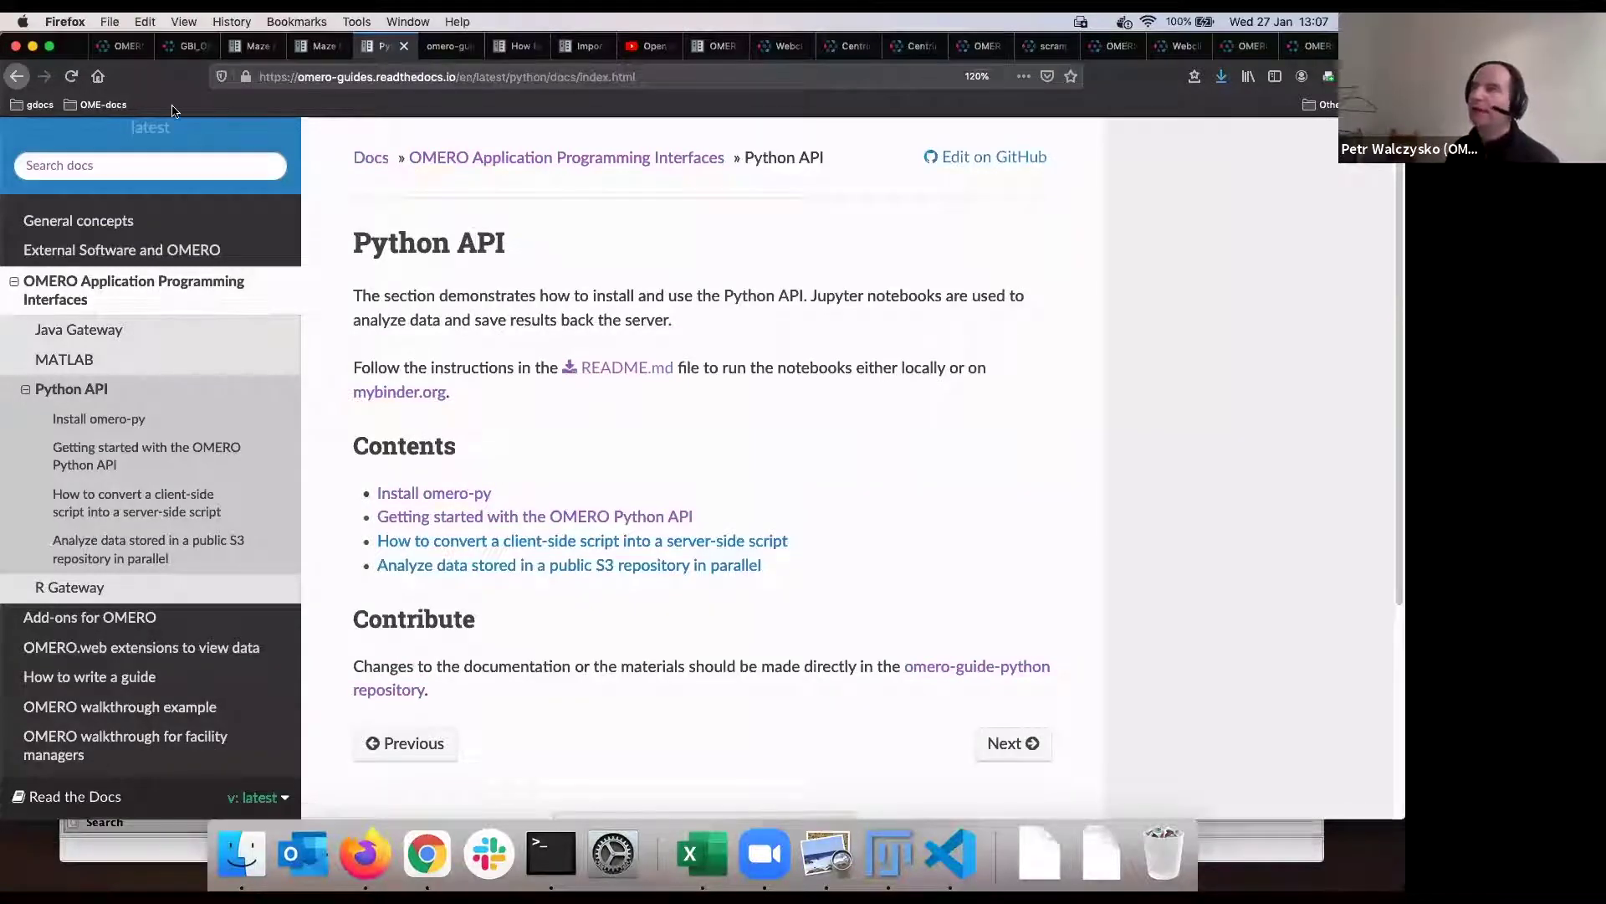
{"action": "left_click", "coordinate": [17, 76]}
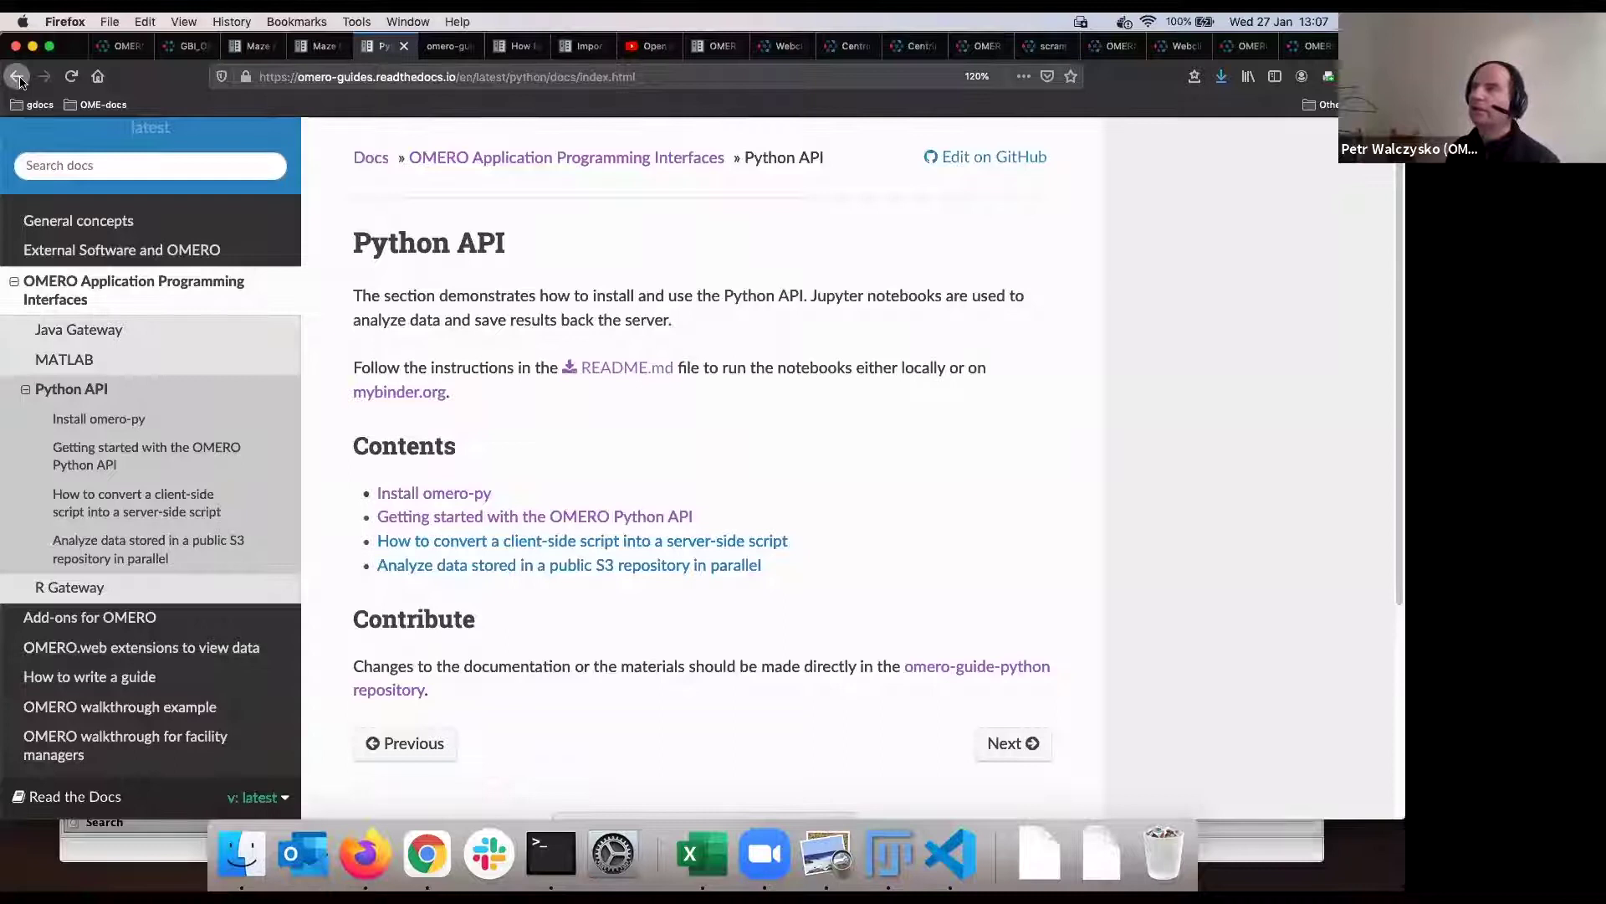
Open the CellProfiler guide page and check the tabs showing the missing ilastik page
{"action": "left_click", "coordinate": [452, 500]}
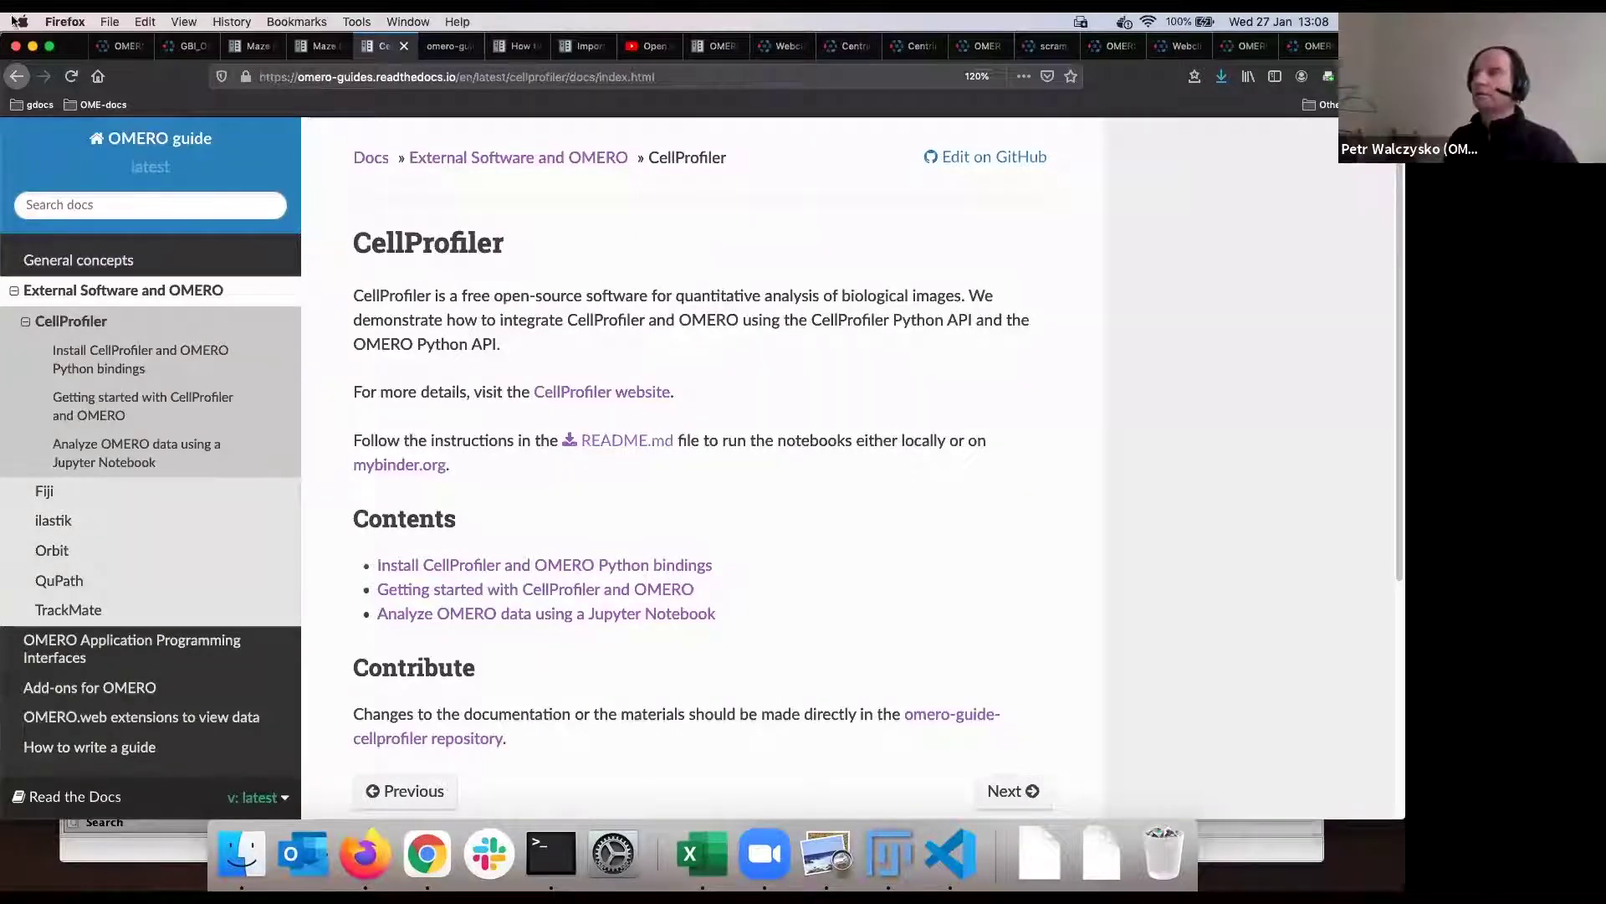
{"action": "left_click", "coordinate": [321, 55]}
{"action": "left_click", "coordinate": [274, 52]}
Close both missing-ilastik tabs and return to the walkthrough PDF
{"action": "left_click", "coordinate": [274, 51]}
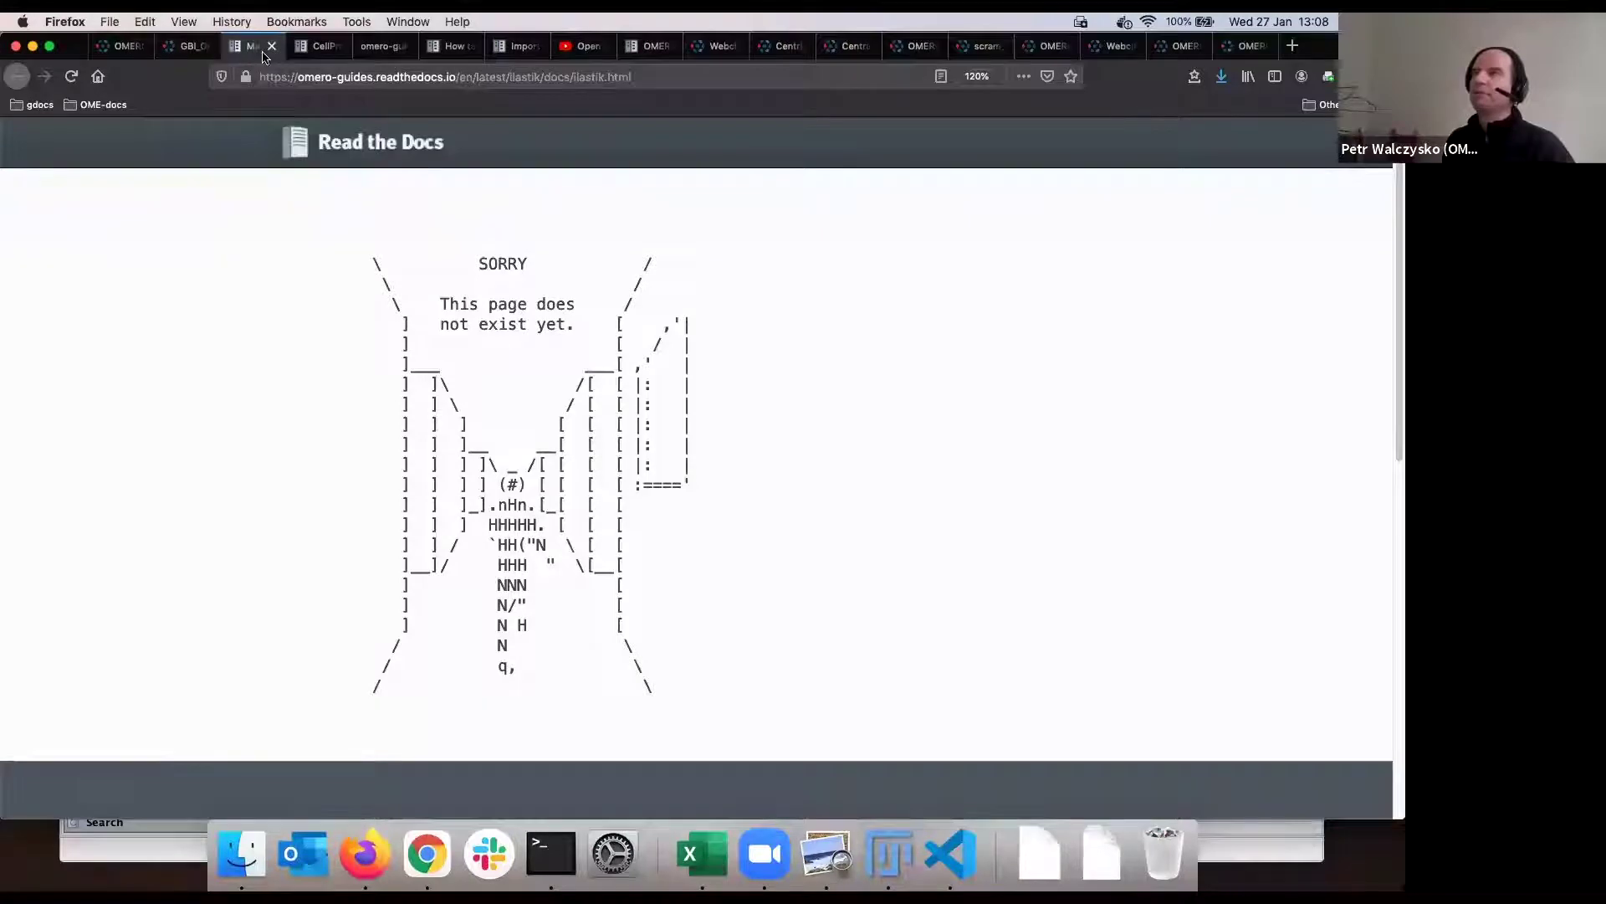
{"action": "left_click", "coordinate": [272, 52]}
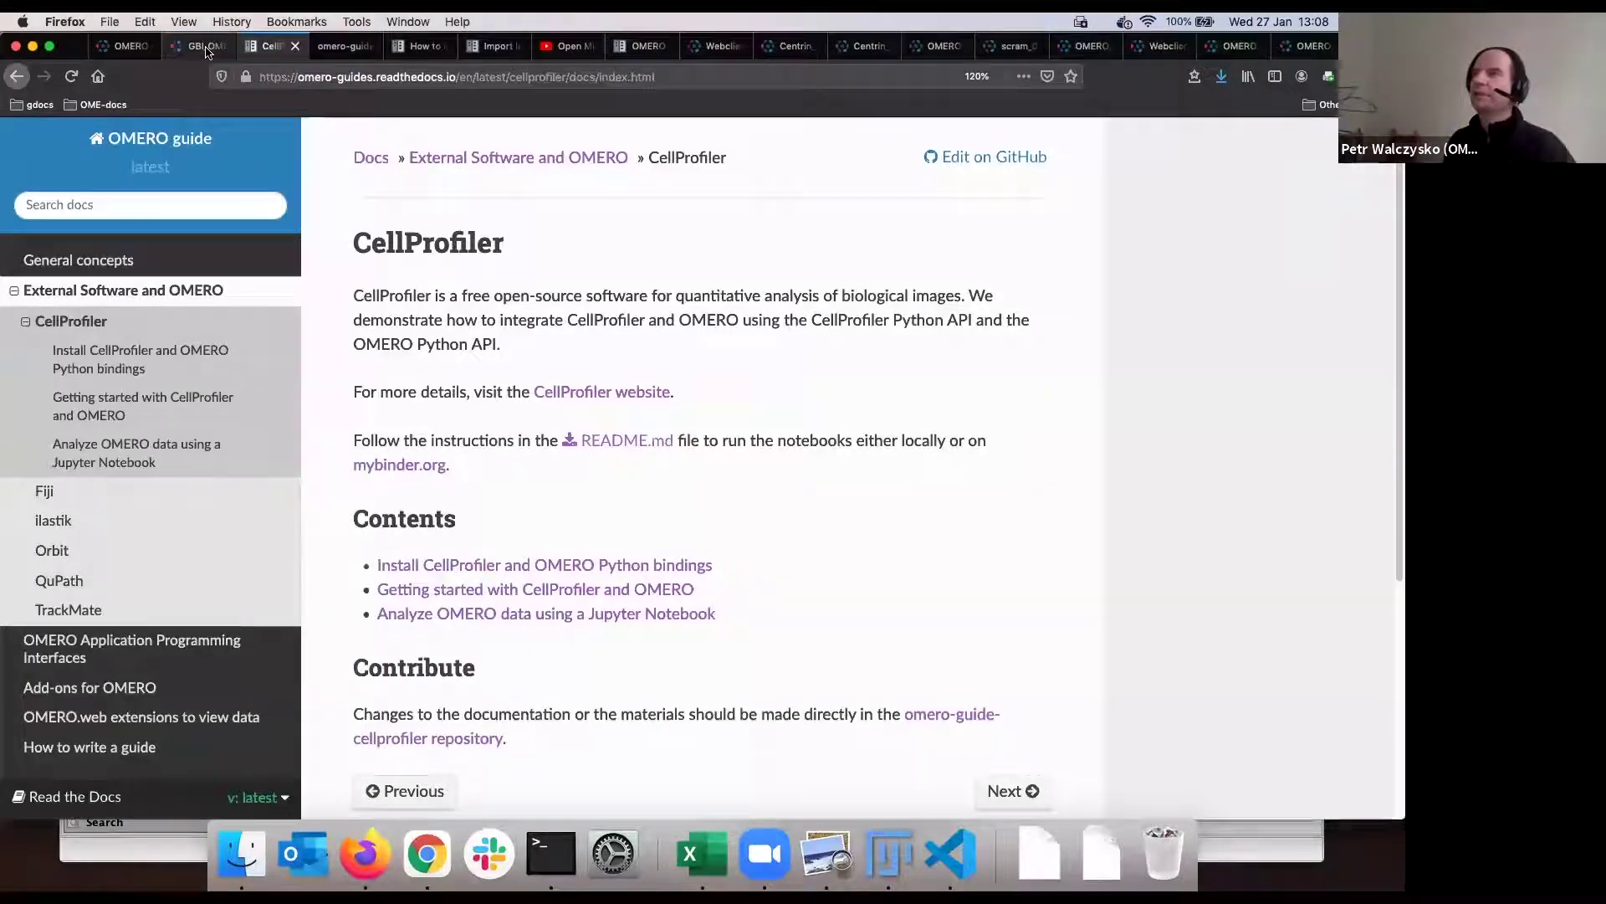
{"action": "key", "text": "ctrl+shift+Tab"}
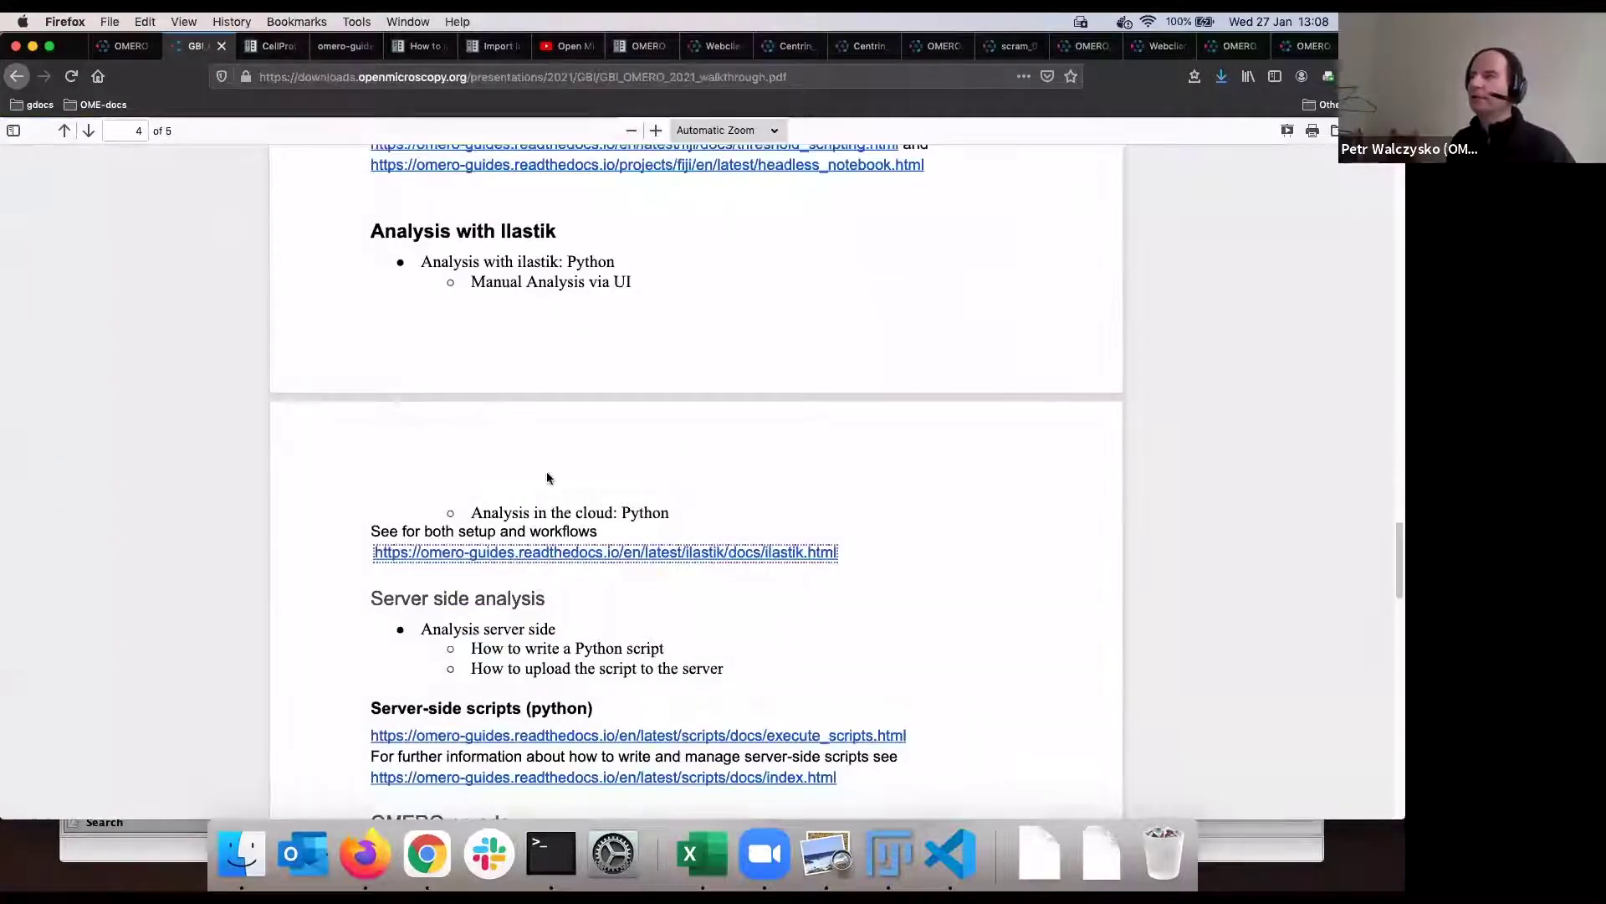
Visit the Fiji plugin installation page and OMERO guide index, then go back to GBI_OMERO_2021_walkthrough.pdf
{"action": "scroll", "coordinate": [535, 368], "scroll_direction": "up", "scroll_amount": 5}
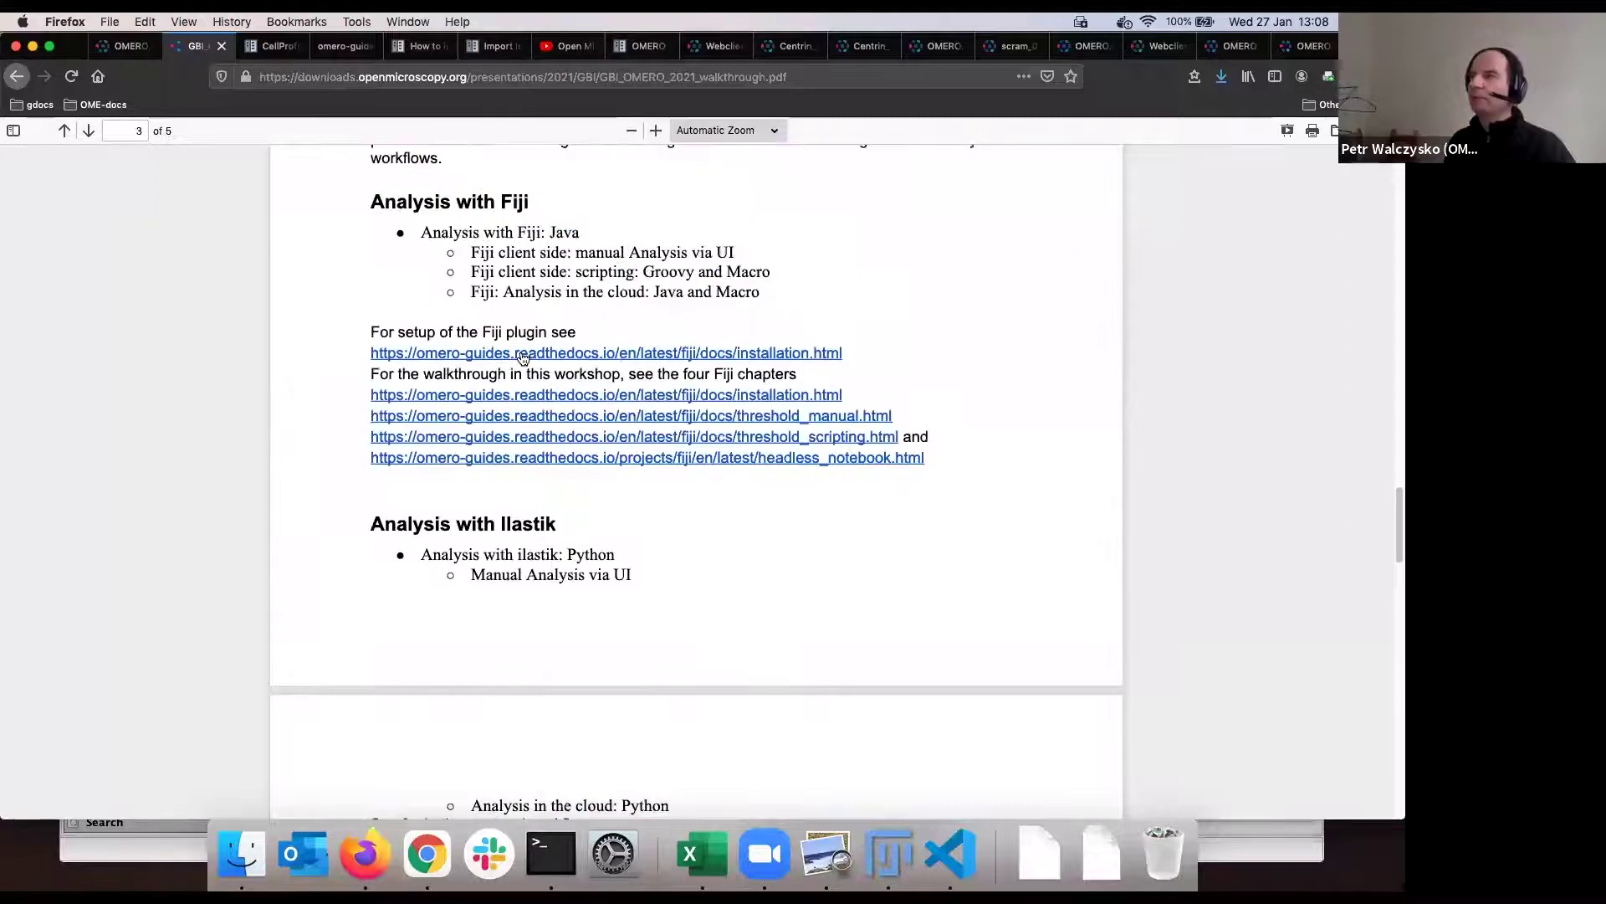
{"action": "left_click", "coordinate": [521, 353]}
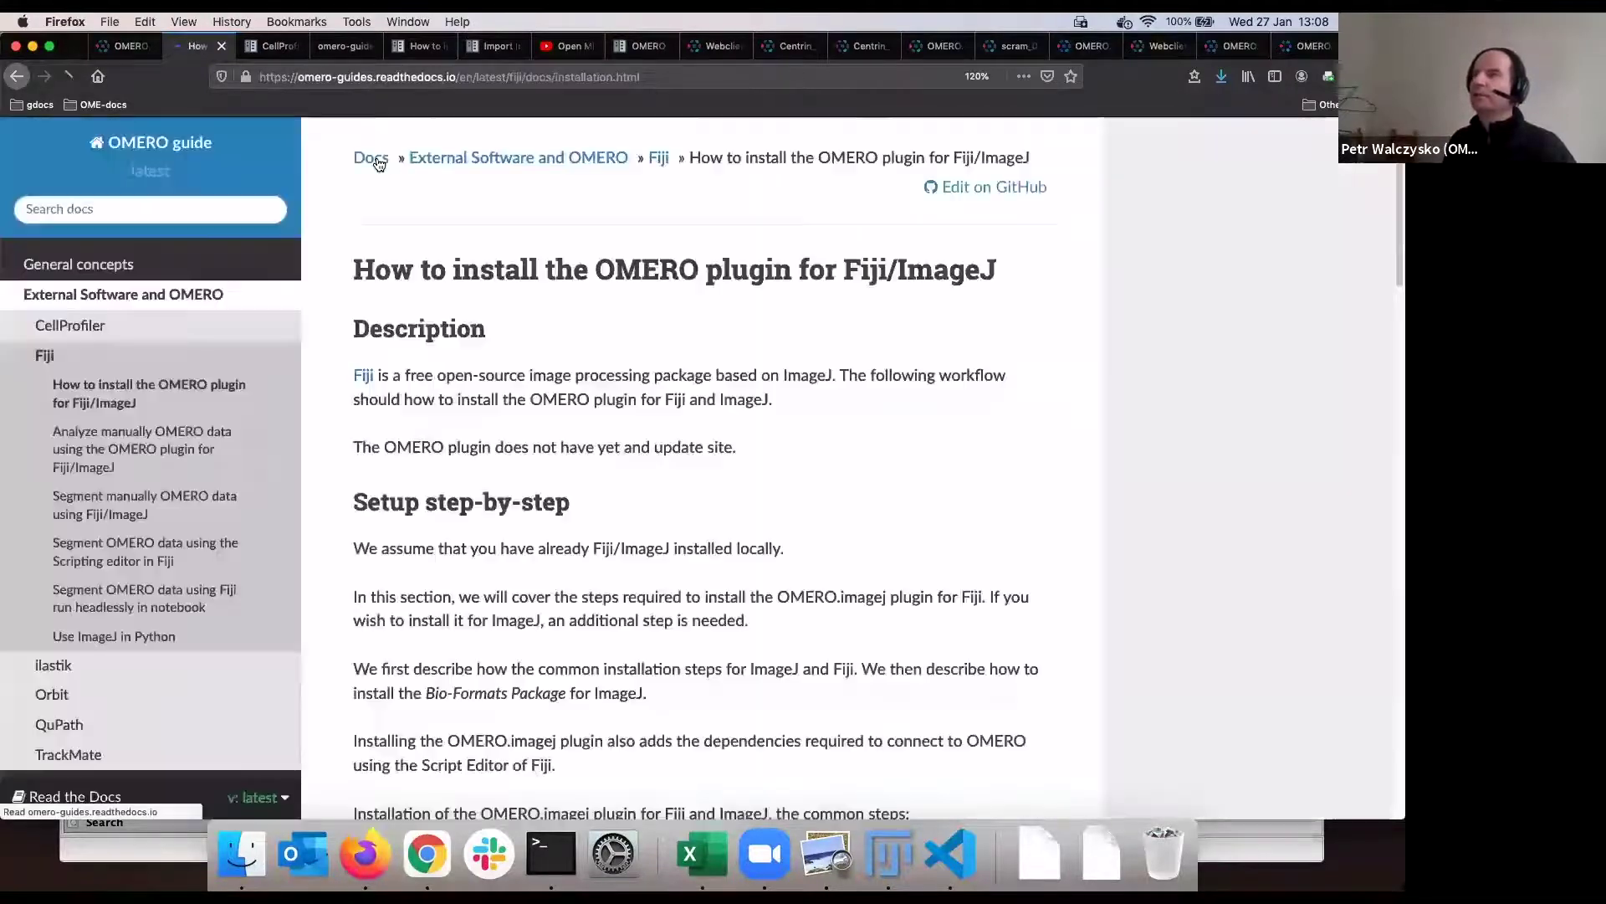
{"action": "left_click", "coordinate": [373, 159]}
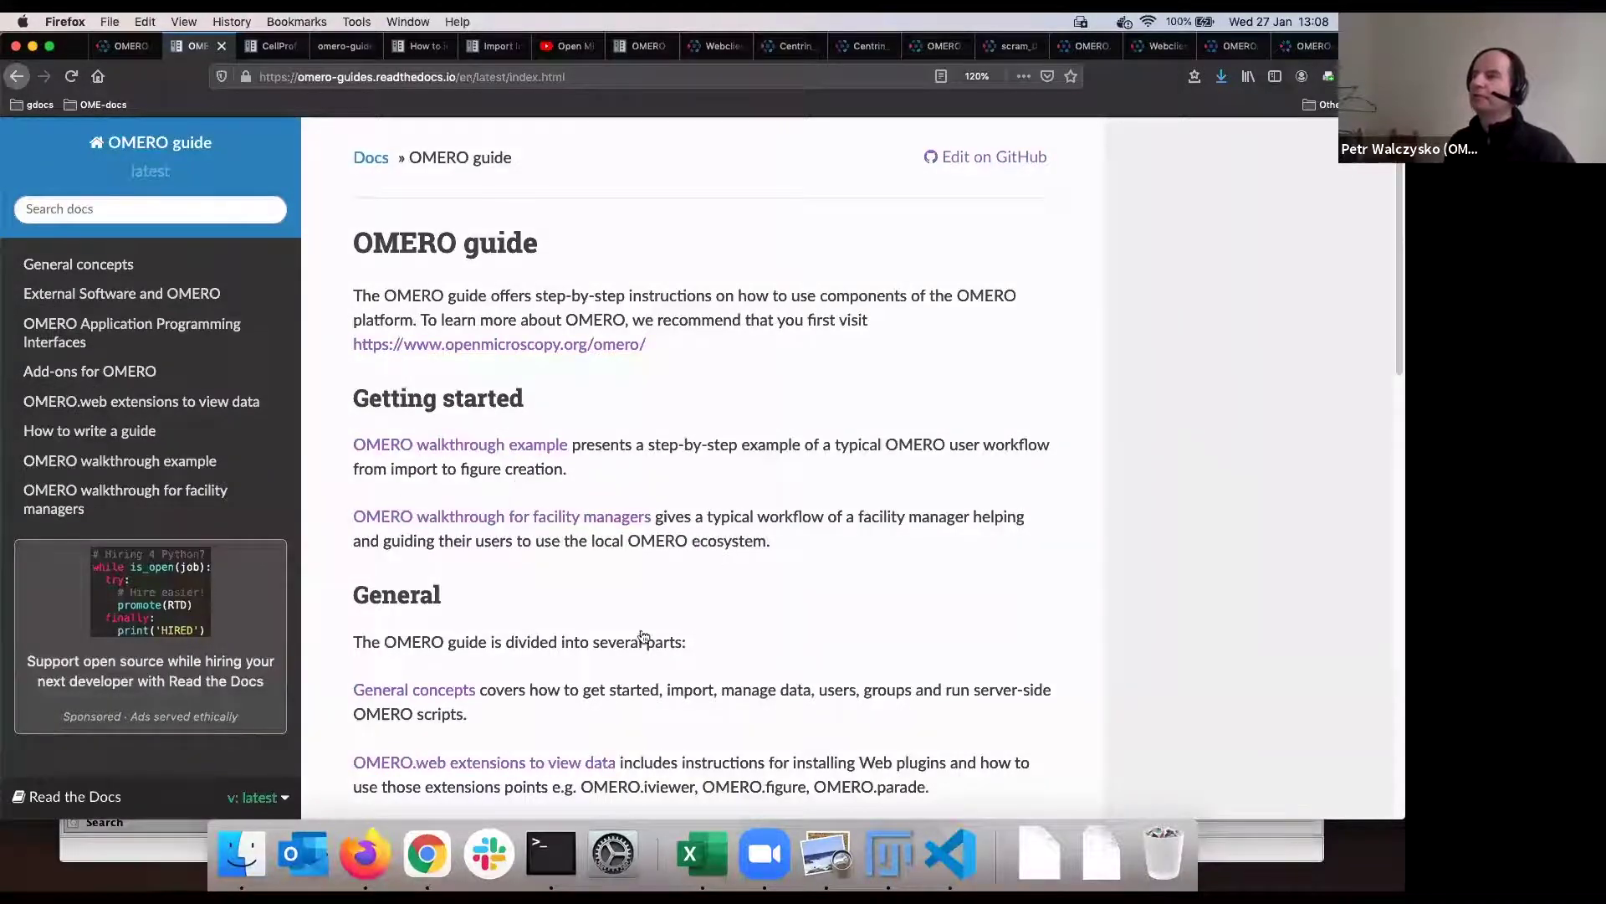
{"action": "scroll", "coordinate": [642, 636], "scroll_direction": "down", "scroll_amount": 10}
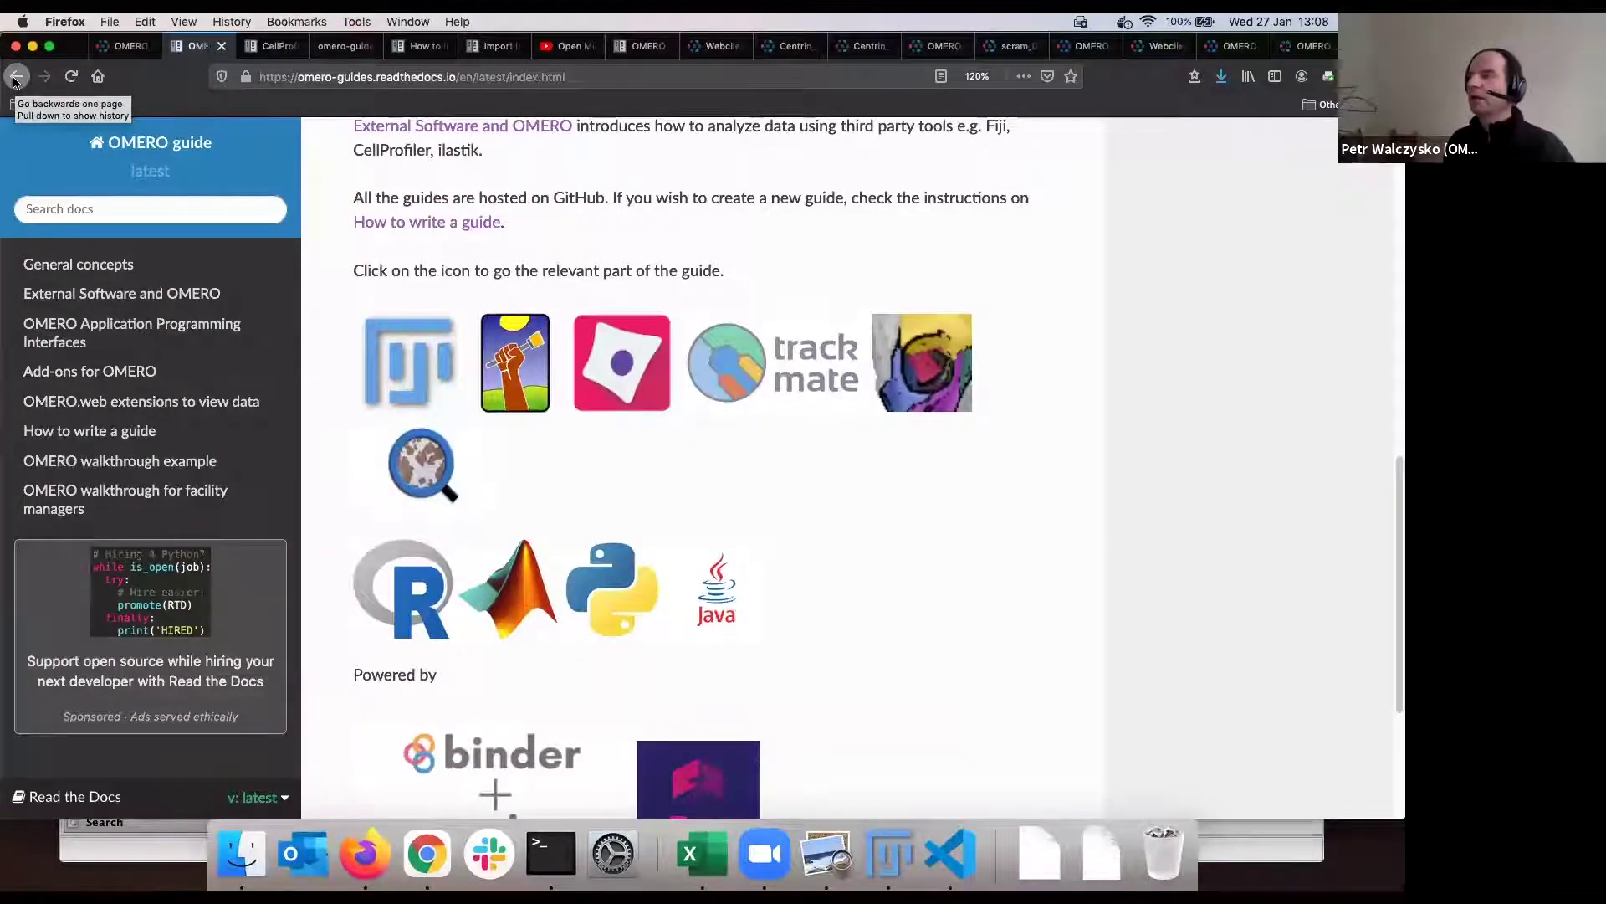
{"action": "left_click", "coordinate": [16, 77]}
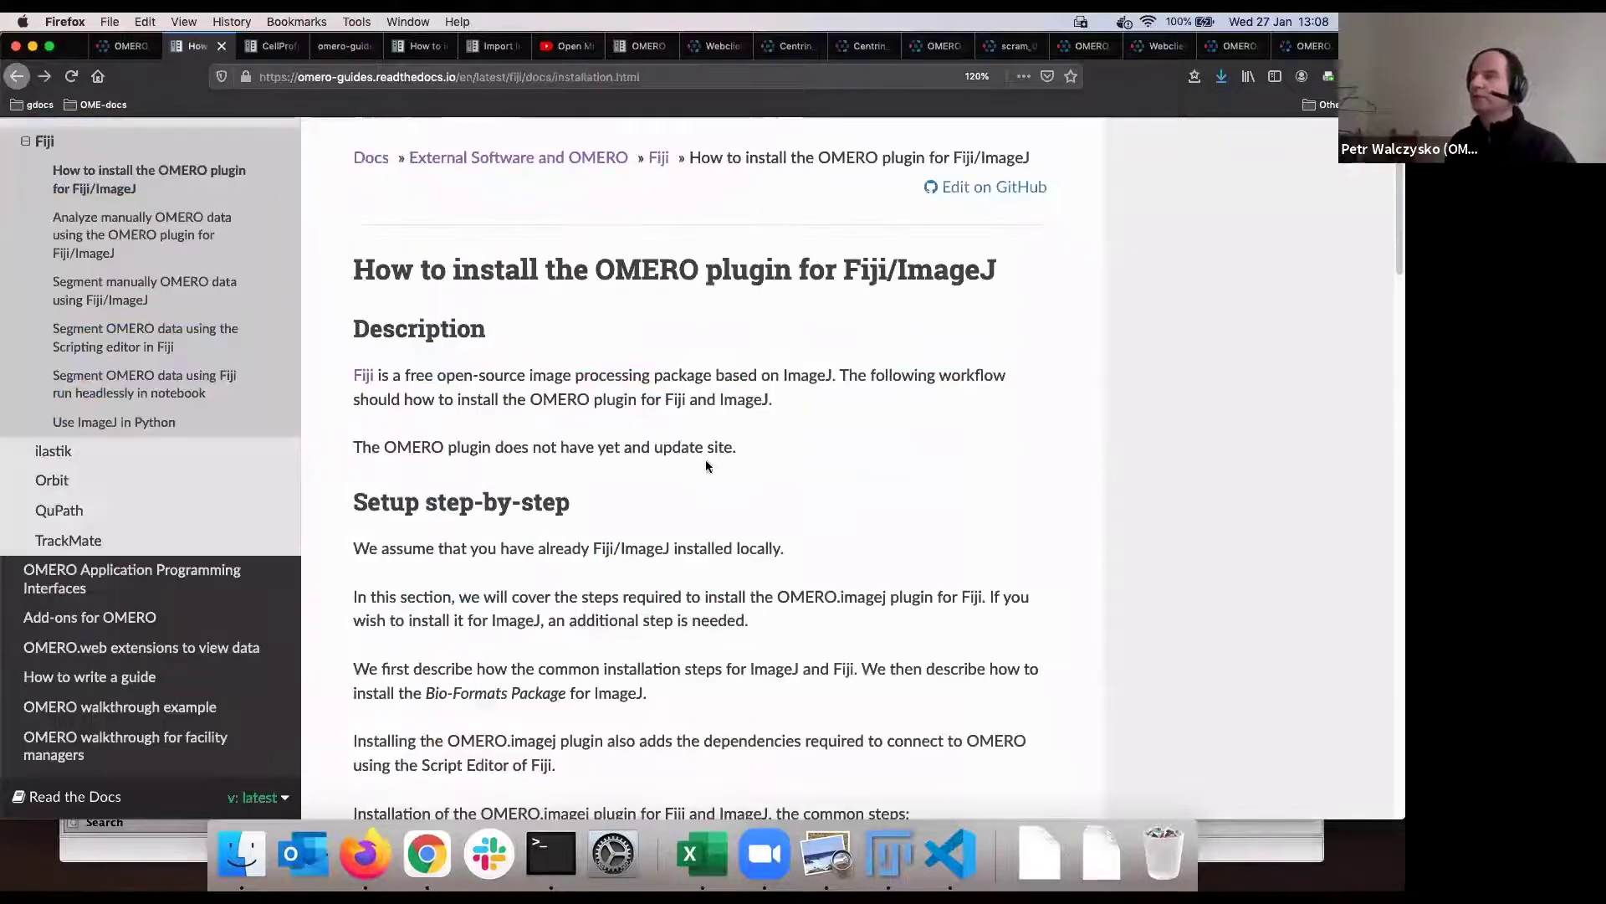
{"action": "scroll", "coordinate": [705, 460], "scroll_direction": "down", "scroll_amount": 15}
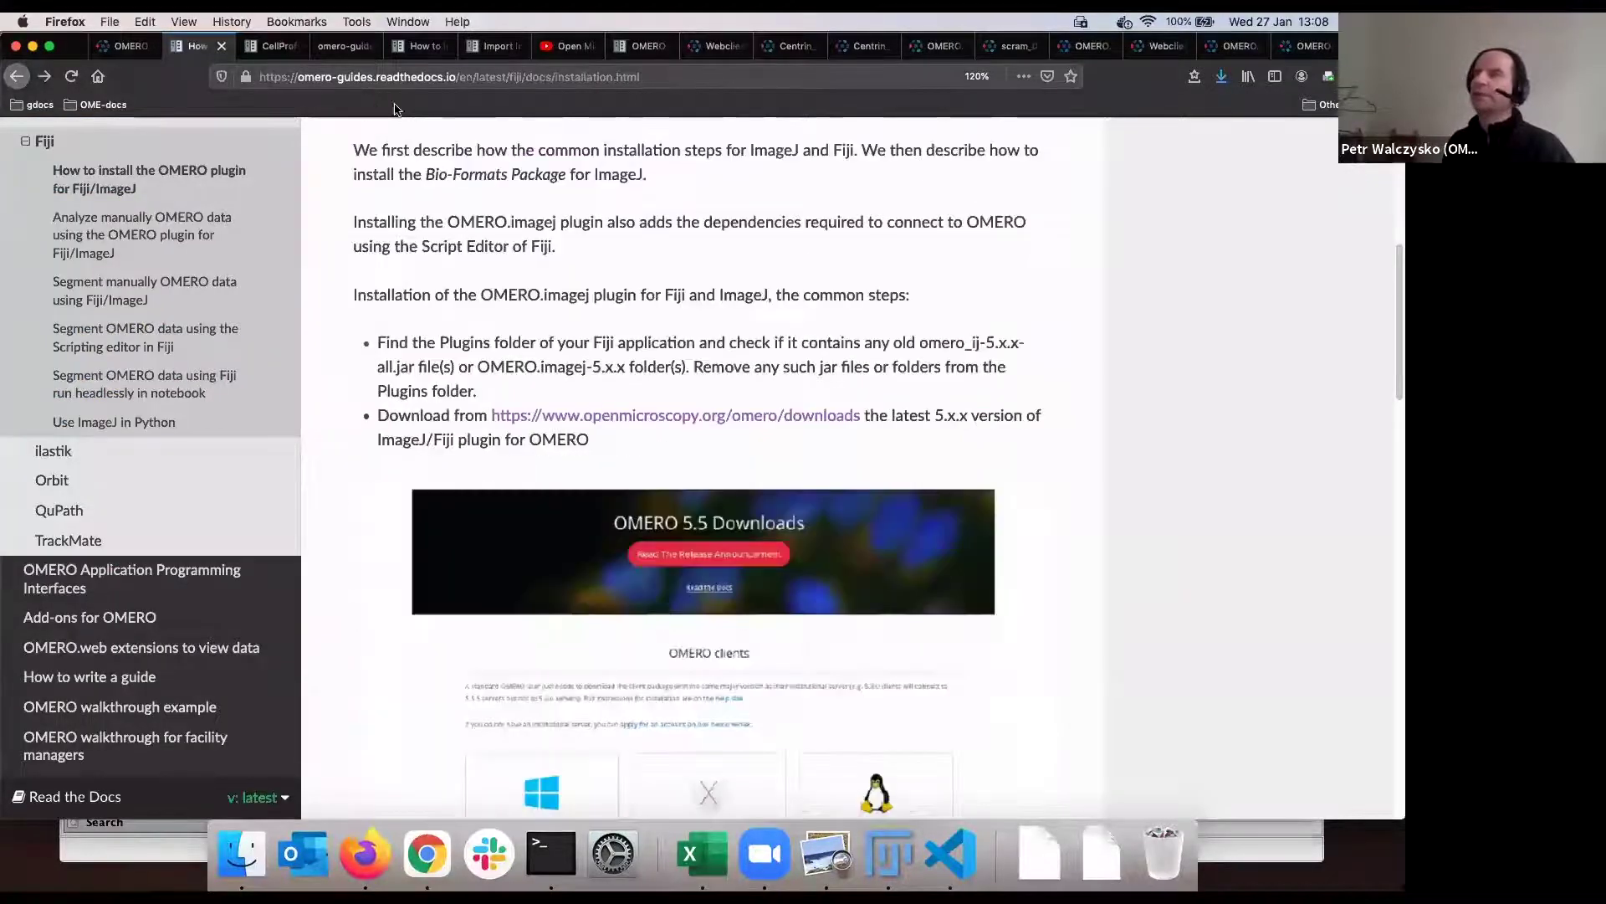
{"action": "left_click", "coordinate": [16, 77]}
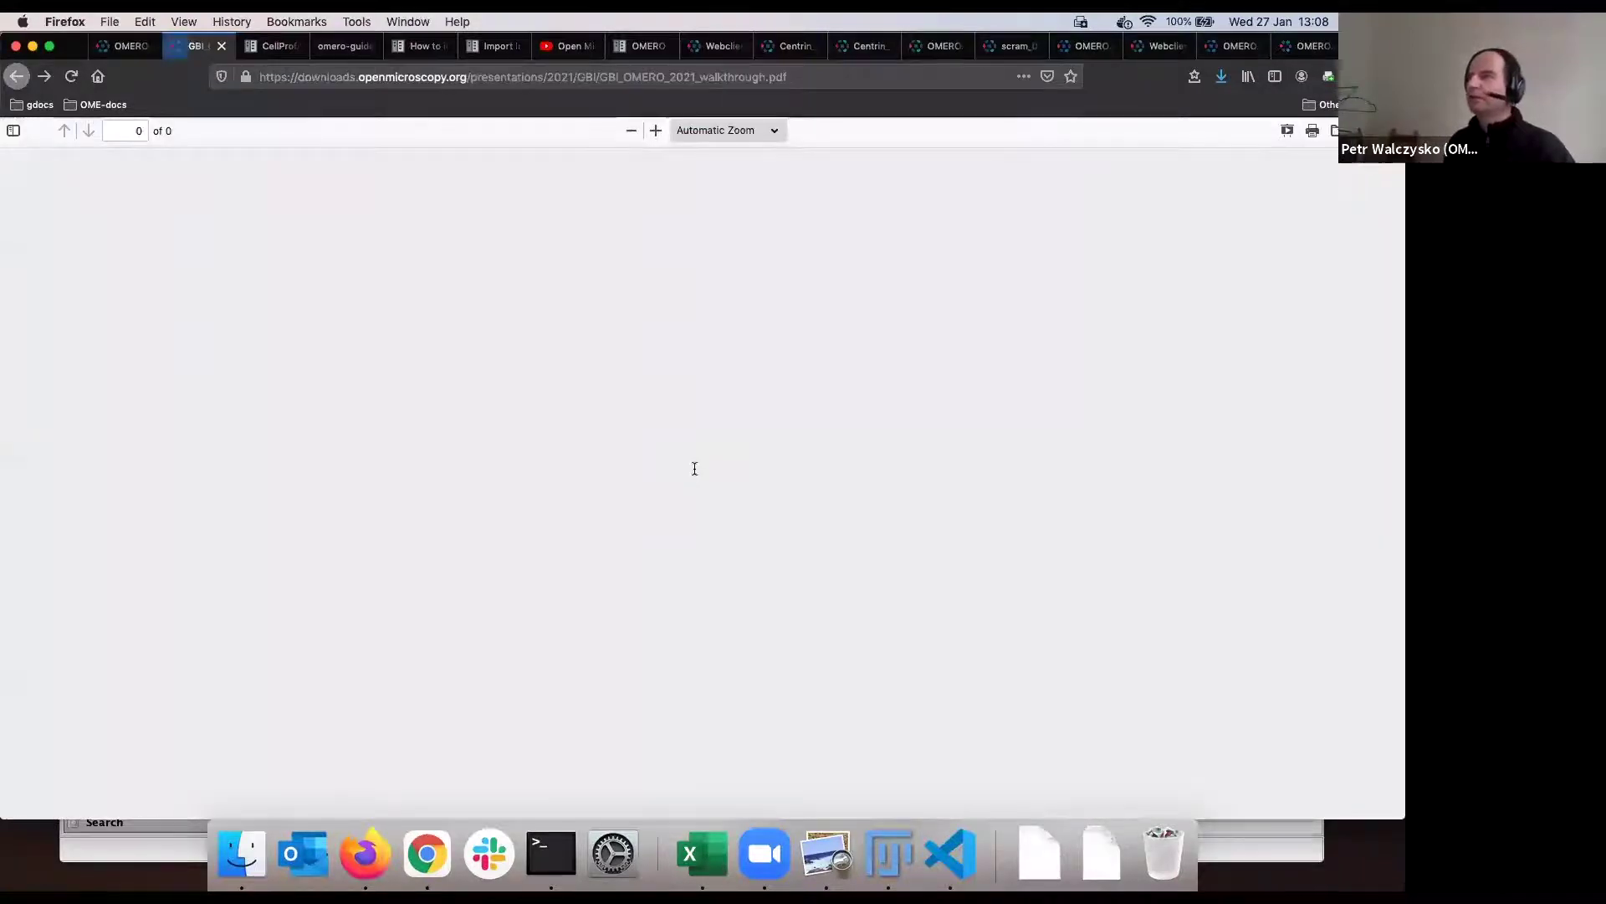
Highlight the programme's optional ilastik/CellProfiler, server-side analysis and script-writing topics in the PDF
{"action": "scroll", "coordinate": [695, 471], "scroll_direction": "up", "scroll_amount": 1}
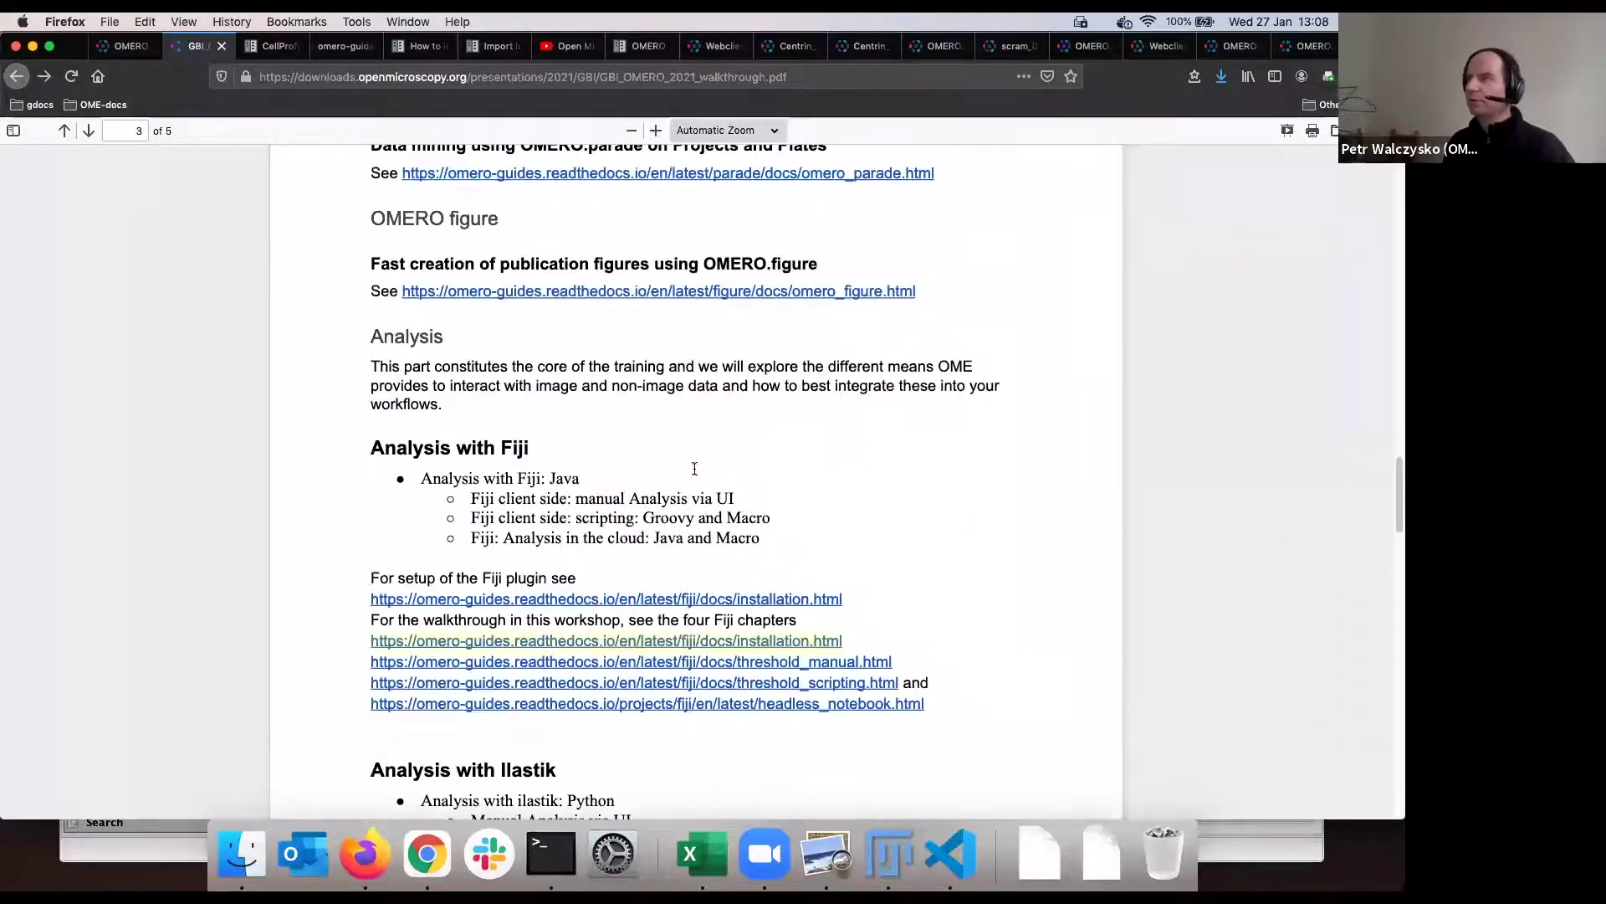
{"action": "scroll", "coordinate": [695, 469], "scroll_direction": "up", "scroll_amount": 20}
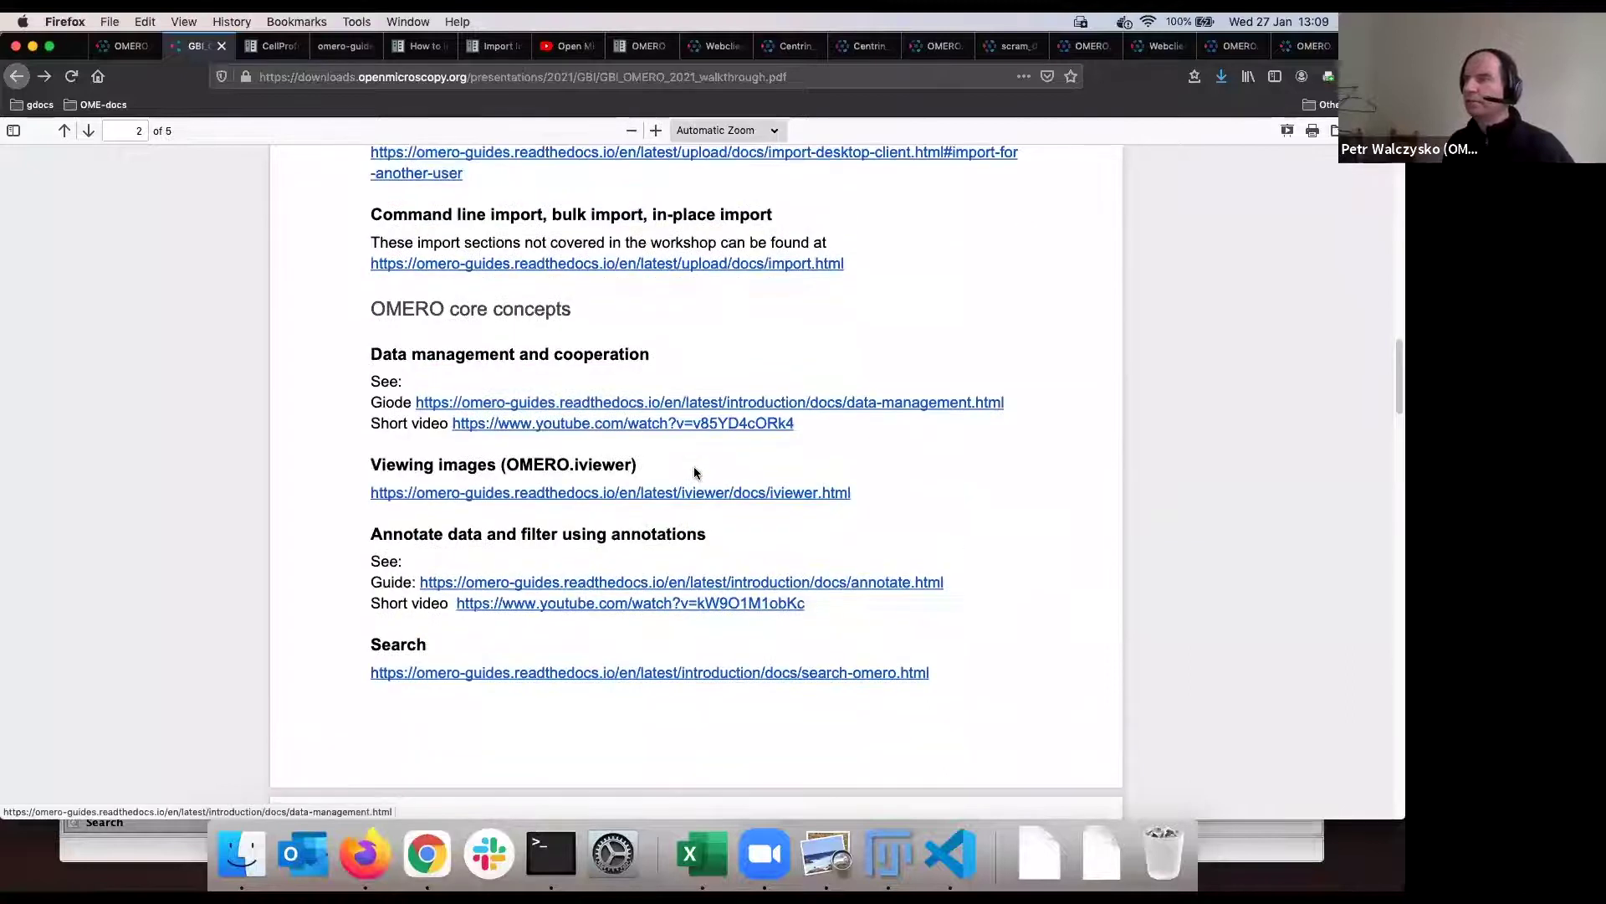
{"action": "scroll", "coordinate": [694, 469], "scroll_direction": "up", "scroll_amount": 6}
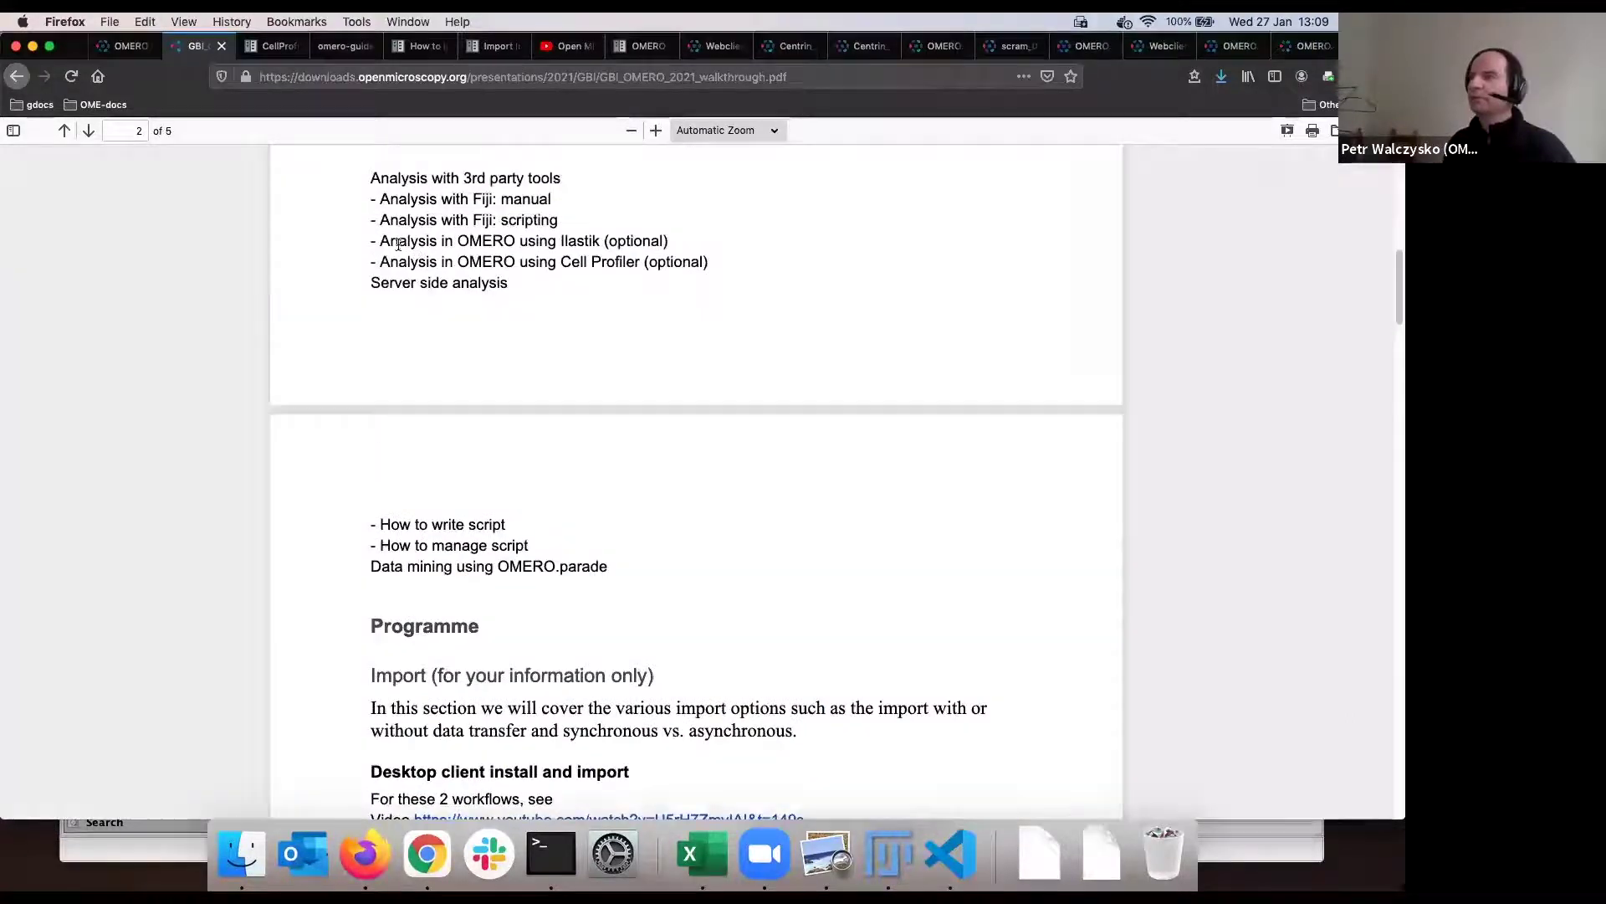
{"action": "left_click_drag", "start_coordinate": [382, 236], "coordinate": [742, 258]}
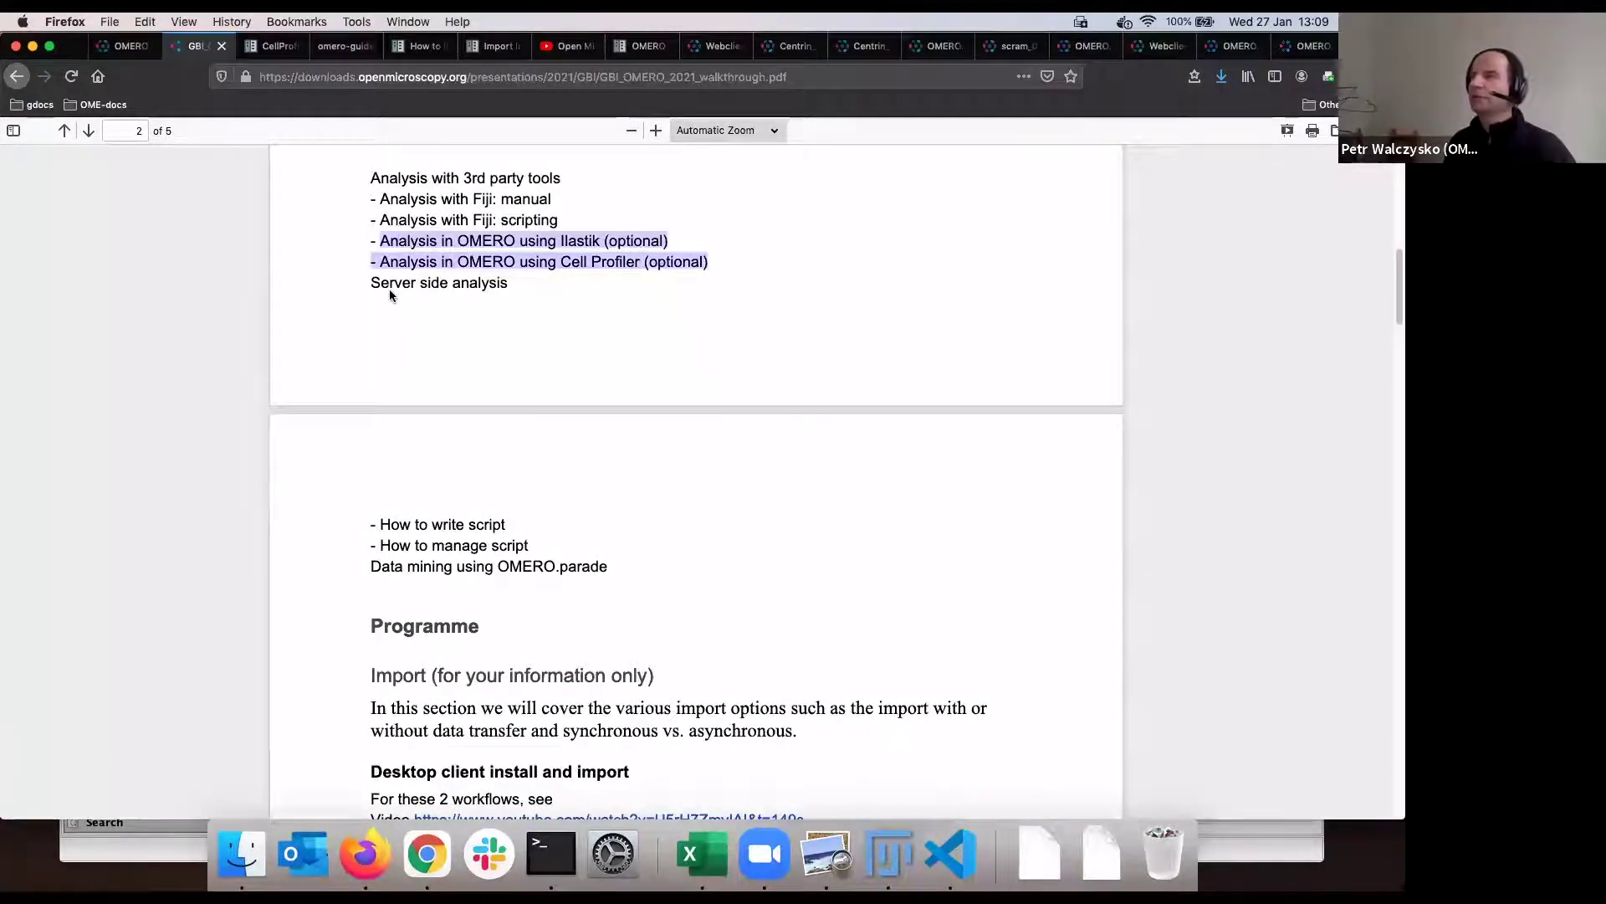
{"action": "left_click_drag", "start_coordinate": [375, 280], "coordinate": [510, 285]}
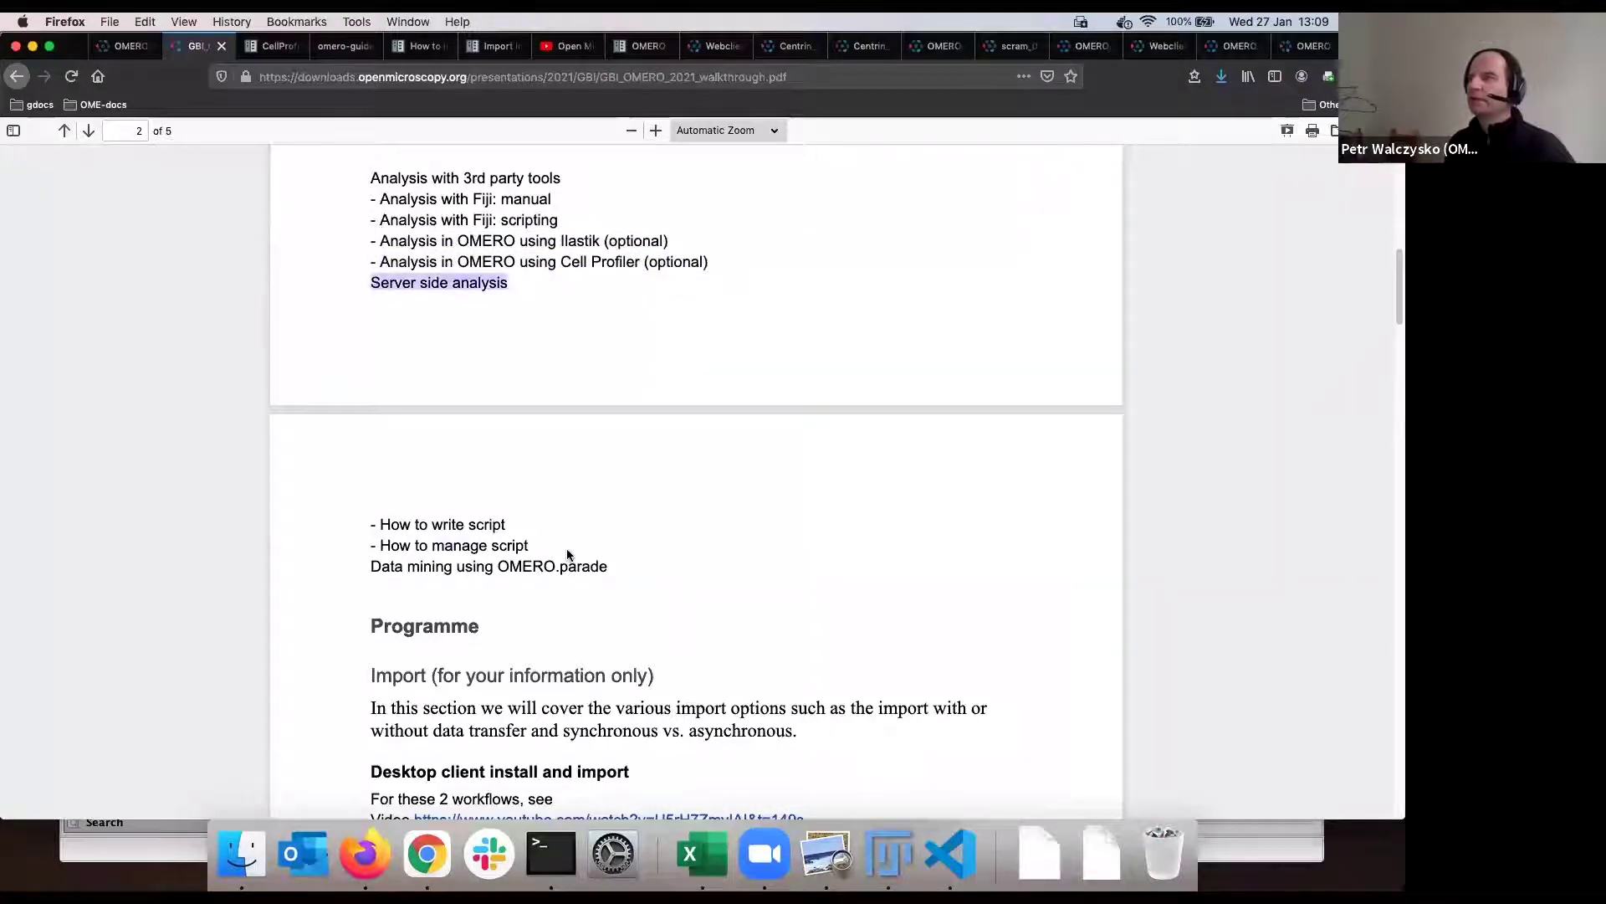
{"action": "left_click_drag", "start_coordinate": [537, 544], "coordinate": [370, 520]}
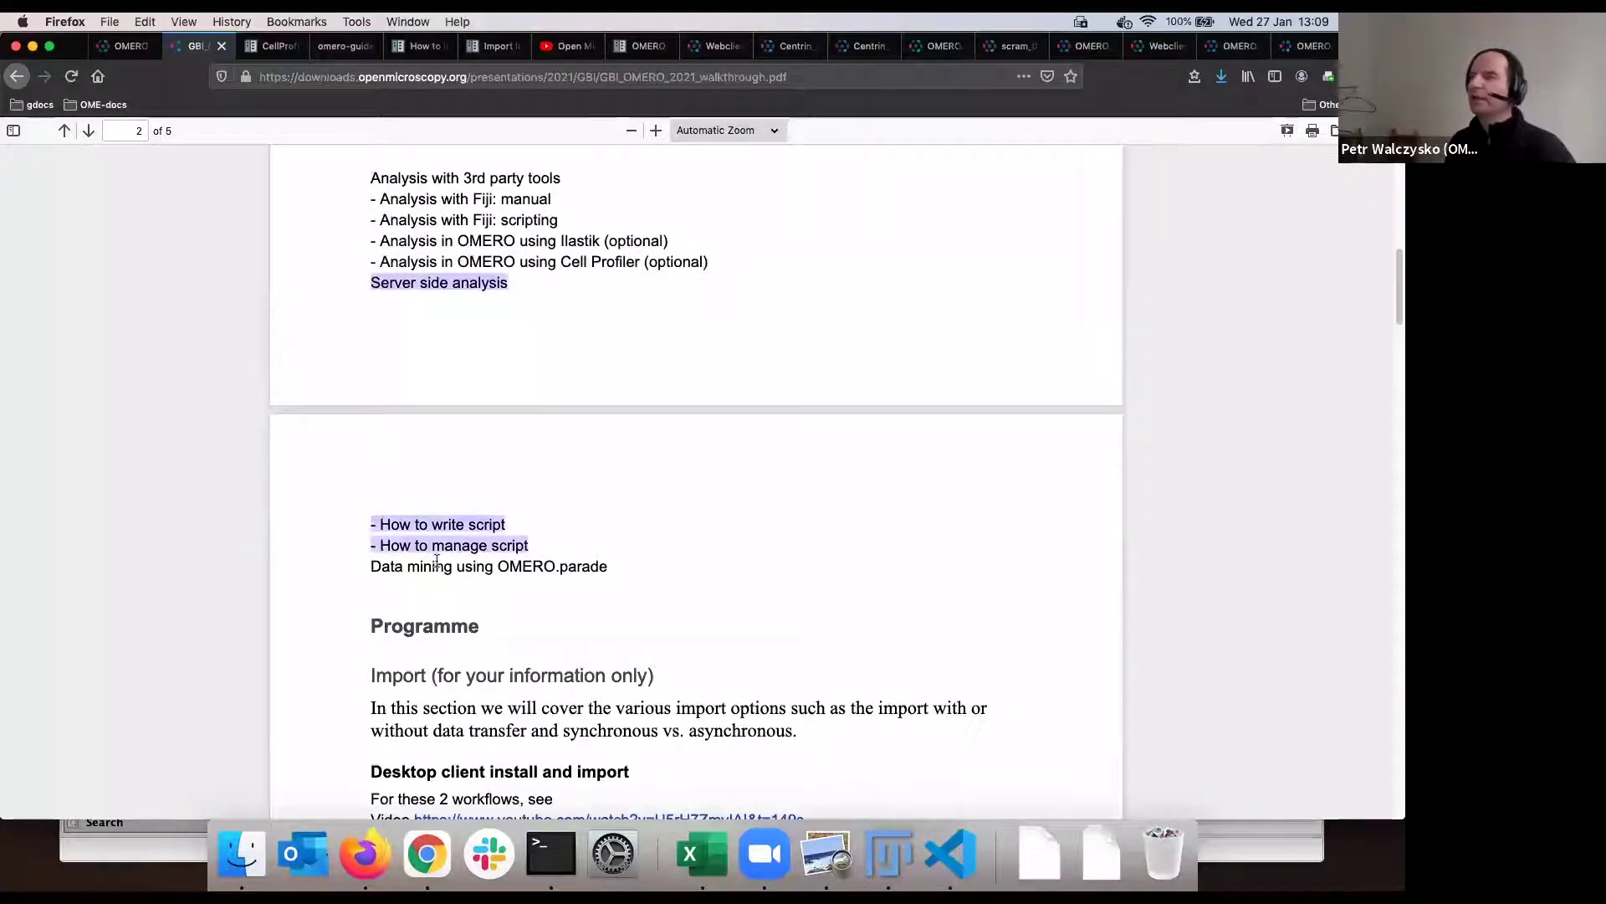
{"action": "left_click", "coordinate": [373, 566]}
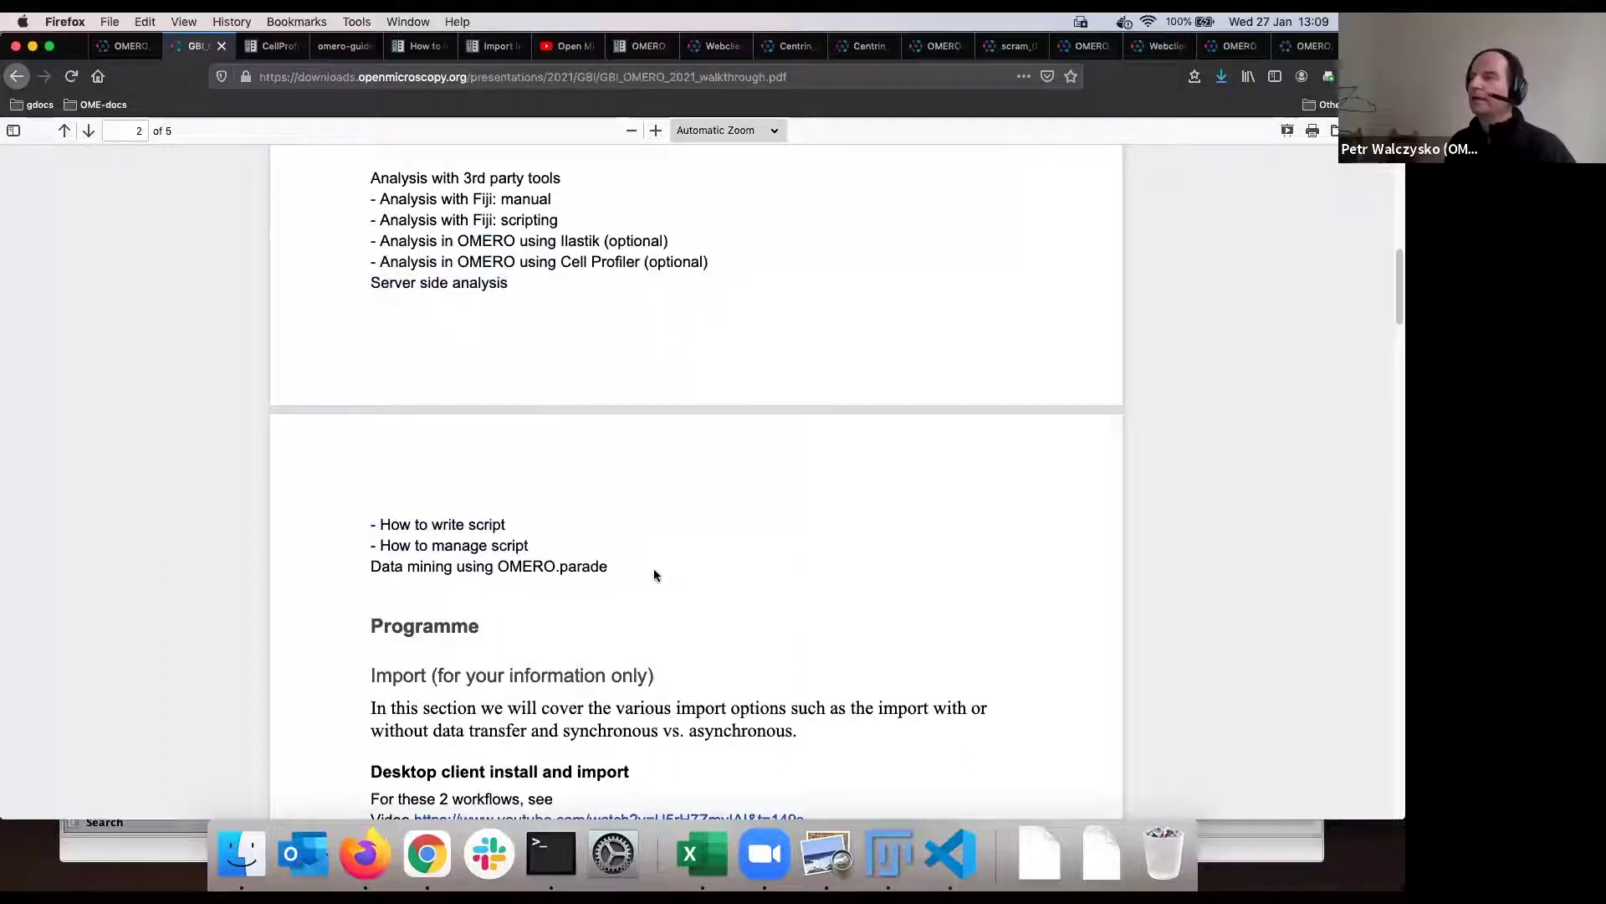
Highlight the script managing and OMERO.parade data mining lines, then return to the OMERO webclient
{"action": "scroll", "coordinate": [636, 577], "scroll_direction": "up", "scroll_amount": 1}
{"action": "left_click_drag", "start_coordinate": [370, 536], "coordinate": [491, 591]}
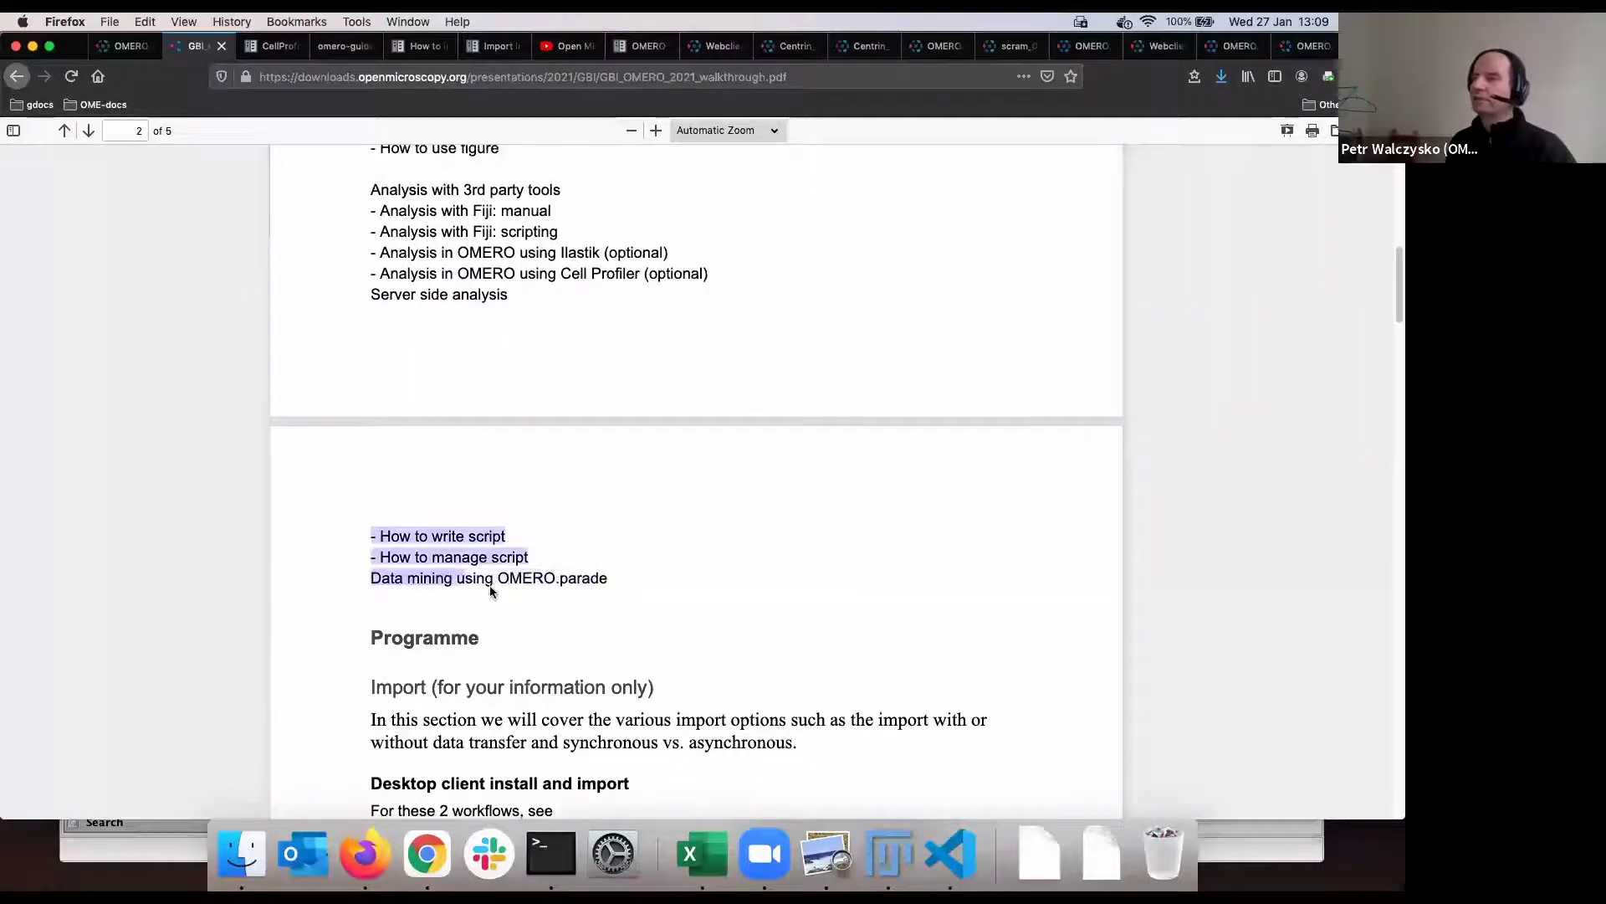
{"action": "left_click_drag", "start_coordinate": [620, 579], "coordinate": [615, 579]}
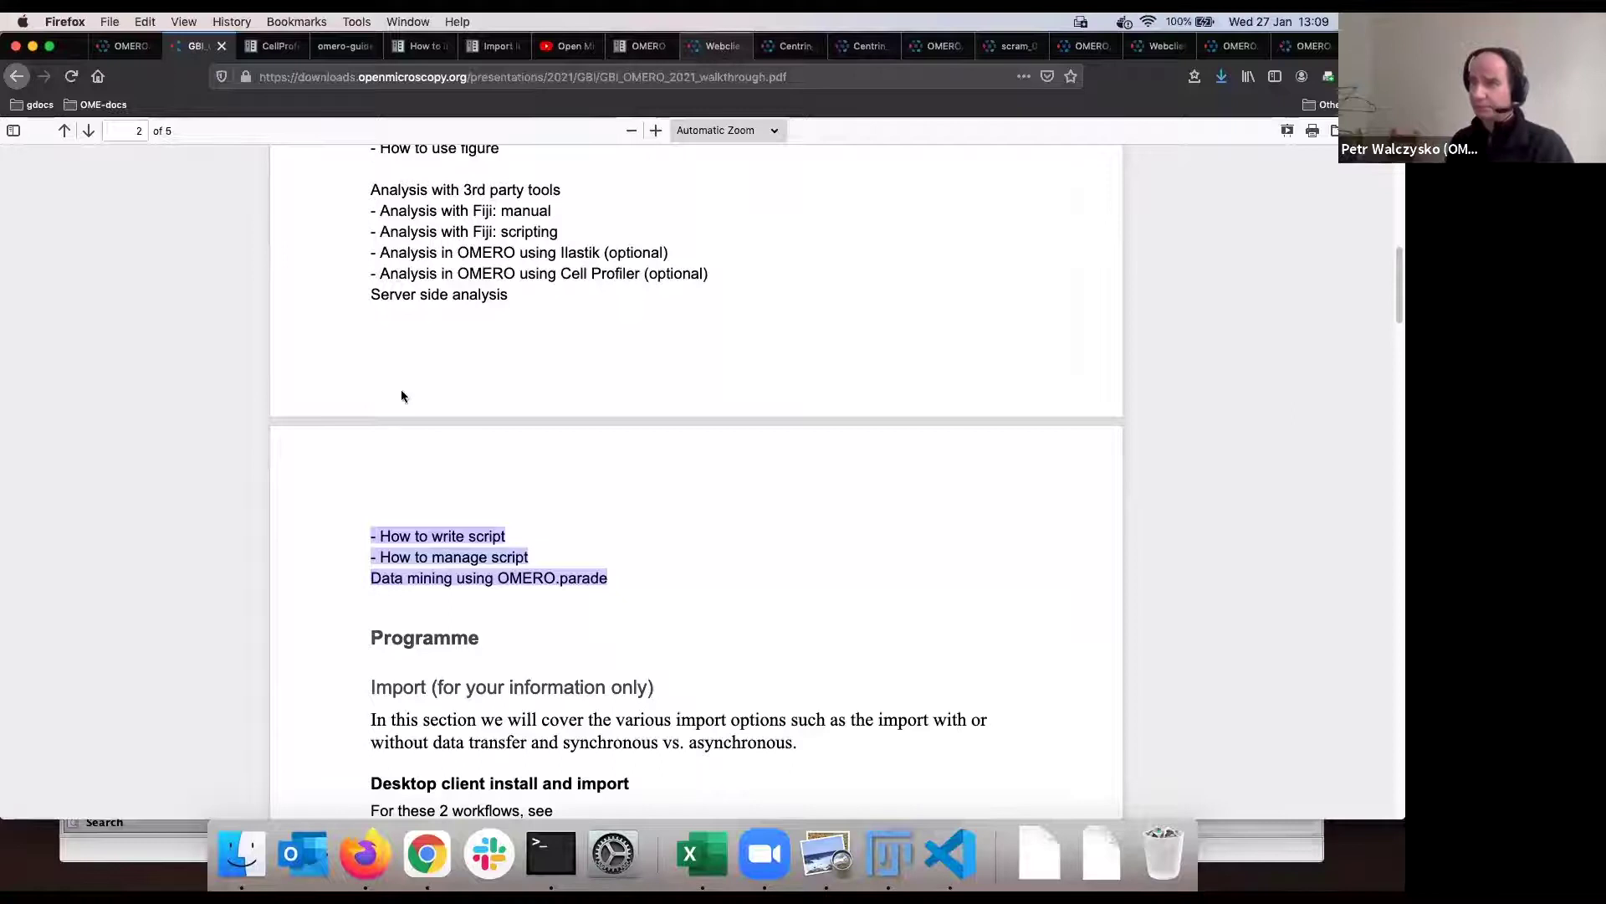
{"action": "key", "text": "ctrl+Tab"}
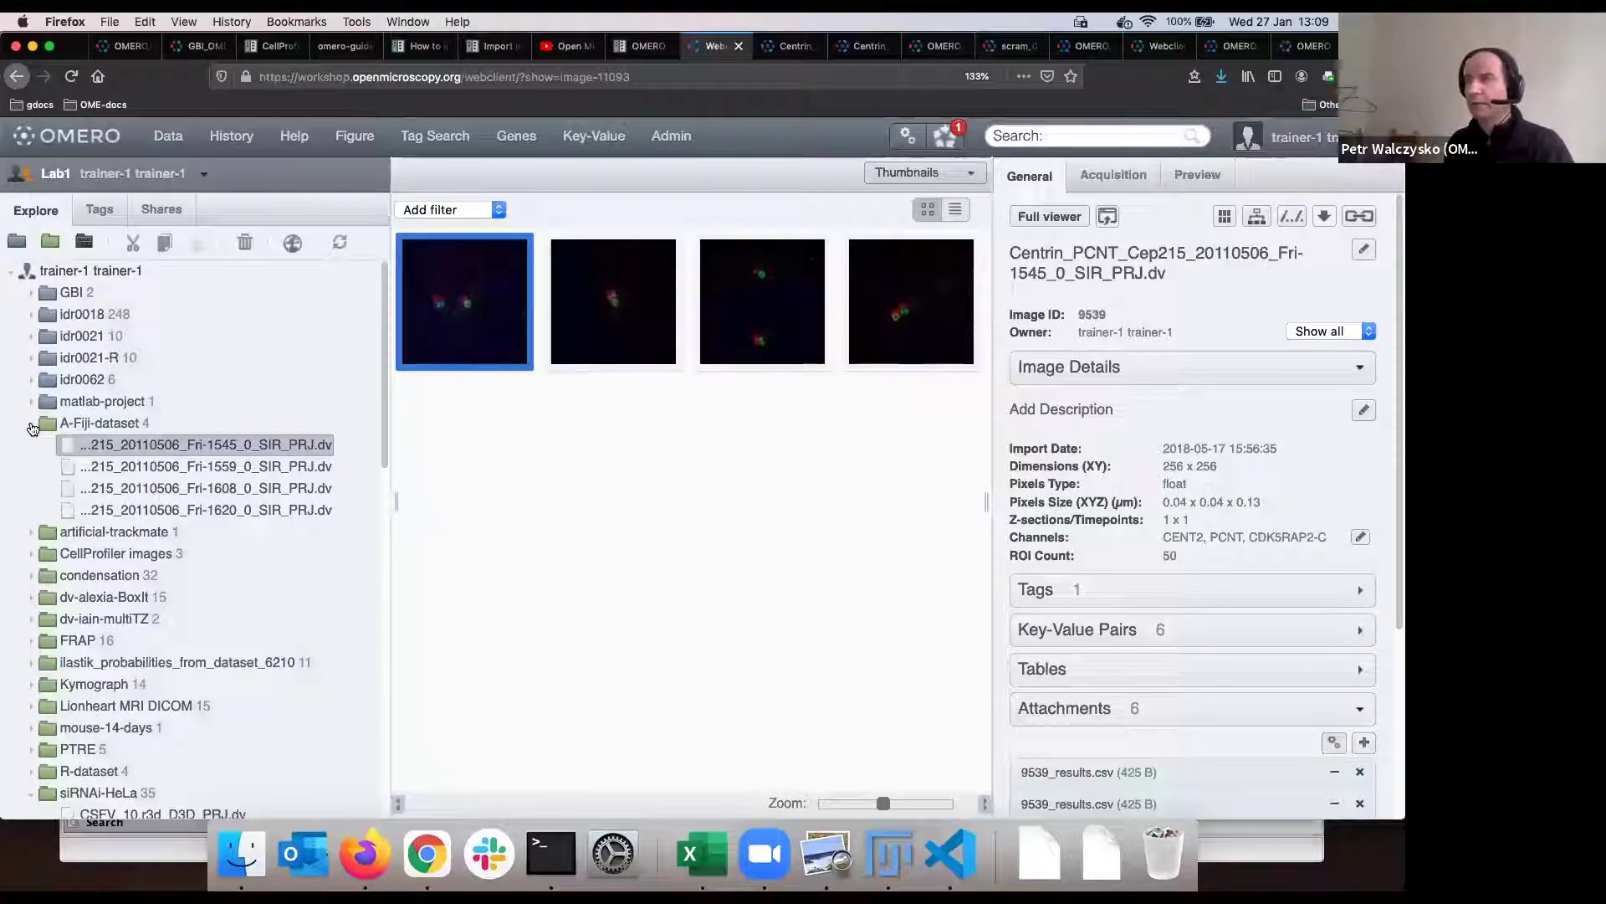
Open the server-side scripts menu for A-Fiji-dataset's Fri-1545 image
{"action": "left_click", "coordinate": [907, 140]}
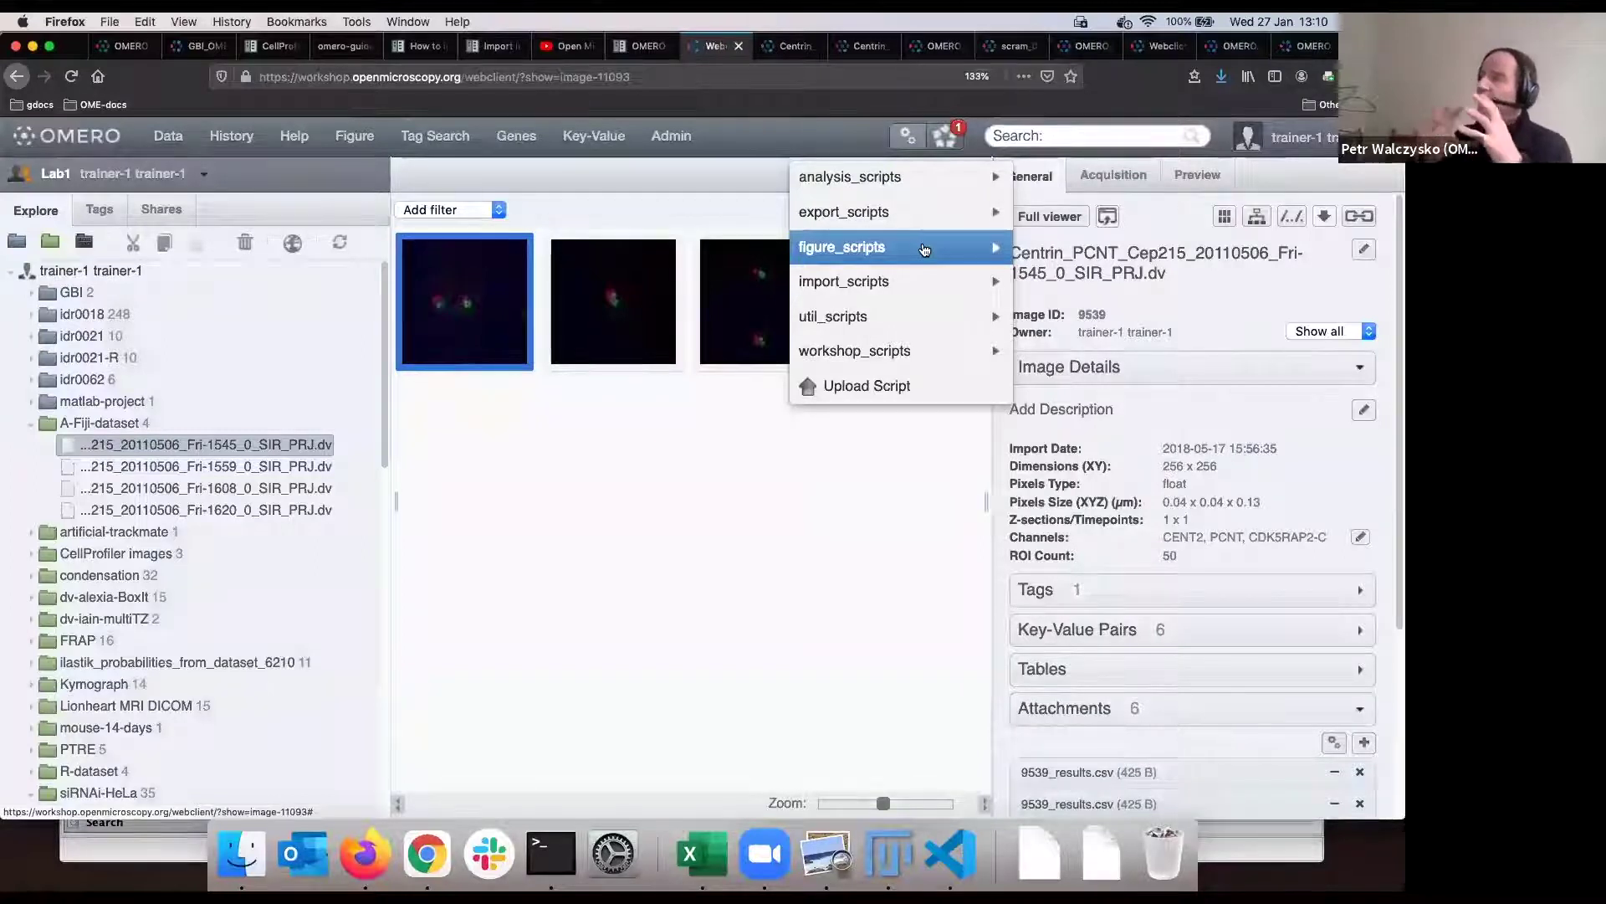
Open analysis_scripts > Kymograph for image 9539, review its inputs, and close it without running
{"action": "left_click", "coordinate": [915, 190]}
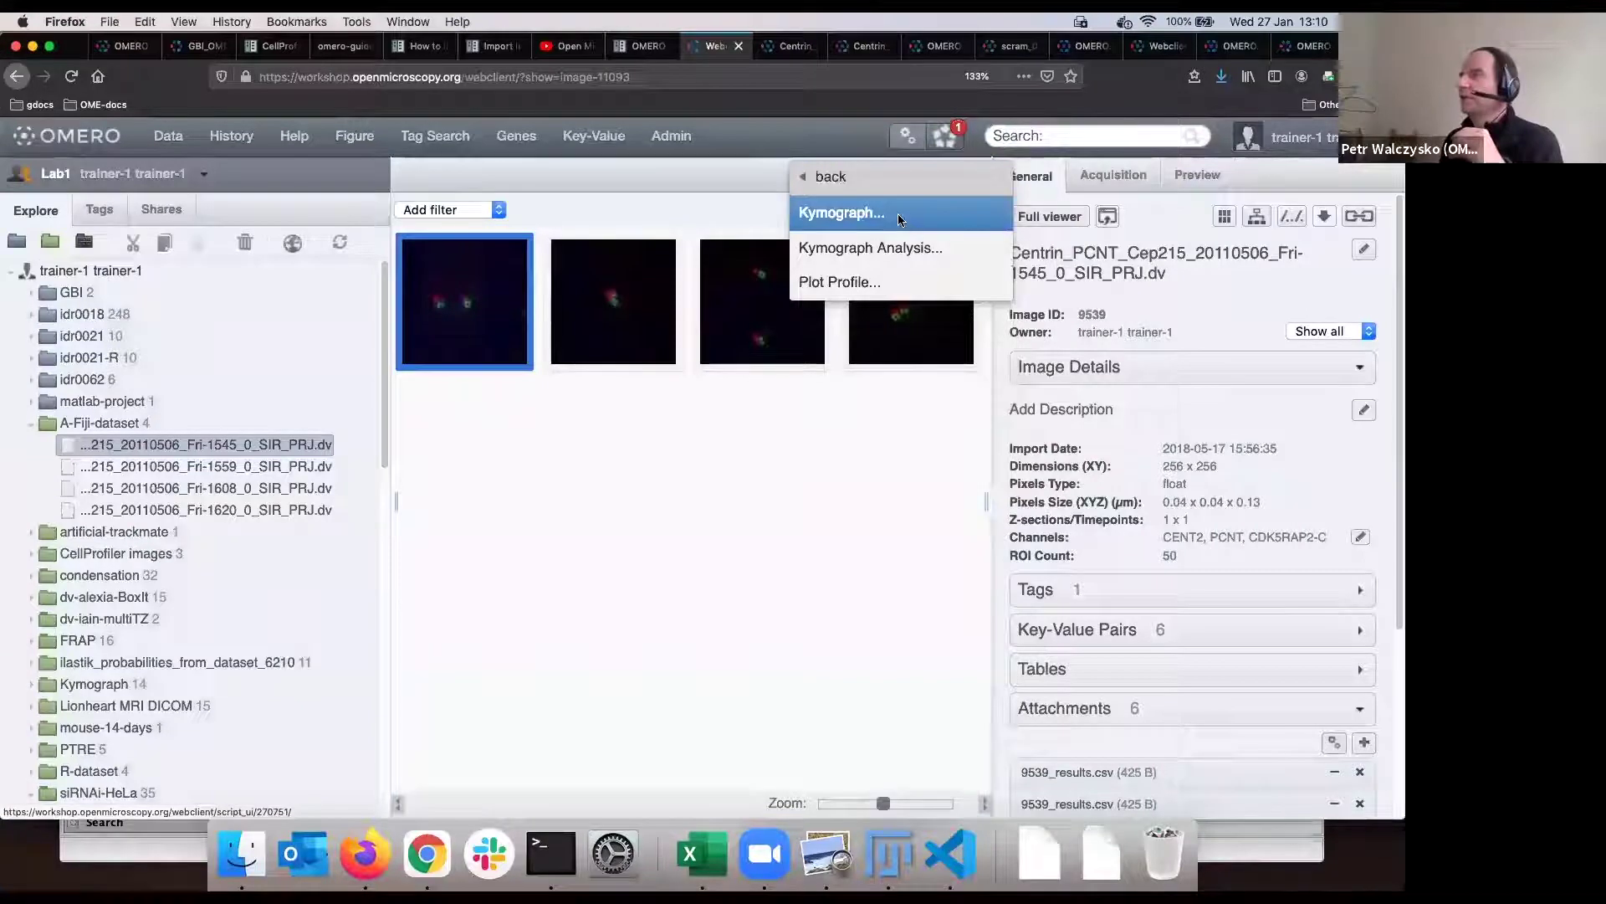
{"action": "left_click", "coordinate": [898, 219]}
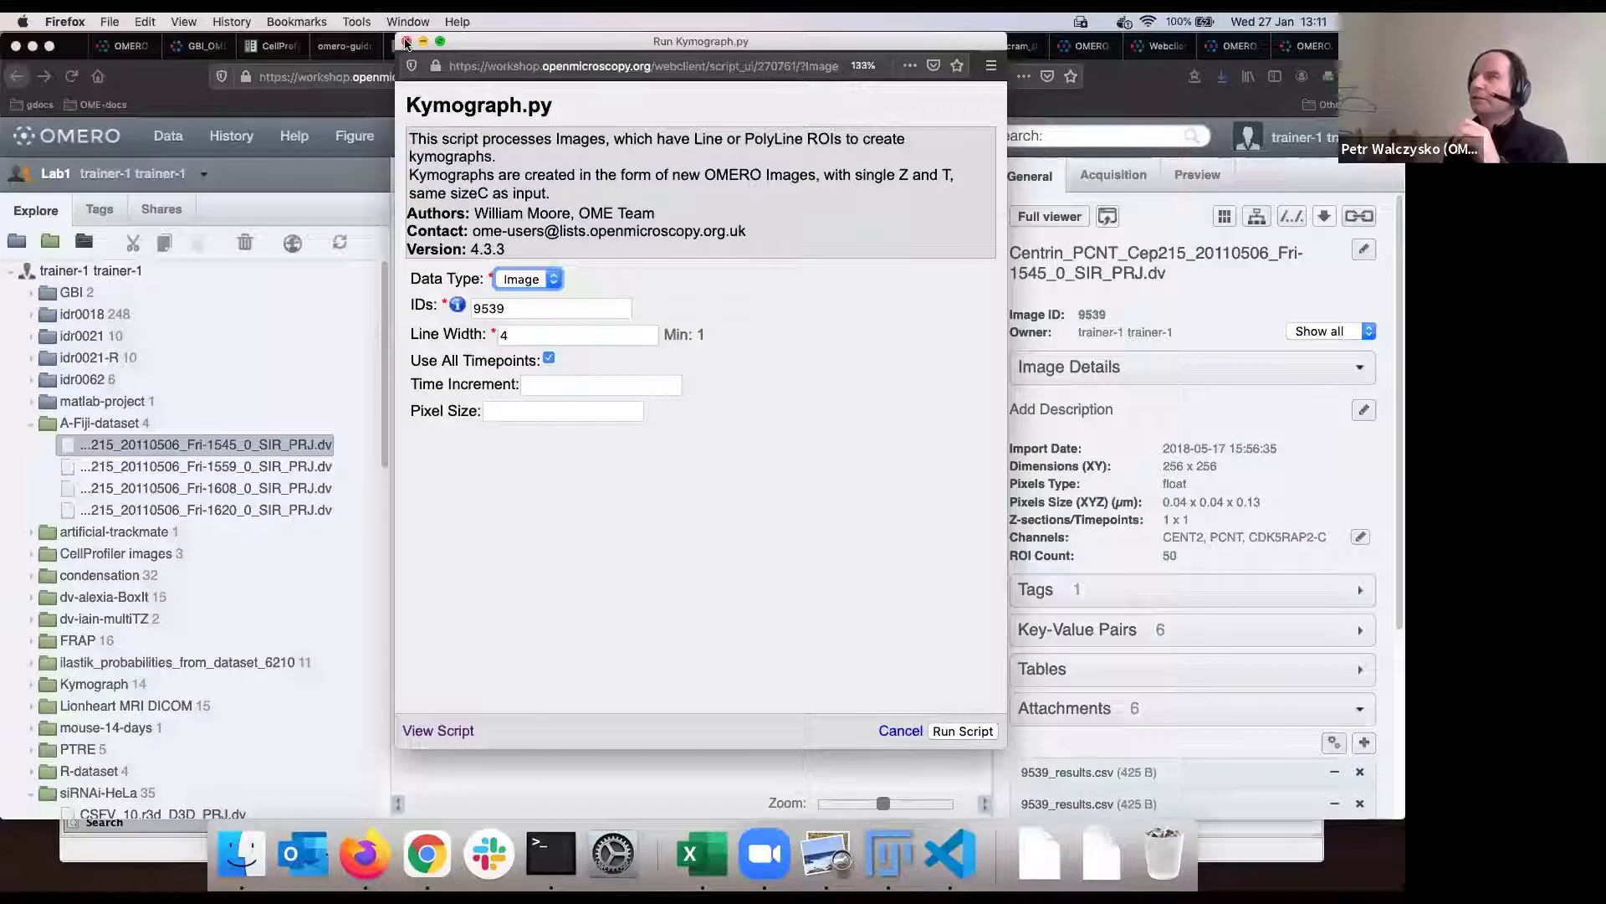
{"action": "left_click", "coordinate": [406, 42]}
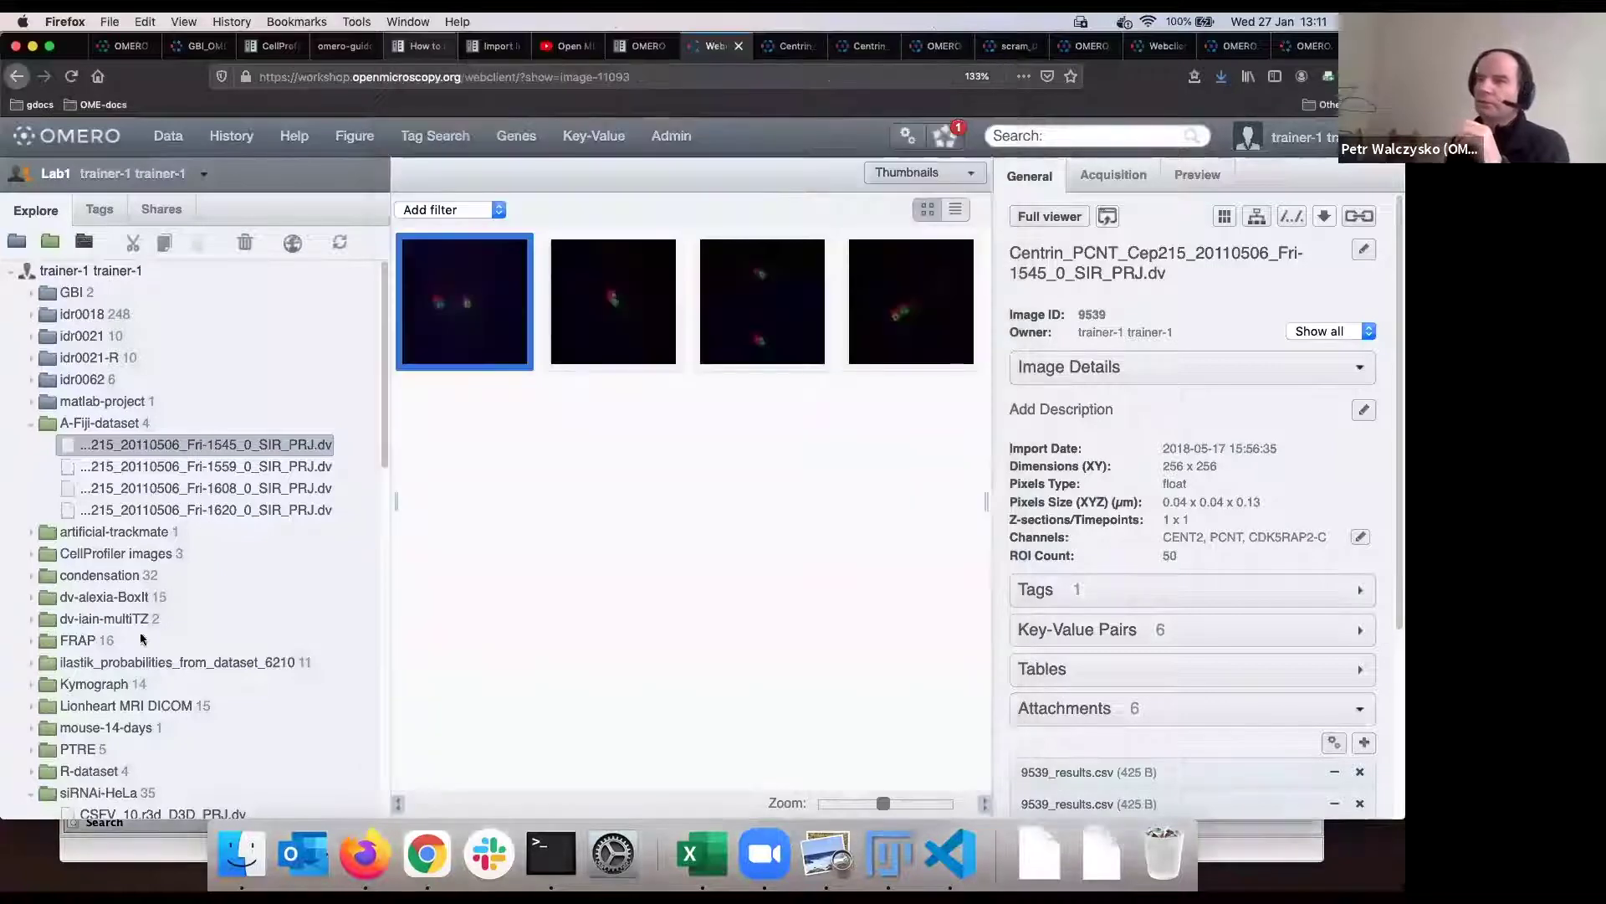
Inspect the Kymograph dataset's source image 29250 with 3 ROIs and its generated kymographs
{"action": "left_click", "coordinate": [97, 683]}
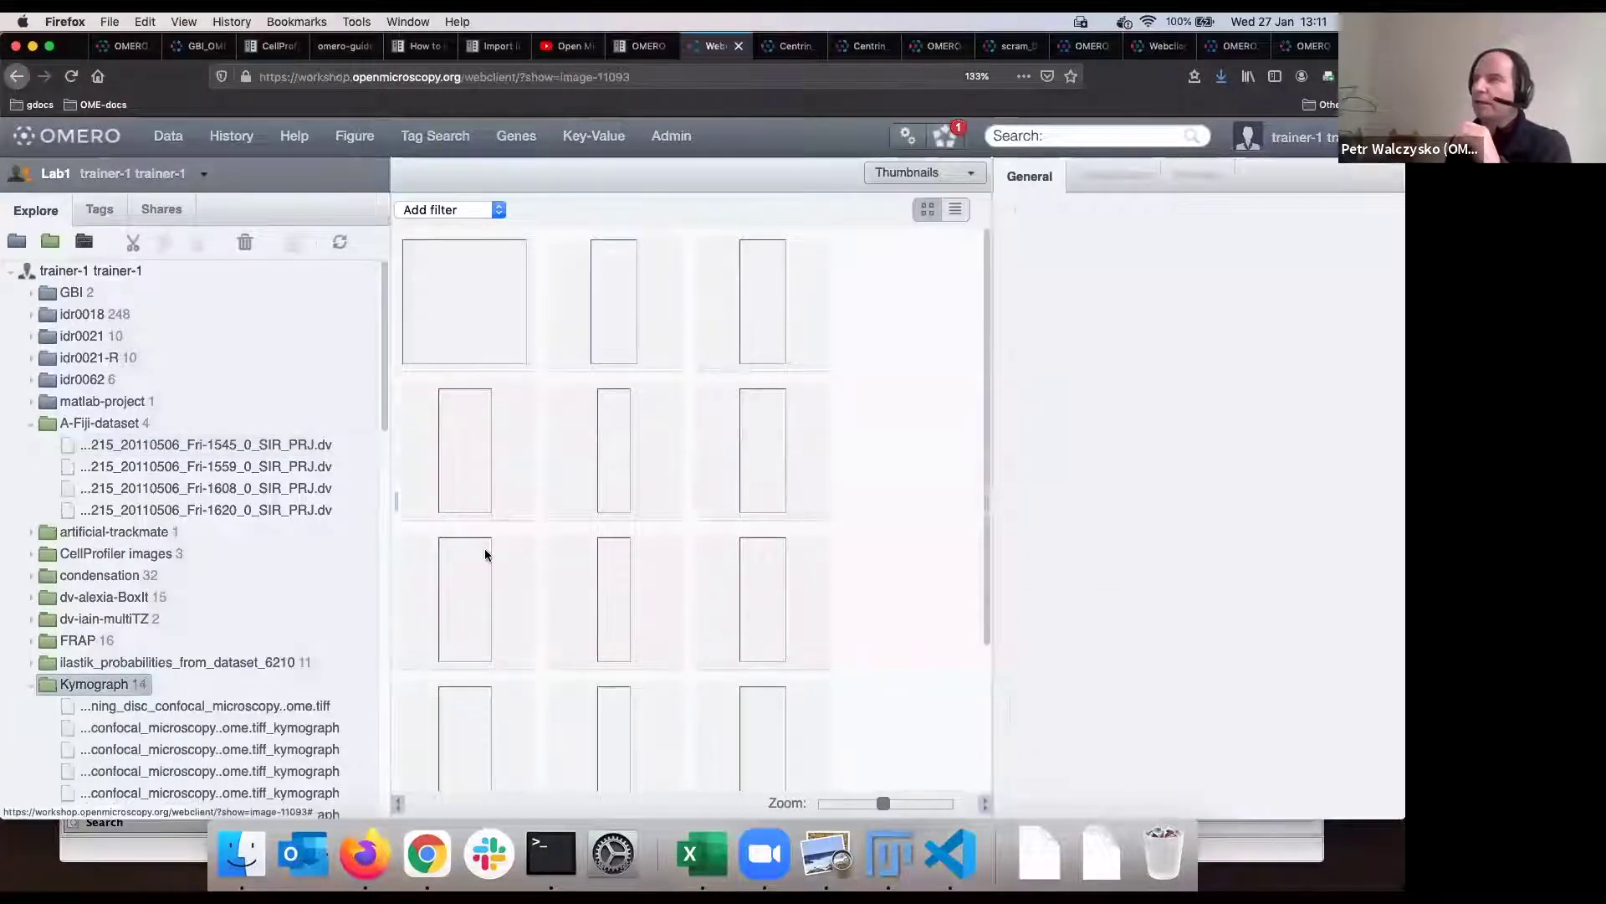
{"action": "key", "text": "Down"}
{"action": "left_click", "coordinate": [907, 136]}
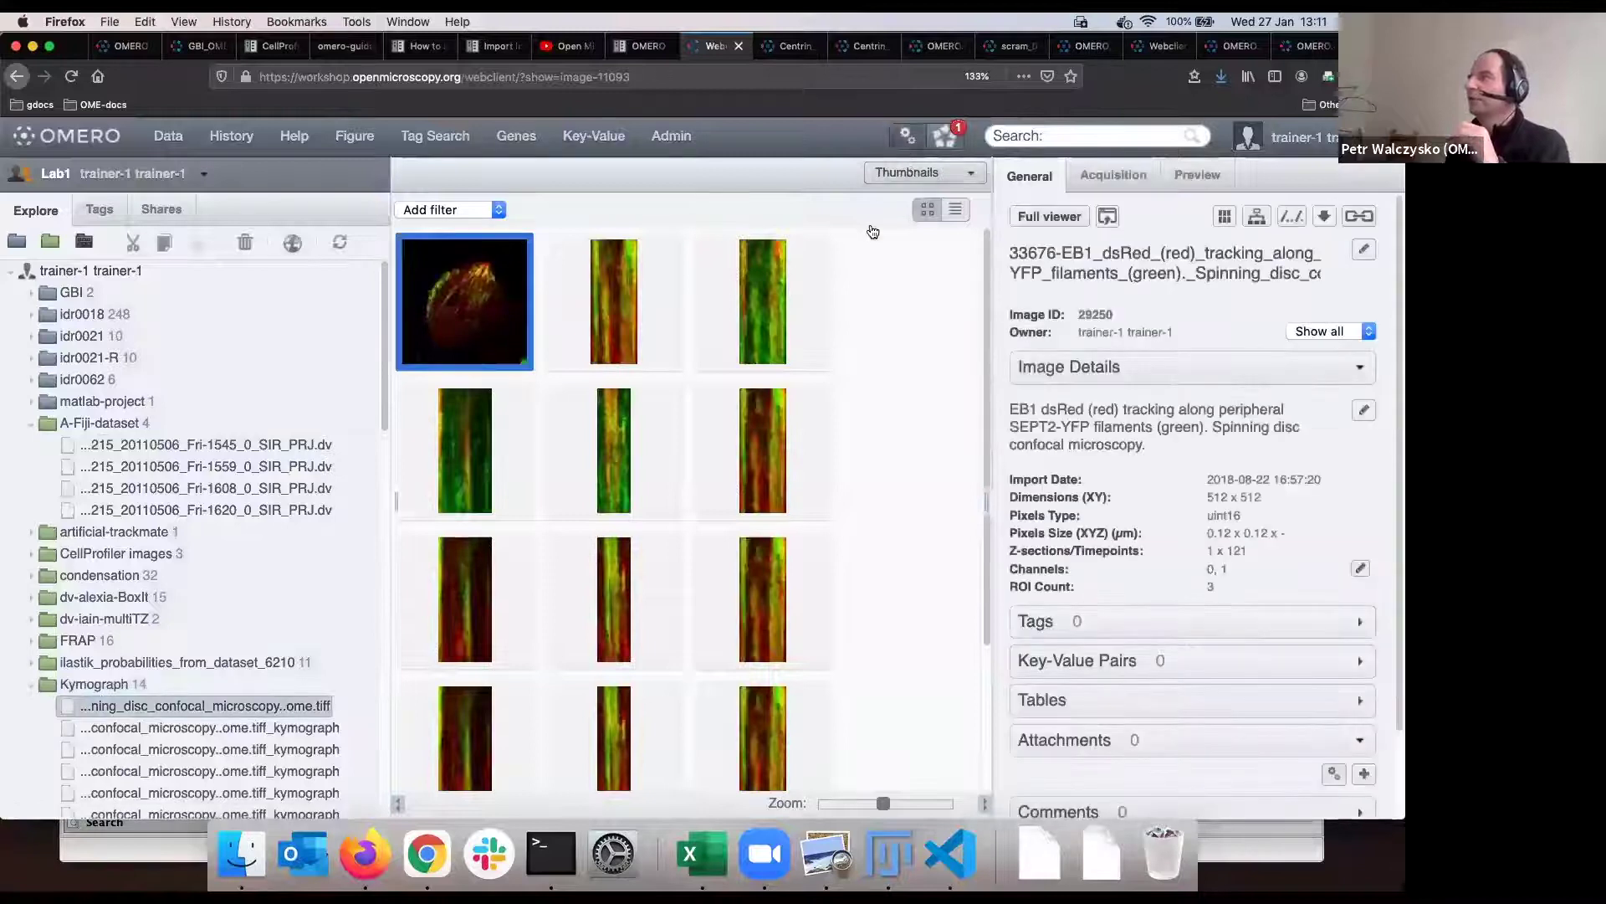
{"action": "left_click", "coordinate": [550, 344]}
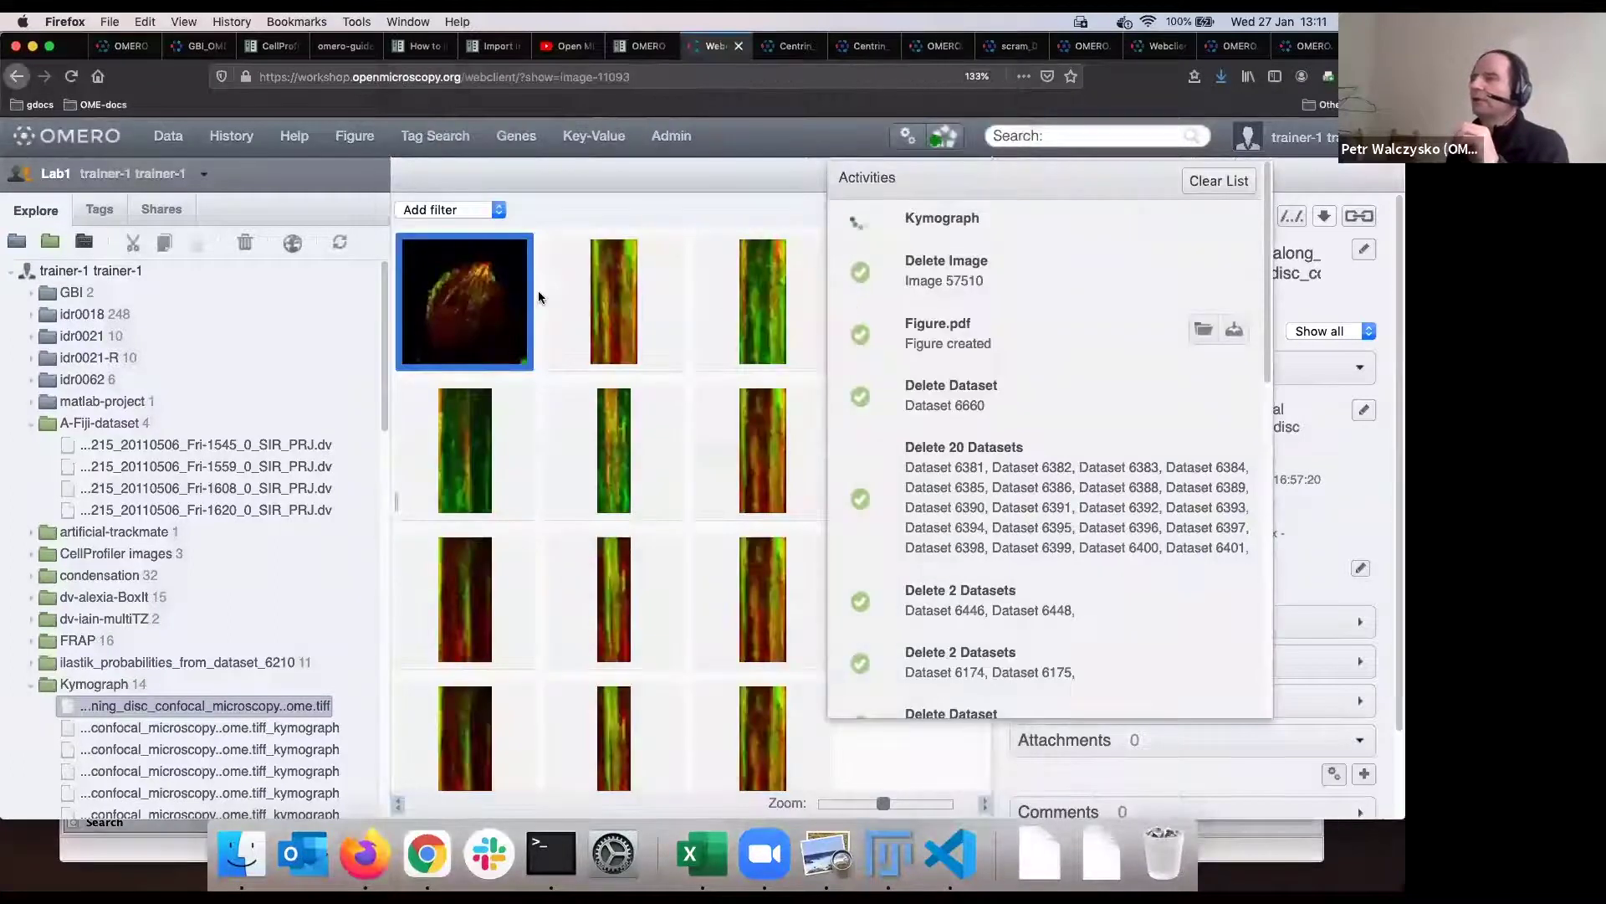
{"action": "left_click", "coordinate": [616, 351]}
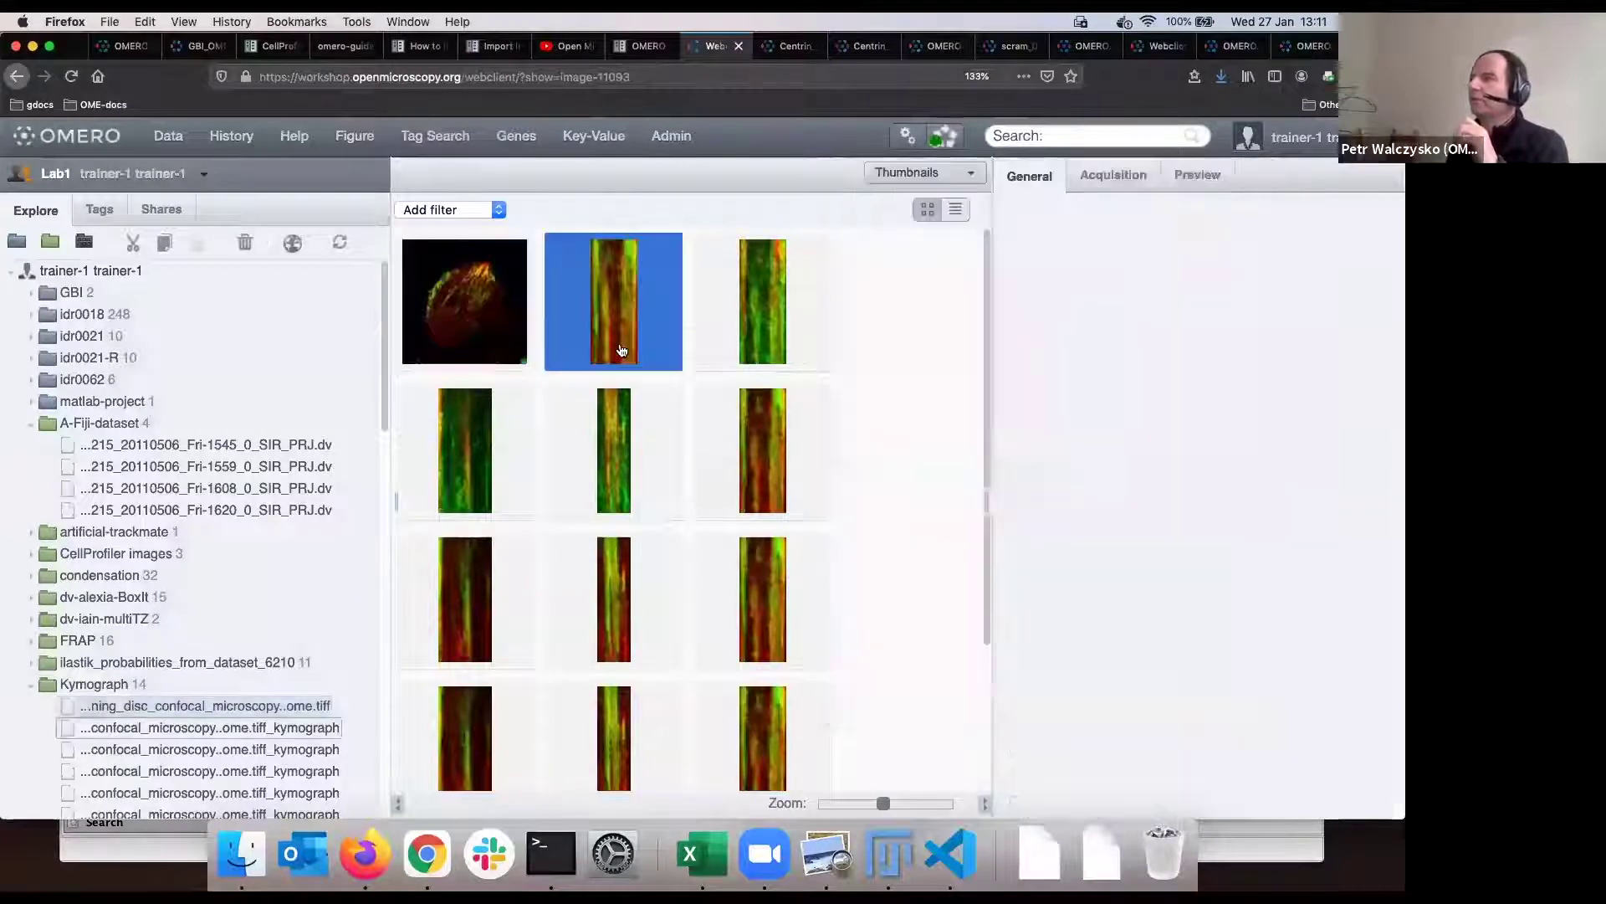
{"action": "left_click", "coordinate": [506, 330]}
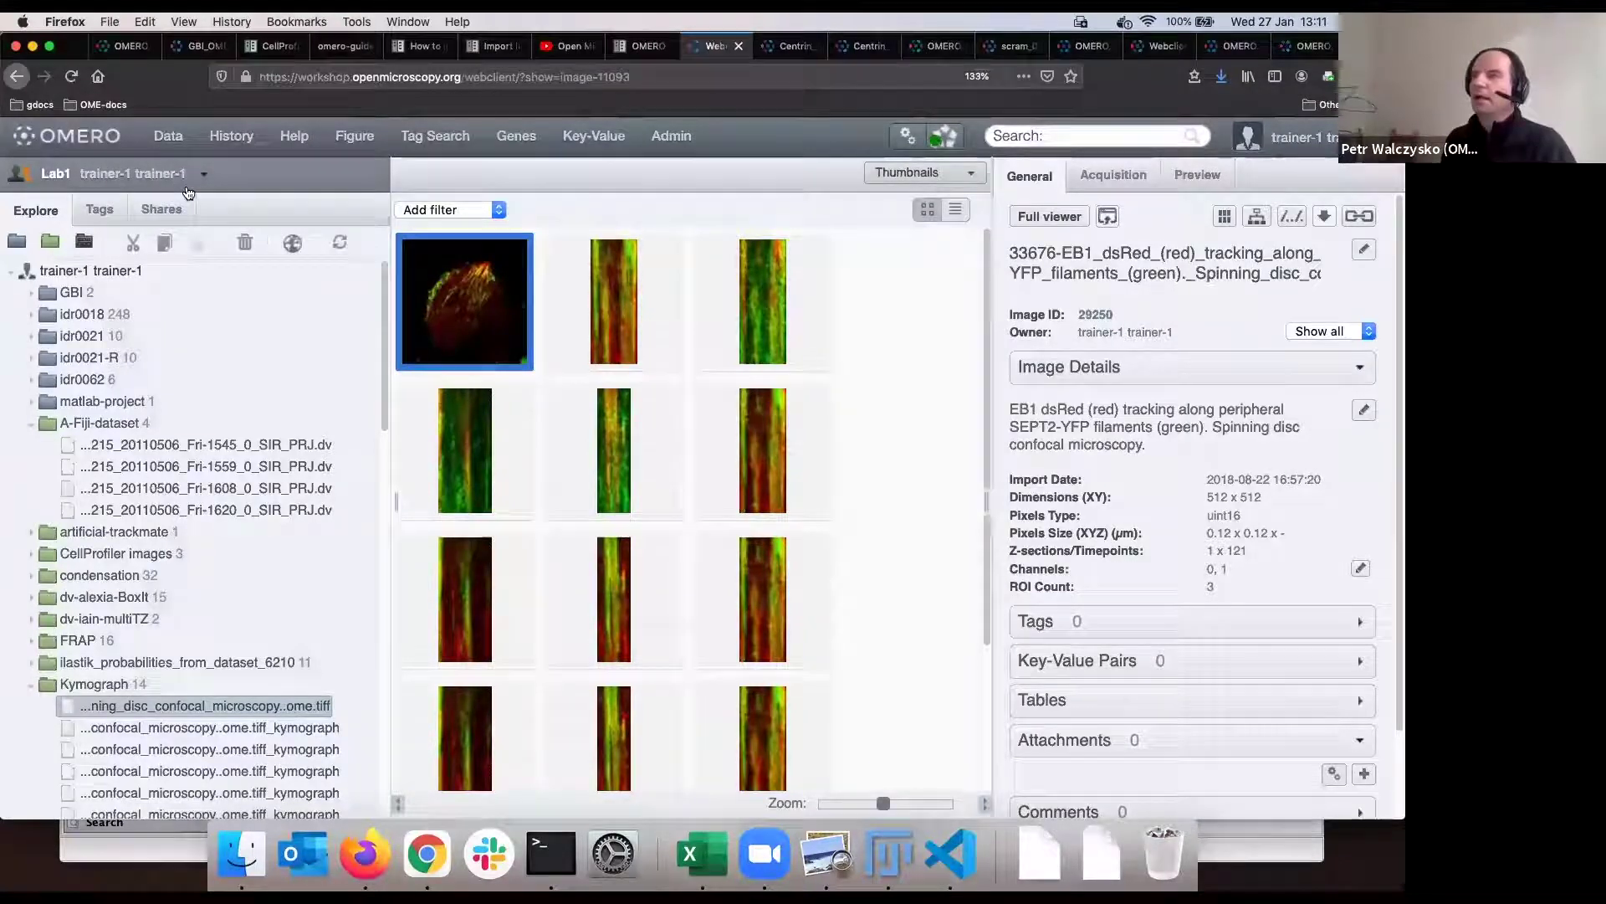
{"action": "left_click", "coordinate": [31, 684]}
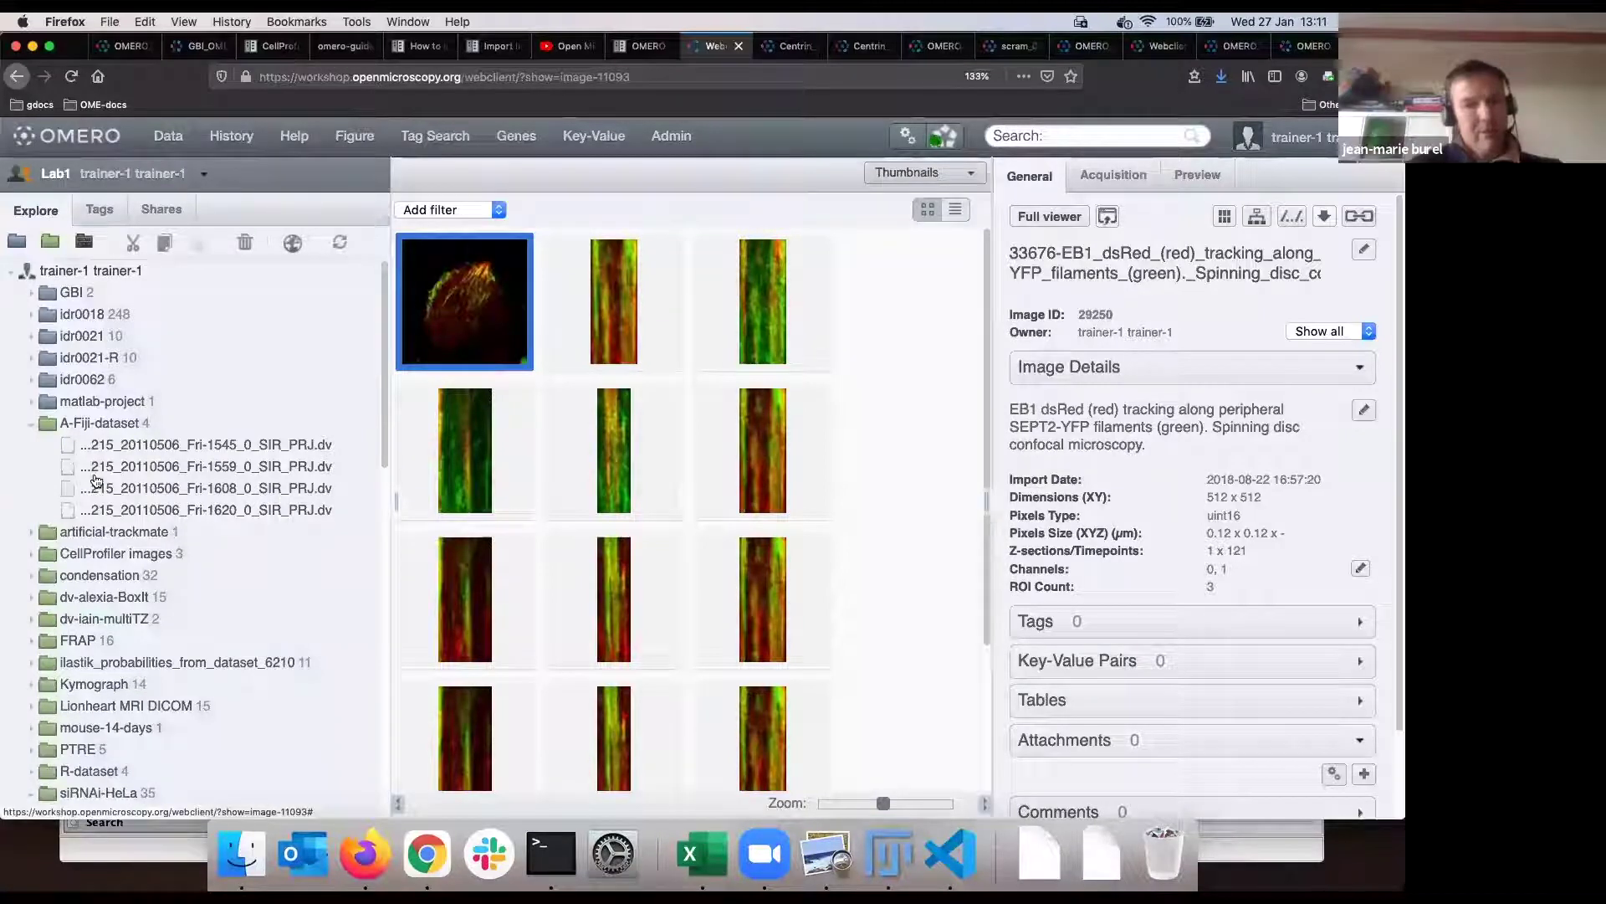
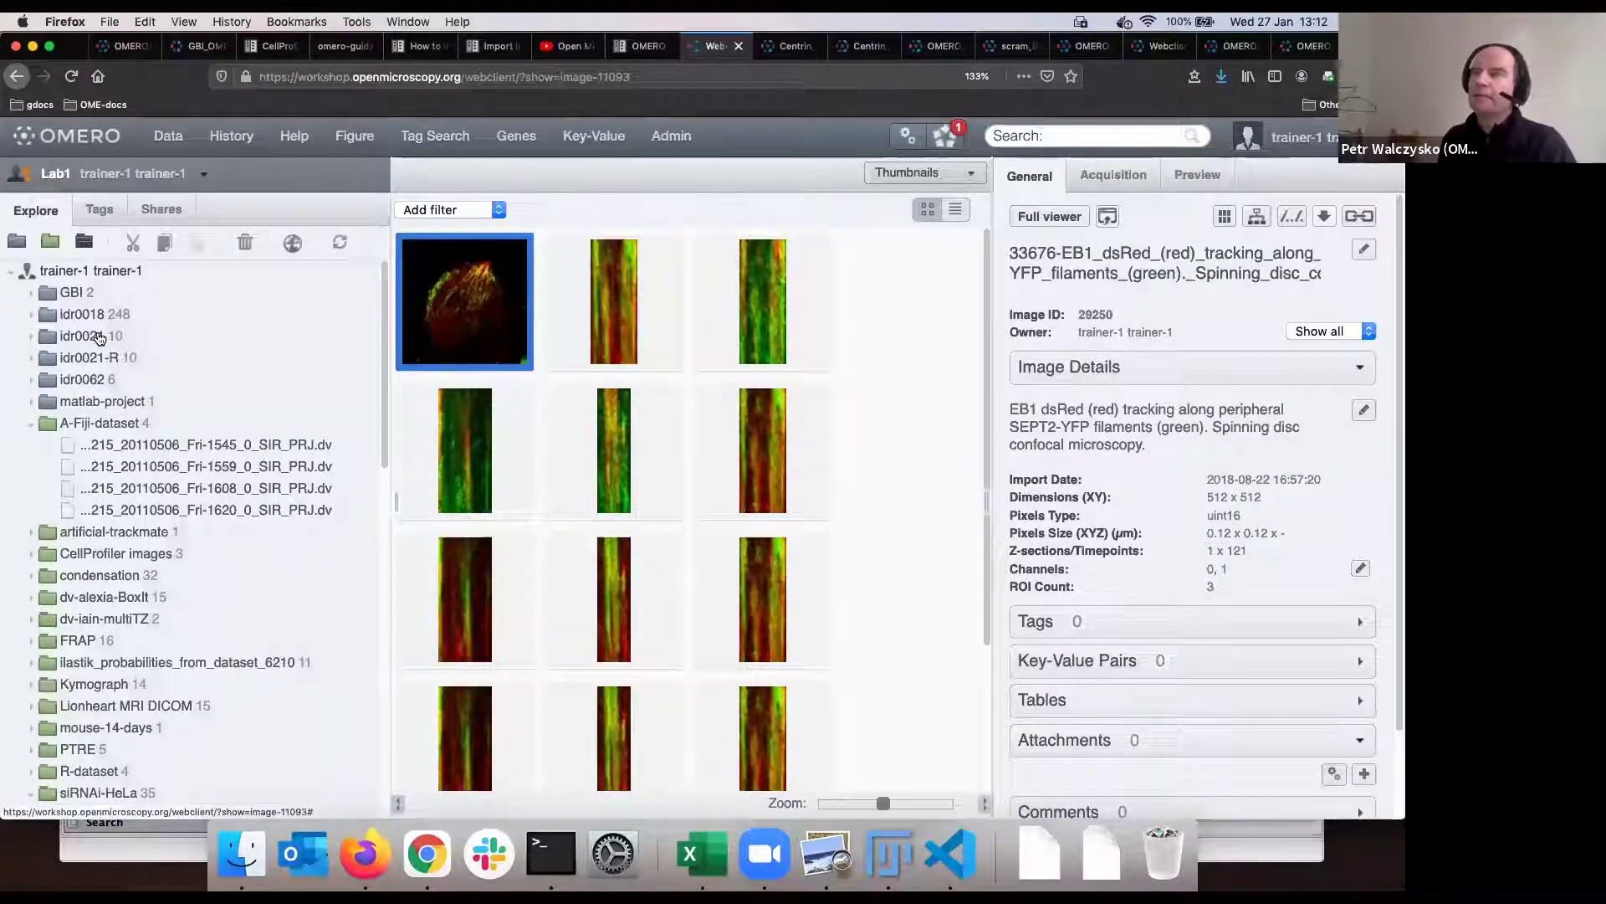
Choose your own user from the Lab1 group's member list to show your data
{"action": "left_click", "coordinate": [53, 174]}
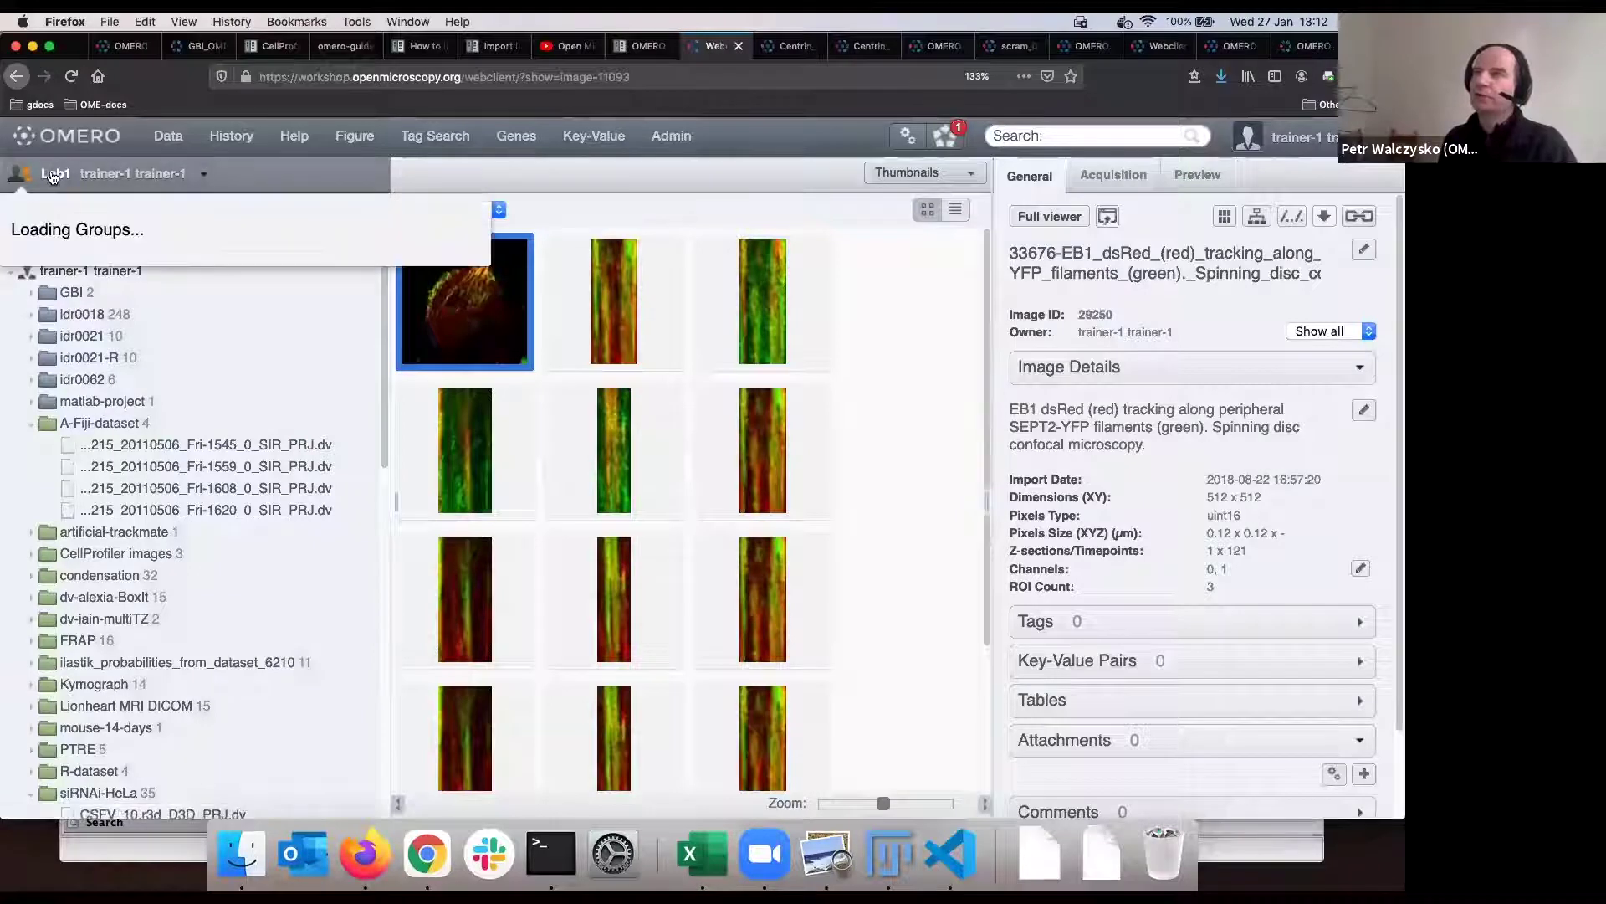
{"action": "mouse_move", "coordinate": [84, 255]}
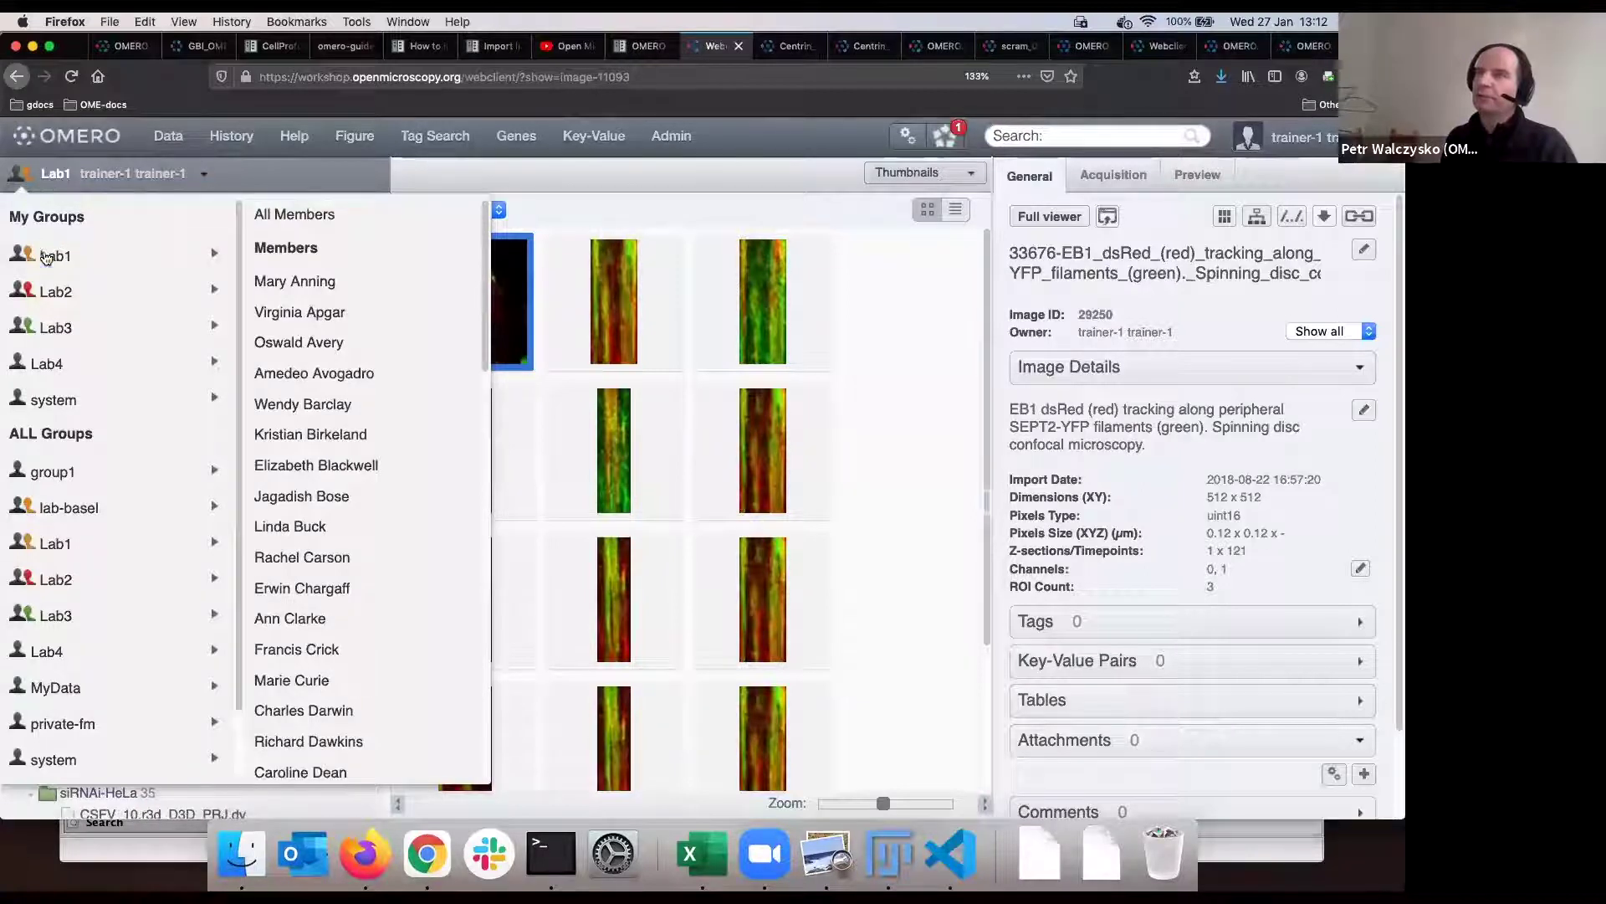
{"action": "scroll", "coordinate": [305, 365], "scroll_direction": "down", "scroll_amount": 10}
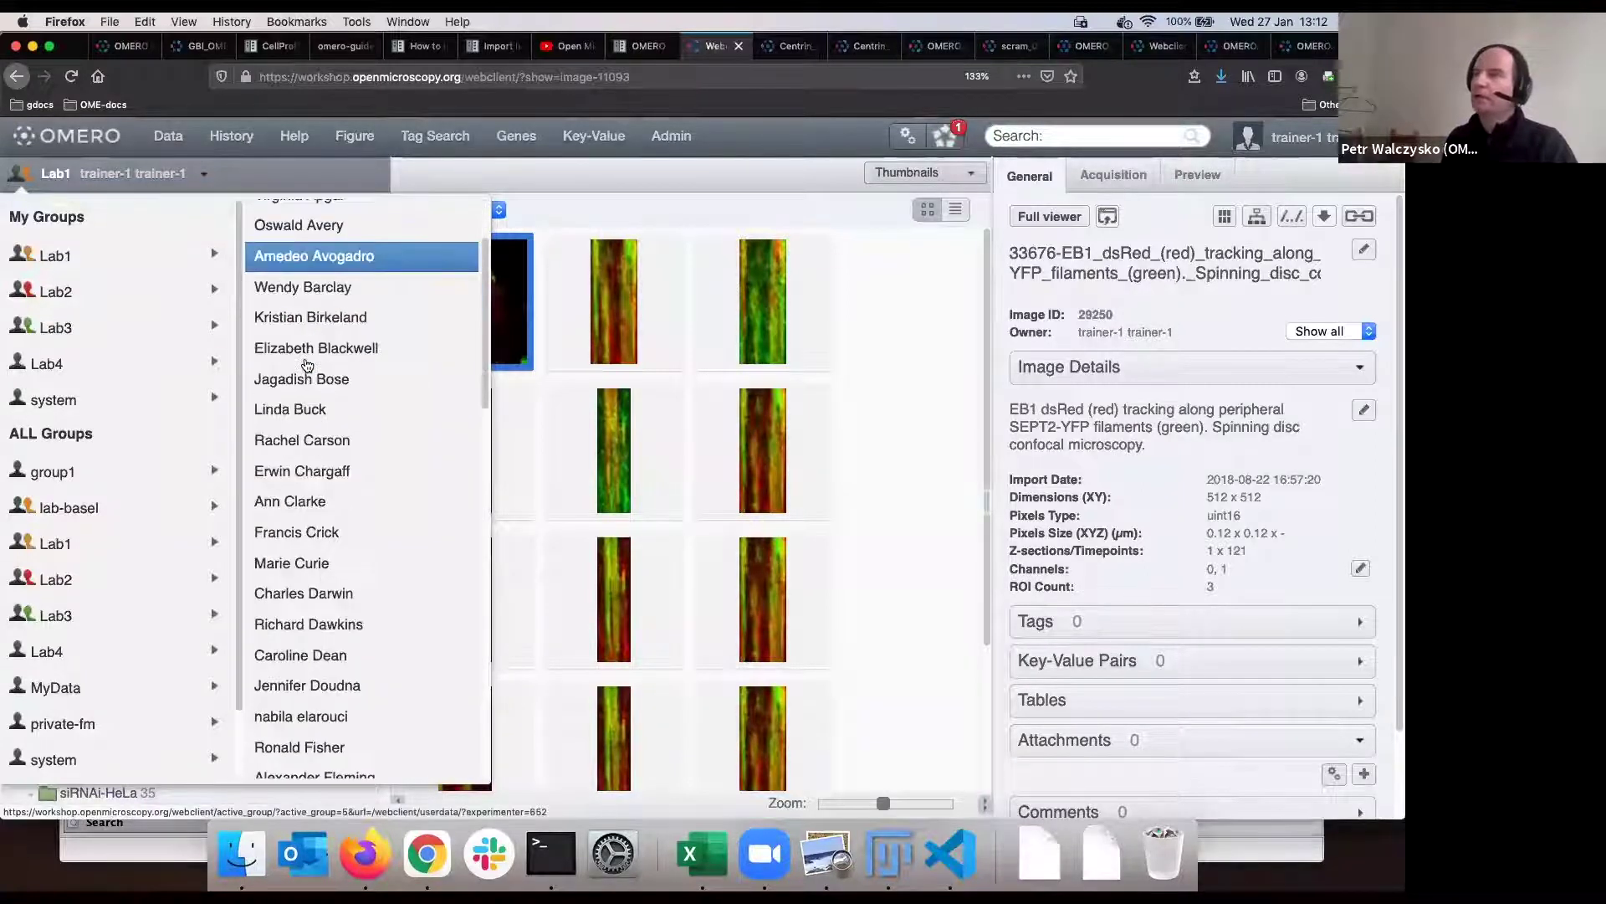
{"action": "scroll", "coordinate": [304, 366], "scroll_direction": "down", "scroll_amount": 10}
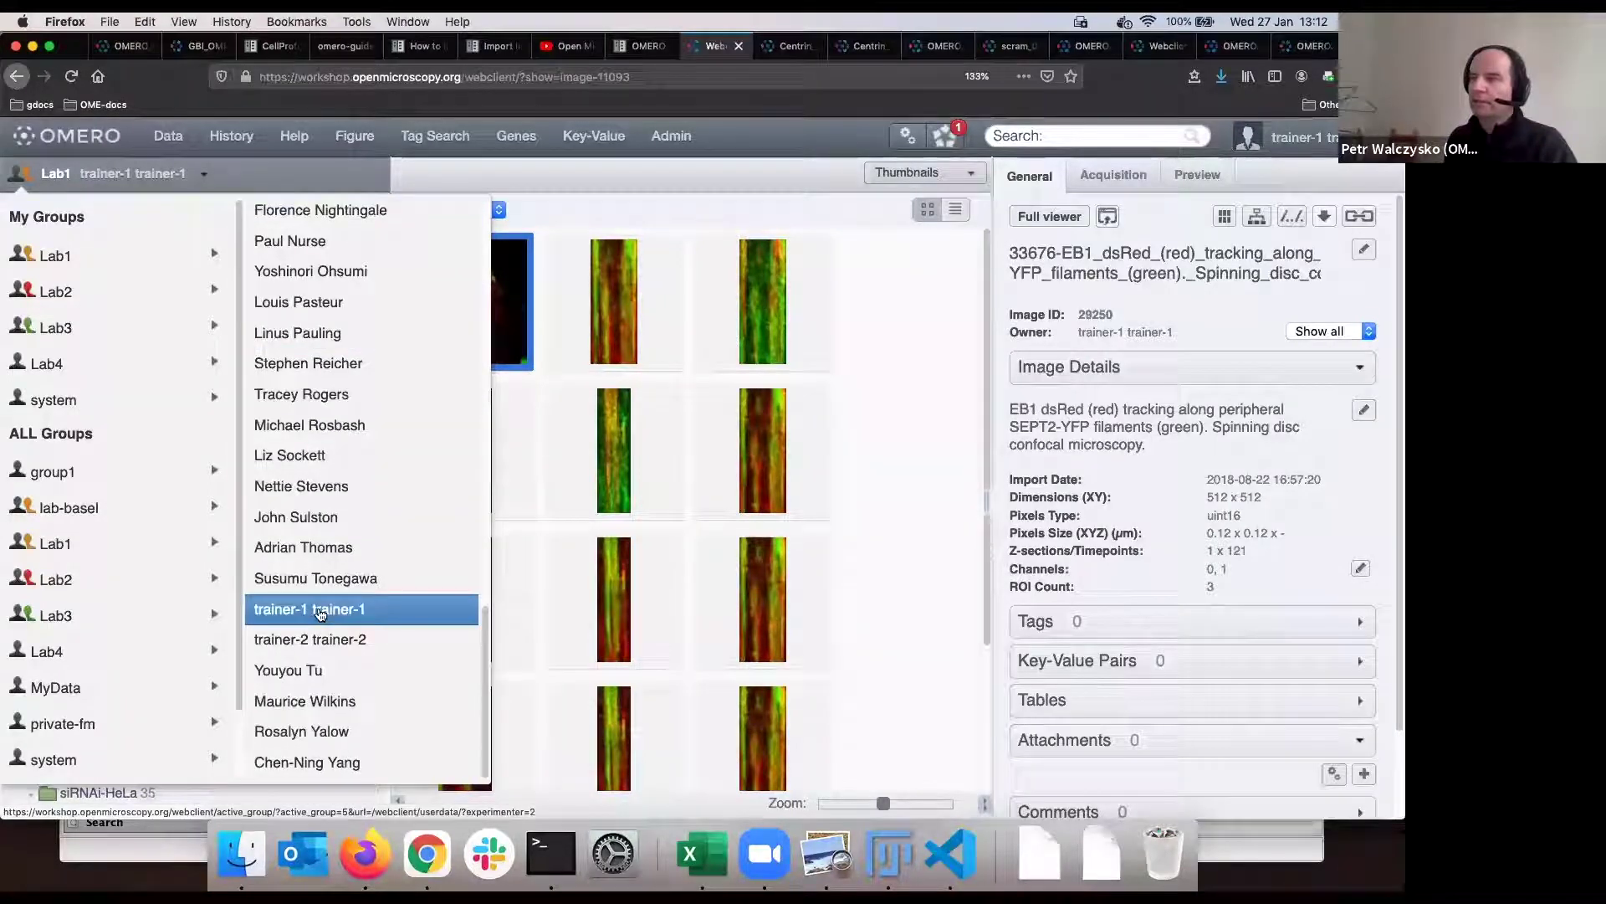
{"action": "left_click", "coordinate": [315, 612]}
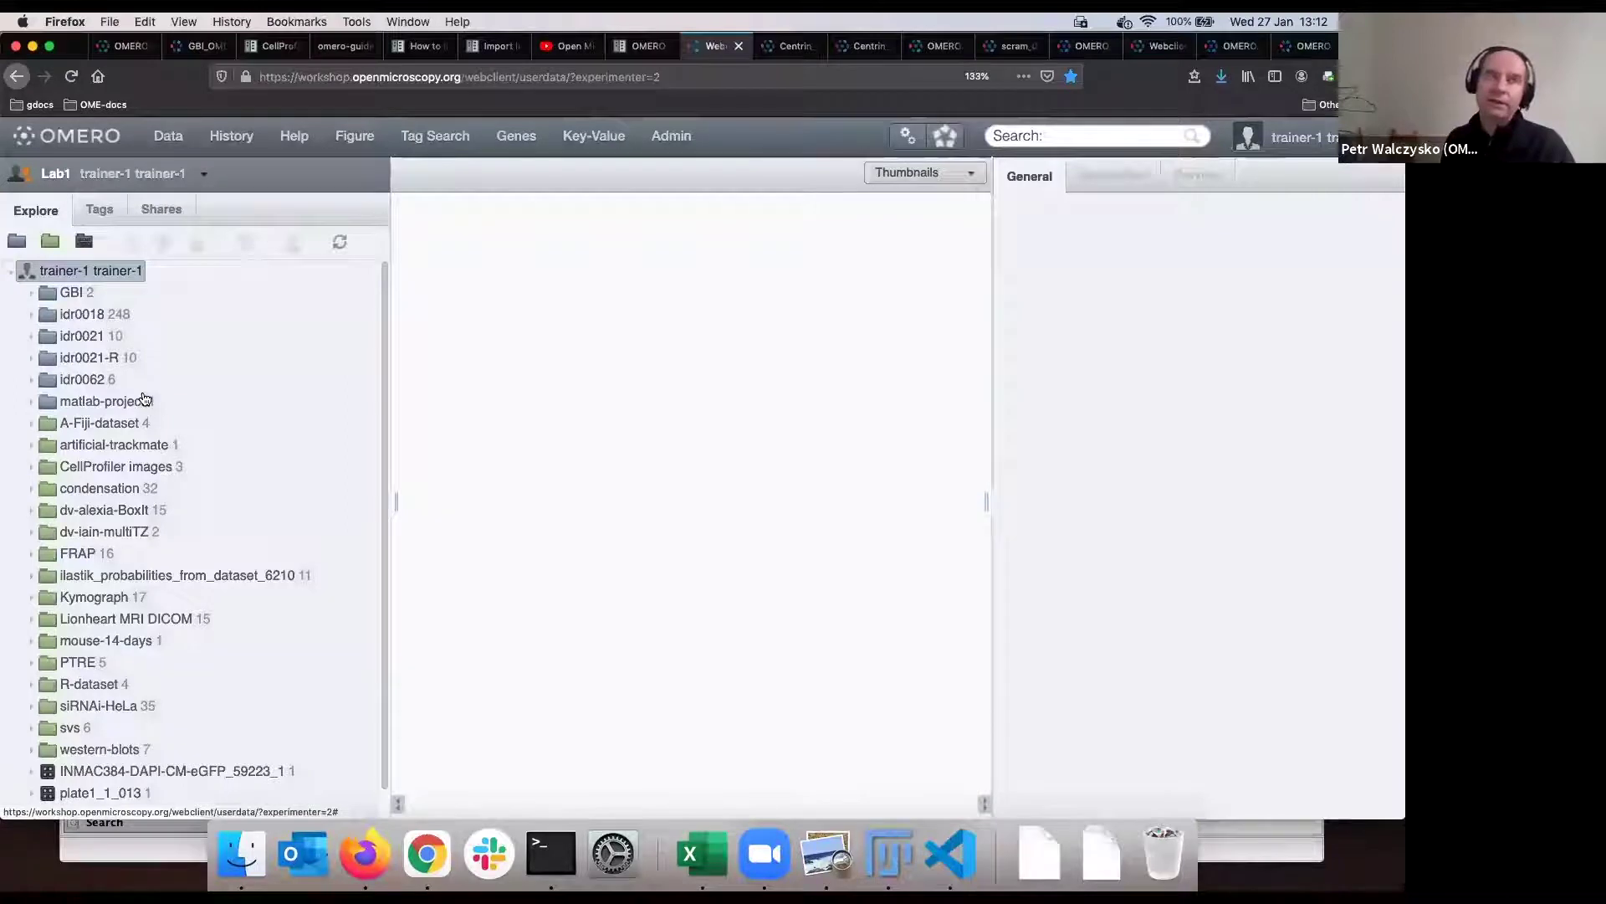
Expand idr0021, briefly view CDK5RAP2-C's images, collapse it, and show the project details
{"action": "double_click", "coordinate": [84, 341]}
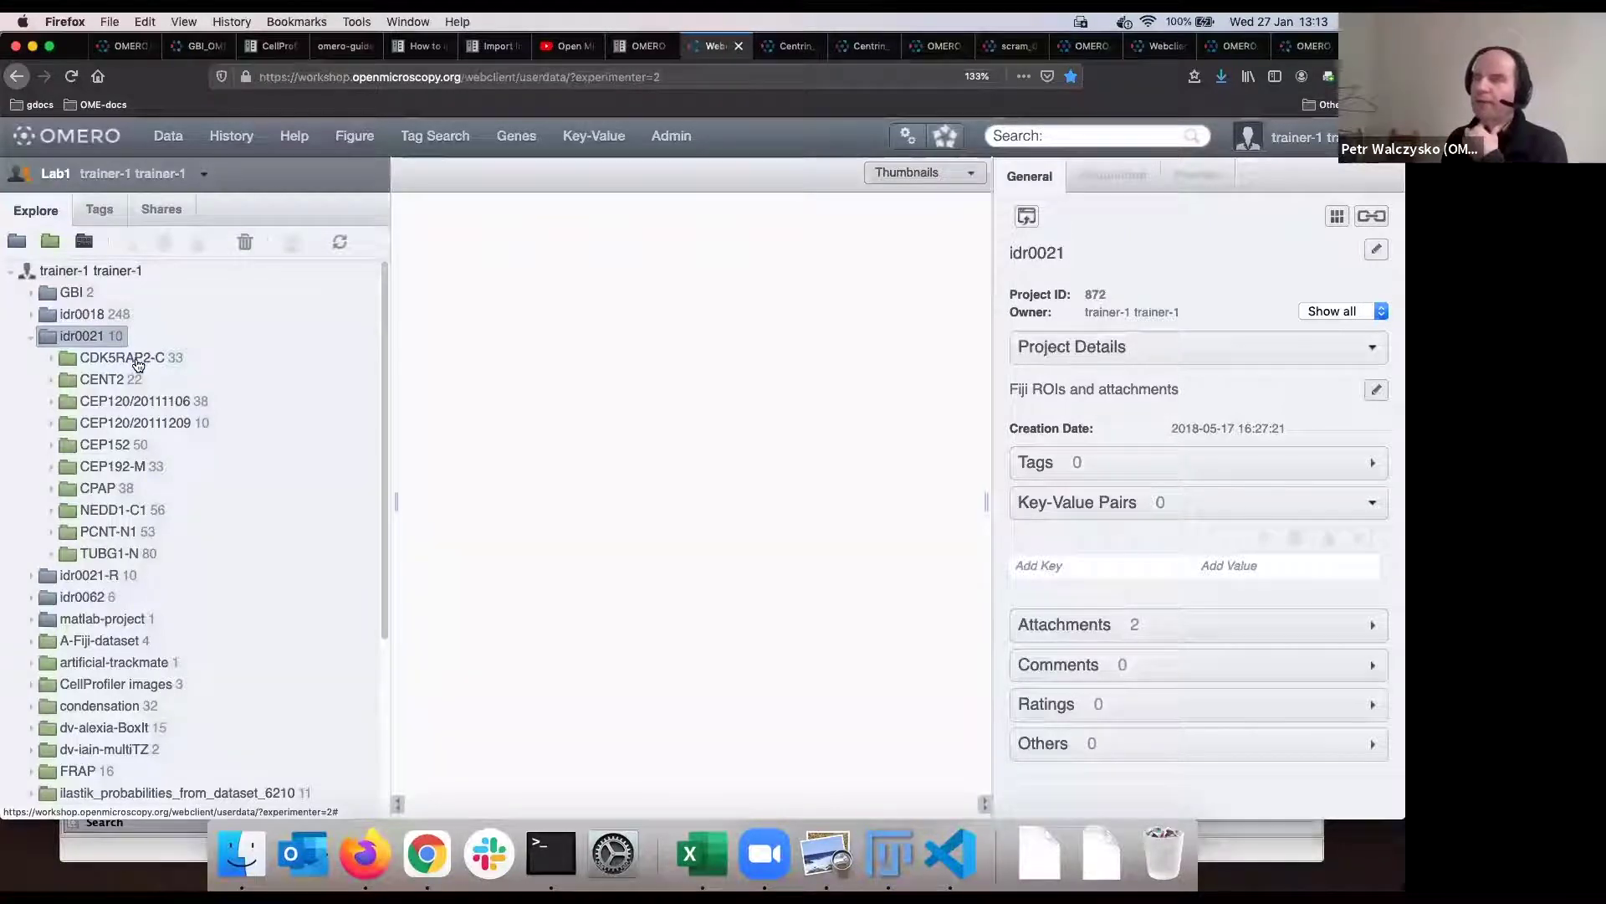
{"action": "left_click", "coordinate": [138, 364]}
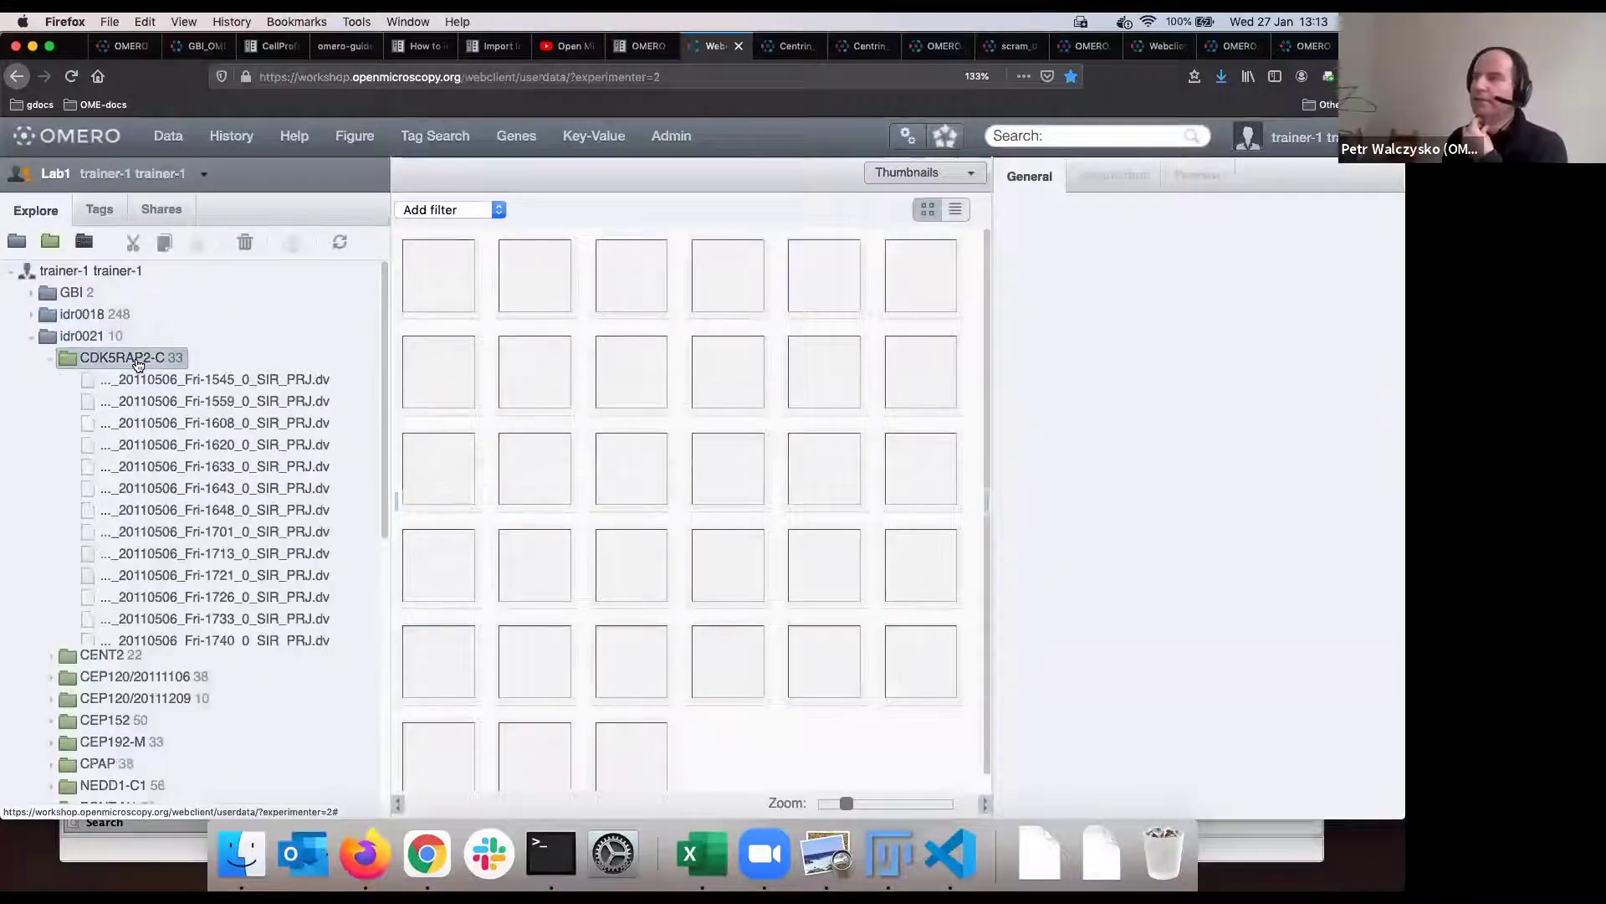
{"action": "left_click", "coordinate": [50, 360]}
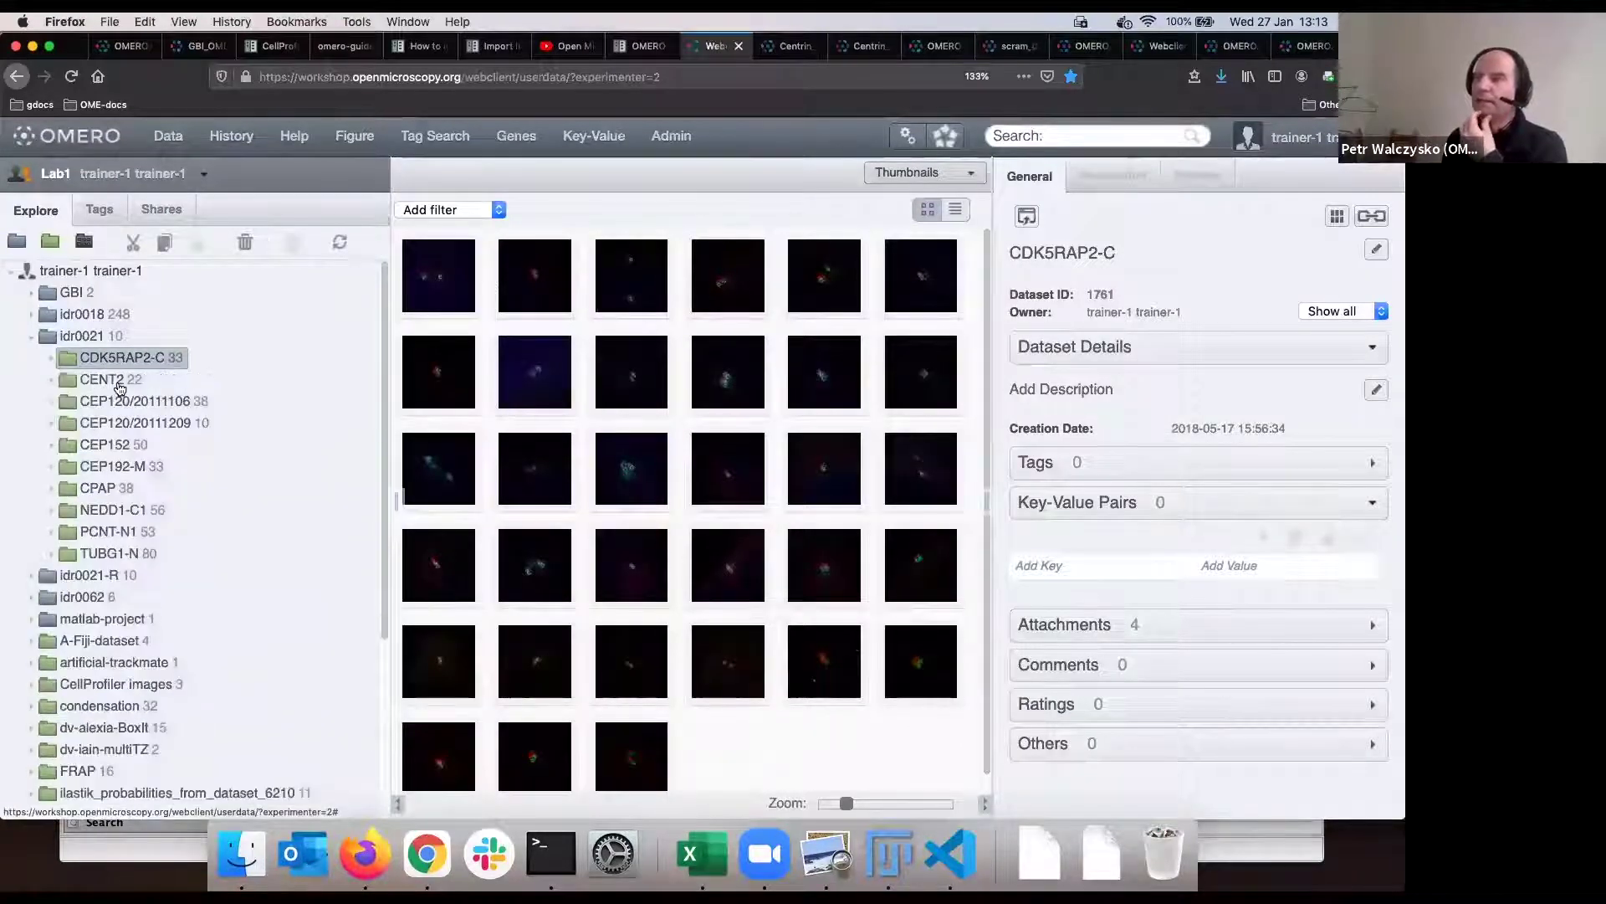
{"action": "left_click", "coordinate": [87, 339]}
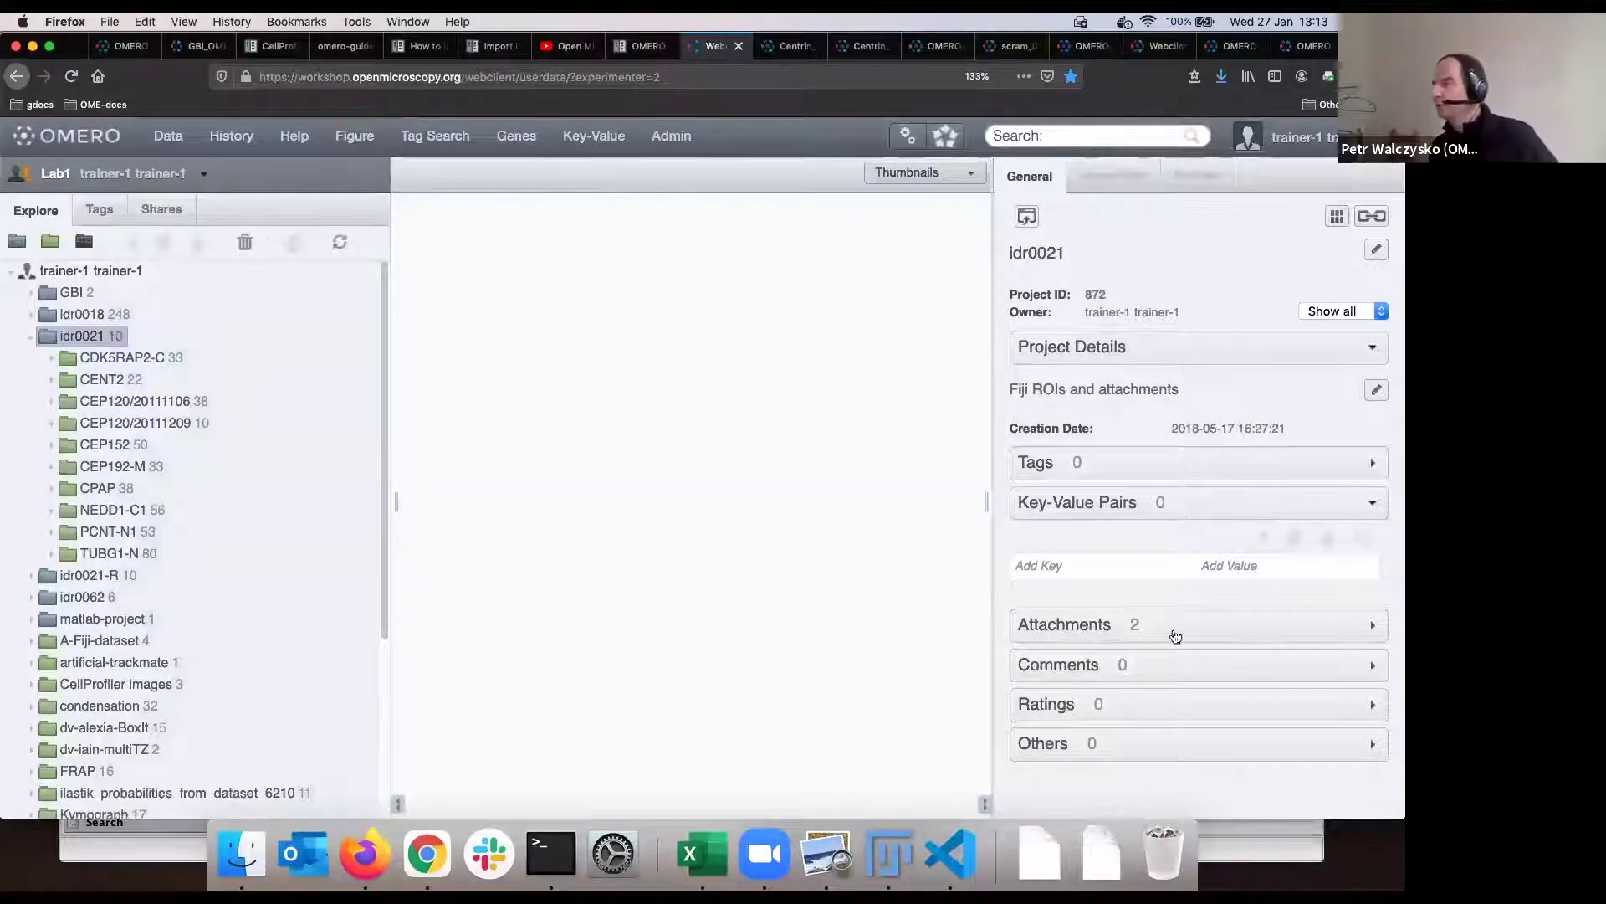
Expand the project's attachments and open the Summary_from_Fiji table for viewing
{"action": "left_click", "coordinate": [1215, 622]}
{"action": "mouse_move", "coordinate": [1117, 700]}
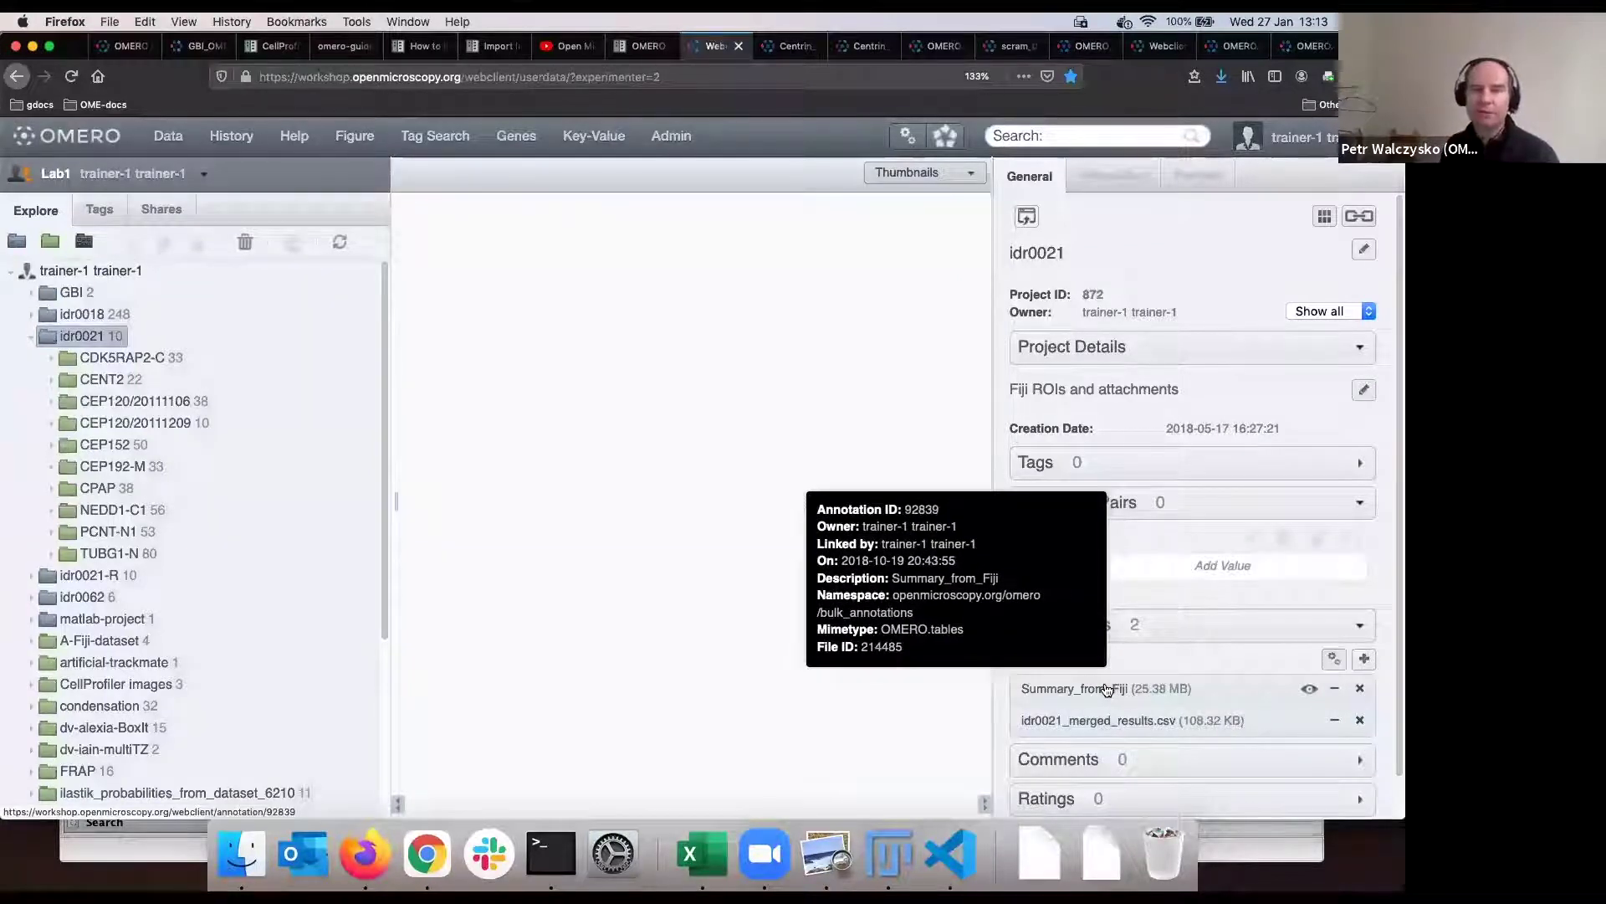
{"action": "left_click", "coordinate": [1310, 691]}
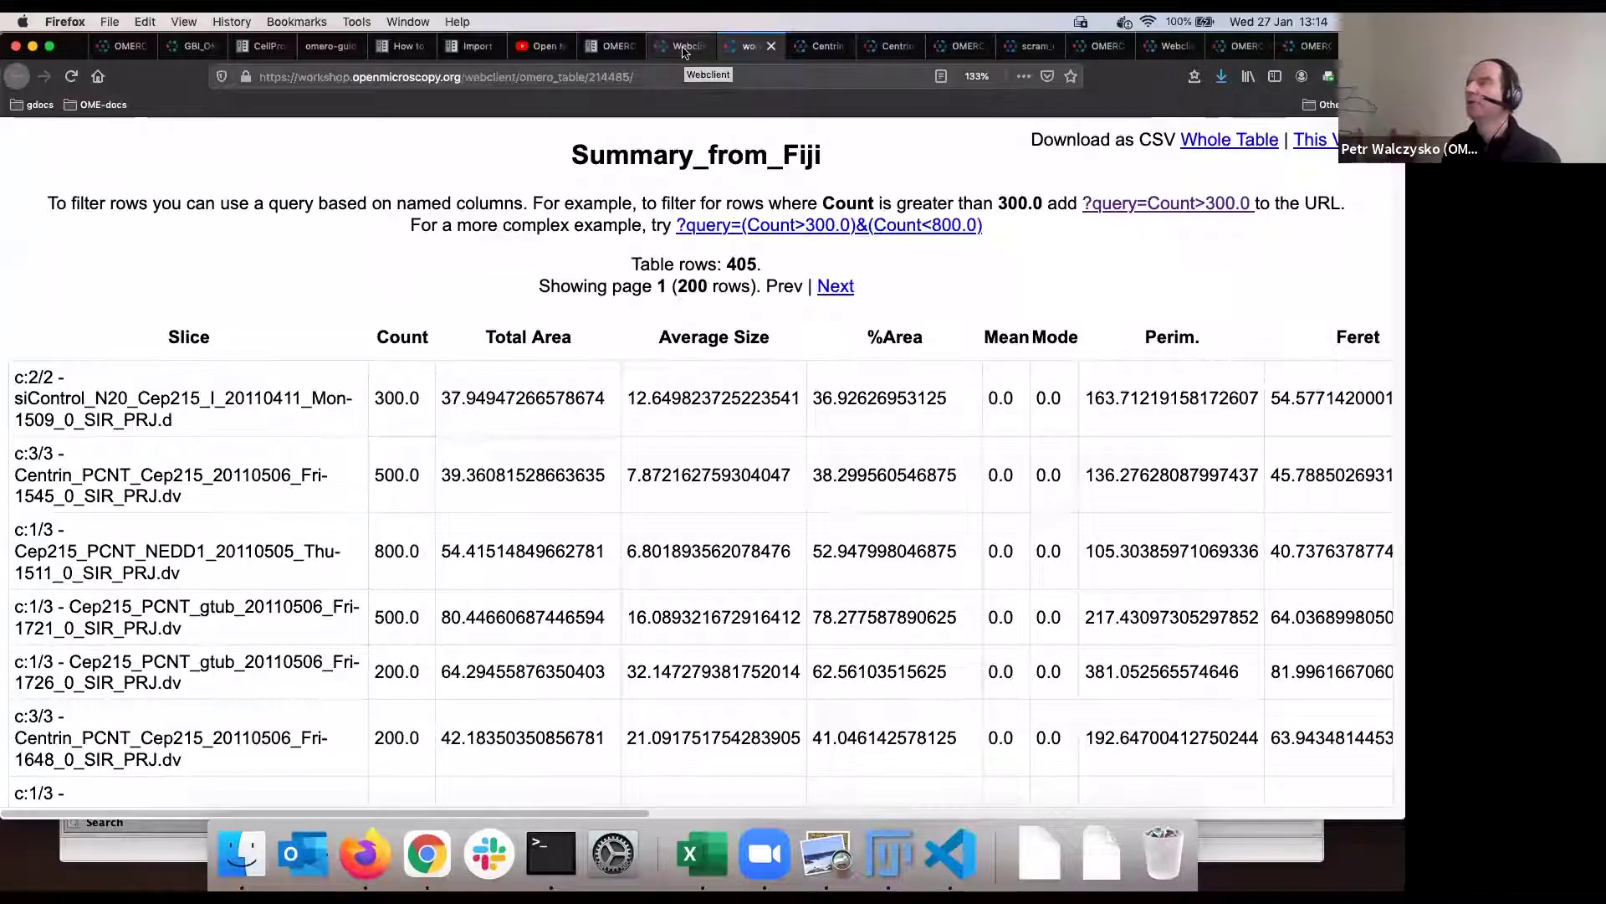
Compare the Summary_from_Fiji table with the project details, then return to idr0021
{"action": "key", "text": "ctrl+shift+Tab"}
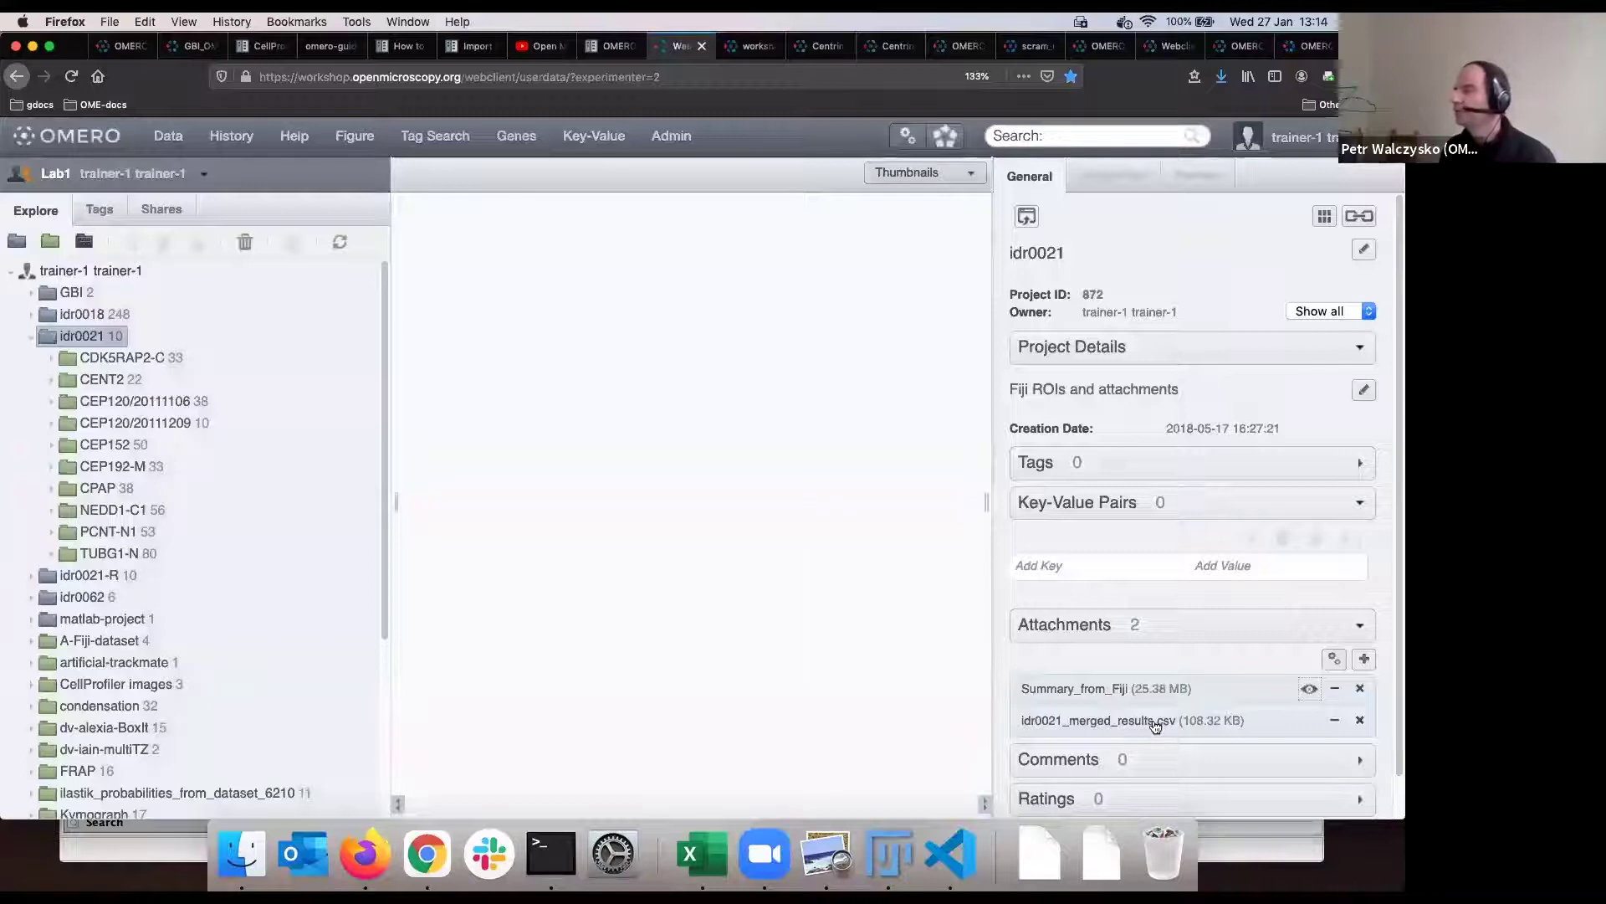
{"action": "mouse_move", "coordinate": [1153, 727]}
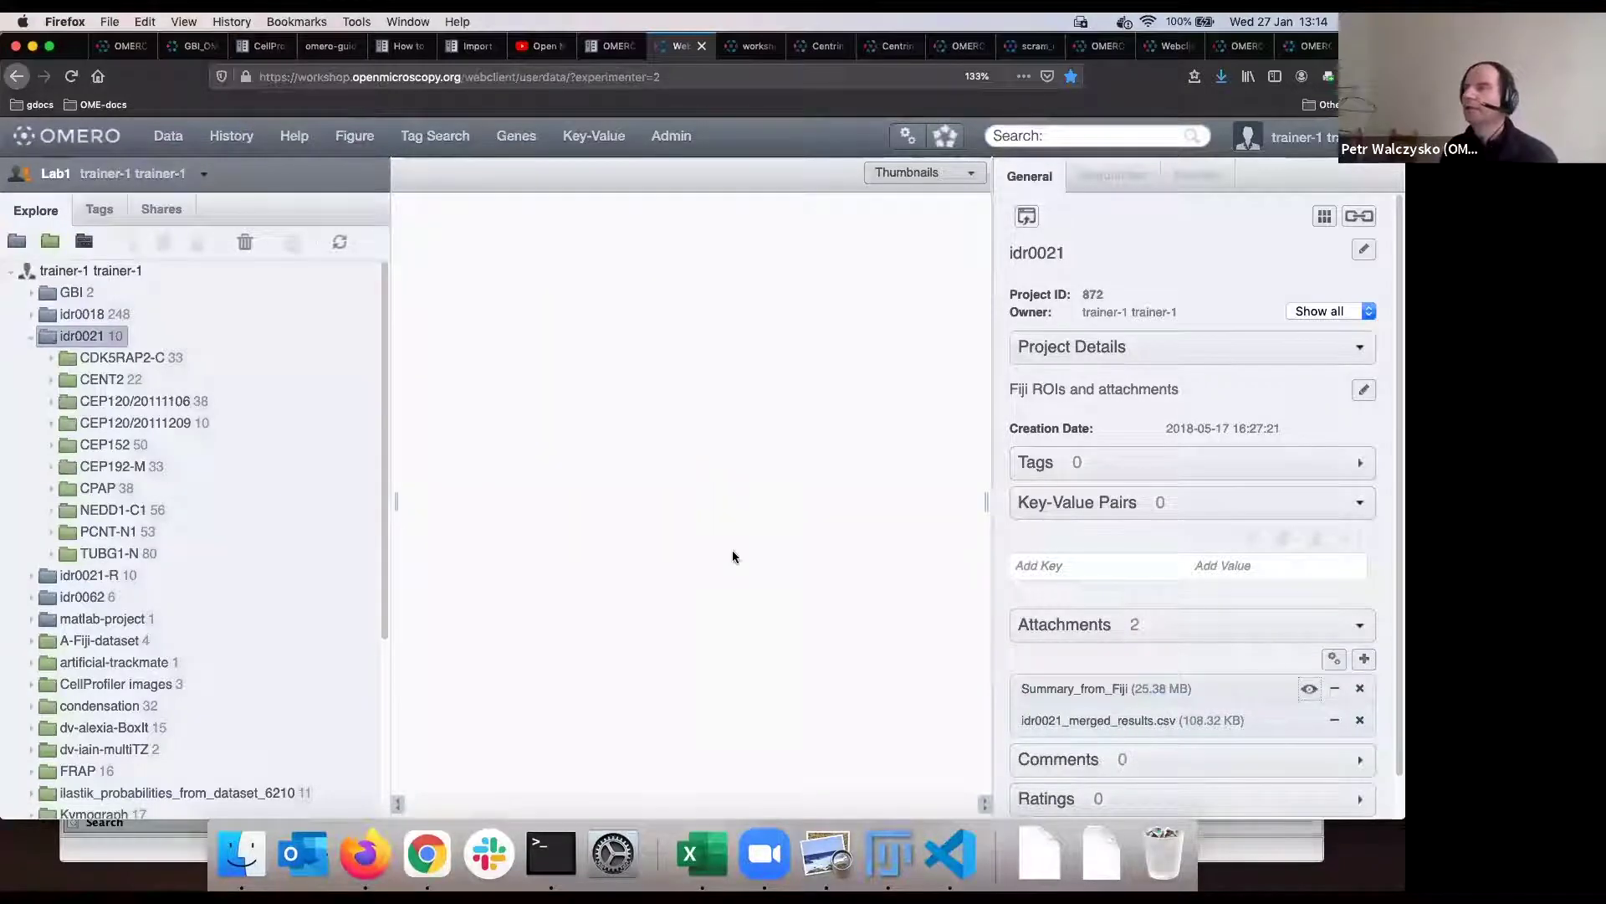
{"action": "mouse_move", "coordinate": [1062, 719]}
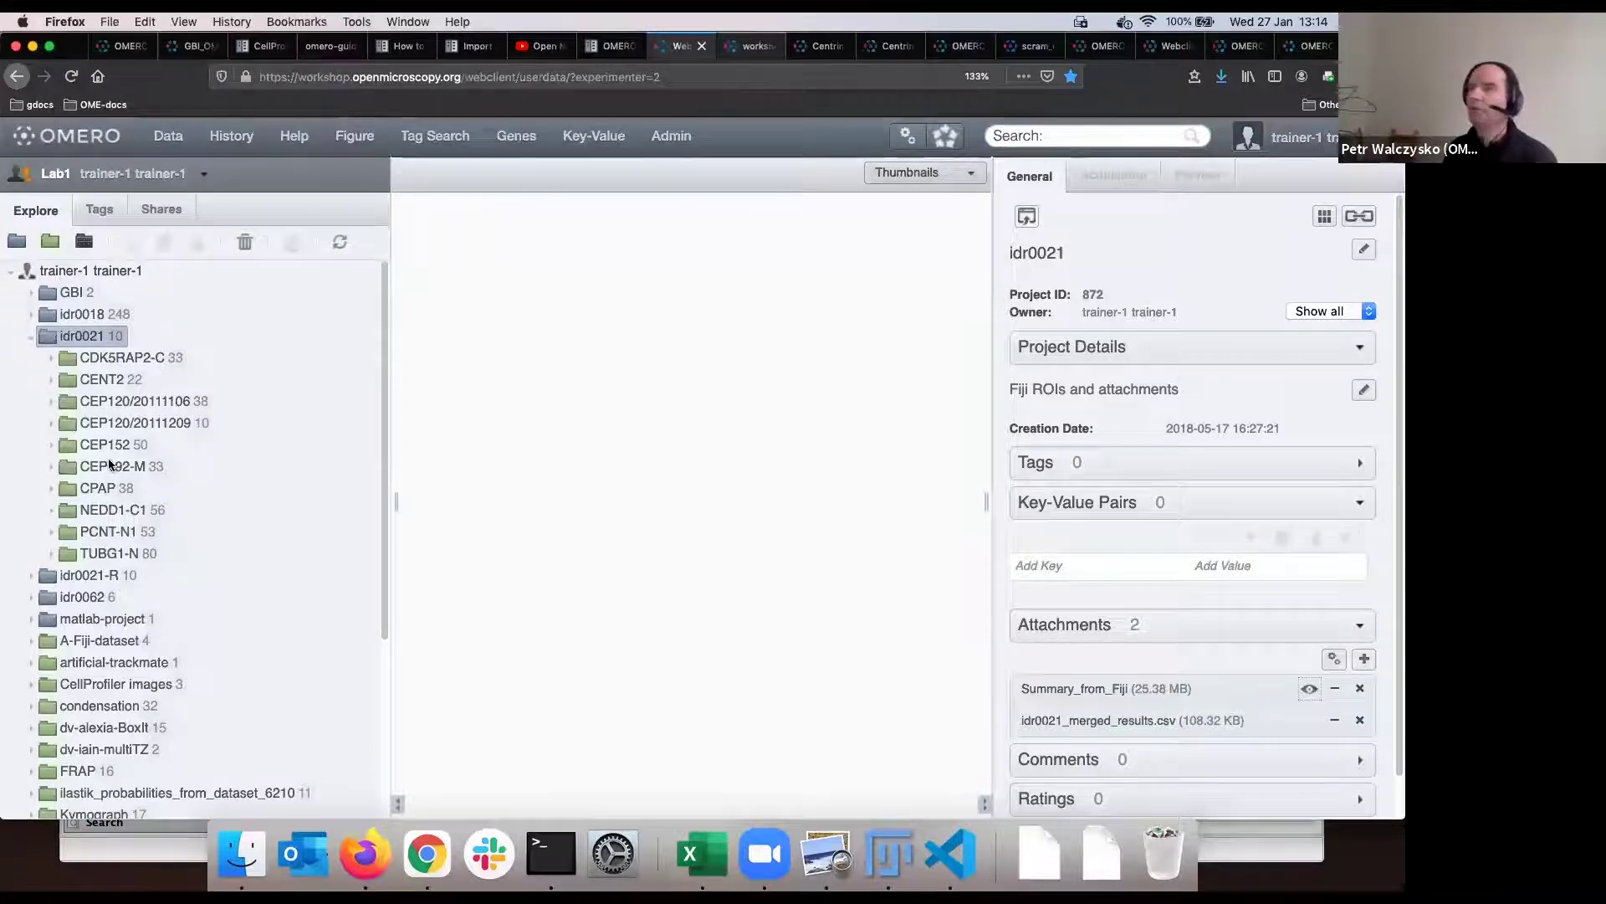
{"action": "key", "text": "ctrl+Tab"}
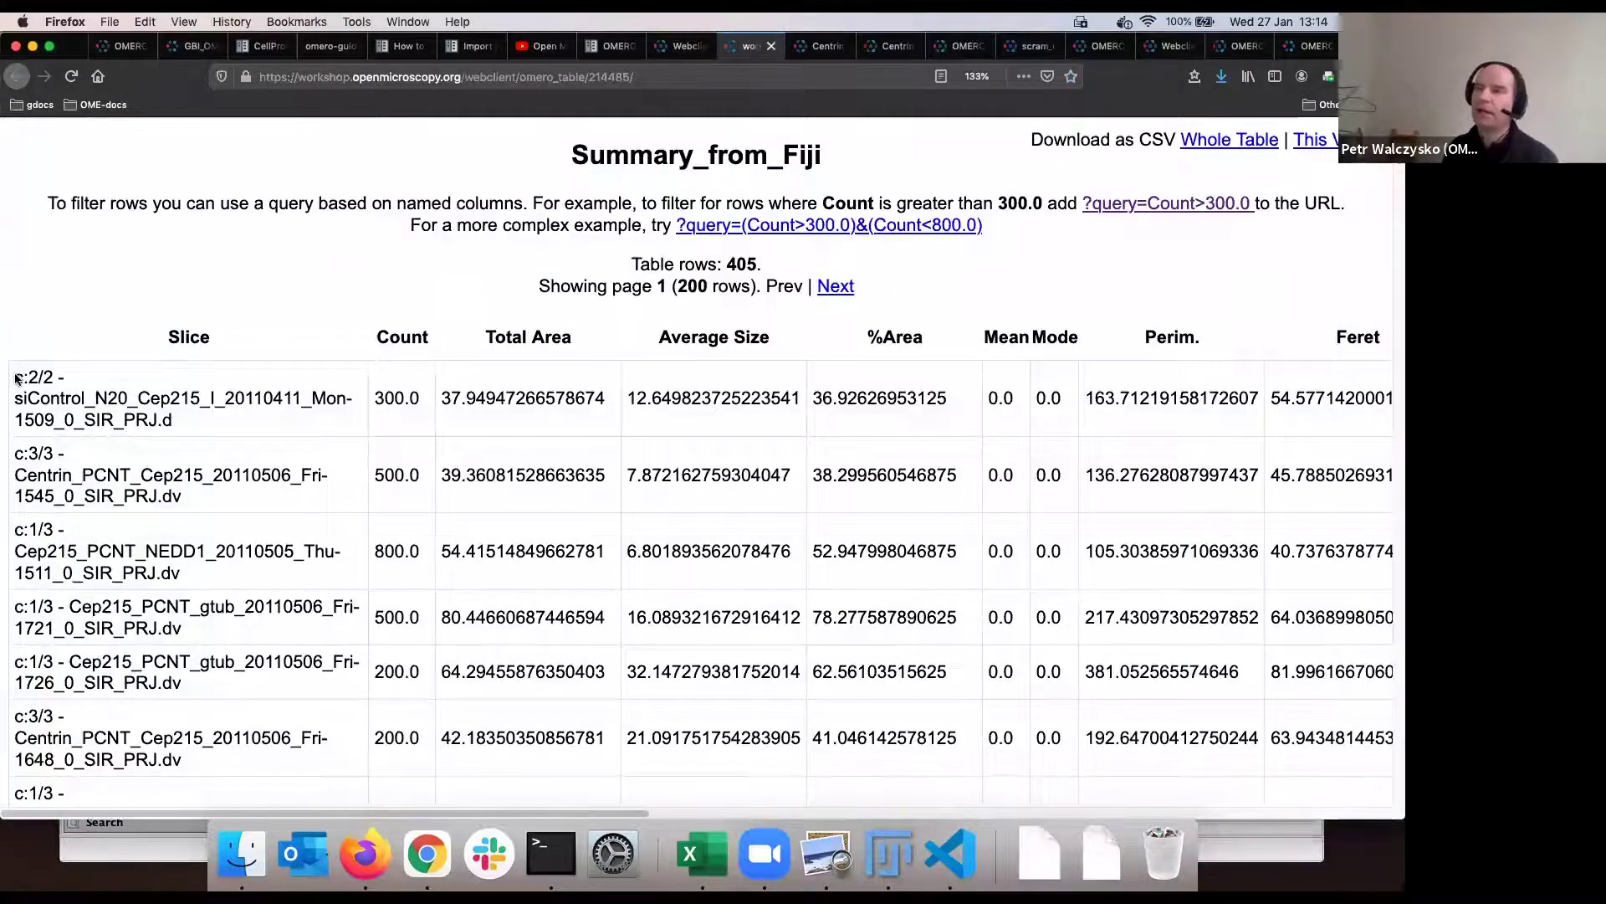
{"action": "triple_click", "coordinate": [214, 420]}
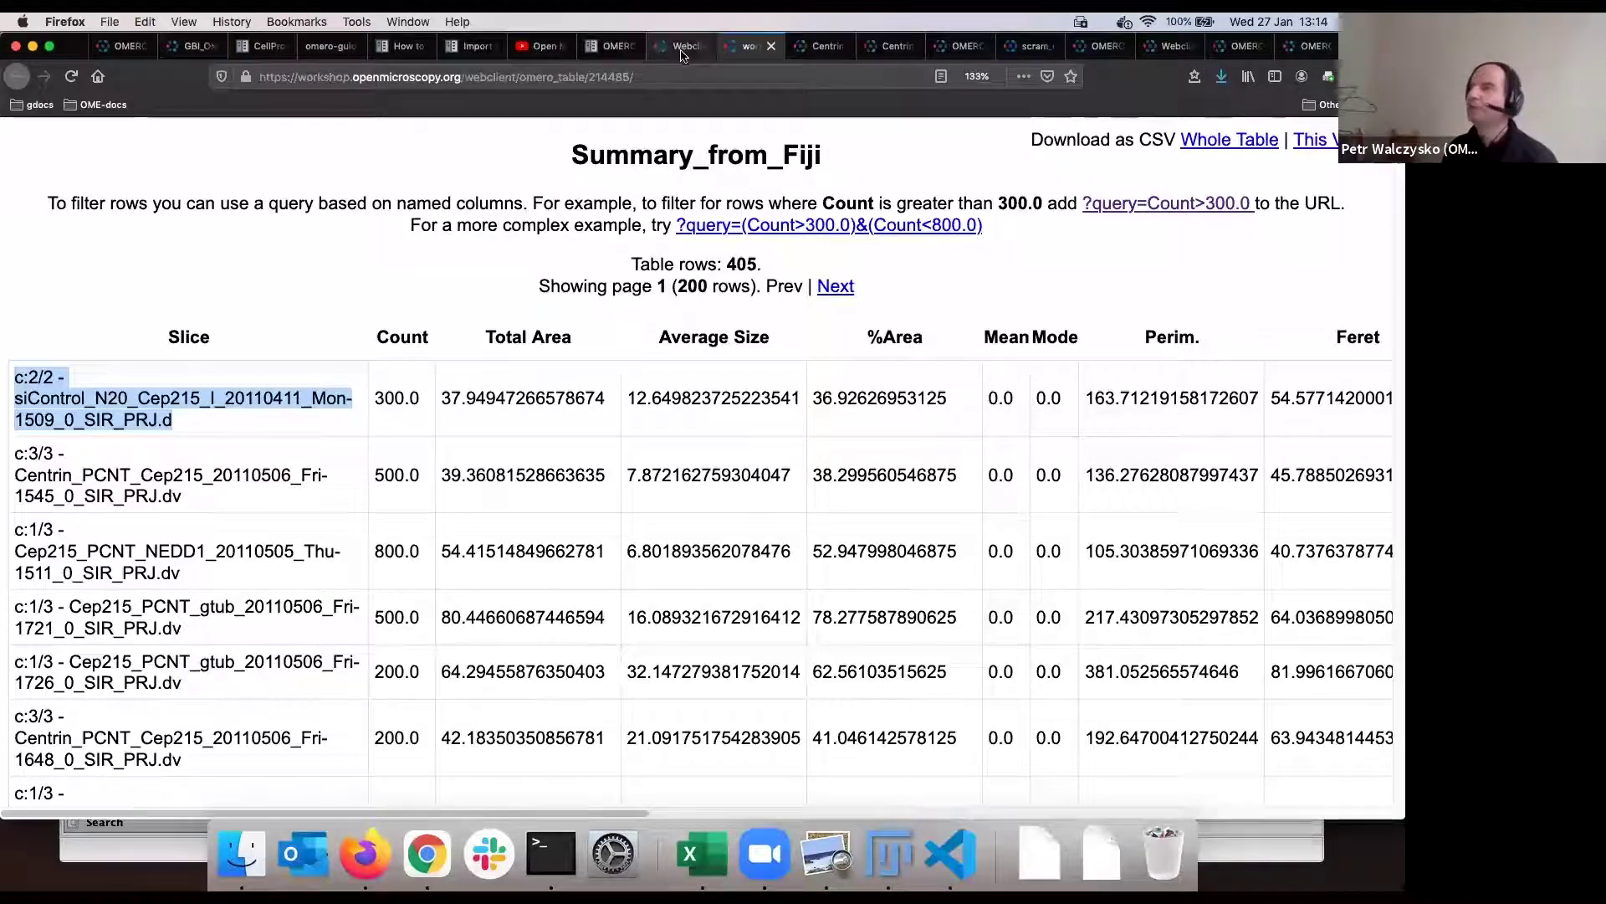
{"action": "left_click", "coordinate": [682, 52]}
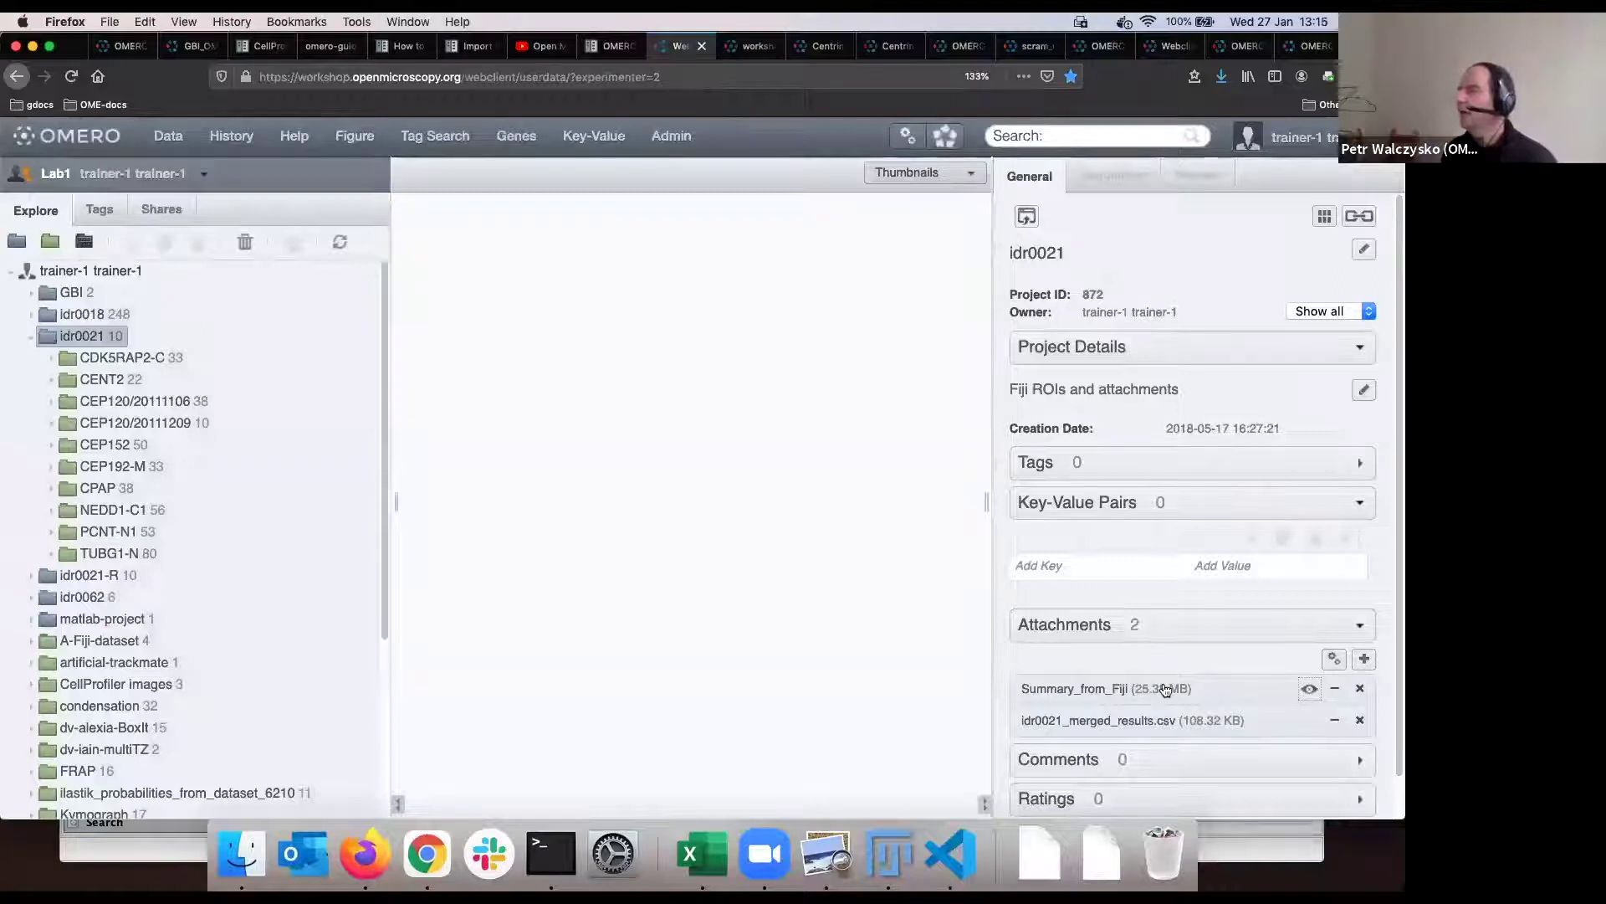
{"action": "mouse_move", "coordinate": [1167, 687]}
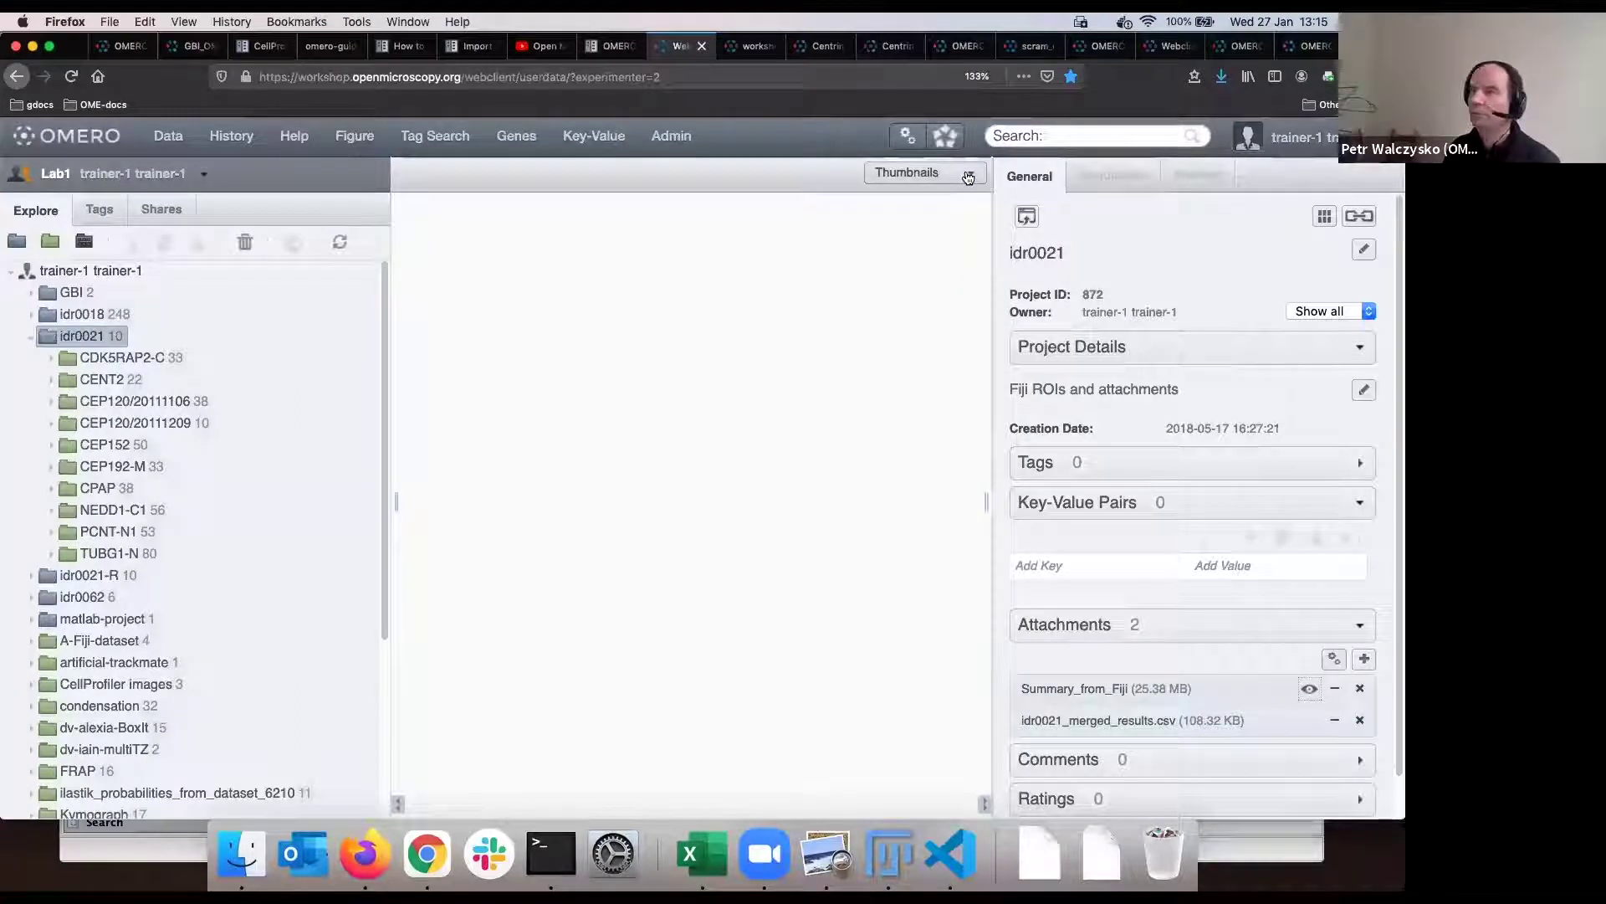
Switch the centre pane to Parade view with all idr0021 datasets loaded
{"action": "left_click", "coordinate": [966, 177]}
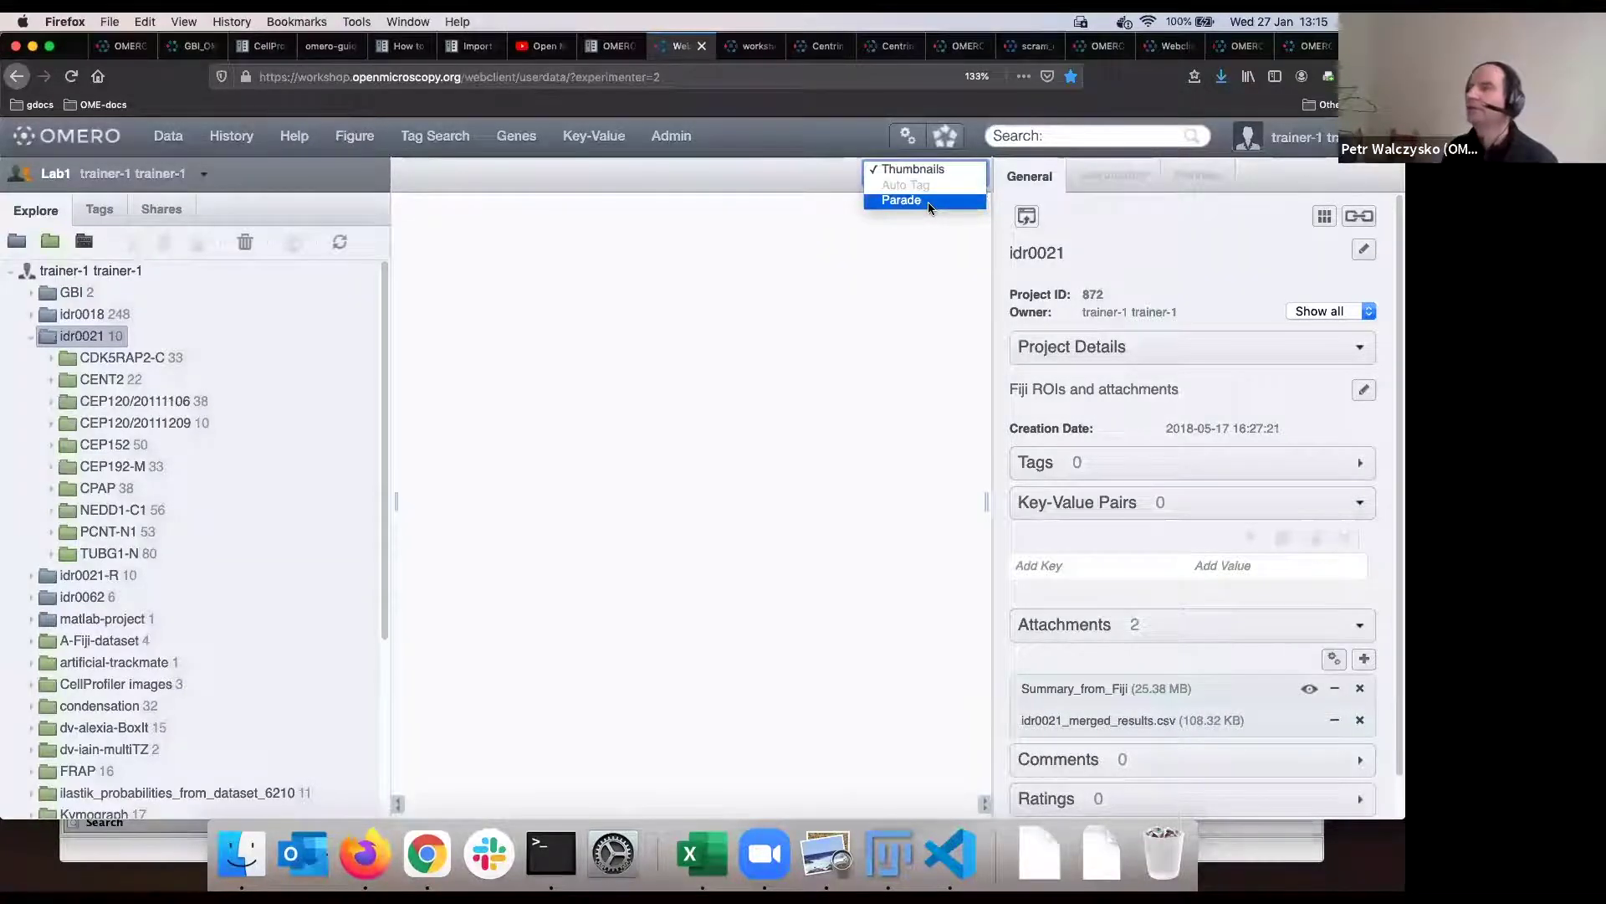
{"action": "left_click", "coordinate": [927, 202]}
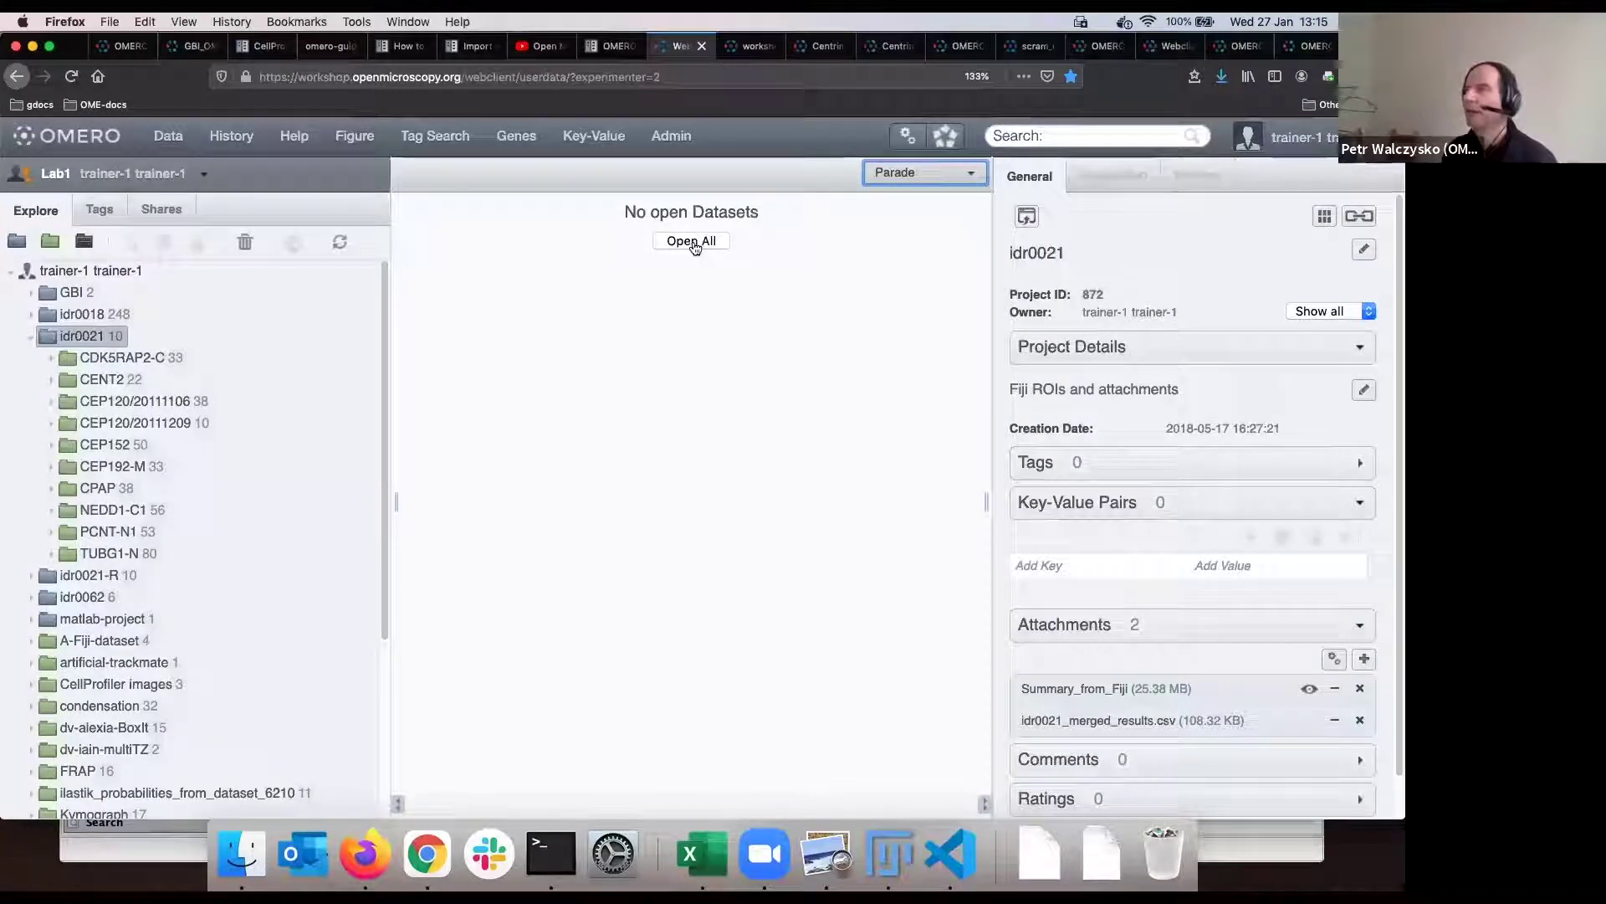
{"action": "left_click", "coordinate": [688, 243]}
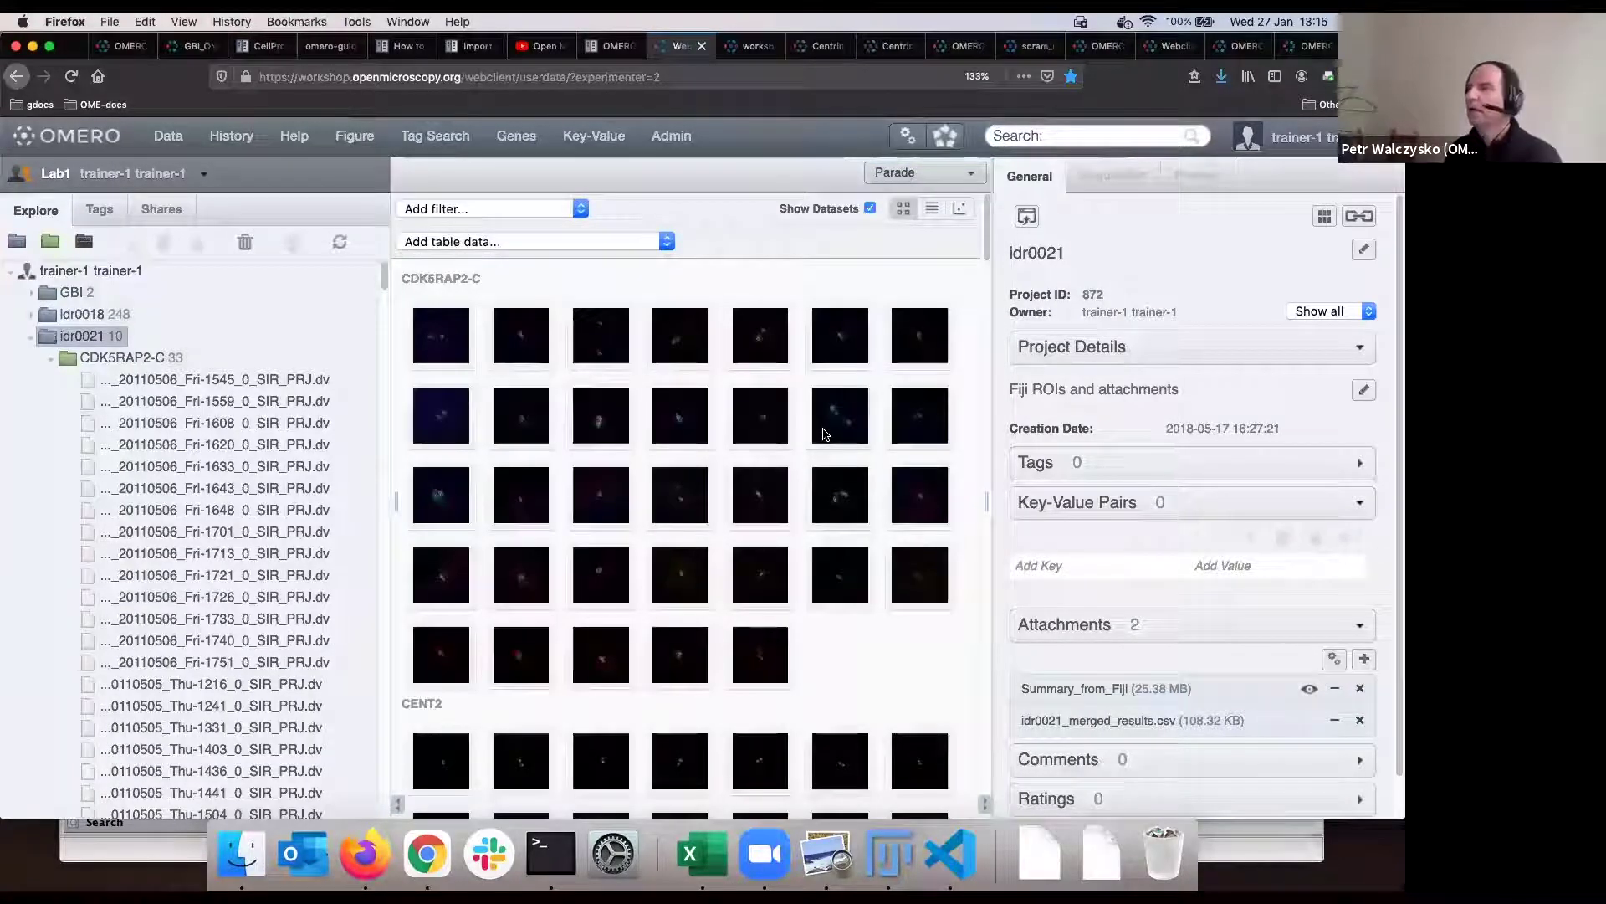
Add two ROI_count filters: greater than 15, and a second with threshold 36
{"action": "left_click", "coordinate": [580, 210]}
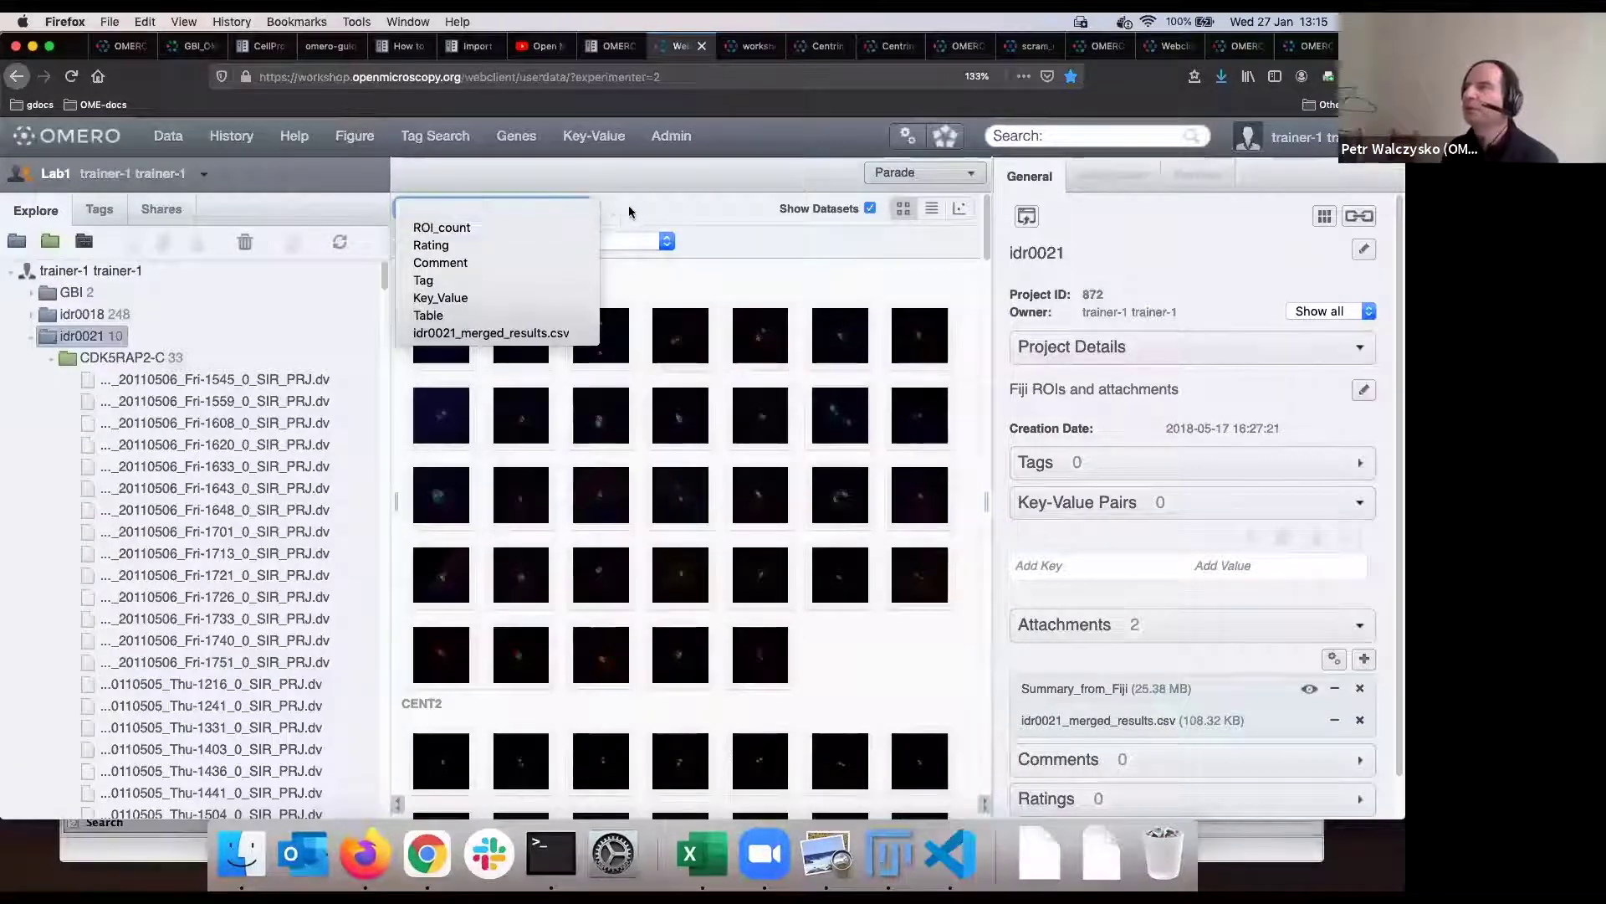
{"action": "left_click", "coordinate": [545, 234]}
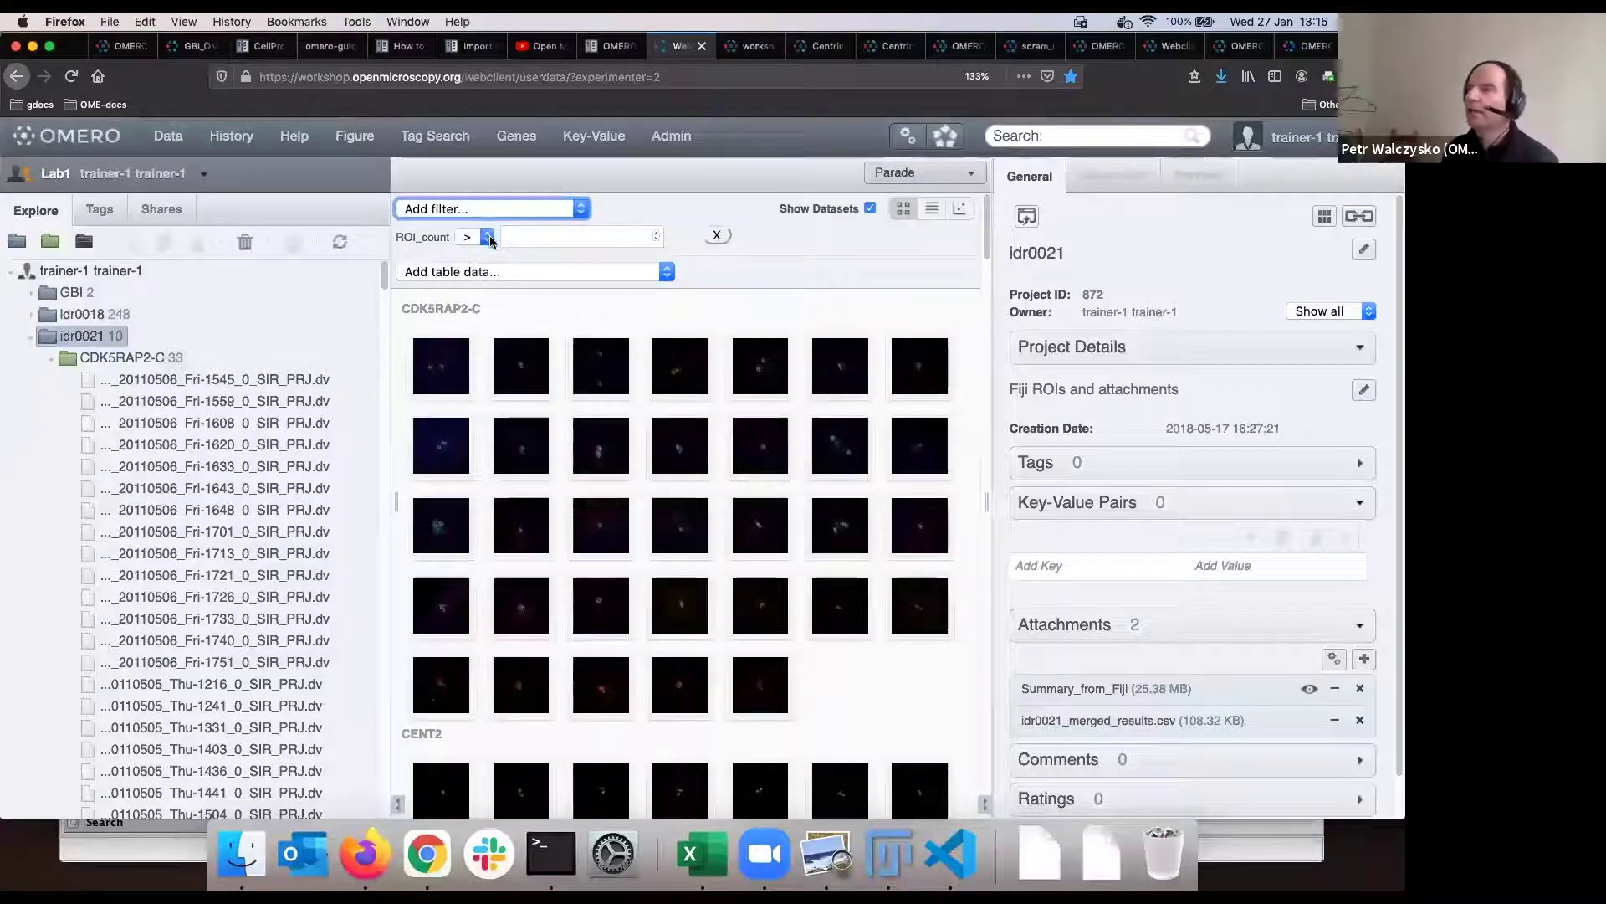
{"action": "left_click", "coordinate": [582, 209]}
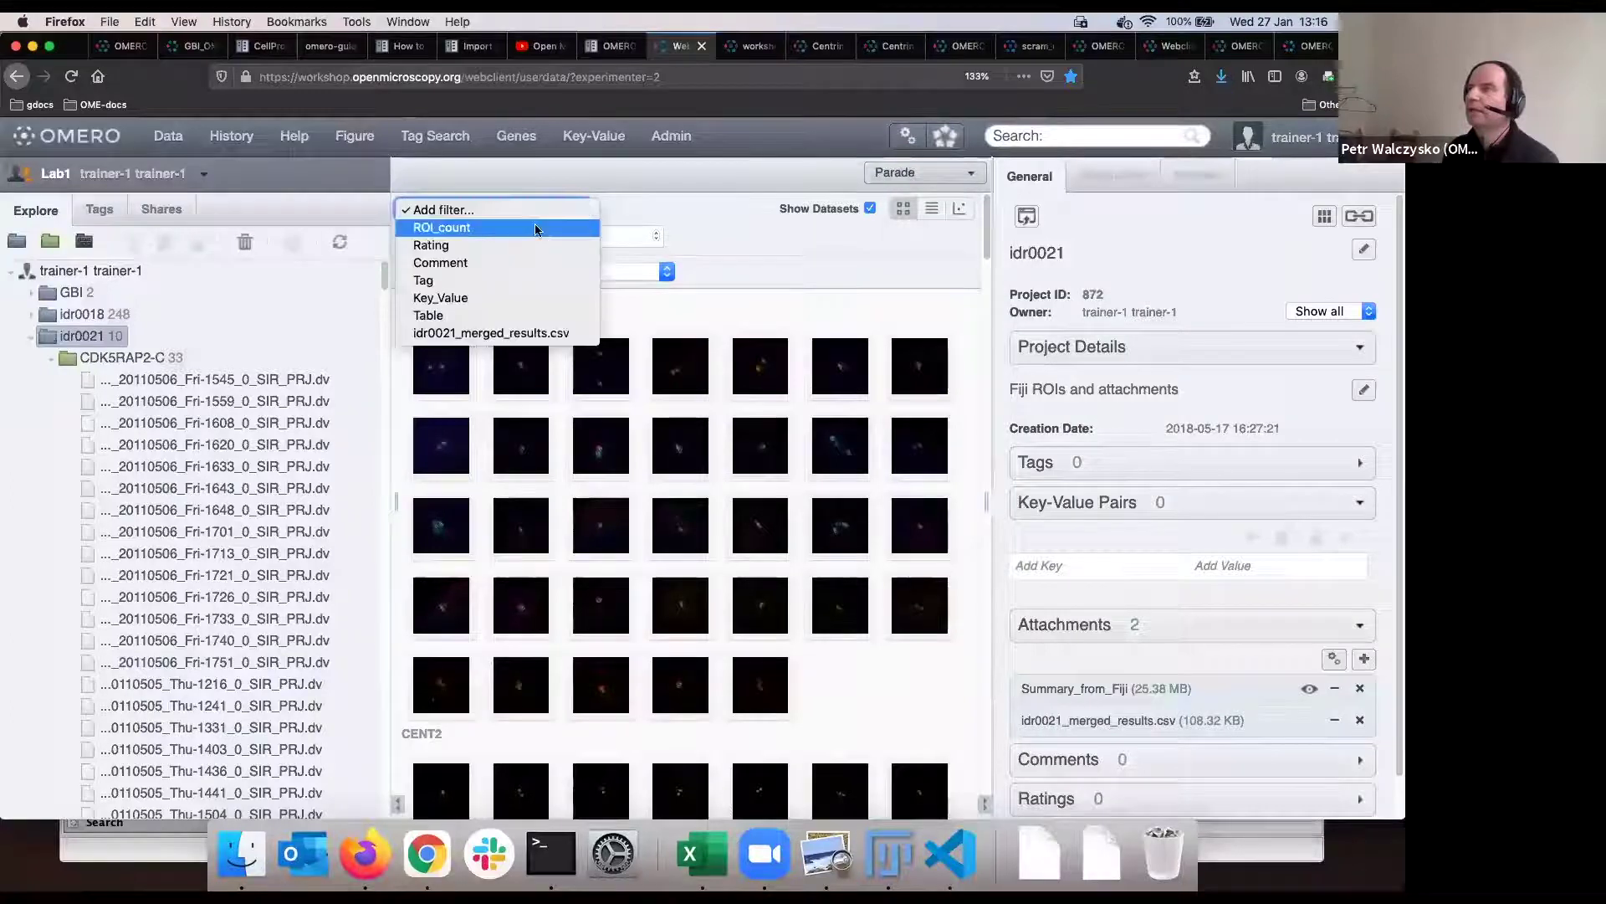
{"action": "left_click", "coordinate": [519, 226]}
{"action": "left_click", "coordinate": [487, 237]}
{"action": "left_click", "coordinate": [550, 232]}
{"action": "left_click", "coordinate": [558, 236]}
{"action": "type", "text": "15"}
{"action": "left_click", "coordinate": [525, 260]}
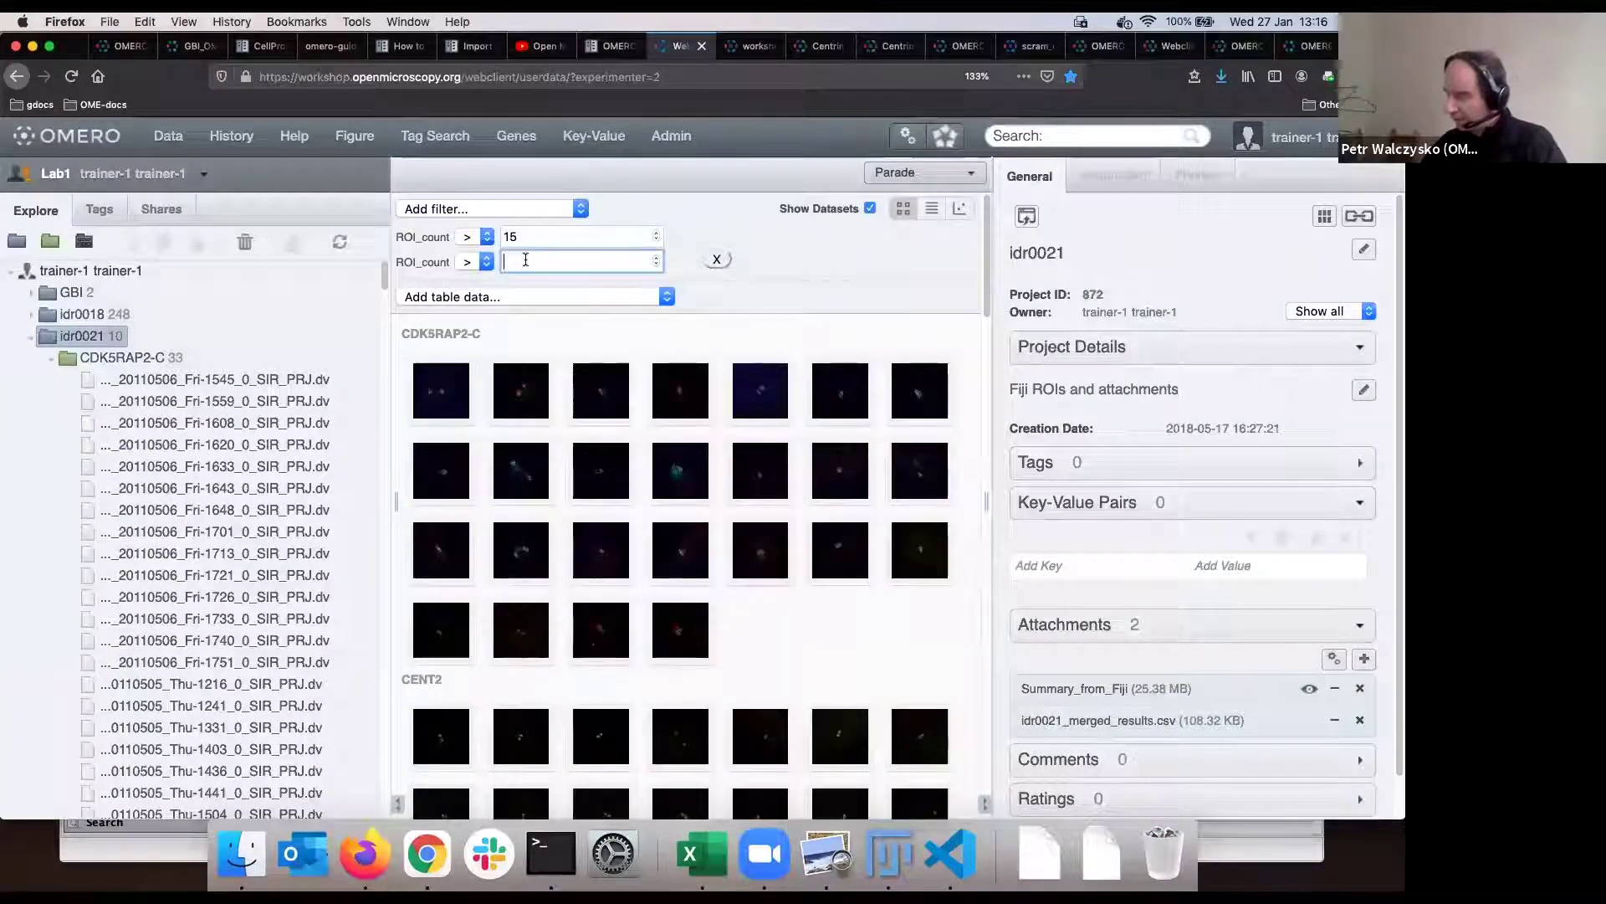
{"action": "type", "text": "36"}
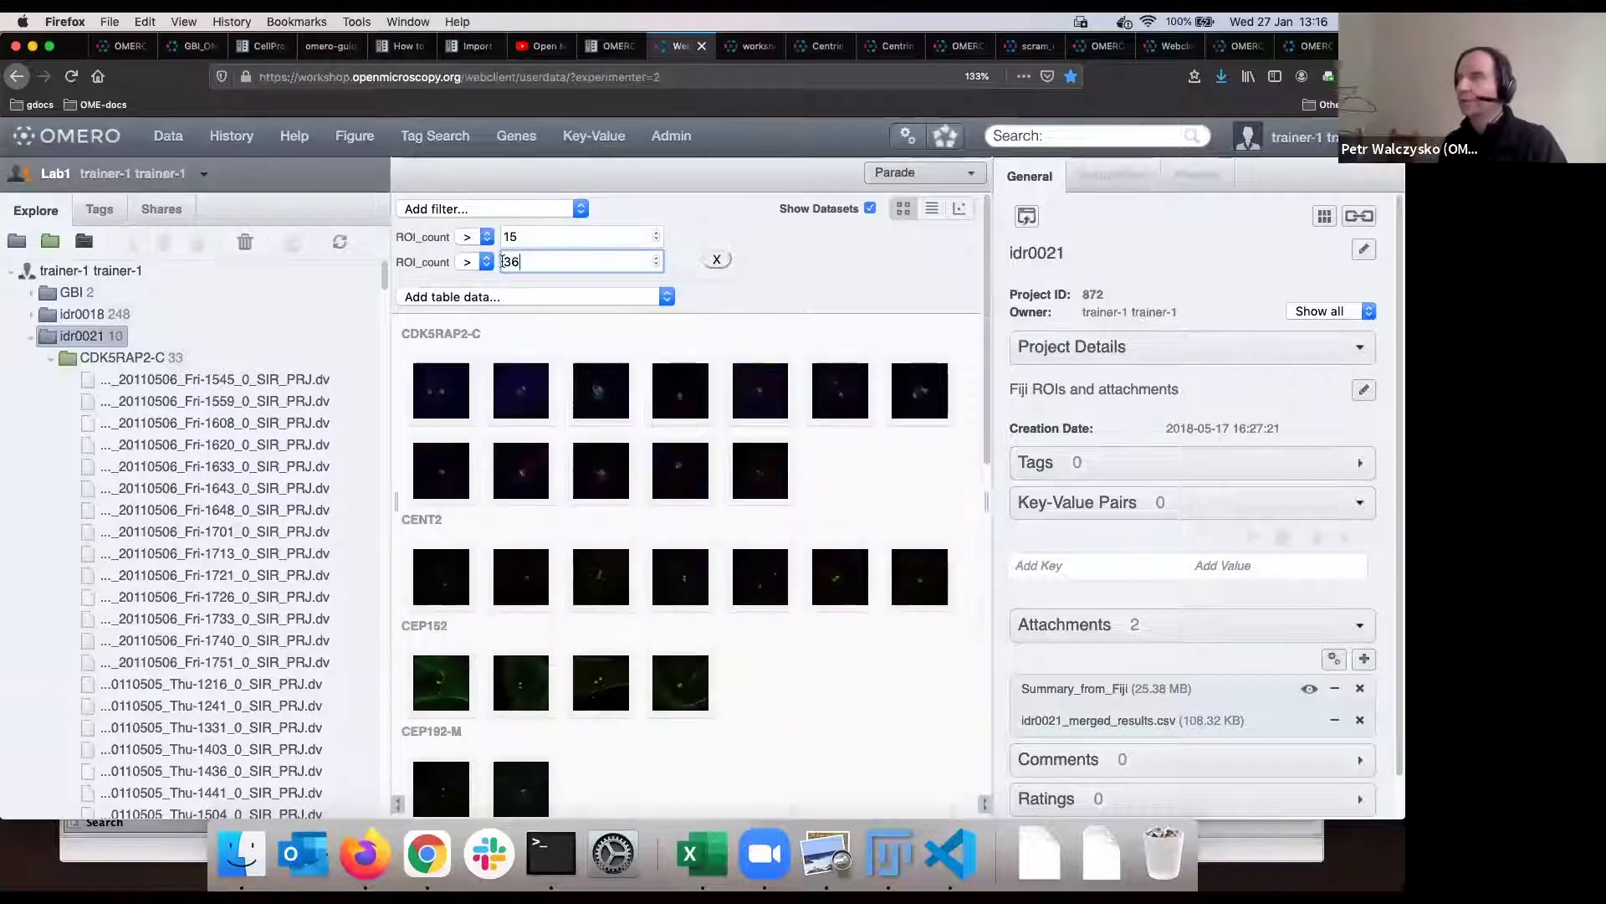
Make the second filter ROI_count less than 36 and select a filtered CDK5RAP2-C image
{"action": "left_click", "coordinate": [444, 473]}
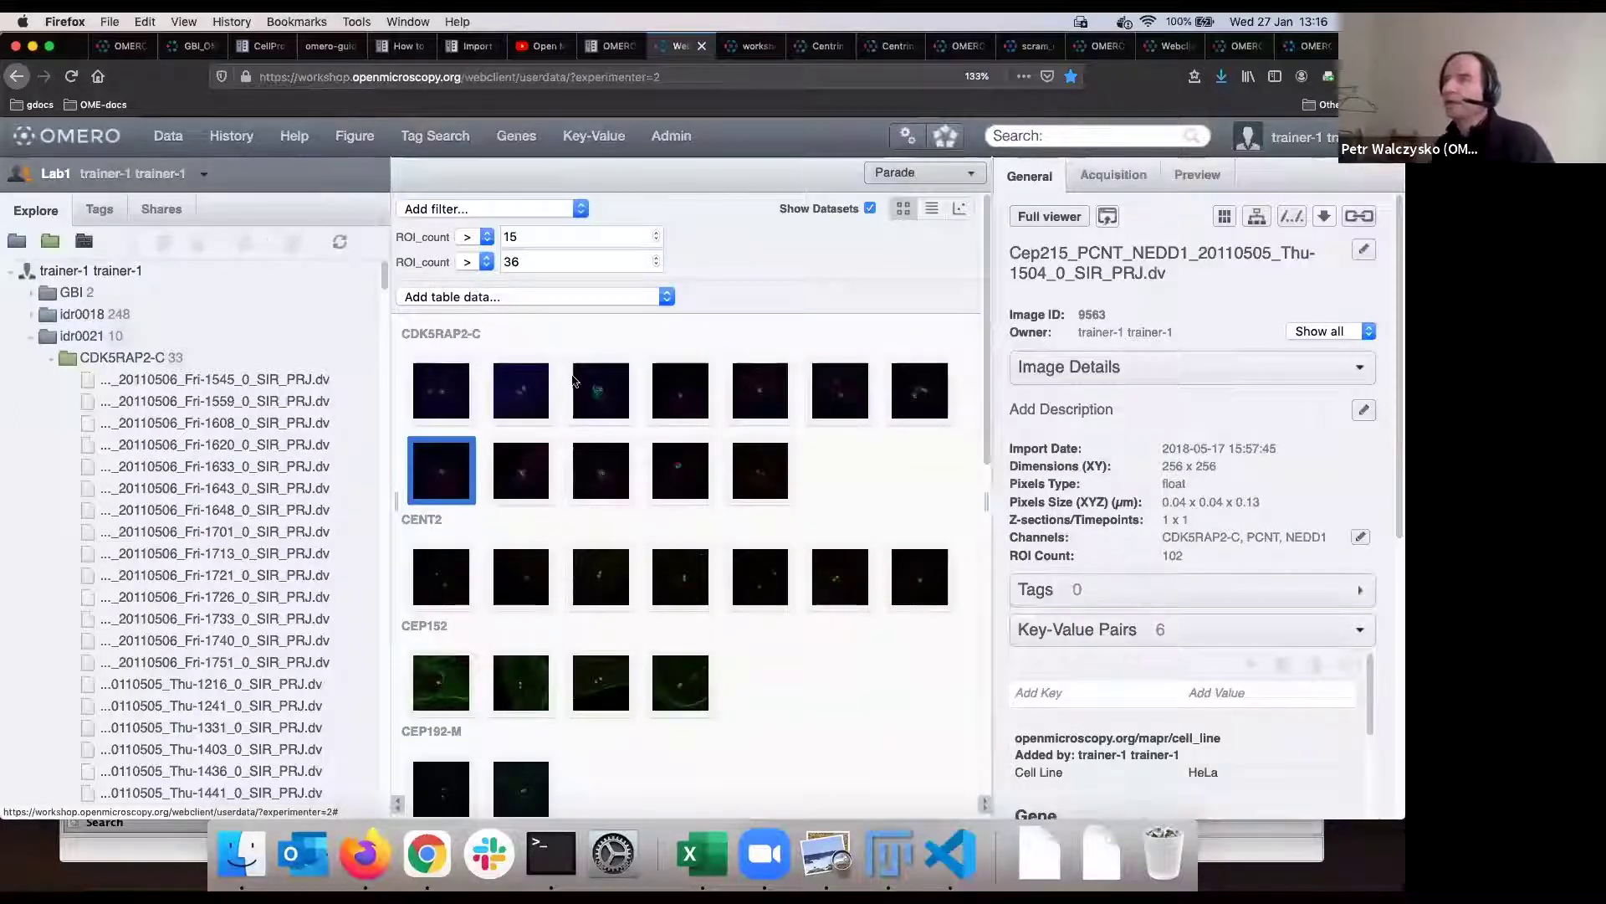
{"action": "left_click", "coordinate": [485, 262]}
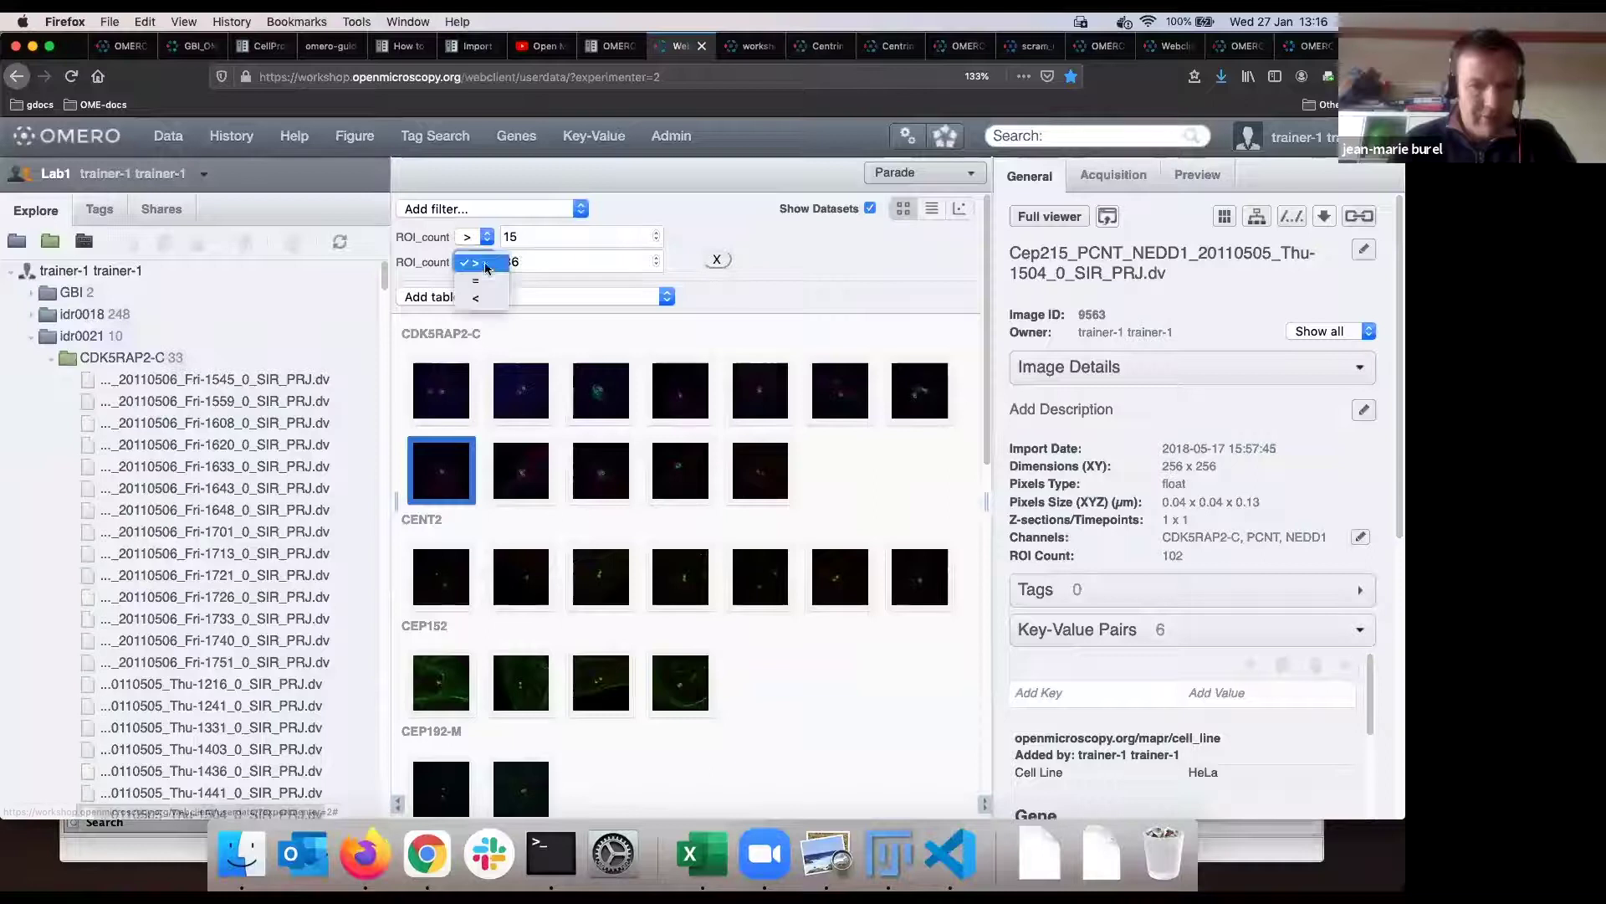
{"action": "left_click", "coordinate": [490, 298]}
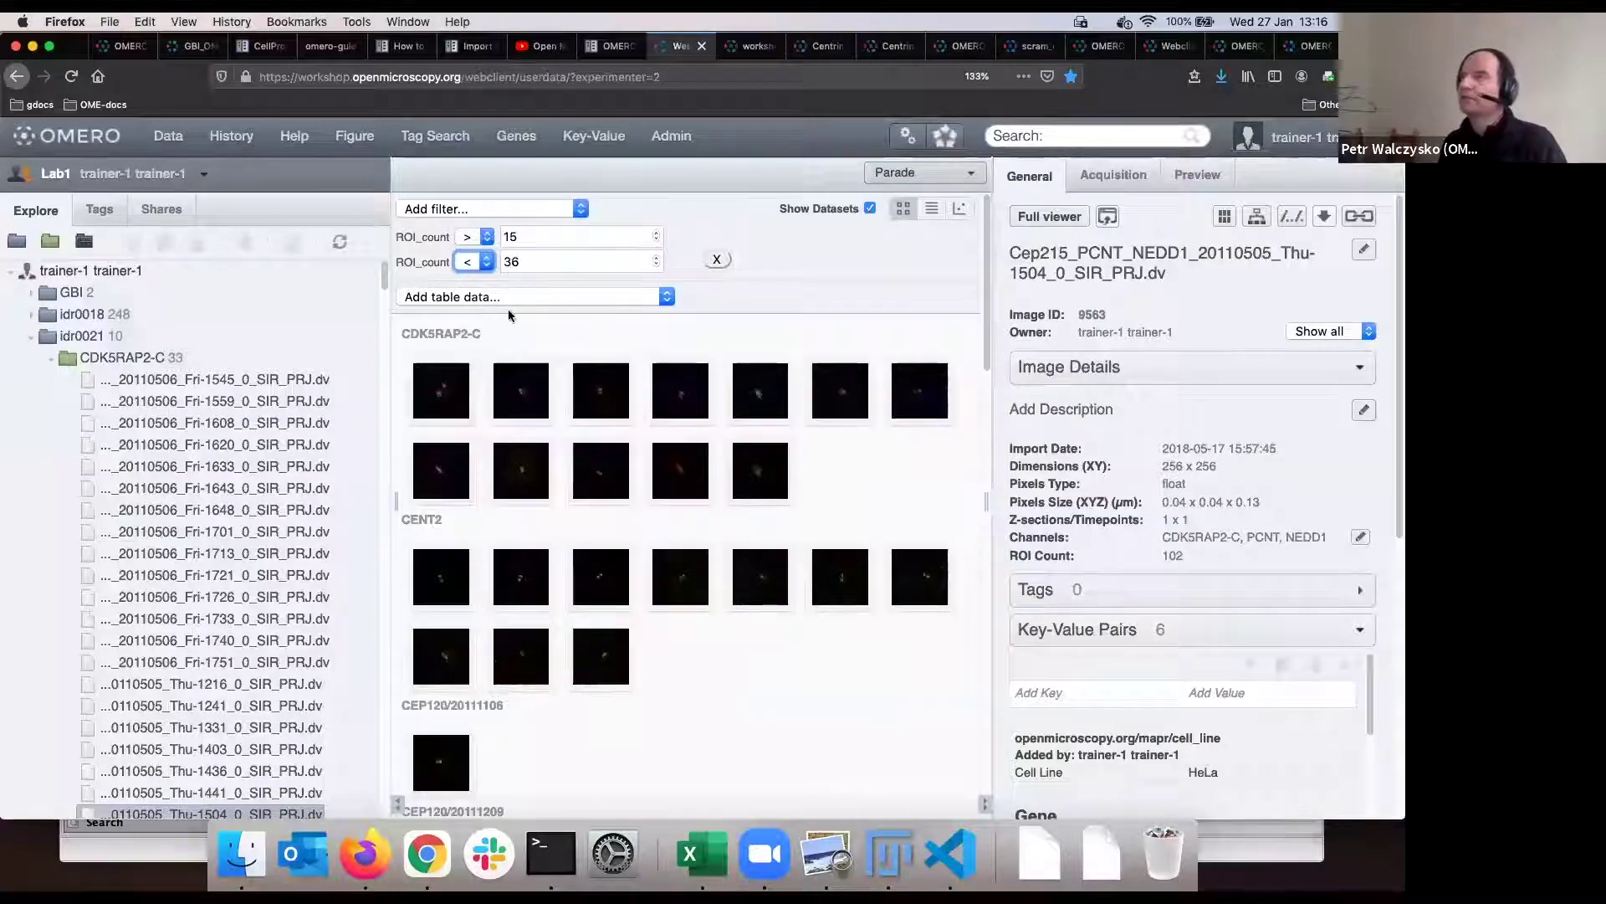
{"action": "left_click", "coordinate": [443, 488]}
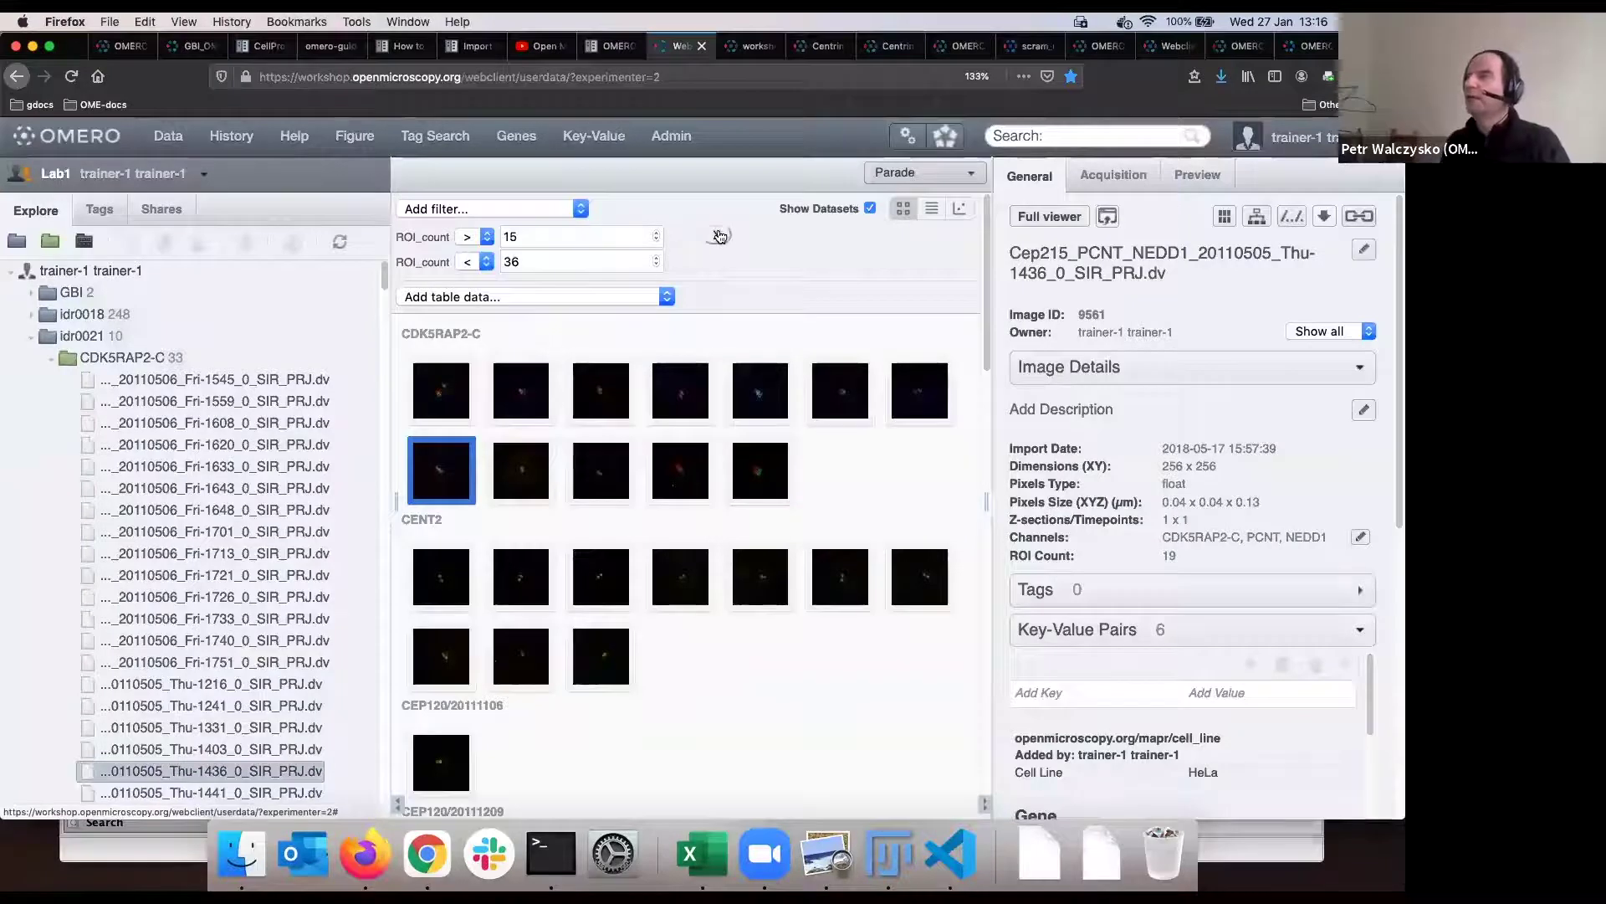
{"action": "mouse_move", "coordinate": [721, 242]}
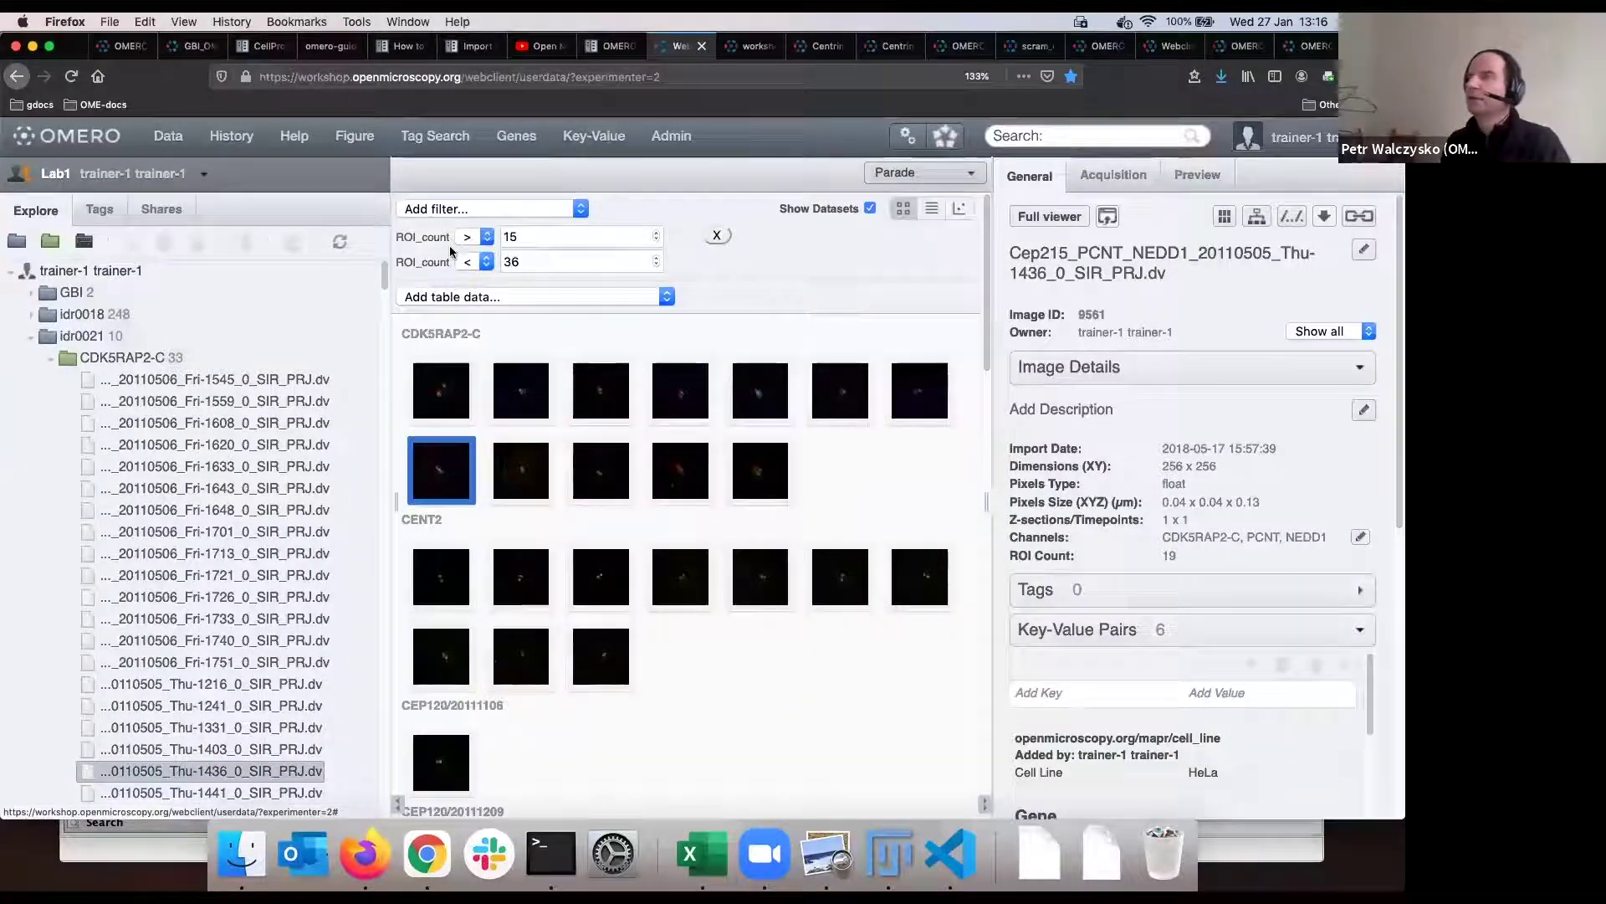
Remove the remaining ROI_count filter and show the images as a named list
{"action": "left_click", "coordinate": [718, 241]}
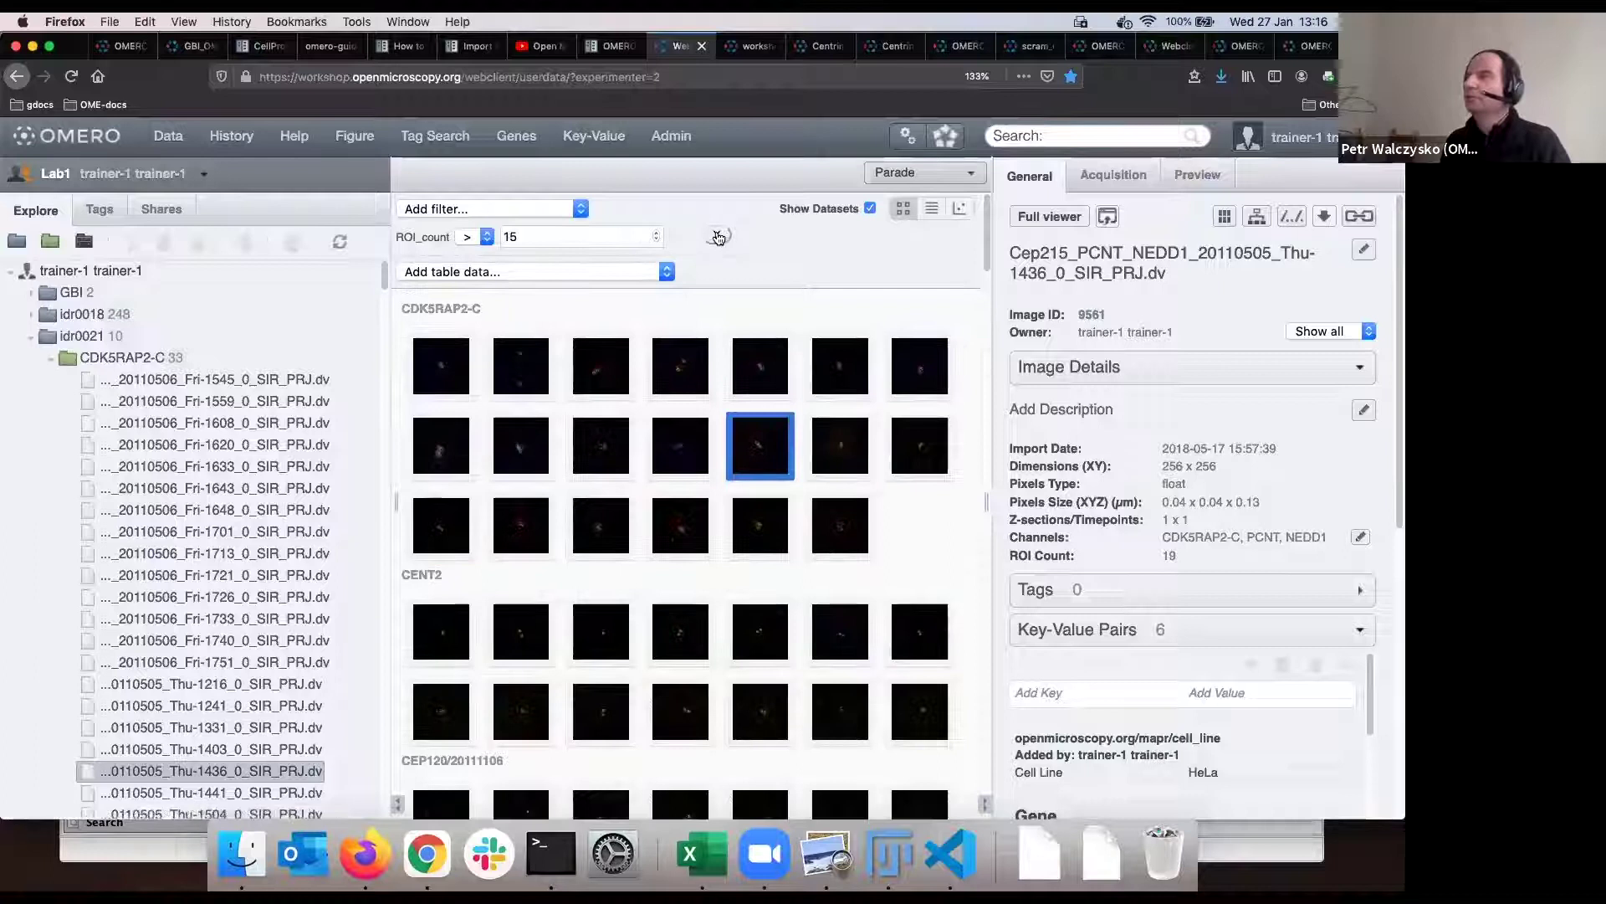
{"action": "left_click", "coordinate": [718, 240]}
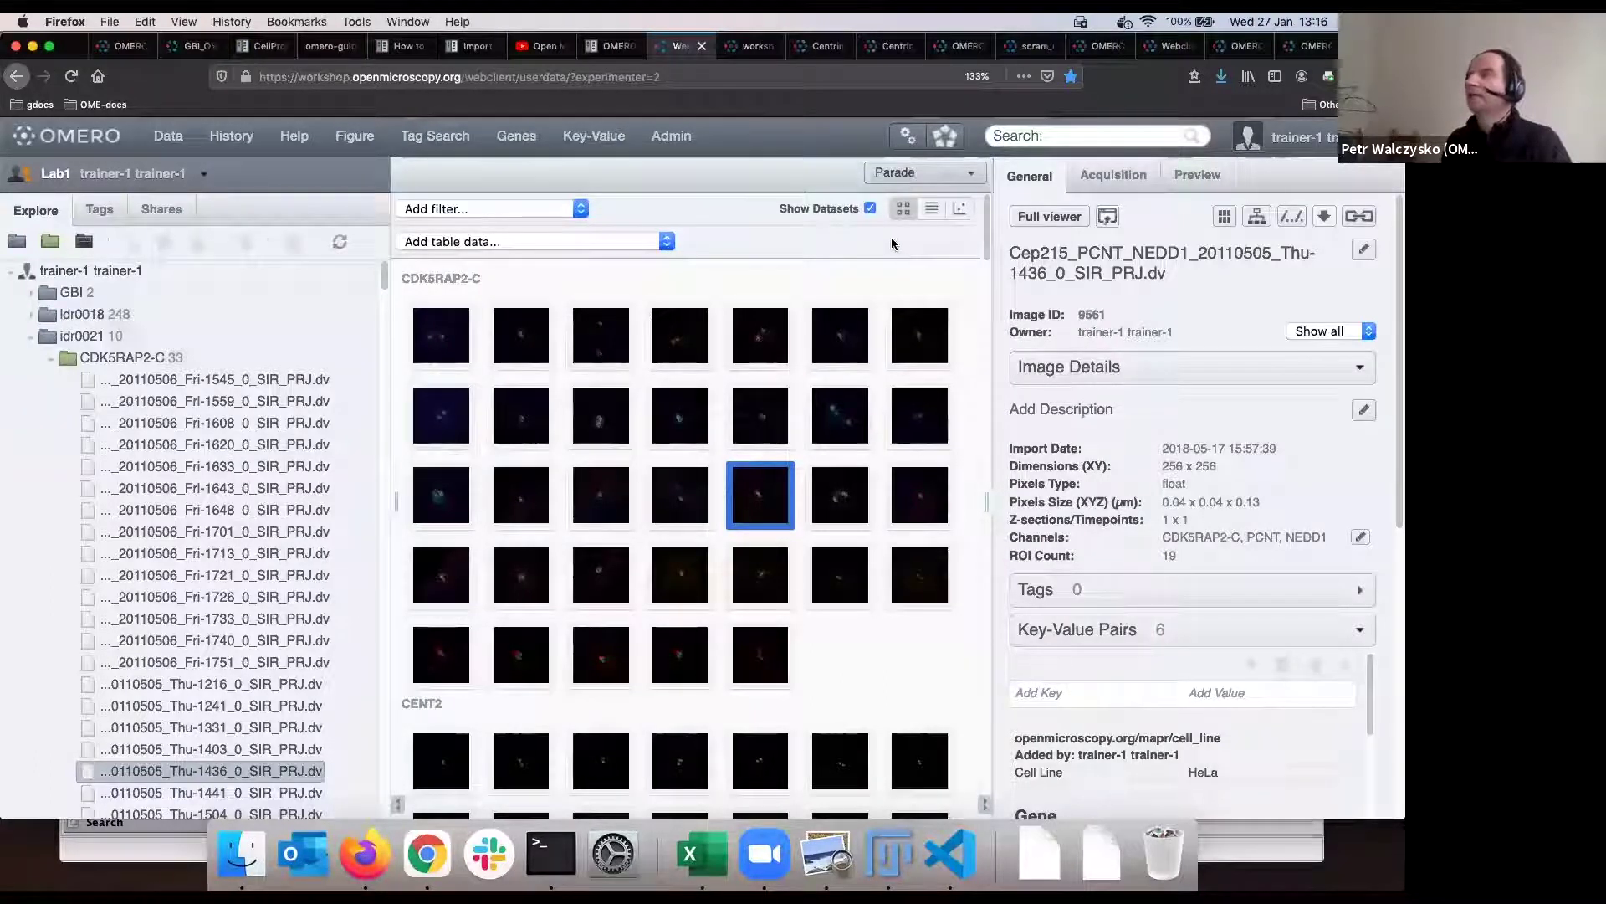
{"action": "left_click", "coordinate": [931, 213]}
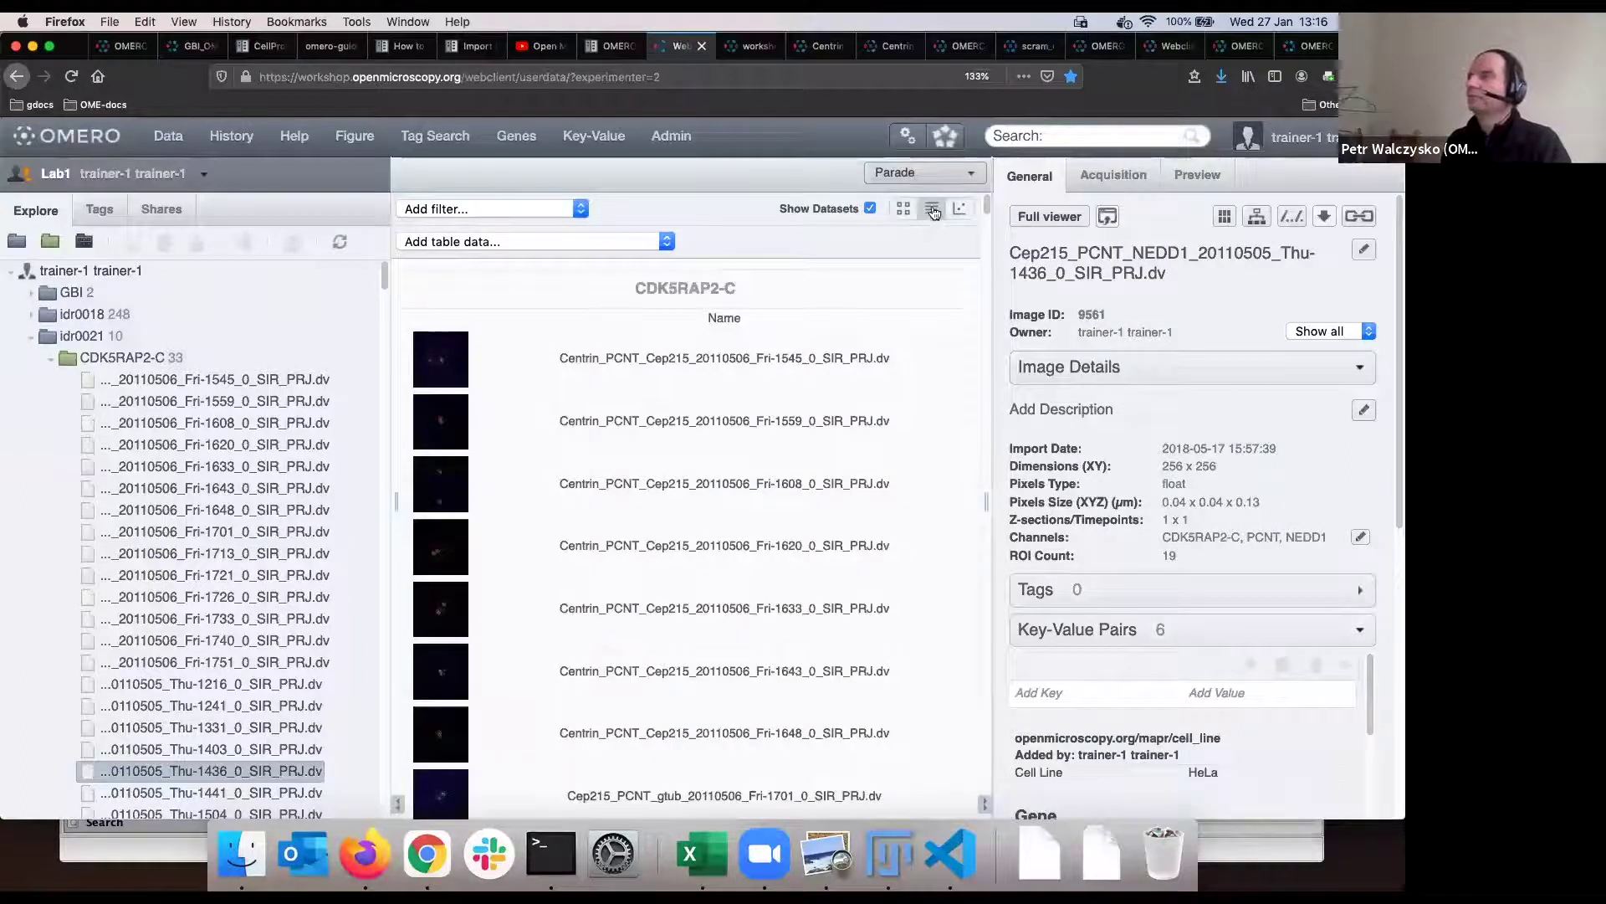
Add Table_Total Area, Table_Bounding_Box and Table_Image columns via Add table data
{"action": "left_click", "coordinate": [667, 242]}
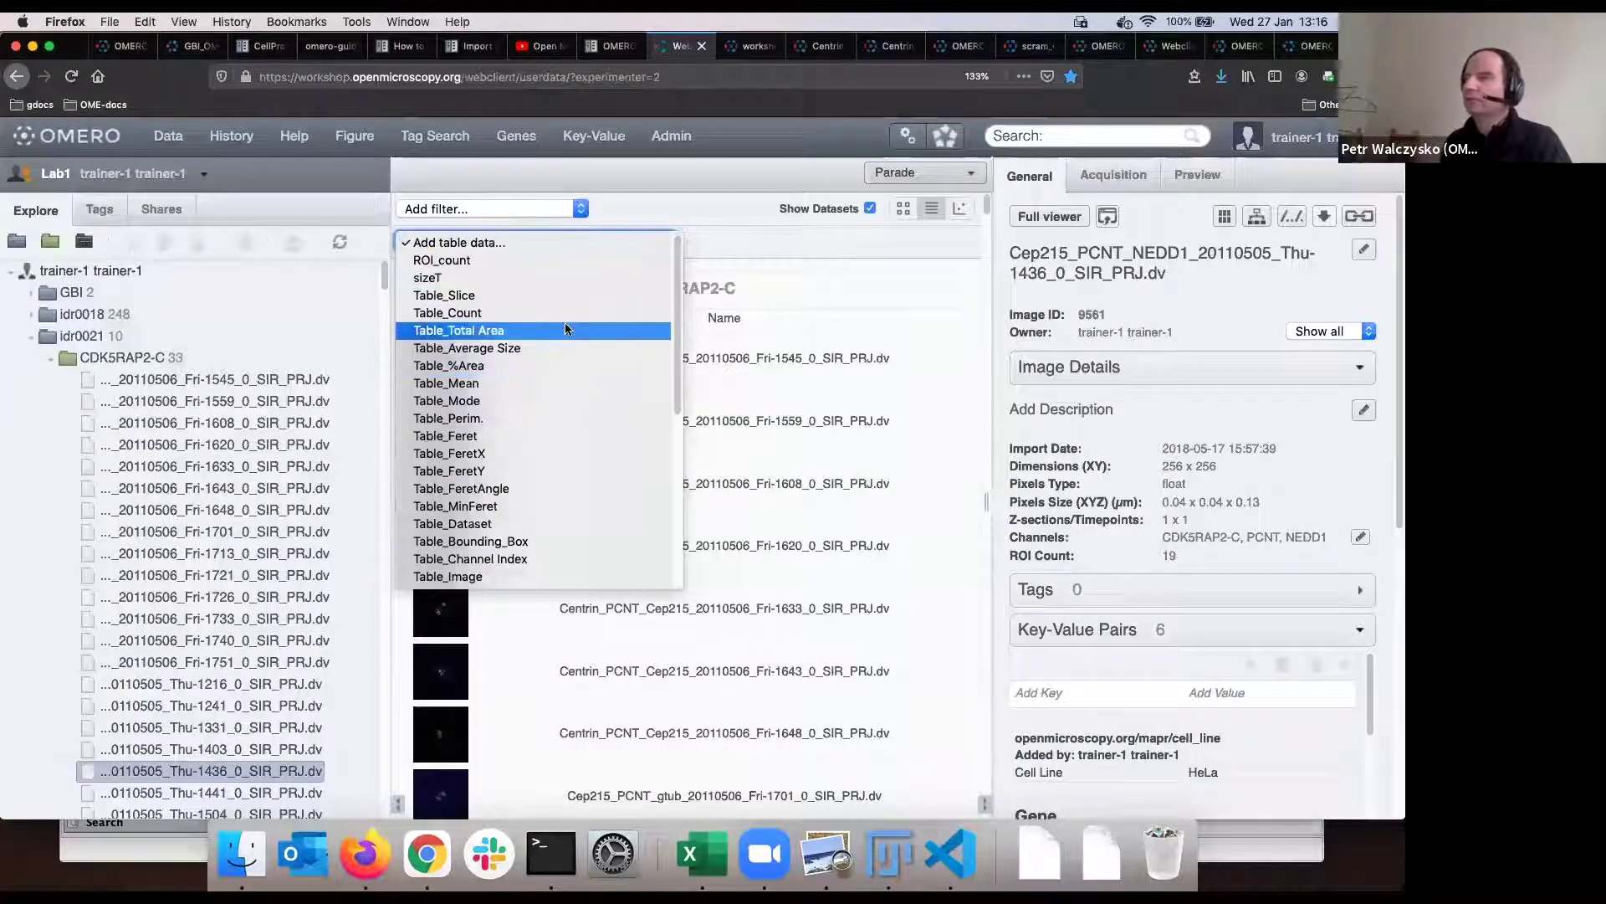
{"action": "left_click", "coordinate": [568, 242]}
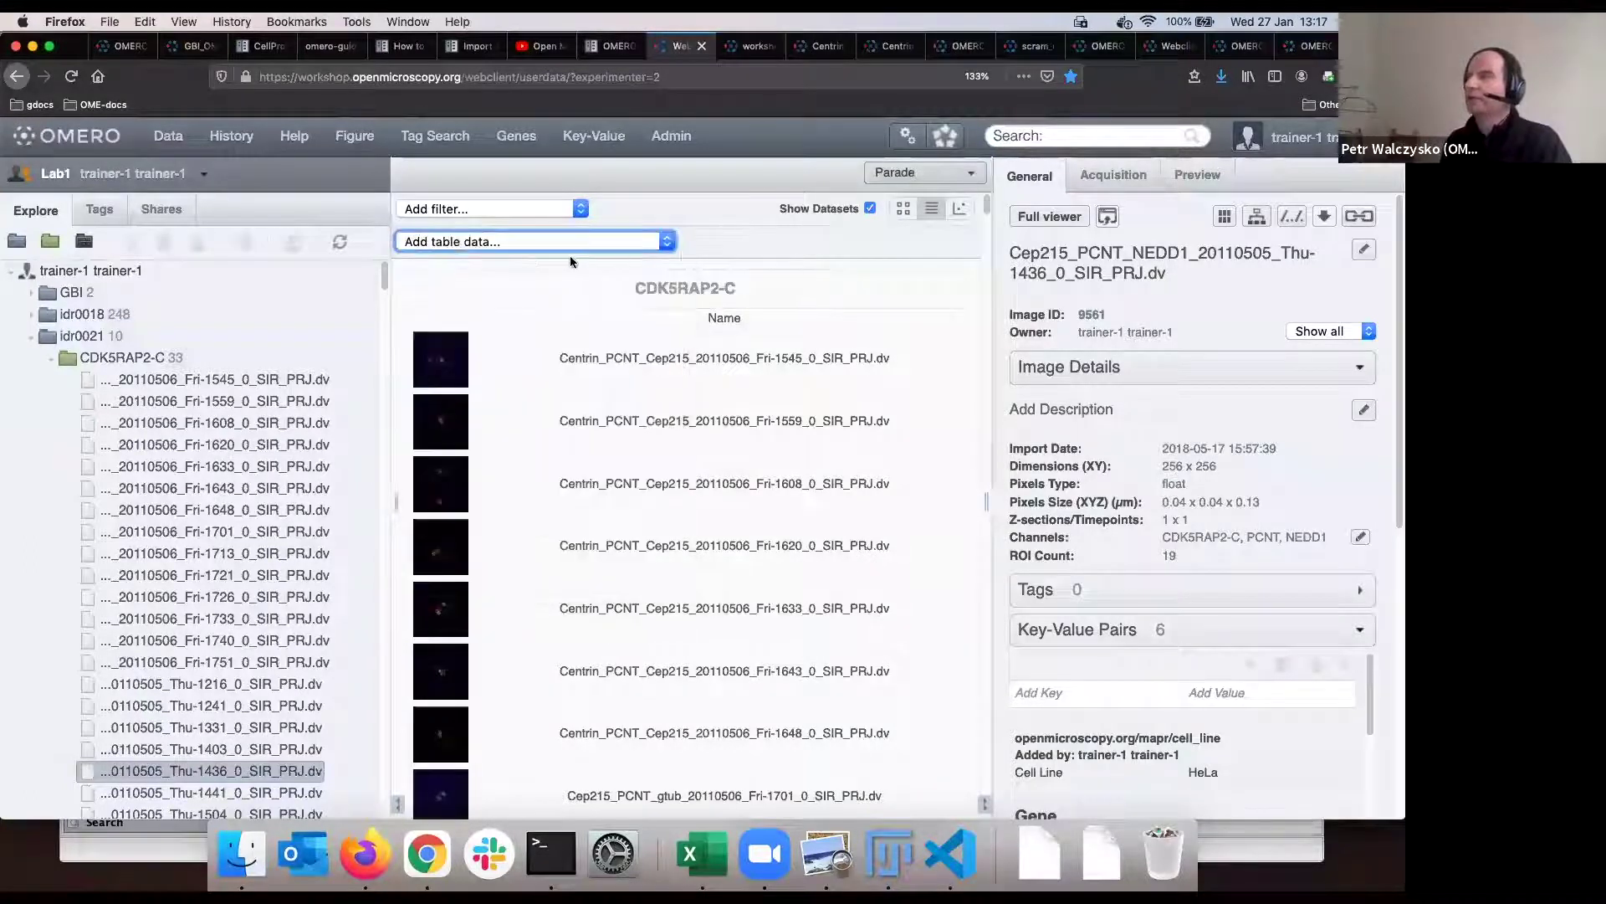
{"action": "left_click", "coordinate": [664, 243]}
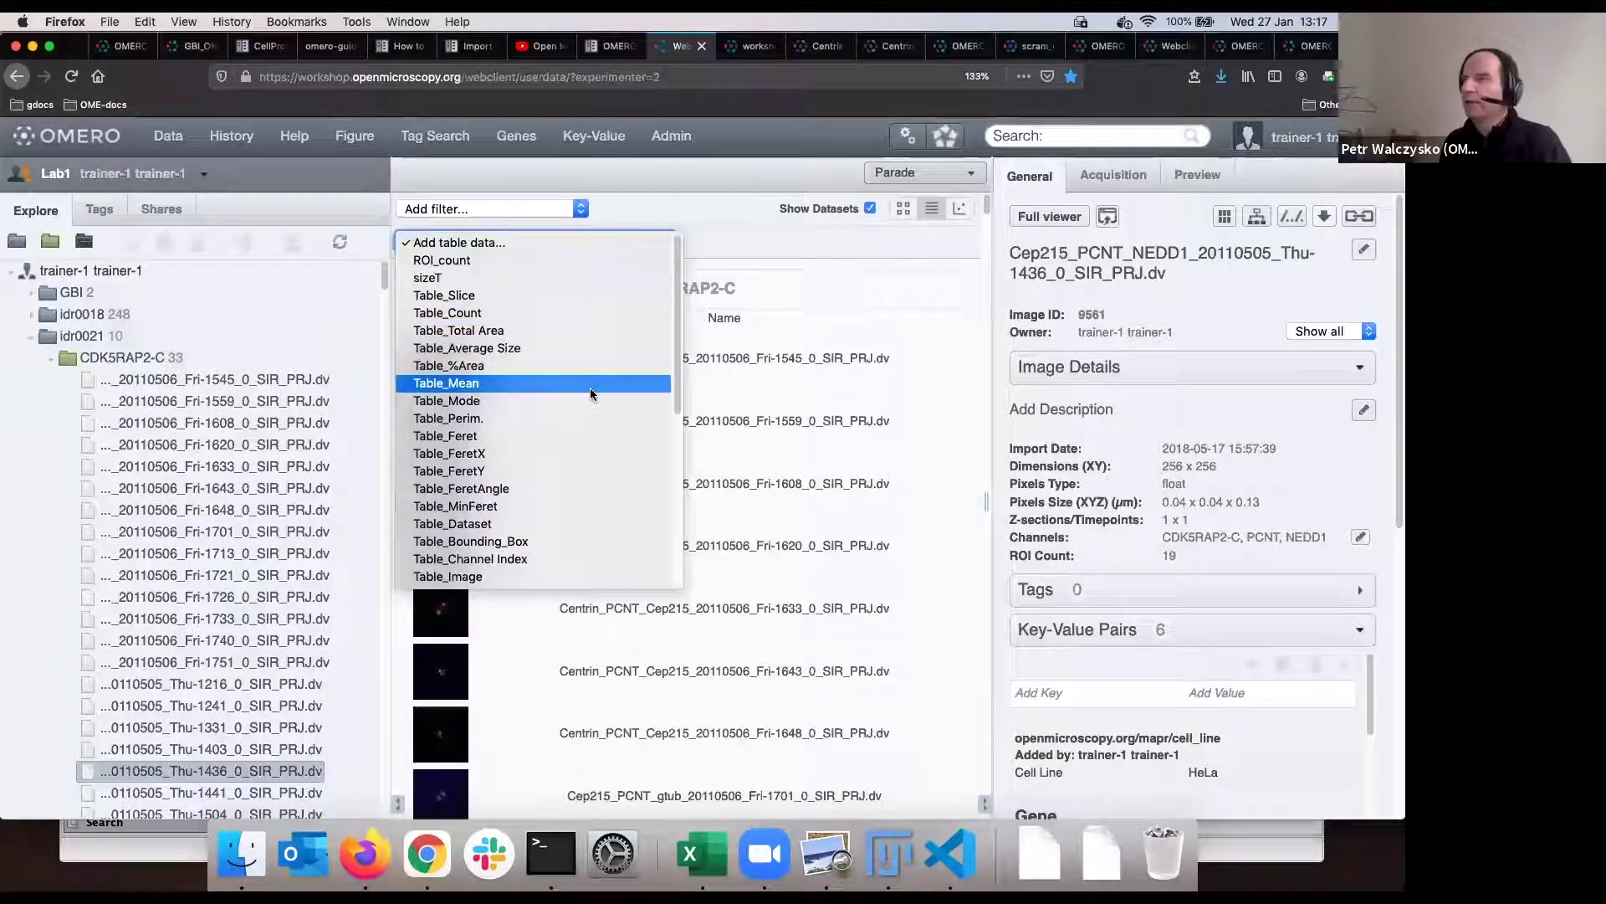
{"action": "left_click", "coordinate": [569, 329]}
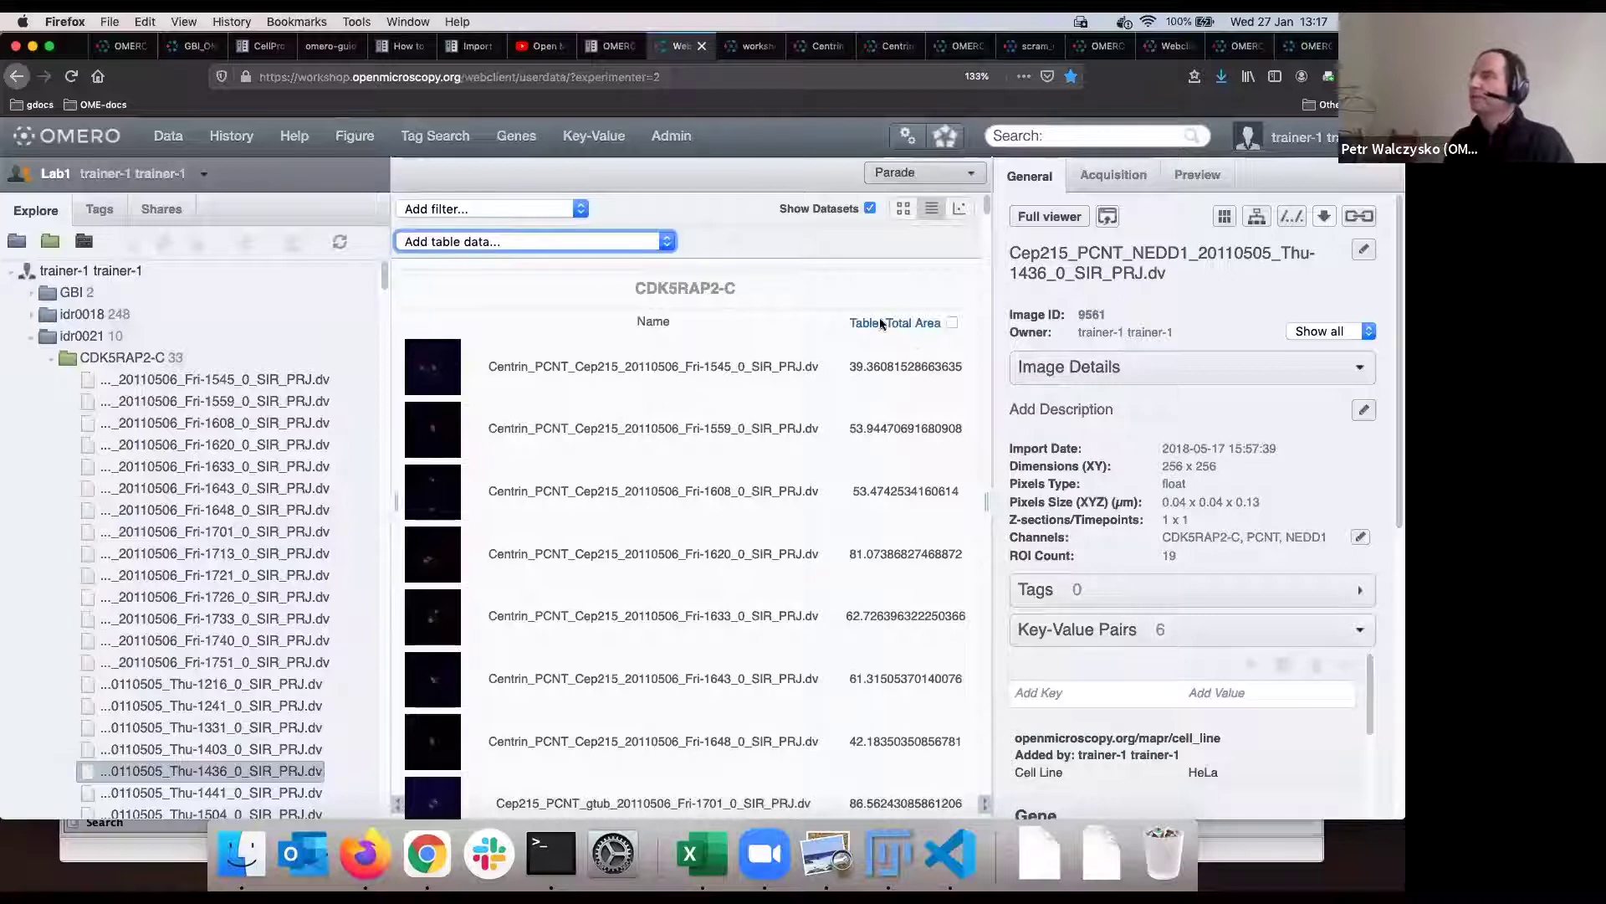
{"action": "left_click", "coordinate": [665, 242]}
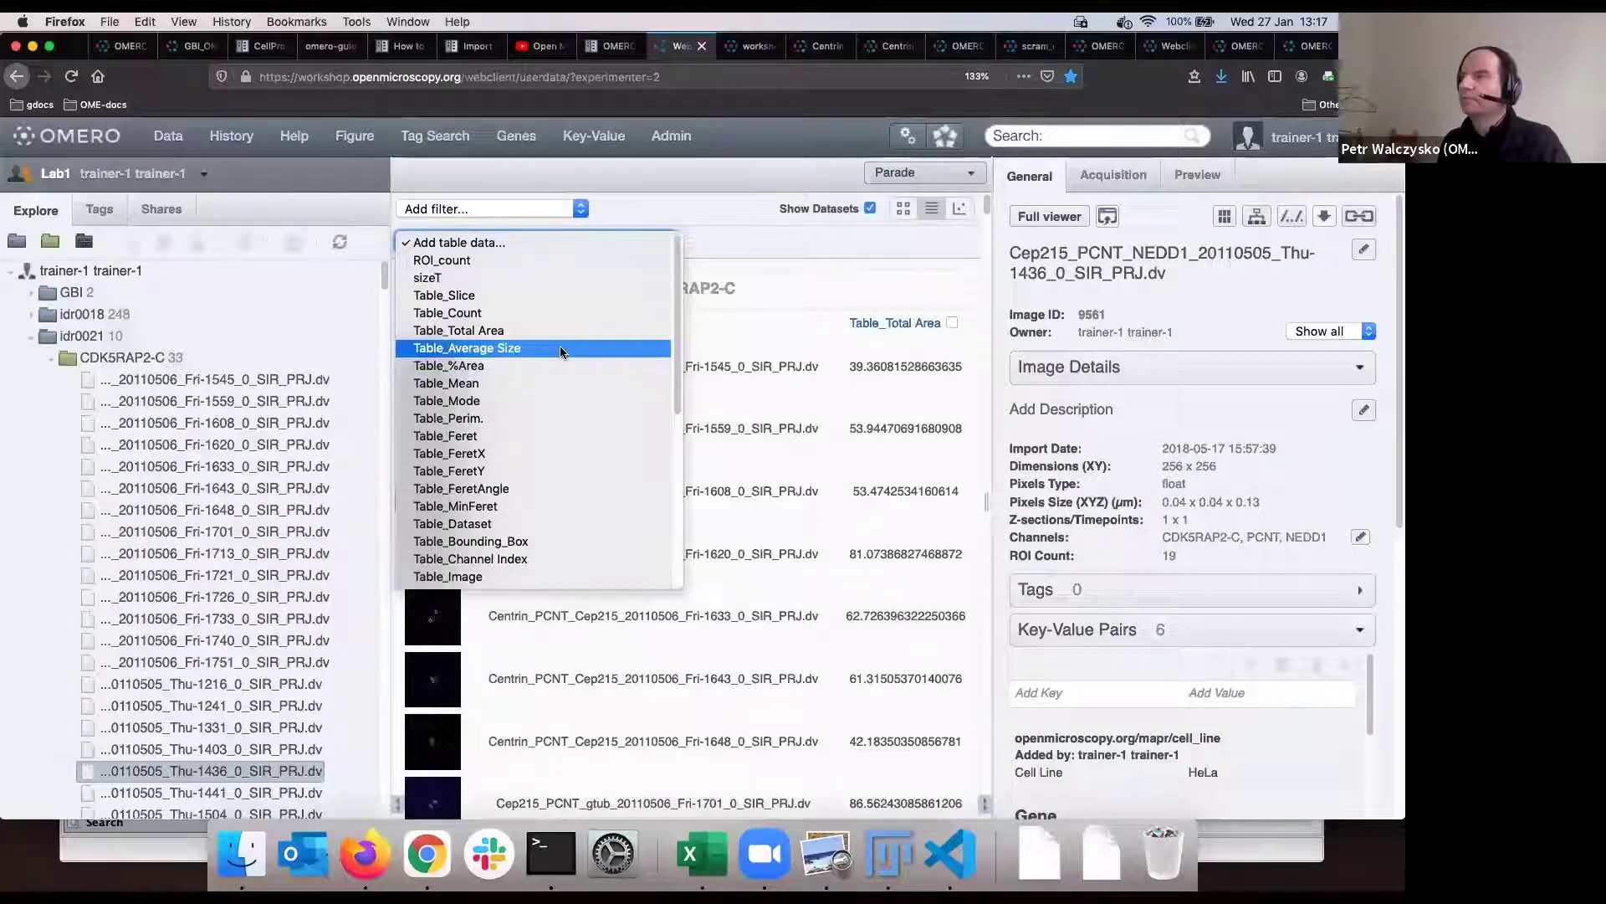
{"action": "left_click", "coordinate": [560, 541]}
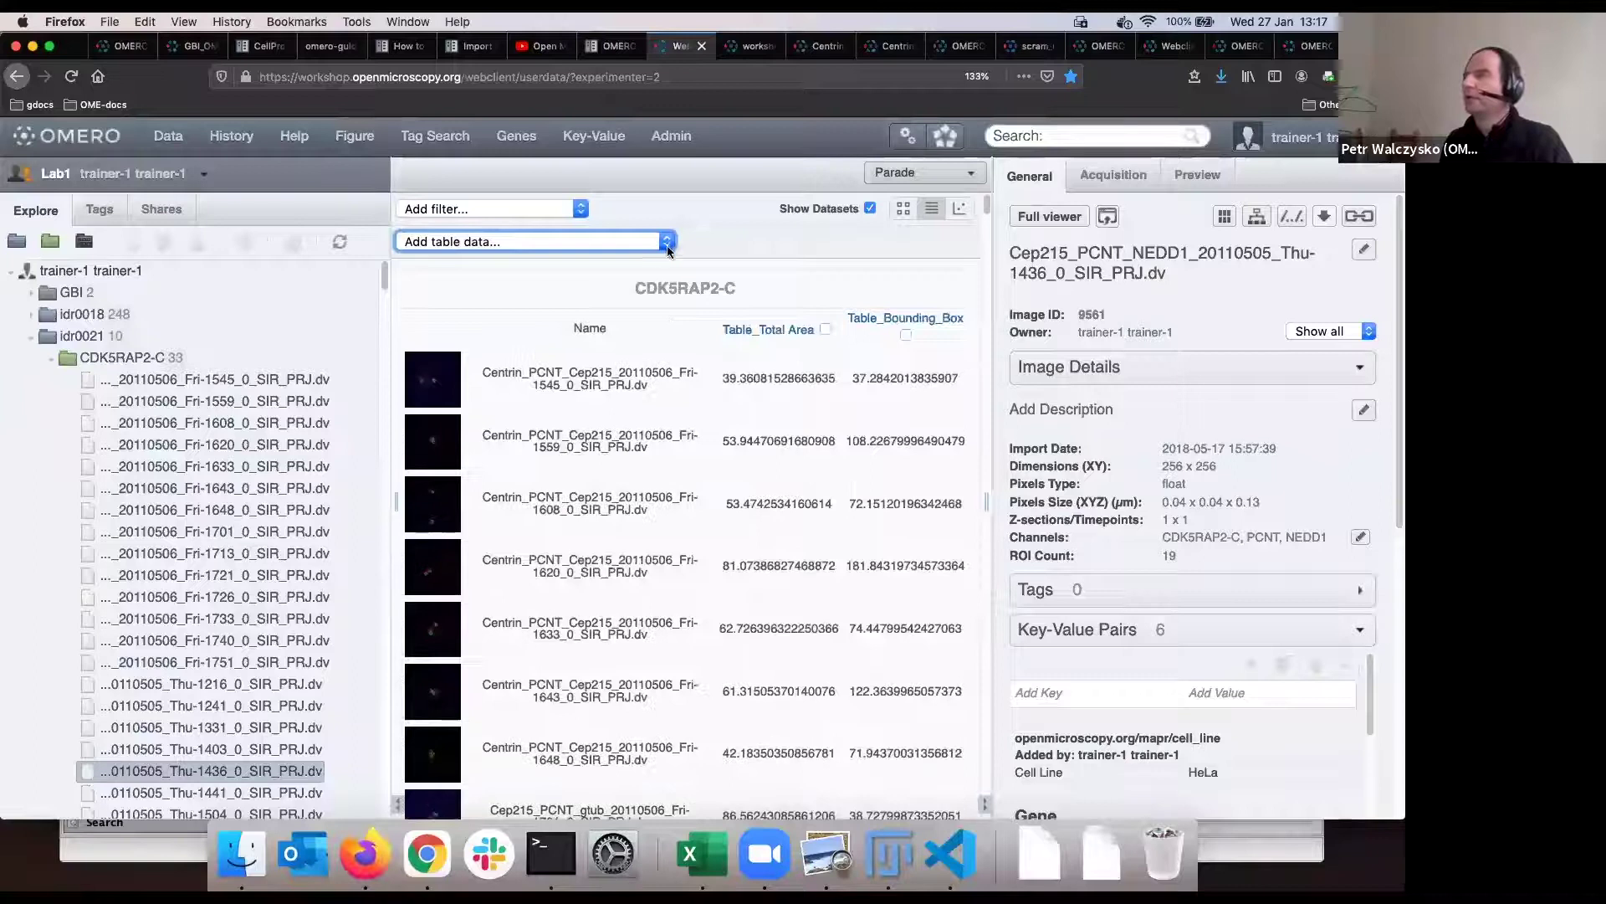
{"action": "key", "text": "space"}
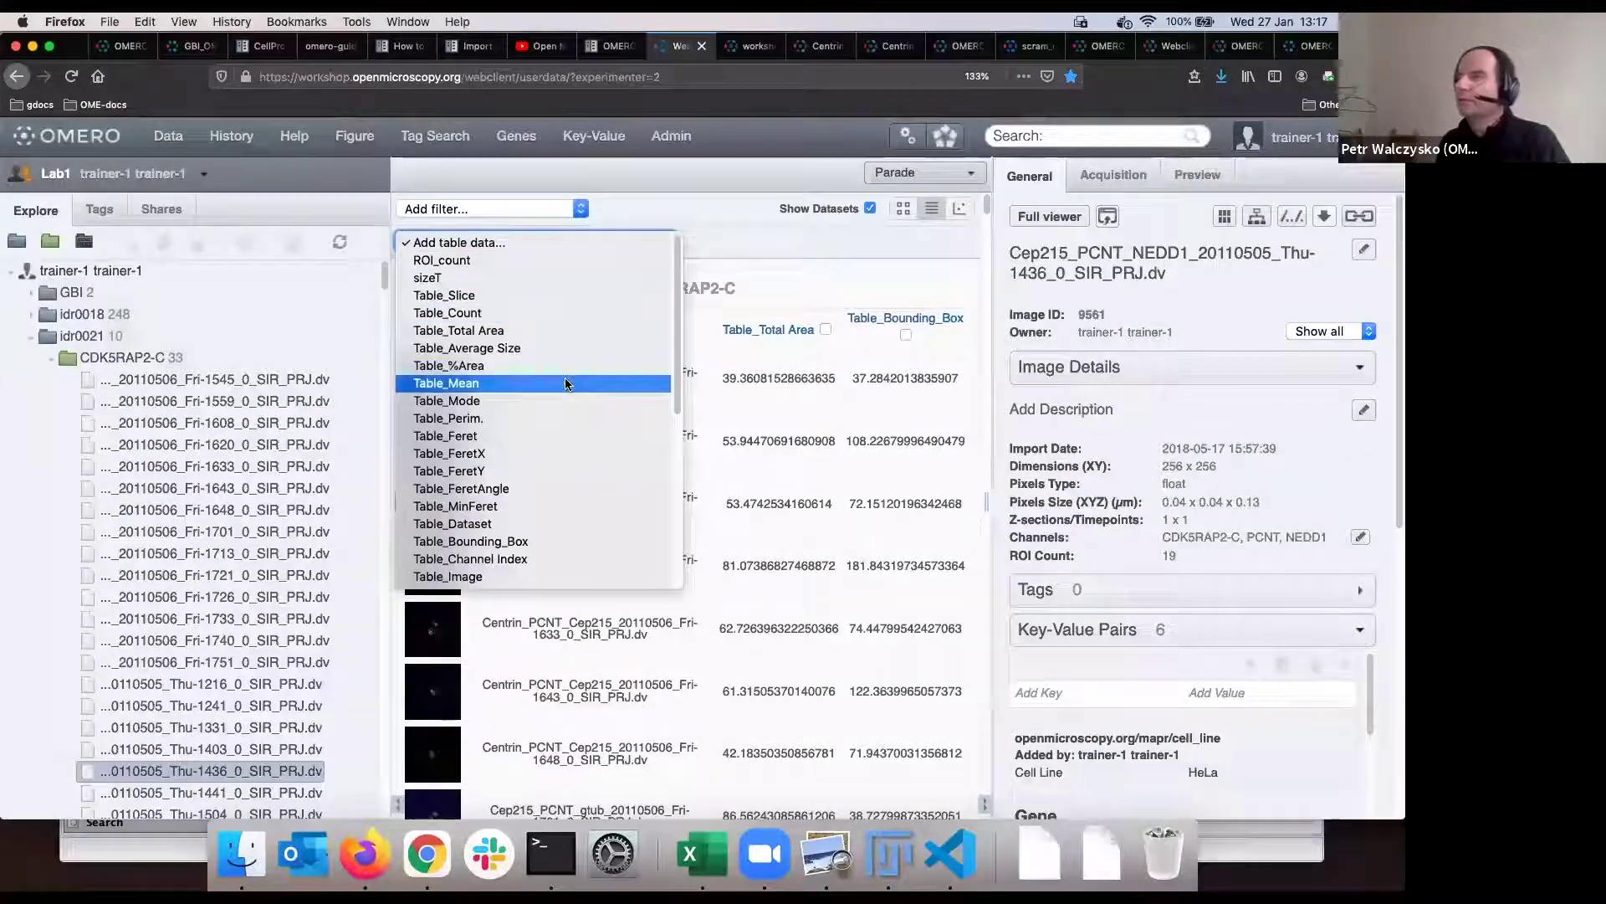
{"action": "scroll", "coordinate": [564, 381], "scroll_direction": "down", "scroll_amount": 4}
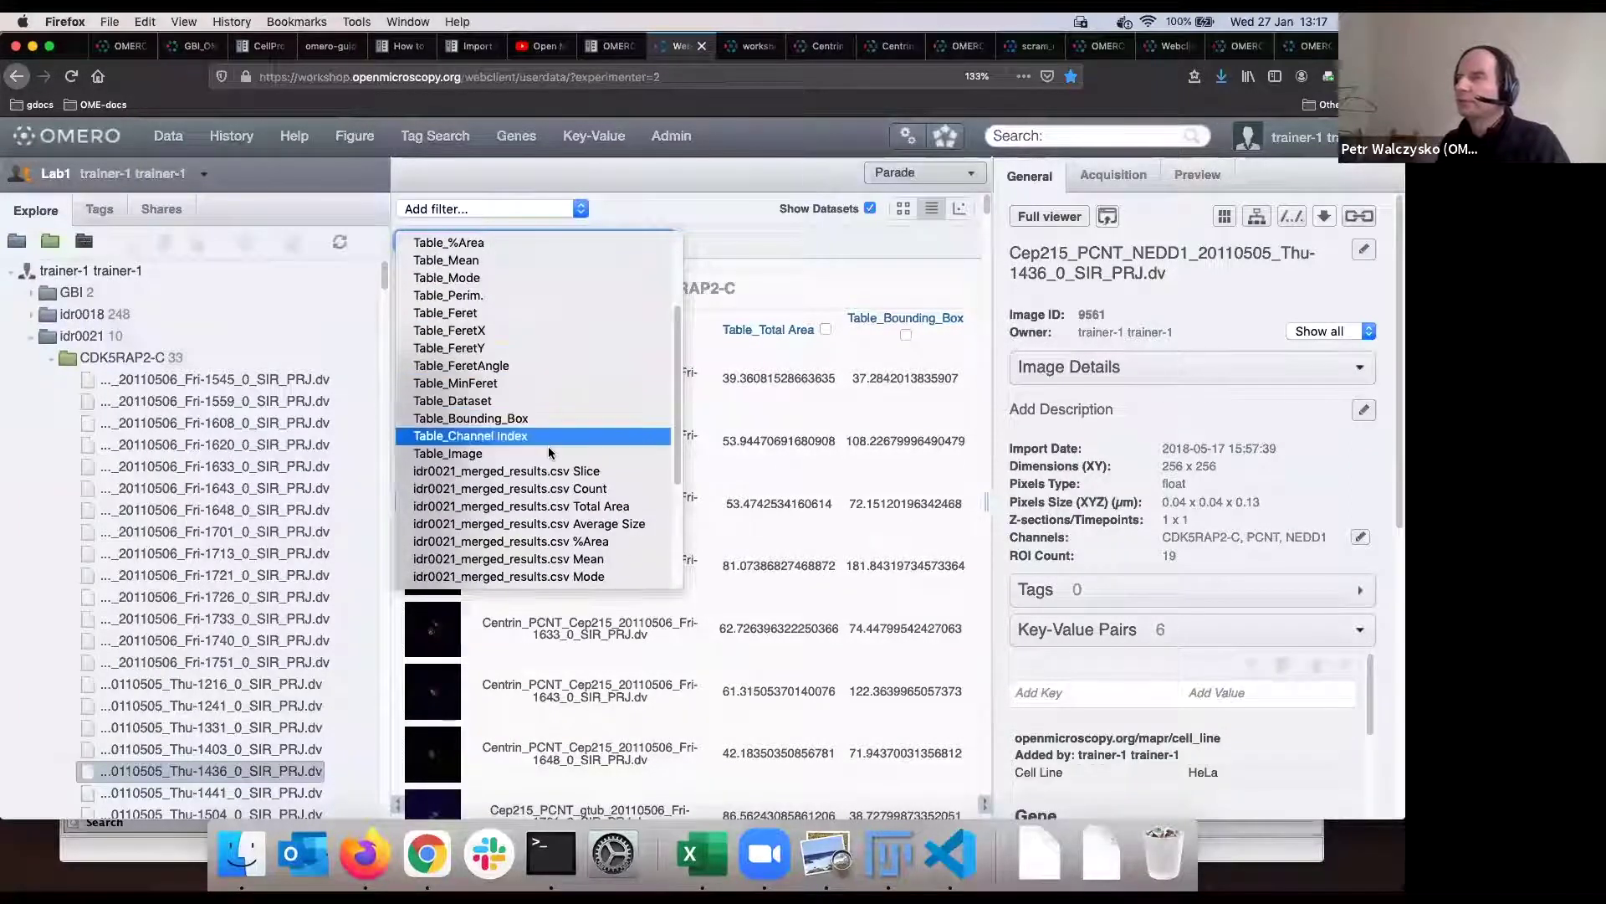
{"action": "left_click", "coordinate": [549, 453]}
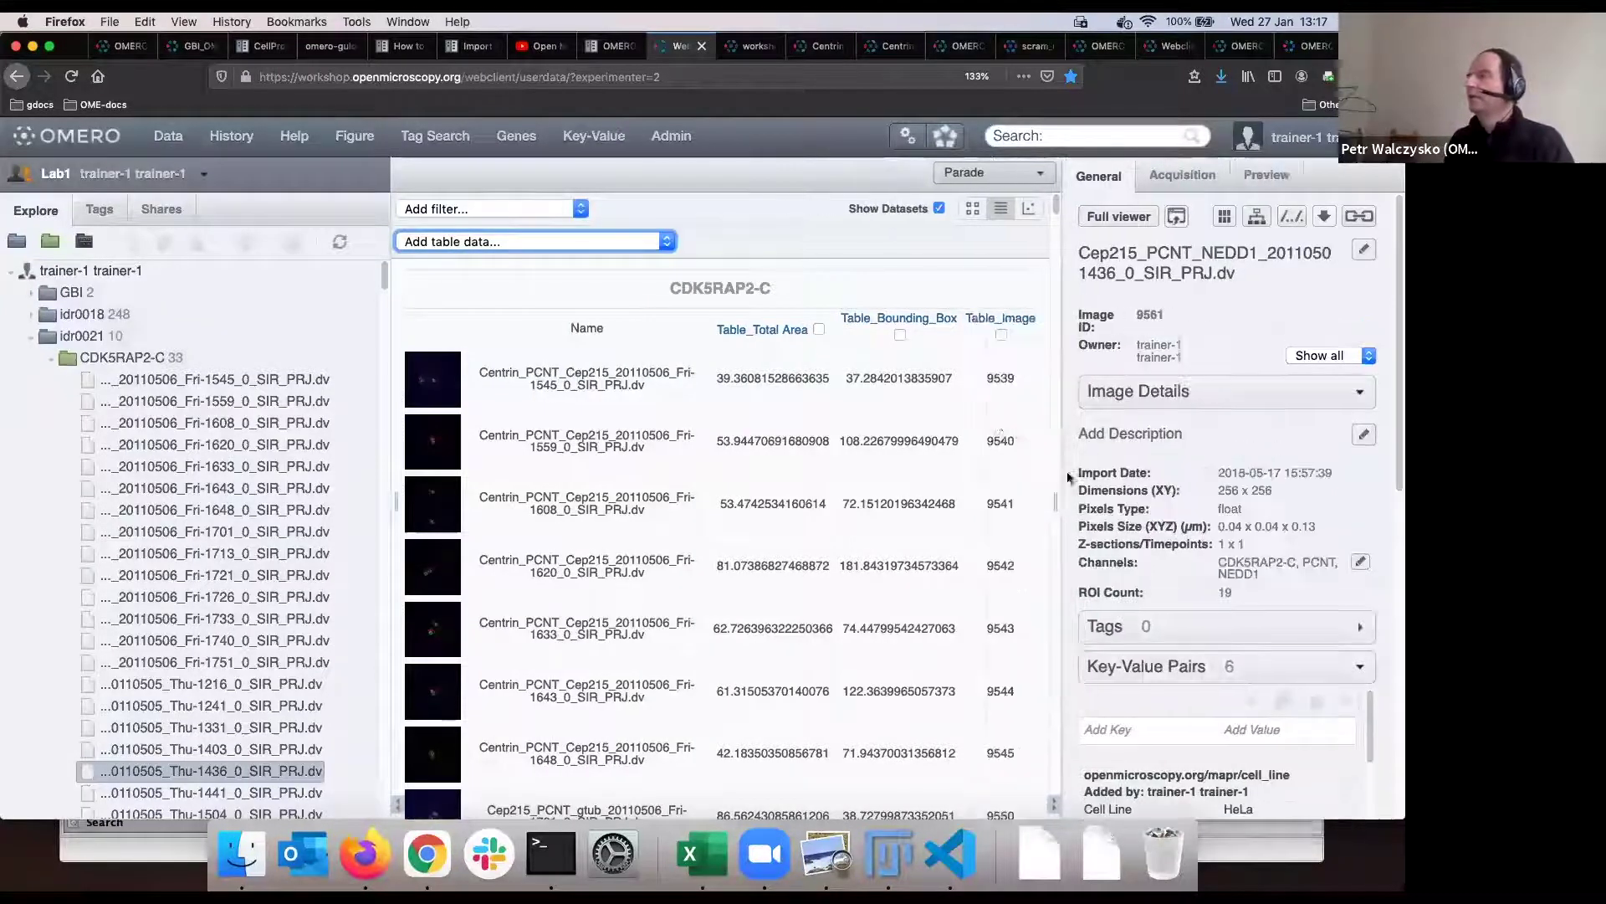
Close the column list, collapse Key-Value Pairs, and show CDK5RAP2-C's details with the bulk_annotations attachment
{"action": "left_click", "coordinate": [671, 239]}
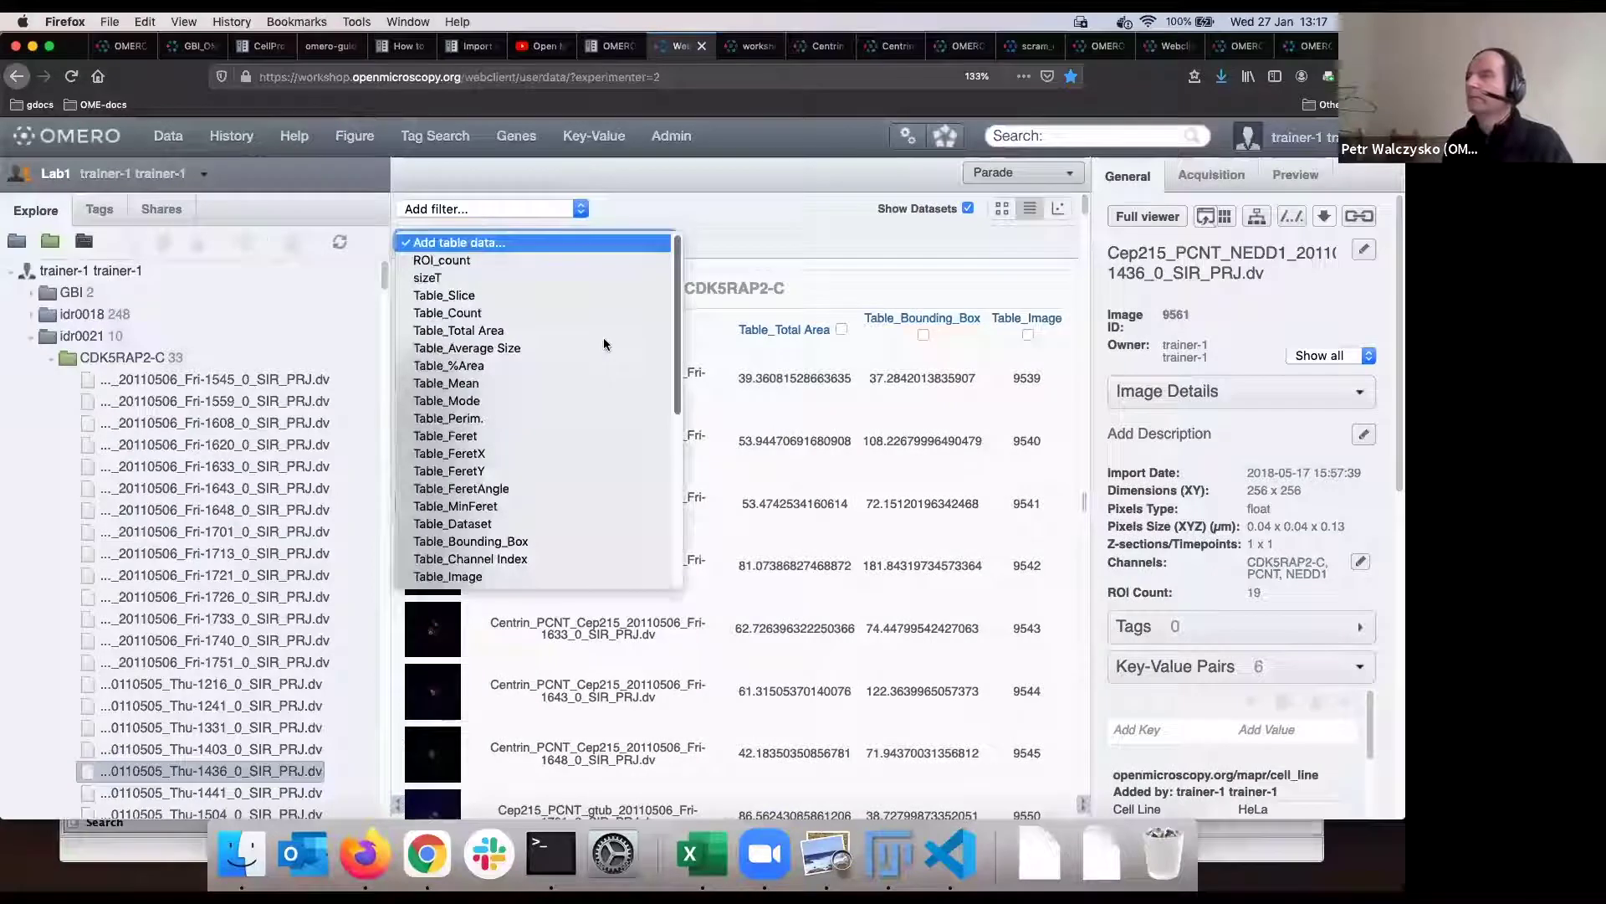
{"action": "scroll", "coordinate": [604, 338], "scroll_direction": "down", "scroll_amount": 5}
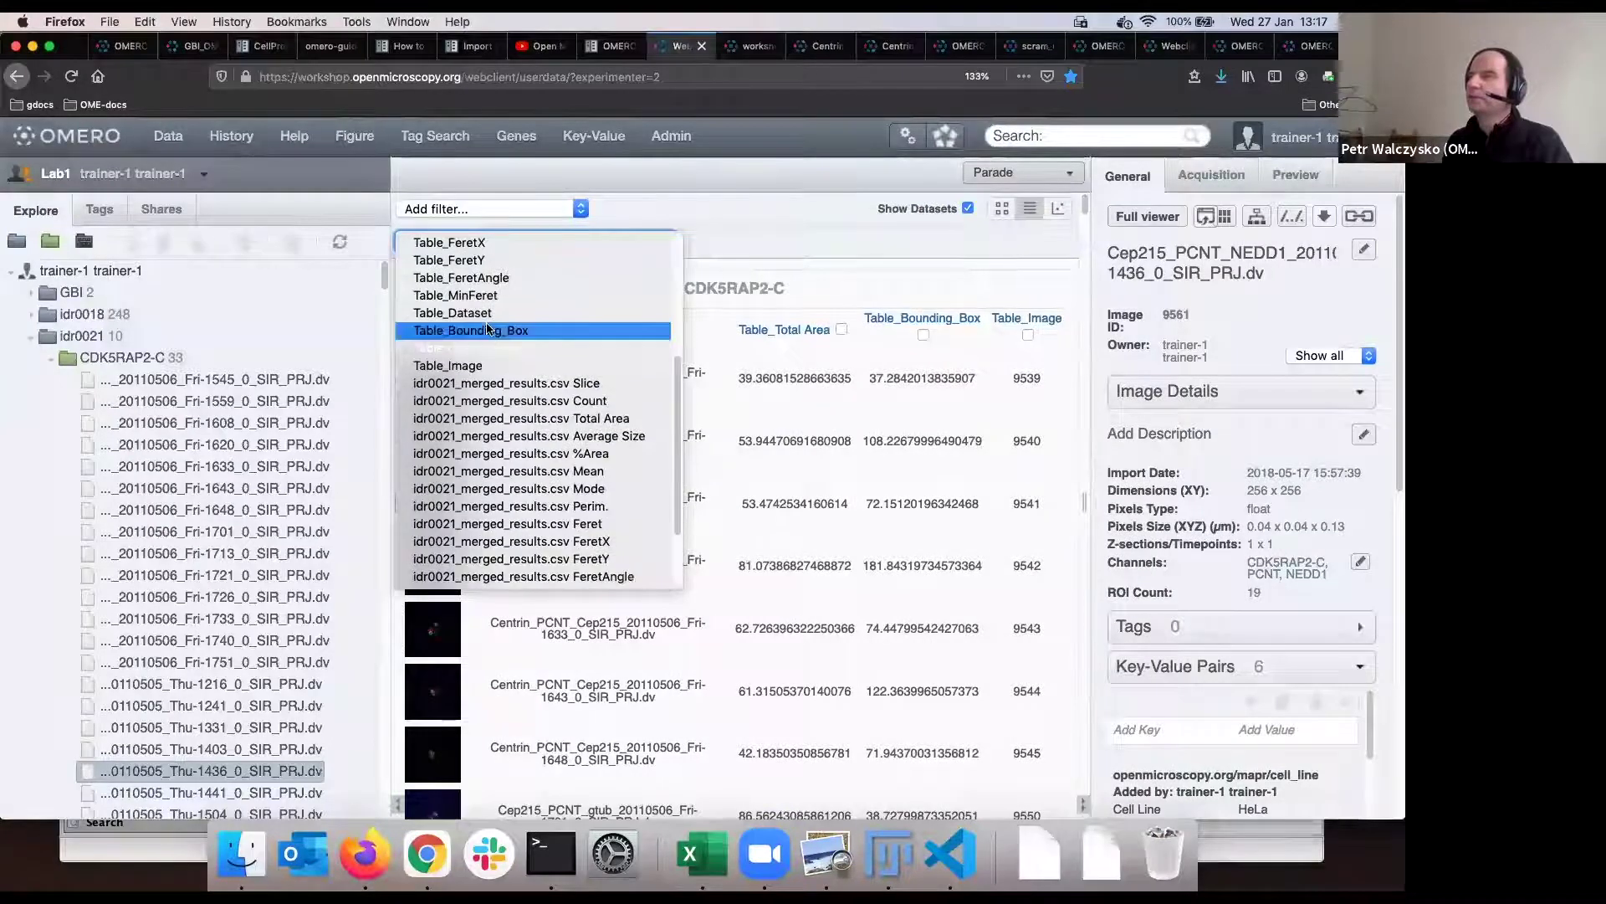
{"action": "scroll", "coordinate": [502, 302], "scroll_direction": "down", "scroll_amount": 1}
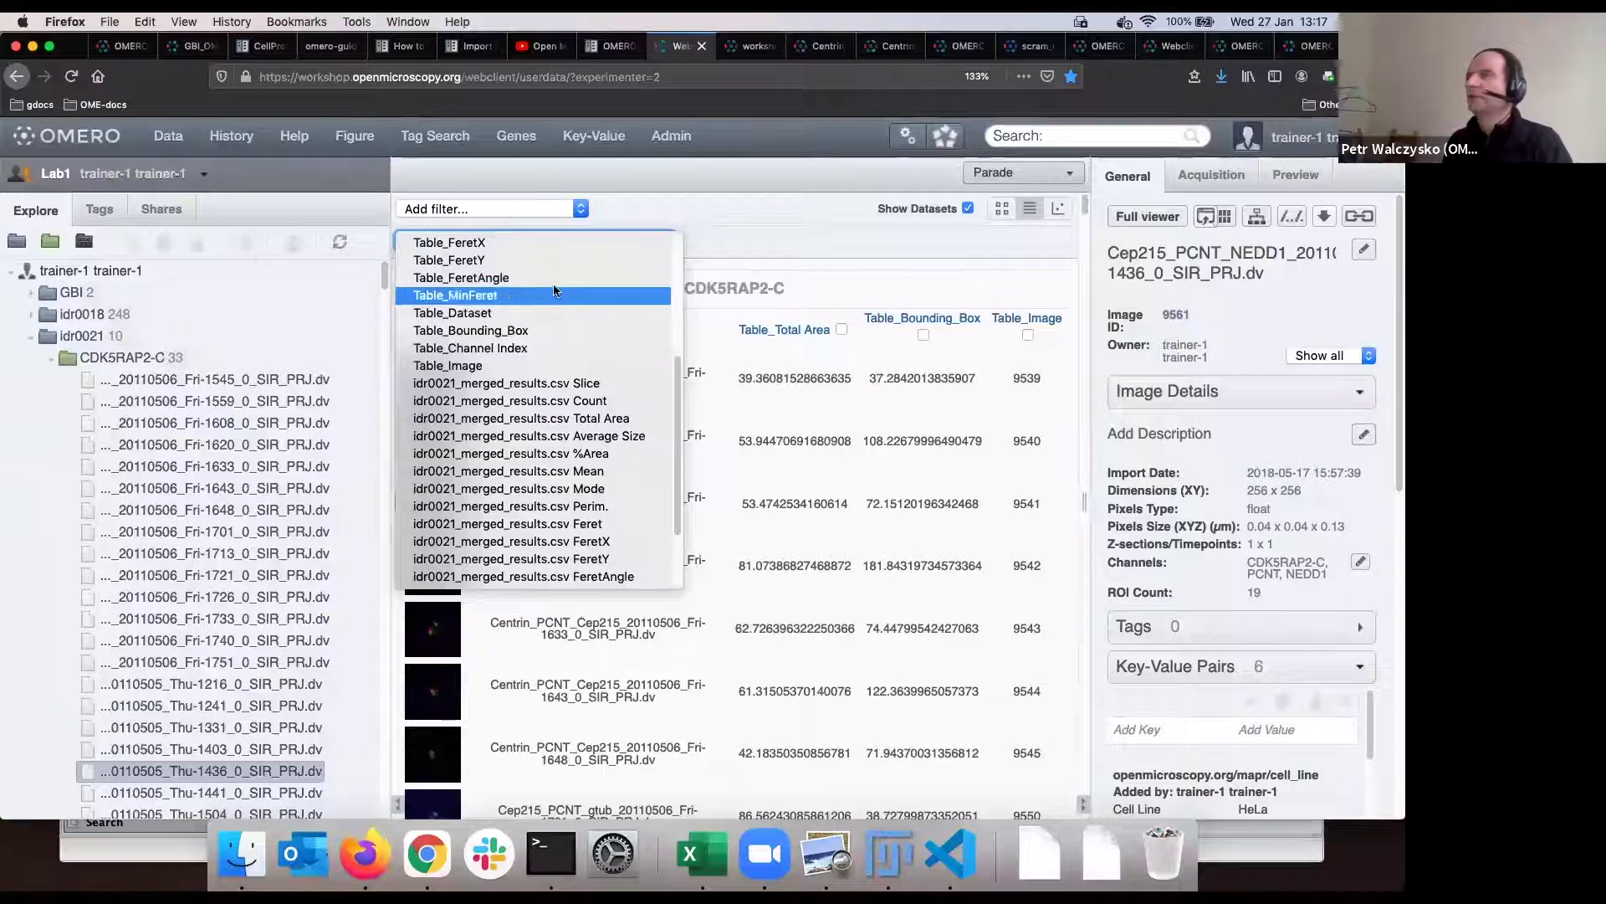
{"action": "left_click", "coordinate": [1293, 671]}
{"action": "left_click", "coordinate": [1293, 672]}
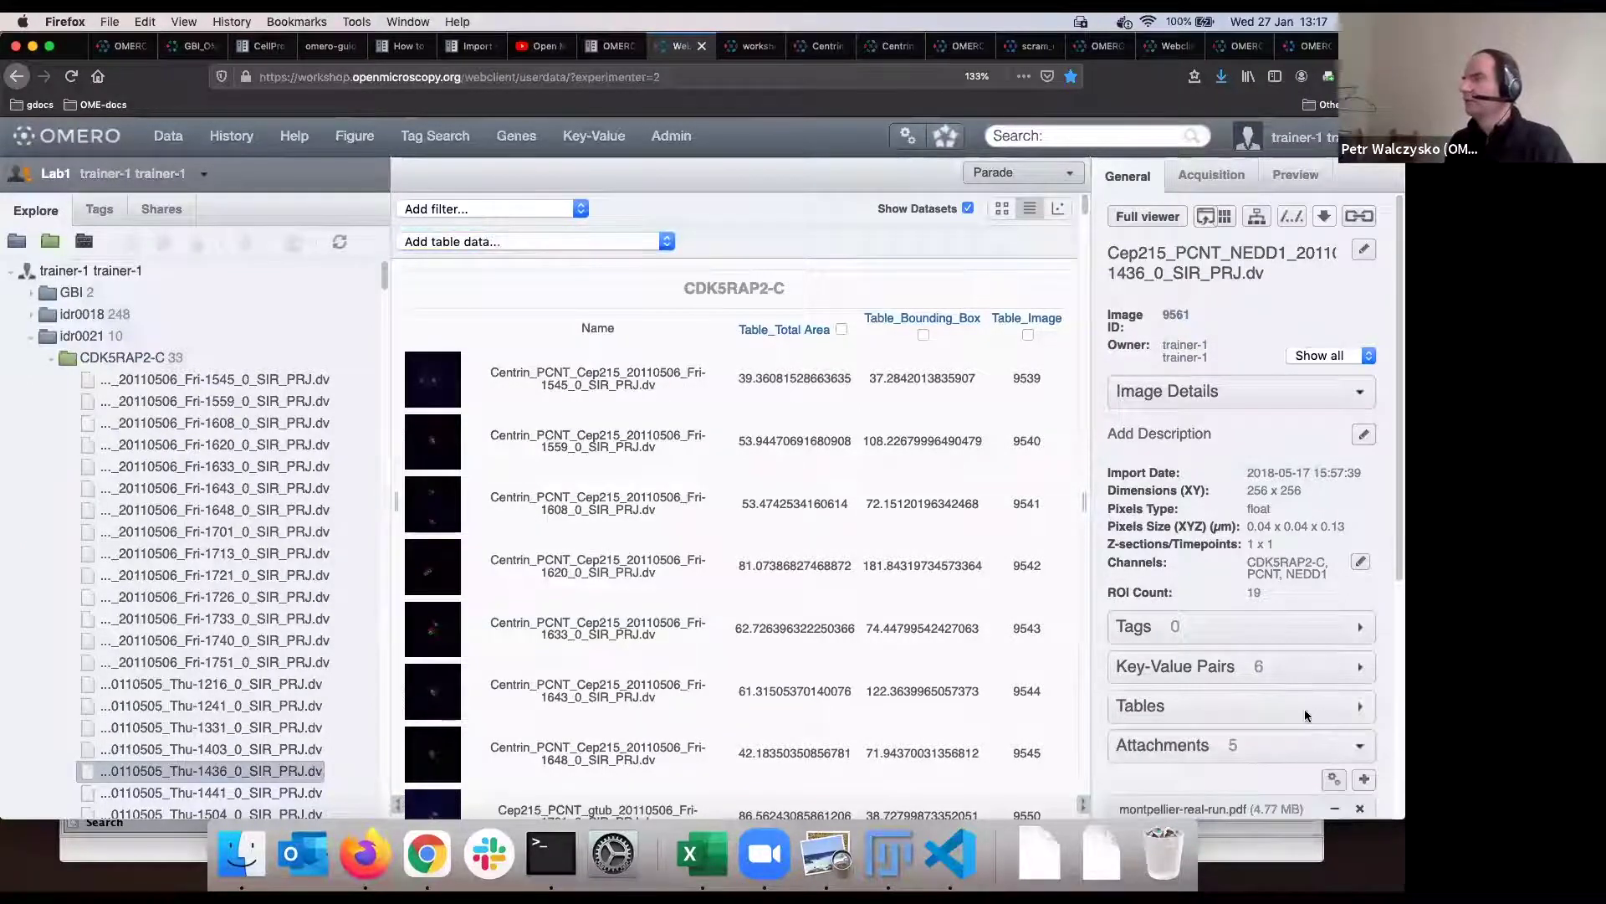
{"action": "scroll", "coordinate": [1303, 709], "scroll_direction": "down", "scroll_amount": 3}
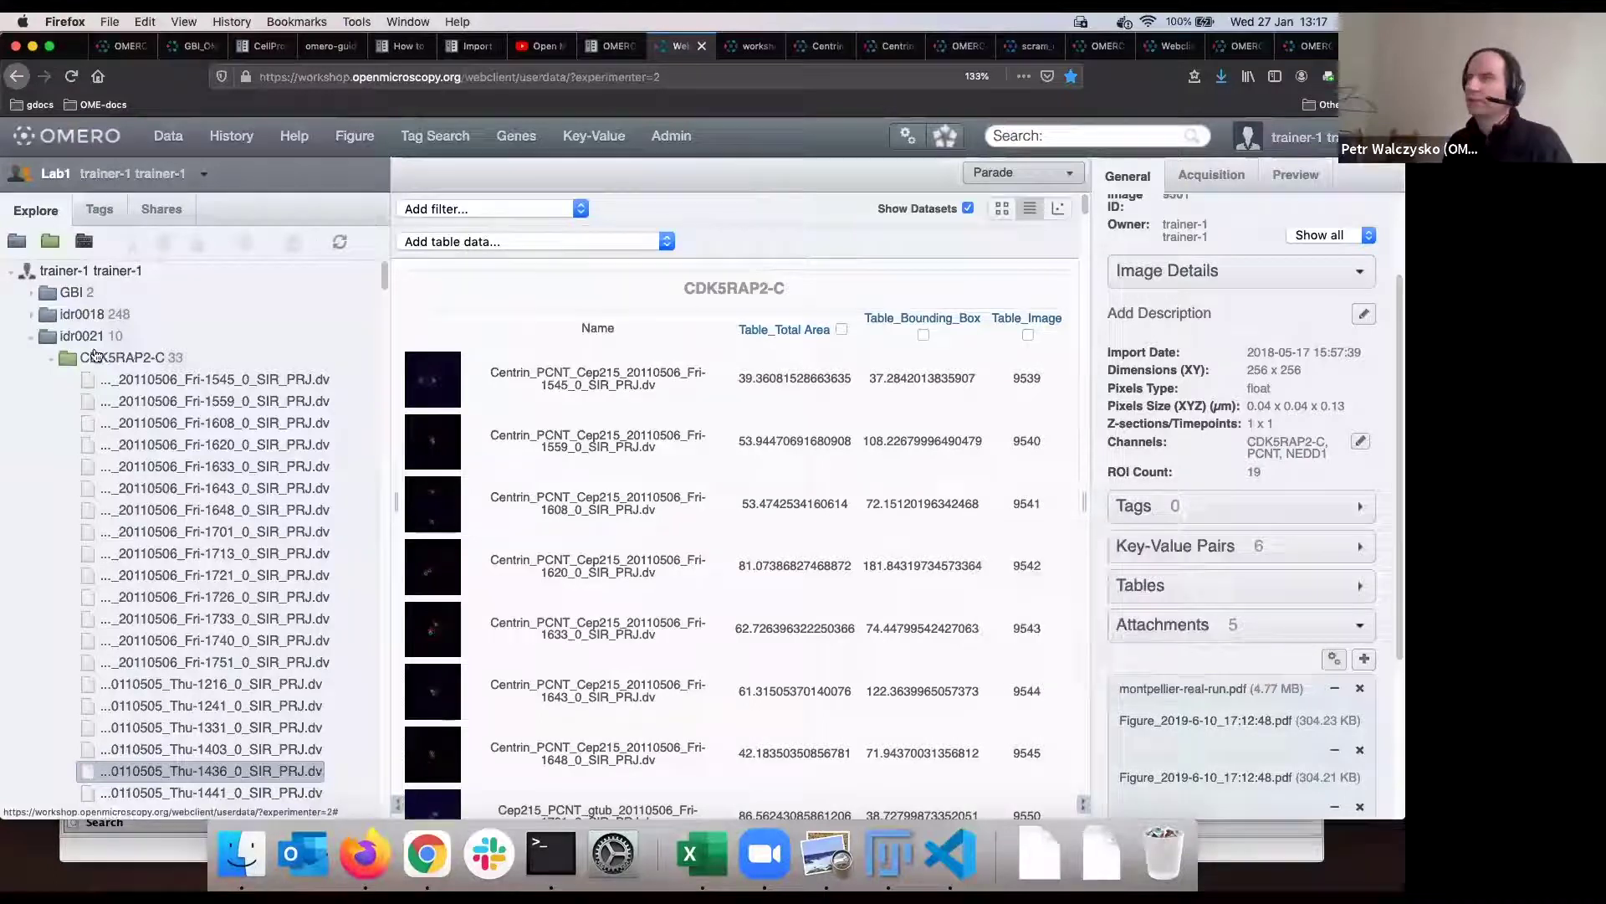
{"action": "left_click", "coordinate": [127, 360]}
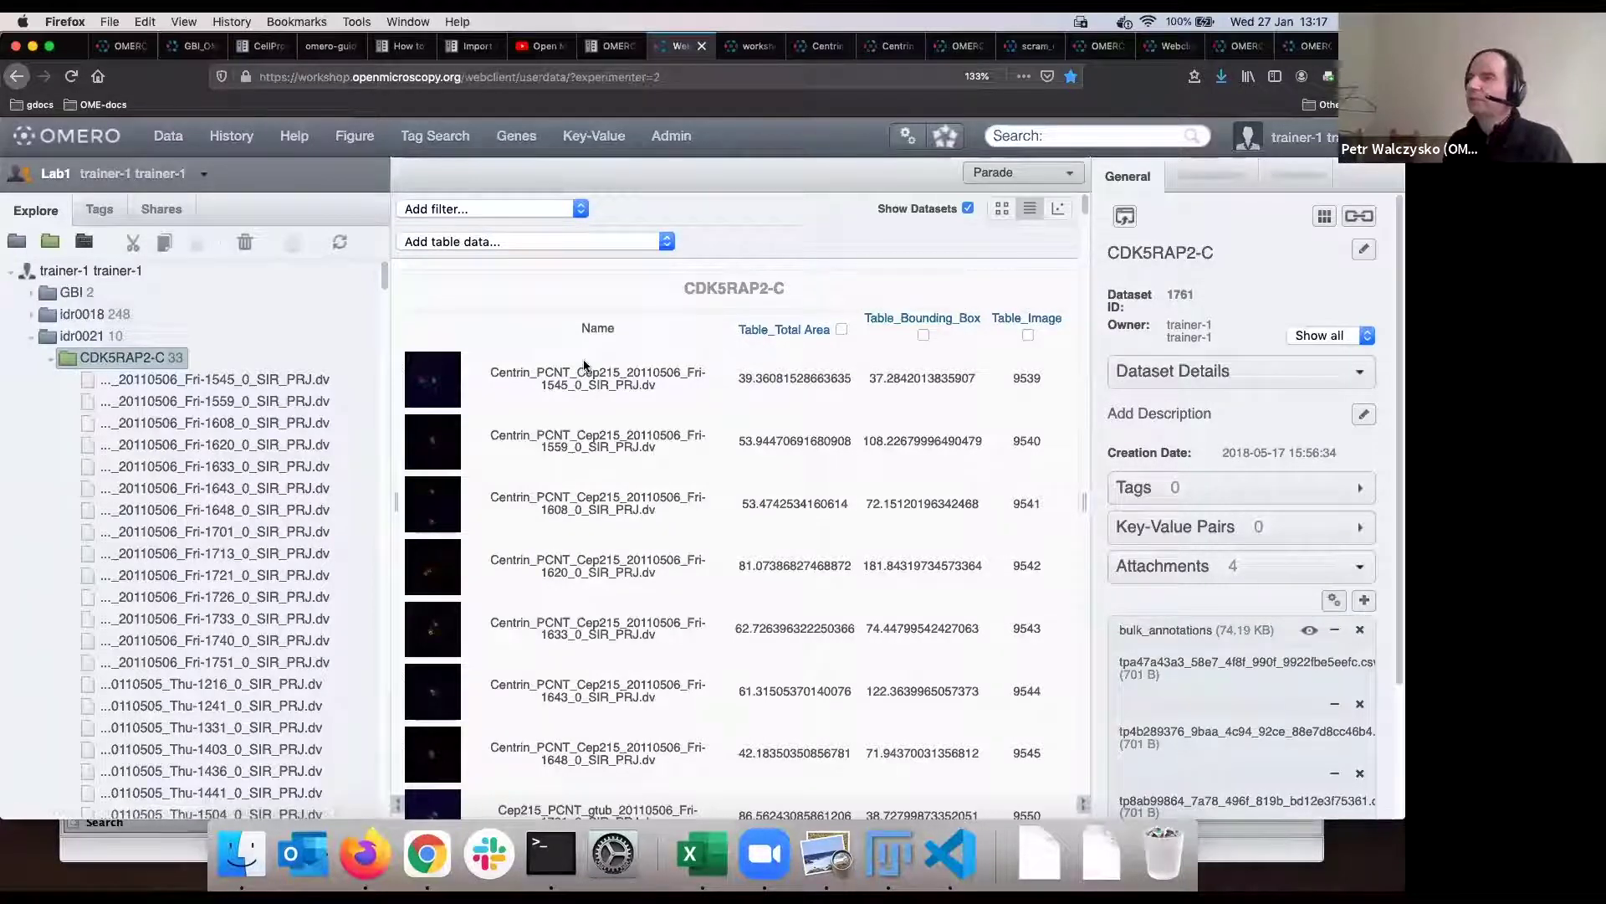
Scroll through the Add table data column list, then close it with nothing selected
{"action": "left_click", "coordinate": [552, 241]}
{"action": "scroll", "coordinate": [536, 322], "scroll_direction": "down", "scroll_amount": 4}
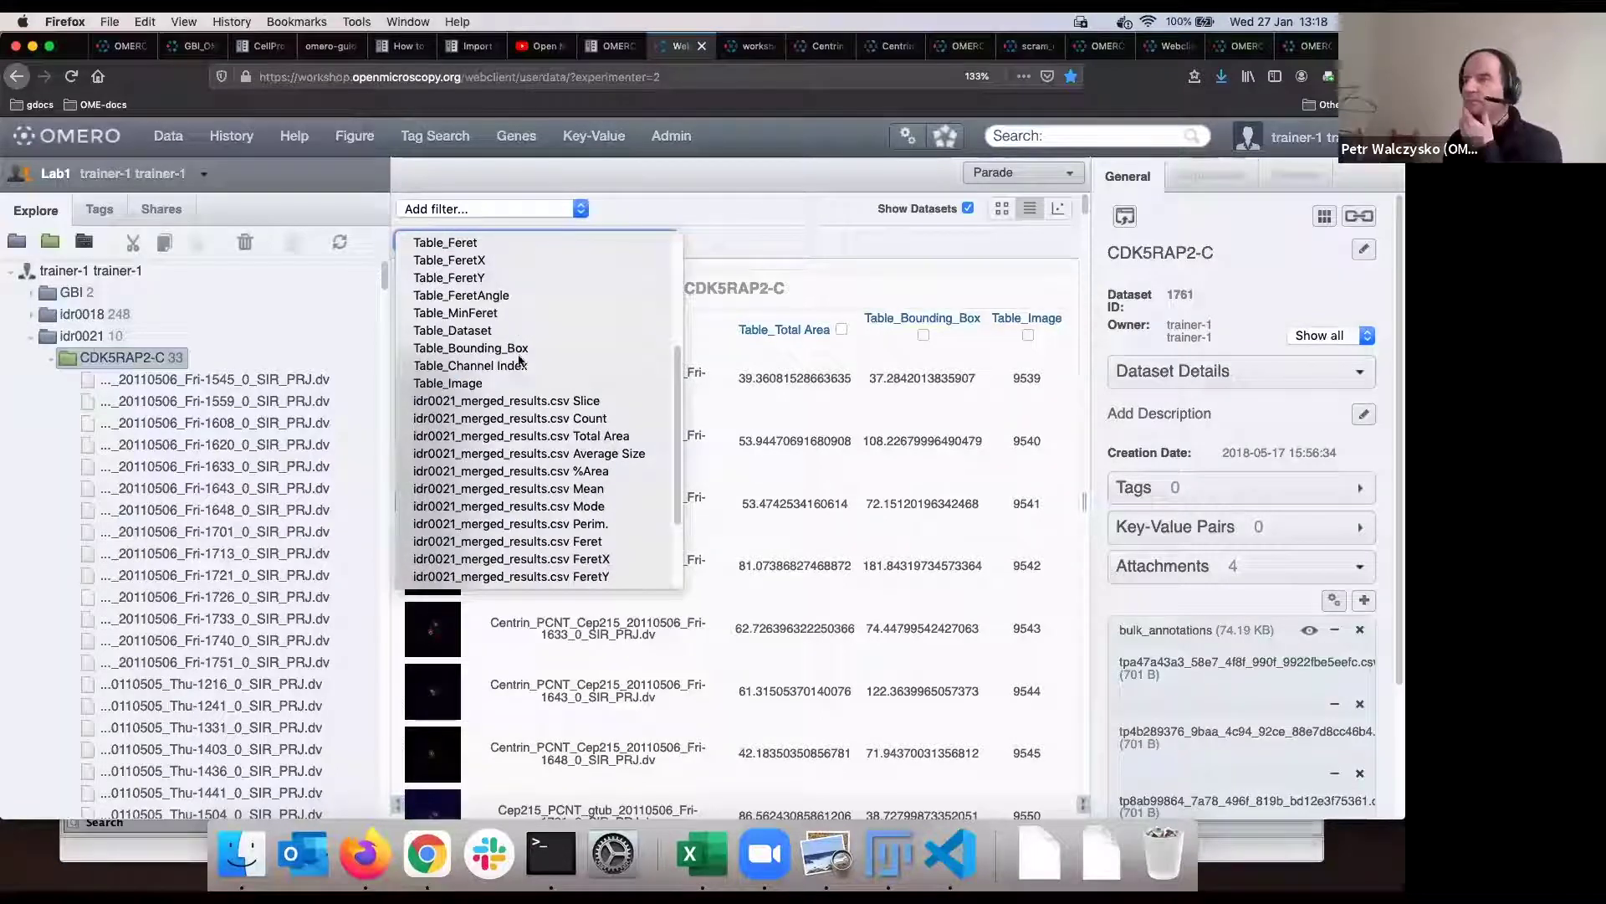
{"action": "scroll", "coordinate": [518, 368], "scroll_direction": "up", "scroll_amount": 3}
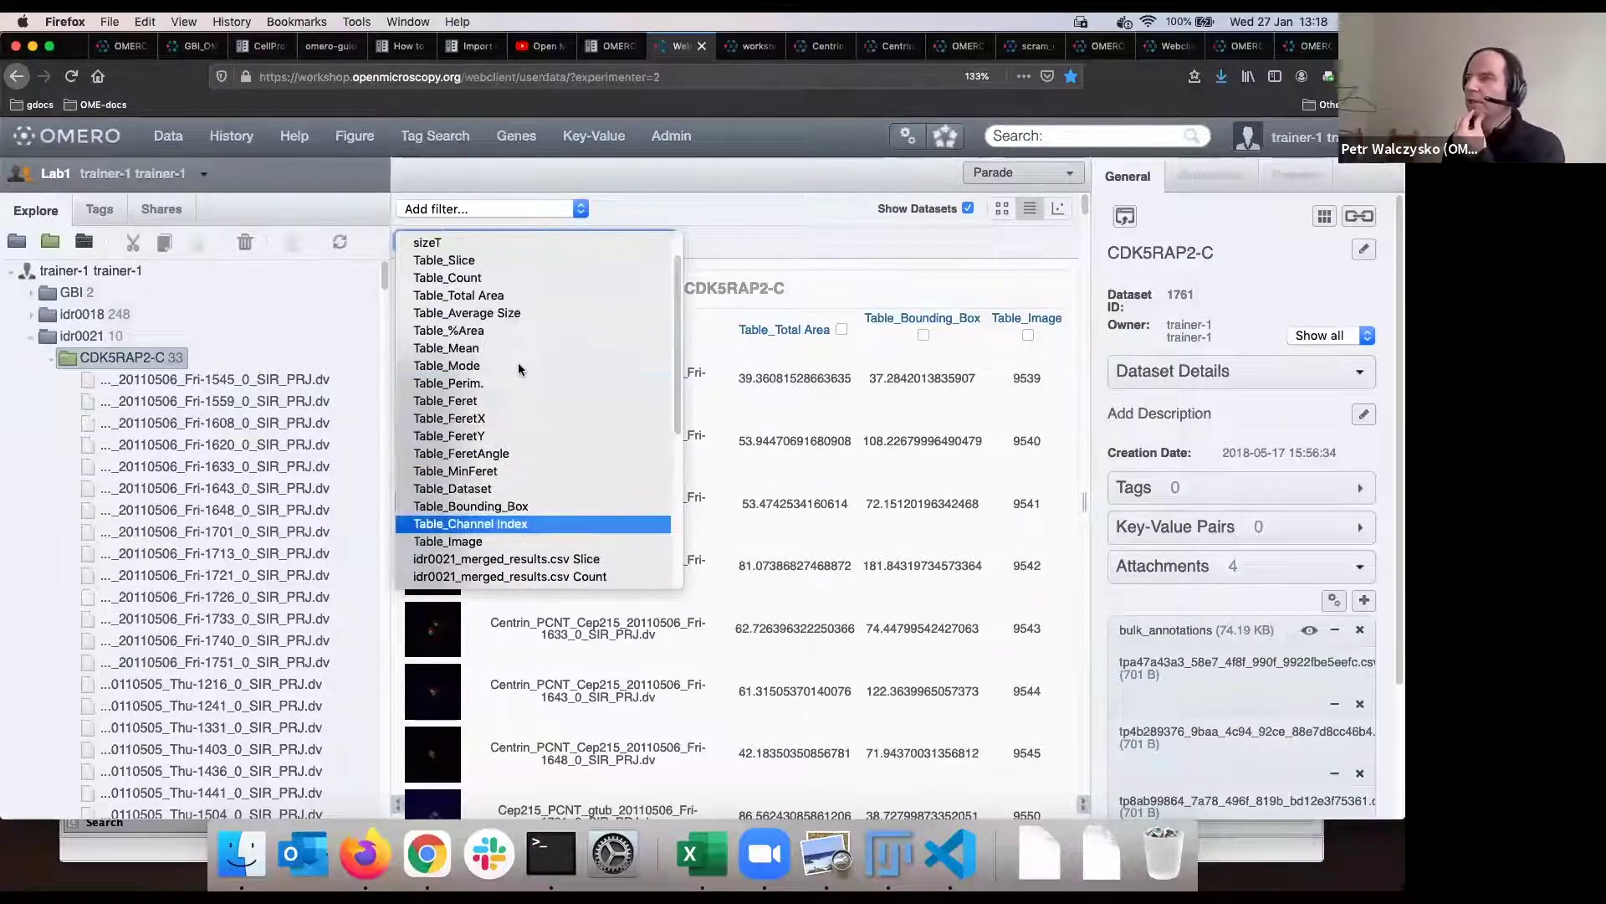
{"action": "scroll", "coordinate": [519, 363], "scroll_direction": "up", "scroll_amount": 2}
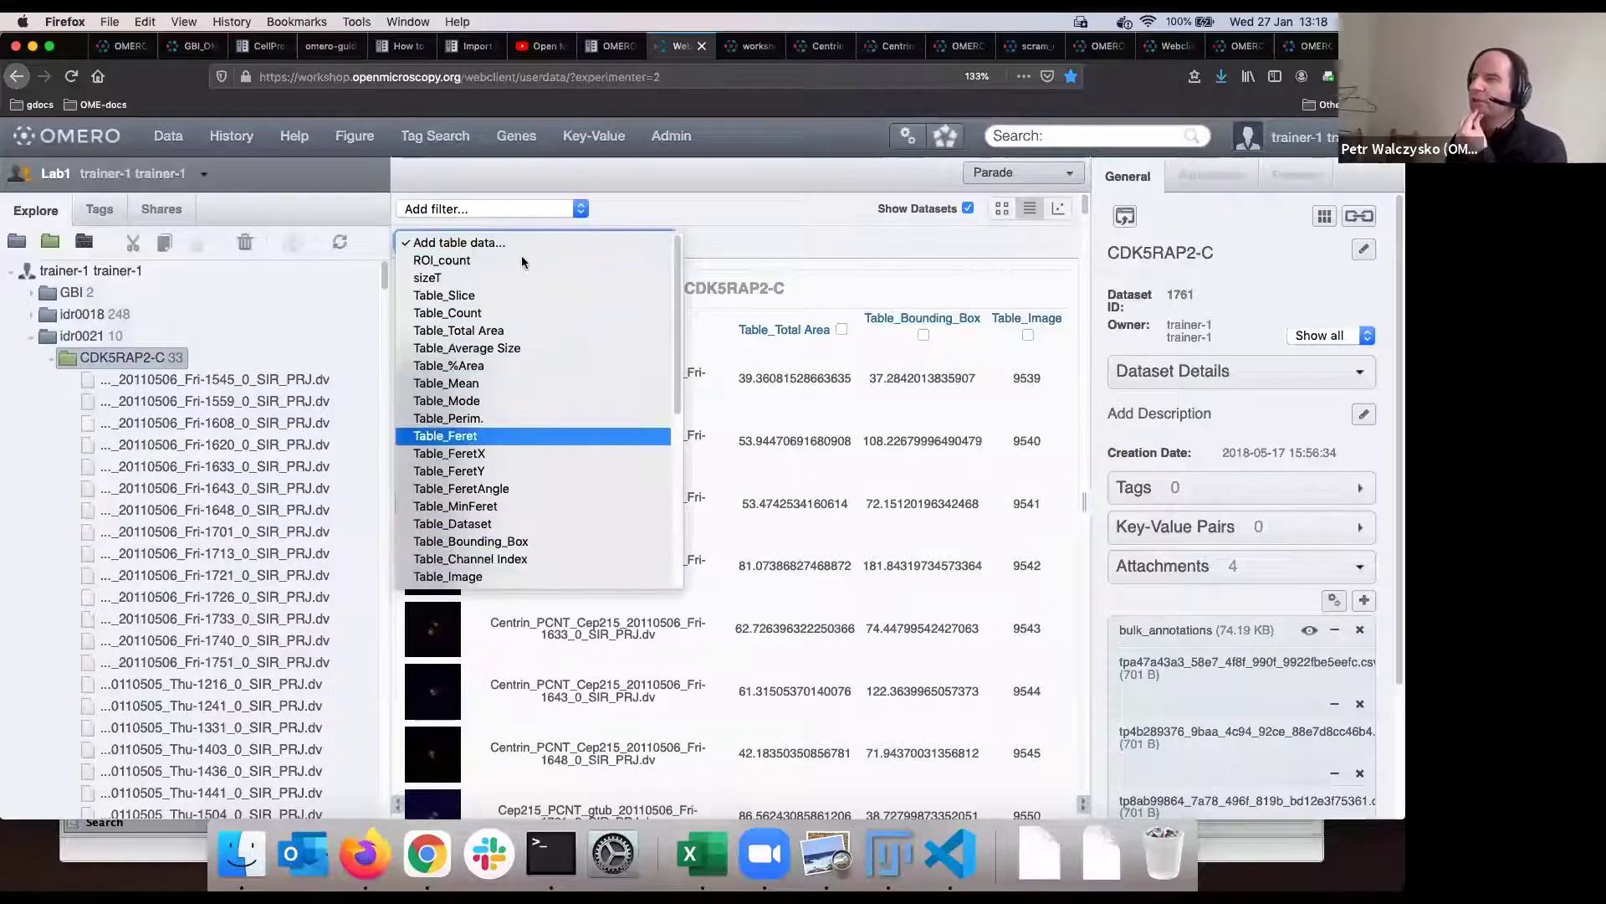
{"action": "scroll", "coordinate": [524, 454], "scroll_direction": "down", "scroll_amount": 1}
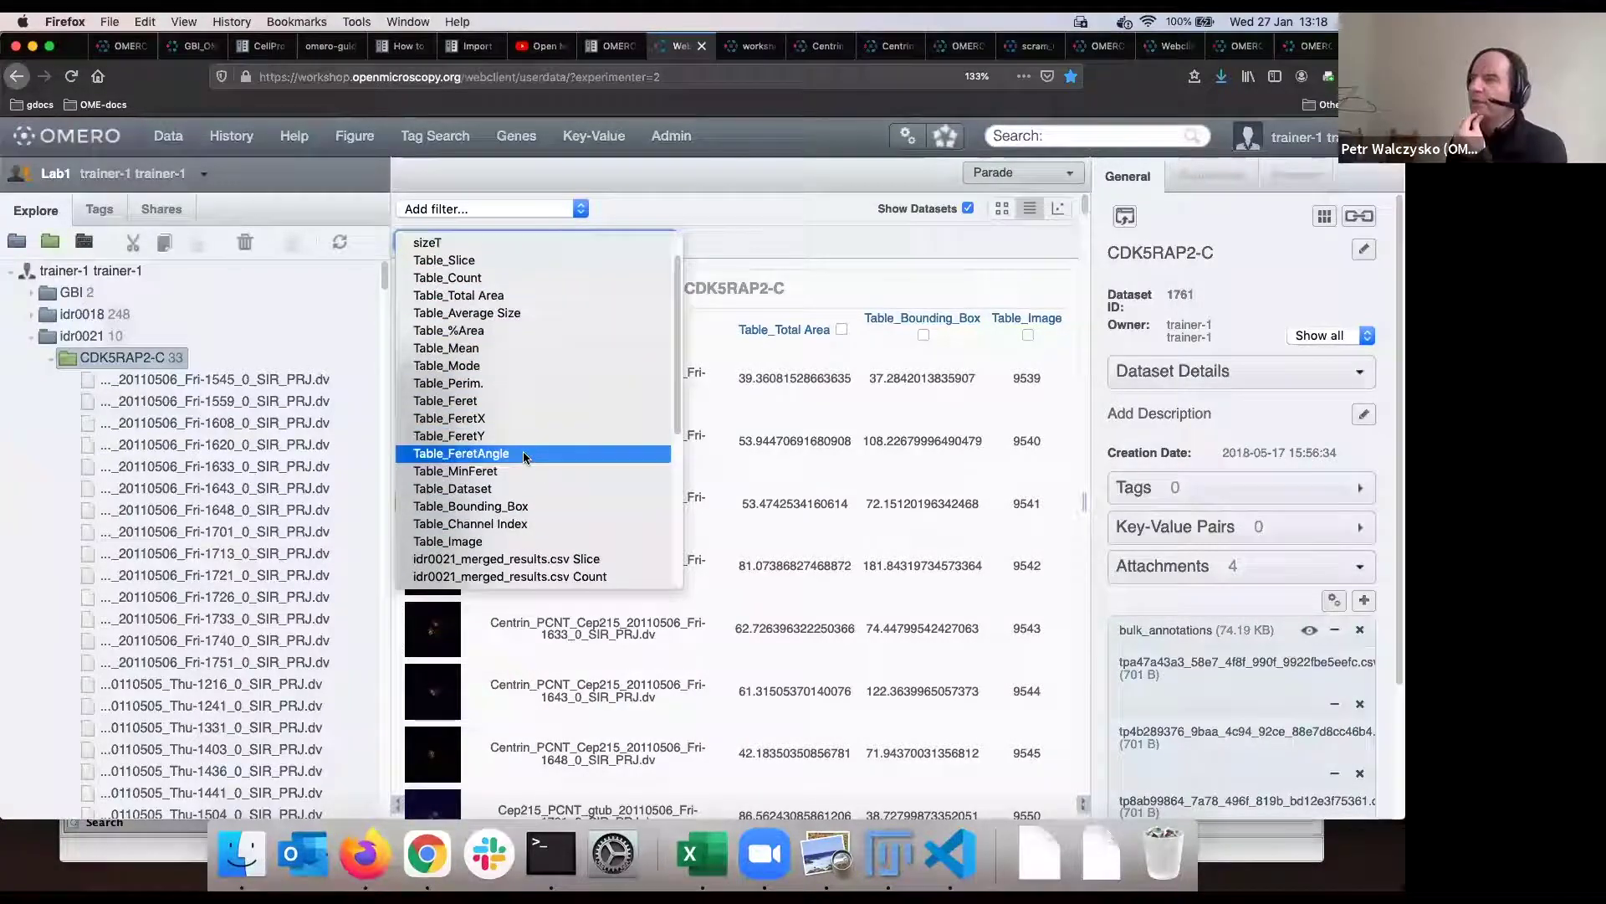
{"action": "scroll", "coordinate": [523, 455], "scroll_direction": "down", "scroll_amount": 5}
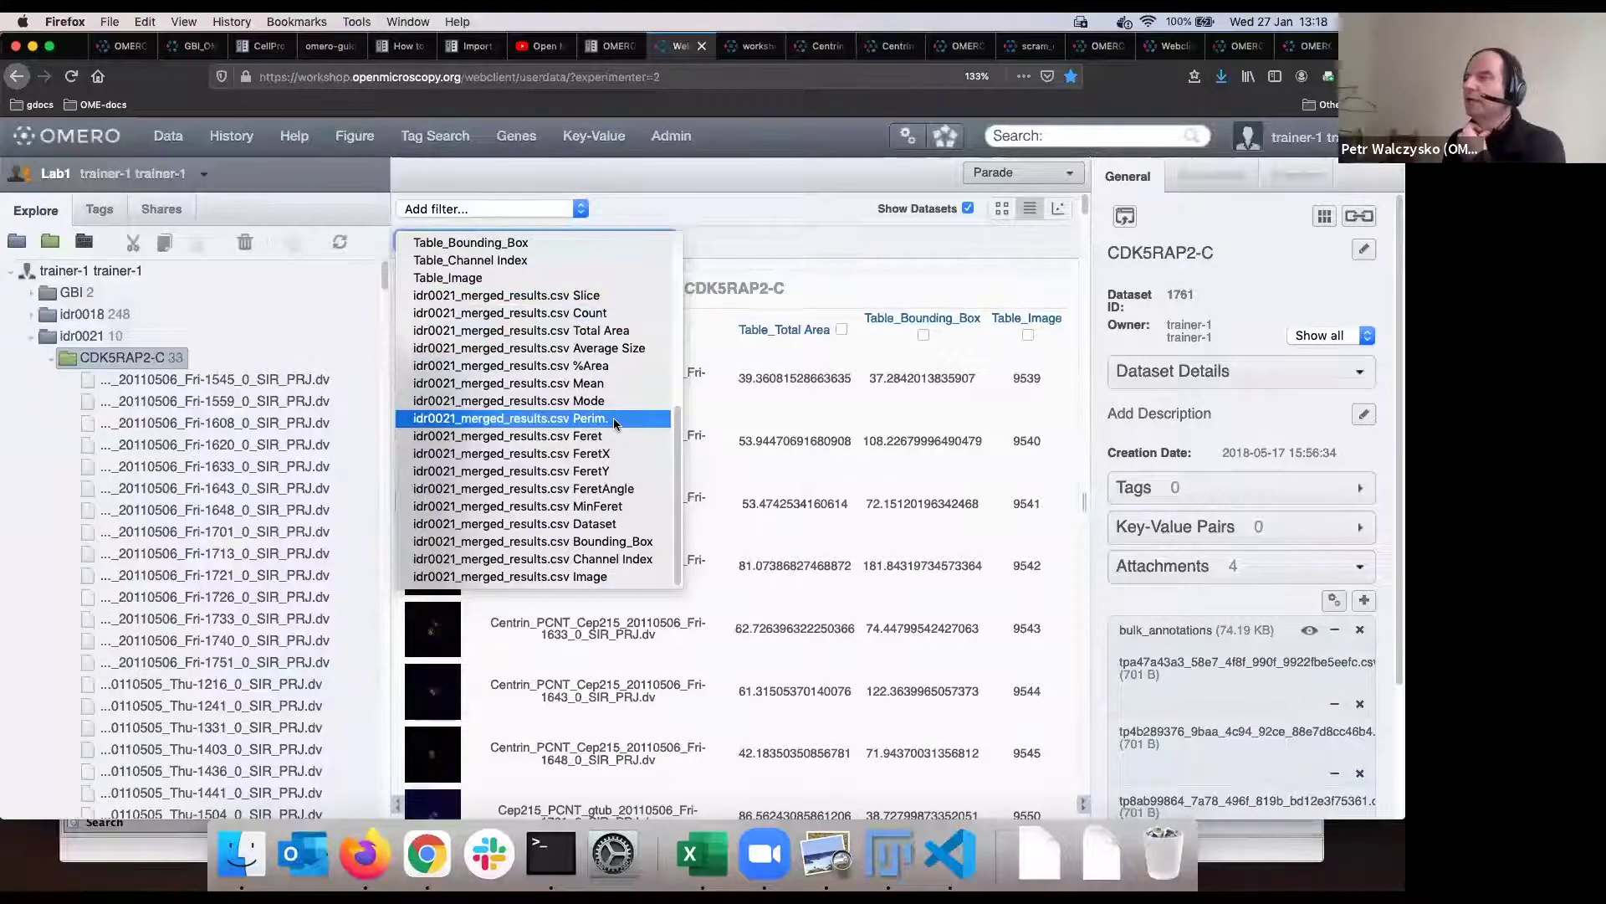
{"action": "scroll", "coordinate": [614, 418], "scroll_direction": "up", "scroll_amount": 5}
{"action": "scroll", "coordinate": [614, 418], "scroll_direction": "down", "scroll_amount": 5}
{"action": "scroll", "coordinate": [615, 415], "scroll_direction": "up", "scroll_amount": 4}
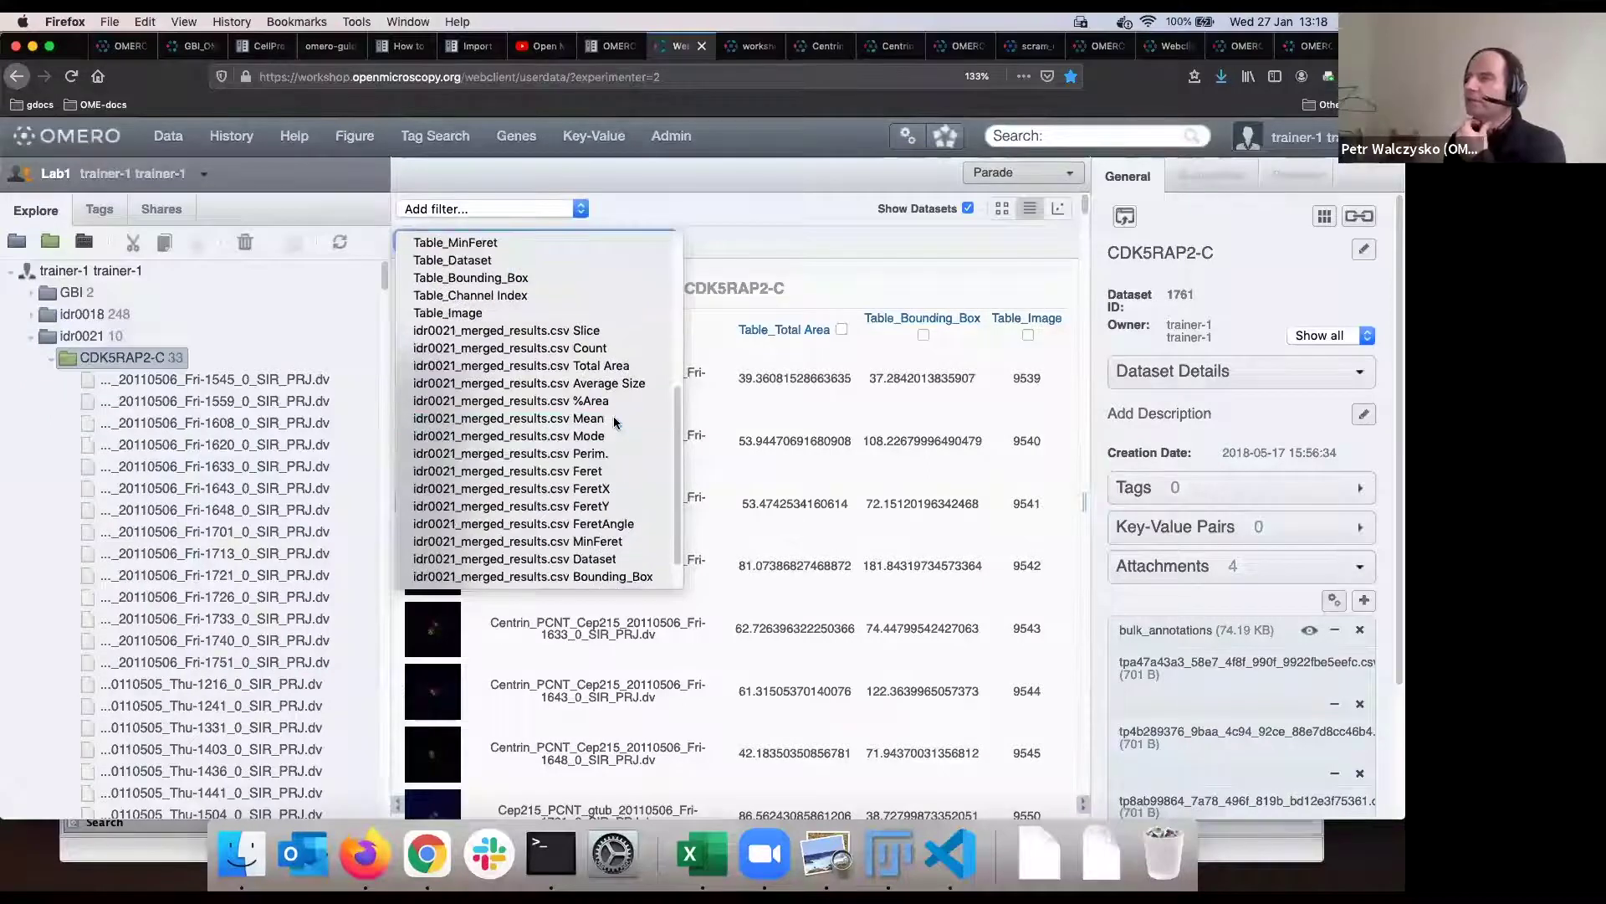
{"action": "scroll", "coordinate": [610, 421], "scroll_direction": "down", "scroll_amount": 5}
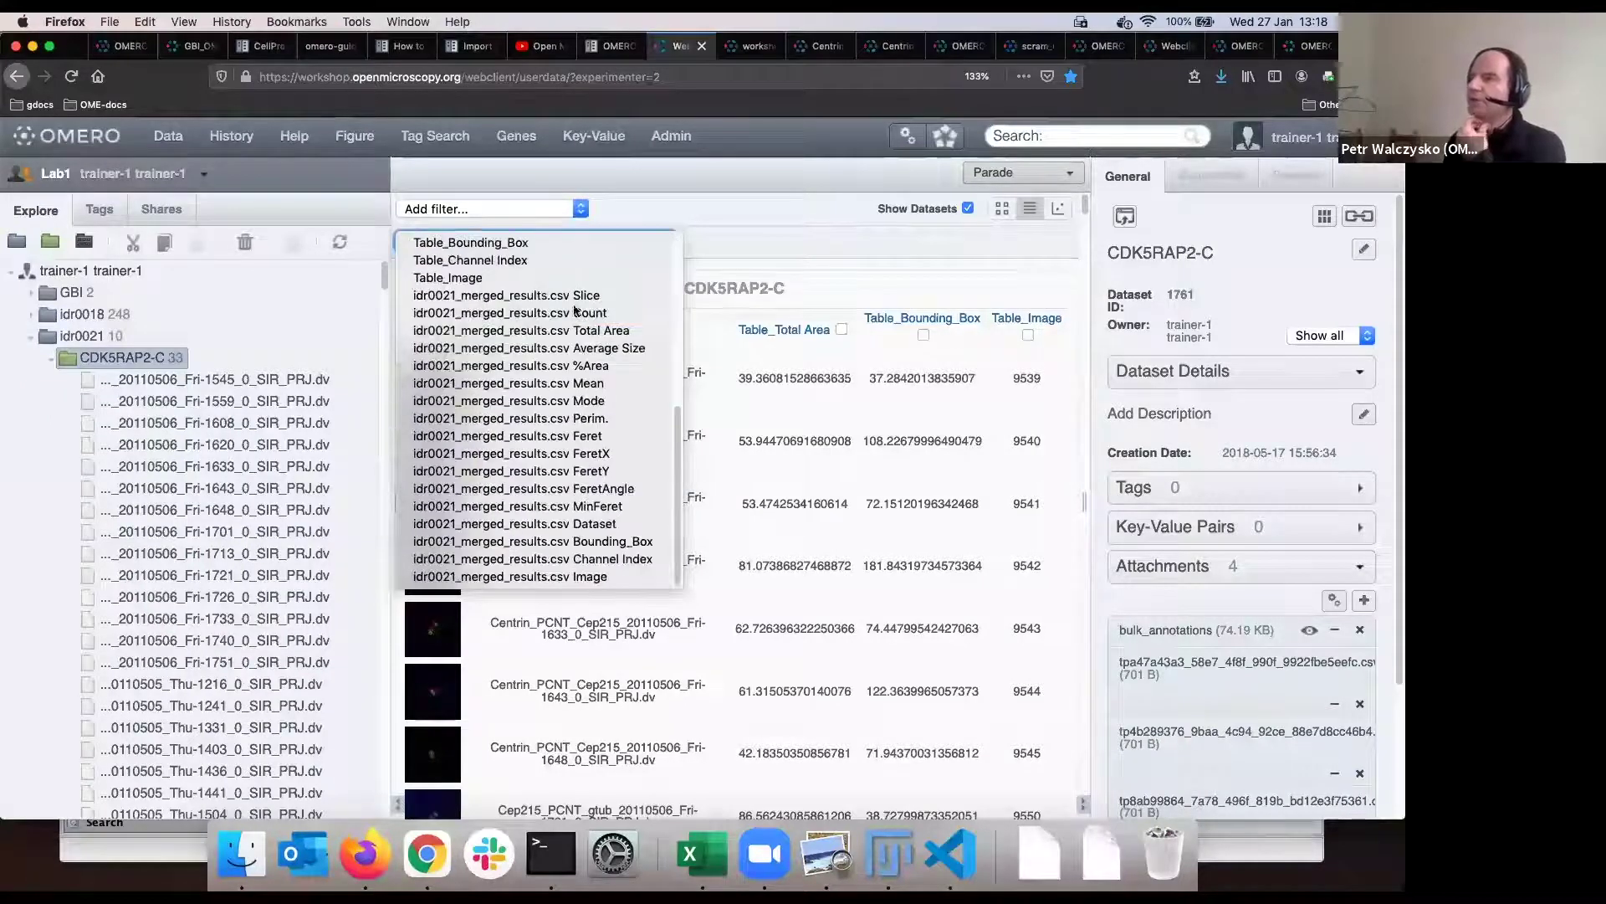
{"action": "scroll", "coordinate": [575, 532], "scroll_direction": "up", "scroll_amount": 5}
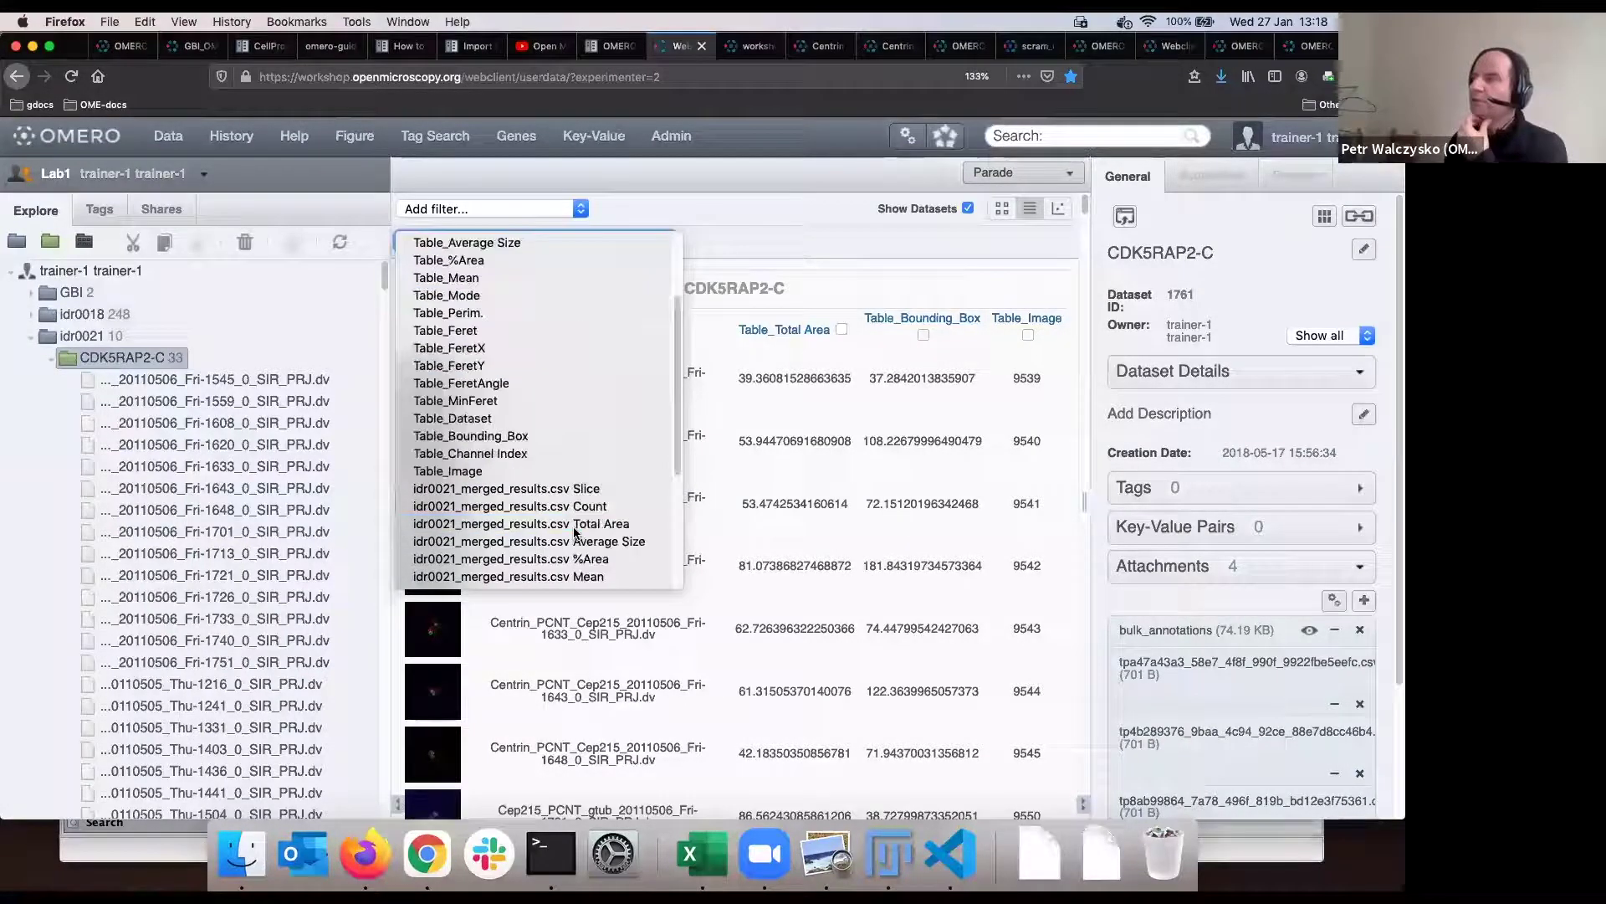
{"action": "scroll", "coordinate": [575, 532], "scroll_direction": "down", "scroll_amount": 5}
{"action": "scroll", "coordinate": [575, 533], "scroll_direction": "down", "scroll_amount": 1}
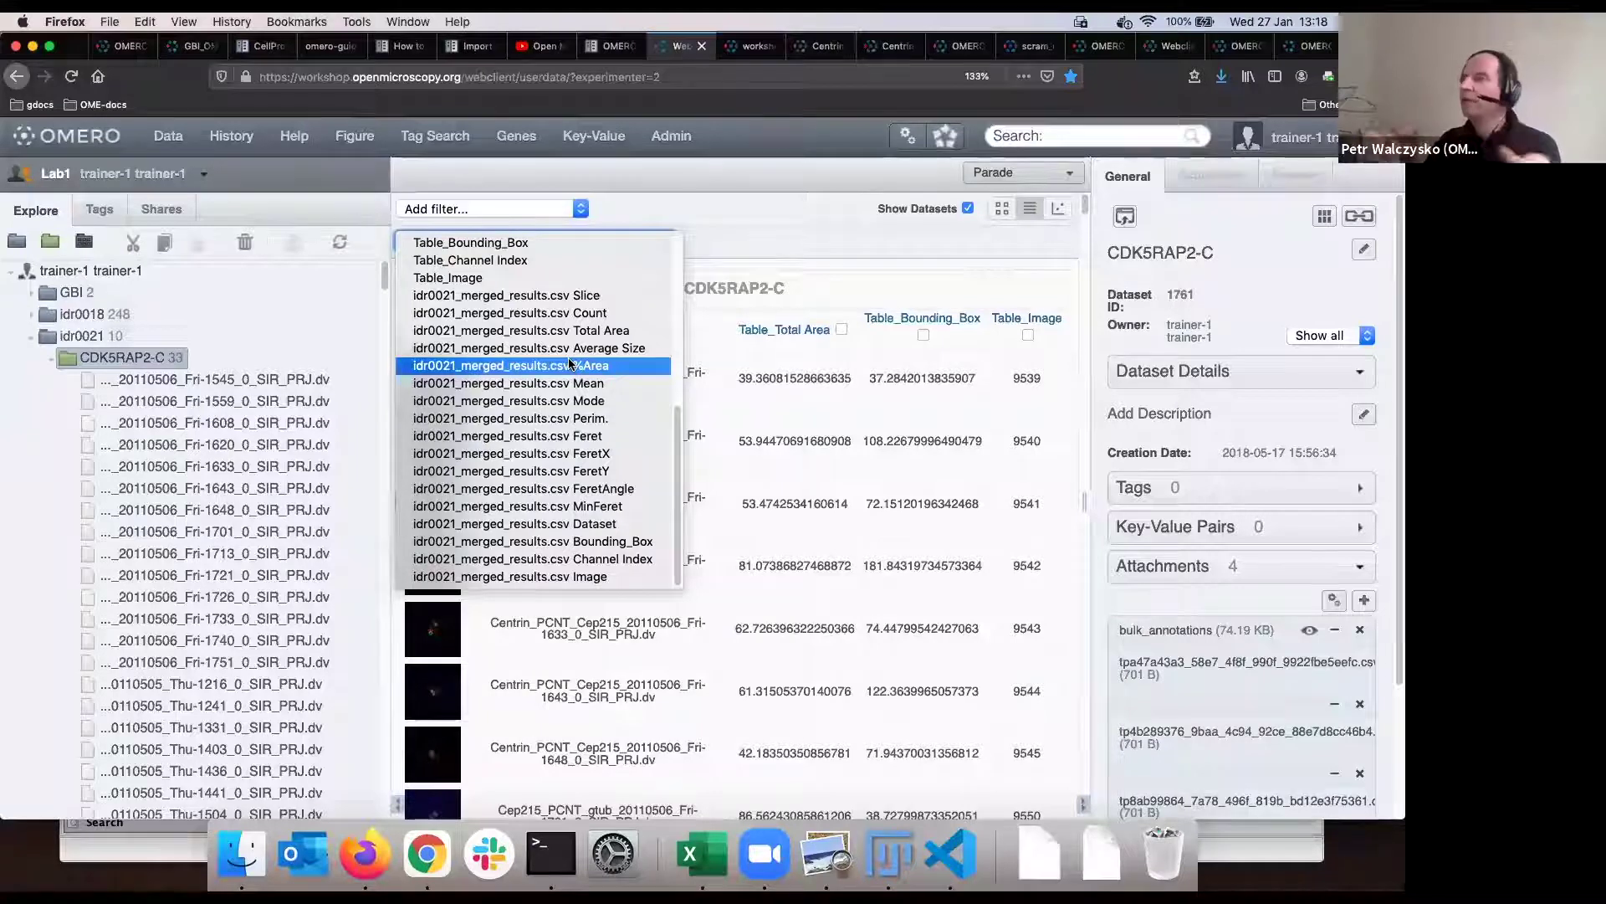
{"action": "scroll", "coordinate": [570, 364], "scroll_direction": "up", "scroll_amount": 5}
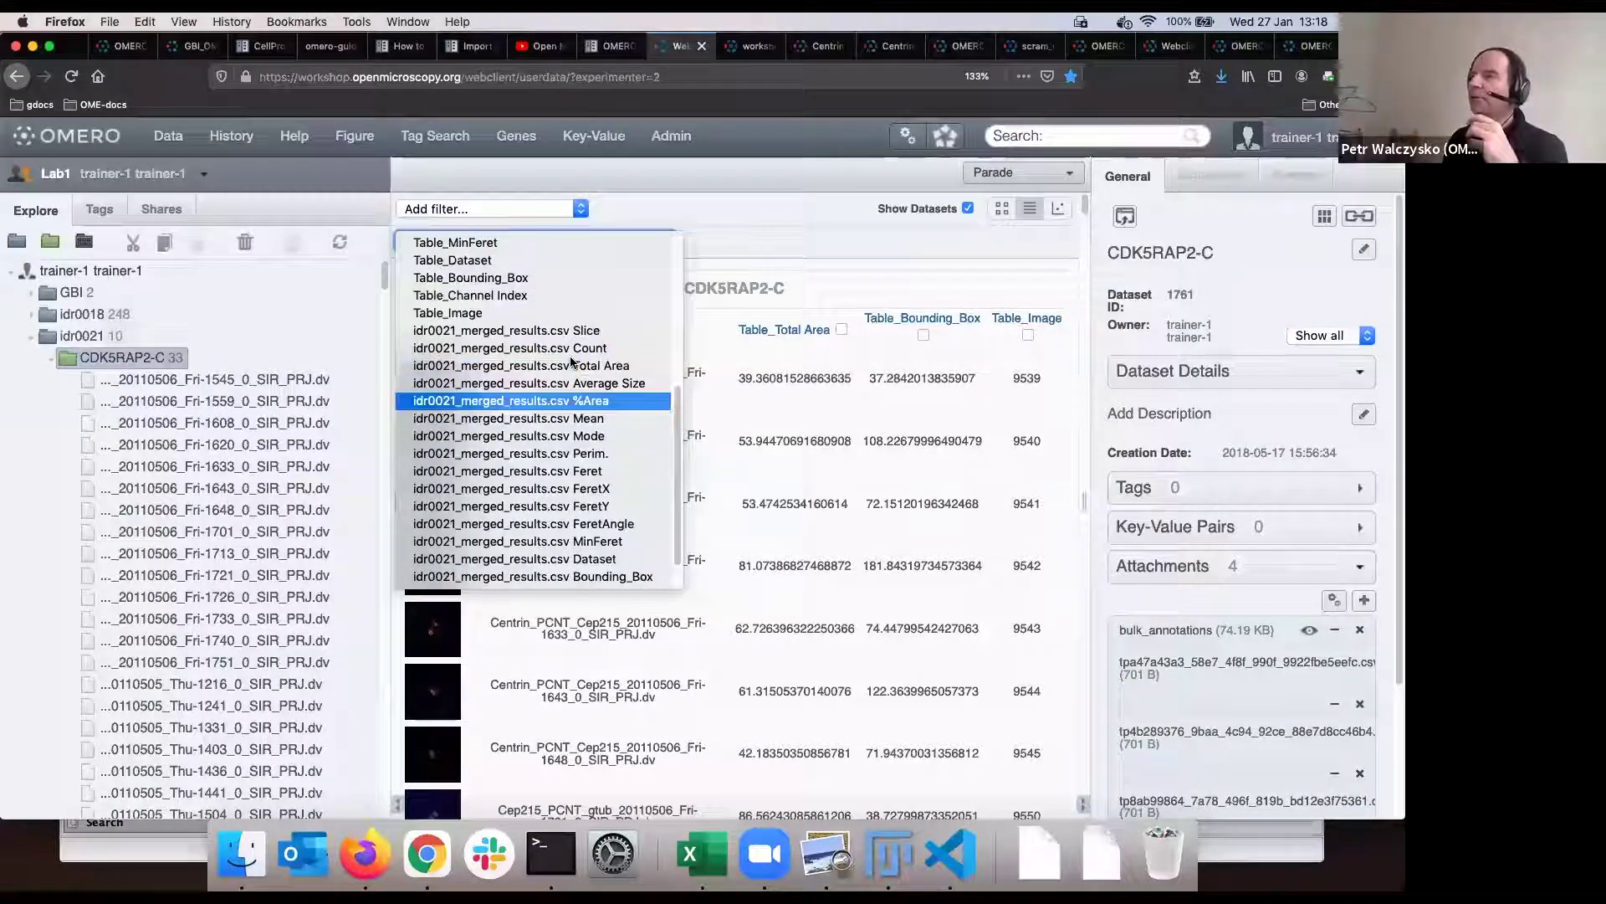
{"action": "scroll", "coordinate": [570, 360], "scroll_direction": "down", "scroll_amount": 5}
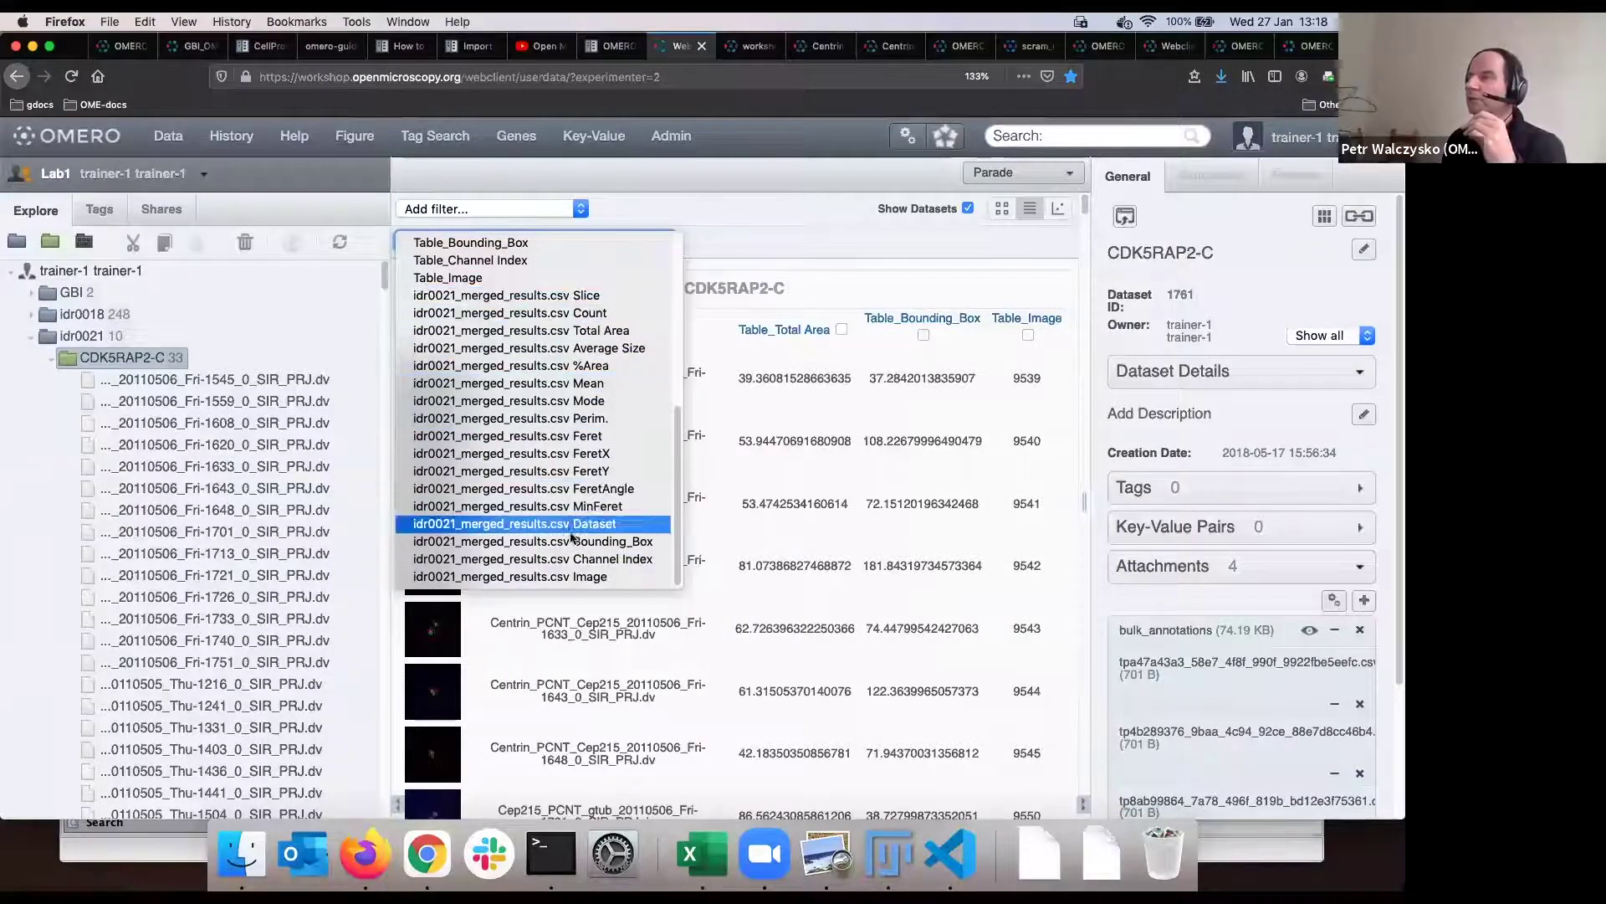
{"action": "scroll", "coordinate": [601, 502], "scroll_direction": "up", "scroll_amount": 5}
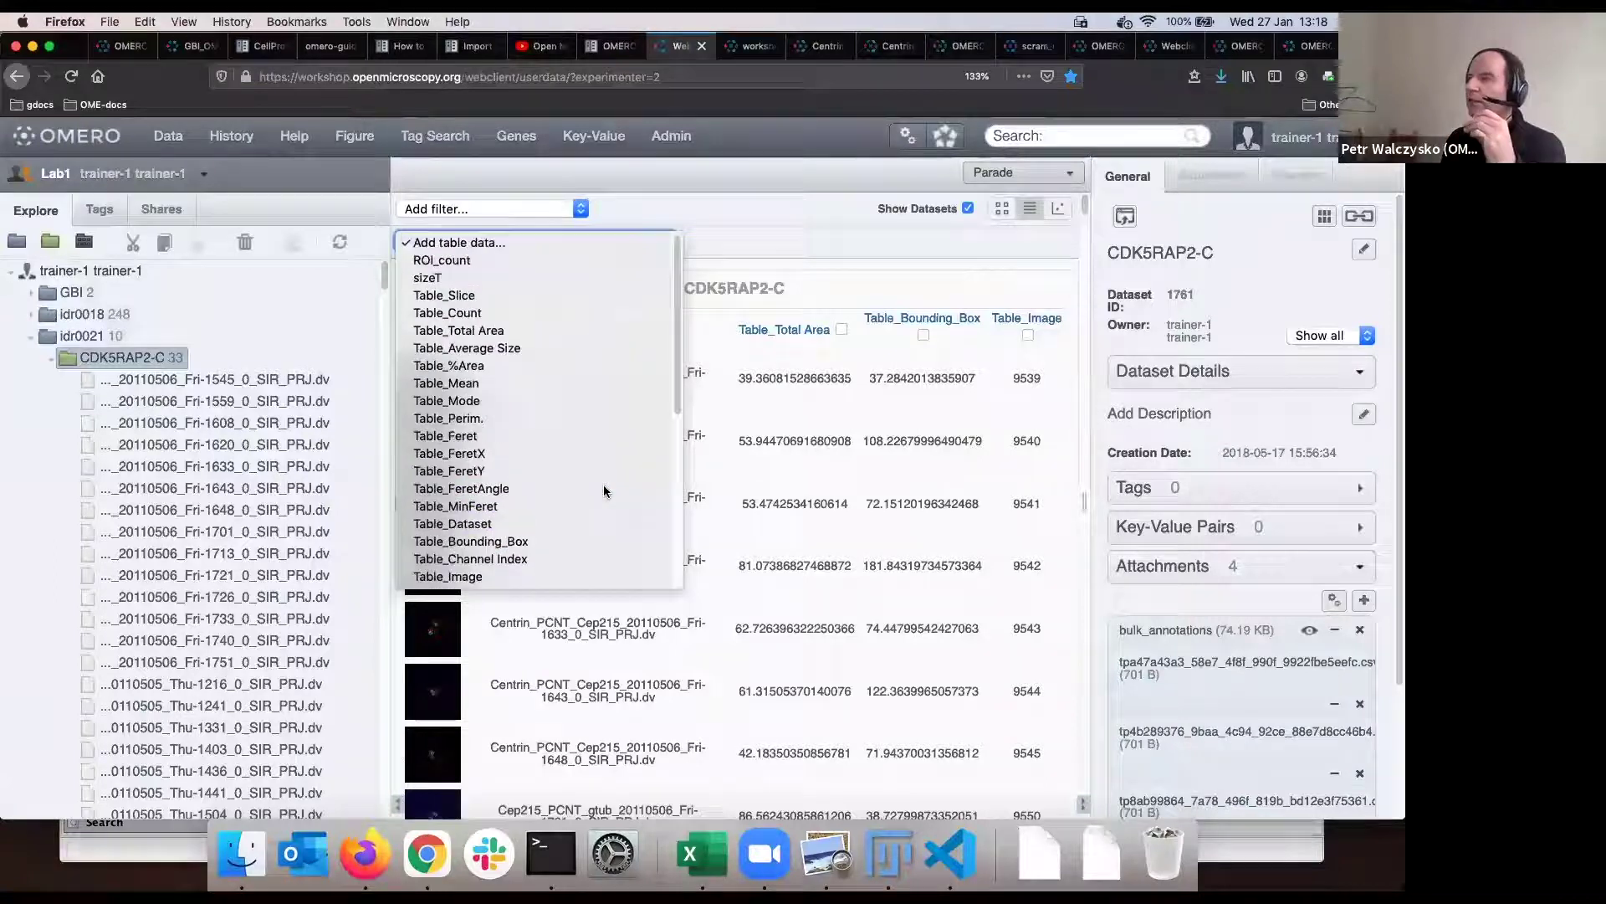
{"action": "scroll", "coordinate": [604, 485], "scroll_direction": "down", "scroll_amount": 4}
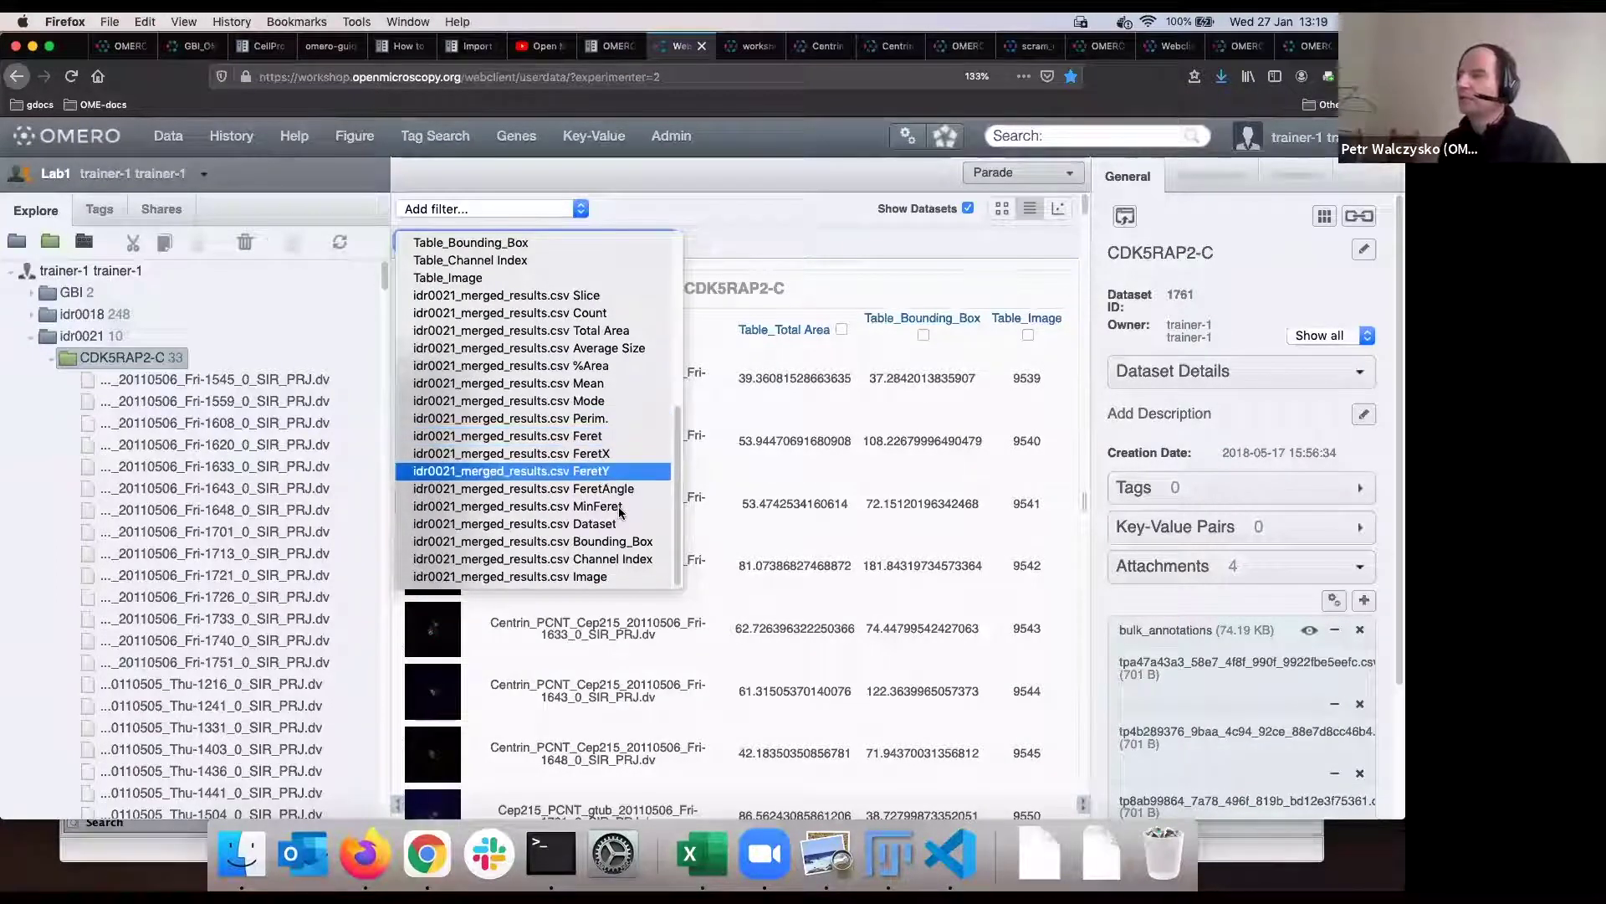
{"action": "scroll", "coordinate": [595, 449], "scroll_direction": "up", "scroll_amount": 5}
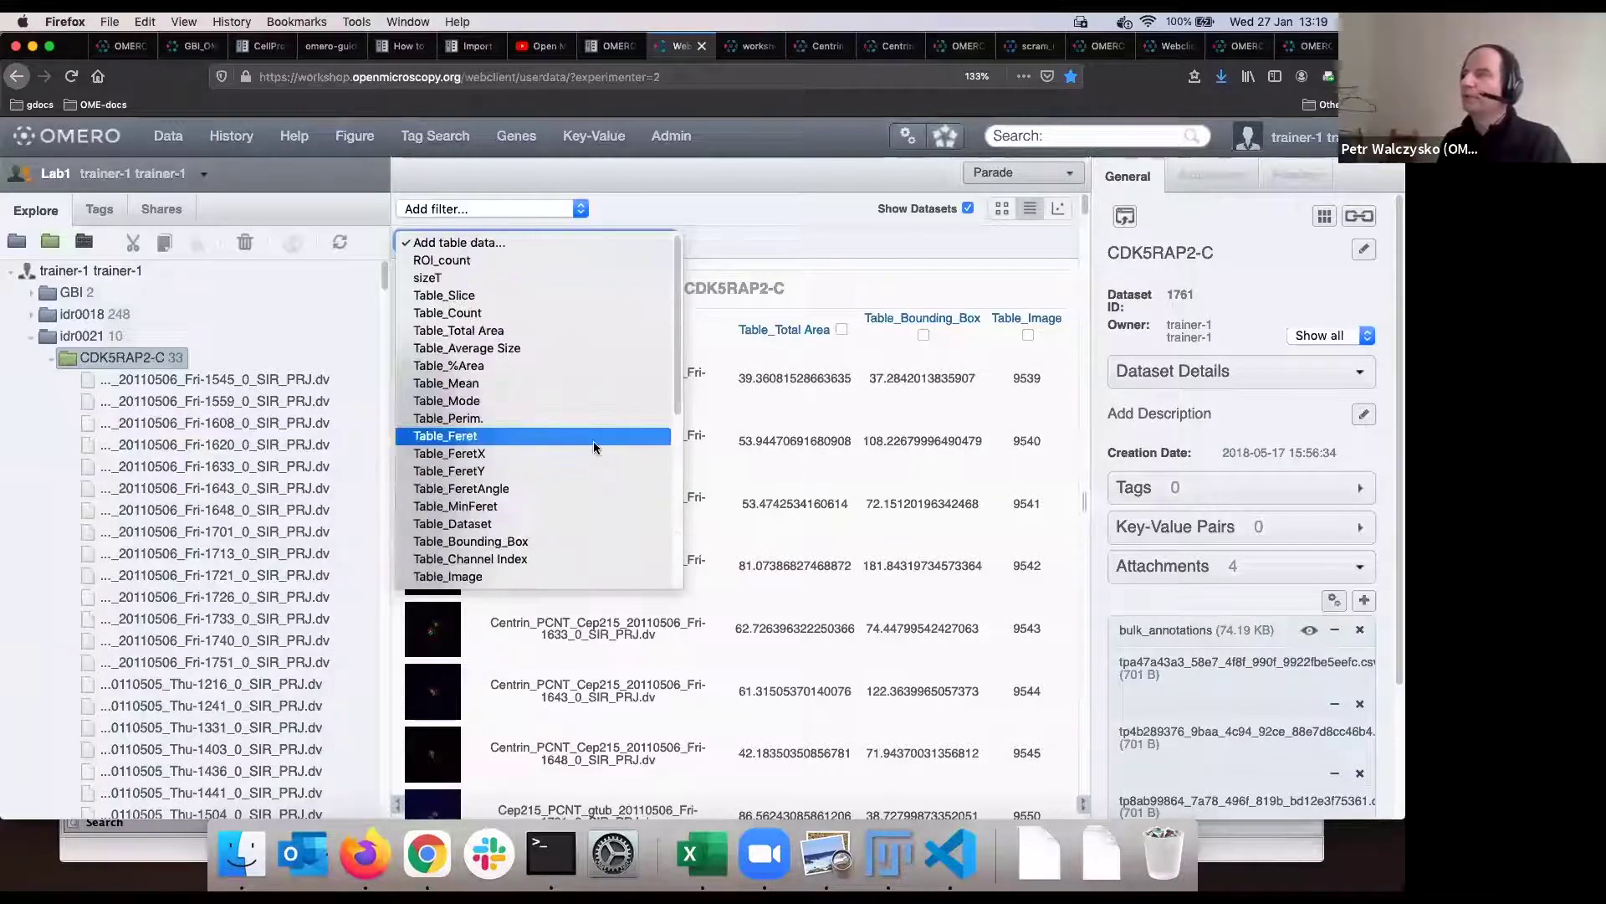
{"action": "scroll", "coordinate": [594, 447], "scroll_direction": "down", "scroll_amount": 3}
{"action": "scroll", "coordinate": [595, 448], "scroll_direction": "down", "scroll_amount": 3}
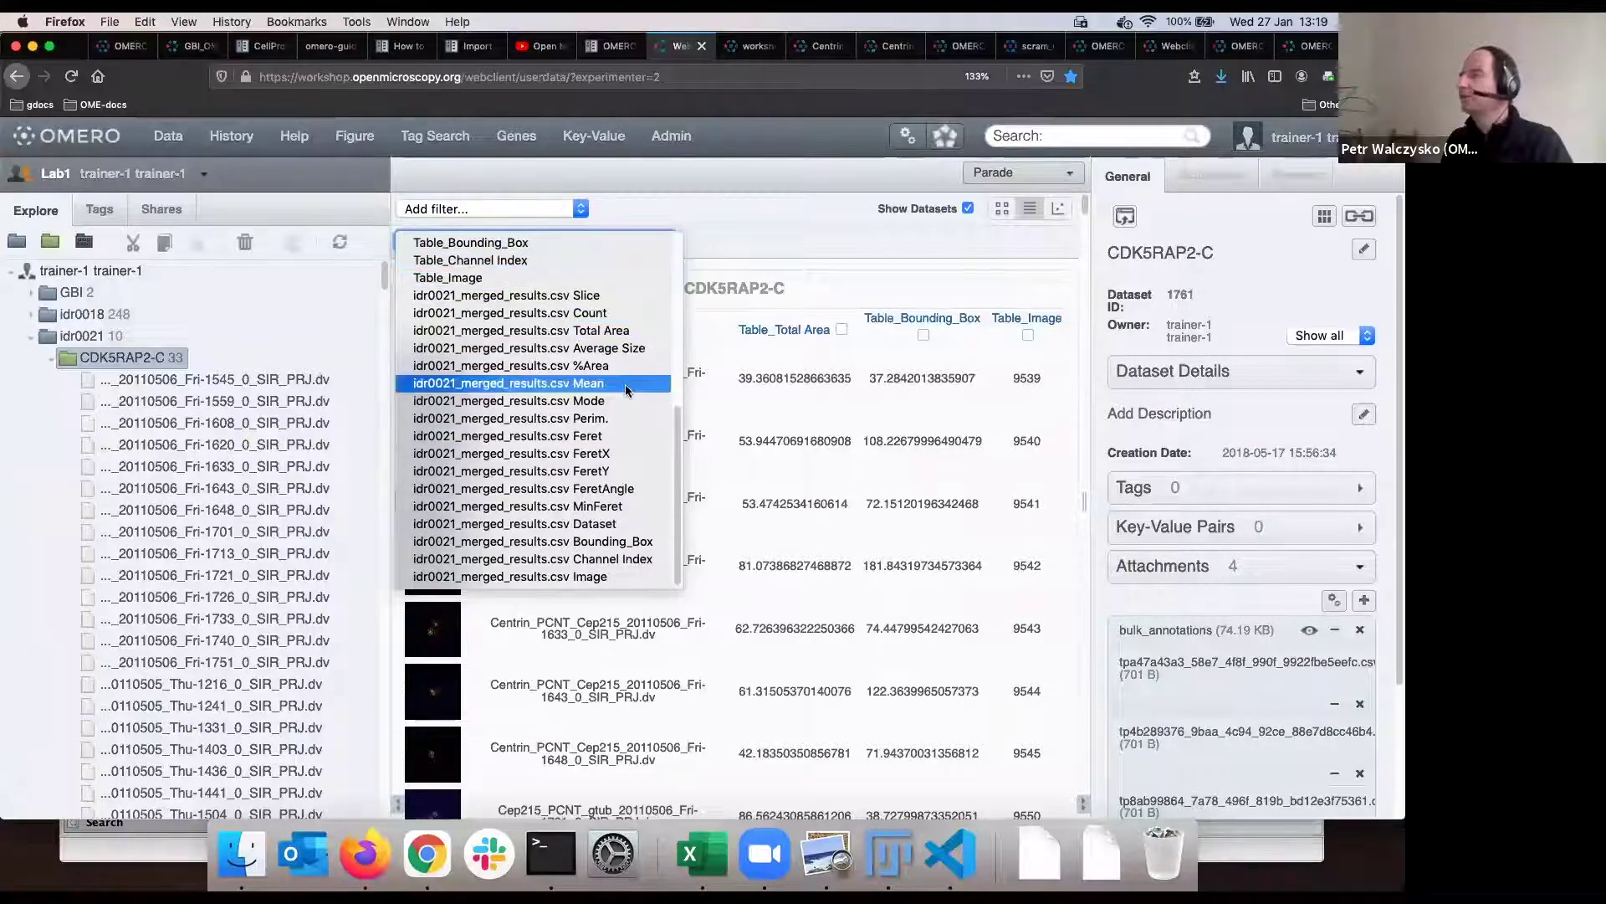
{"action": "scroll", "coordinate": [647, 301], "scroll_direction": "up", "scroll_amount": 6}
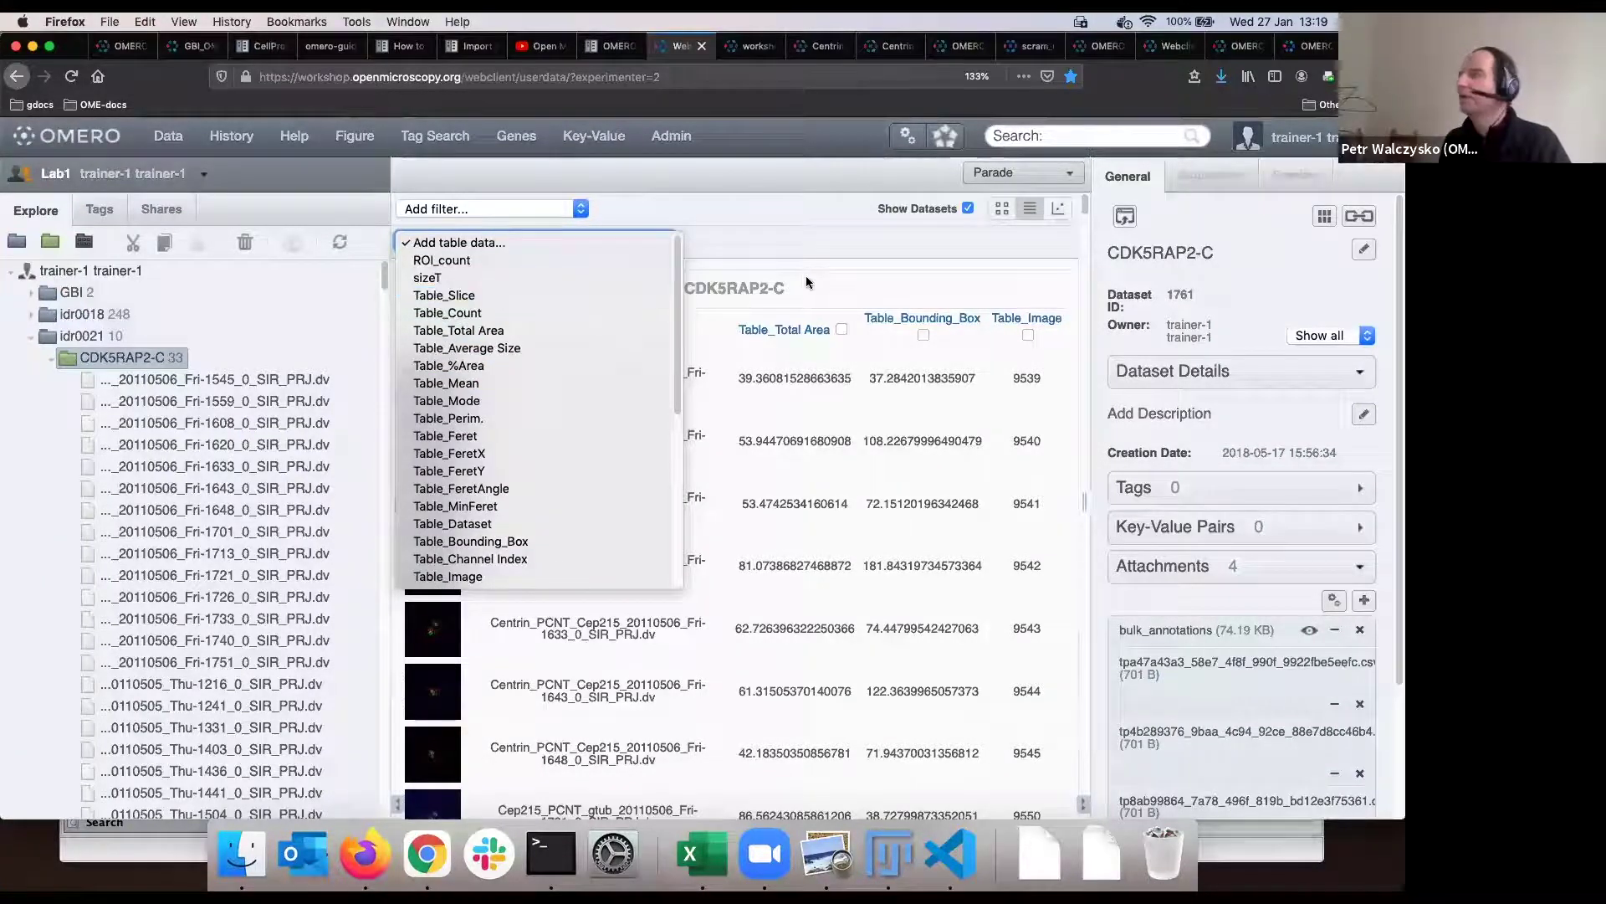
{"action": "left_click", "coordinate": [933, 287]}
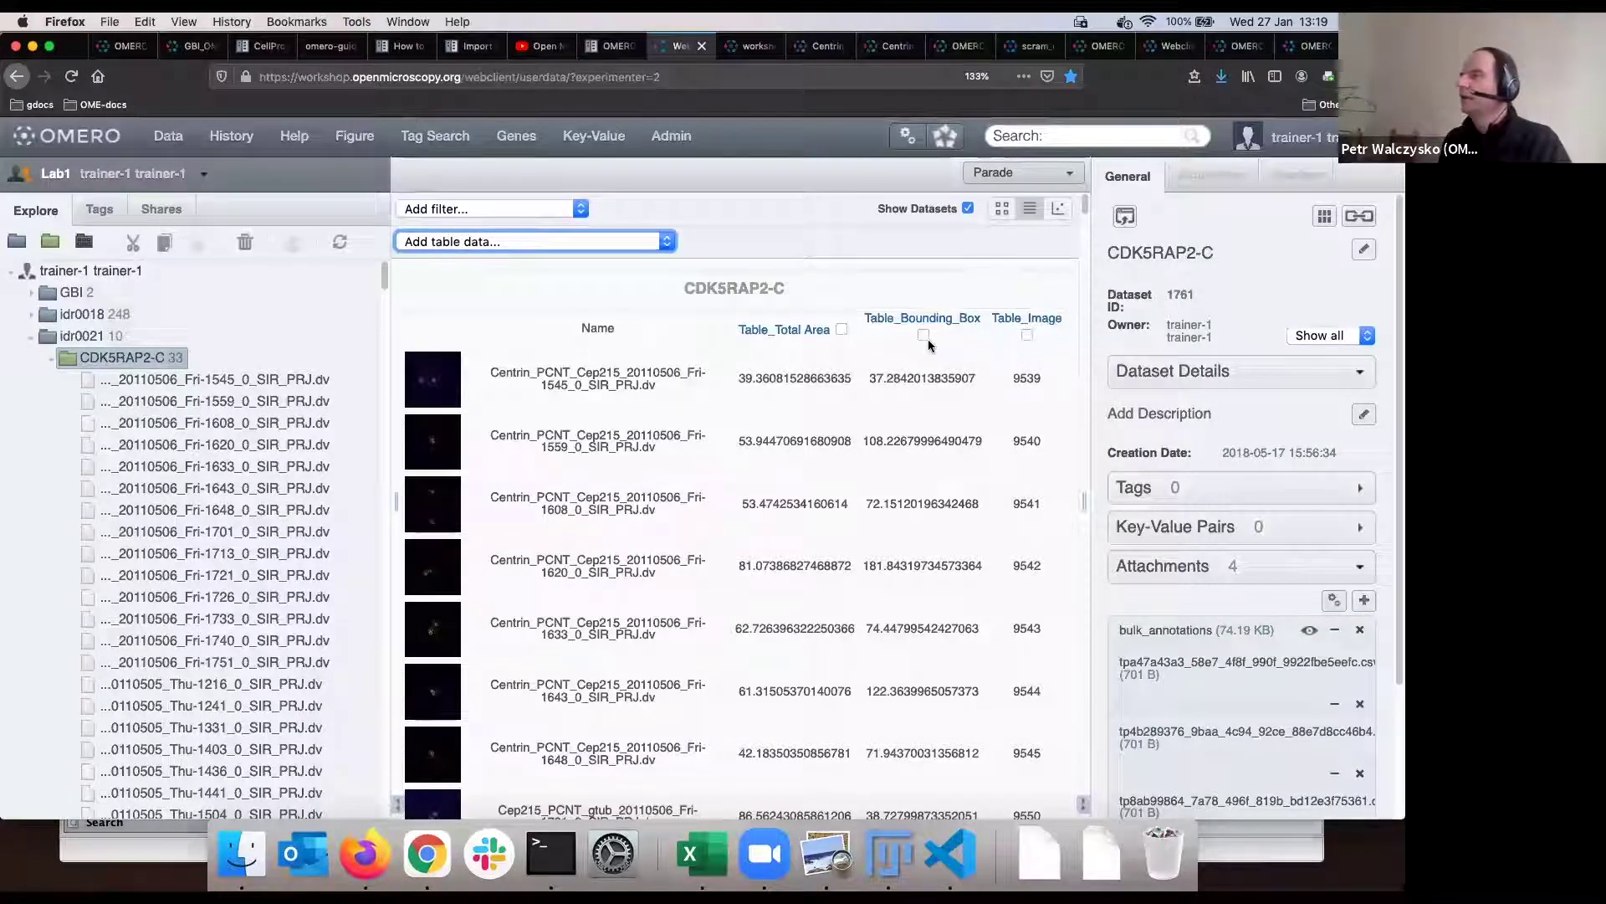
Turn on heatmaps for Table_Total Area, Table_Bounding_Box and Table_Image, then scroll the shaded rows
{"action": "left_click", "coordinate": [843, 329]}
{"action": "left_click", "coordinate": [1026, 335]}
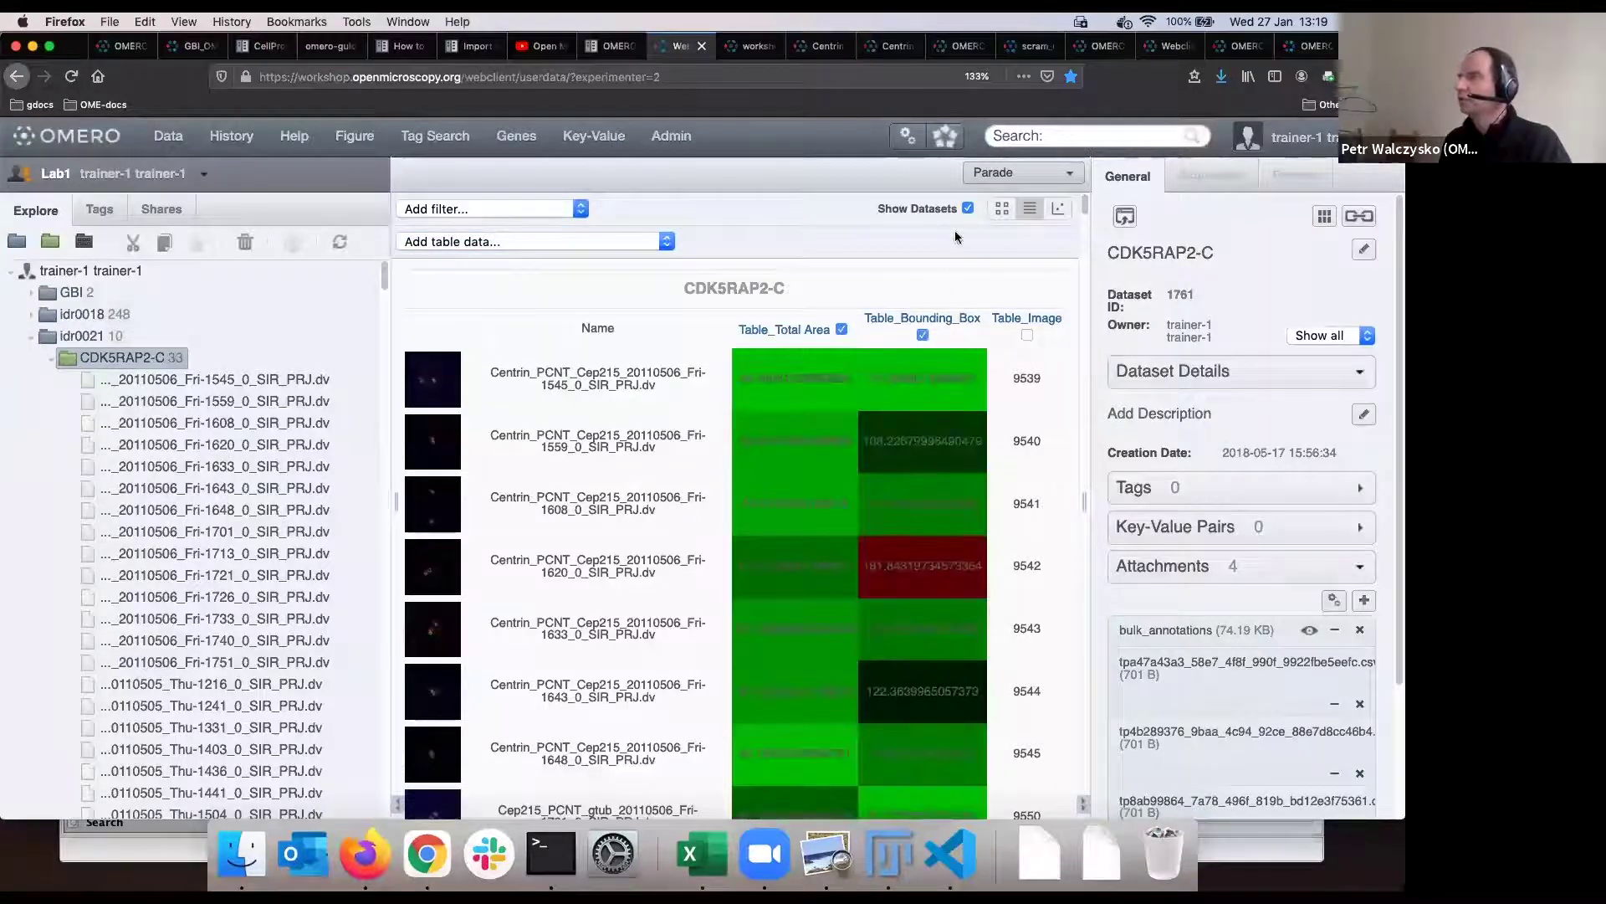
{"action": "scroll", "coordinate": [818, 429], "scroll_direction": "down", "scroll_amount": 2}
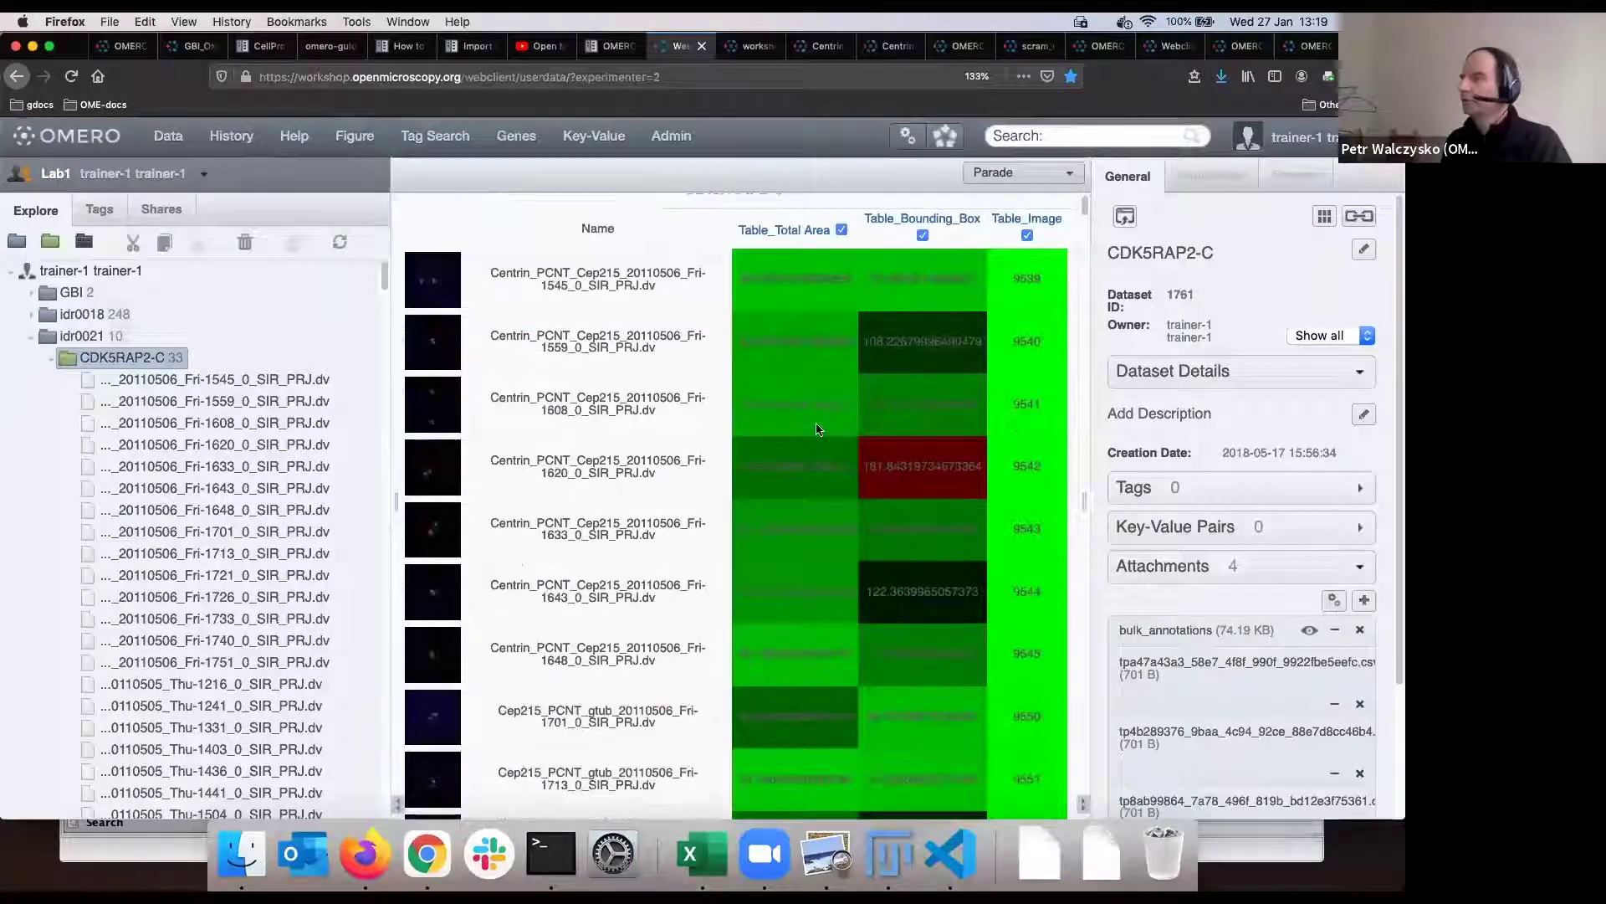
{"action": "scroll", "coordinate": [817, 424], "scroll_direction": "down", "scroll_amount": 2}
{"action": "scroll", "coordinate": [818, 429], "scroll_direction": "down", "scroll_amount": 5}
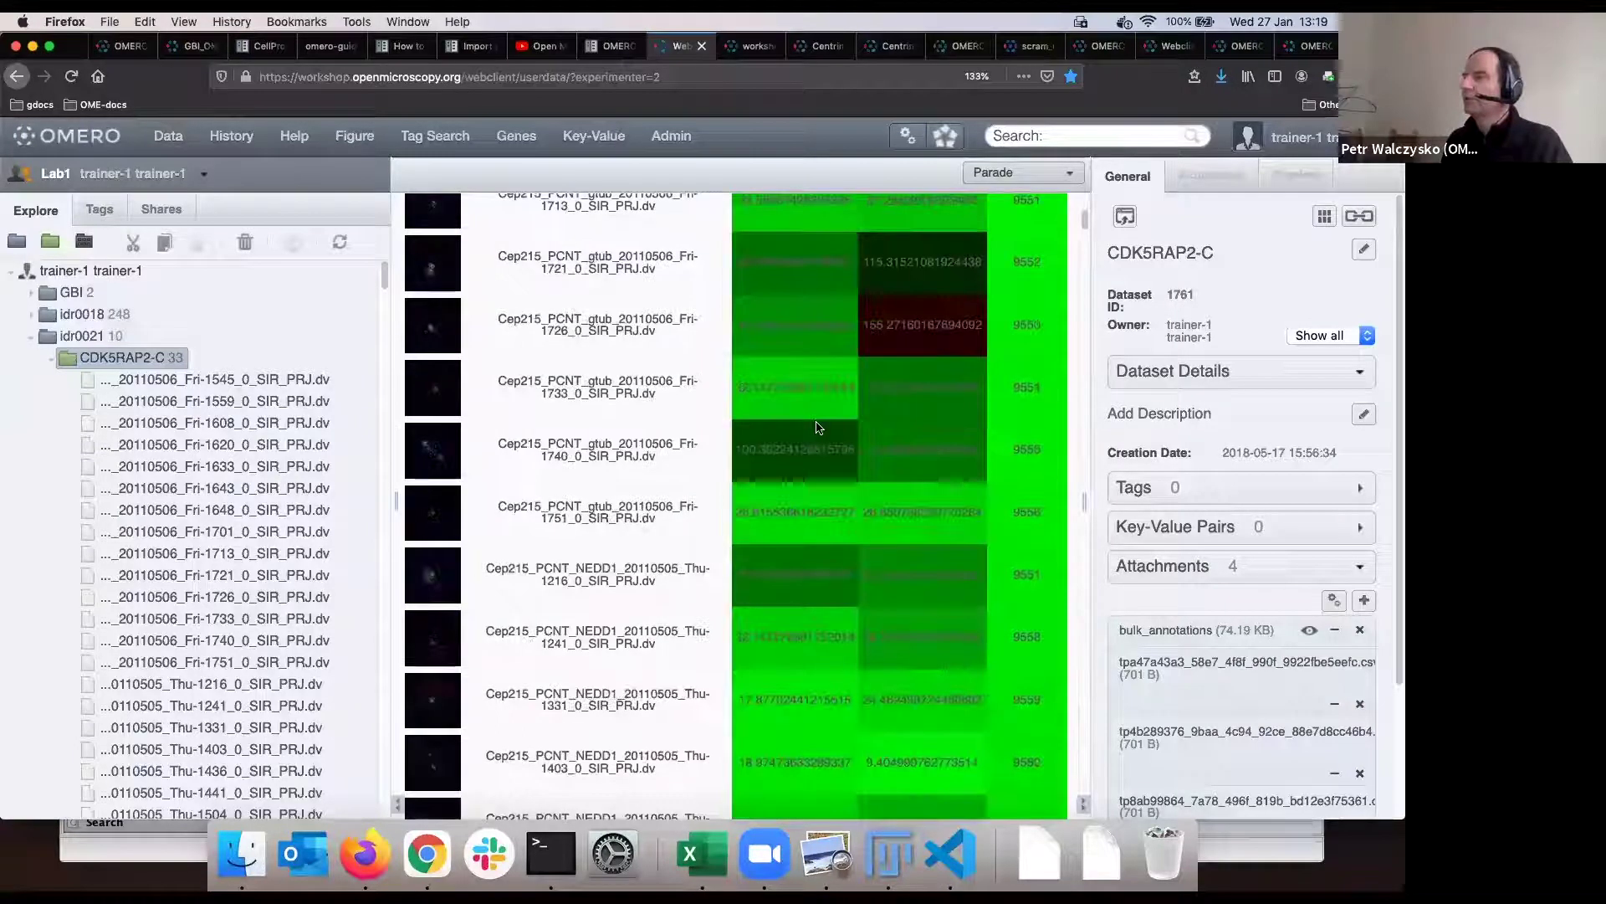
{"action": "scroll", "coordinate": [954, 270], "scroll_direction": "down", "scroll_amount": 5}
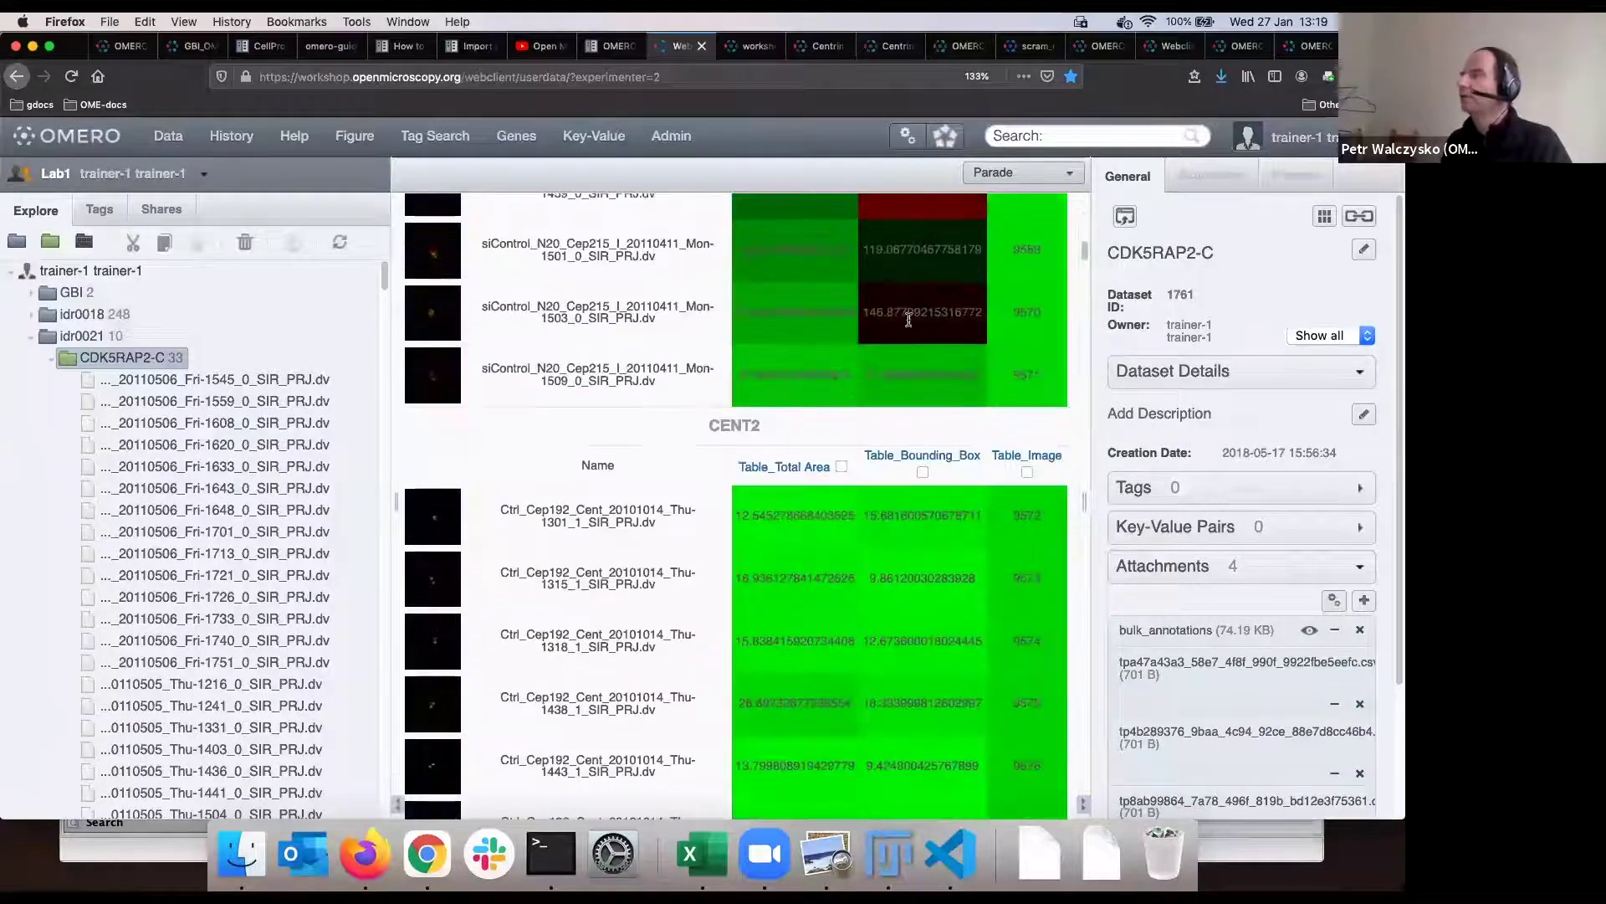
{"action": "scroll", "coordinate": [954, 270], "scroll_direction": "up", "scroll_amount": 15}
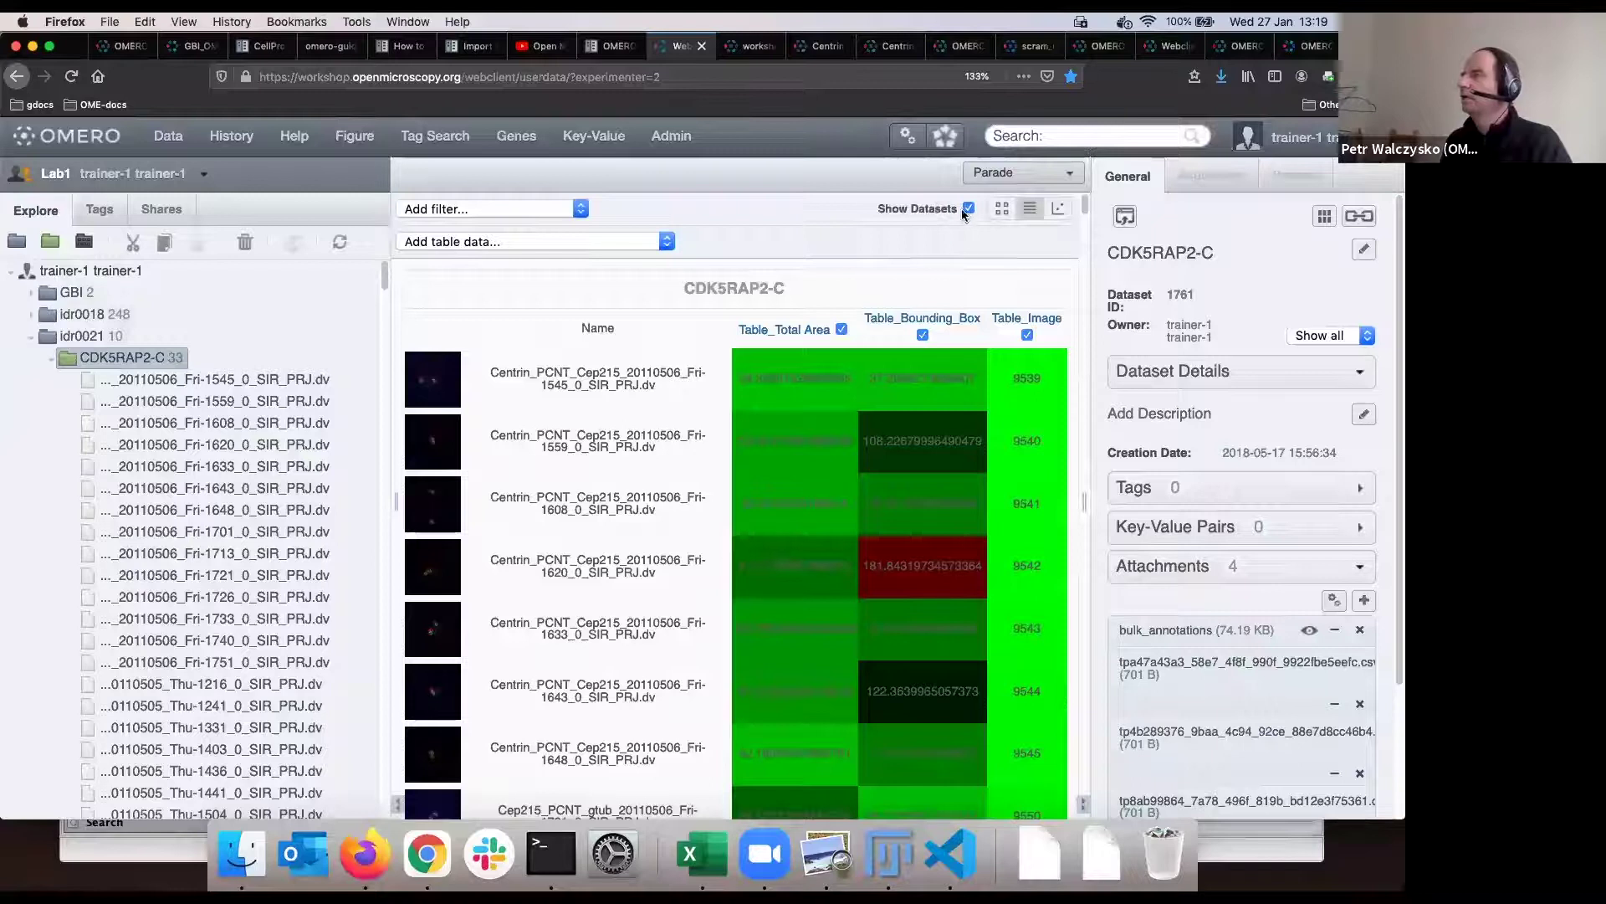
{"action": "scroll", "coordinate": [865, 417], "scroll_direction": "down", "scroll_amount": 4}
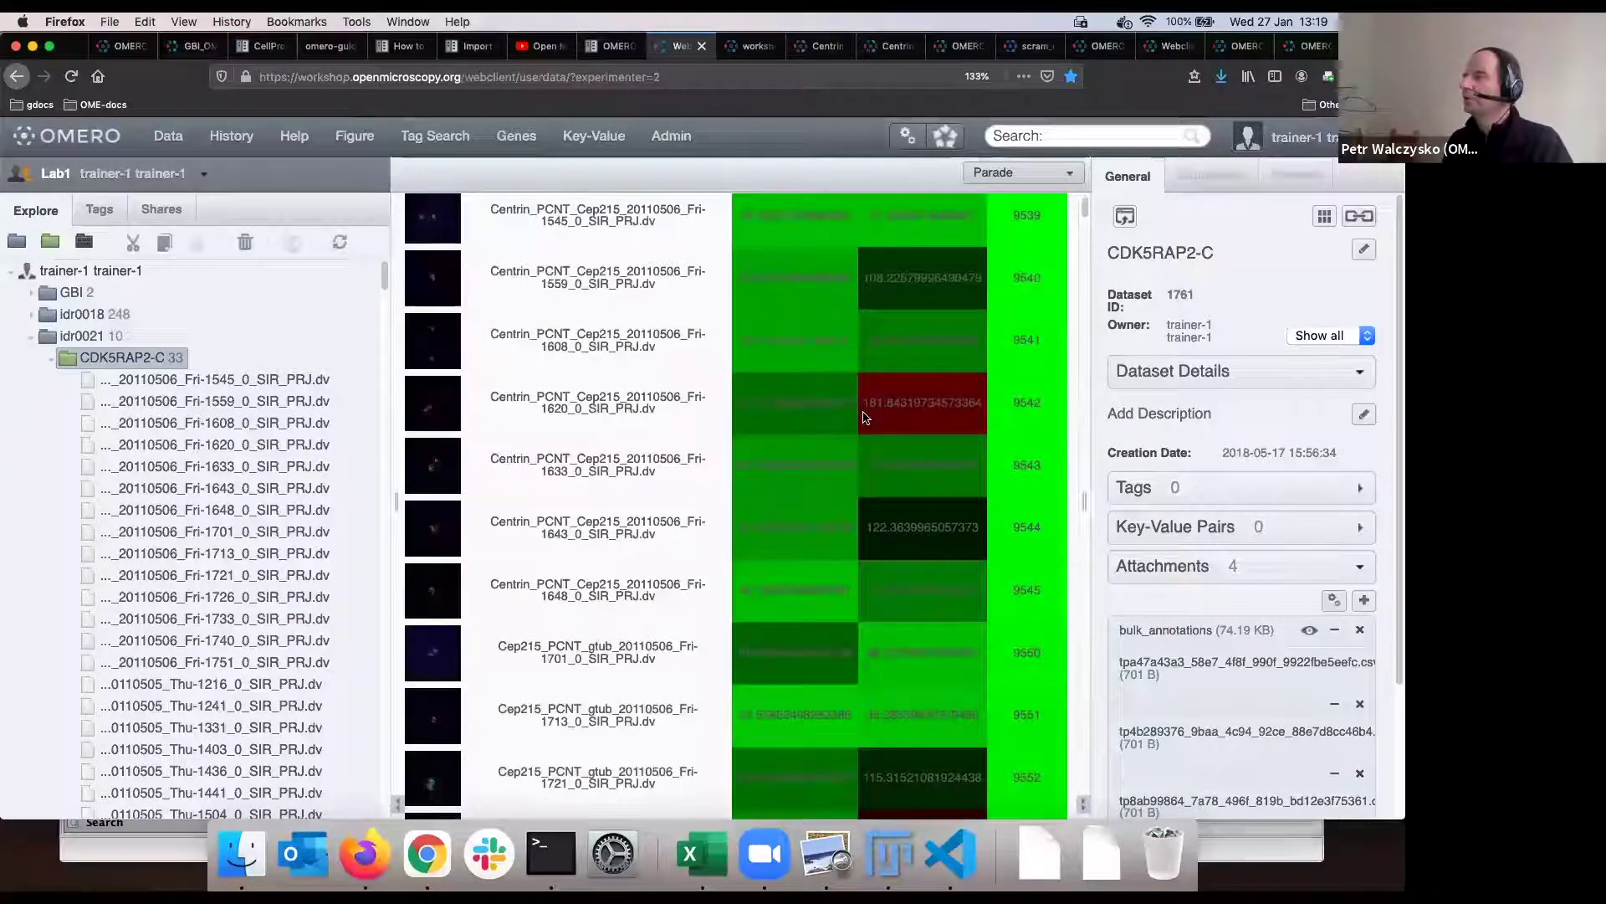
{"action": "scroll", "coordinate": [865, 416], "scroll_direction": "down", "scroll_amount": 6}
{"action": "scroll", "coordinate": [865, 416], "scroll_direction": "down", "scroll_amount": 15}
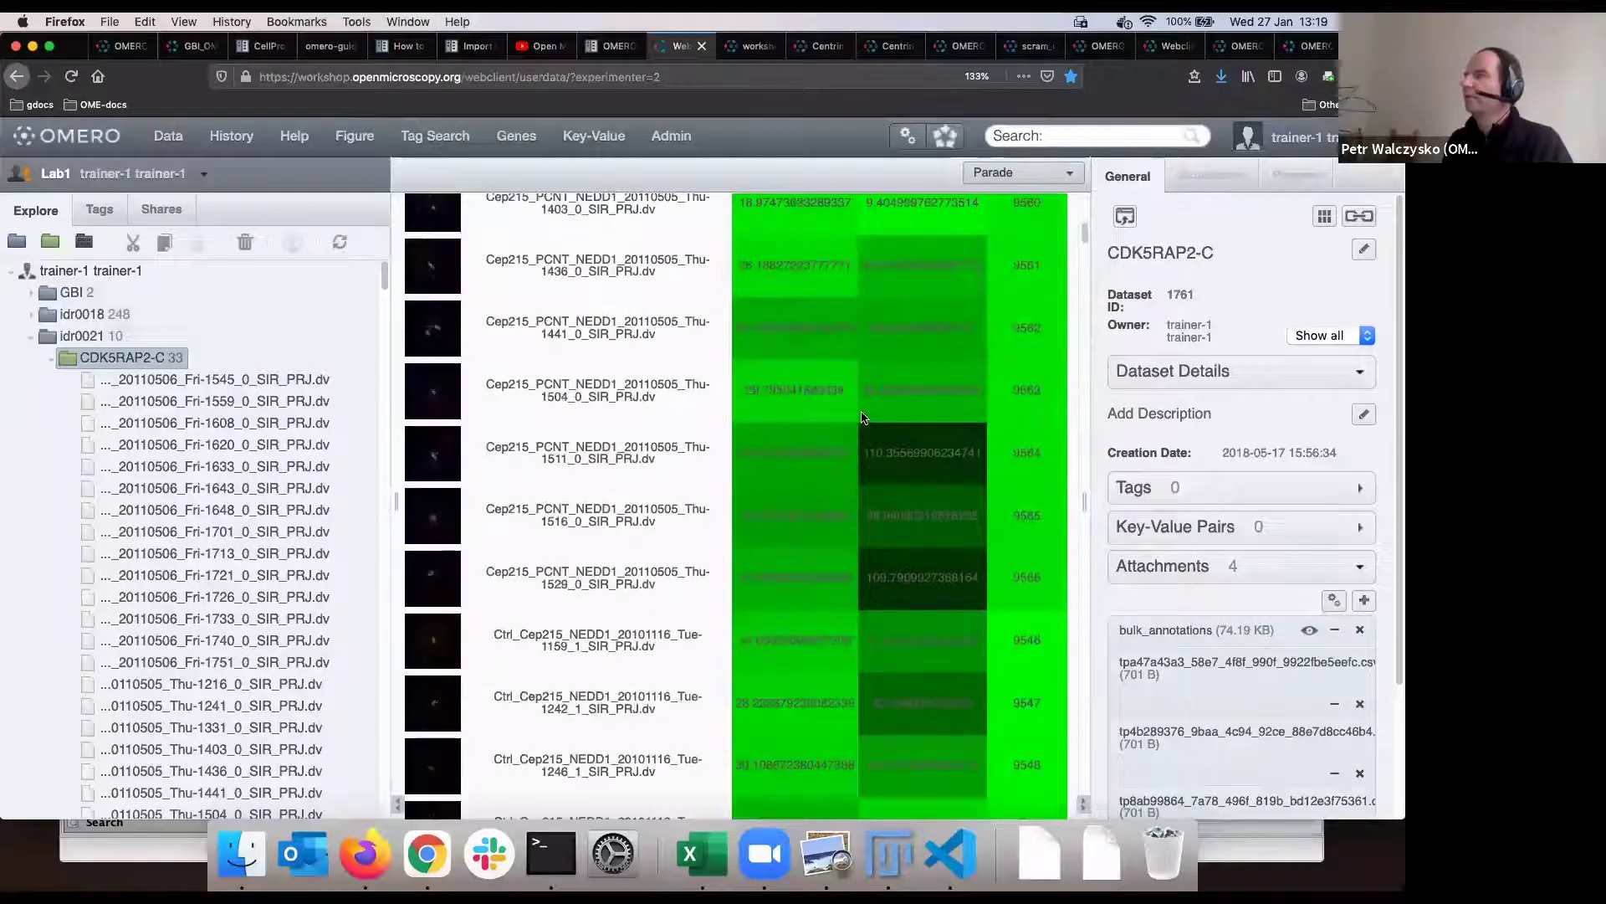
{"action": "scroll", "coordinate": [915, 276], "scroll_direction": "up", "scroll_amount": 5}
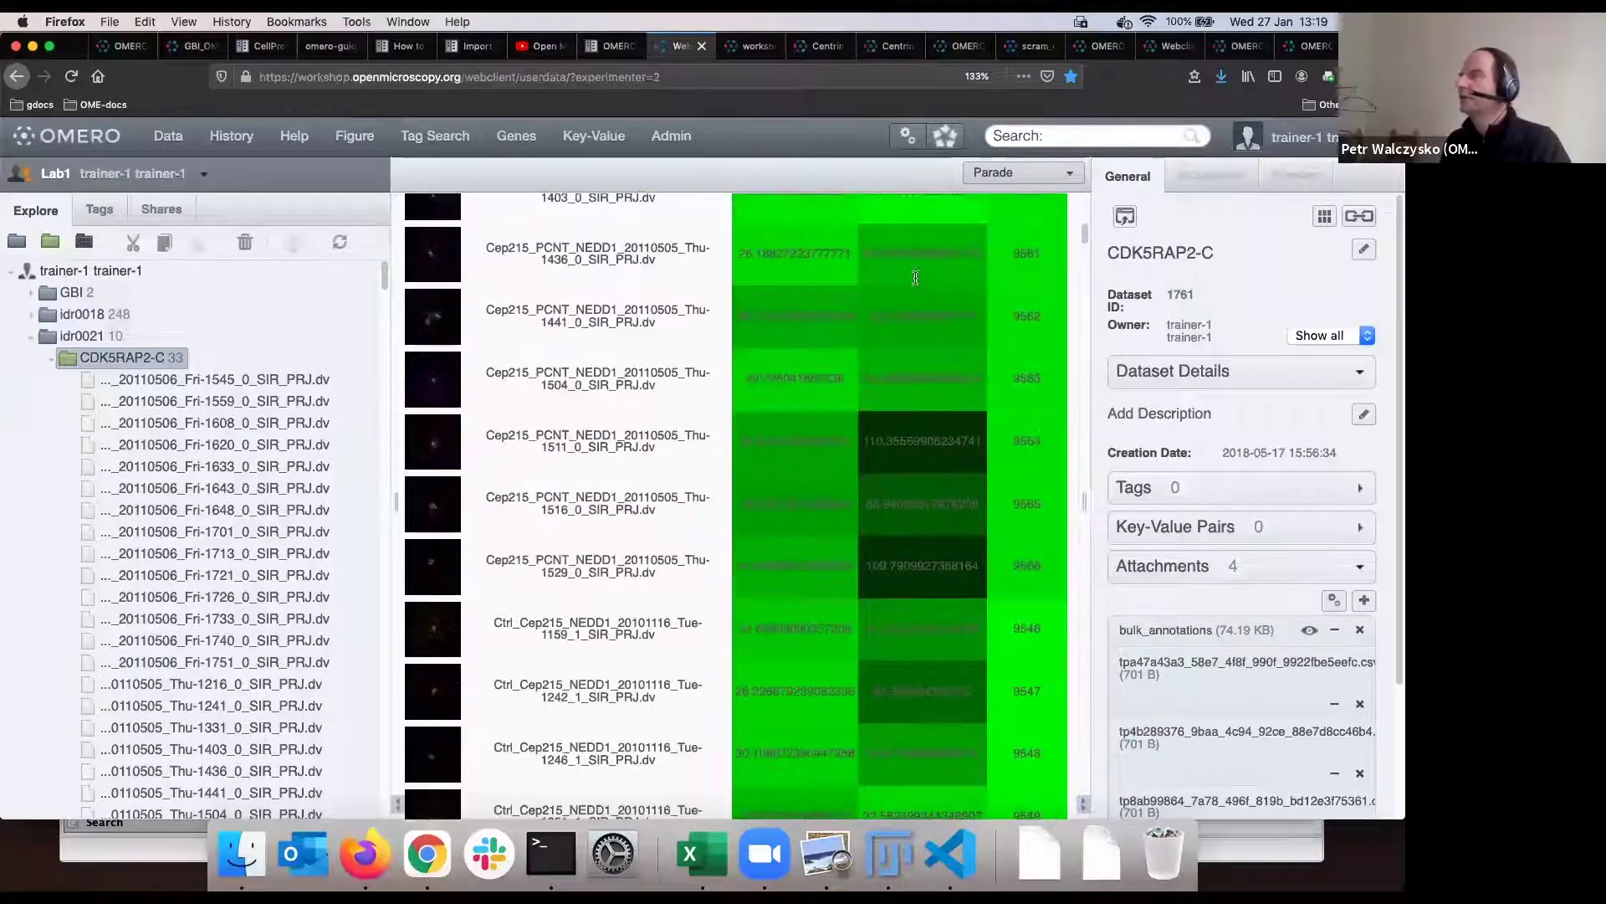
{"action": "scroll", "coordinate": [915, 278], "scroll_direction": "up", "scroll_amount": 15}
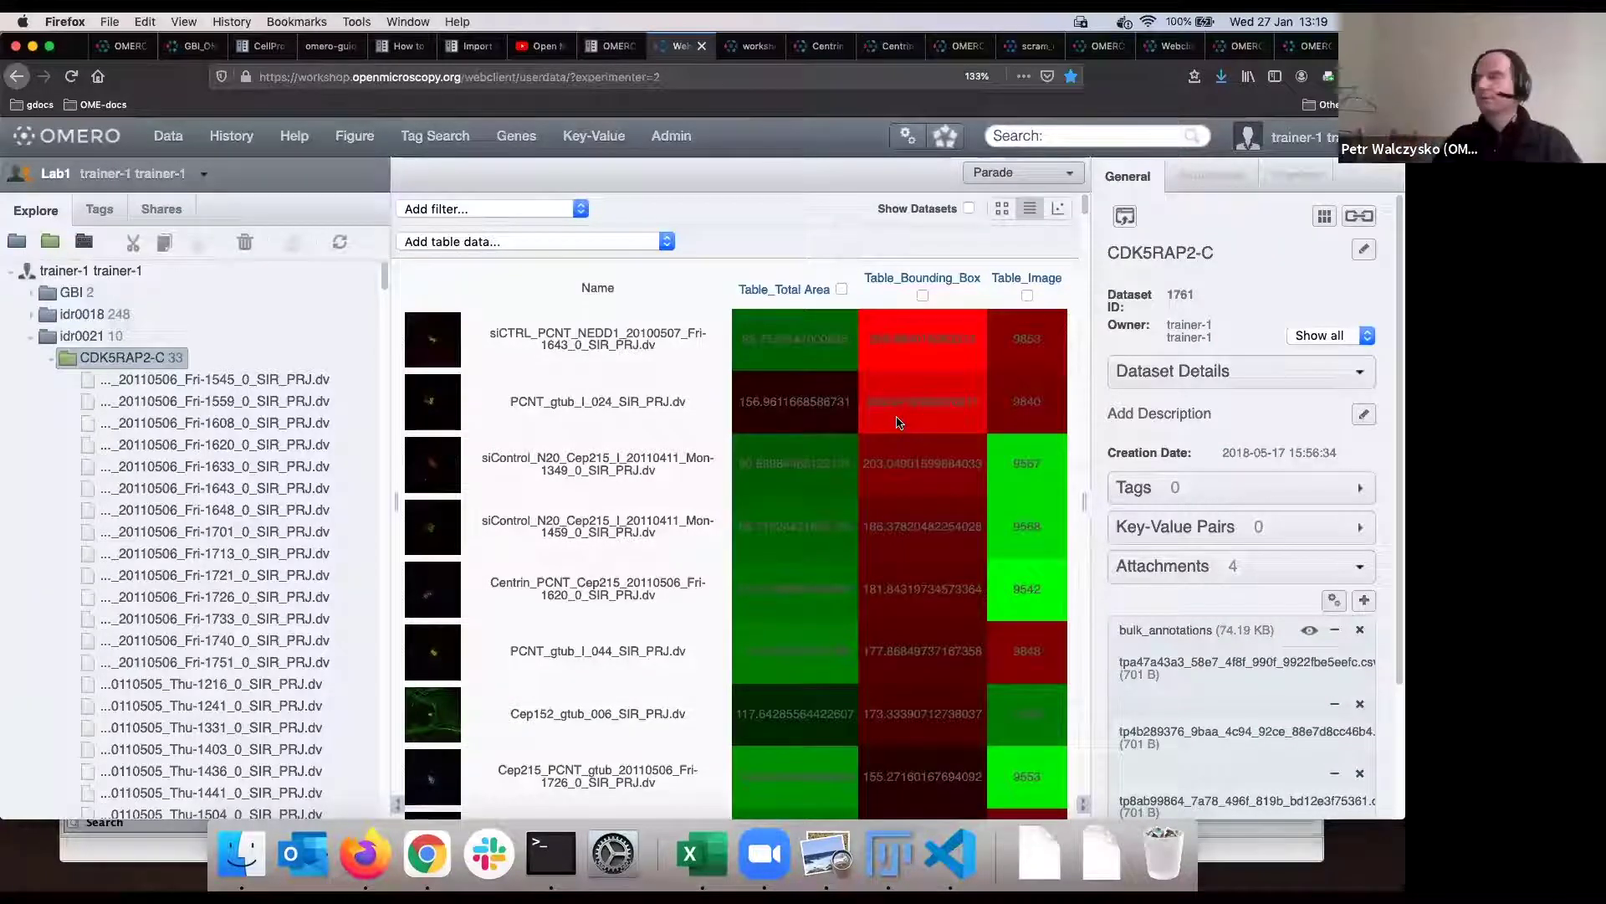
Sort the list by Table_Total Area descending and scroll through the sorted rows
{"action": "left_click", "coordinate": [798, 290]}
{"action": "left_click", "coordinate": [795, 288]}
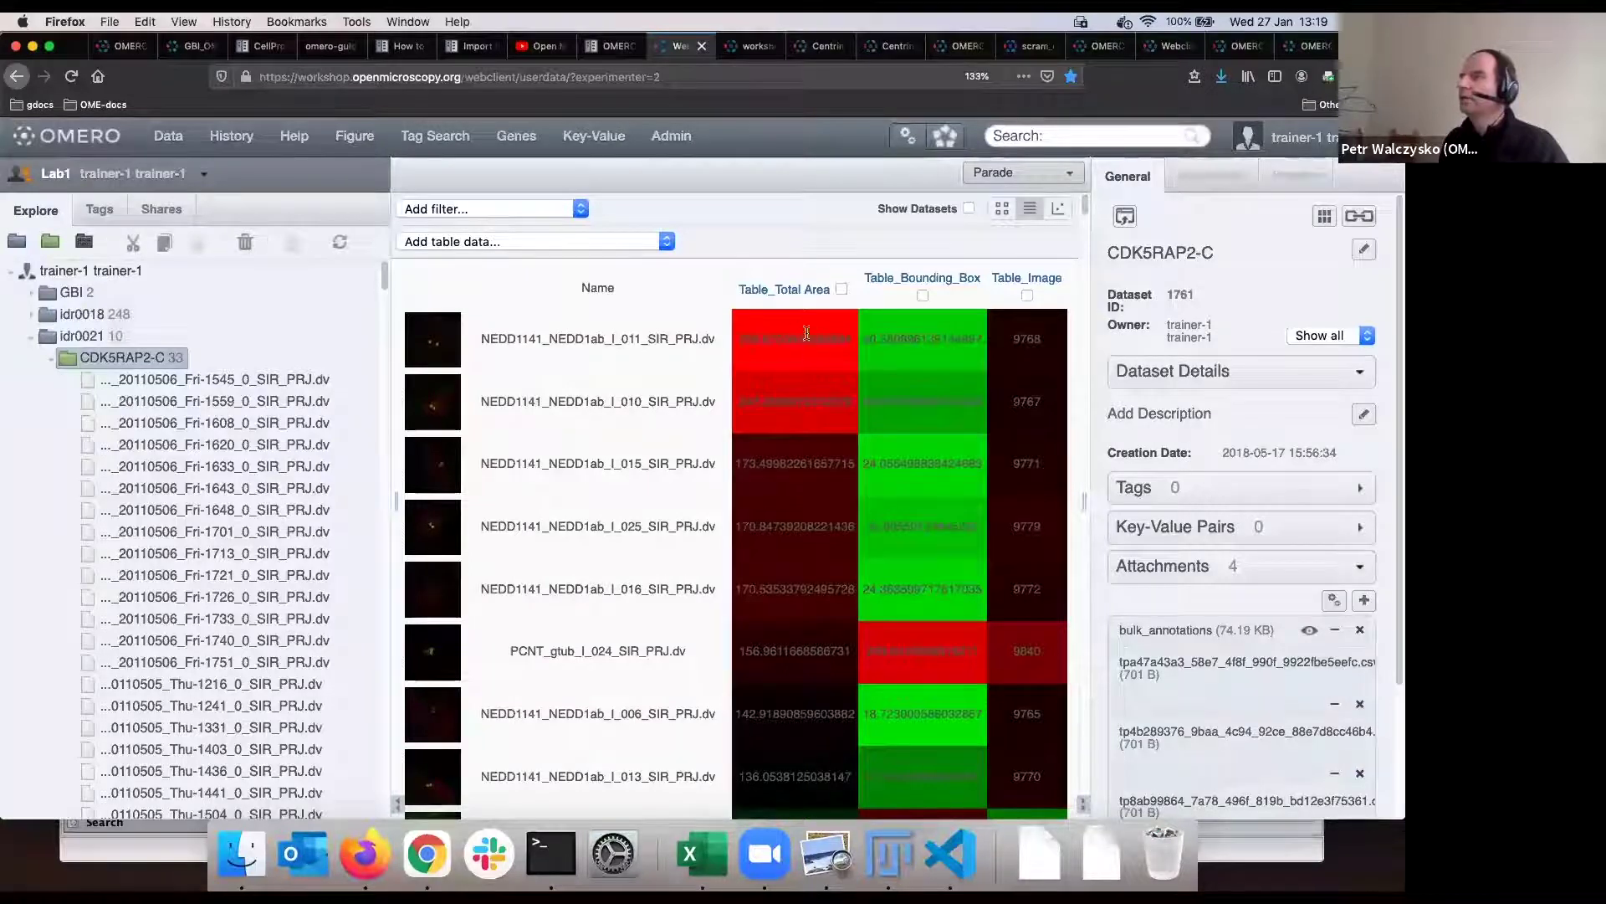
{"action": "scroll", "coordinate": [796, 538], "scroll_direction": "down", "scroll_amount": 3}
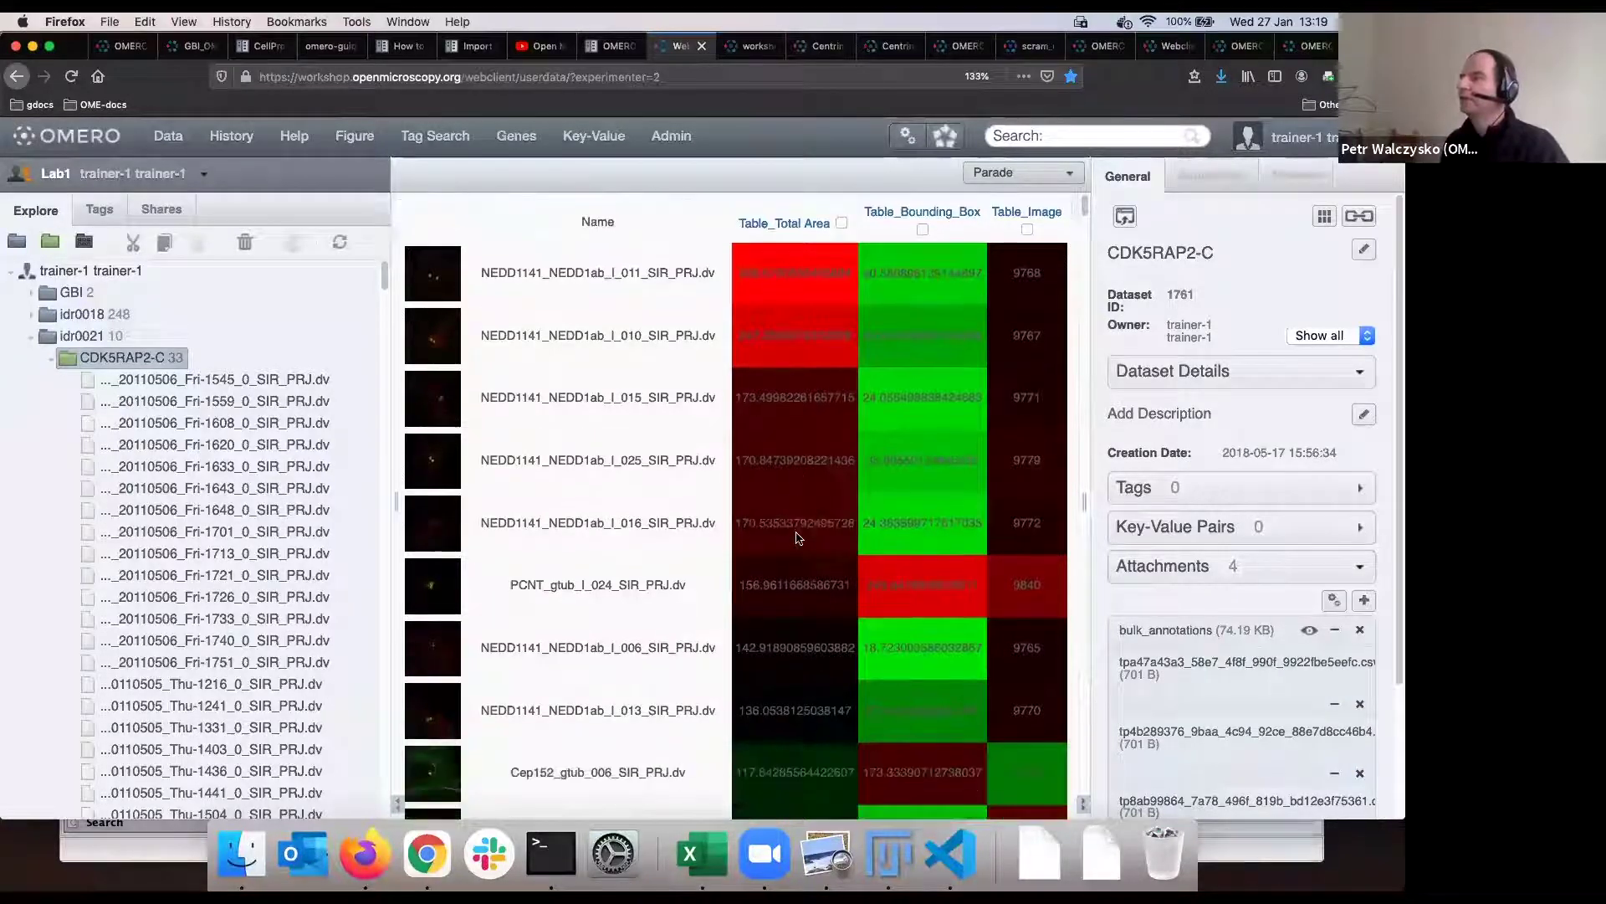
{"action": "scroll", "coordinate": [796, 538], "scroll_direction": "down", "scroll_amount": 5}
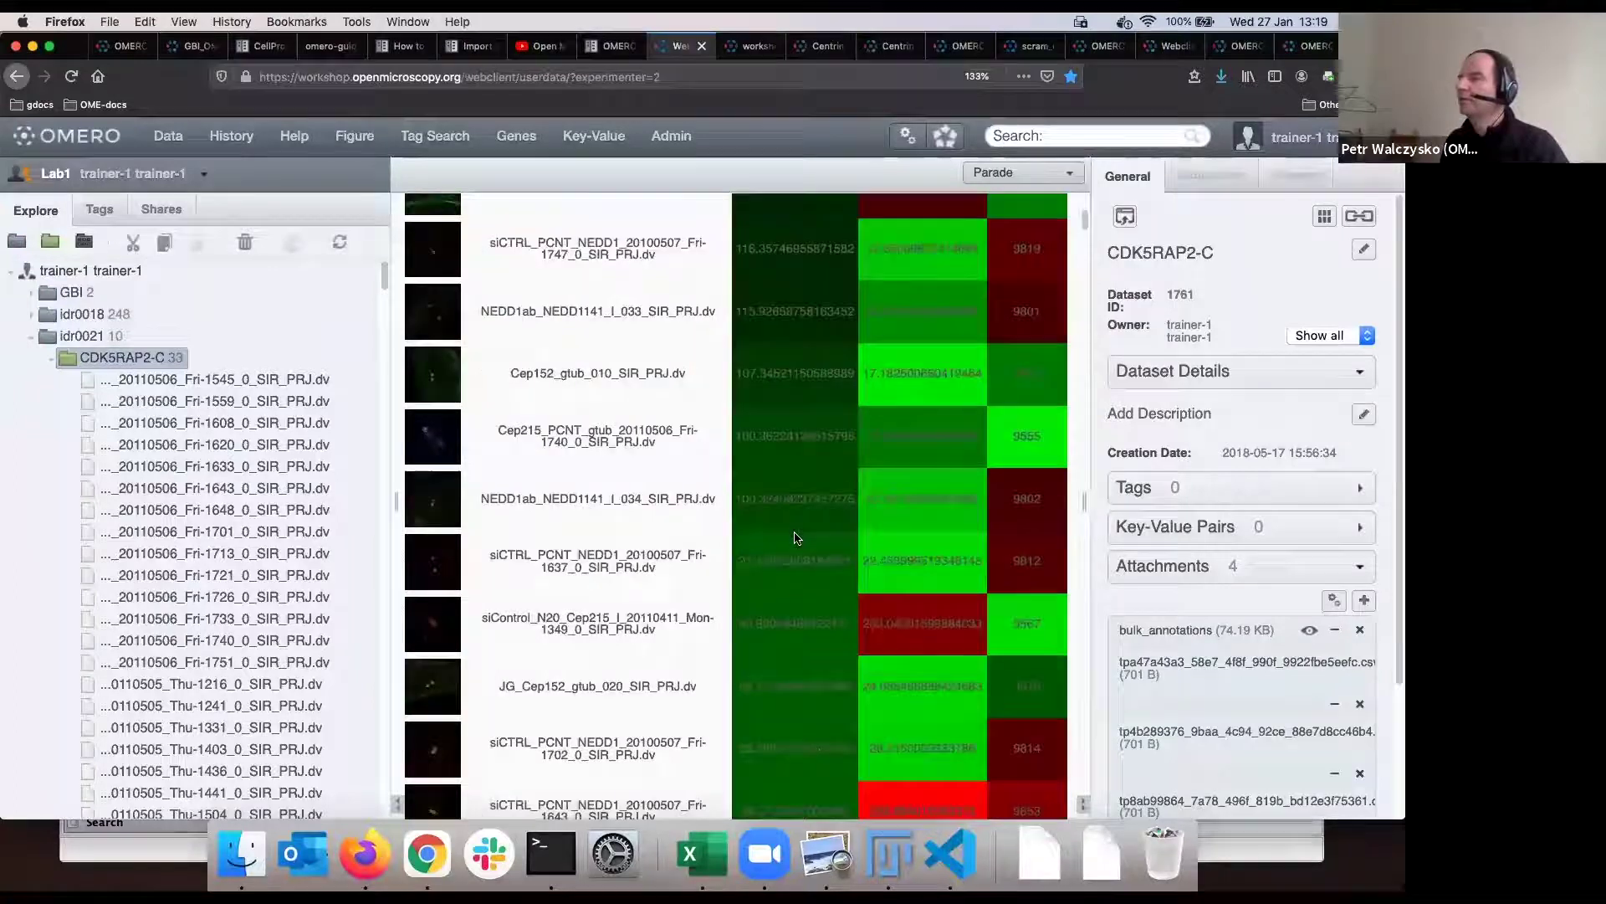
{"action": "scroll", "coordinate": [840, 648], "scroll_direction": "down", "scroll_amount": 5}
{"action": "scroll", "coordinate": [840, 639], "scroll_direction": "down", "scroll_amount": 3}
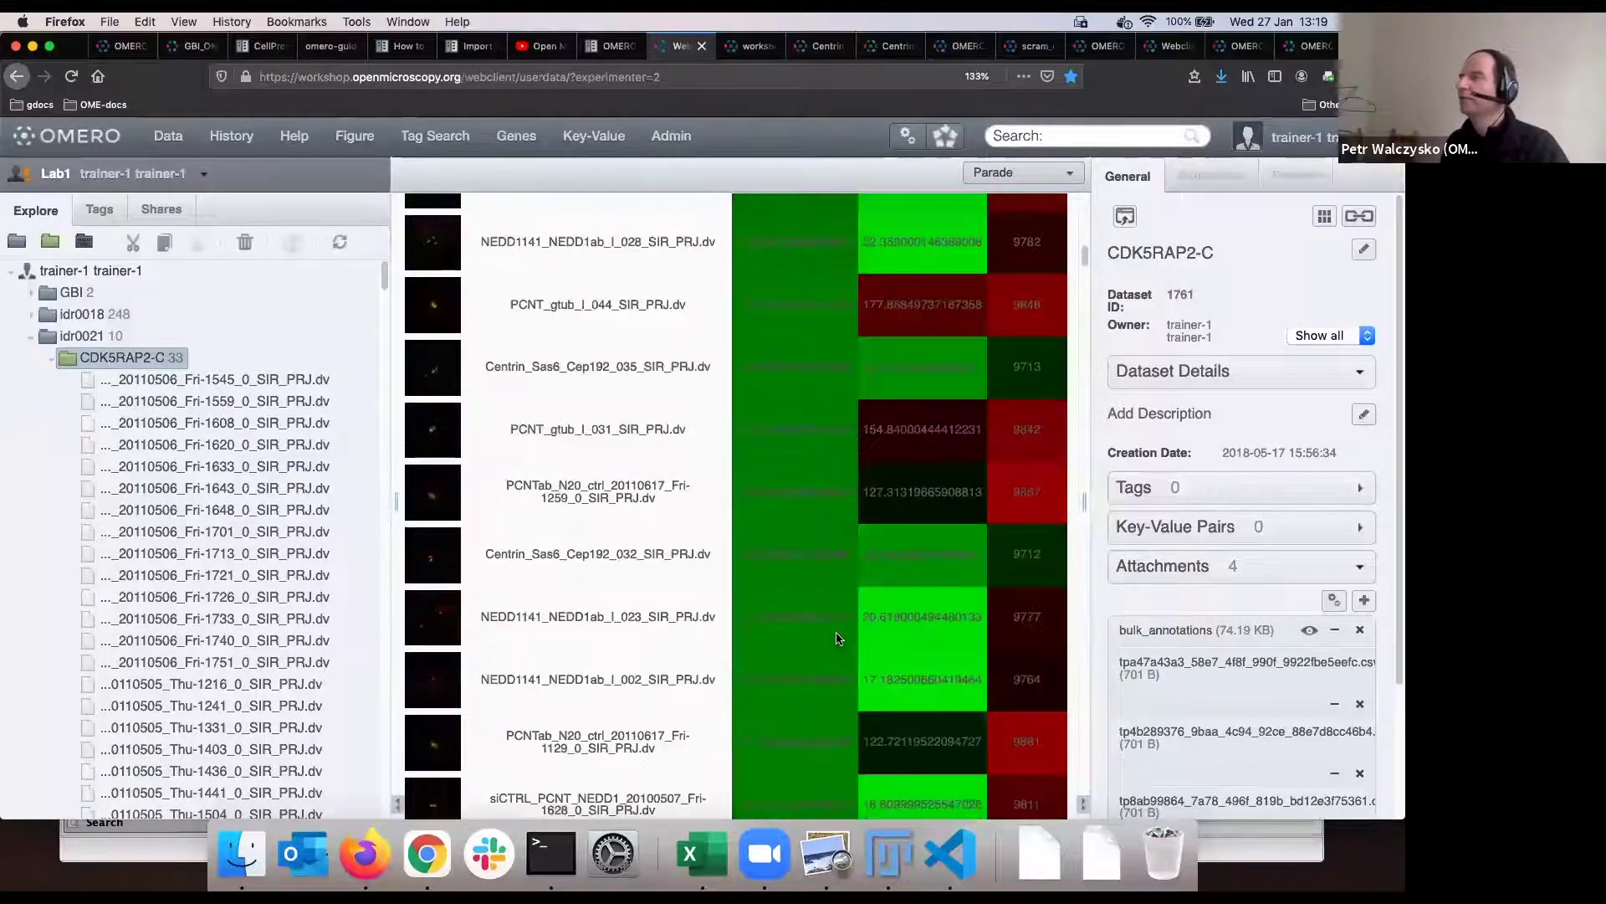
{"action": "scroll", "coordinate": [885, 405], "scroll_direction": "up", "scroll_amount": 3}
{"action": "scroll", "coordinate": [943, 387], "scroll_direction": "up", "scroll_amount": 5}
{"action": "scroll", "coordinate": [910, 331], "scroll_direction": "up", "scroll_amount": 5}
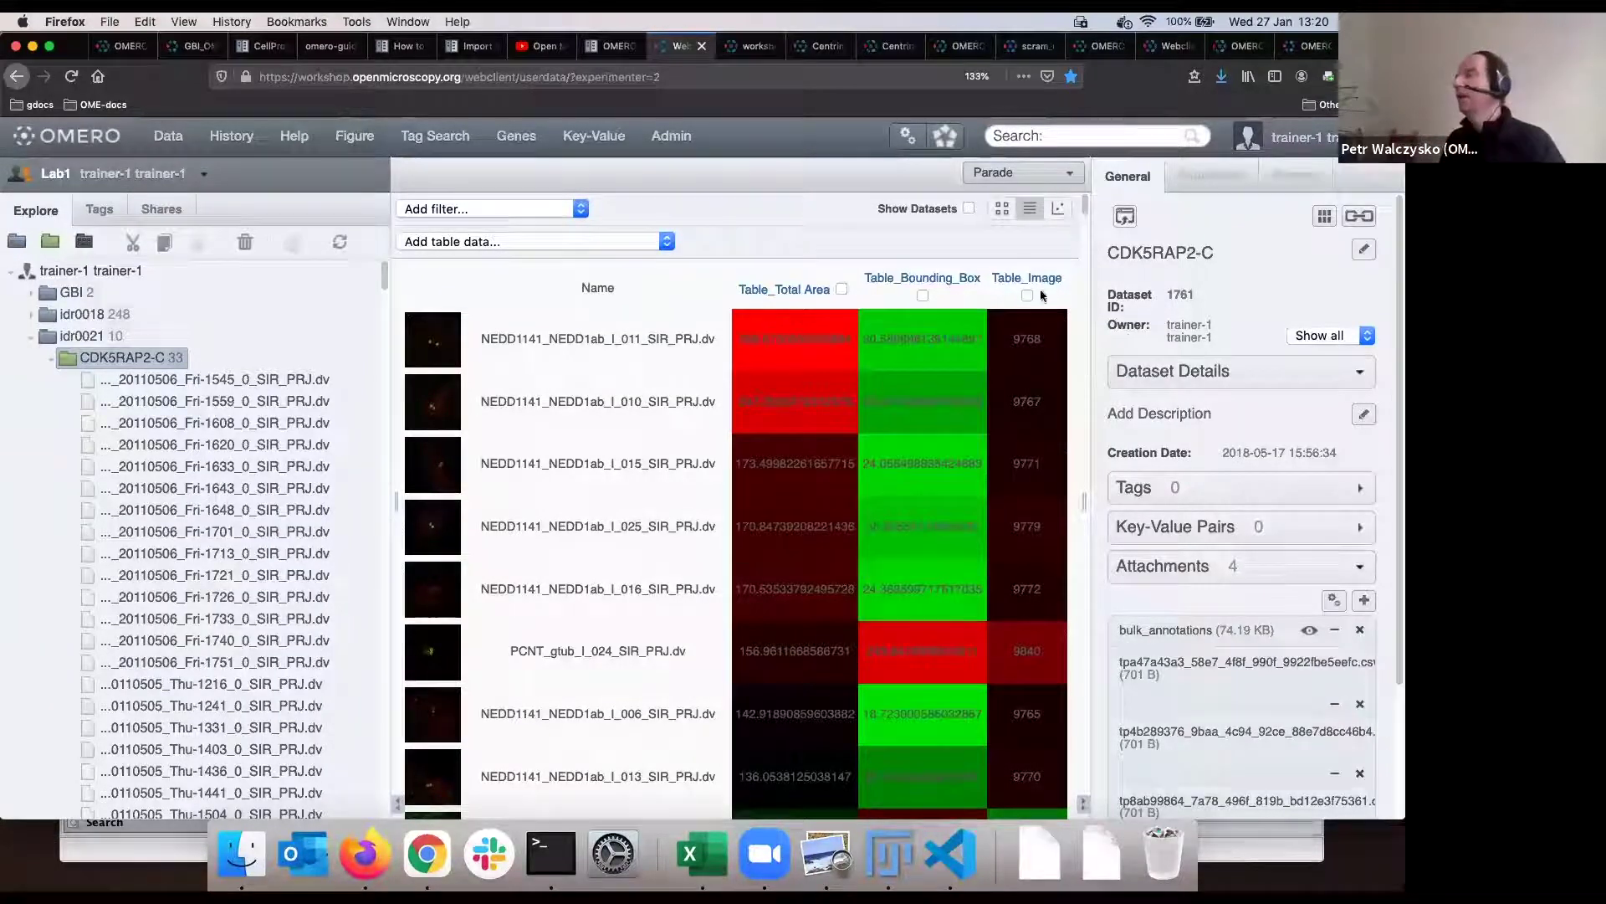
Switch Parade to the scatter plot and widen the plot area
{"action": "left_click", "coordinate": [1057, 207]}
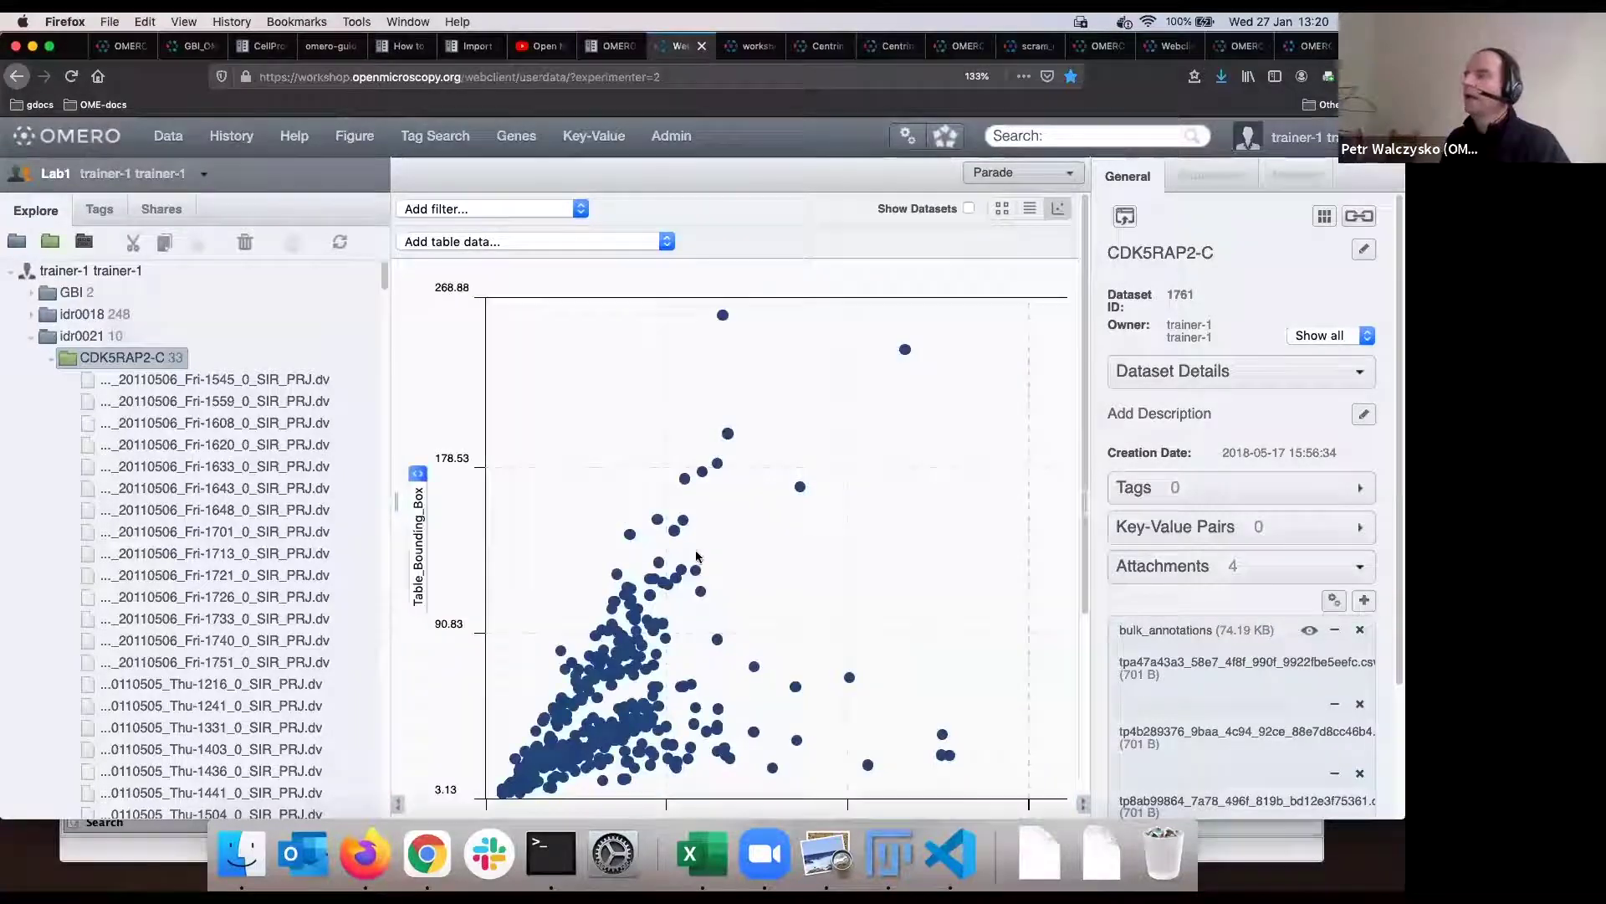
{"action": "left_click_drag", "start_coordinate": [1090, 505], "coordinate": [1148, 506]}
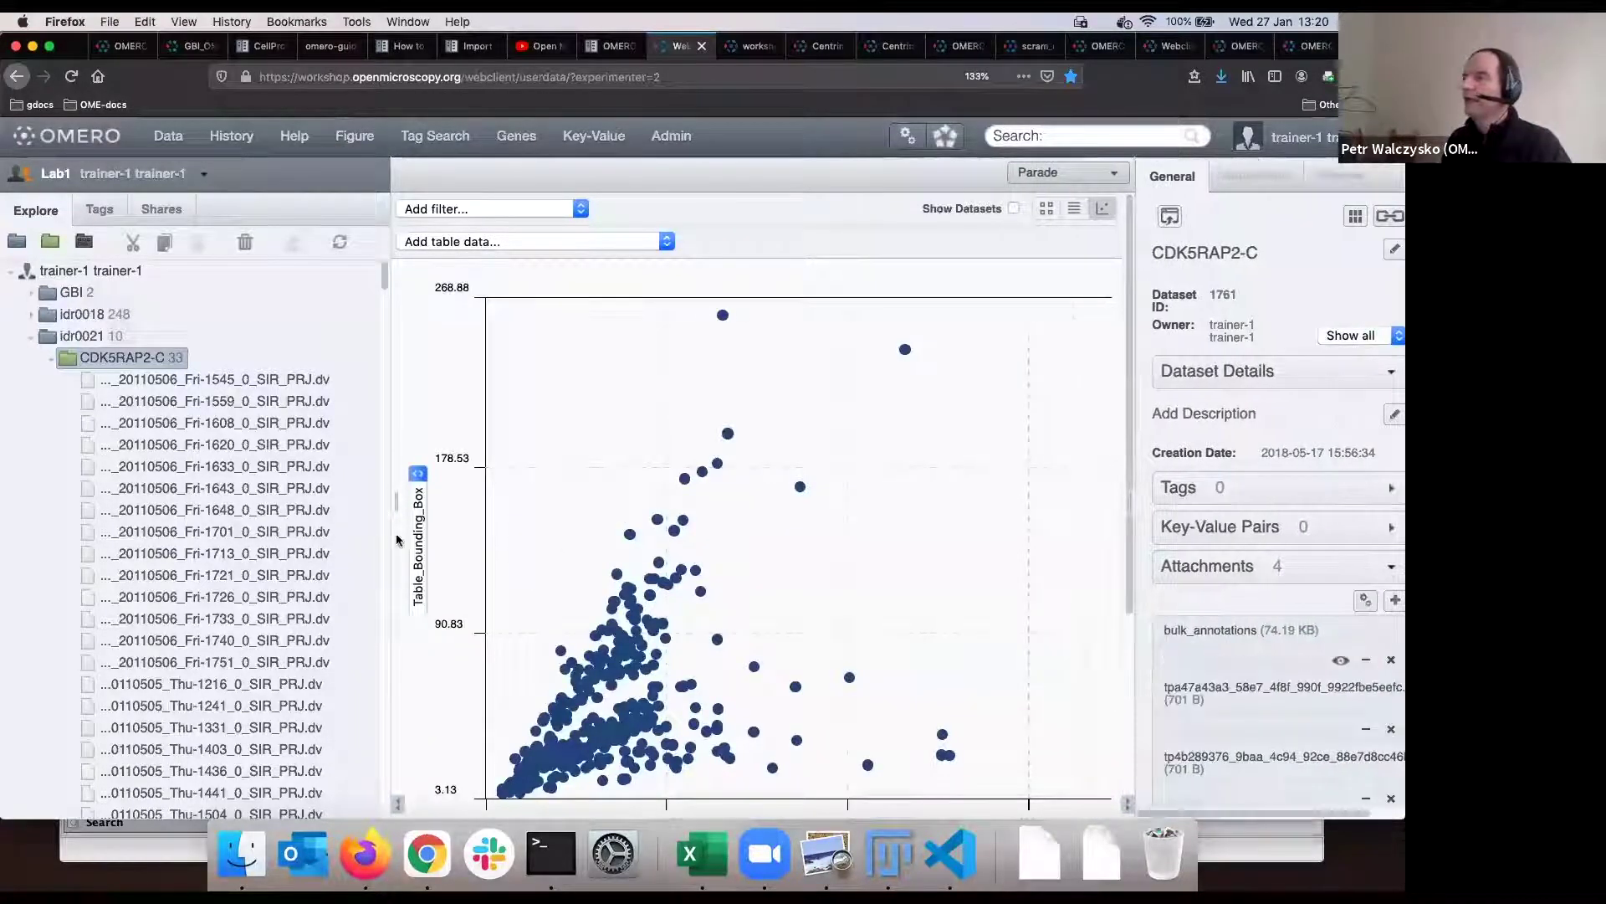
{"action": "left_click_drag", "start_coordinate": [265, 491], "coordinate": [266, 490]}
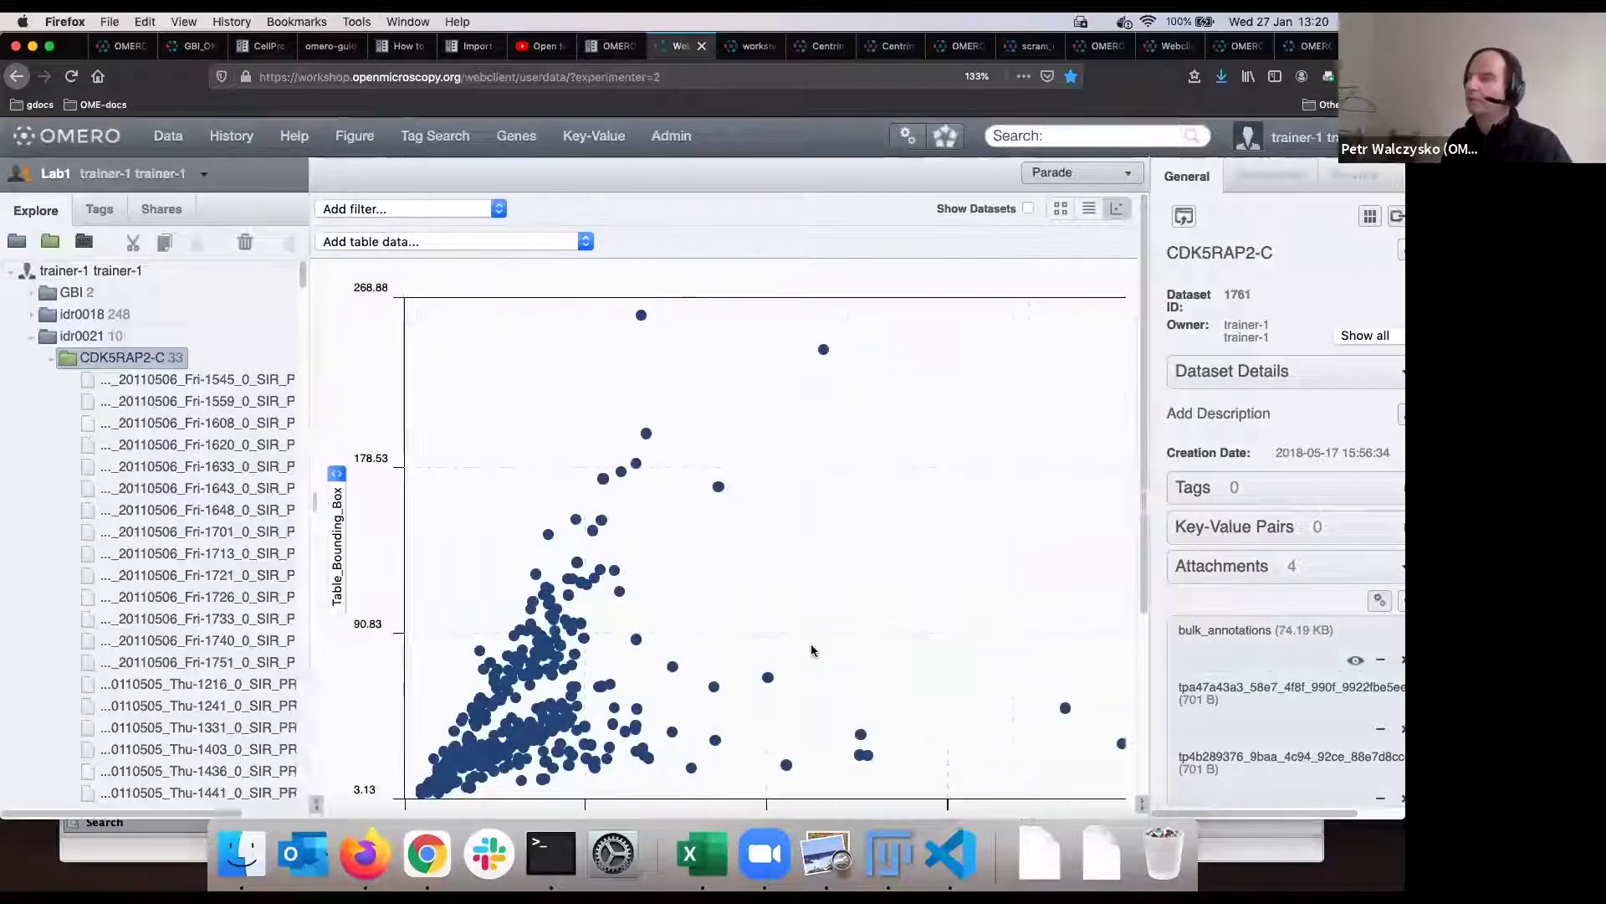
{"action": "scroll", "coordinate": [858, 594], "scroll_direction": "down", "scroll_amount": 2}
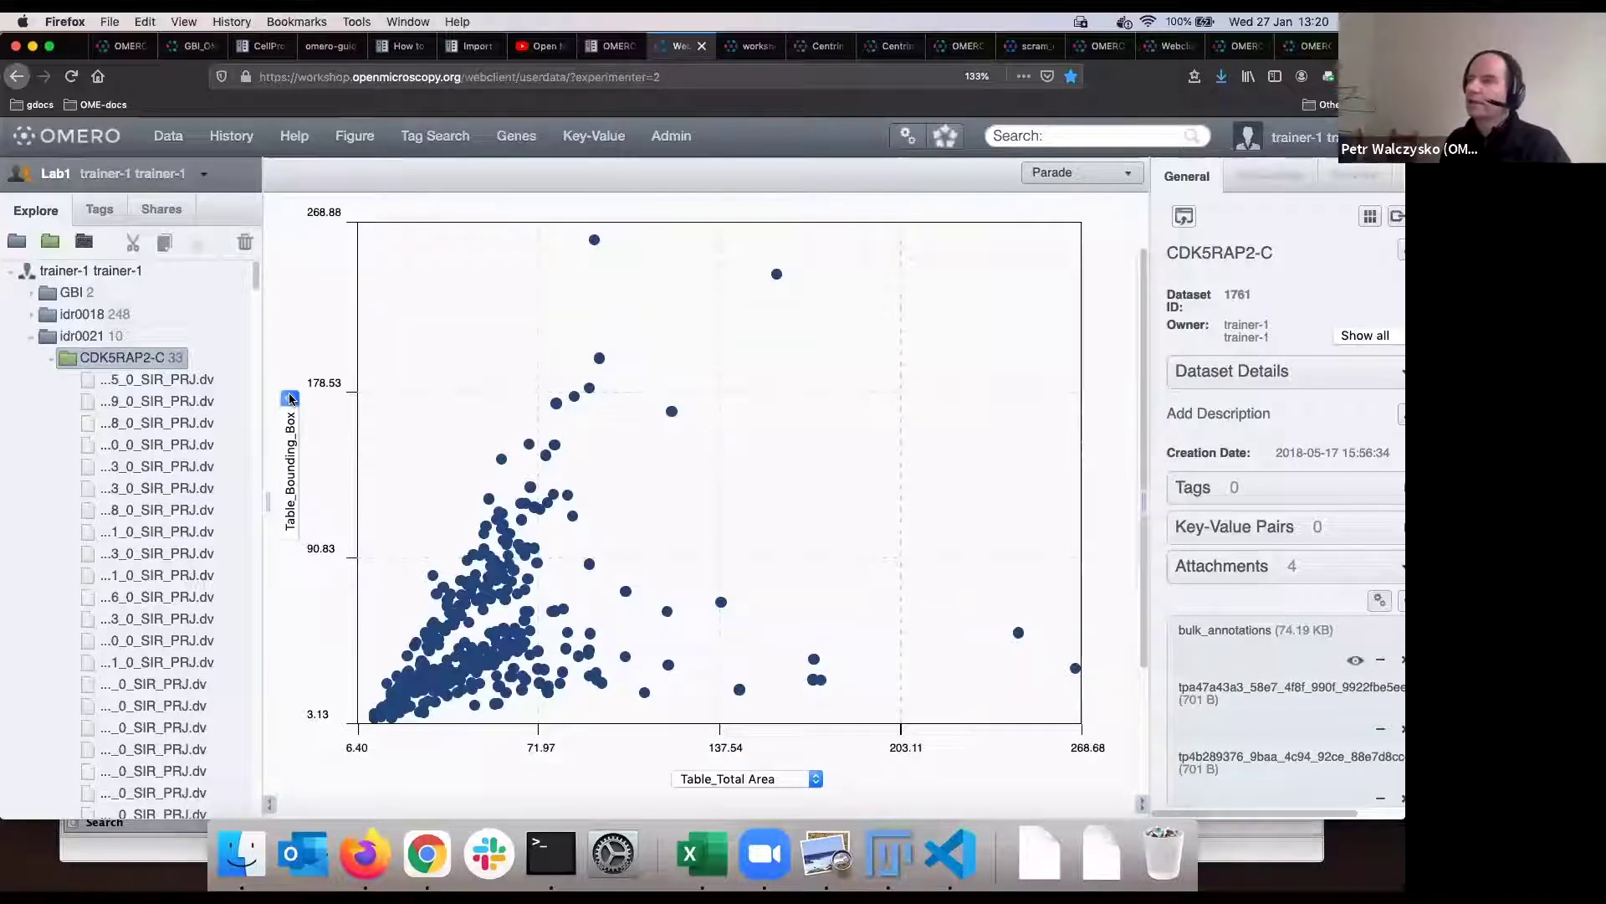
Plot Table_Total Area against Table_Bounding_Box and box-select the two far-right outliers
{"action": "left_click", "coordinate": [290, 399]}
{"action": "left_click", "coordinate": [342, 384]}
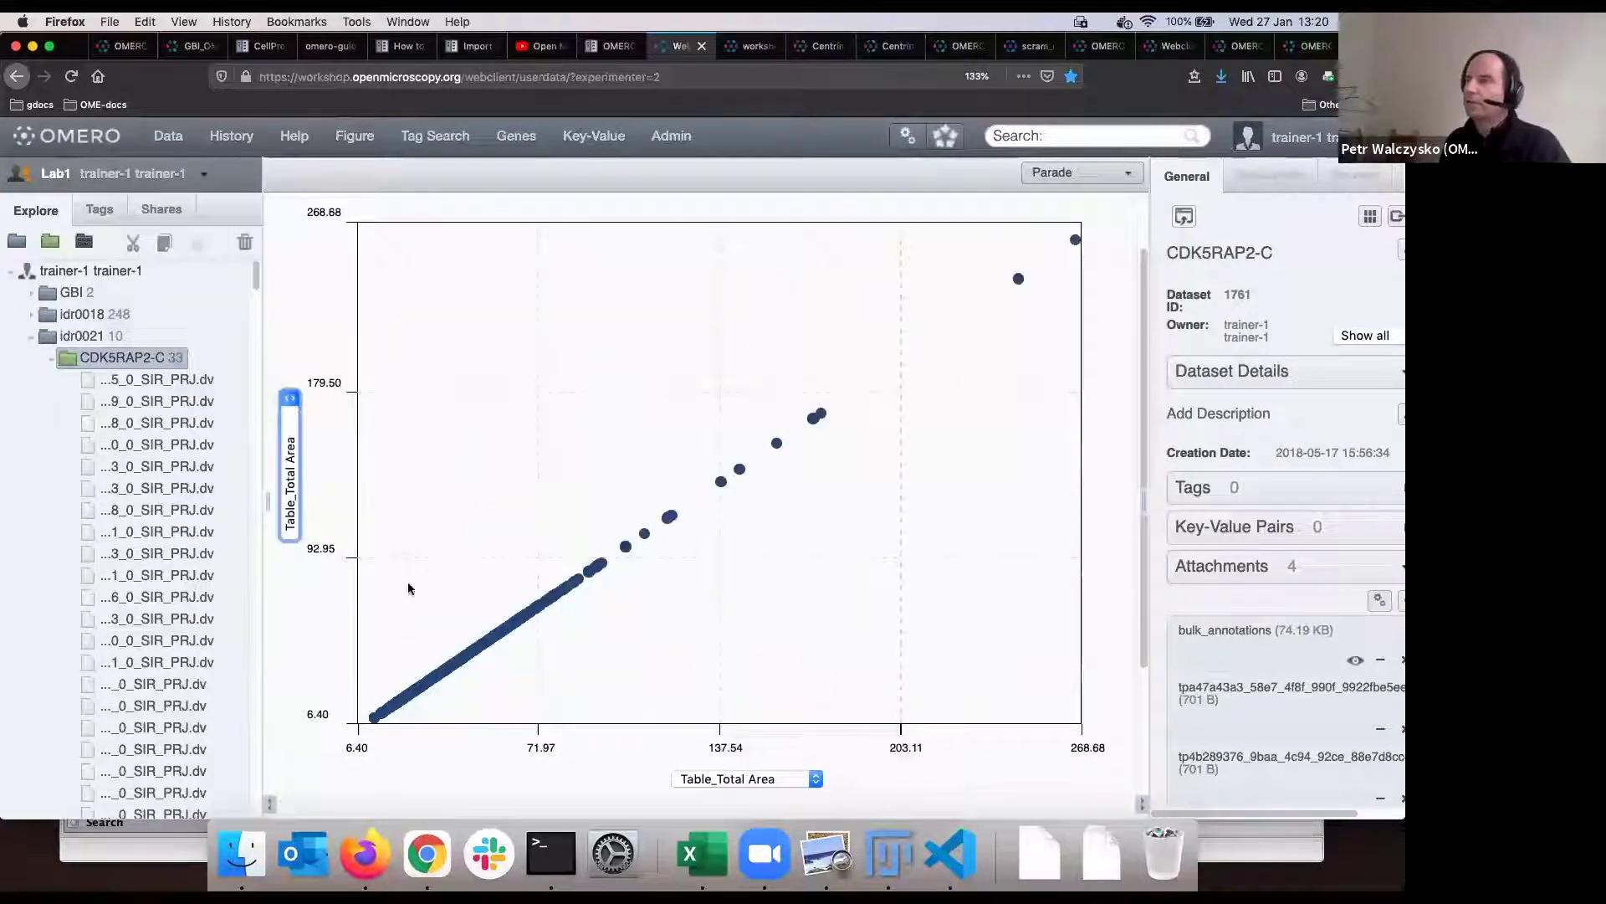
{"action": "left_click", "coordinate": [814, 779]}
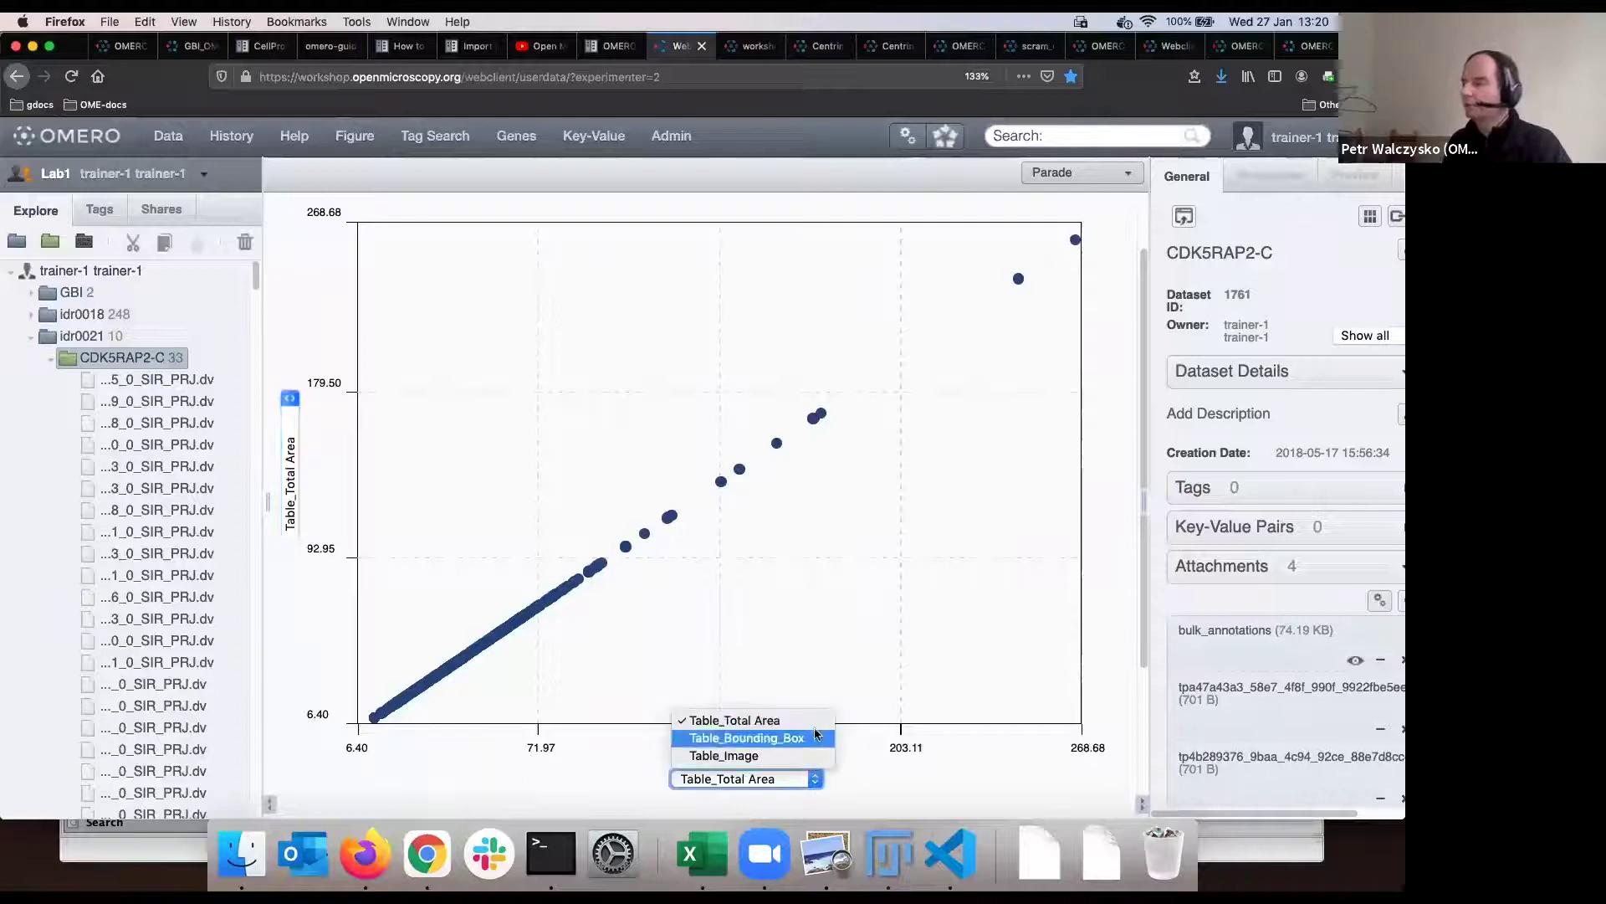
{"action": "left_click", "coordinate": [814, 739]}
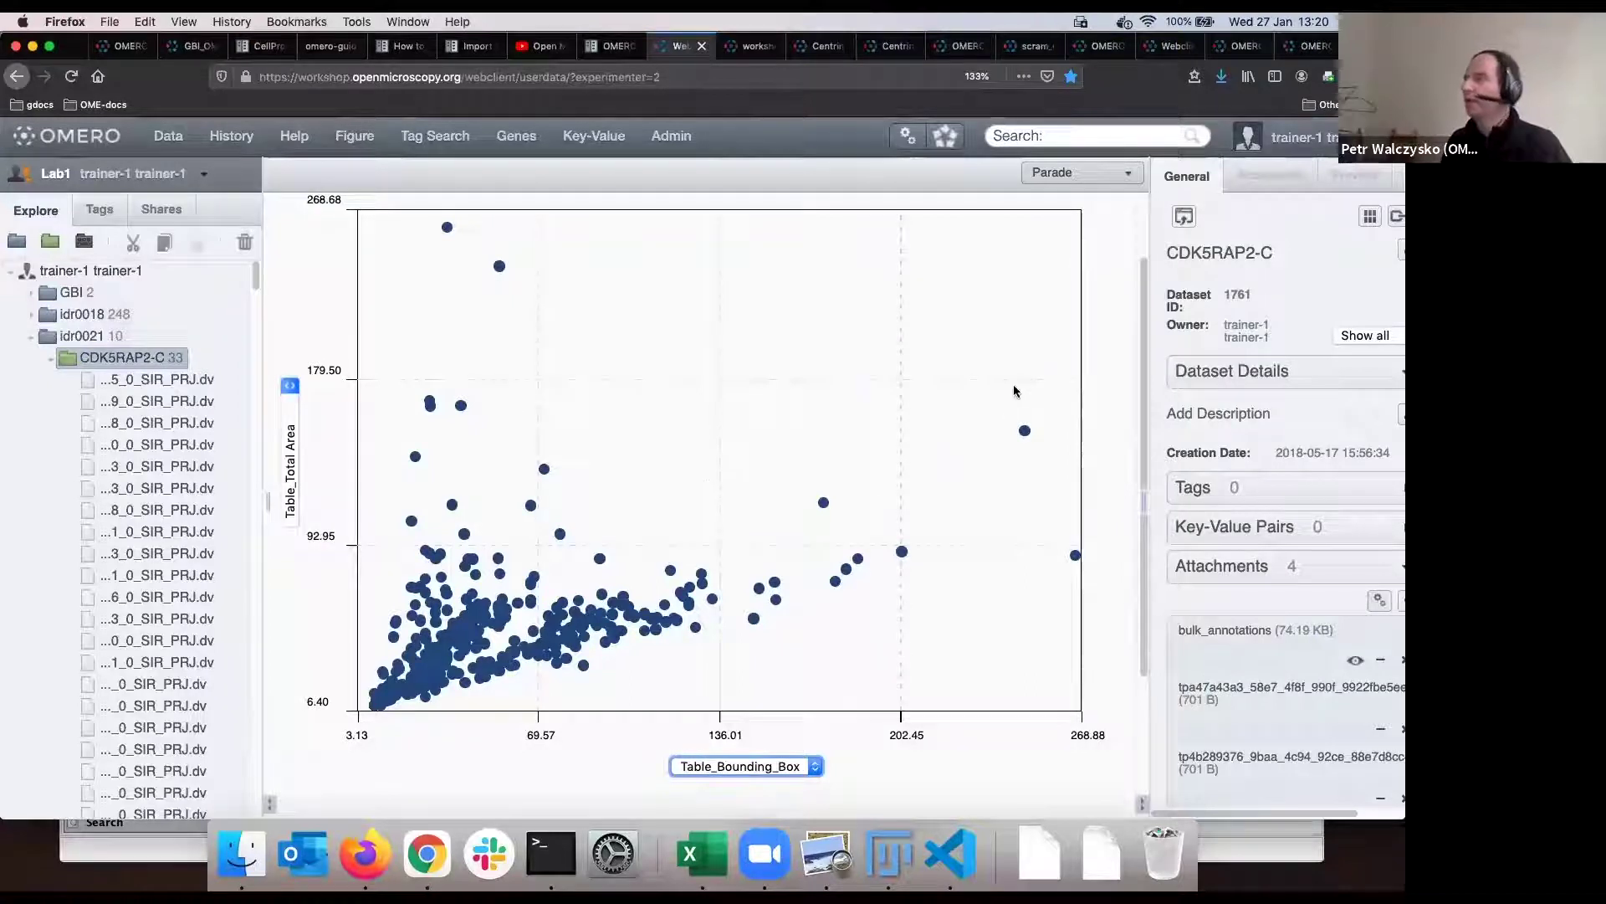
{"action": "left_click_drag", "start_coordinate": [992, 395], "coordinate": [1092, 585]}
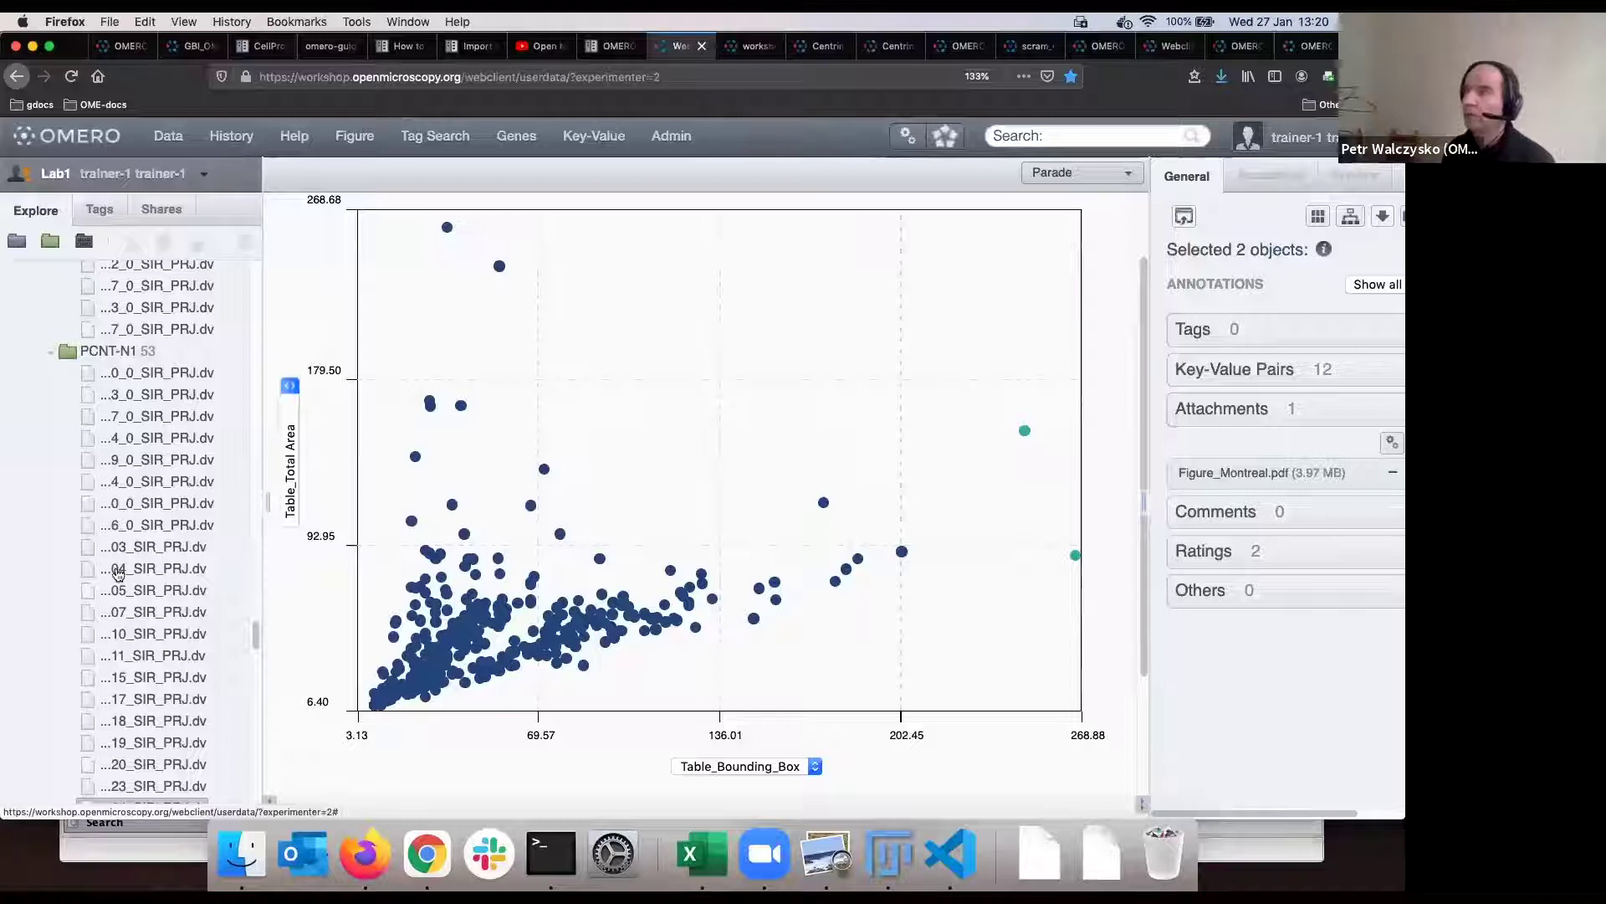
Open the outlier image PCNT_gtub_I_024_SIR_PRJ.dv from the tree in OMERO.iviewer
{"action": "scroll", "coordinate": [125, 569], "scroll_direction": "down", "scroll_amount": 5}
{"action": "right_click", "coordinate": [160, 584]}
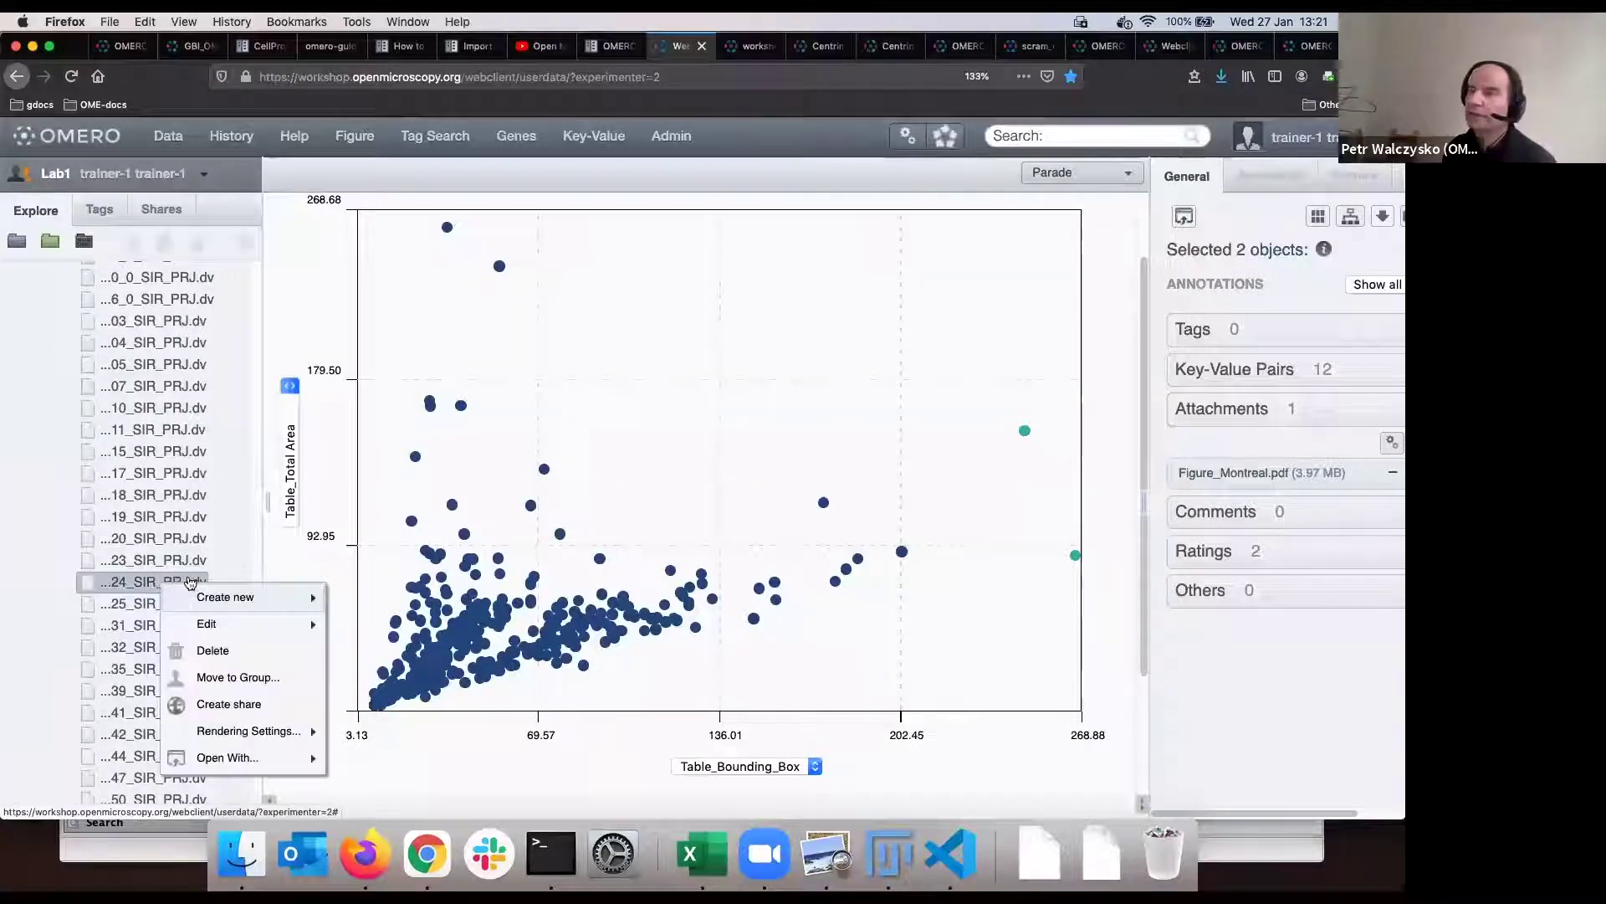
{"action": "mouse_move", "coordinate": [242, 759]}
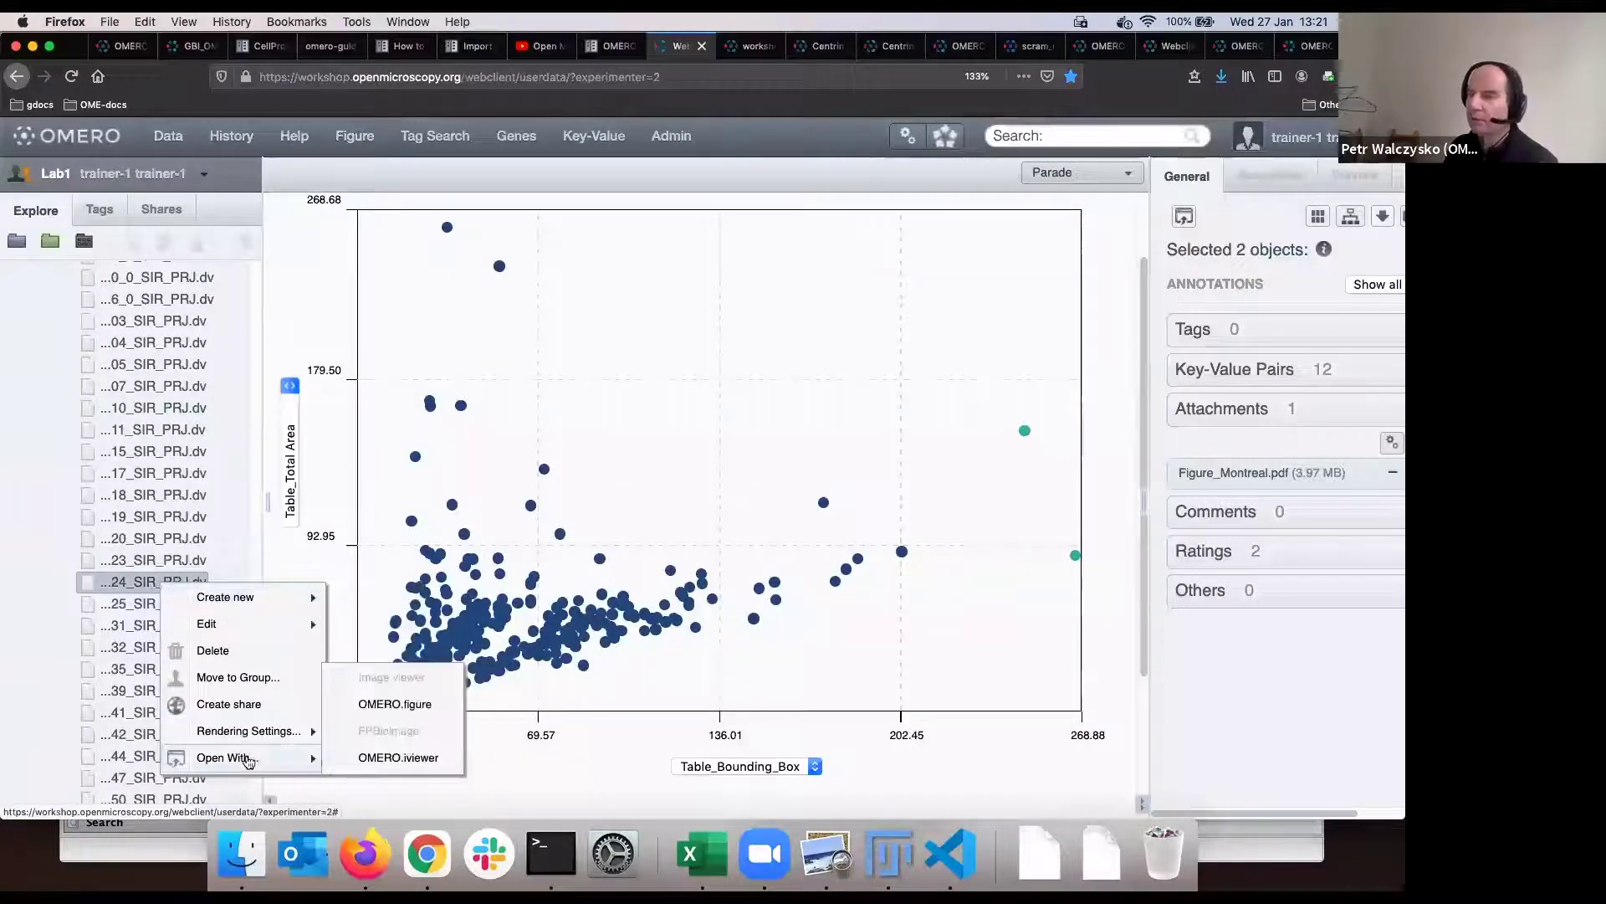
{"action": "left_click", "coordinate": [411, 761]}
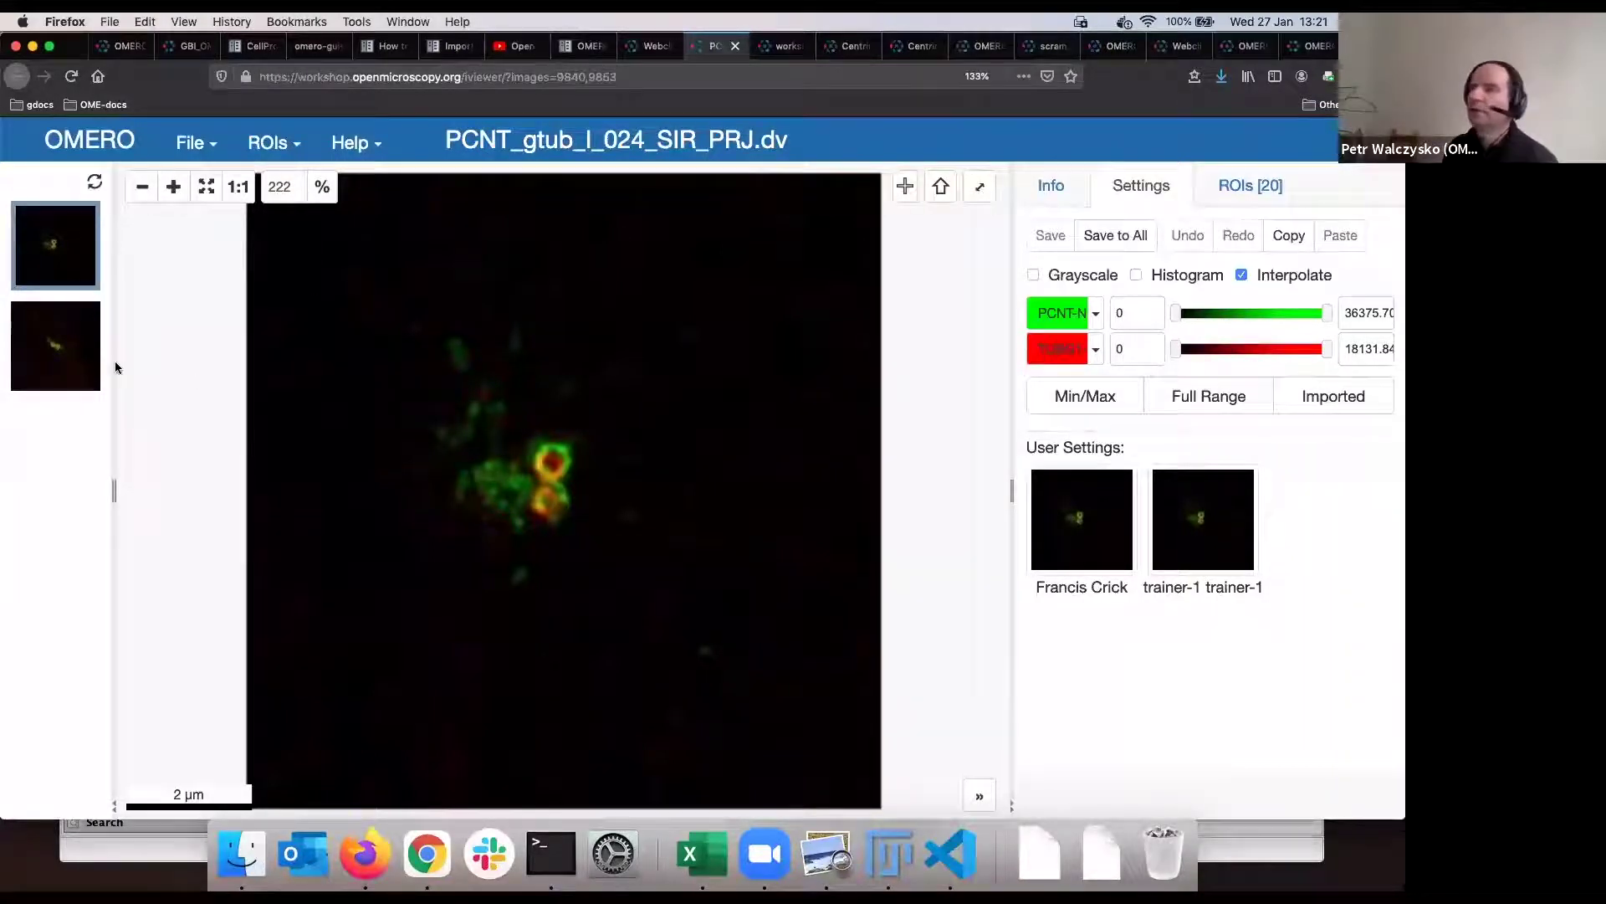
Inspect the central ROI on the second outlier image zoomed in, then return to the webclient
{"action": "left_click", "coordinate": [64, 360]}
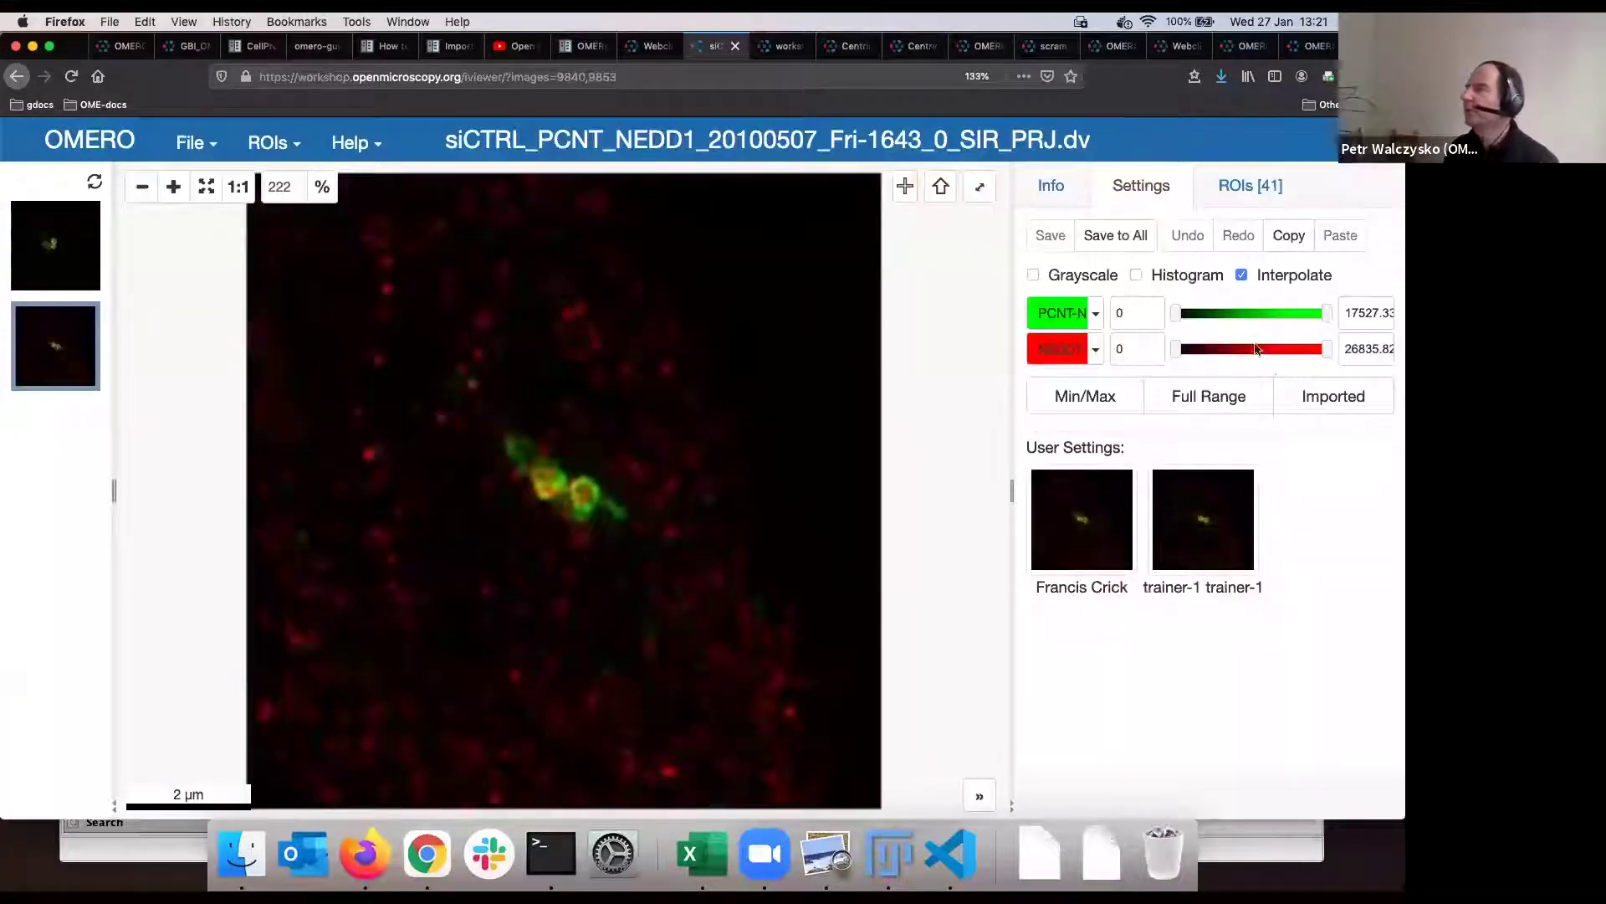
{"action": "left_click", "coordinate": [1259, 199]}
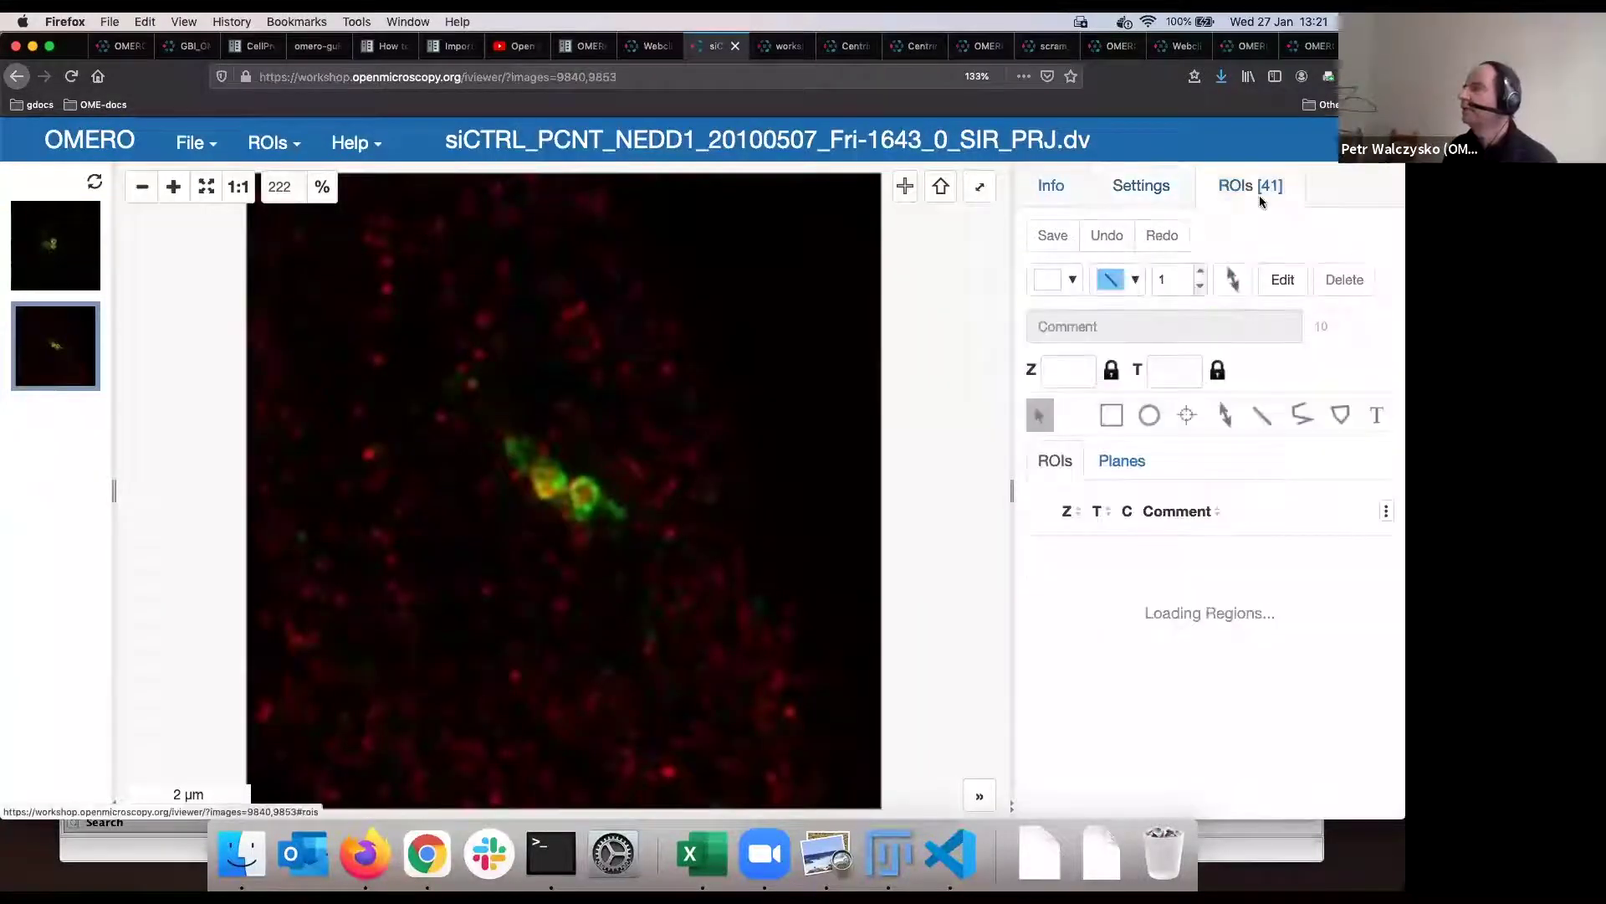
{"action": "left_click", "coordinate": [618, 512]}
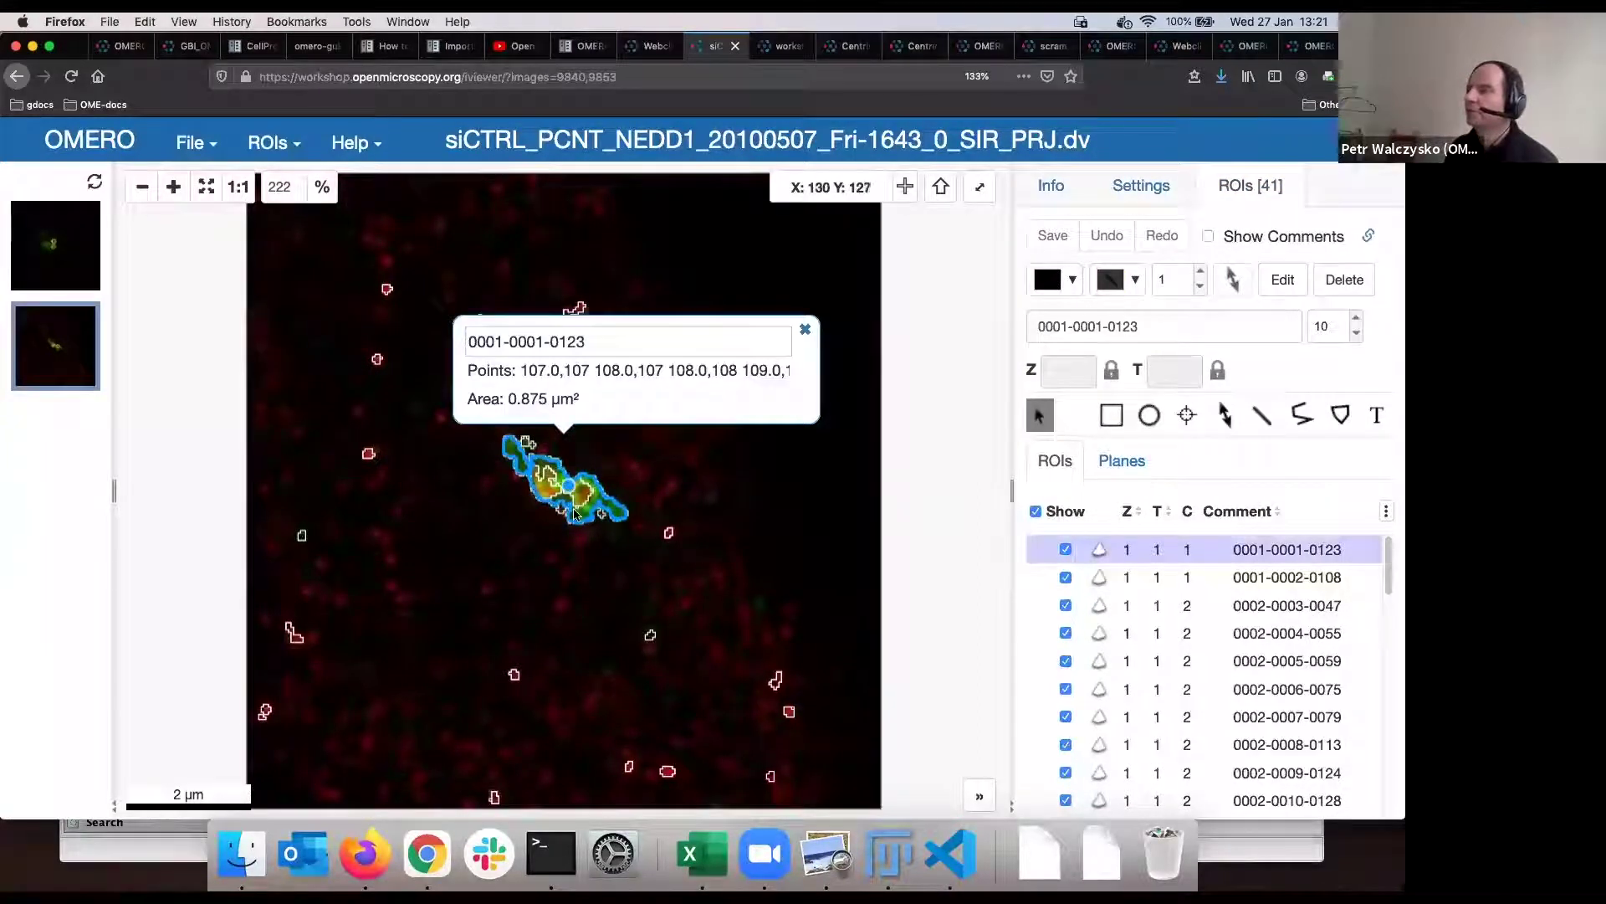
{"action": "scroll", "coordinate": [661, 542], "scroll_direction": "up", "scroll_amount": 5}
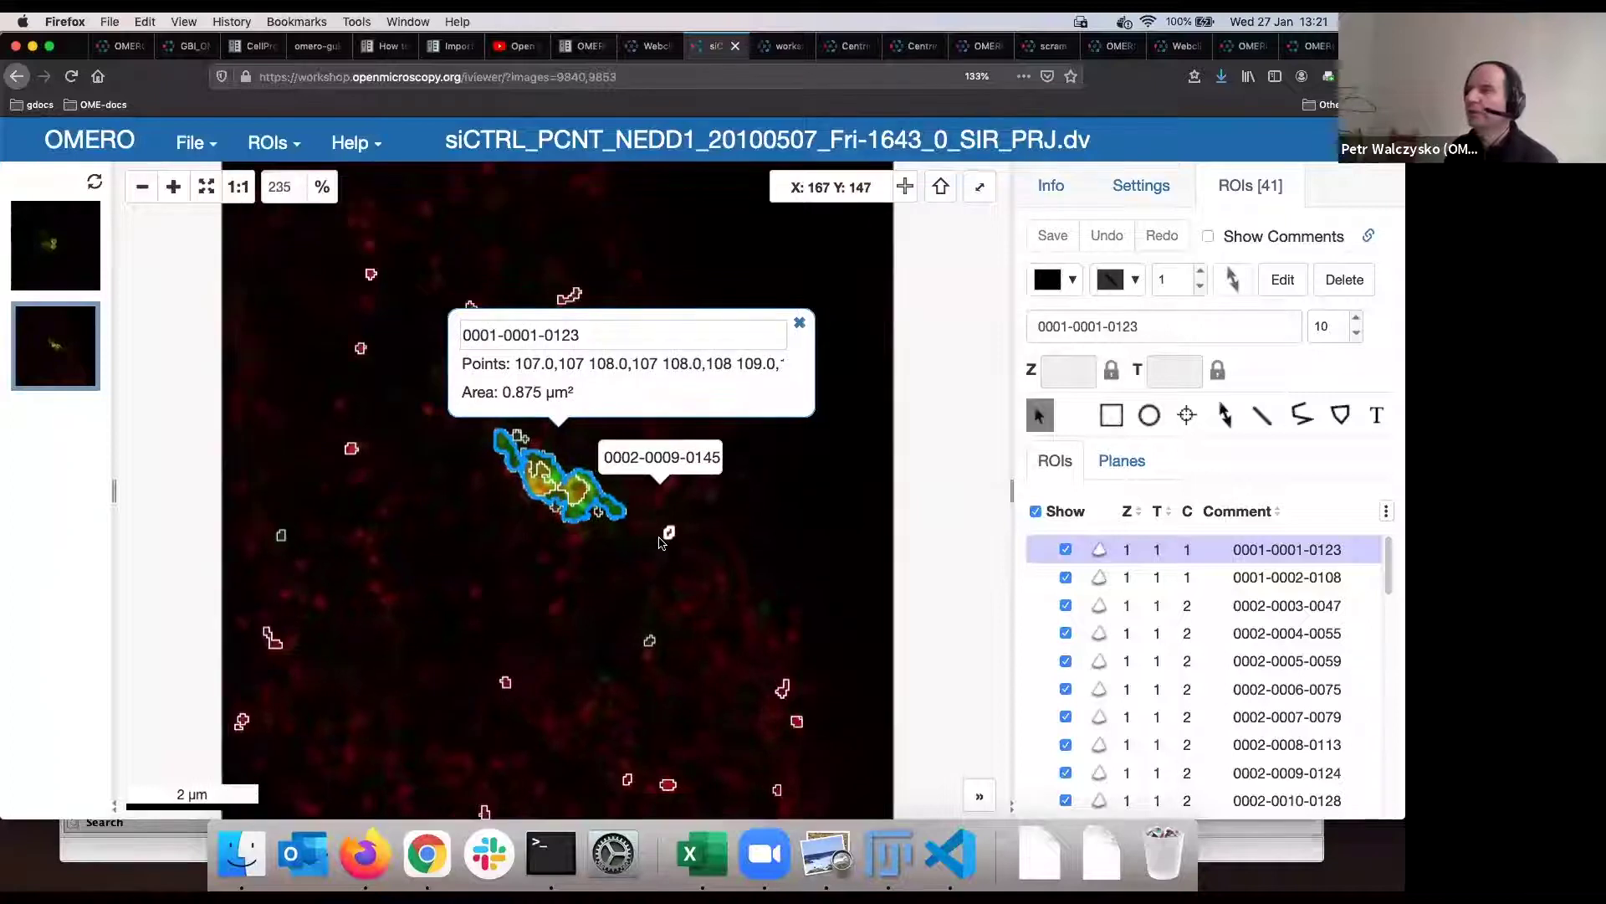
{"action": "left_click_drag", "start_coordinate": [505, 425], "coordinate": [569, 535]}
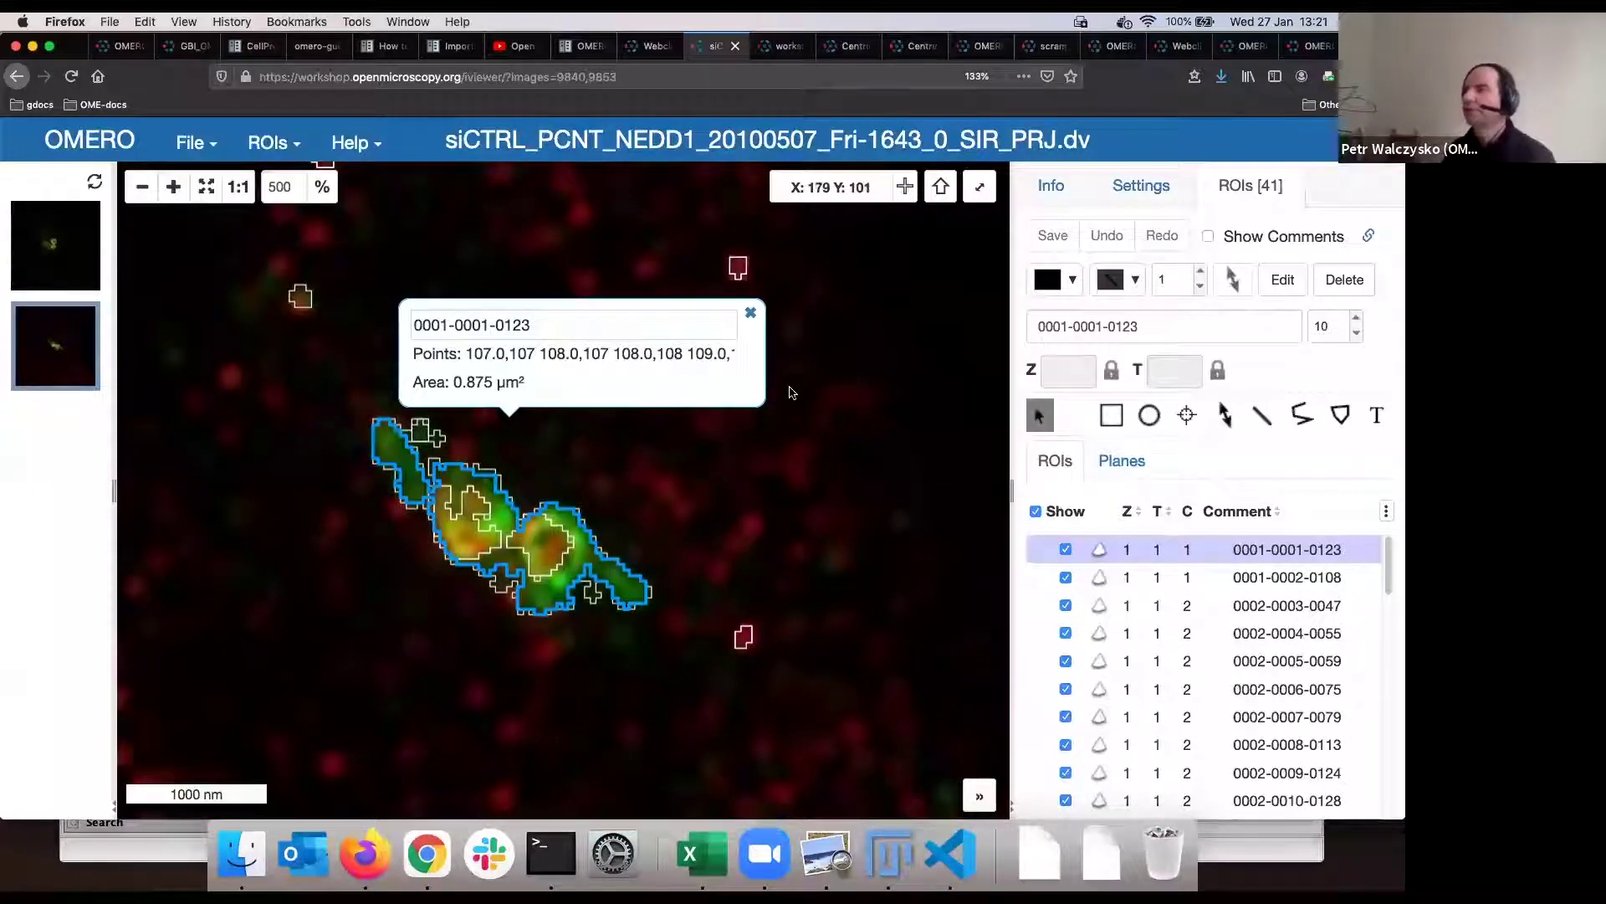
{"action": "left_click", "coordinate": [654, 55]}
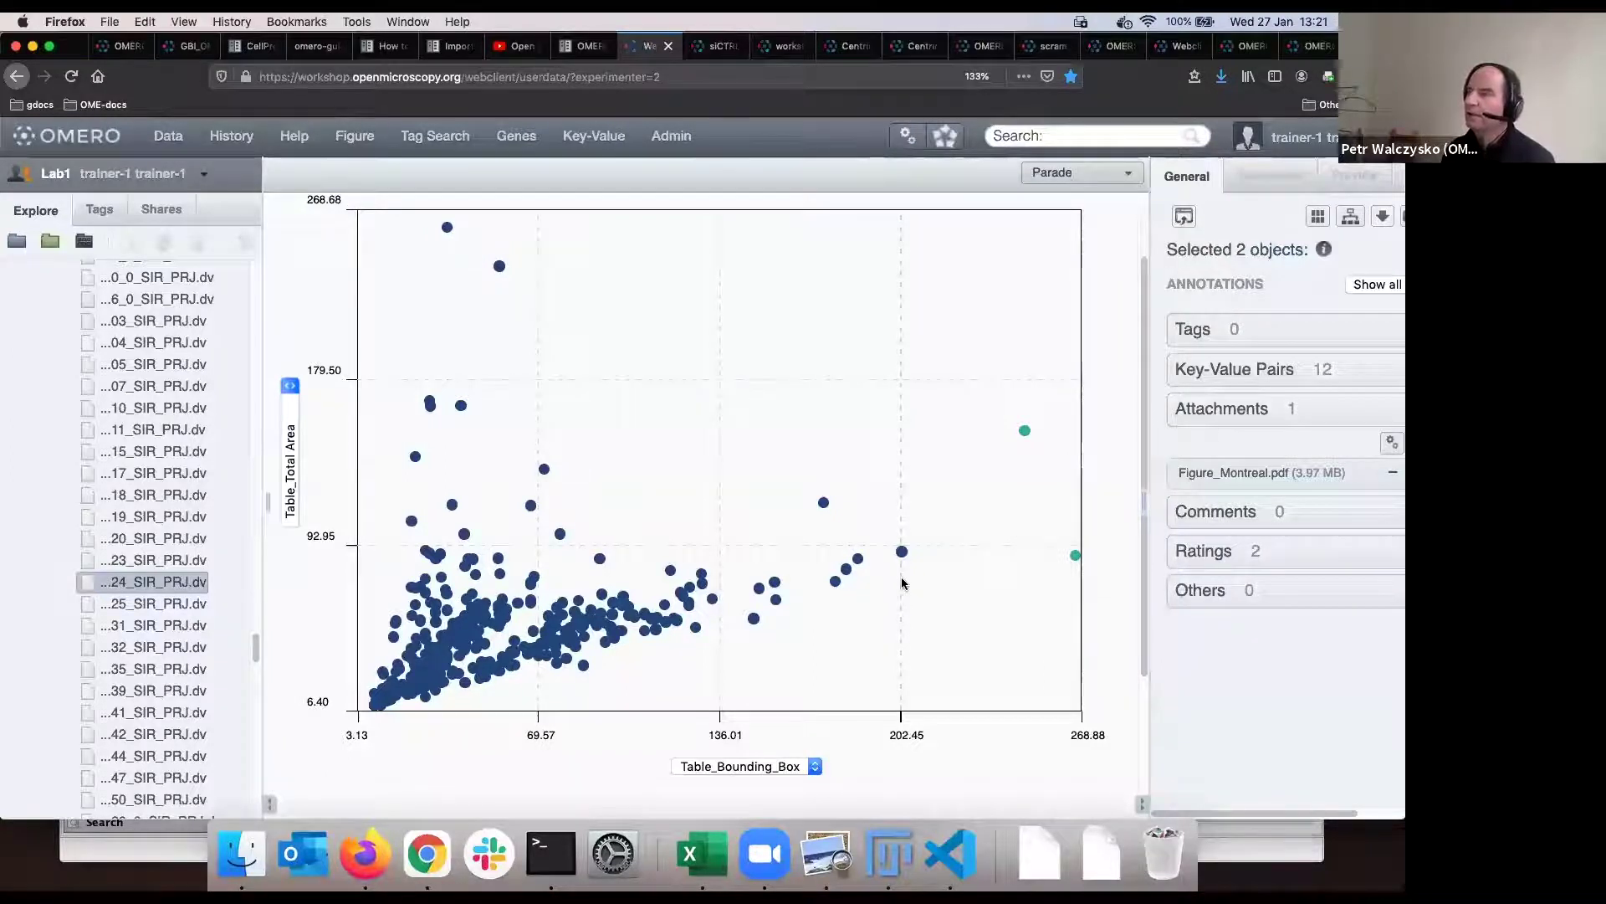
Add a third plot point left of centre and open all three images in OMERO.figure
{"action": "scroll", "coordinate": [902, 582], "scroll_direction": "up", "scroll_amount": 3}
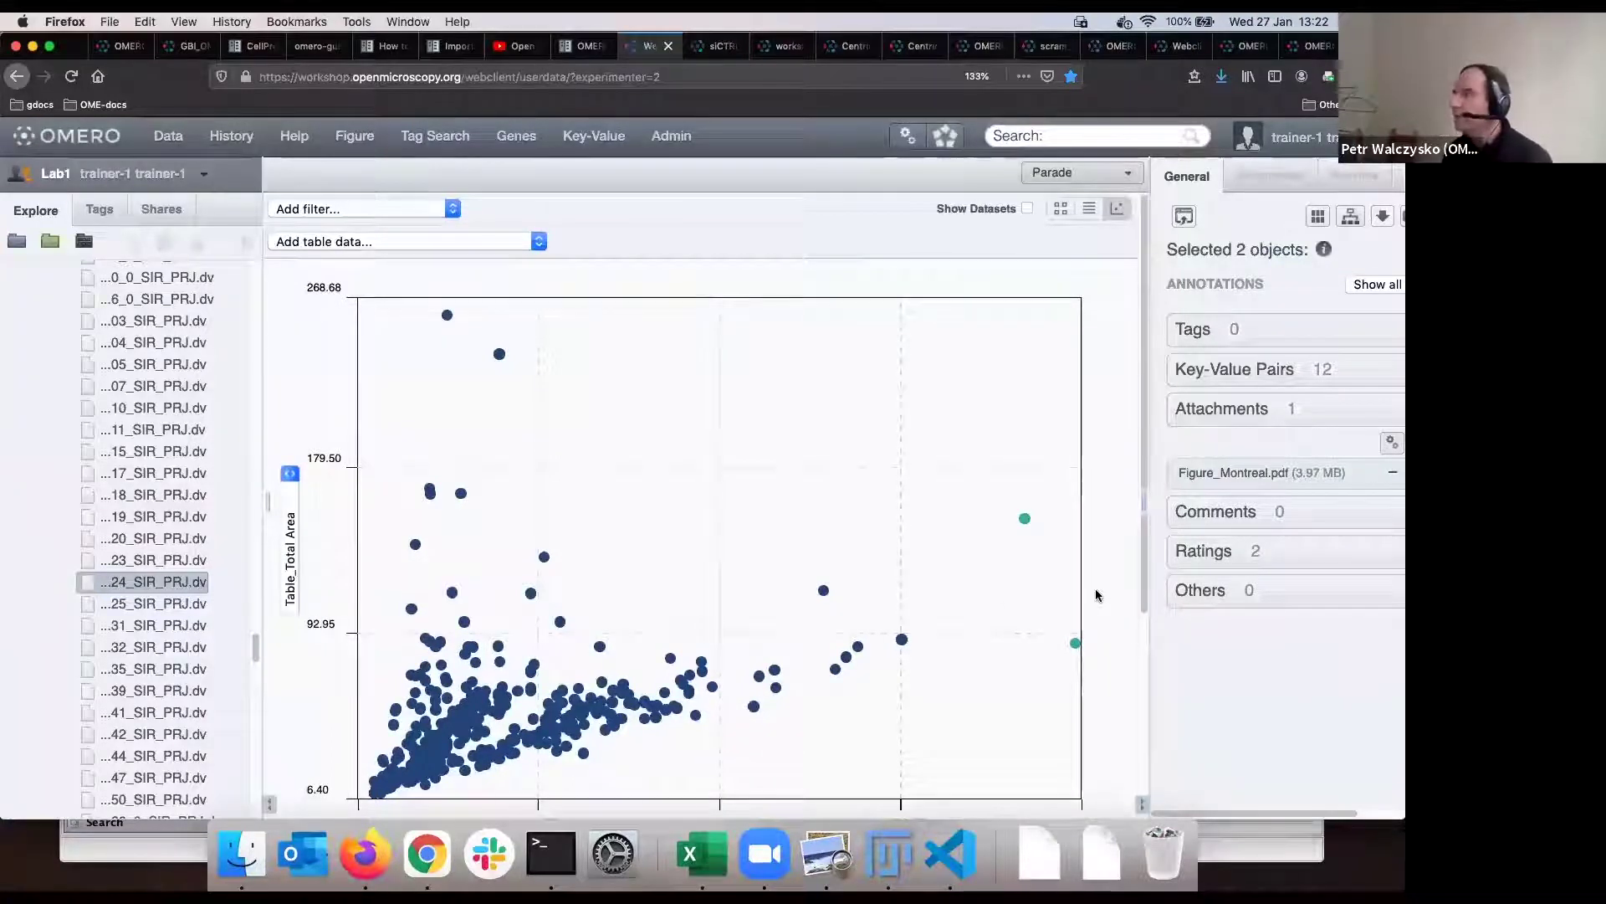
{"action": "scroll", "coordinate": [1096, 594], "scroll_direction": "down", "scroll_amount": 2}
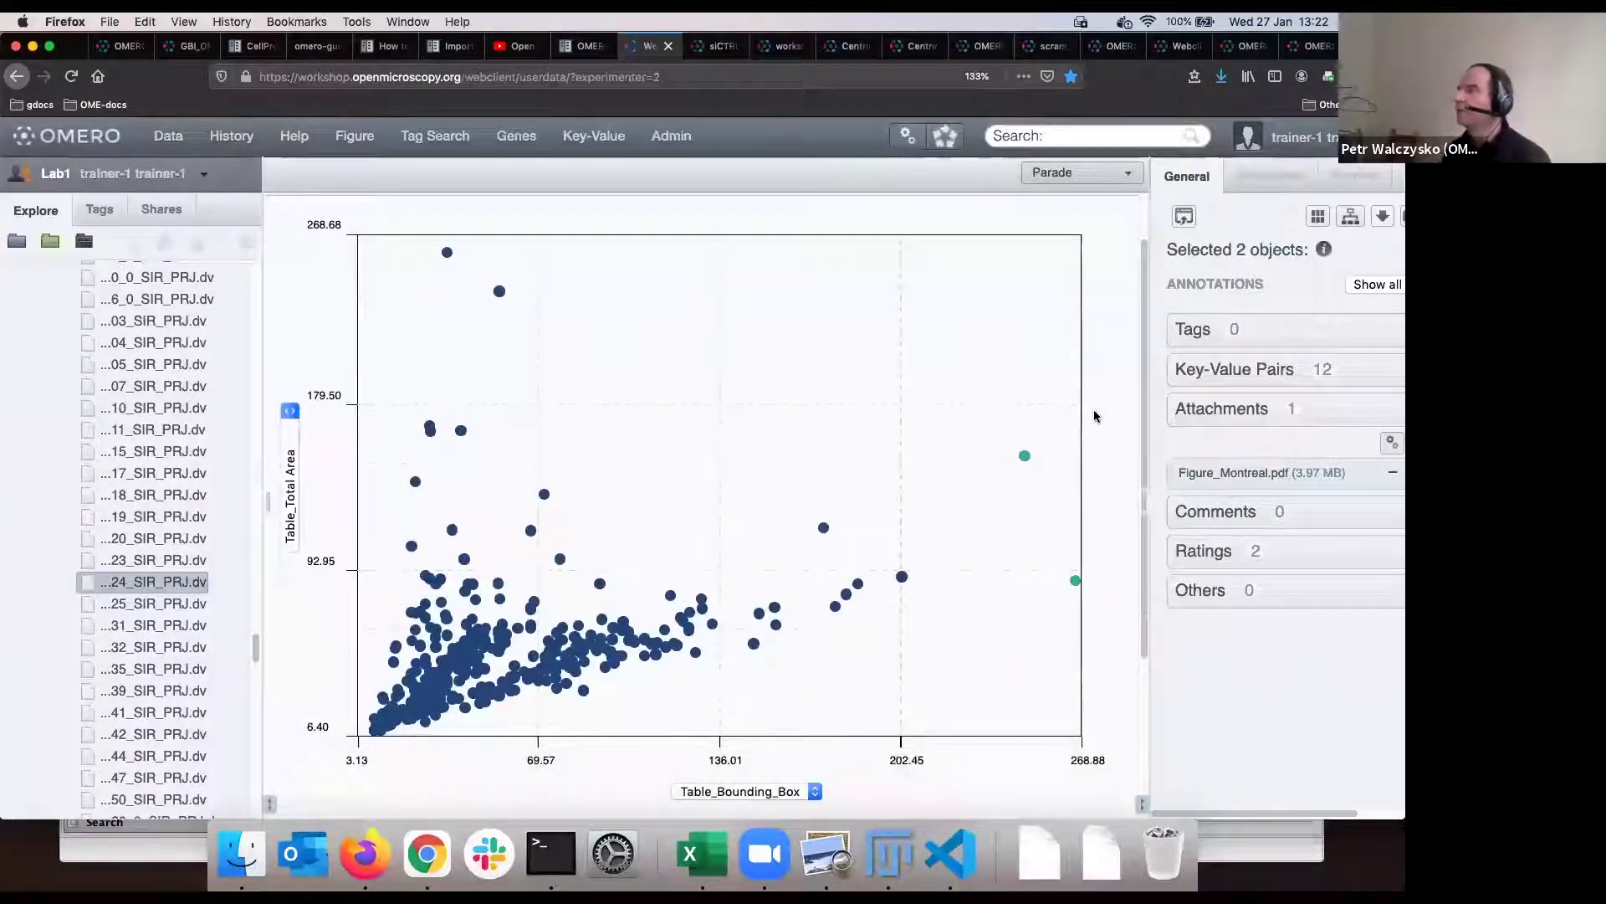
{"action": "left_click", "coordinate": [532, 531], "text": "shift"}
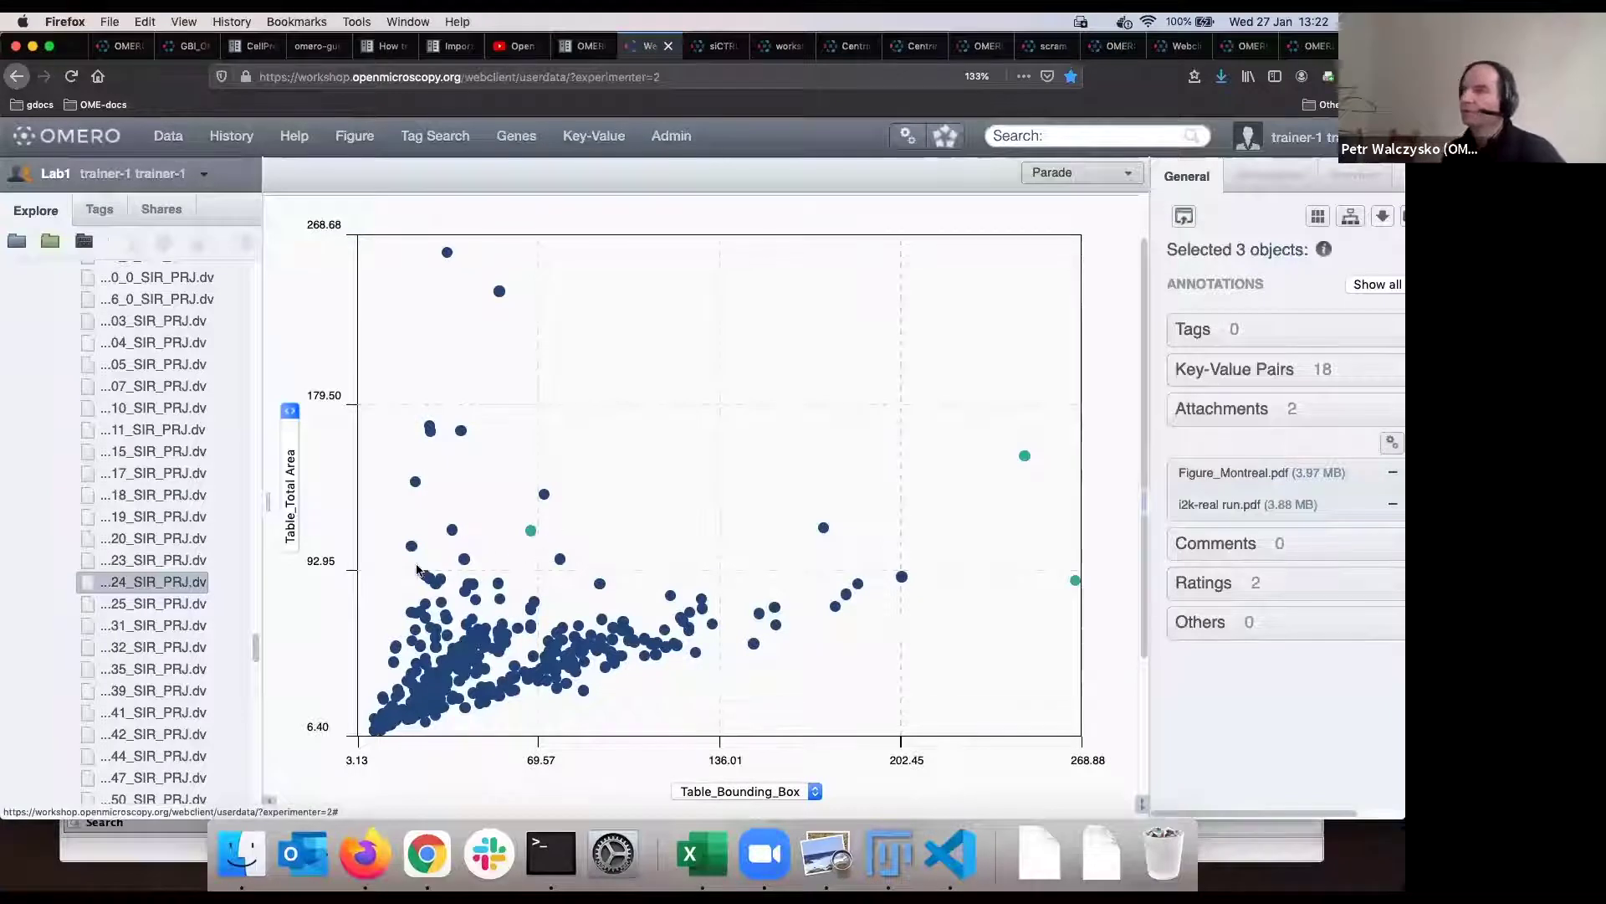
{"action": "left_click", "coordinate": [1184, 215]}
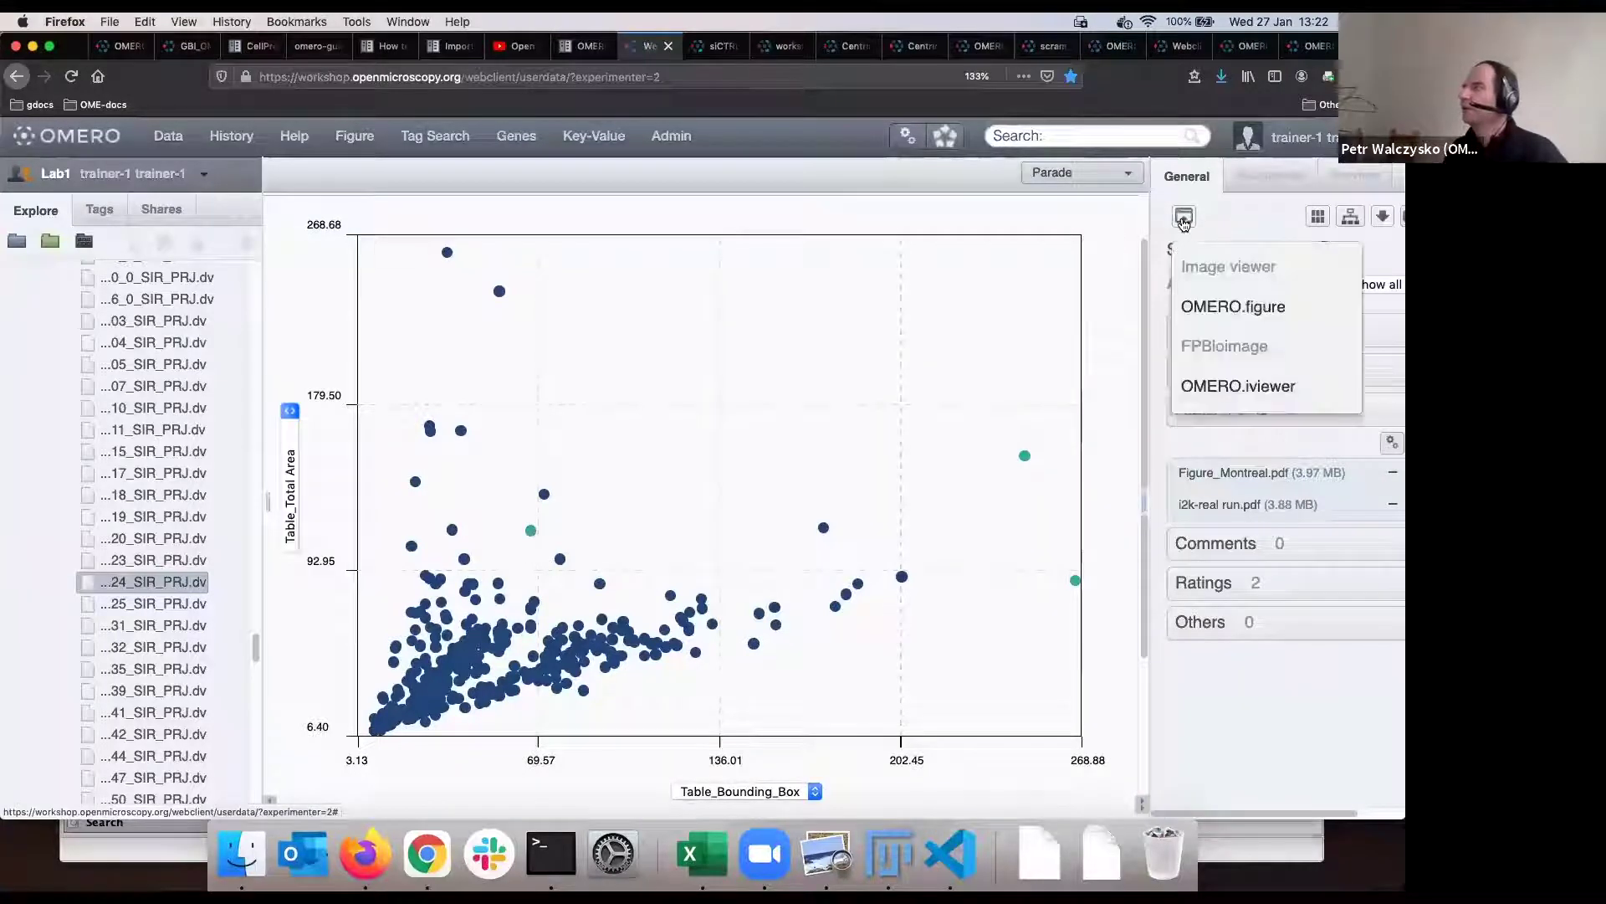
{"action": "left_click", "coordinate": [1244, 316]}
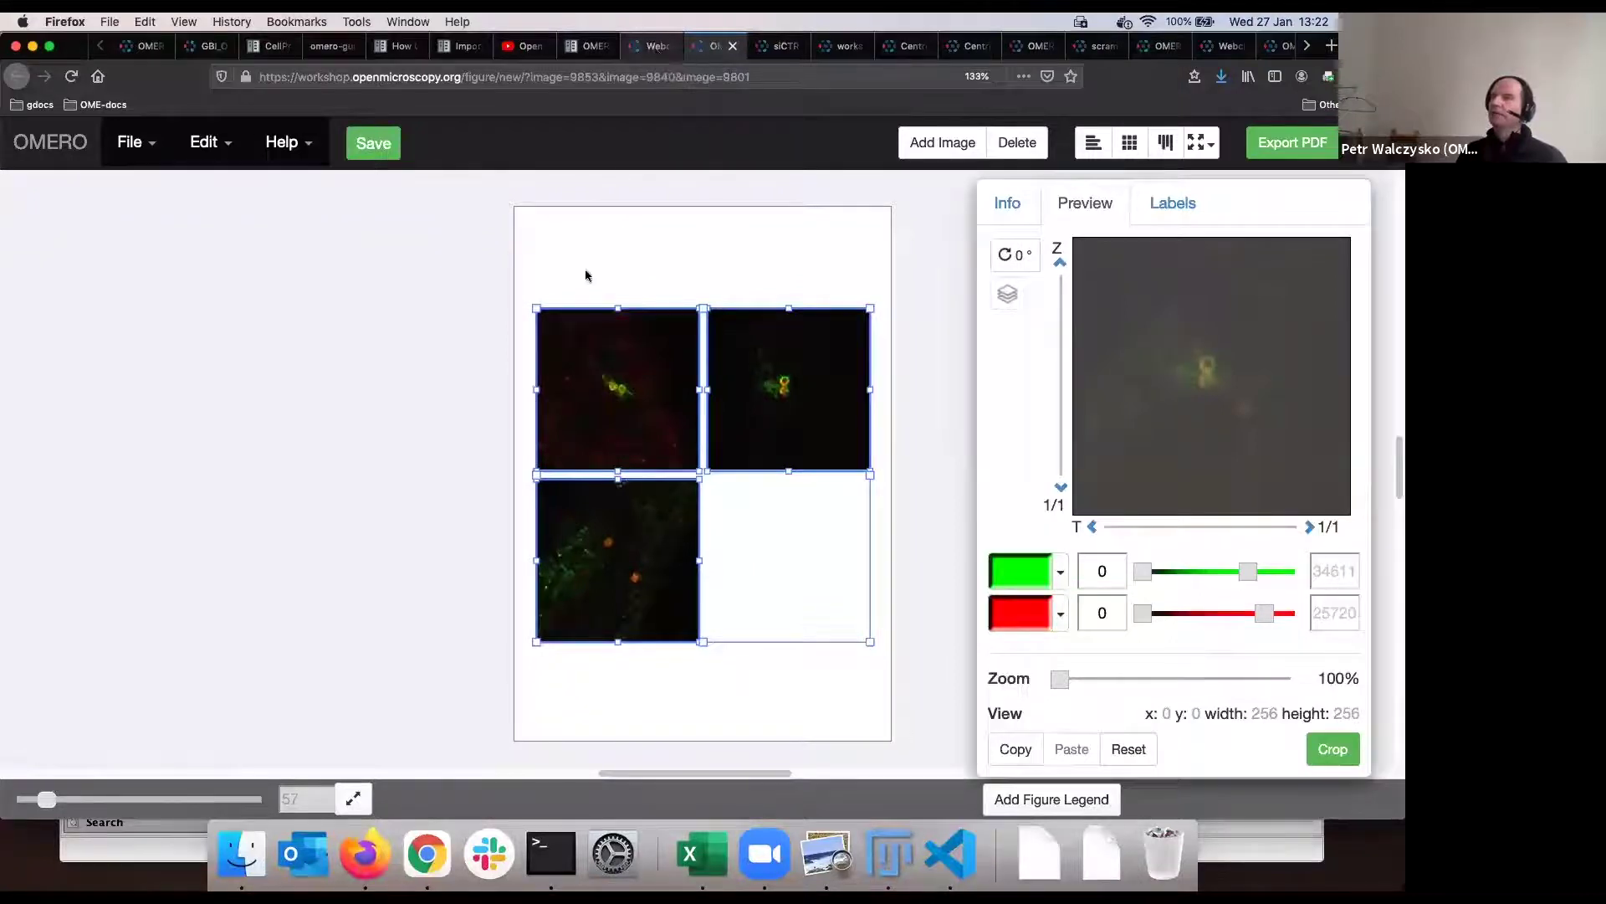
Switch to the webclient scatter plot, glance at the new figure again, then return
{"action": "key", "text": "ctrl+shift+Tab"}
{"action": "scroll", "coordinate": [575, 560], "scroll_direction": "down", "scroll_amount": 1}
{"action": "scroll", "coordinate": [575, 560], "scroll_direction": "up", "scroll_amount": 3}
{"action": "scroll", "coordinate": [575, 560], "scroll_direction": "down", "scroll_amount": 2}
{"action": "scroll", "coordinate": [574, 556], "scroll_direction": "down", "scroll_amount": 2}
{"action": "scroll", "coordinate": [574, 555], "scroll_direction": "up", "scroll_amount": 5}
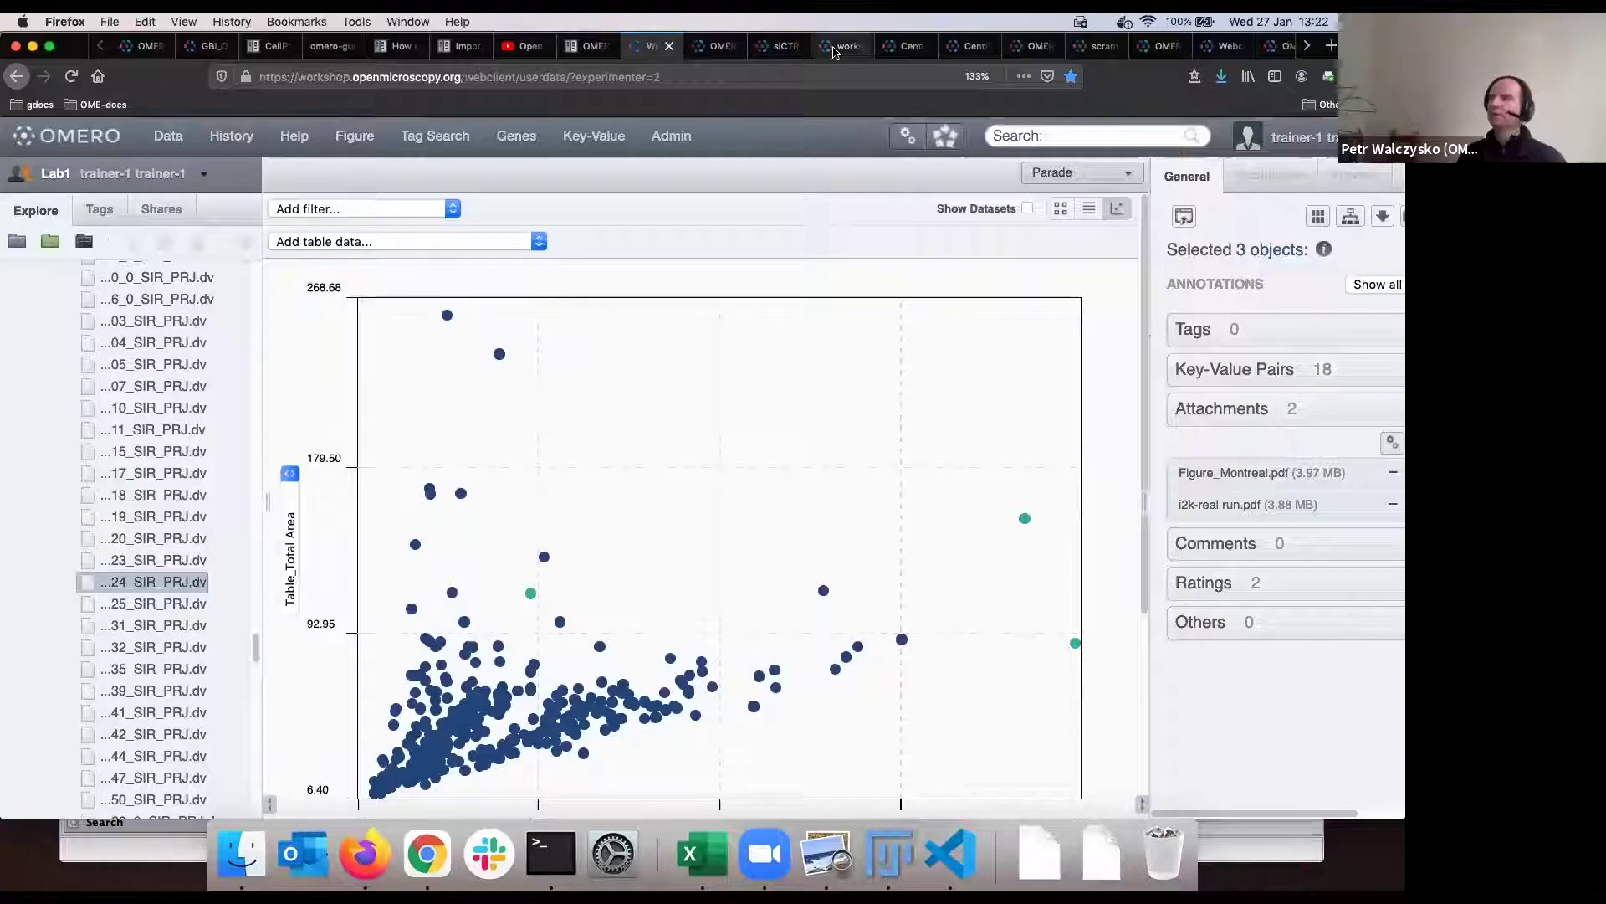
{"action": "left_click", "coordinate": [715, 47]}
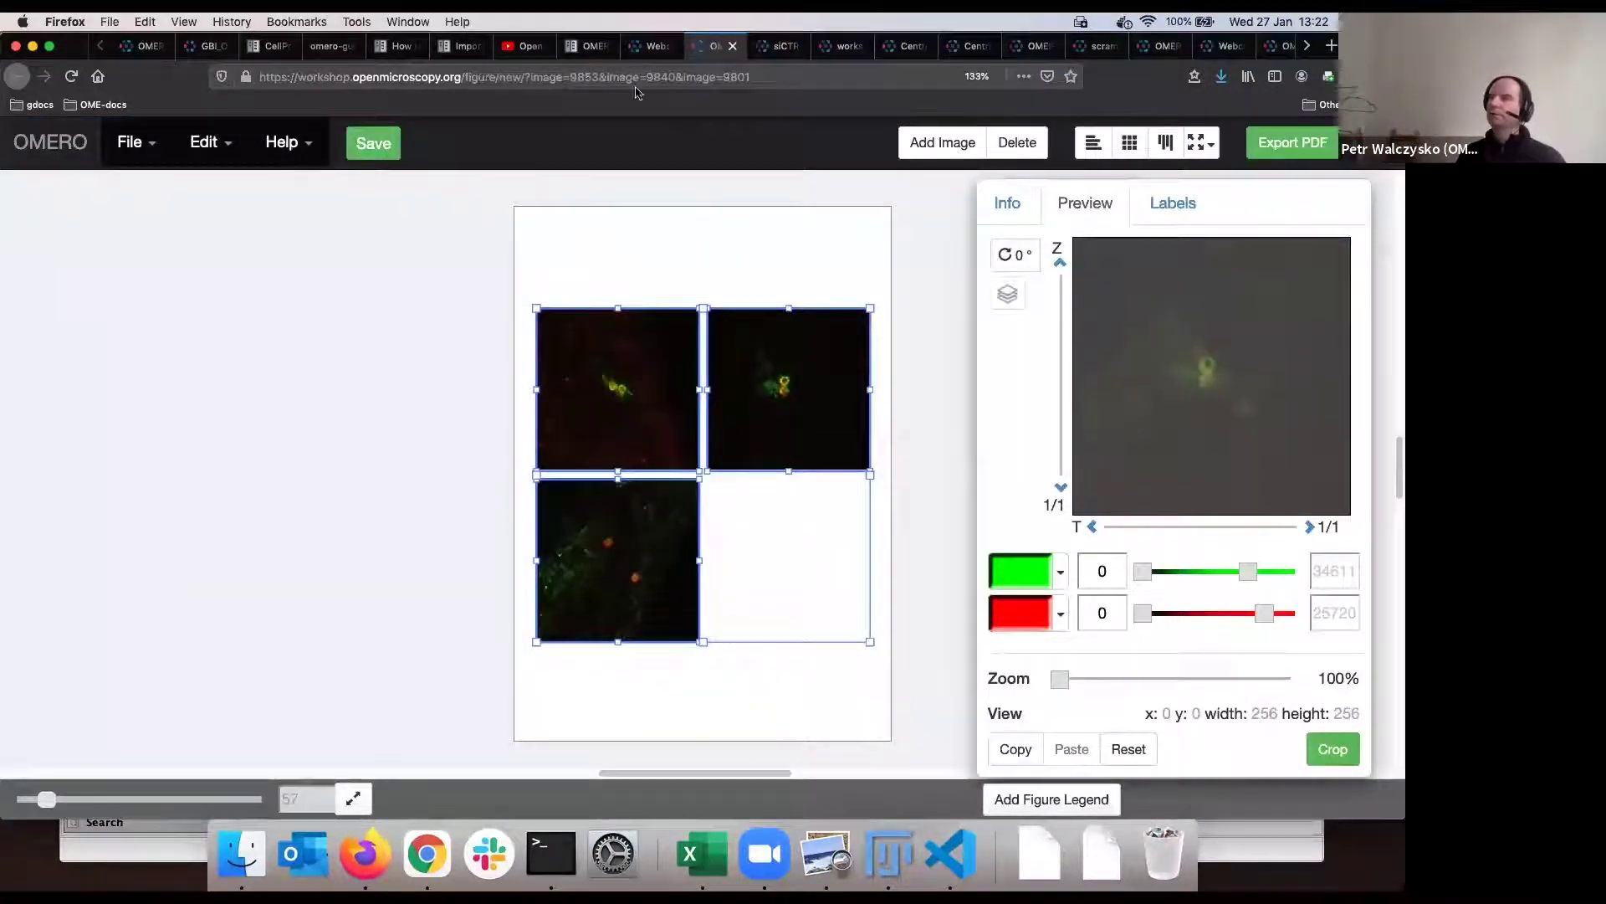
{"action": "left_click", "coordinate": [654, 56]}
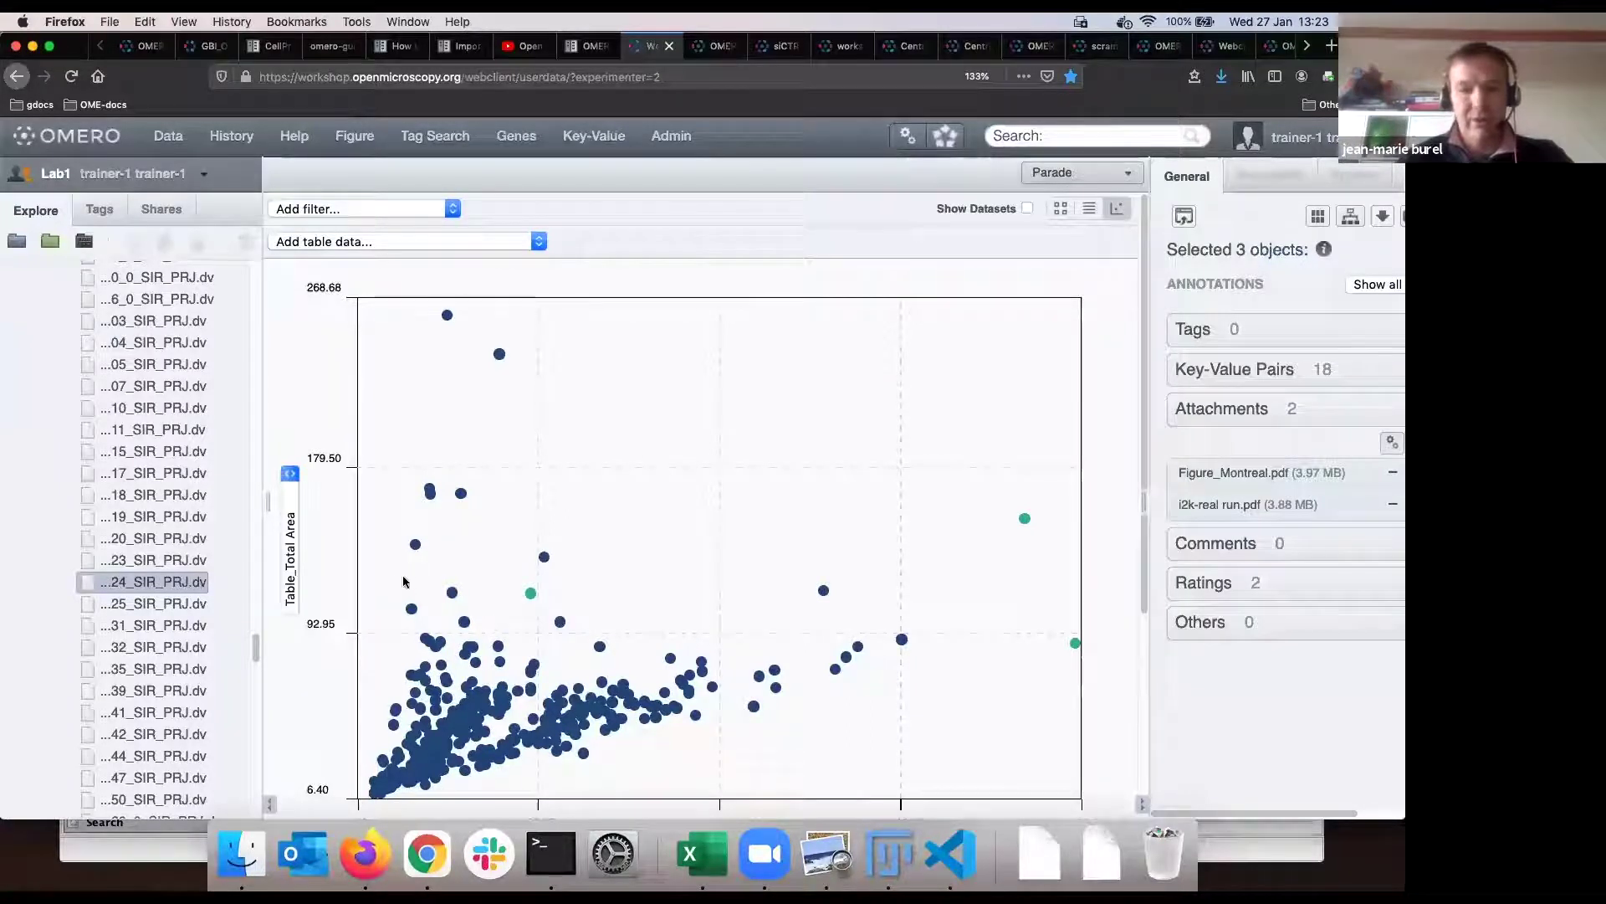
Select ten points above the main cluster and set the page zoom to 120%
{"action": "left_click_drag", "start_coordinate": [389, 588], "coordinate": [500, 651]}
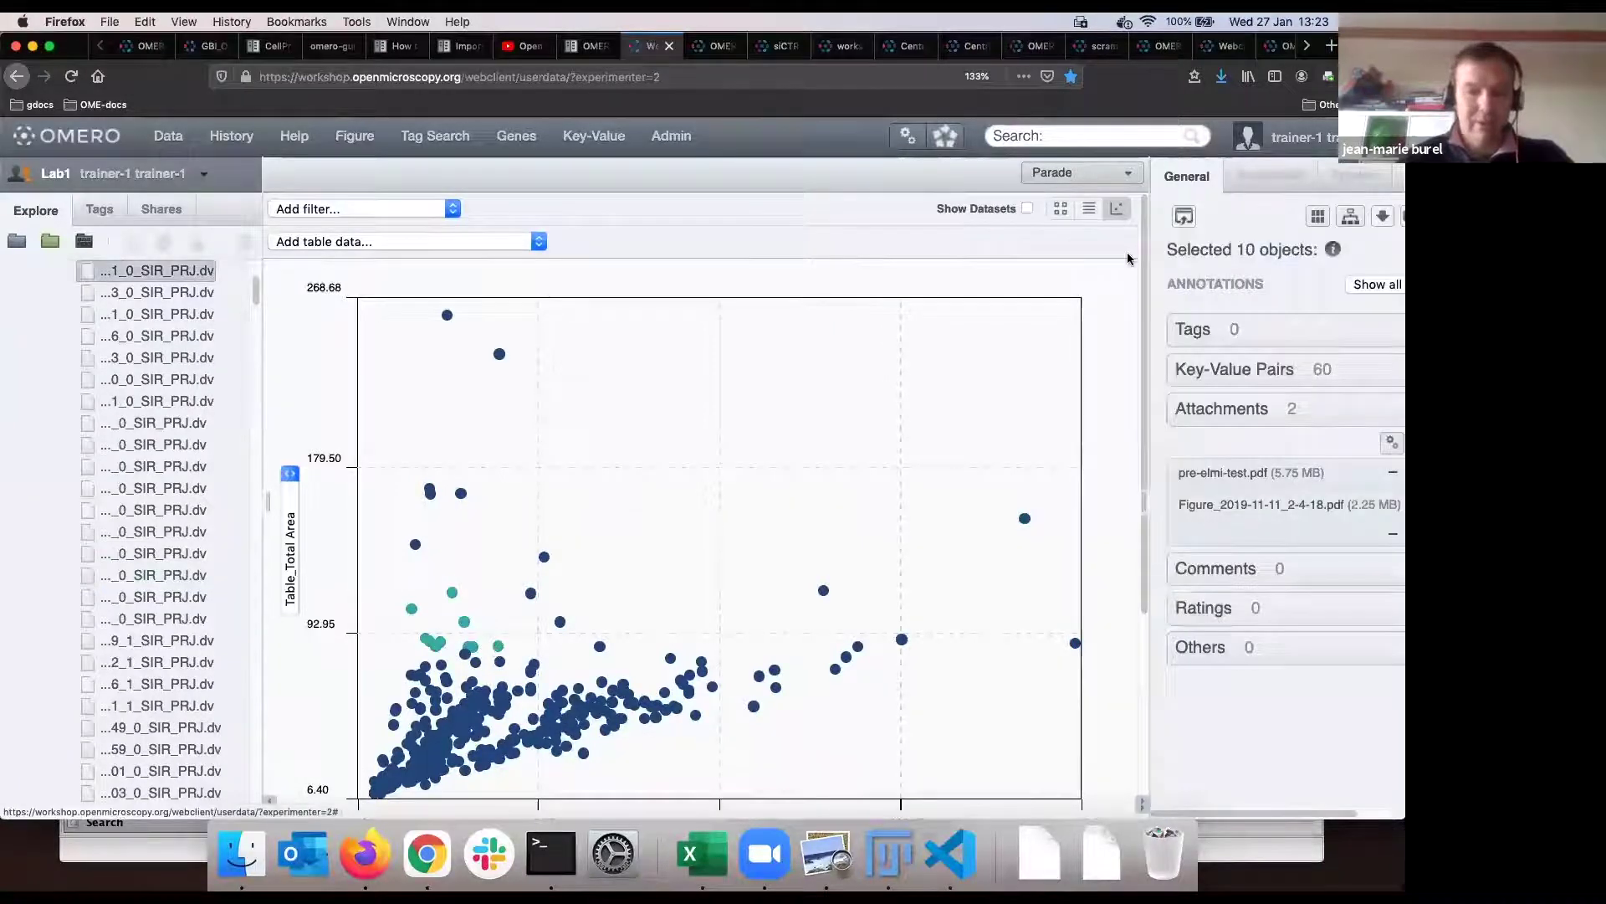
{"action": "mouse_move", "coordinate": [1371, 222]}
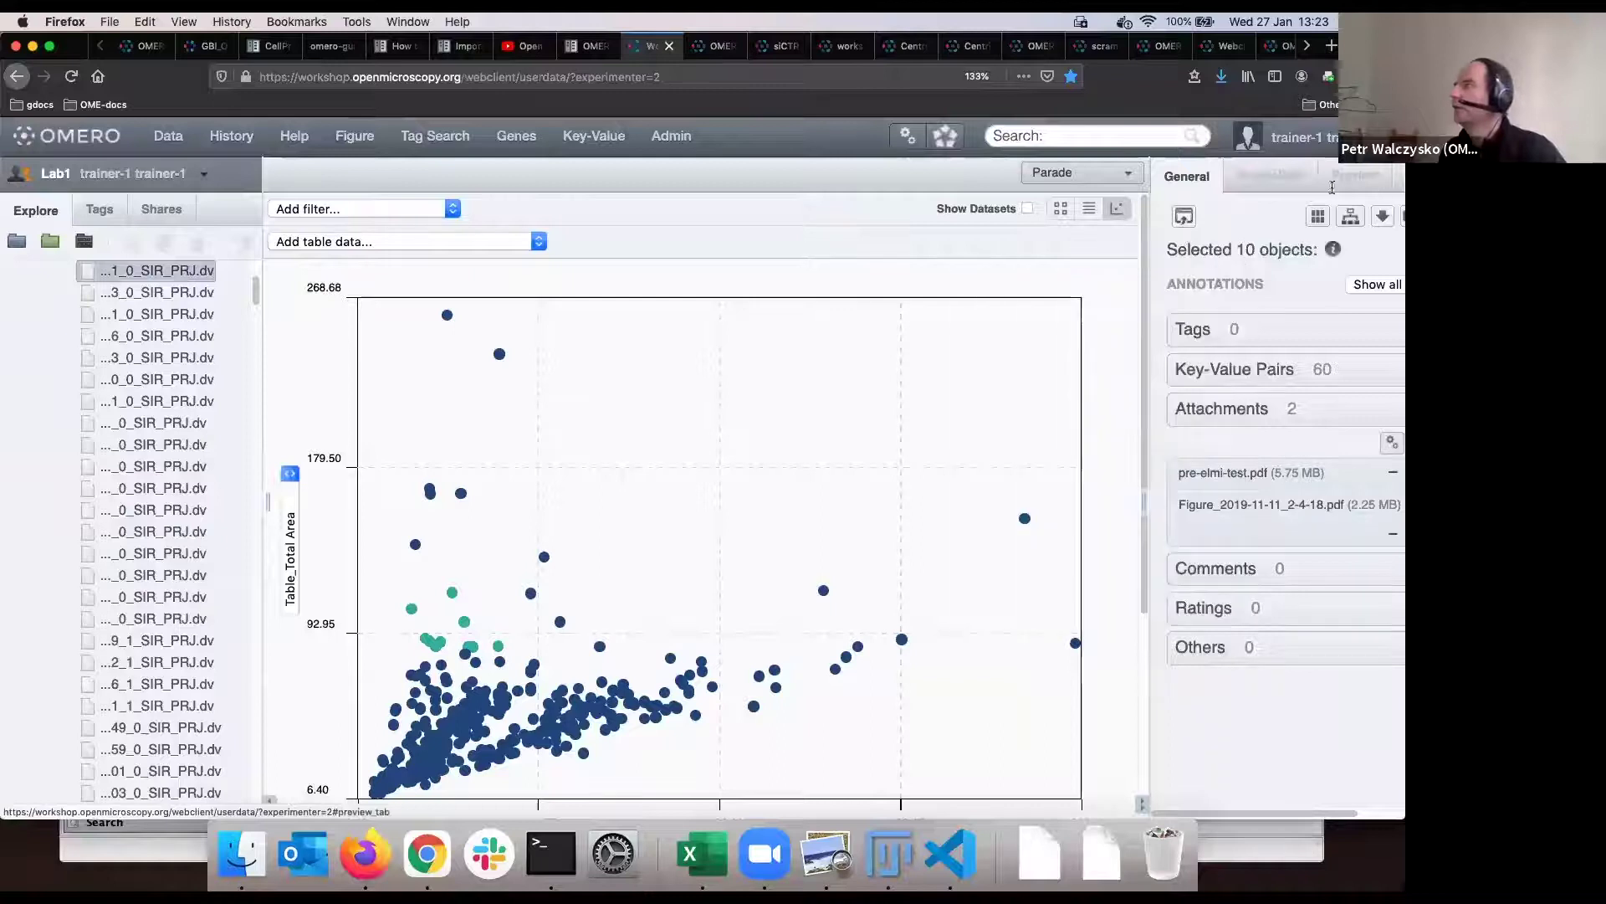
{"action": "key", "text": "super+0"}
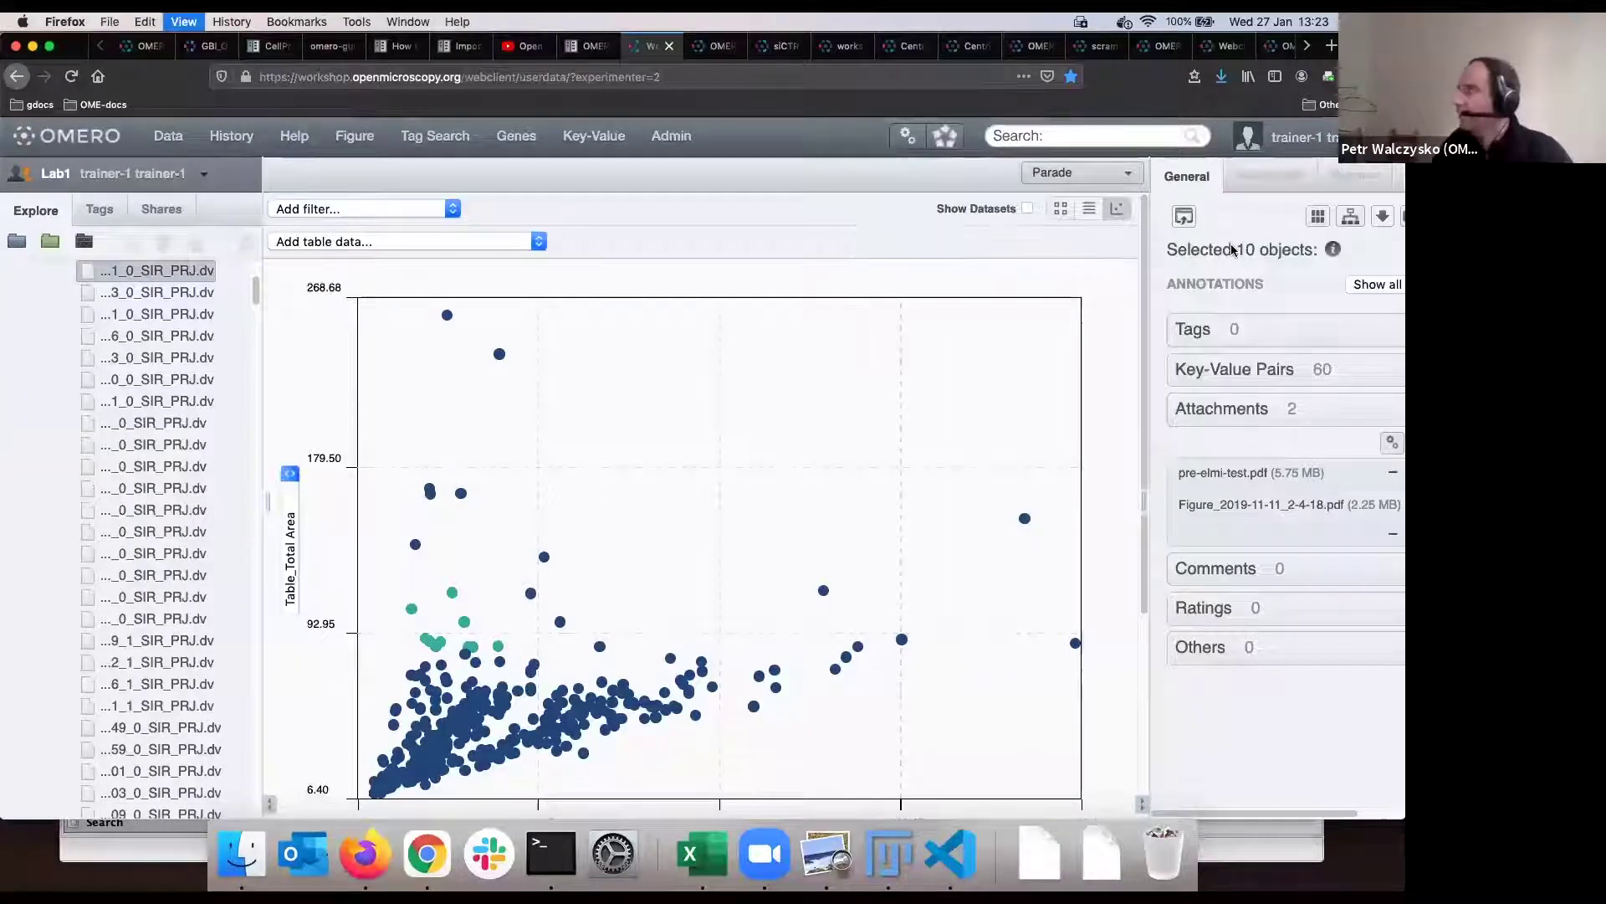
{"action": "key", "text": "super+minus"}
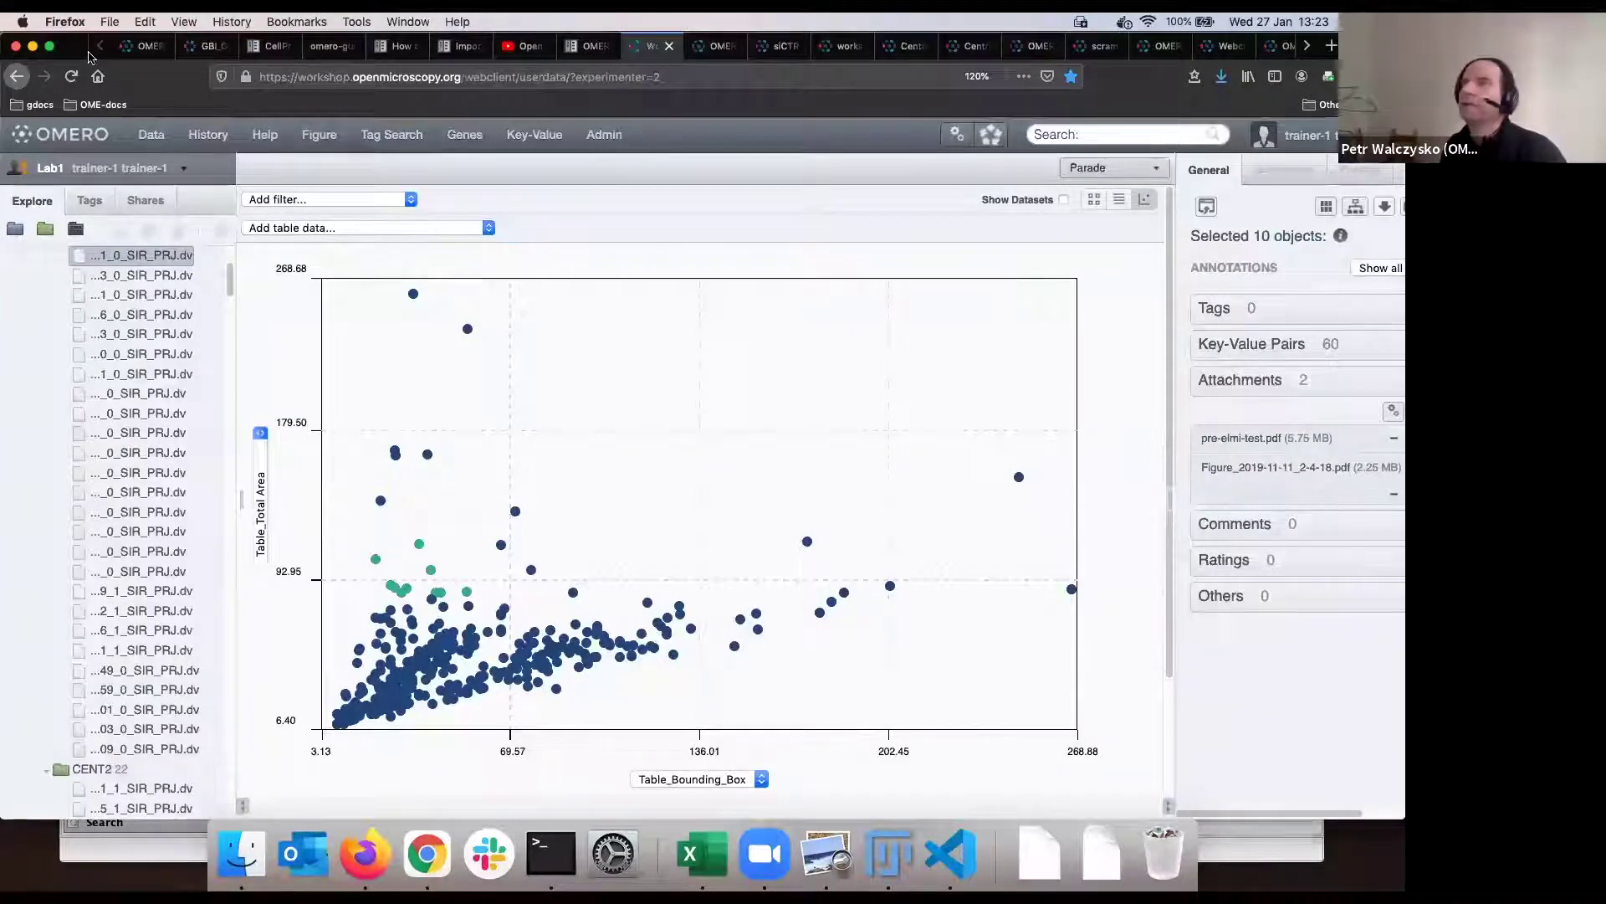
Widen the browser window and drop page zoom to 90% so the whole plot fits, showing Open with choices
{"action": "left_click_drag", "start_coordinate": [63, 50], "coordinate": [47, 62]}
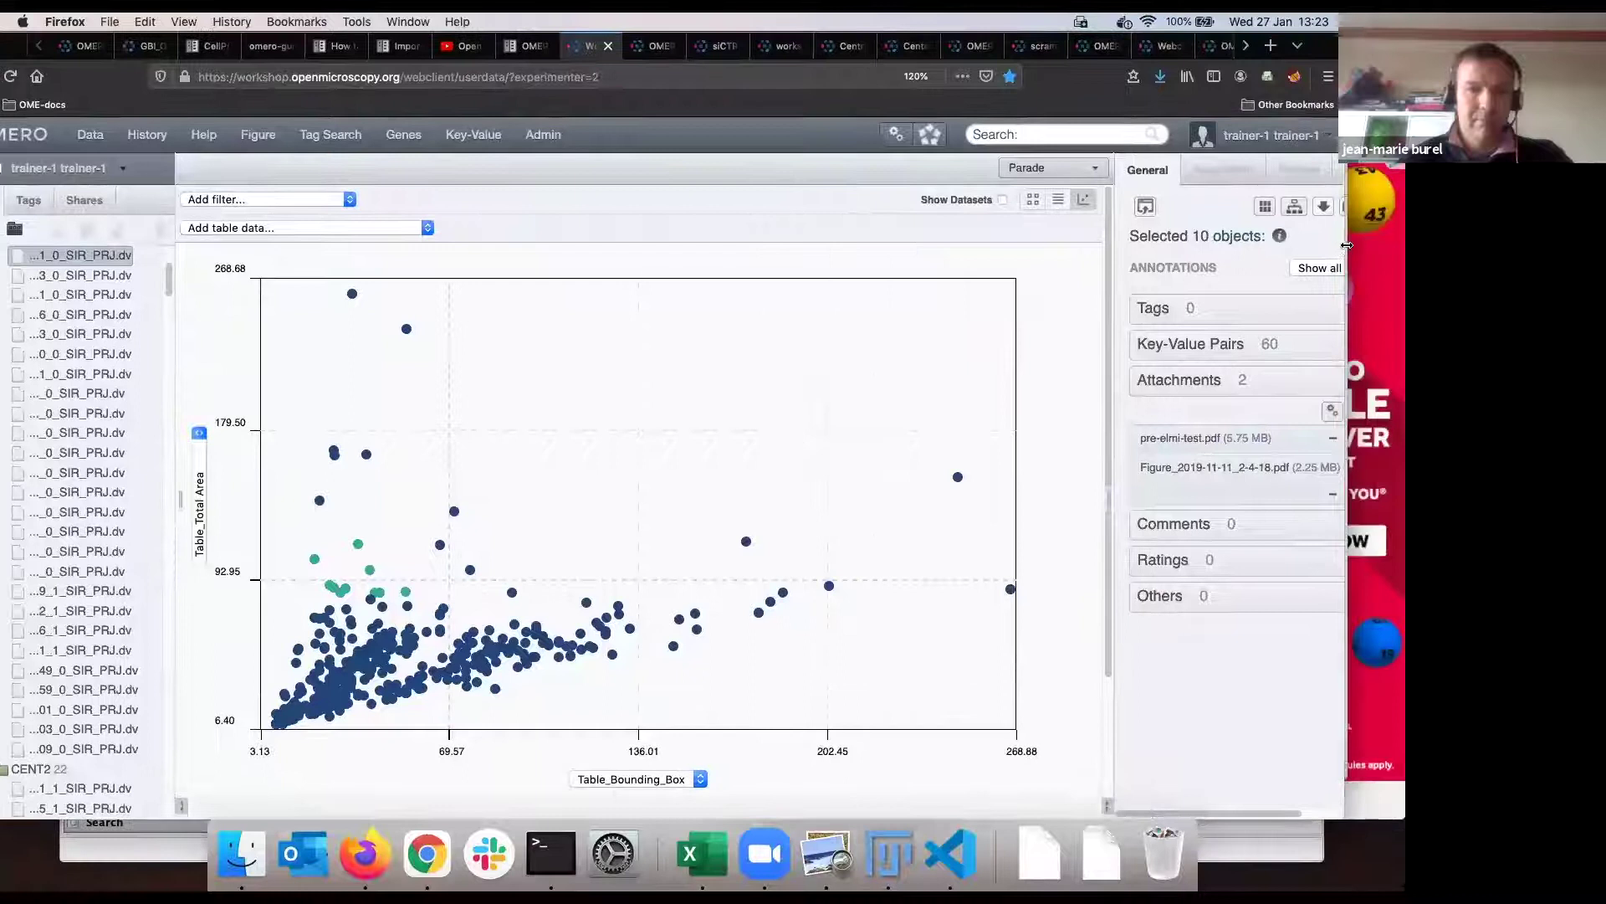
{"action": "left_click_drag", "start_coordinate": [1396, 250], "coordinate": [1423, 250]}
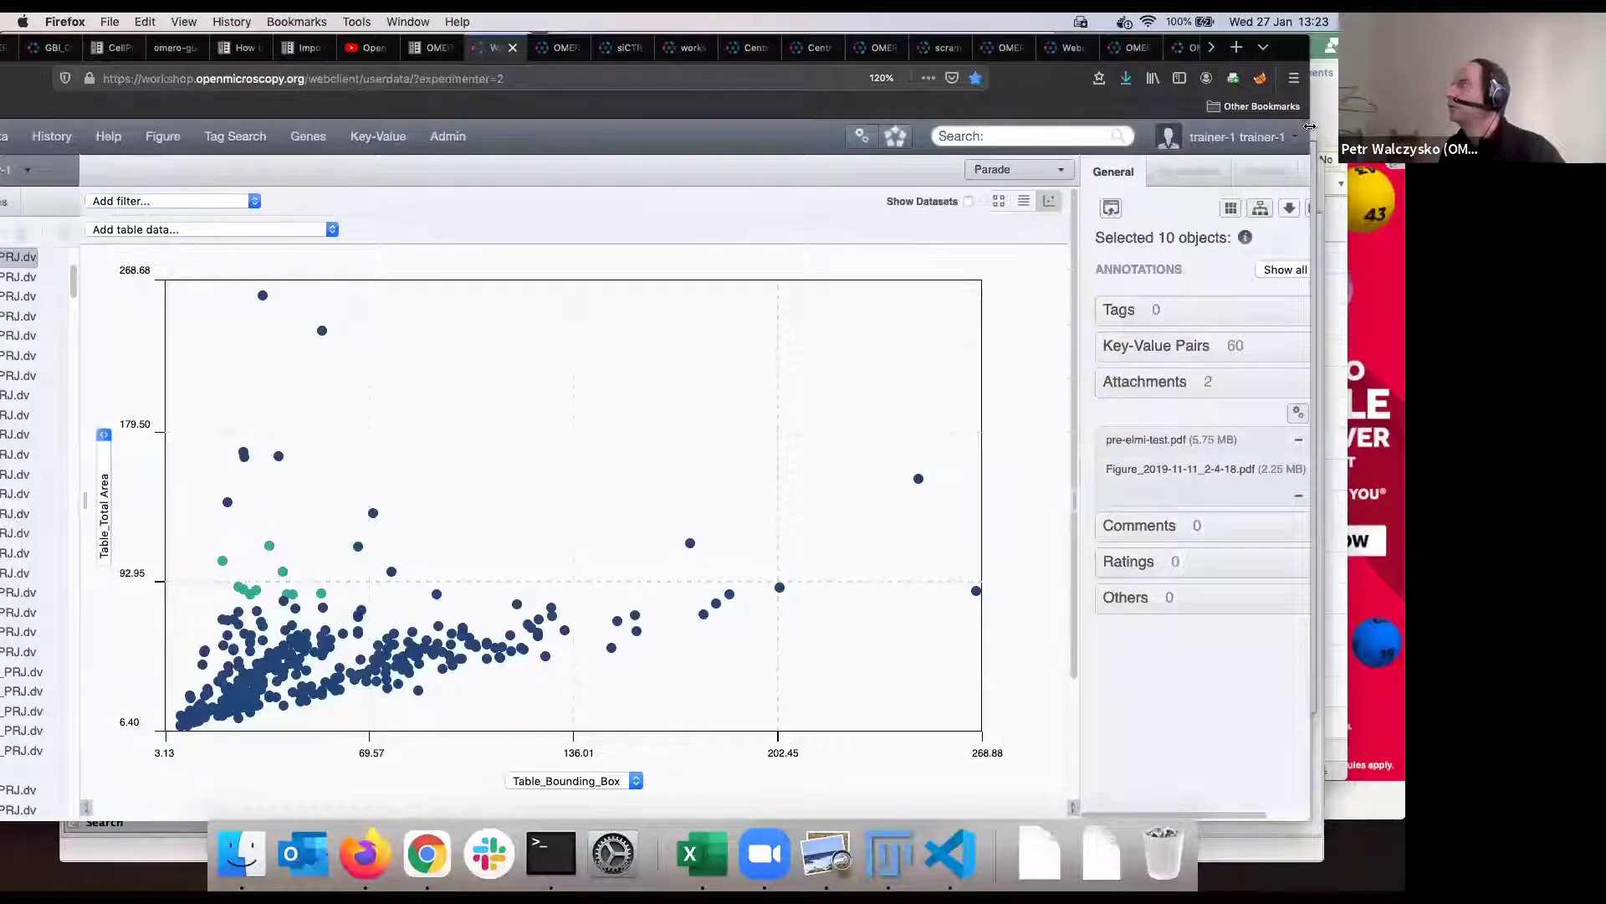
{"action": "left_click_drag", "start_coordinate": [1310, 116], "coordinate": [1376, 116]}
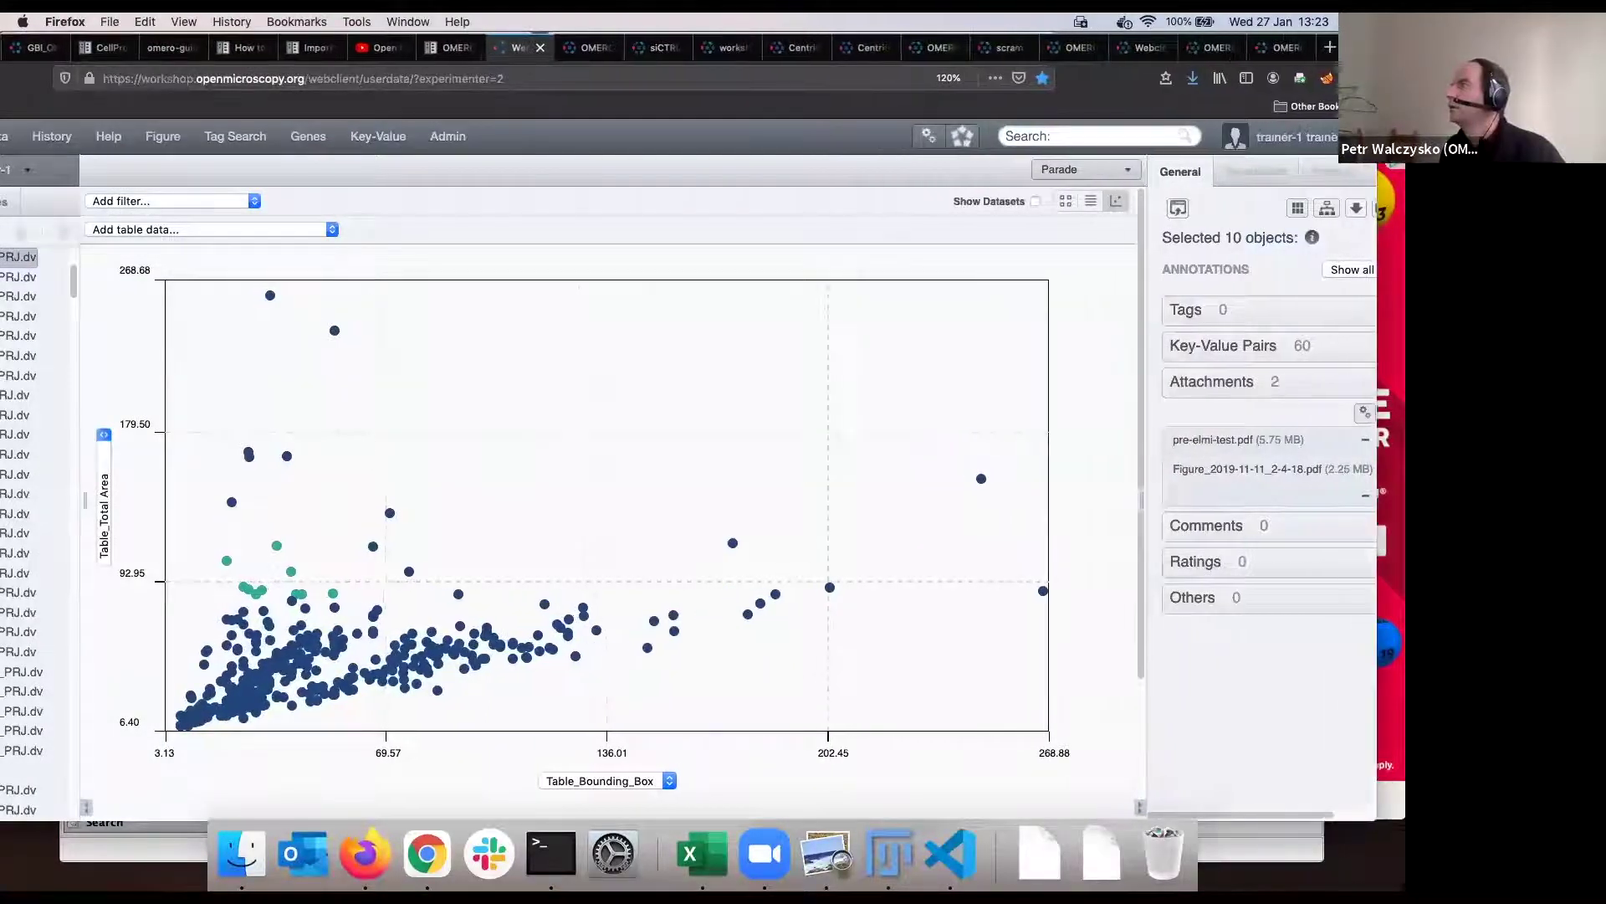
{"action": "key", "text": "super+minus"}
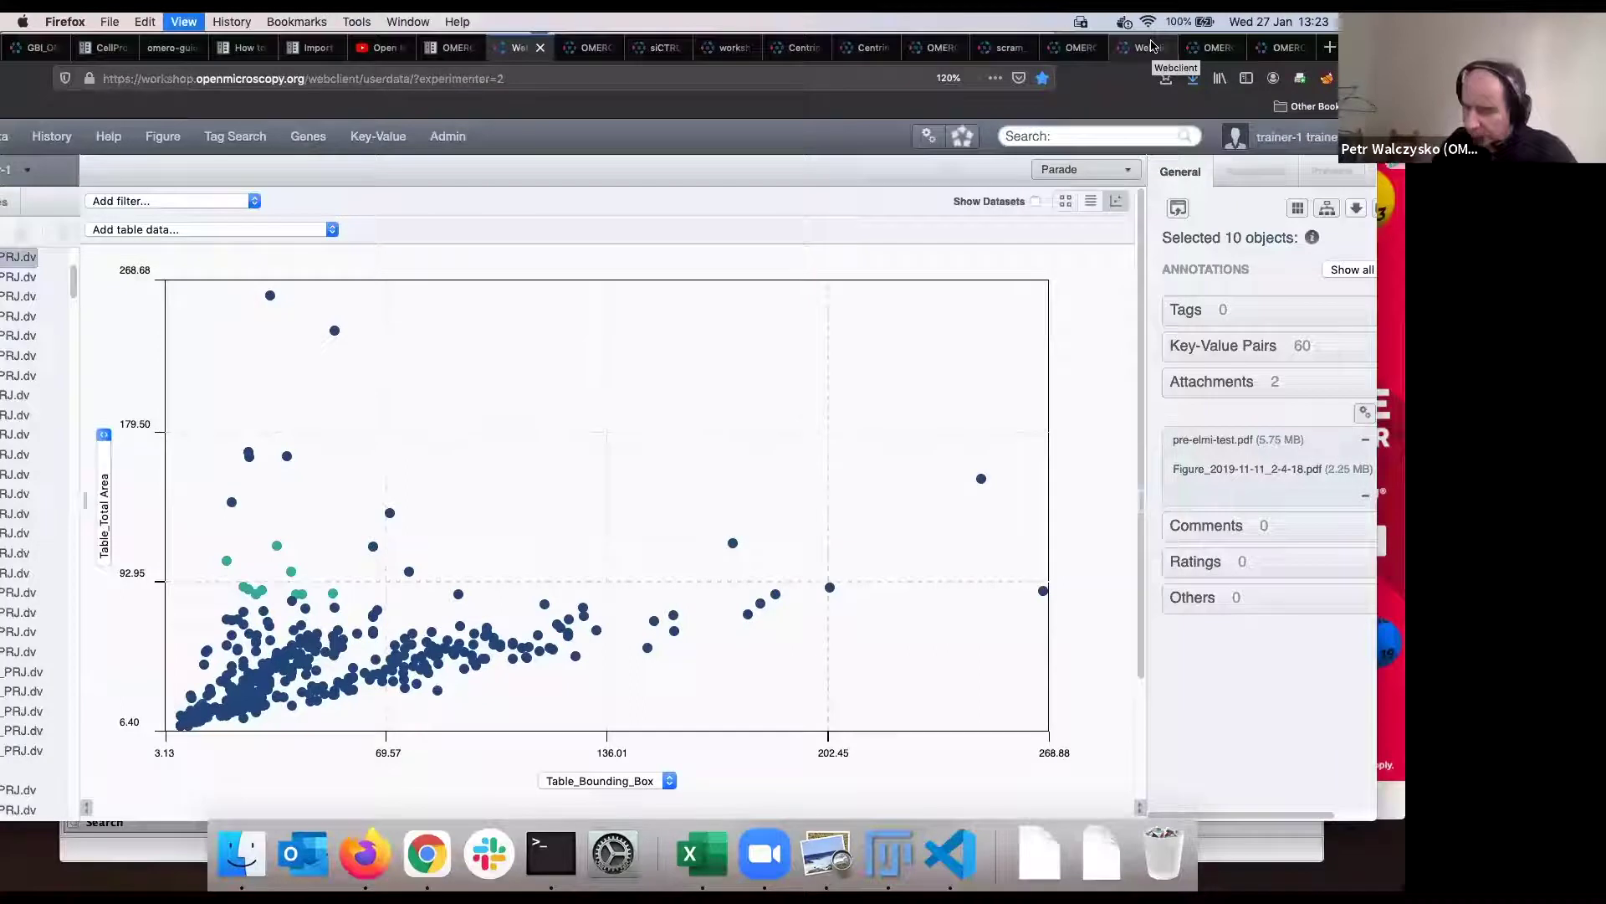
{"action": "key", "text": "super+minus"}
{"action": "key", "text": "super+minus"}
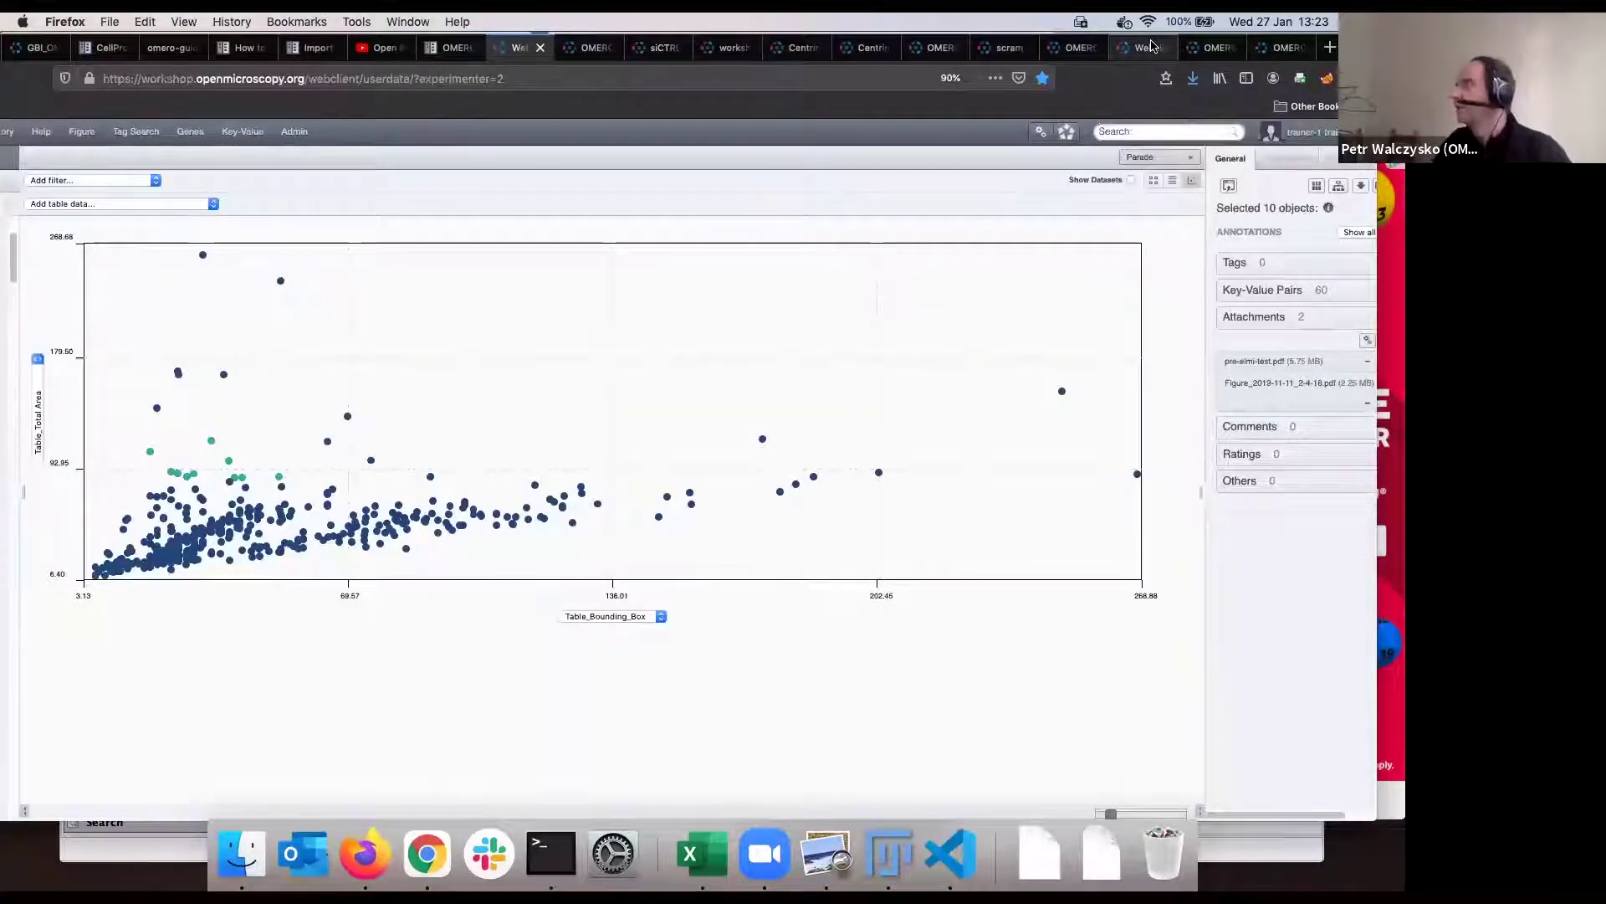
{"action": "left_click_drag", "start_coordinate": [1372, 215], "coordinate": [1396, 218]}
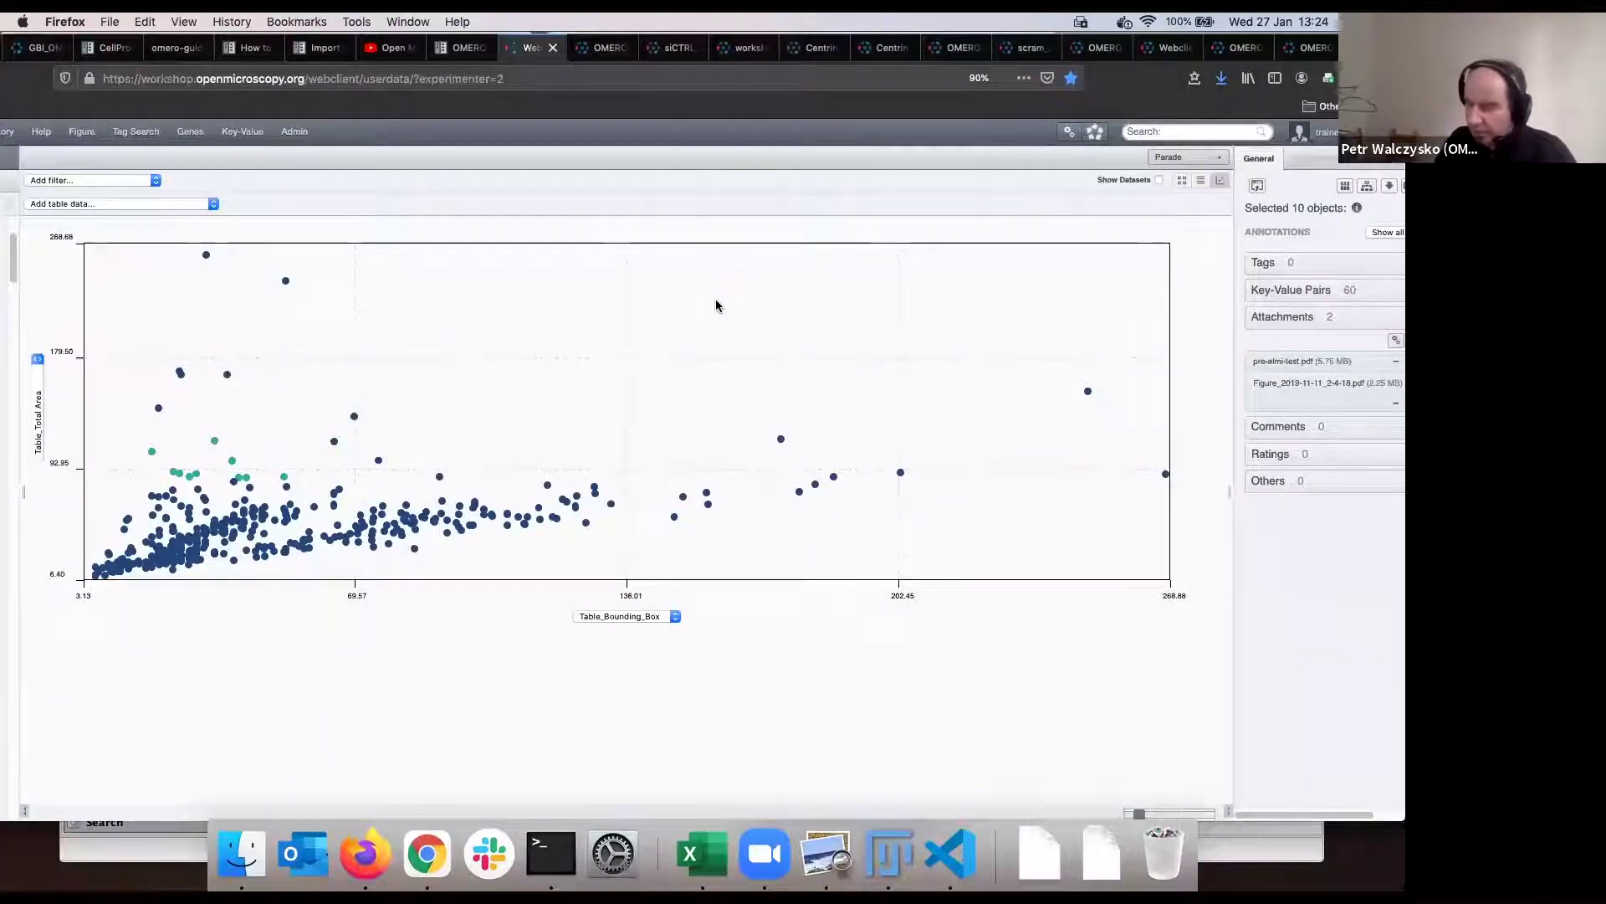
{"action": "left_click", "coordinate": [1260, 187]}
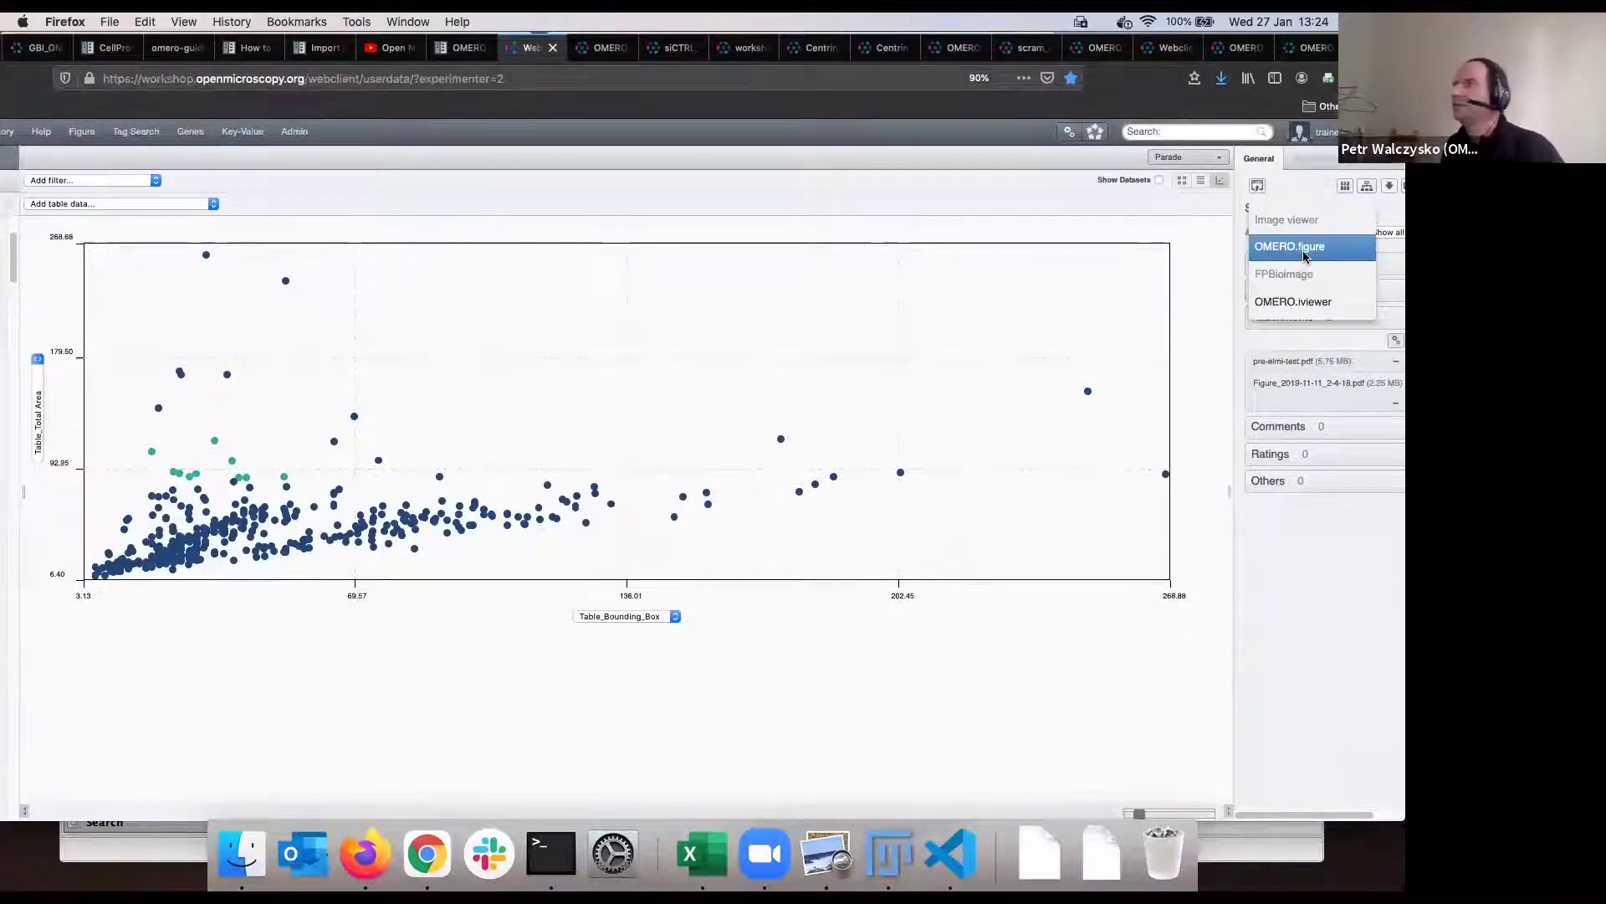
Create a ten-panel OMERO.figure, zoom the page to 133%, and show the first panel's Labels settings
{"action": "left_click", "coordinate": [1304, 255]}
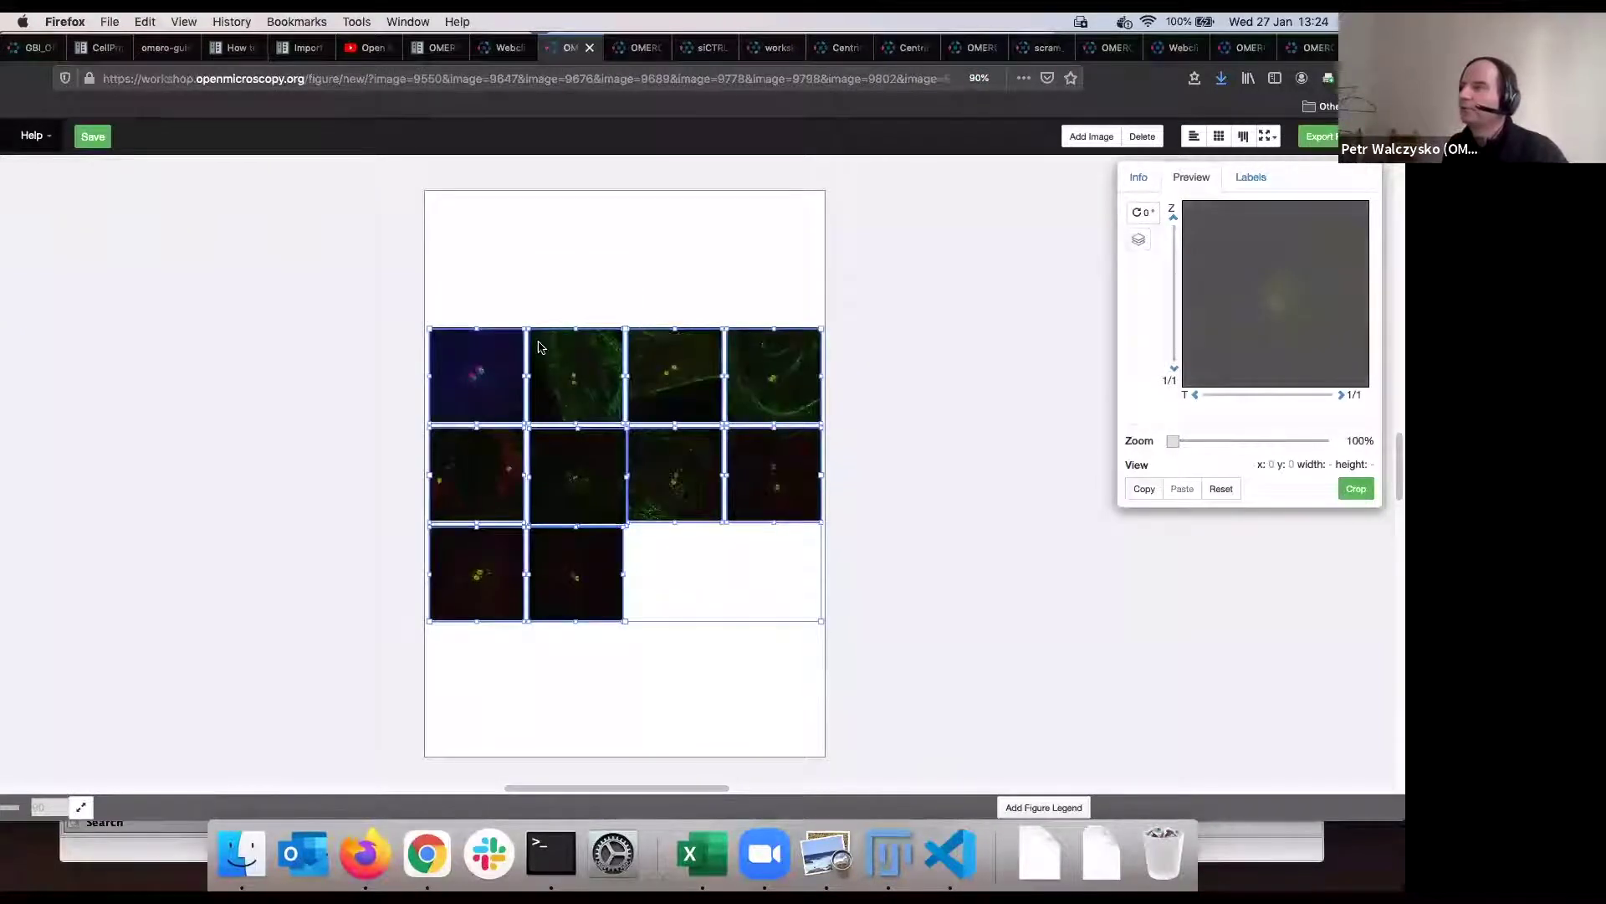
{"action": "left_click", "coordinate": [640, 270]}
{"action": "left_click", "coordinate": [613, 365]}
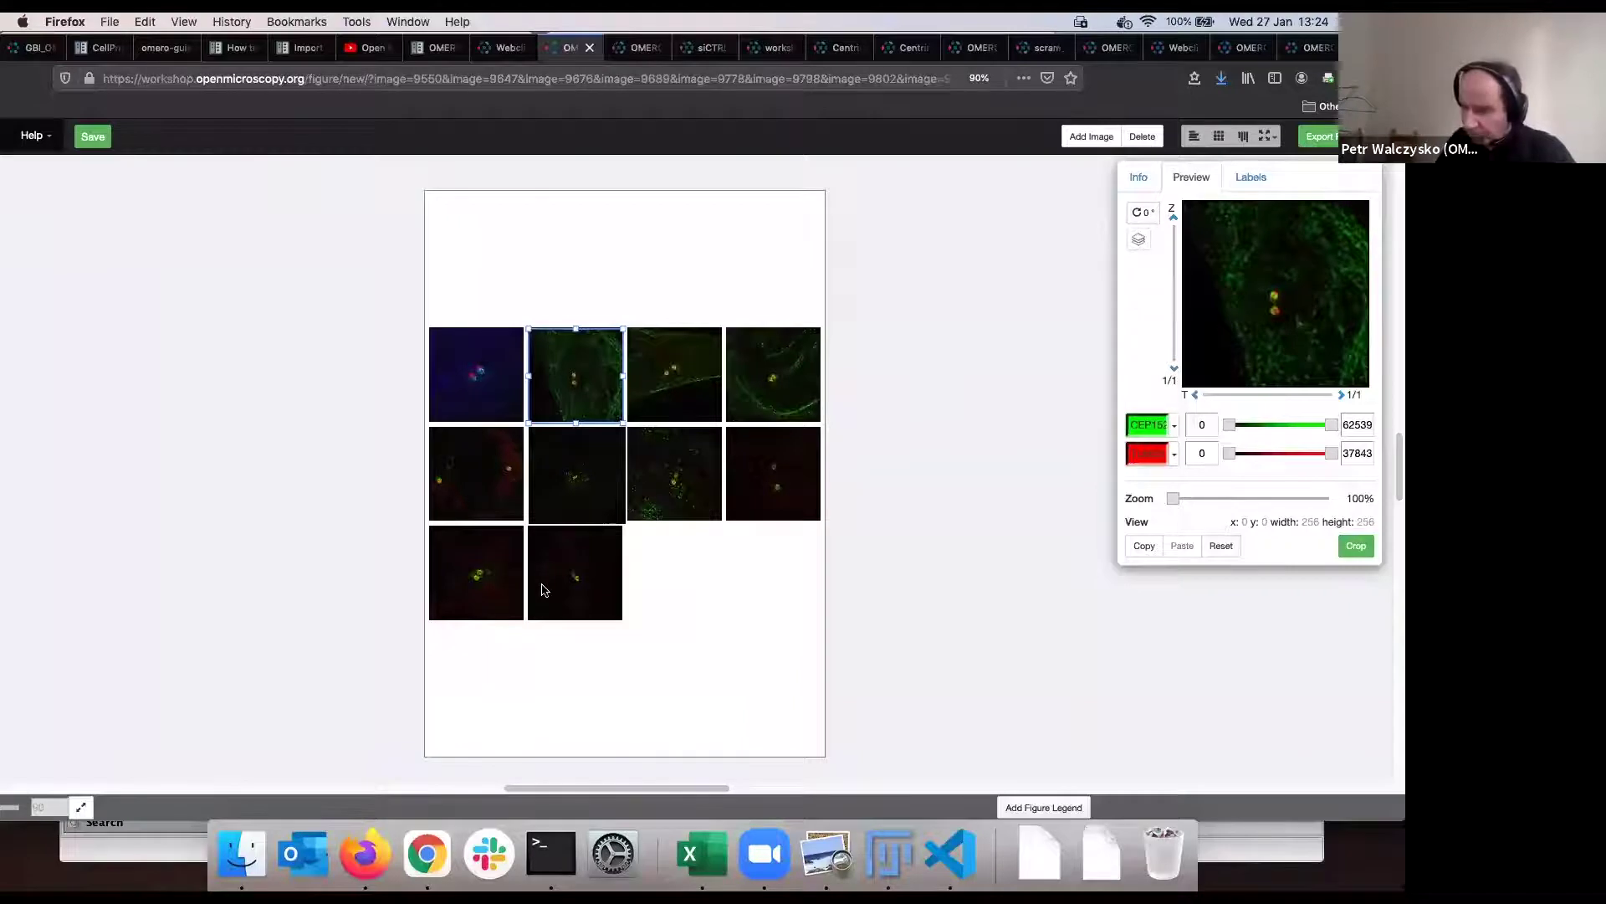
{"action": "key", "text": "super+equal"}
{"action": "key", "text": "super+equal"}
{"action": "key", "text": "super+equal"}
{"action": "key", "text": "super+equal"}
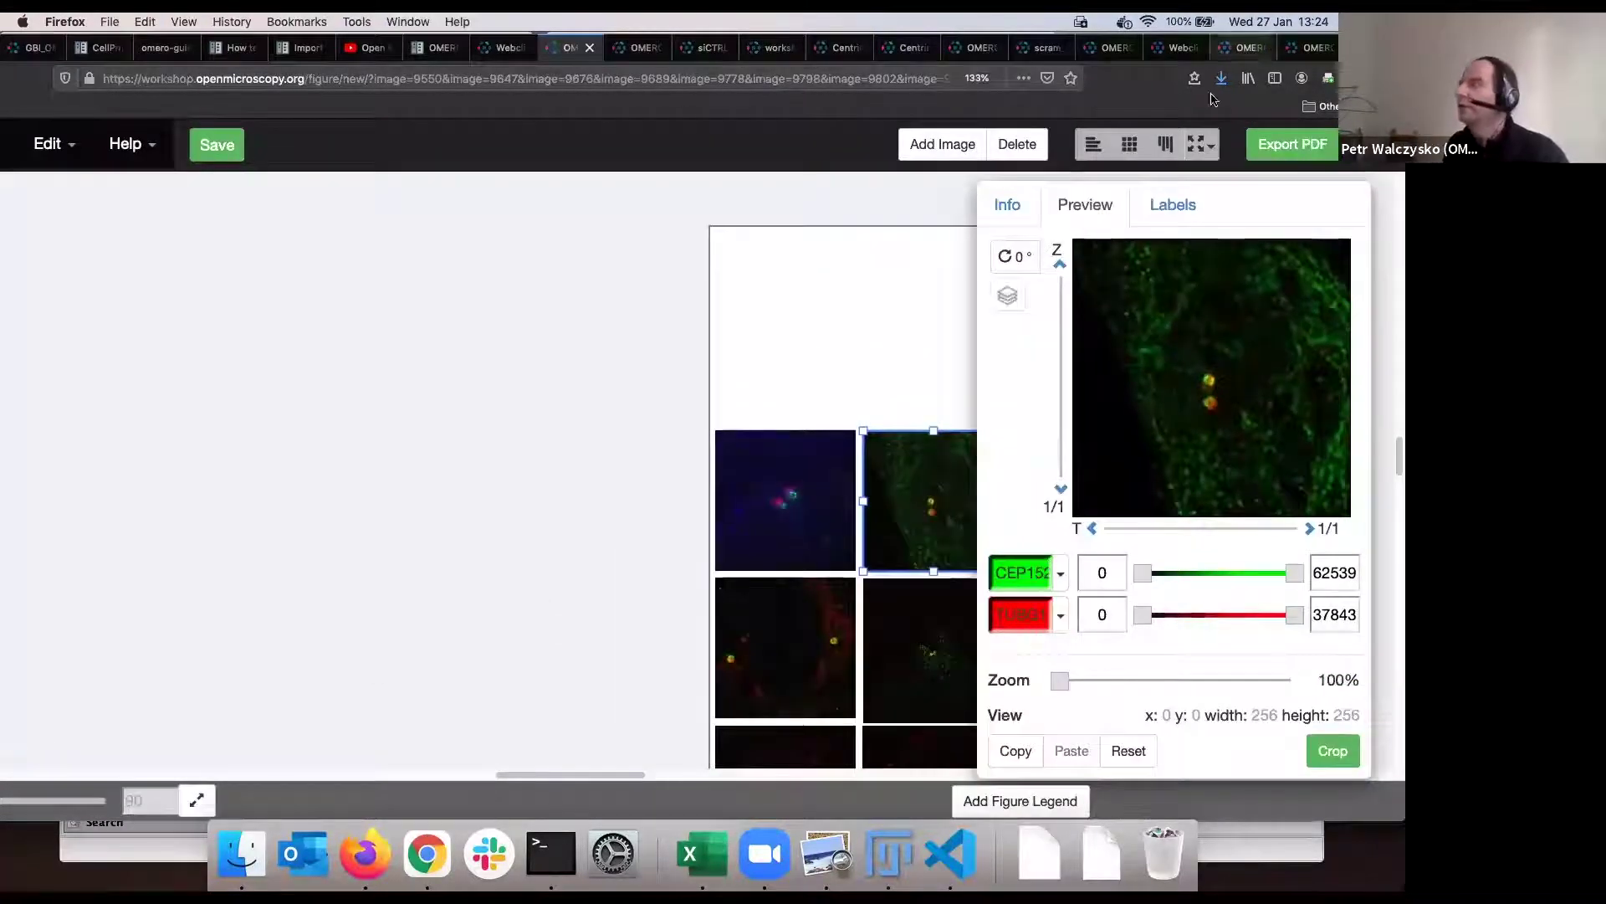
{"action": "scroll", "coordinate": [588, 778], "scroll_direction": "right", "scroll_amount": 5}
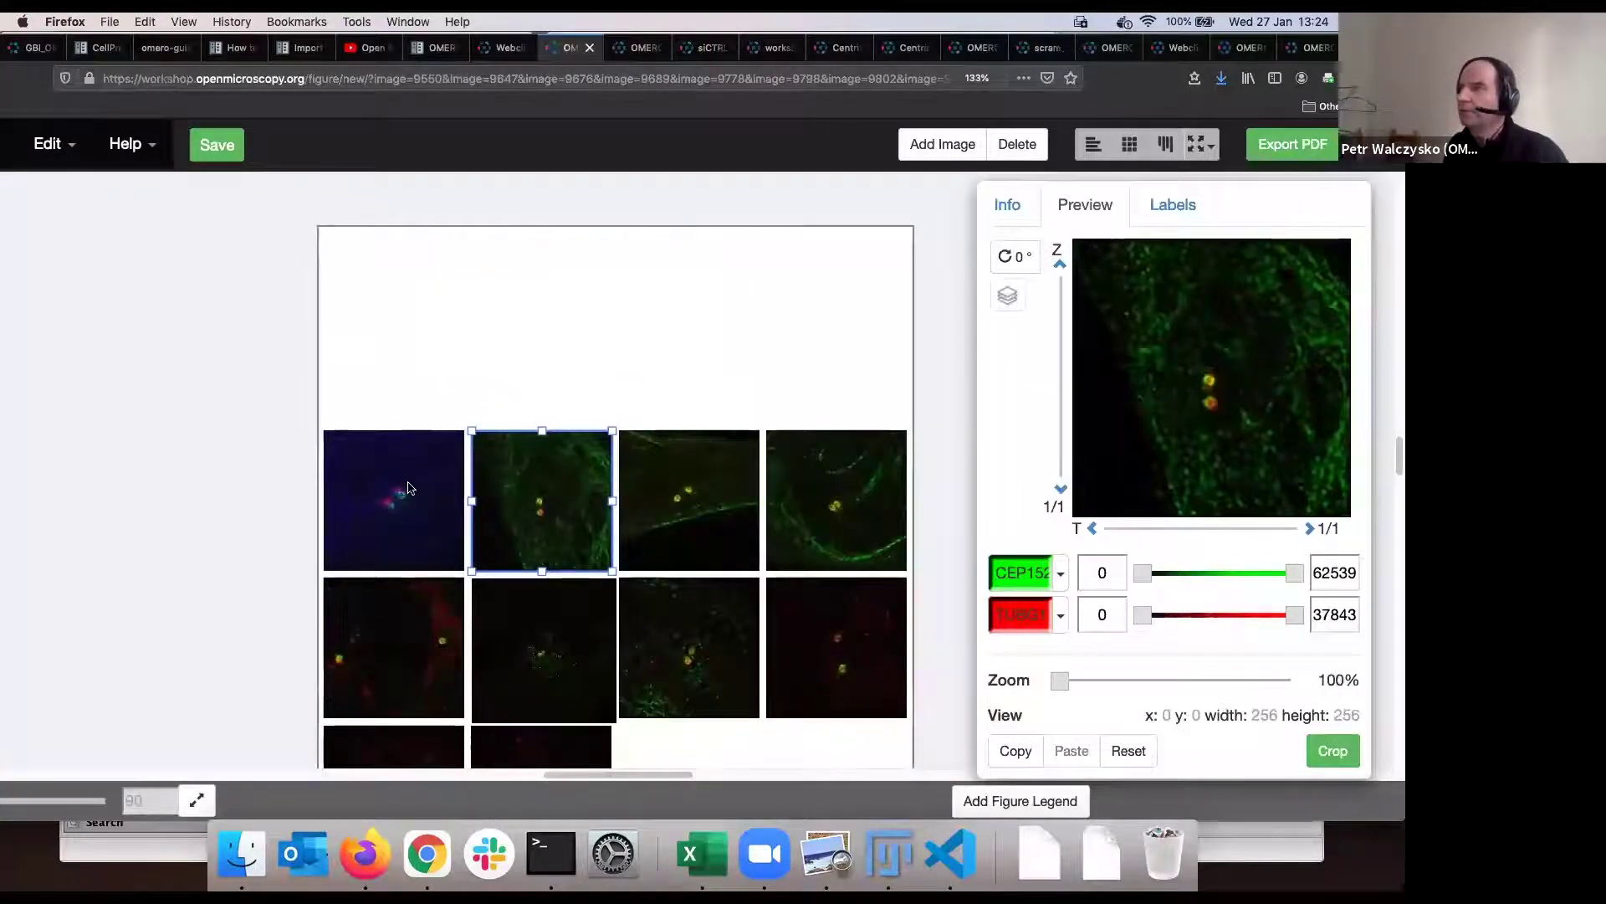
{"action": "left_click", "coordinate": [1167, 208]}
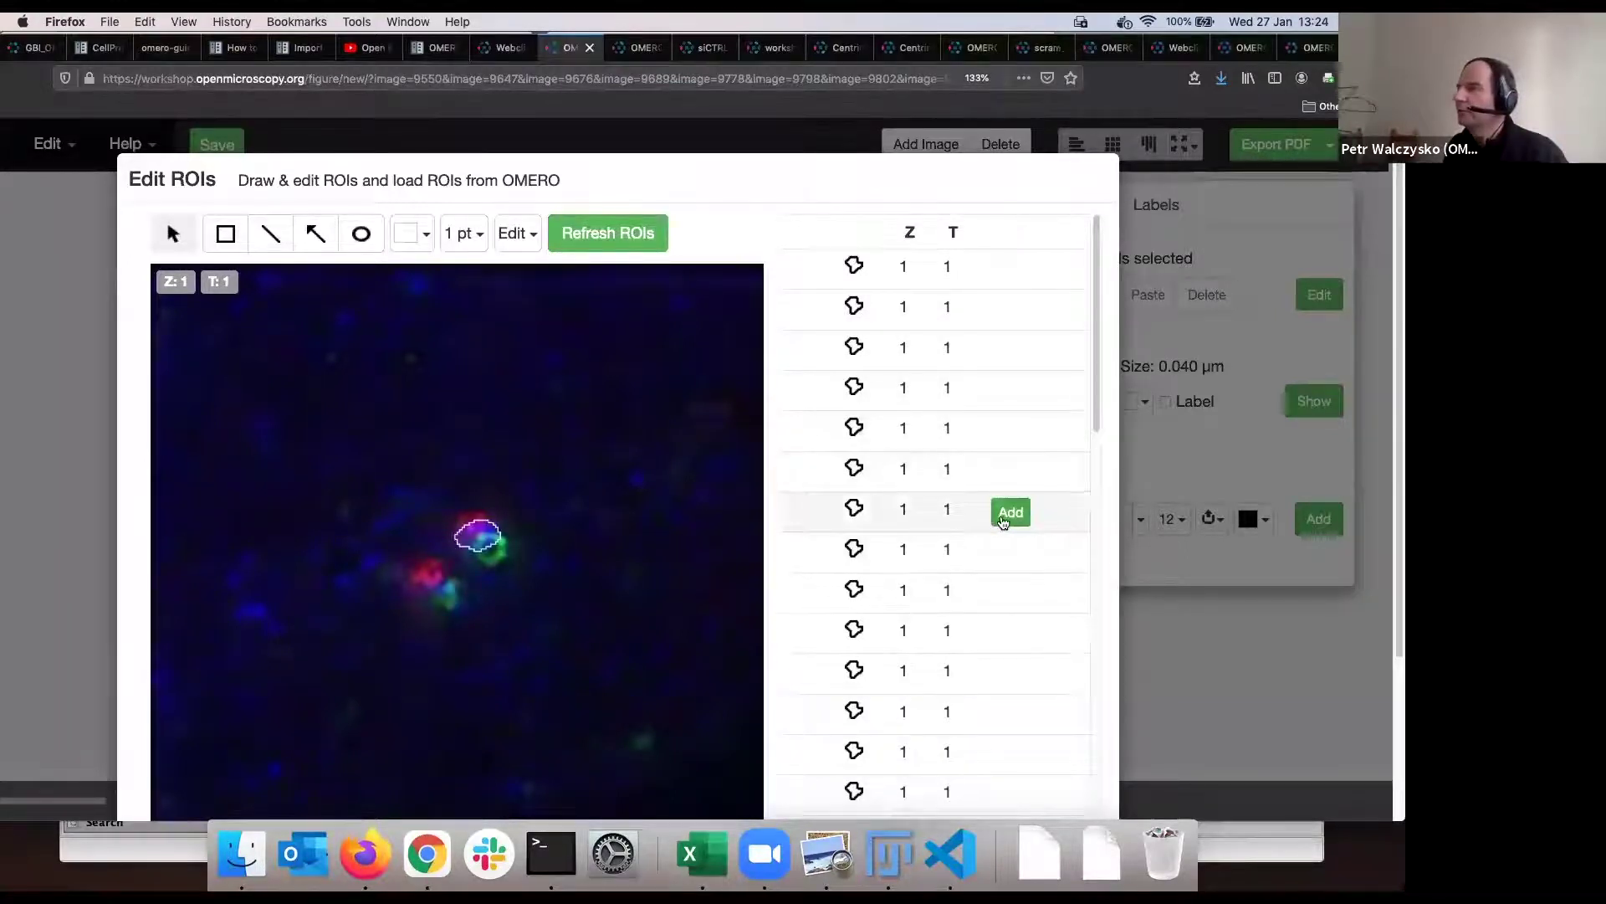
Add four centrosome OMERO ROIs to the first panel in Edit ROIs and confirm with OK
{"action": "scroll", "coordinate": [903, 535], "scroll_direction": "down", "scroll_amount": 2}
{"action": "scroll", "coordinate": [862, 528], "scroll_direction": "down", "scroll_amount": 3}
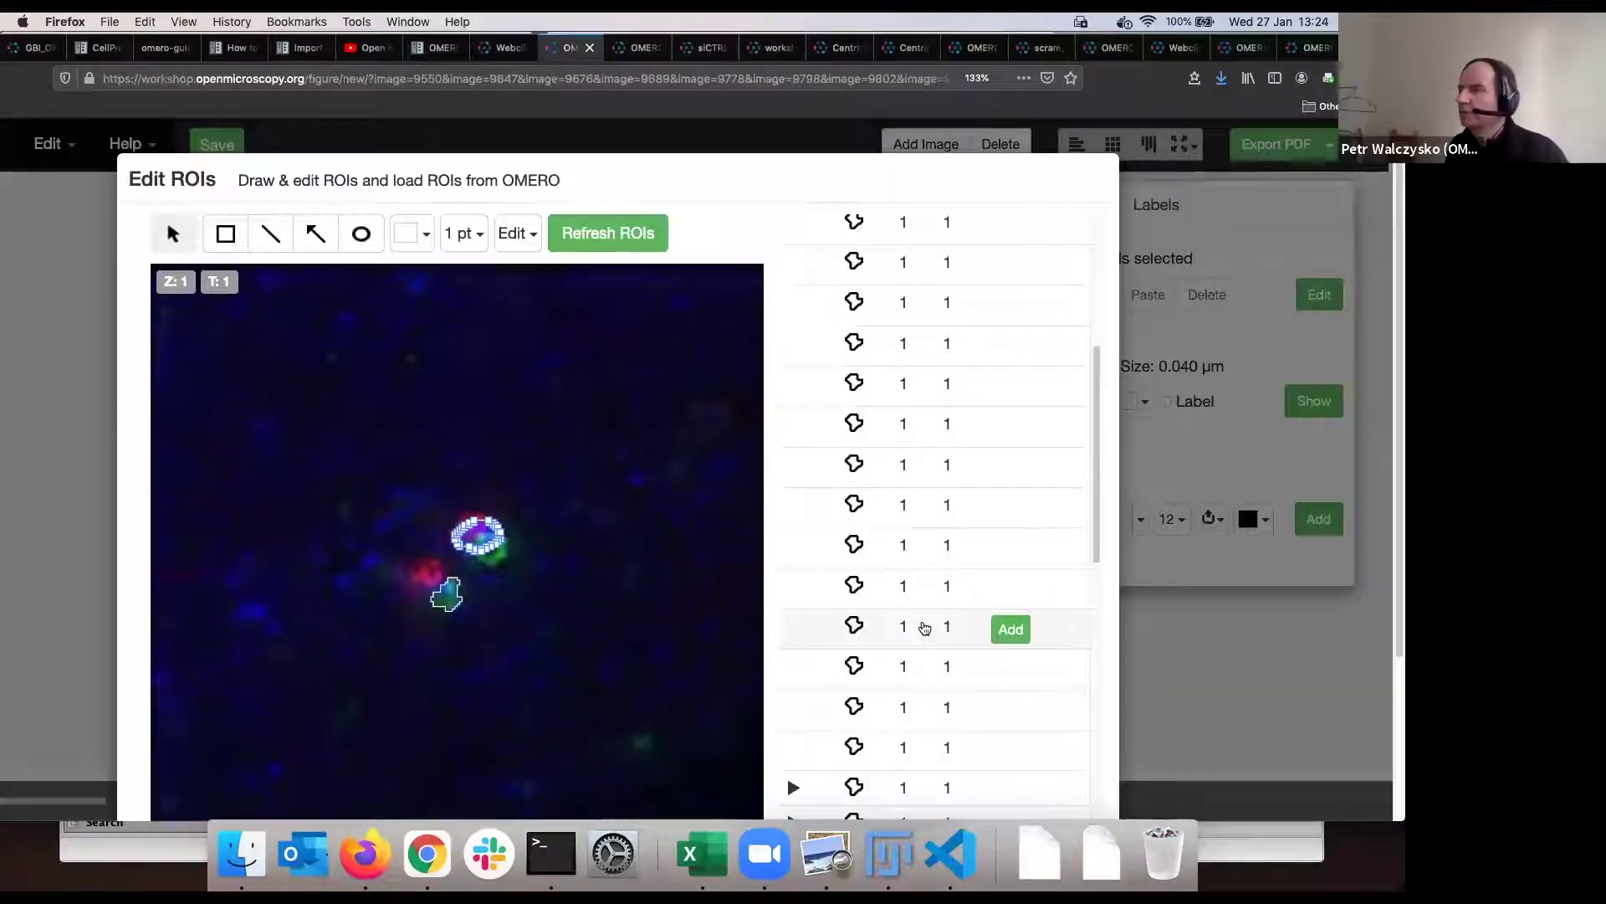
{"action": "scroll", "coordinate": [893, 590], "scroll_direction": "down", "scroll_amount": 5}
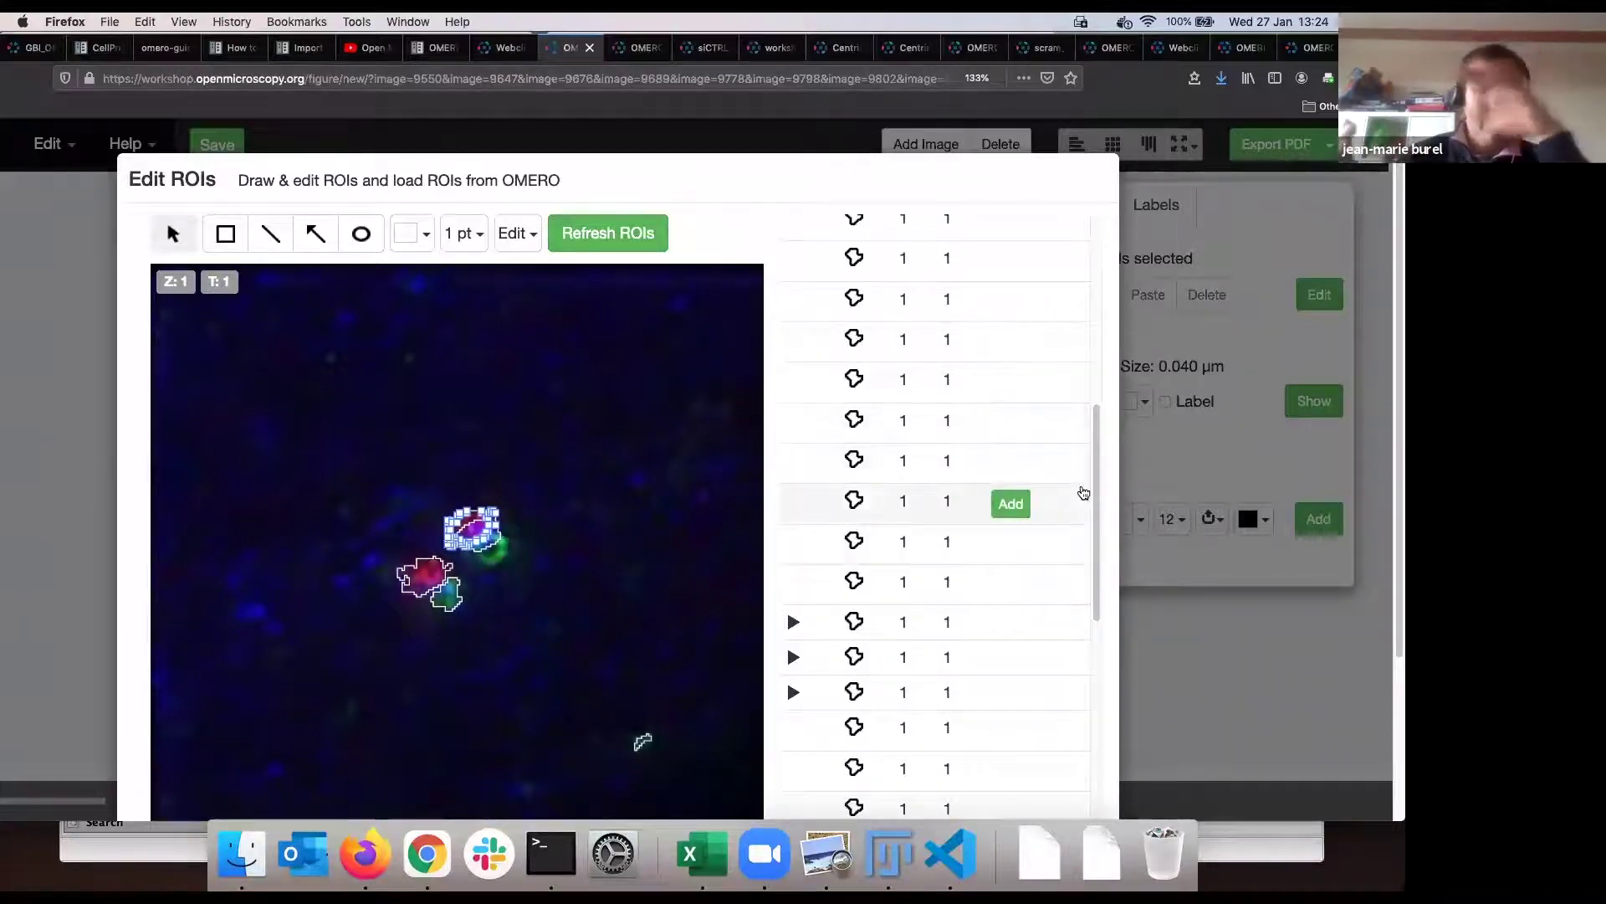
{"action": "scroll", "coordinate": [1255, 480], "scroll_direction": "down", "scroll_amount": 3}
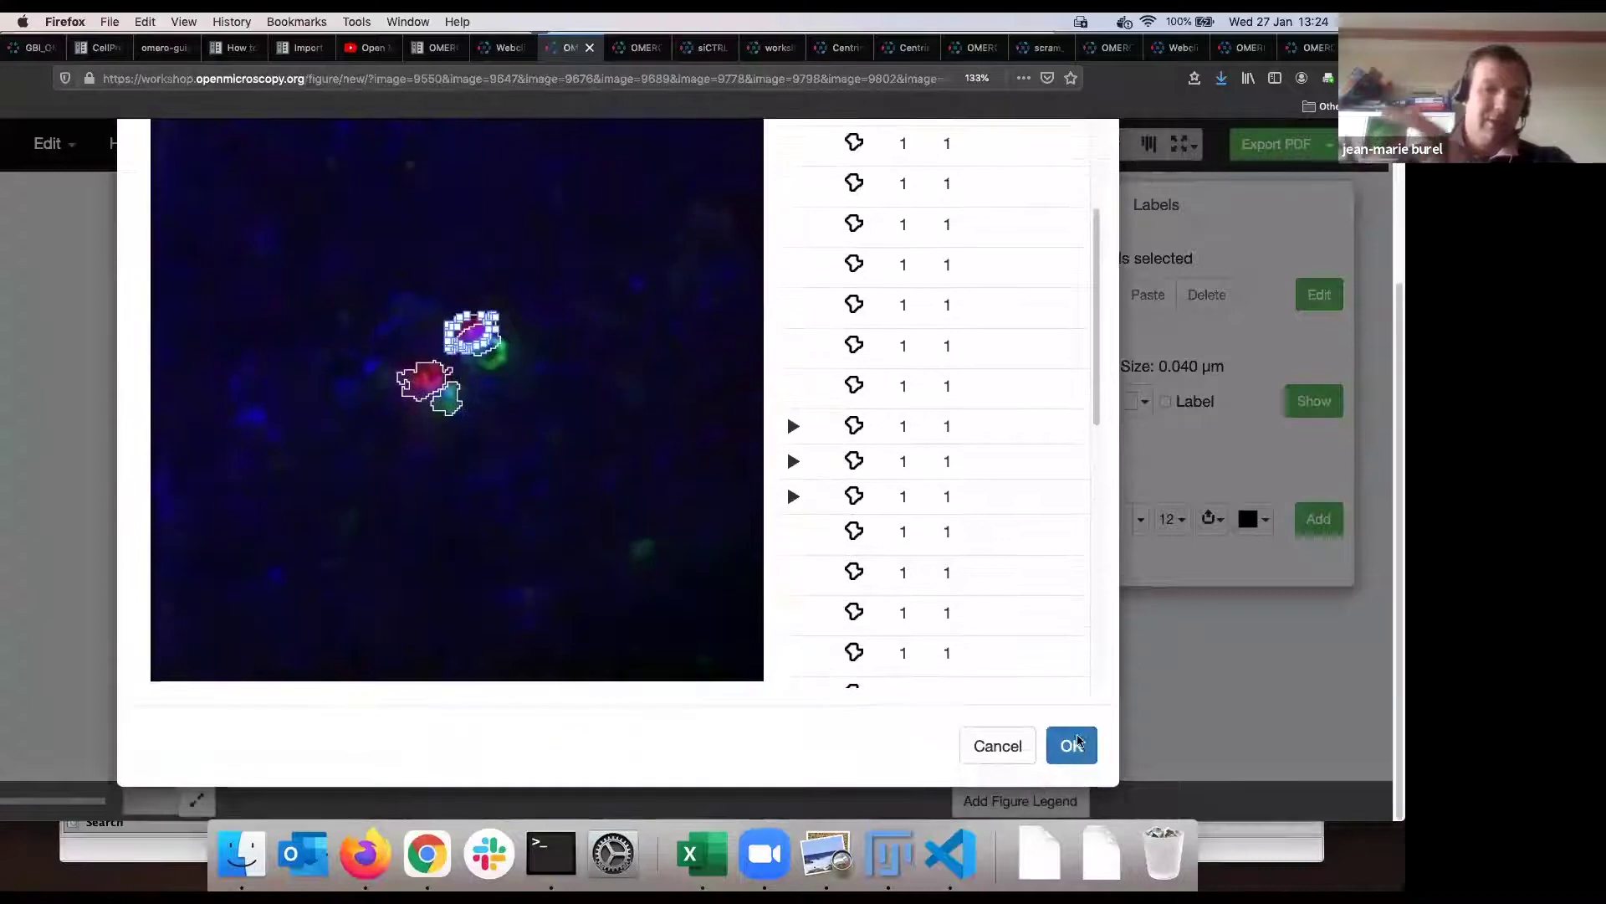
{"action": "left_click", "coordinate": [1069, 747]}
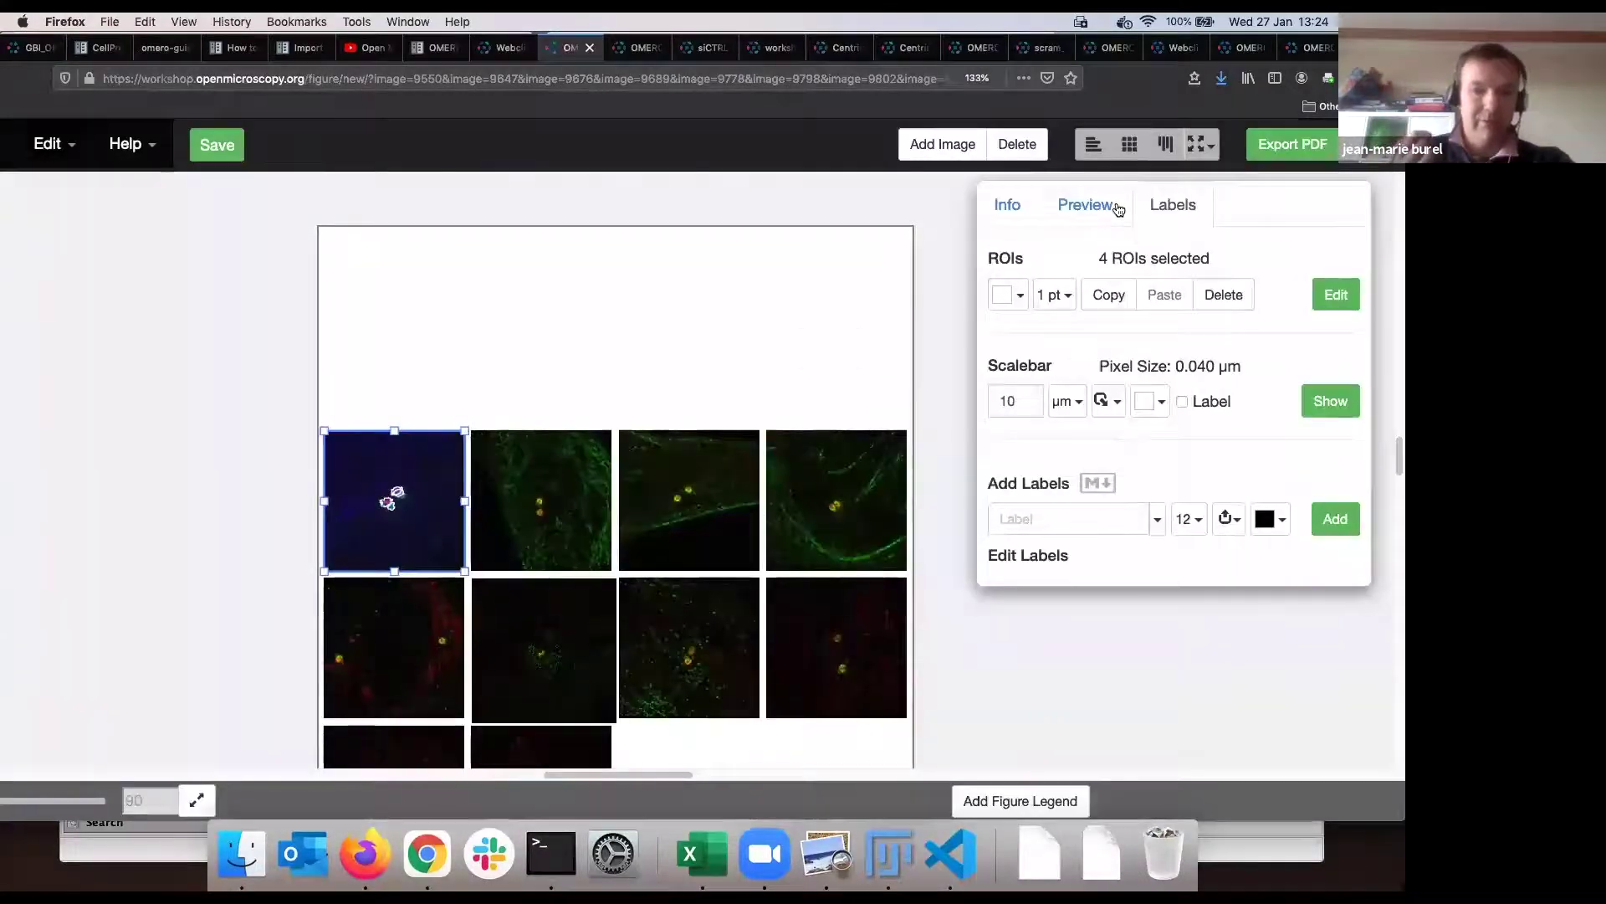
Zoom the first panel in on the centrosomes and pan to centre the ROIs
{"action": "left_click", "coordinate": [1121, 211]}
{"action": "left_click_drag", "start_coordinate": [1048, 724], "coordinate": [1094, 725]}
{"action": "left_click_drag", "start_coordinate": [1160, 344], "coordinate": [1158, 351]}
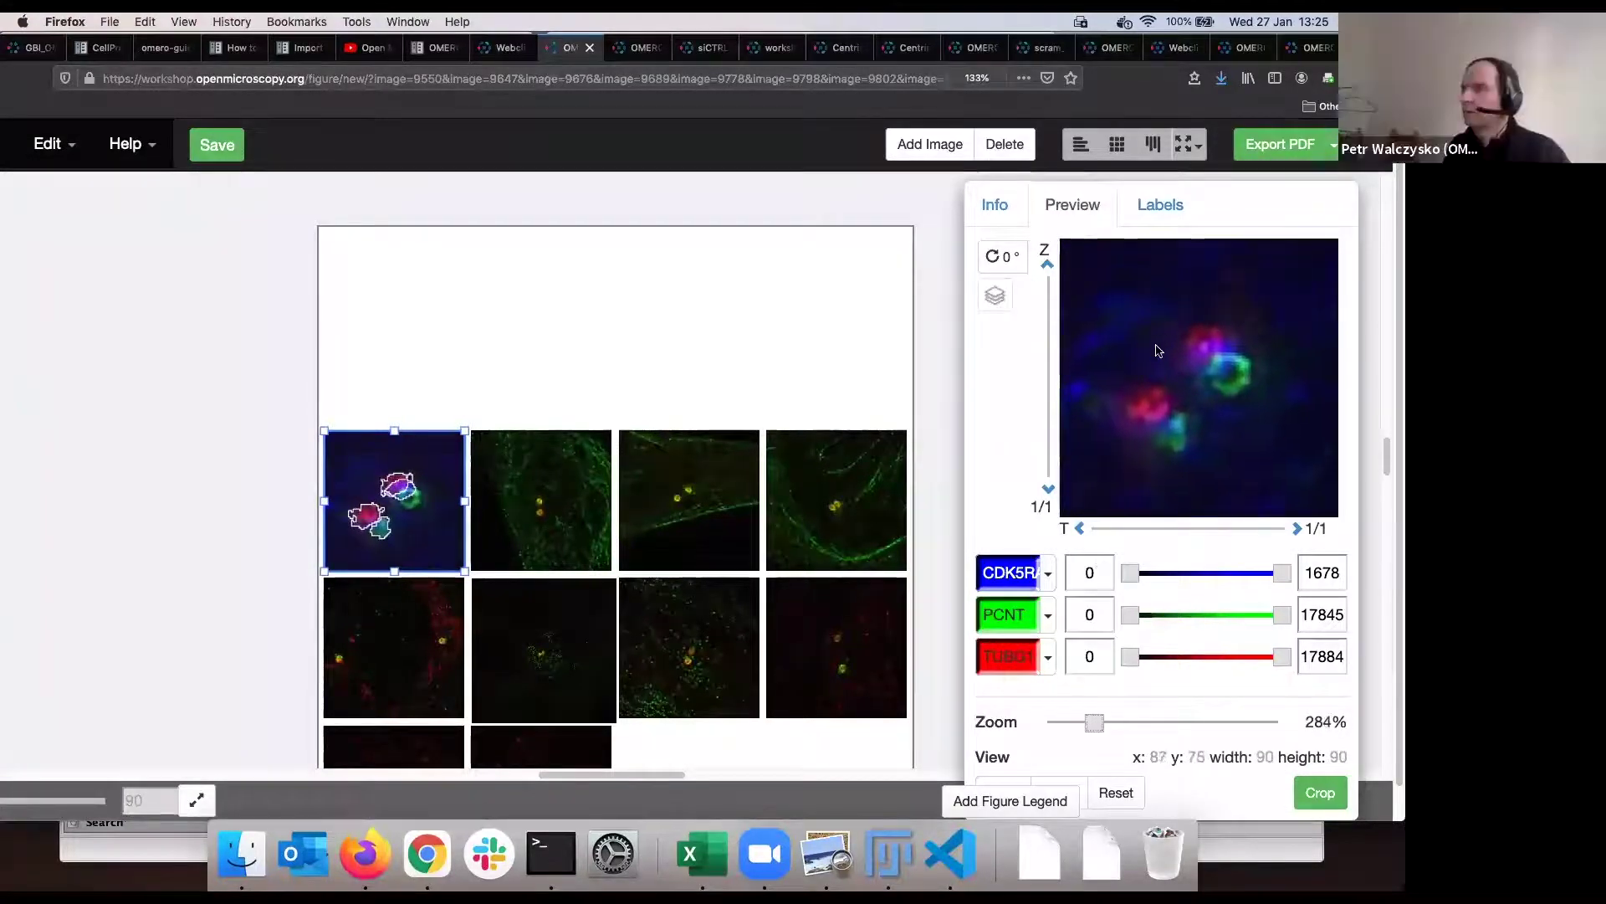
Set the first panel's ROI outlines to yellow with 3 pt line width
{"action": "left_click", "coordinate": [1159, 205]}
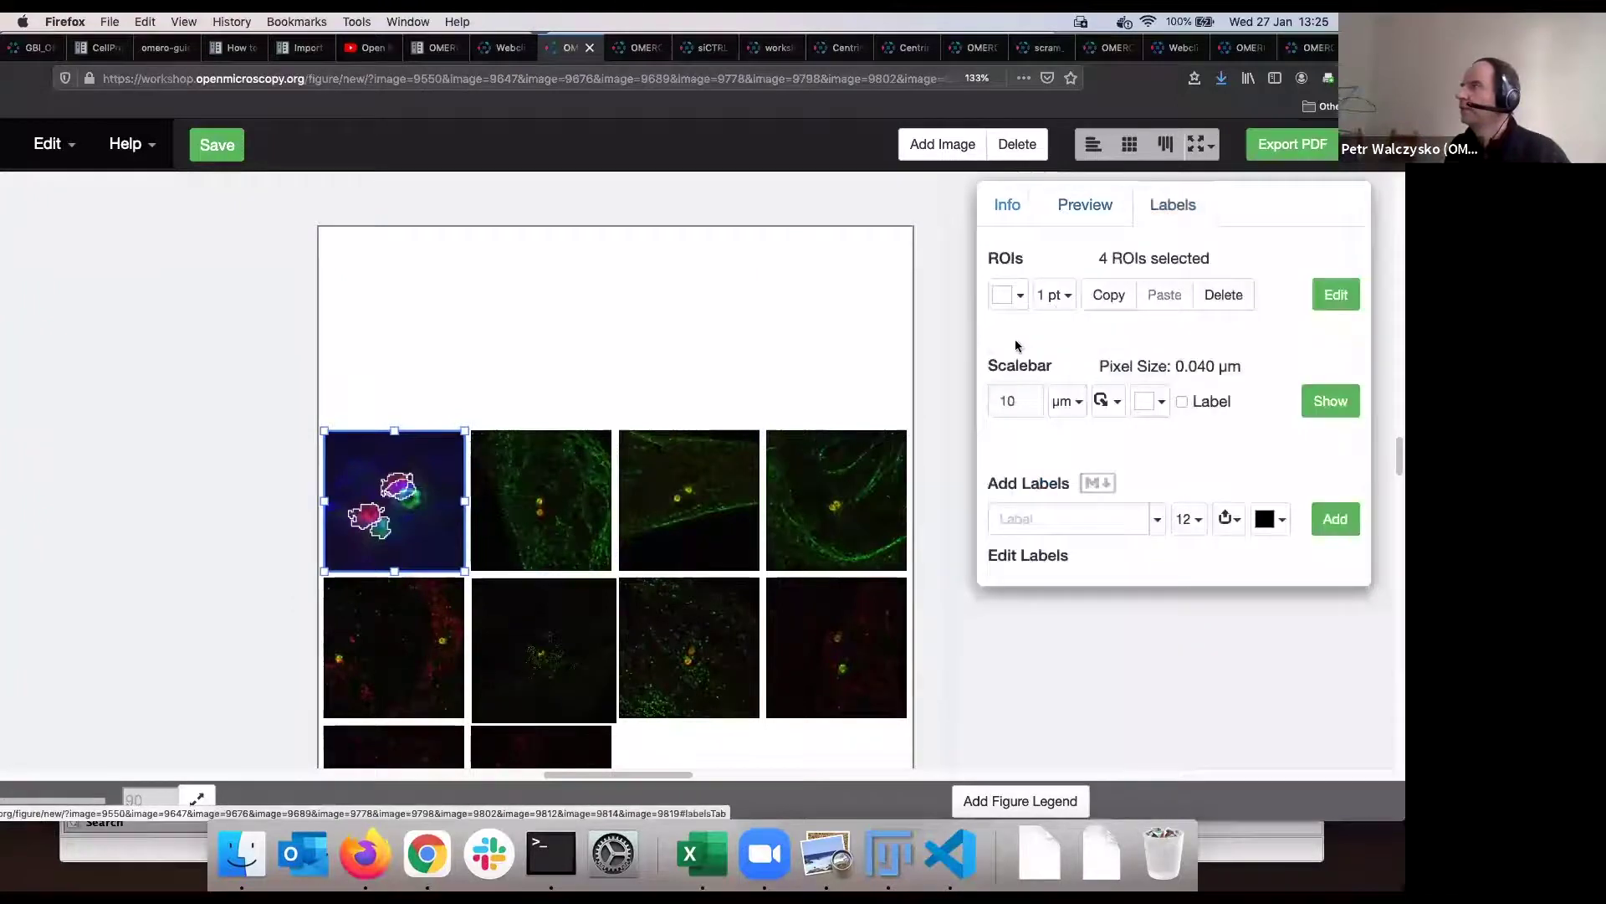
{"action": "left_click", "coordinate": [1011, 295]}
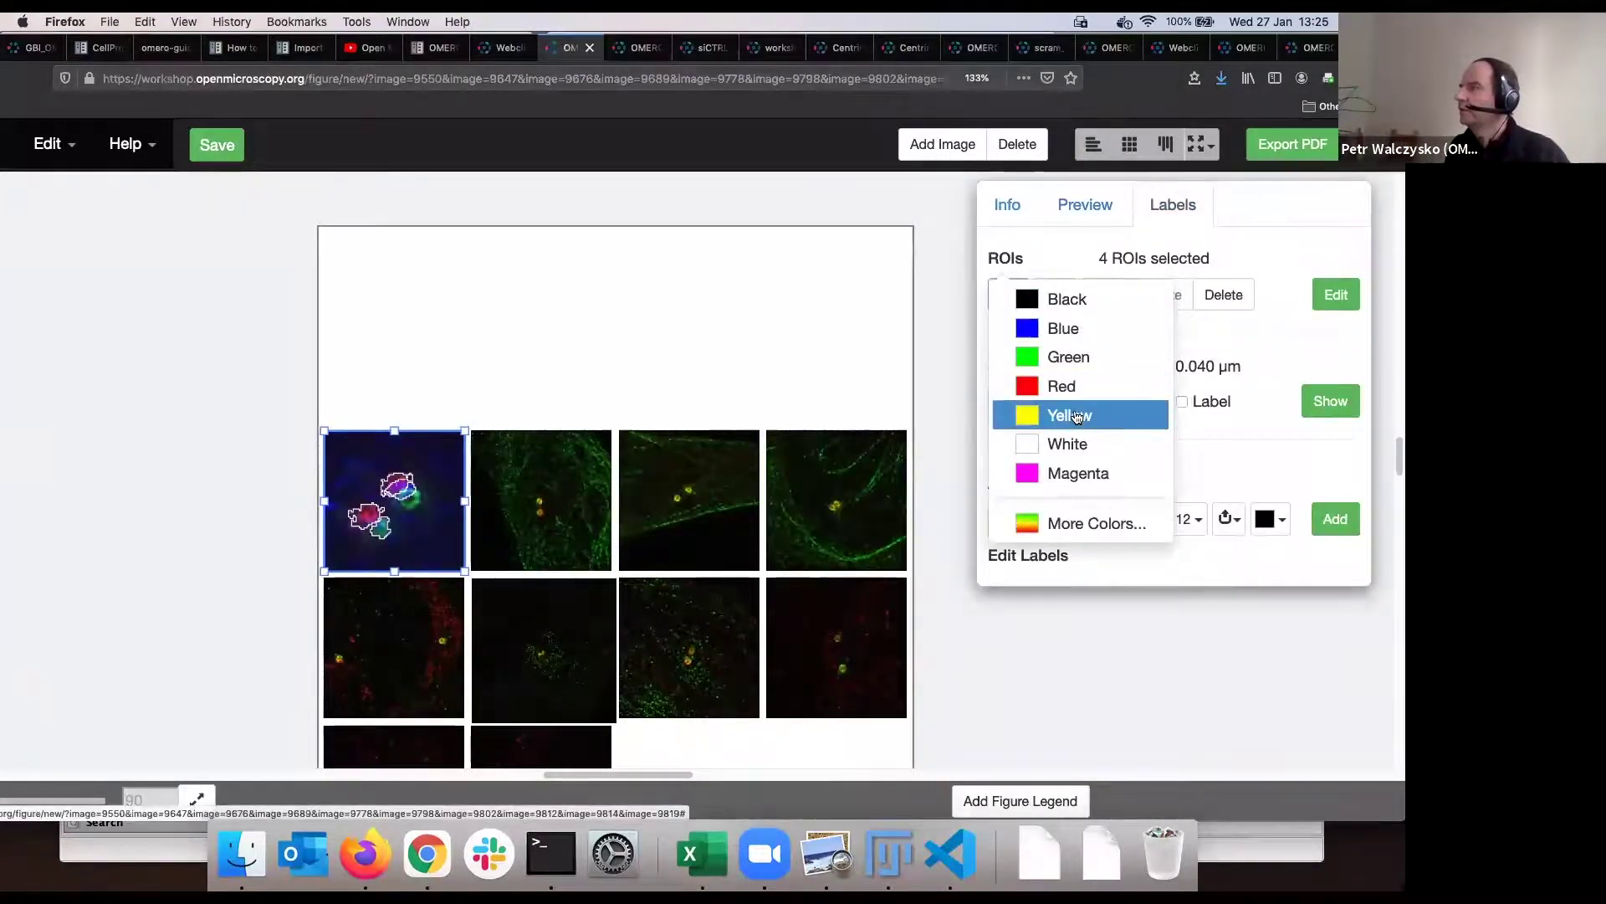
{"action": "left_click", "coordinate": [1077, 417]}
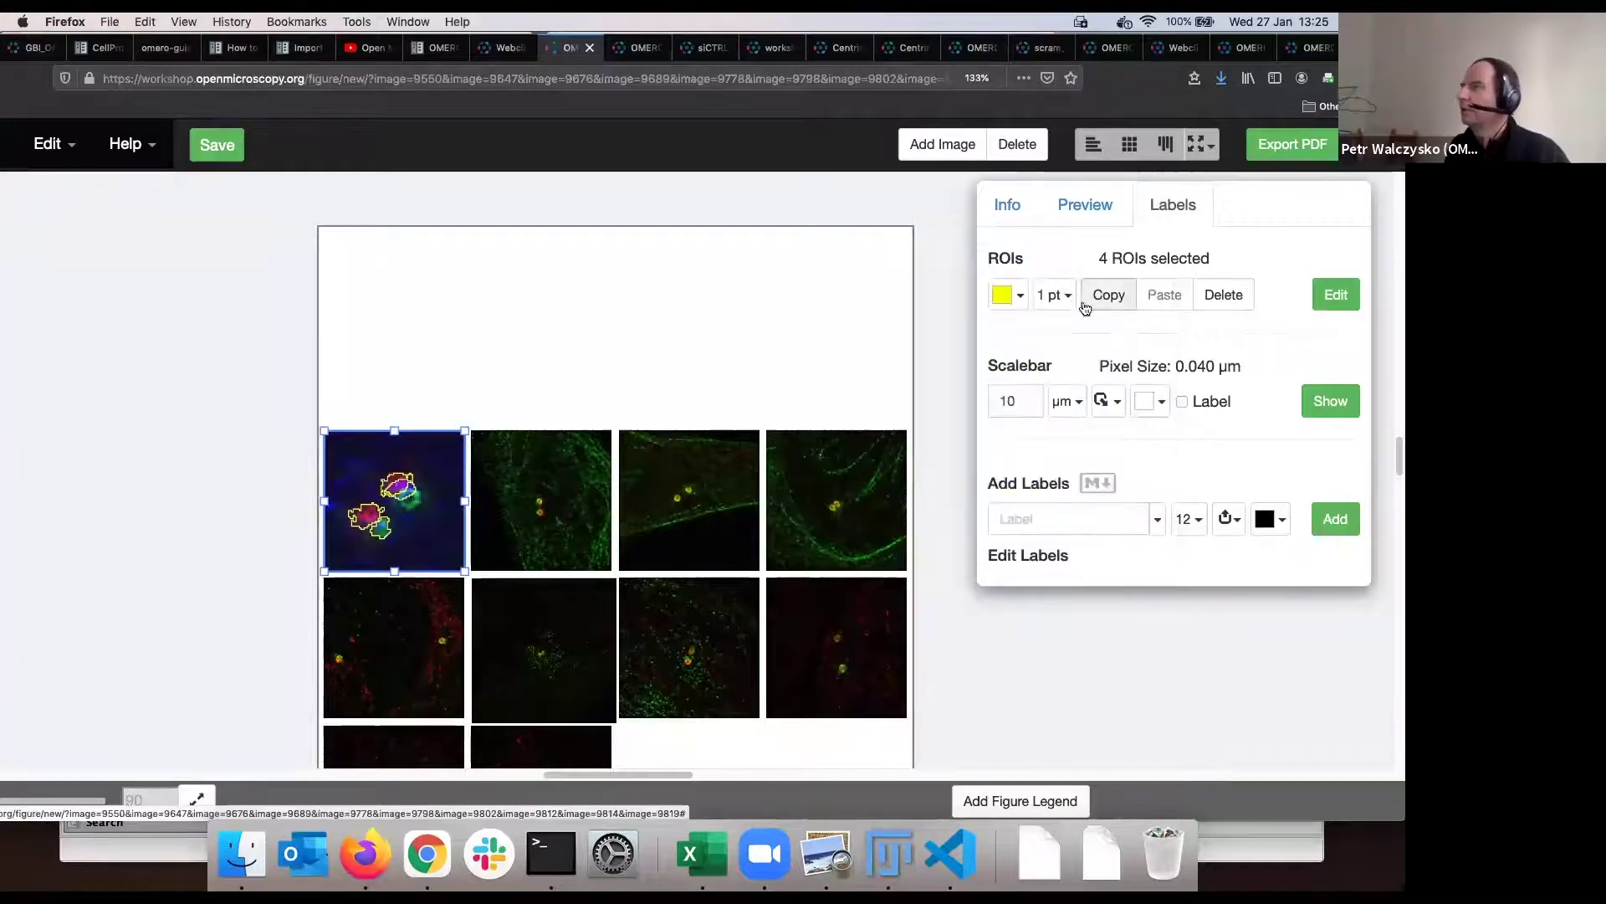
{"action": "left_click", "coordinate": [1071, 297]}
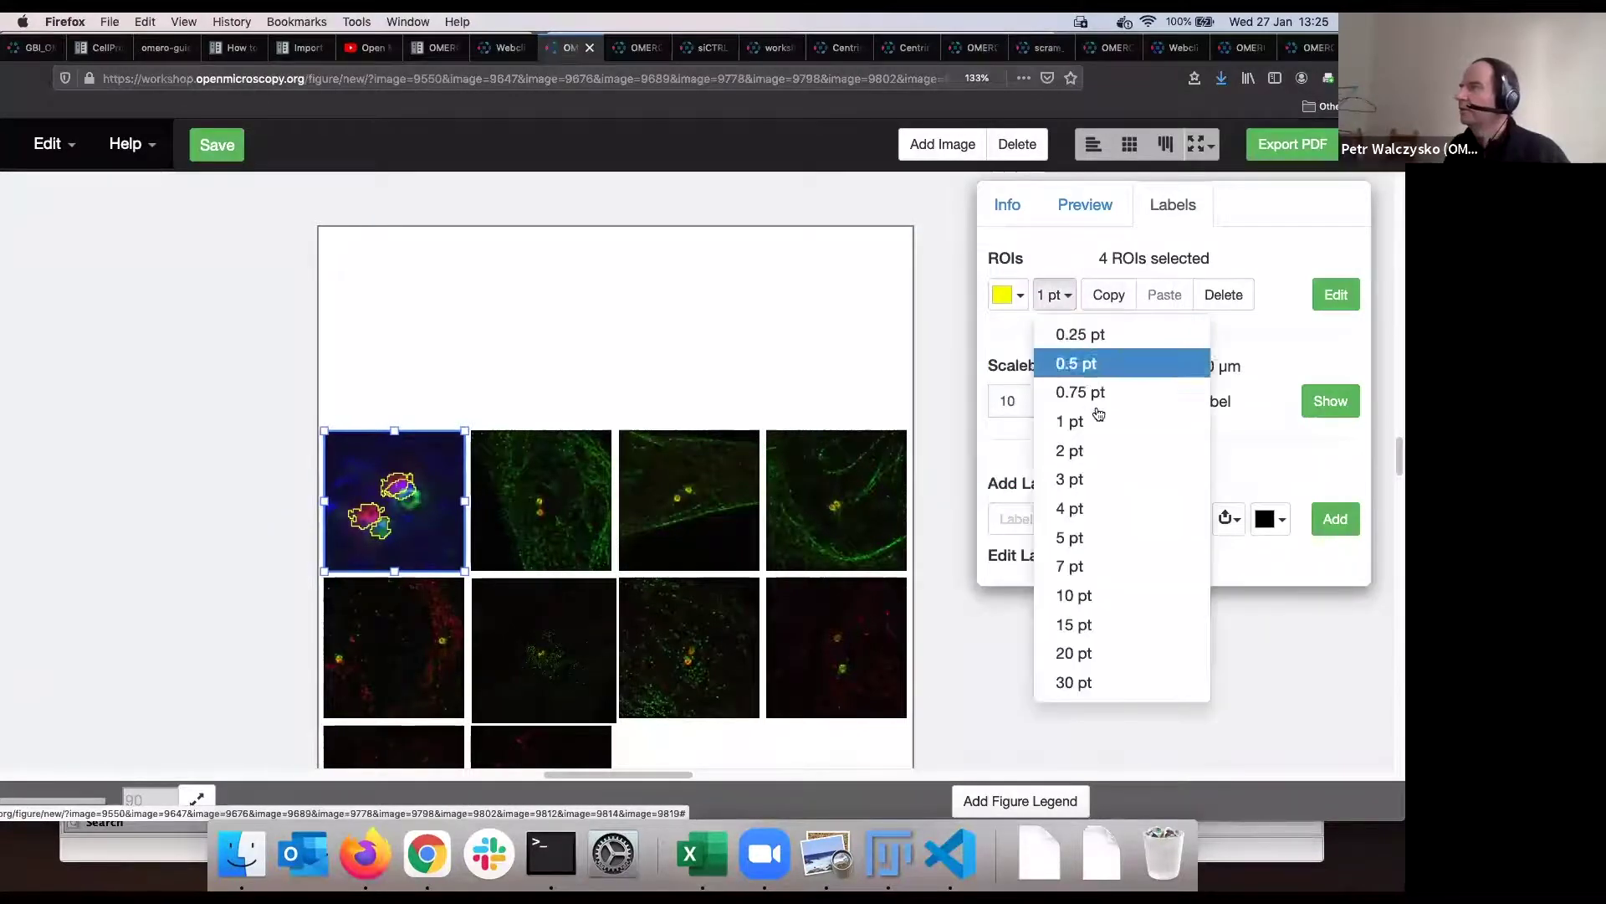
{"action": "left_click", "coordinate": [1093, 476]}
{"action": "left_click", "coordinate": [549, 333]}
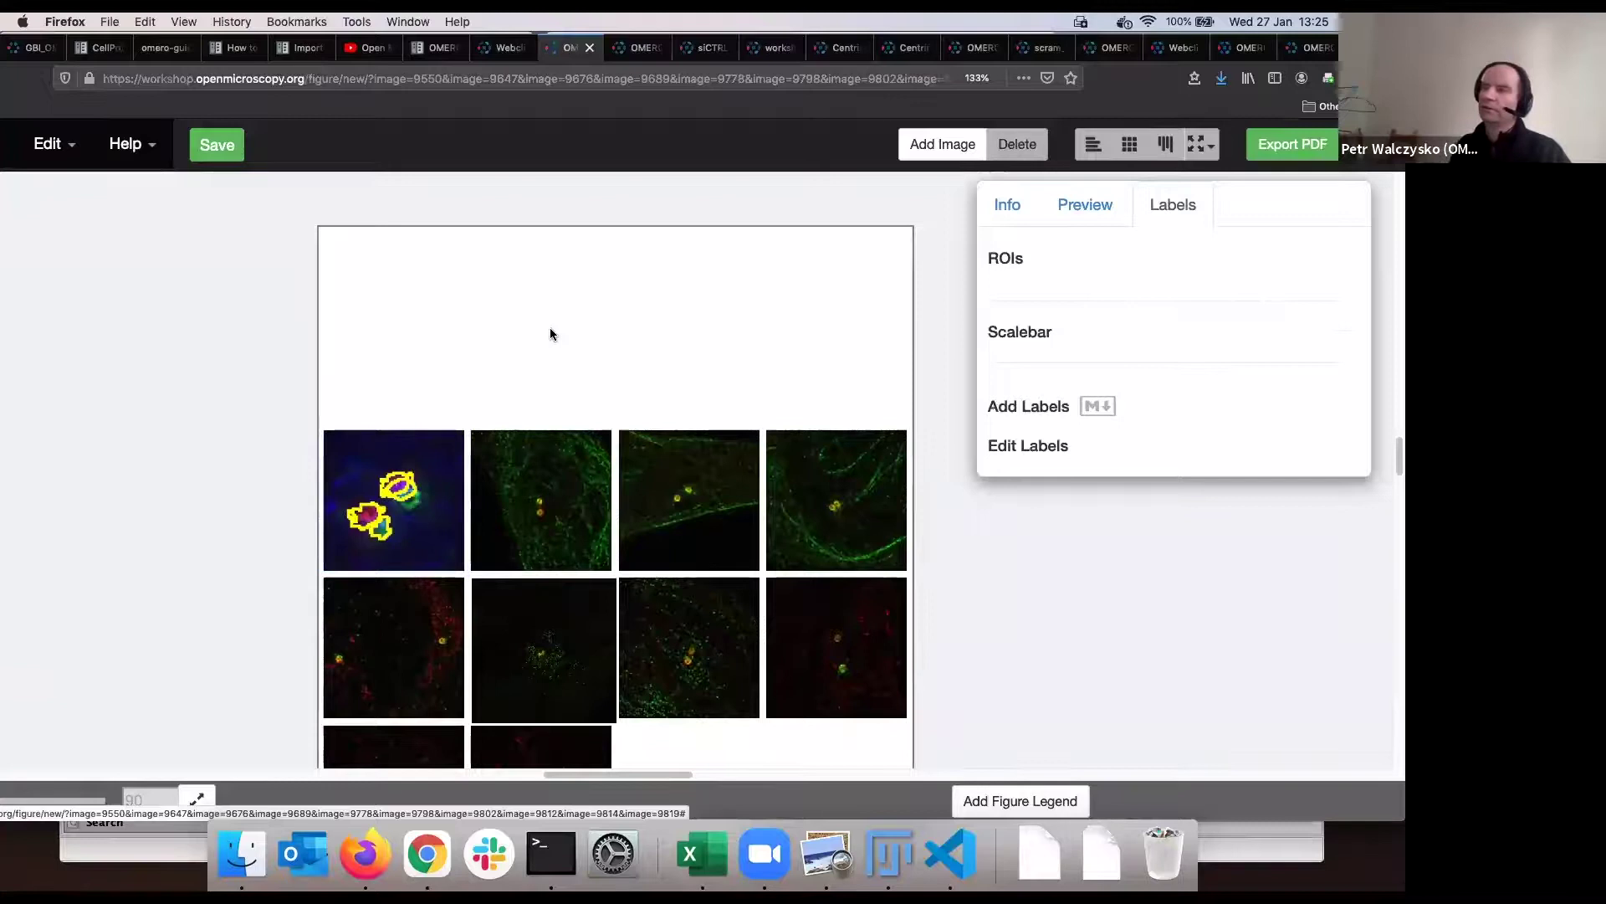